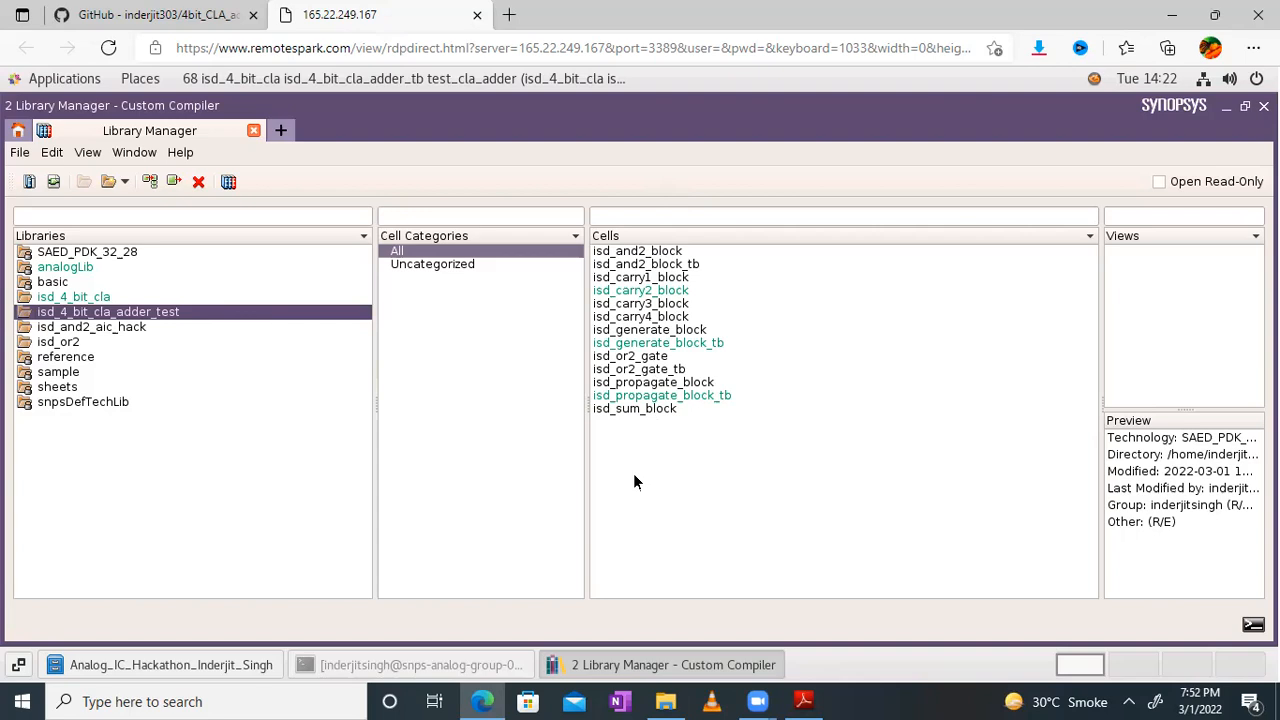
Create a new cell named isd_4_bit_cla_add in the library isd_4_bit_cla_adder_test
right_click(633, 473)
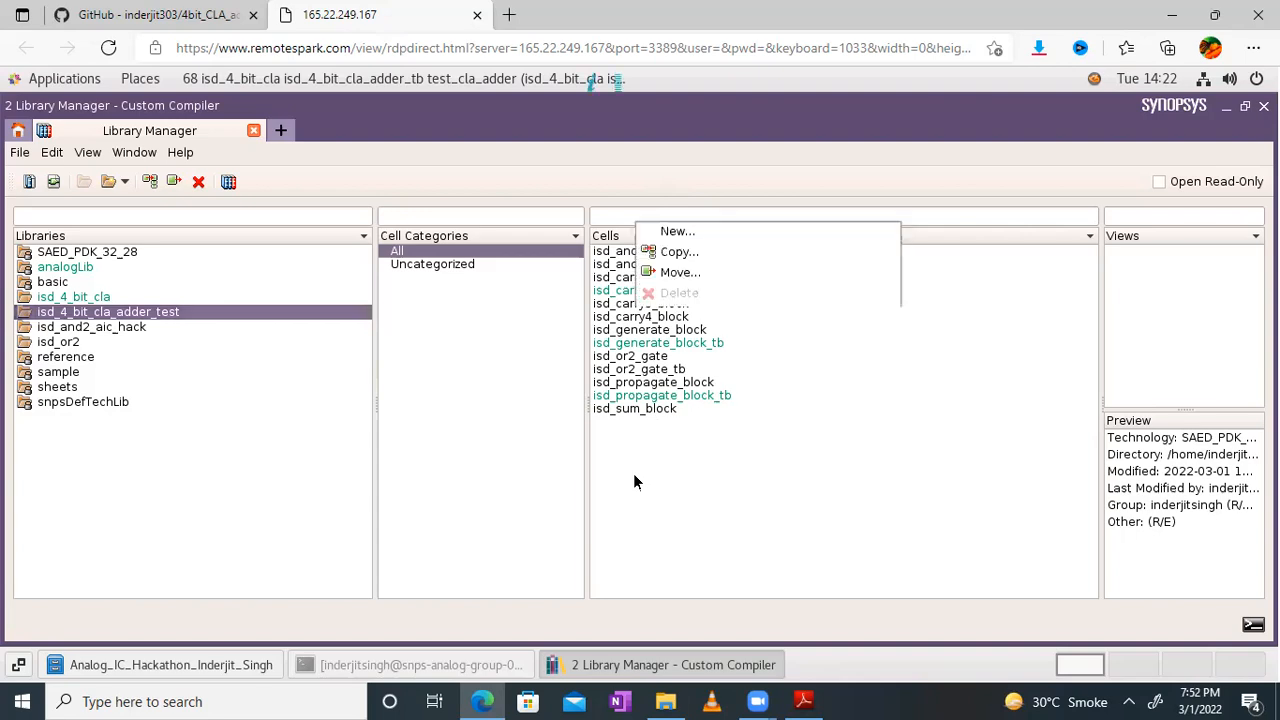
click(684, 231)
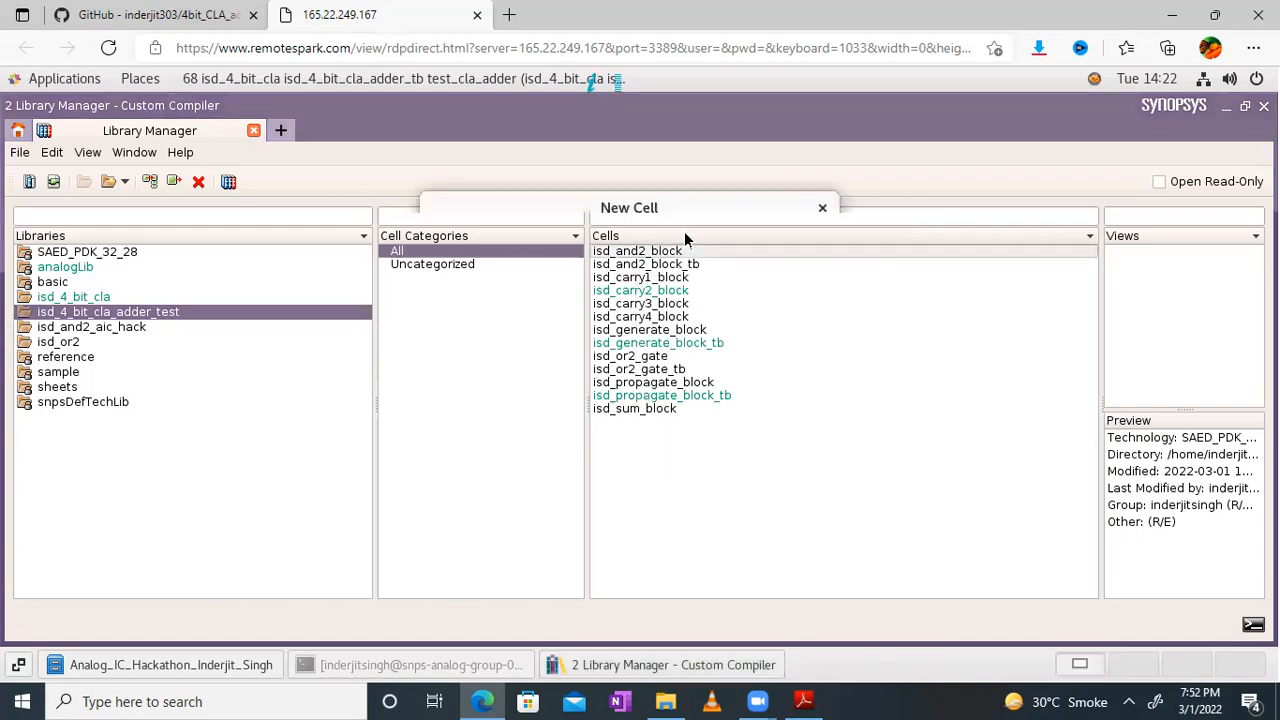
text(isd_)
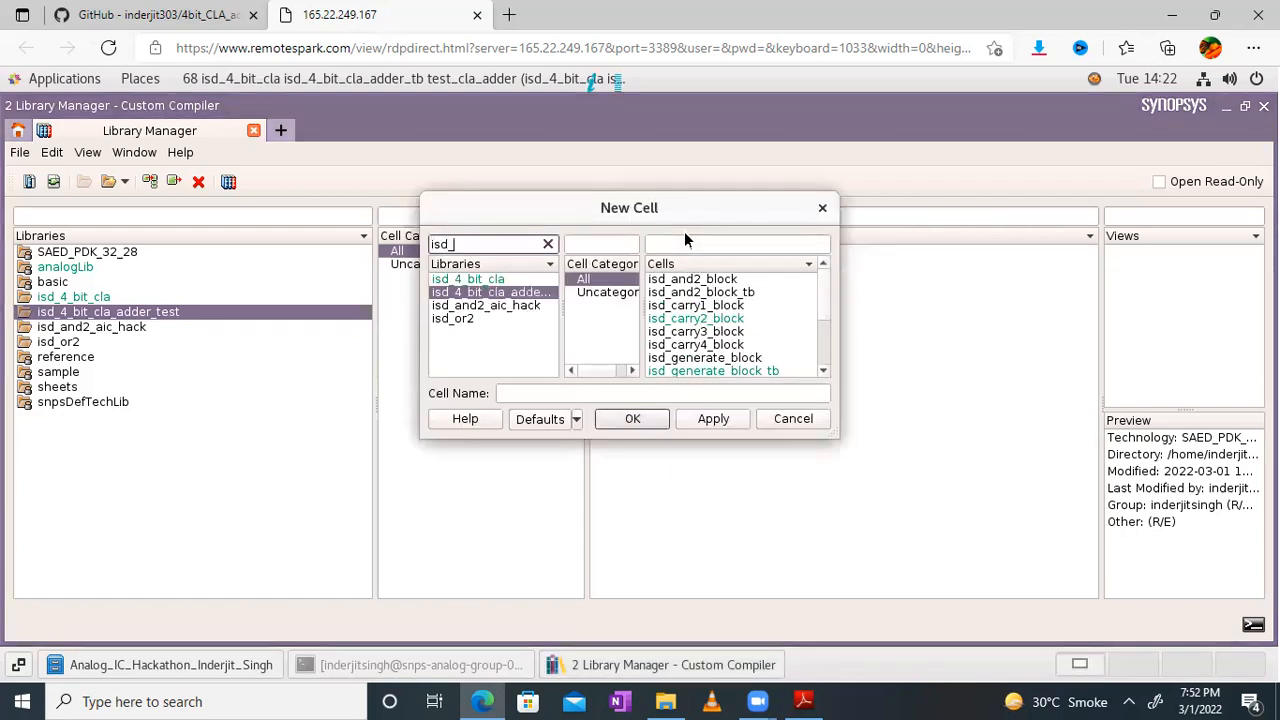
key(BackSpace)
key(BackSpace)
key(BackSpace)
key(BackSpace)
click(522, 392)
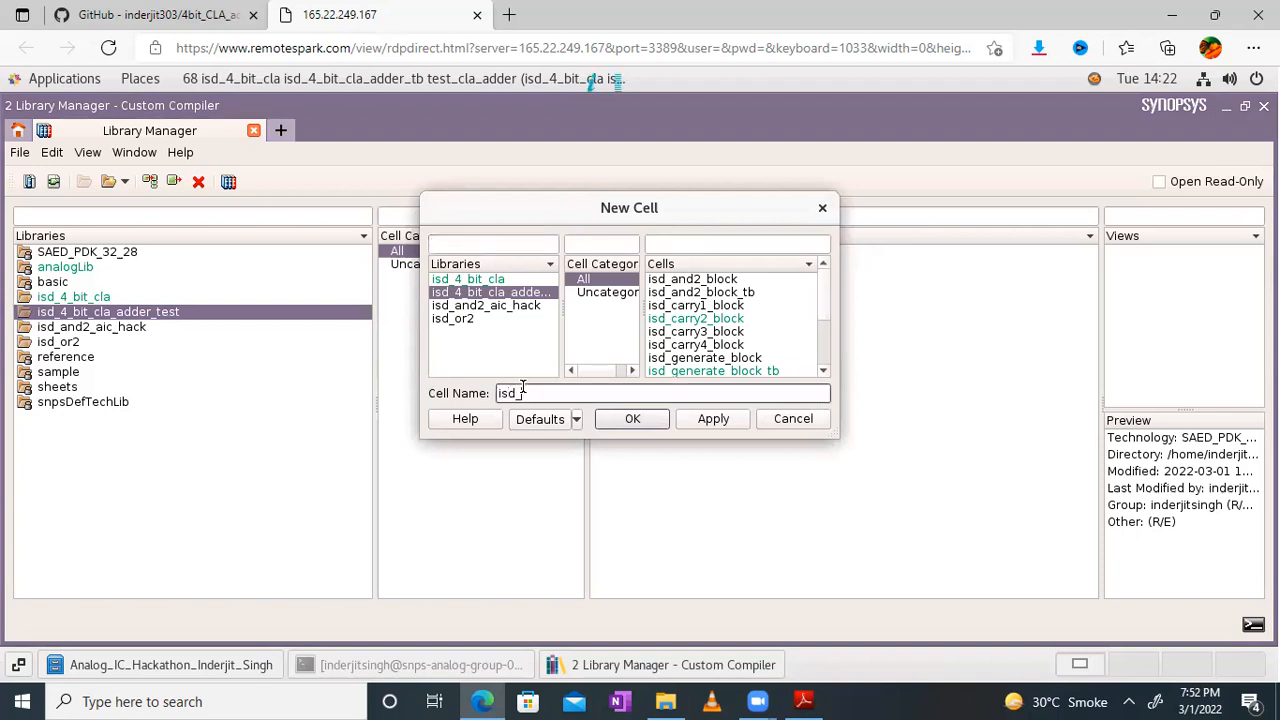
text(isd_4_bit_clad_add)
key(BackSpace)
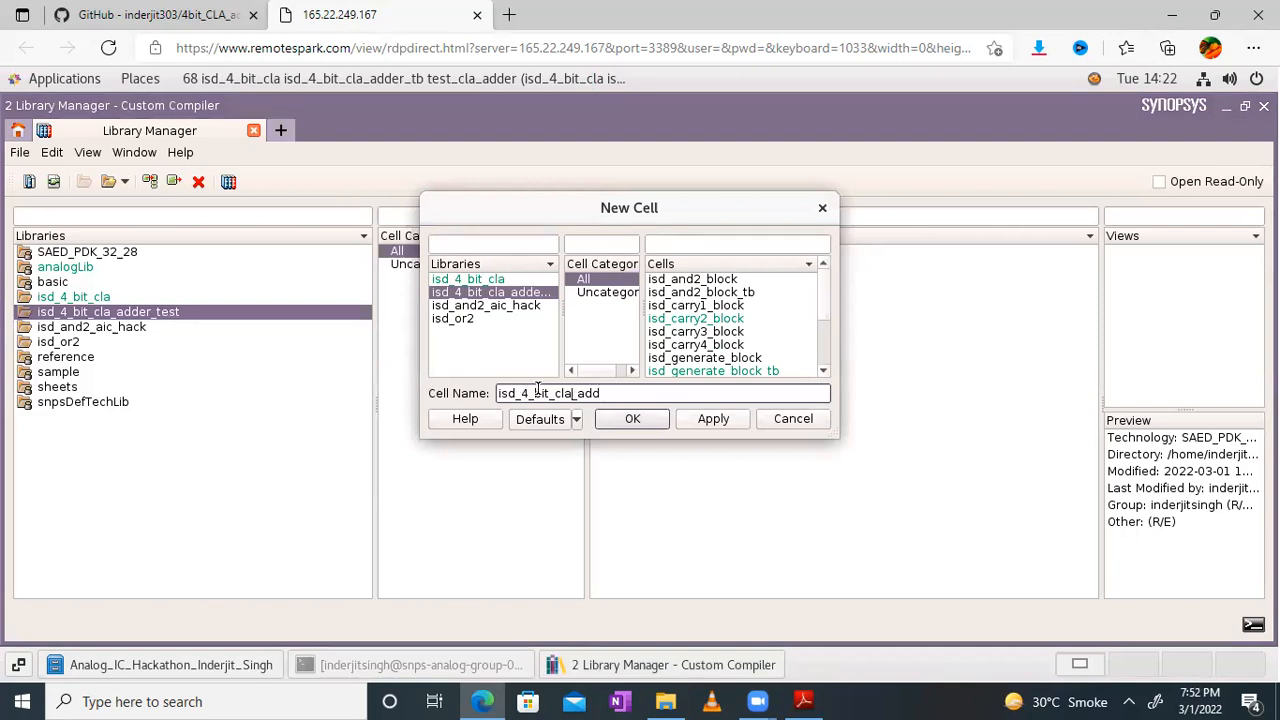
click(714, 419)
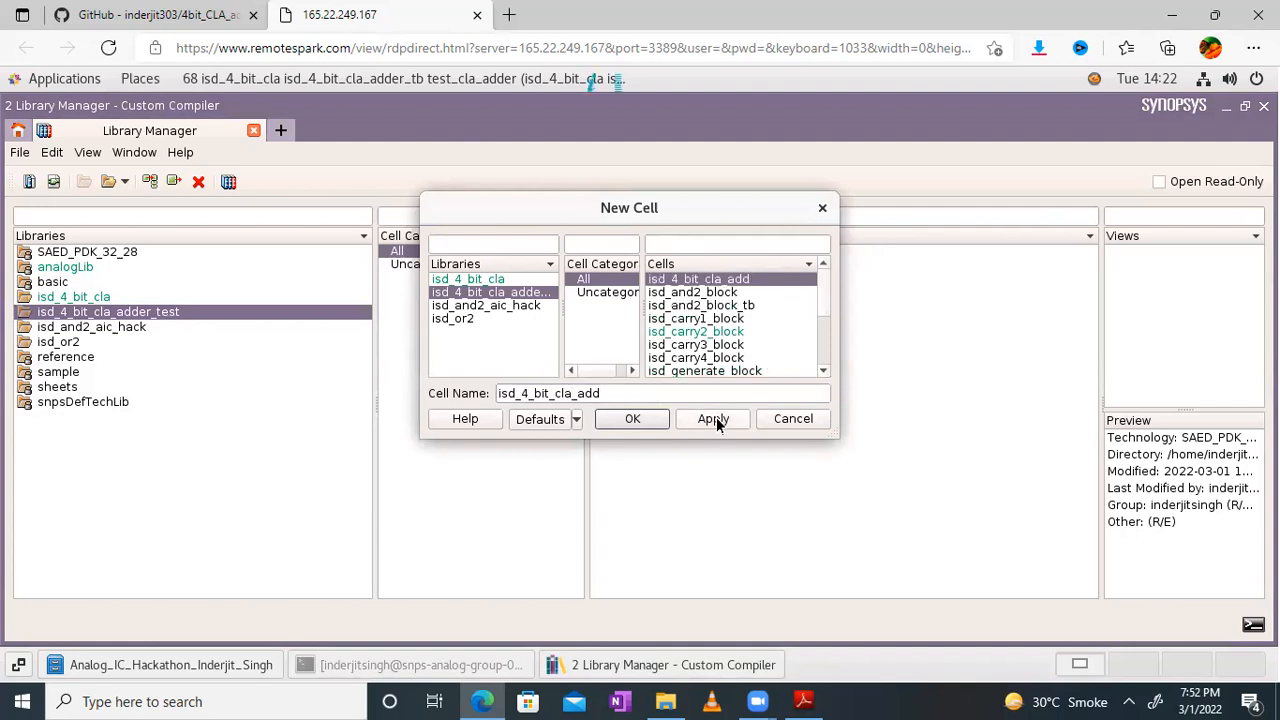
Create a second cell named isd_4_bit_cla_adder1 in the same library
click(656, 421)
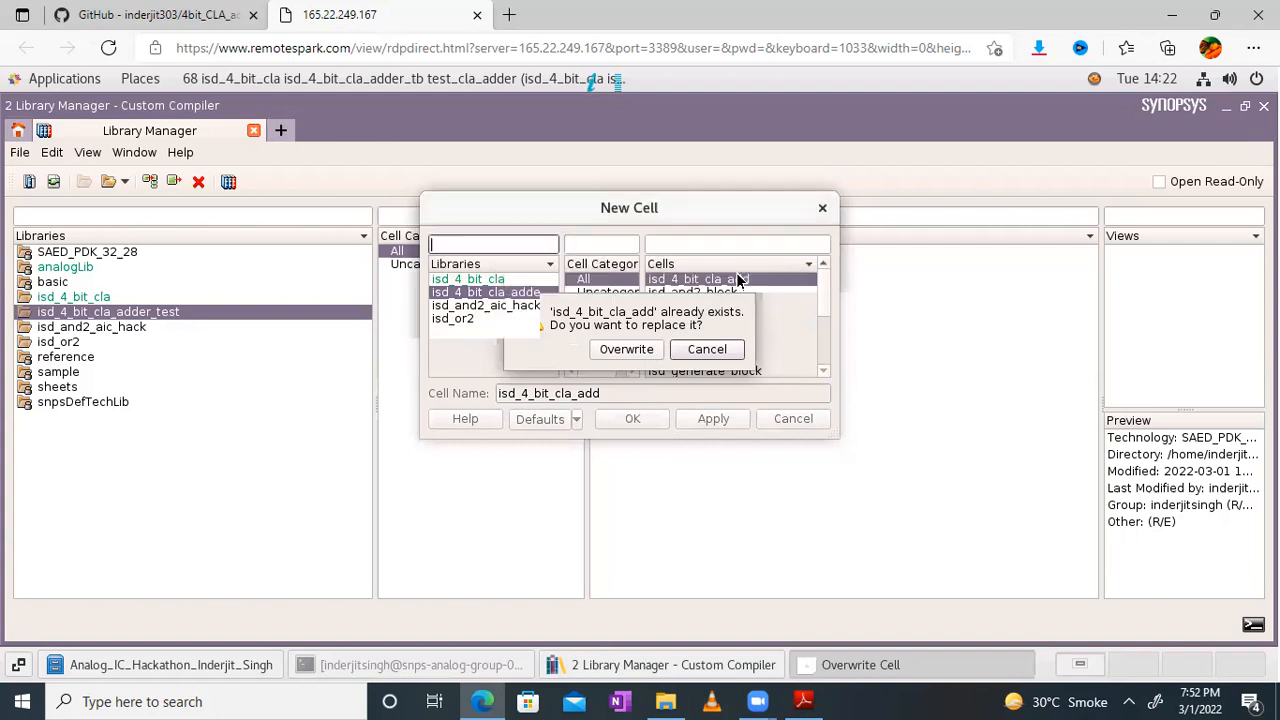
click(737, 276)
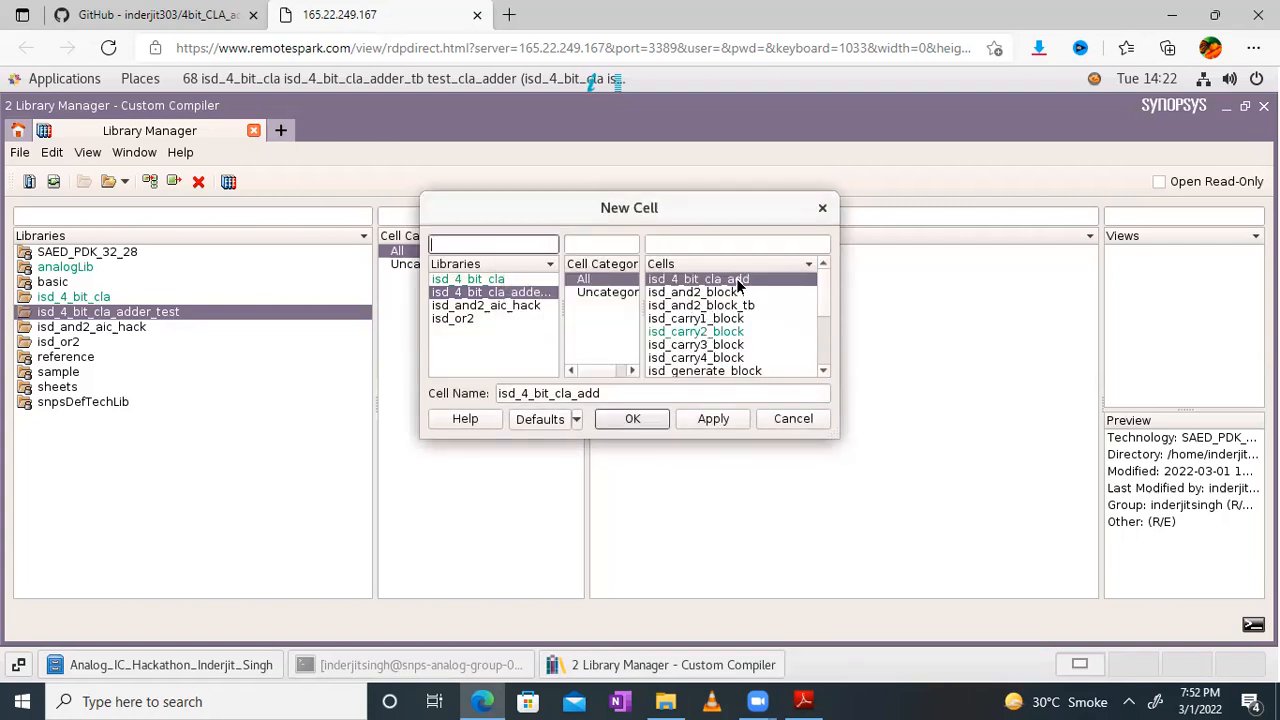
click(622, 391)
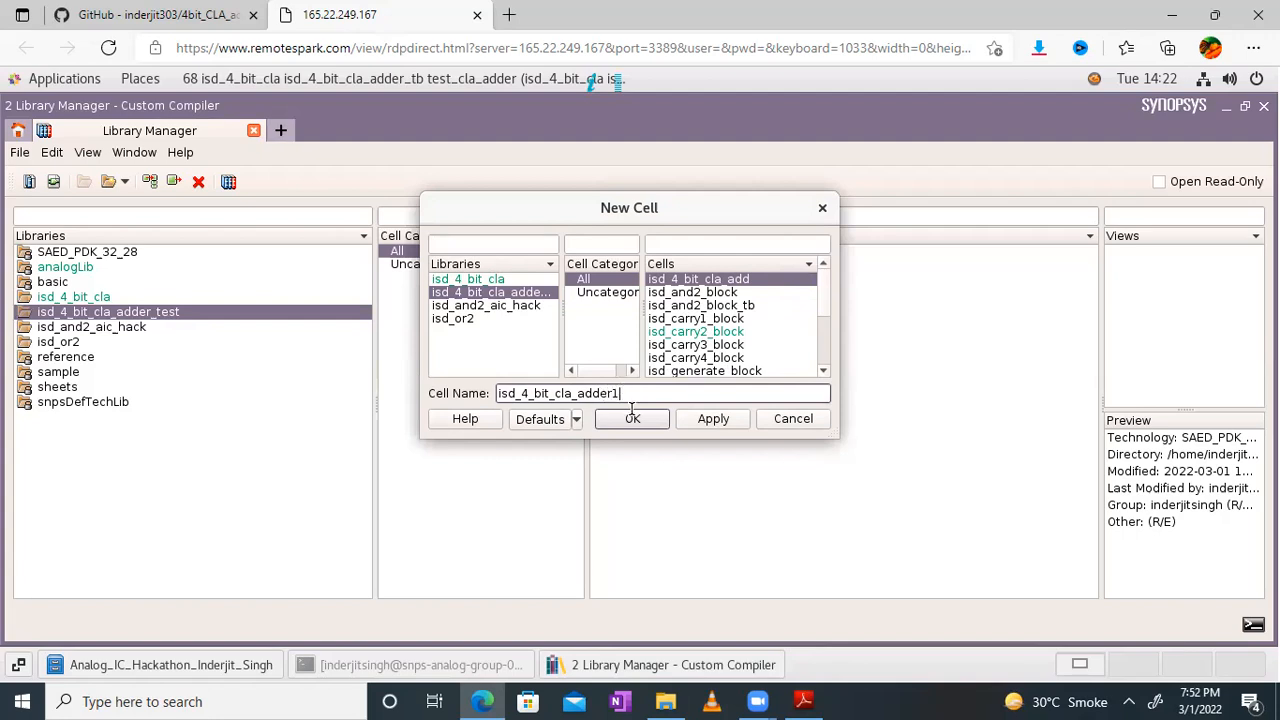
click(632, 418)
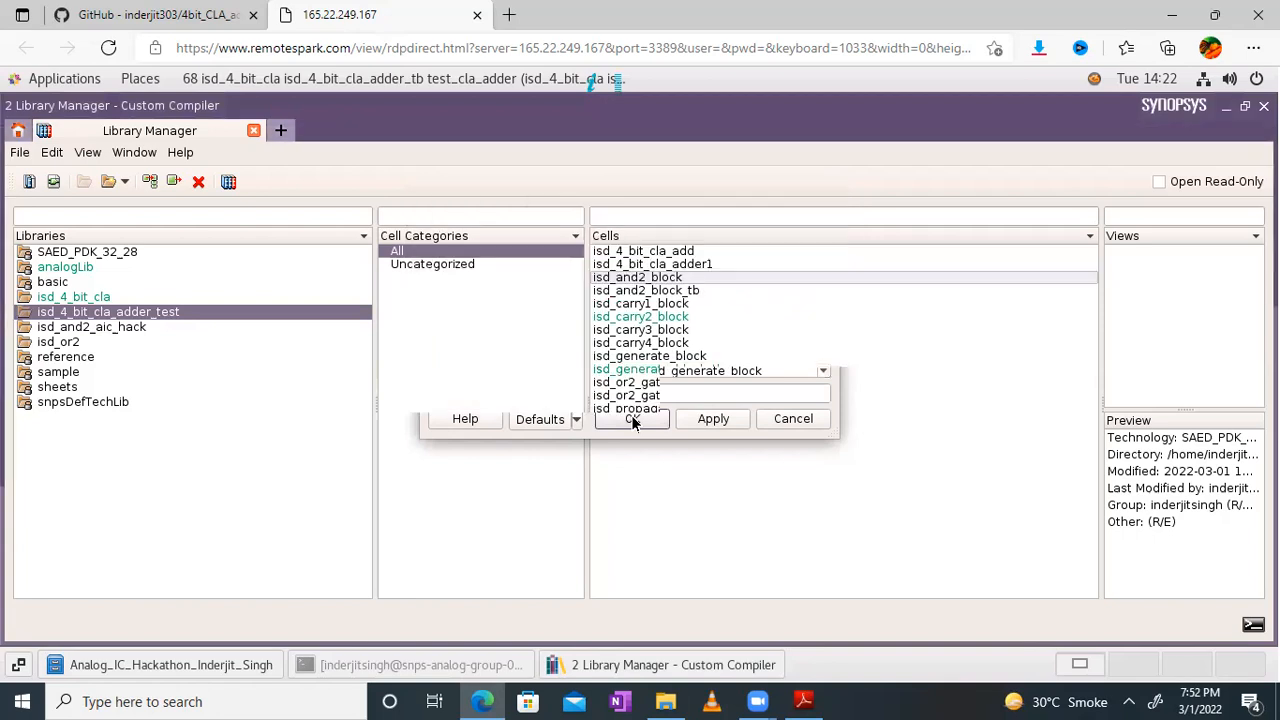
Delete the cell isd_4_bit_cla_adder1 from the library
click(686, 263)
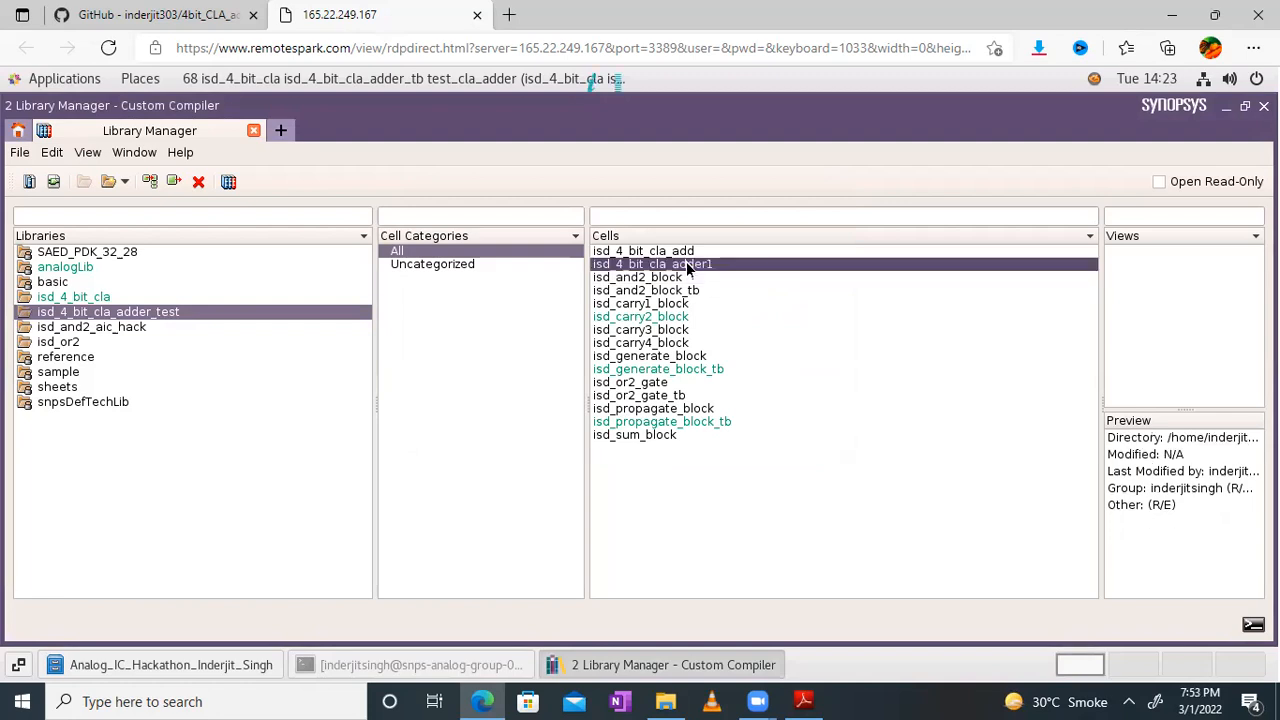
right_click(686, 263)
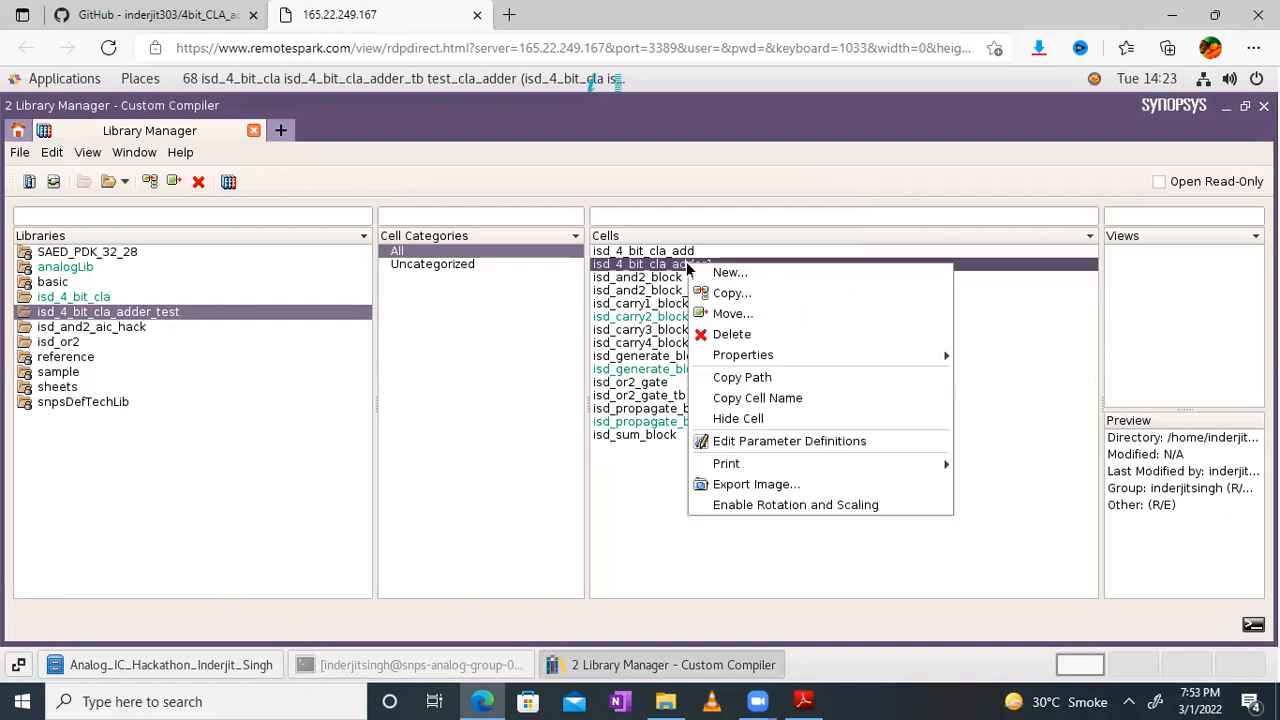
click(730, 338)
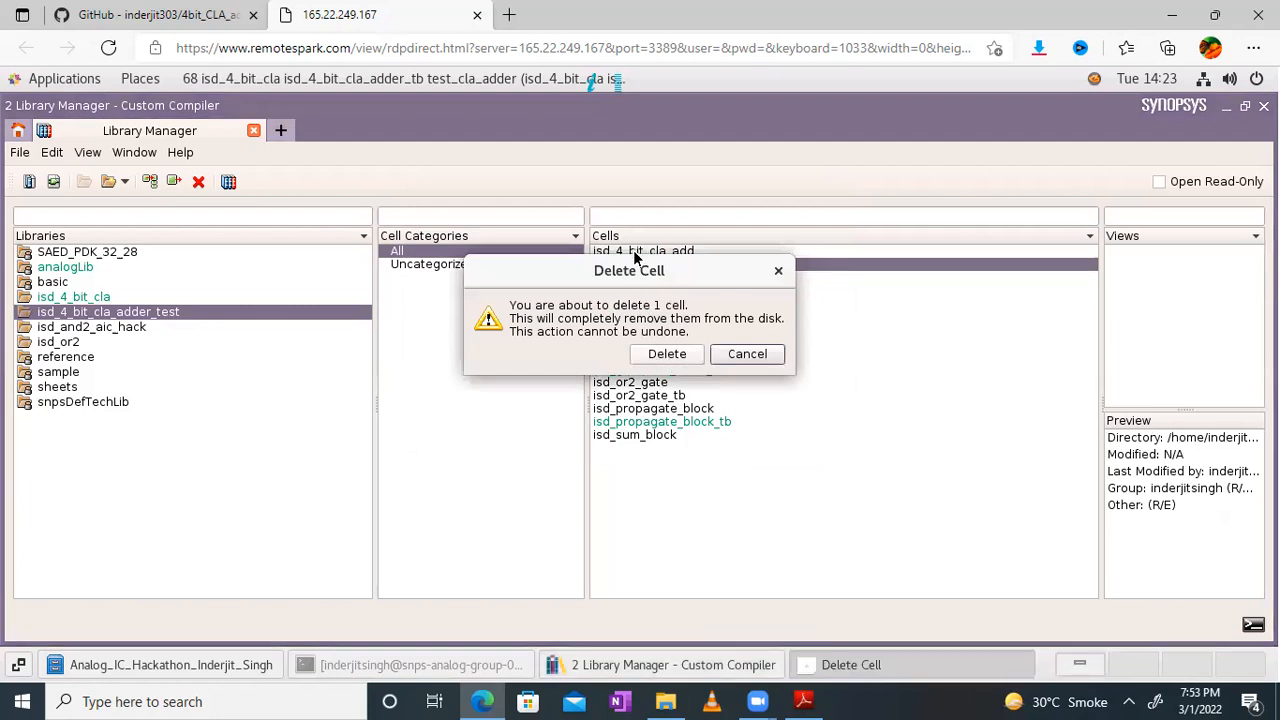
key(Return)
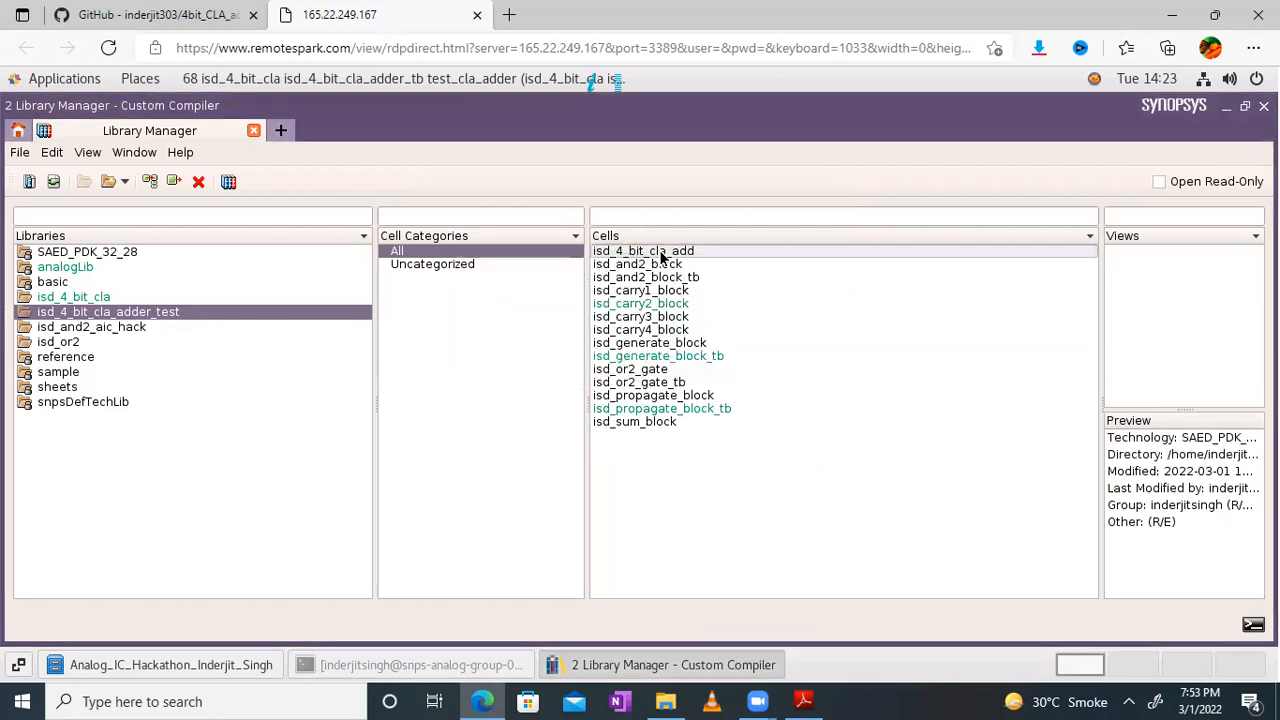
Create a schematic view for the cell isd_4_bit_cla_add and open it in the Schematic Editor
click(660, 252)
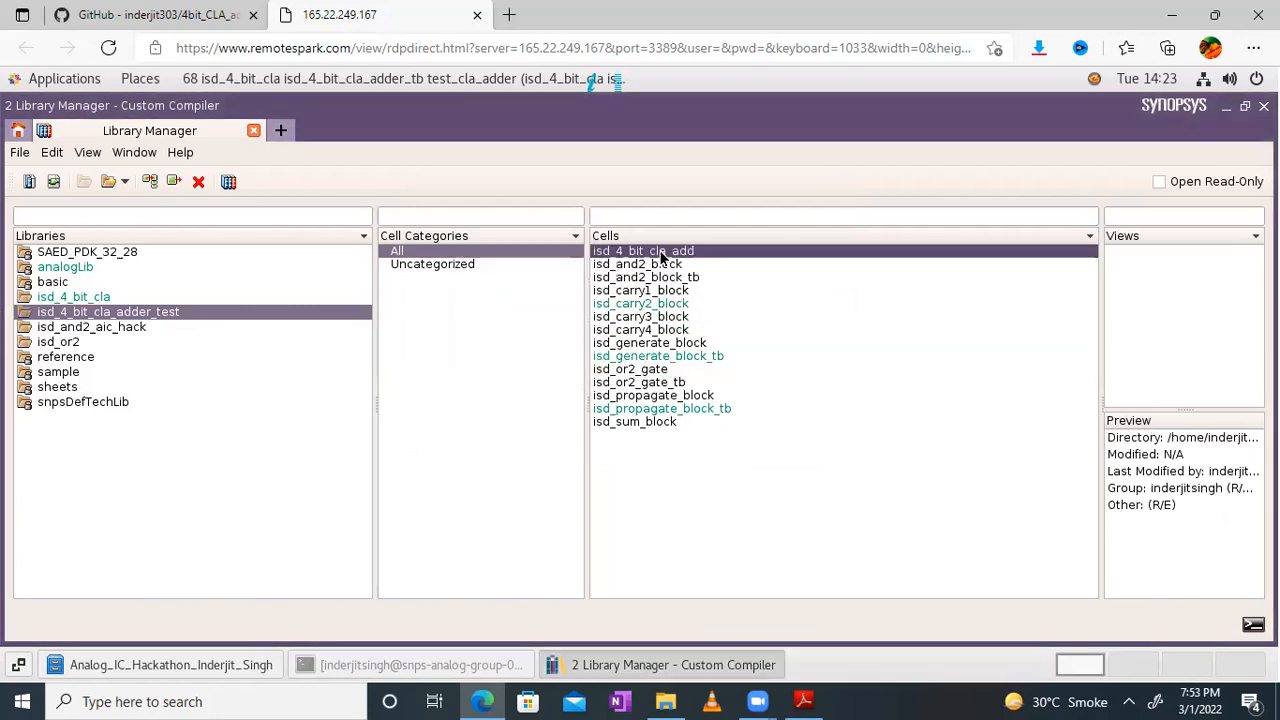
right_click(993, 260)
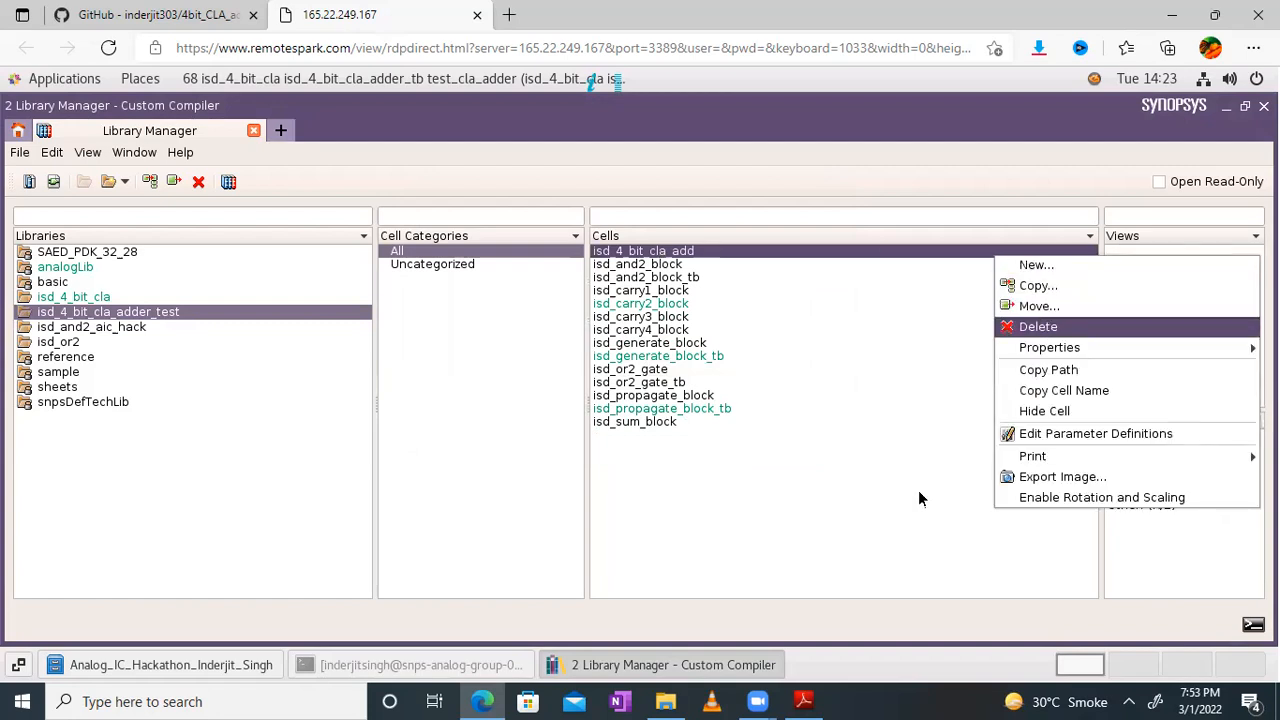
click(882, 510)
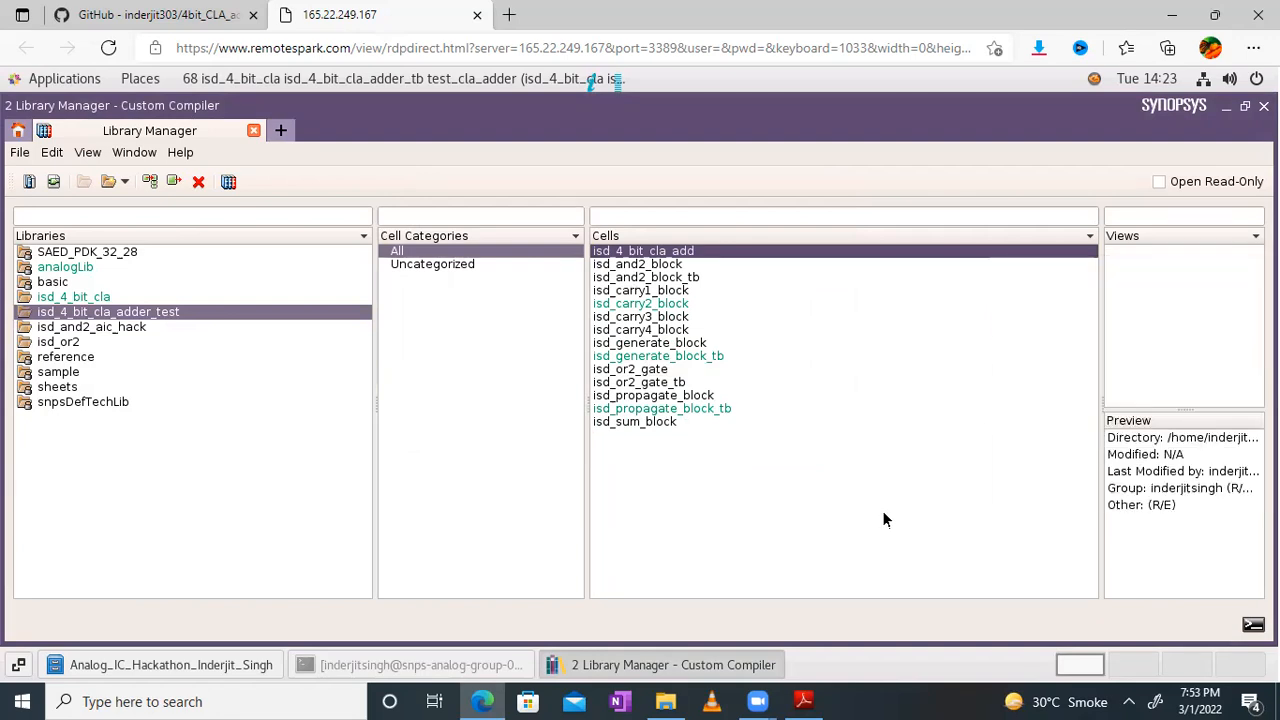
right_click(1124, 265)
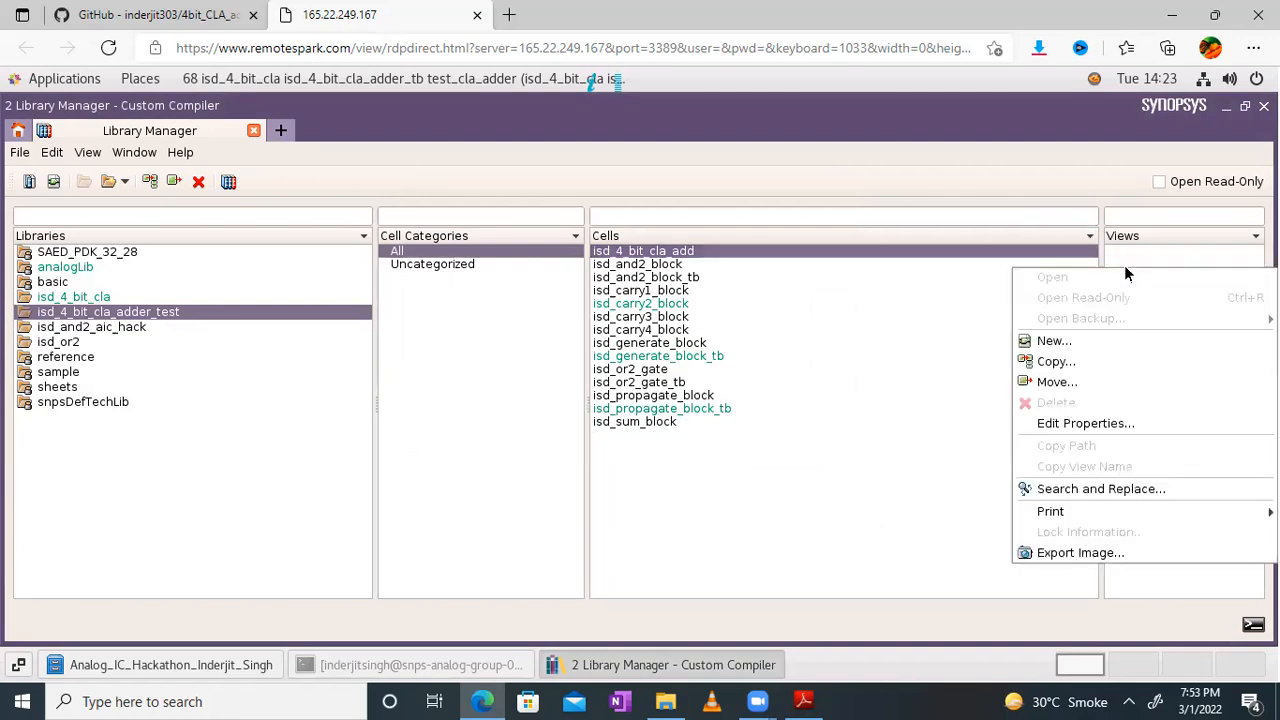
click(1055, 341)
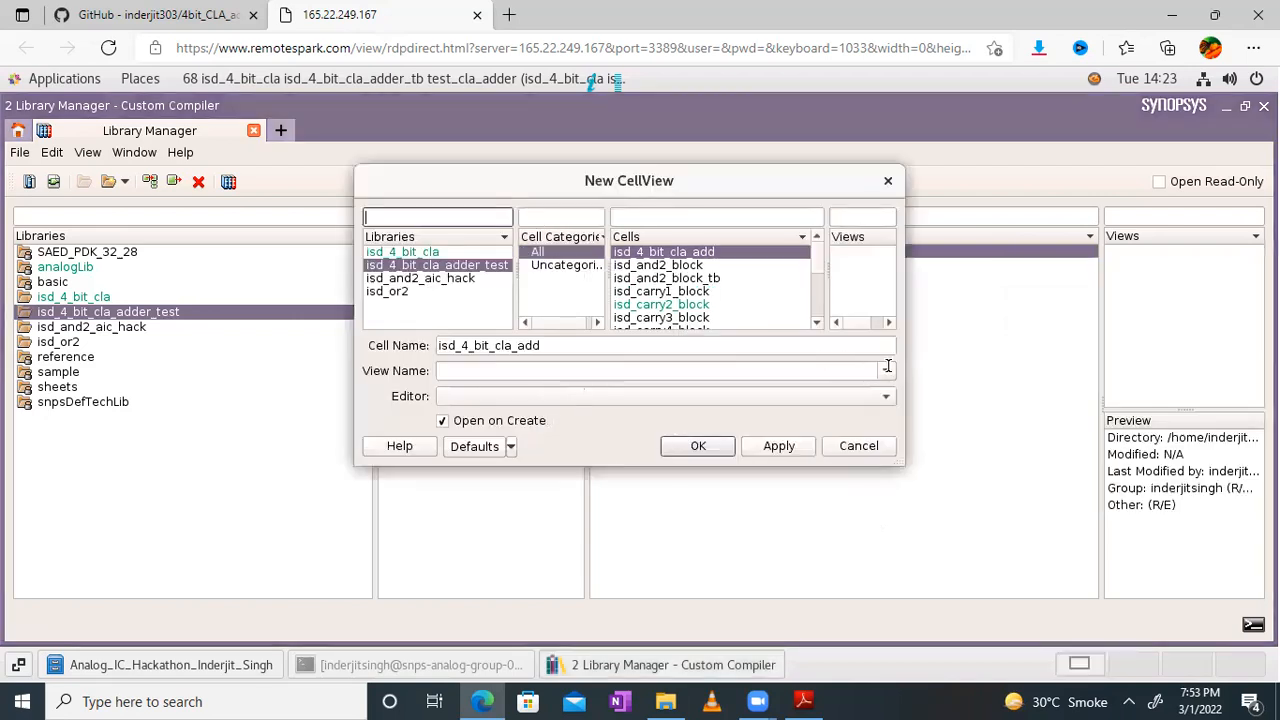
click(886, 370)
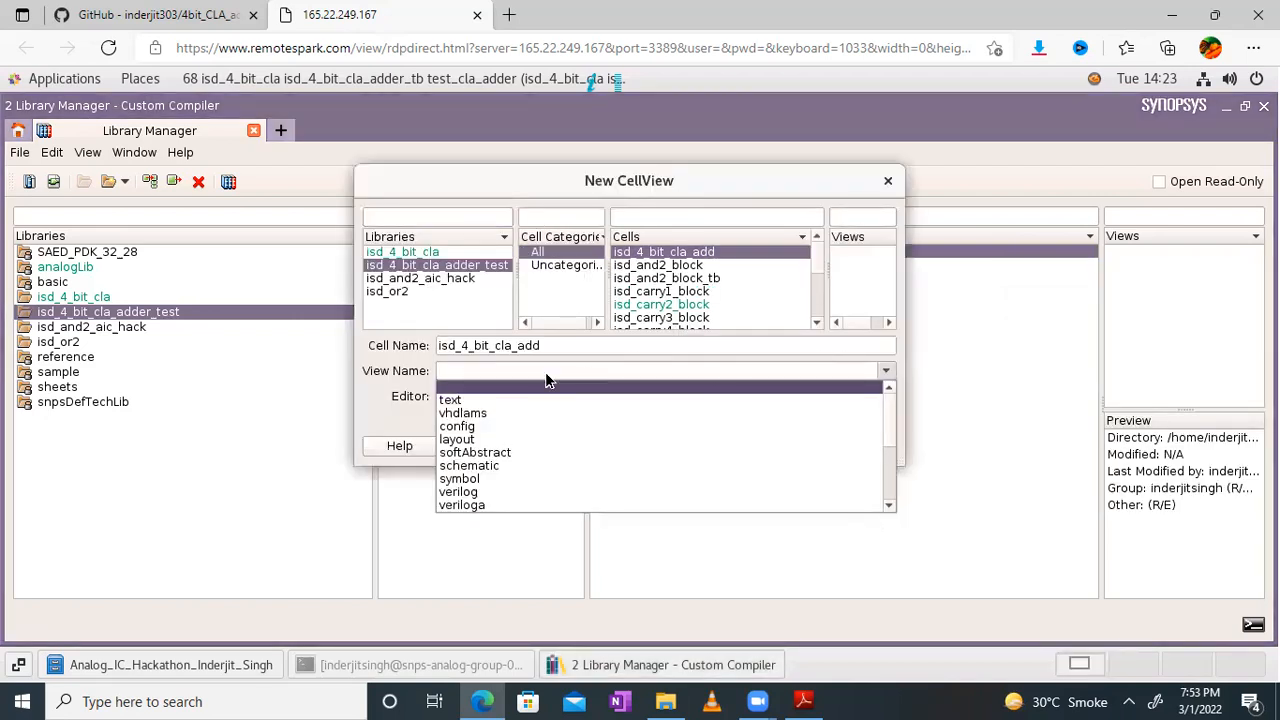
click(466, 468)
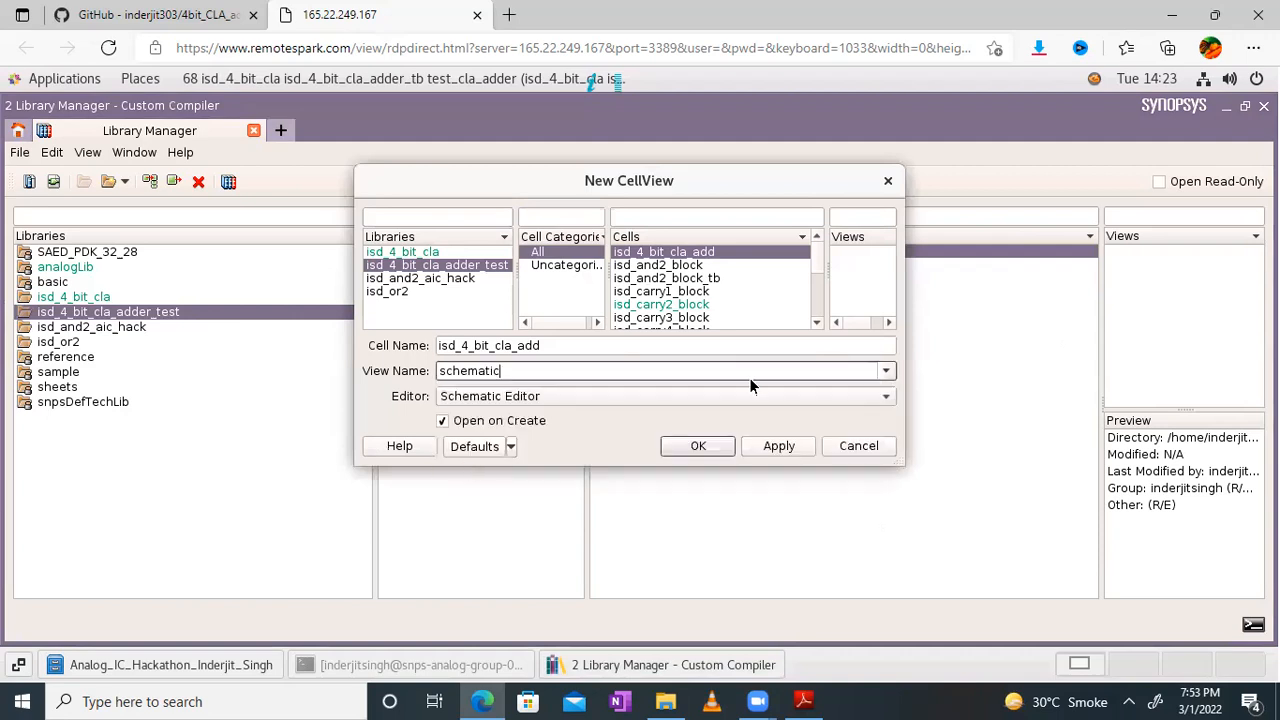
click(698, 445)
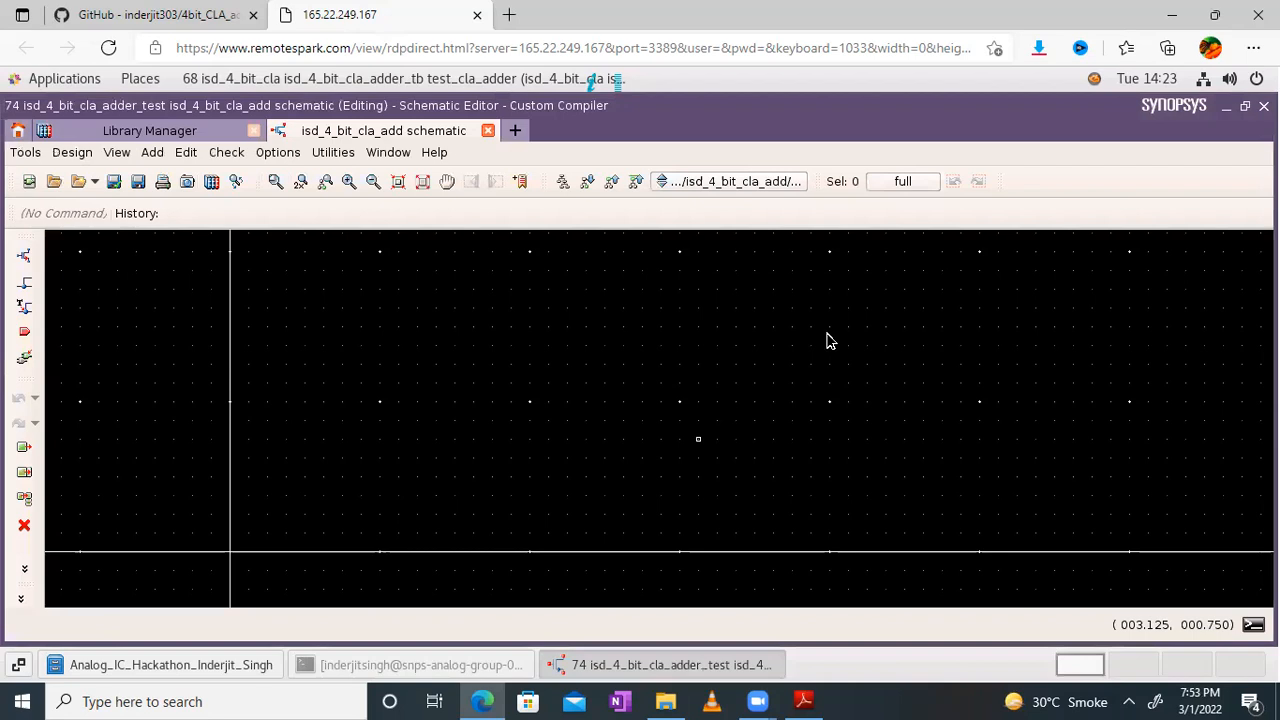
Consult the CLA adder block diagram in Adobe Reader and place one isd_generate_block symbol from library isd_4_bit_cla_adder_test in the schematic
click(447, 181)
click(543, 503)
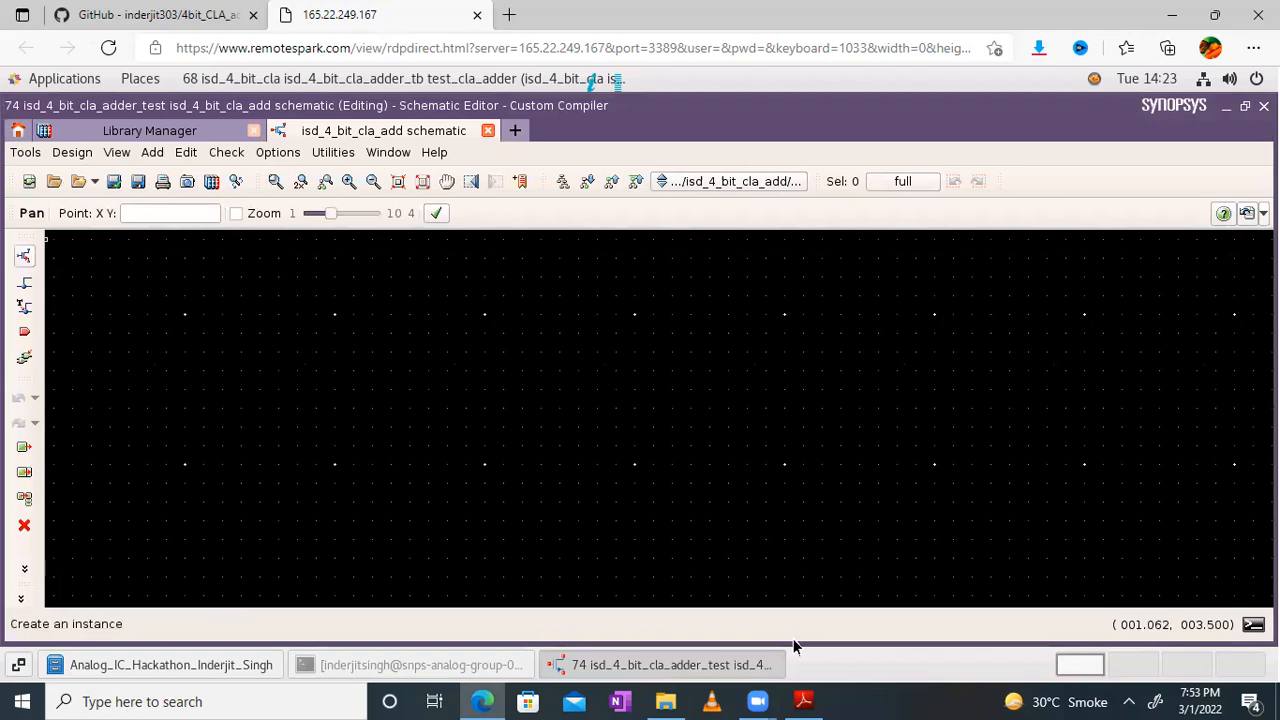
click(803, 701)
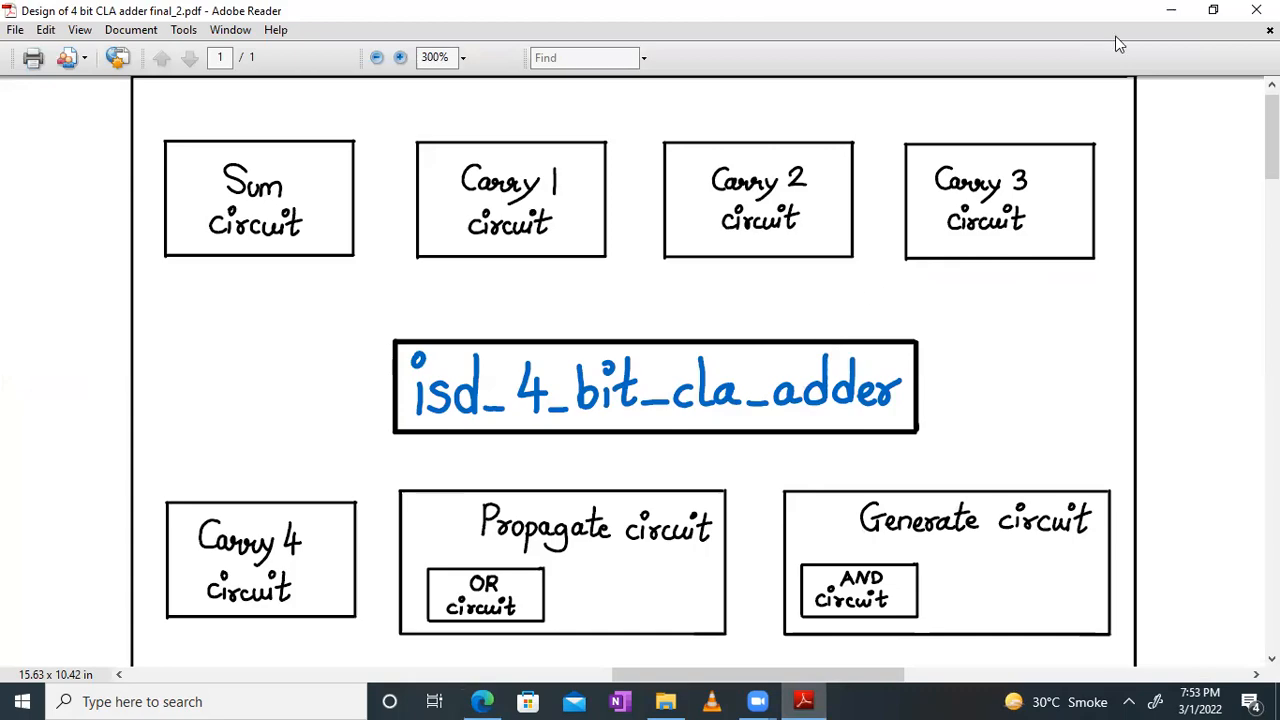
click(1172, 11)
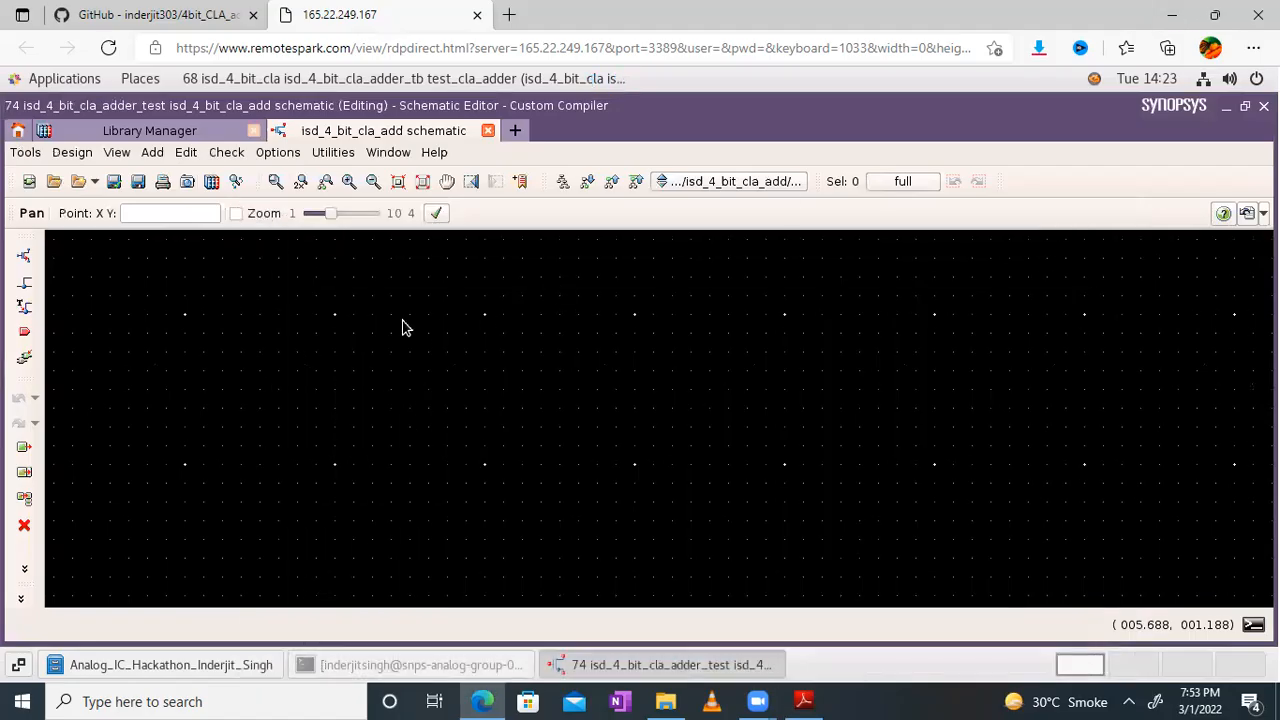
click(24, 257)
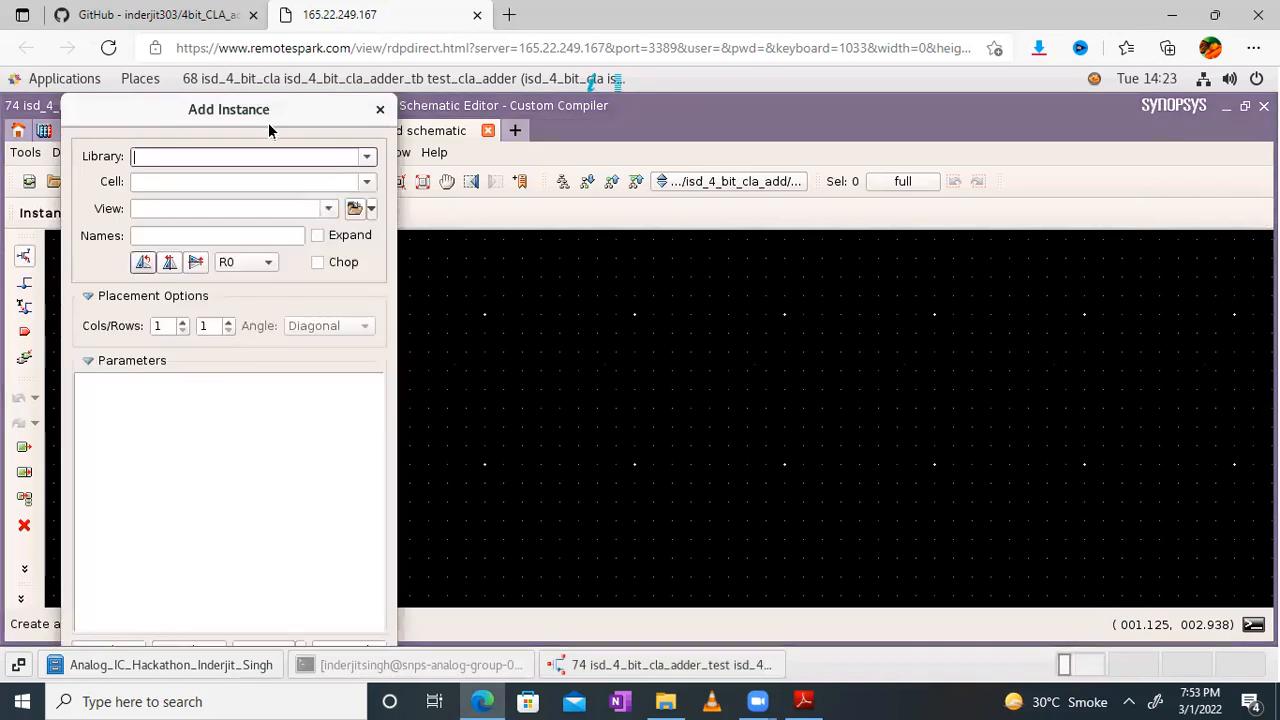
click(368, 160)
click(263, 208)
click(368, 157)
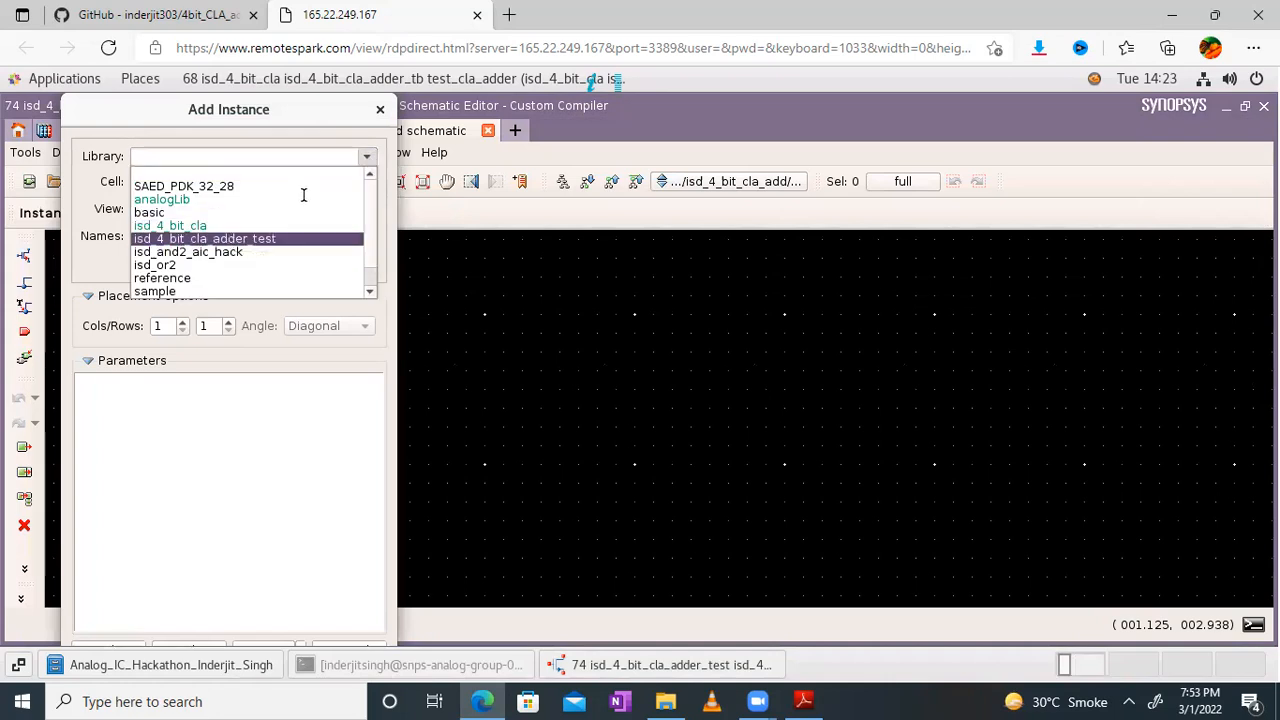
key(Return)
click(367, 182)
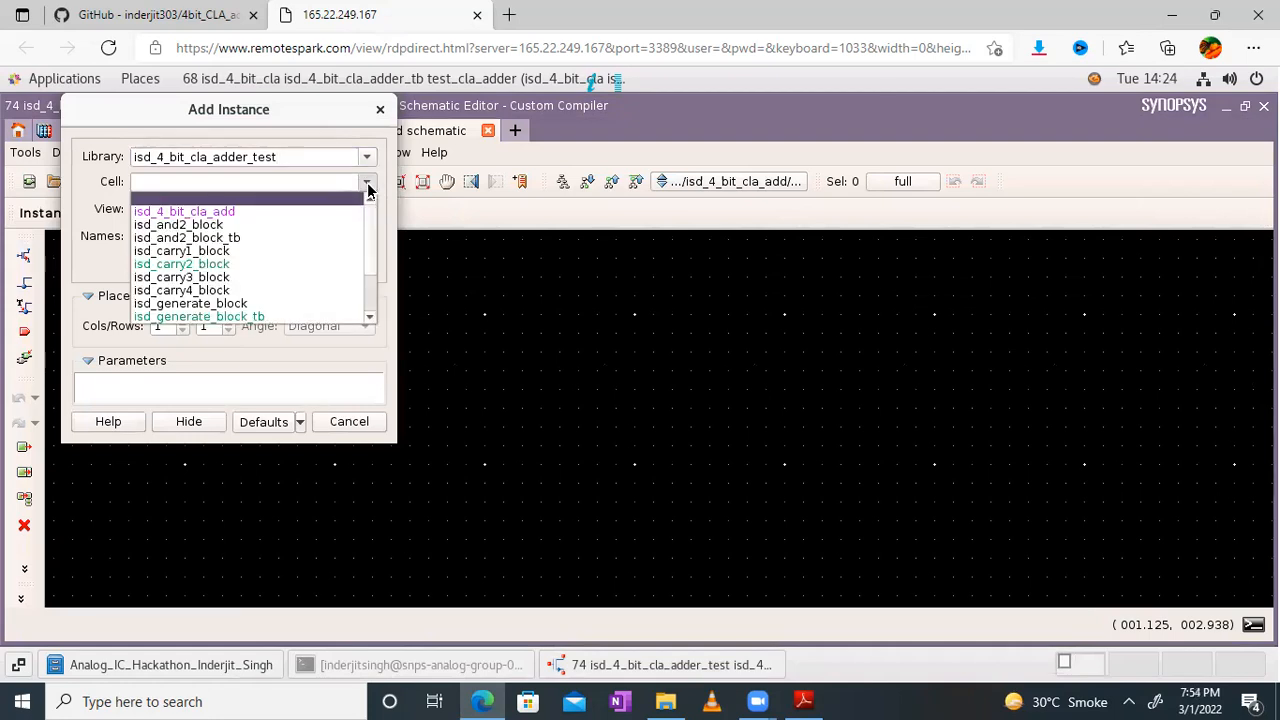
click(226, 305)
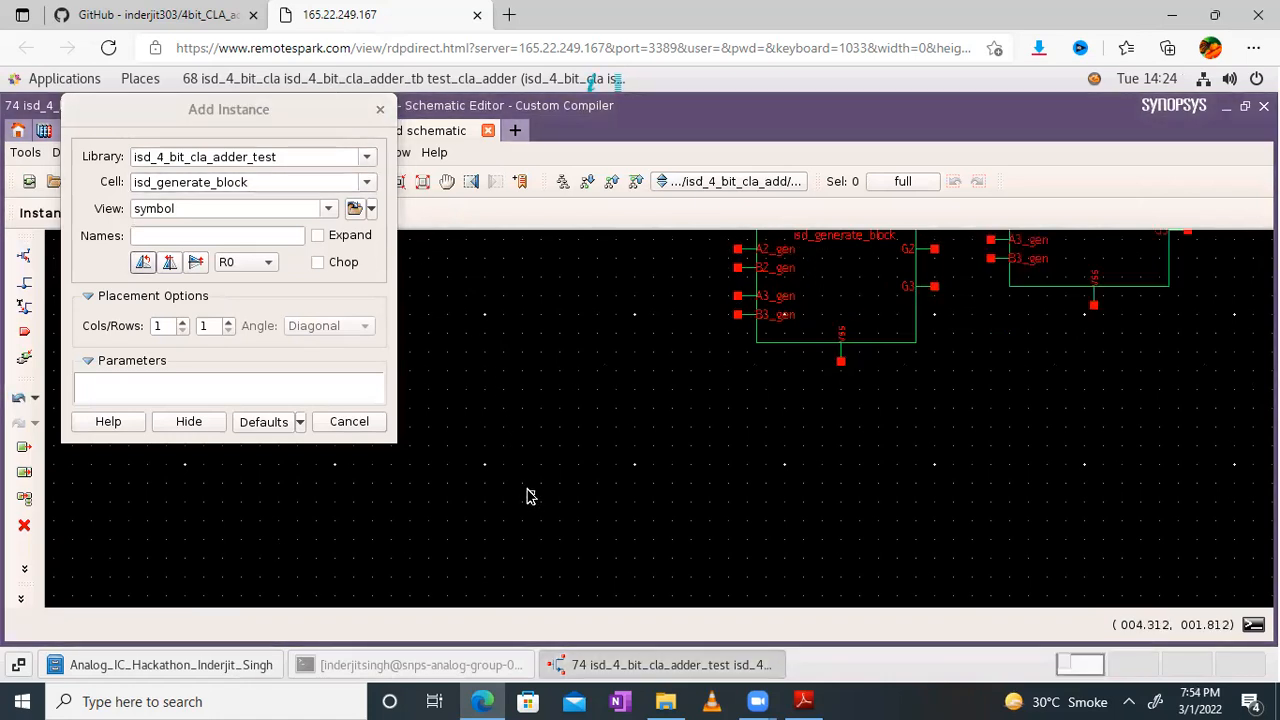
key(Escape)
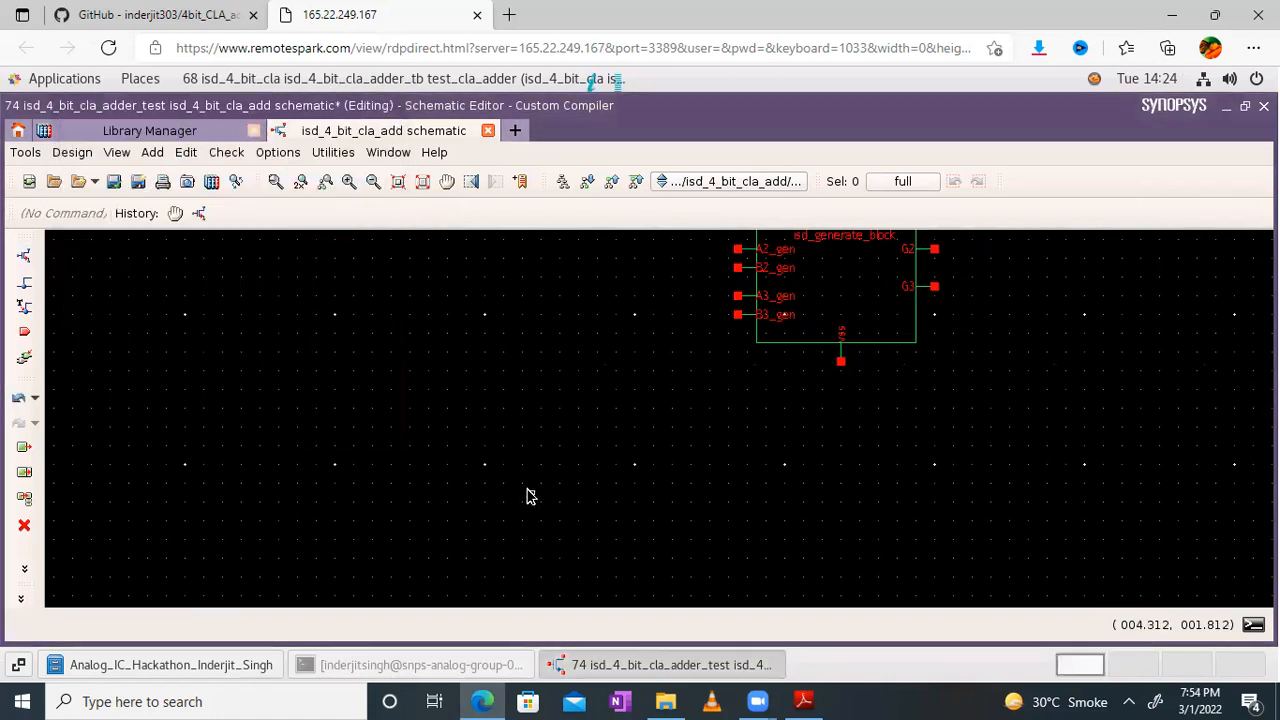
Move the generate block instance a little up and to the right in the schematic
click(371, 184)
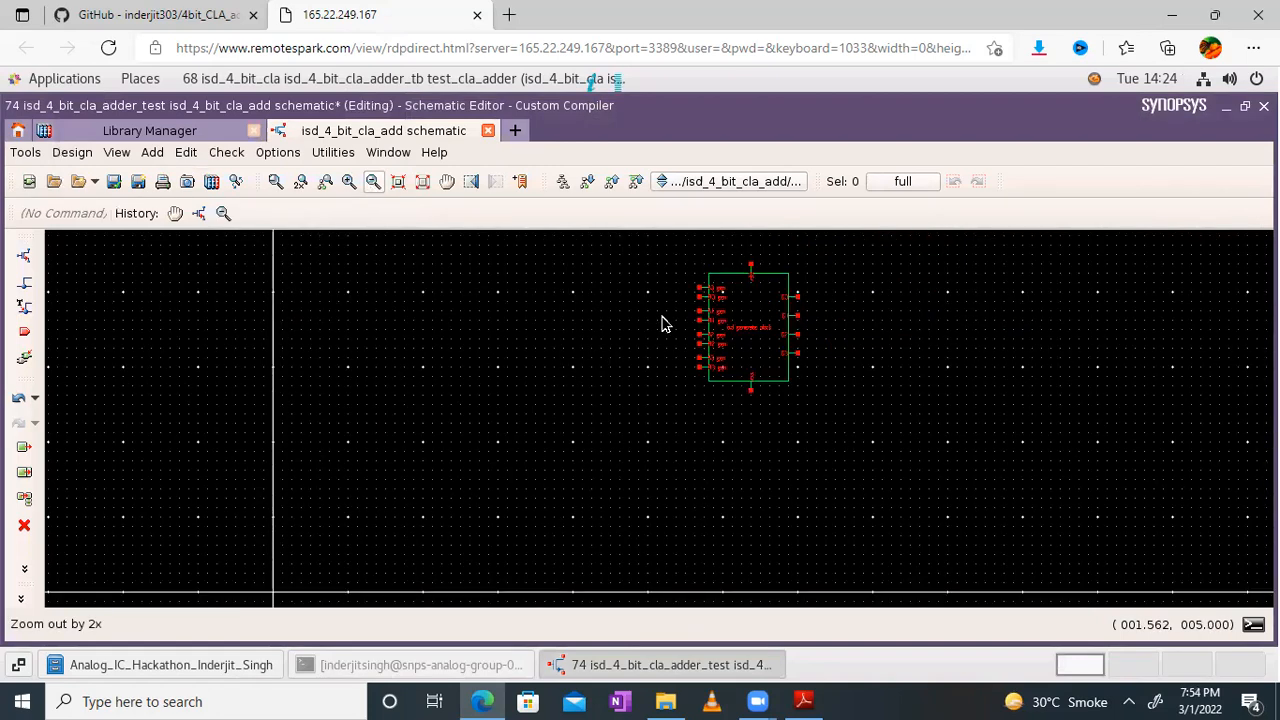
click(446, 182)
click(357, 463)
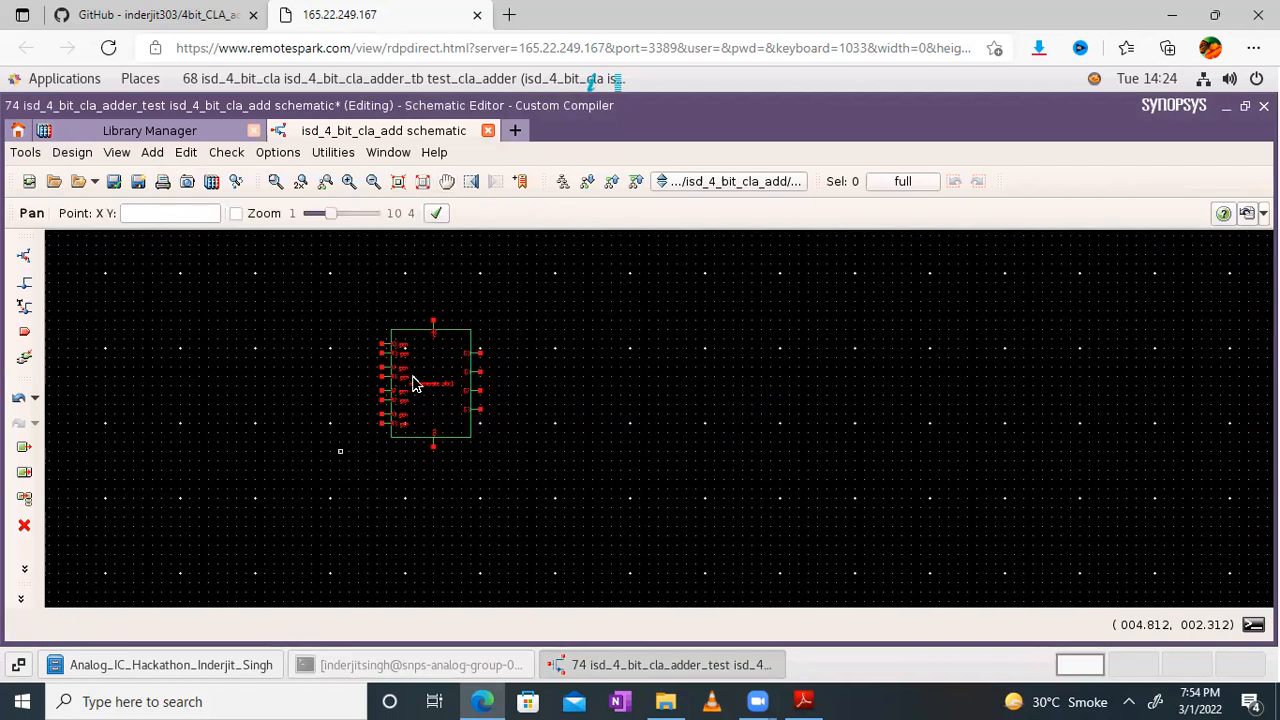
key(Escape)
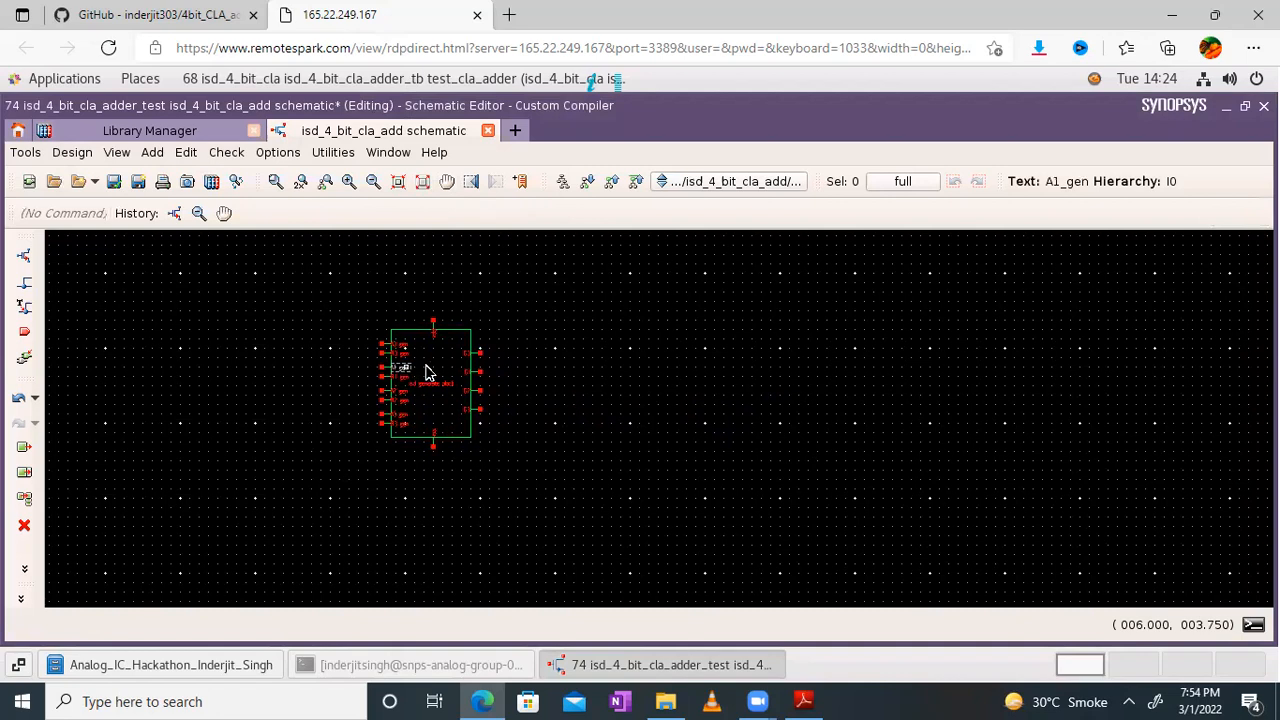
drag(433, 363, 471, 293)
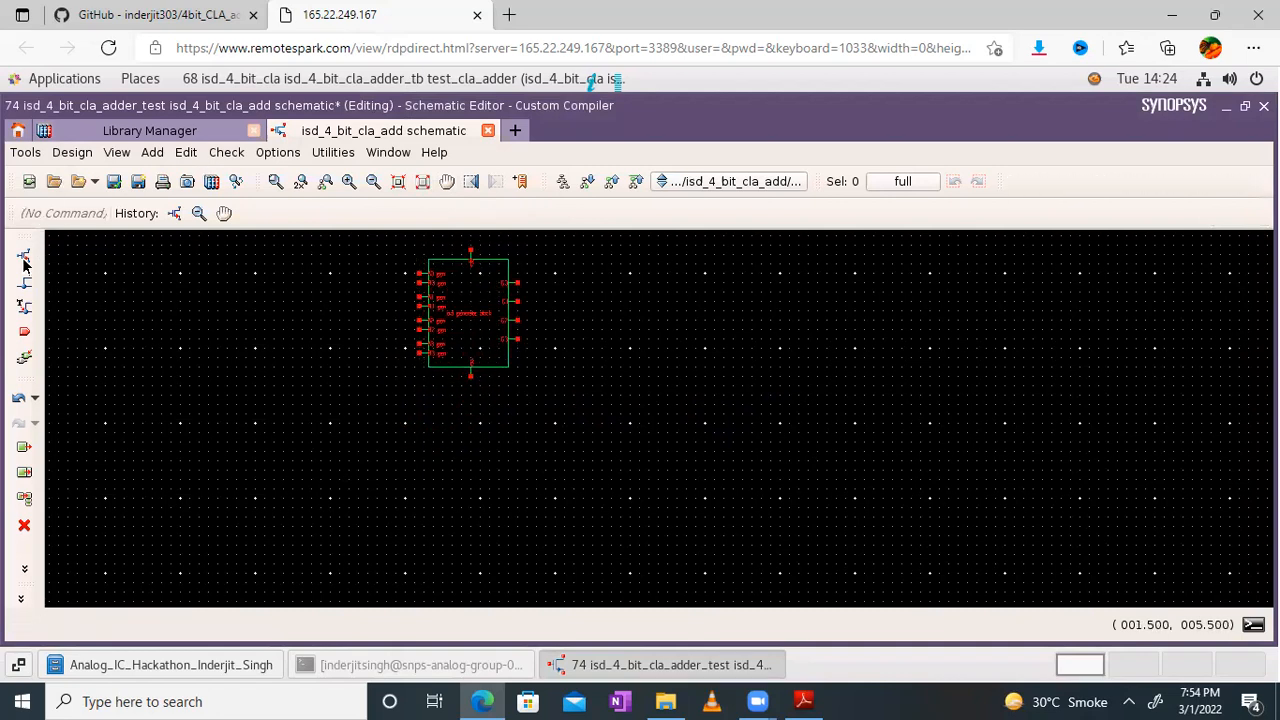
Place one isd_propagate_block symbol from library isd_4_bit_cla_adder_test in the schematic
click(24, 257)
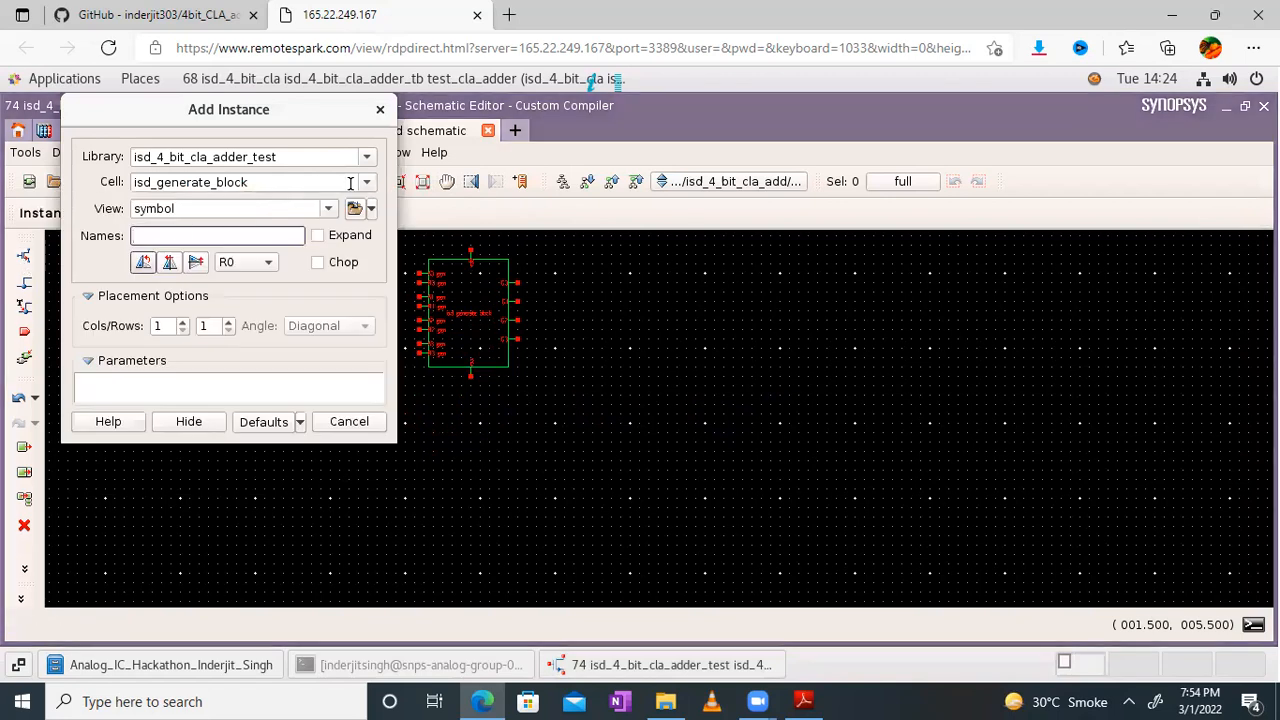
double_click(328, 181)
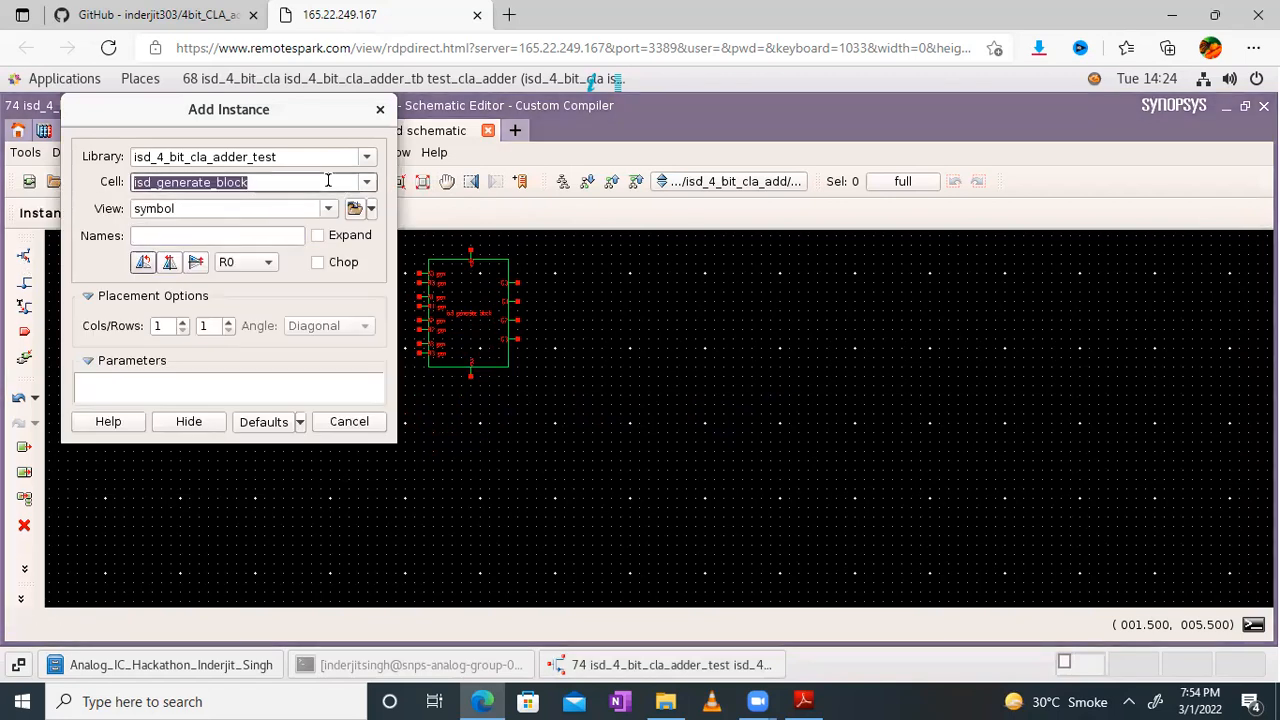
key(BackSpace)
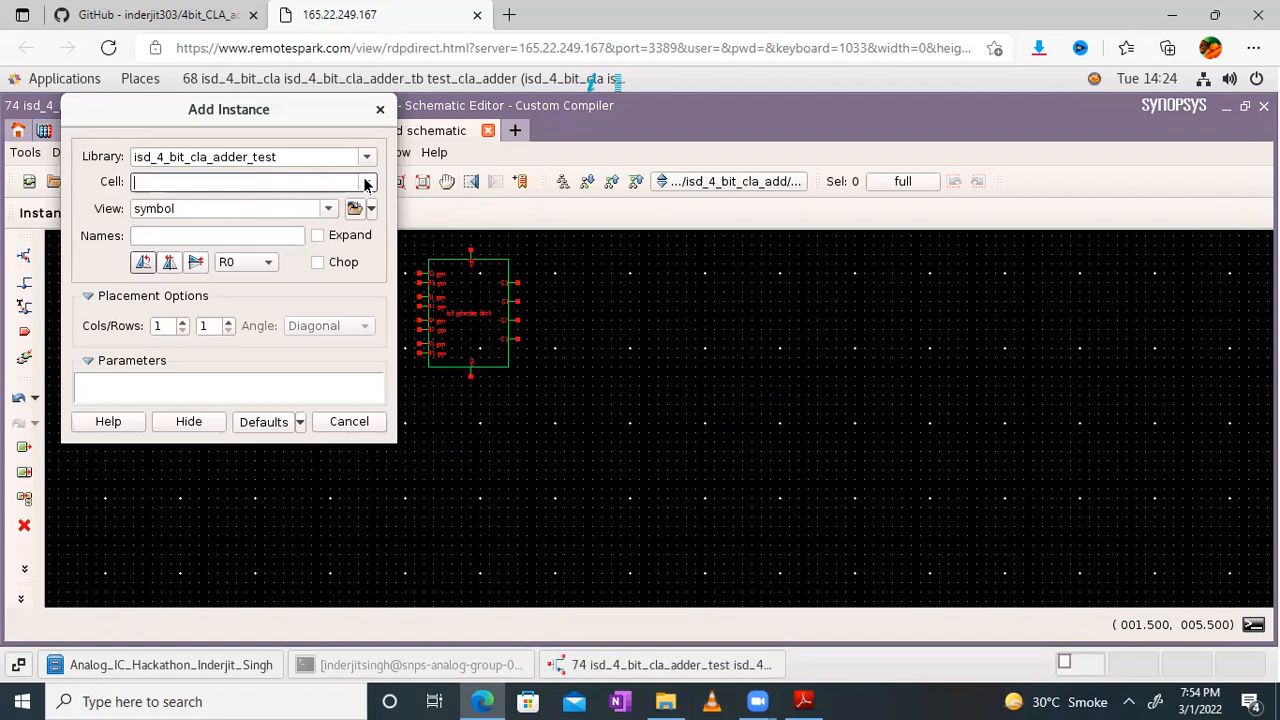
click(367, 182)
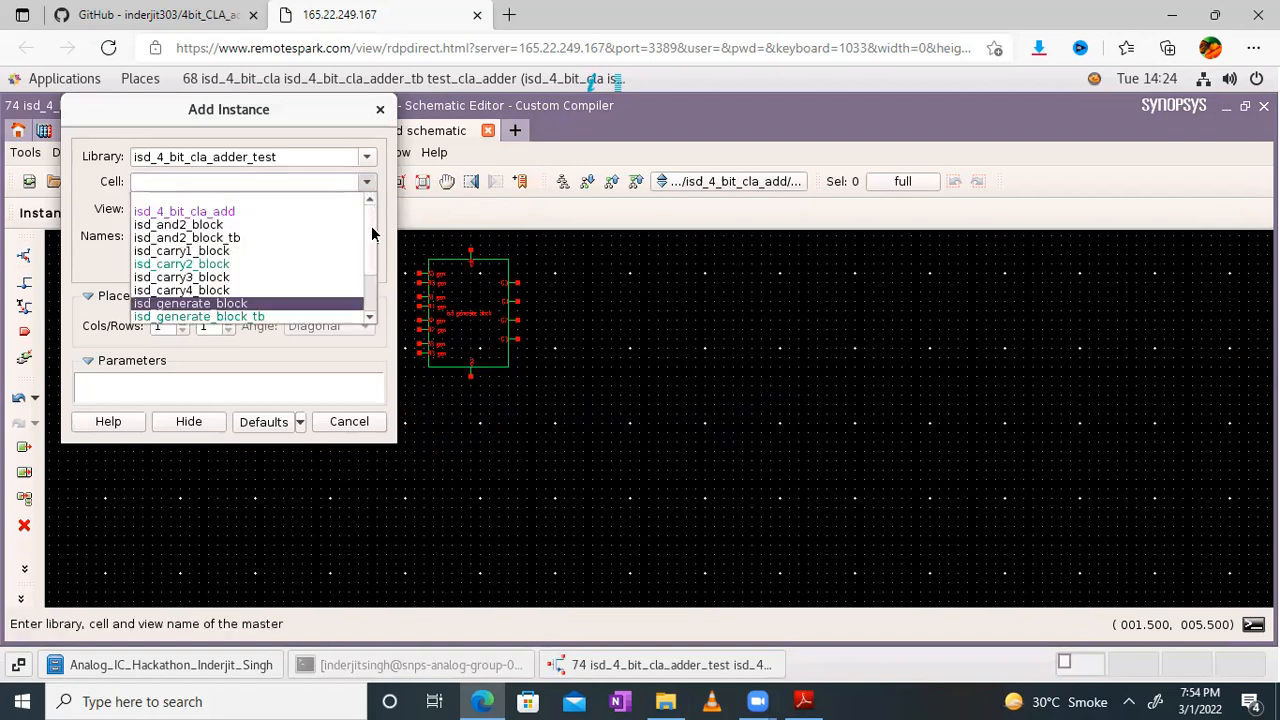
scroll(367, 300, down, 2)
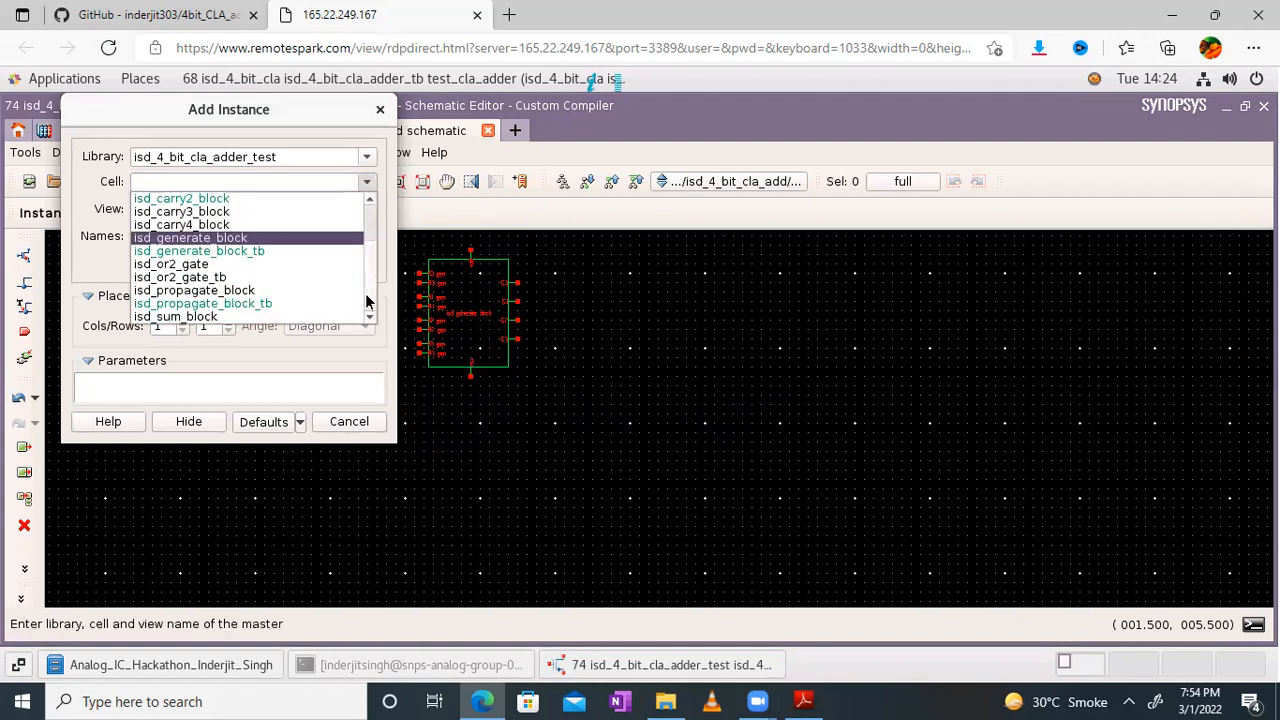
click(242, 290)
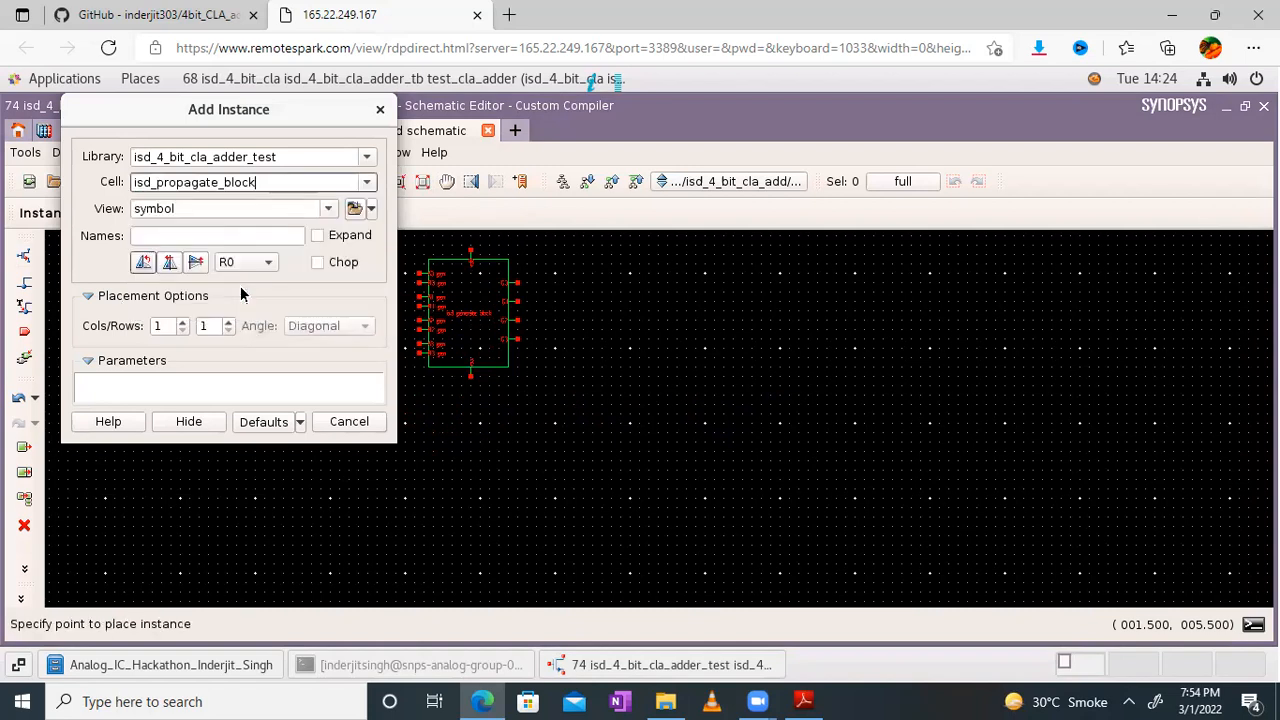
click(177, 536)
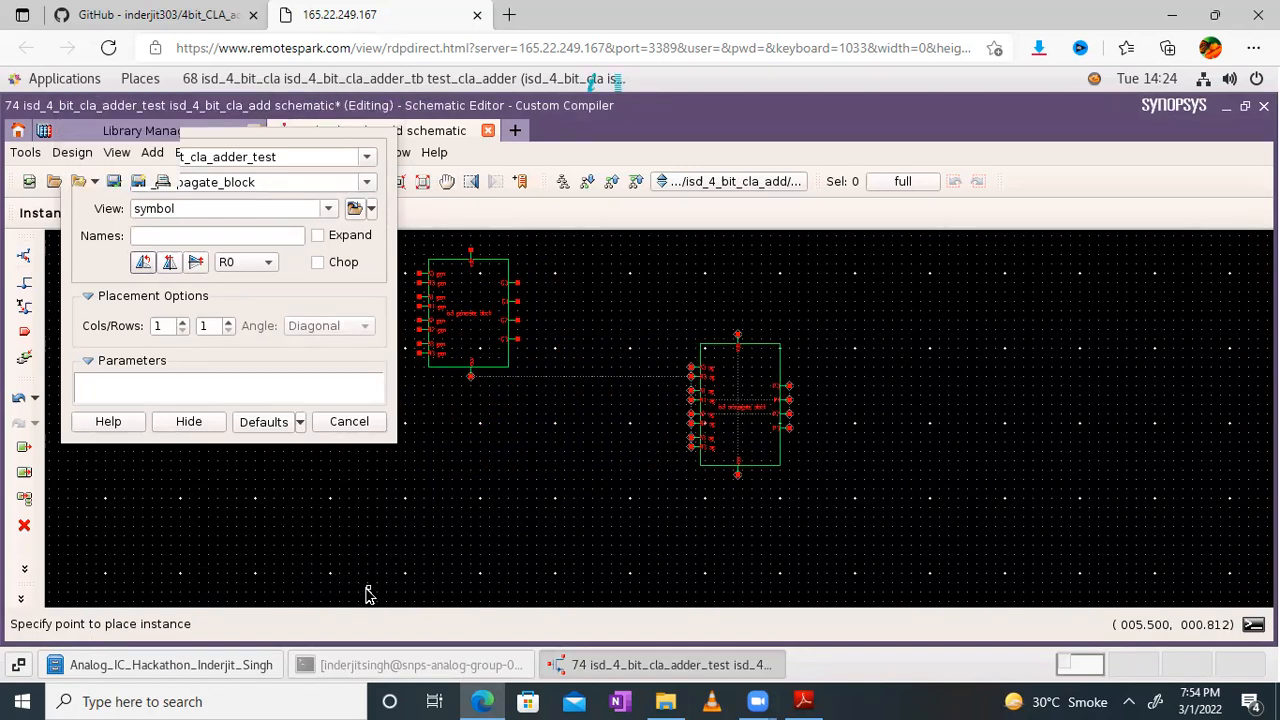
key(Escape)
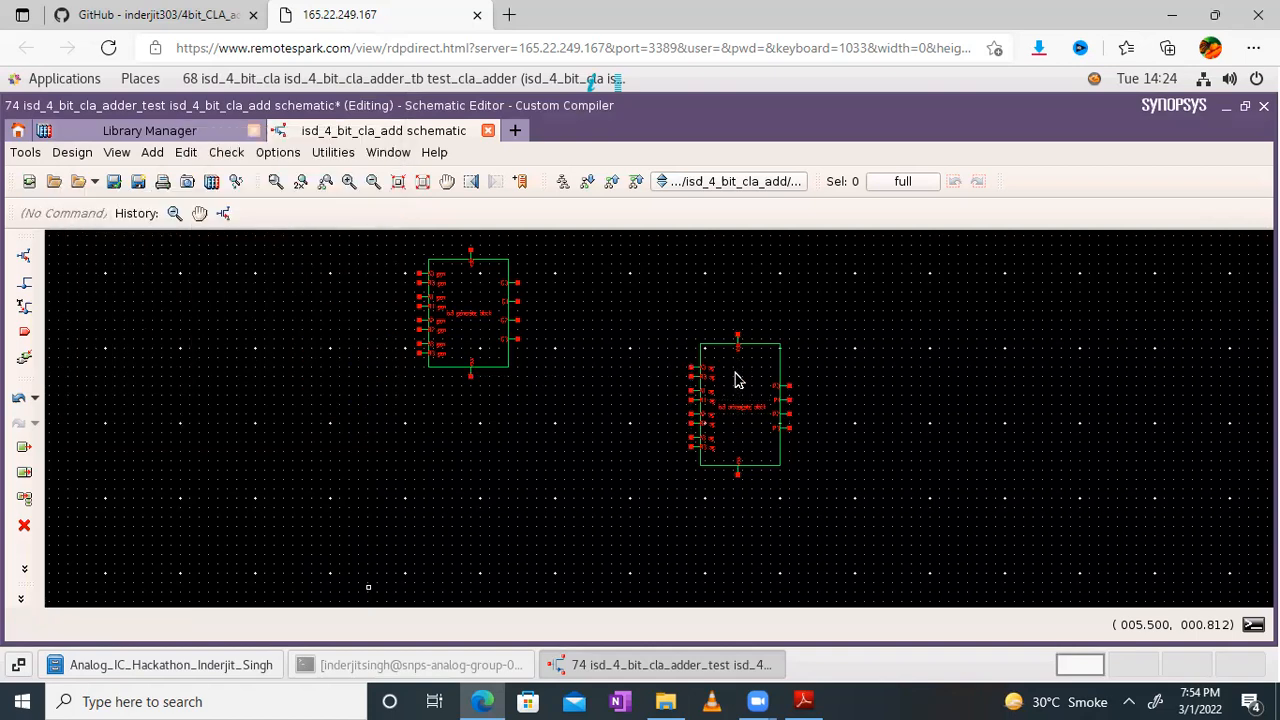
Move the propagate block instance directly below the generate block and deselect the placement point
drag(737, 377, 471, 441)
click(474, 447)
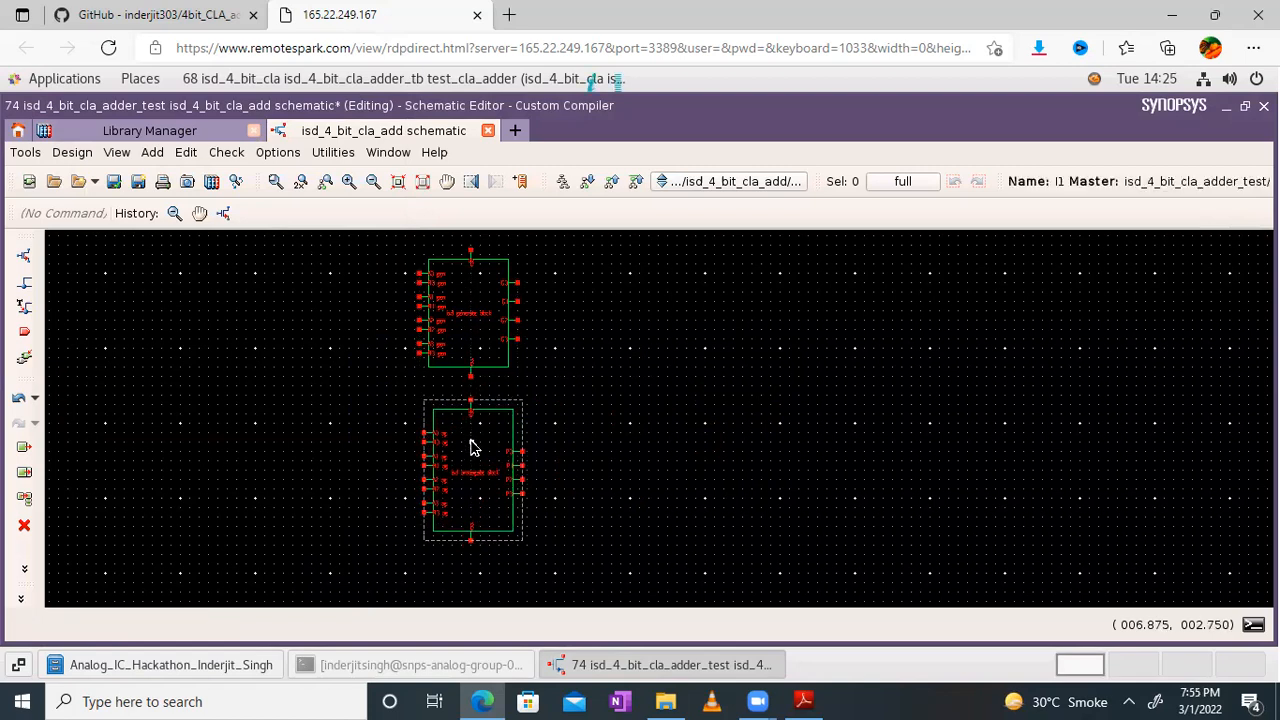
click(672, 362)
Switch to the CLA adder design PDF in Adobe Reader and examine the sum circuit block's equation and transistor diagram
click(803, 701)
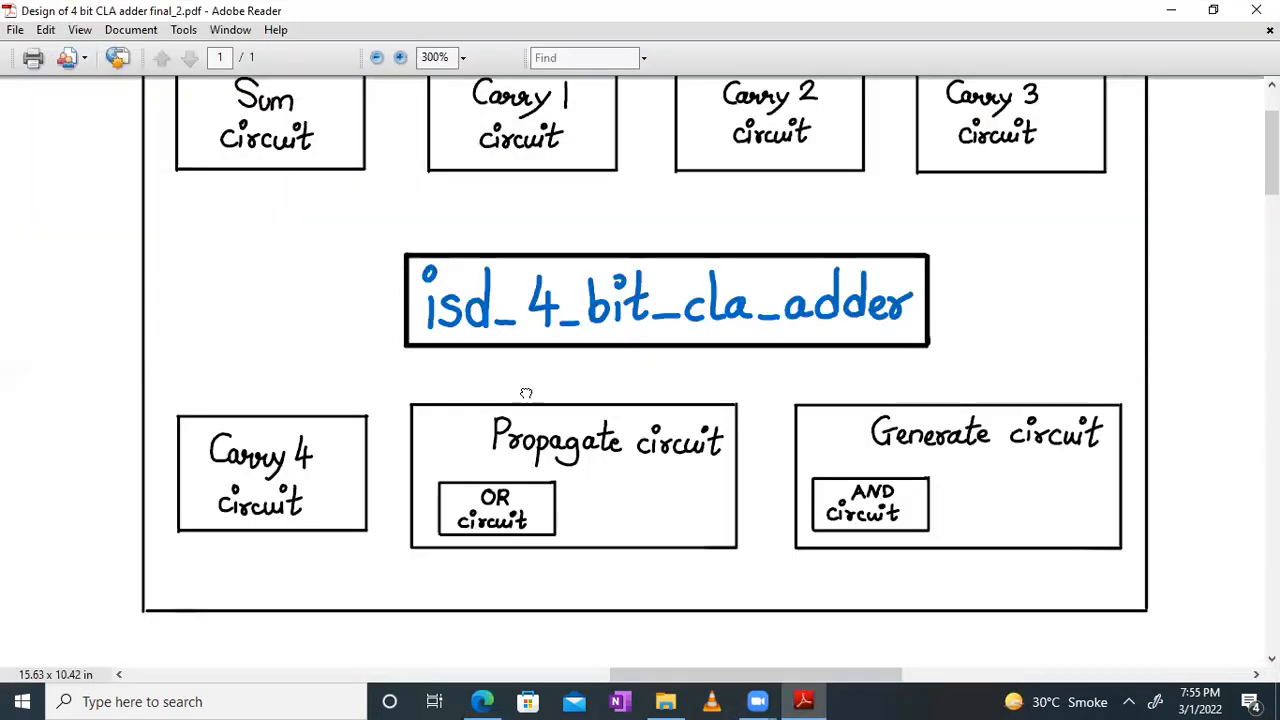
scroll(464, 280, down, 5)
drag(423, 376, 103, 82)
drag(826, 380, 136, 618)
drag(325, 540, 411, 86)
drag(800, 389, 208, 324)
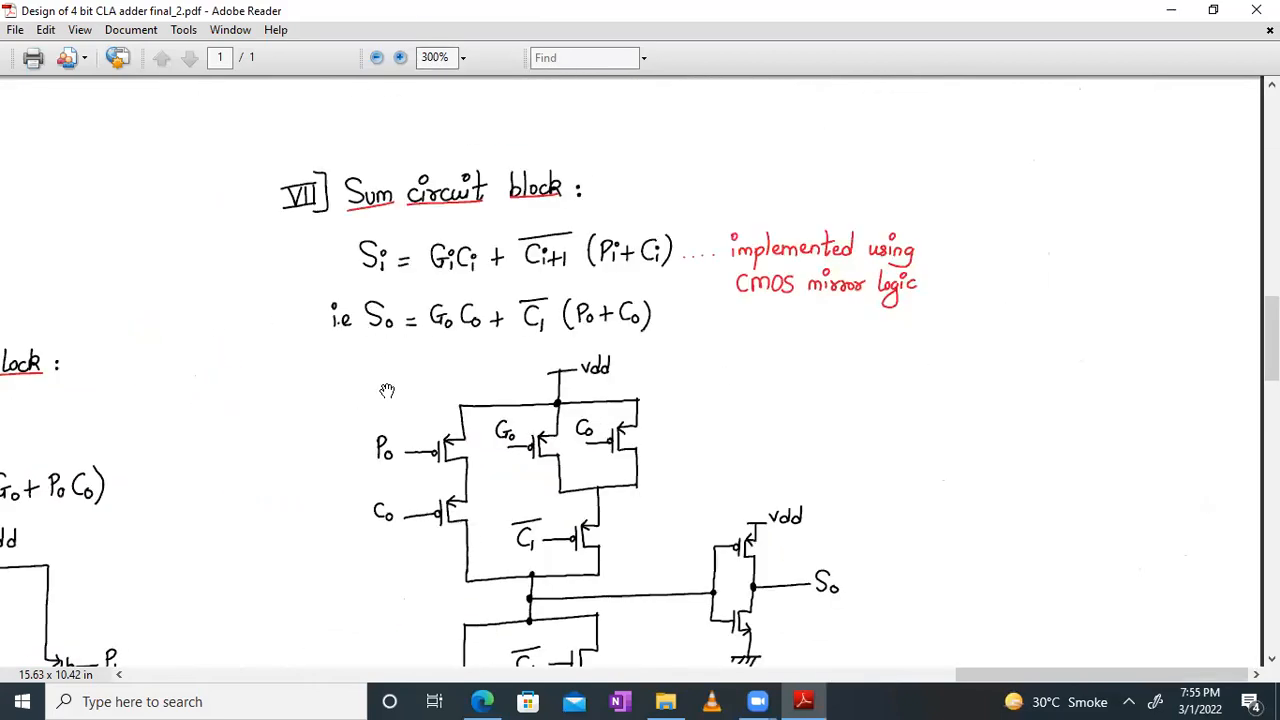
click(1176, 10)
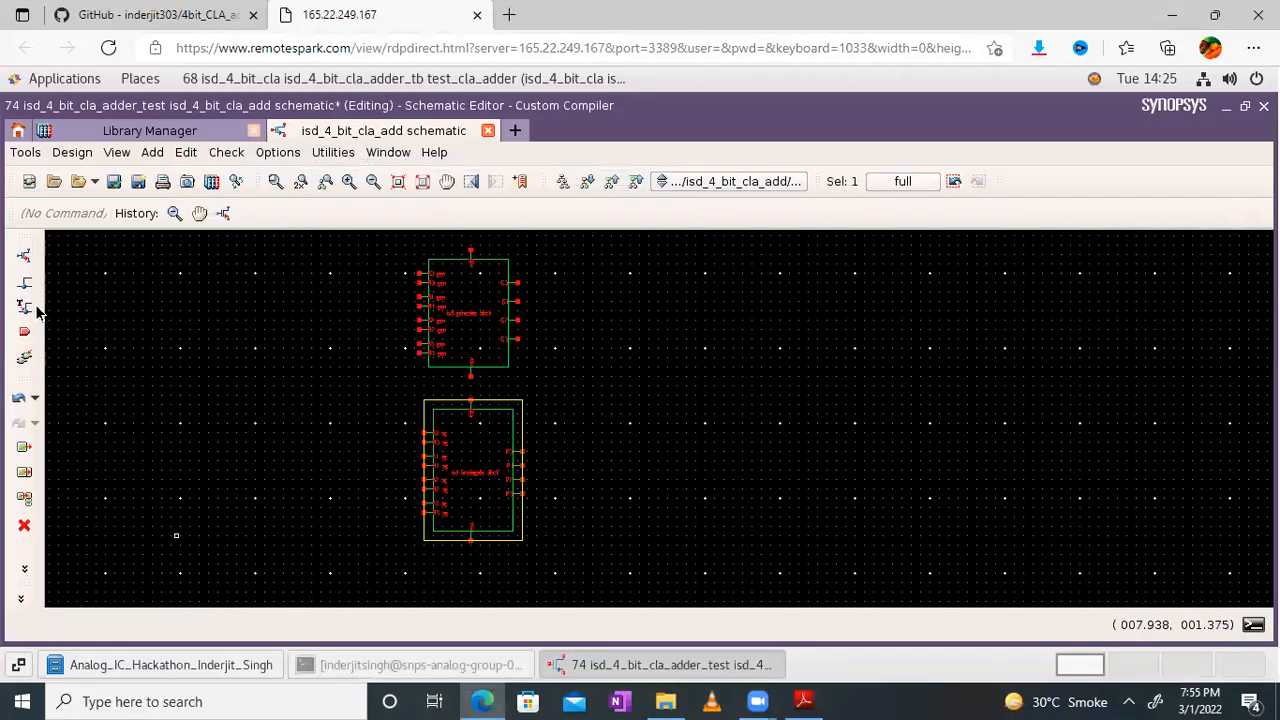
Back in the Schematic Editor, place four isd_sum_block symbols side by side to the right of the generate block
click(26, 258)
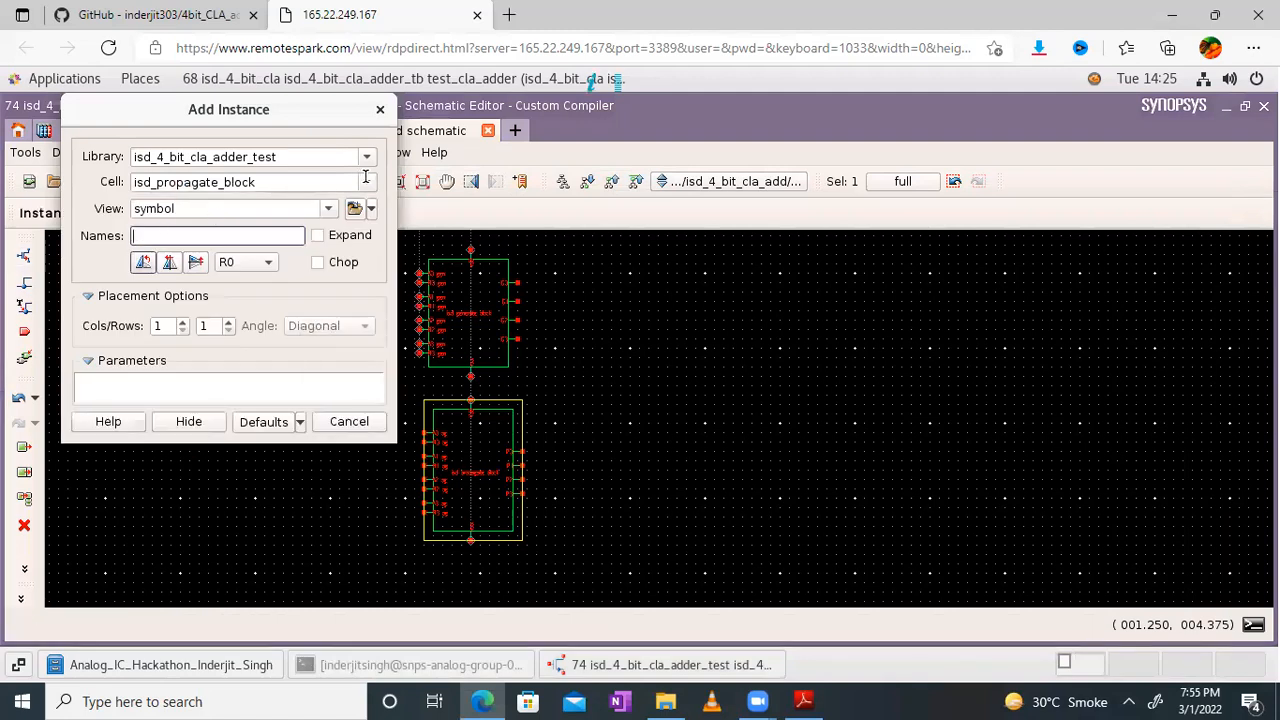
click(365, 182)
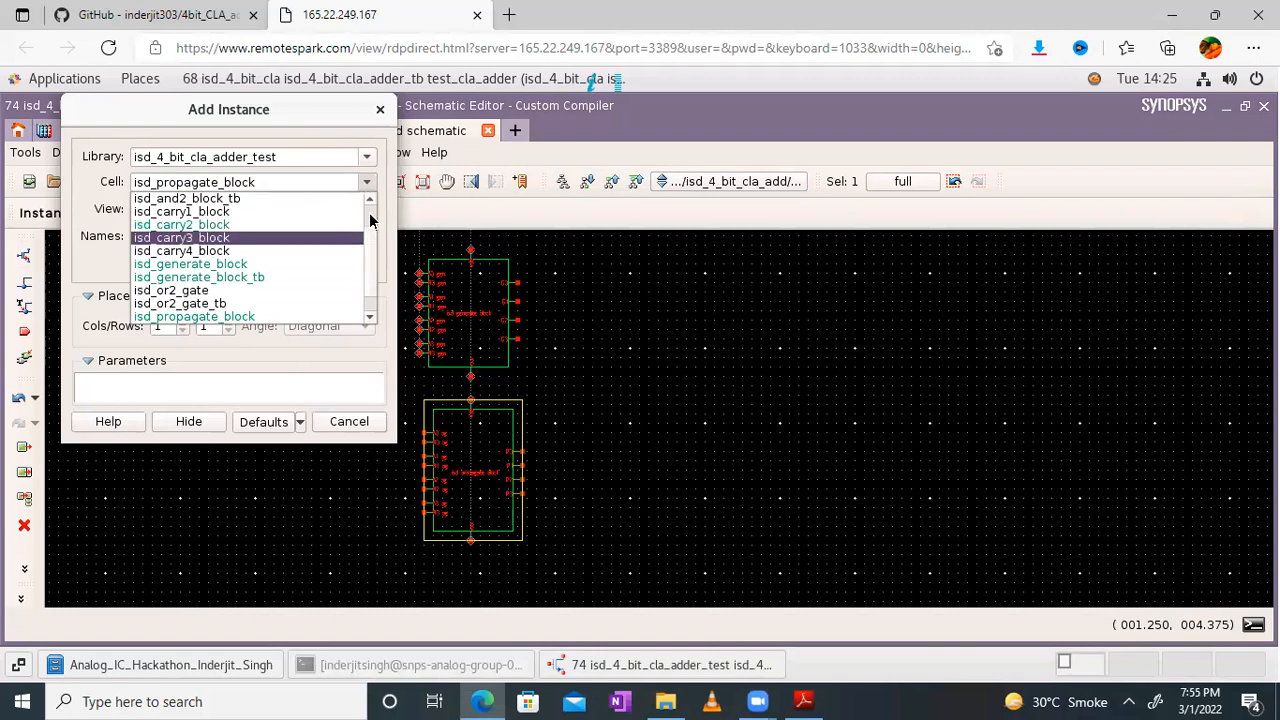
scroll(370, 220, up, 1)
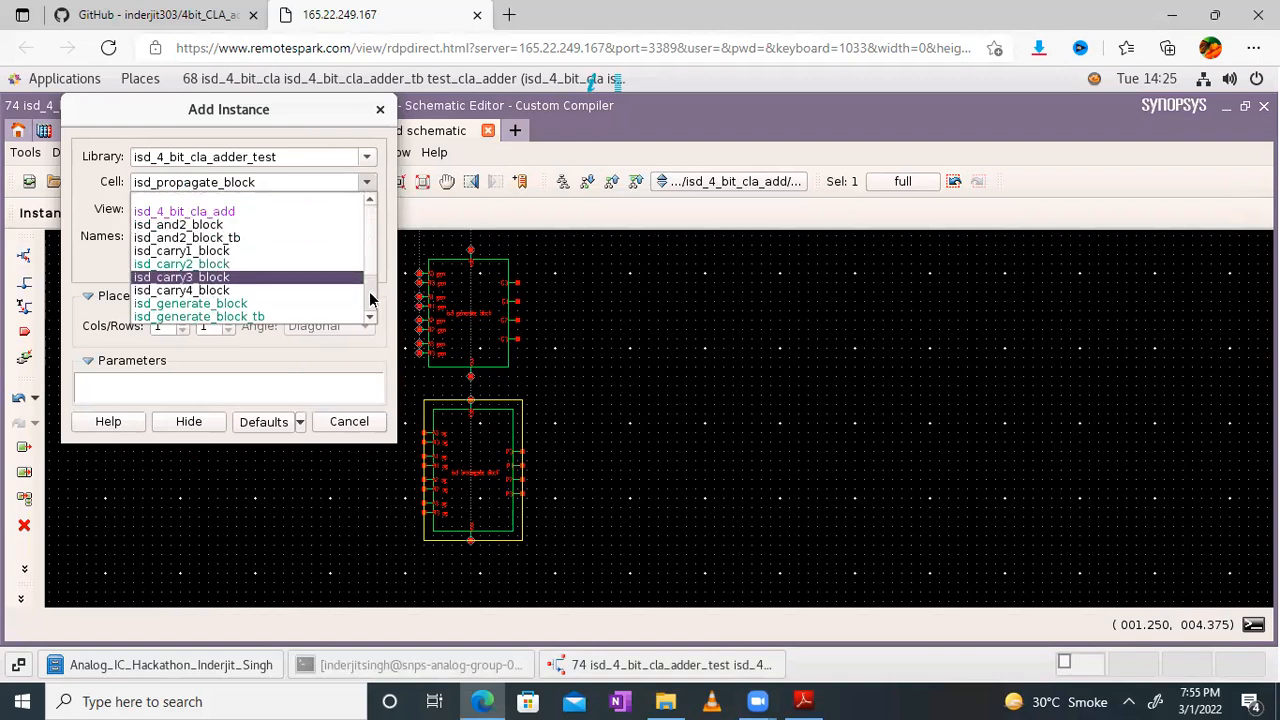
scroll(370, 298, down, 2)
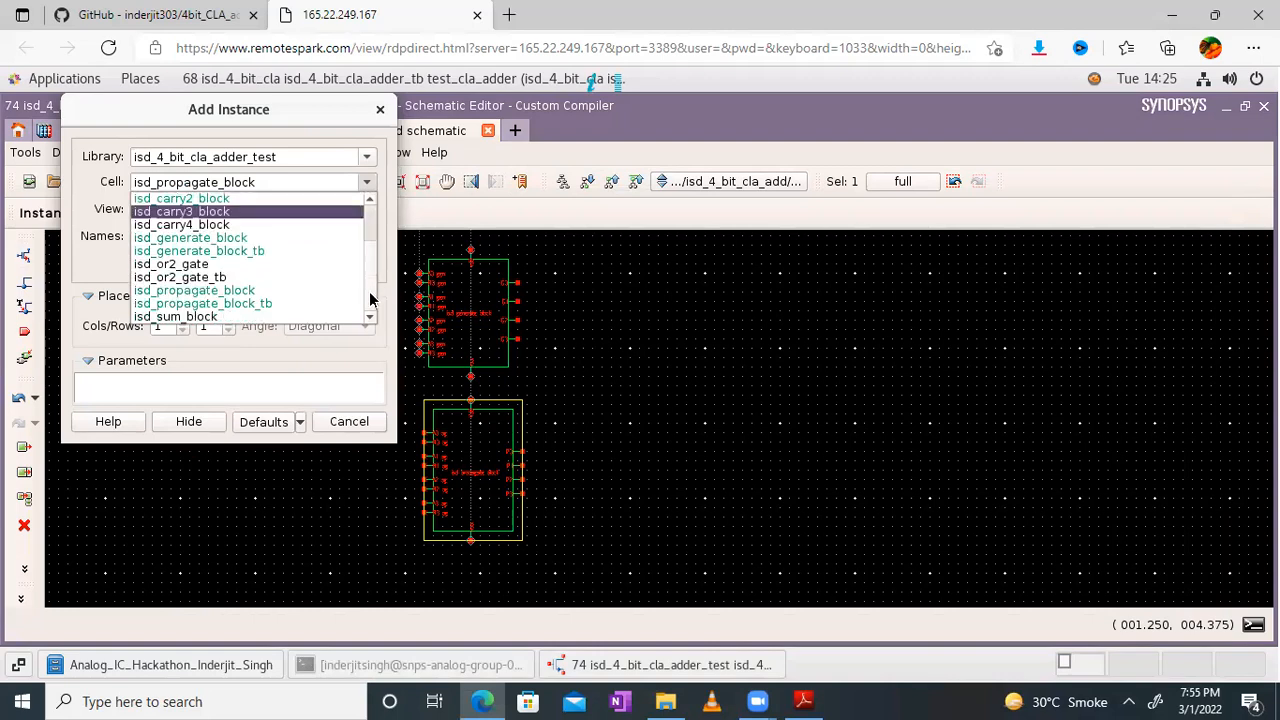
click(200, 316)
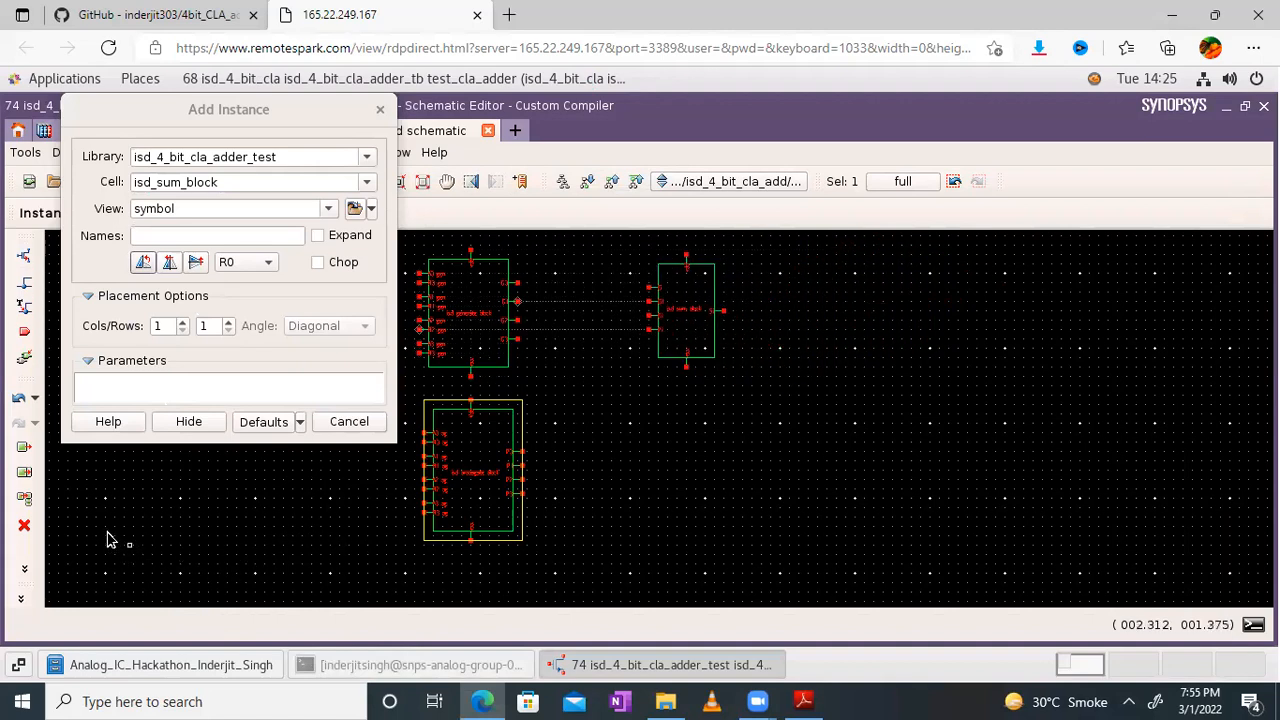
click(172, 528)
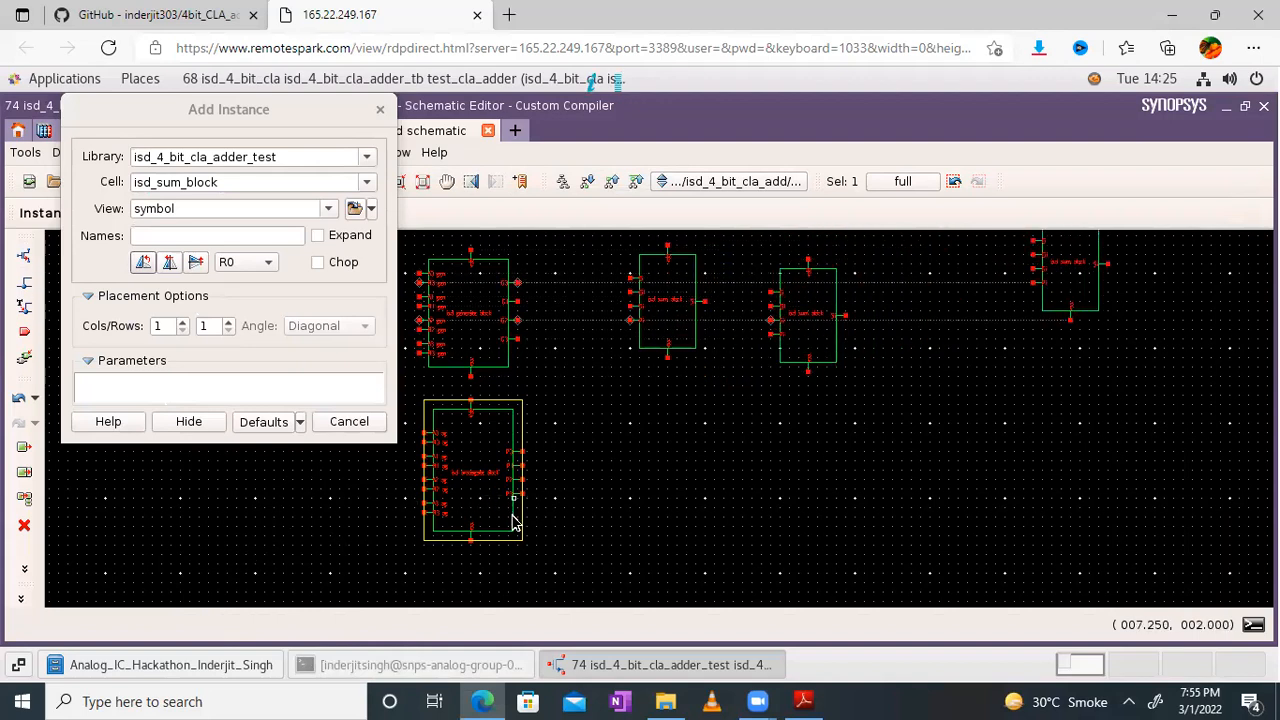
click(386, 559)
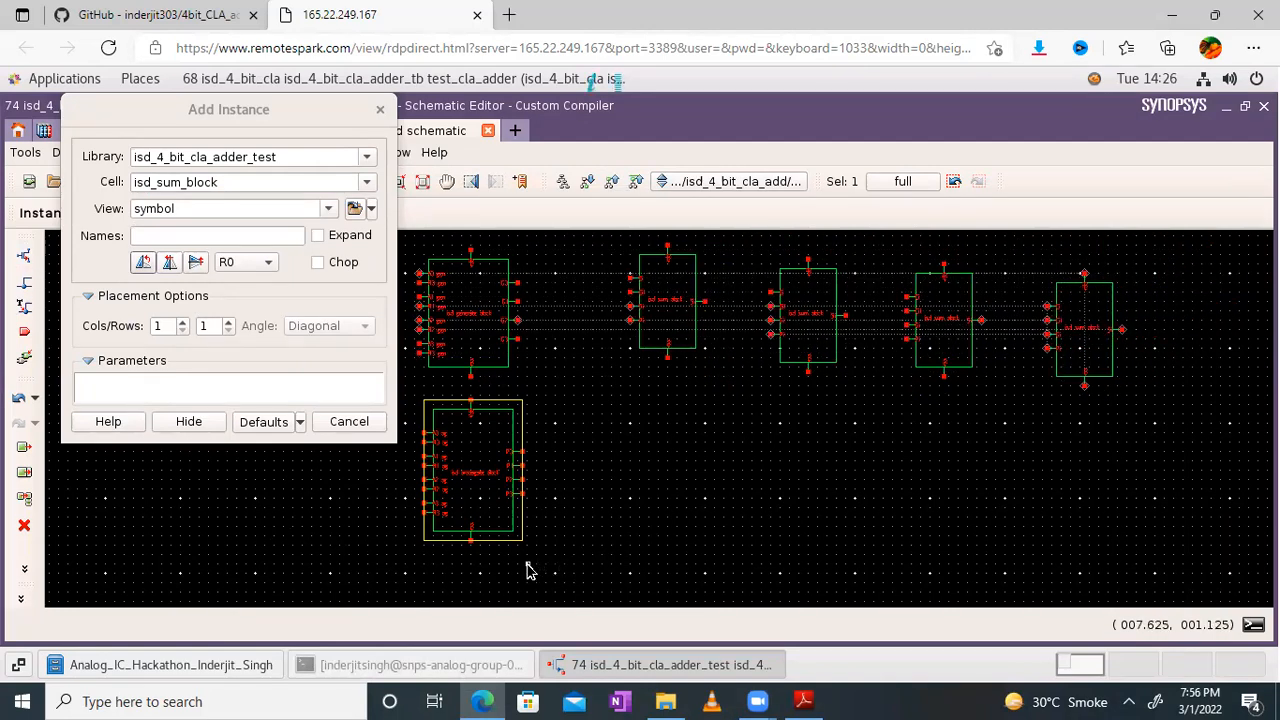
key(Escape)
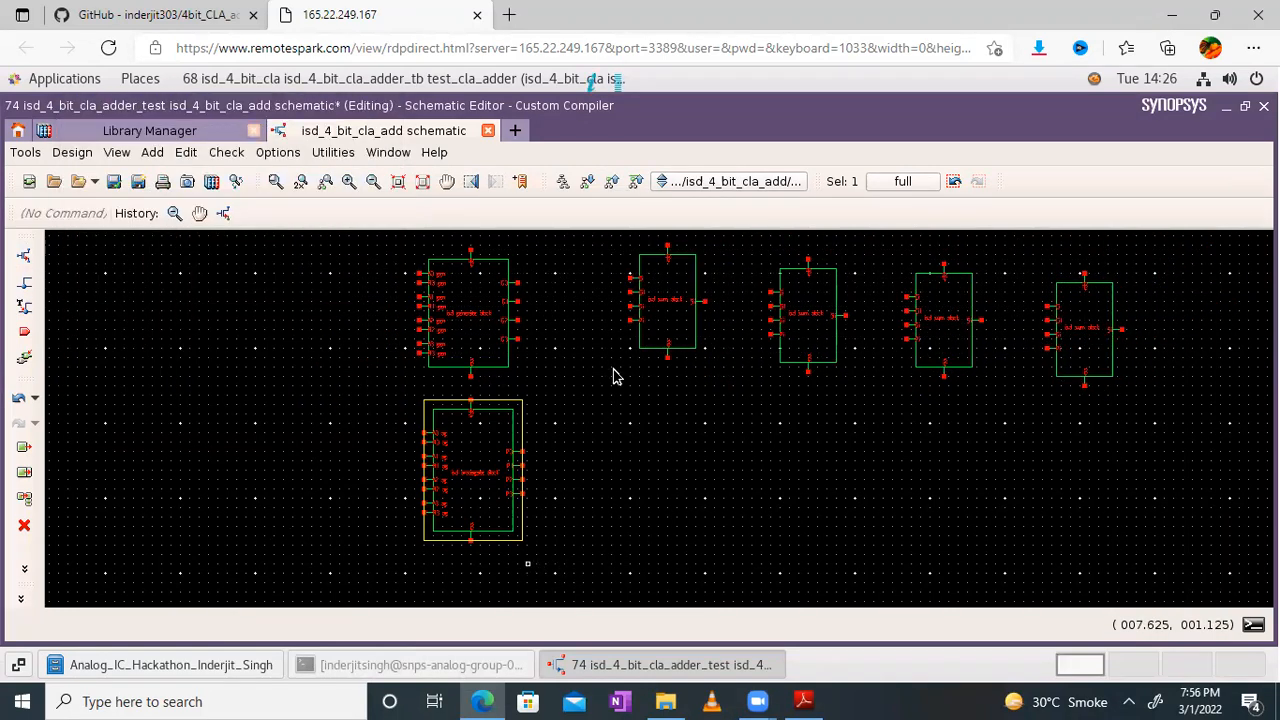
Align the four sum block instances in one roughly evenly spaced row, level with the top of the generate block
drag(668, 280, 629, 287)
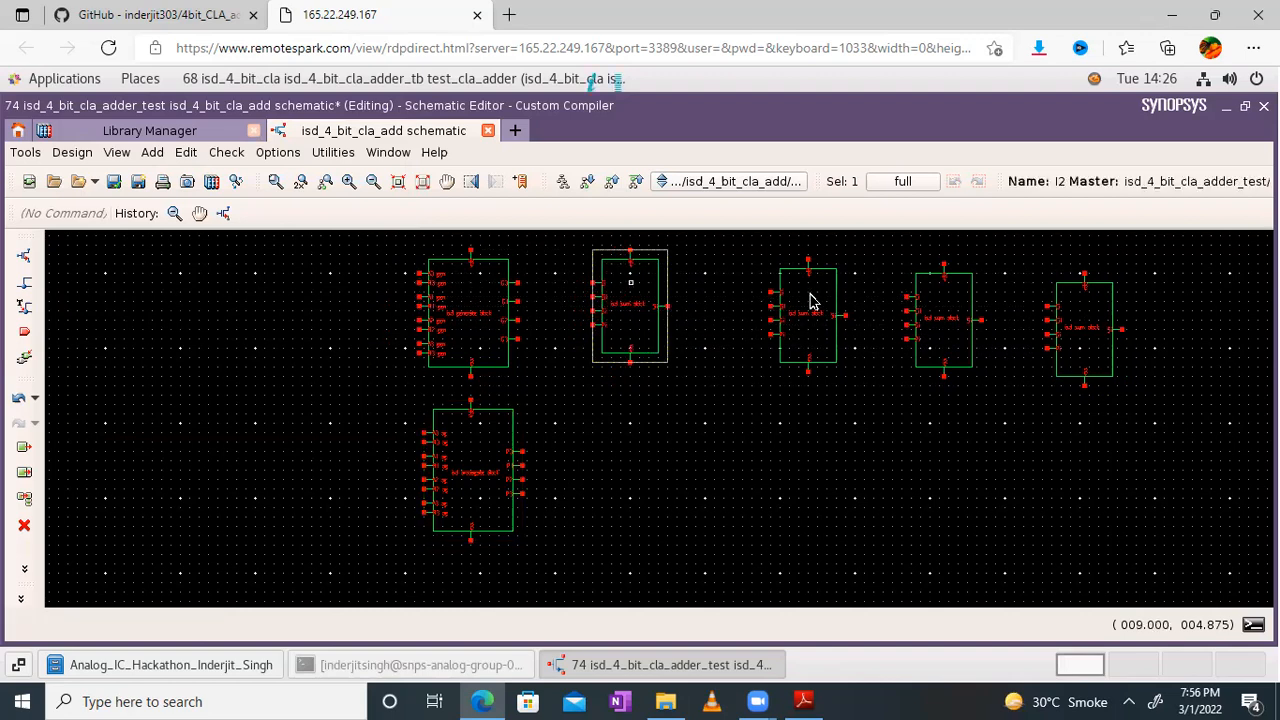
drag(768, 287, 771, 294)
click(773, 292)
drag(951, 300, 921, 286)
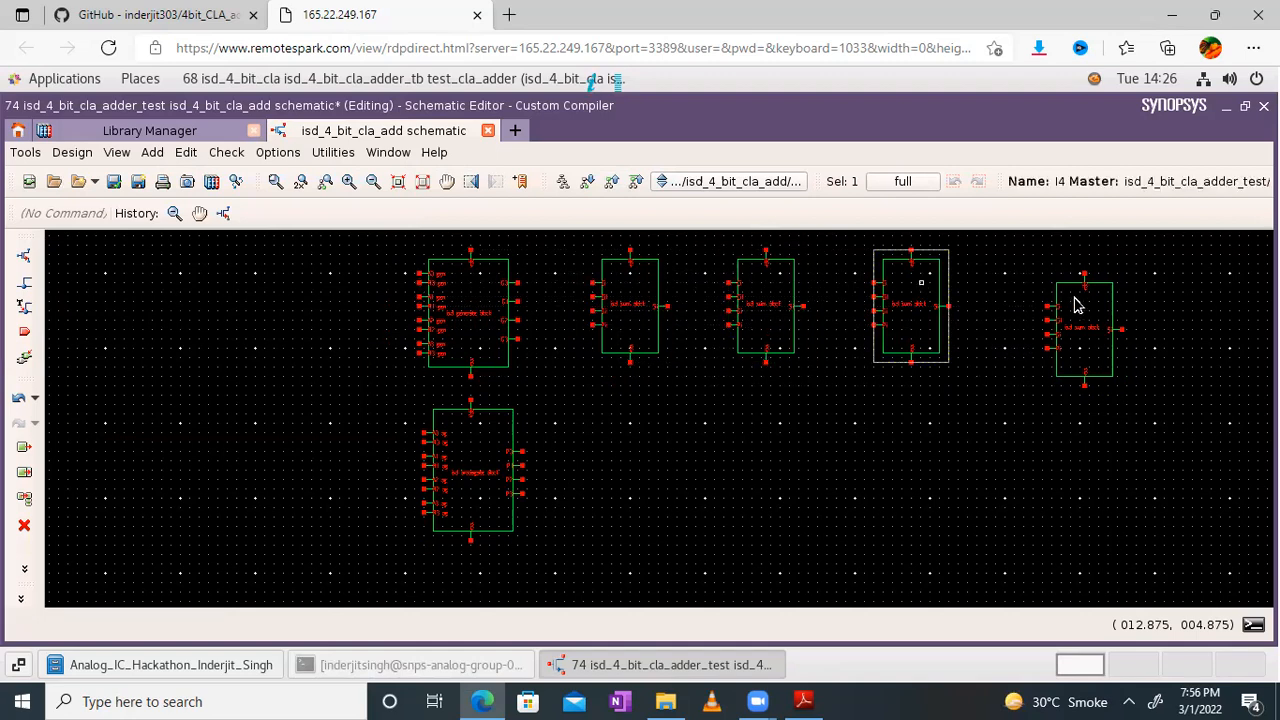
drag(1043, 285, 1040, 277)
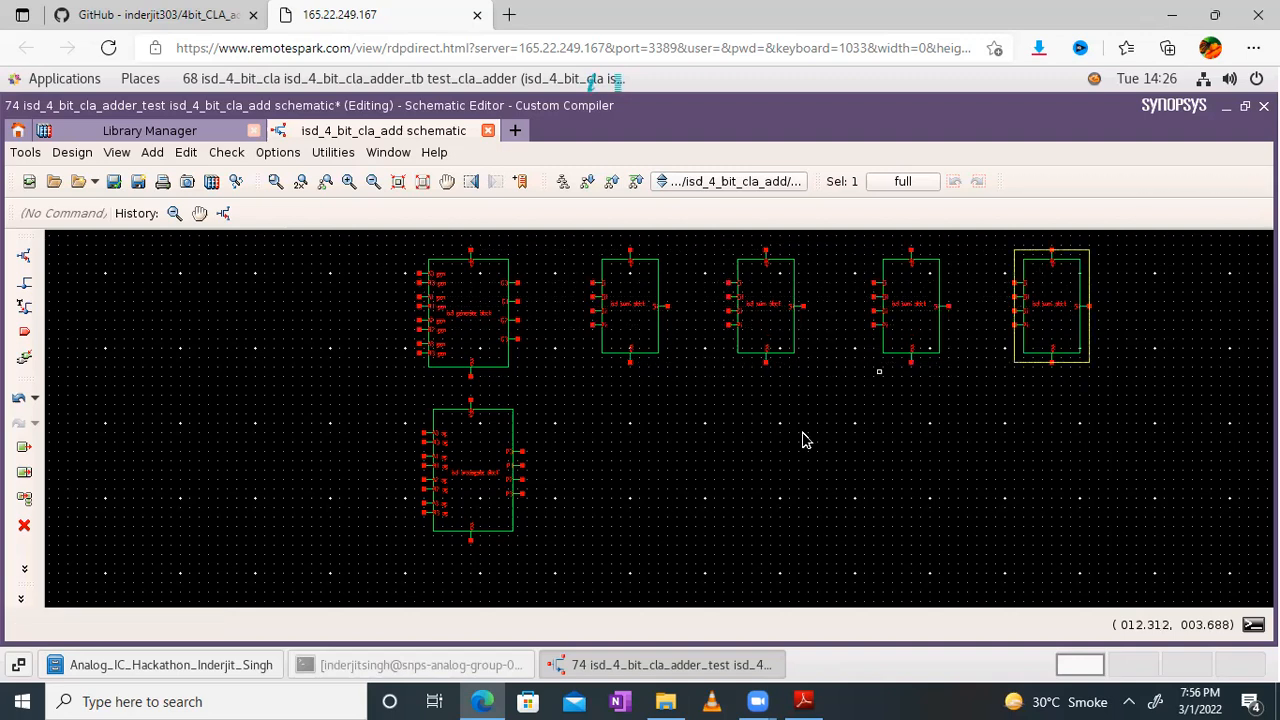
Place one isd_carry1_block symbol below the first sum block, to the right of the propagate block
click(24, 259)
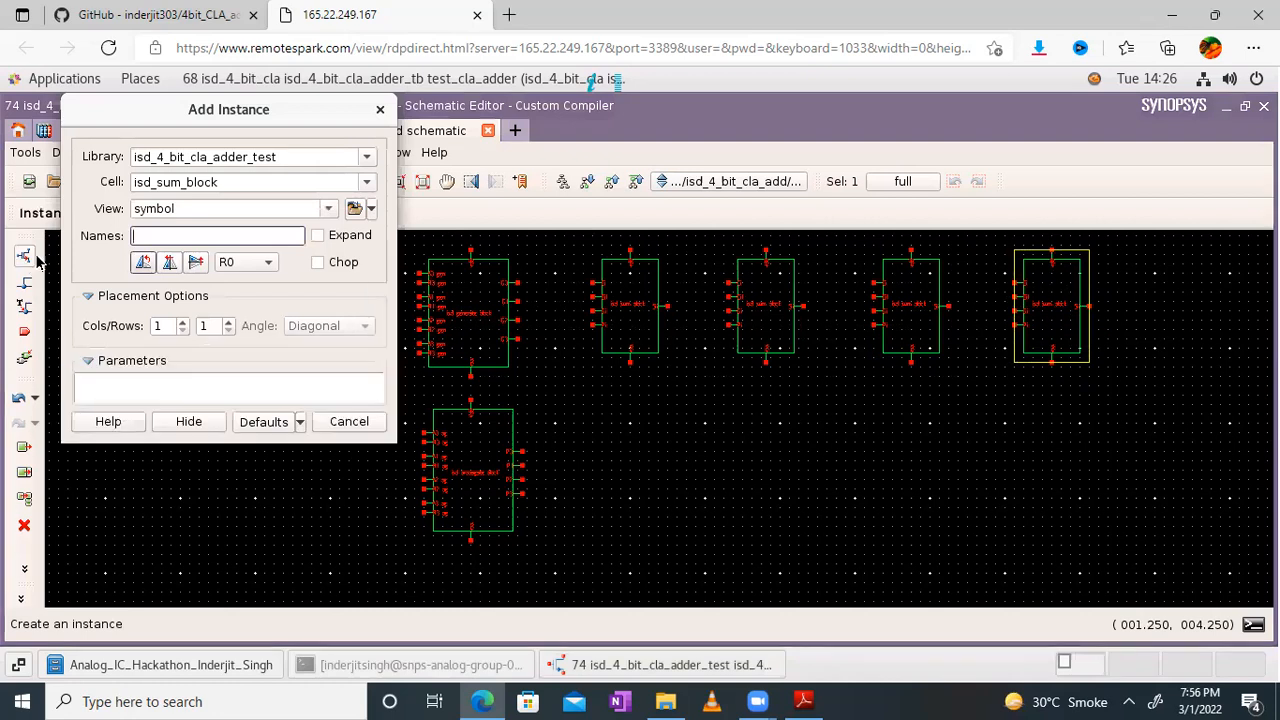
click(367, 182)
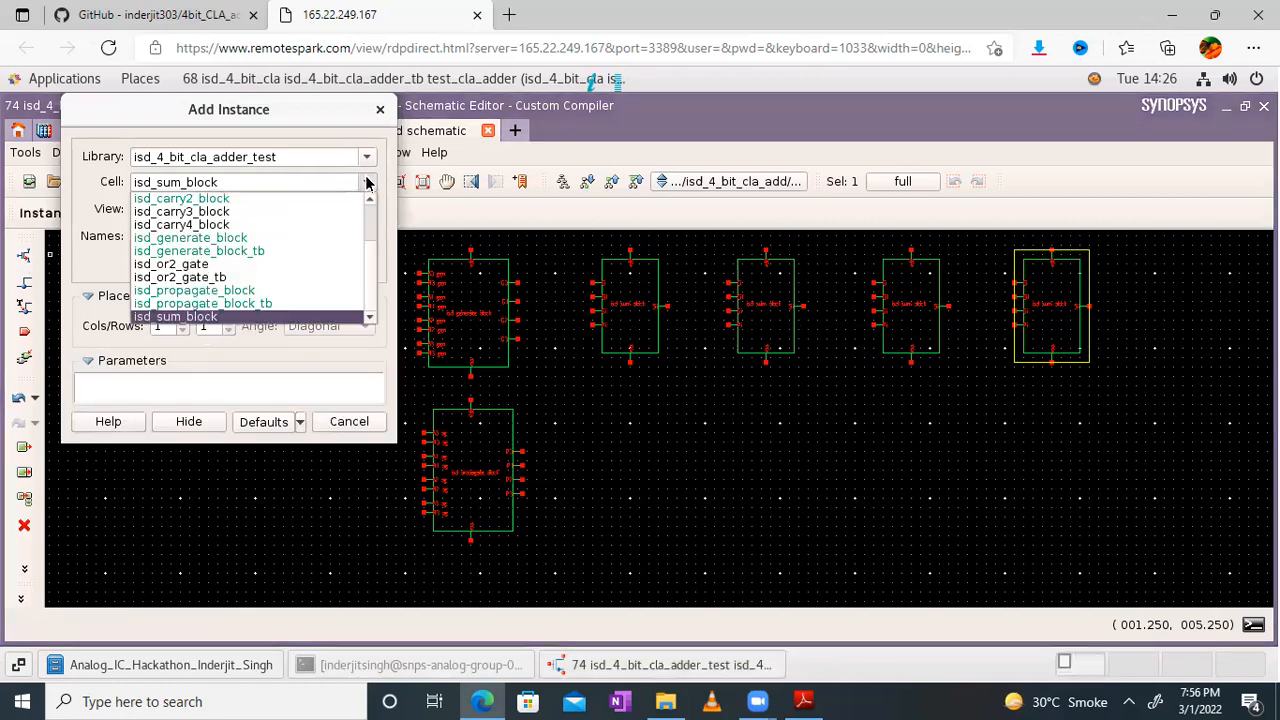
click(371, 222)
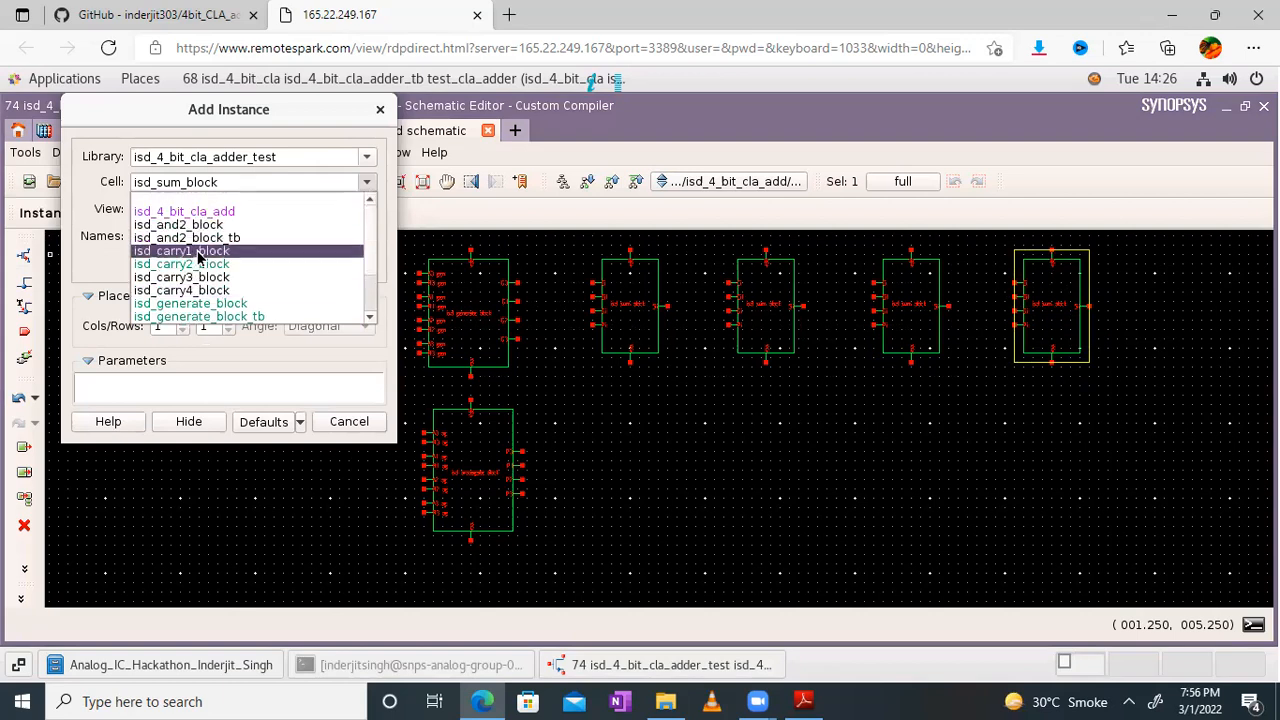
click(198, 257)
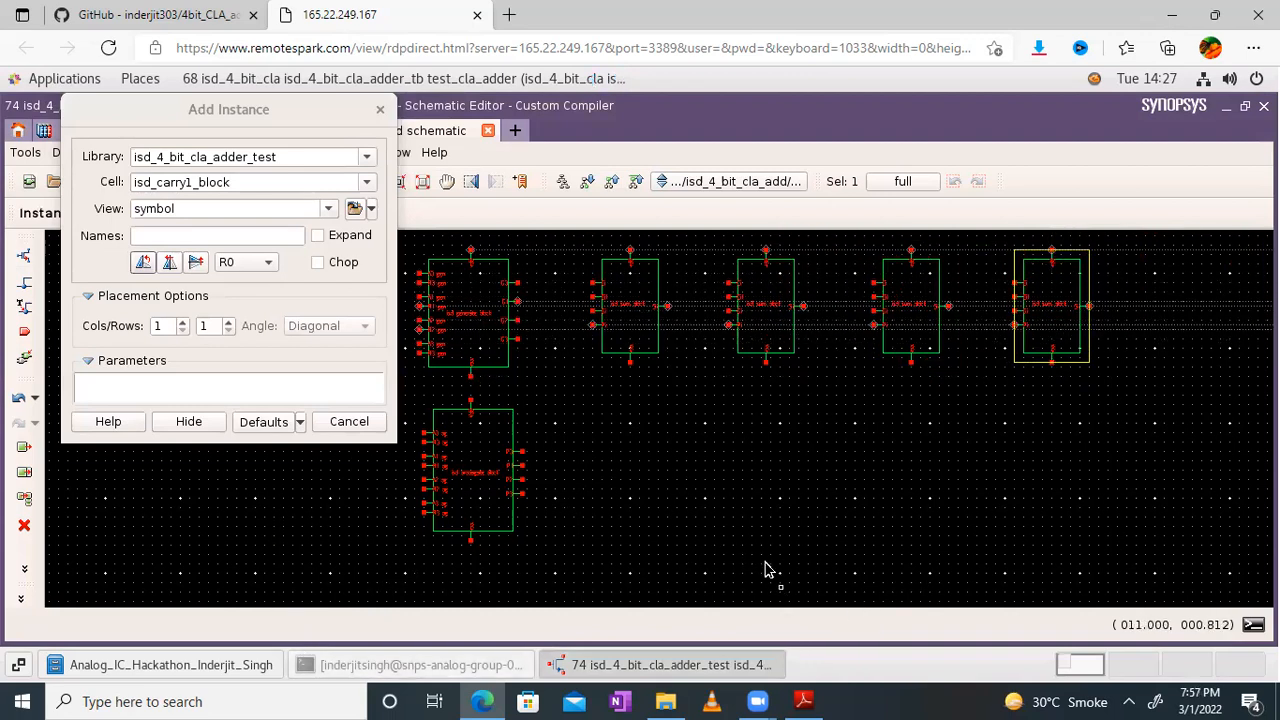
drag(274, 125, 176, 126)
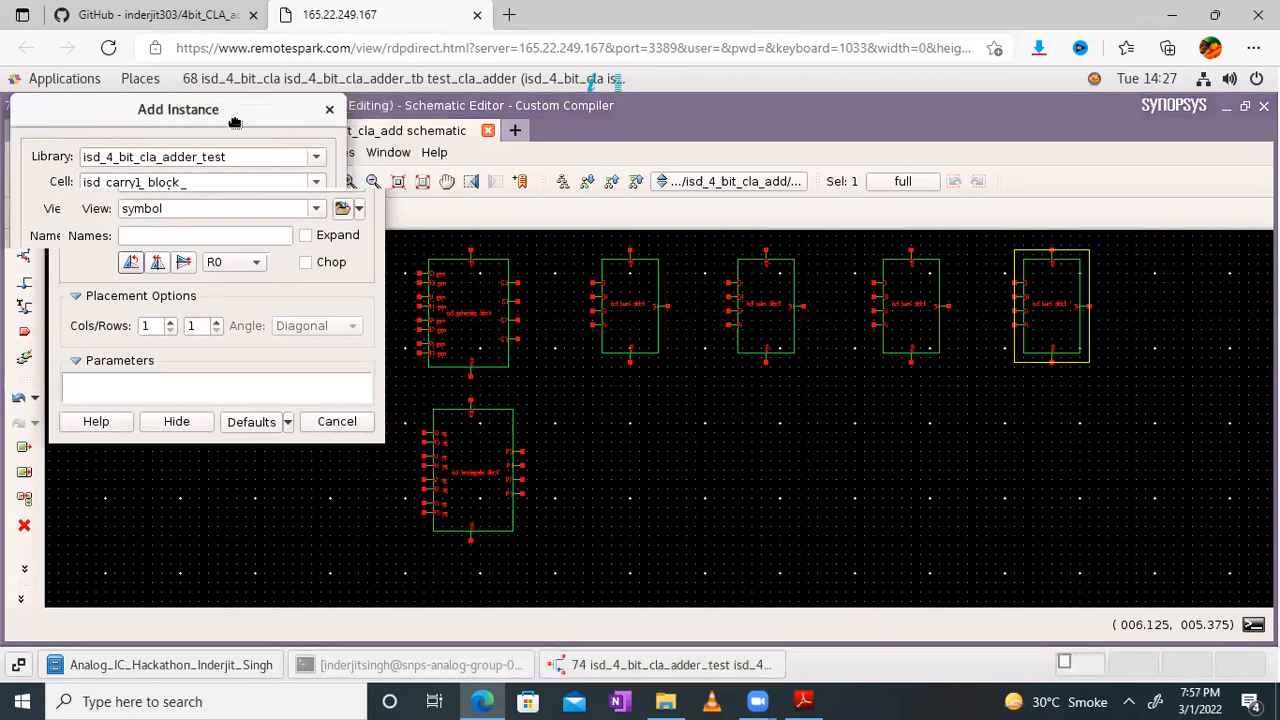
click(374, 182)
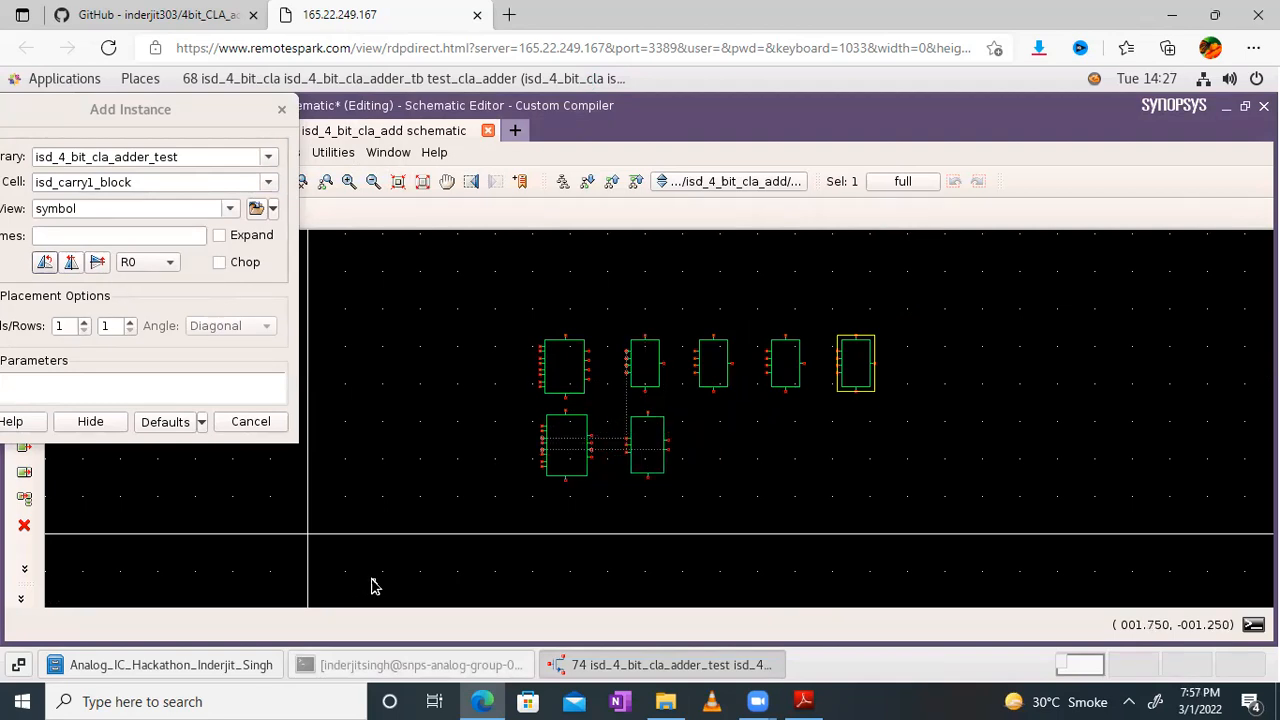
Place one isd_carry2_block symbol below the second sum block and one isd_carry3_block symbol below the third
click(257, 181)
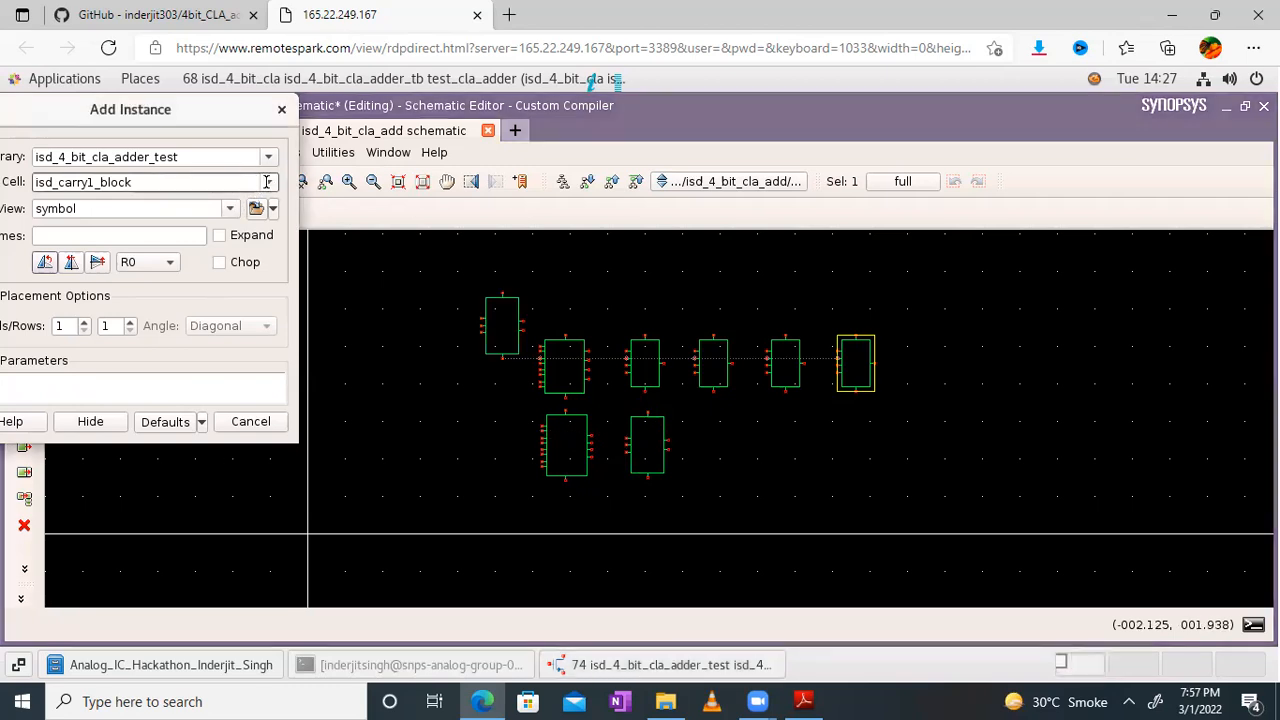
click(268, 183)
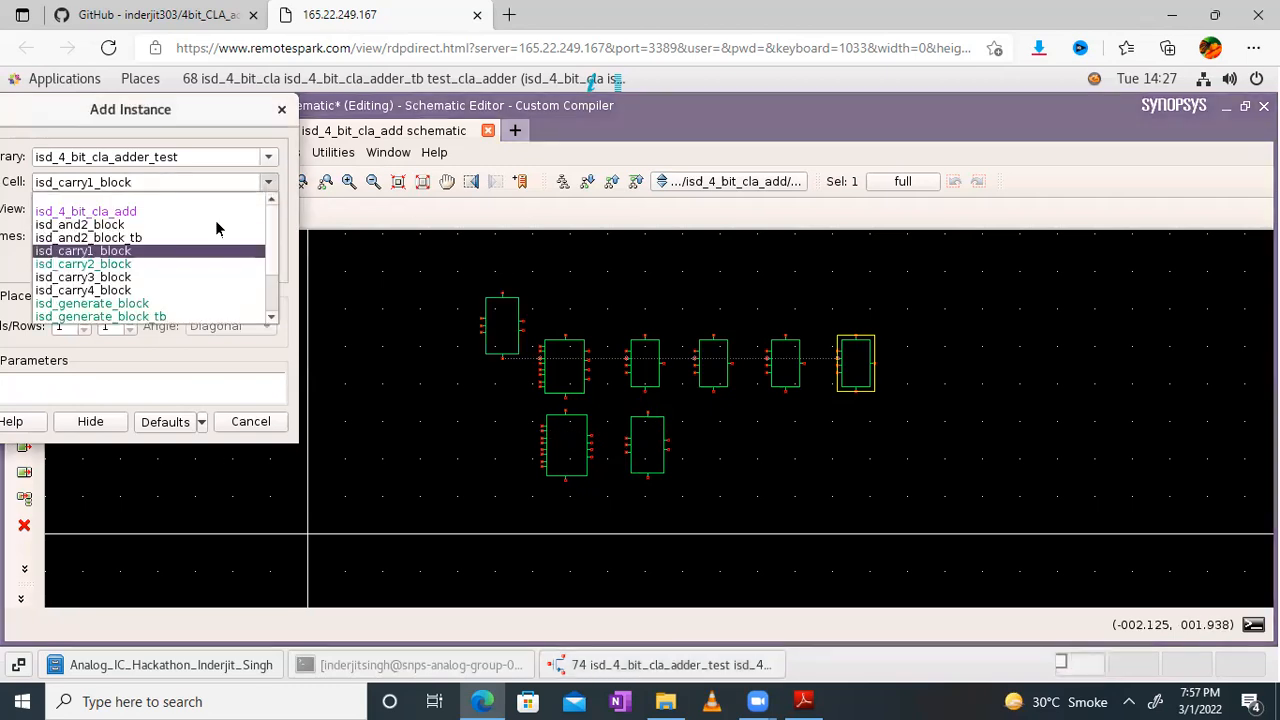
click(85, 264)
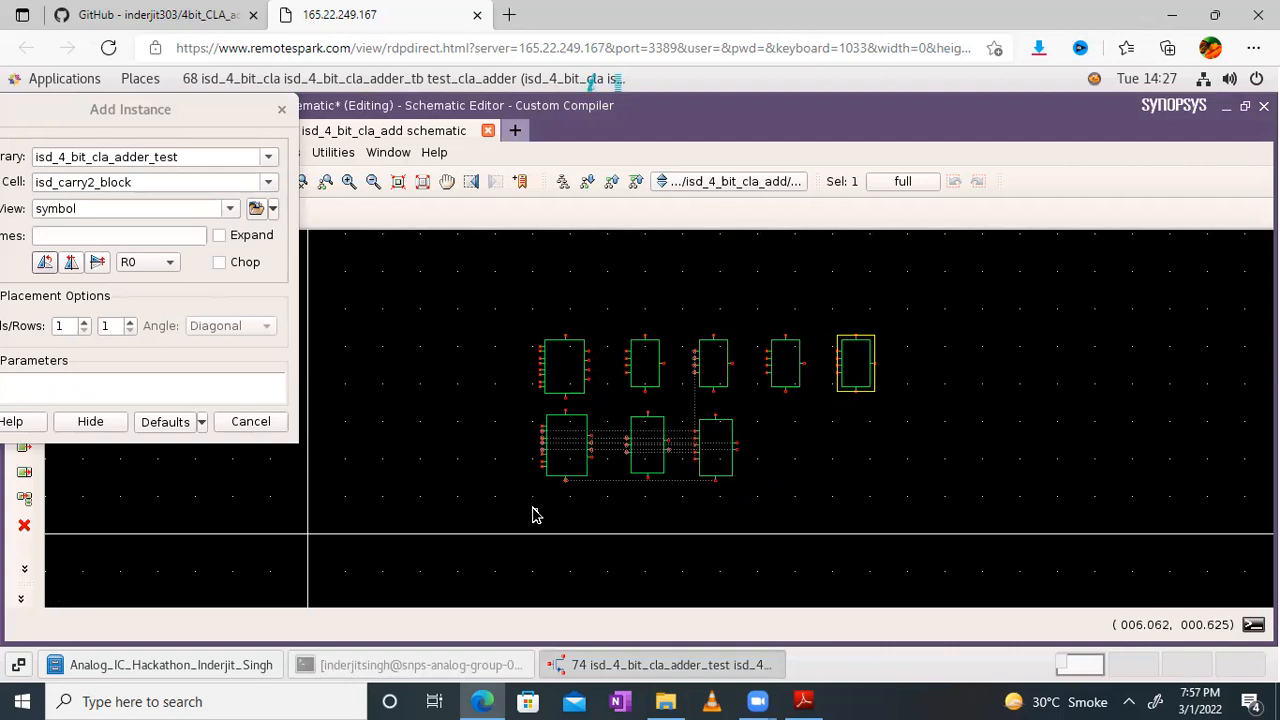
click(268, 182)
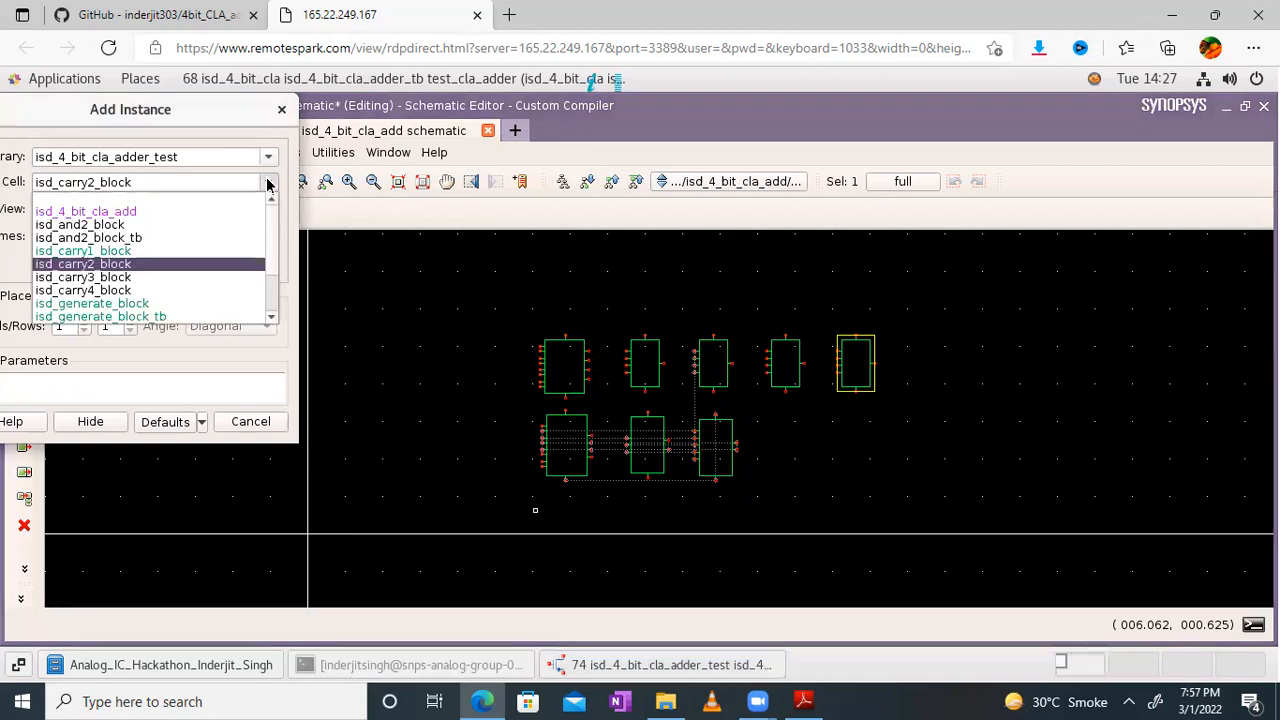
click(115, 278)
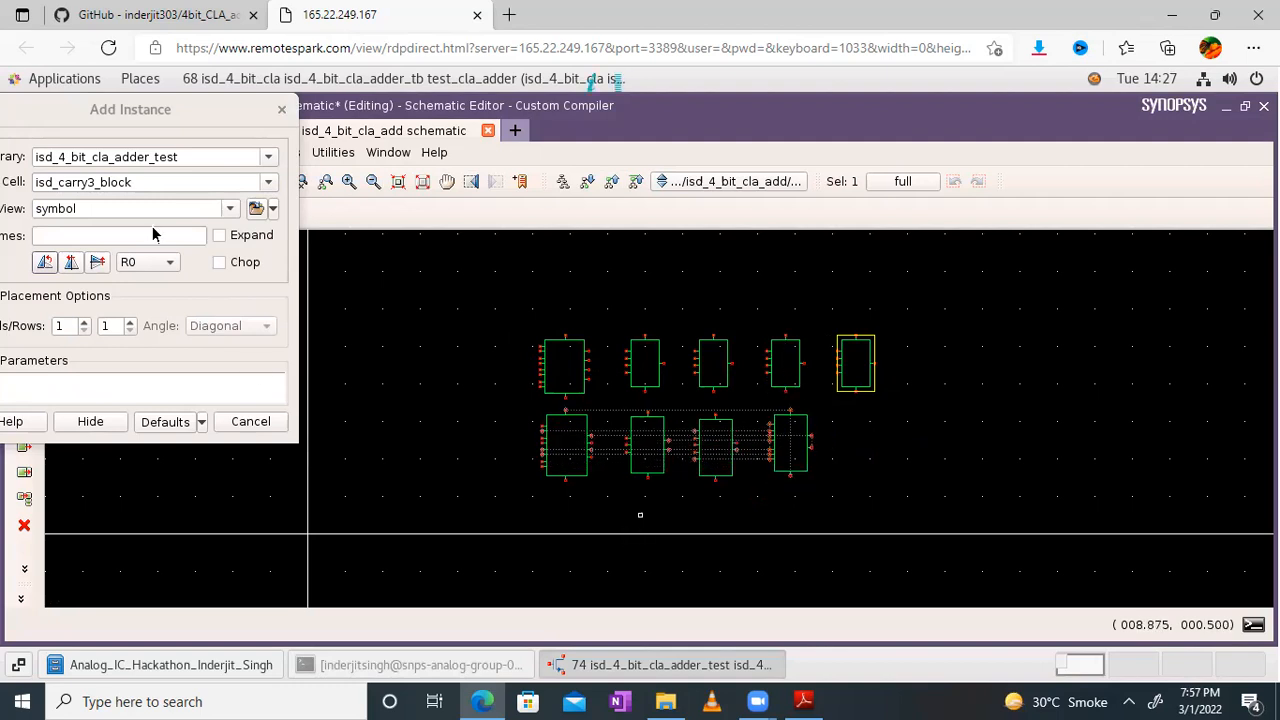
Place one isd_carry4_block symbol below the fourth sum block, to the right of the isd_carry3_block
click(268, 183)
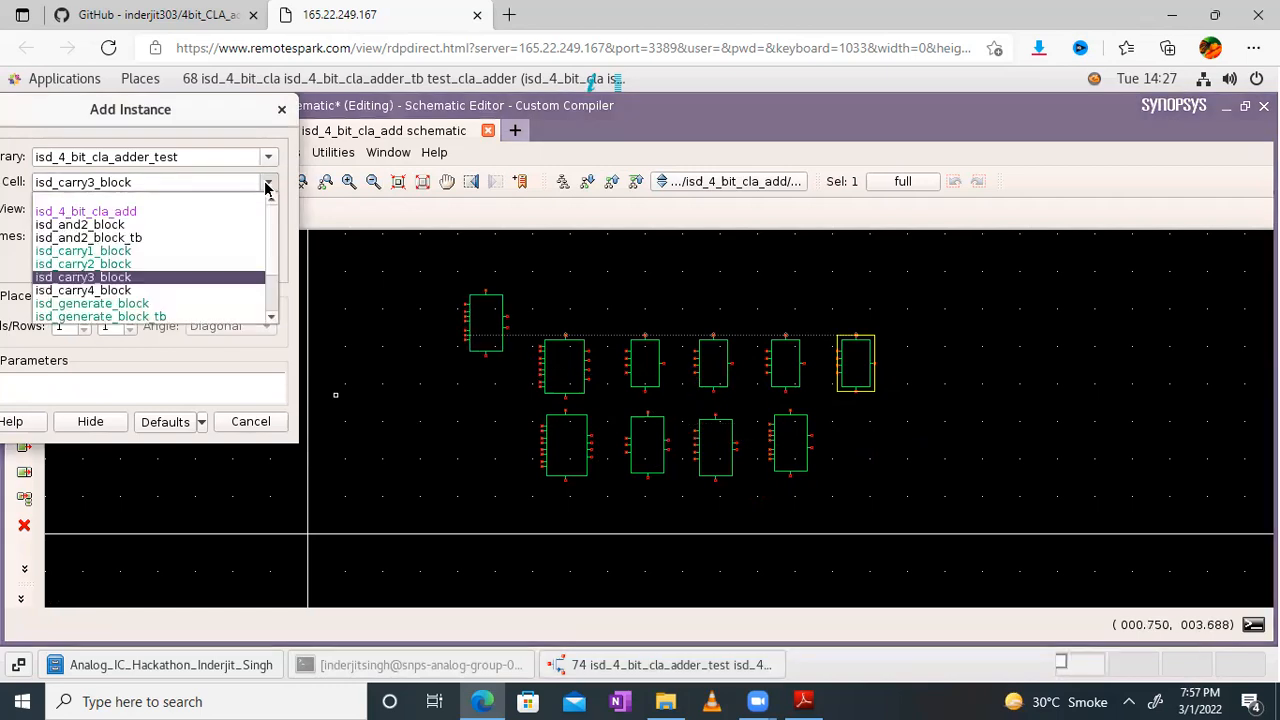
click(110, 290)
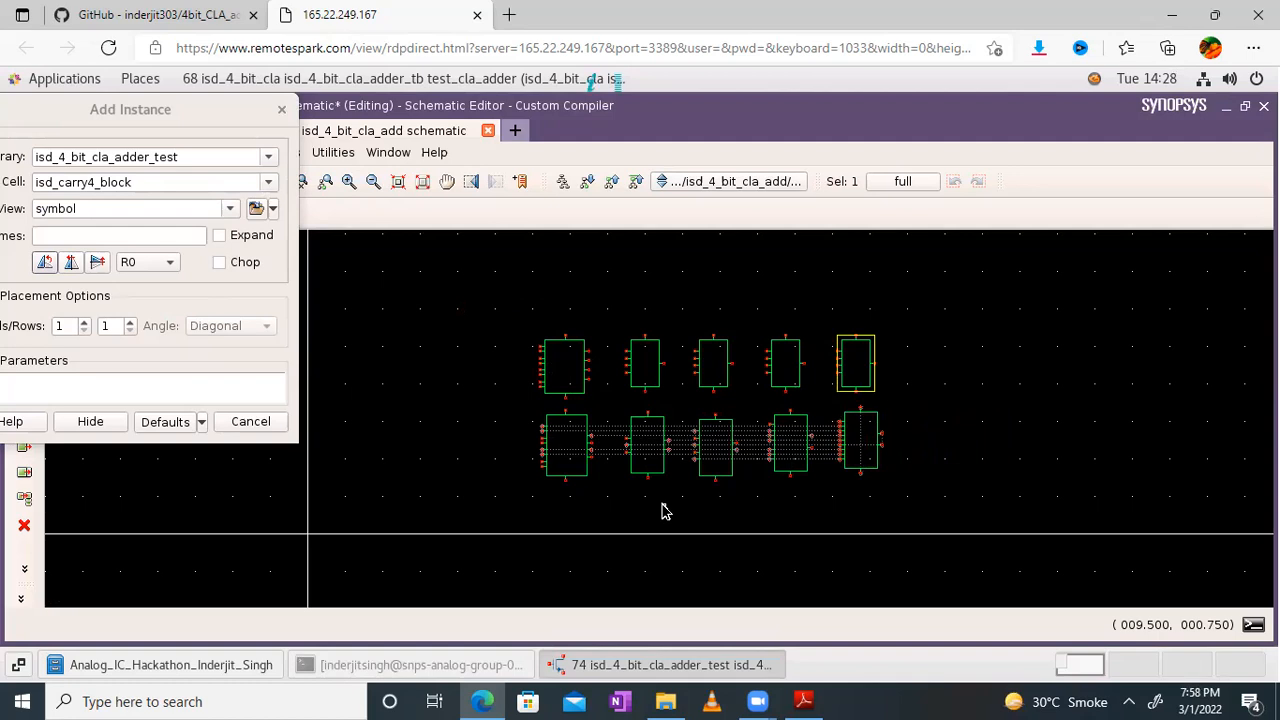
key(Escape)
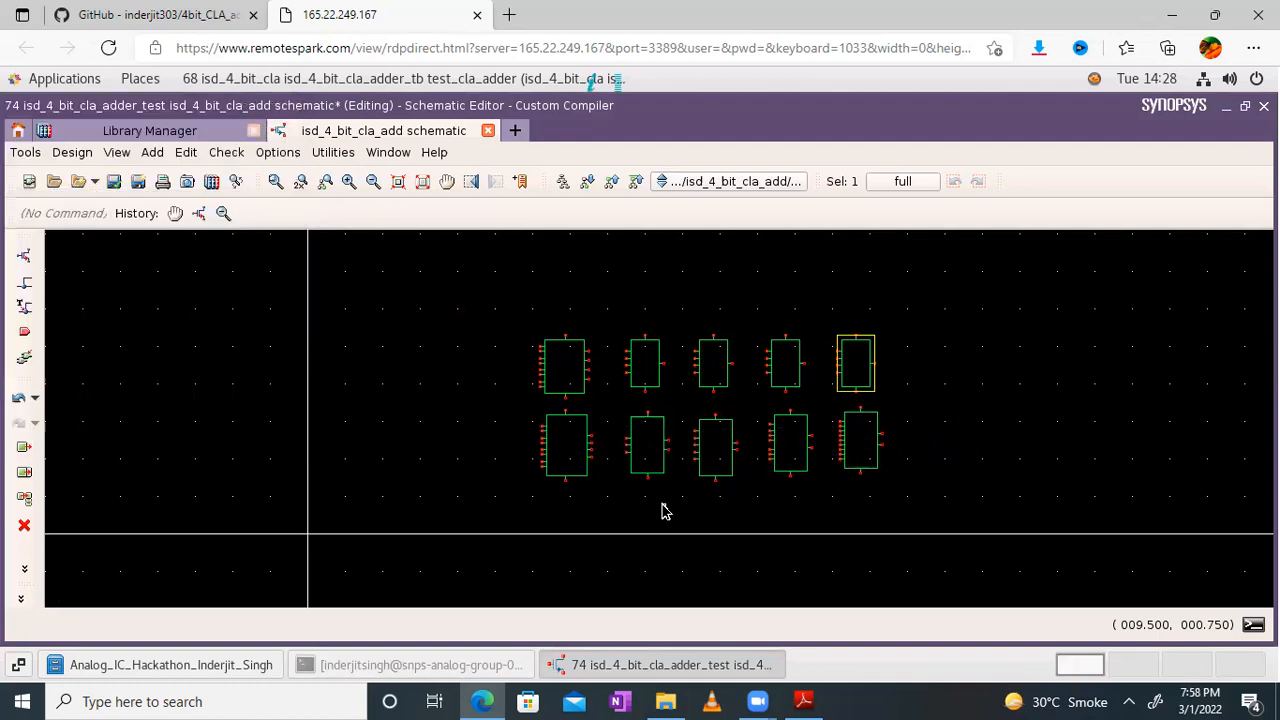
Switch the schematic window to full screen and fit the whole design in view
click(423, 185)
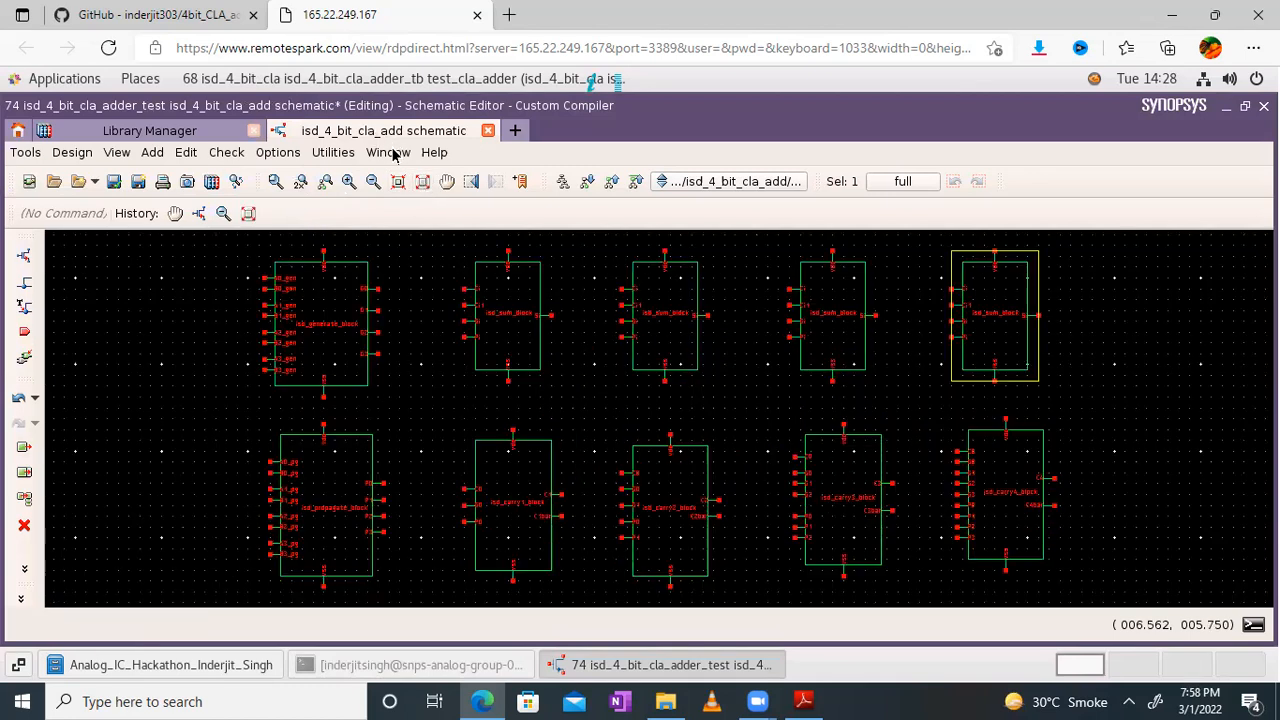
click(390, 152)
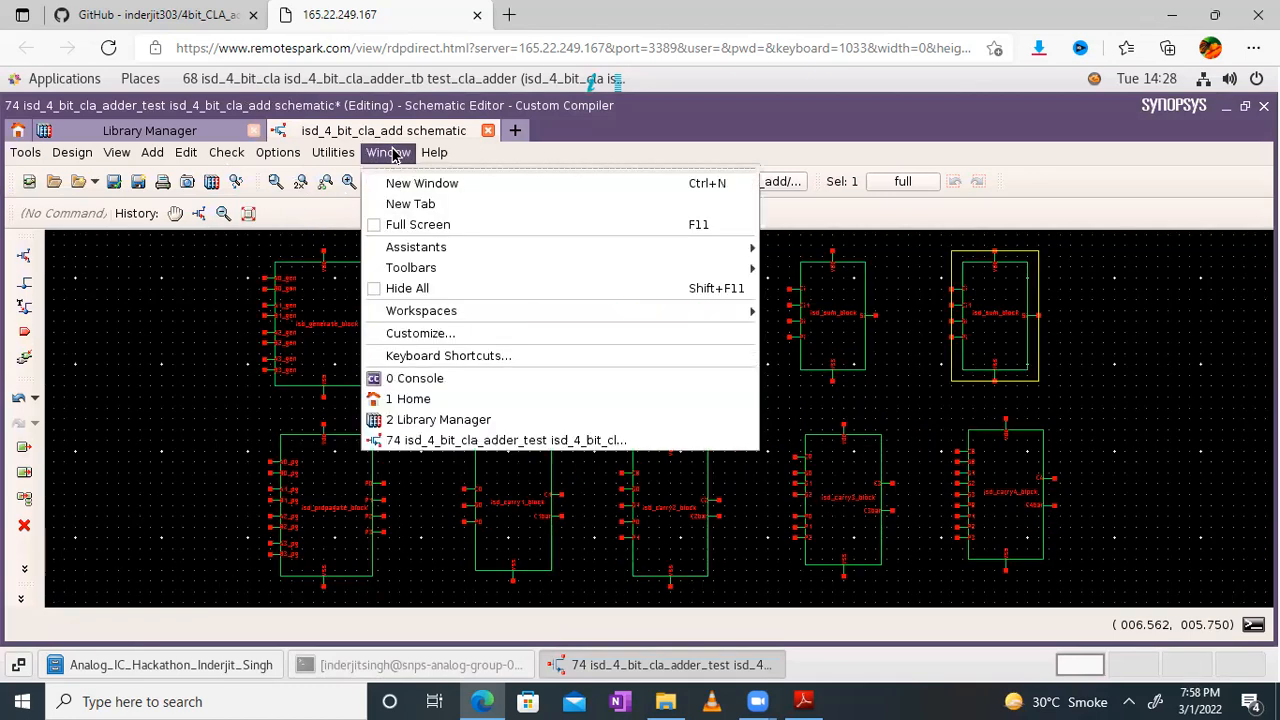
click(415, 225)
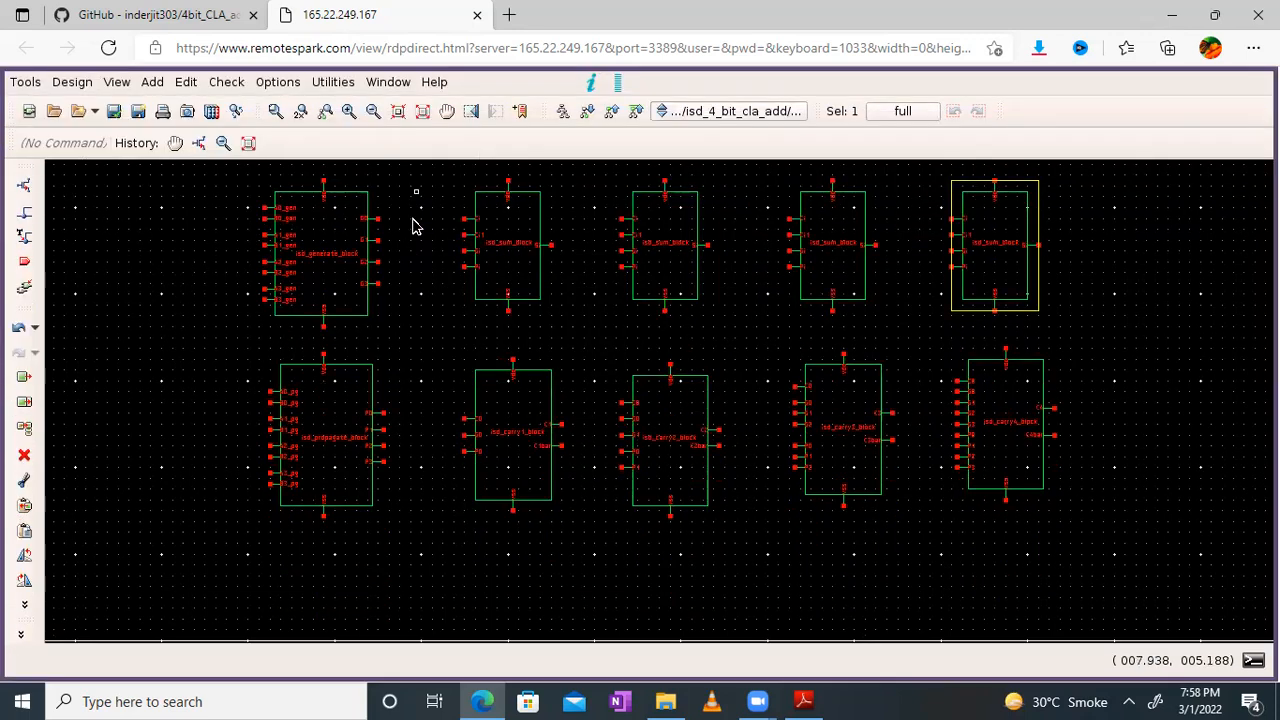
click(424, 114)
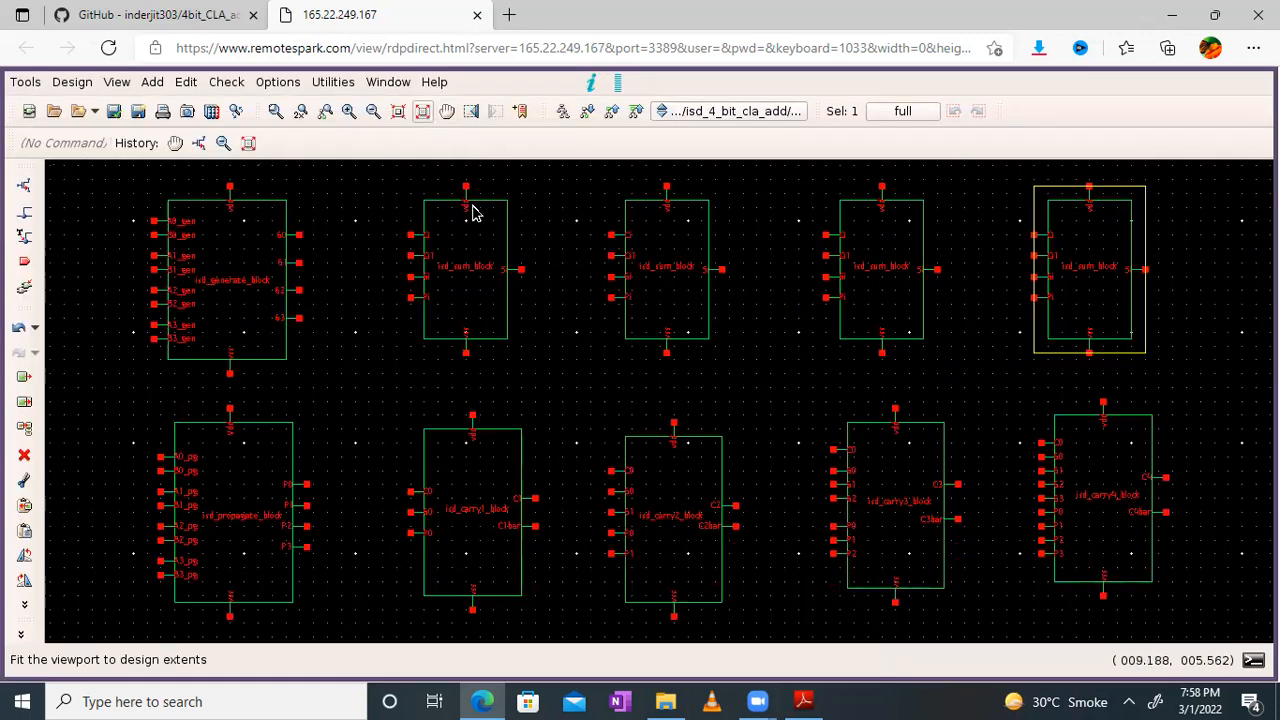
Align the isd_carry1_block and isd_carry2_block instances level with the top of the isd_carry3_block
click(594, 369)
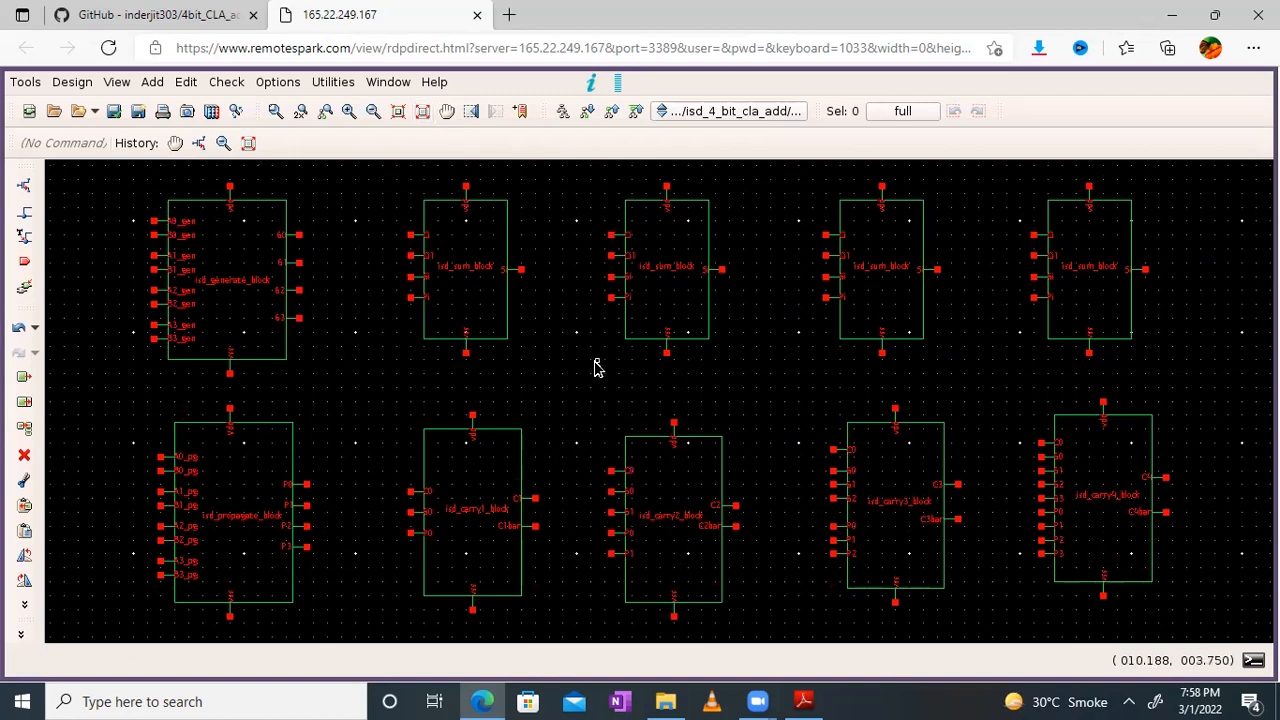
drag(453, 470, 472, 470)
mouse_move(667, 476)
mouse_down()
mouse_move(671, 443)
mouse_move(673, 462)
mouse_up()
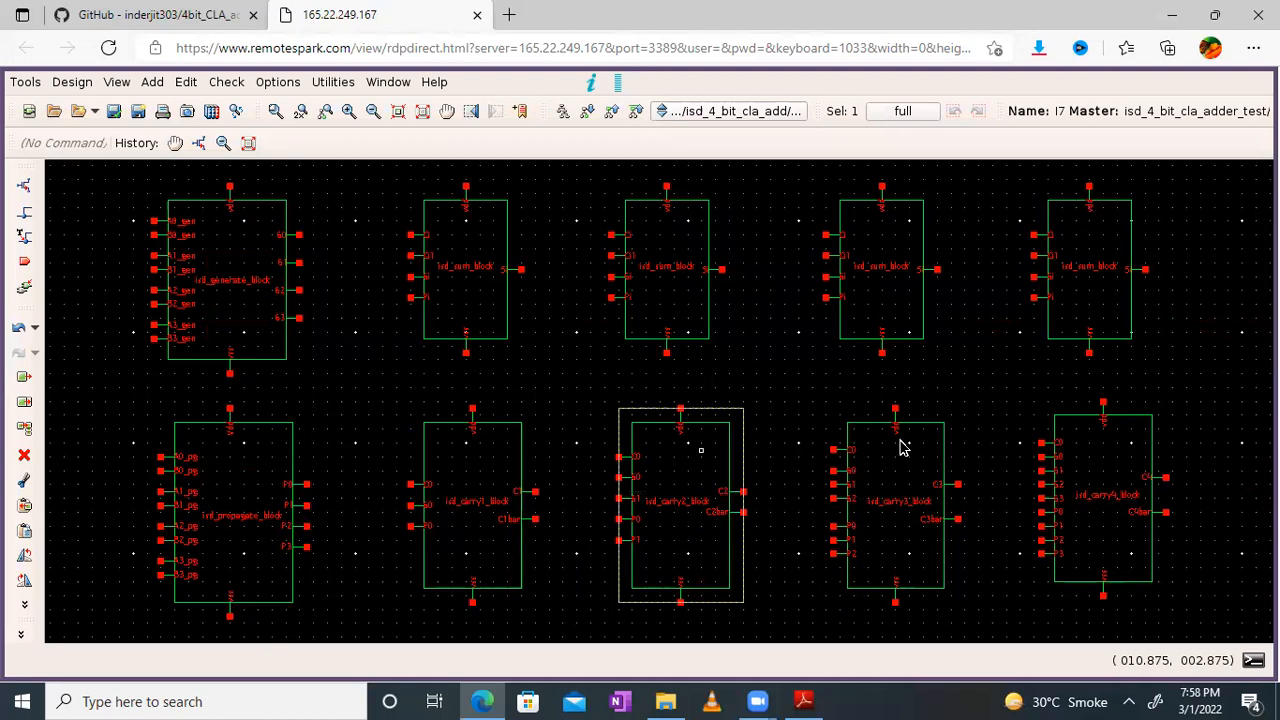
Try to shift the isd_carry4_block slightly down and left, and delete the instance overlapping its duplicate
click(1095, 445)
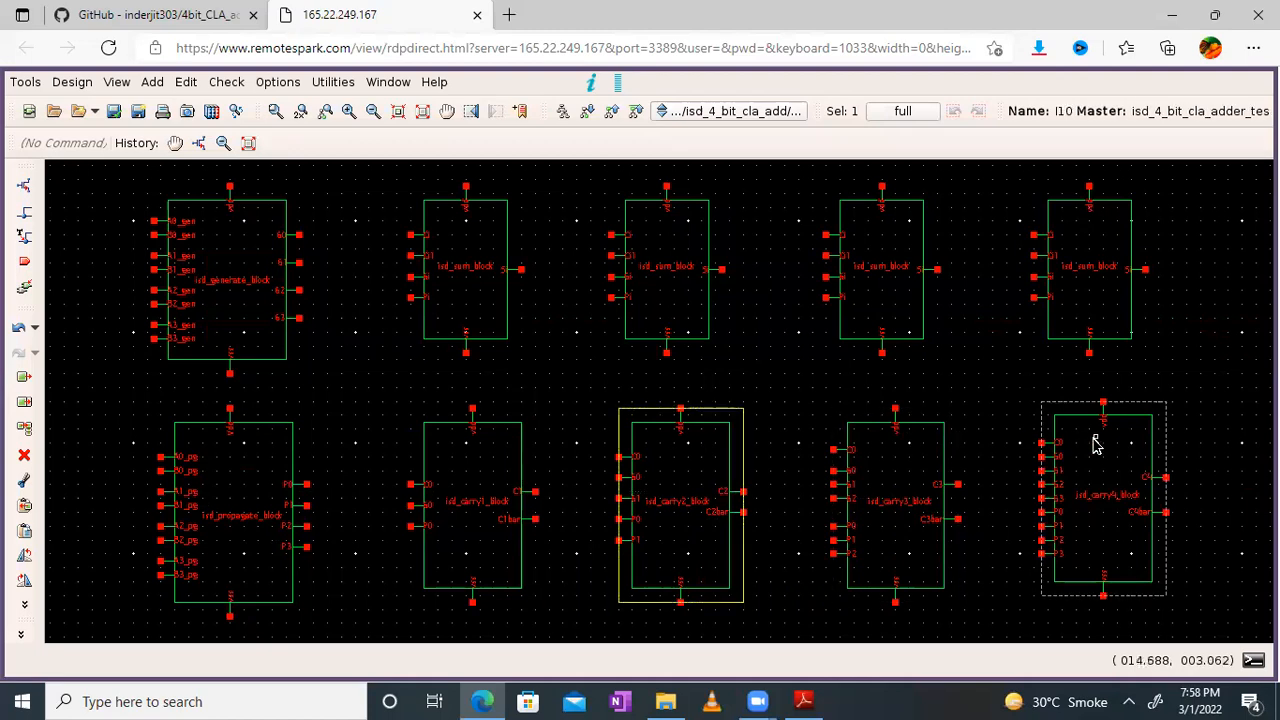
drag(1095, 453, 1095, 455)
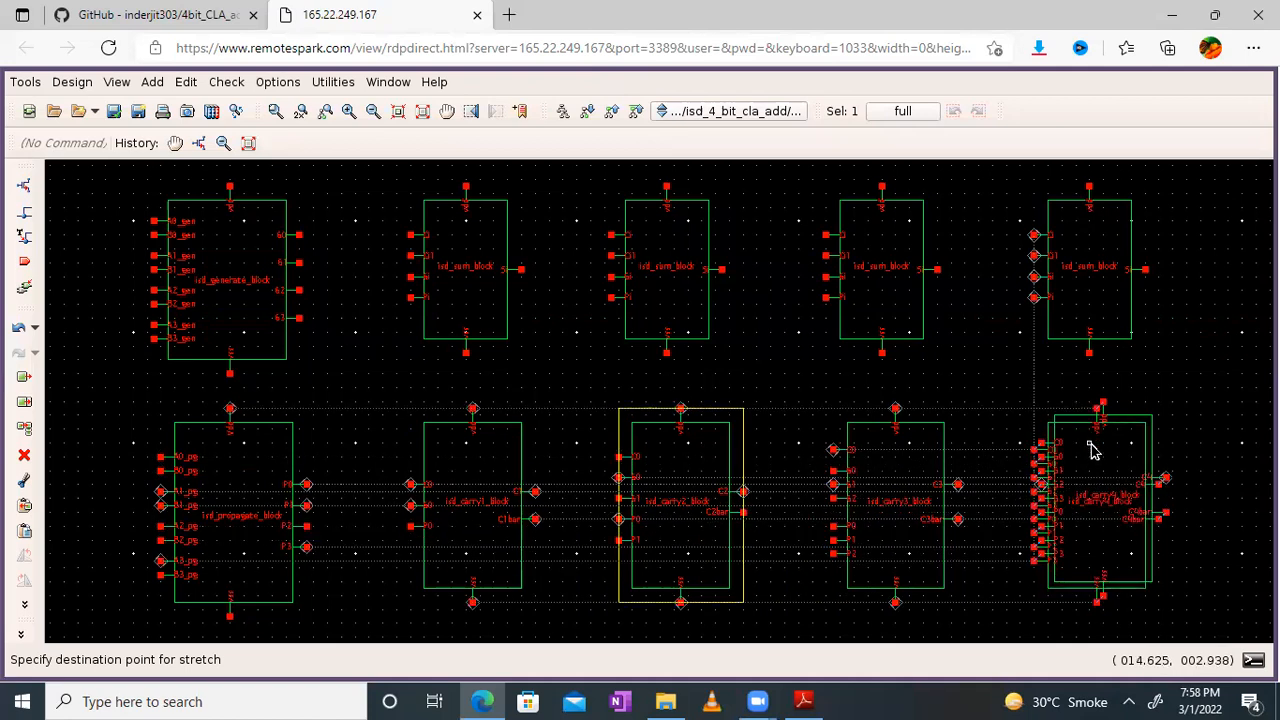
click(1093, 450)
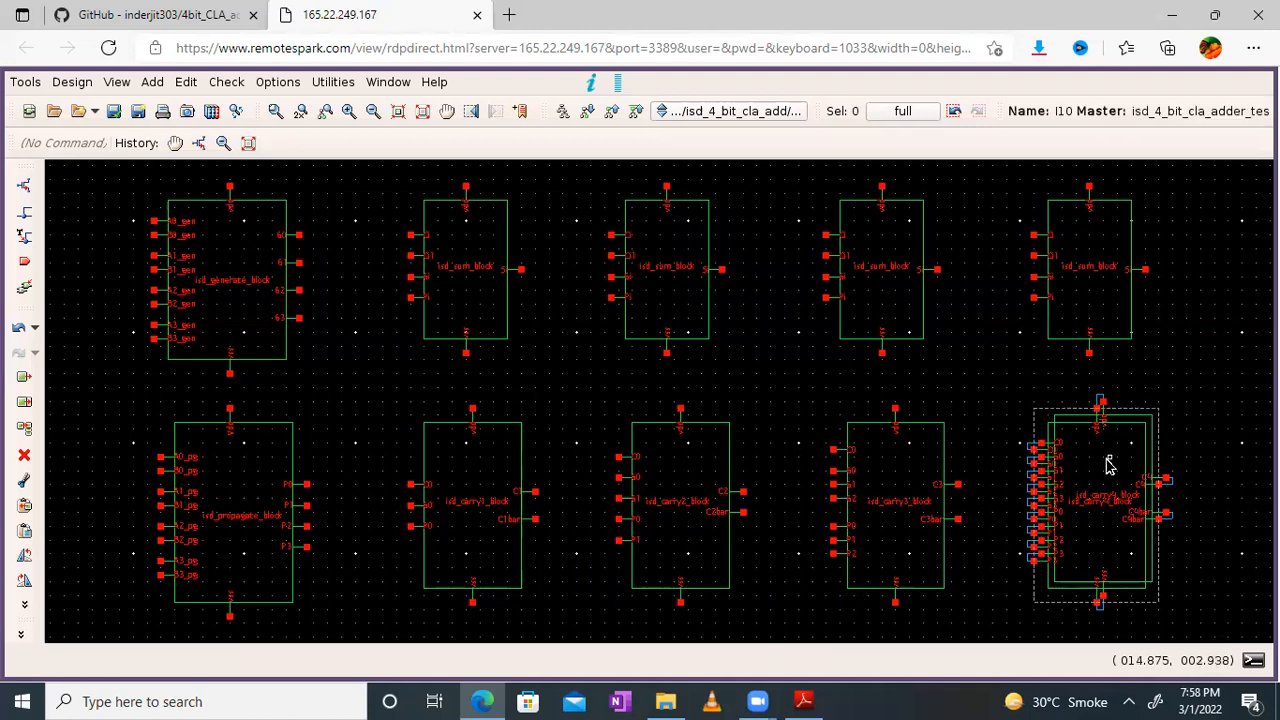
key(Delete)
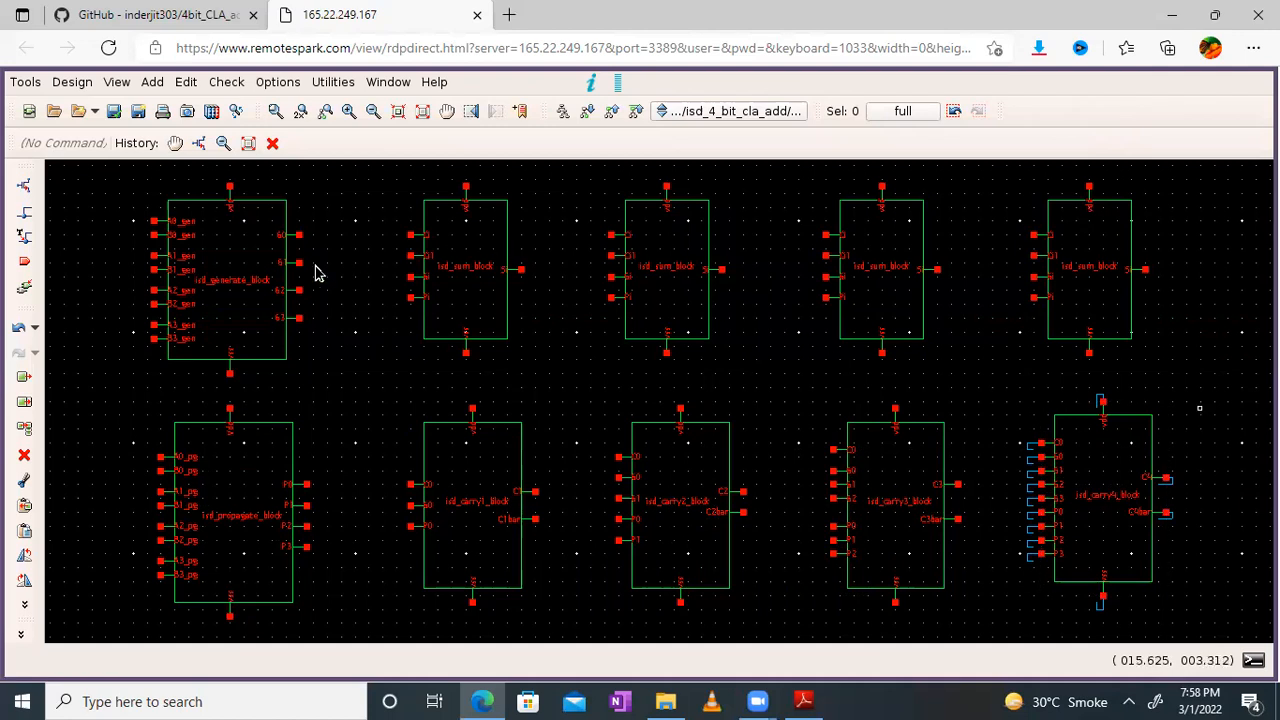
Examine the pins of the generate, propagate, sum and carry blocks and the stray wires around the isd_carry4_block
ctrl+scroll(249, 286, down, 1)
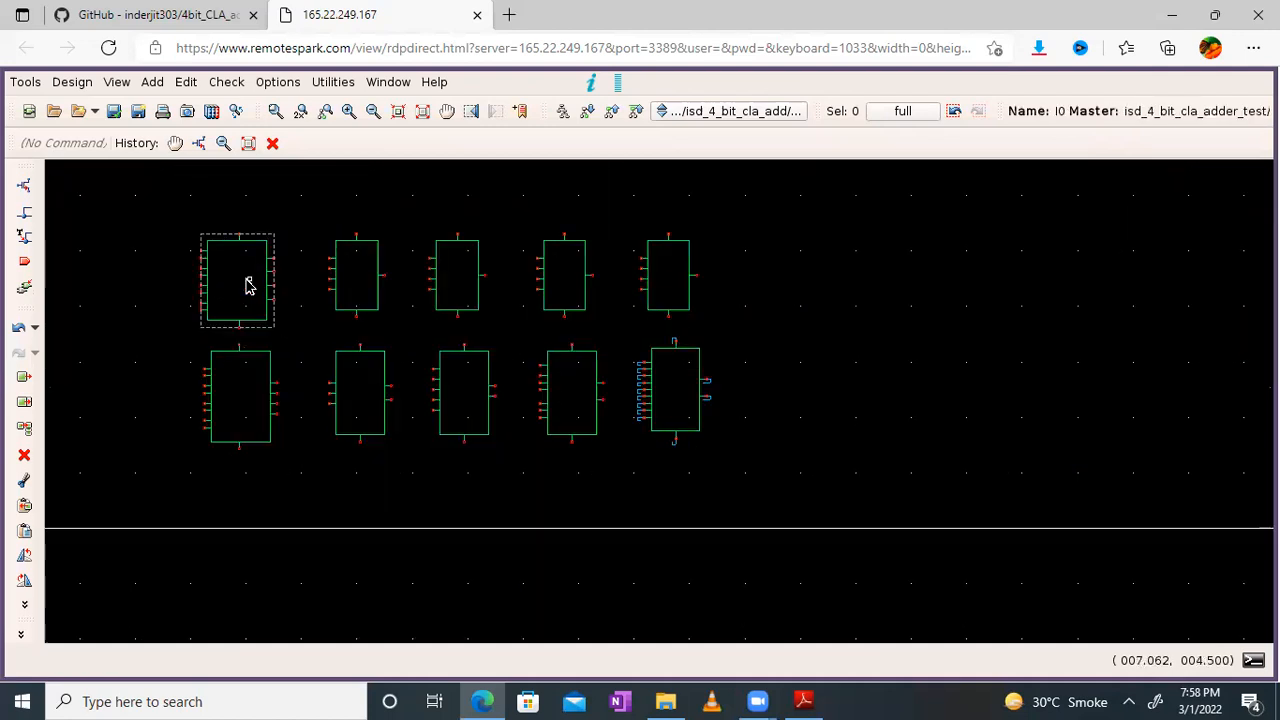
click(420, 117)
click(347, 112)
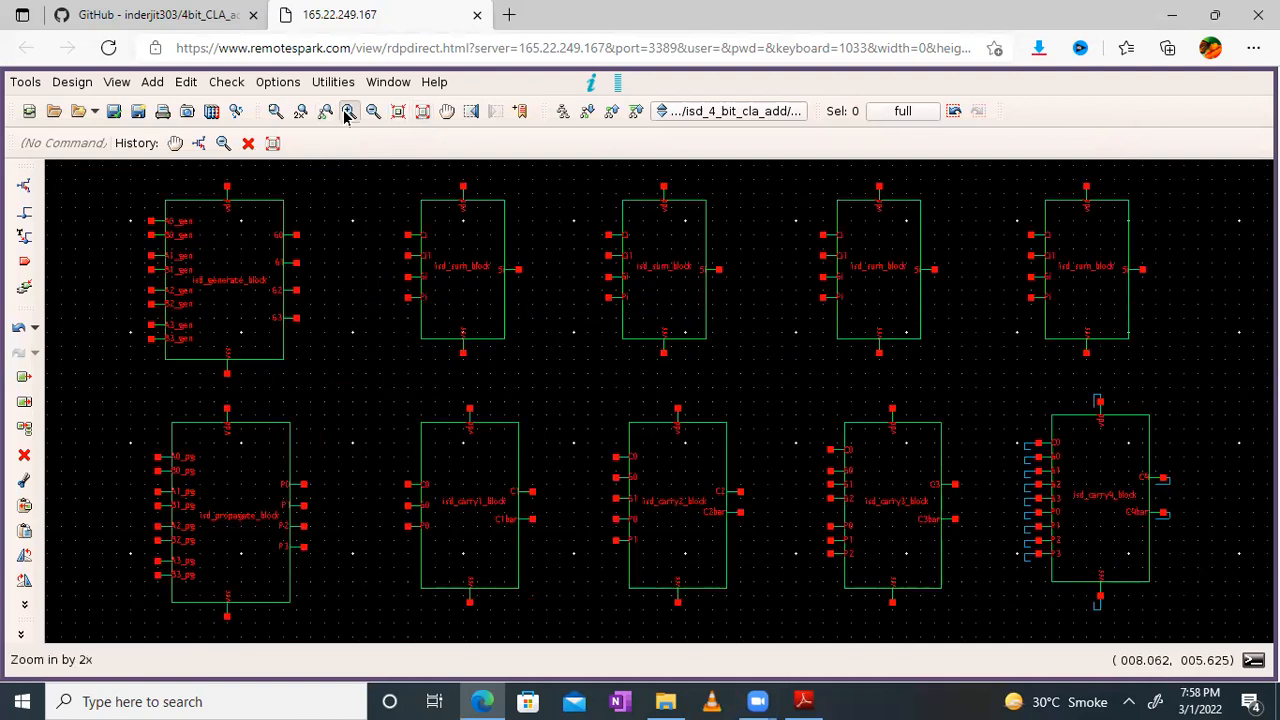
click(447, 111)
drag(453, 461, 1012, 355)
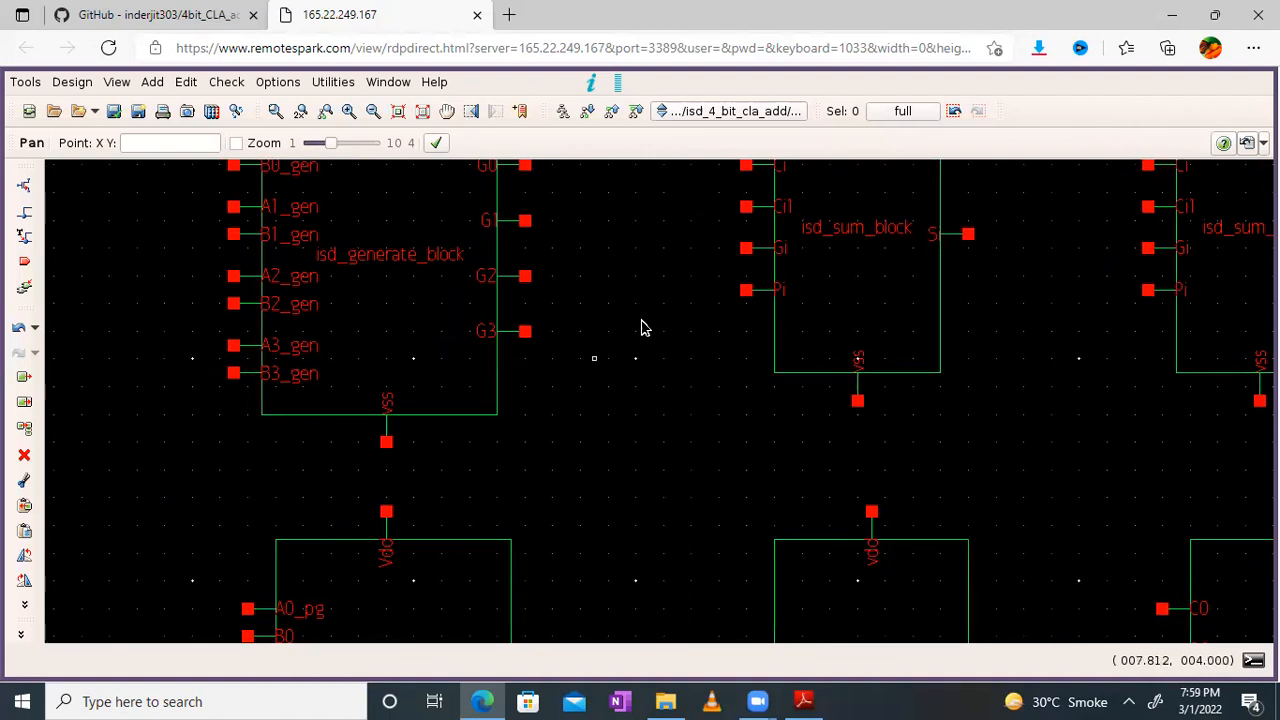
mouse_move(660, 257)
mouse_down()
mouse_move(663, 437)
mouse_move(686, 391)
mouse_move(668, 245)
mouse_up()
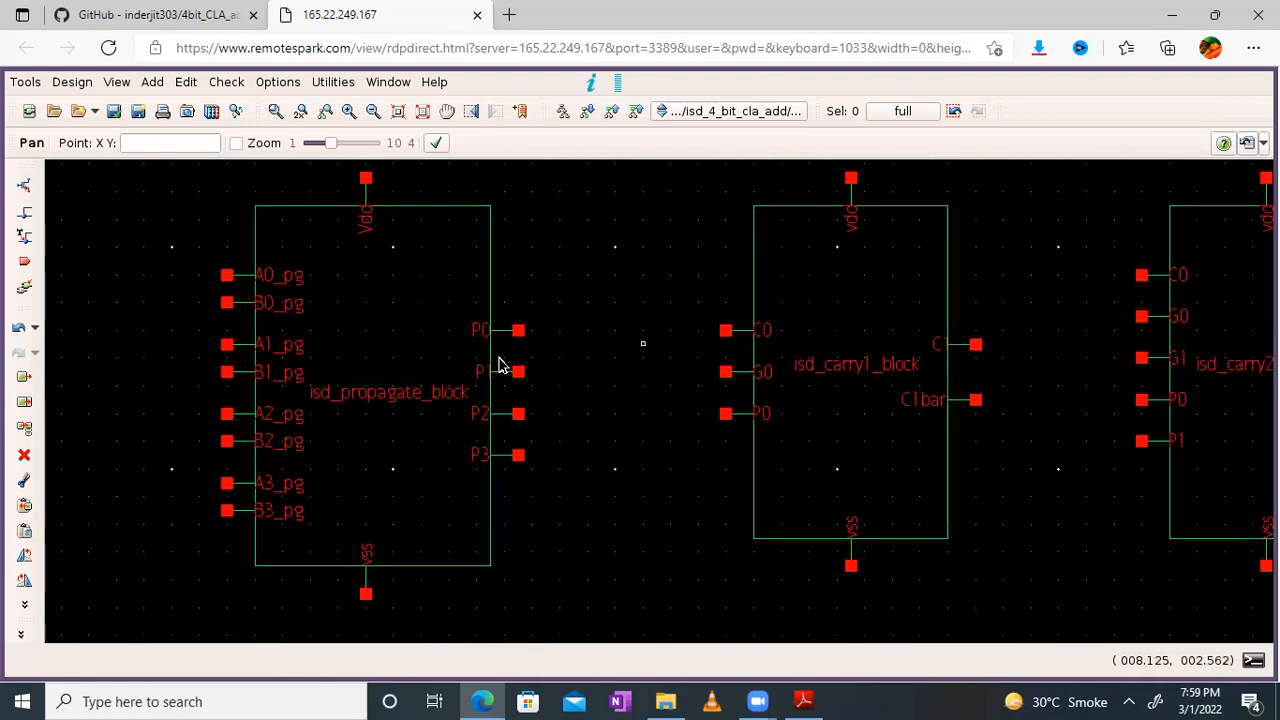
drag(499, 357, 428, 366)
drag(847, 288, 451, 283)
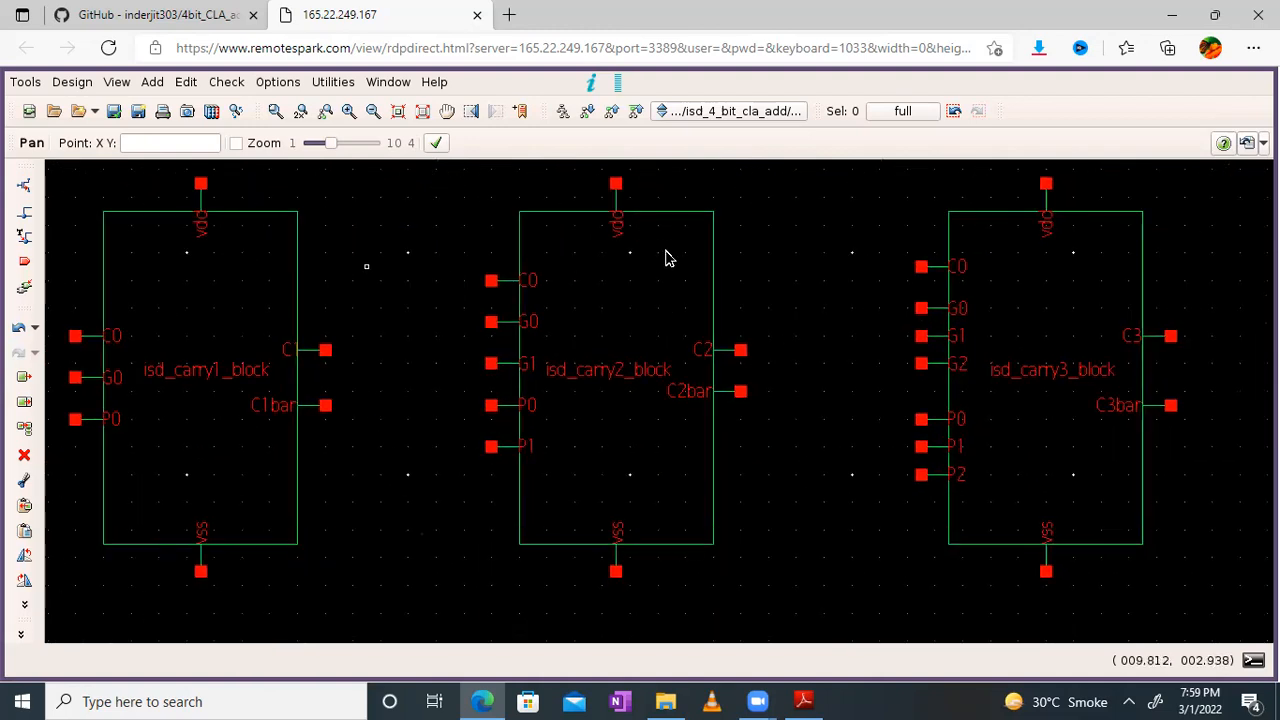
drag(808, 249, 400, 283)
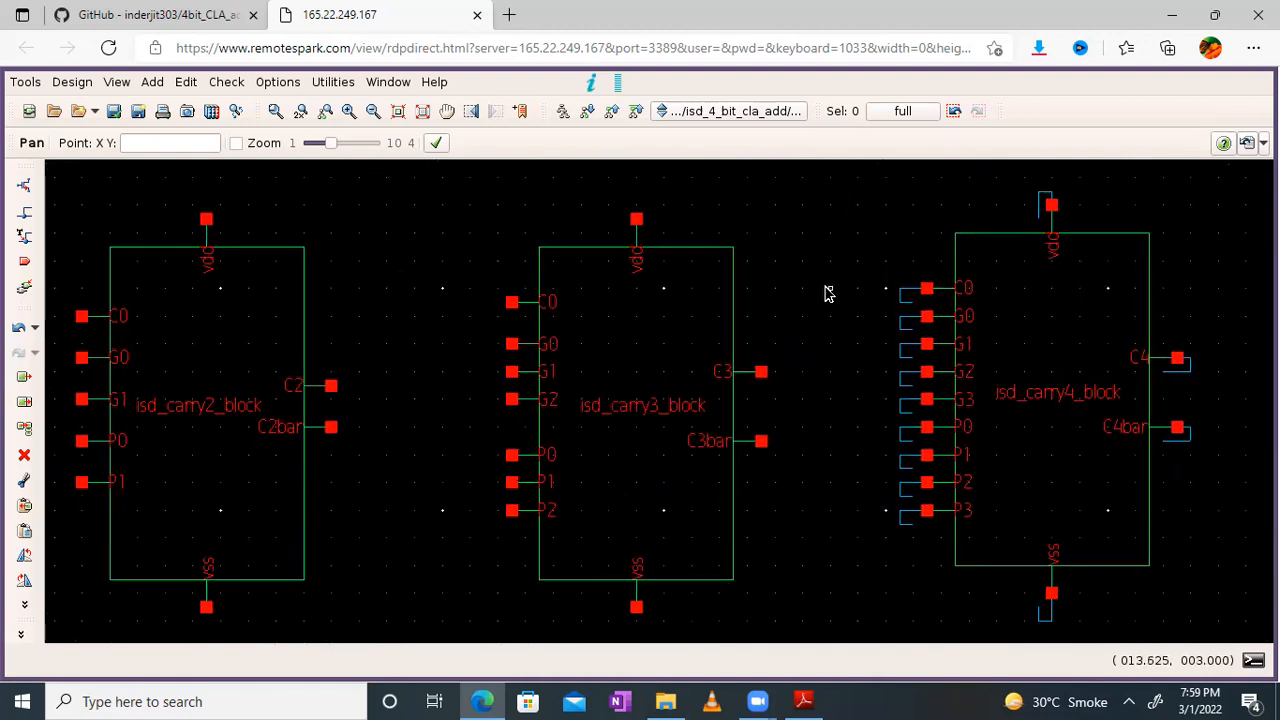
click(827, 293)
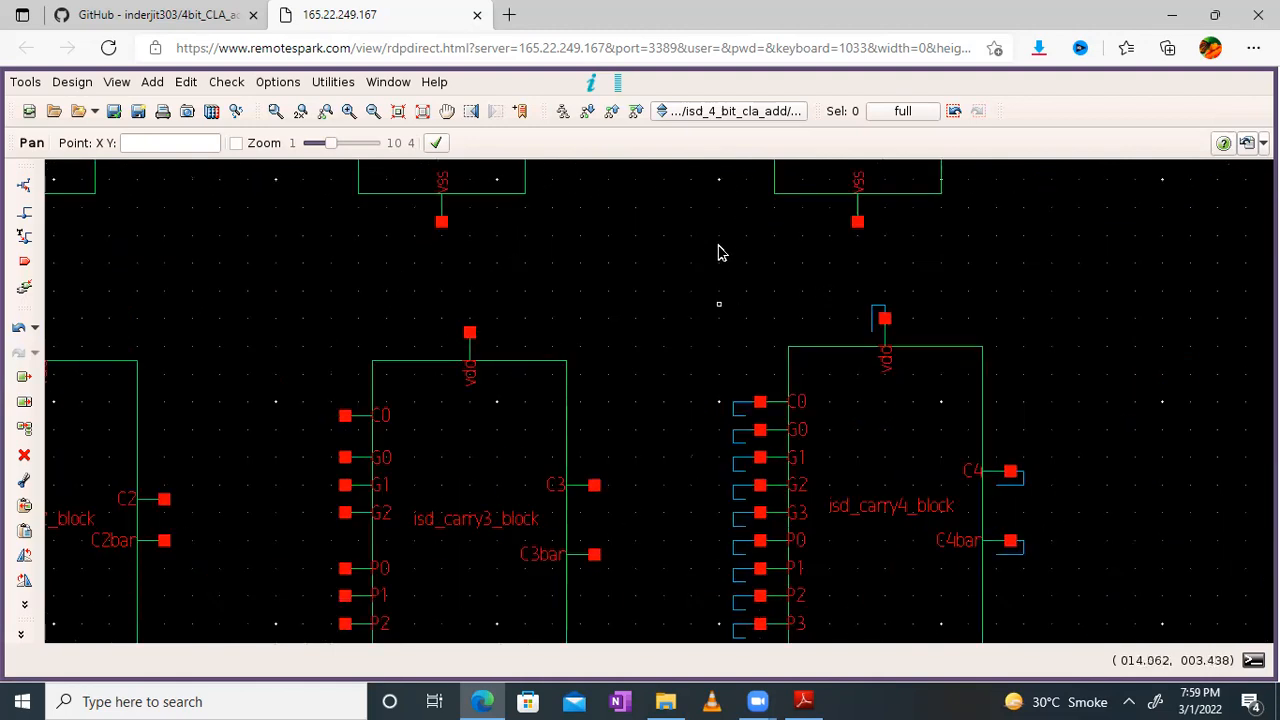
scroll(718, 253, down, 1)
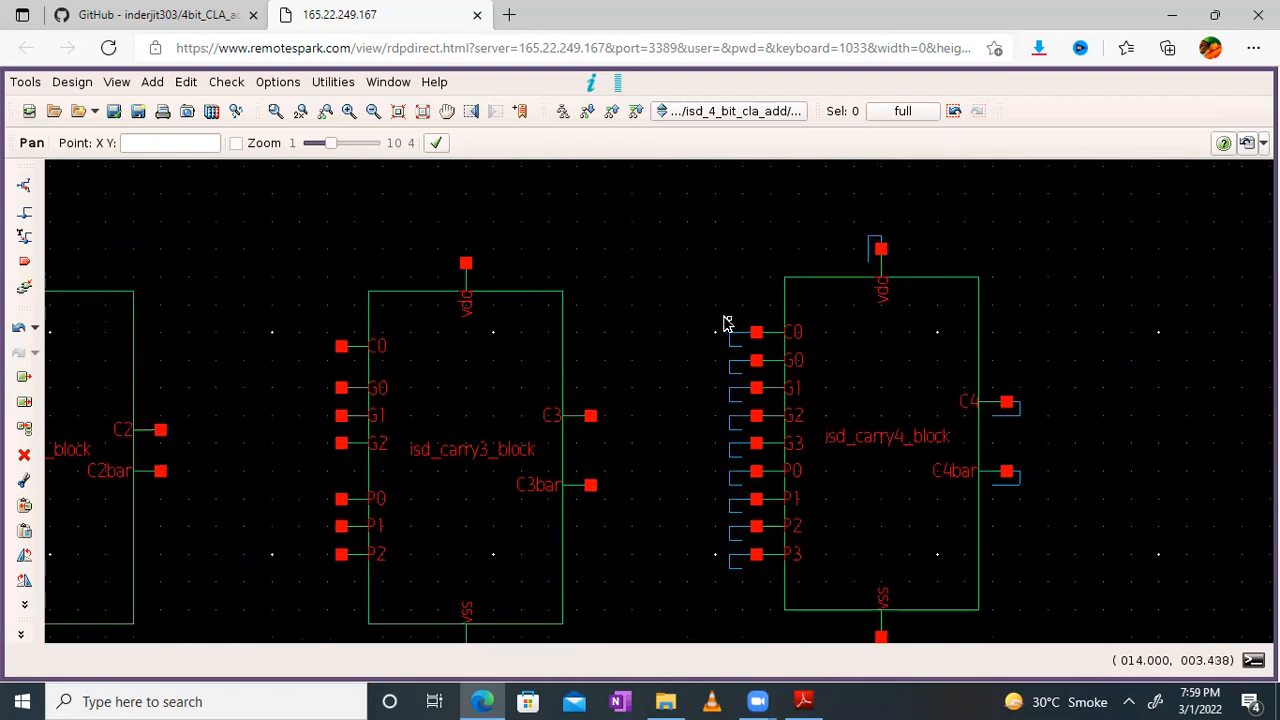
scroll(749, 588, up, 4)
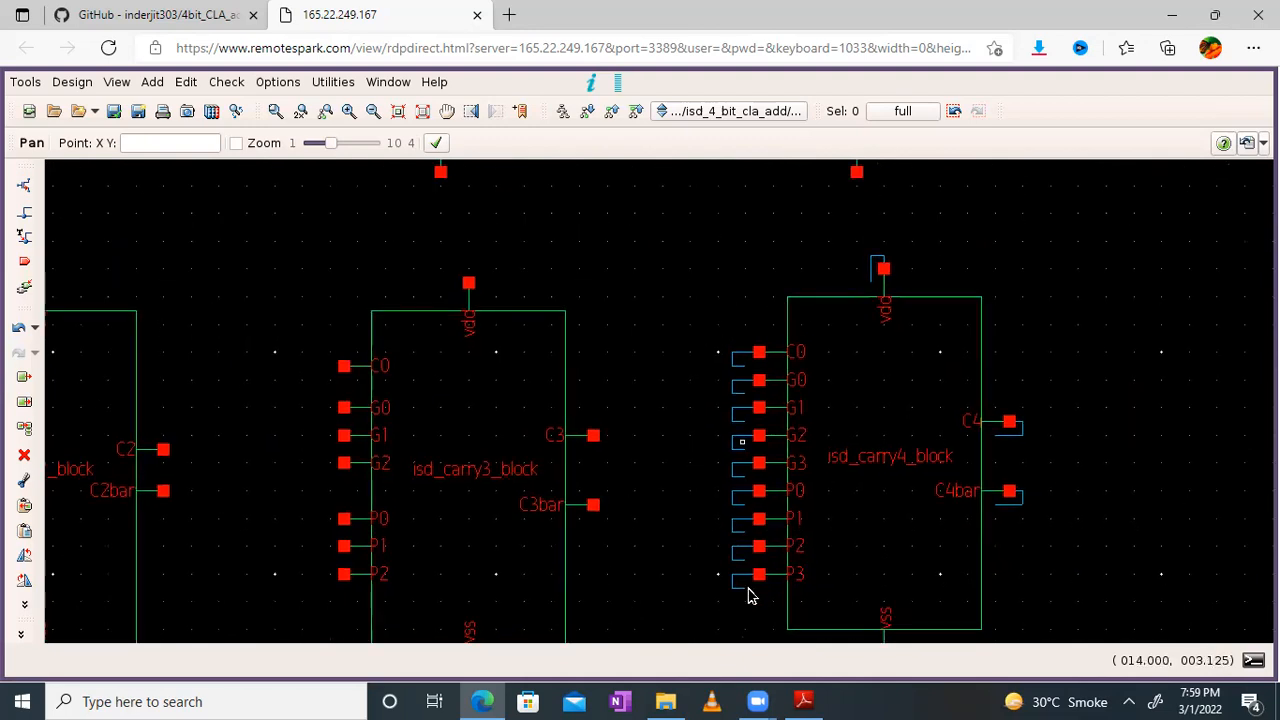
scroll(684, 285, down, 5)
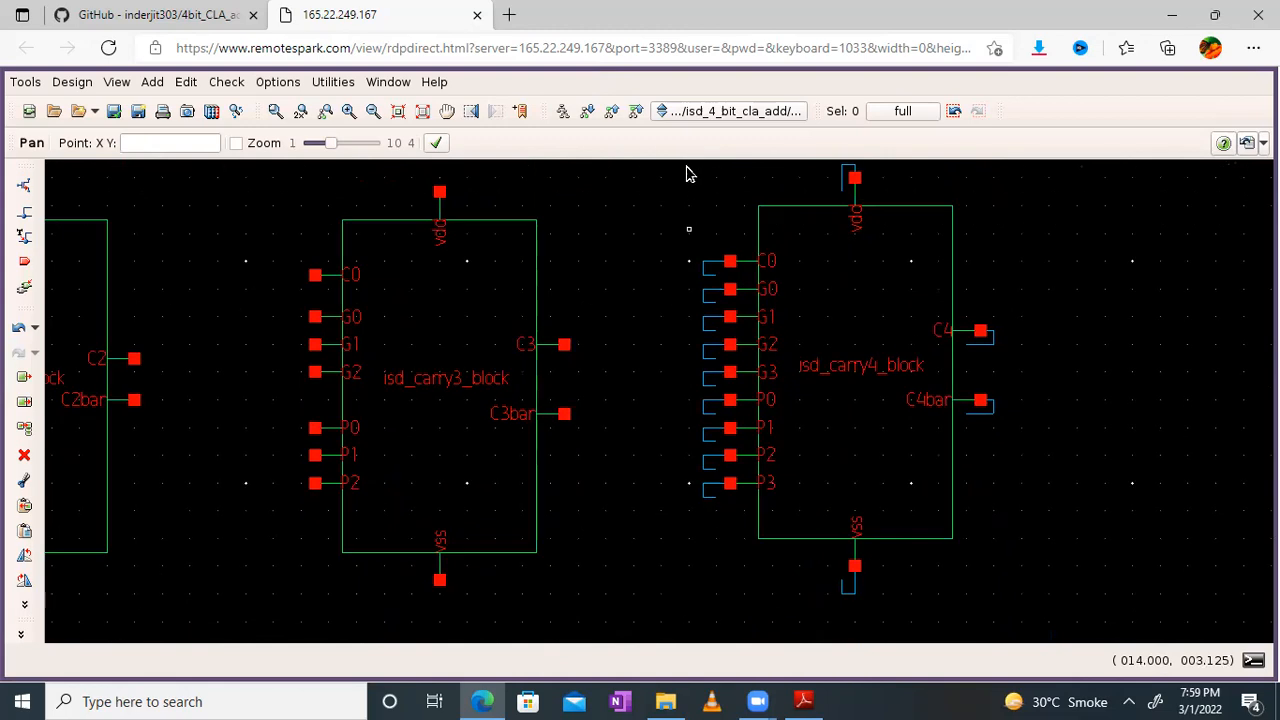
scroll(712, 260, up, 1)
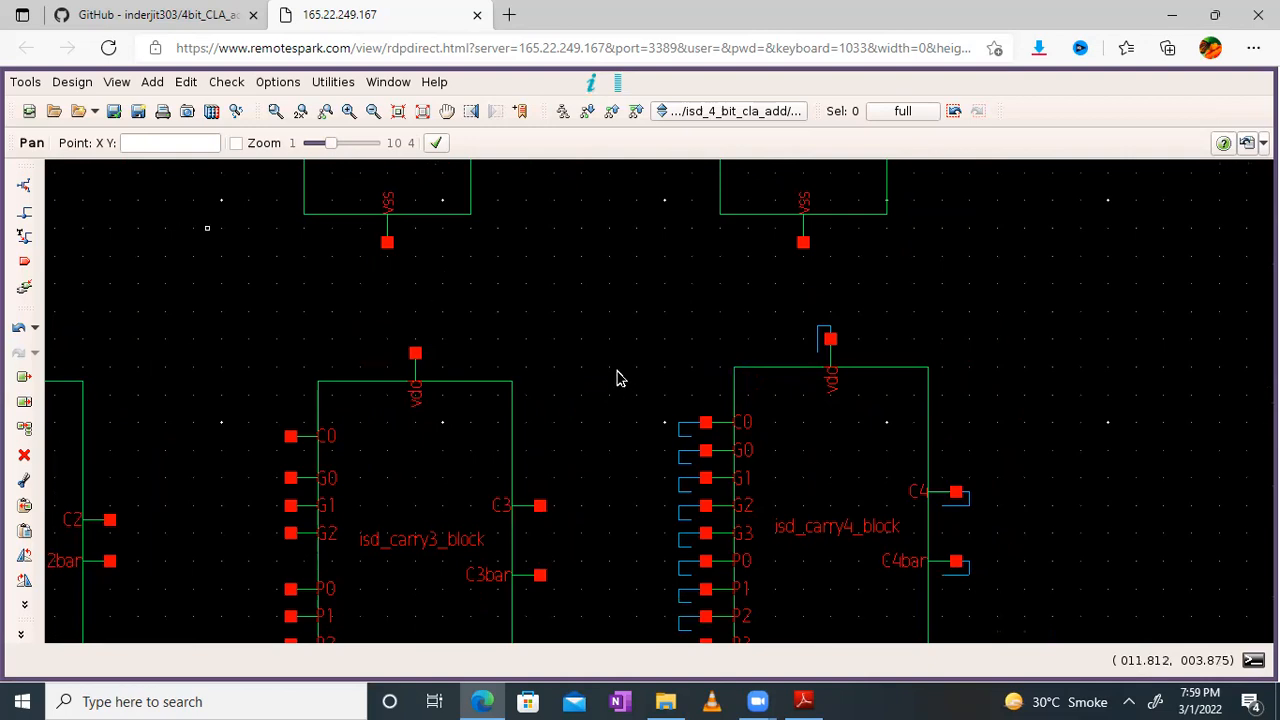
scroll(617, 360, down, 1)
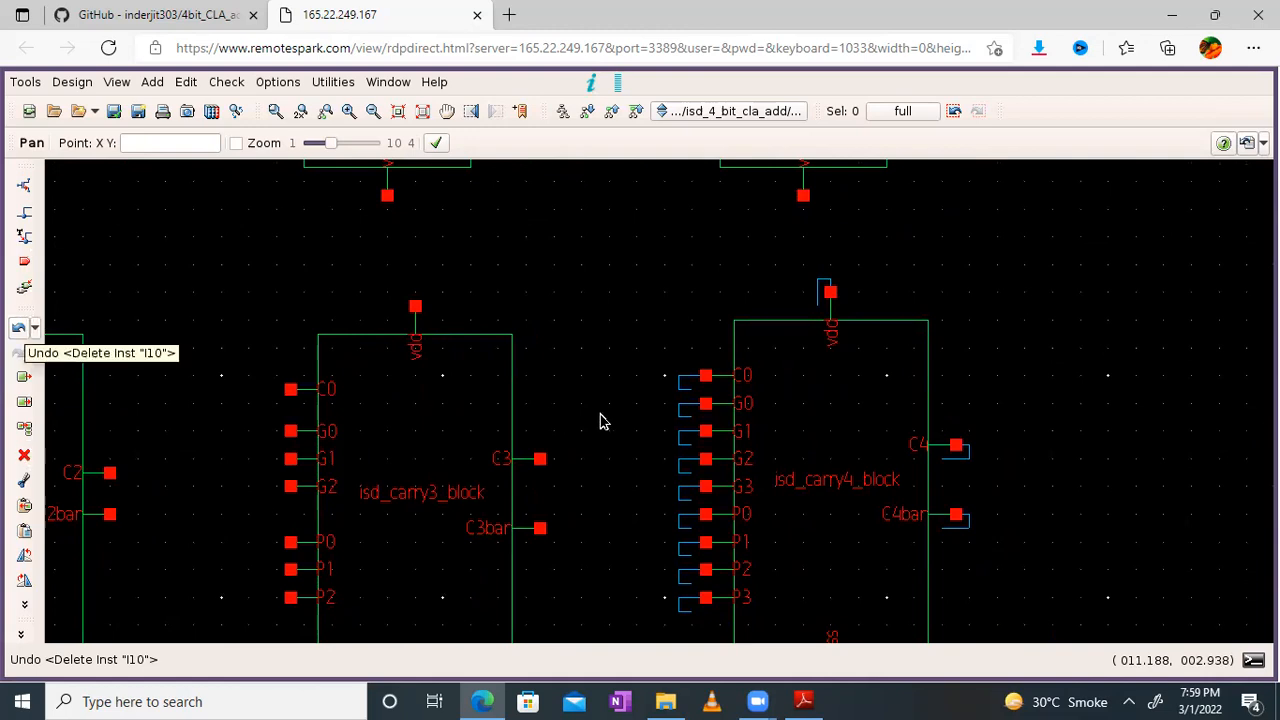
Delete stray wire segments at the C0, G0, G1, G2, vdd, C4 and C4bar pins, restoring the accidentally removed isd_carry4_block
key(Delete)
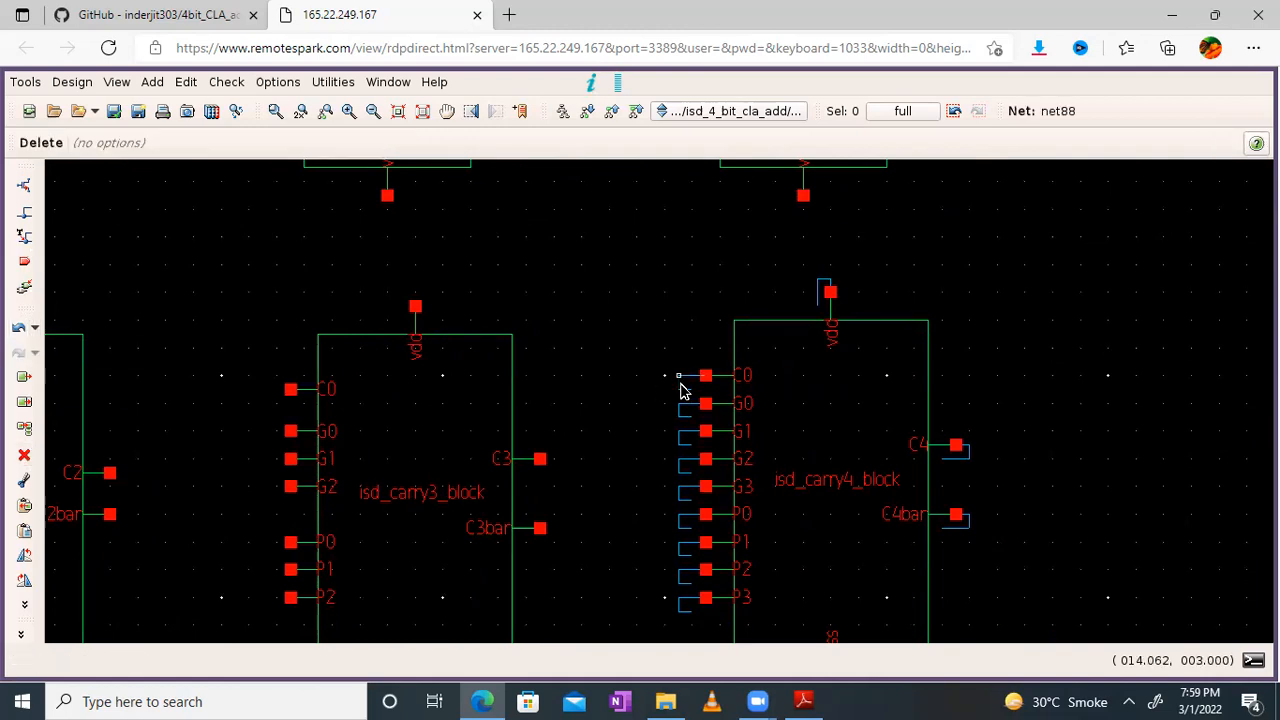
click(679, 395)
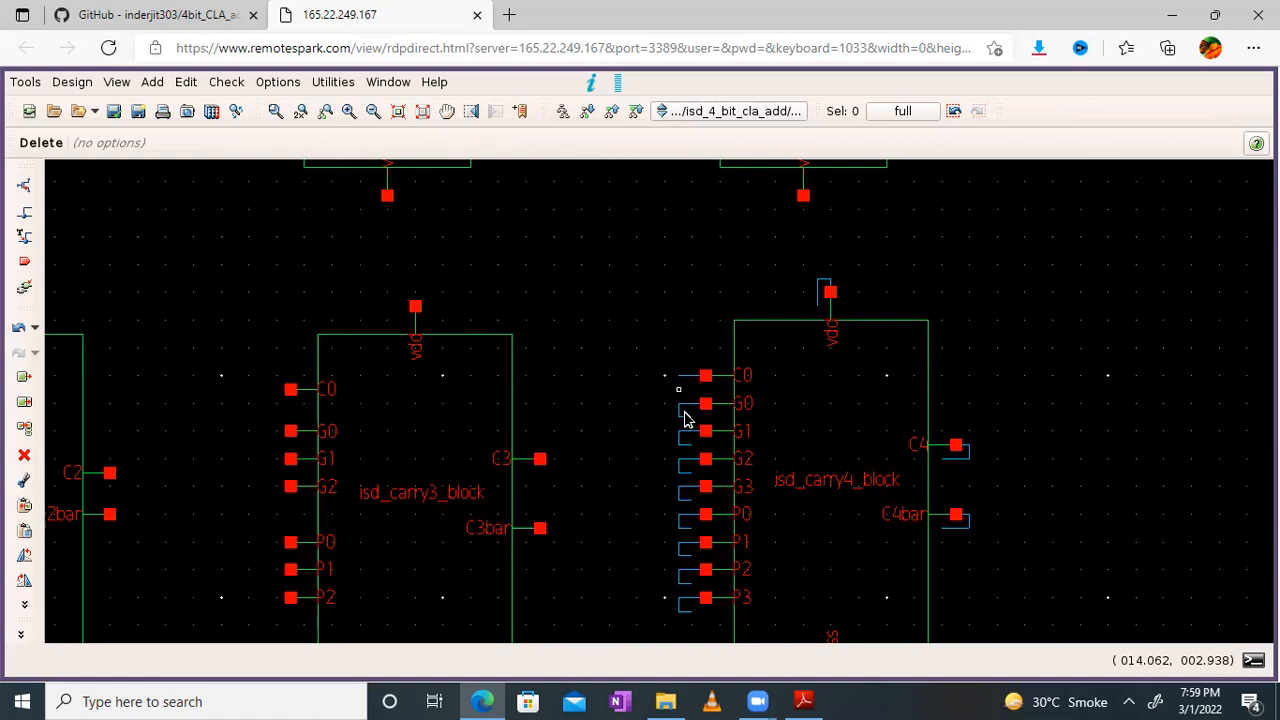
click(816, 296)
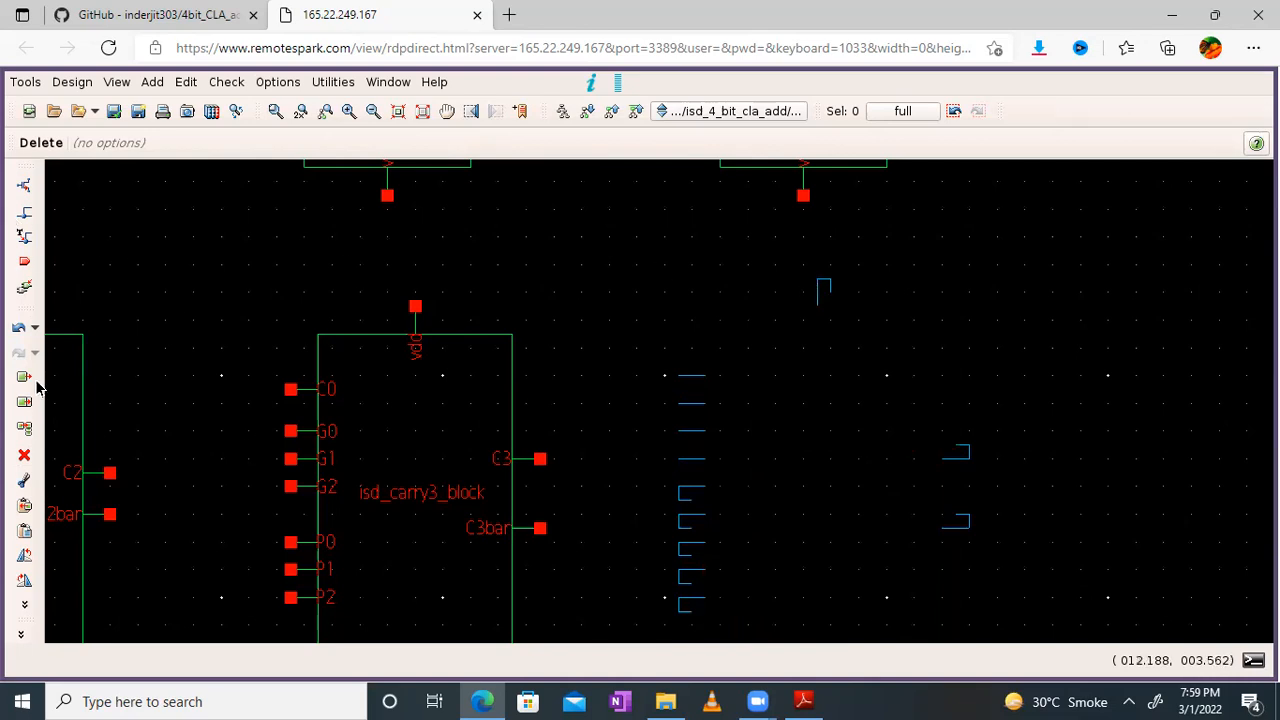
click(21, 332)
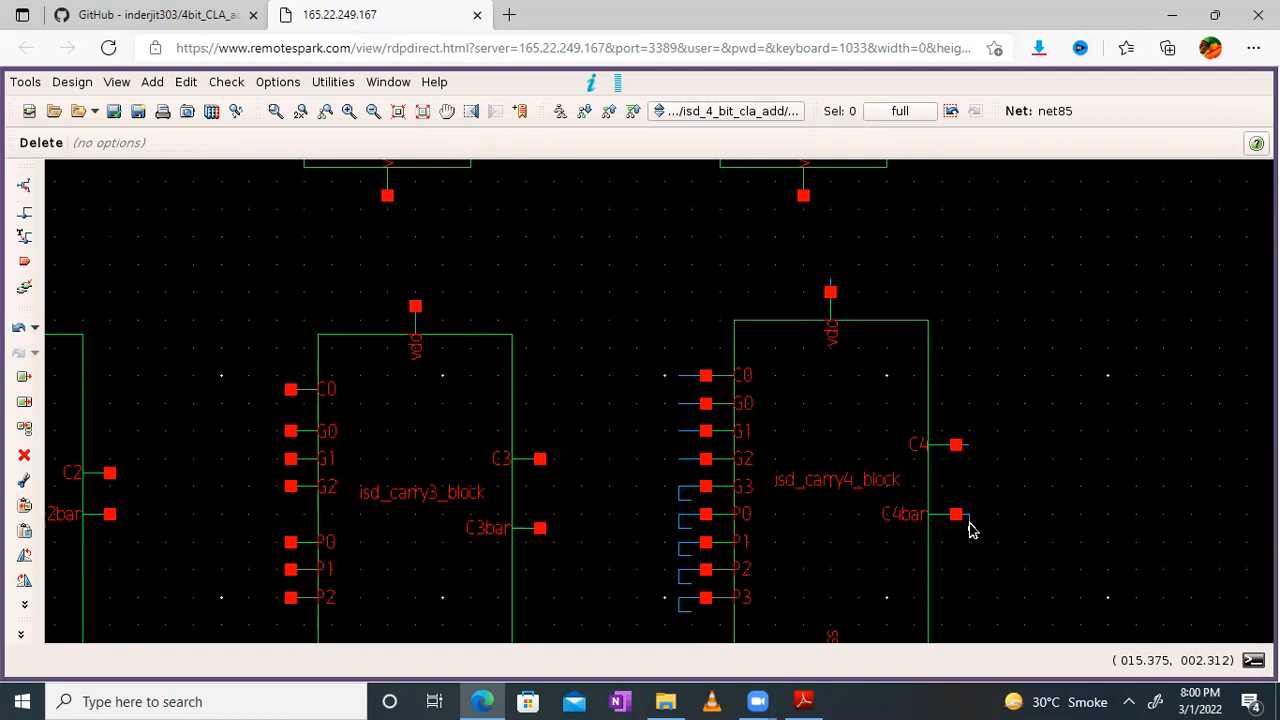
key(Escape)
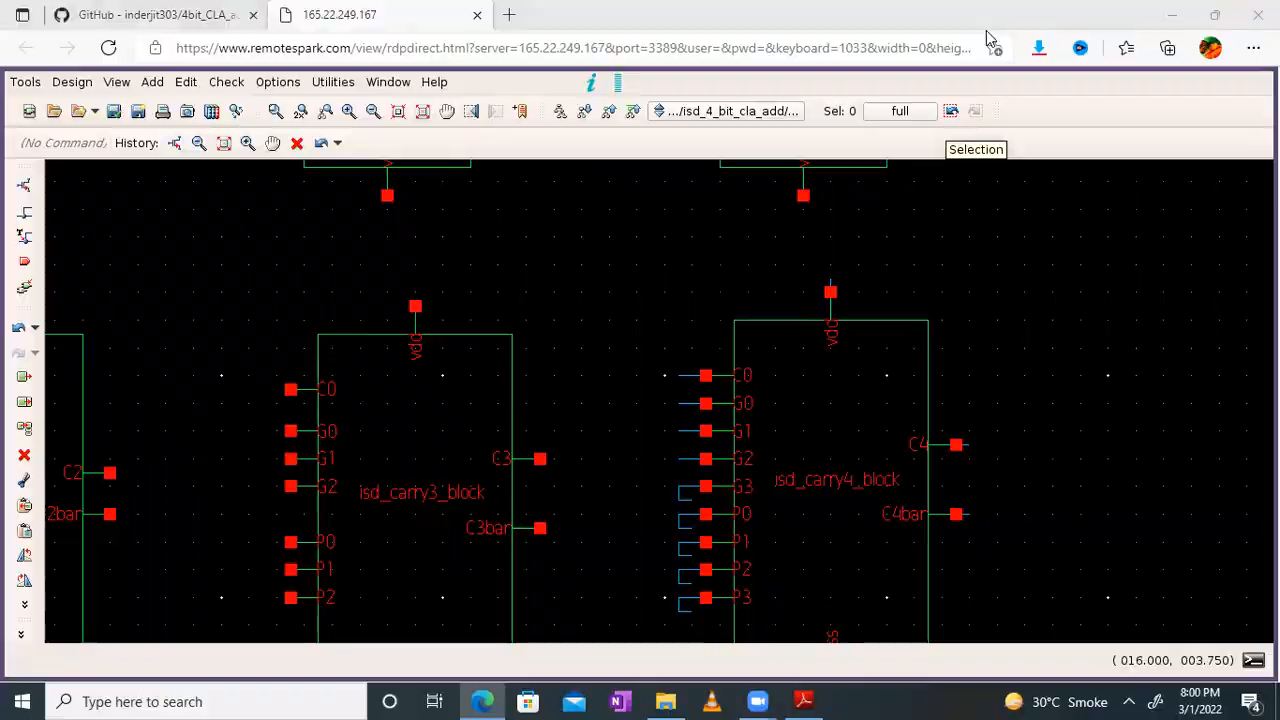
key(f)
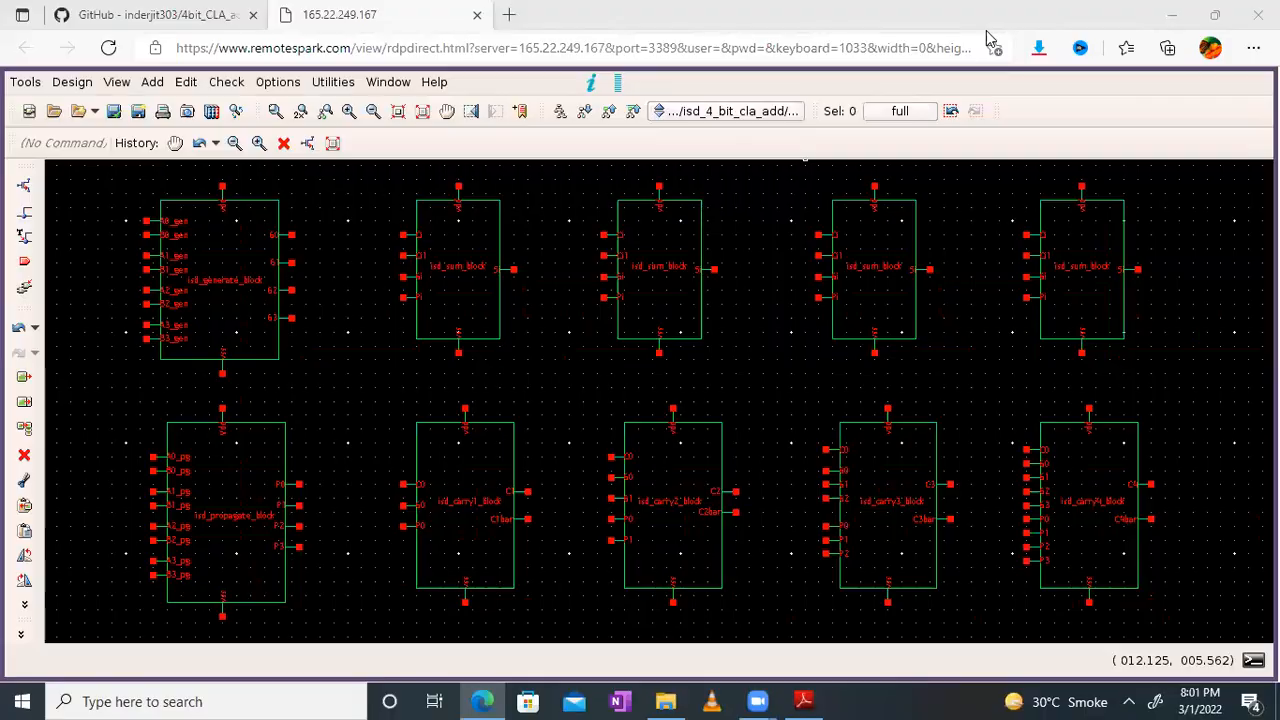
click(395, 86)
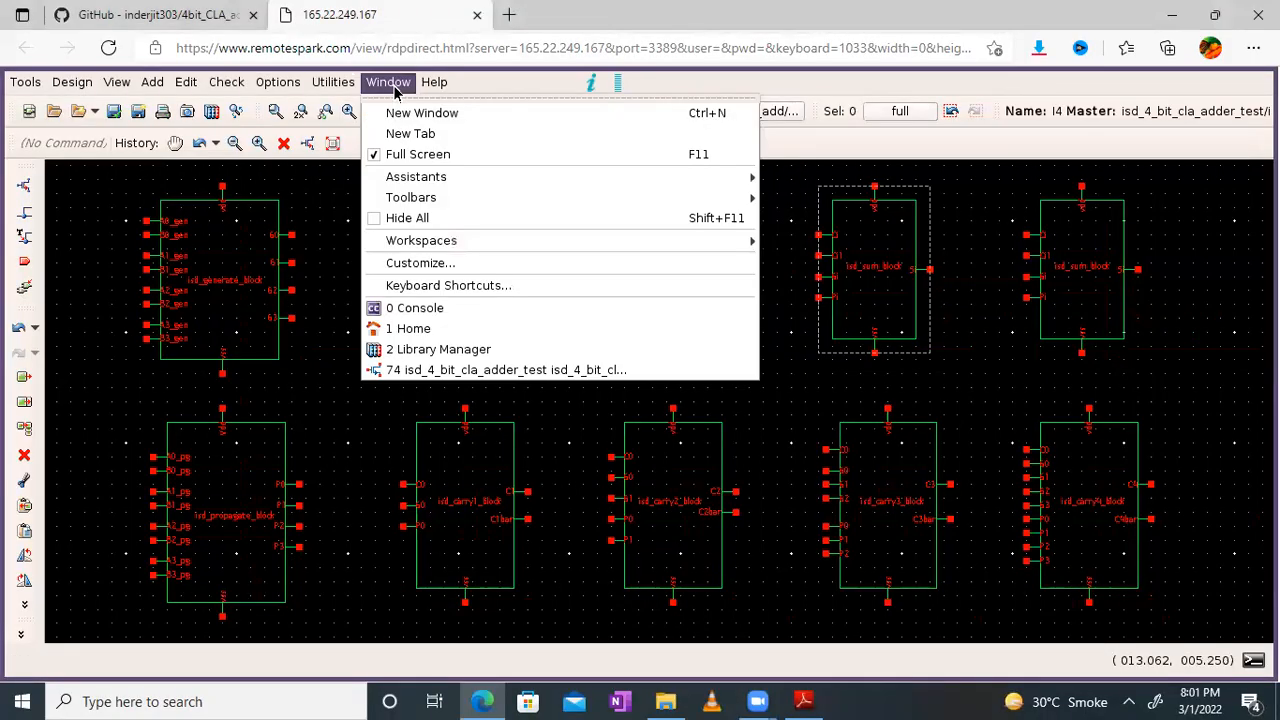
click(360, 172)
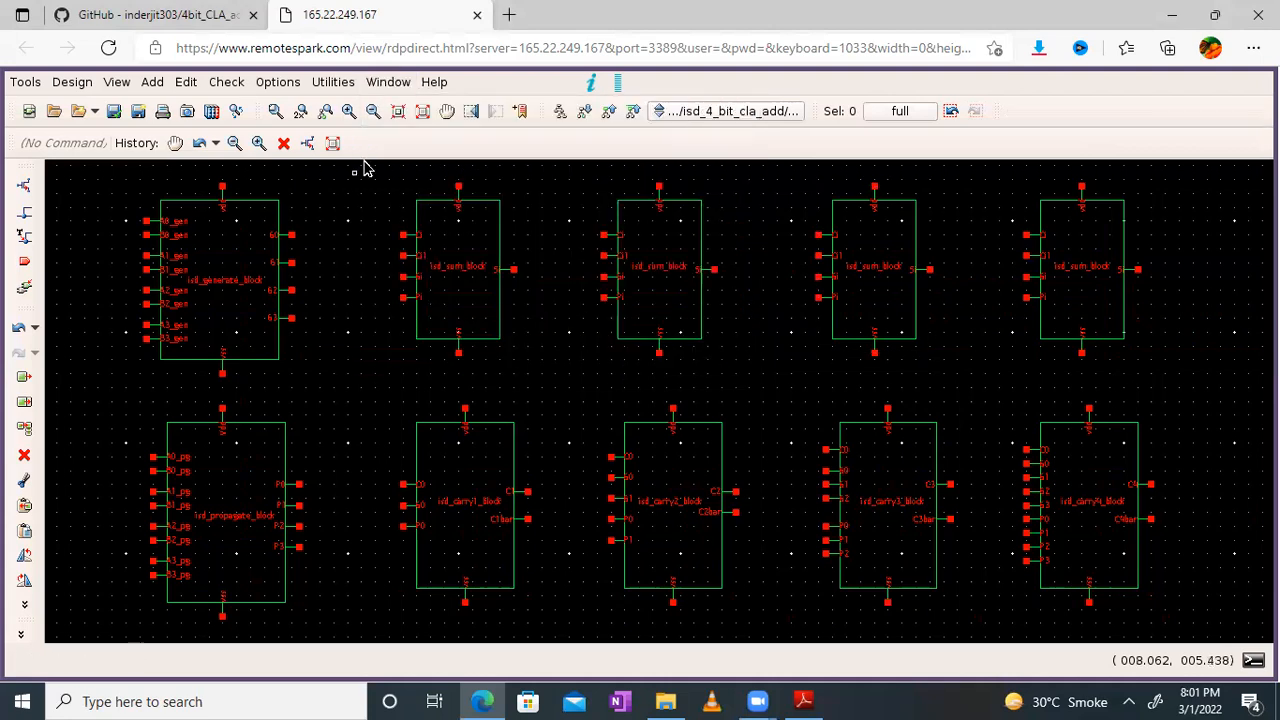
click(348, 111)
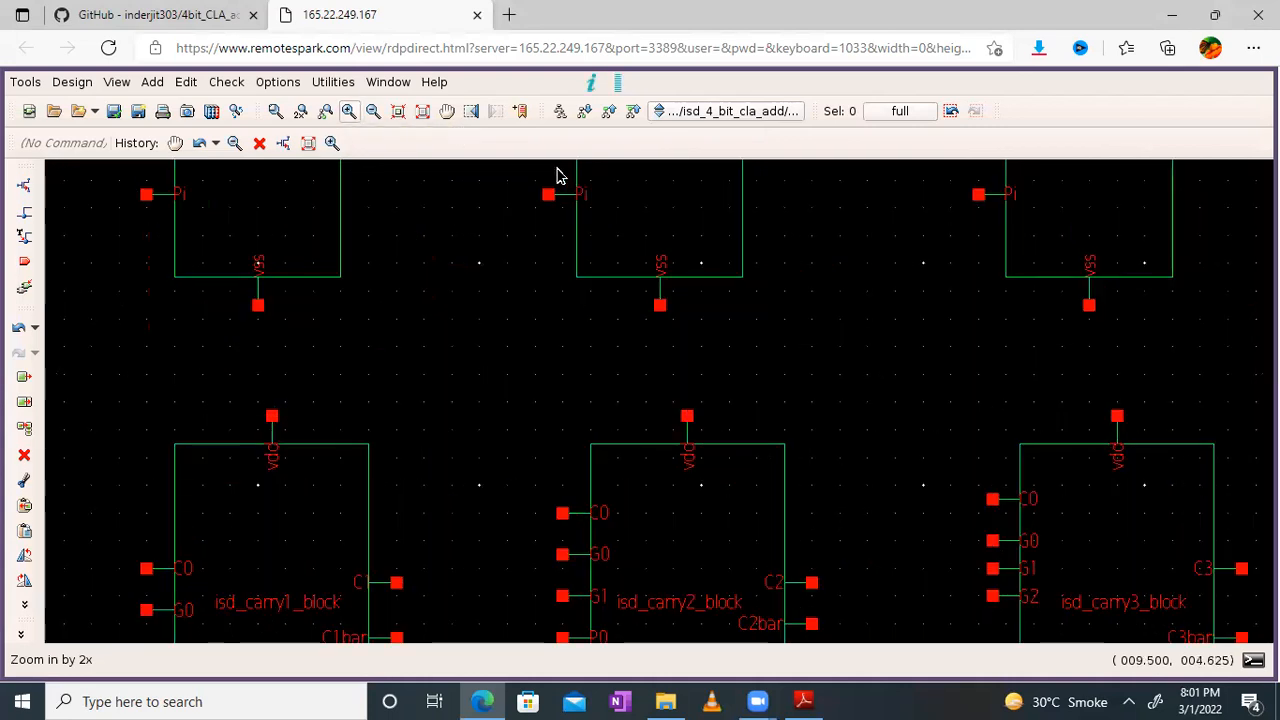
click(447, 111)
drag(659, 425, 885, 521)
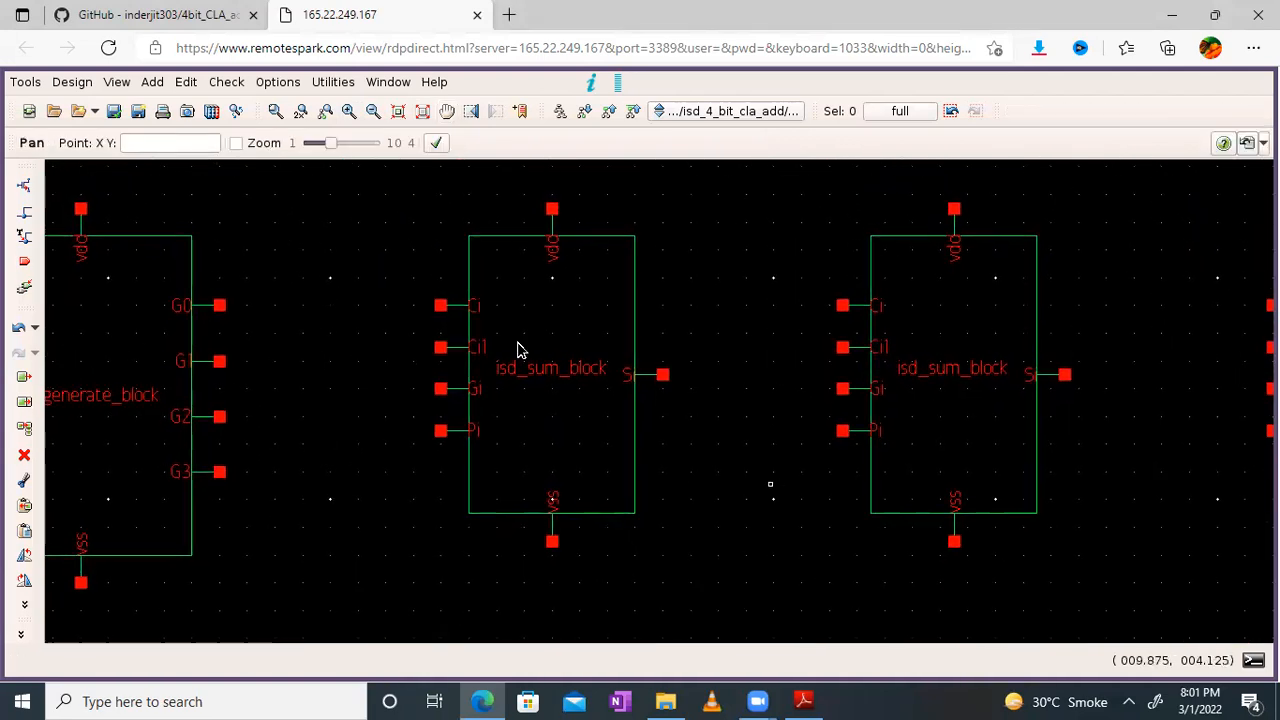
Switch to the adder design PDF in Adobe Reader and examine the inputs and outputs of the isd_4_bit_cla_adder block diagram
key(alt+Tab)
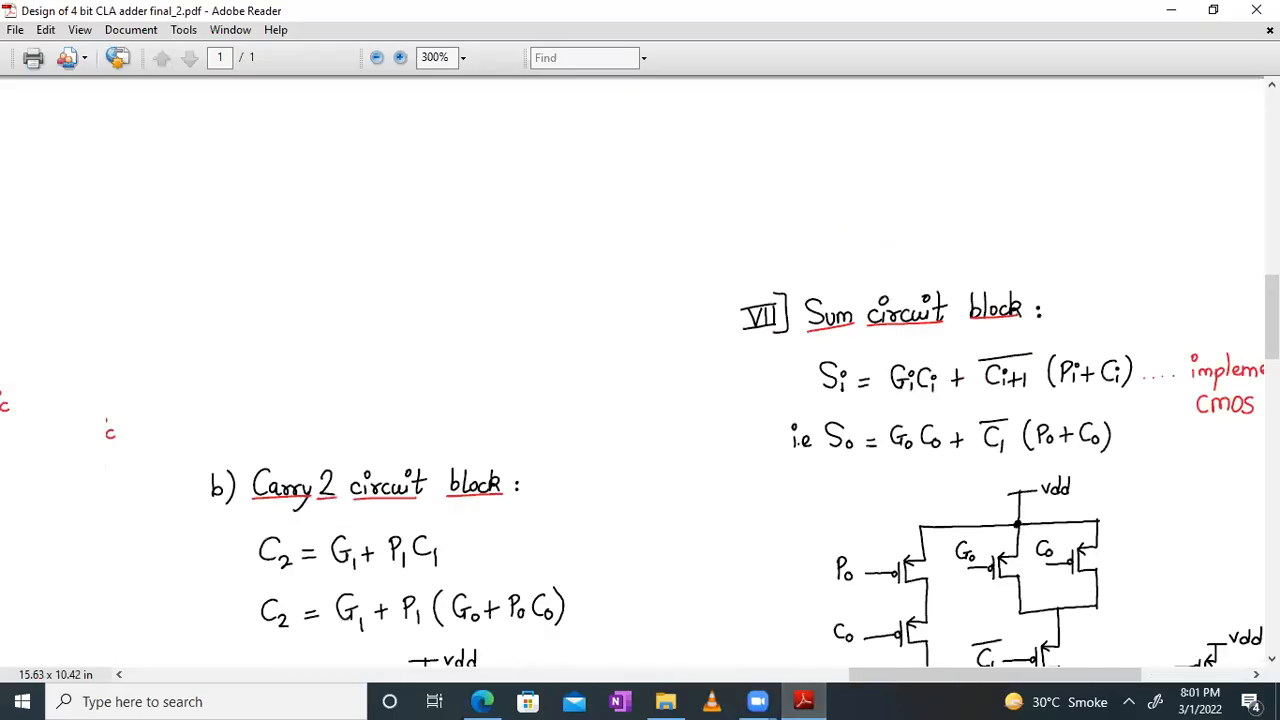
drag(286, 231, 1223, 540)
drag(423, 274, 880, 571)
drag(1096, 466, 580, 663)
drag(840, 640, 1189, 630)
drag(280, 448, 779, 393)
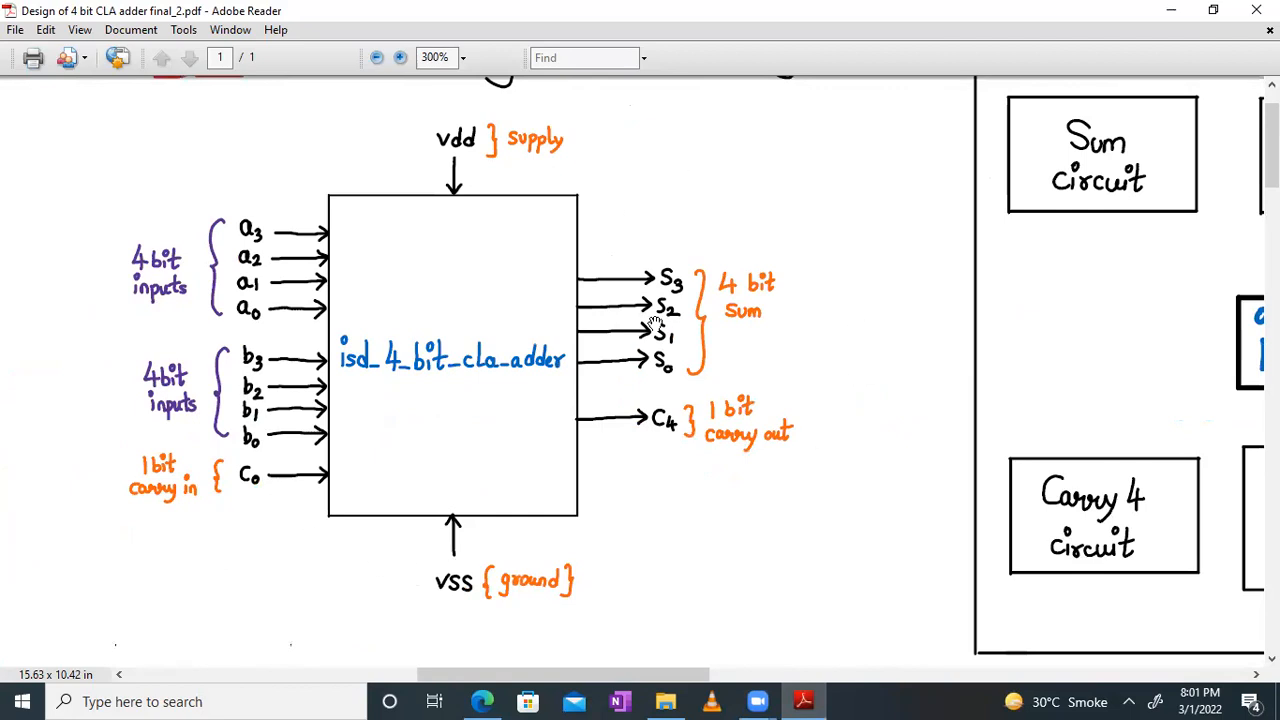
click(810, 700)
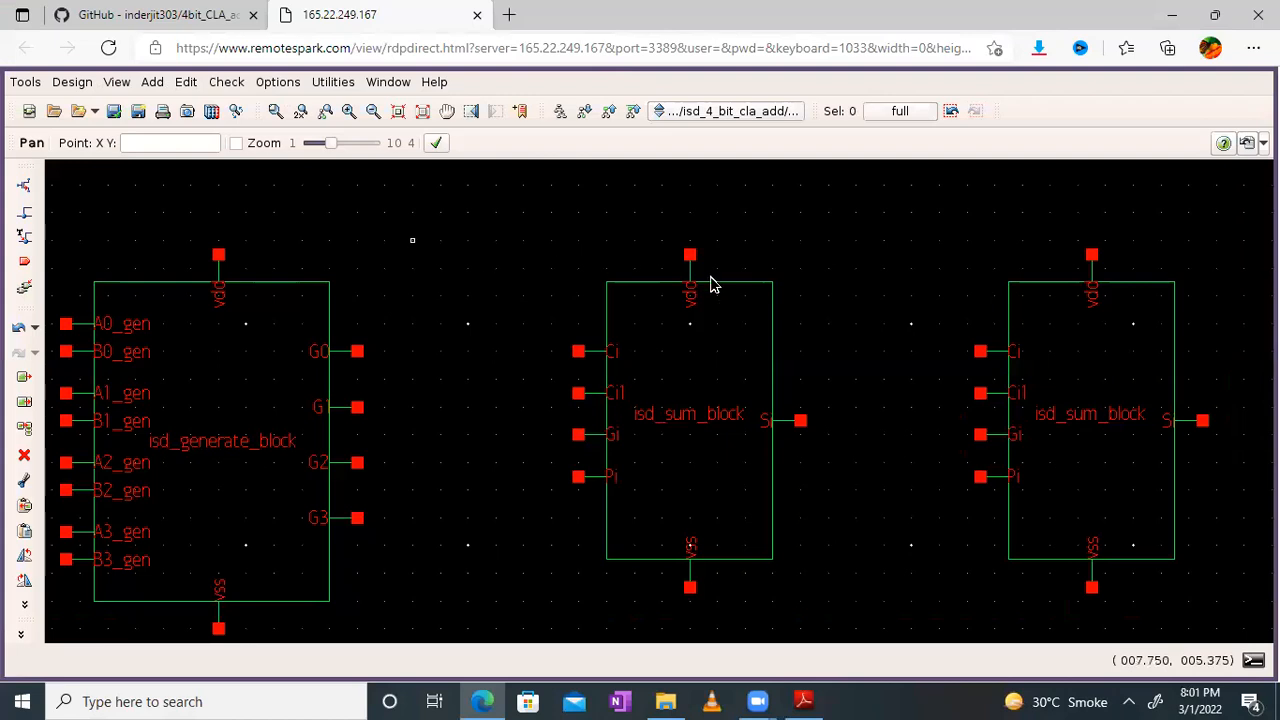
Draw long horizontal input wires extending left from the A0_gen and B0_gen pins of the isd_generate_block
middle_drag(891, 296, 876, 243)
middle_drag(920, 360, 867, 308)
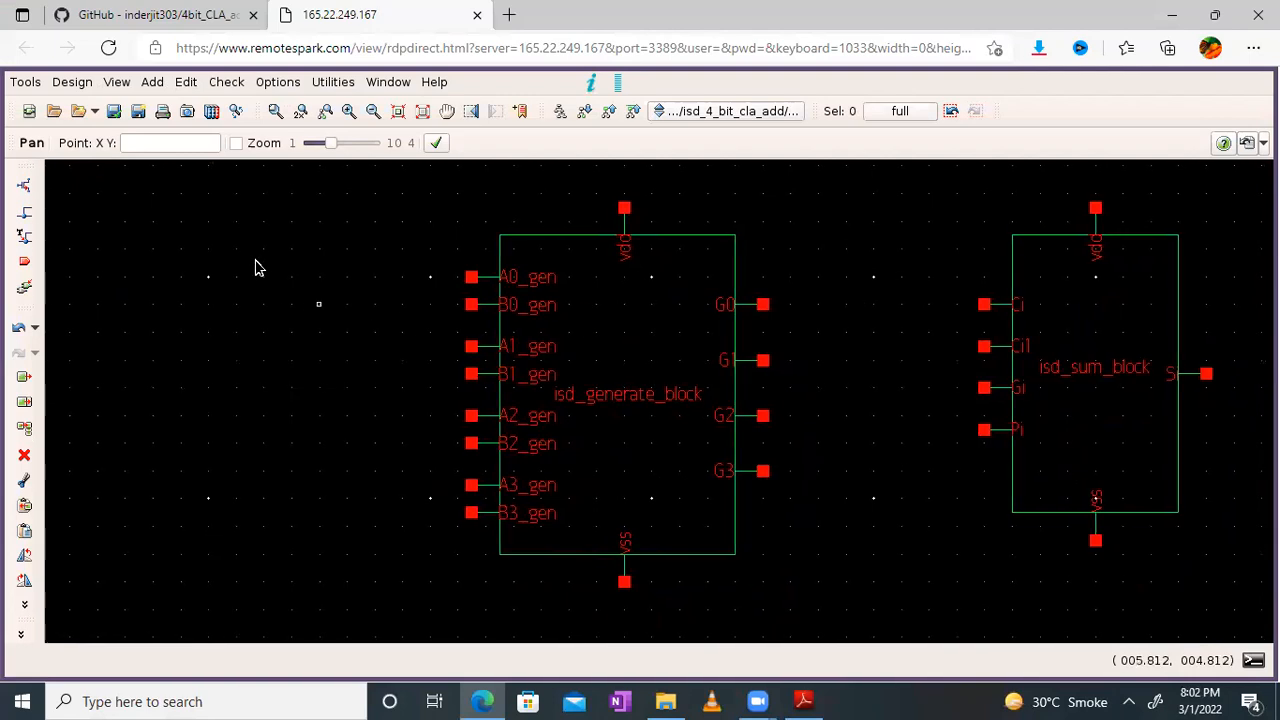
middle_drag(298, 262, 277, 266)
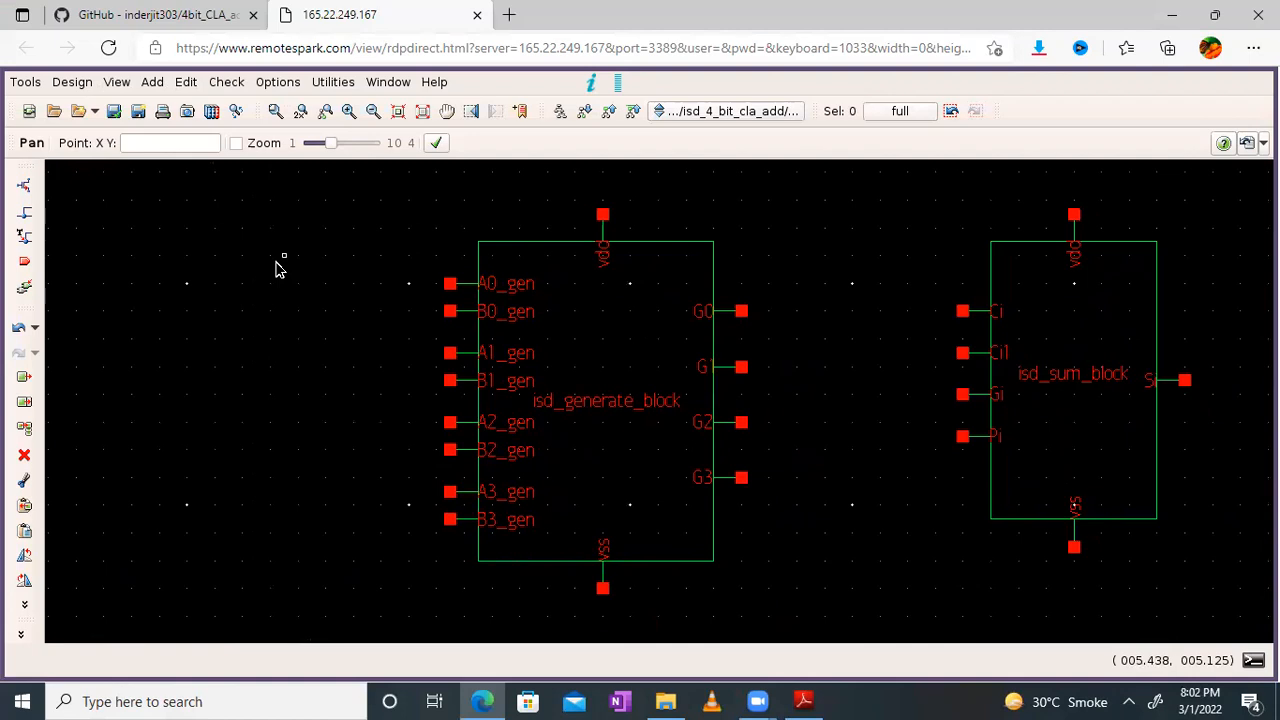
click(25, 212)
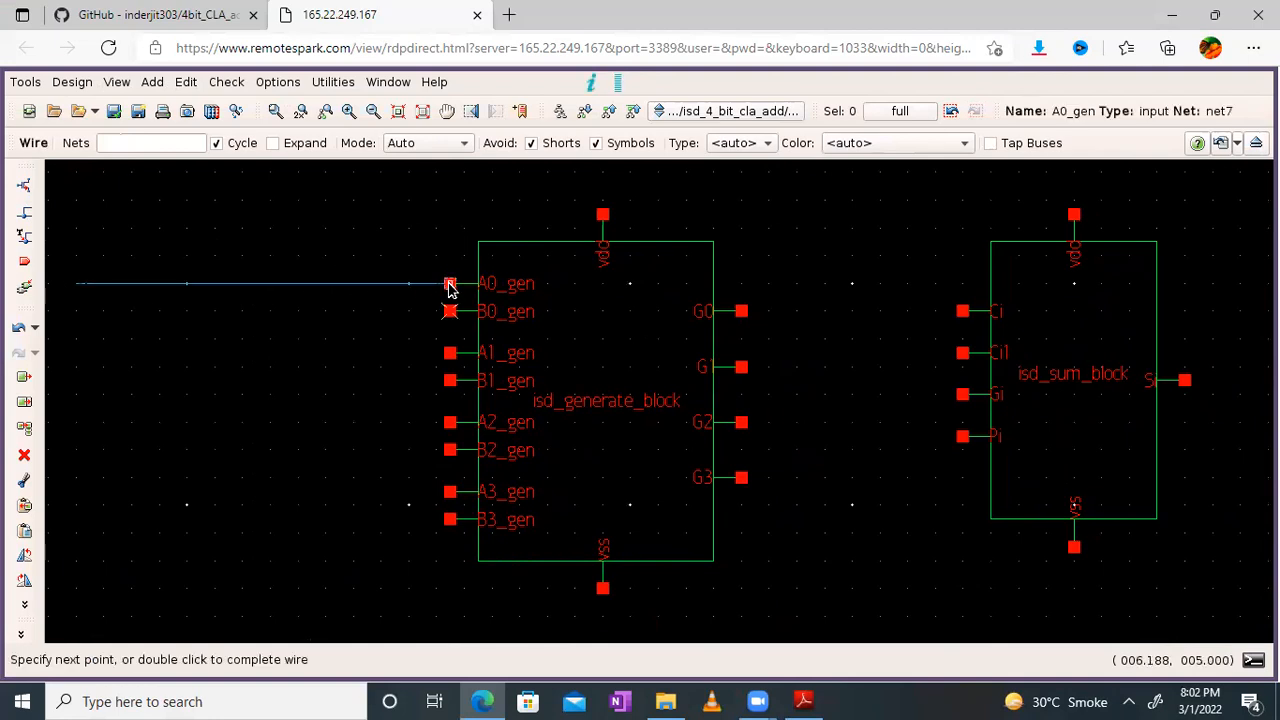
click(449, 285)
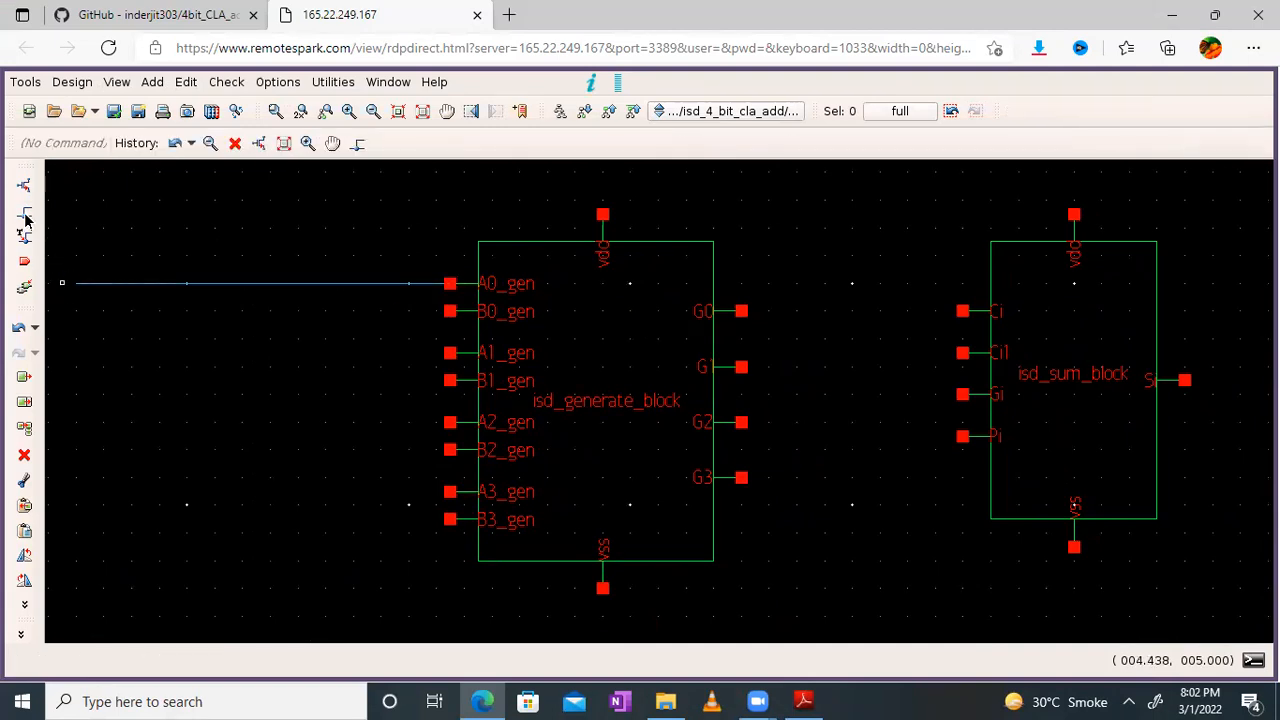
click(25, 220)
click(76, 310)
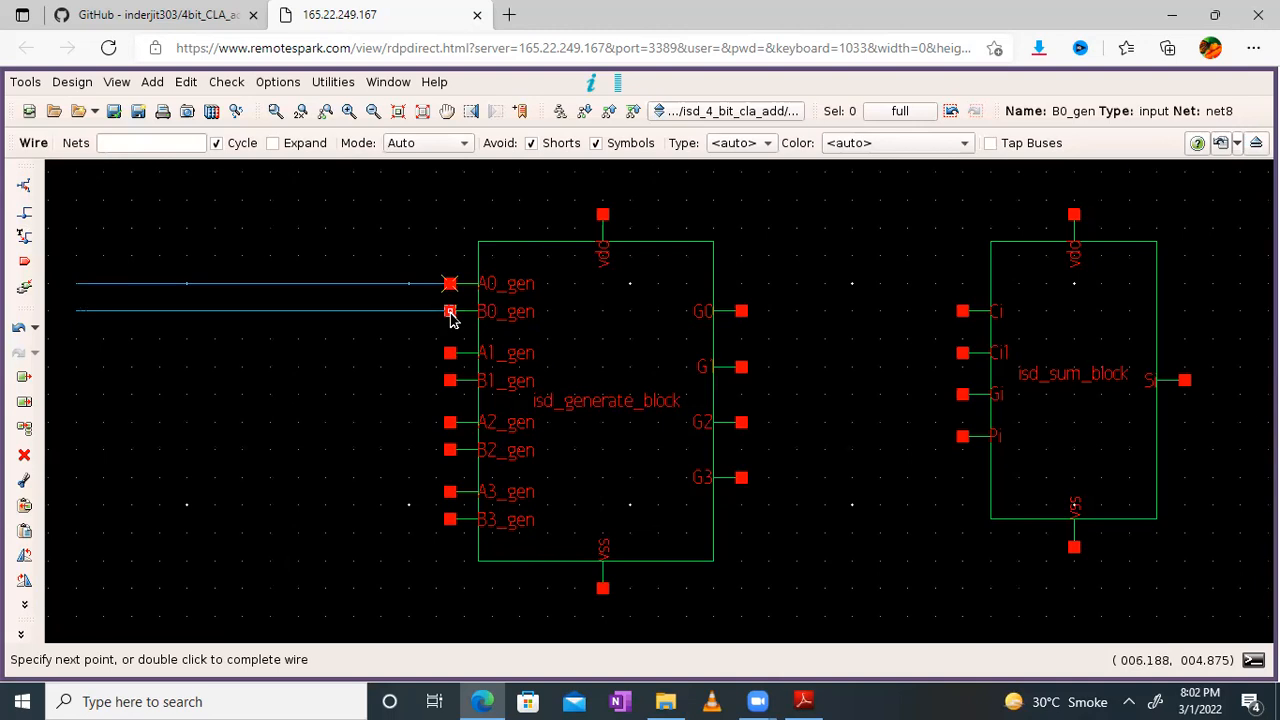
Draw horizontal input wires extending left from the A1_gen and B1_gen pins of the isd_generate_block
click(25, 213)
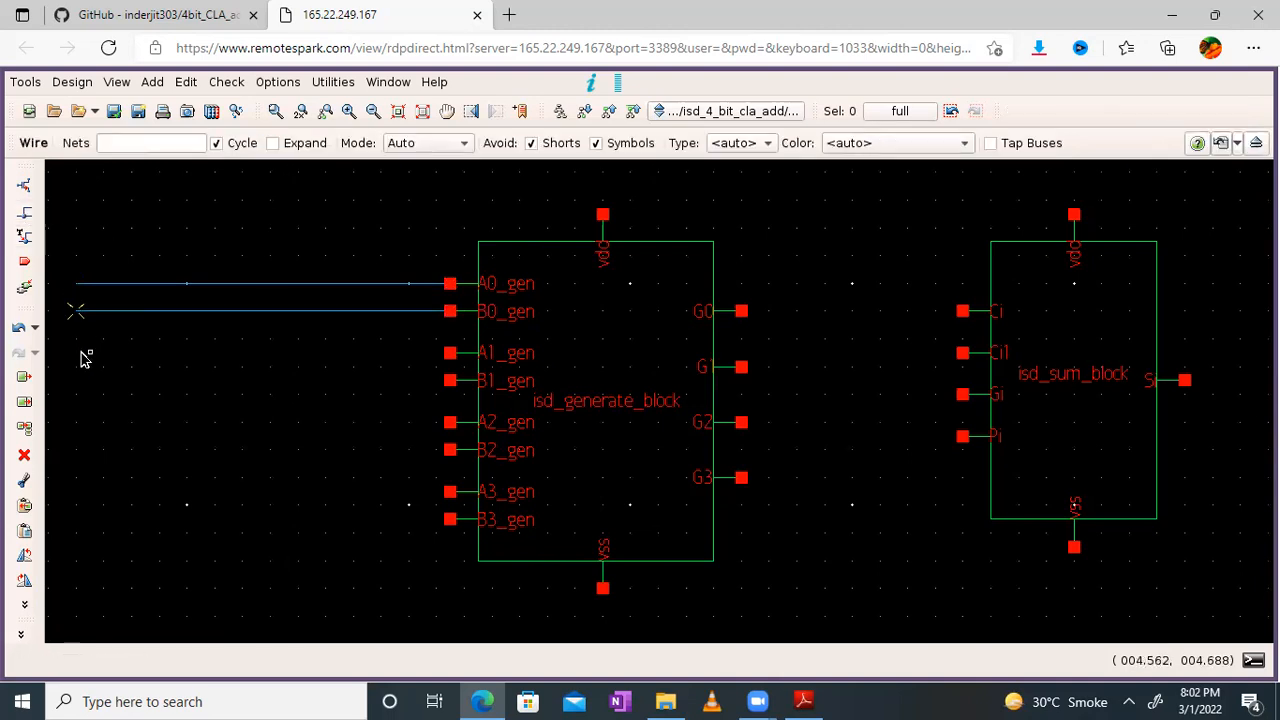
click(447, 358)
key(Escape)
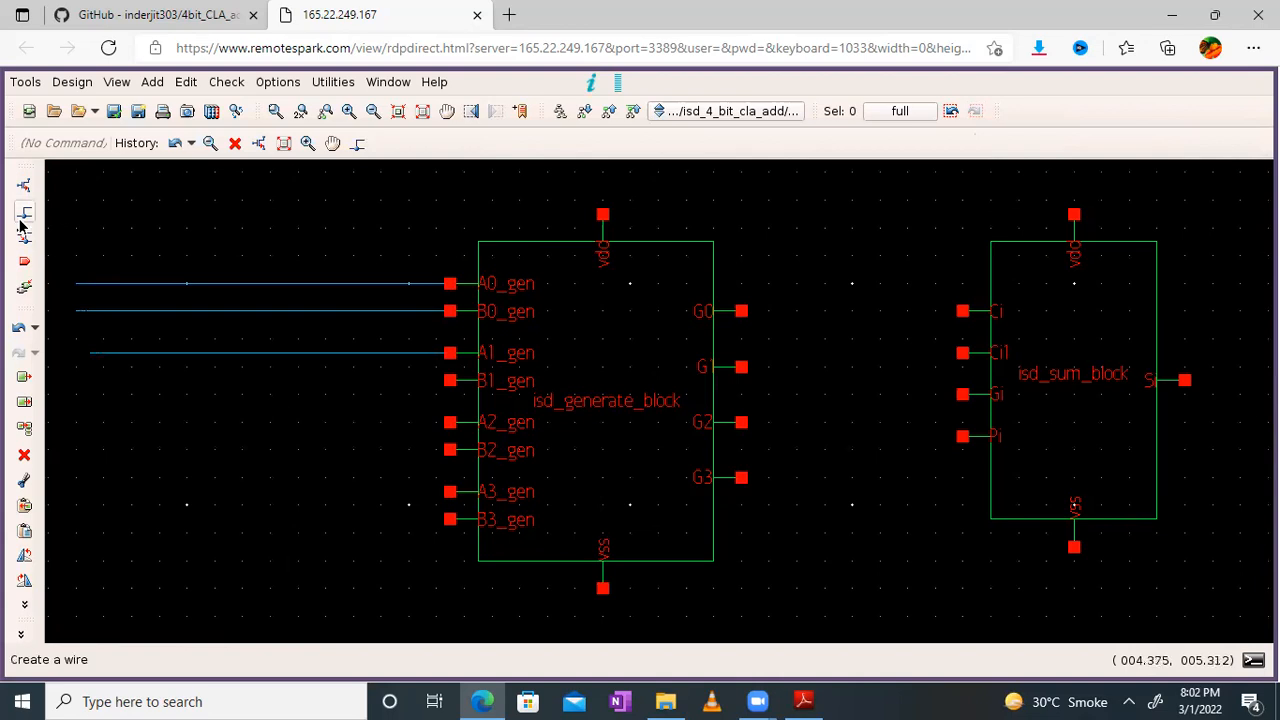
click(22, 216)
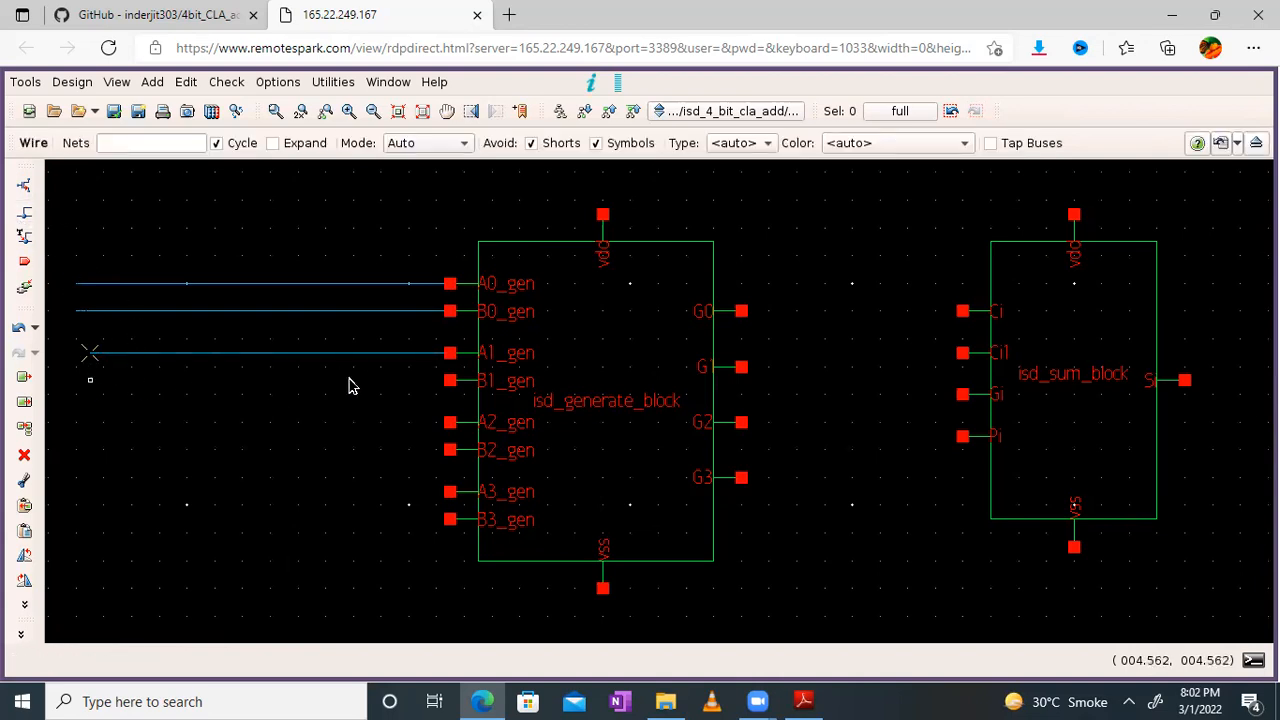
click(447, 383)
key(Escape)
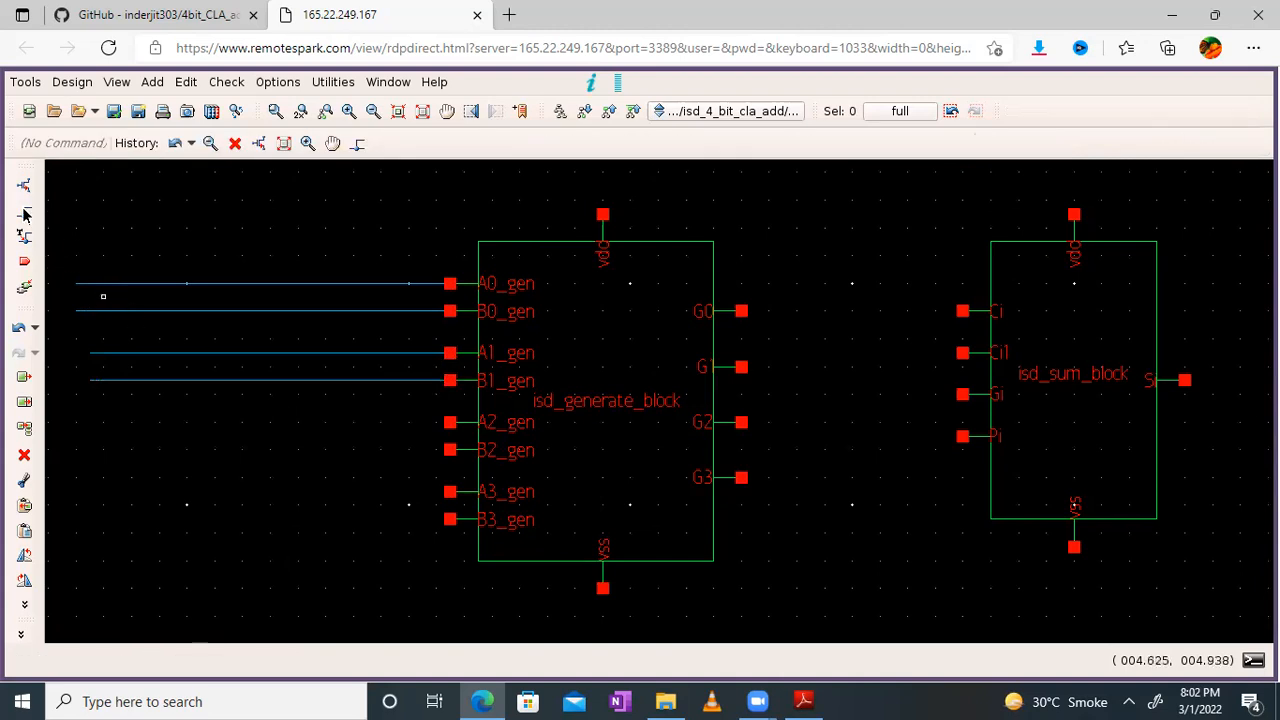
Draw horizontal input wires extending left from the A2_gen and B2_gen pins of the isd_generate_block
key(w)
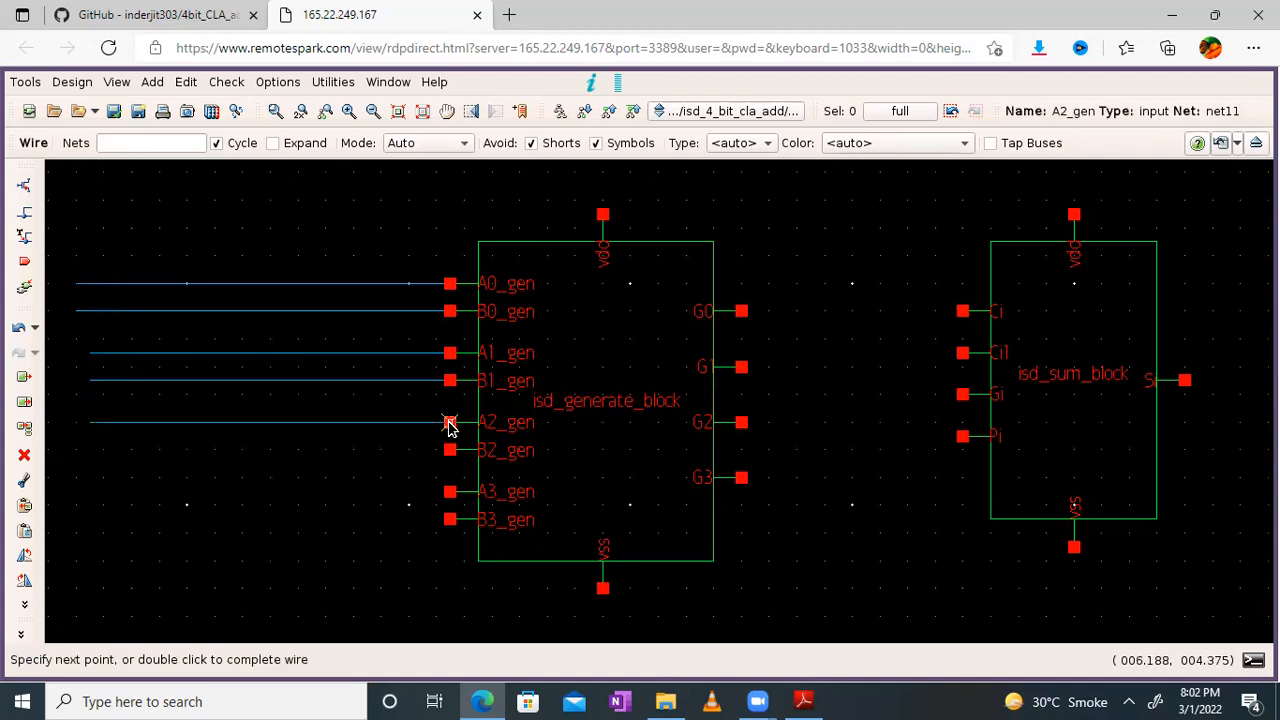
key(Escape)
click(24, 211)
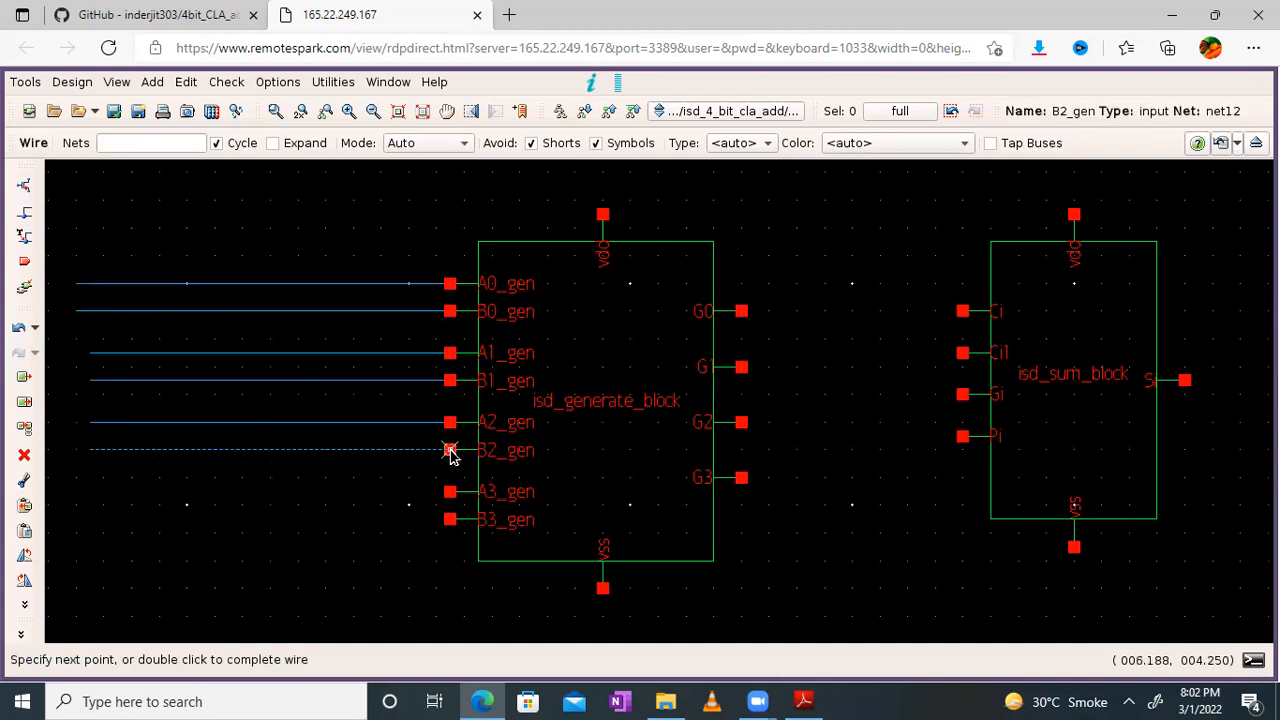
double_click(450, 453)
Draw horizontal input wires extending left from the A3_gen and B3_gen pins of the isd_generate_block
click(24, 212)
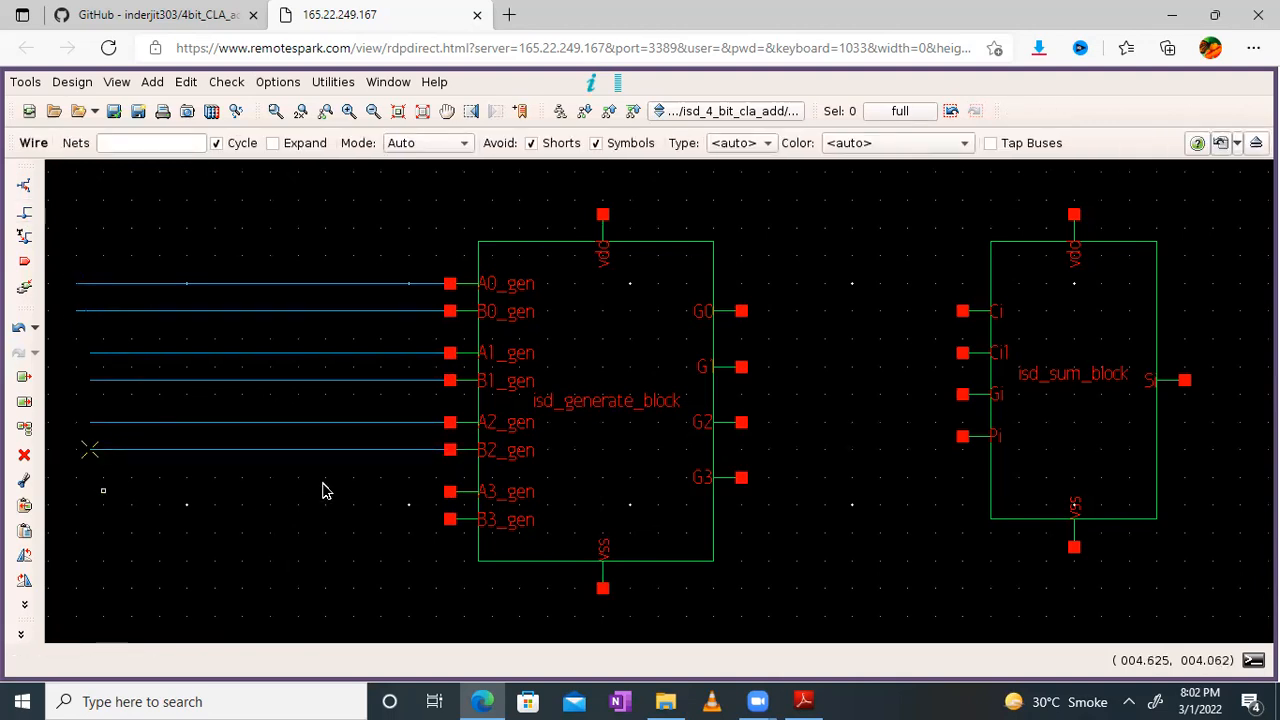
click(448, 494)
key(Escape)
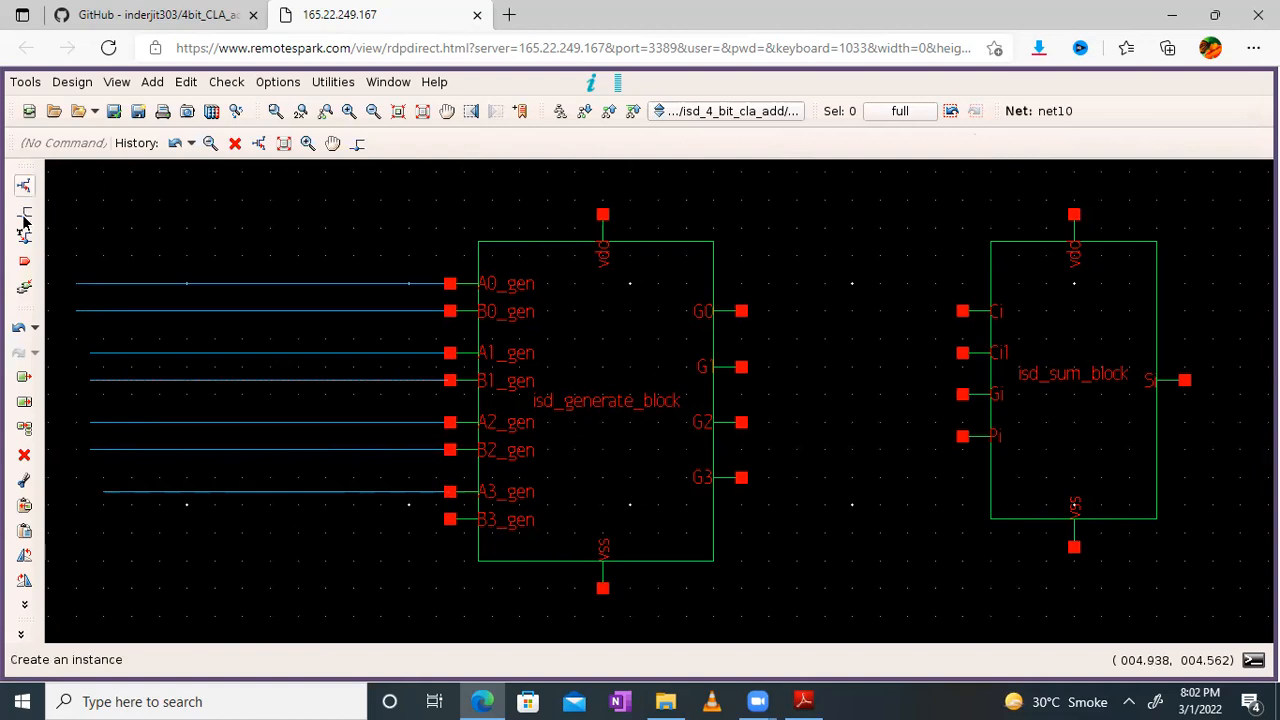
key(w)
click(103, 516)
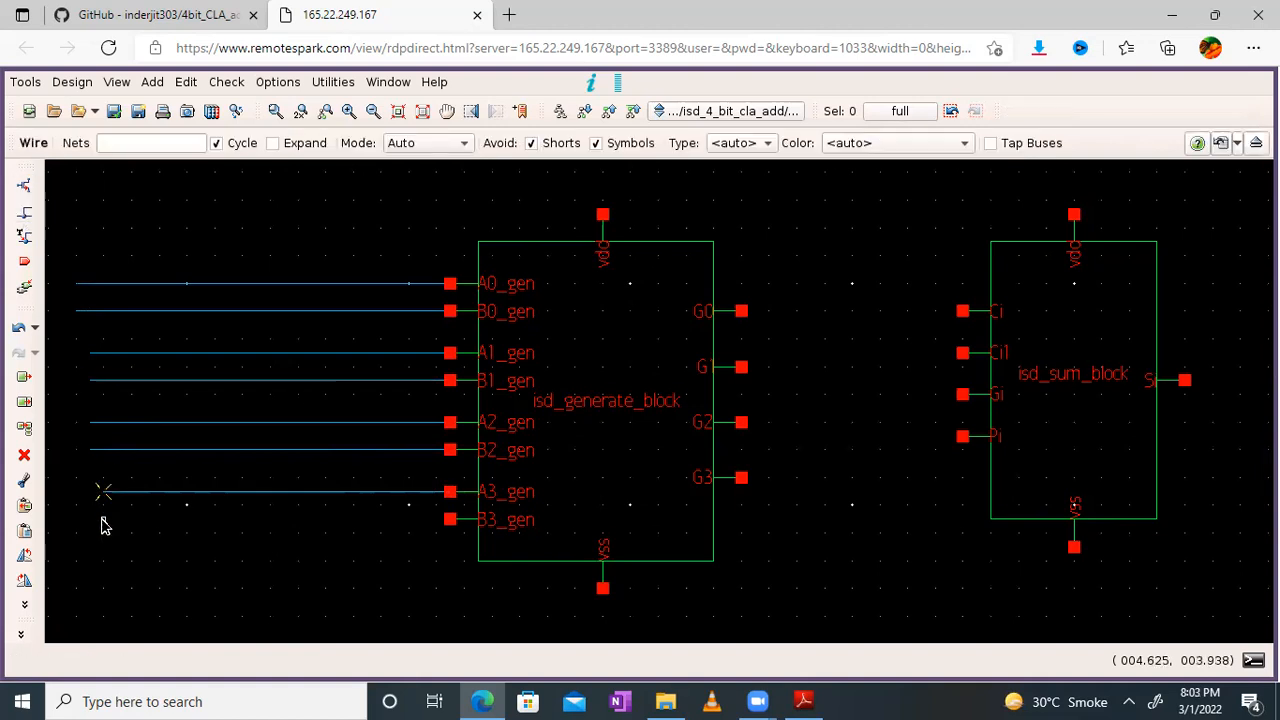
click(446, 520)
key(Escape)
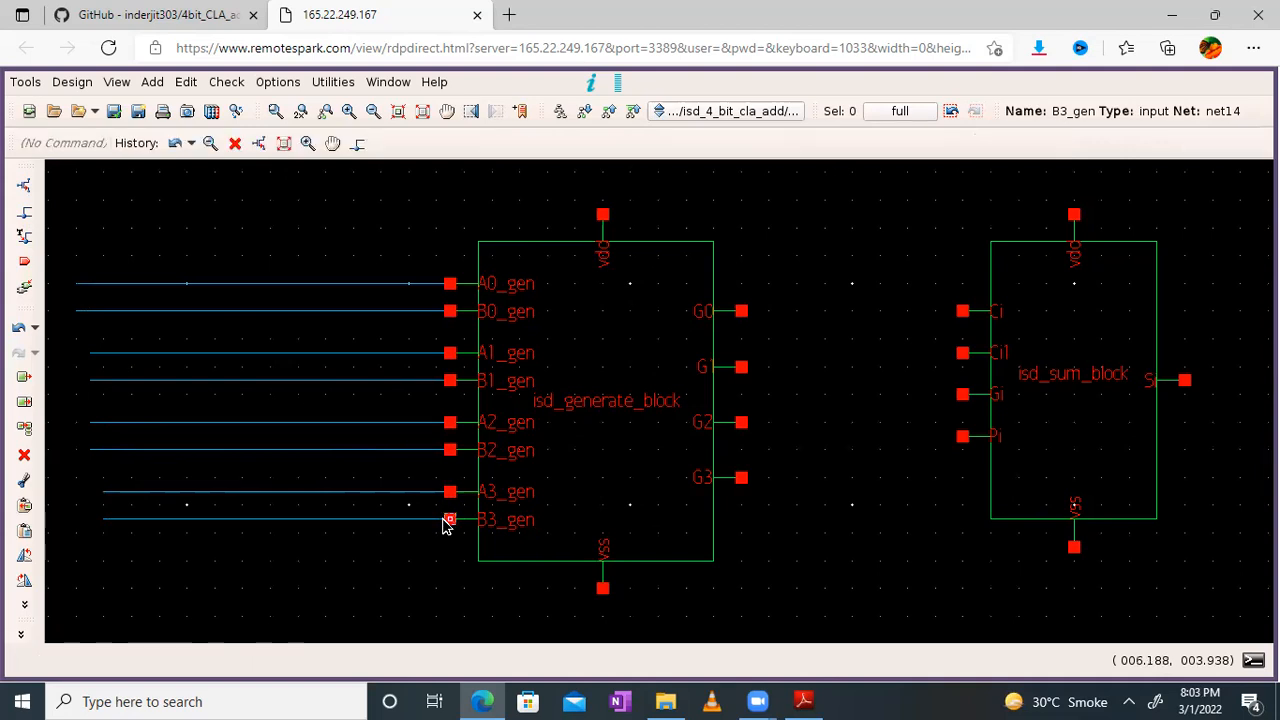
Branch wires from the A0_gen and B0_gen input lines down to the A0_pg and B0_pg pins of the isd_propagate_block
click(372, 111)
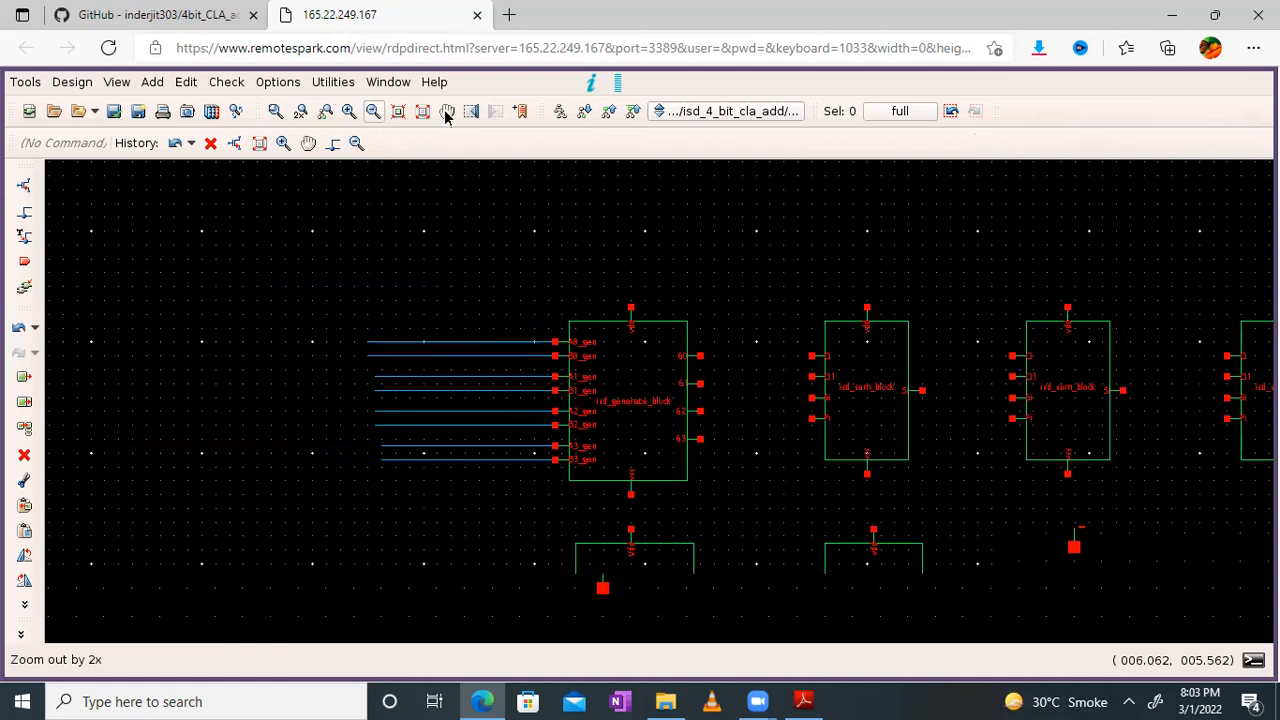
drag(758, 497, 670, 311)
drag(670, 318, 673, 368)
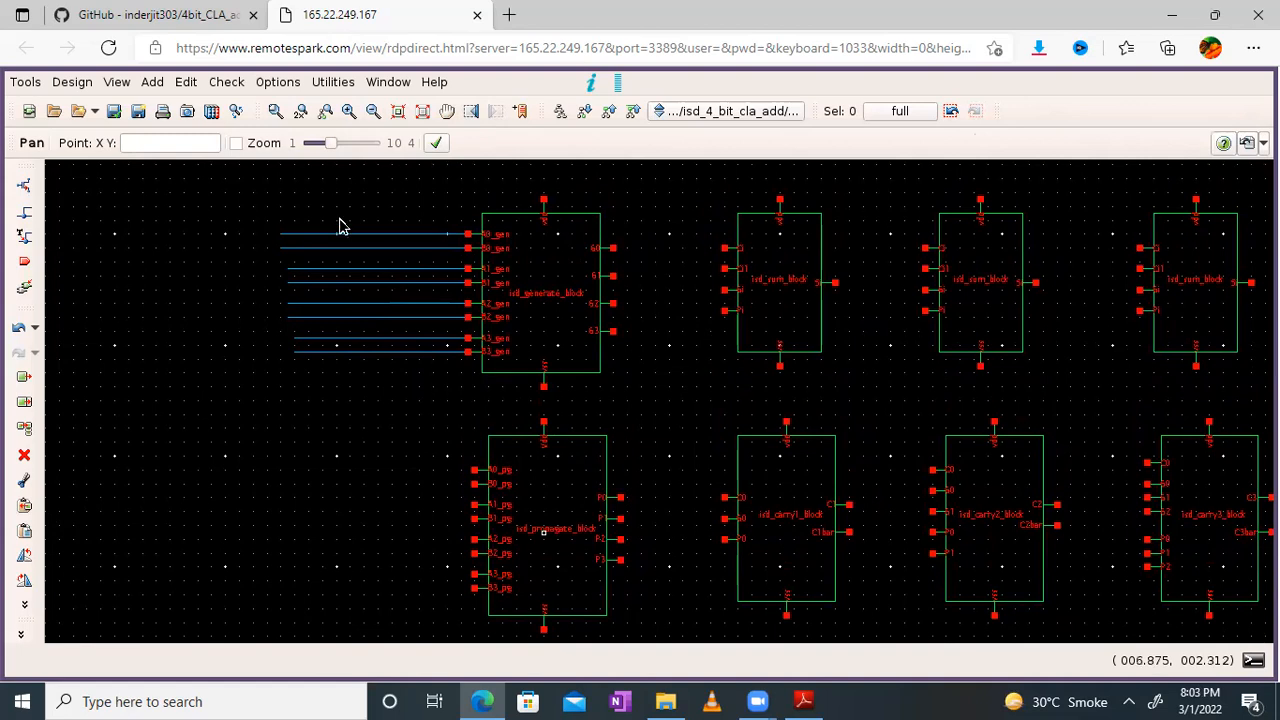
click(25, 213)
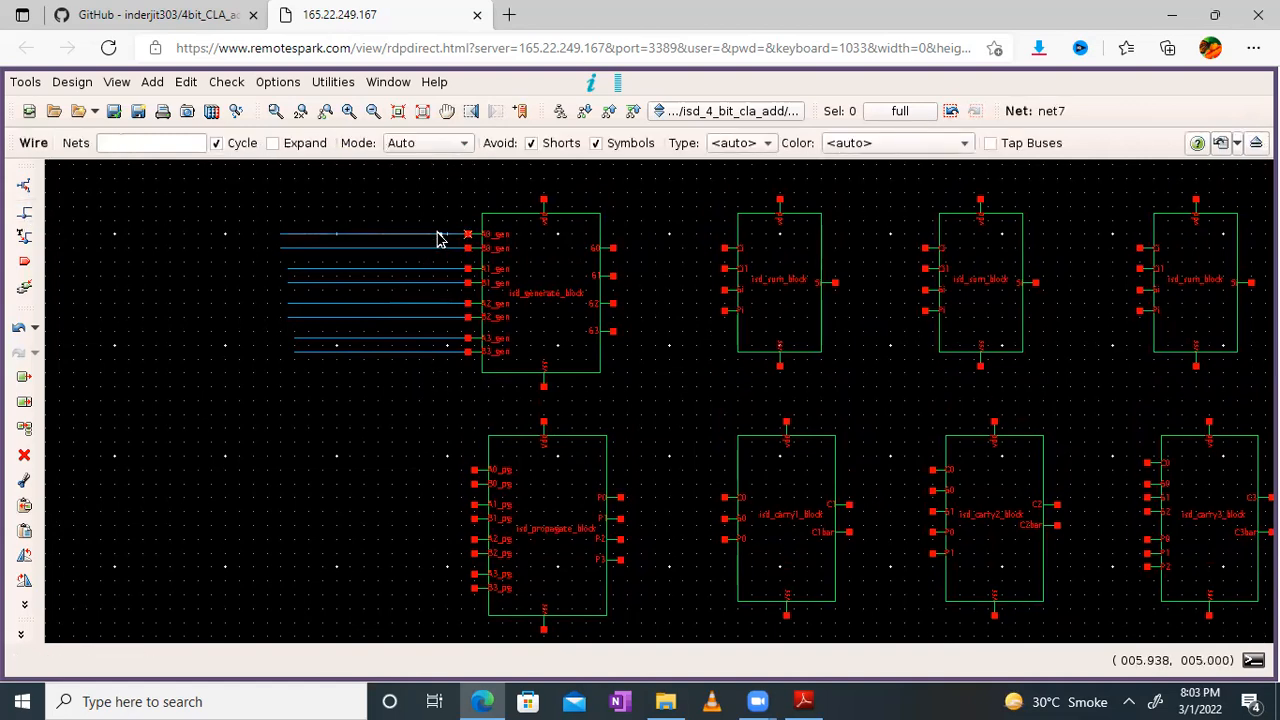
click(455, 475)
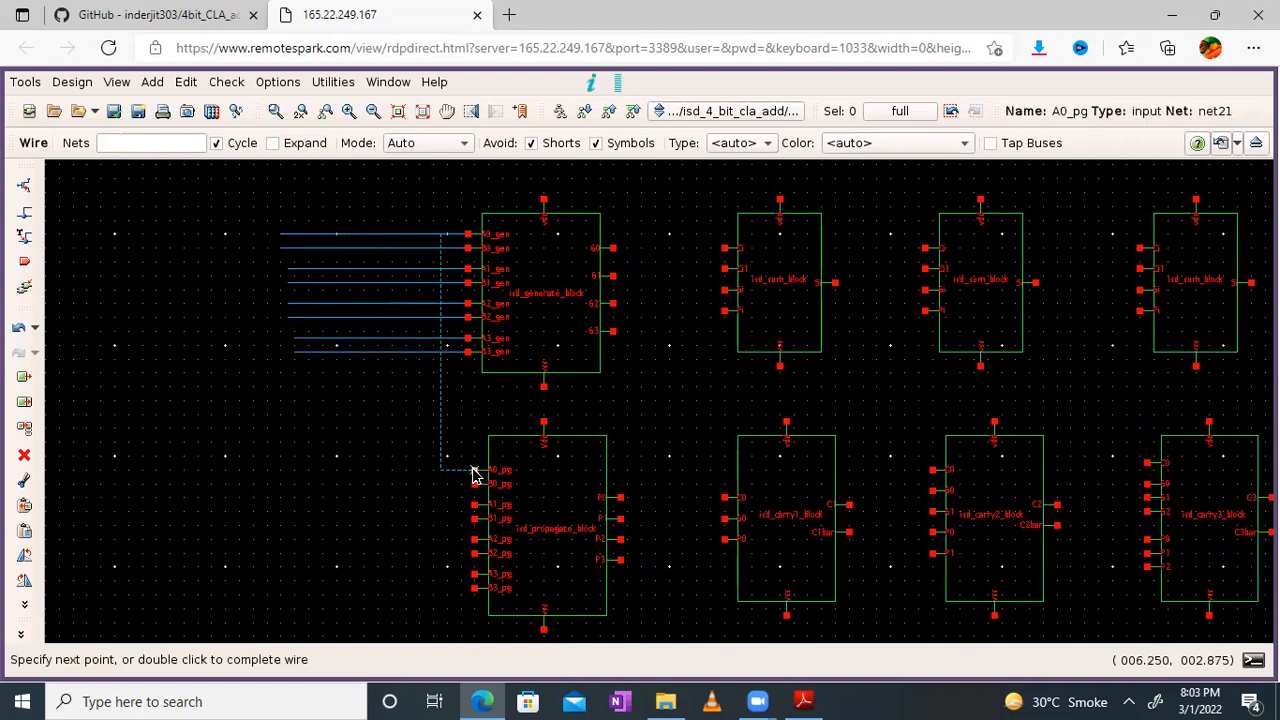
key(Escape)
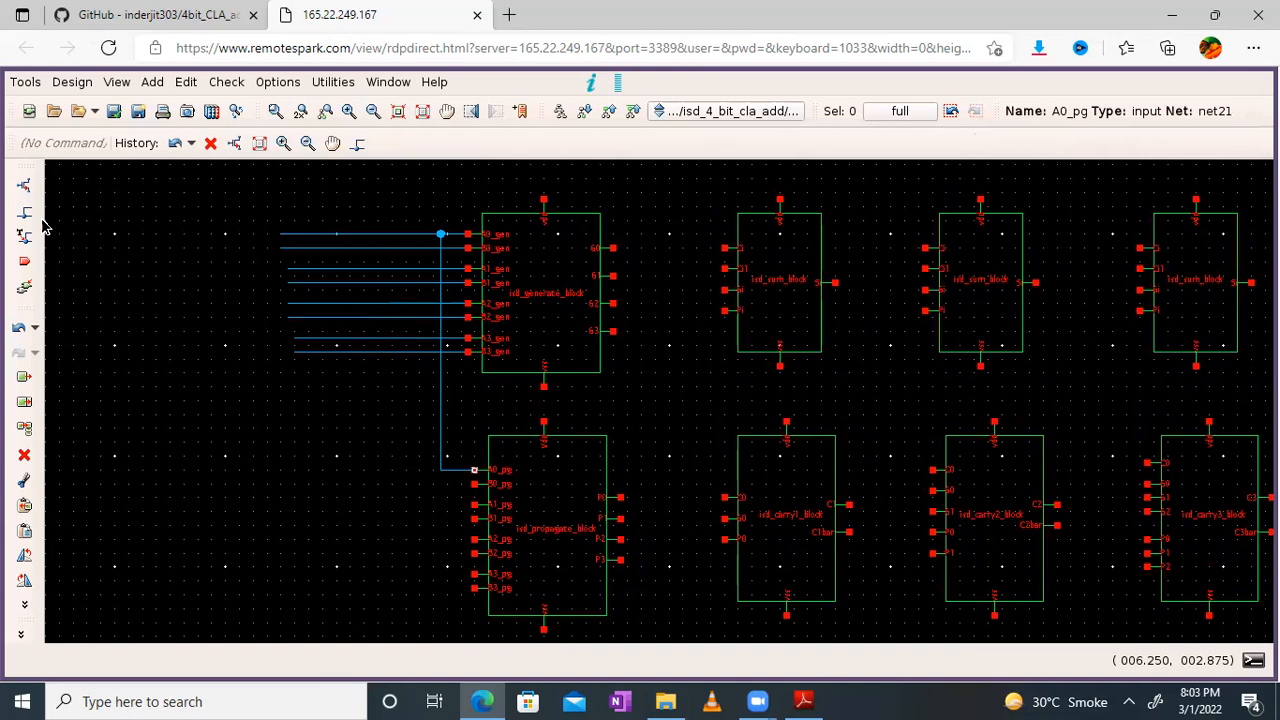
key(w)
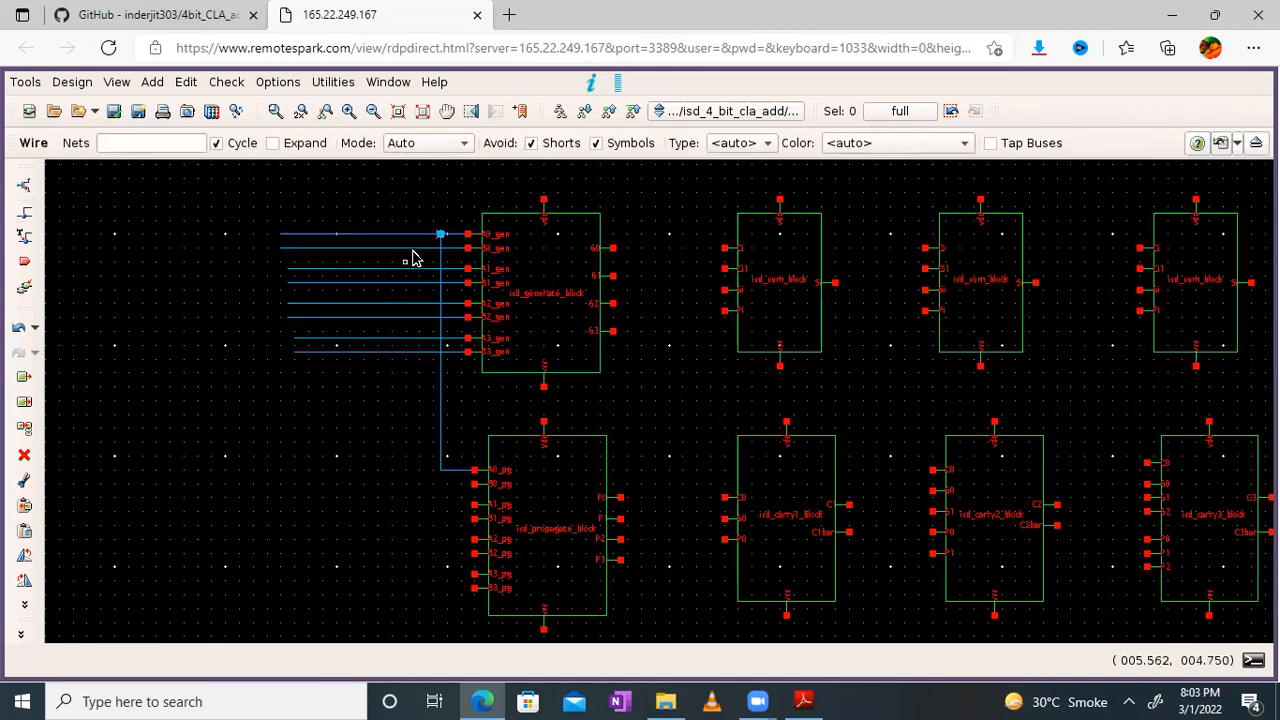
click(441, 470)
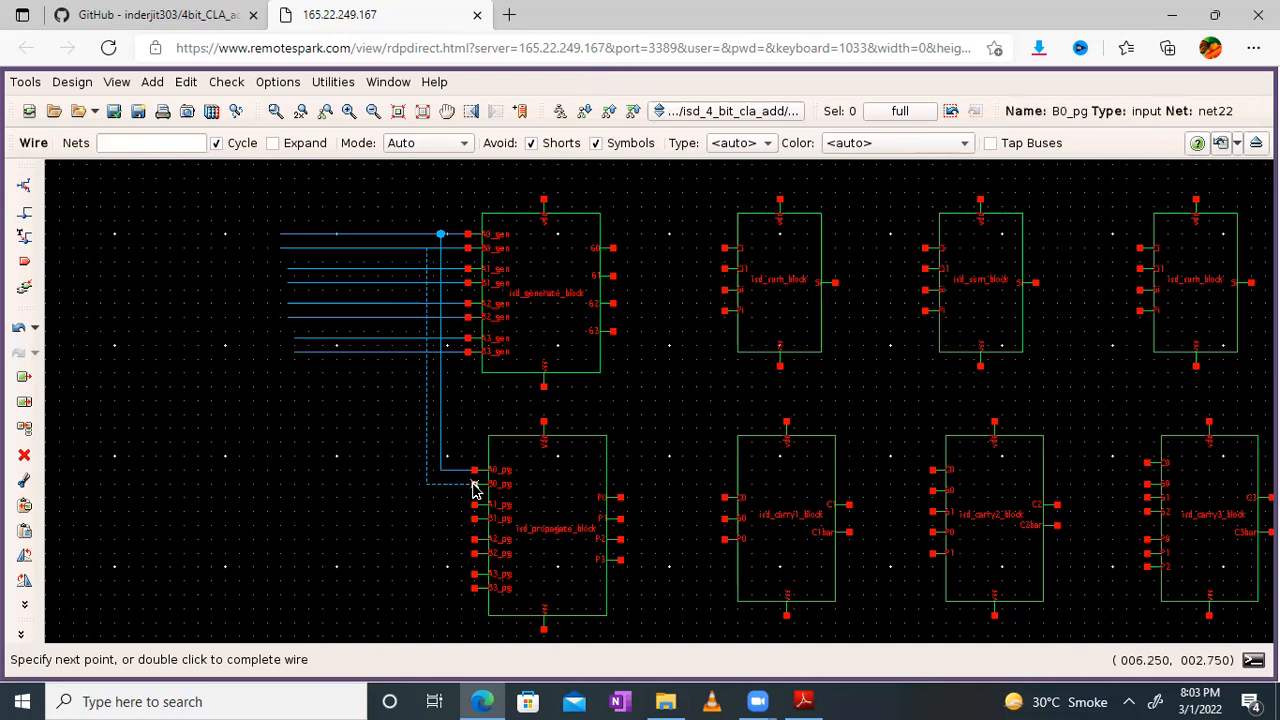
click(474, 486)
key(Escape)
Branch wires from the A1_gen and B1_gen input lines down to the A1_pg and B1_pg pins of the isd_propagate_block
click(25, 213)
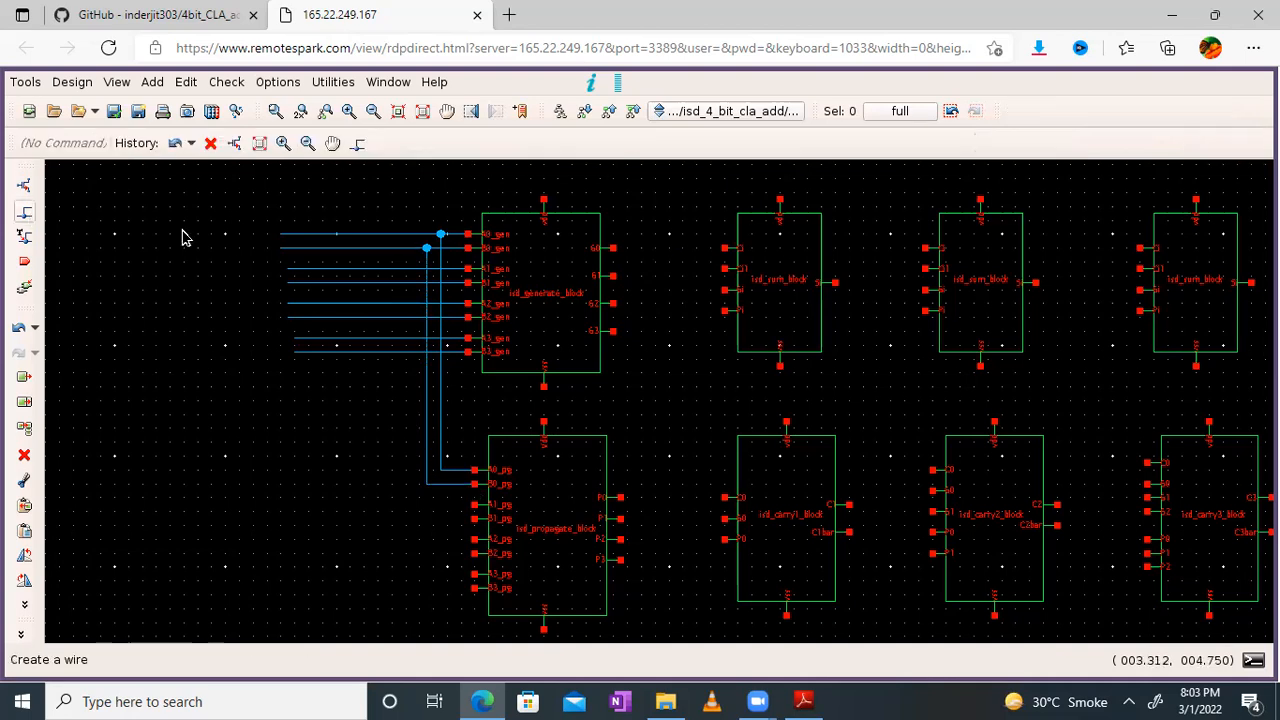
click(412, 270)
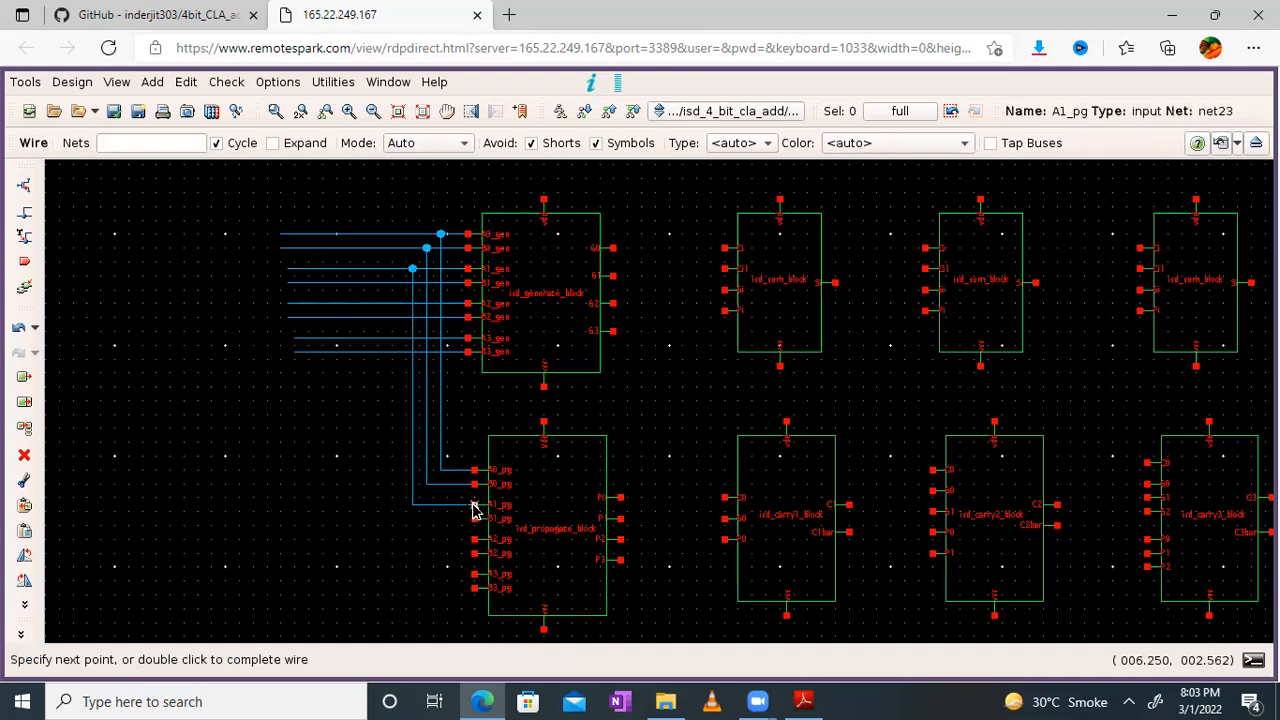
key(Escape)
click(25, 213)
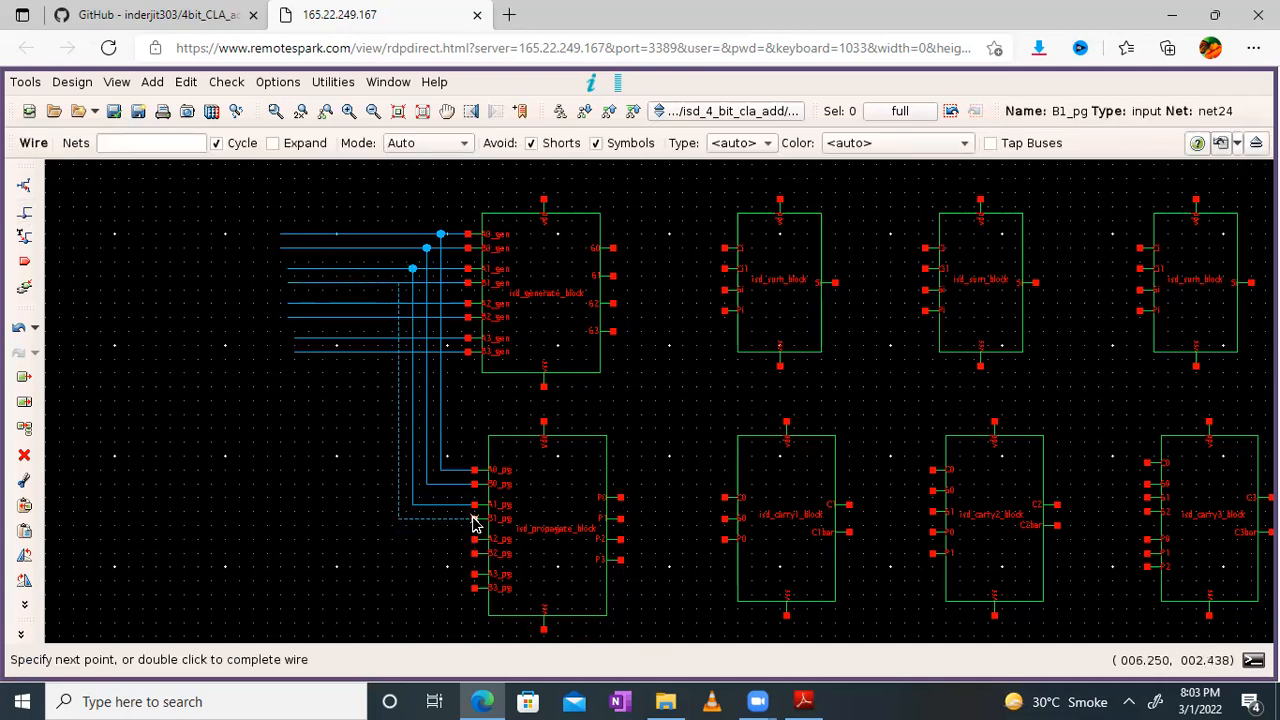
key(Escape)
Branch wires from the A2_gen and B2_gen input lines down to the A2_pg and B2_pg pins of the isd_propagate_block
click(25, 213)
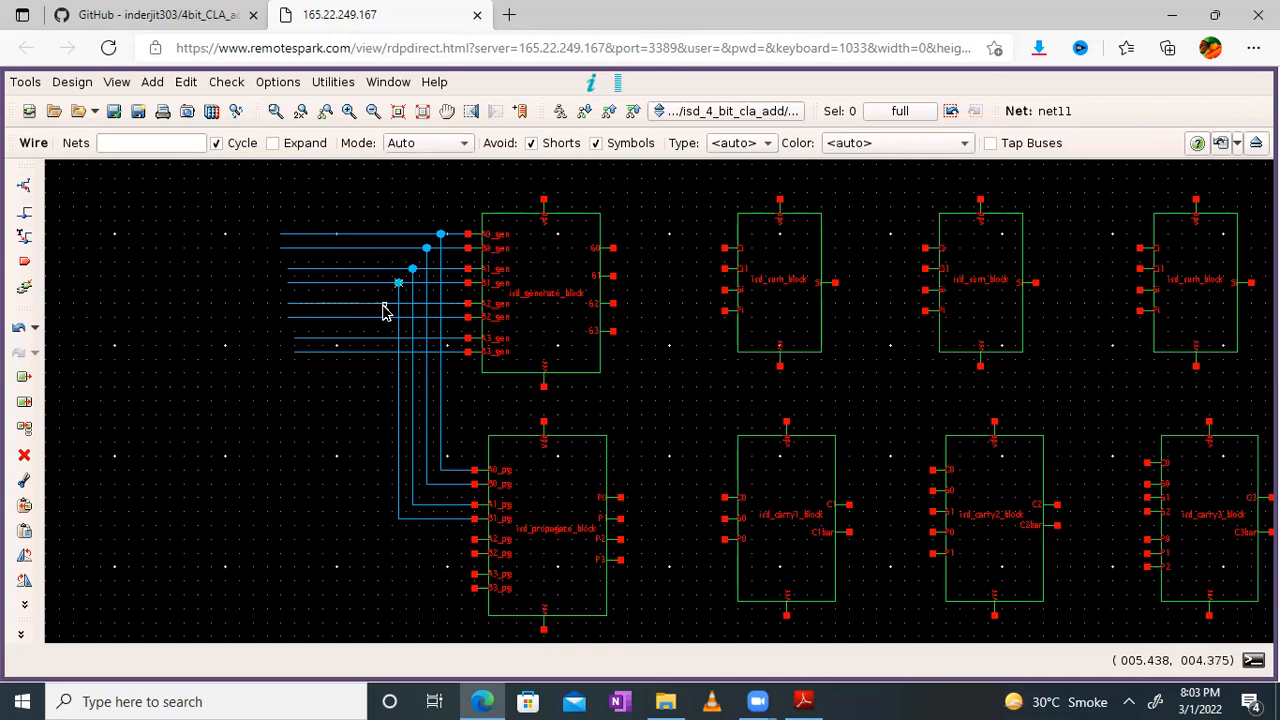
click(474, 540)
key(Escape)
click(24, 213)
click(372, 318)
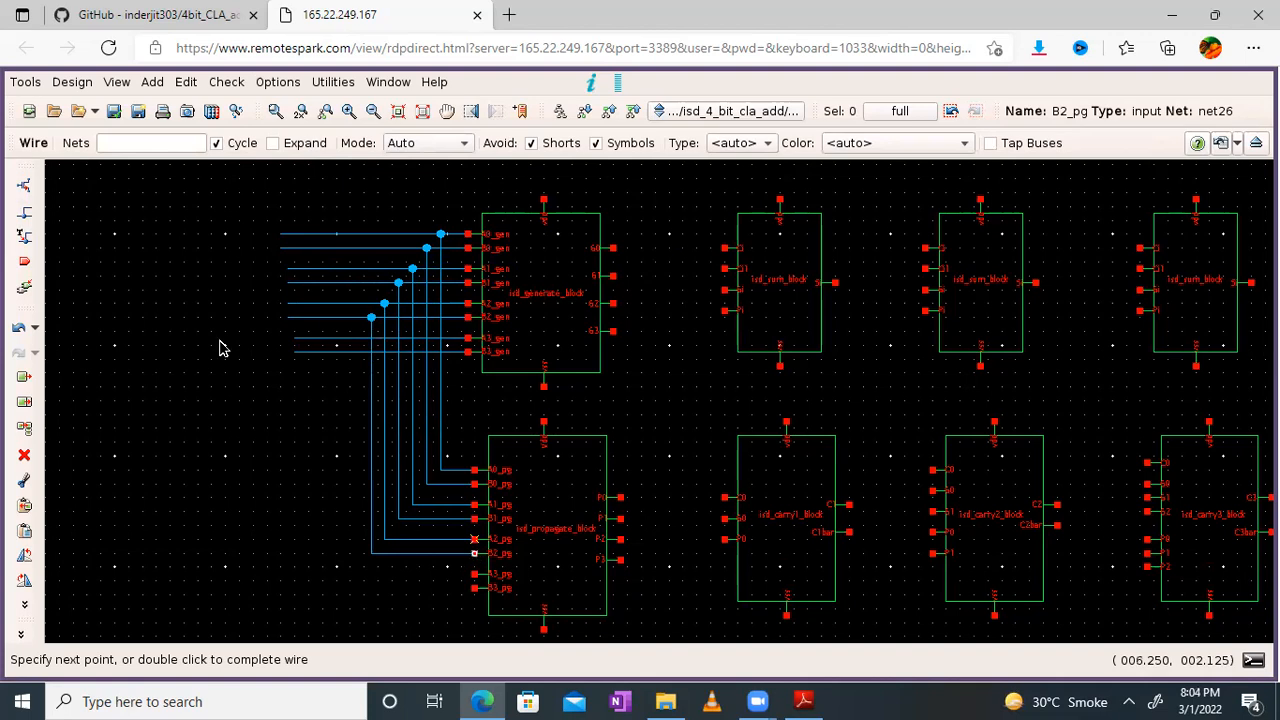
Branch wires from the A3_gen and B3_gen input lines down to the A3_pg and B3_pg pins of the isd_propagate_block, and save the design
key(Escape)
click(25, 213)
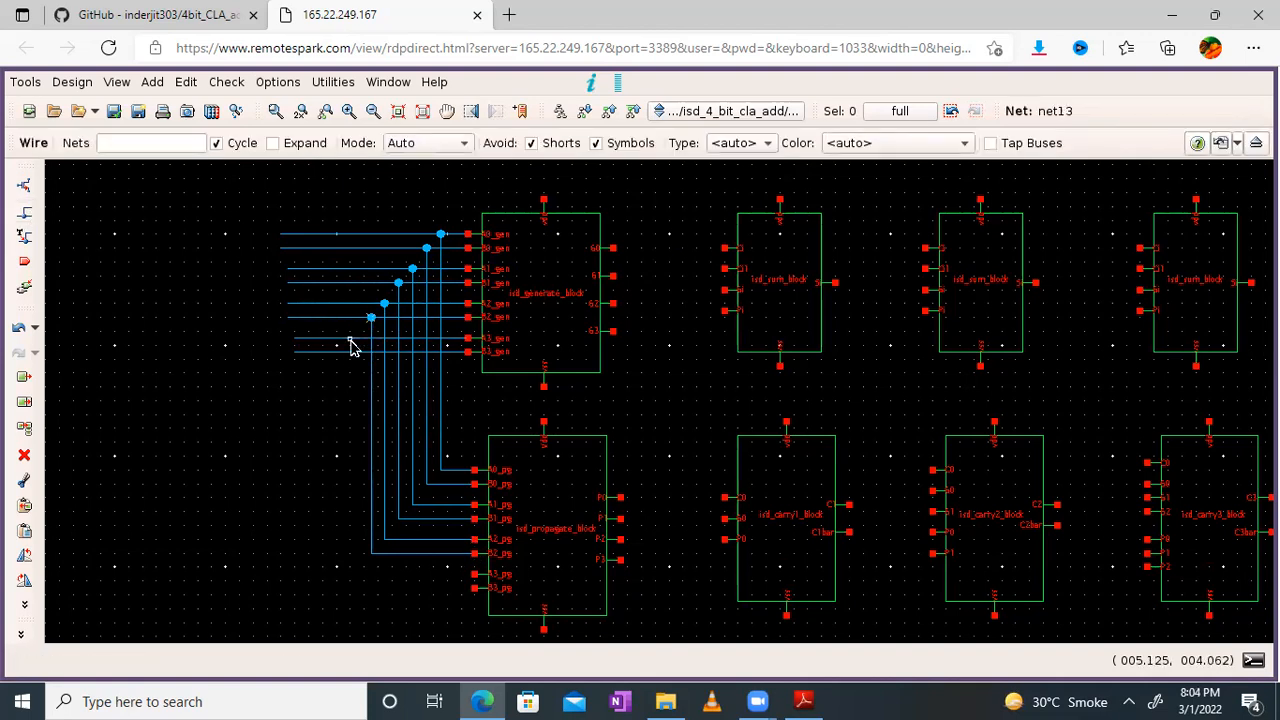
click(350, 345)
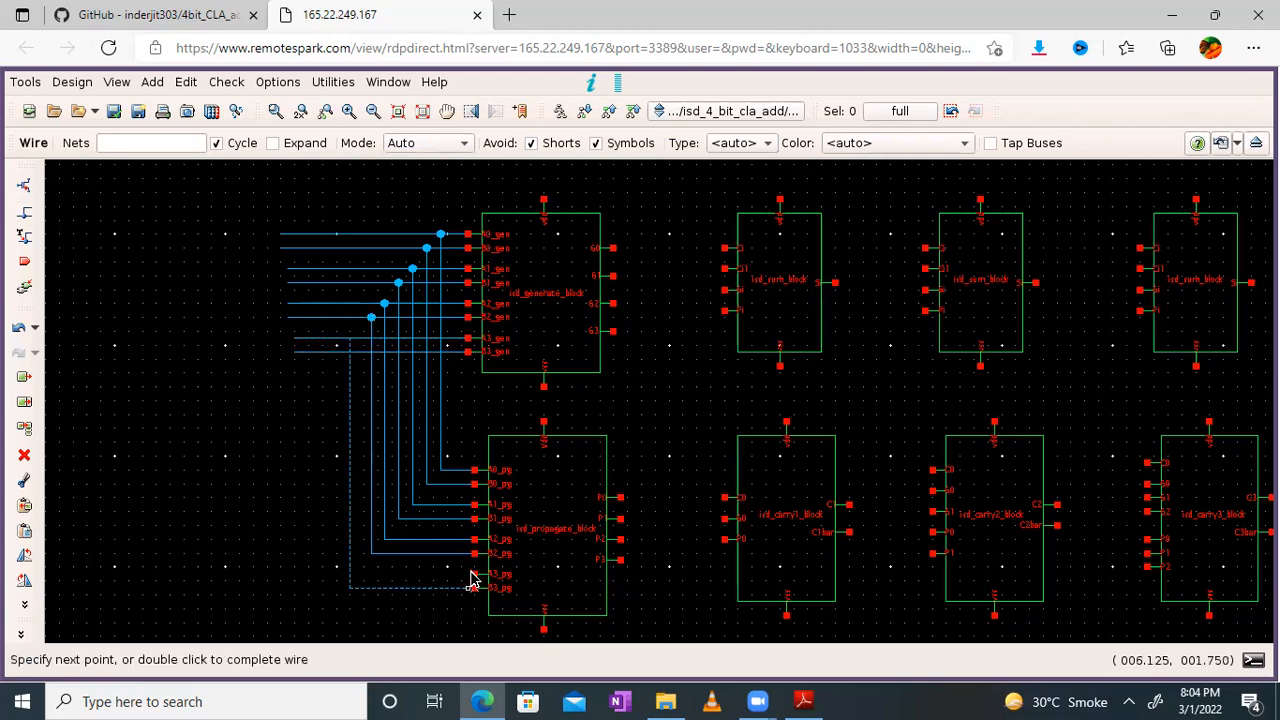
click(474, 578)
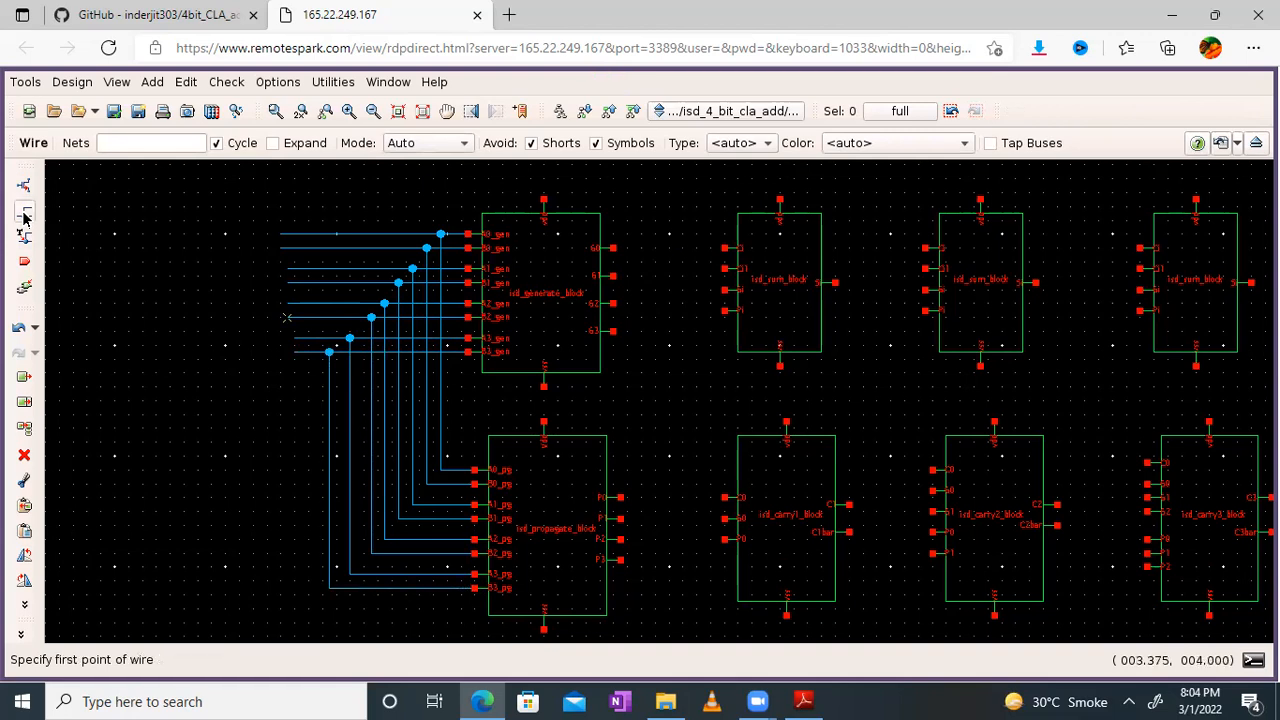
key(Escape)
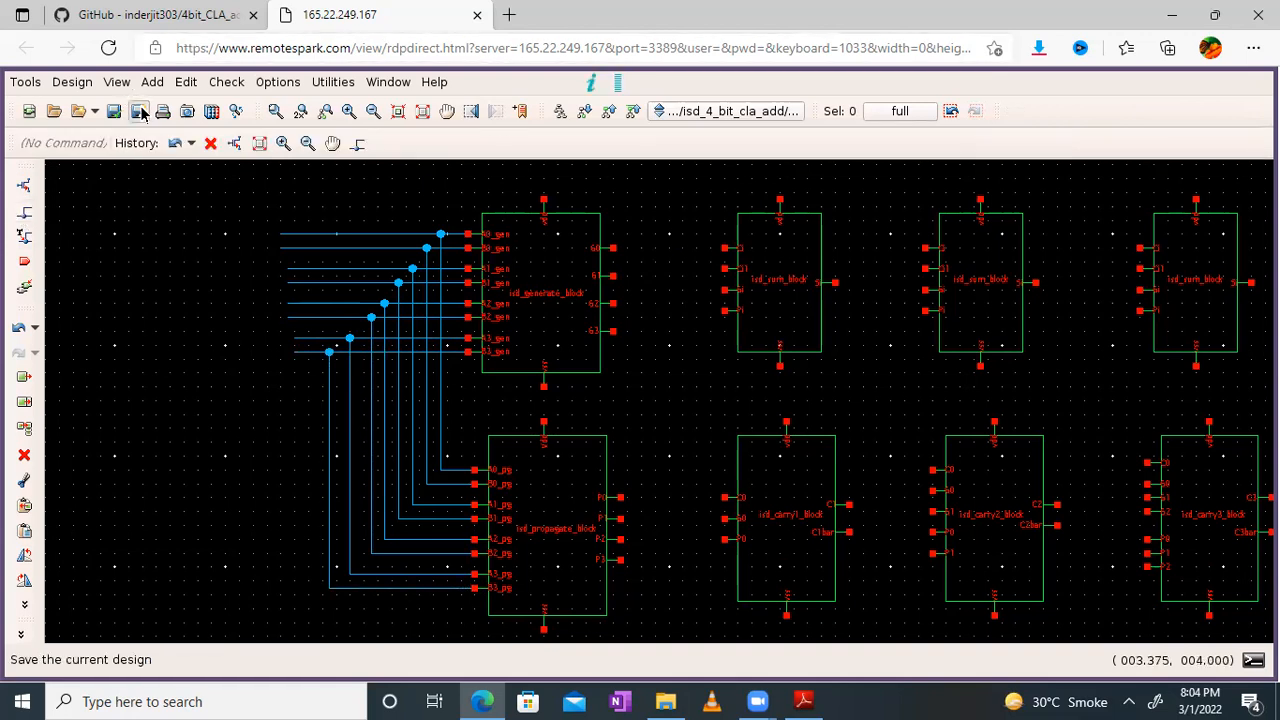
click(140, 111)
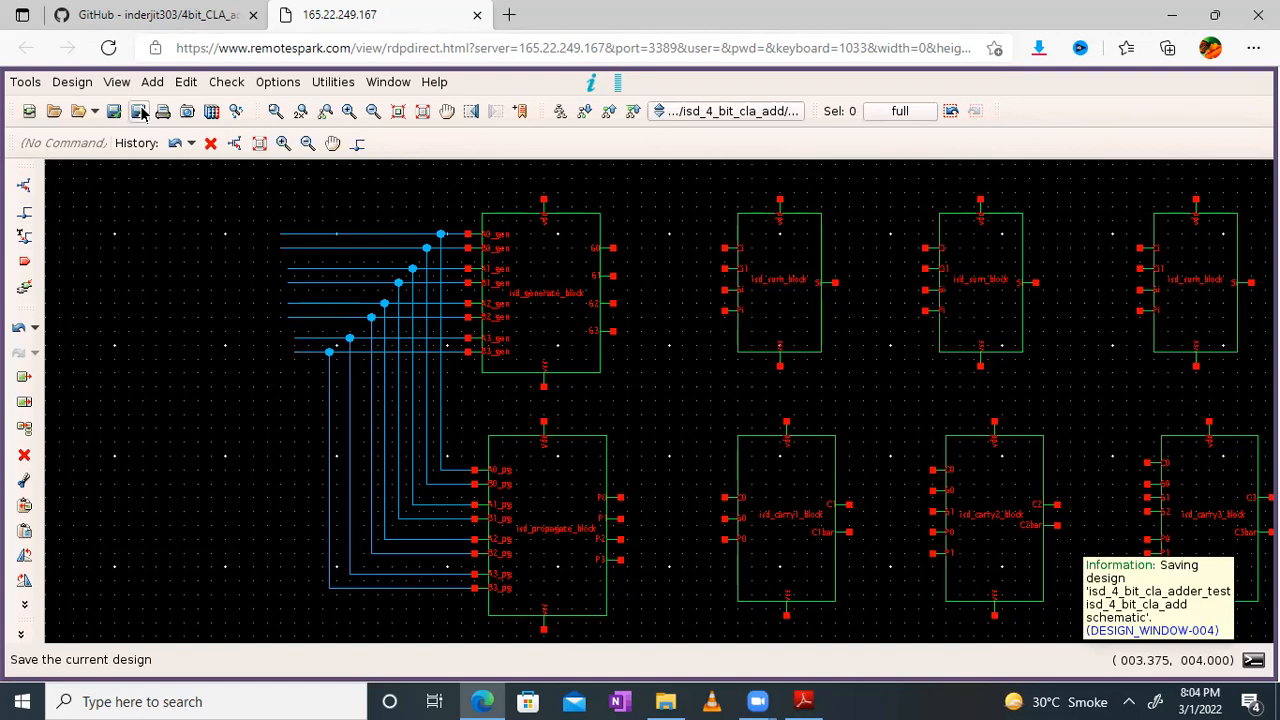
Place an input pin named A0 in line with the open end of the A0_gen wire
click(346, 113)
click(446, 111)
drag(767, 288, 920, 519)
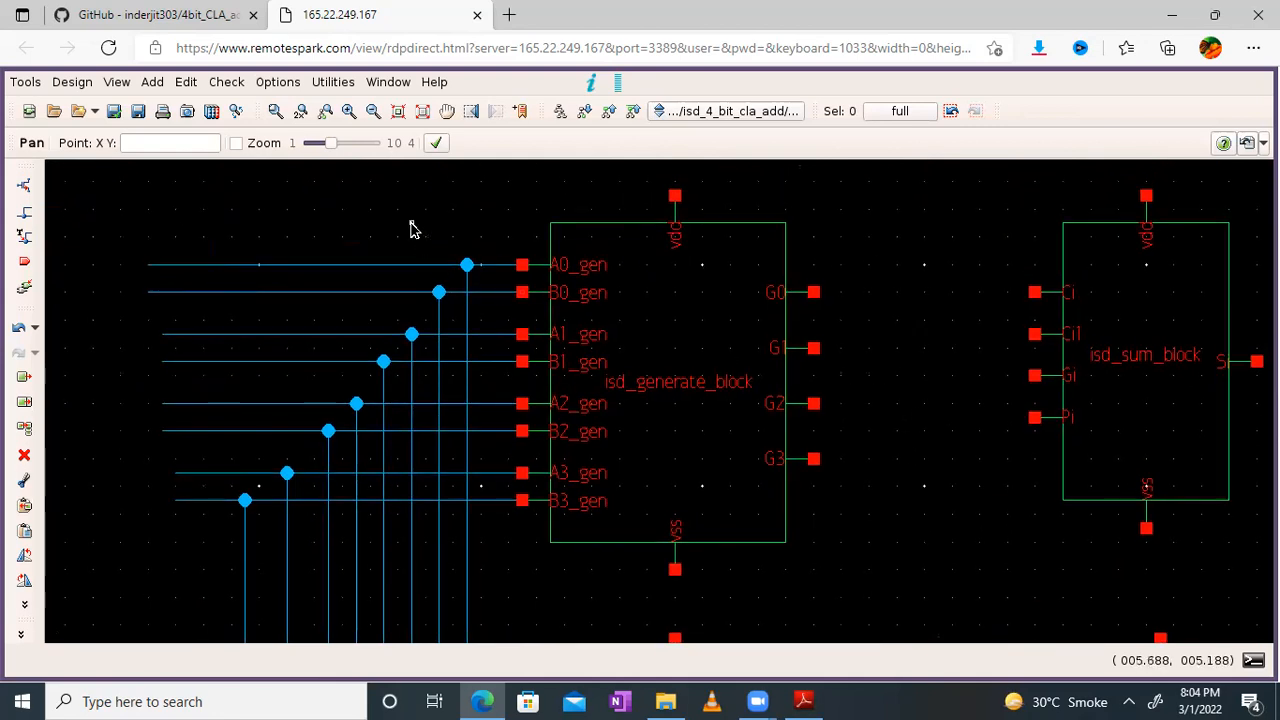
key(Escape)
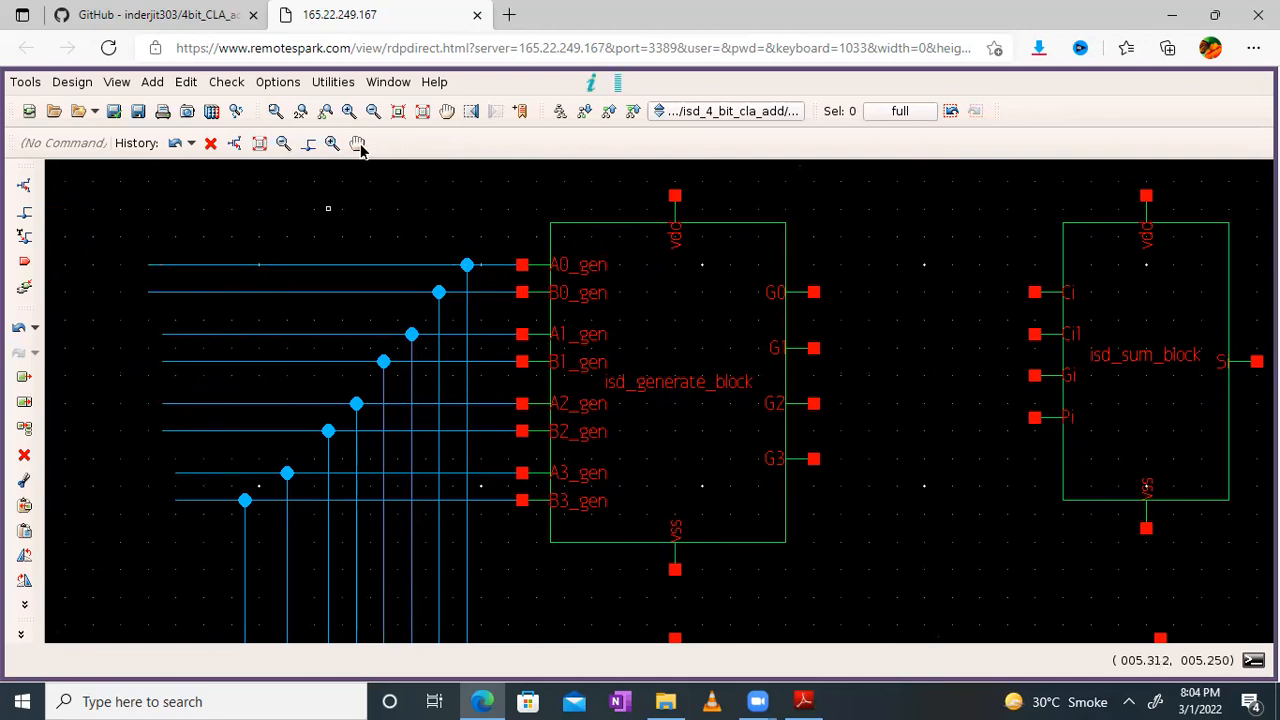
key(Tab)
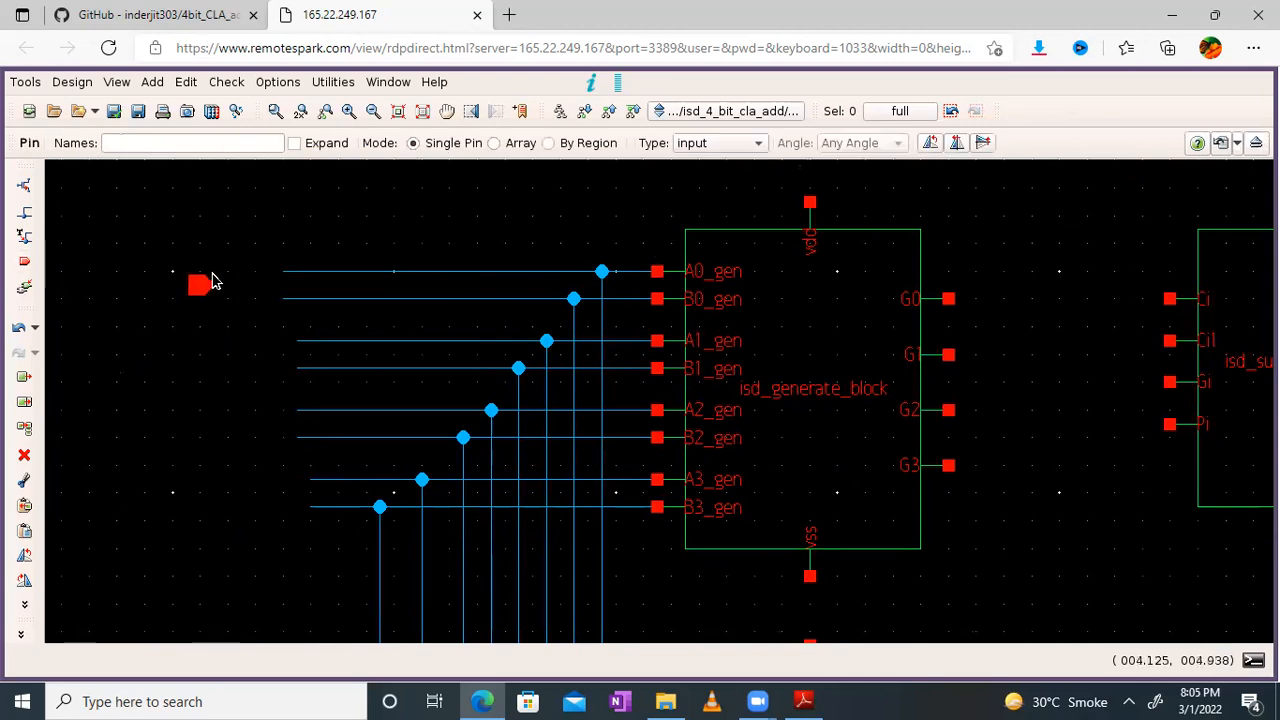
click(208, 141)
text(A0)
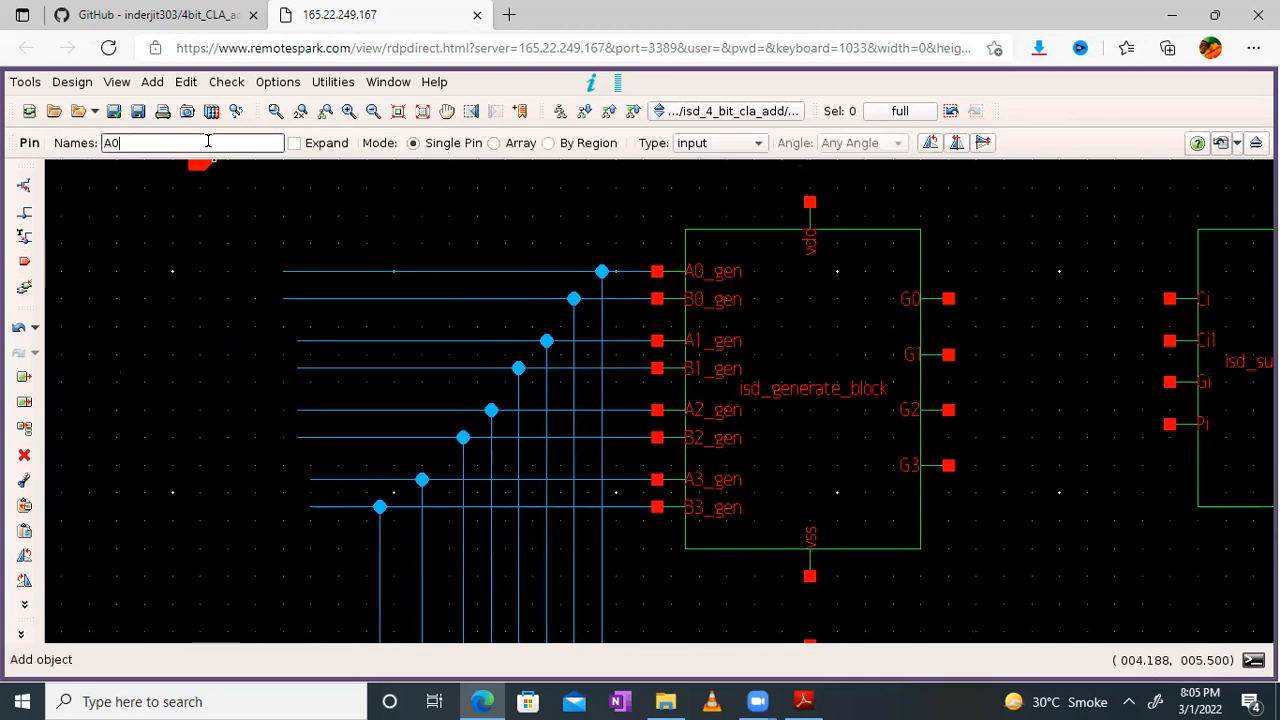
click(214, 272)
key(Escape)
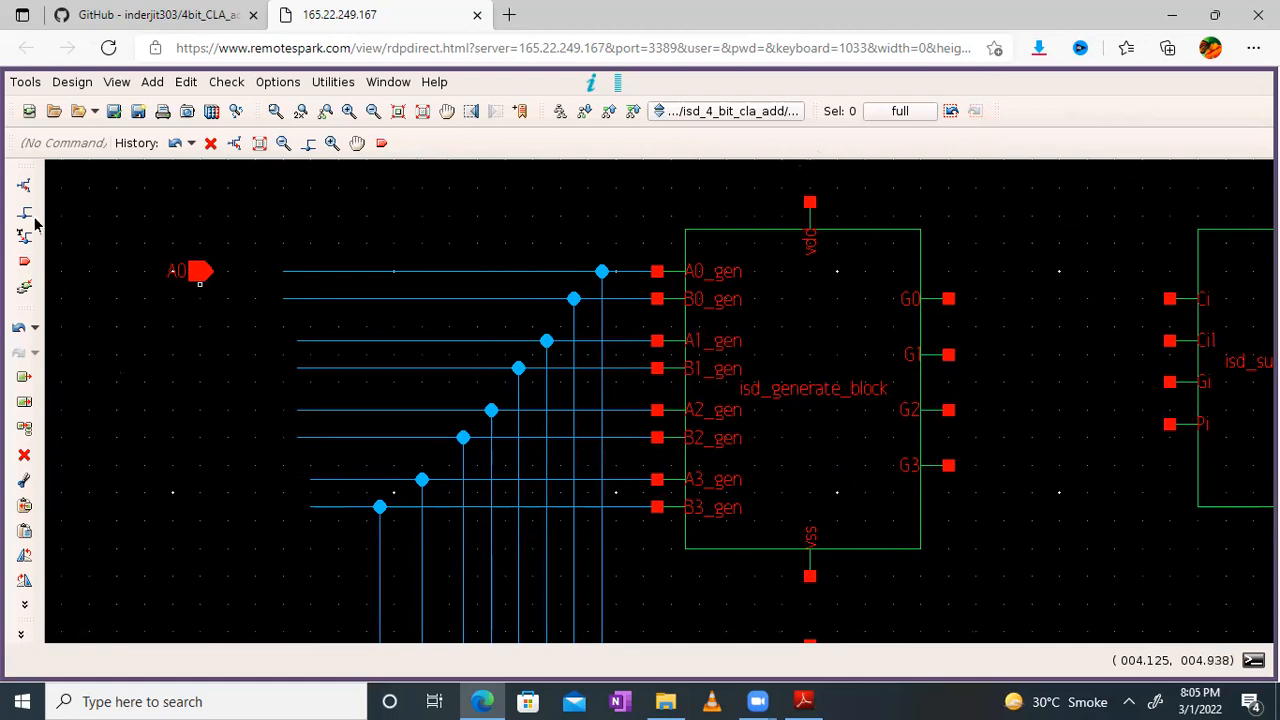
Place an input pin named B0 in line with the open end of the B0_gen wire
click(30, 263)
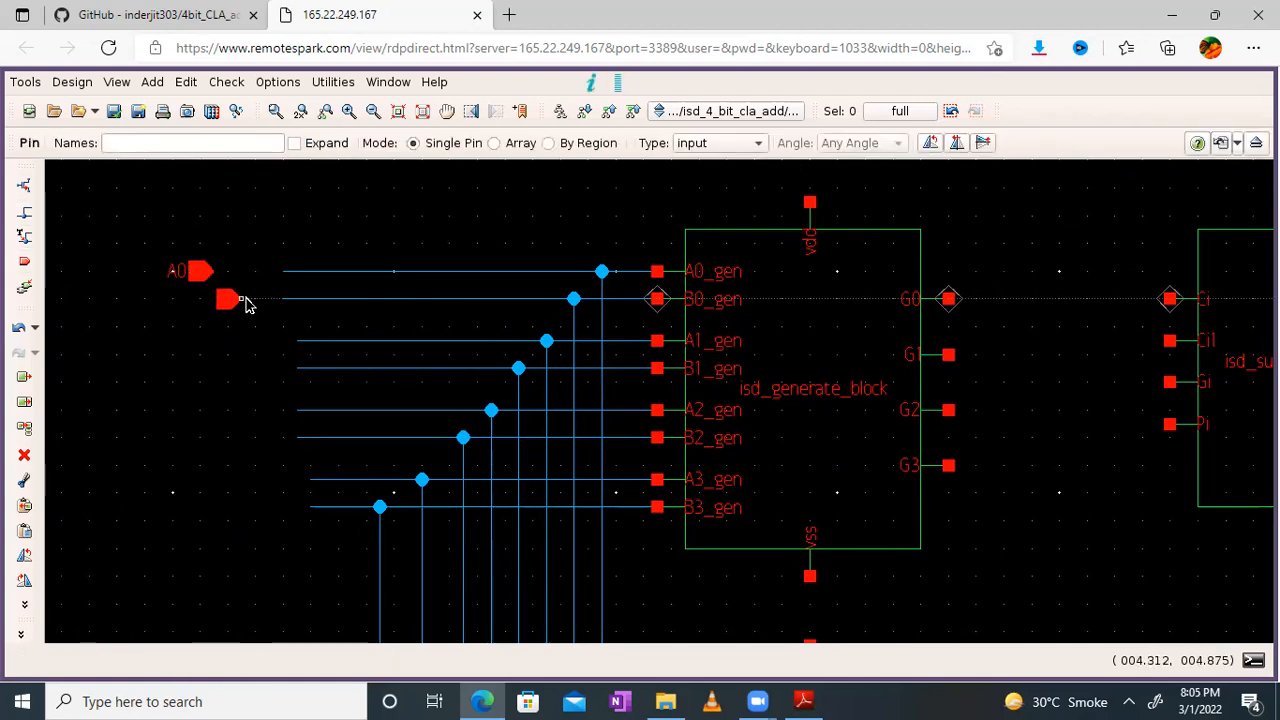
click(255, 298)
click(249, 144)
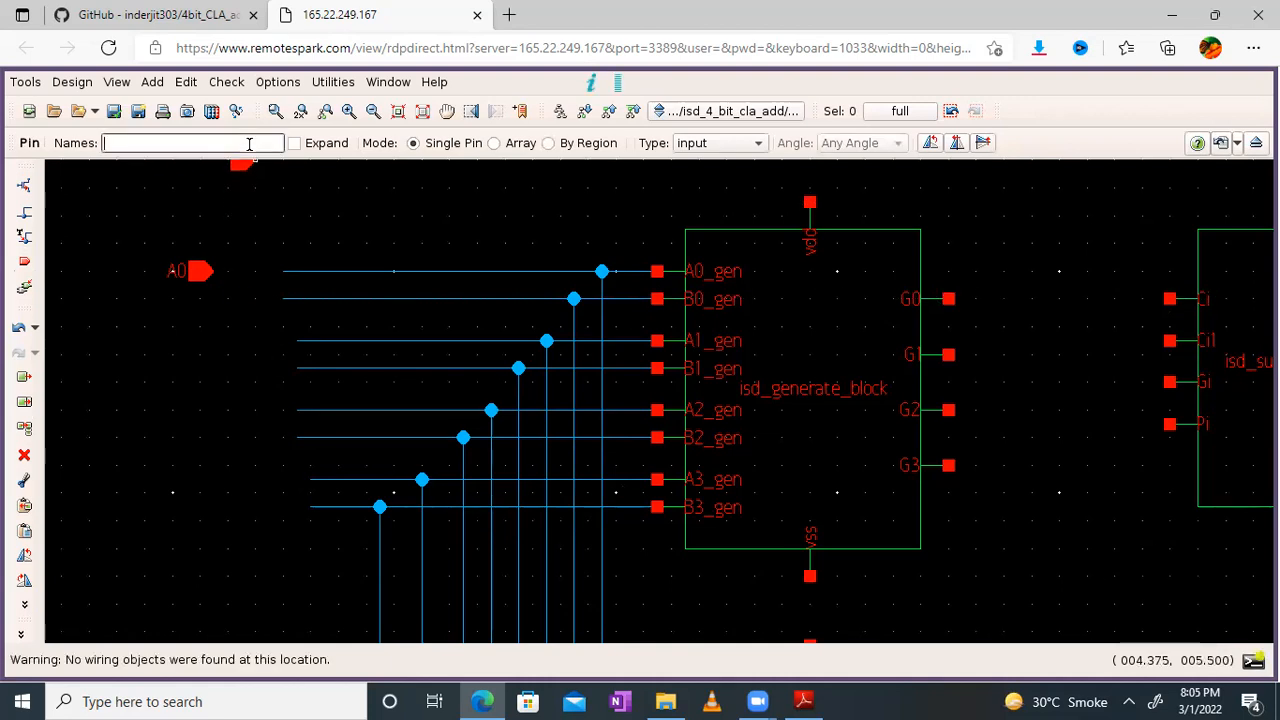
text(B0)
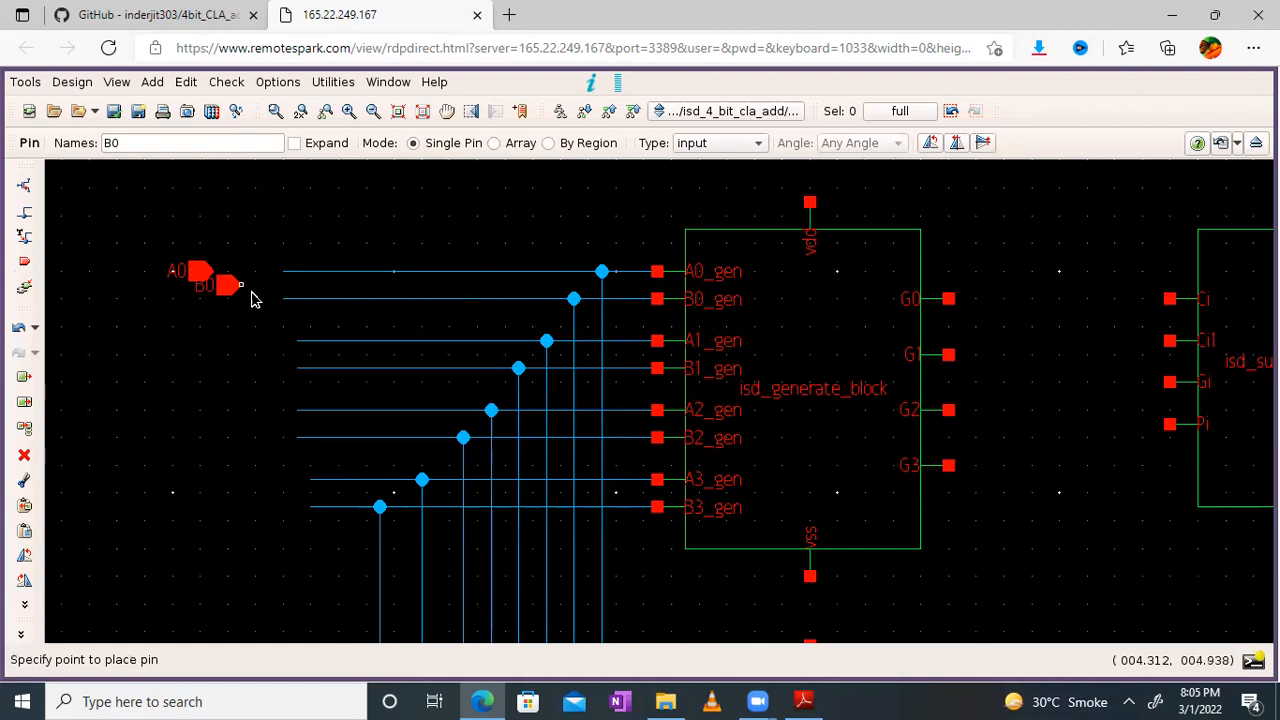
click(185, 338)
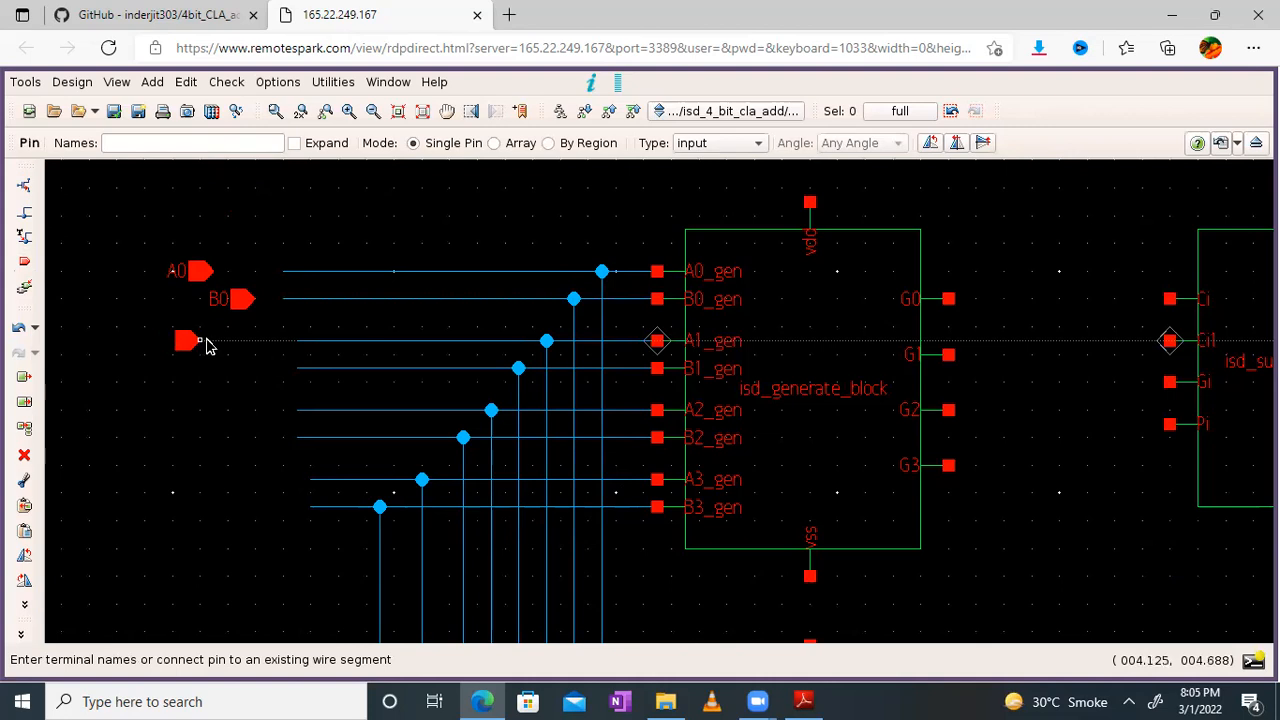
Place input pins named A1 and B1 in line with the A1_gen and B1_gen wires, aligned under the A0 and B0 pins
click(189, 143)
text(A1)
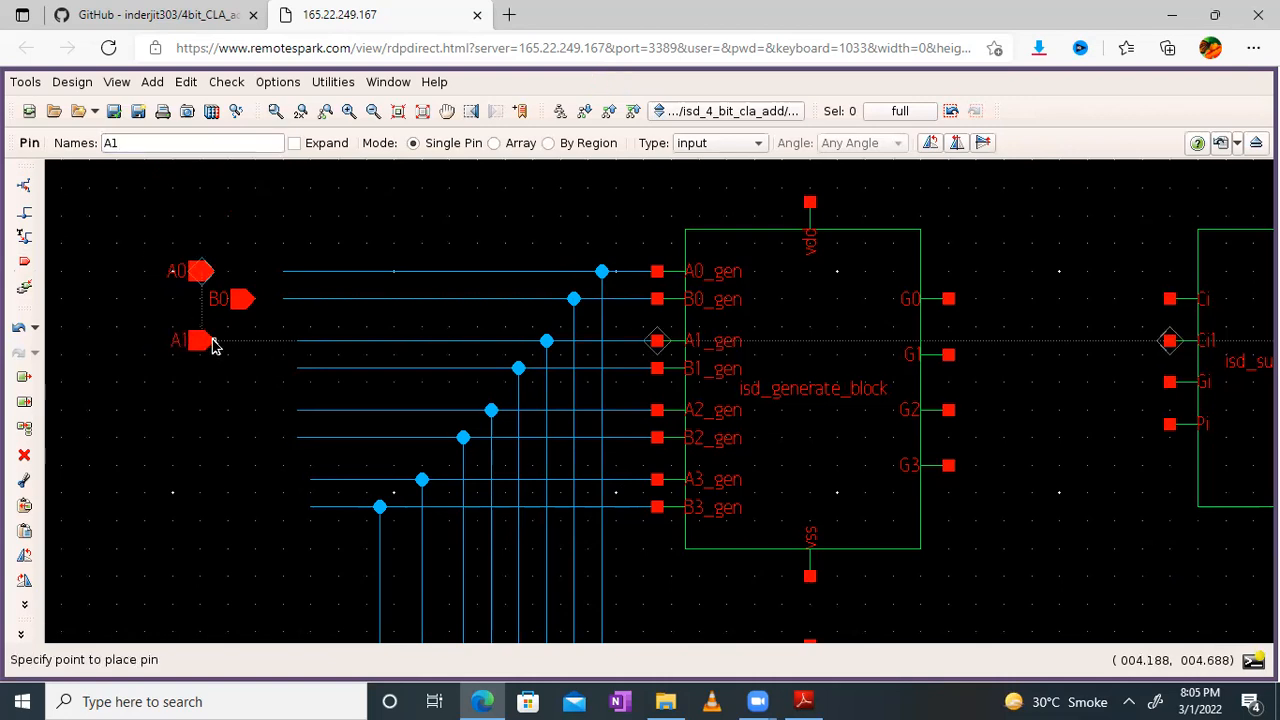
click(212, 345)
click(183, 143)
text(B1)
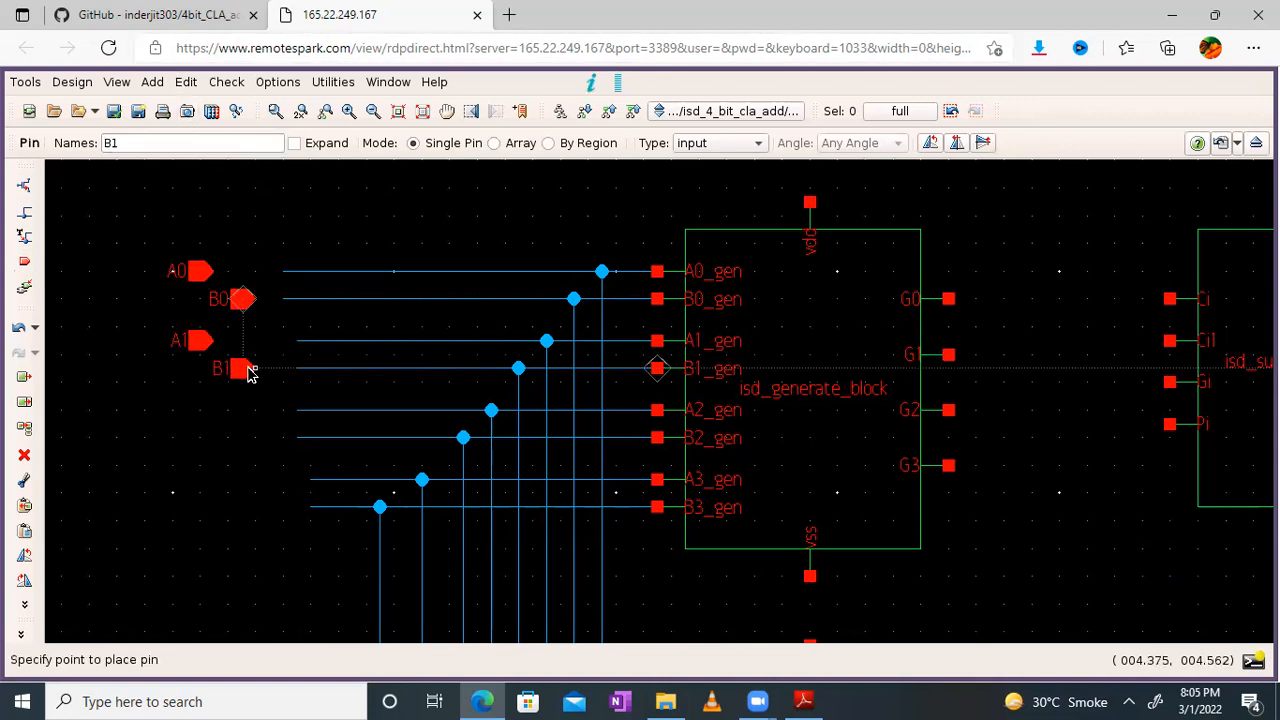
click(250, 370)
key(Escape)
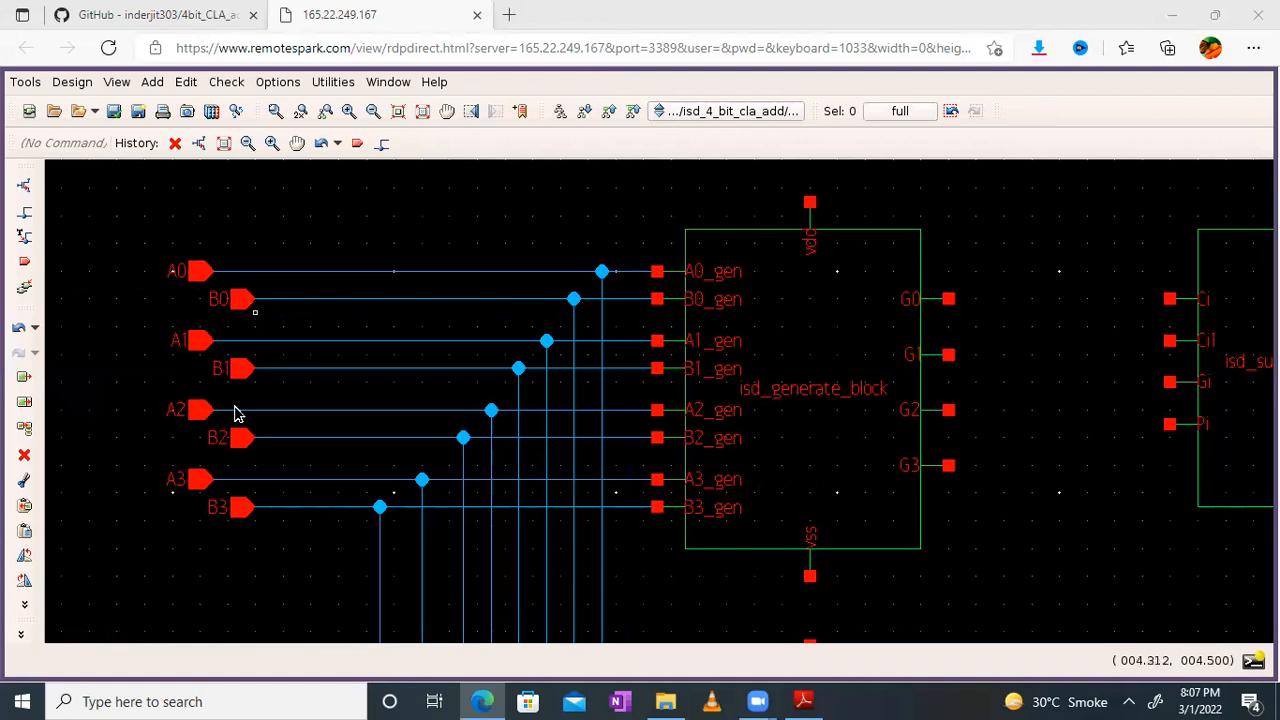
Draw a vdd wire from the vdd pin of the isd_generate_block across to the vdd pin of the third isd_sum_block
click(447, 112)
drag(536, 189, 432, 197)
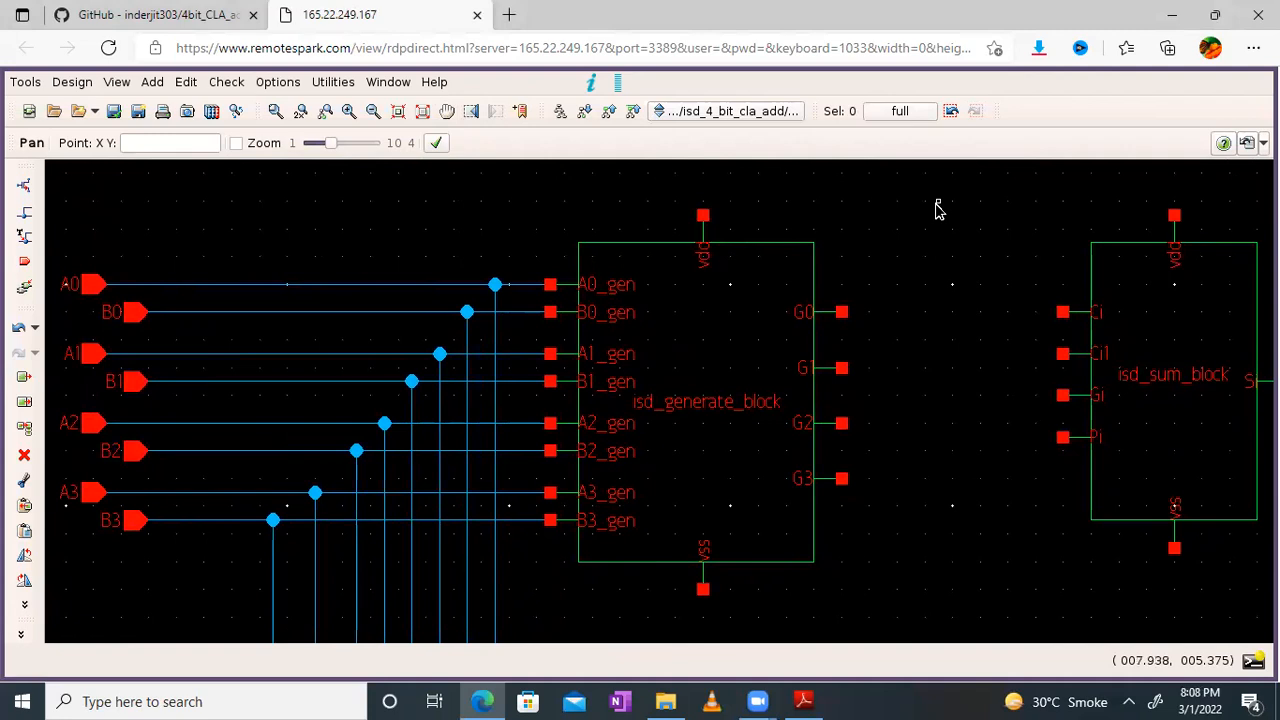
drag(938, 208, 632, 201)
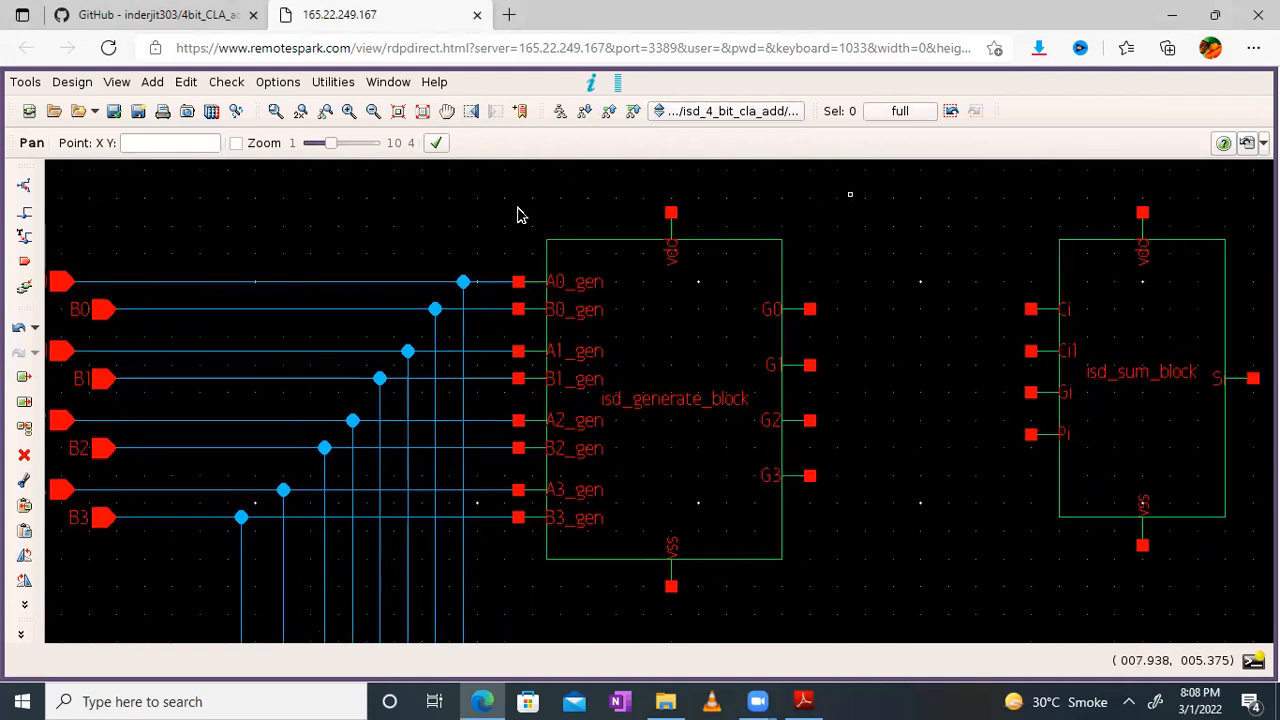
click(372, 111)
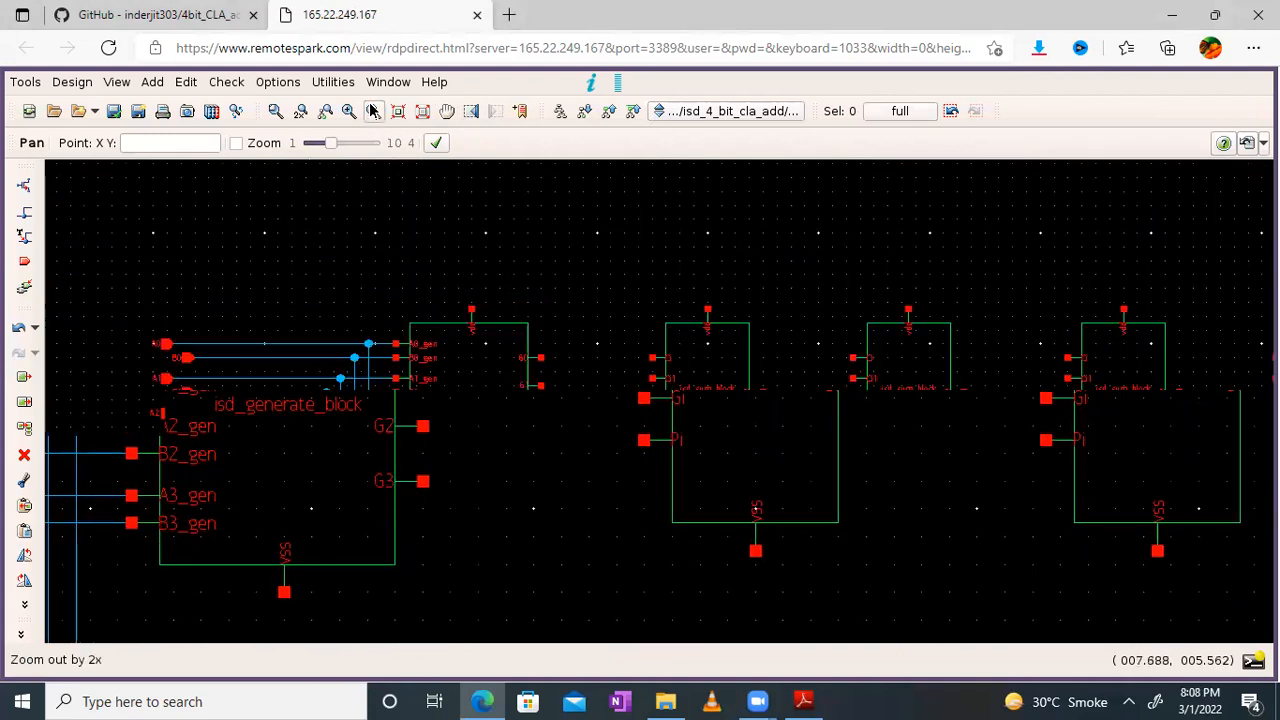
click(25, 212)
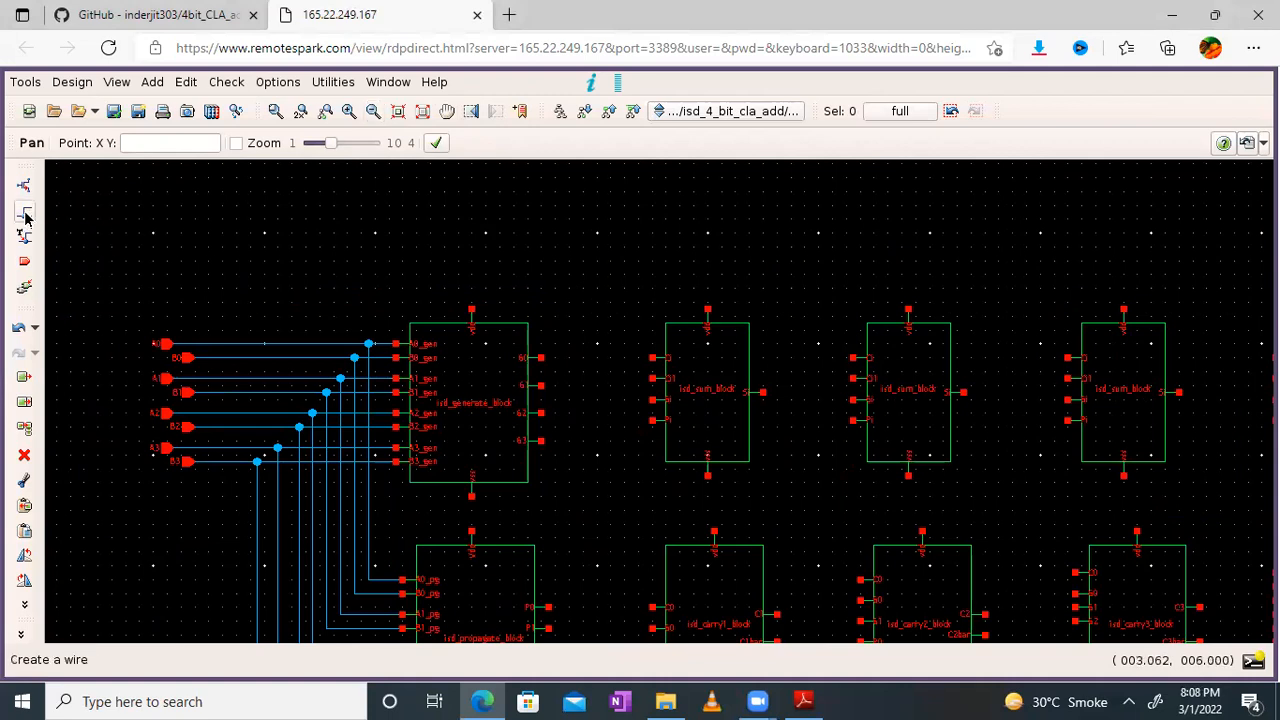
click(472, 297)
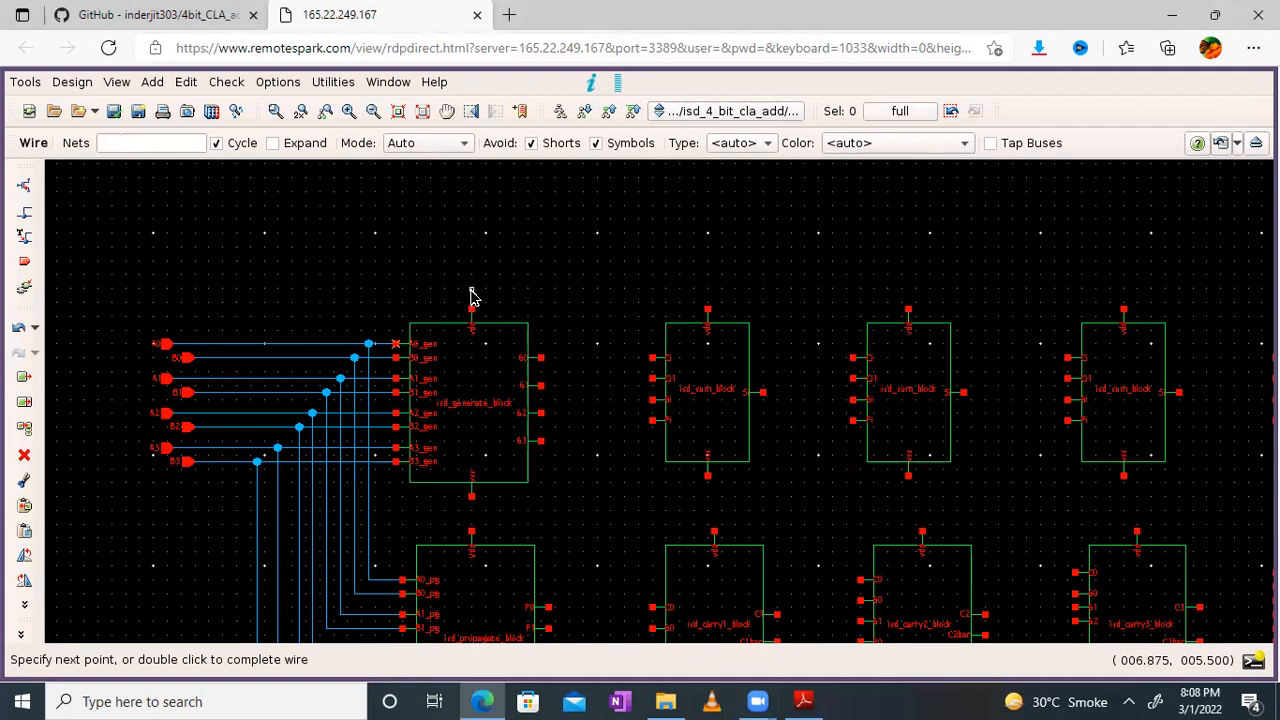
double_click(1121, 306)
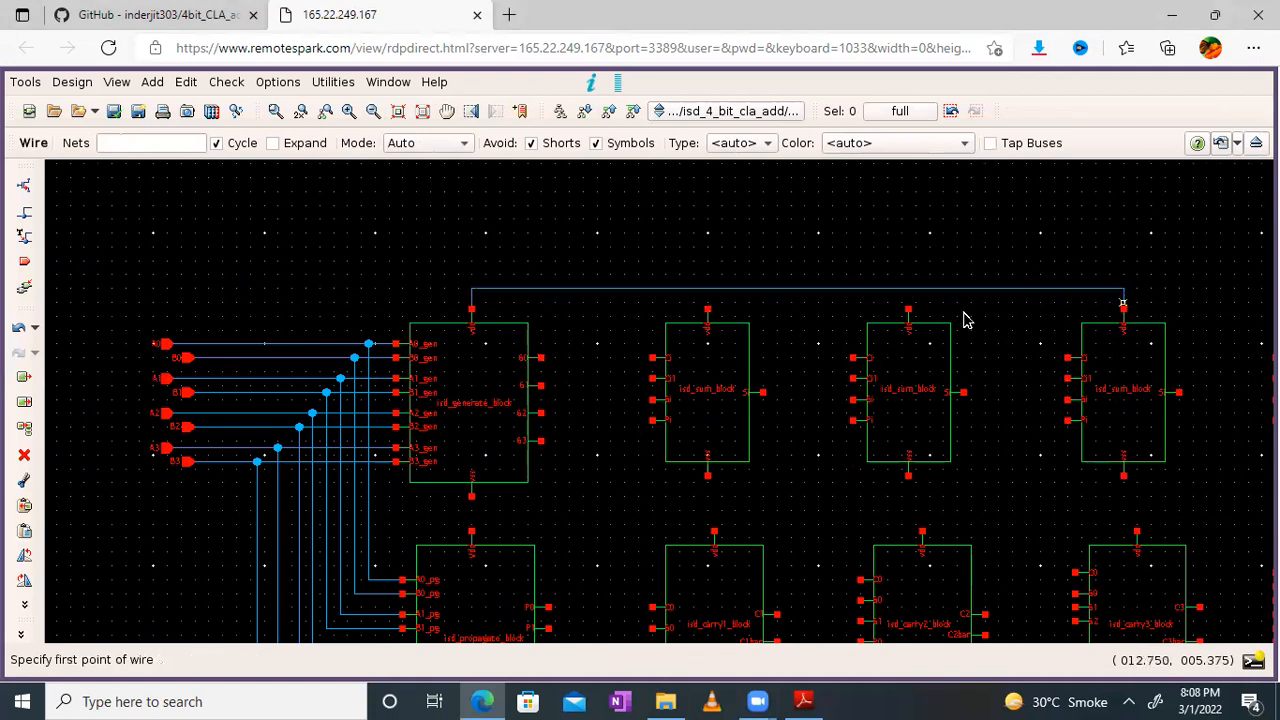
Connect the vdd pins of the second and first isd_sum_block instances to the vdd wire running above them
click(909, 313)
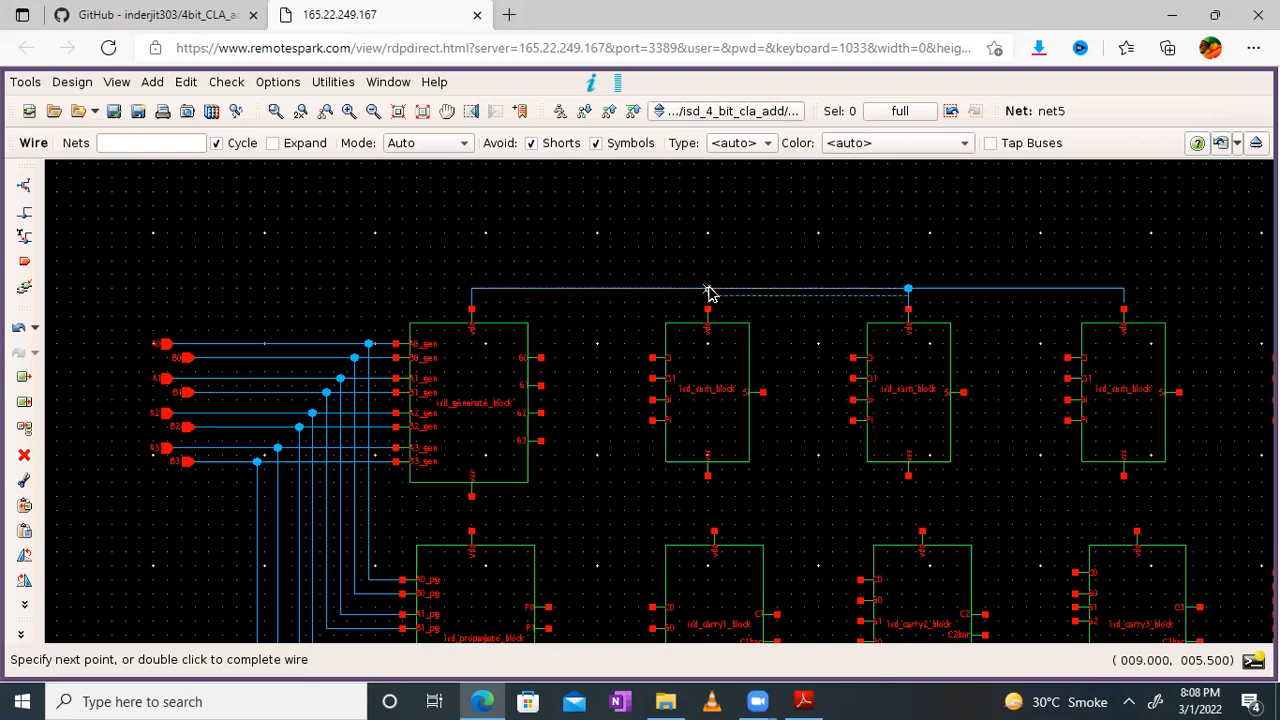
key(Escape)
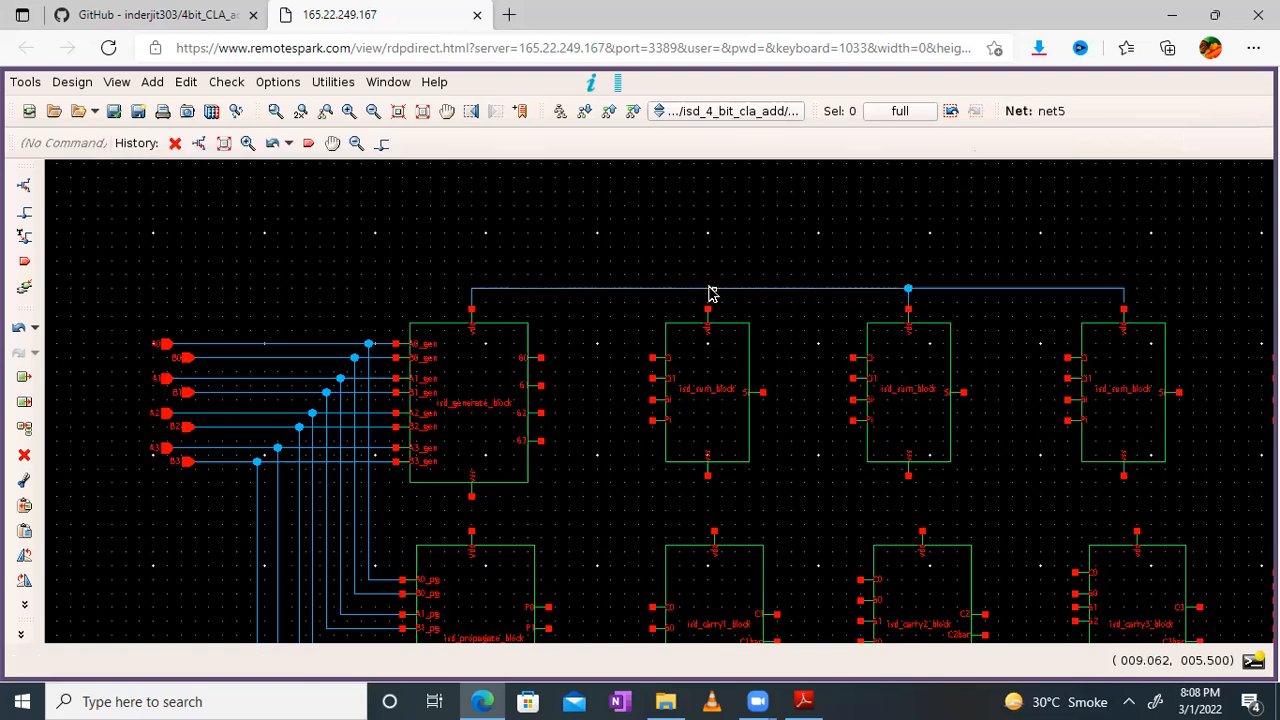
mouse_move(708, 300)
mouse_down()
mouse_move(707, 311)
mouse_move(706, 289)
mouse_up()
click(25, 215)
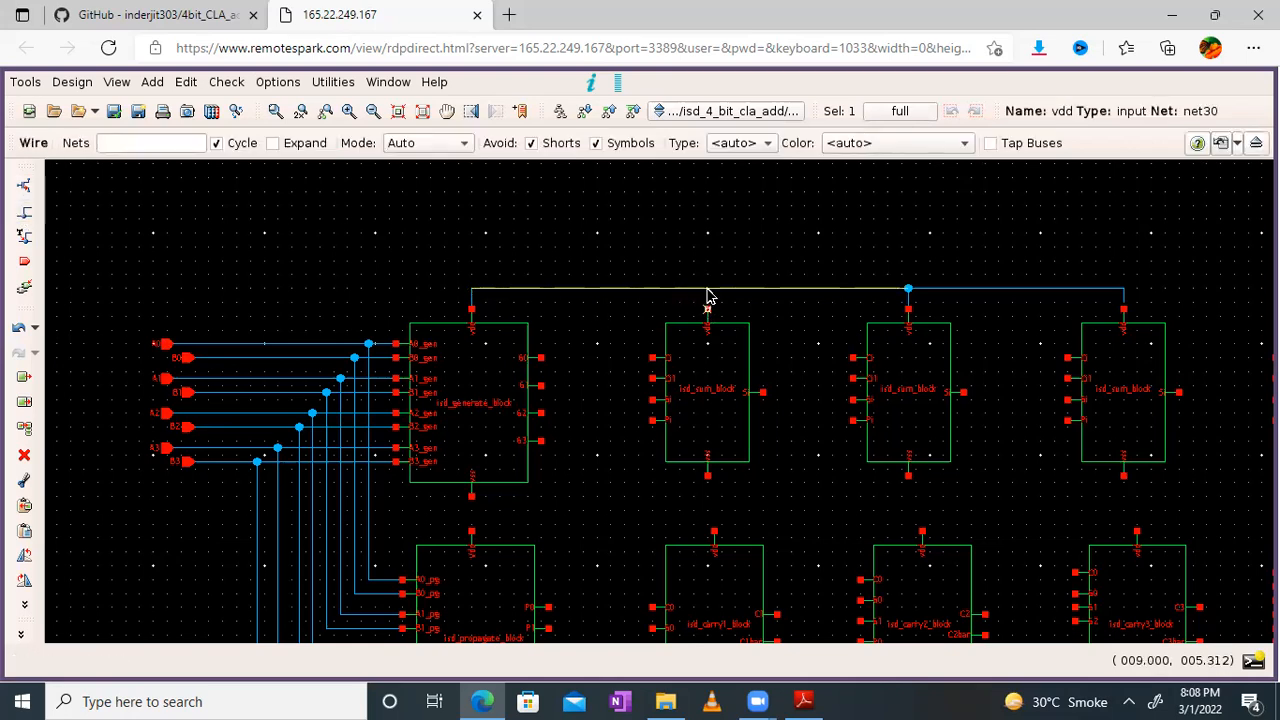
click(707, 289)
key(Escape)
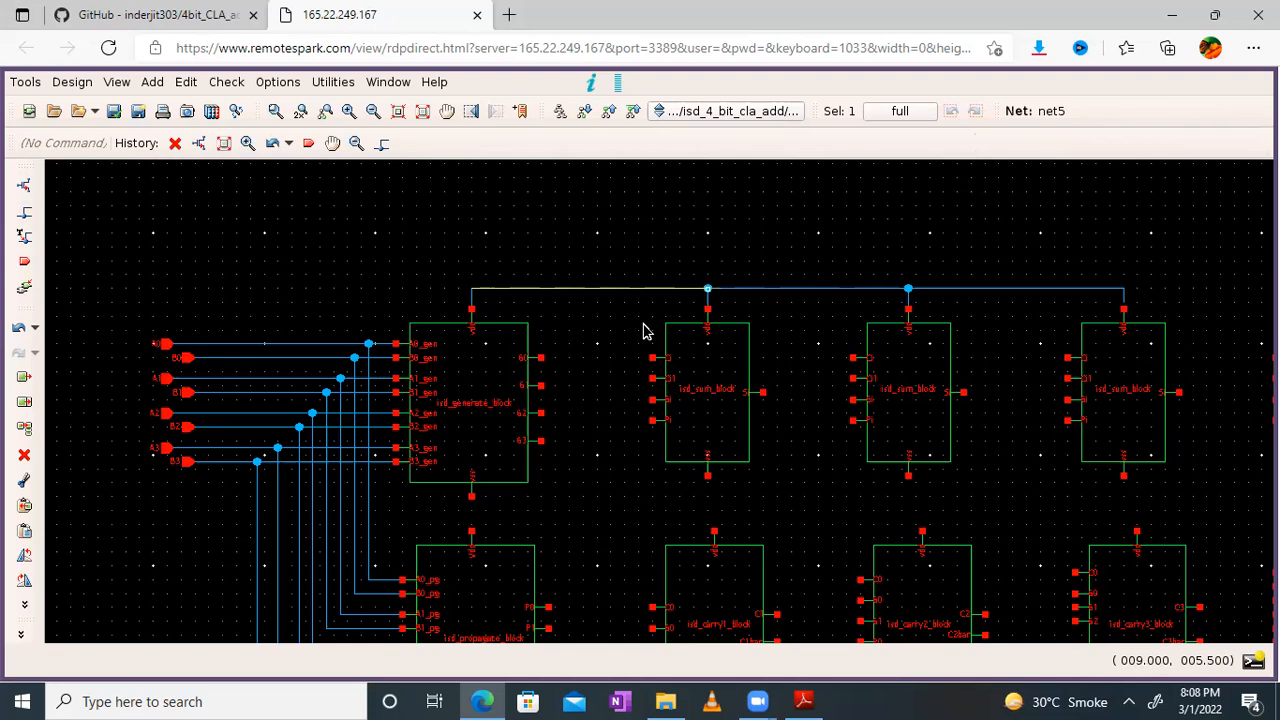
Wire the vss pin of the isd_generate_block to the vss pins of the first and second isd_sum_block instances
click(447, 115)
drag(583, 413, 543, 320)
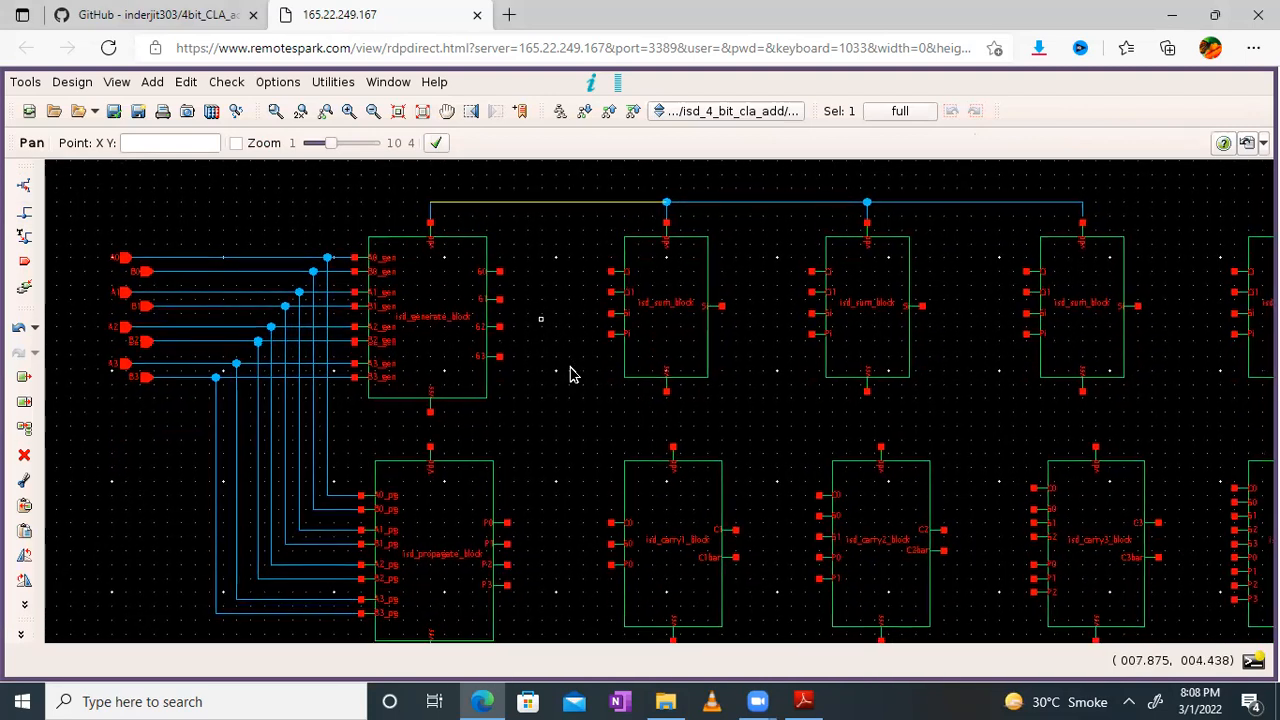
click(570, 373)
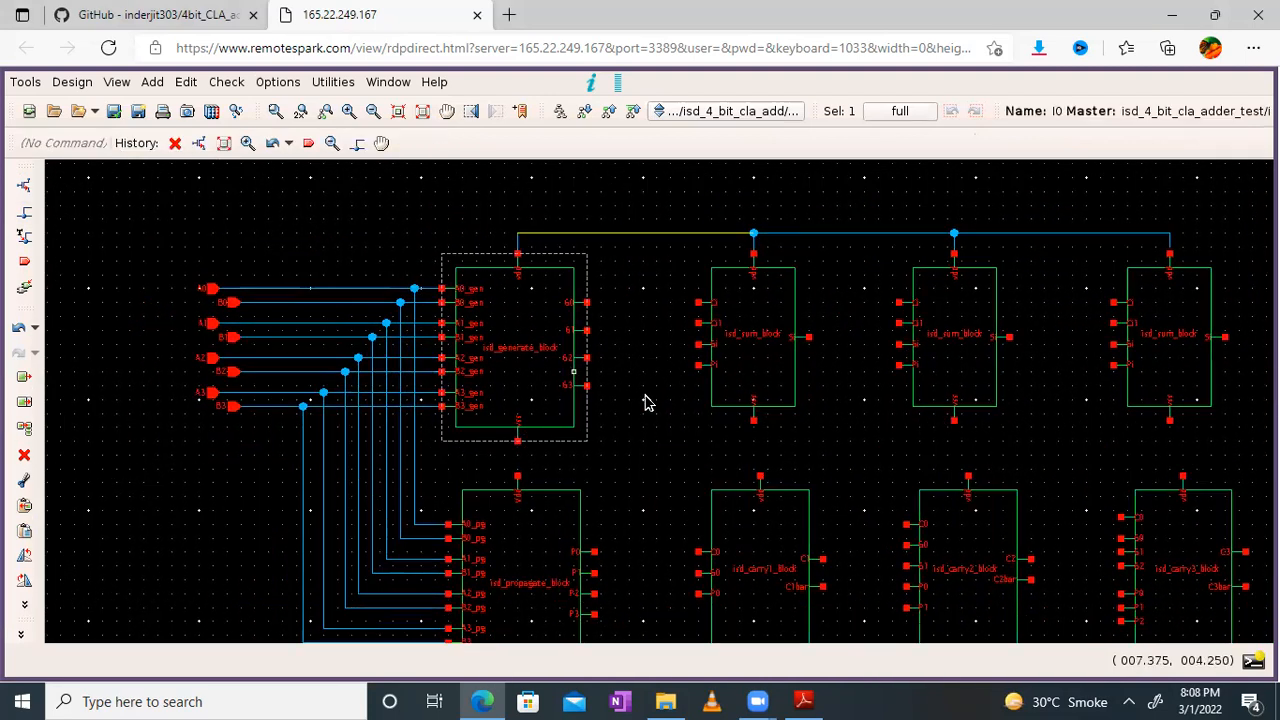
click(549, 505)
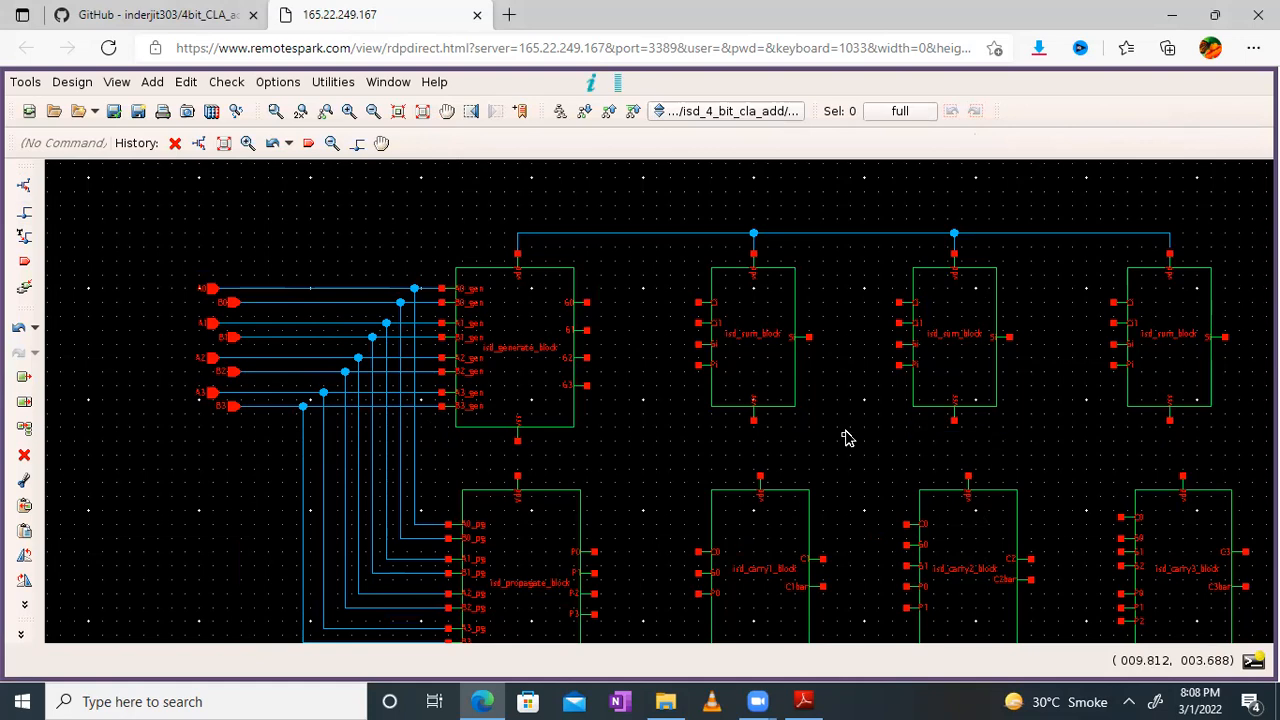
click(24, 210)
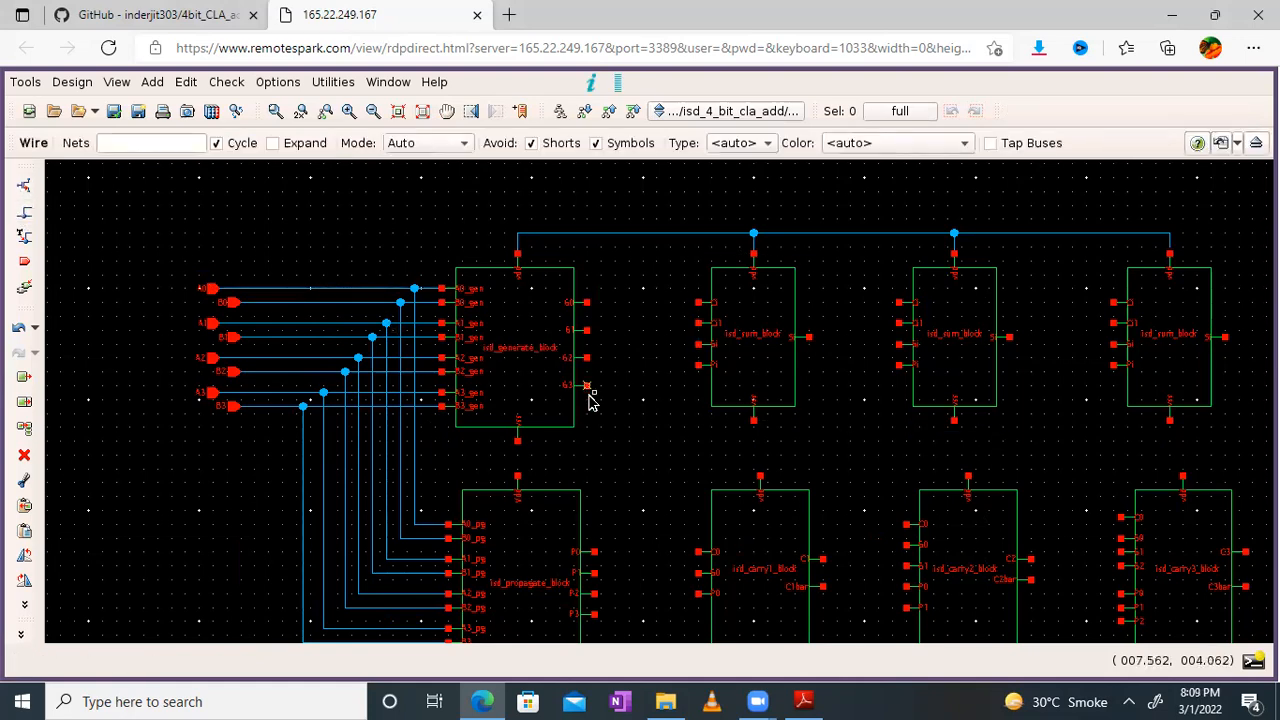
click(538, 456)
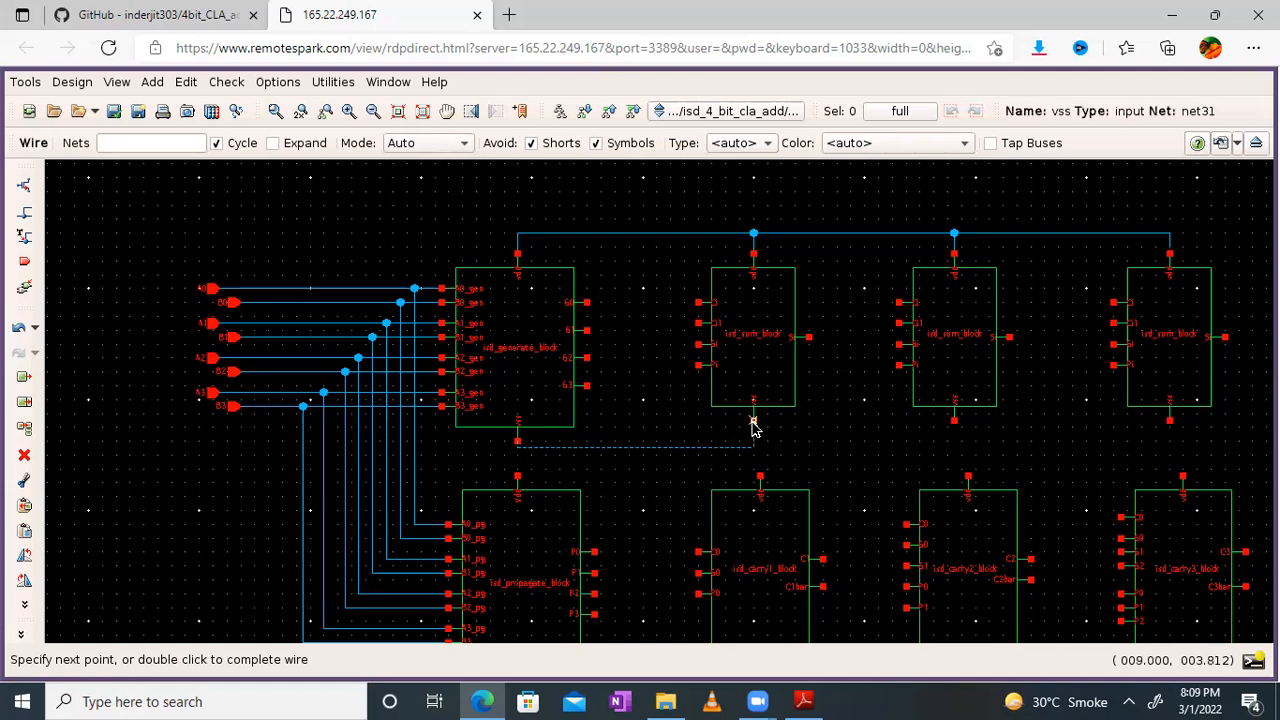
click(753, 447)
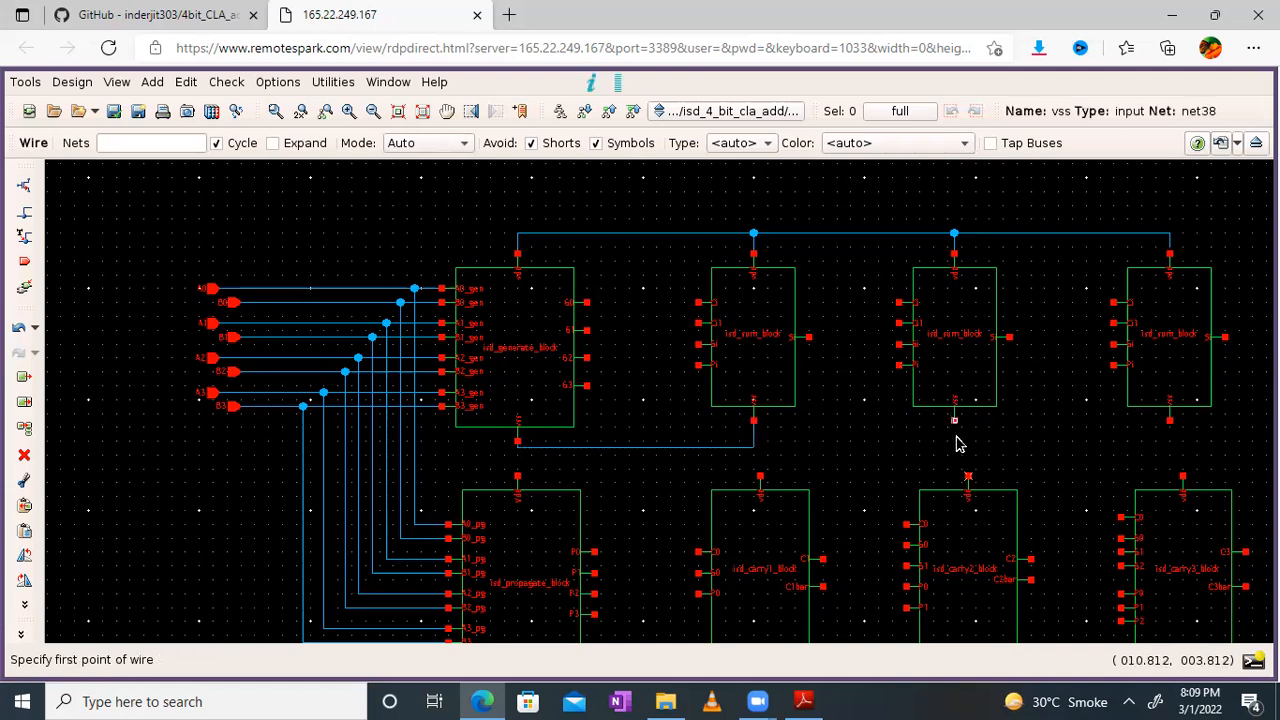
click(760, 452)
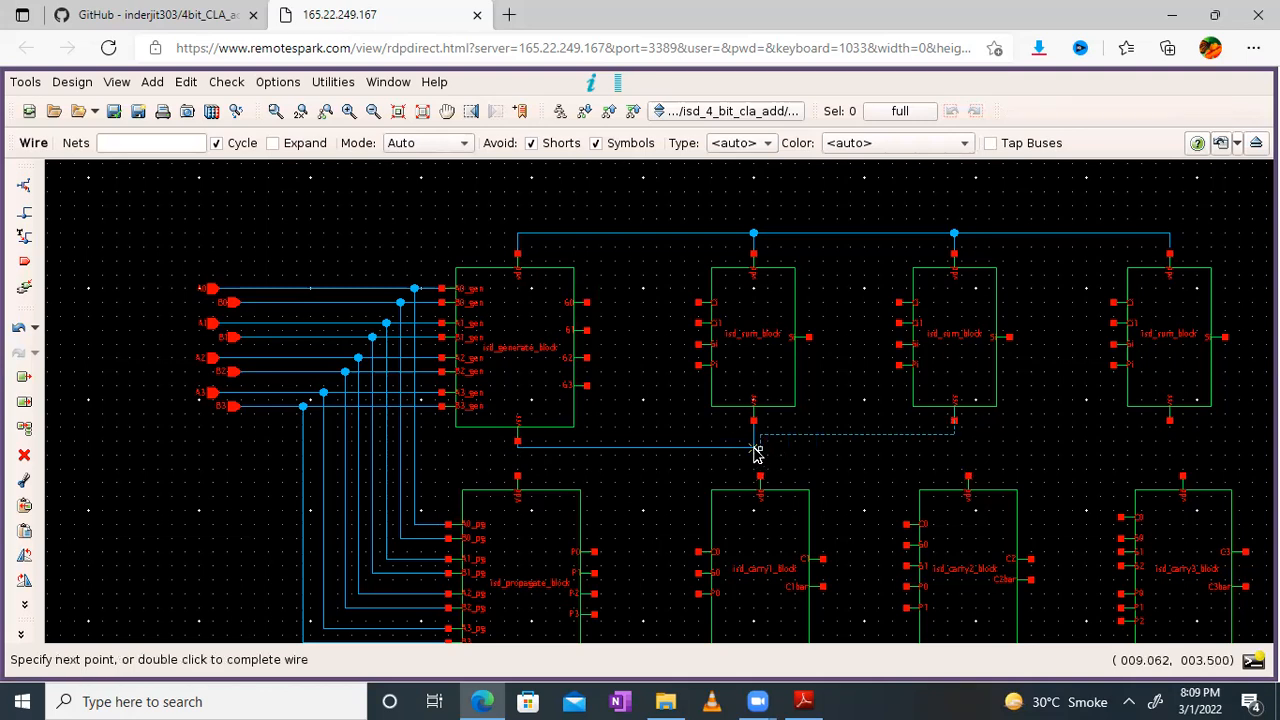
click(754, 449)
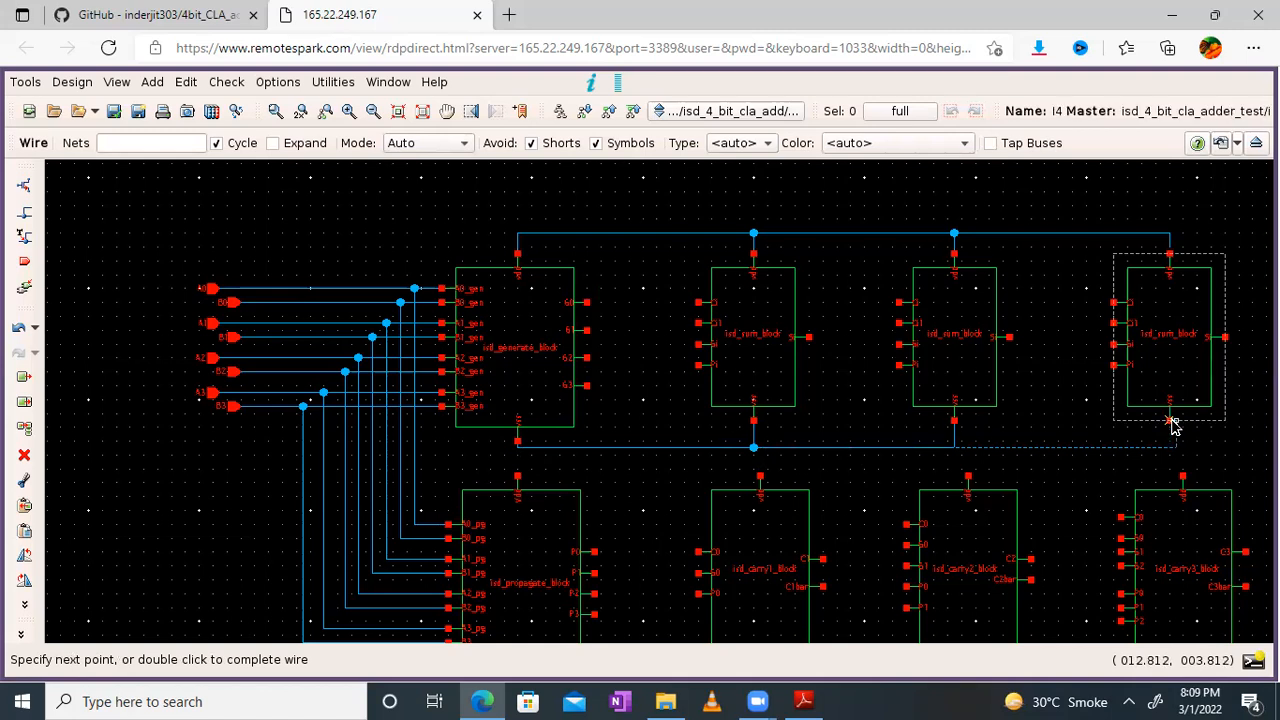
Try to extend the vss wire to the vss pin of the third isd_sum_block, and delete the misplaced segment
double_click(1173, 425)
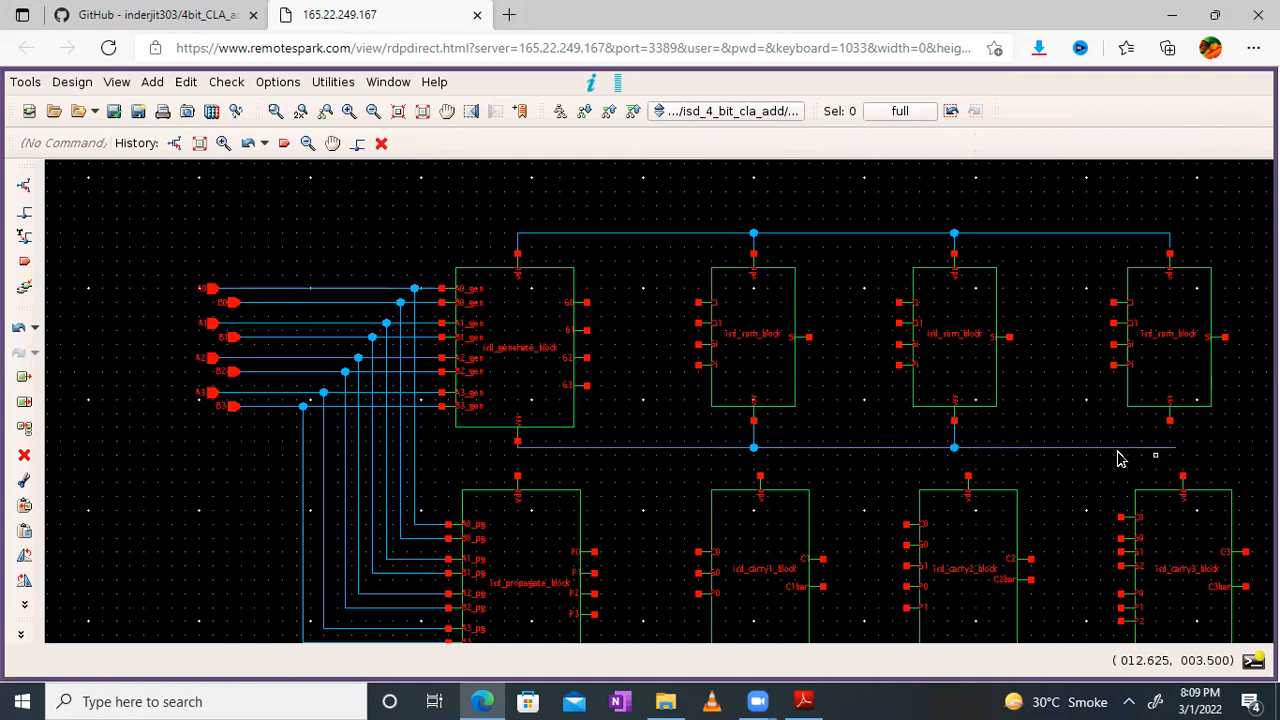
key(Delete)
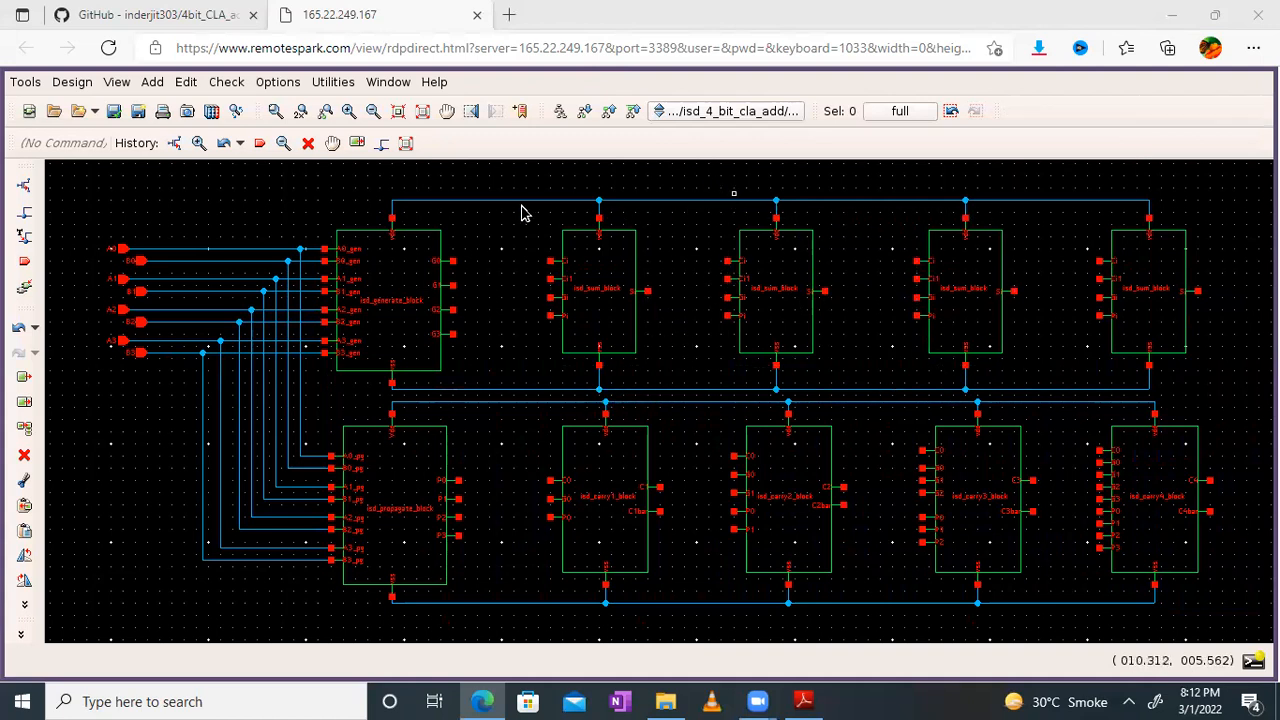
Name the supply wire above the generate and sum blocks vdd and the wire beneath them vss
right_click(429, 204)
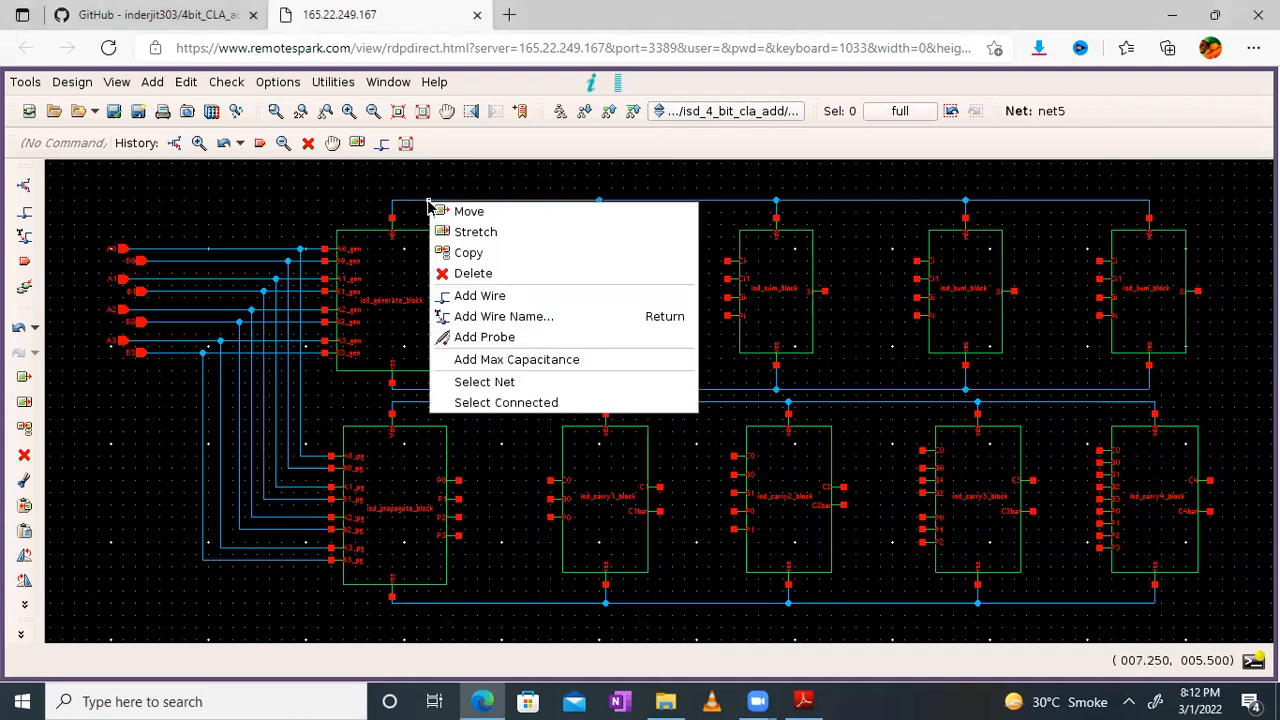
click(502, 317)
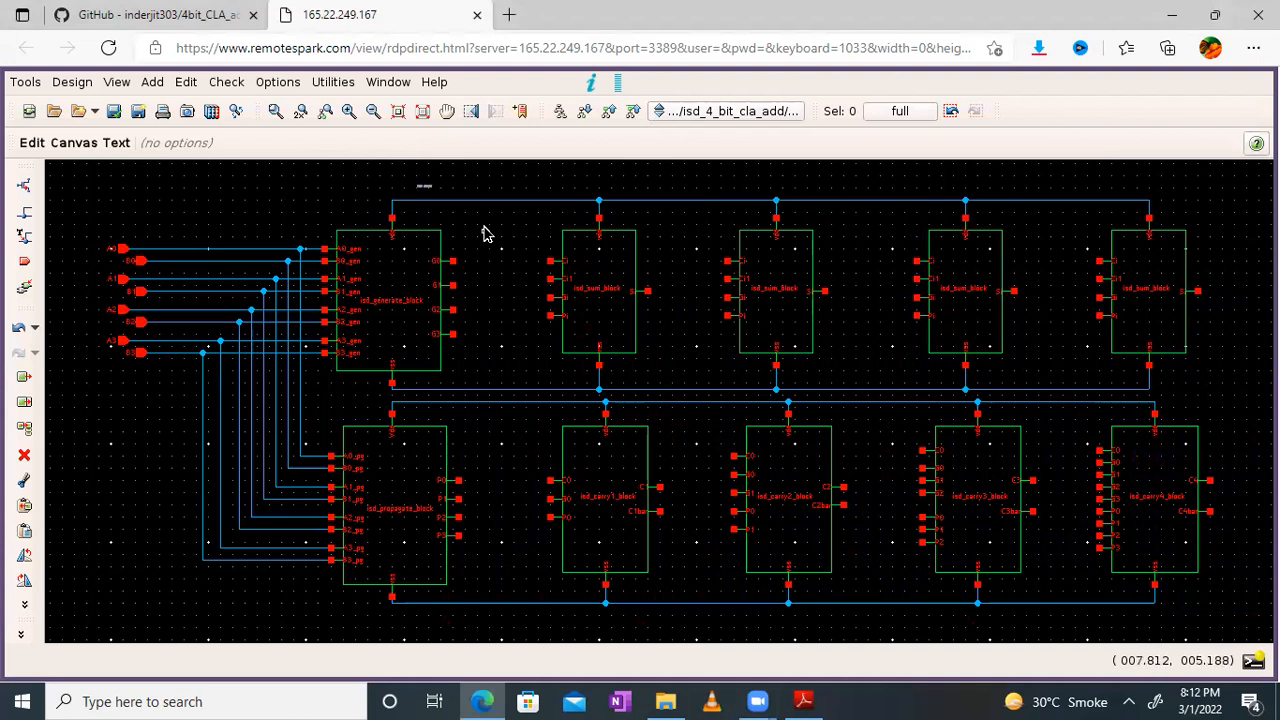
key(Return)
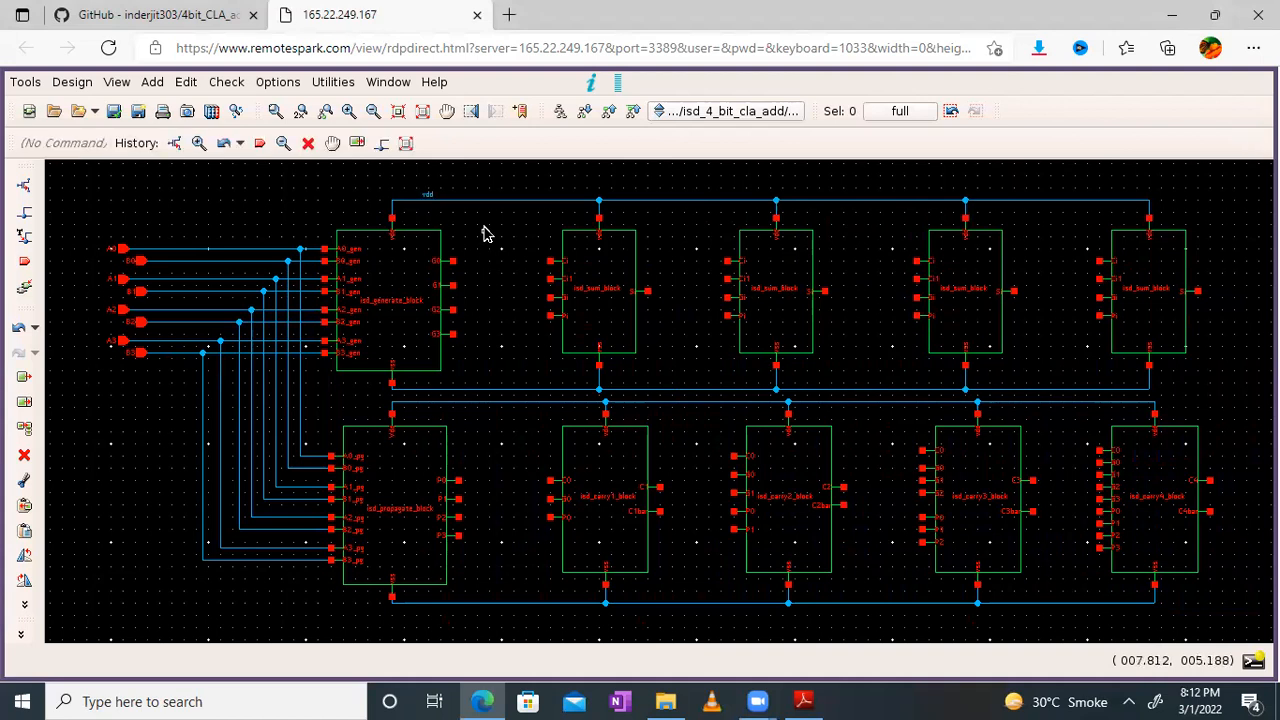
right_click(490, 395)
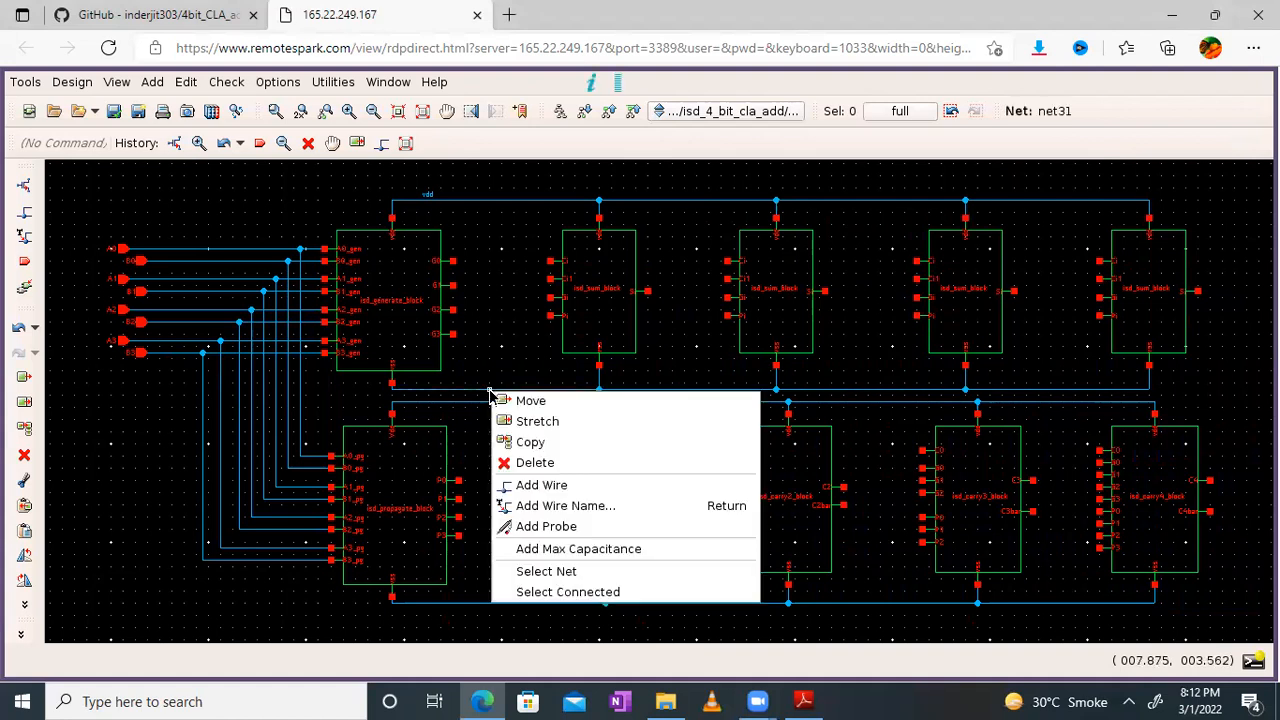
click(535, 506)
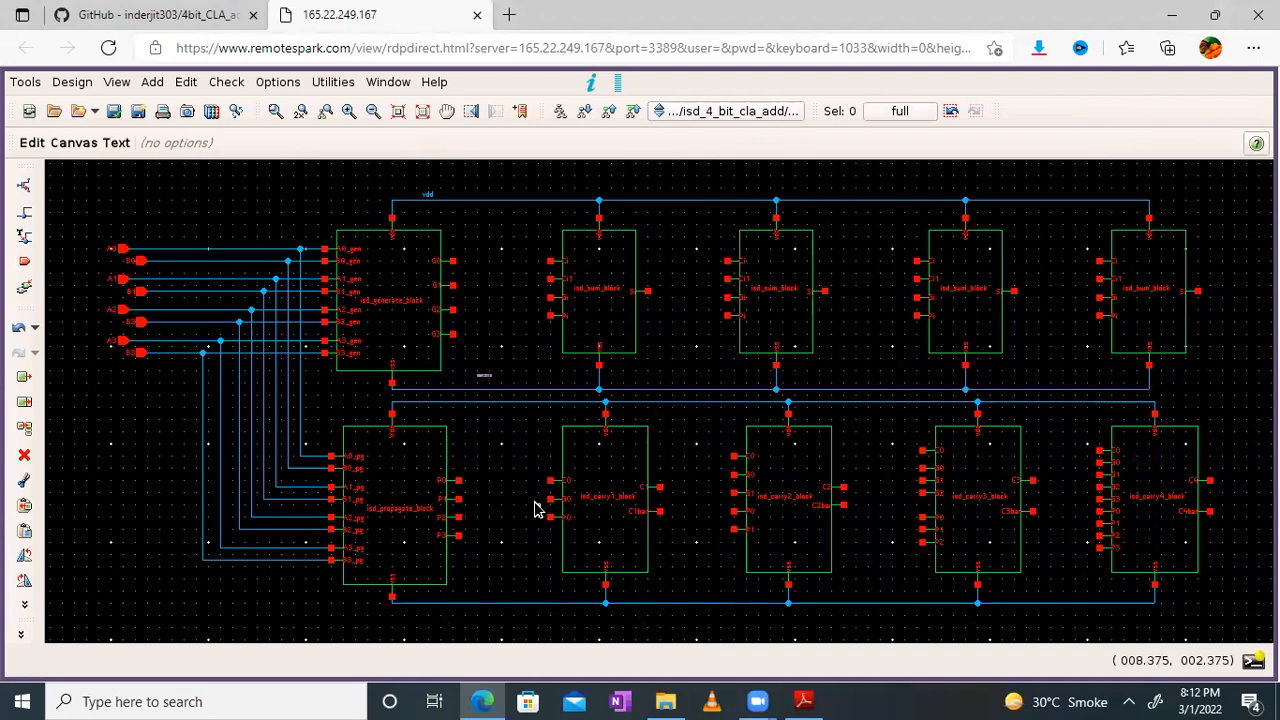
text(vss)
key(Return)
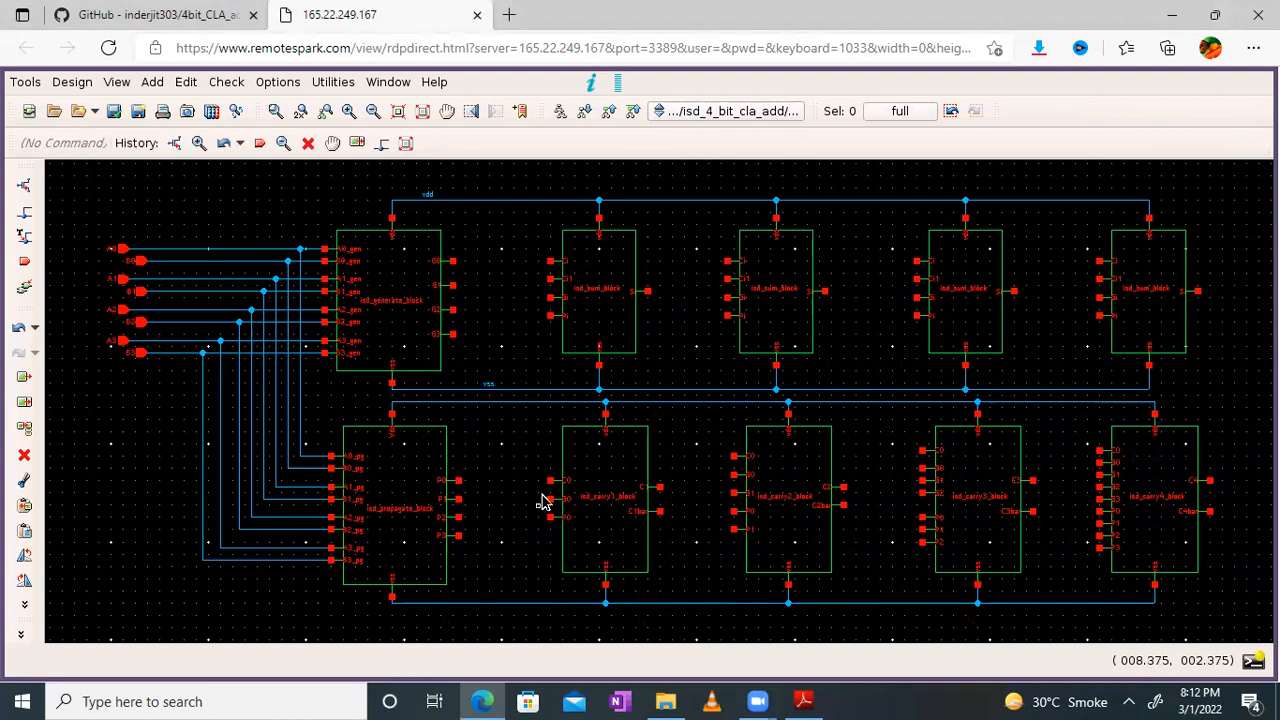
Name the supply wire above the propagate and carry blocks vdd and the wire beneath them vss
right_click(513, 407)
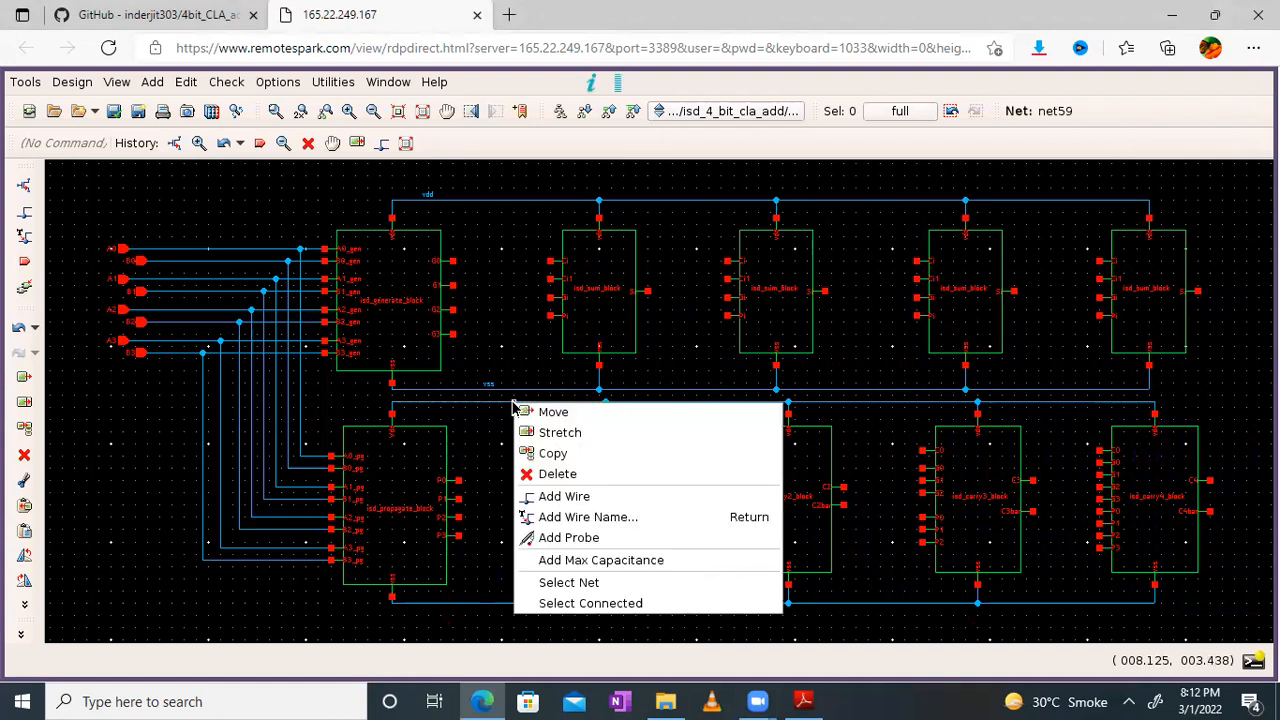
click(555, 517)
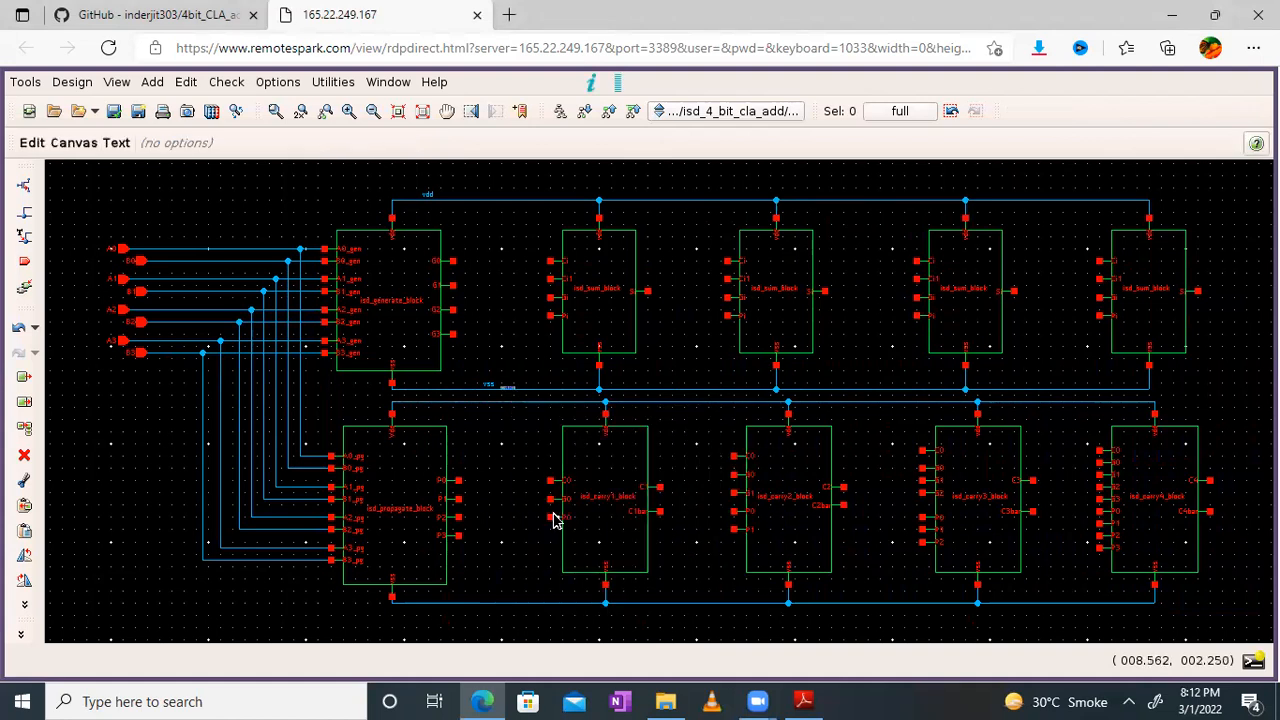
text(vdd)
key(Return)
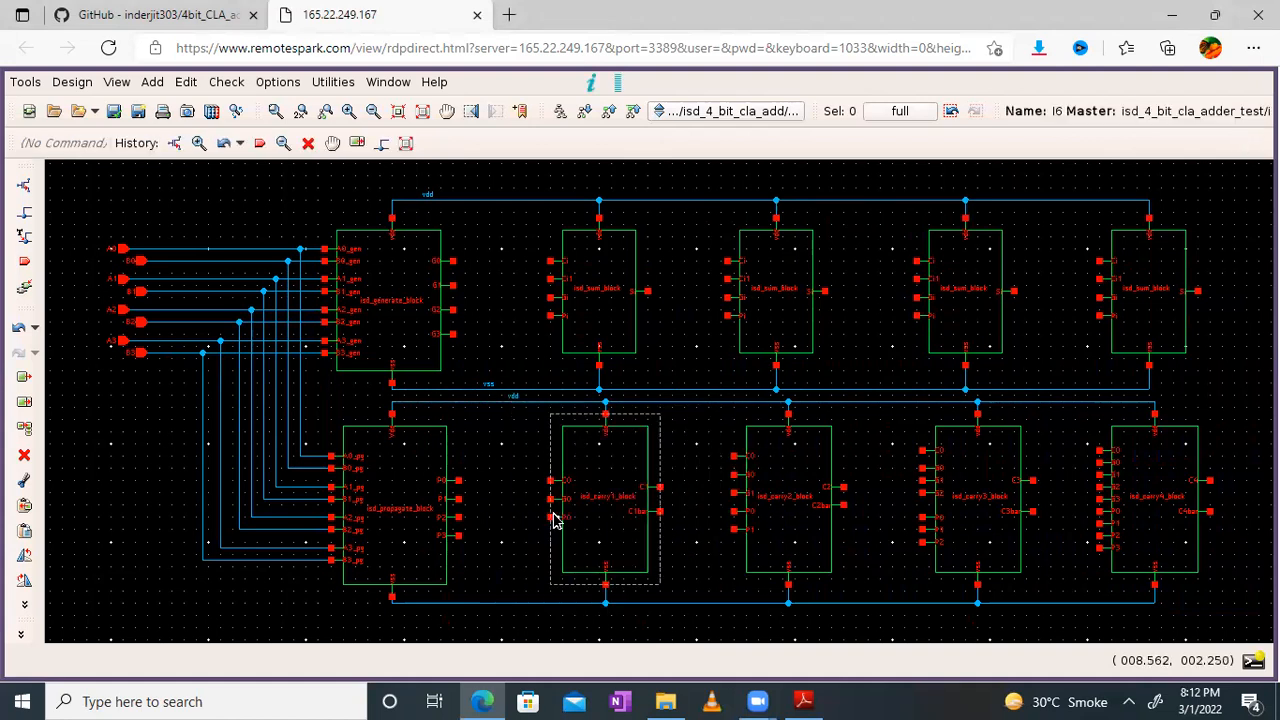
right_click(504, 605)
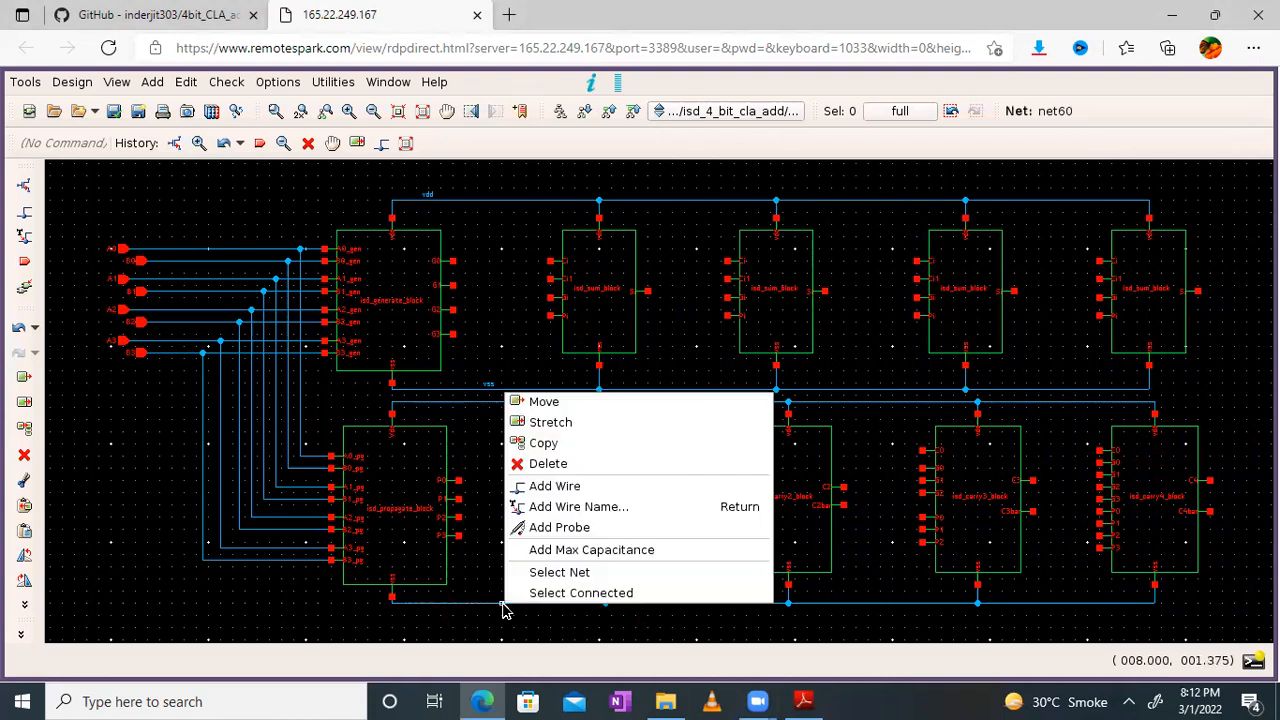
click(576, 508)
text(vss)
key(Return)
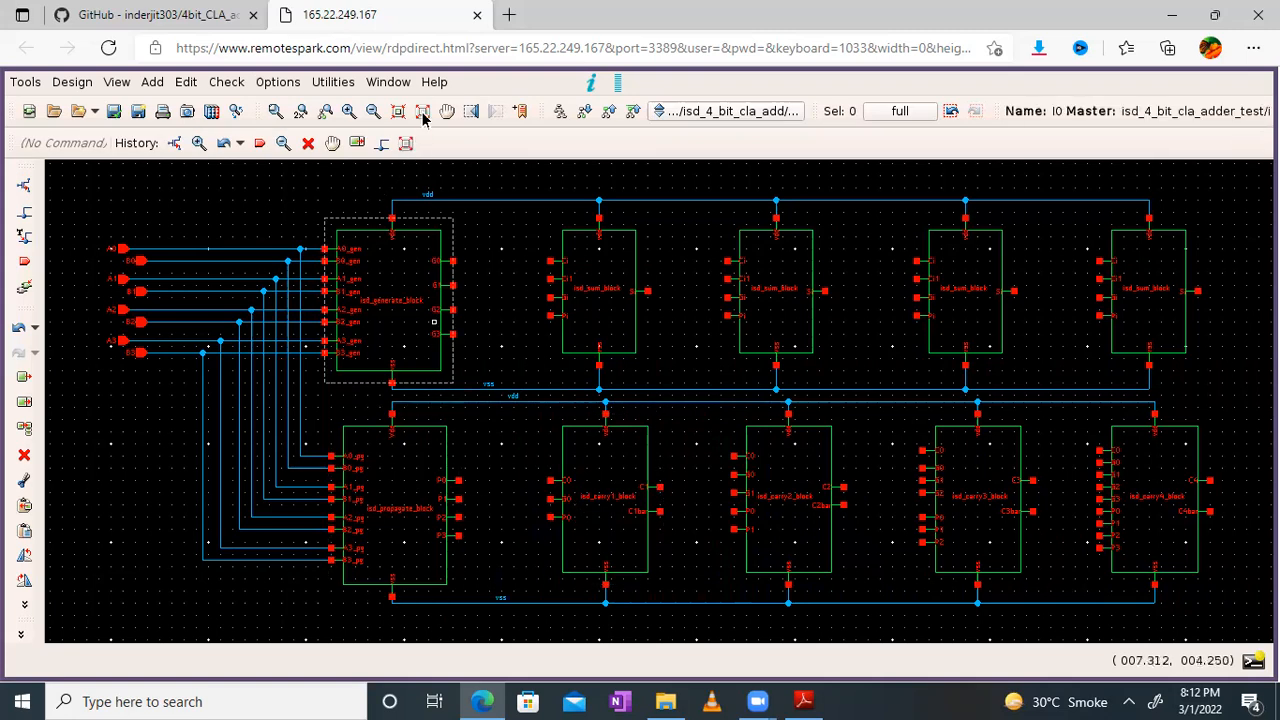
Place an input pin named vdd just before the start of the vdd wire above the isd_generate_block
click(25, 261)
click(240, 142)
text(vdd)
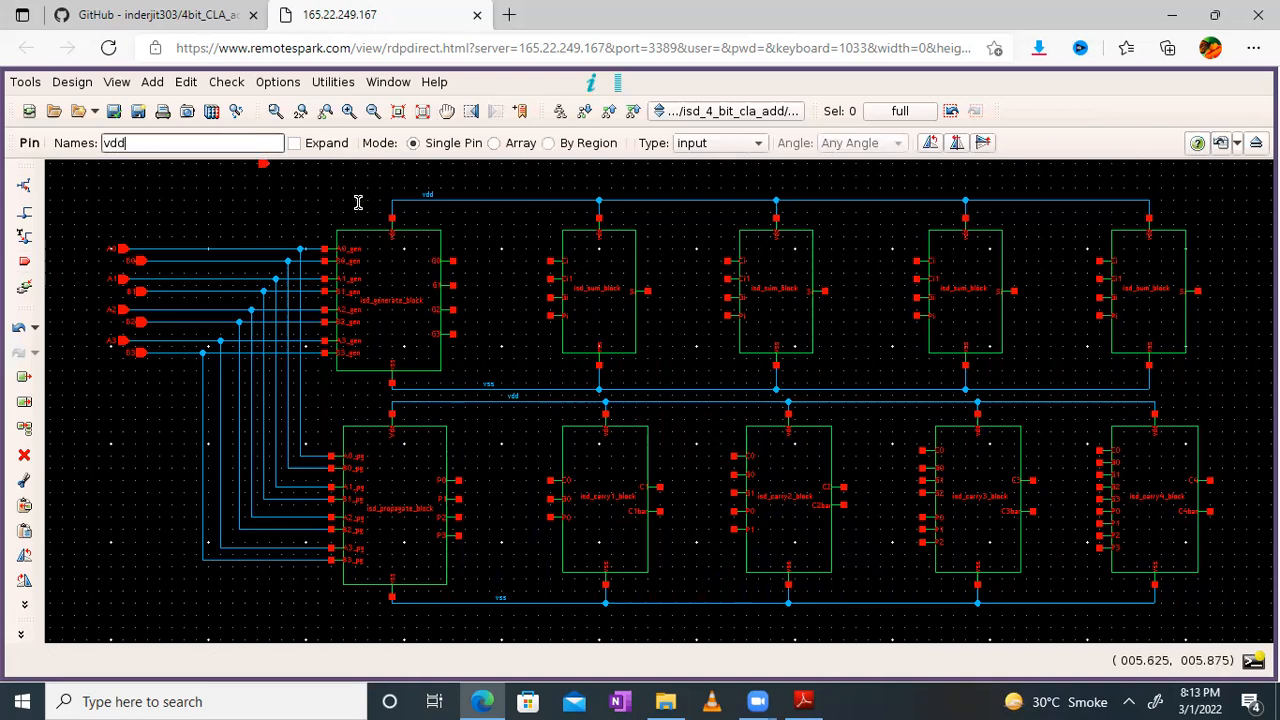
key(Return)
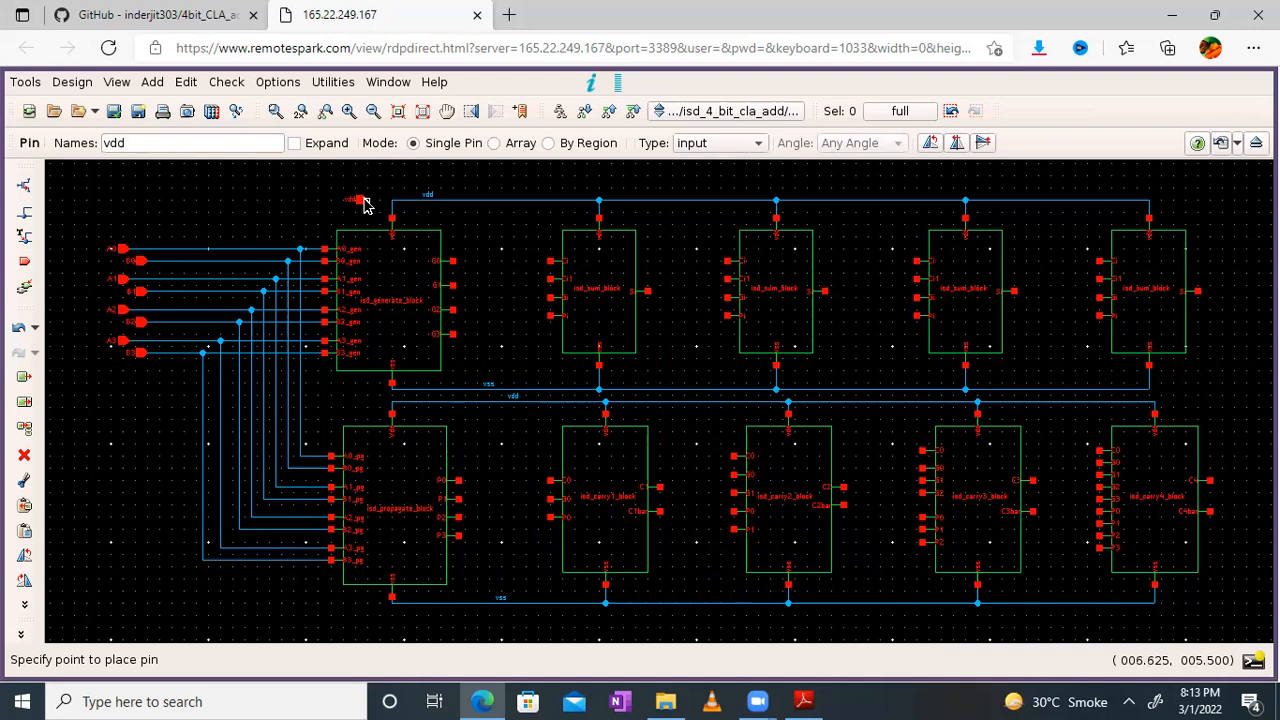
click(364, 203)
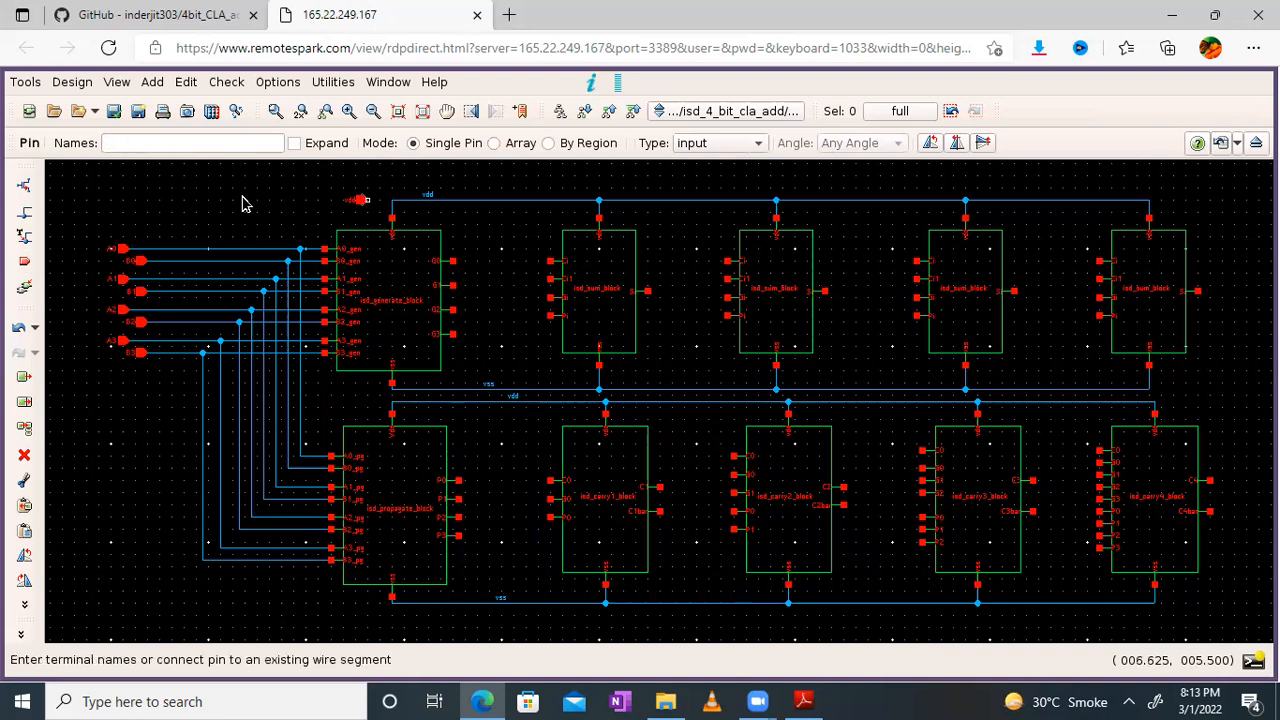
key(Escape)
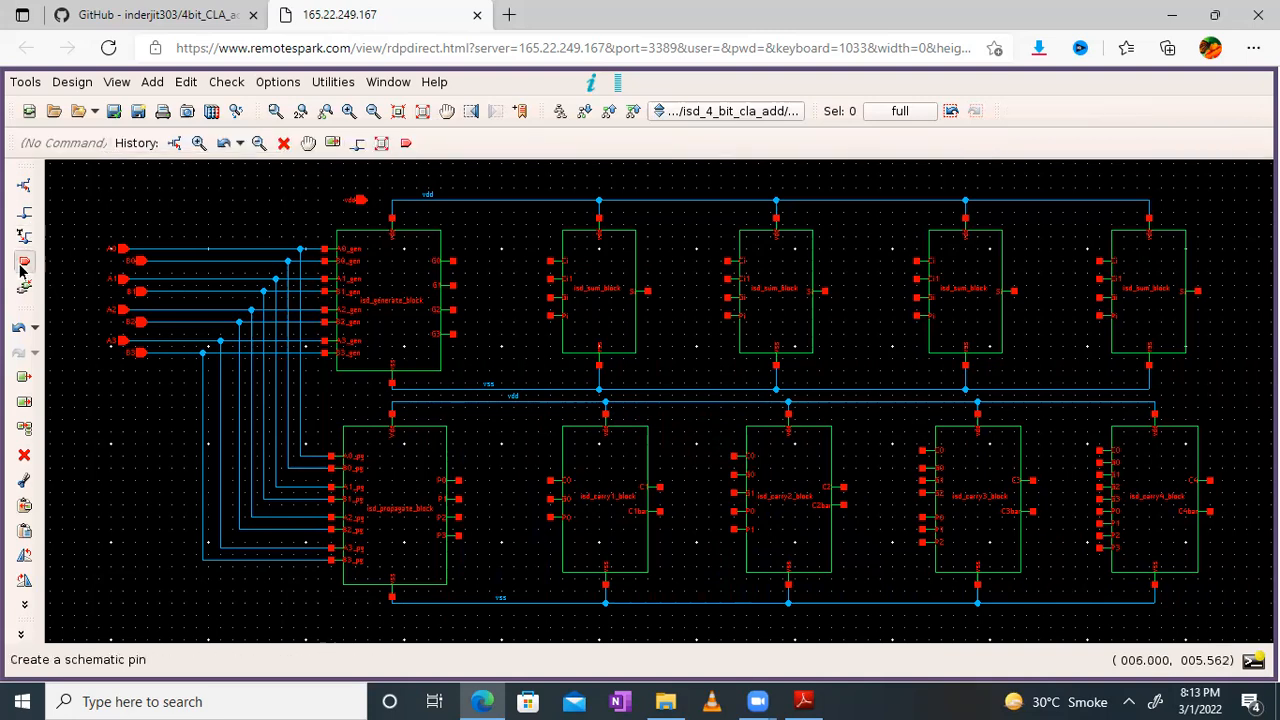
Place a mirrored input pin named vss just beyond the far end of the sum blocks' vss wire
click(22, 265)
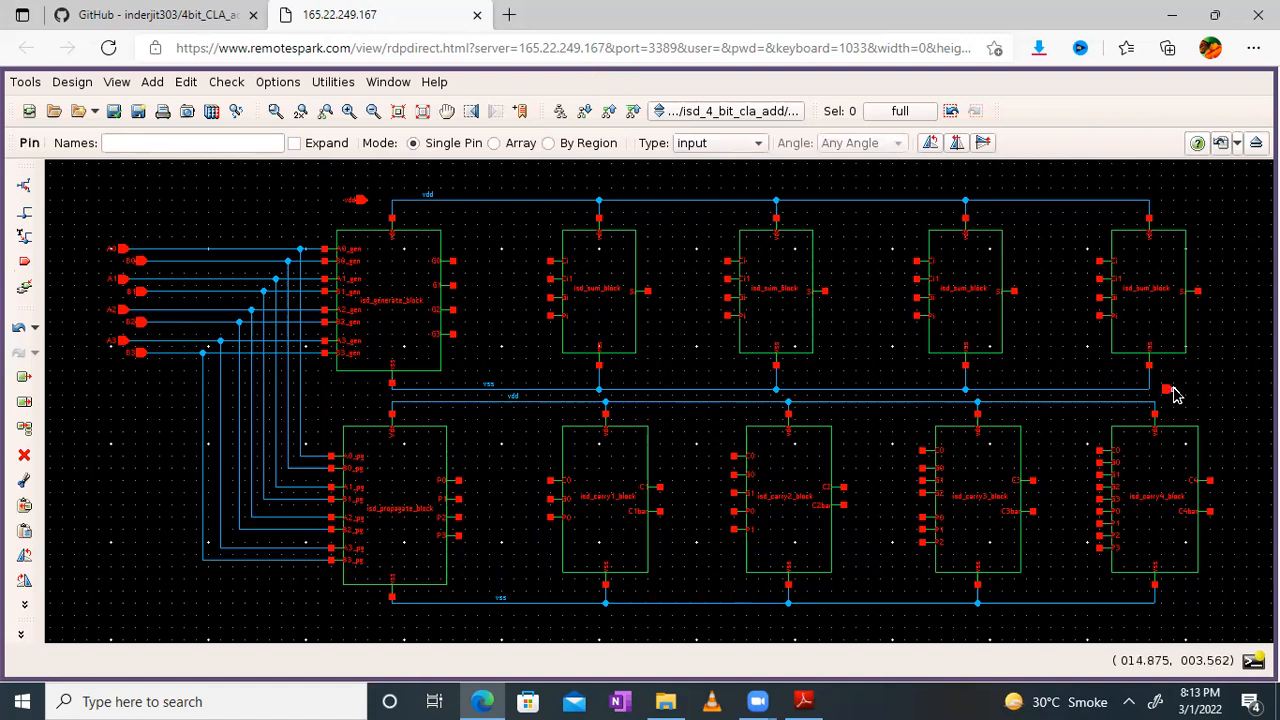
click(243, 140)
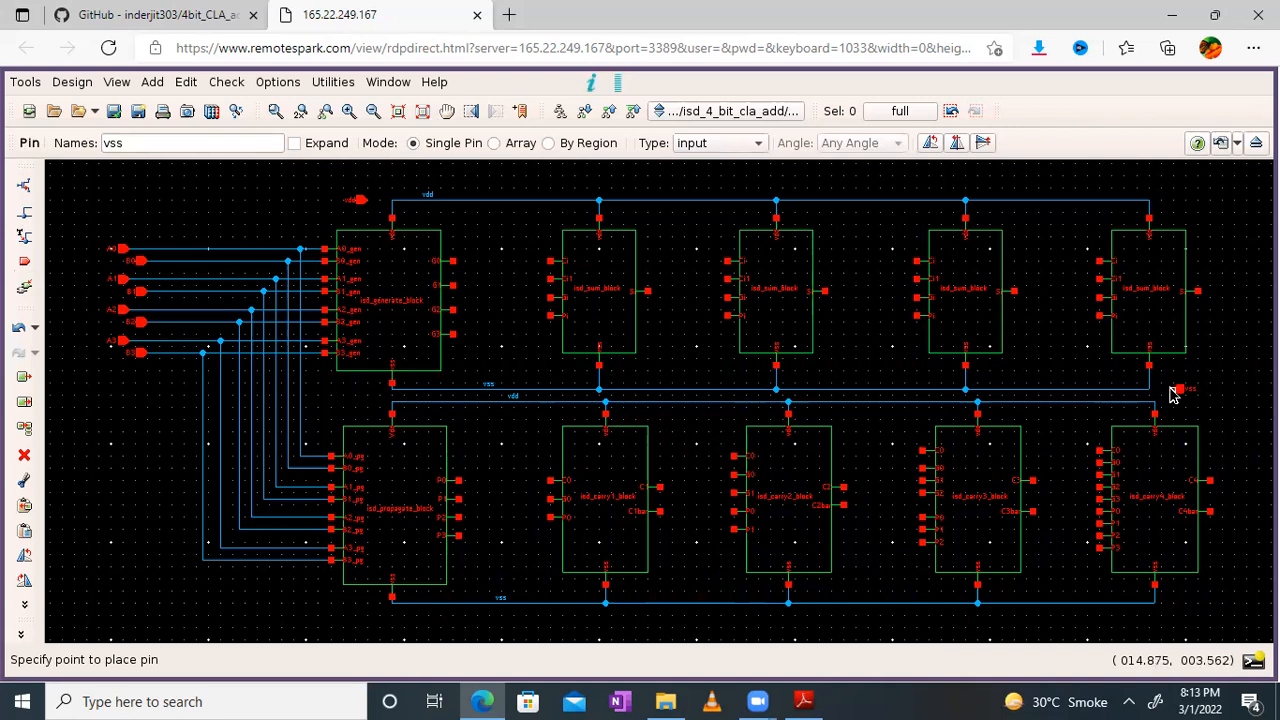
click(1175, 395)
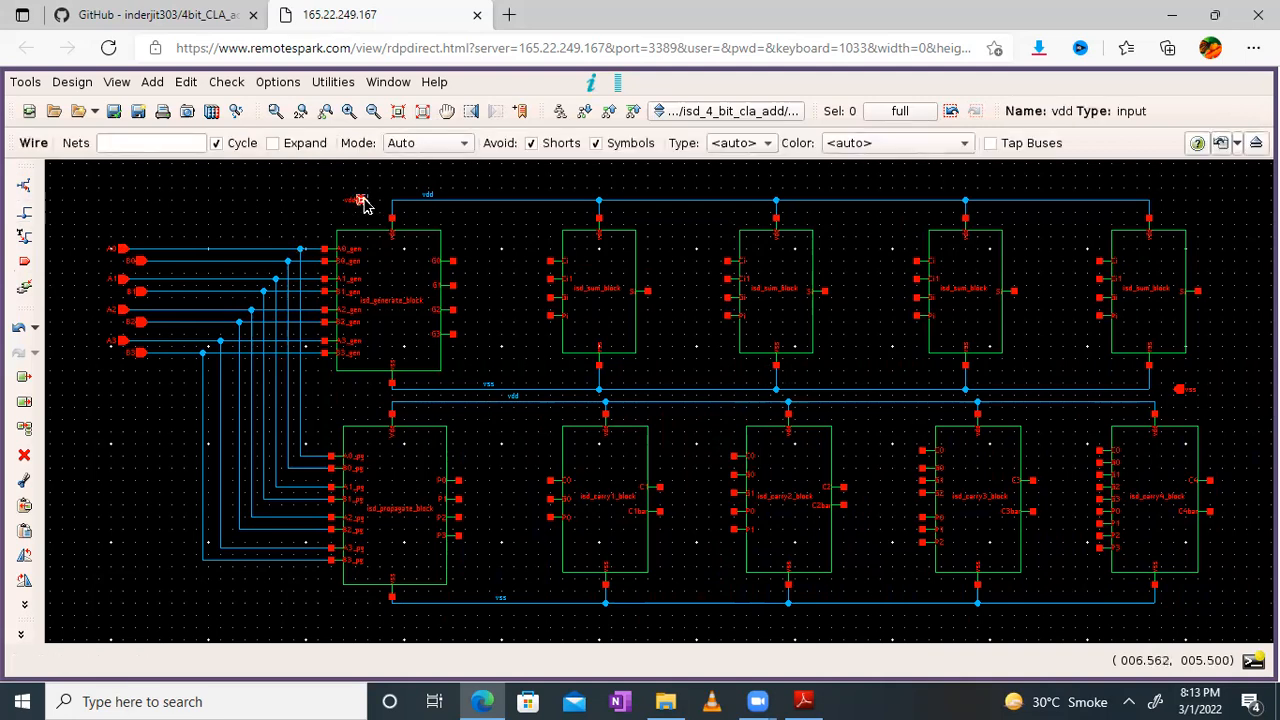
Wire the vdd and vss input pins to the adjacent vdd and vss wires and save the schematic
click(389, 201)
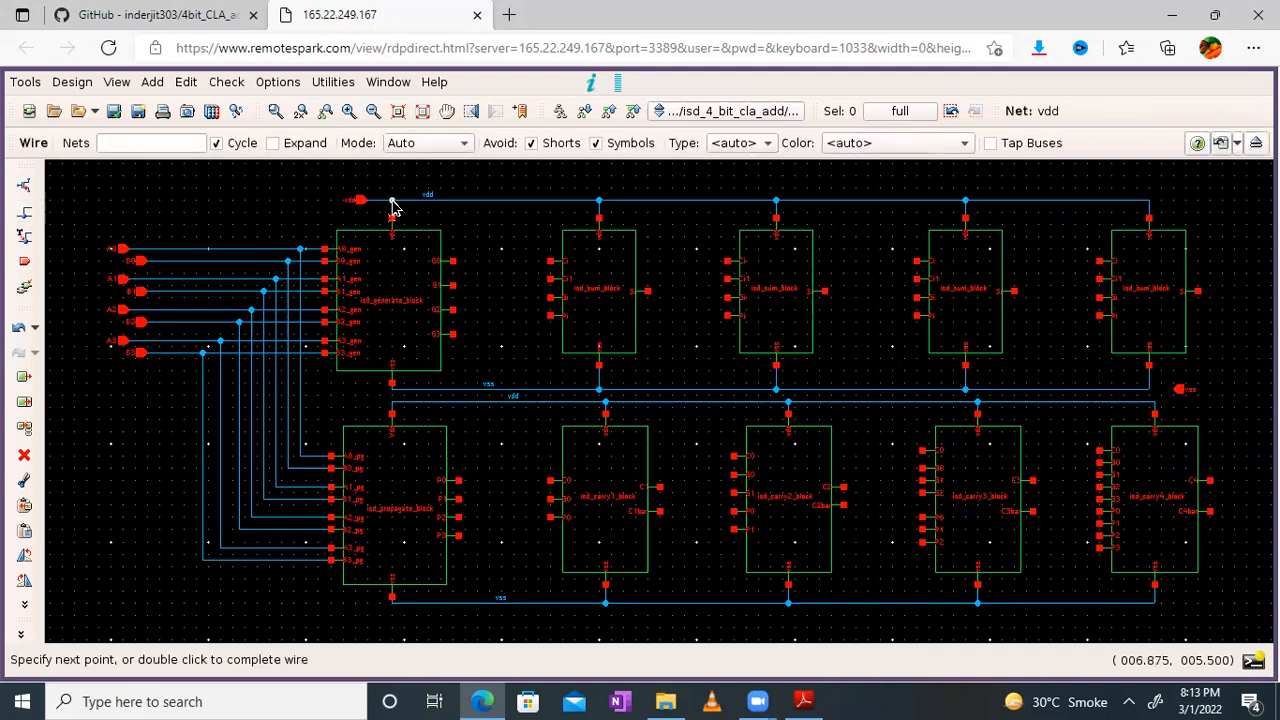
key(Escape)
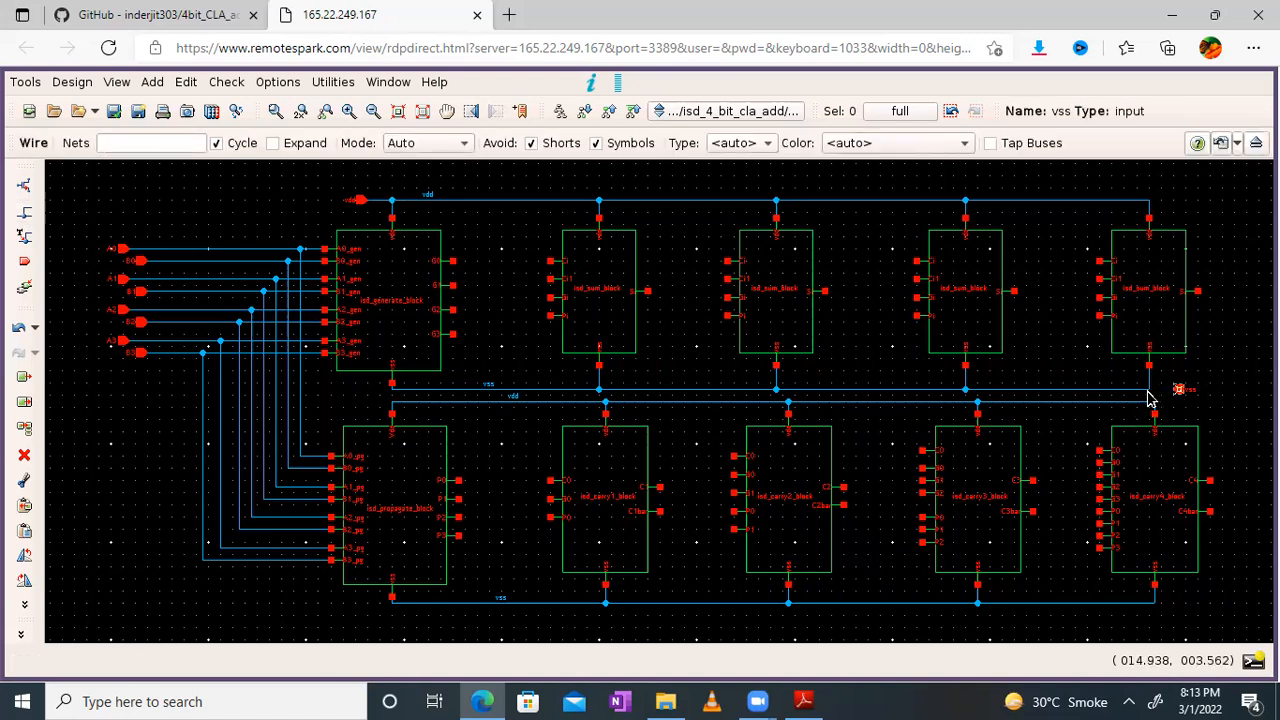
click(1149, 396)
key(Escape)
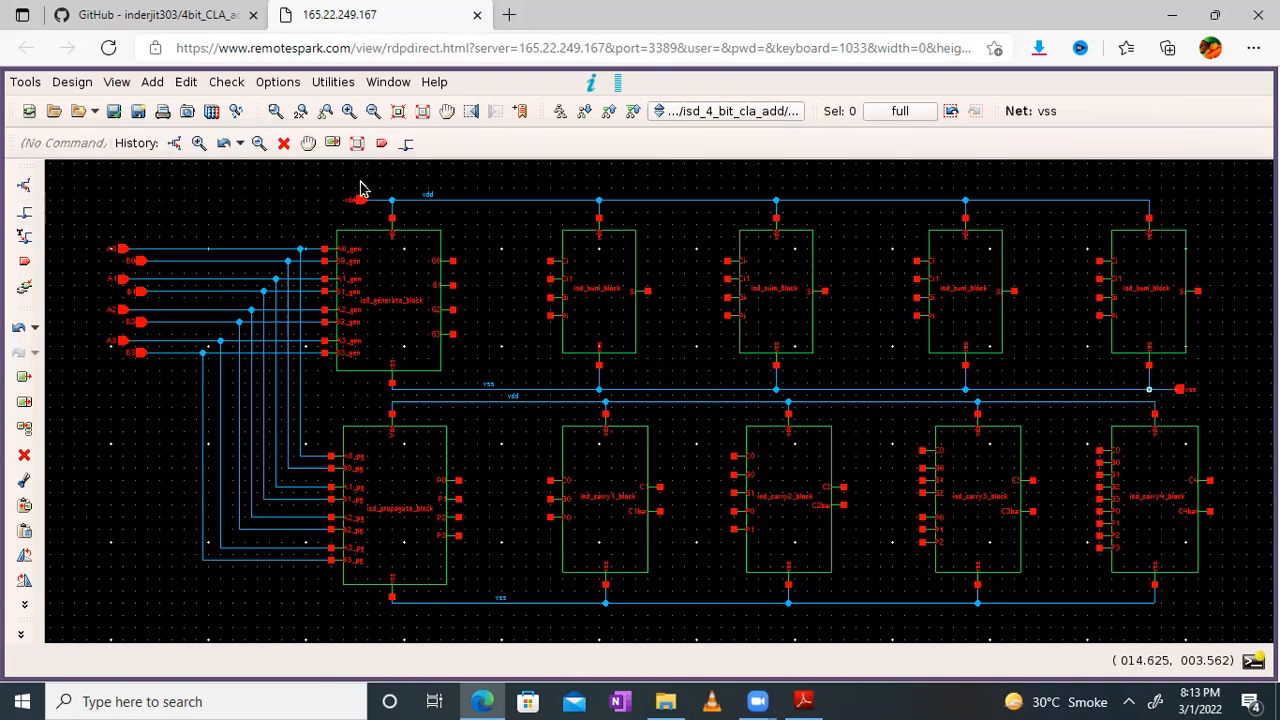
click(140, 112)
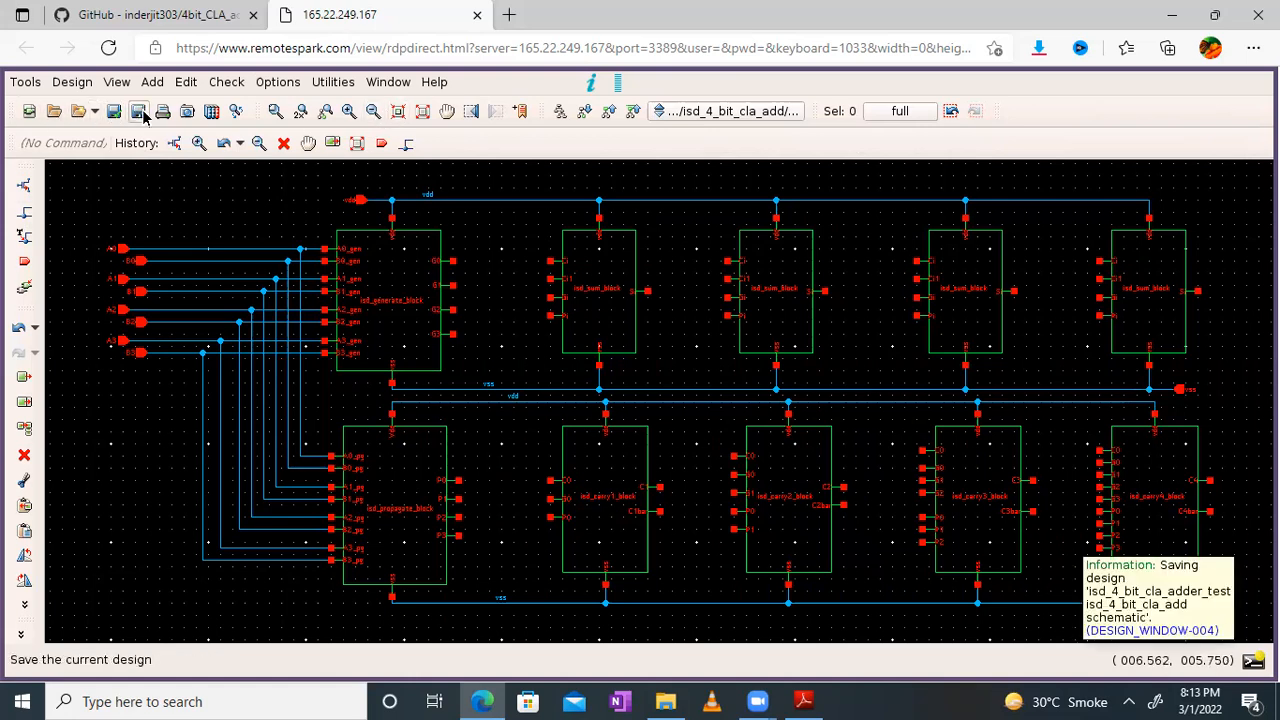
Draw short open-ended wire stubs out of the P0 and P1 output pins of the isd_propagate_block
click(349, 112)
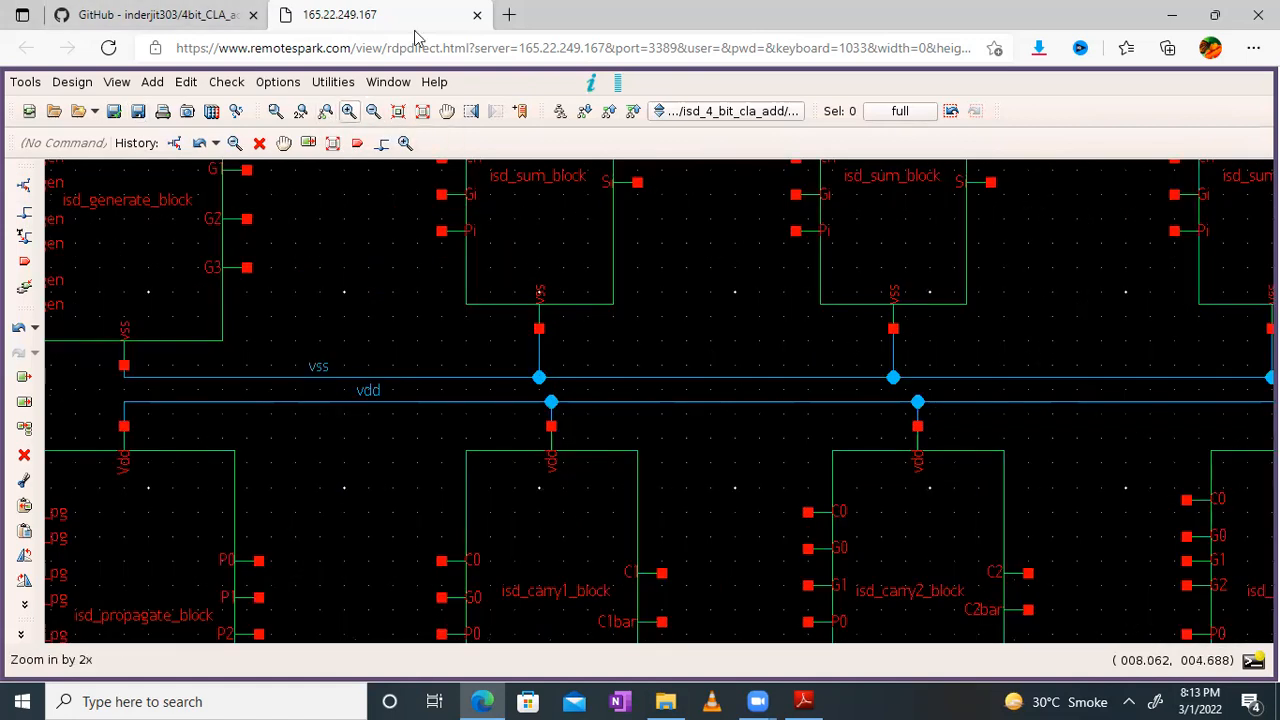
click(447, 111)
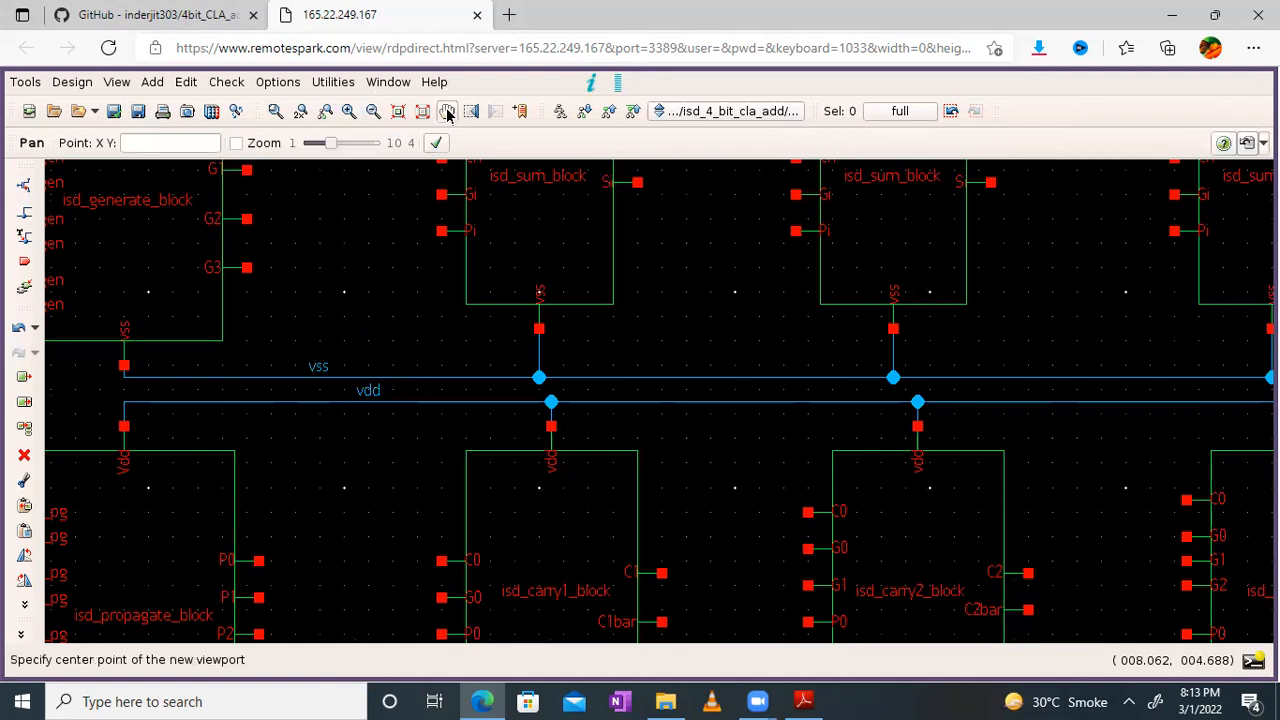
drag(350, 459, 589, 239)
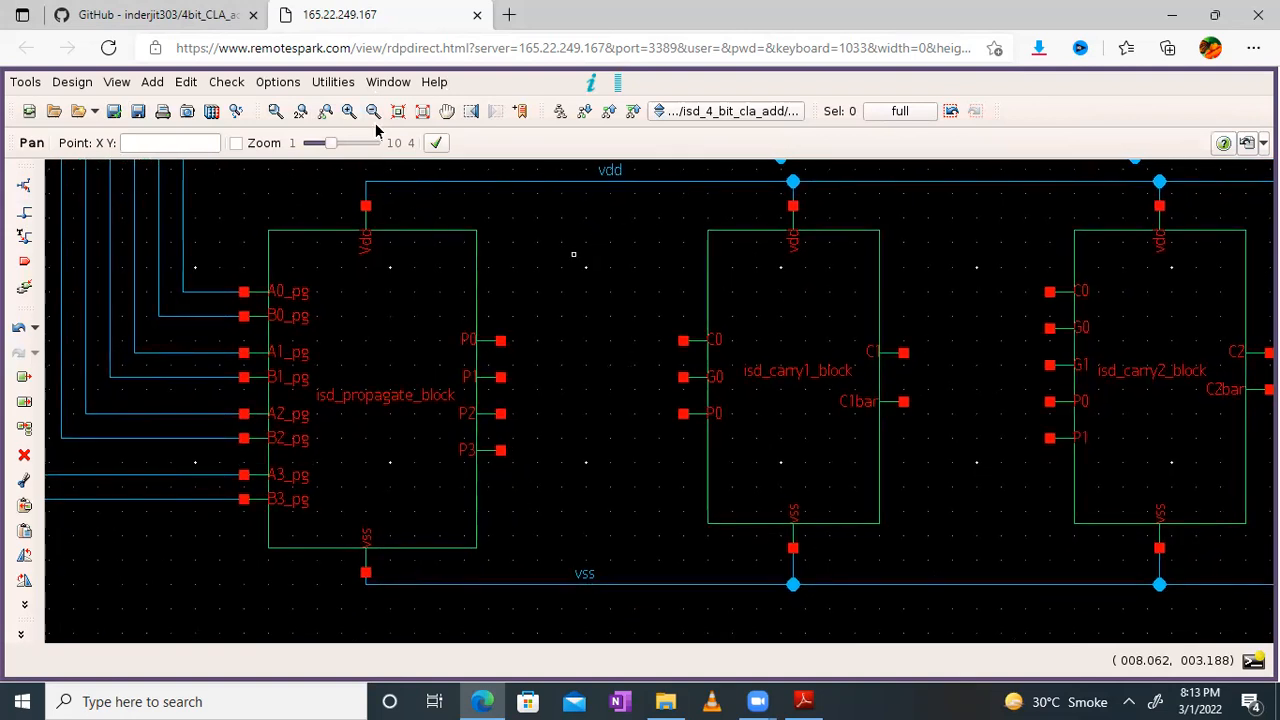
click(24, 211)
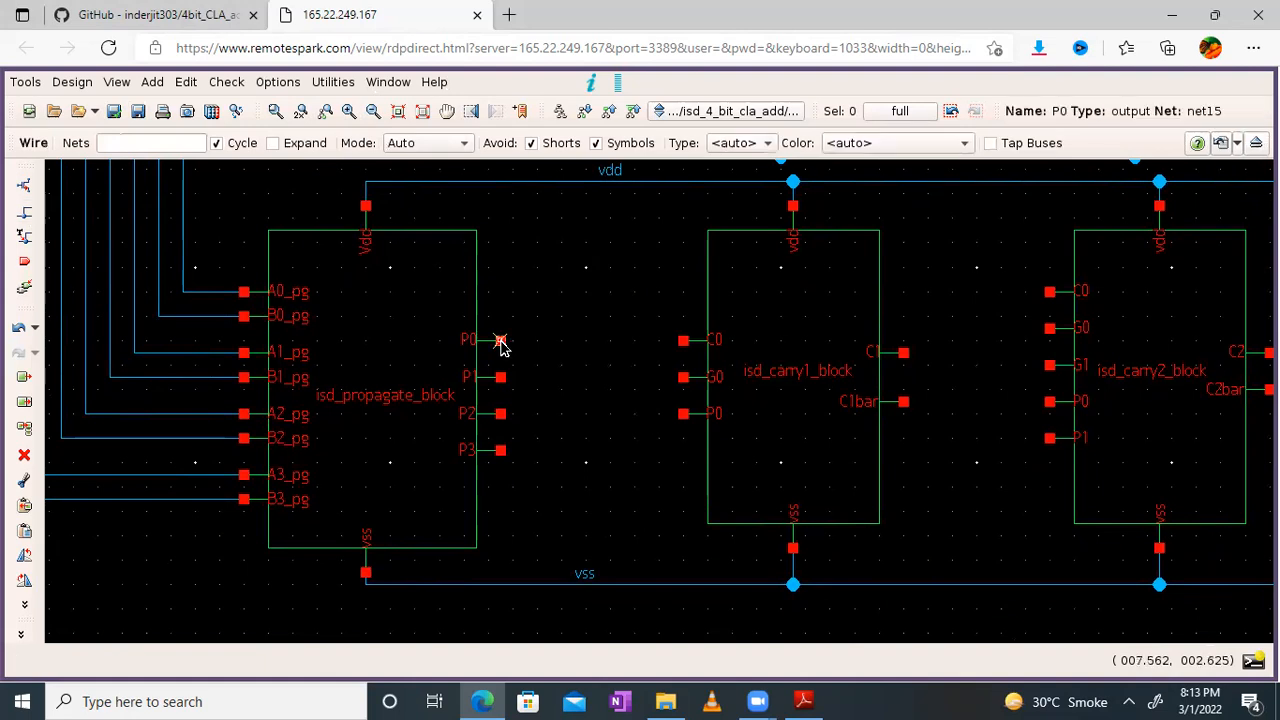
click(540, 346)
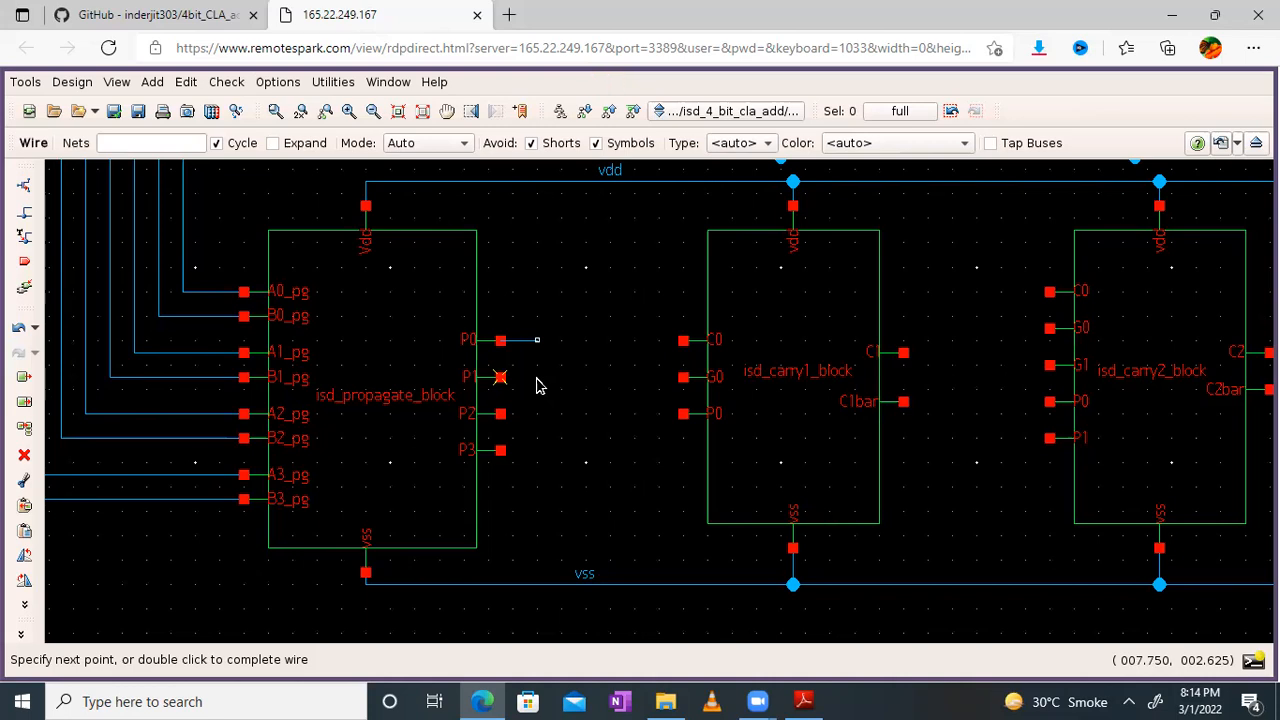
key(Escape)
key(w)
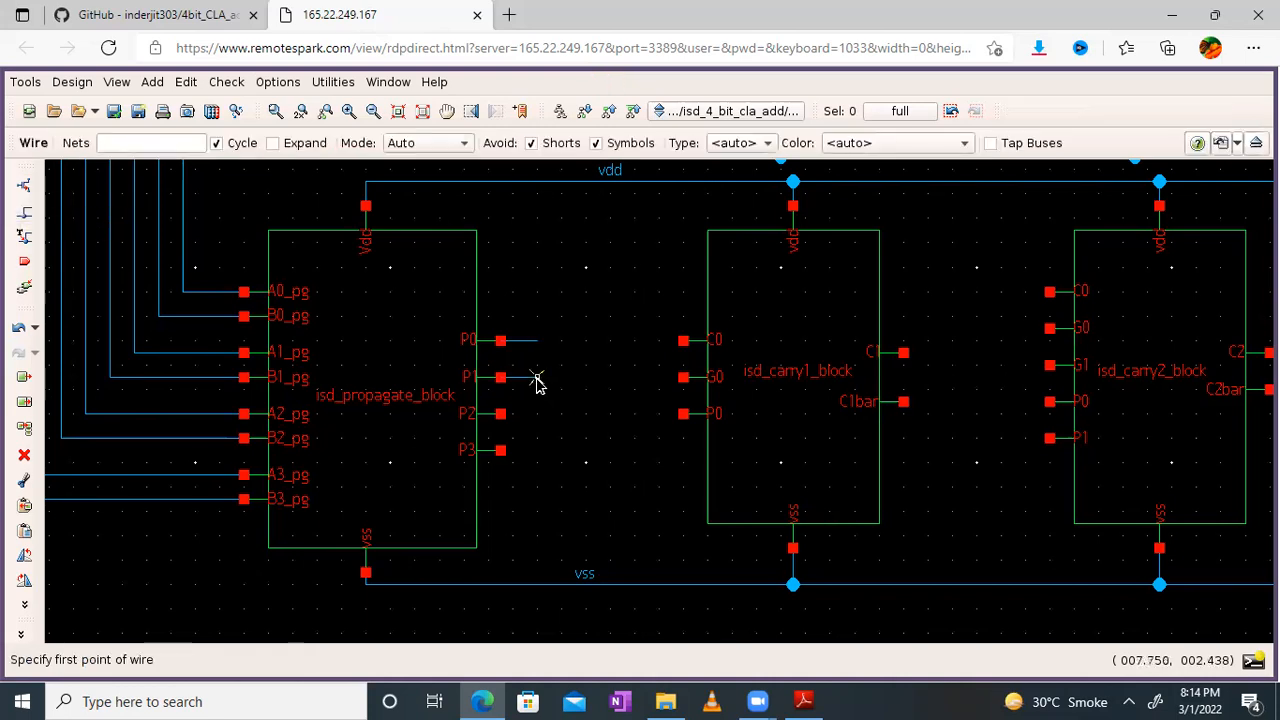
key(Escape)
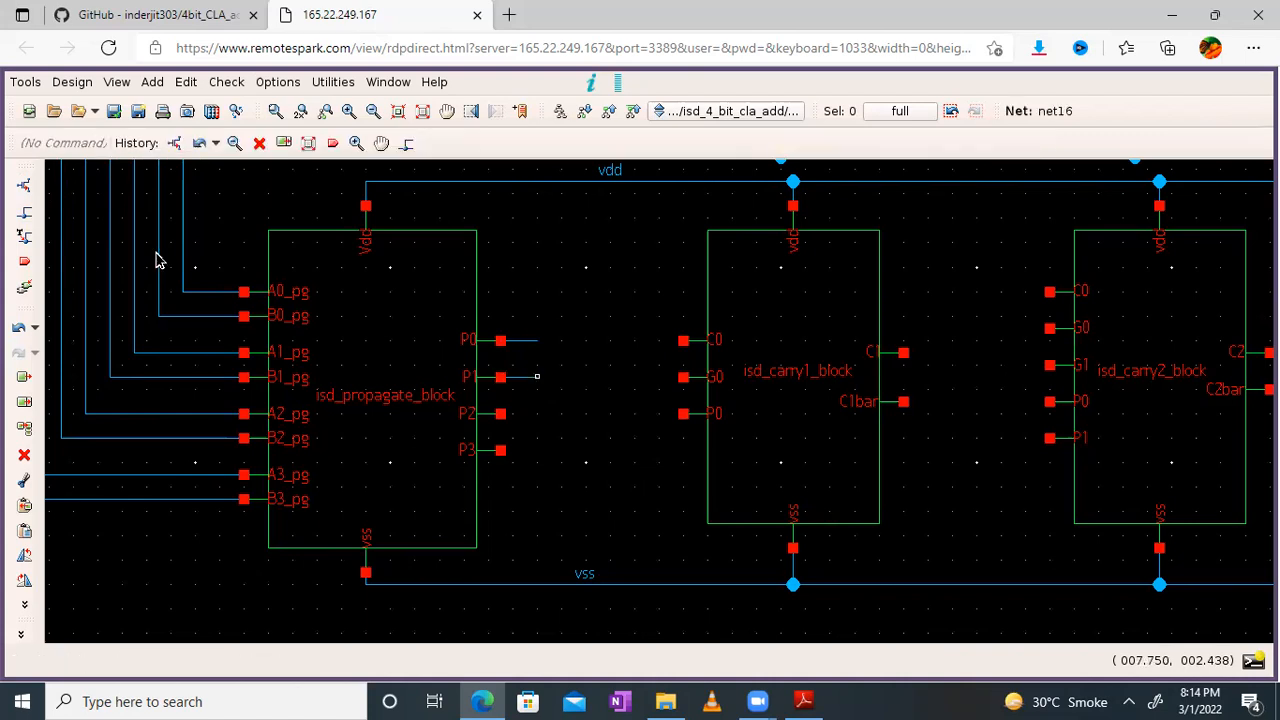
Draw matching short wire stubs out of the P2 and P3 output pins of the isd_propagate_block
click(25, 213)
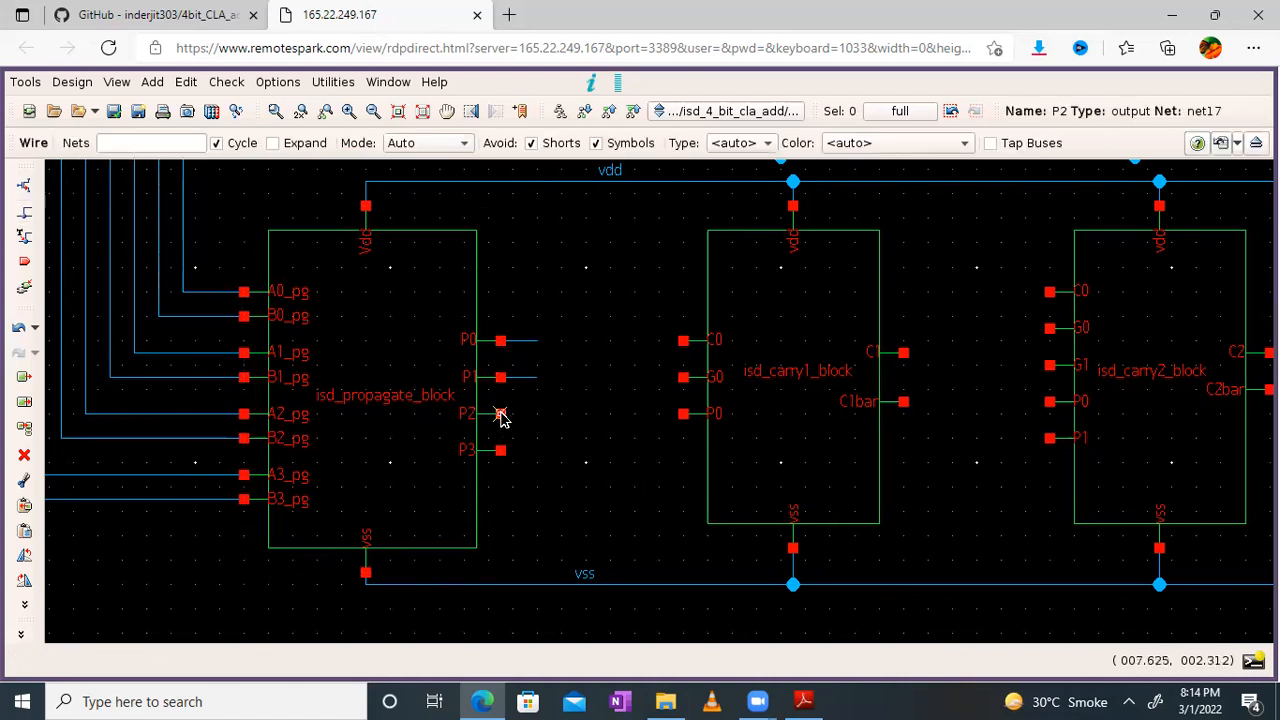
click(532, 413)
double_click(536, 413)
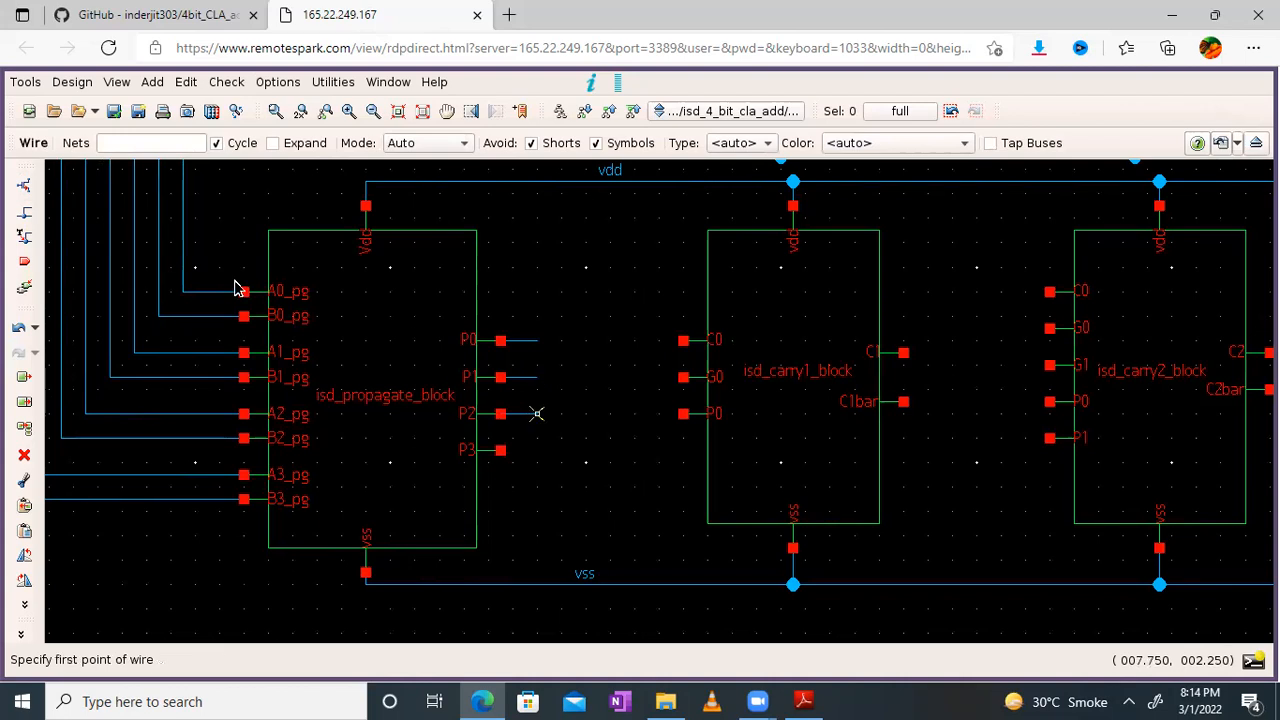
key(Escape)
key(w)
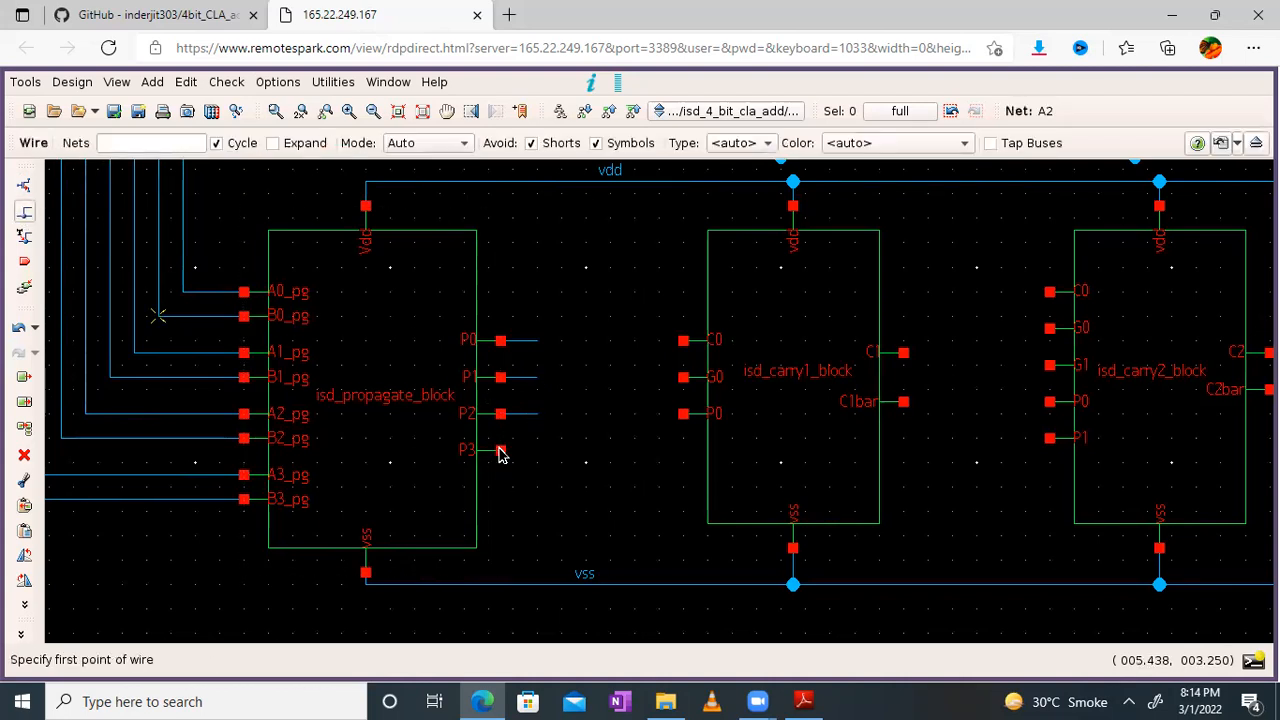
click(528, 452)
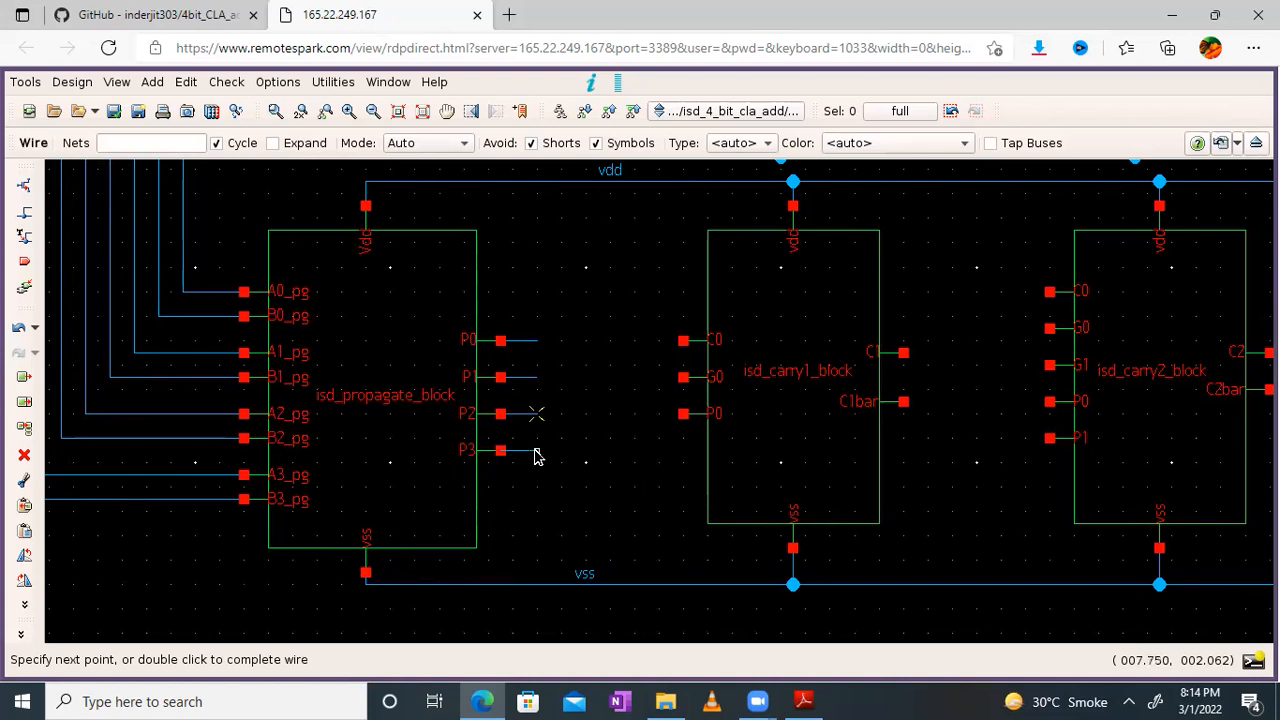
Finish the wire stub at the propagate block's P3 output and name the stubs on its first two outputs P0 and P1
double_click(535, 456)
key(Escape)
right_click(521, 347)
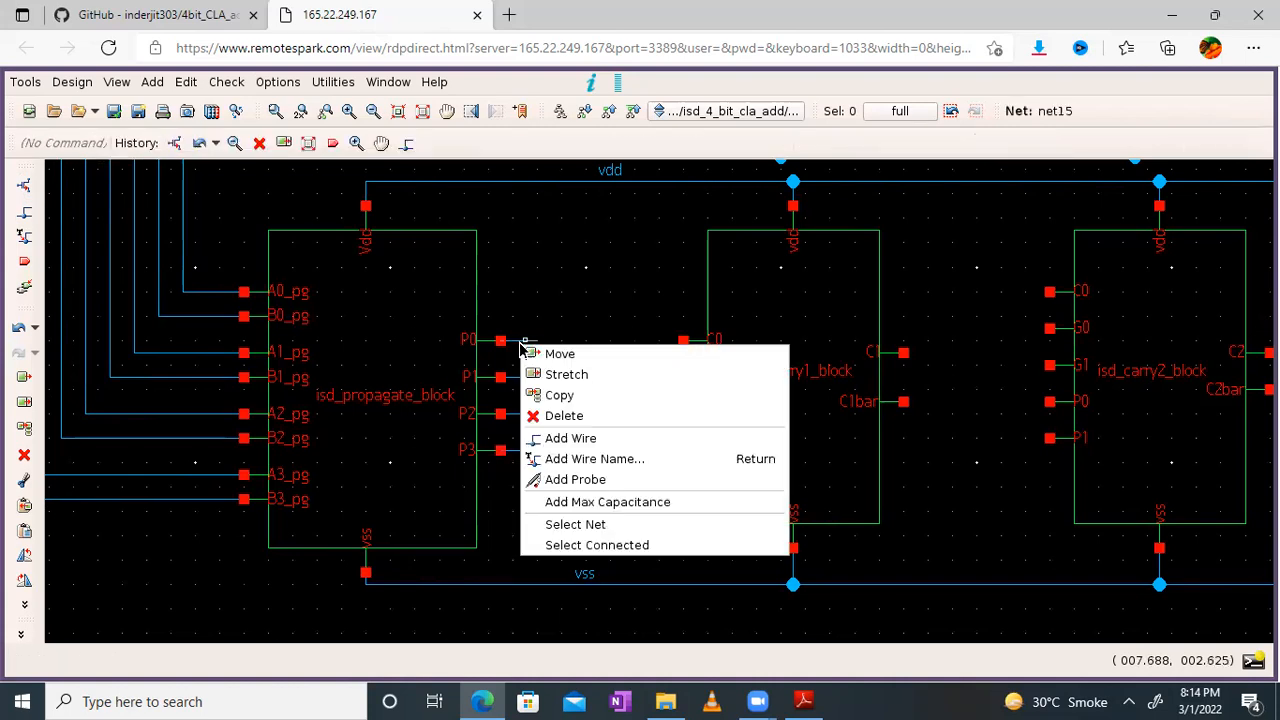
click(586, 460)
text(P0)
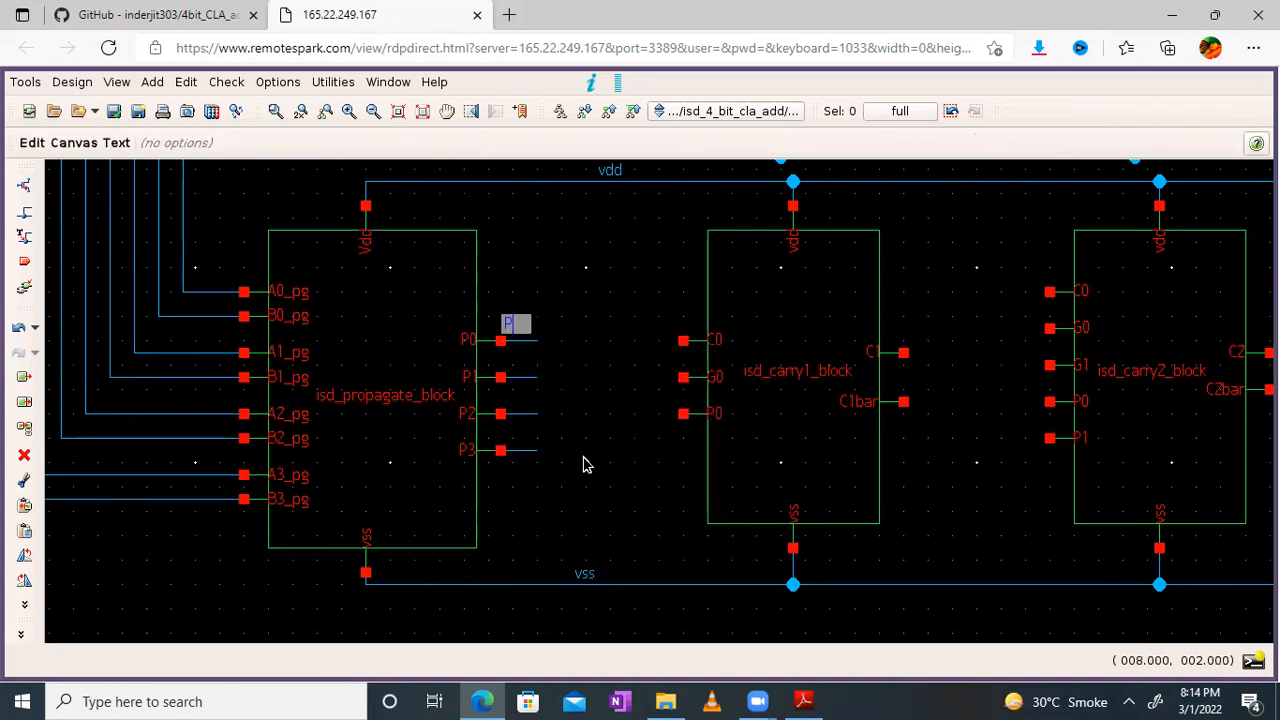
key(Return)
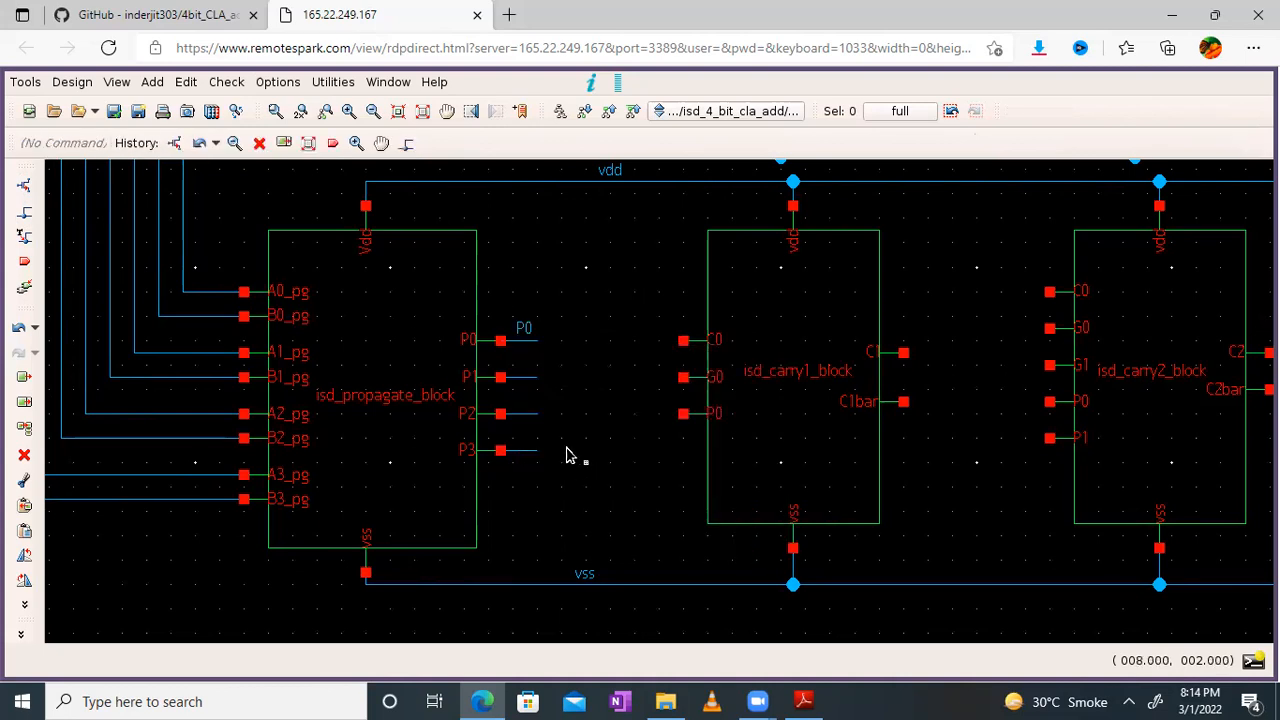
right_click(527, 386)
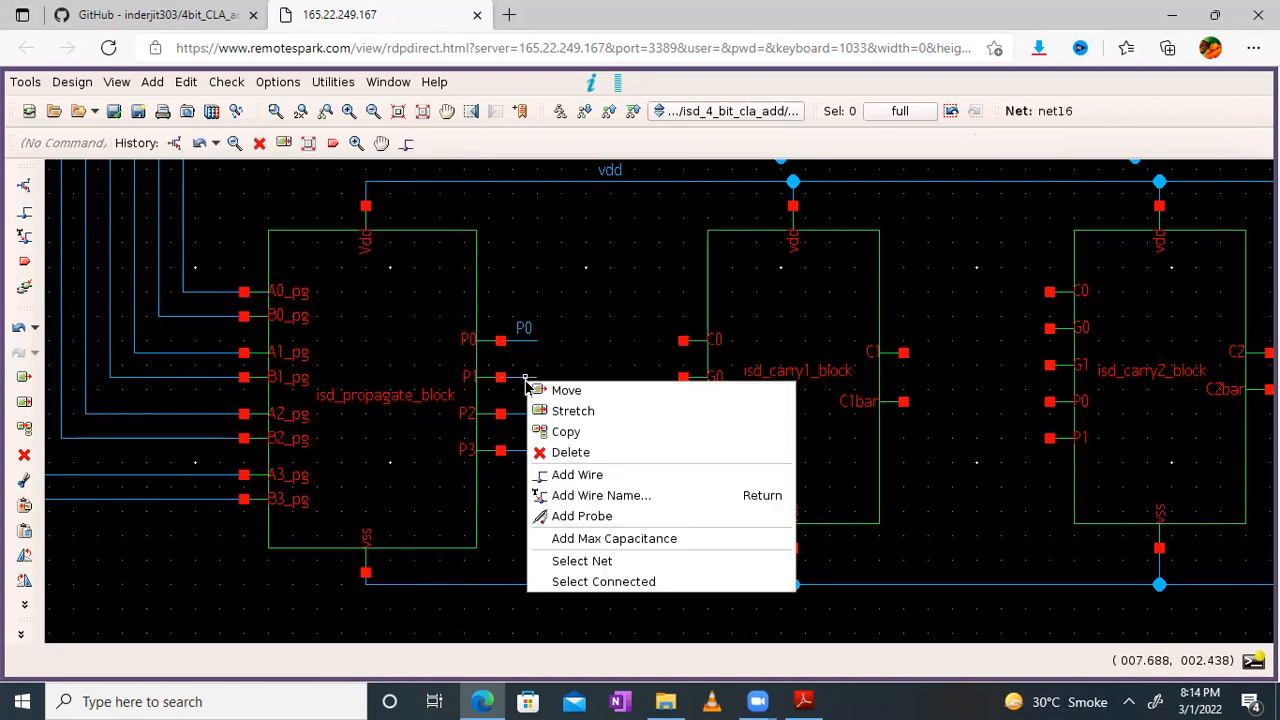
click(570, 496)
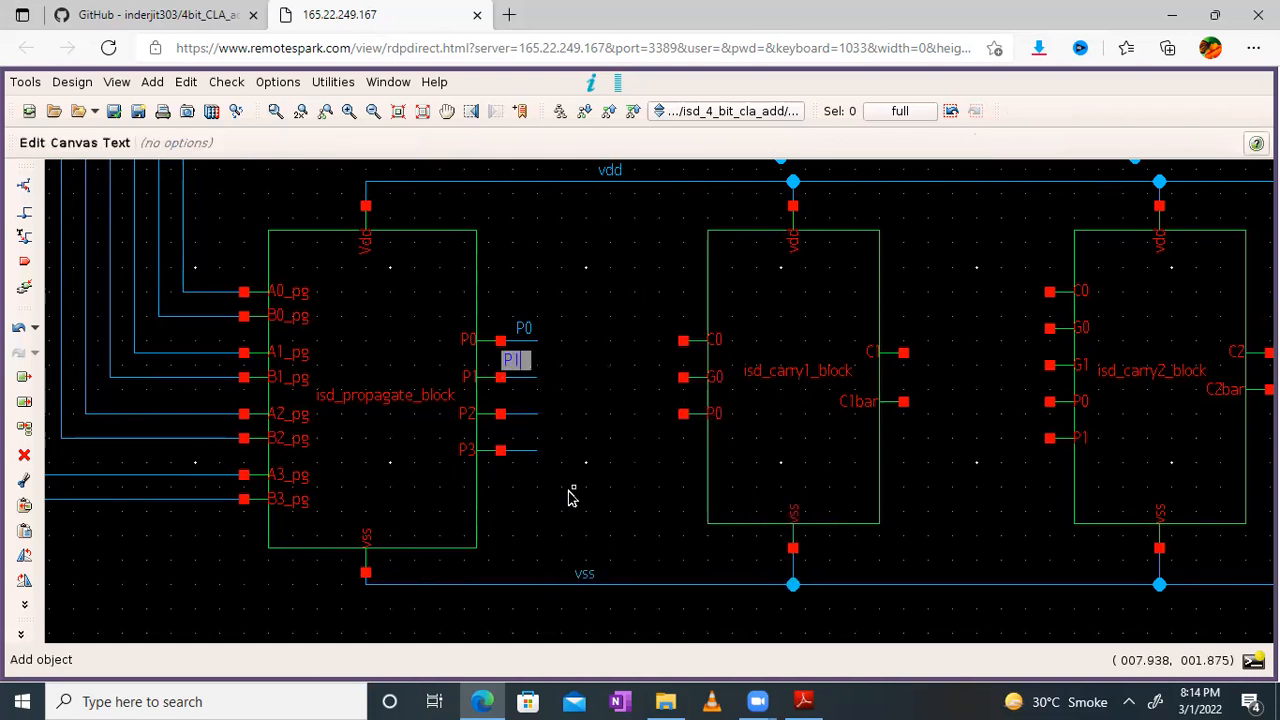
text(1)
key(Return)
Name the wire stubs on the propagate block's third and fourth outputs P2 and P3
right_click(524, 416)
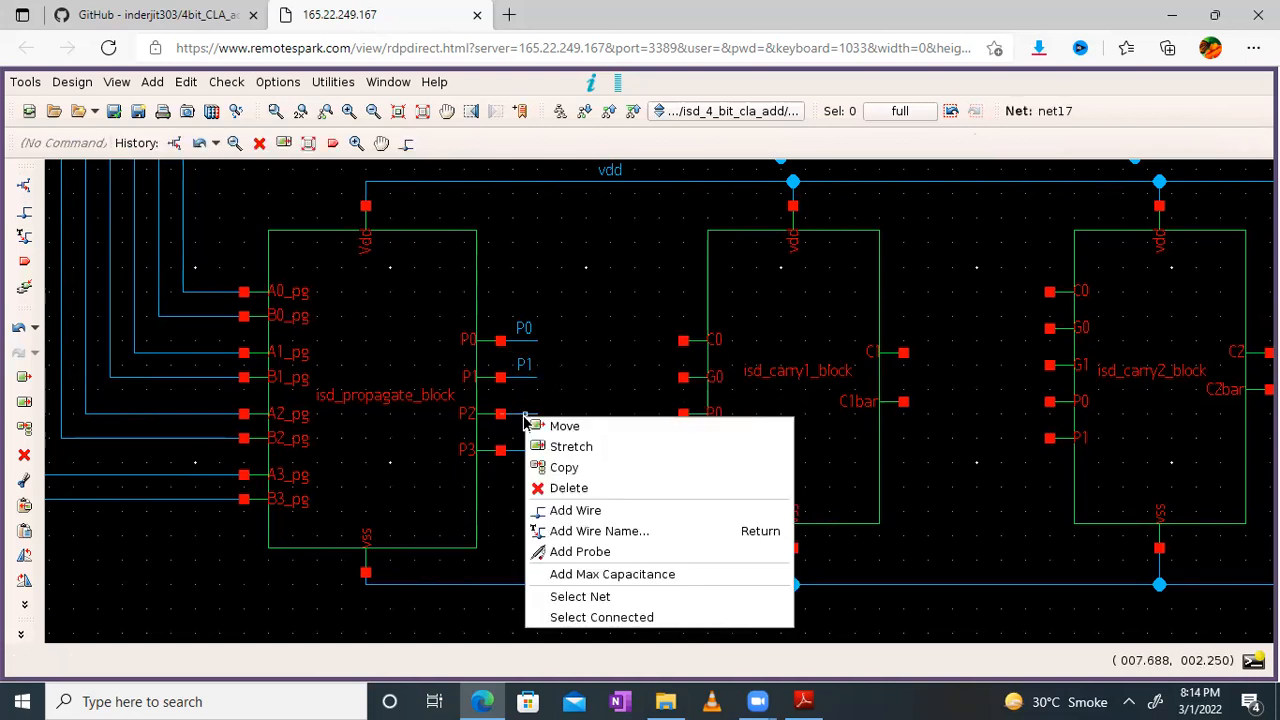
click(562, 531)
text(P2)
key(Return)
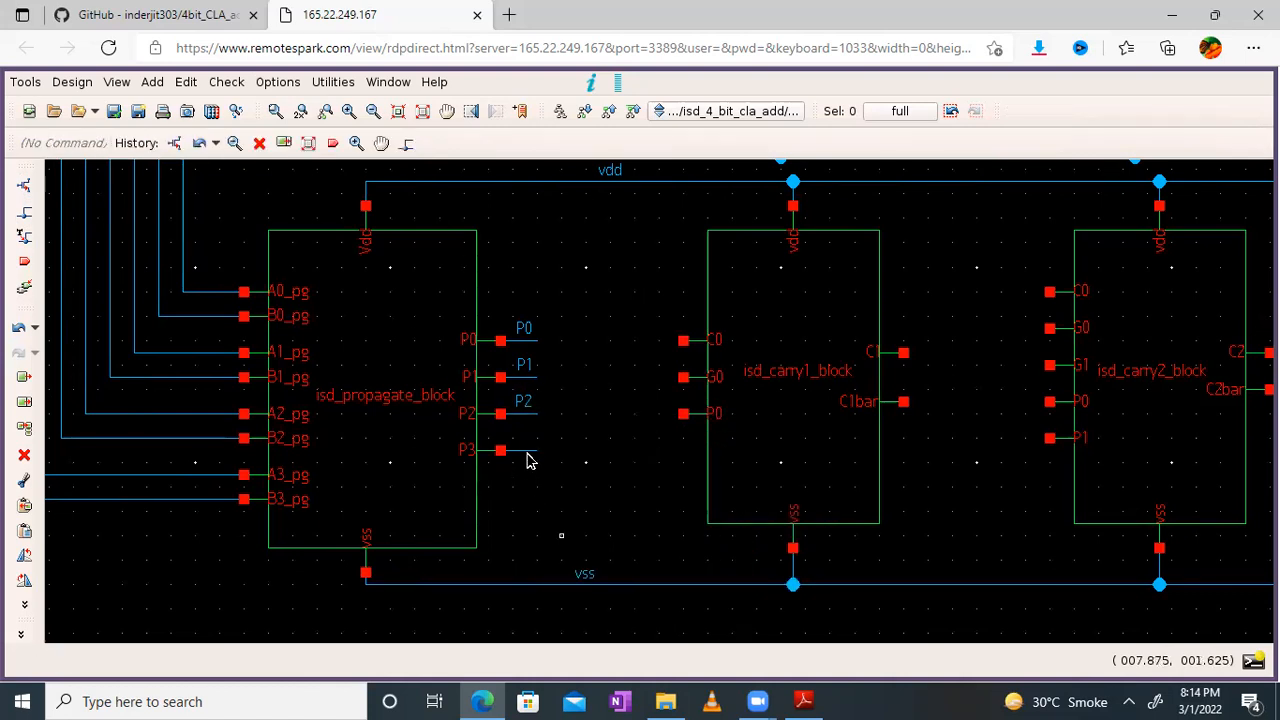
right_click(526, 452)
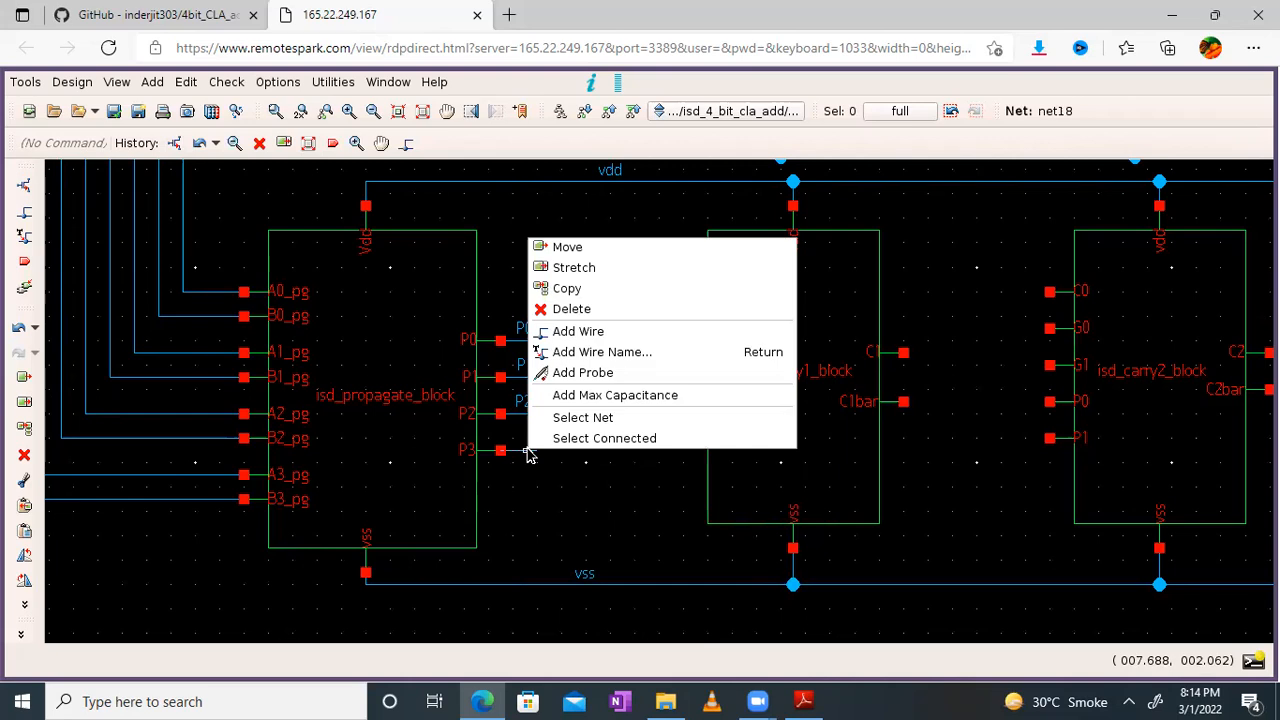
click(617, 356)
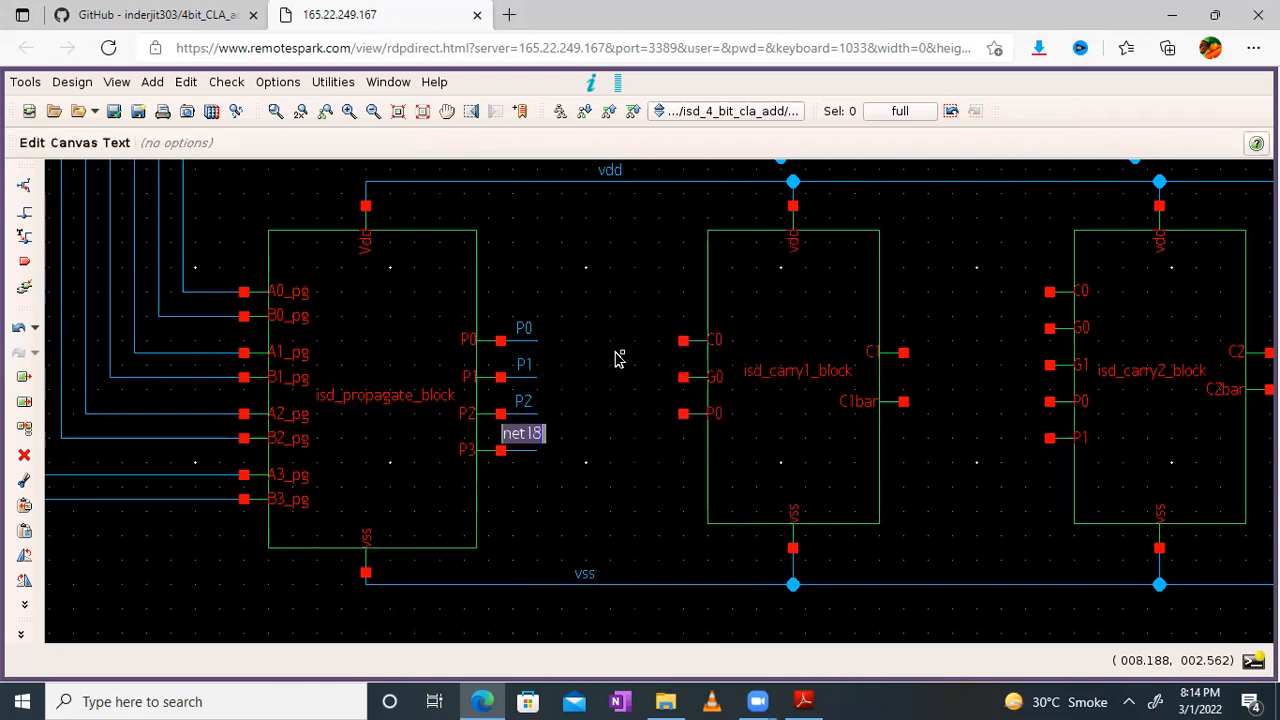
text(P3)
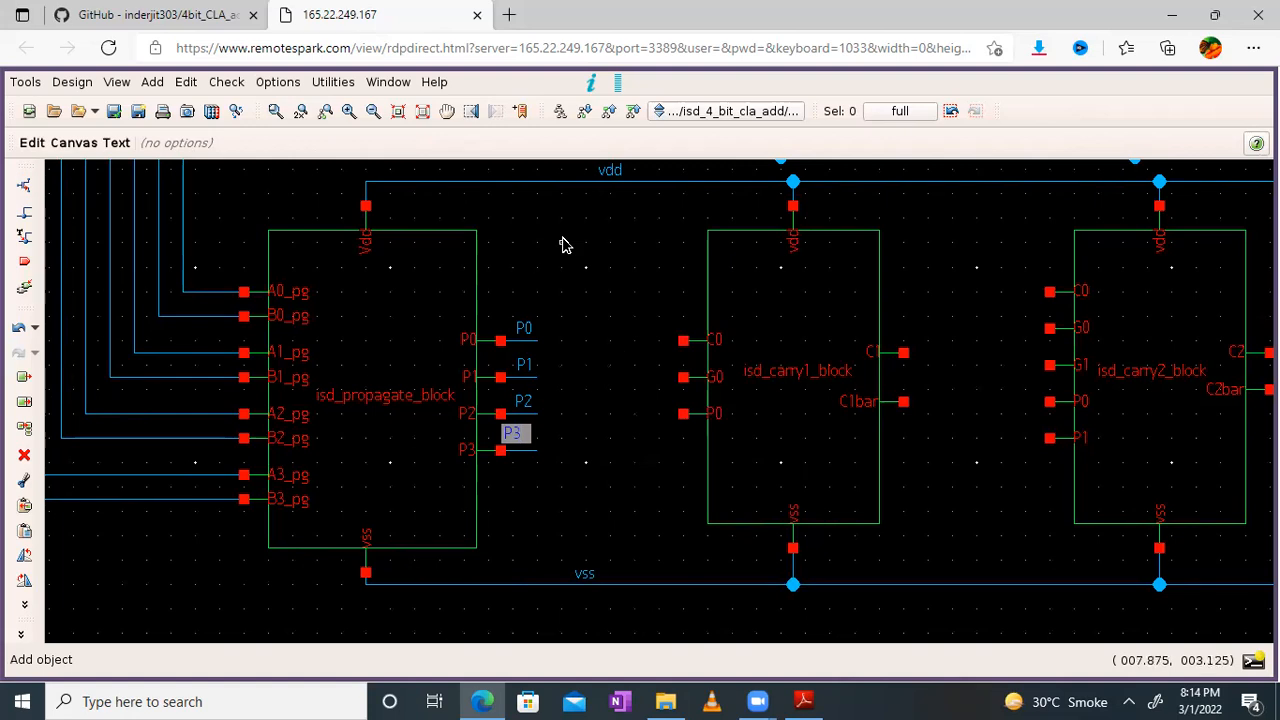
key(Return)
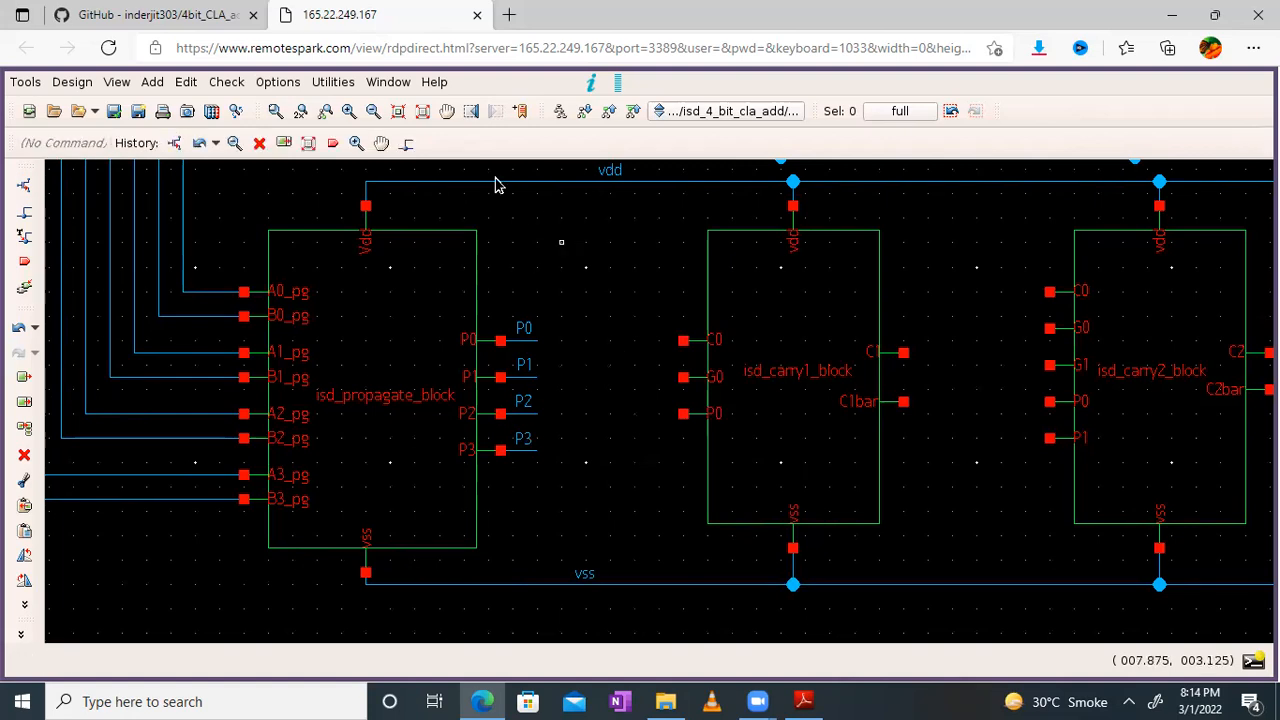
Draw short open-ended wire stubs out of the G0 and G1 output pins of the isd_generate_block
click(447, 111)
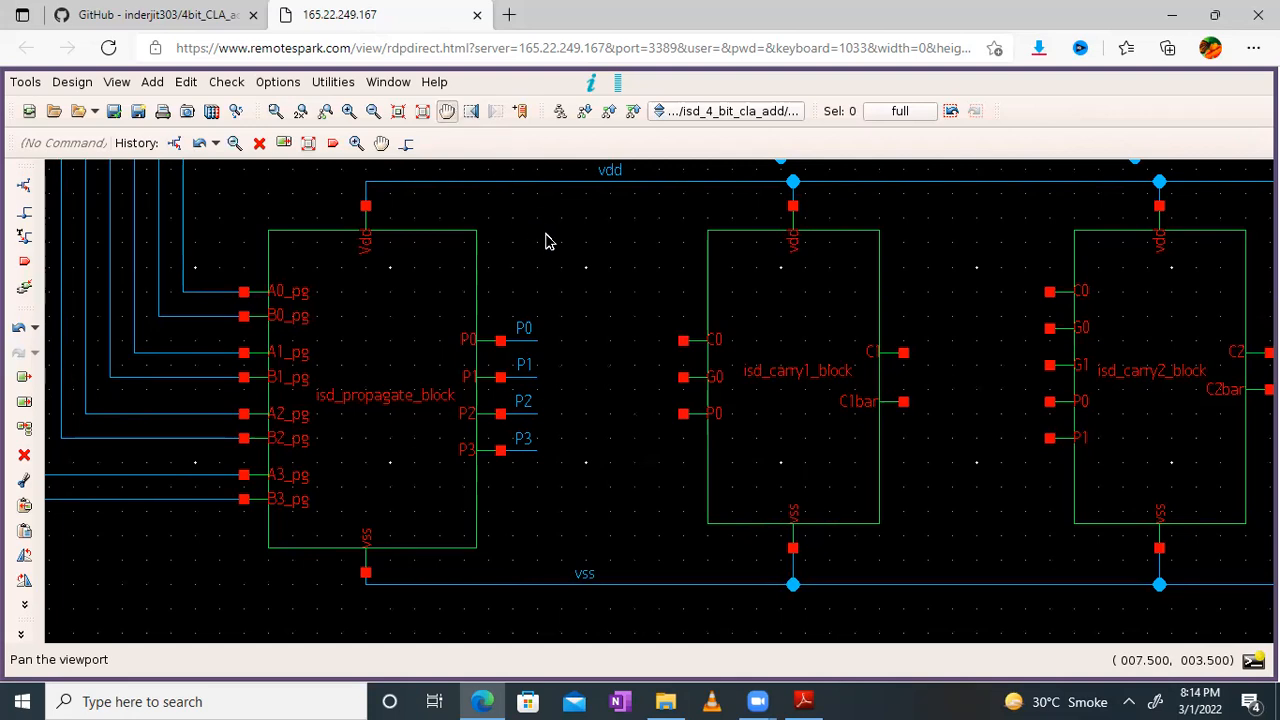
click(510, 562)
scroll(510, 570, up, 5)
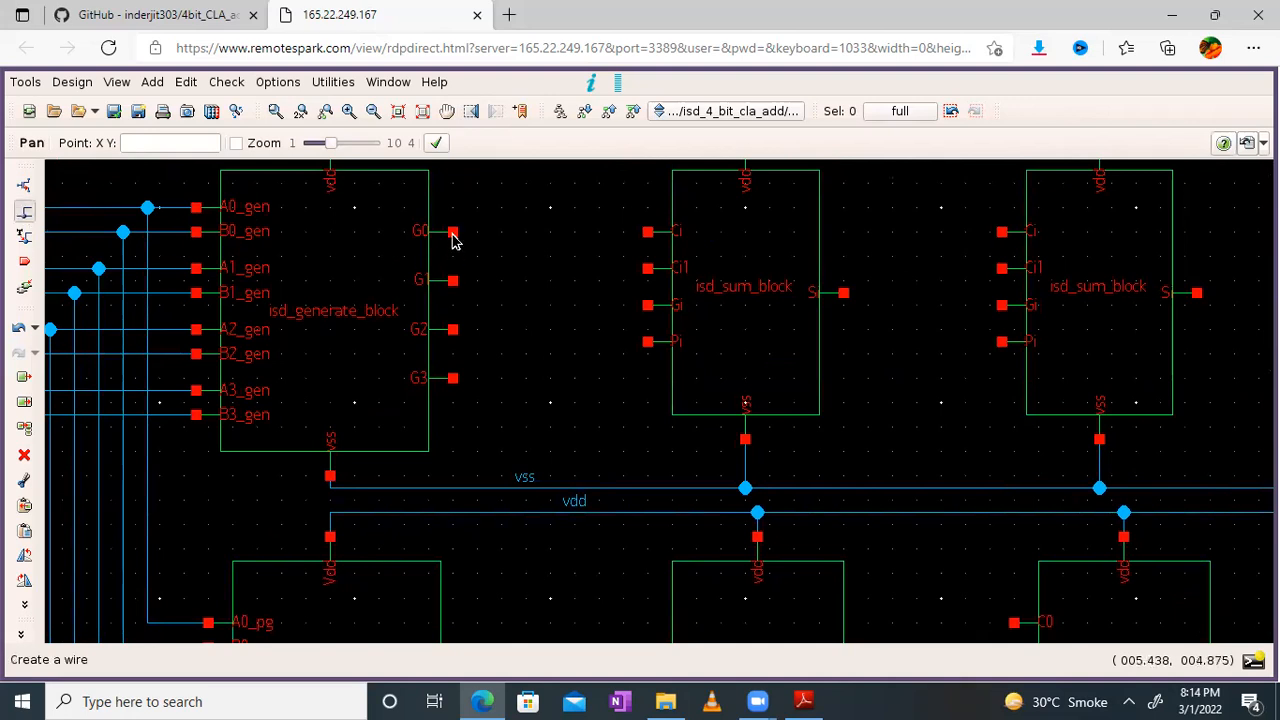
key(w)
click(503, 243)
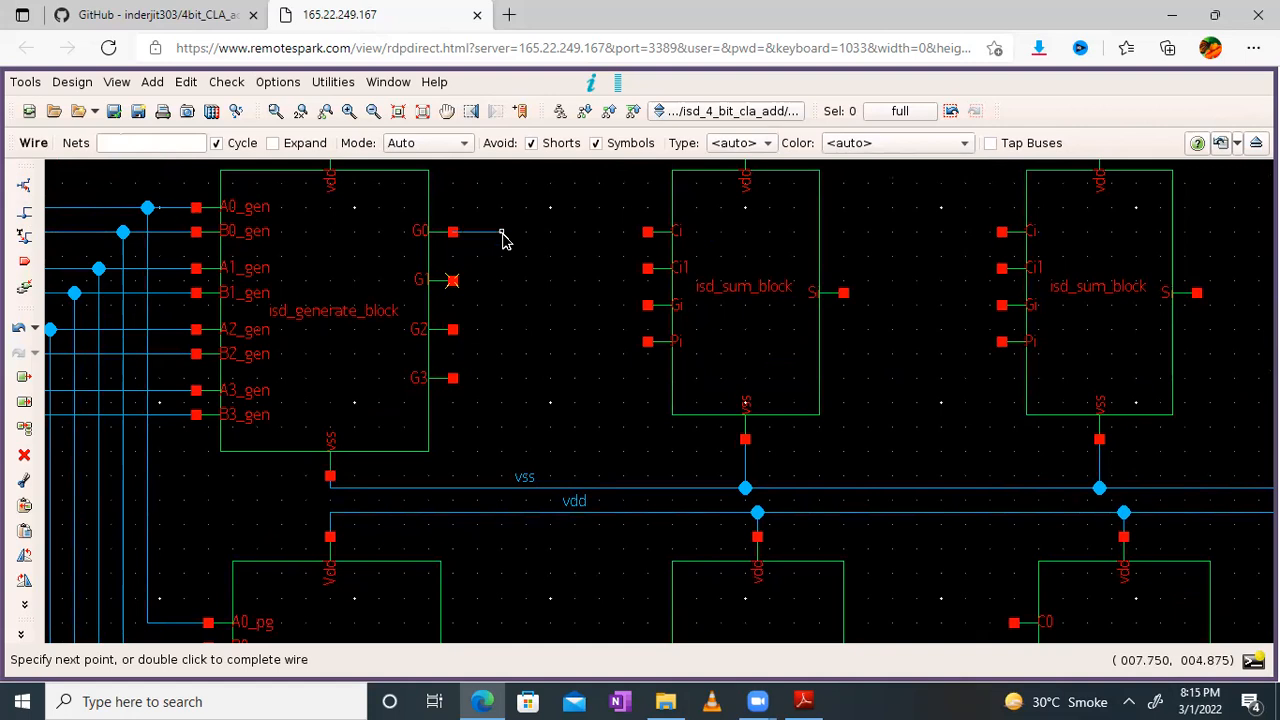
key(Escape)
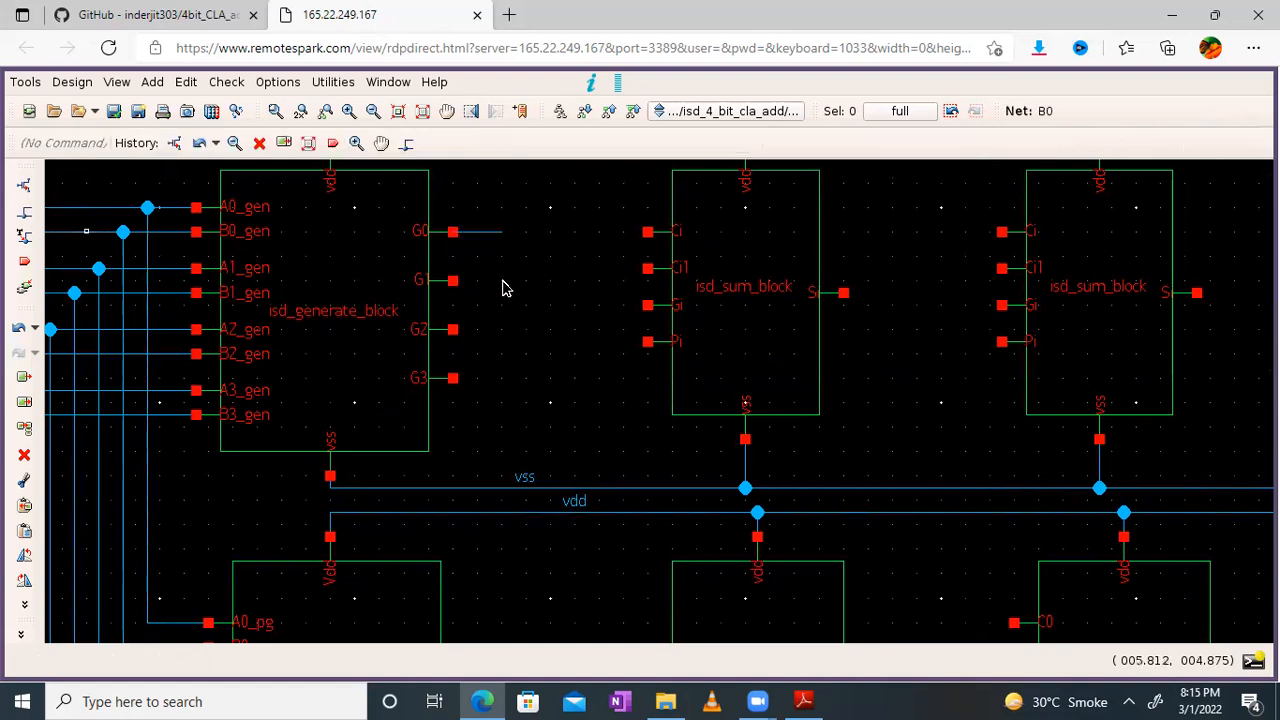
key(w)
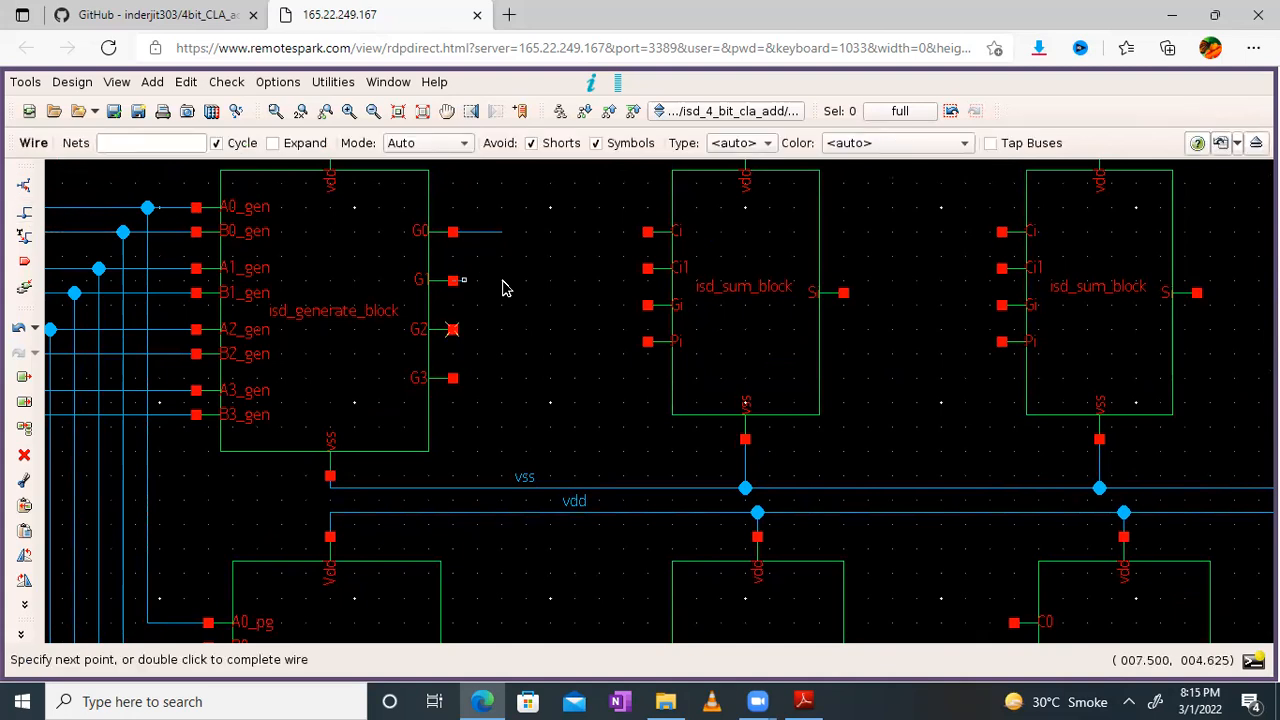
click(505, 288)
key(Escape)
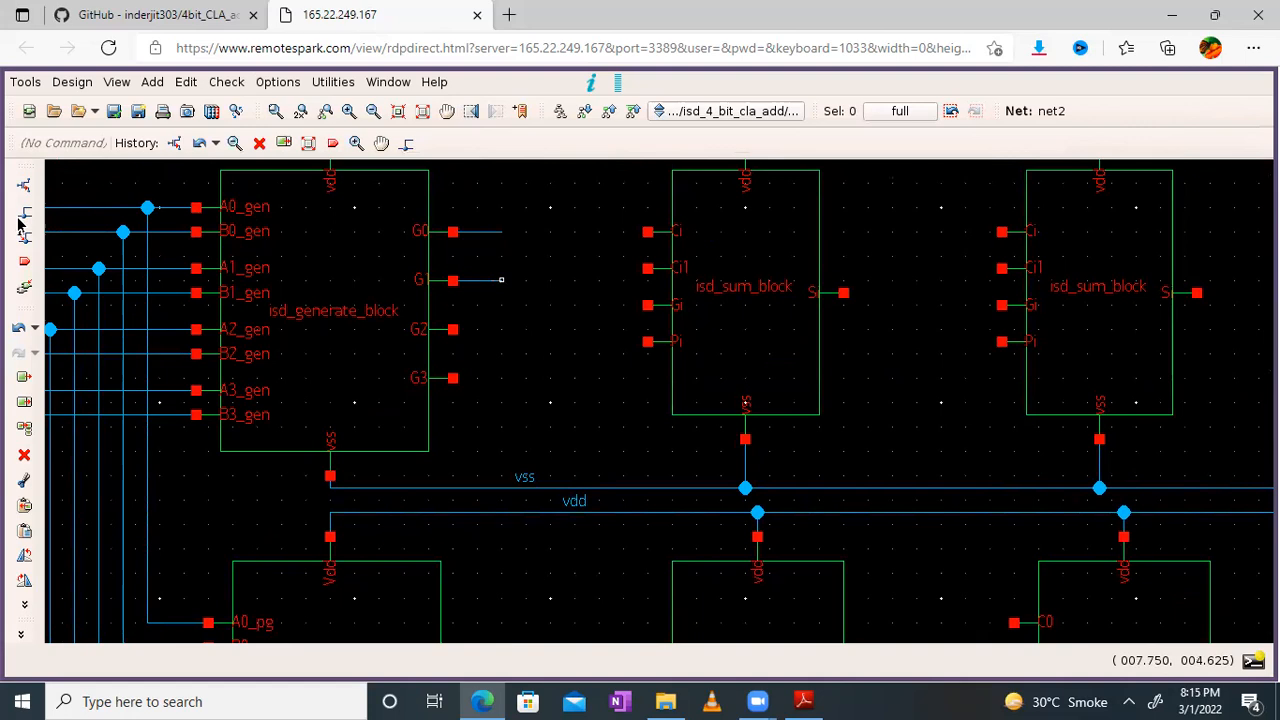
Draw matching short wire stubs out of the G2 and G3 output pins of the isd_generate_block
key(w)
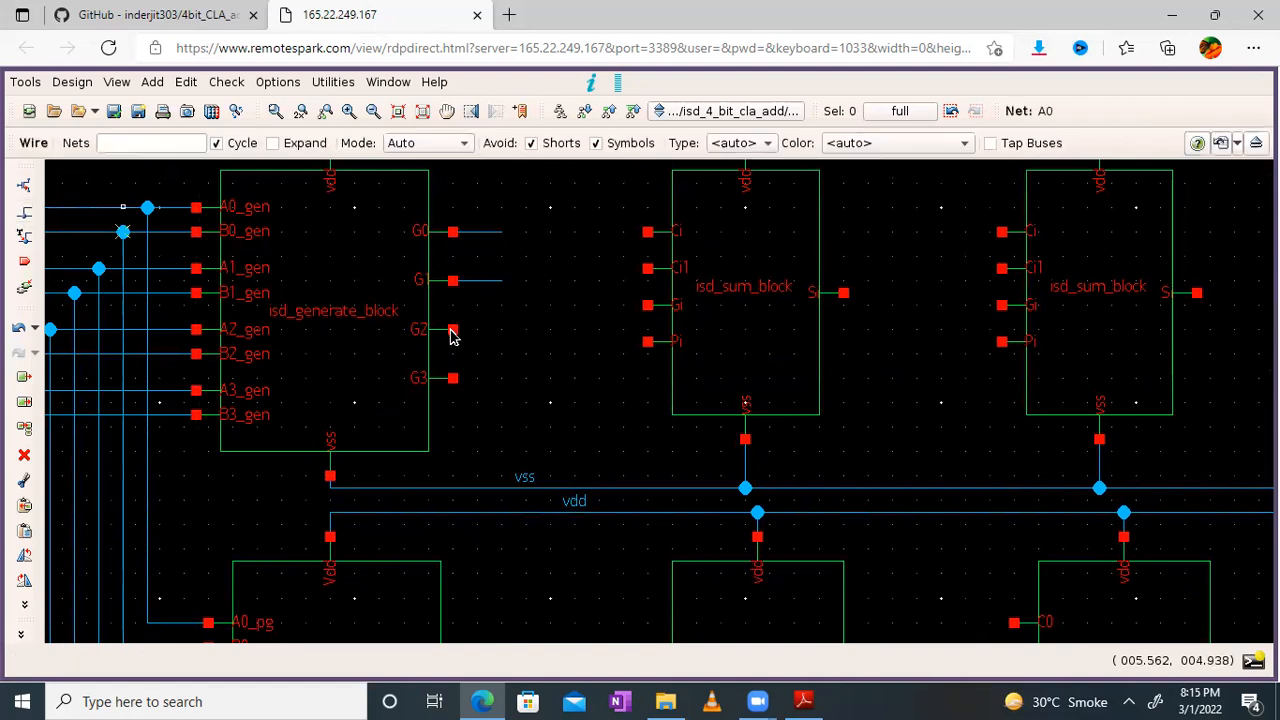
double_click(505, 335)
key(Escape)
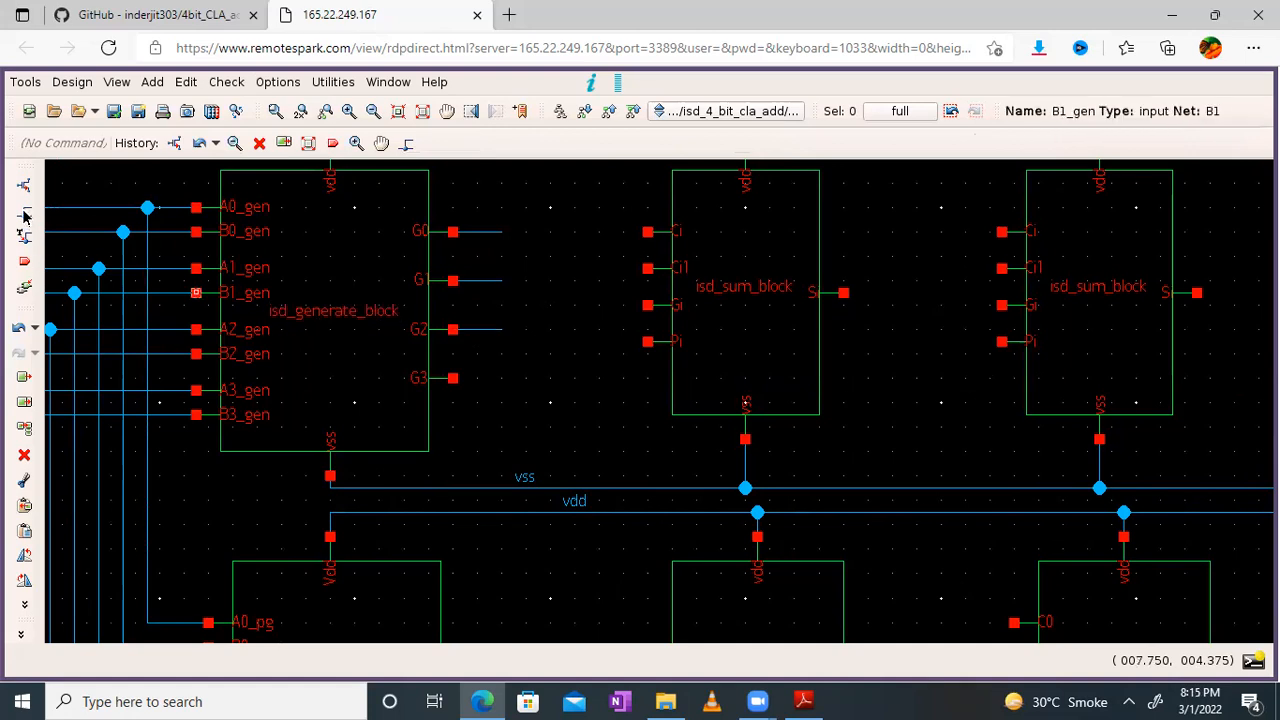
click(25, 215)
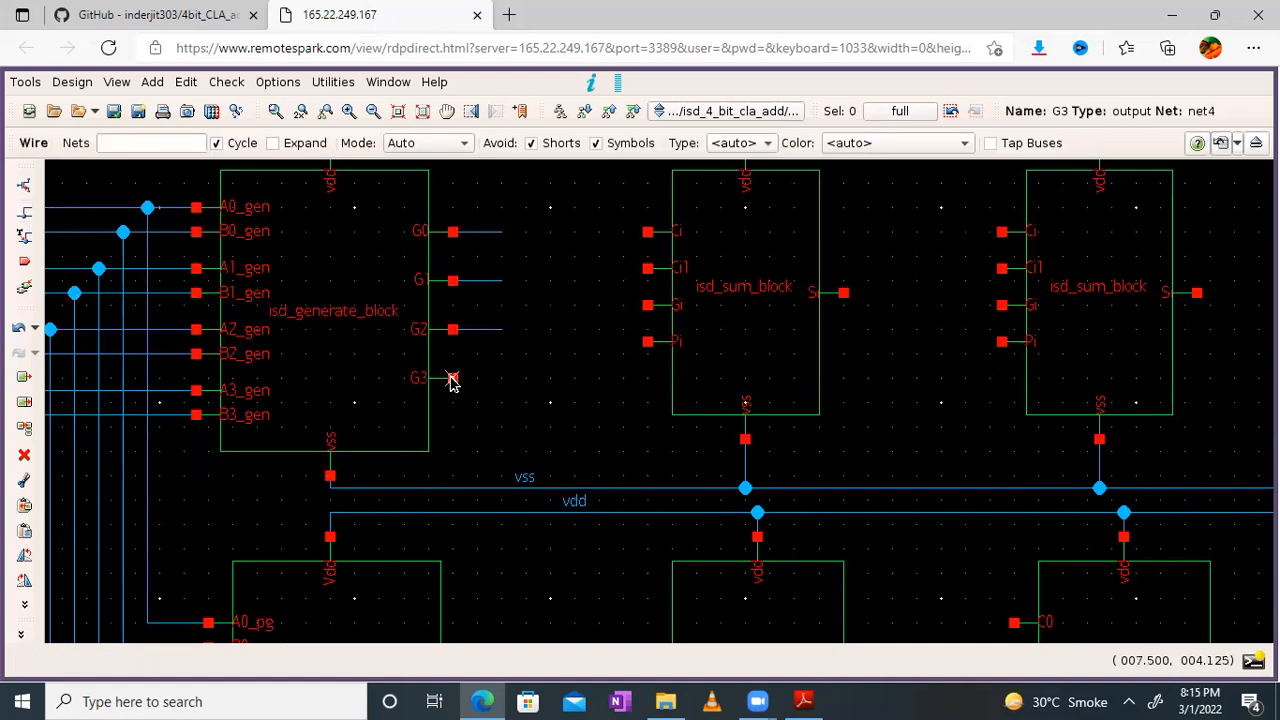
click(501, 383)
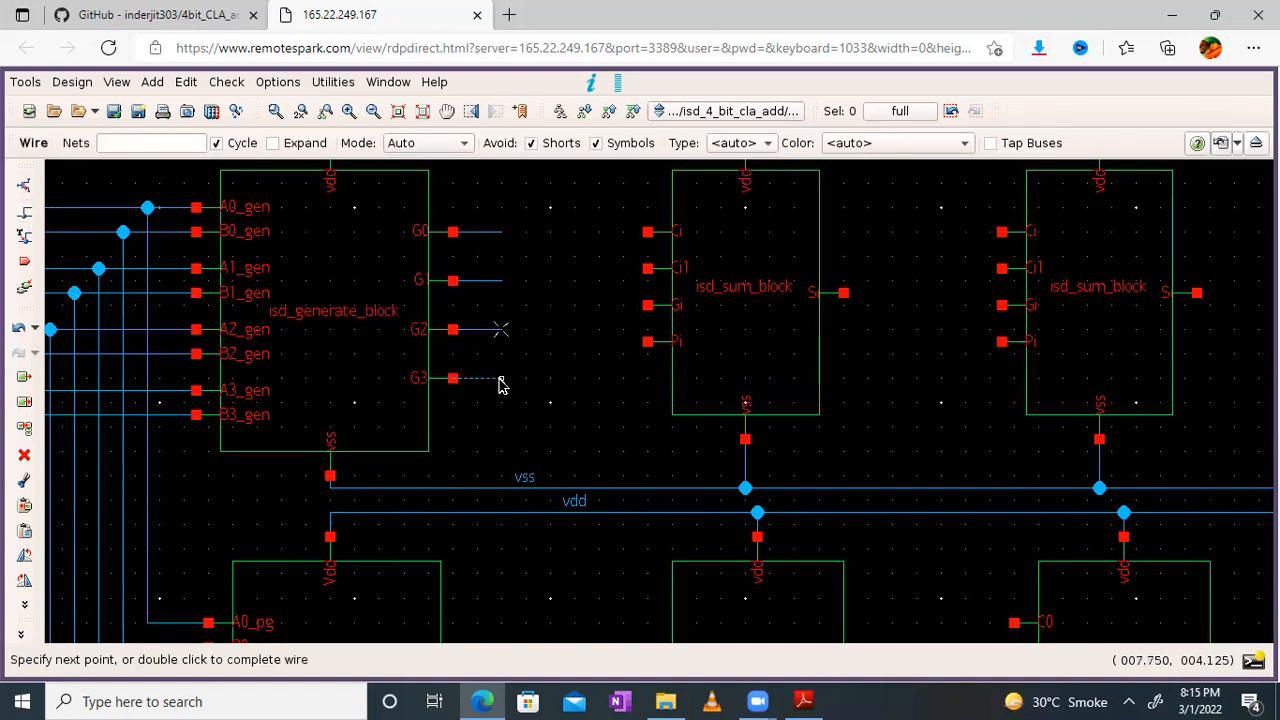
double_click(501, 383)
key(Escape)
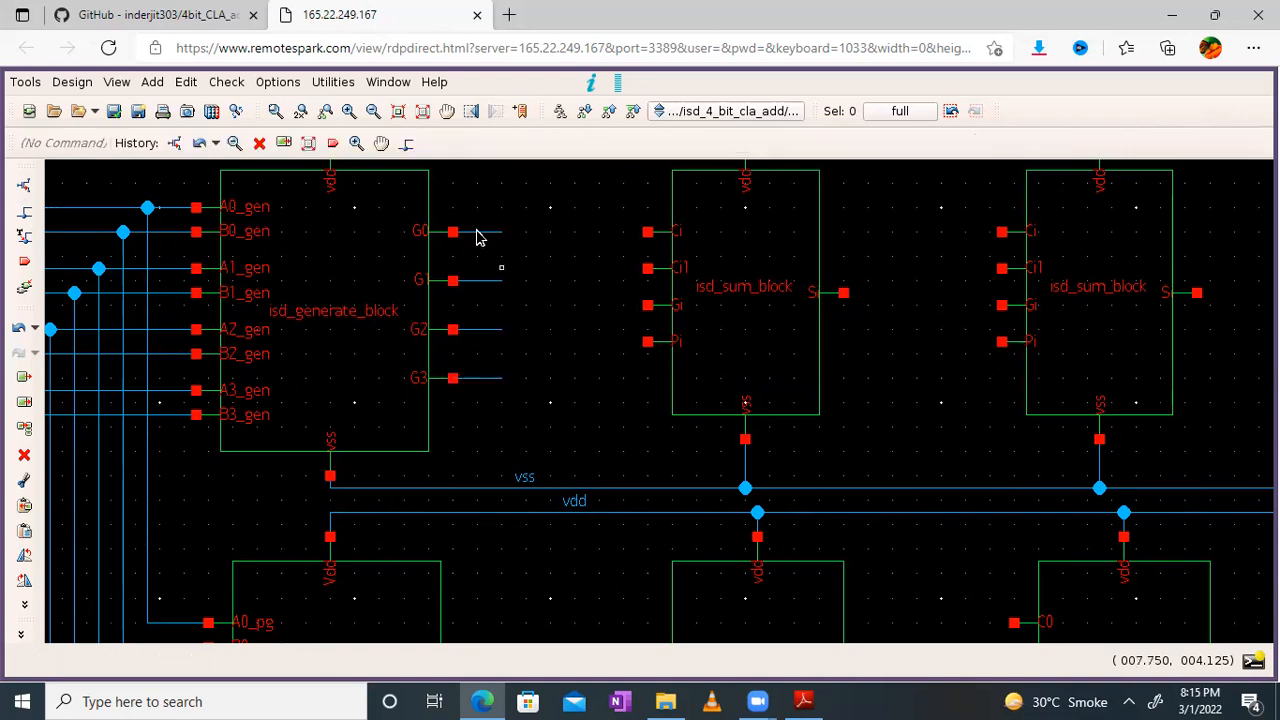
Name the wire stubs on the generate block's first two outputs G0 and G1
right_click(477, 236)
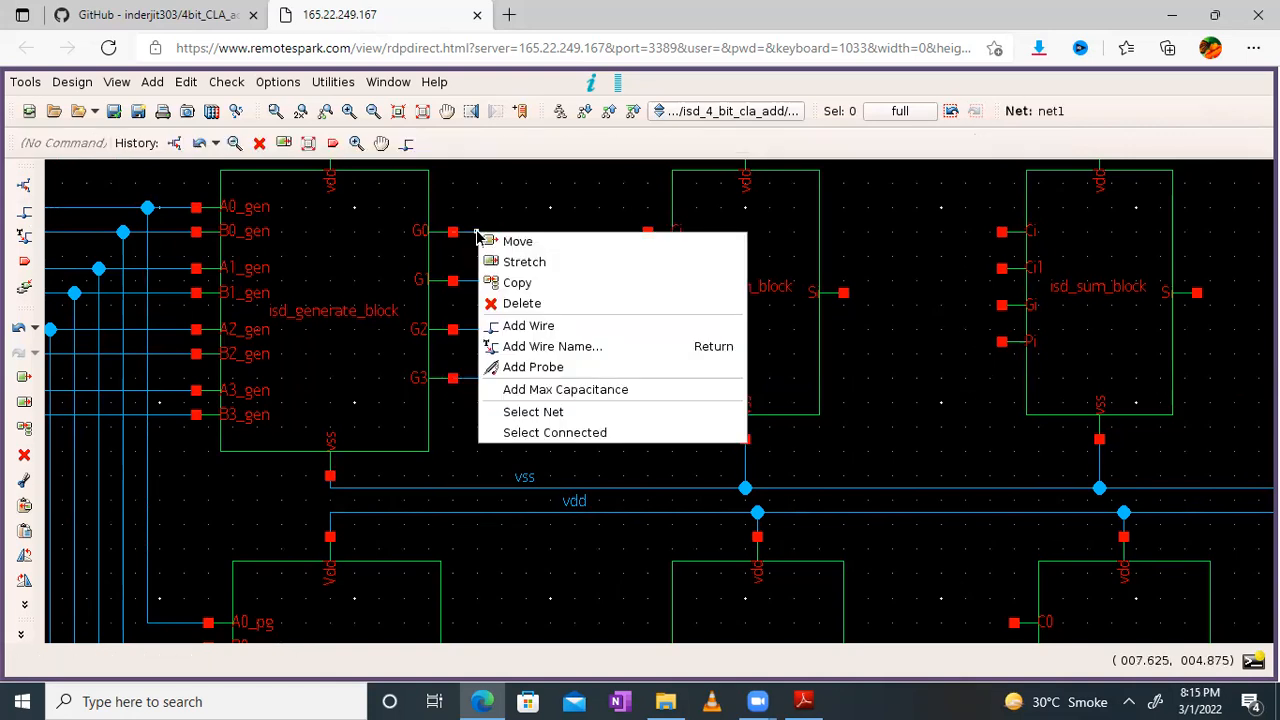
click(540, 348)
text(G)
key(Return)
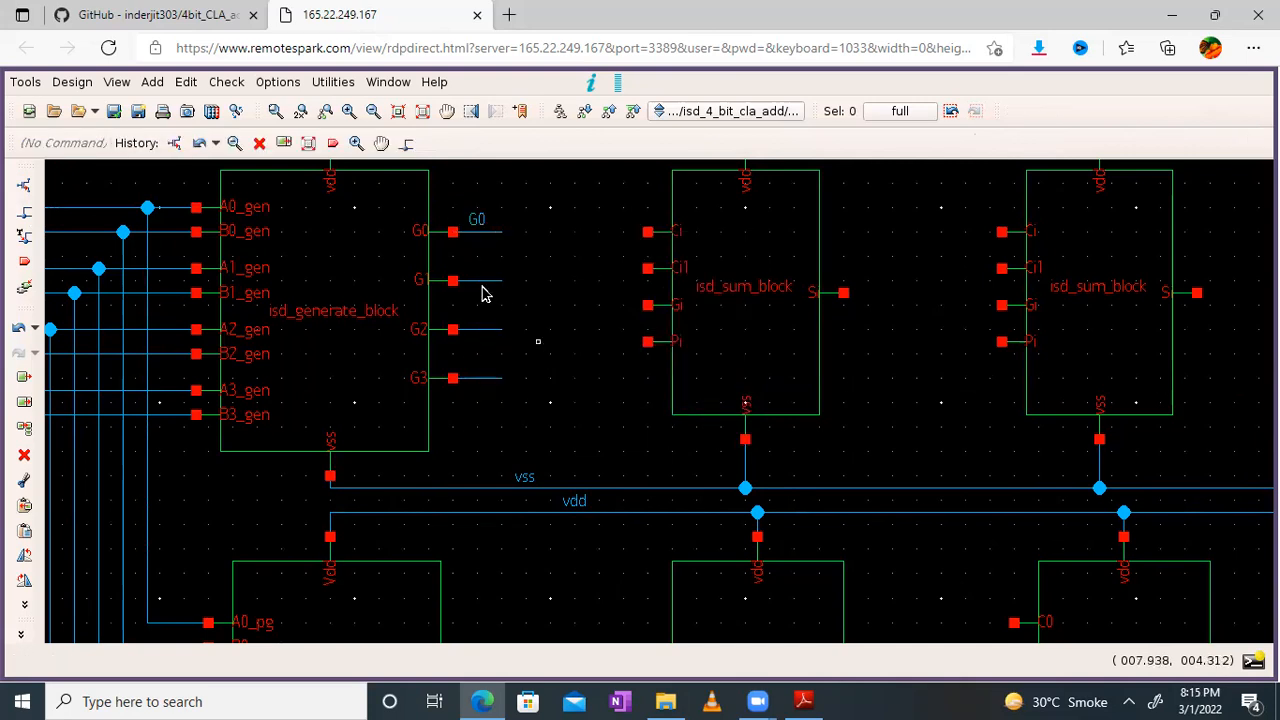
right_click(478, 286)
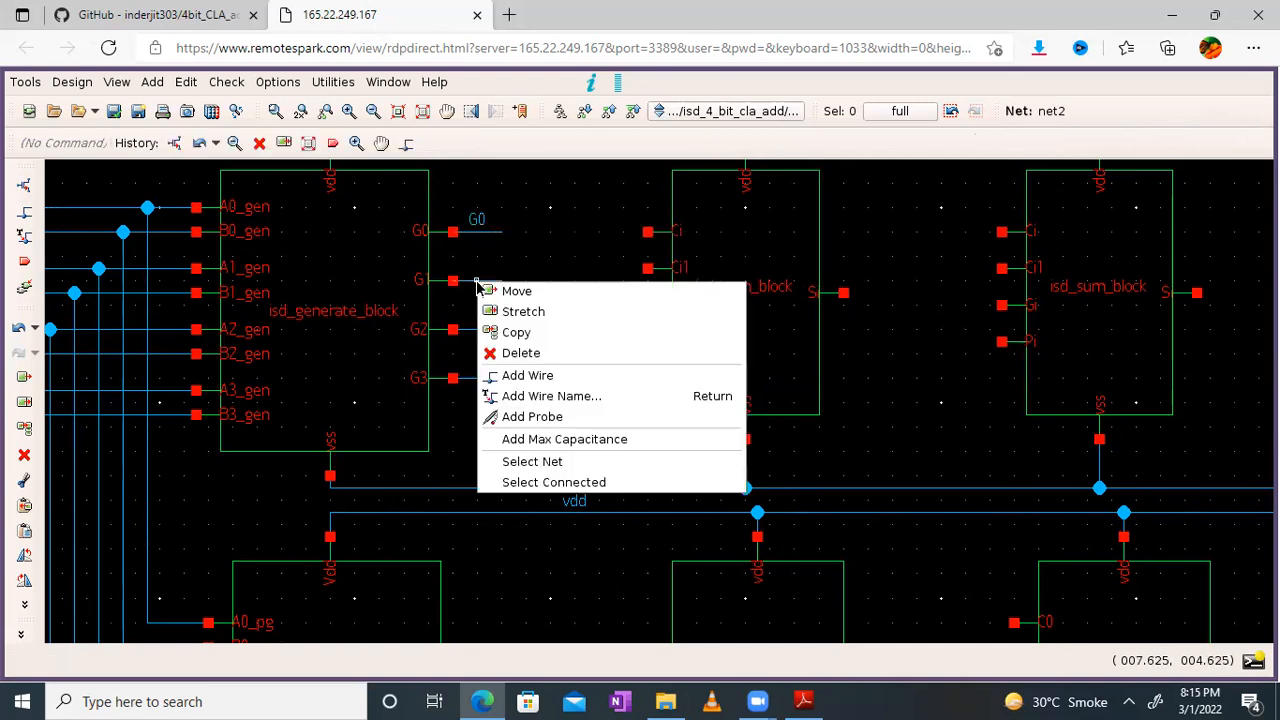
click(534, 400)
text(G1)
key(Return)
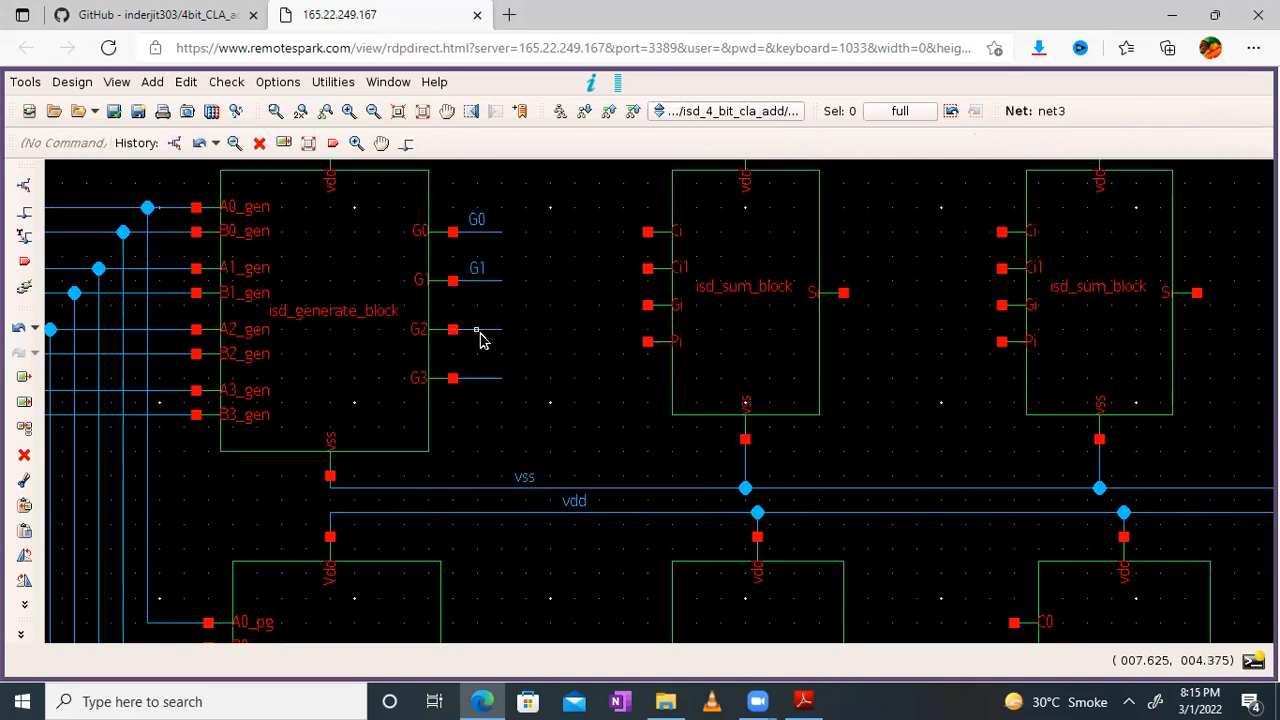
Name the wire stubs on the generate block's third and fourth outputs G2 and G3
right_click(480, 338)
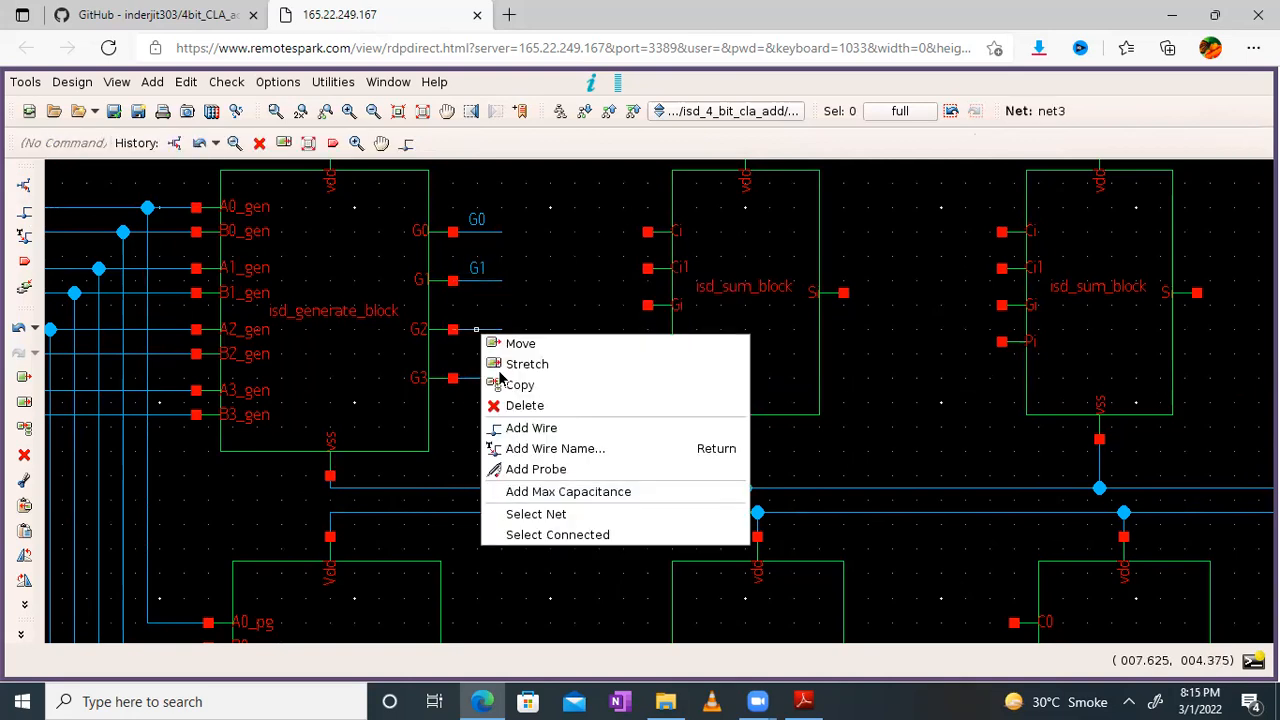
click(530, 450)
text(G2)
key(Return)
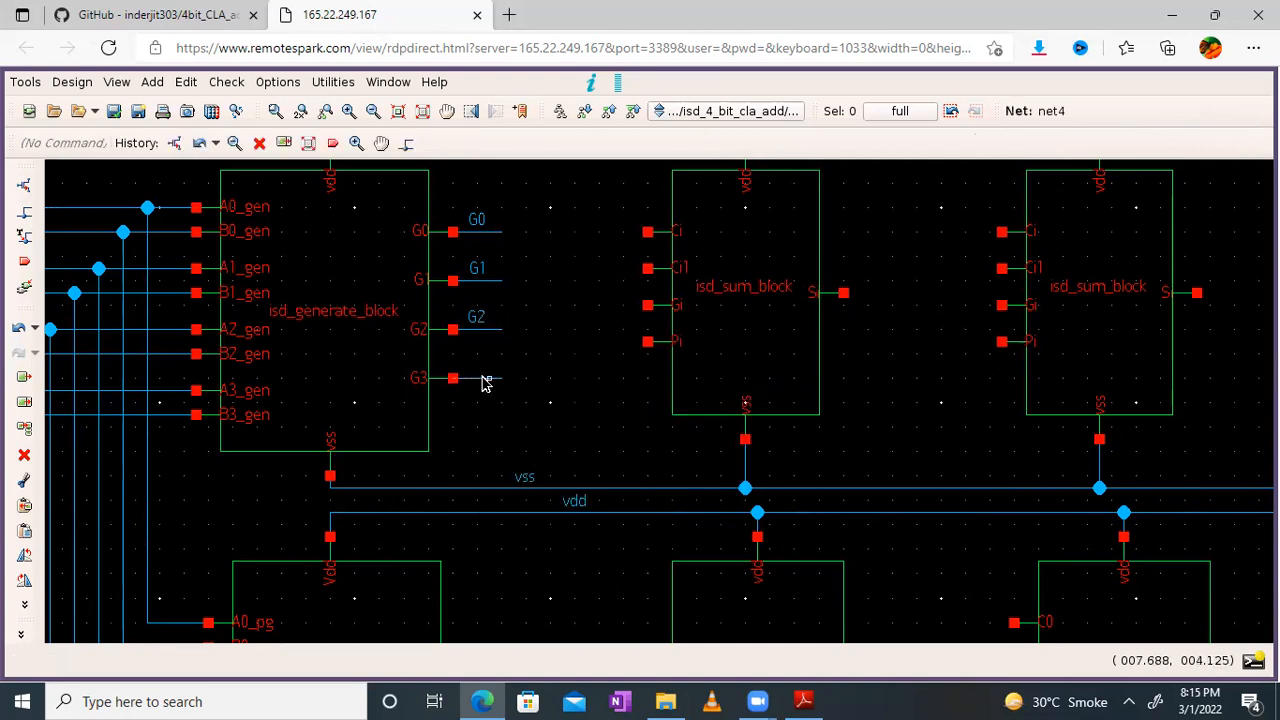
right_click(484, 383)
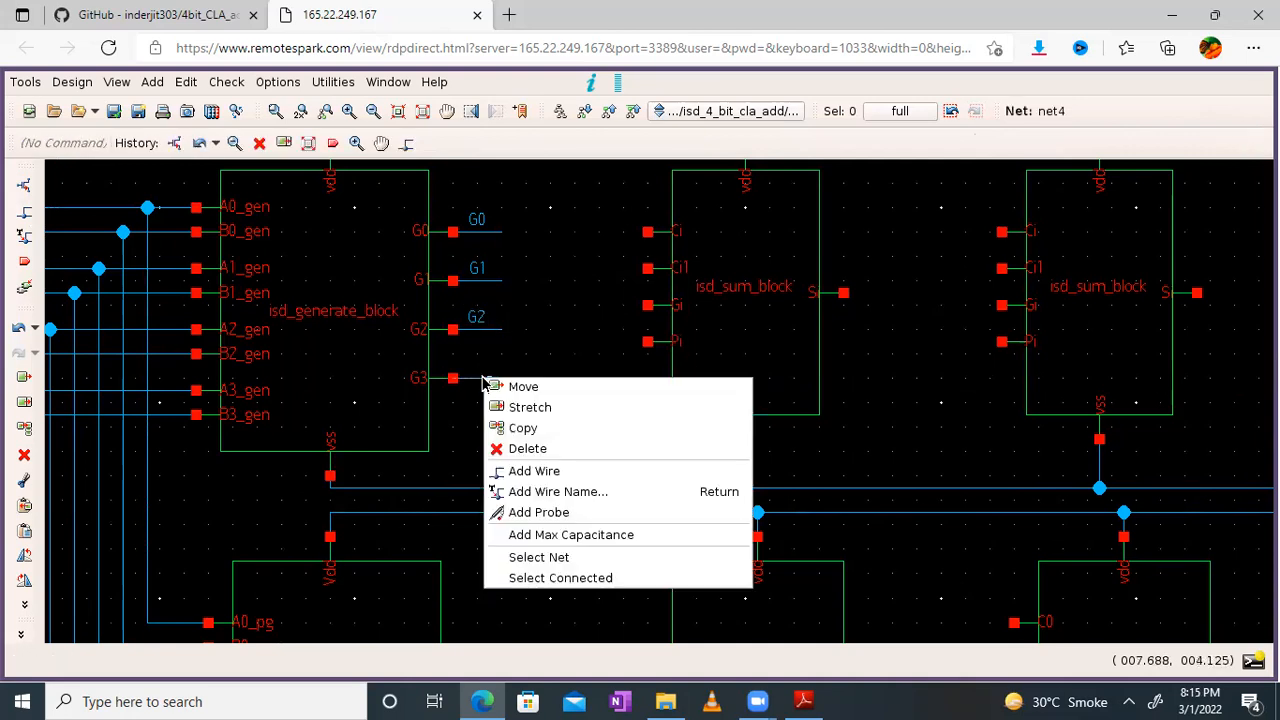
click(530, 492)
text(G3)
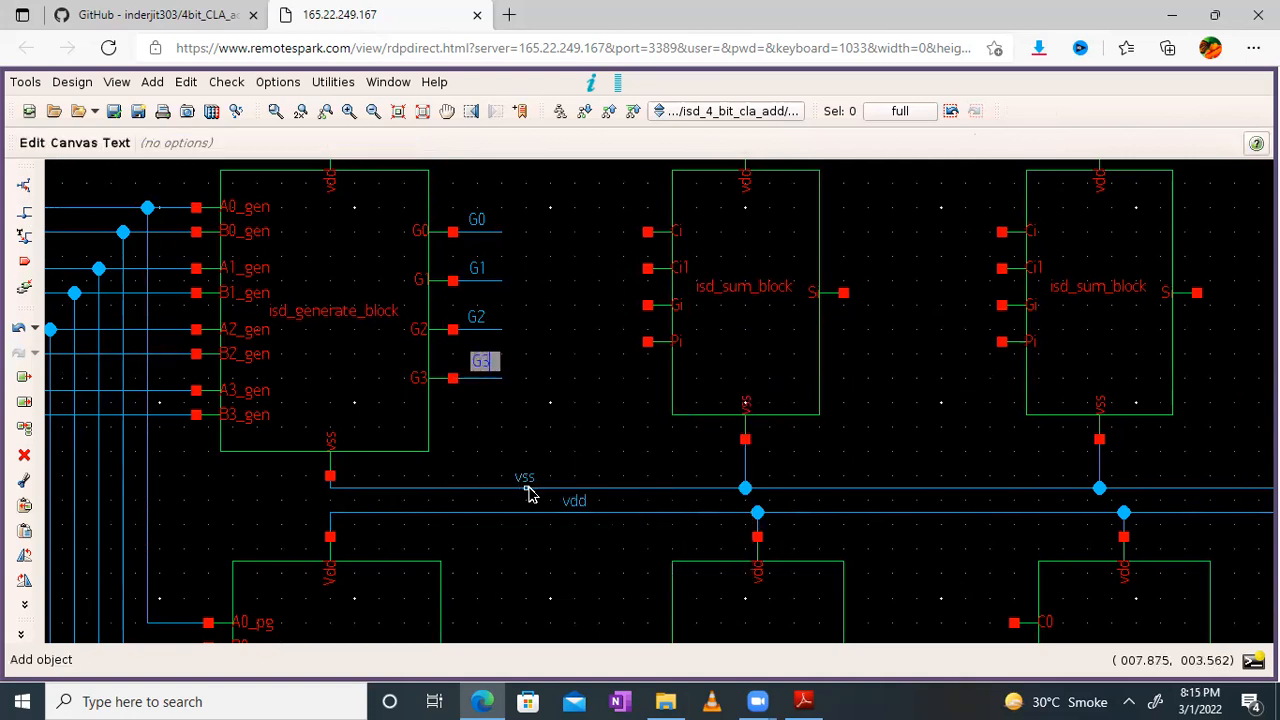
key(Return)
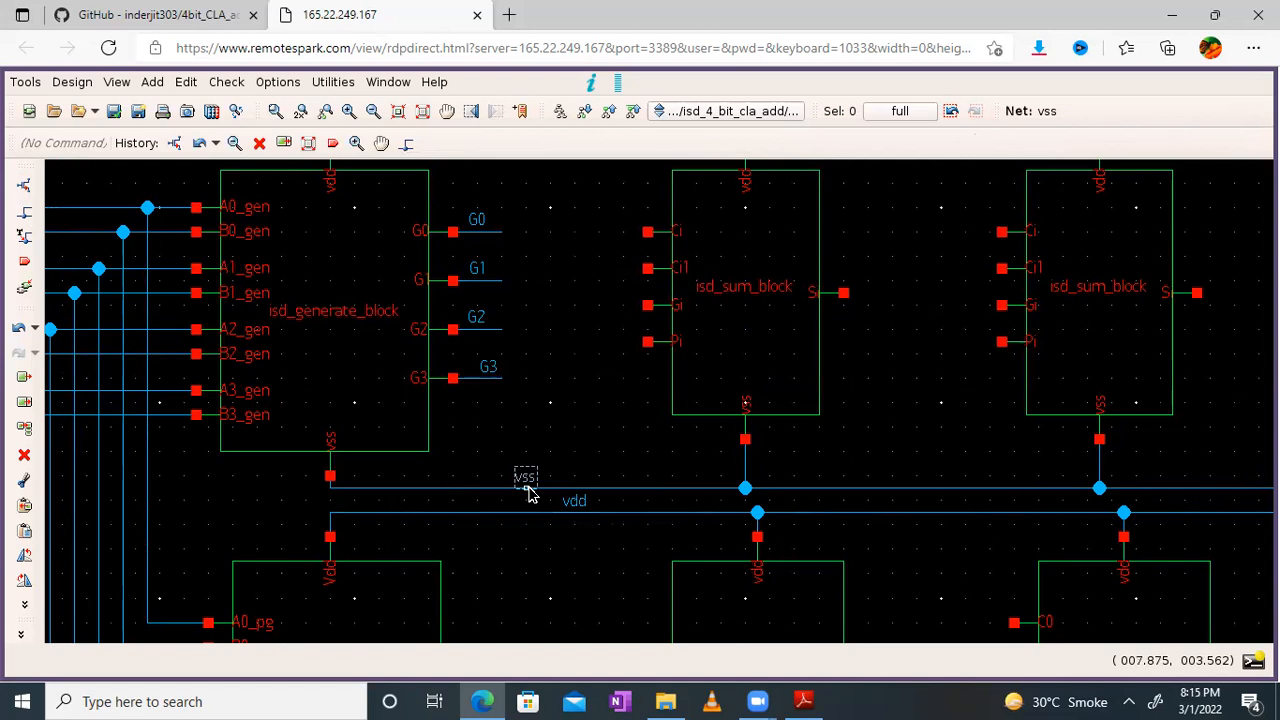
Draw a short open-ended wire stub into the C0 input pin of the isd_carry1_block
click(447, 110)
key(Escape)
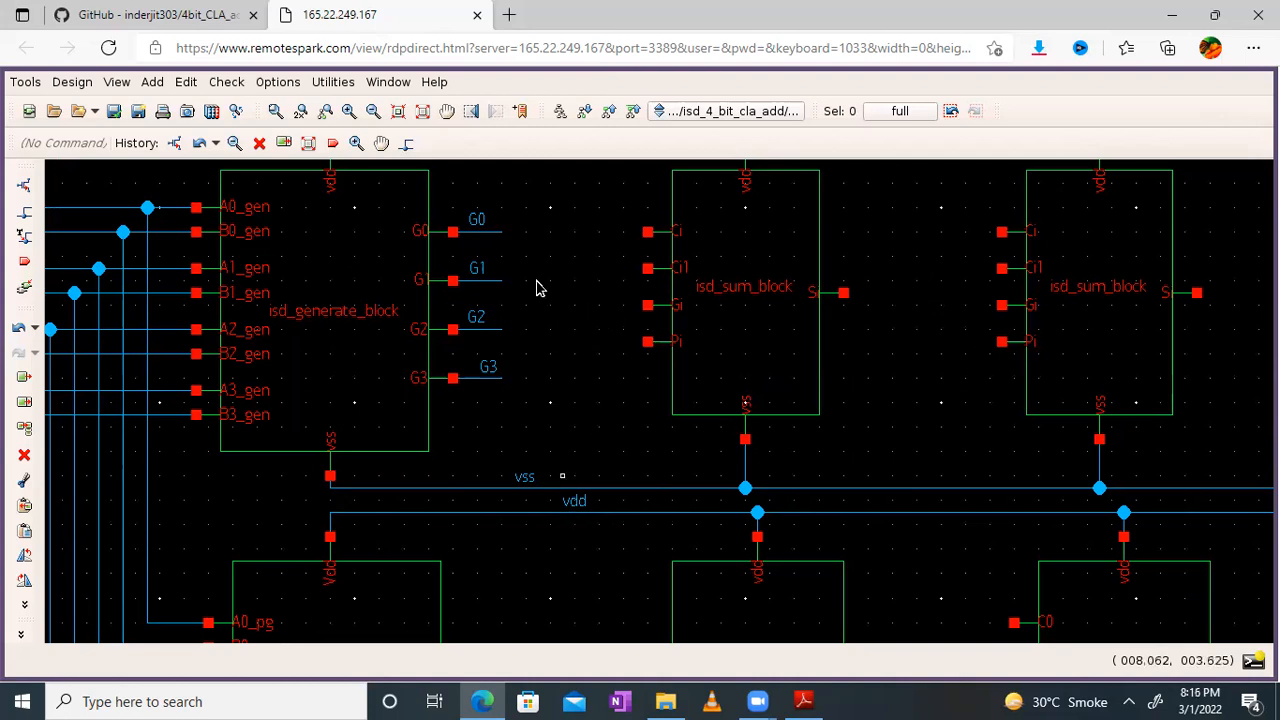
click(445, 112)
drag(599, 414, 560, 281)
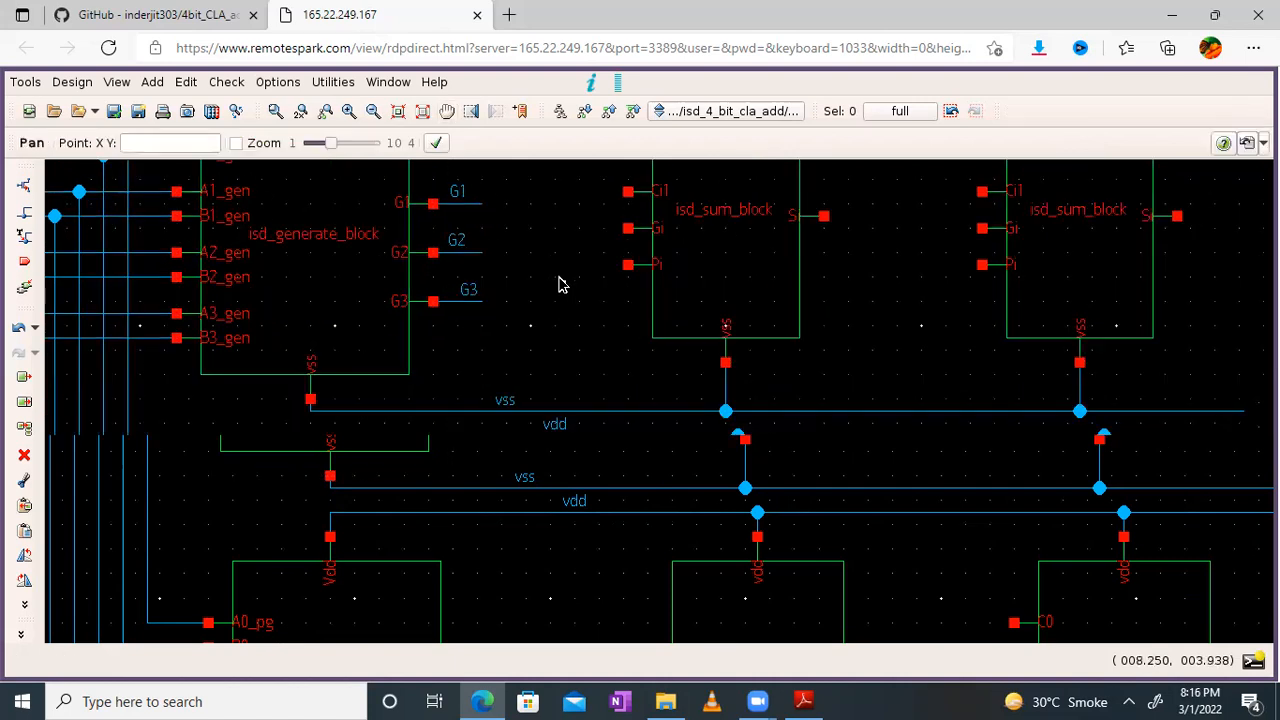
drag(548, 462, 548, 426)
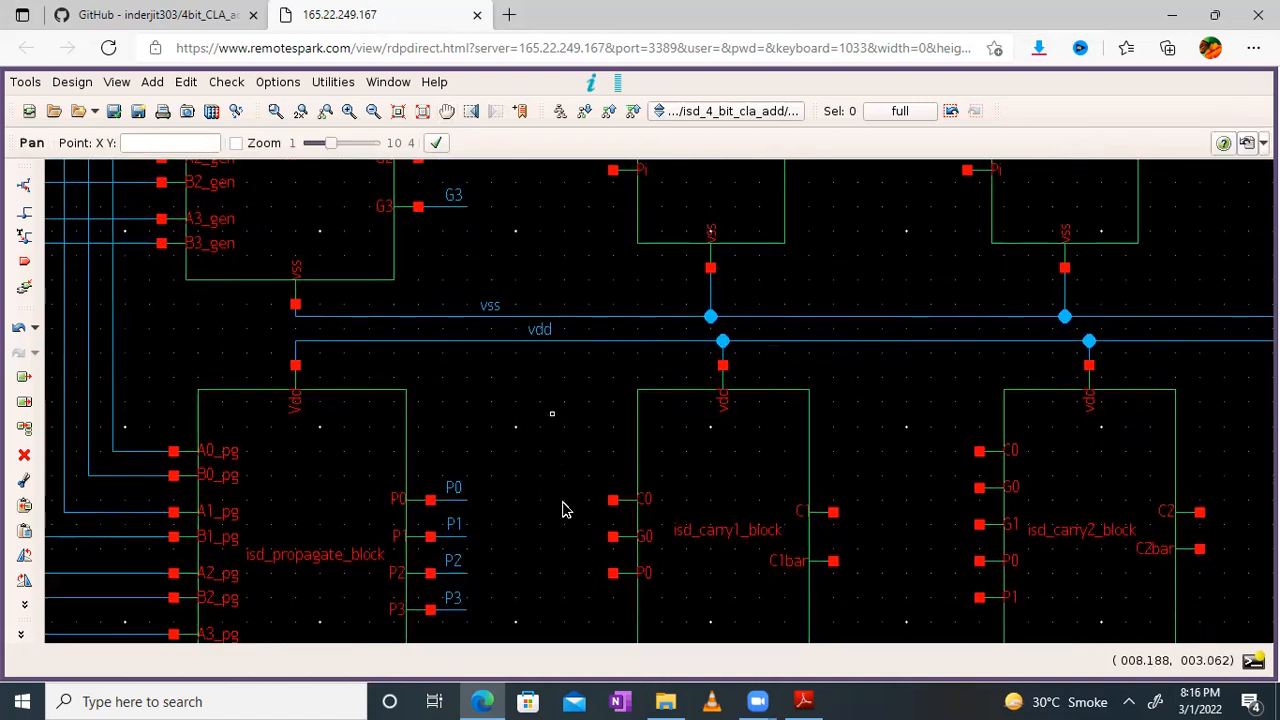
drag(575, 478, 571, 449)
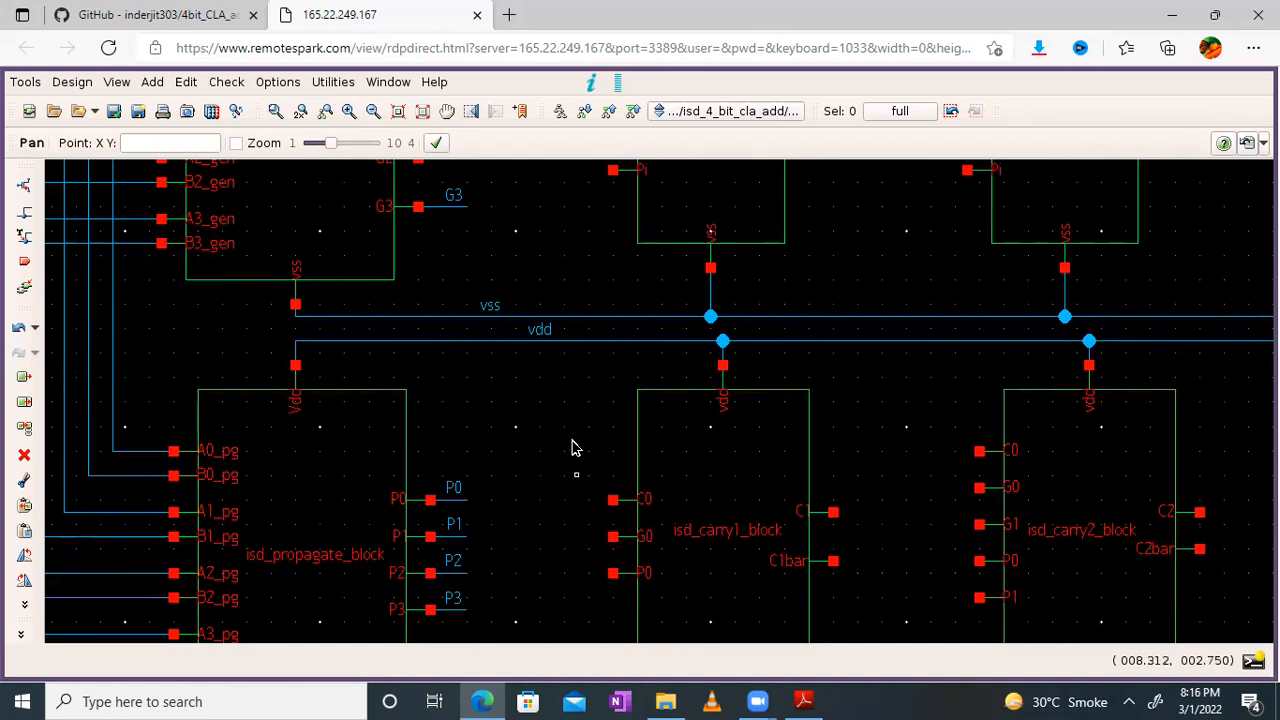
click(24, 211)
click(560, 463)
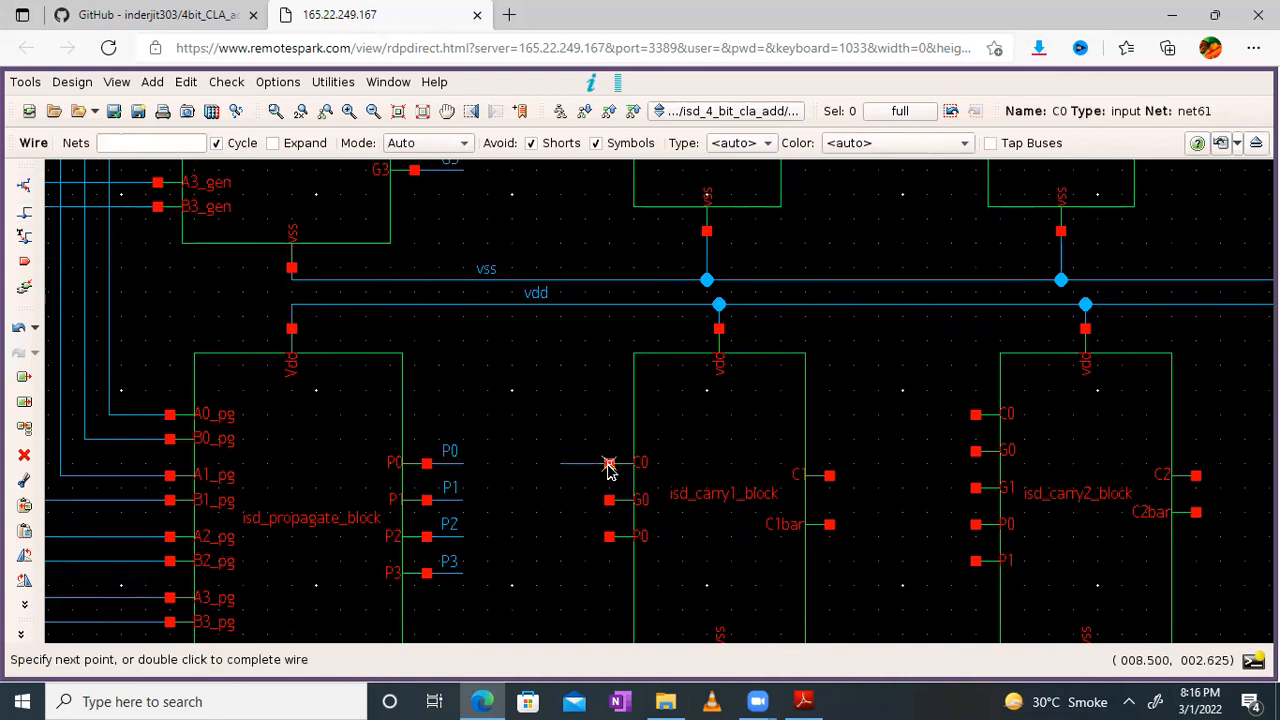
click(609, 465)
key(Escape)
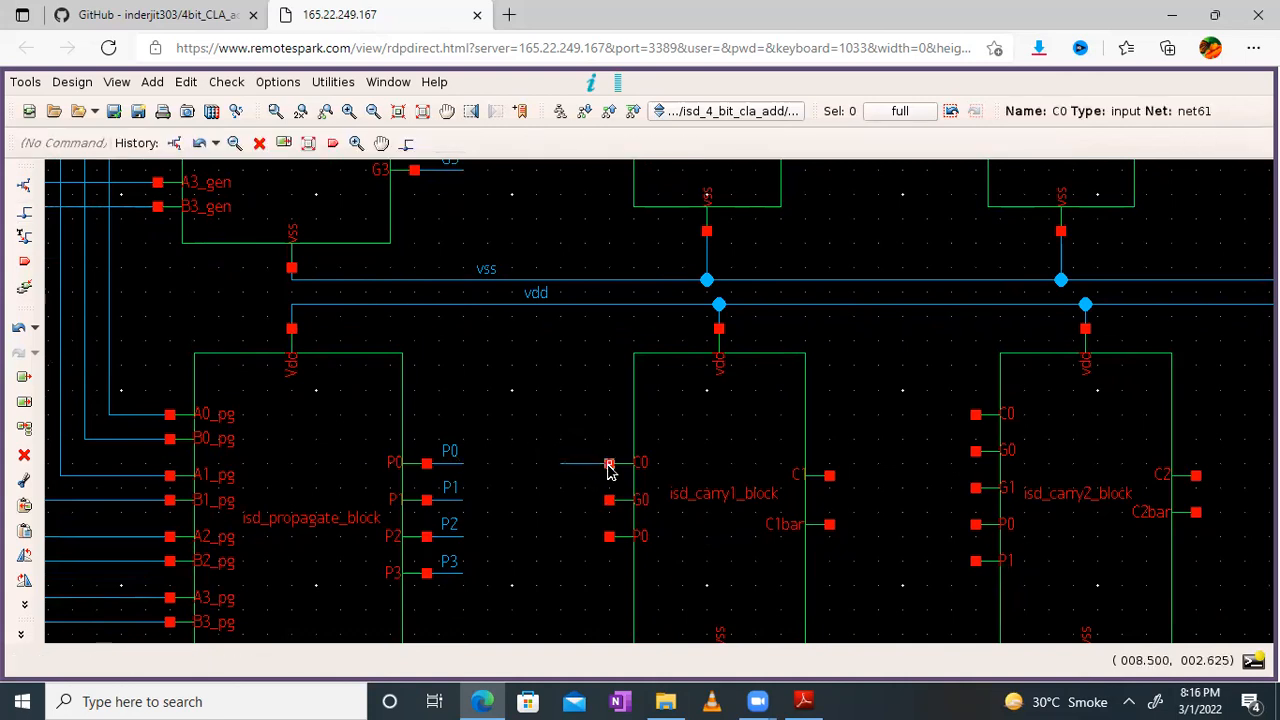
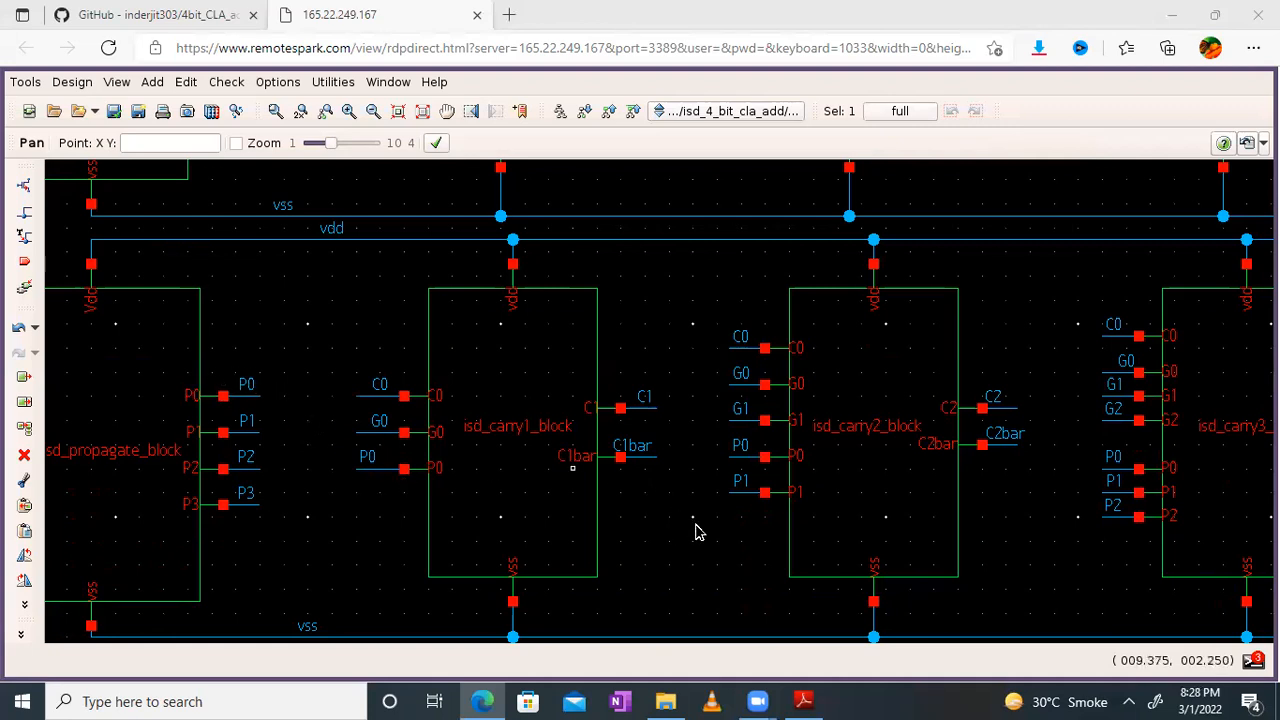
Examine the wire stubs and their names on the four carry blocks and on the row of isd_sum_block instances
middle_drag(634, 530, 612, 530)
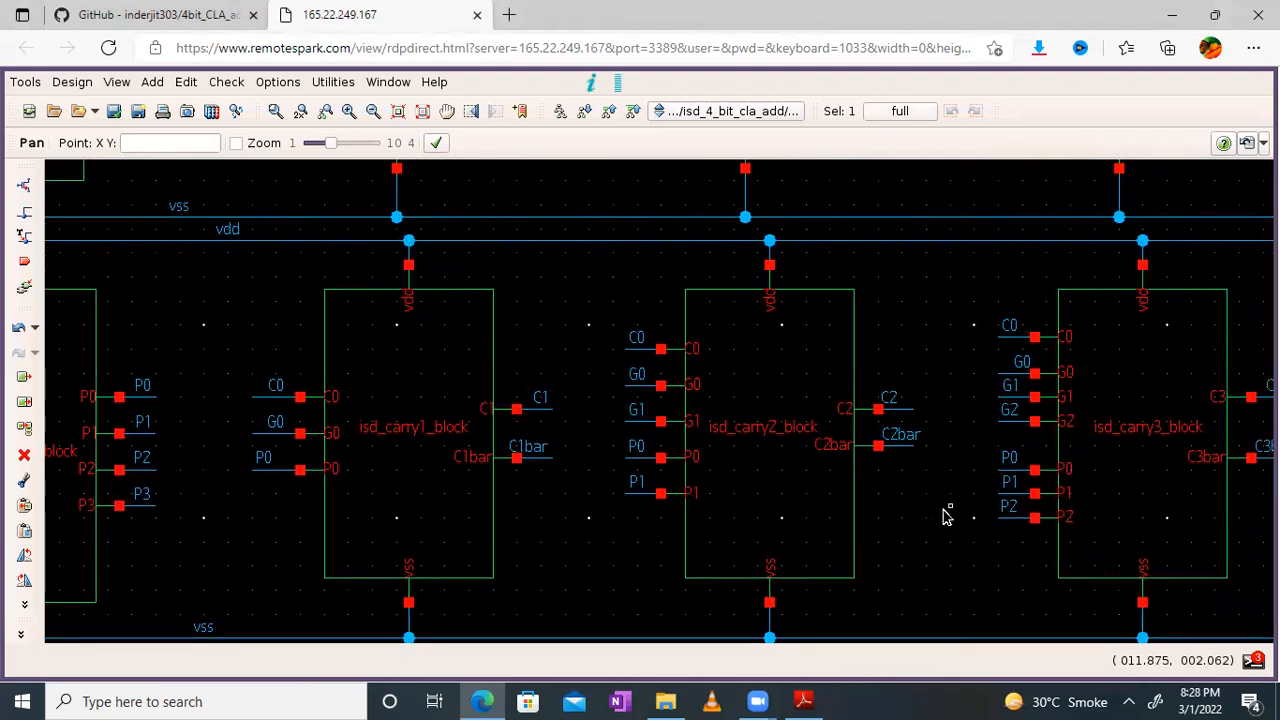
middle_drag(951, 558, 397, 543)
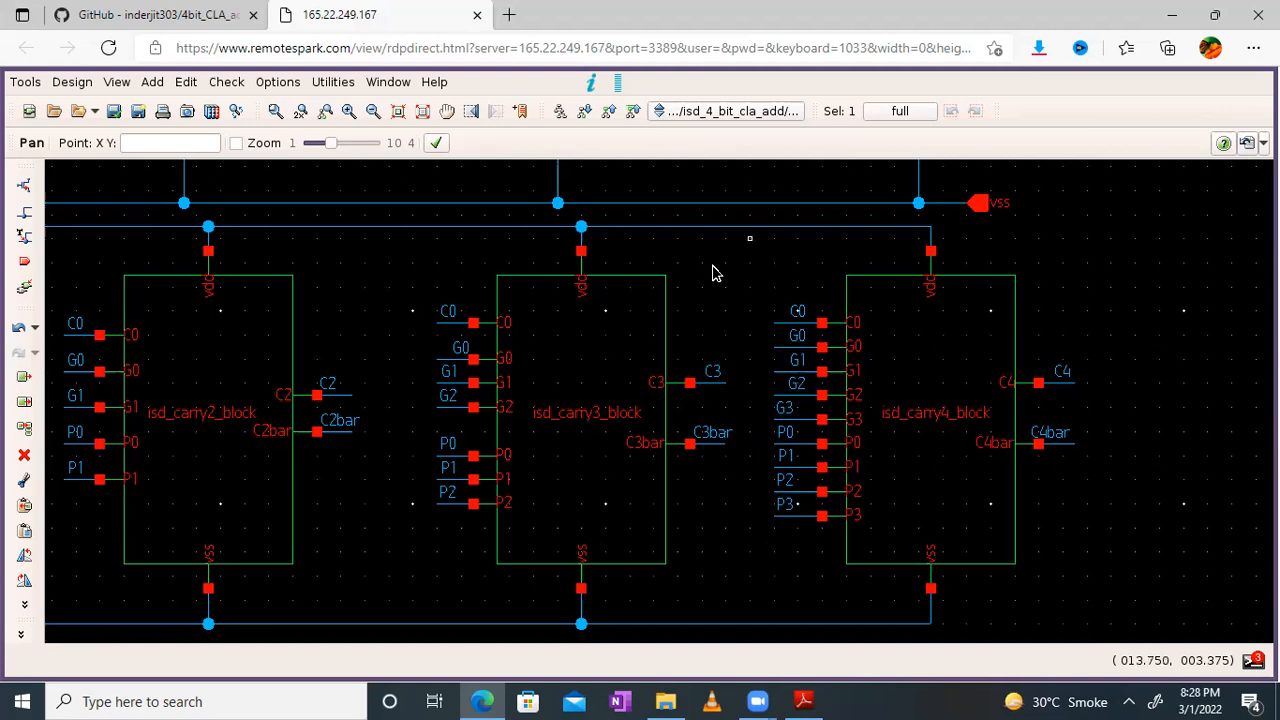
middle_drag(738, 287, 965, 531)
middle_drag(585, 238, 1006, 418)
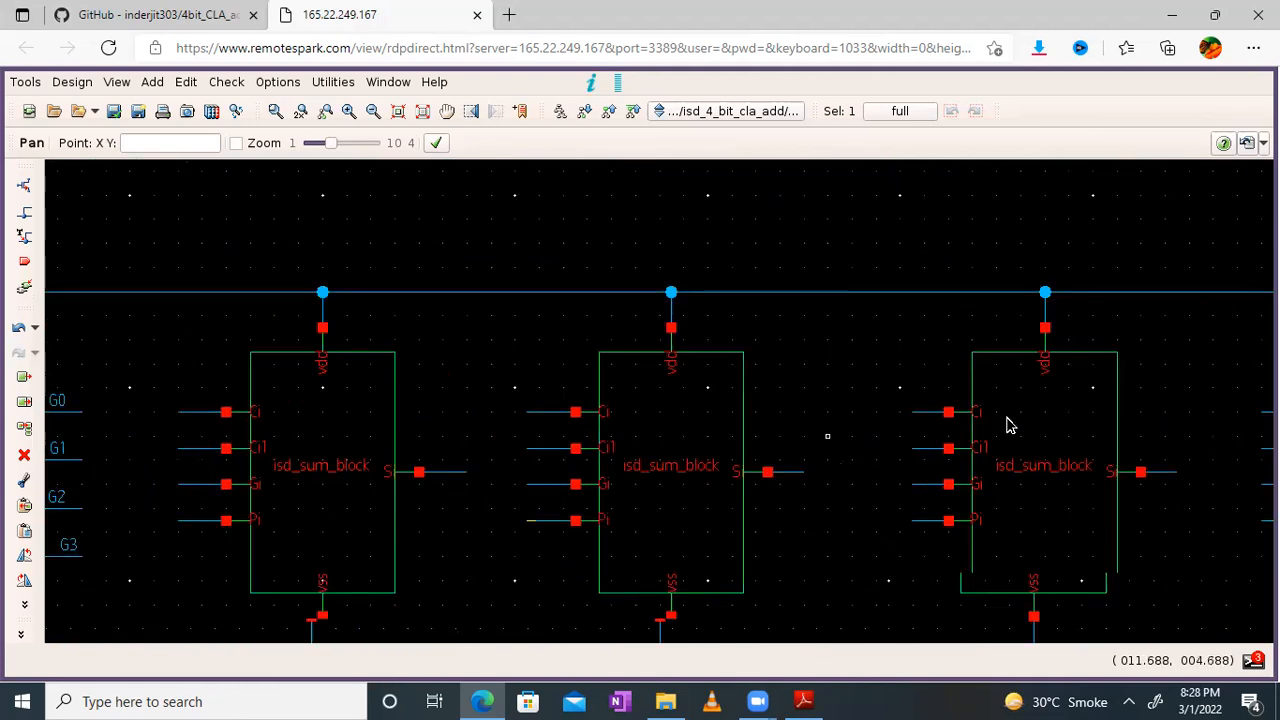
middle_drag(600, 390, 671, 334)
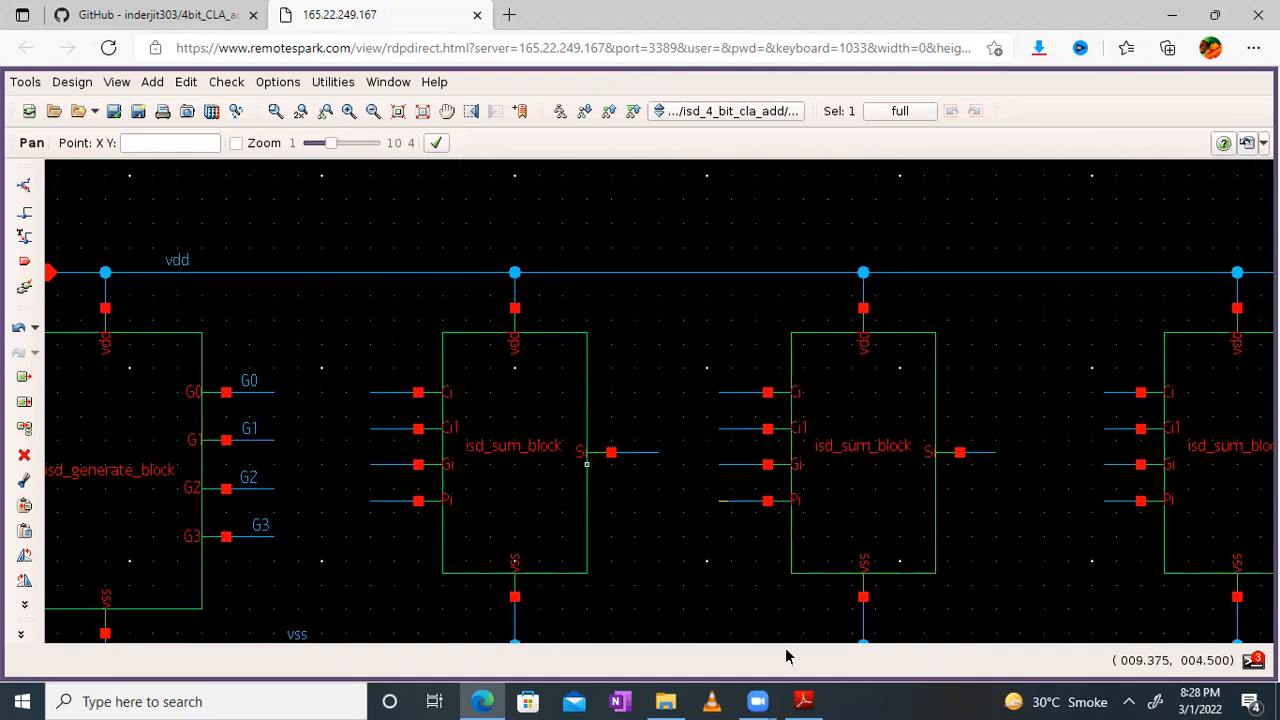
Switch to Adobe Reader, examine the sum circuit block equations in the CLA adder design PDF, and return to the schematic
click(803, 701)
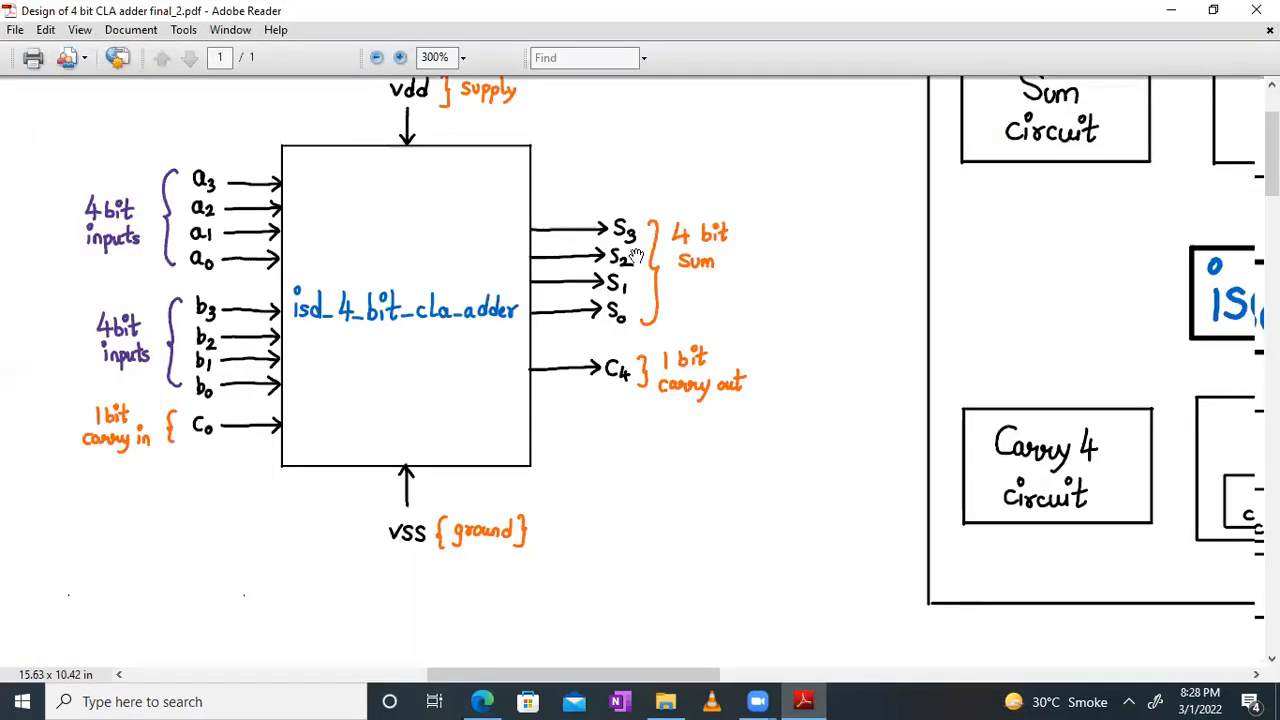
drag(636, 256, 510, 35)
drag(1034, 490, 176, 286)
drag(866, 462, 146, 503)
drag(541, 643, 757, 183)
drag(1091, 343, 263, 237)
scroll(572, 338, down, 2)
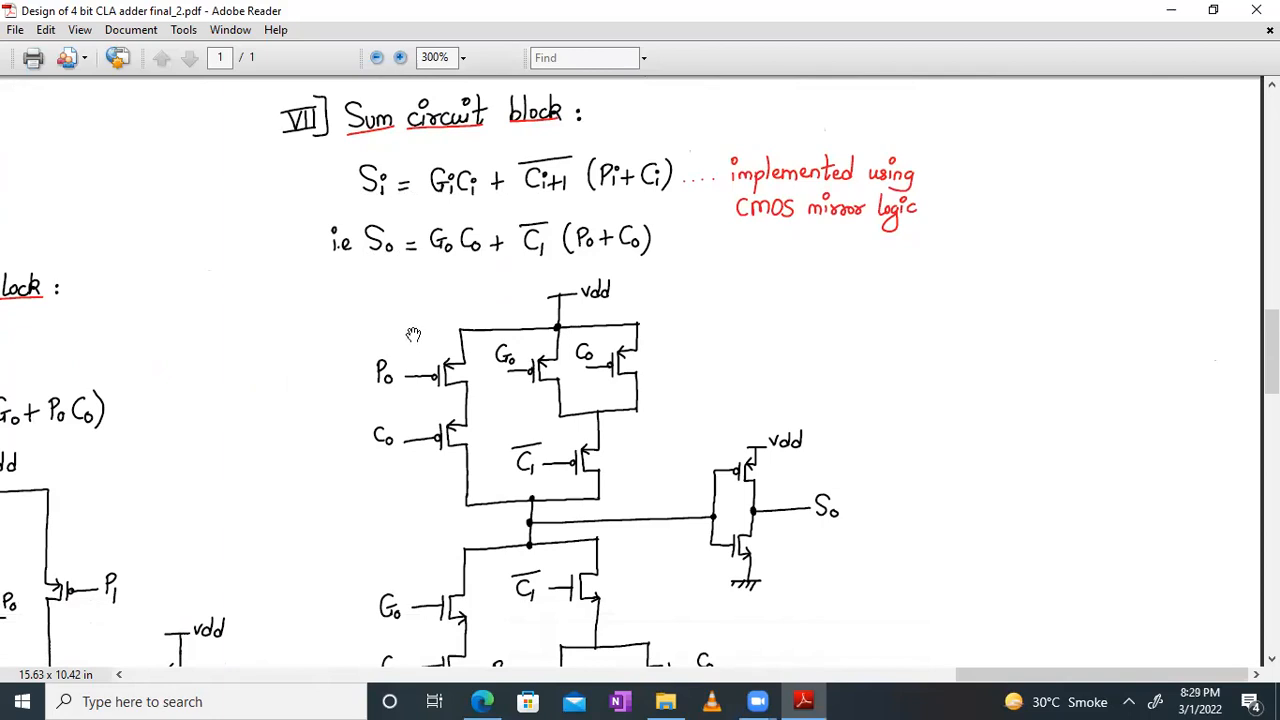
drag(413, 343, 434, 383)
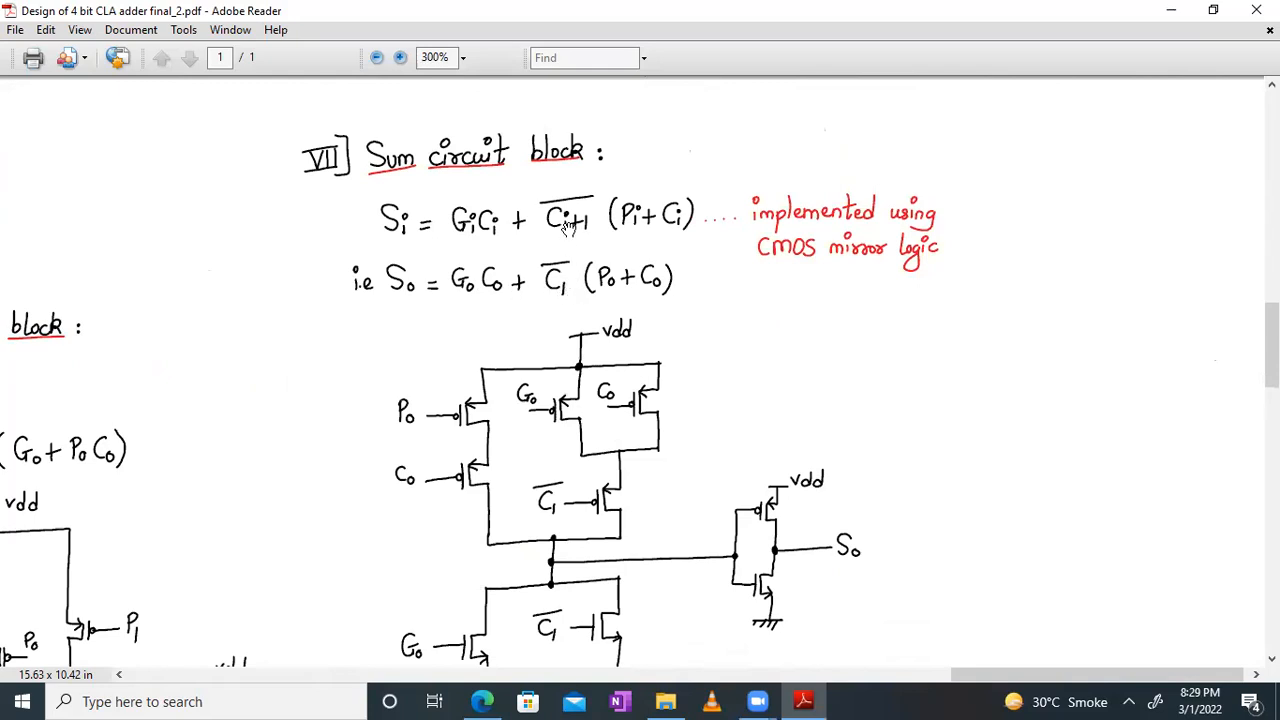
click(1168, 18)
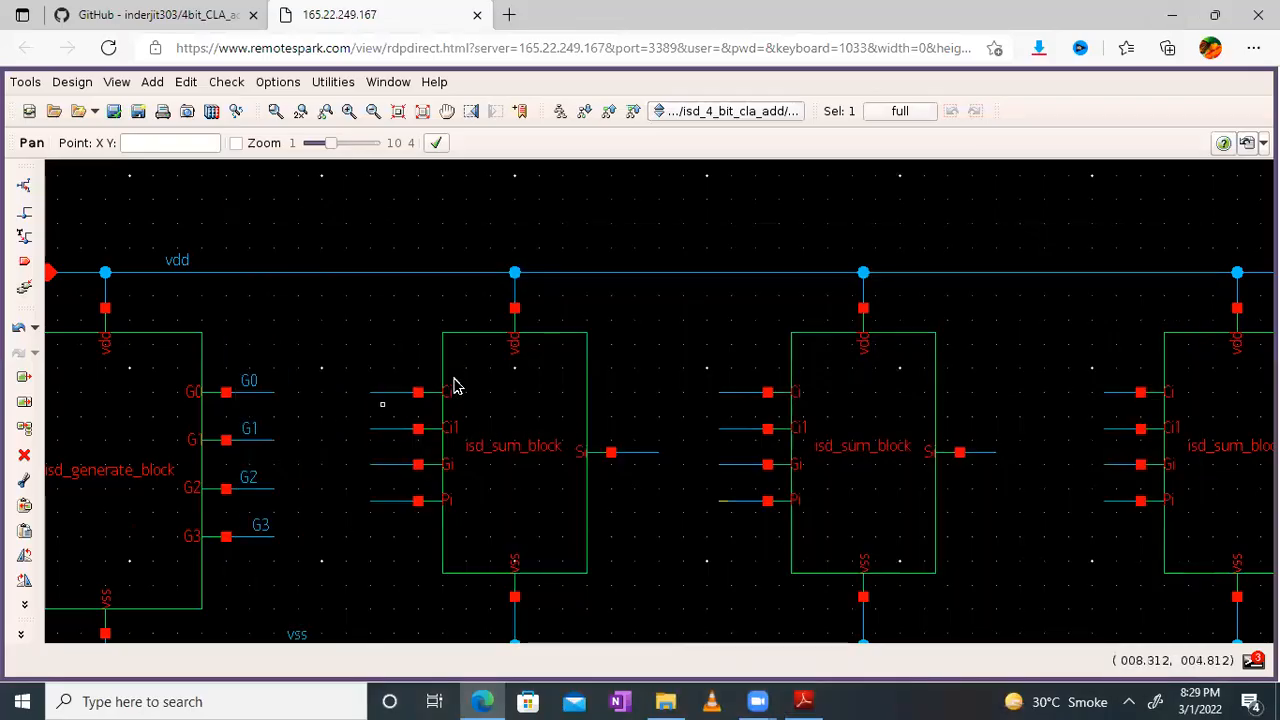
Name the wire stub on the S output of the first isd_sum_block S0
right_click(632, 460)
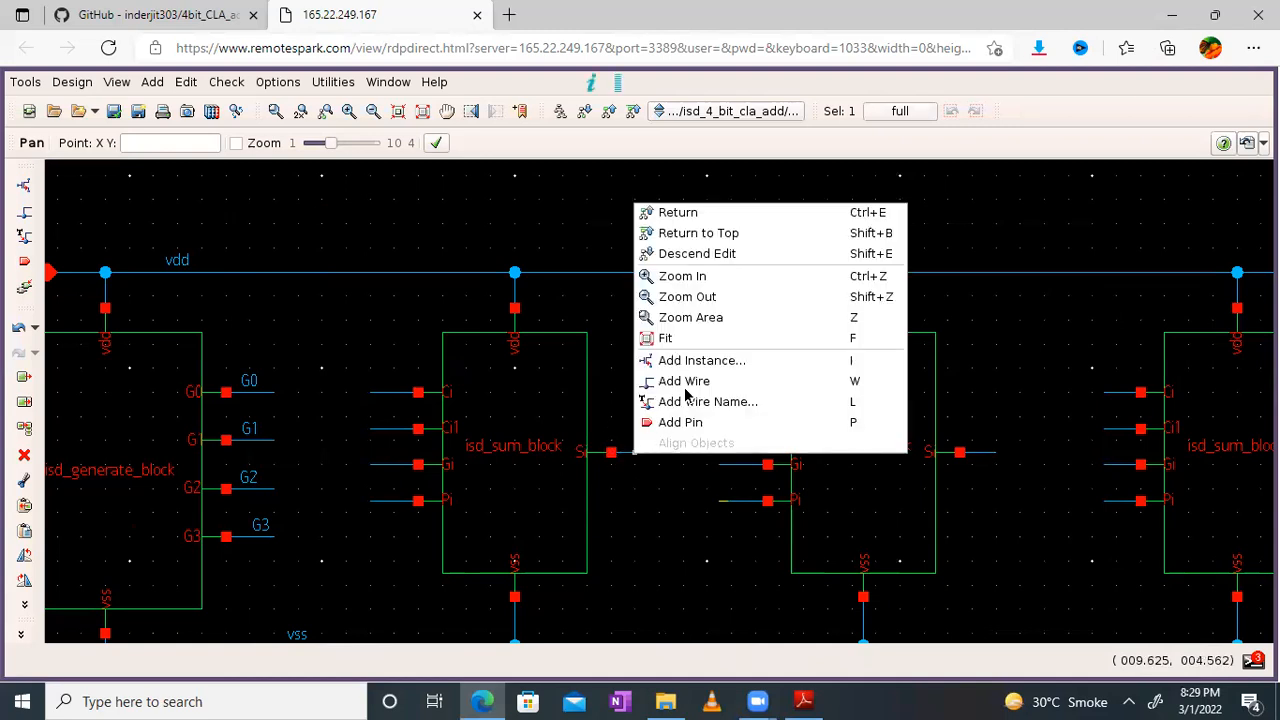
click(645, 515)
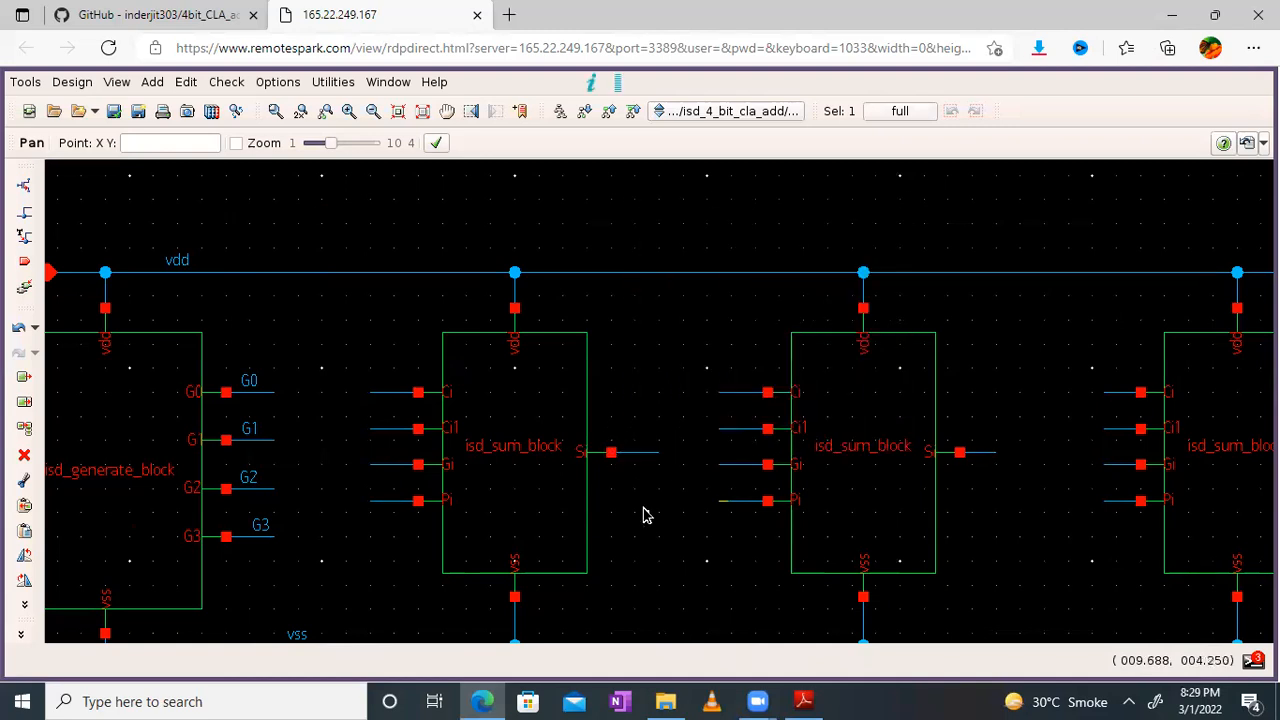
key(Escape)
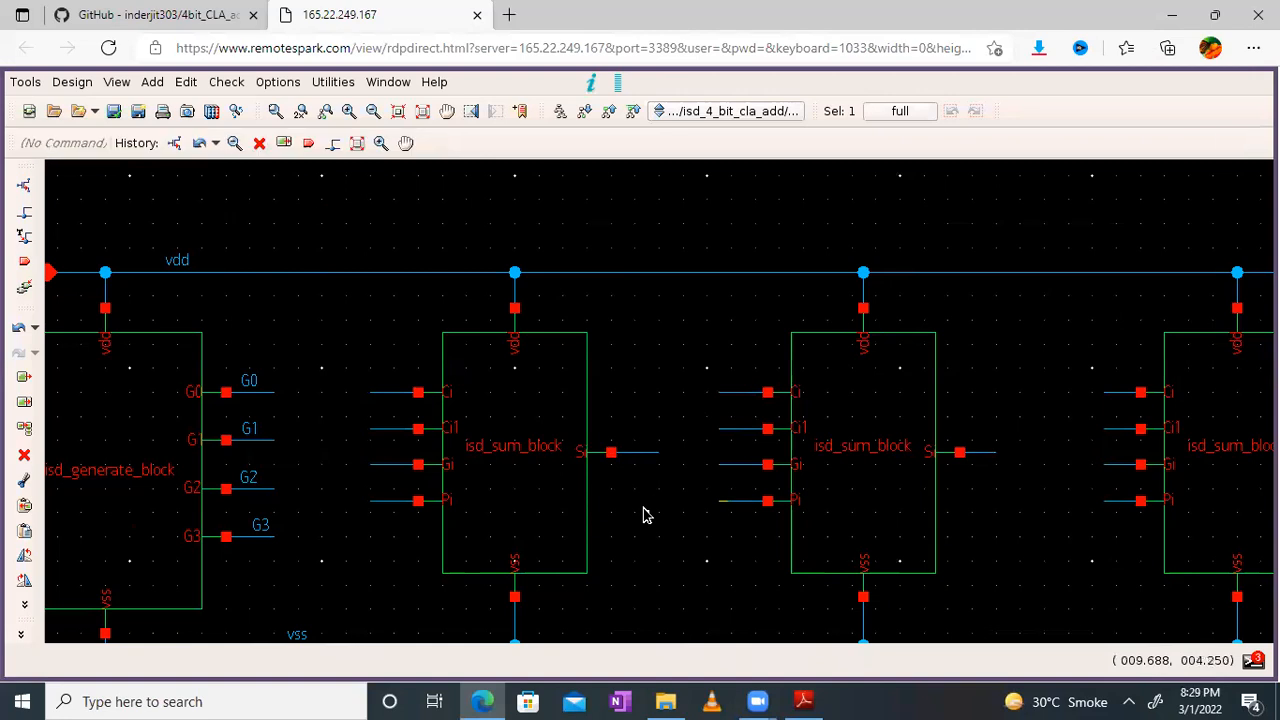
right_click(634, 456)
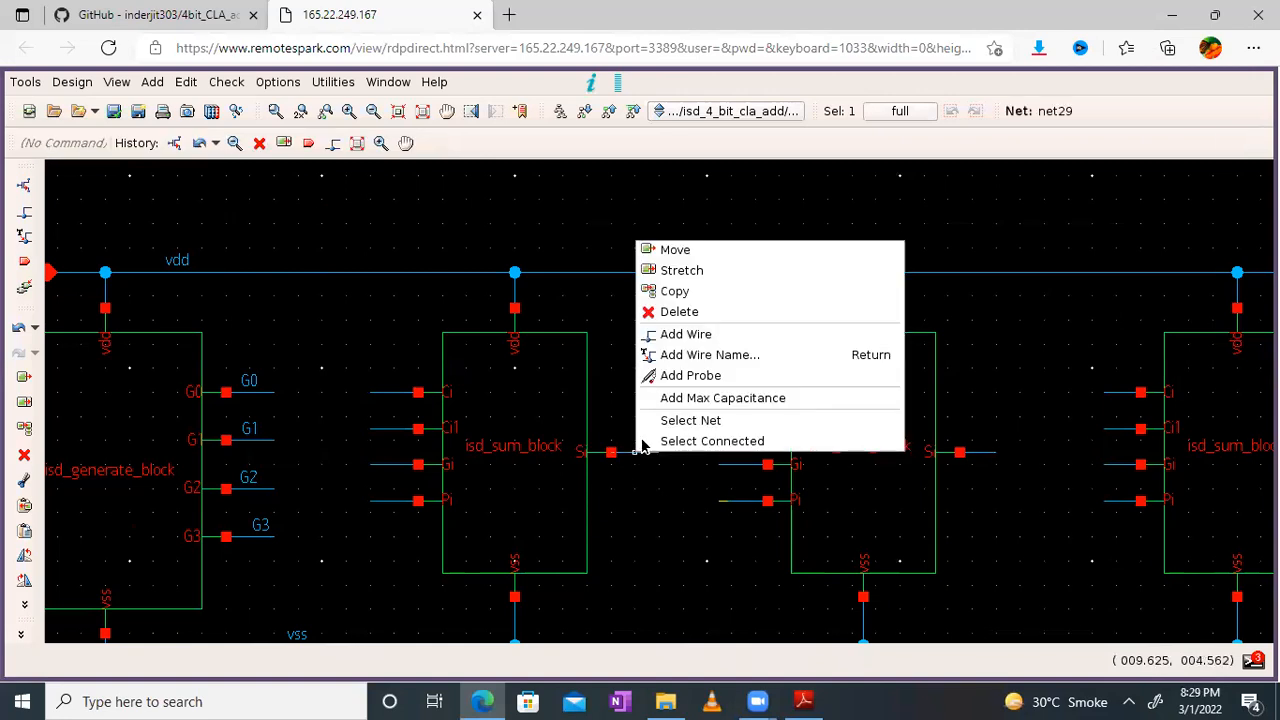
click(703, 355)
key(Return)
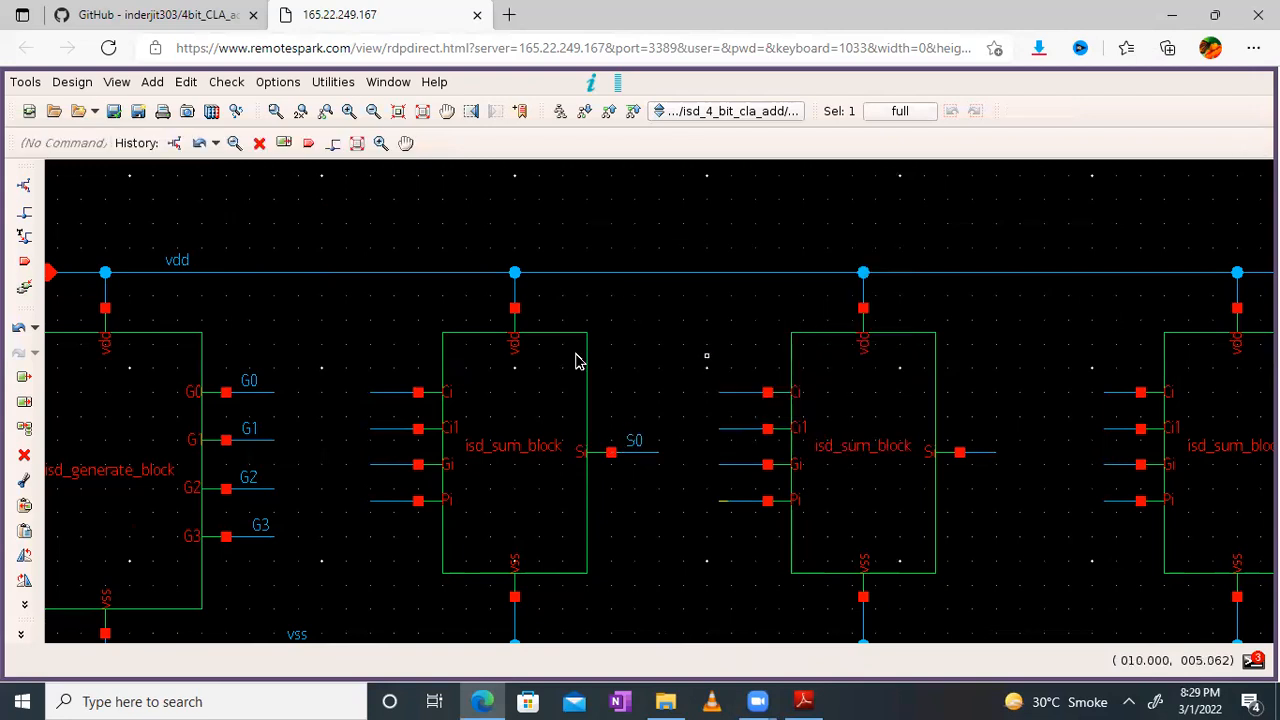
Name the wire stubs on the first isd_sum_block's Ci and Ci1 inputs C0 and C1bar
right_click(381, 398)
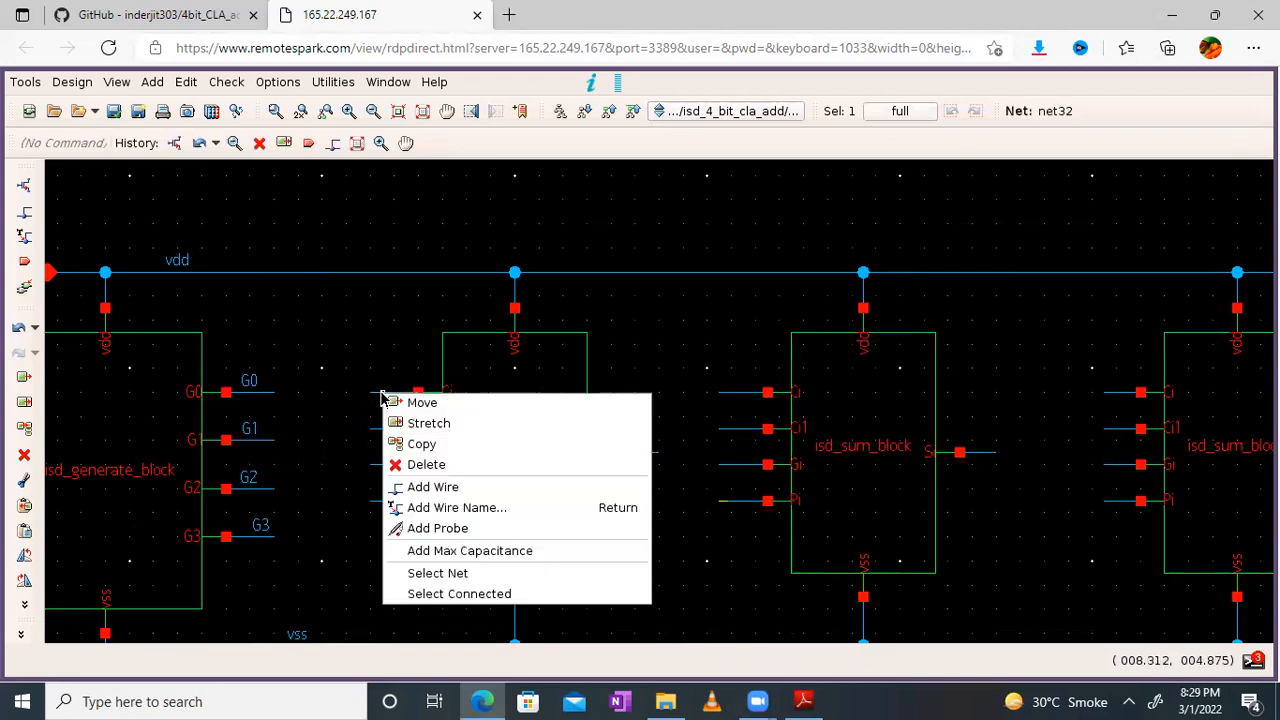
click(421, 507)
key(Return)
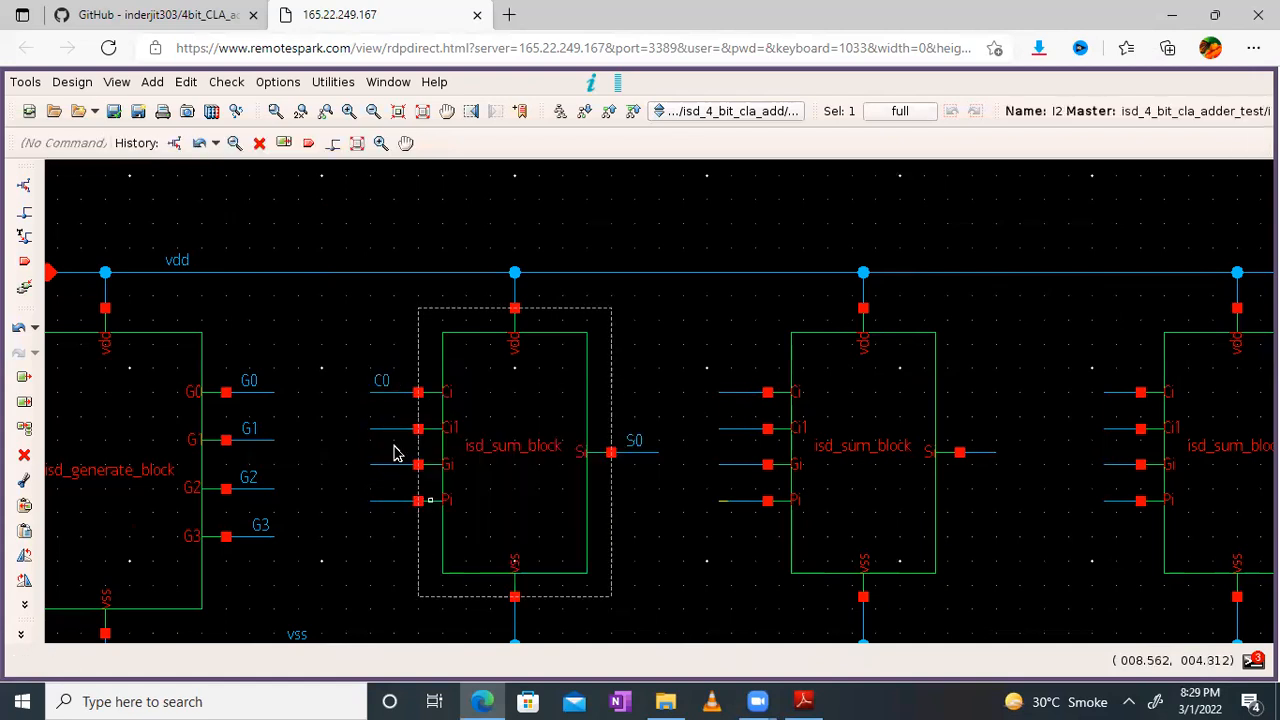
right_click(376, 430)
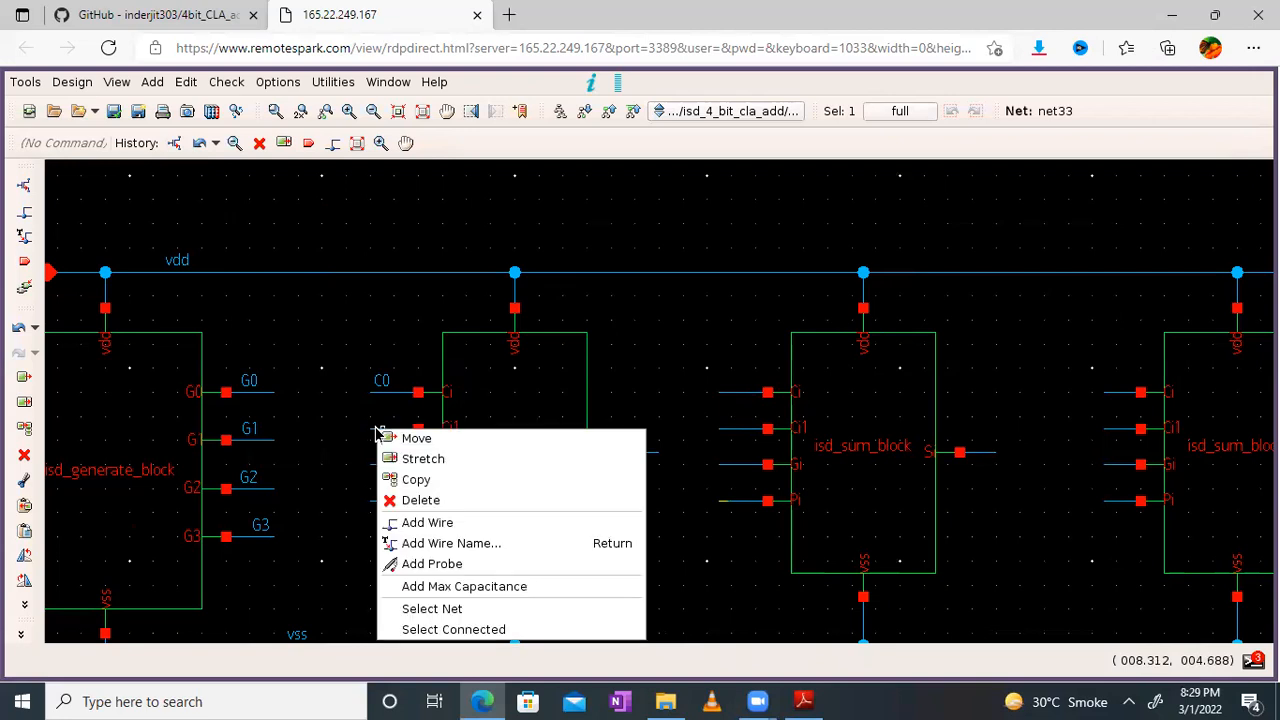
click(432, 543)
text(ba)
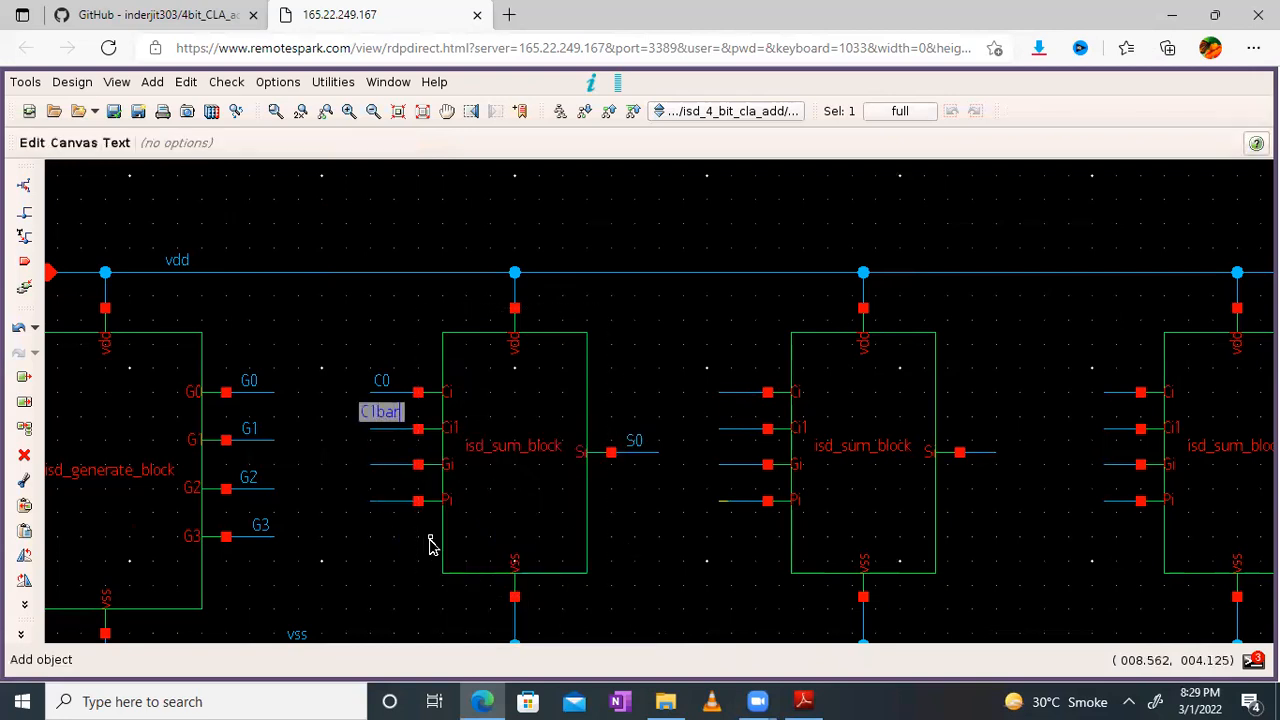
text(r)
key(Return)
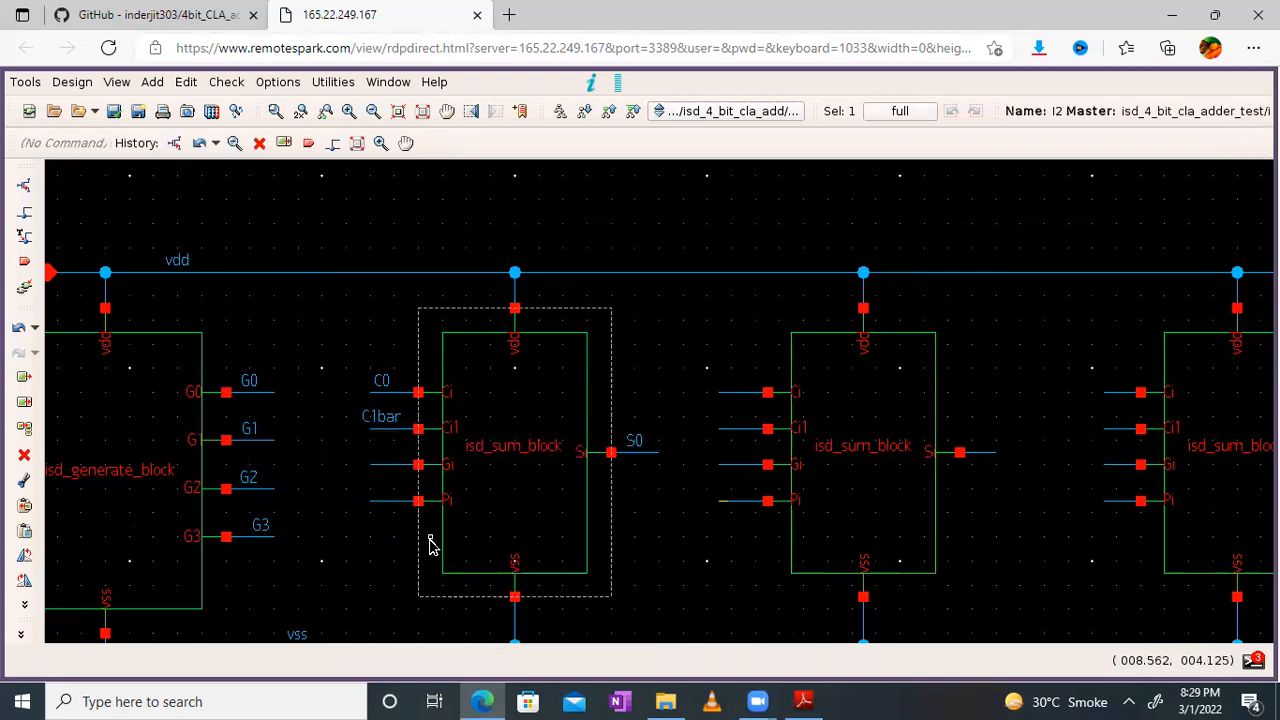
Name the wire stub on the Gi input of the first isd_sum_block G0
right_click(393, 470)
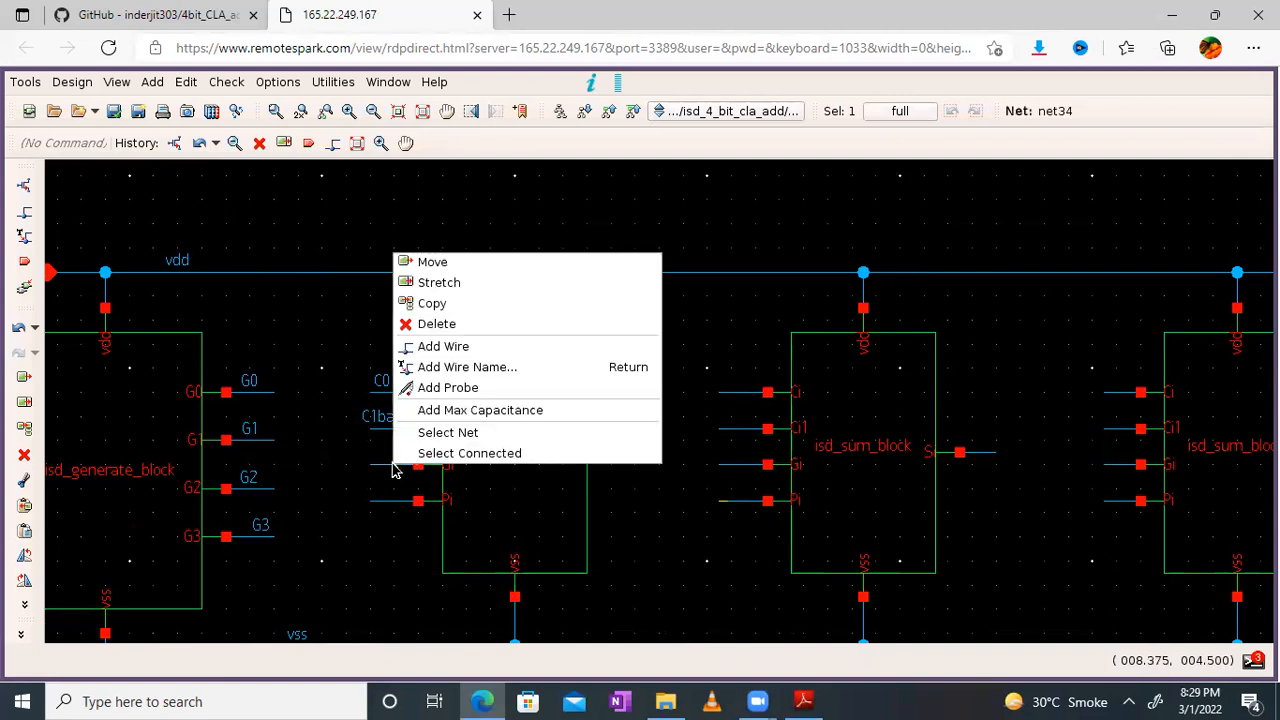
click(445, 368)
text(0)
key(Return)
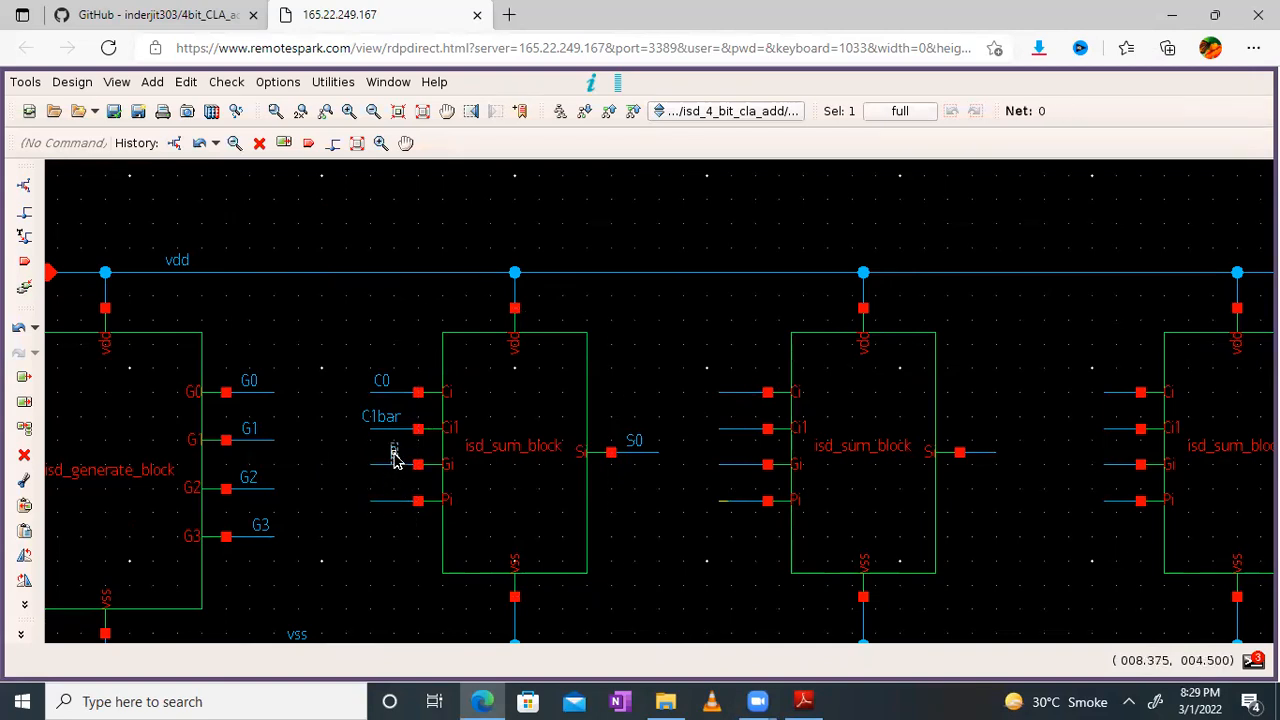
double_click(394, 452)
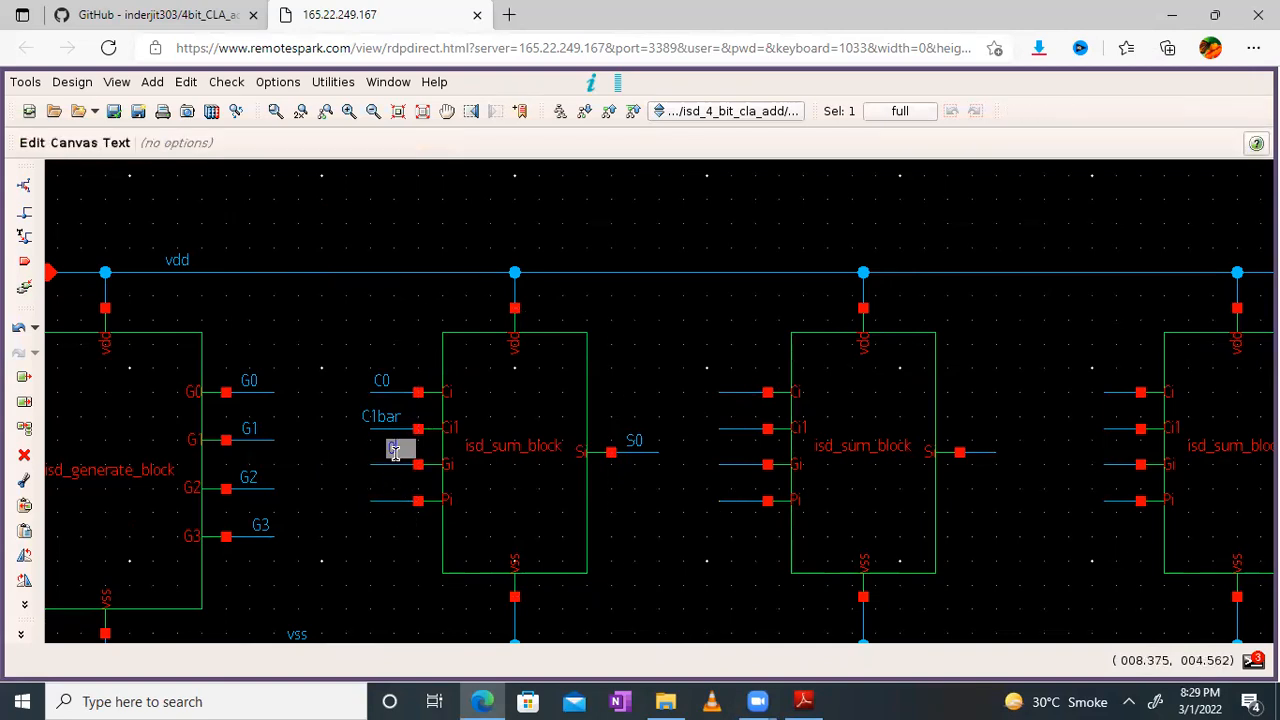
text(G0)
key(Return)
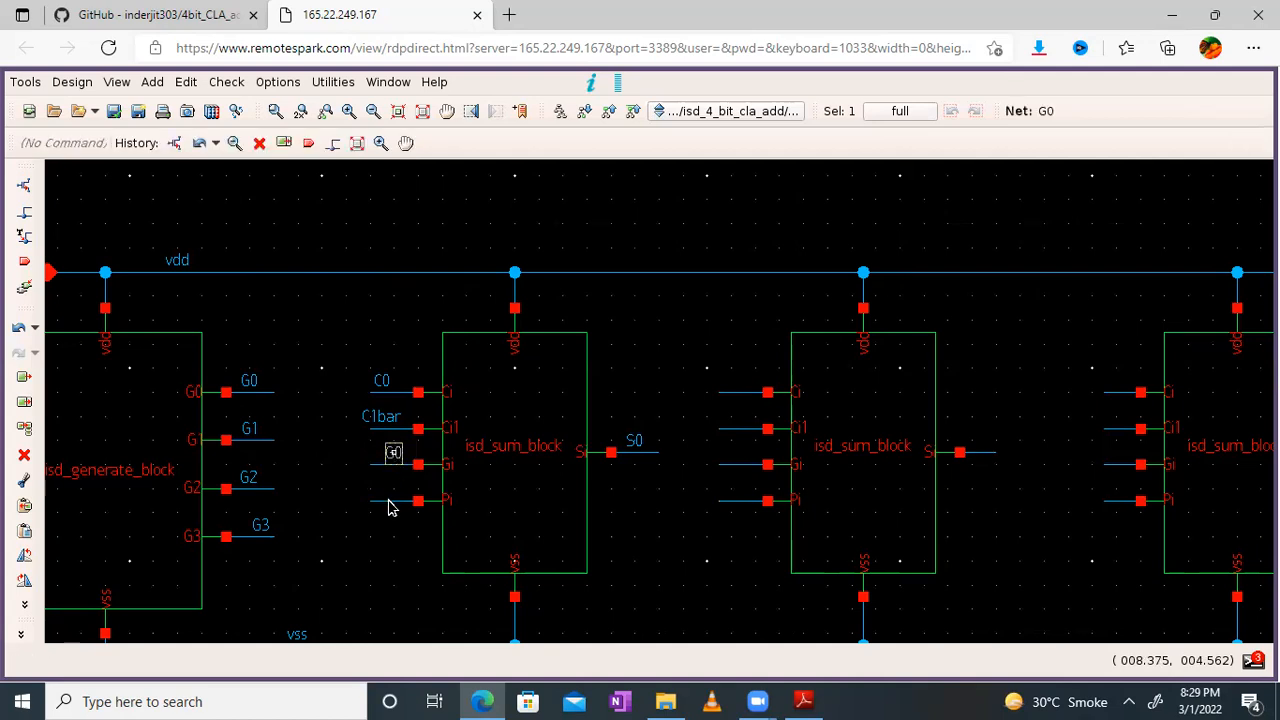
Name the wire stub on the Pi input of the first isd_sum_block P0 and clear the selection
right_click(389, 507)
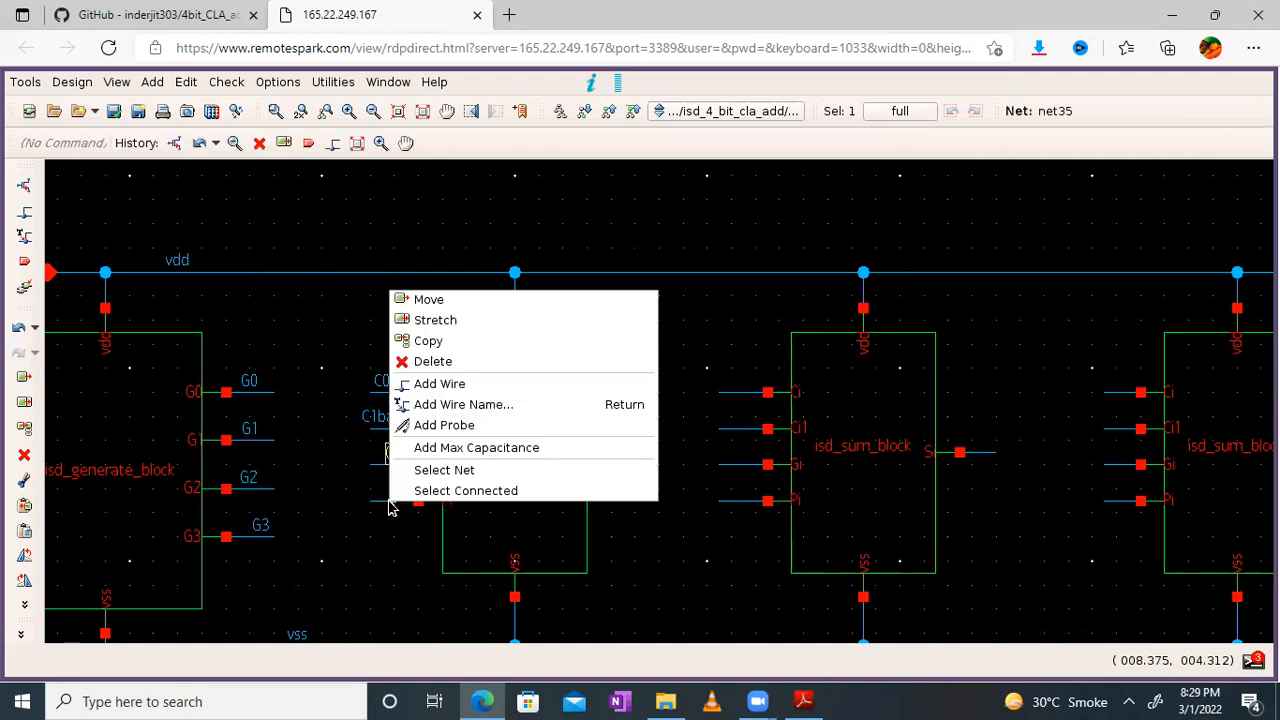
click(425, 405)
text(P0)
key(Return)
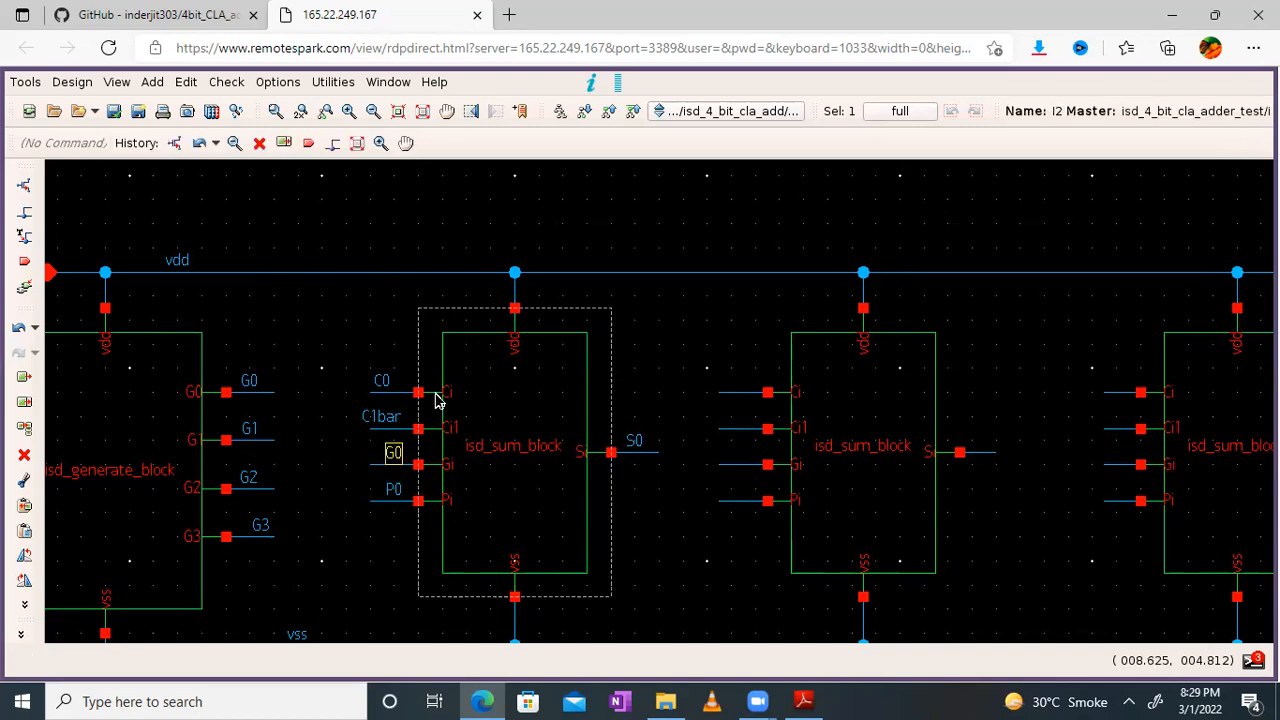
click(378, 346)
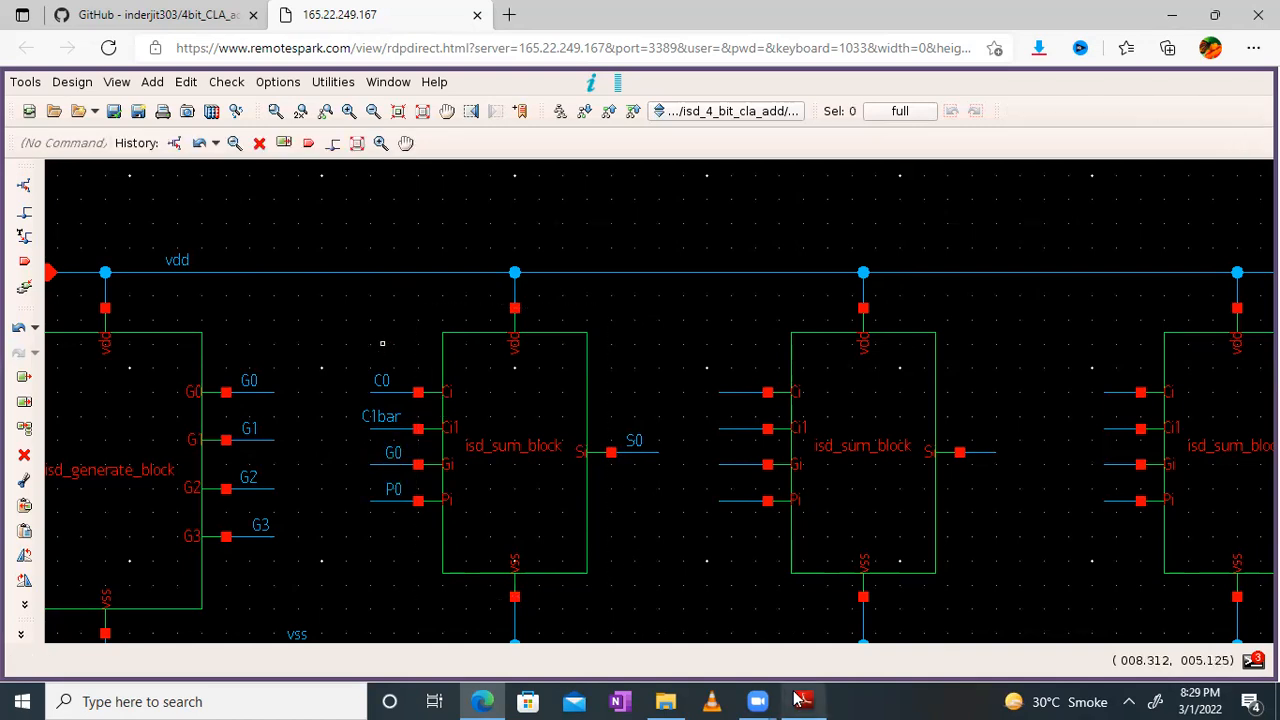
Switch to Adobe Reader, examine the isd_4_bit_cla_adder block diagram's inputs and outputs, and return to the schematic
key(alt+Tab)
drag(365, 174, 533, 526)
drag(131, 137, 457, 491)
drag(348, 389, 843, 508)
drag(306, 313, 1032, 558)
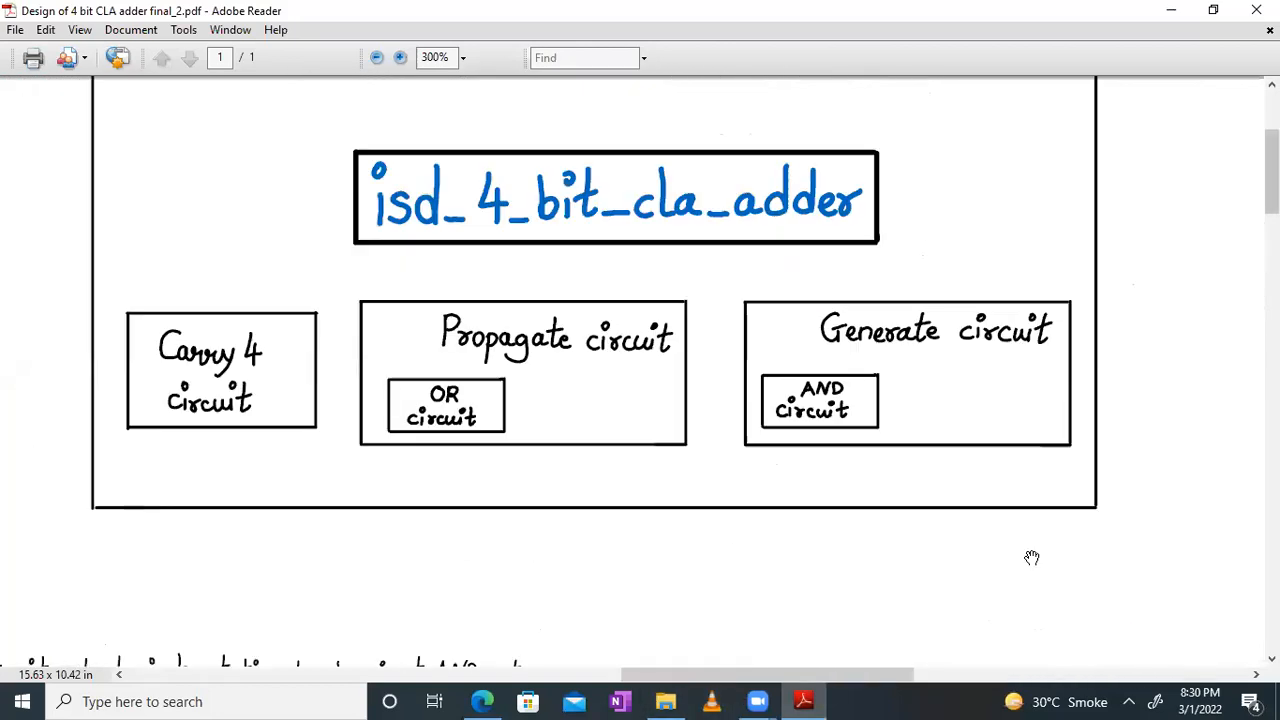
drag(339, 314, 1146, 522)
drag(428, 400, 534, 347)
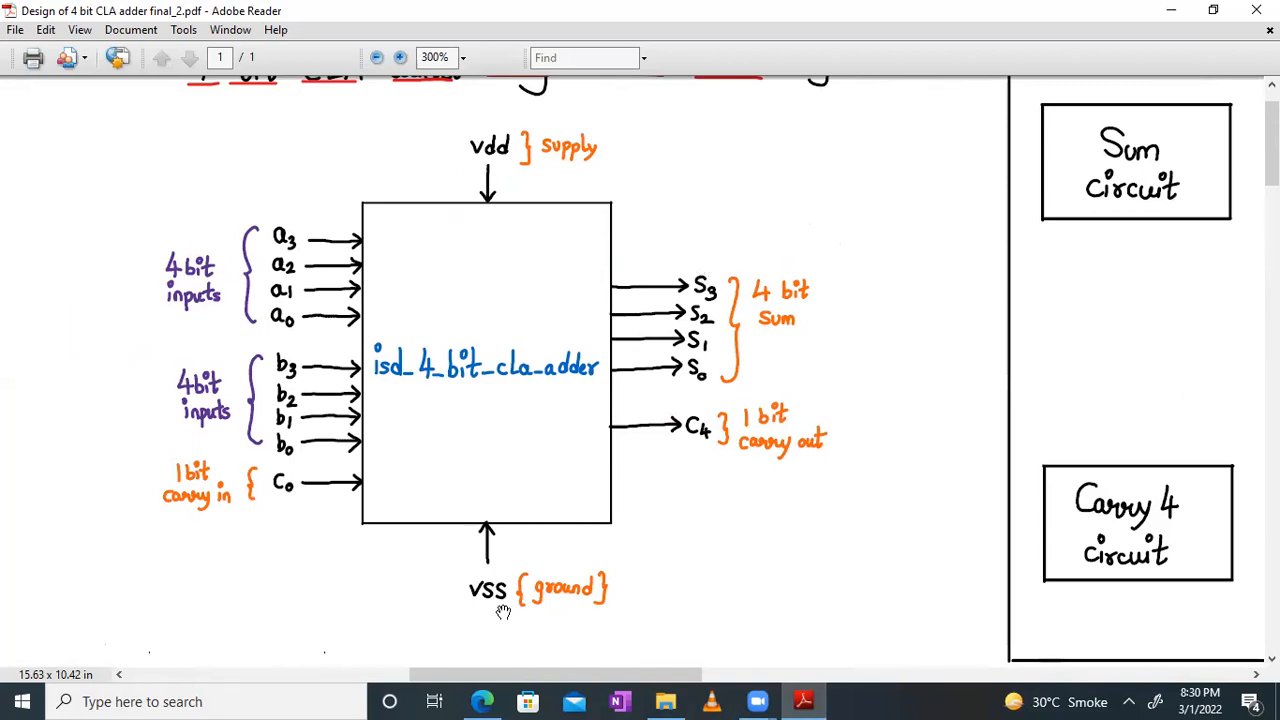
click(1171, 10)
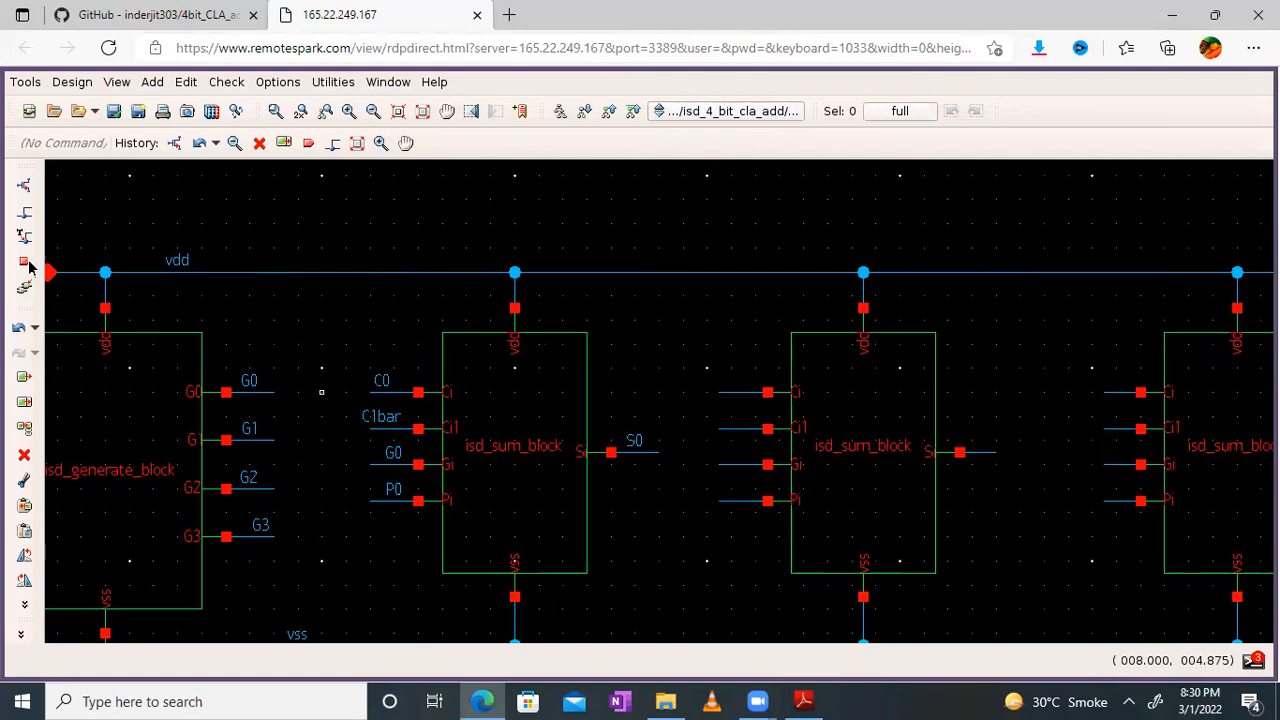
Place an input pin named C0, rotated to point downward, above the C0 wire stub of the first isd_sum_block
click(25, 262)
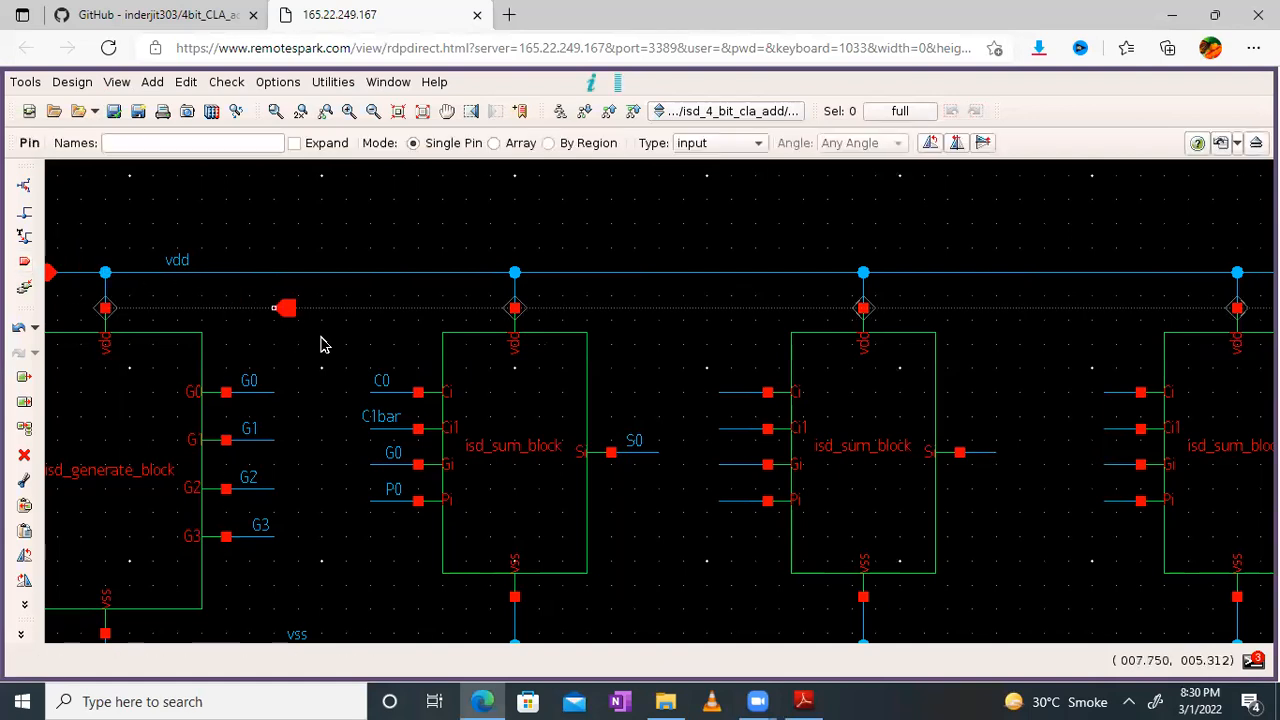
key(r)
key(r)
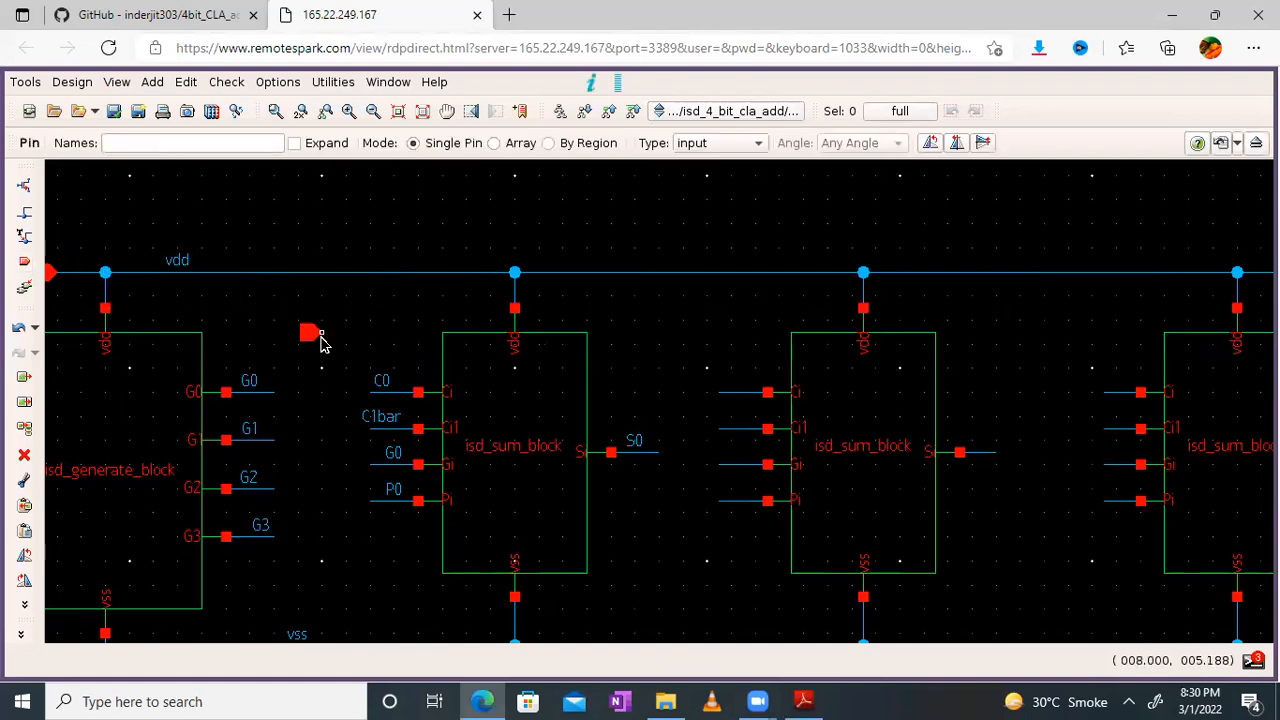
key(r)
key(r)
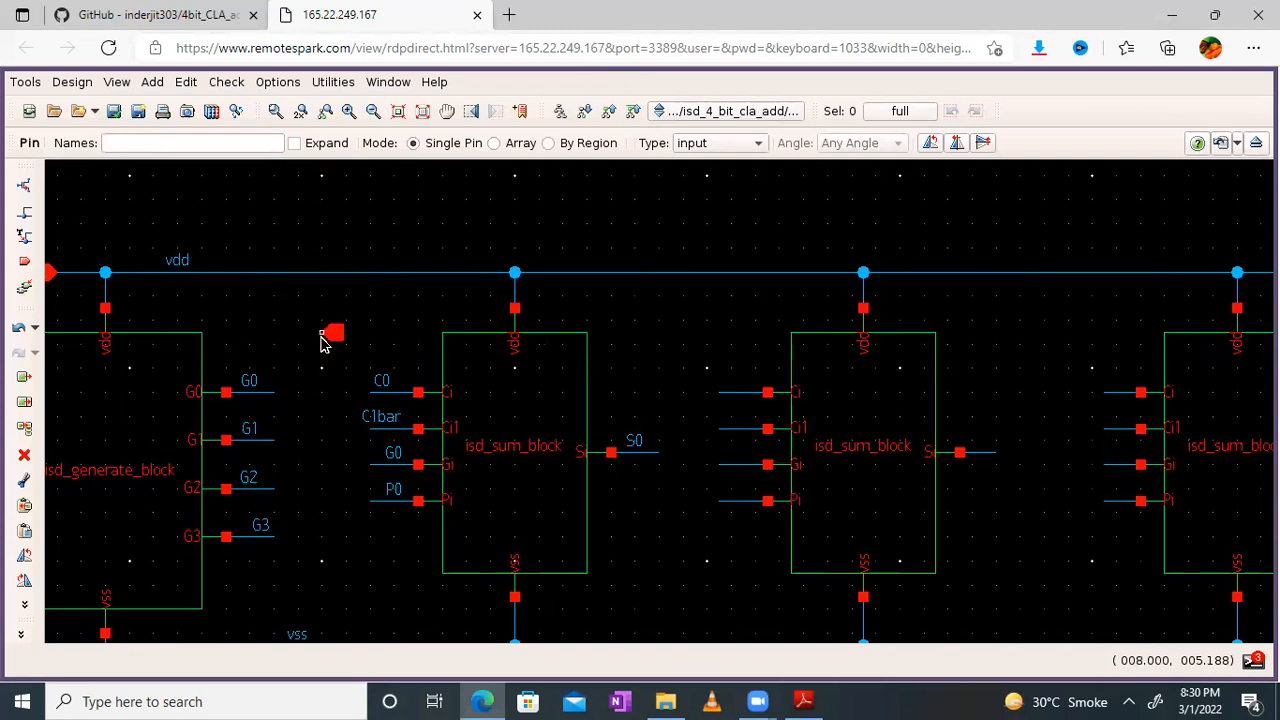
key(r)
click(238, 146)
text(C0)
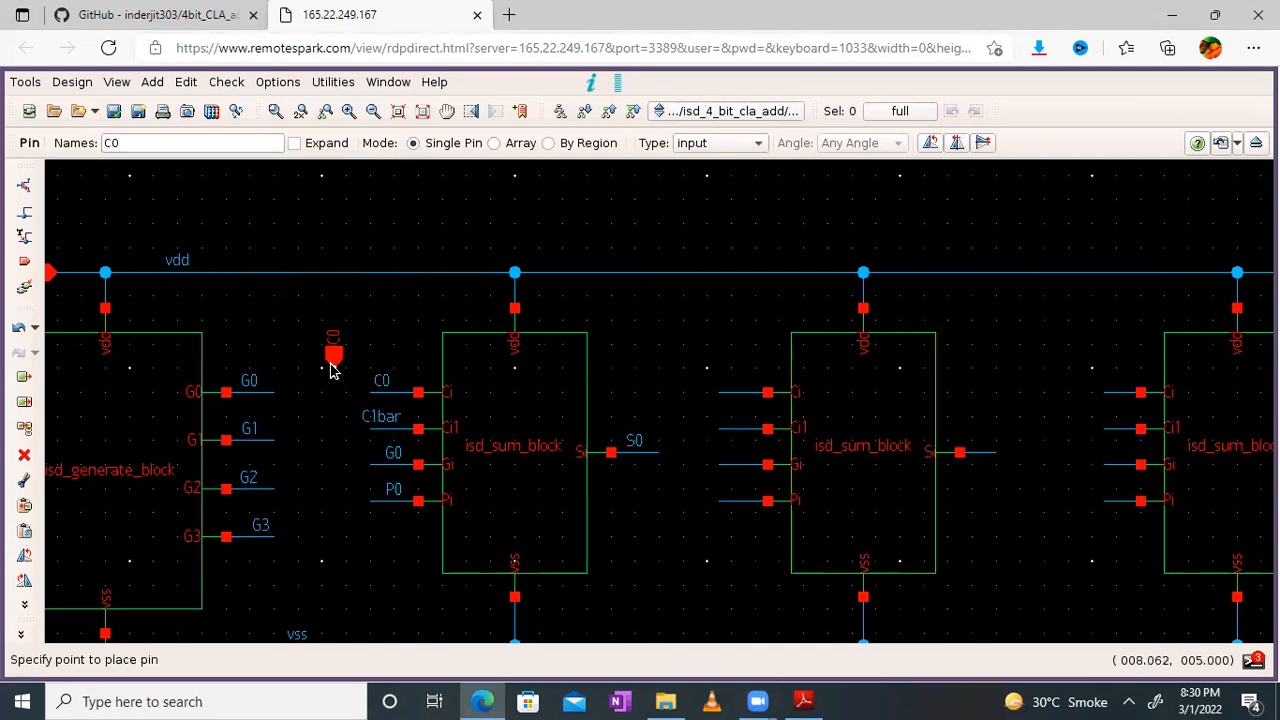
click(333, 368)
key(Escape)
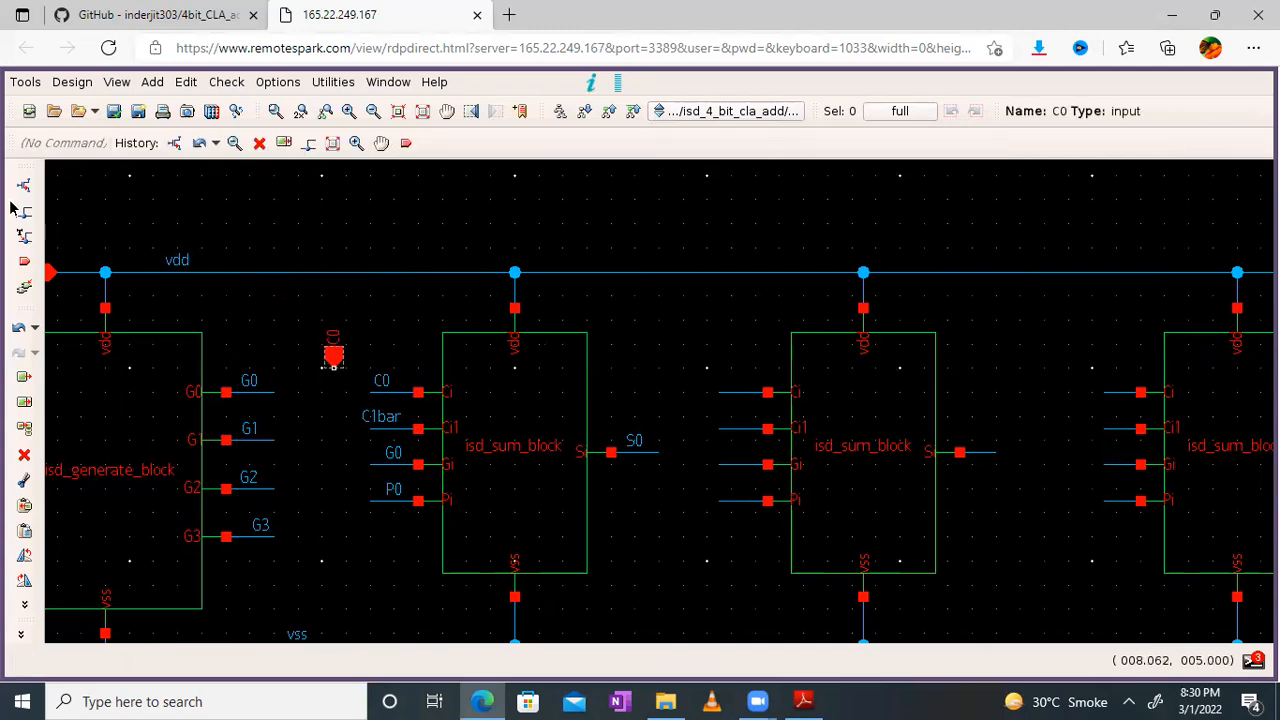
Wire the C0 input pin to the C0 wire stub on the first isd_sum_block's Ci input
click(24, 215)
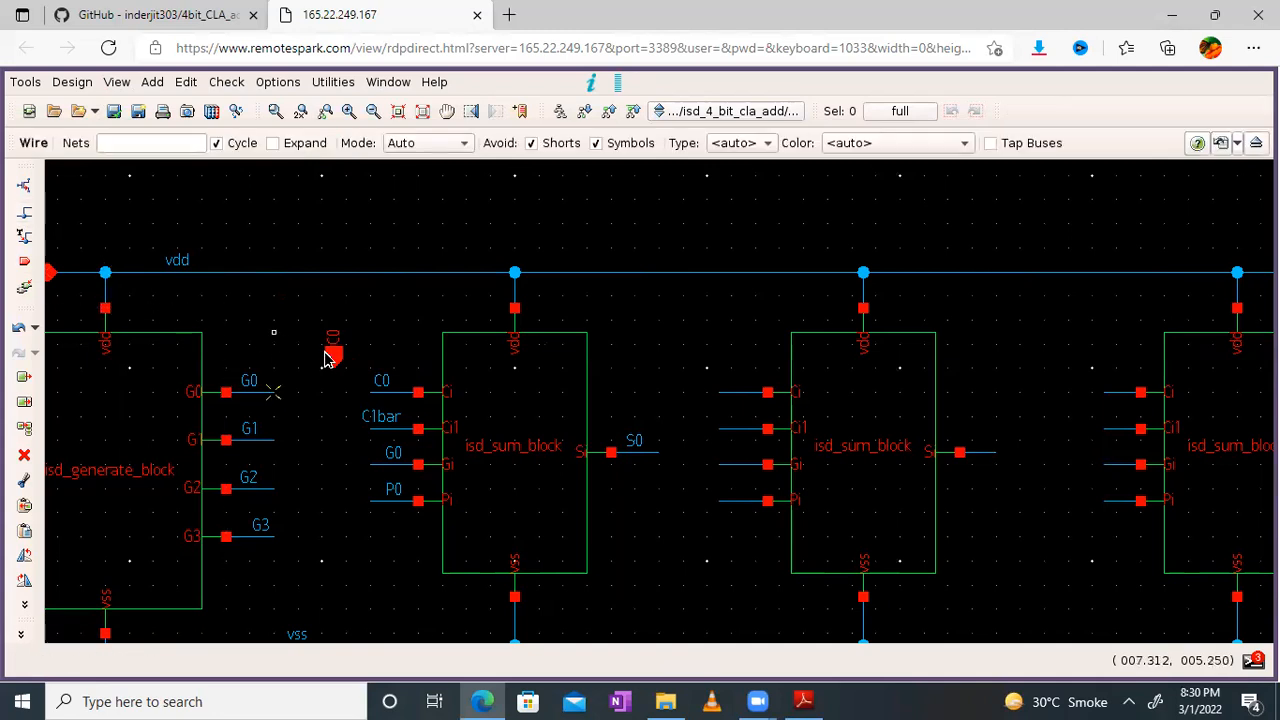
click(336, 386)
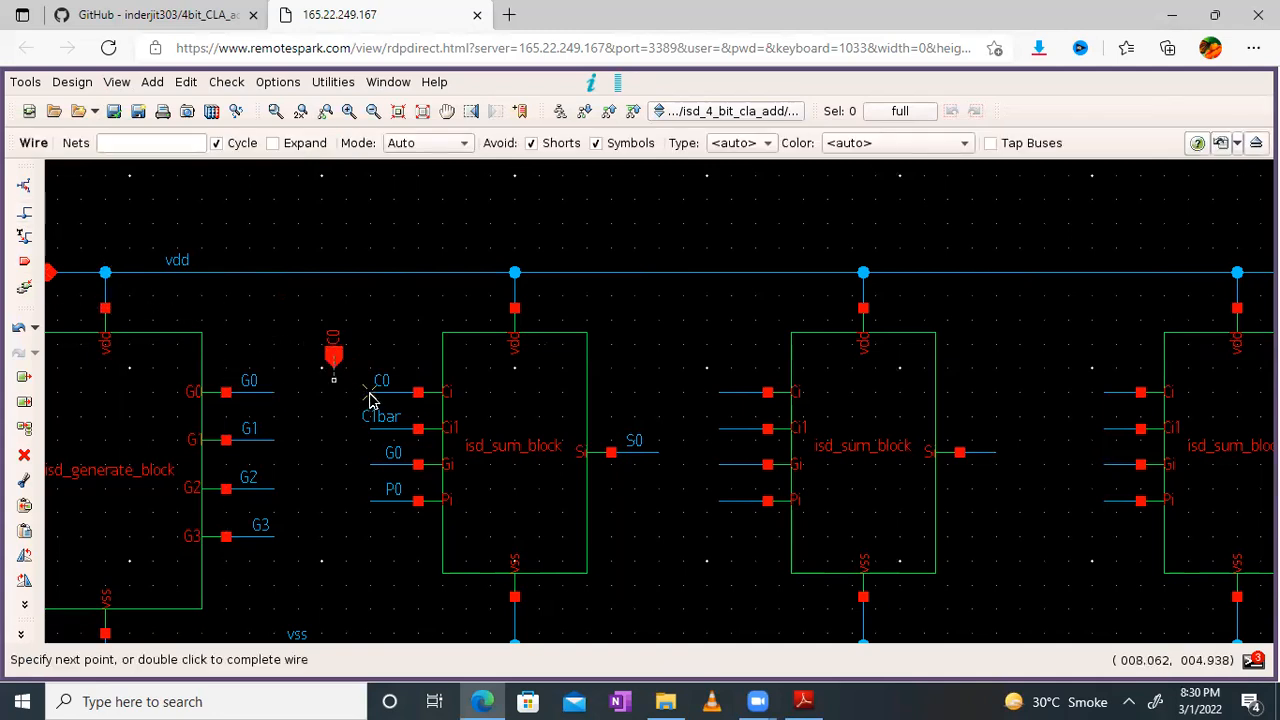
double_click(370, 395)
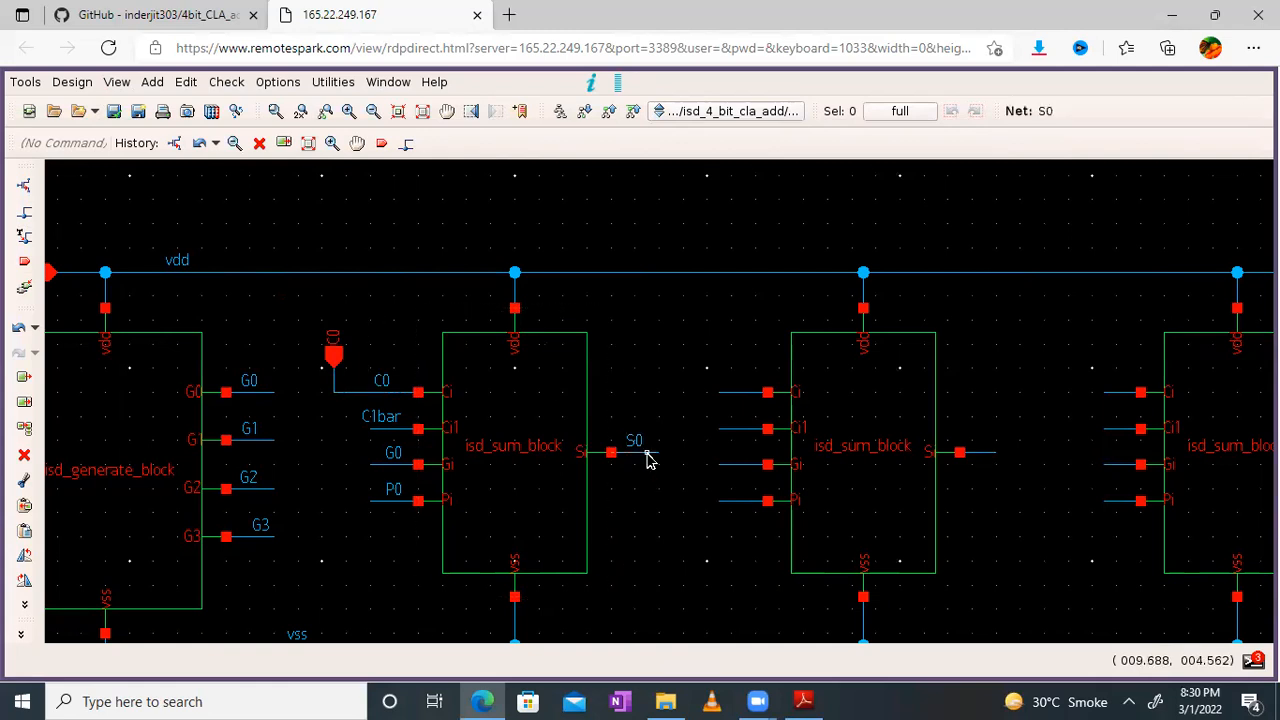
Place an output pin named S0, pointing downward, below the end of the first isd_sum_block's S0 wire stub
click(24, 260)
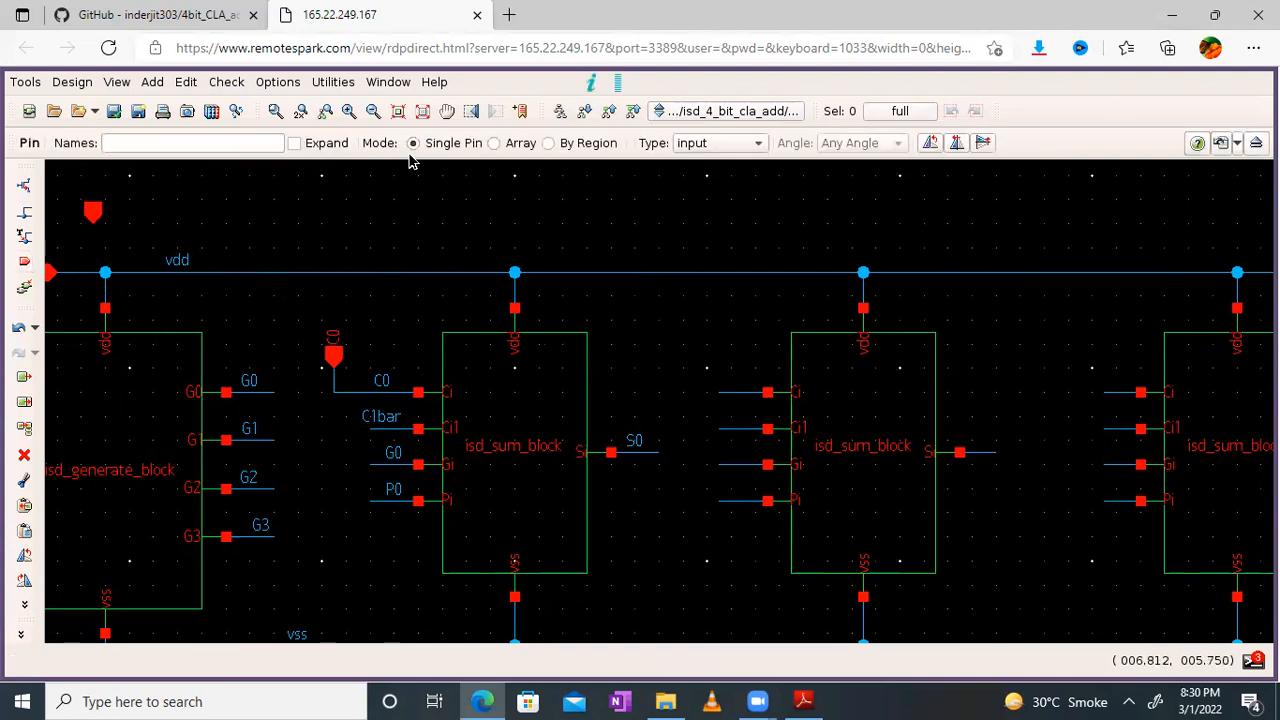
click(755, 144)
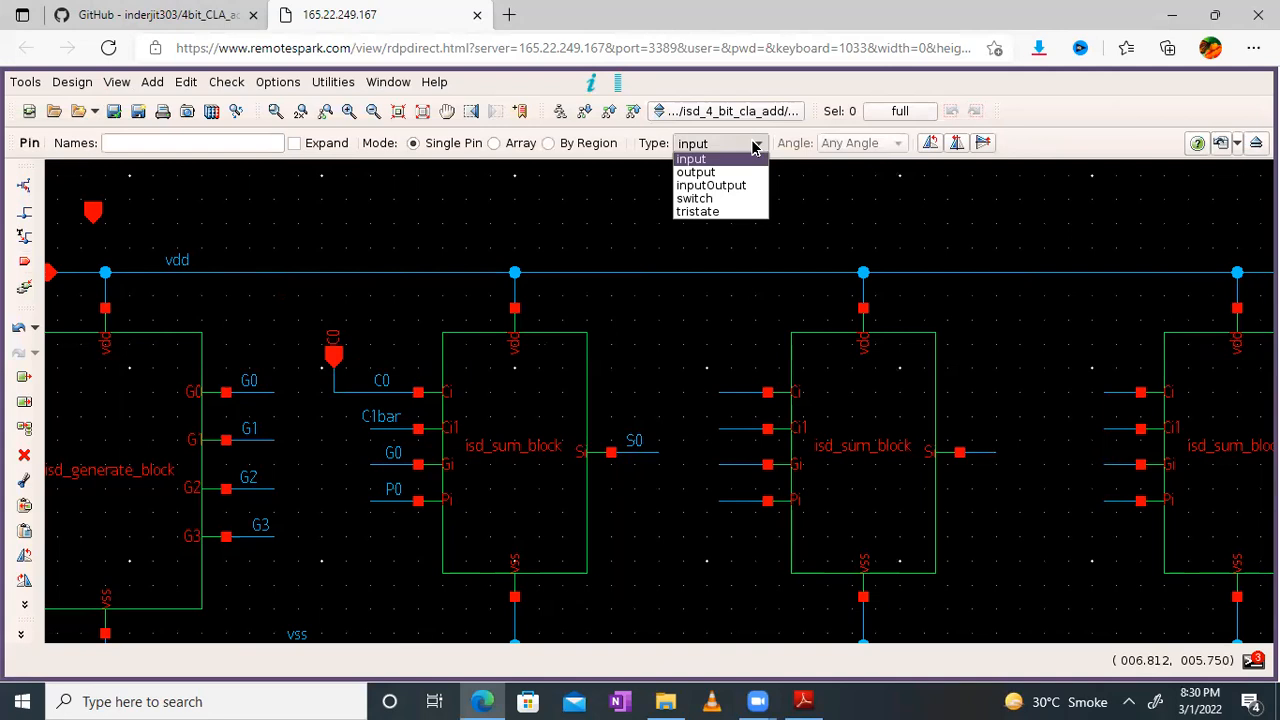
click(709, 173)
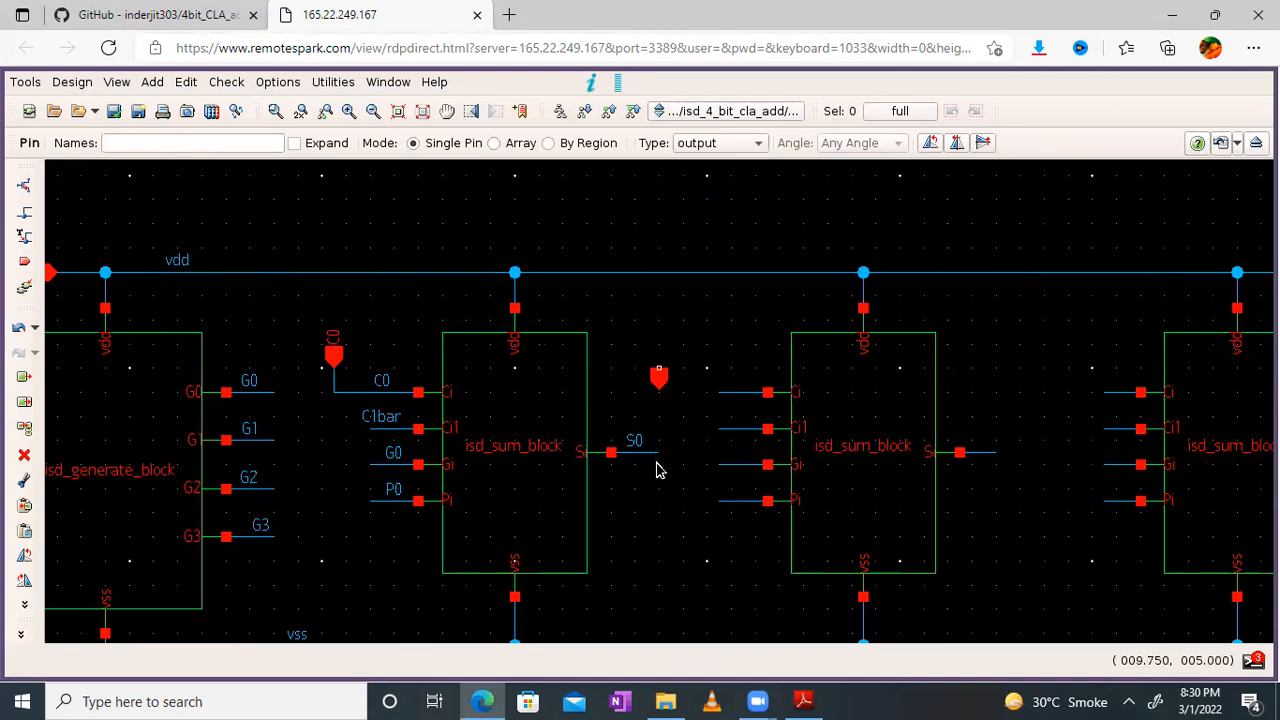
click(271, 147)
text(S0)
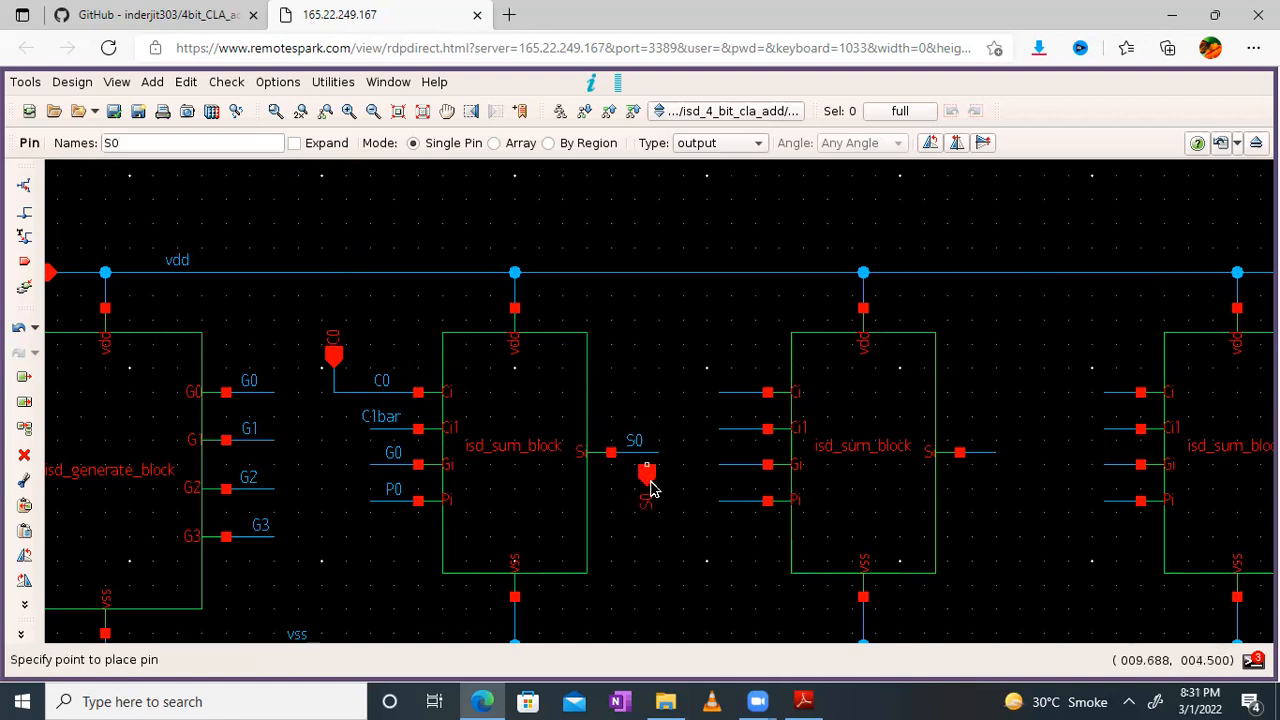
click(658, 495)
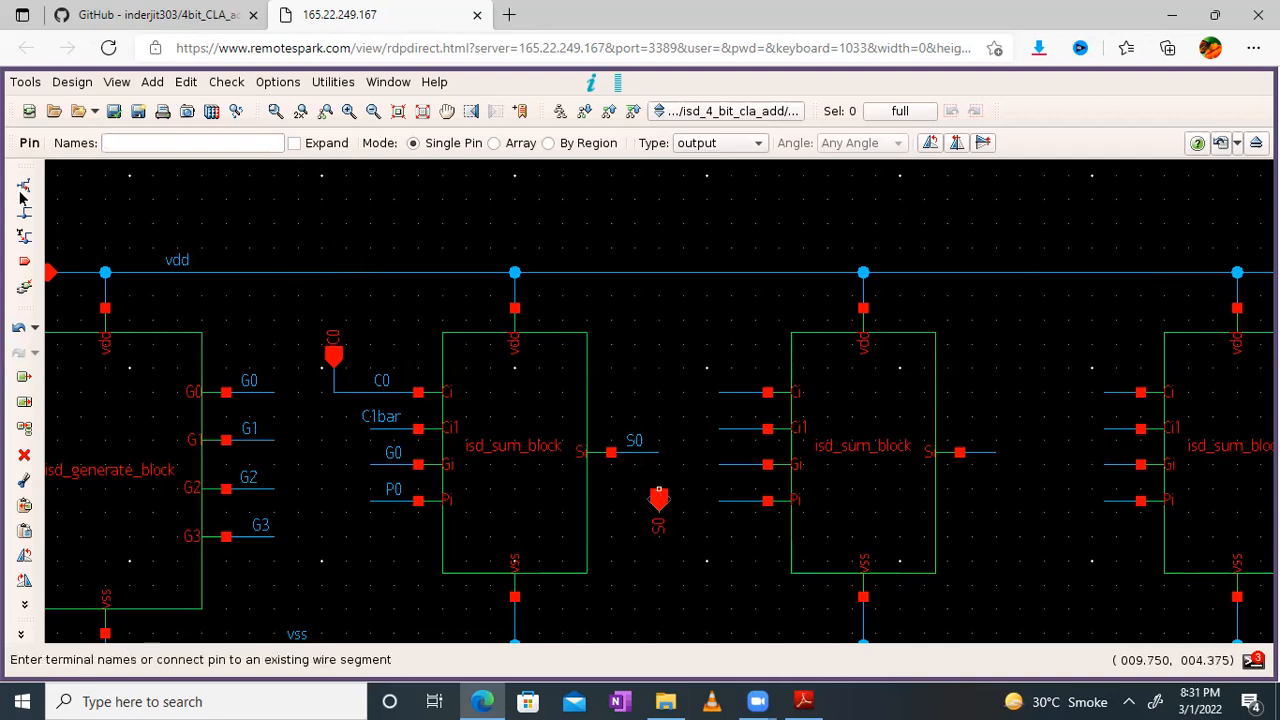
key(Escape)
Wire the S0 output pin to the S0 wire stub on the first isd_sum_block's Si output
click(24, 211)
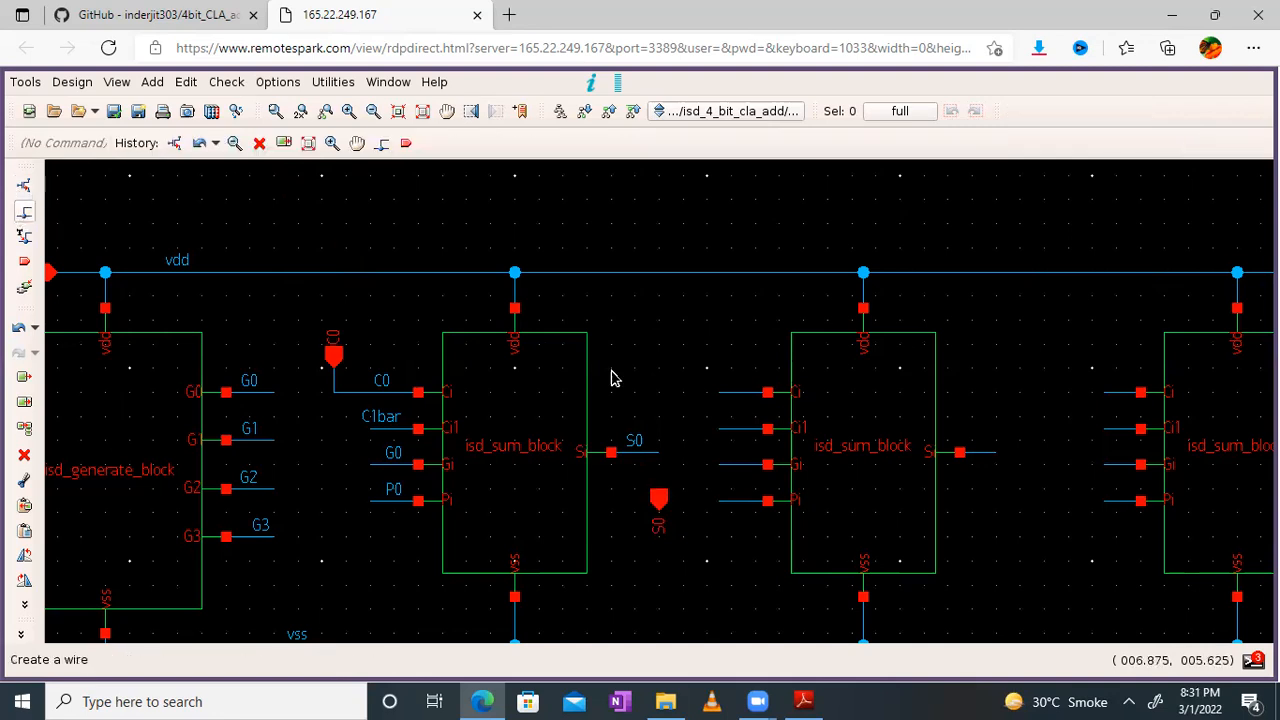
click(660, 499)
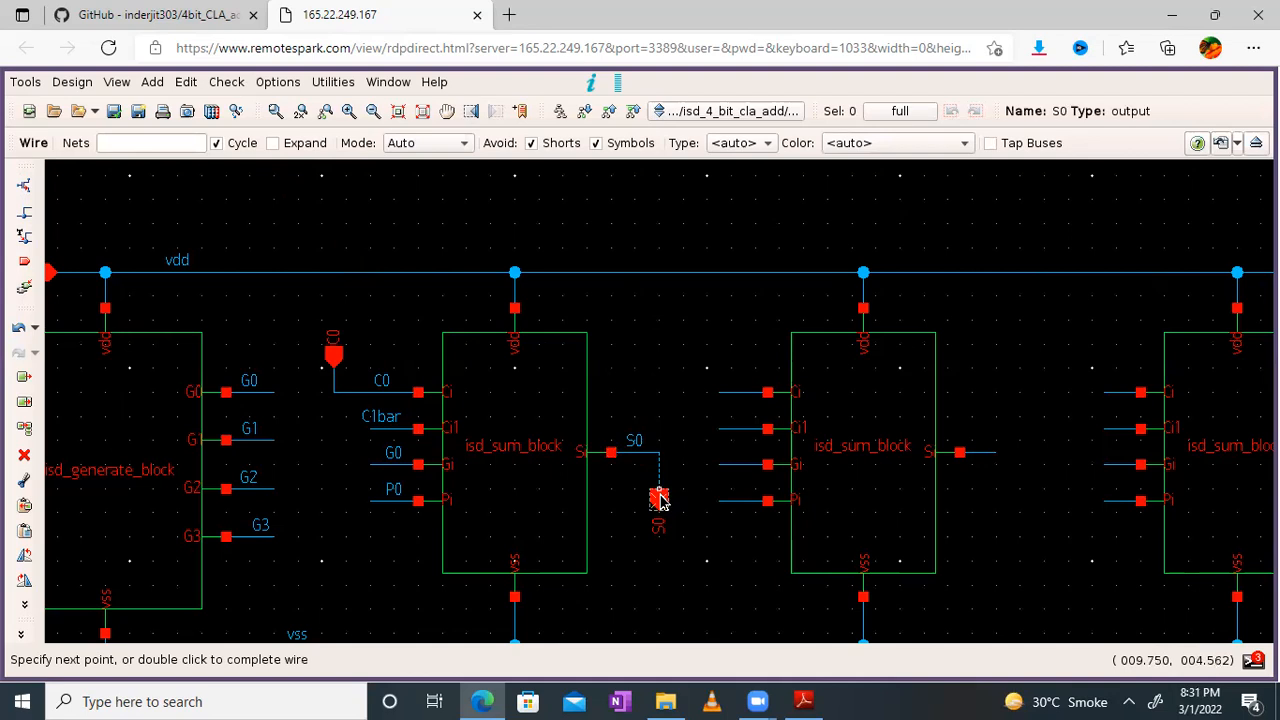
double_click(660, 499)
key(Escape)
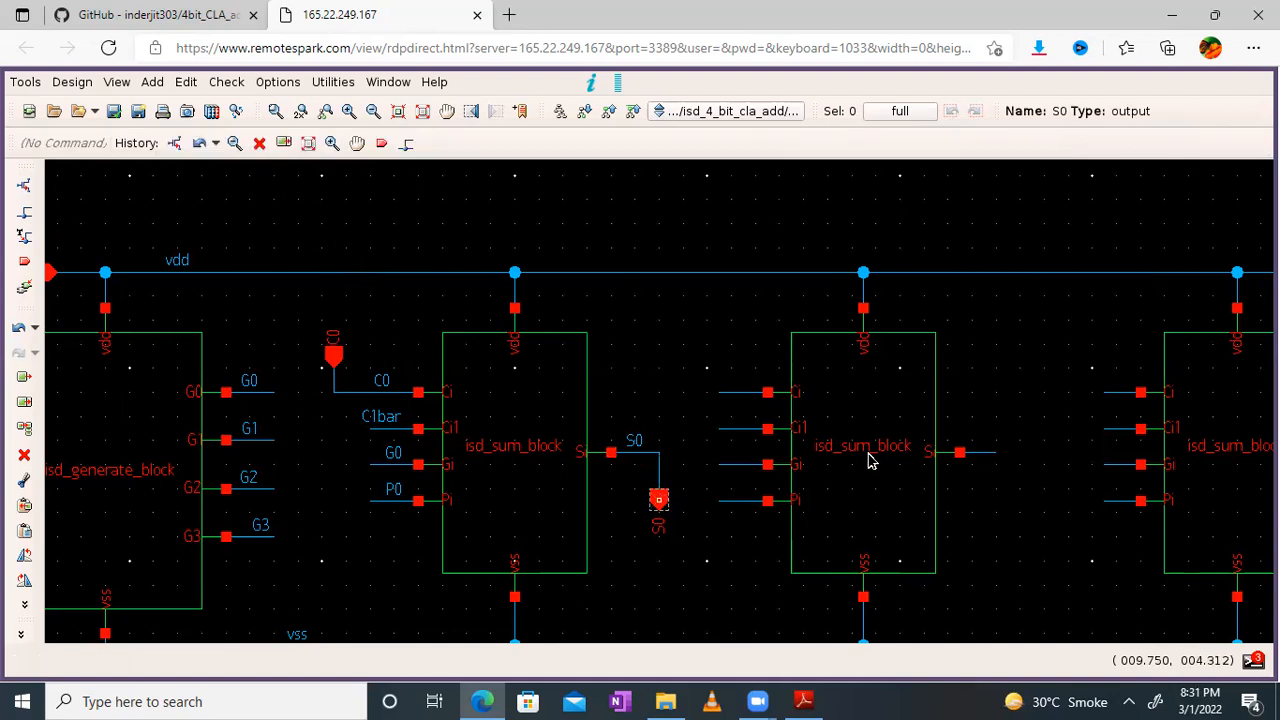
Name the wire stub on the Si output of the second isd_sum_block S1
right_click(985, 452)
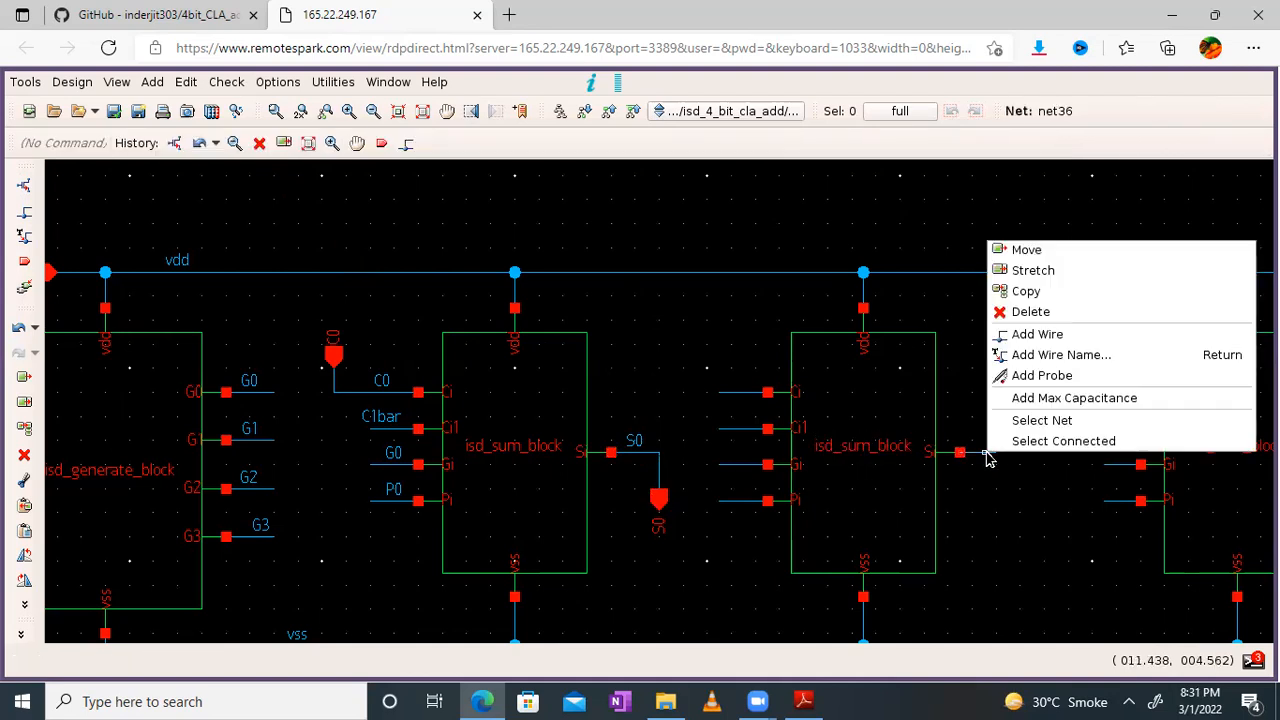
click(1047, 357)
key(Return)
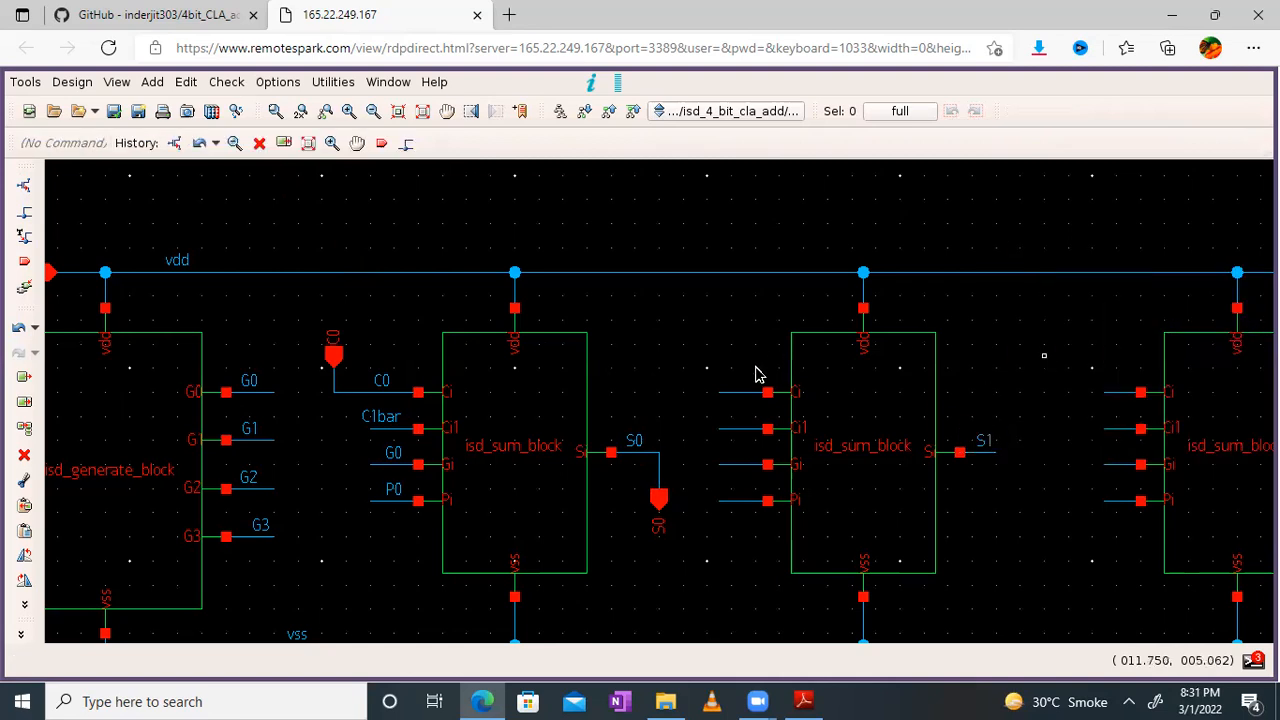
Name the wire stubs on the second isd_sum_block's Ci and Ci1 inputs C1 and C2bar
right_click(740, 398)
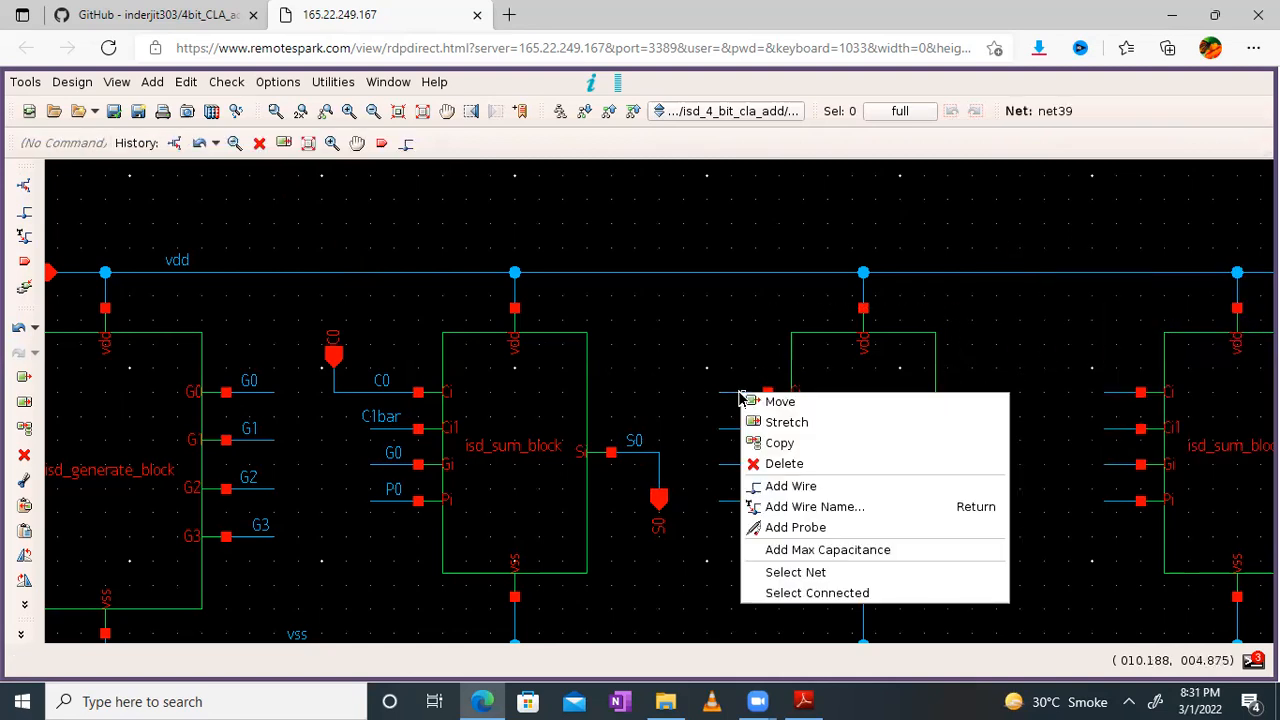
click(783, 509)
text(C1)
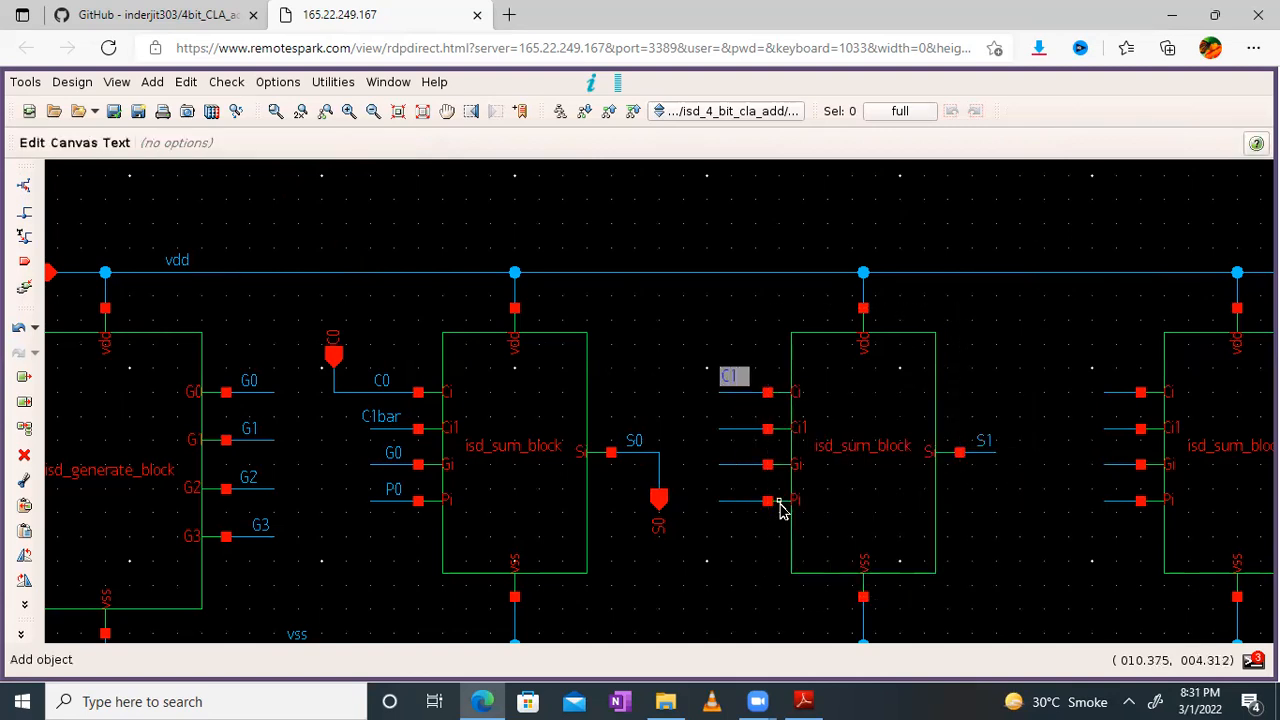
key(Return)
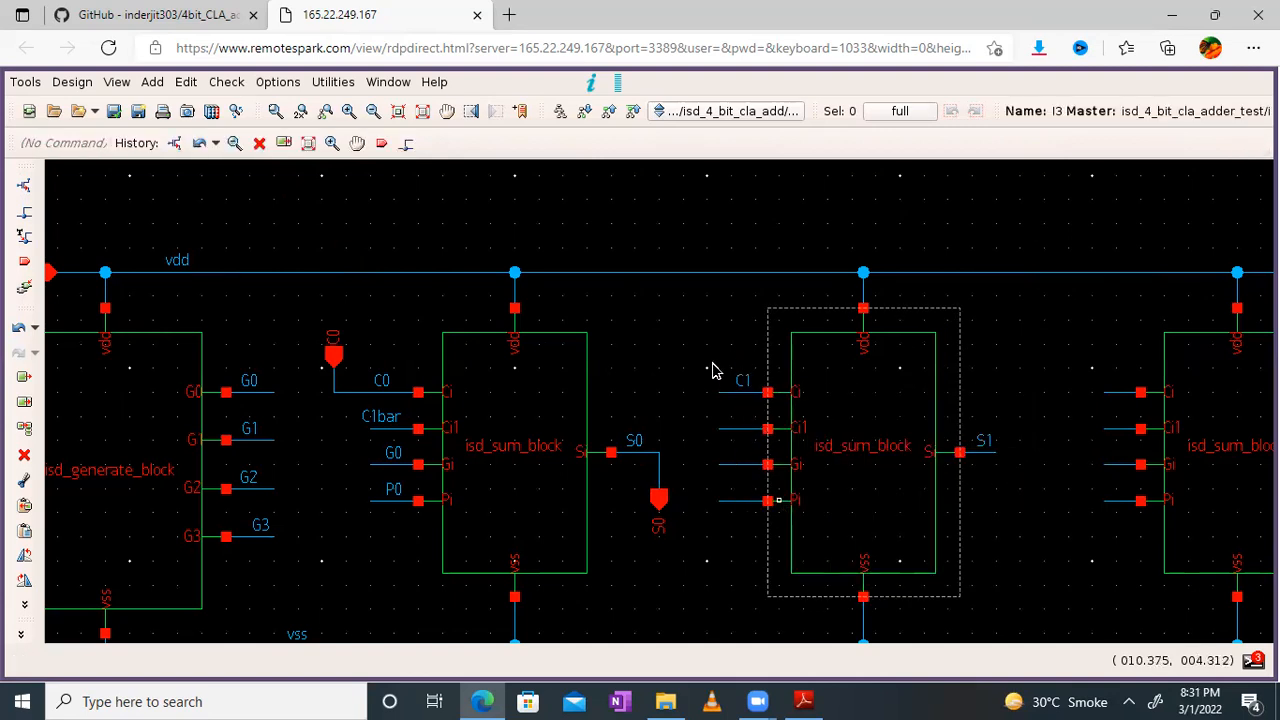
right_click(733, 430)
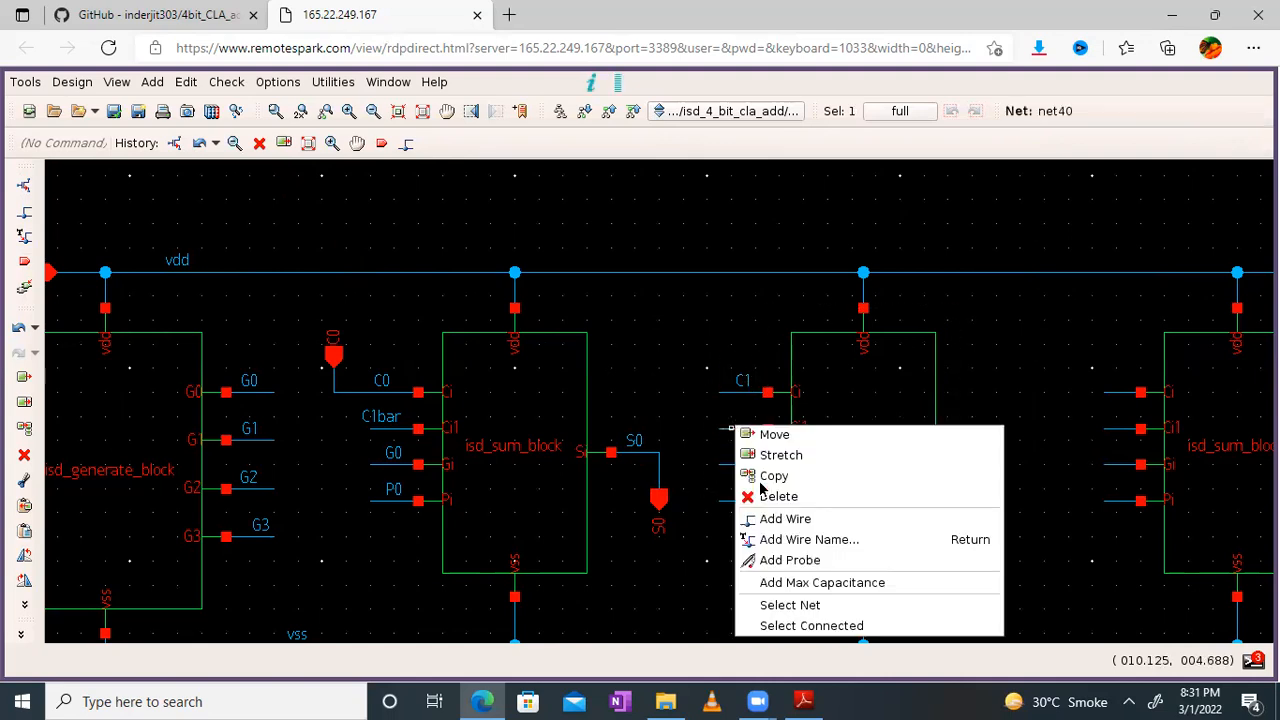
click(767, 540)
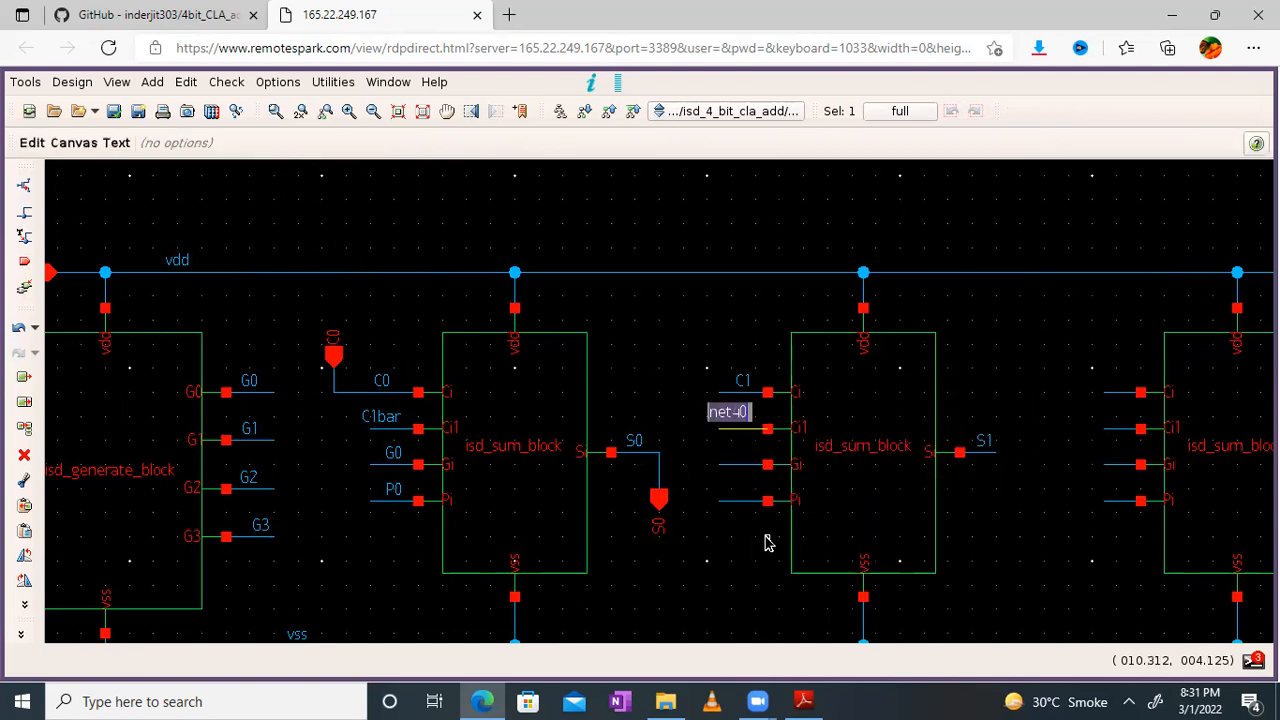
text(C1bar)
key(Return)
Switch to Adobe Reader, examine the sum circuit block's equations for Si and S0, and return to the schematic
click(803, 701)
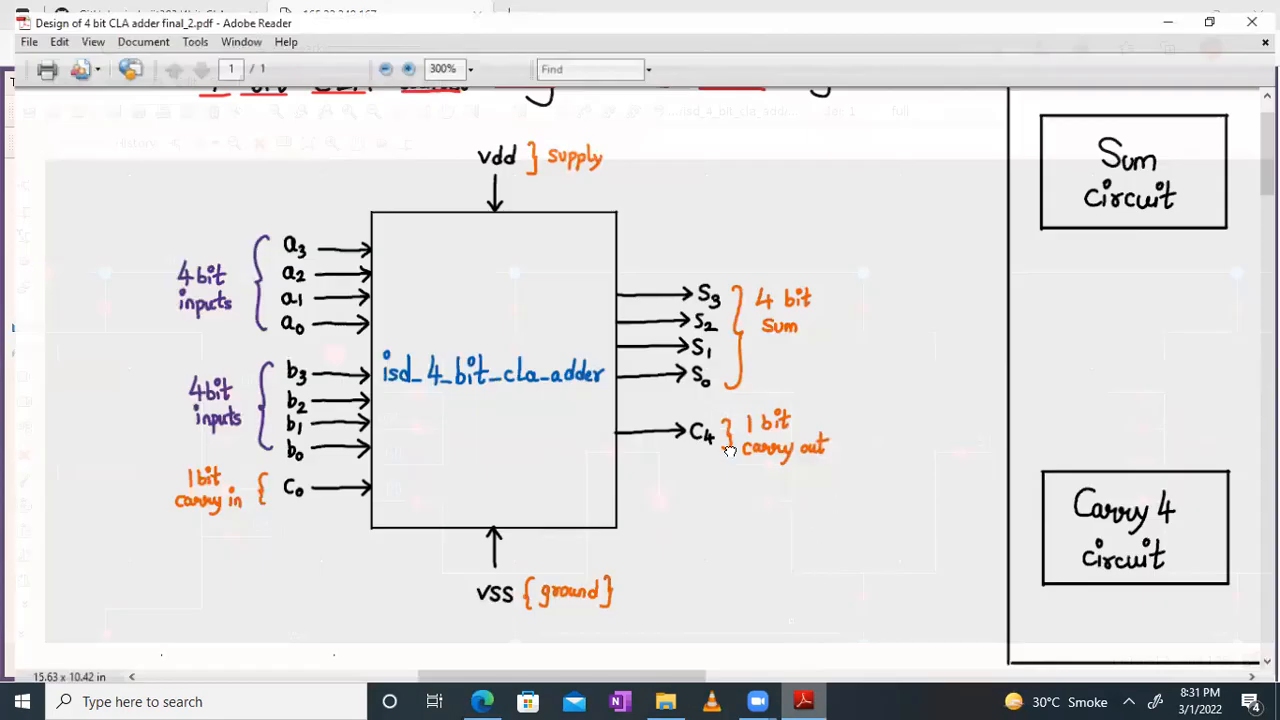
drag(780, 470, 271, 125)
drag(891, 503, 223, 194)
drag(974, 474, 221, 62)
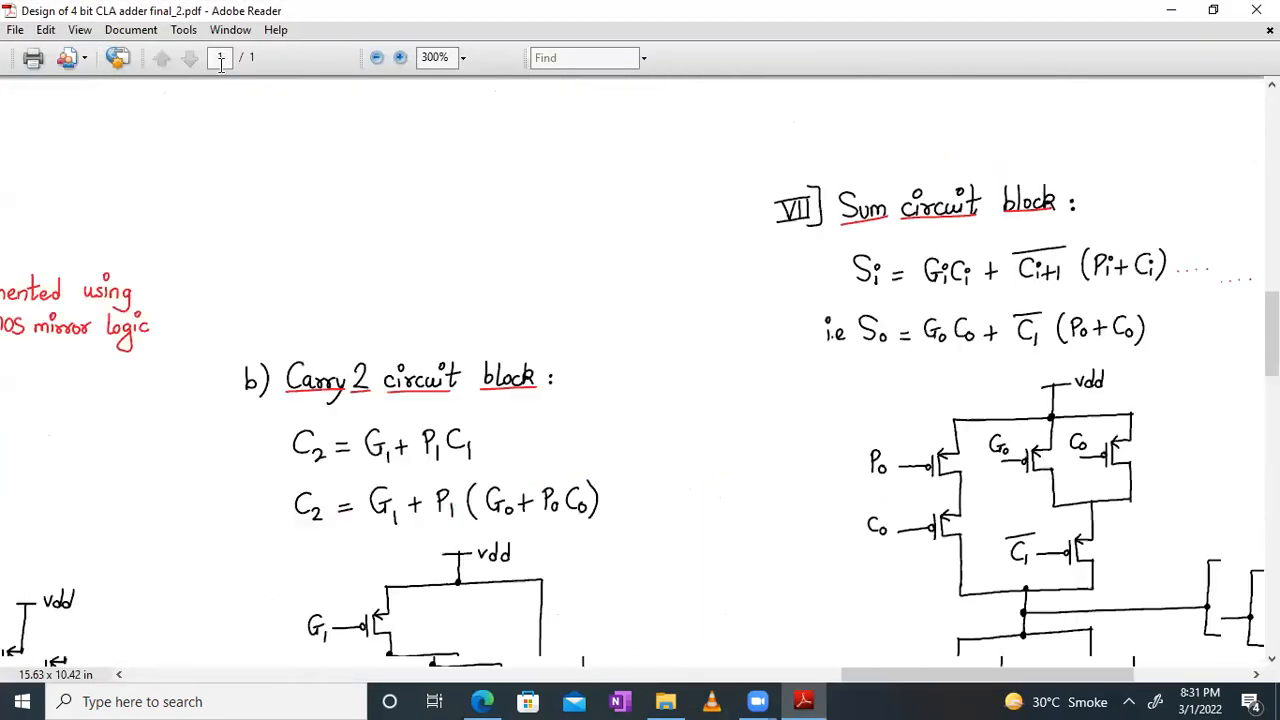
drag(886, 405, 762, 410)
drag(801, 300, 559, 303)
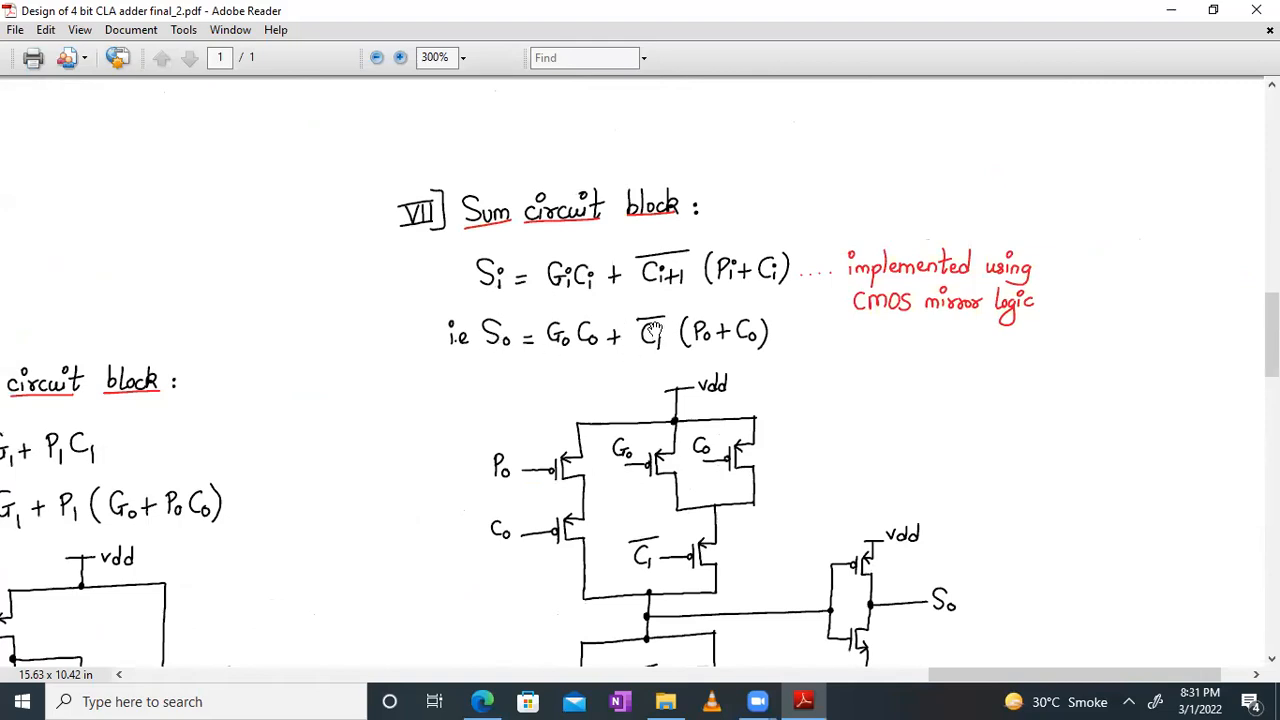
click(1171, 10)
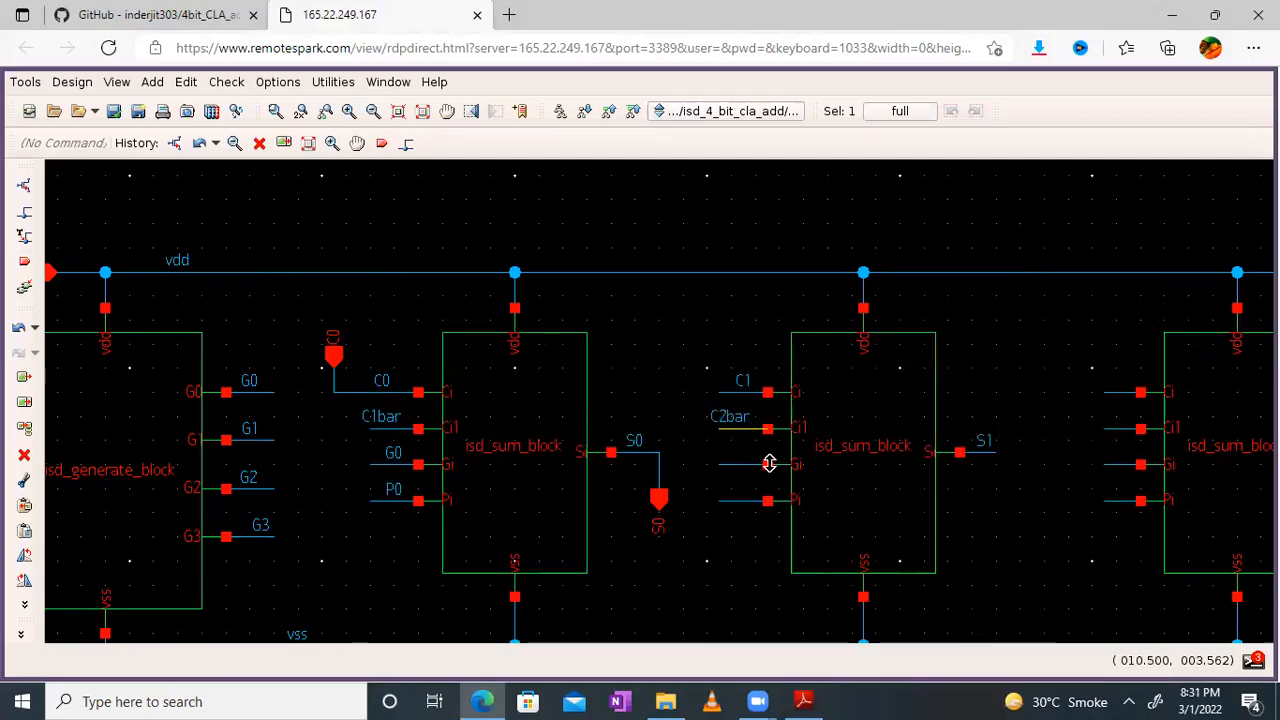
Open the name of the wire stub on the second isd_sum_block's Gi input for editing
right_click(736, 472)
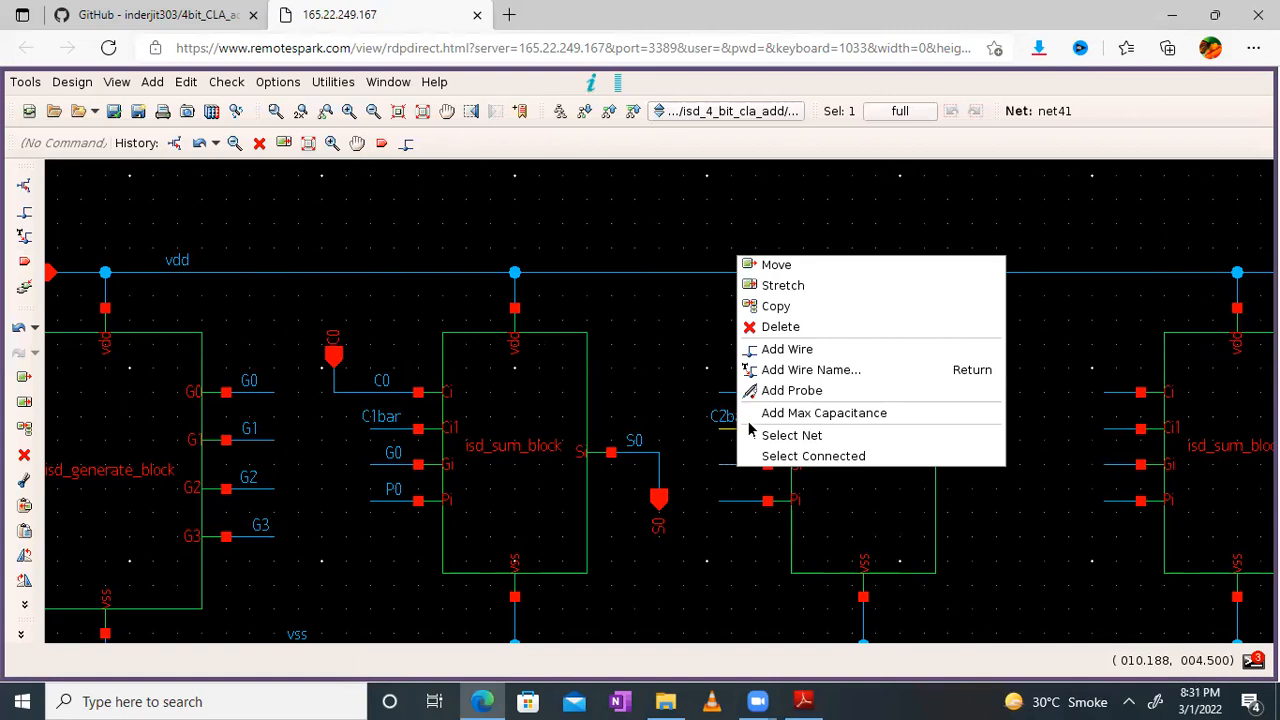
click(793, 370)
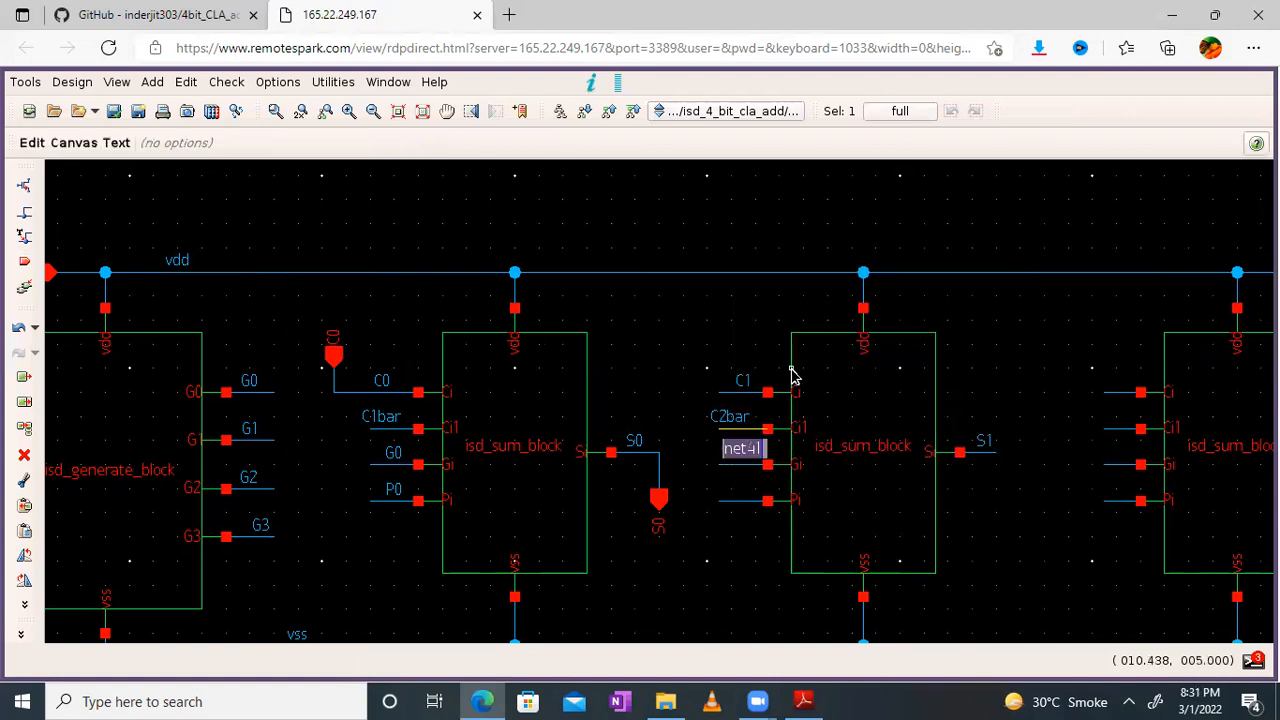
Name the second sum block's Gi input wire G1 and its Pi input wire P1
text(G1)
key(Return)
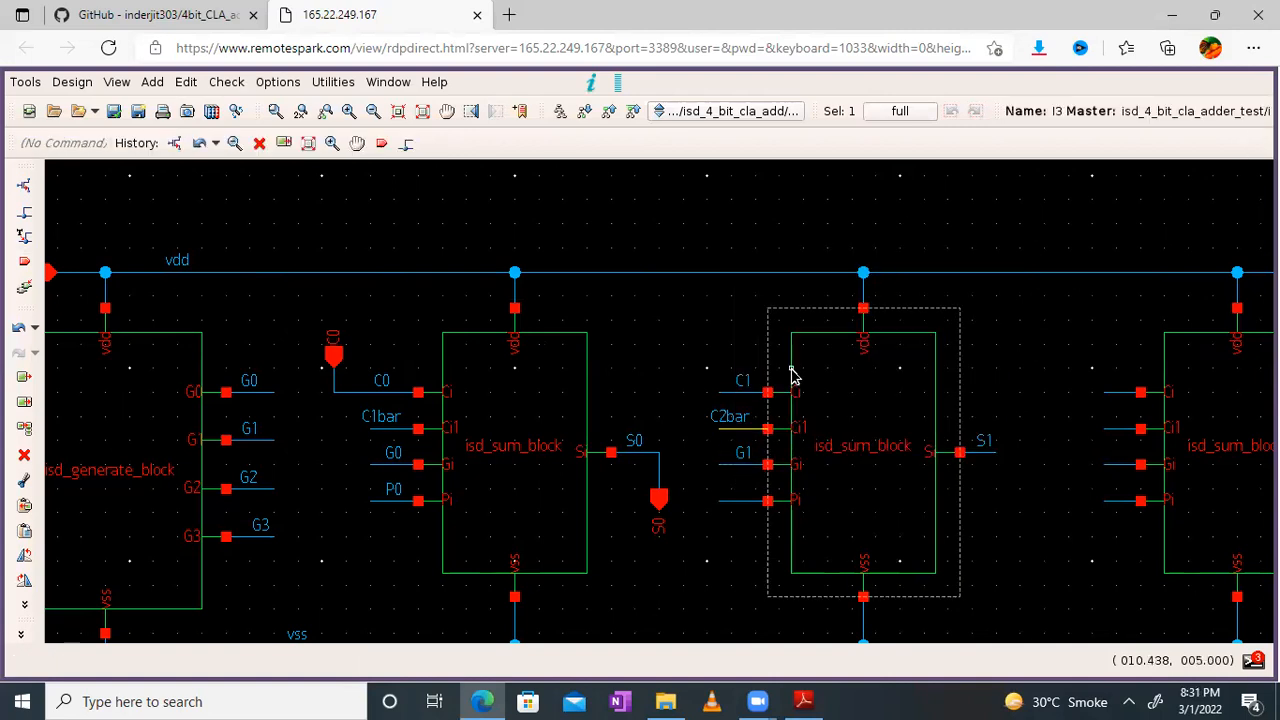
right_click(738, 507)
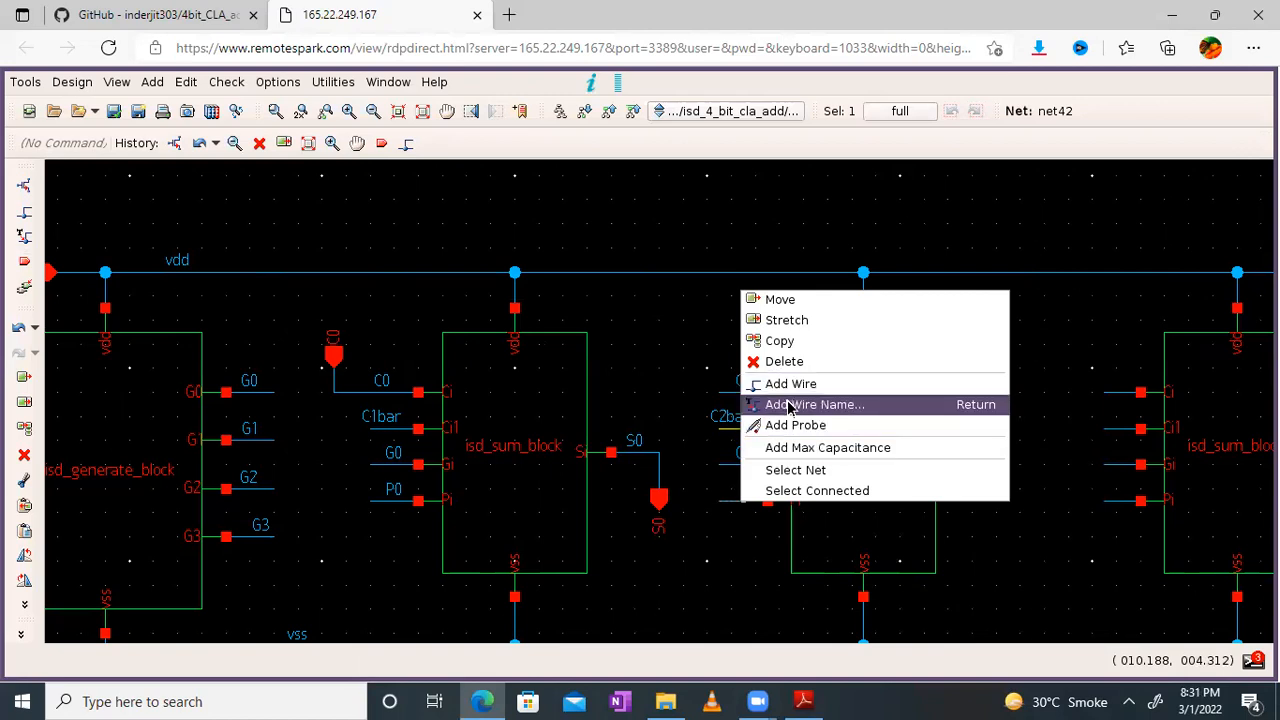
click(790, 405)
text(P1)
key(Return)
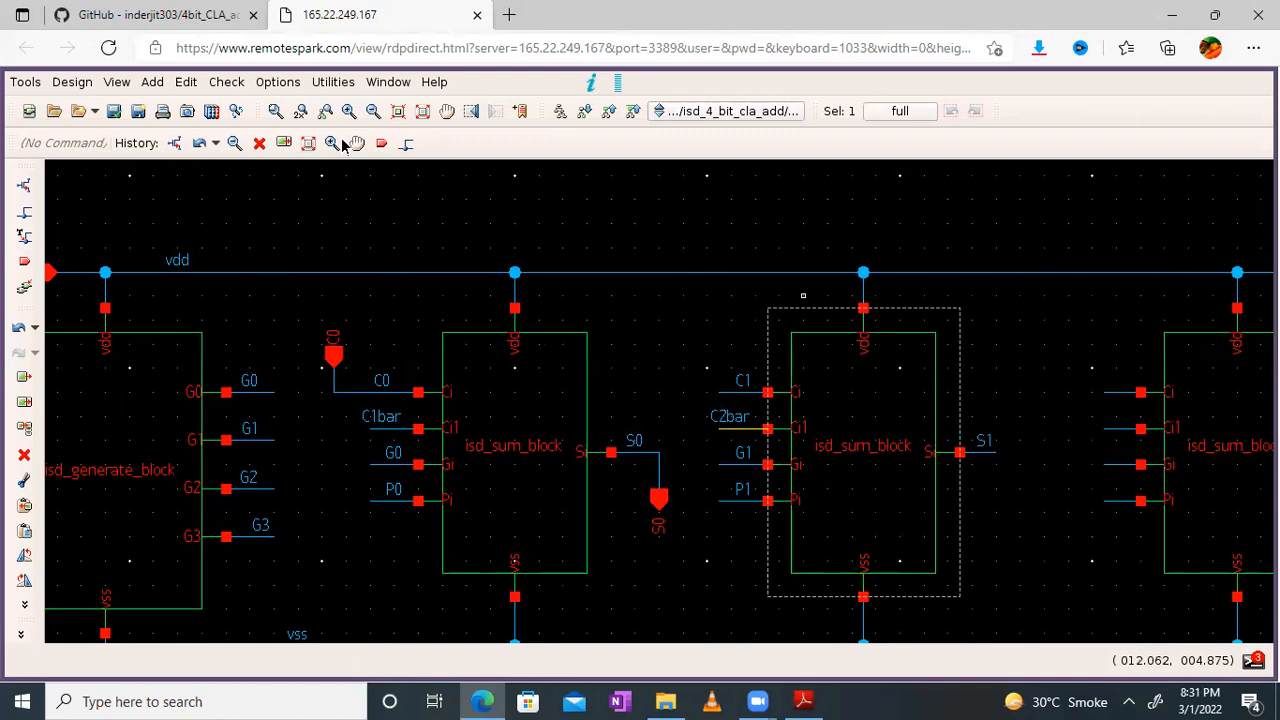
Place a single output pin named S1 just below the end of the second sum block's S output wire
drag(993, 335, 460, 297)
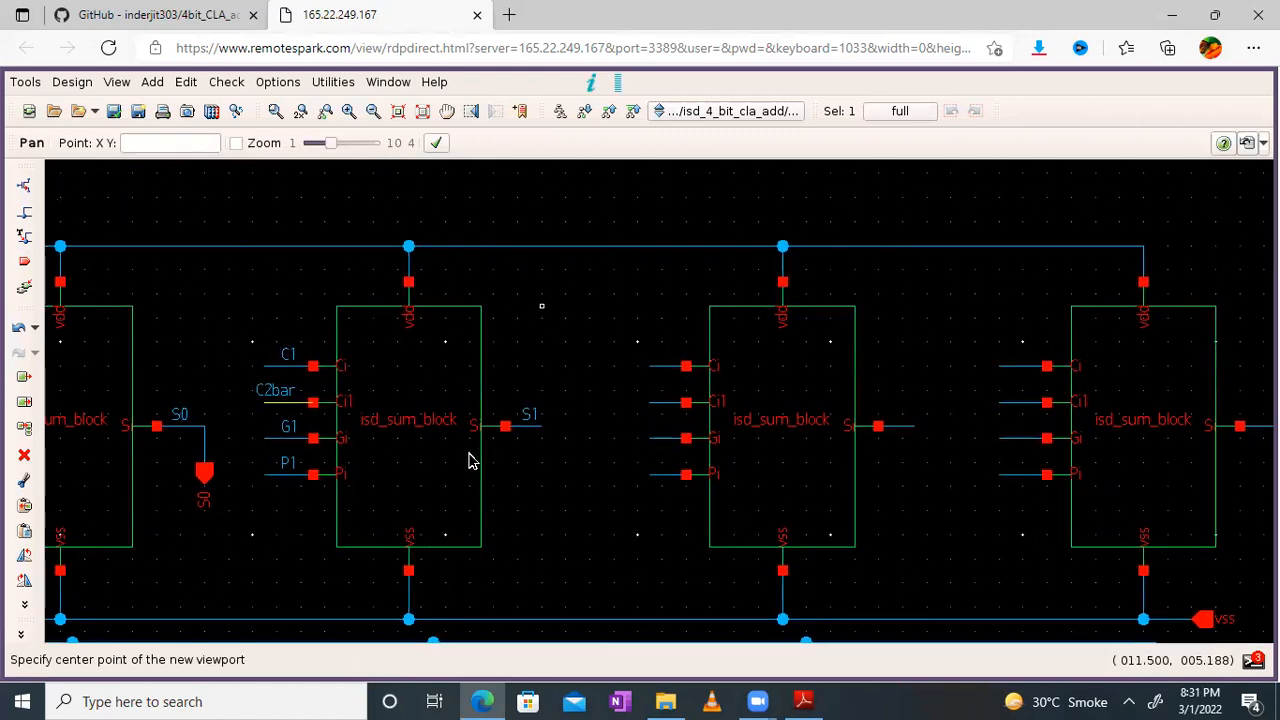
click(32, 265)
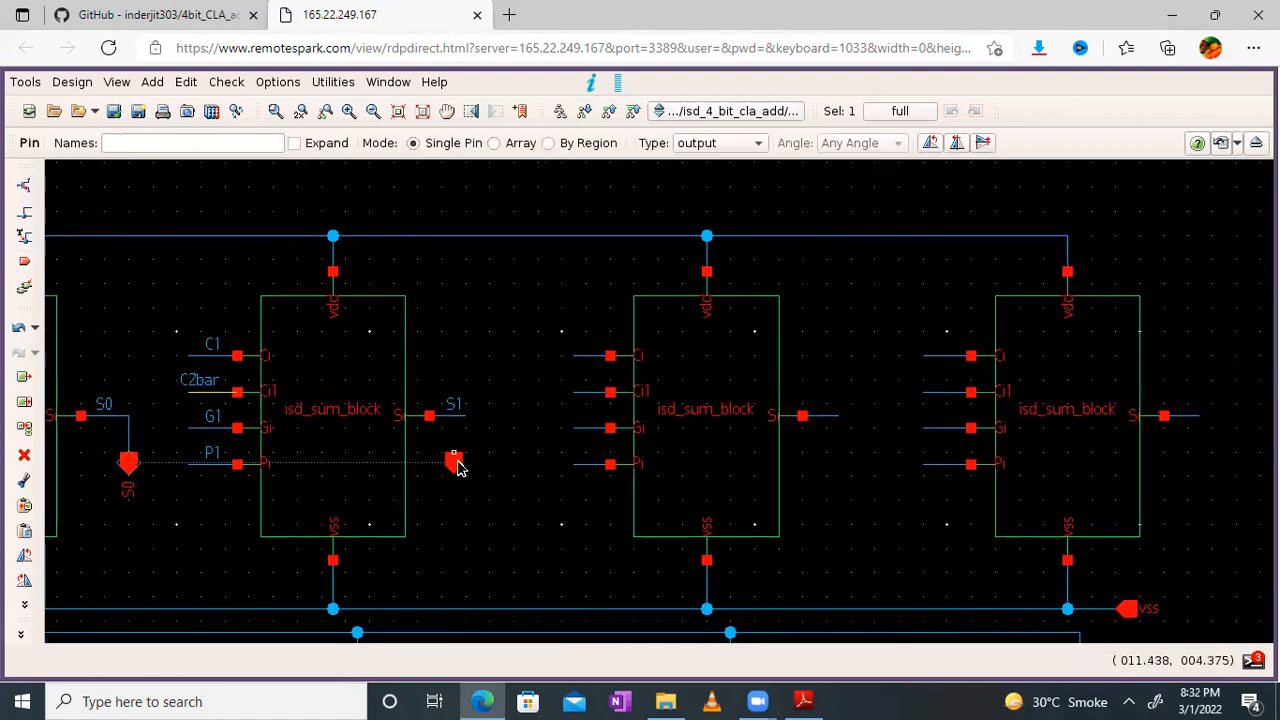
click(228, 146)
text(S1)
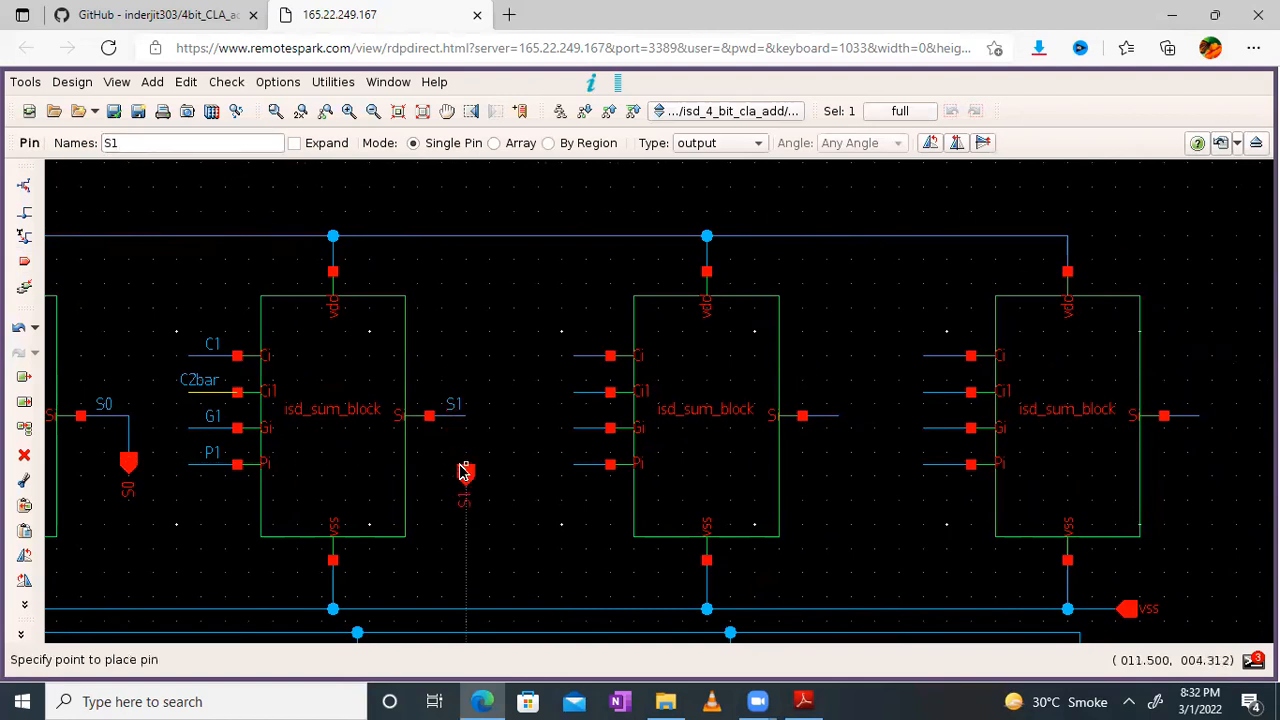
click(465, 472)
key(Escape)
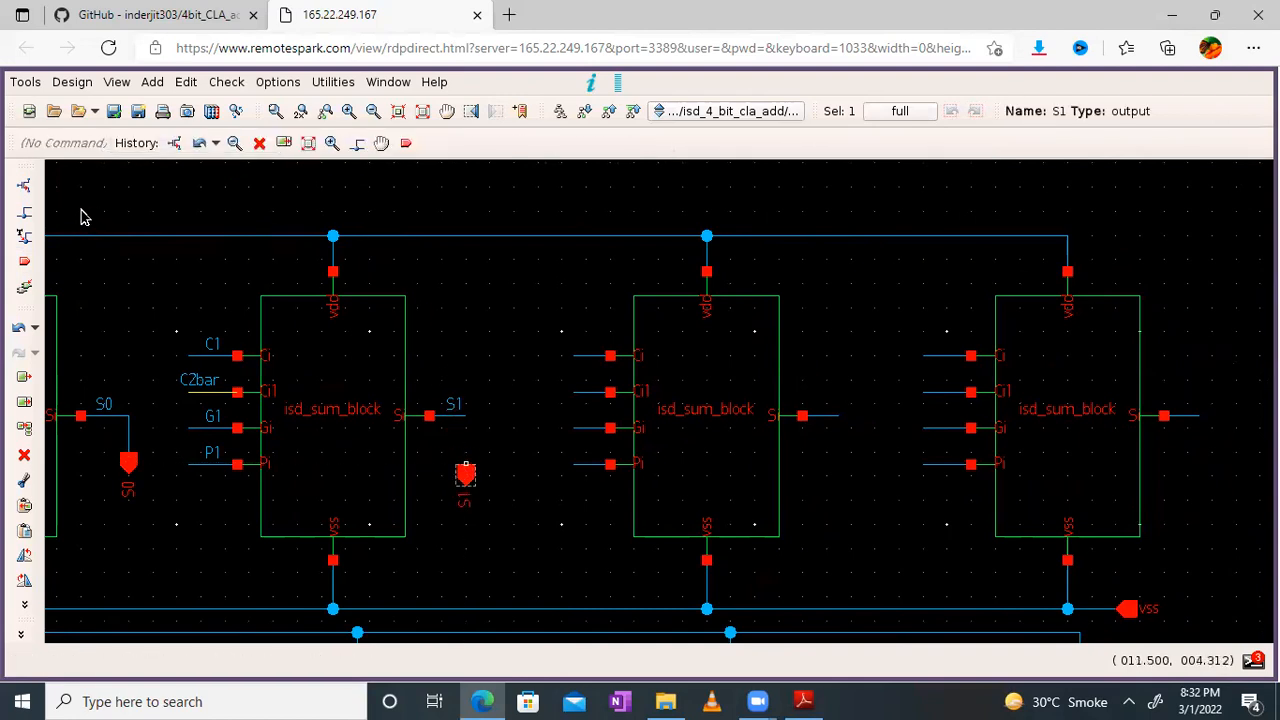
Wire the second sum block's S1 output net down to the S1 output pin
key(w)
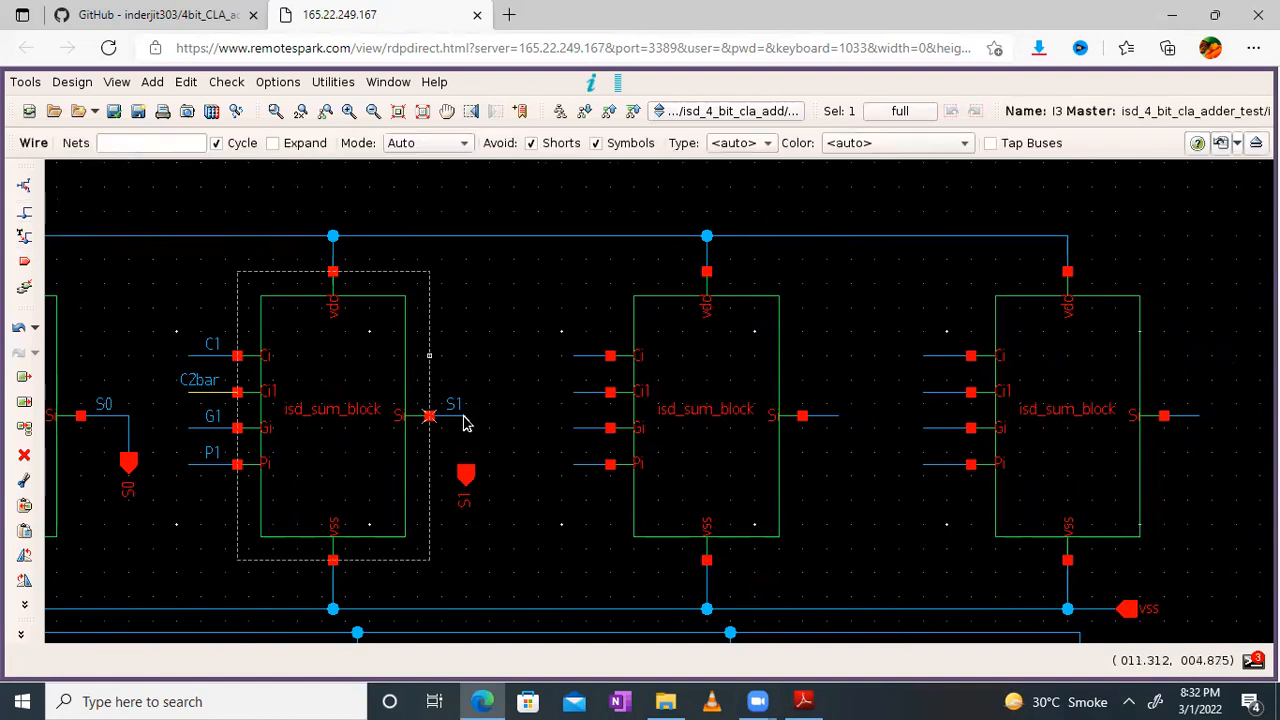
click(467, 478)
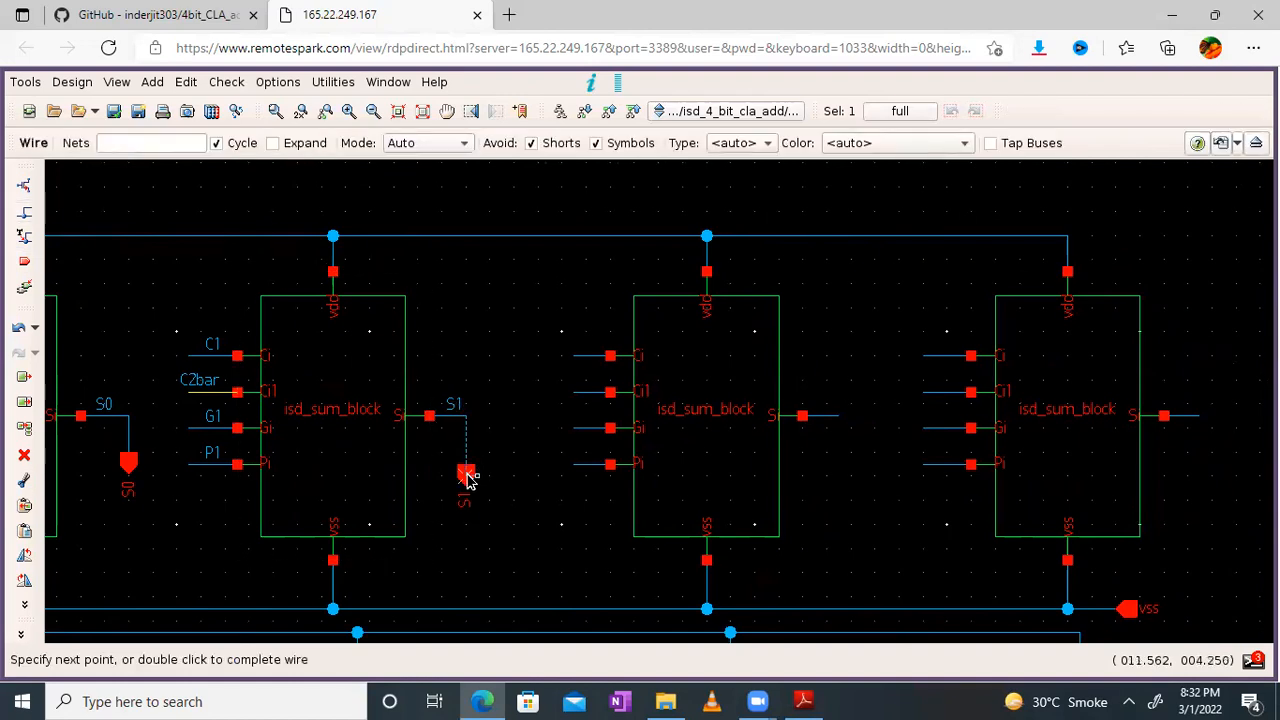
key(Escape)
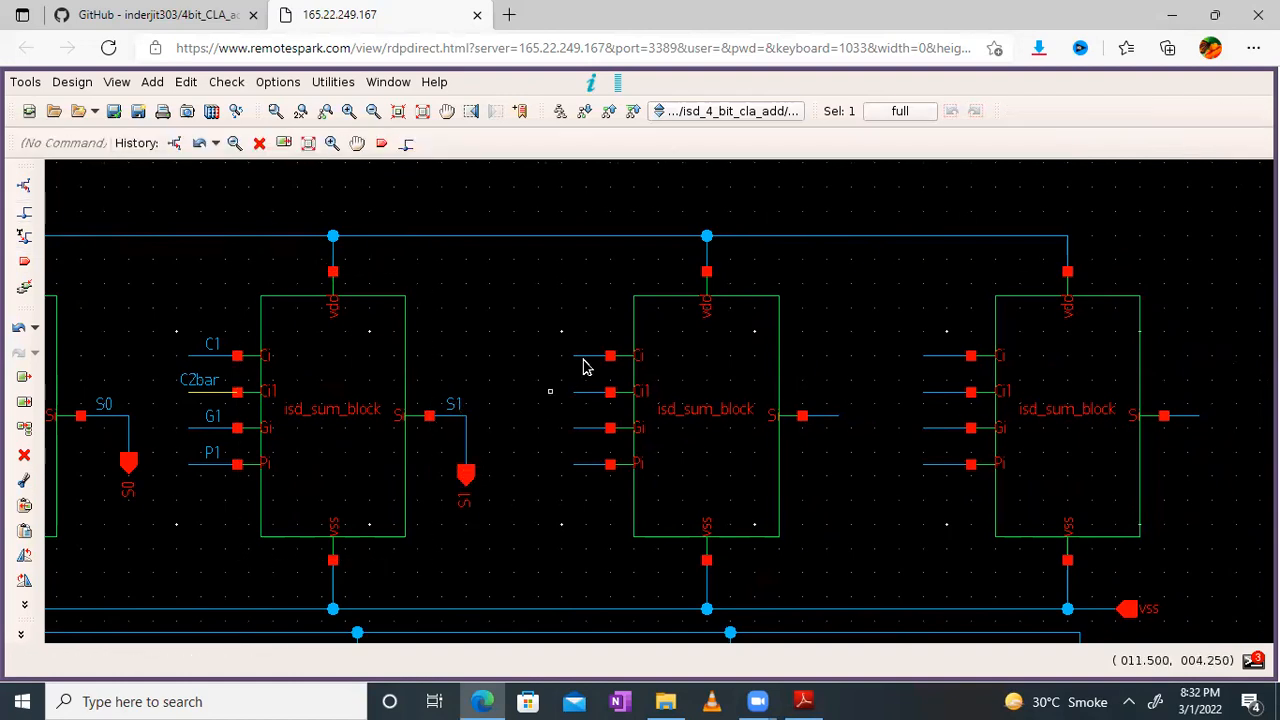
Name the third sum block's Ci input wire C2 and its Ci1 input wire C3bar
right_click(587, 360)
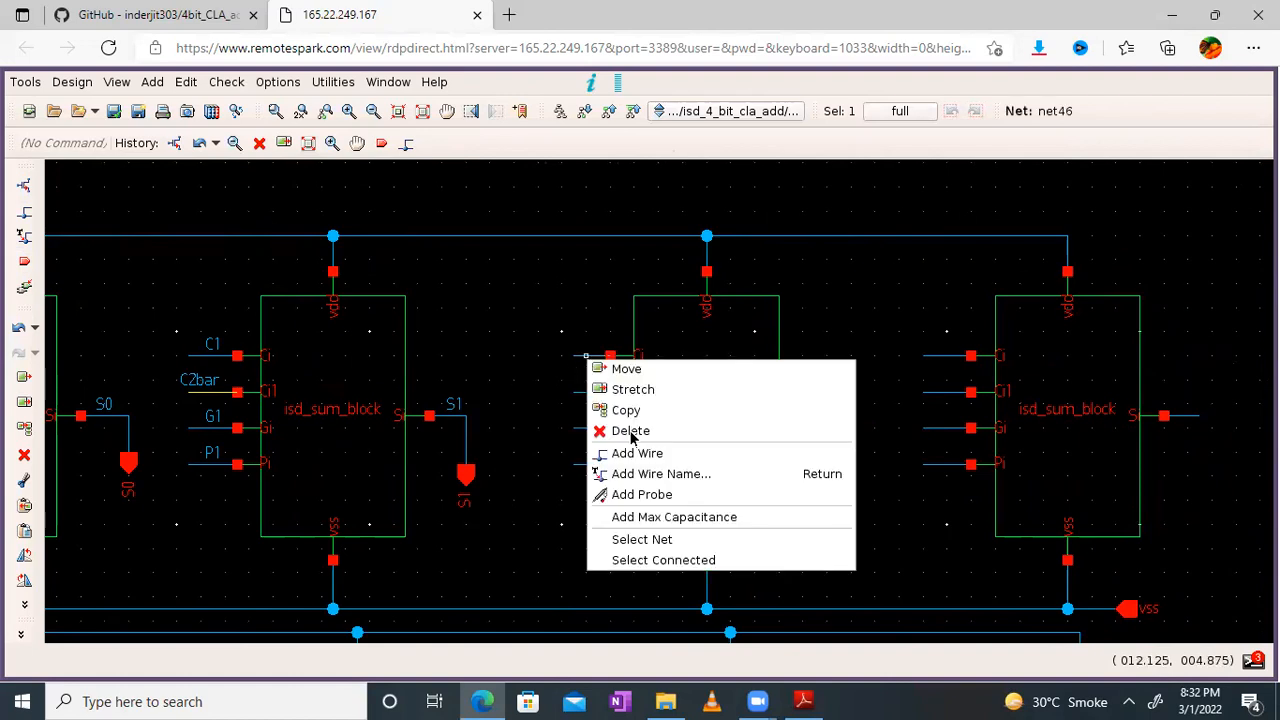
click(638, 475)
text(C2)
key(Return)
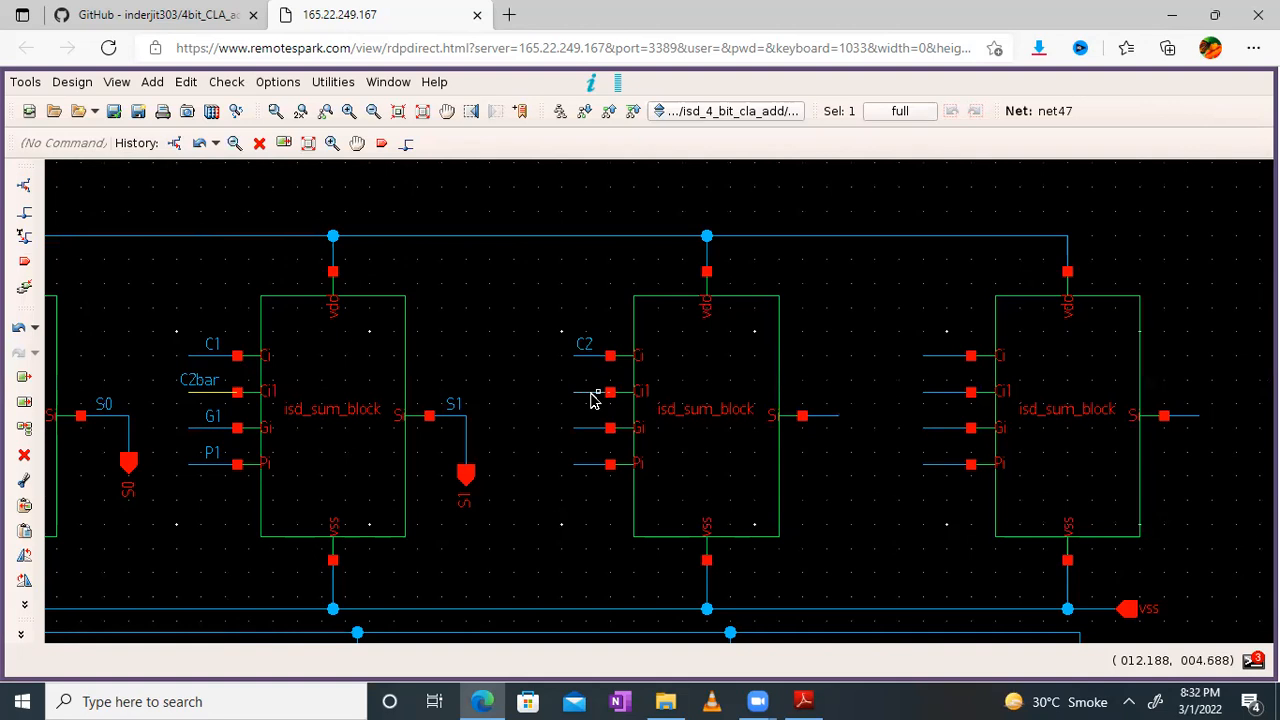
right_click(590, 393)
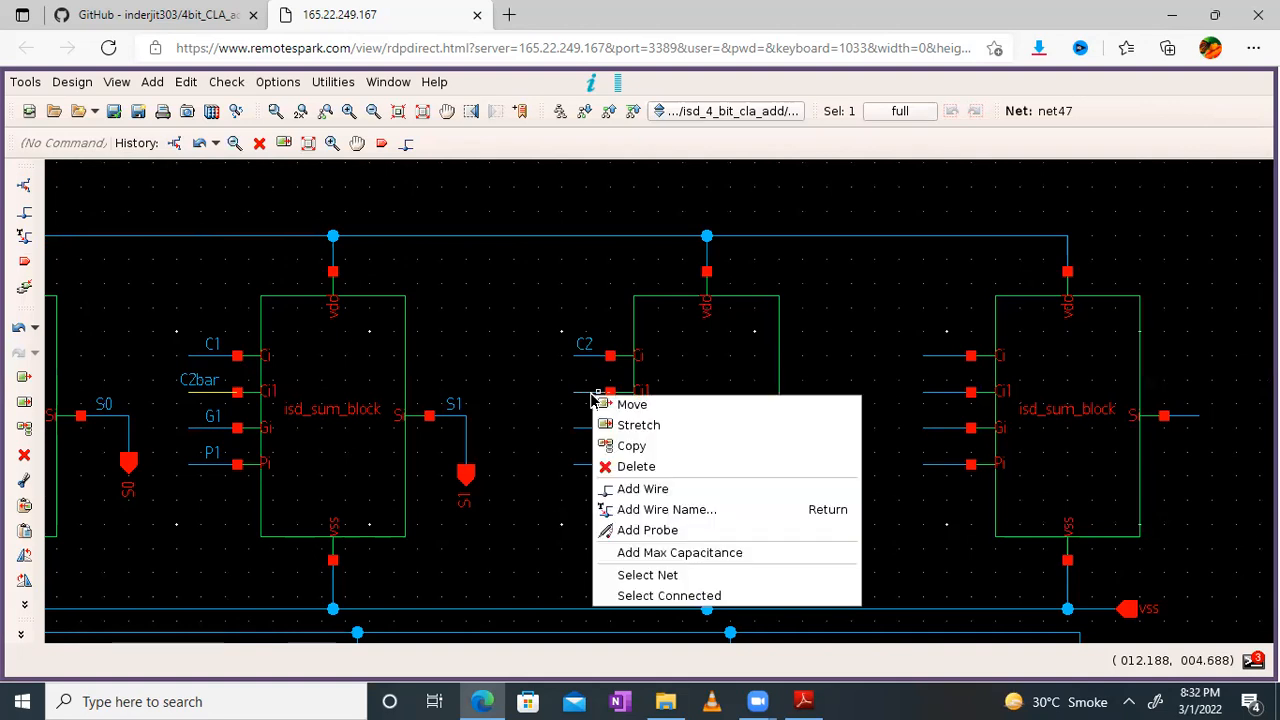
click(638, 510)
text(C3bar)
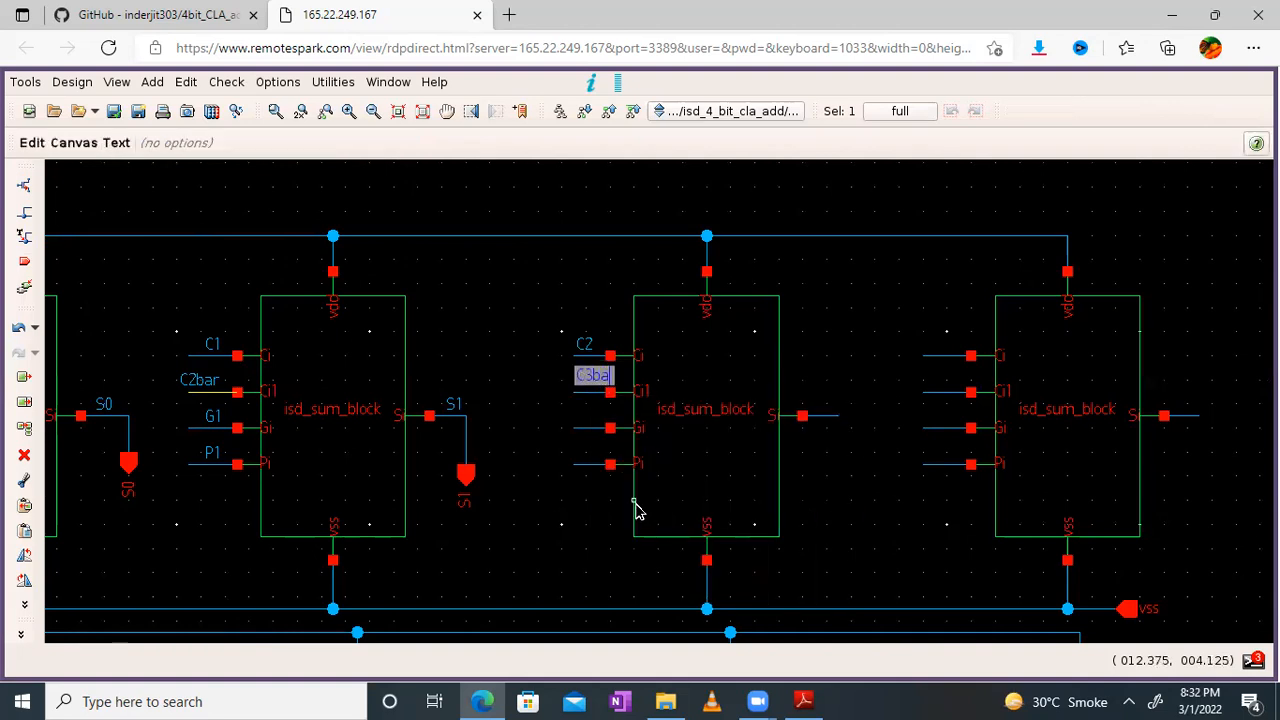
key(Return)
Add the wire name g2 to the third sum block's Gi input wire
click(590, 437)
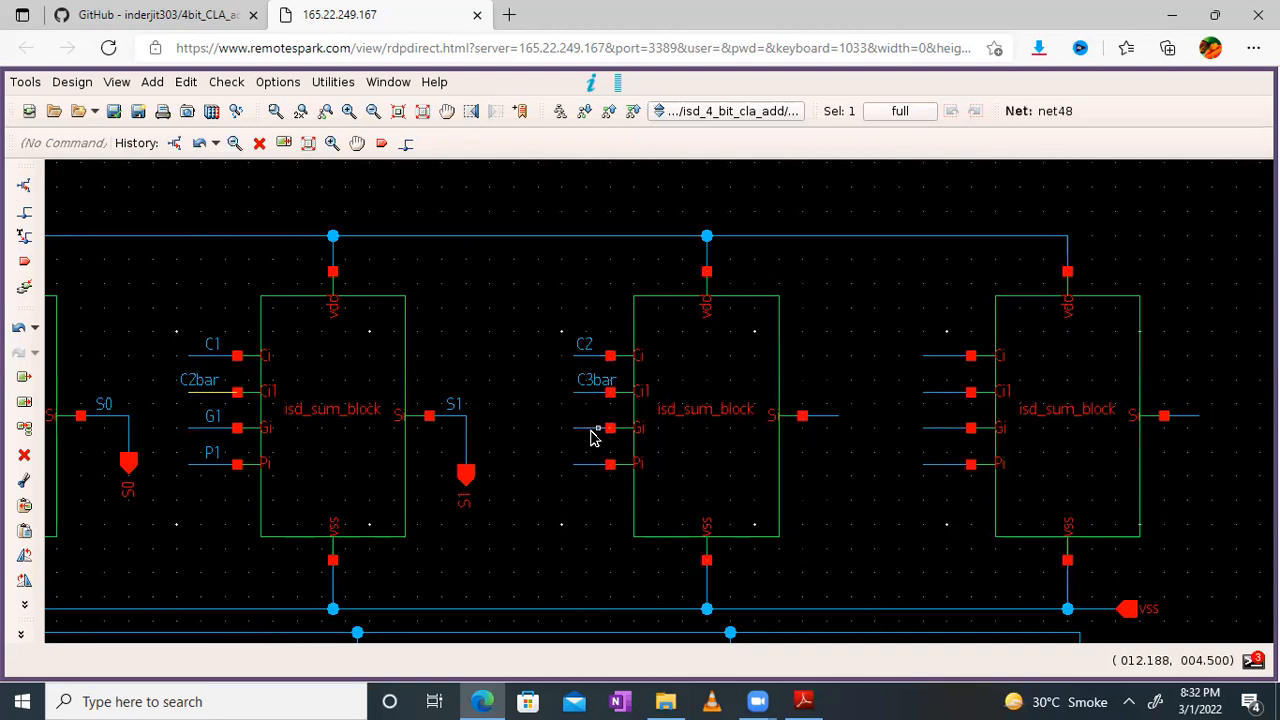
right_click(590, 437)
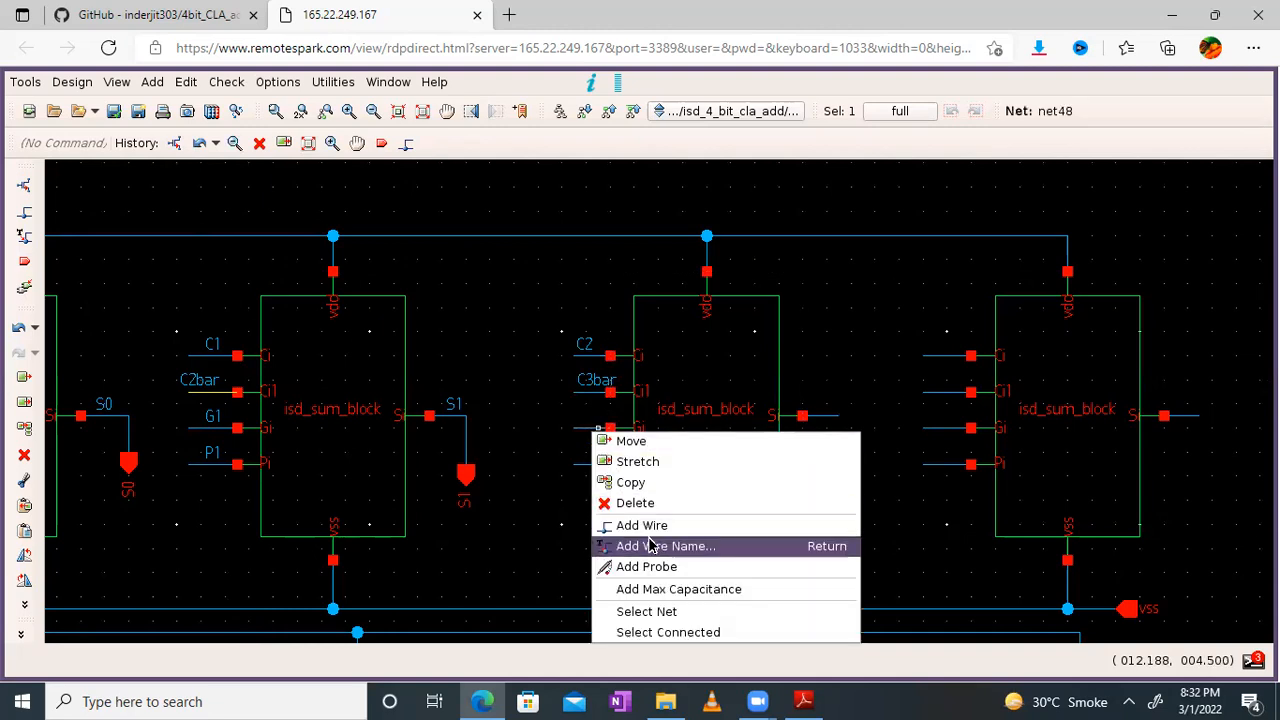
click(650, 545)
text(g2)
key(Return)
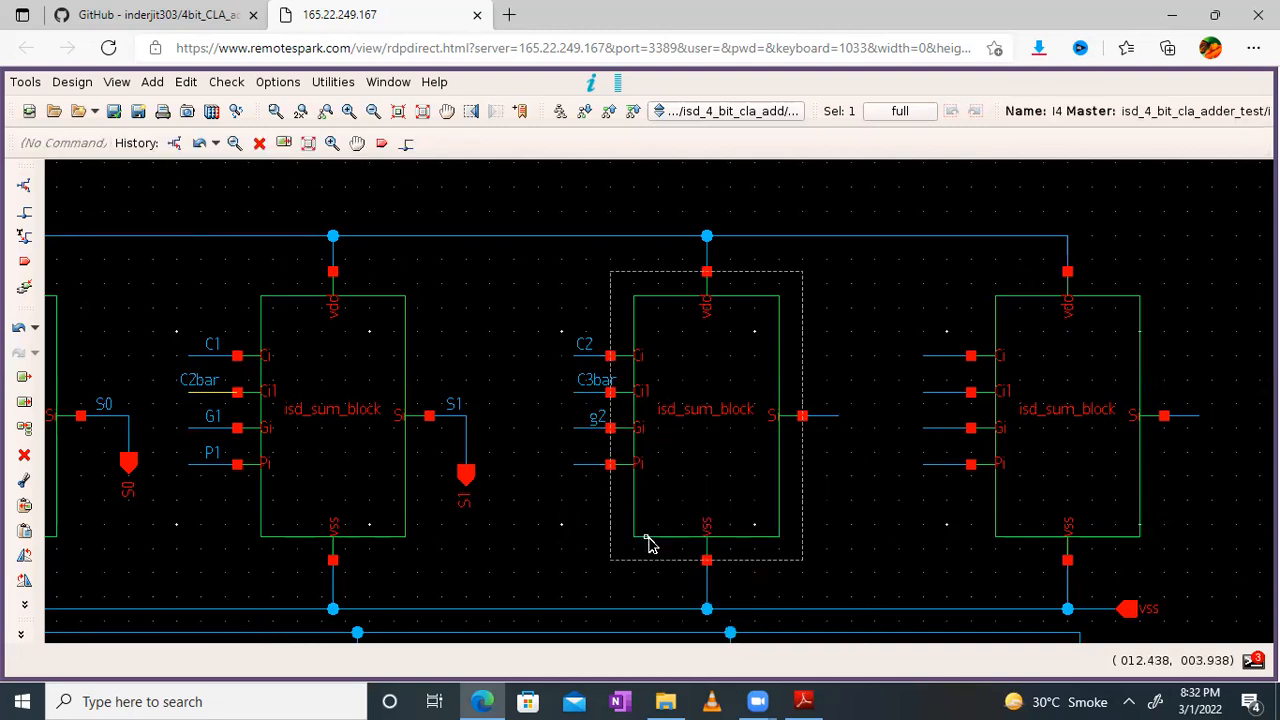
Correct the wire name on the third sum block's Gi input to G2 and save the design
click(598, 428)
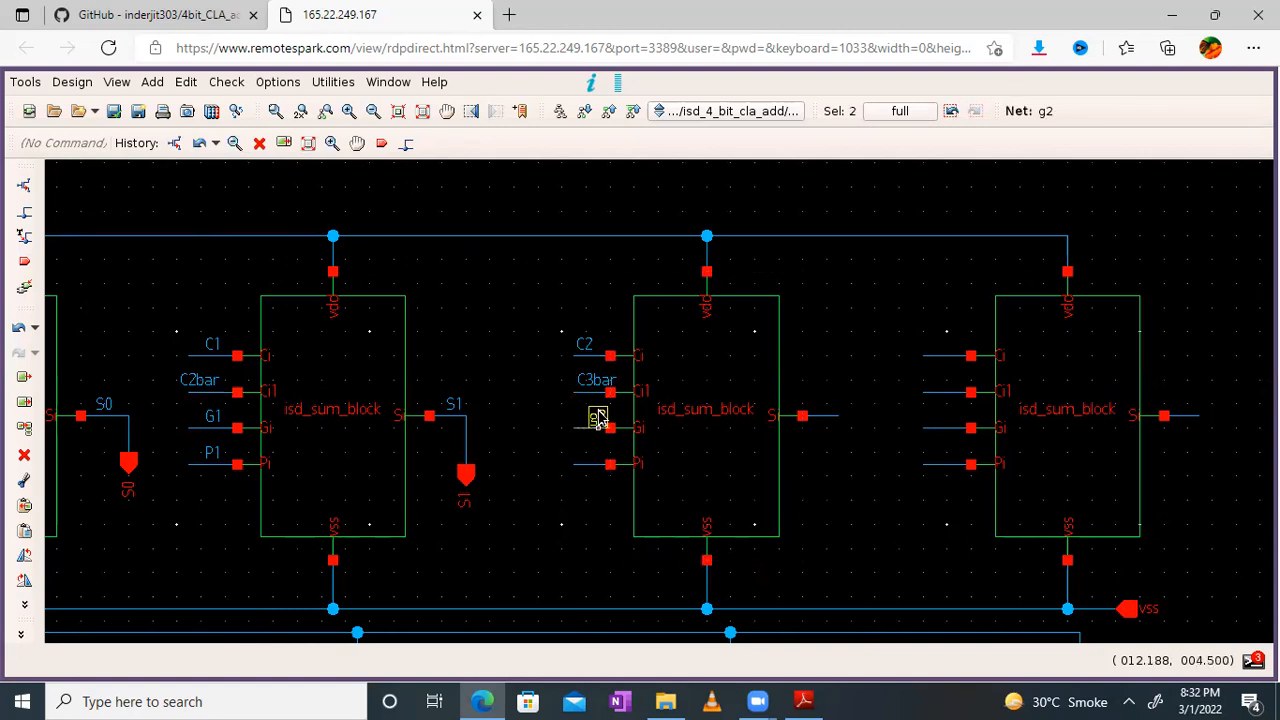
double_click(598, 416)
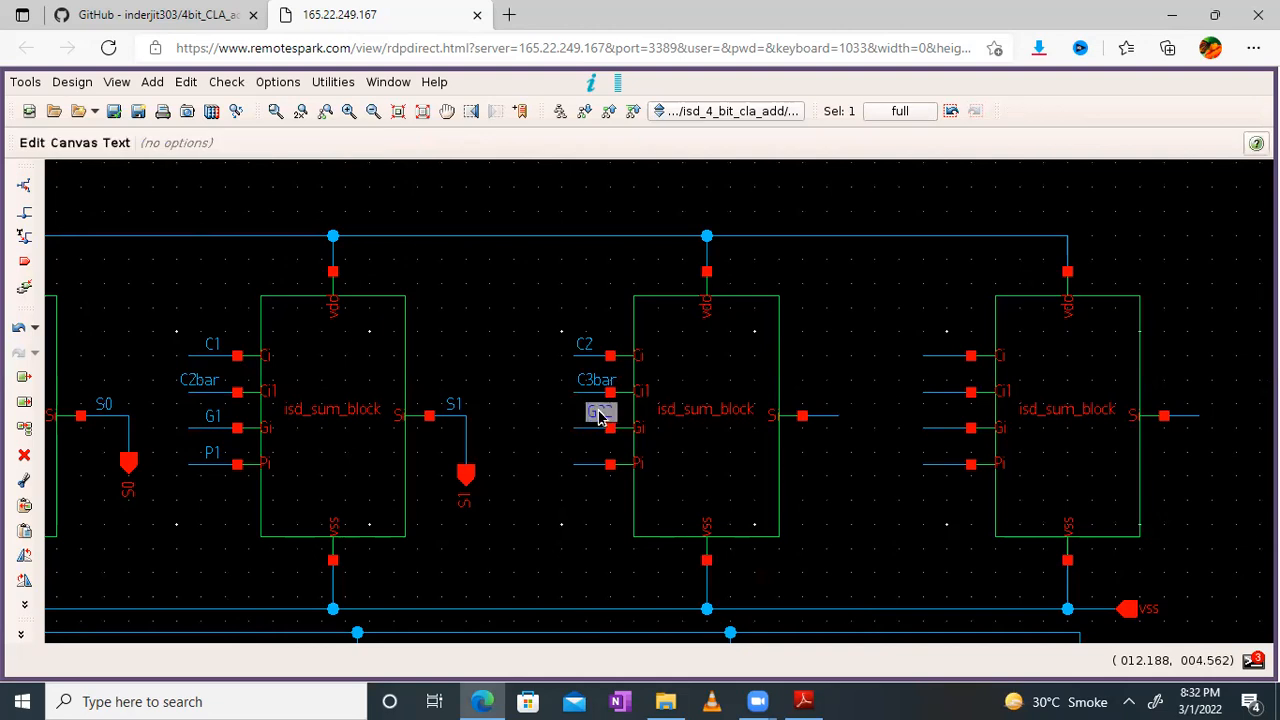
key(Return)
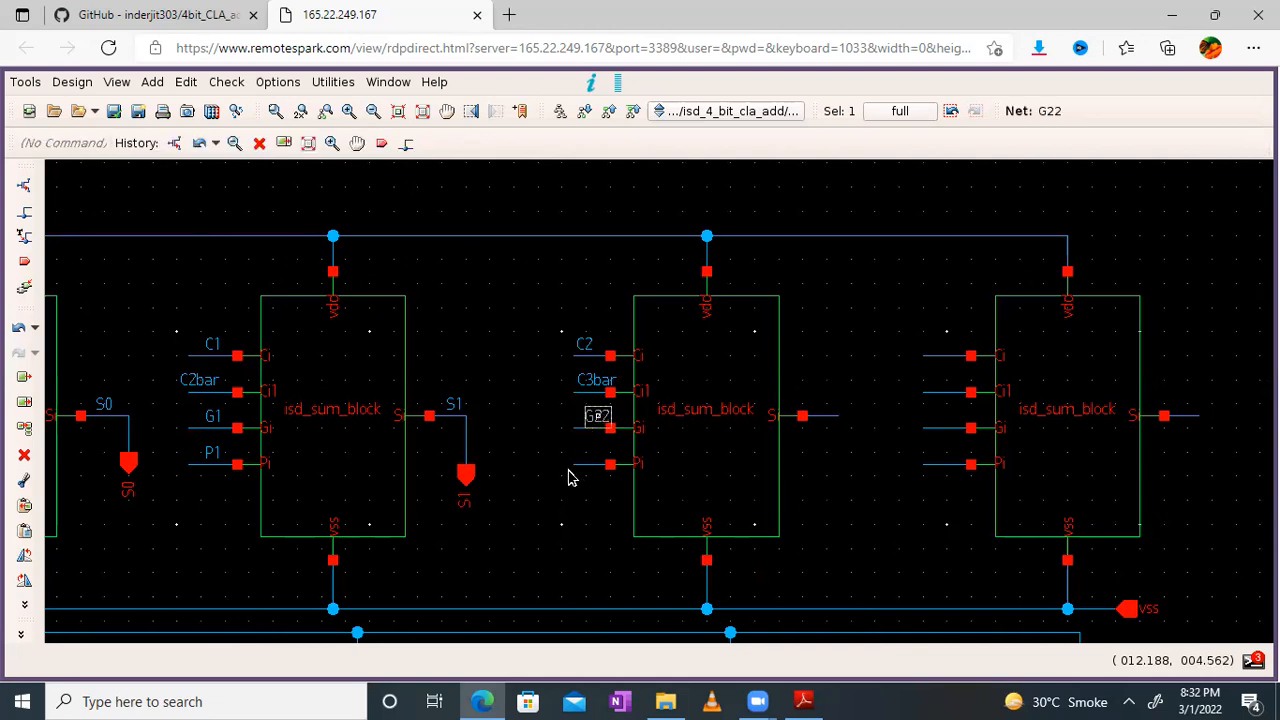
double_click(598, 416)
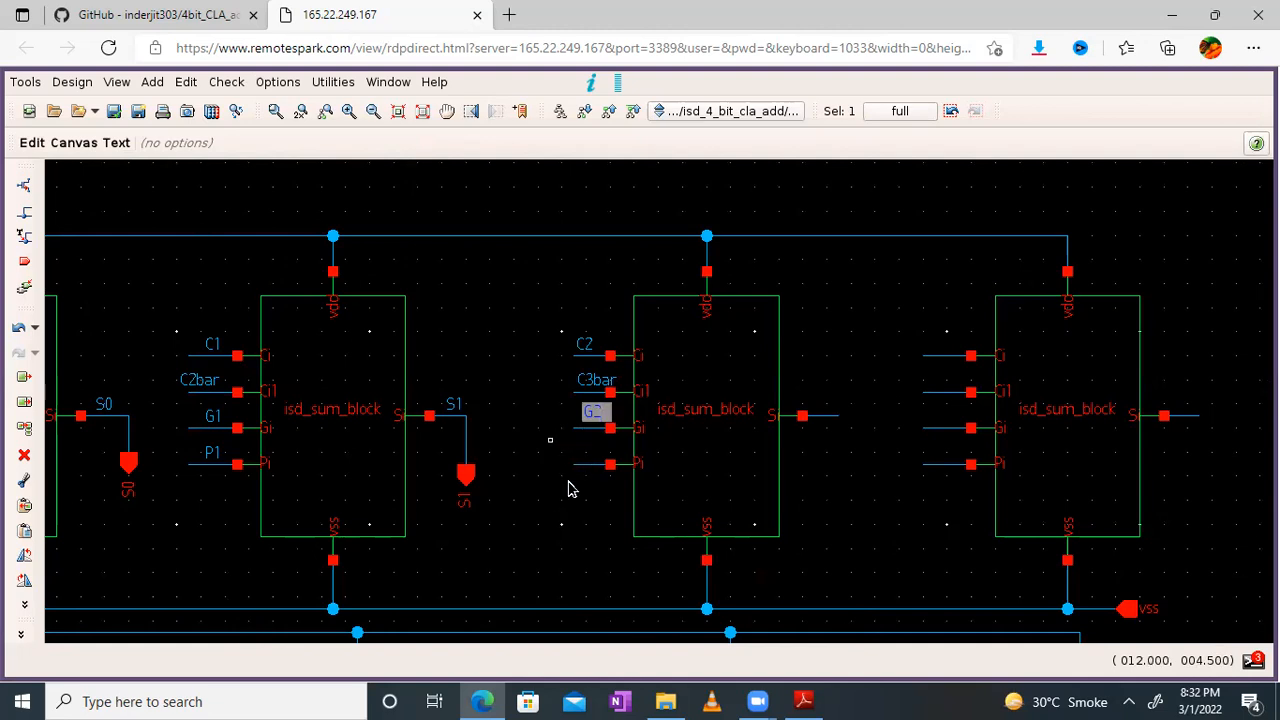
key(Return)
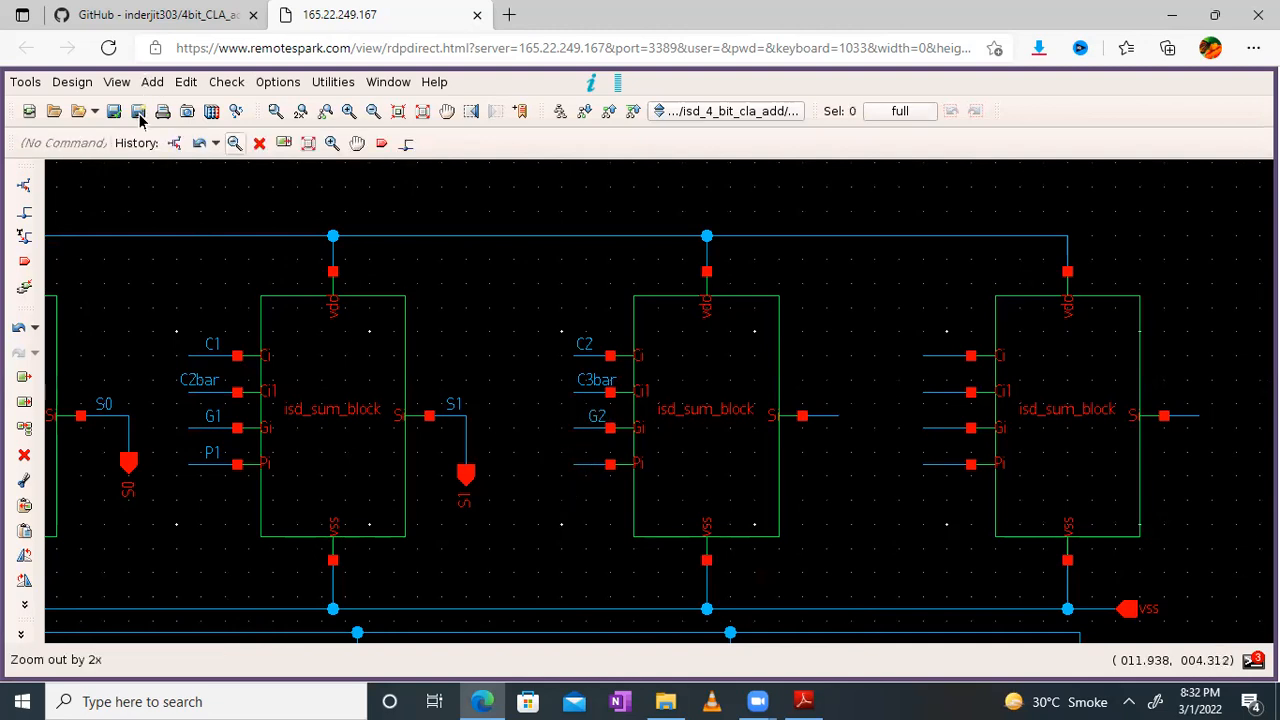
click(138, 111)
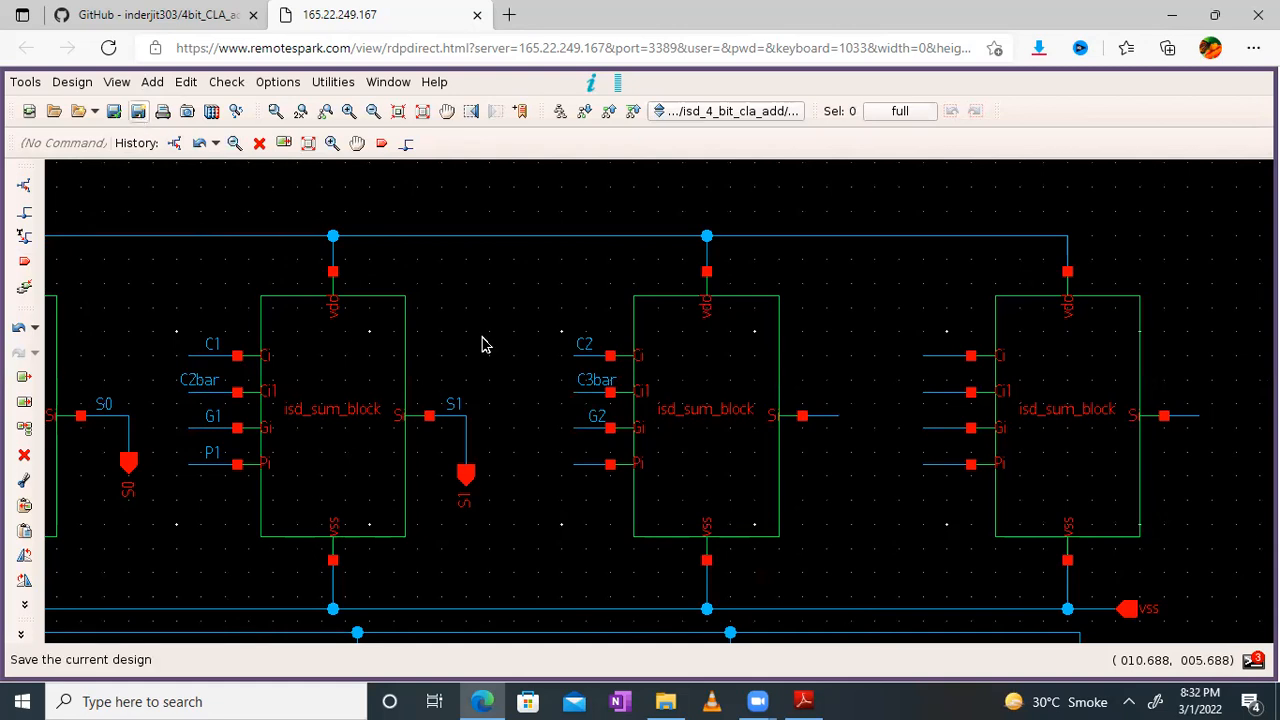
Name the third sum block's Pi input wire P2 and its S output wire S2
right_click(584, 466)
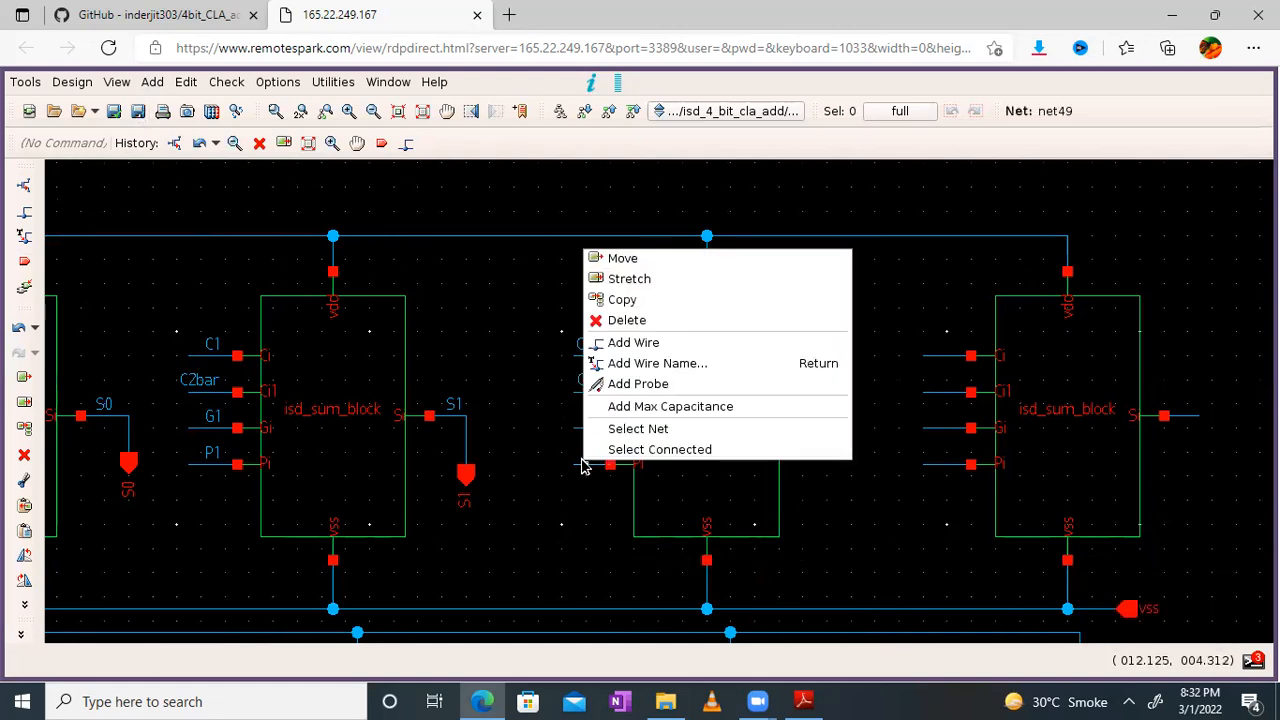
click(644, 366)
text(P2)
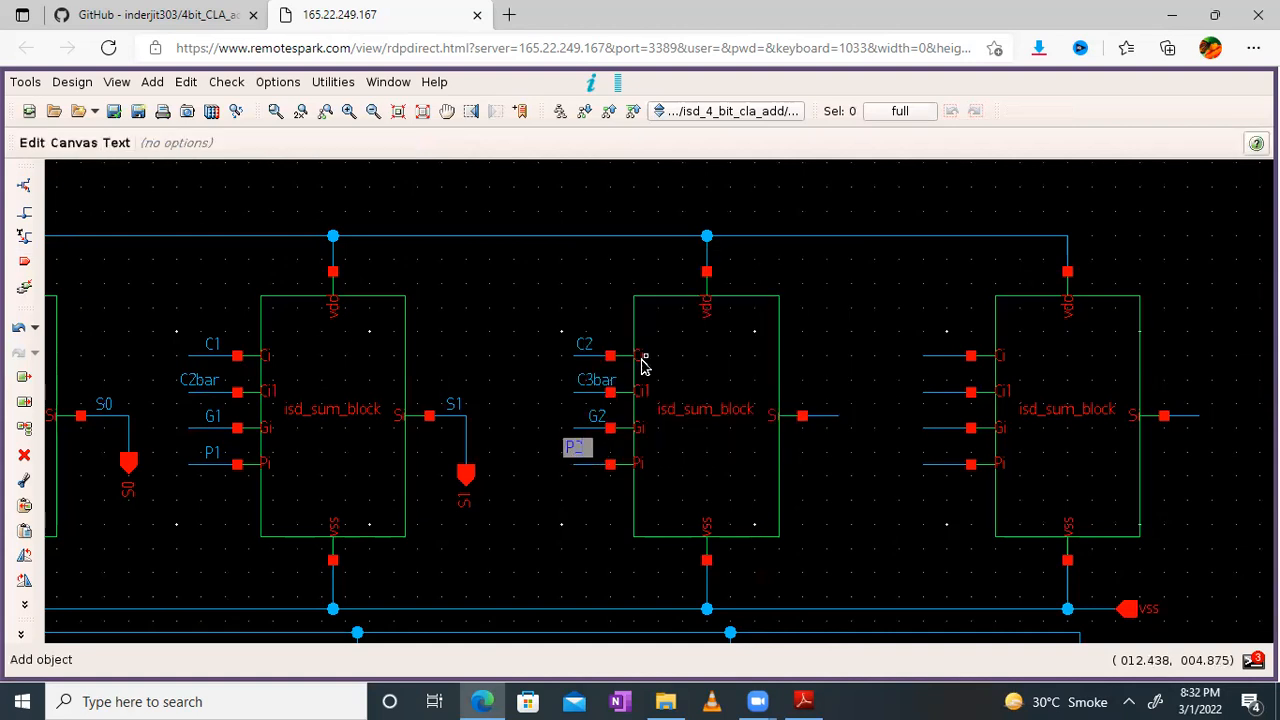
key(Return)
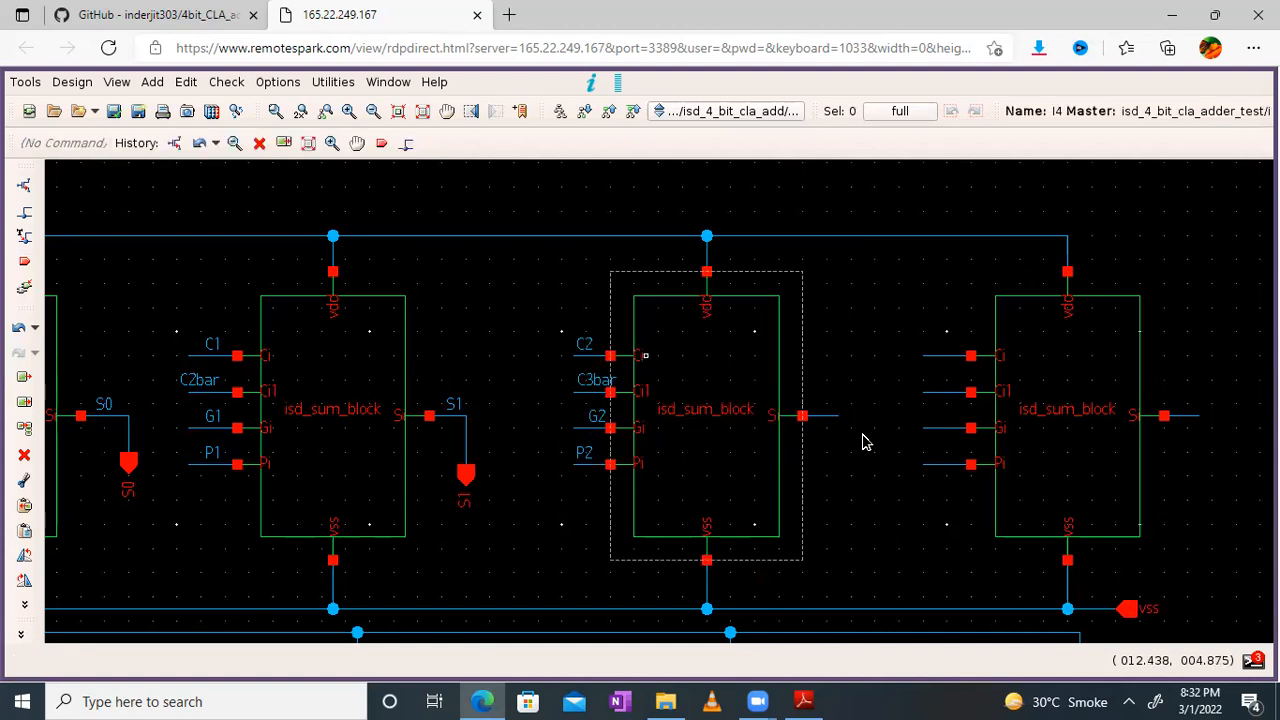
right_click(829, 416)
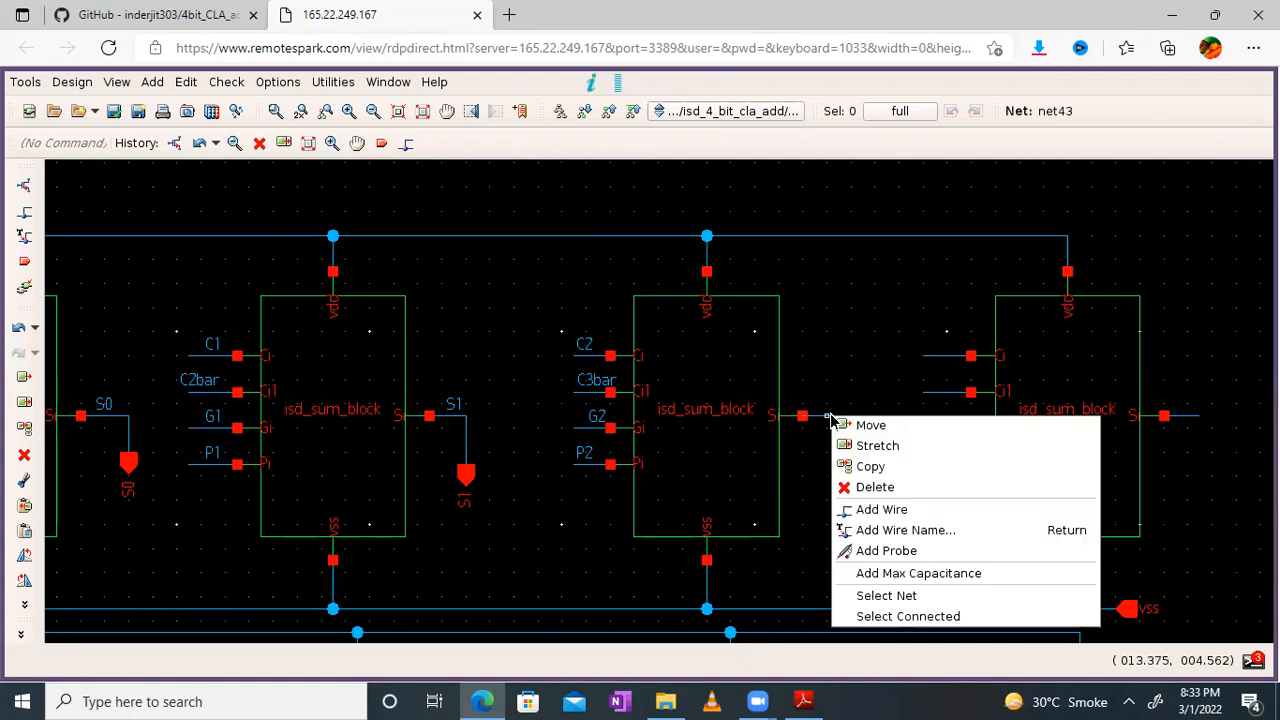
click(869, 531)
key(Return)
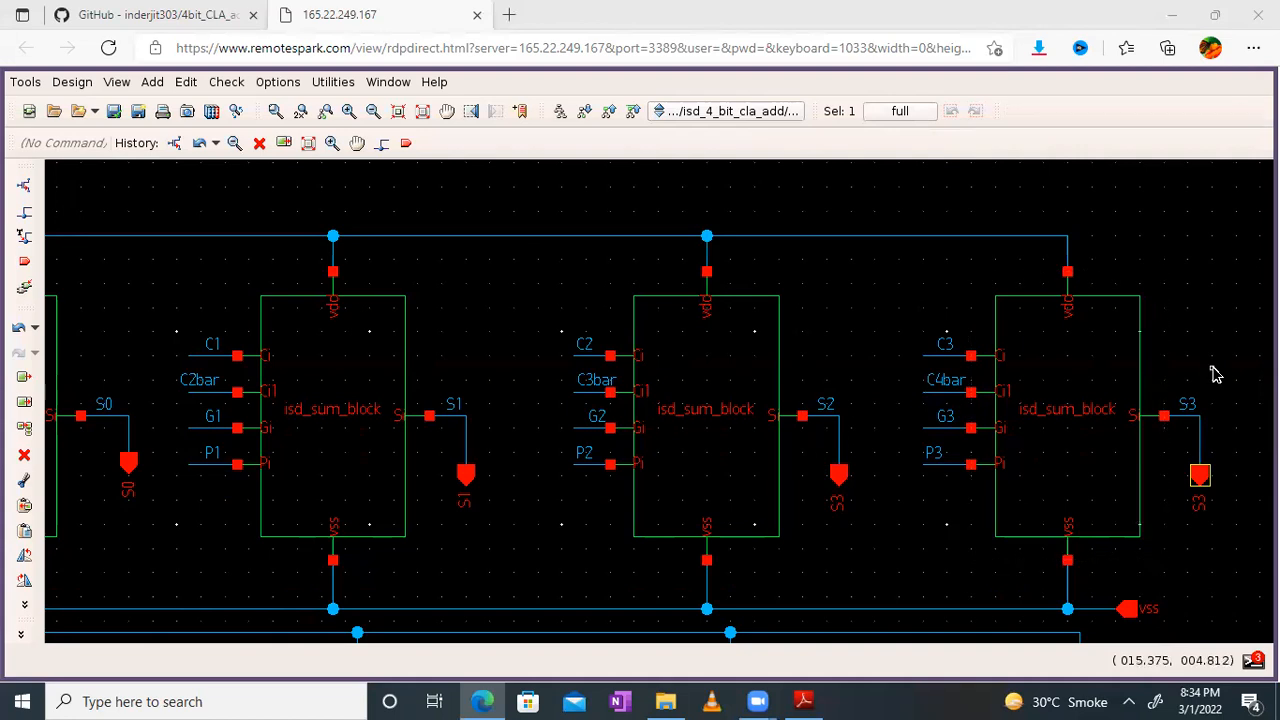
Switch to Adobe Reader and examine the inputs and outputs of the isd_4_bit_cla_adder block diagram in the design PDF
click(803, 700)
drag(480, 334, 1117, 600)
drag(540, 280, 1014, 664)
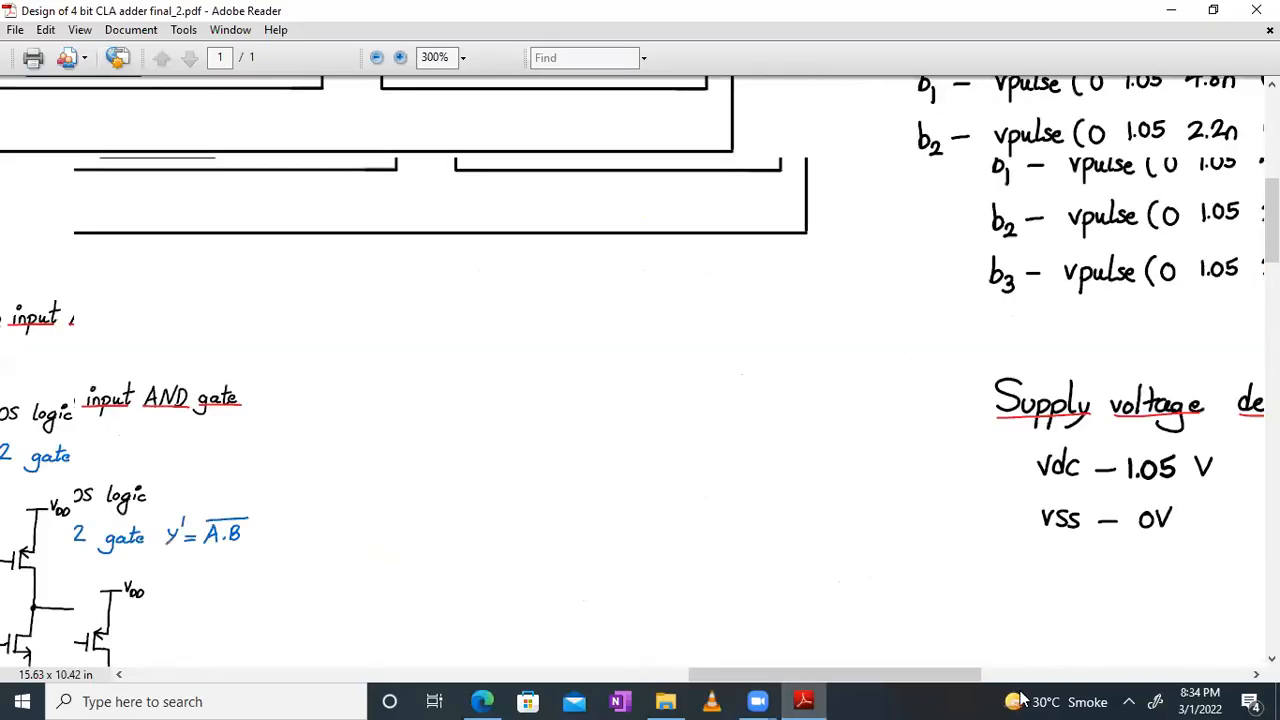
drag(370, 172, 1203, 574)
drag(376, 360, 693, 341)
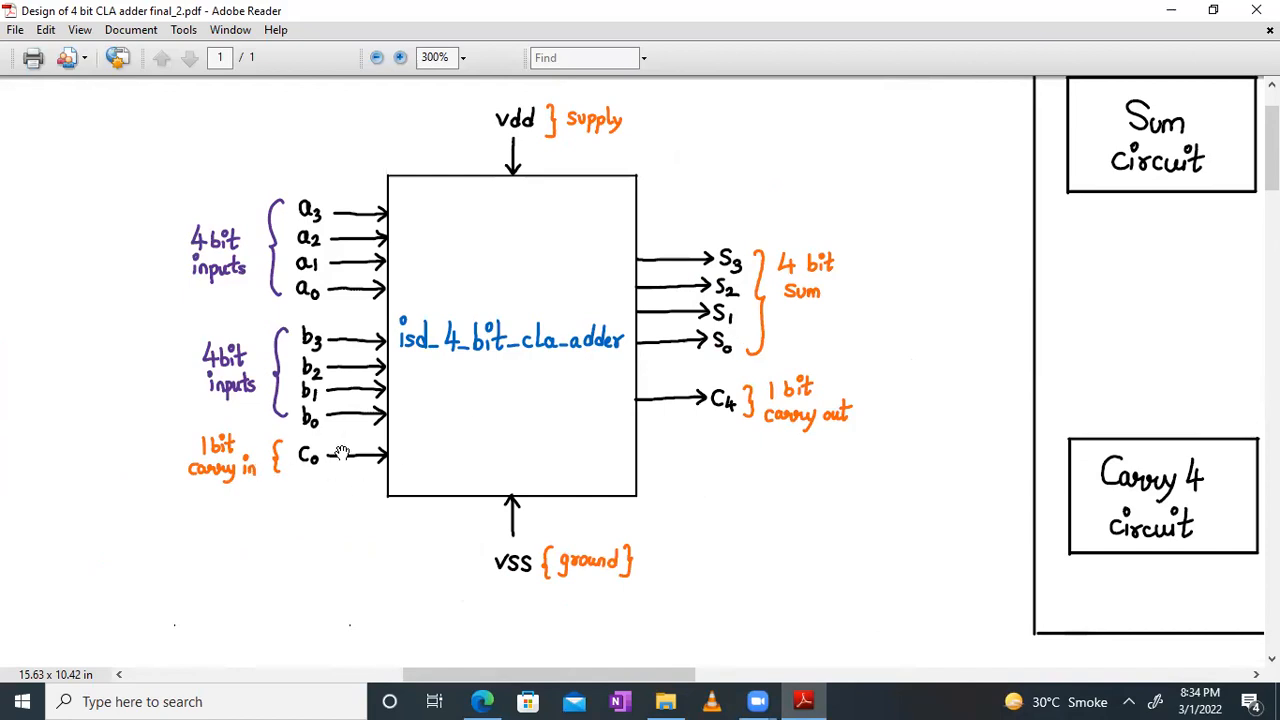
Switch back to the schematic editor and place an output pin named C4 beside the isd_carry4_block's C4 output wire
click(478, 700)
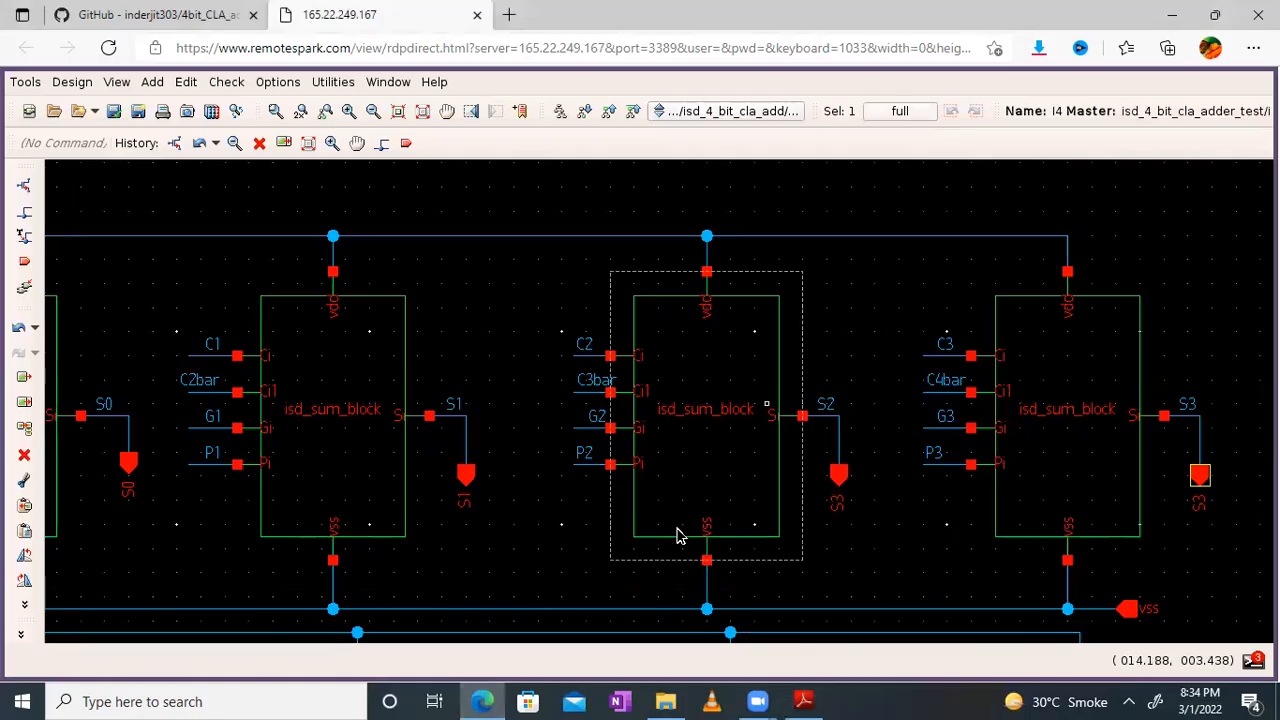
click(447, 110)
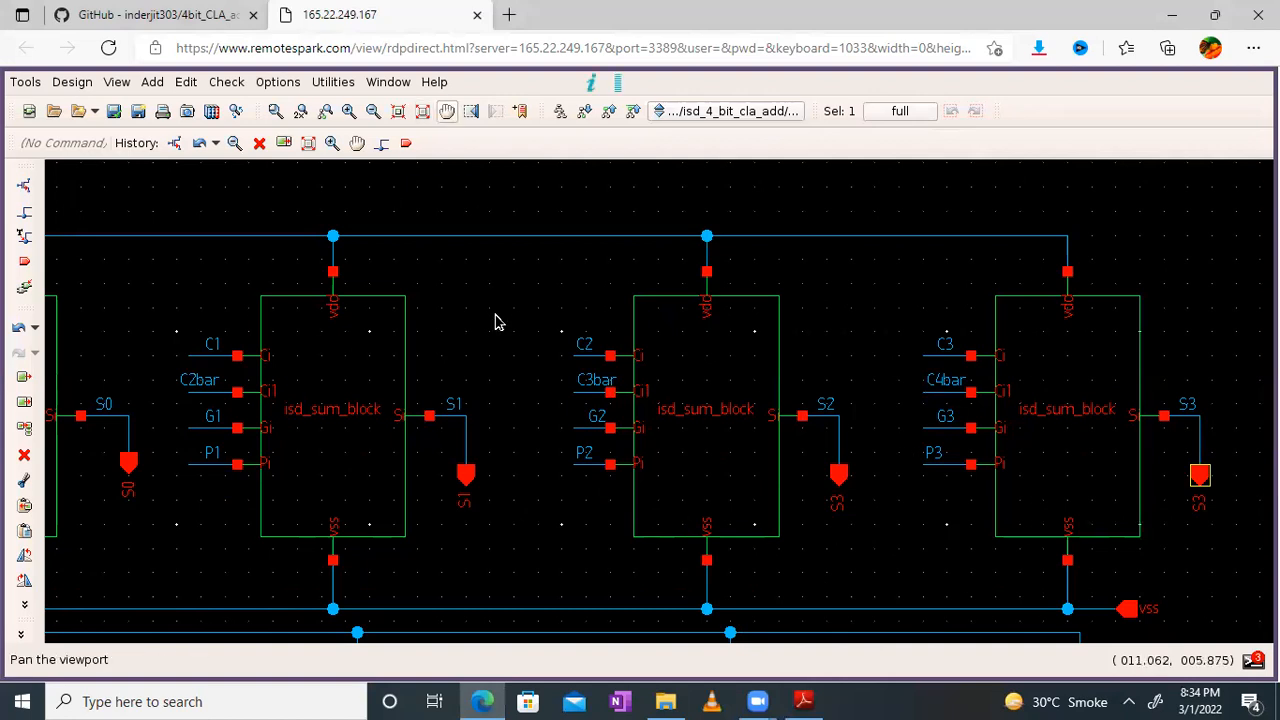
drag(820, 286, 662, 198)
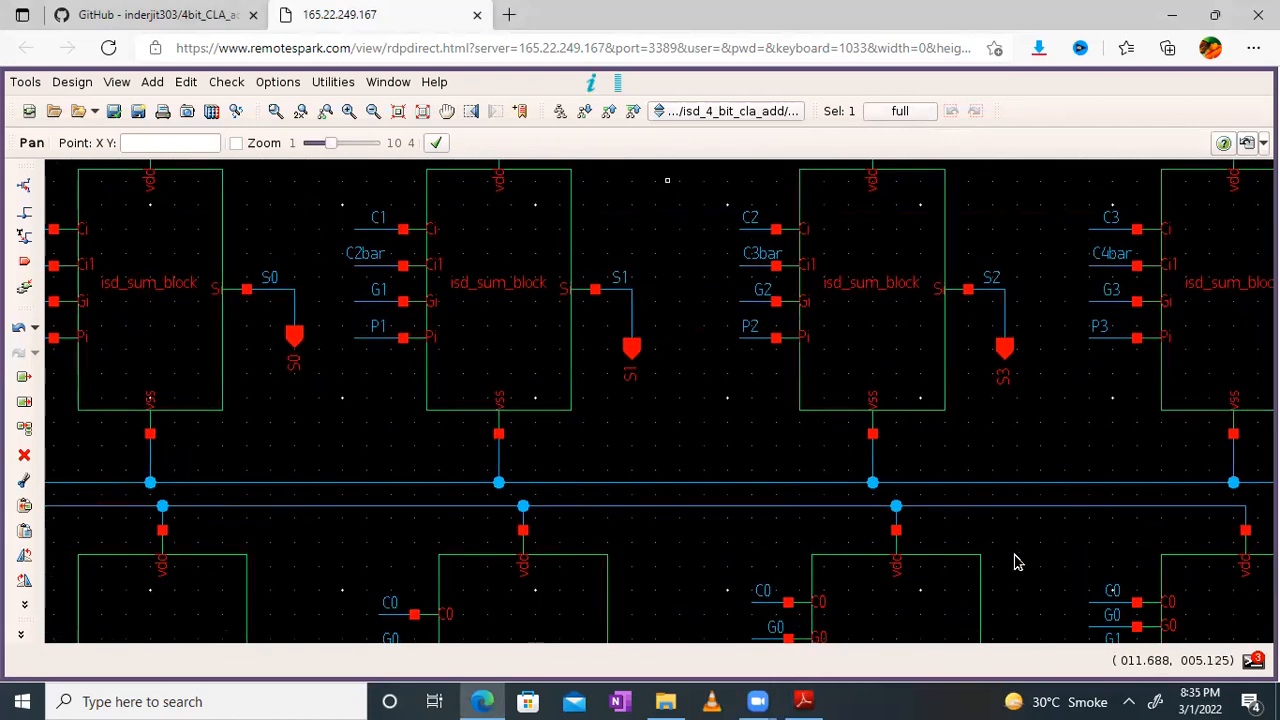
drag(1015, 553, 834, 371)
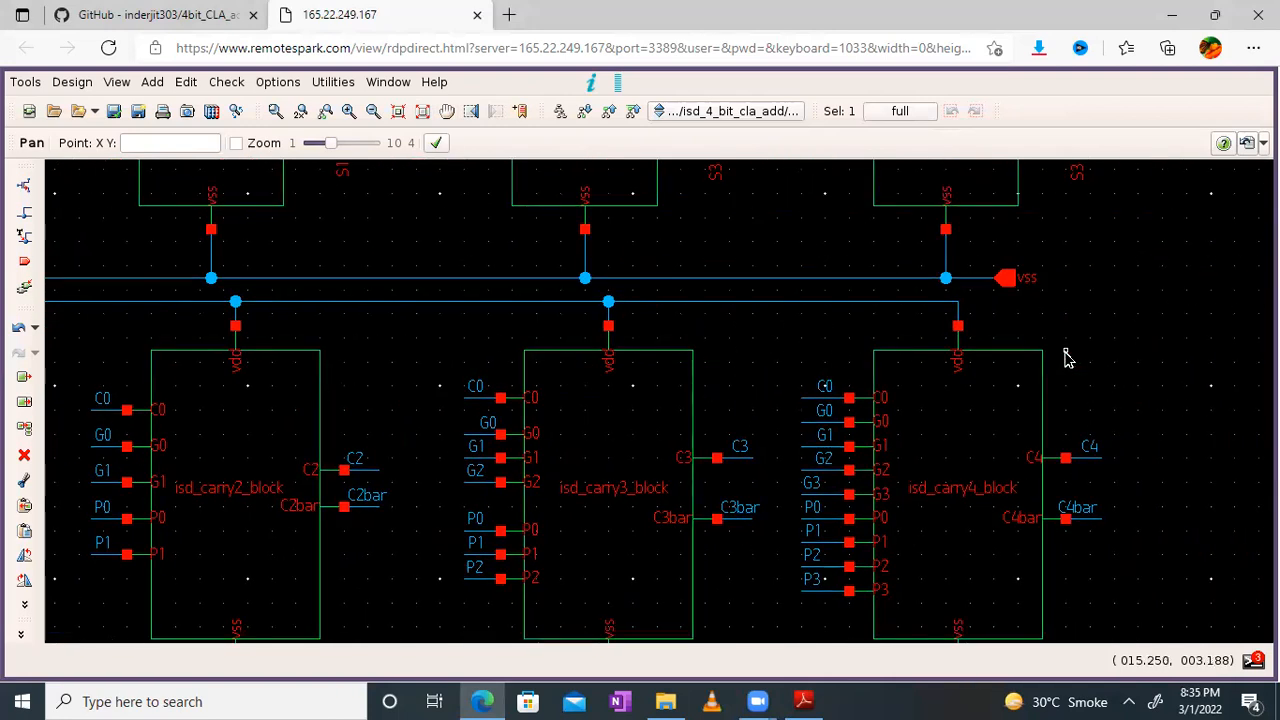
click(24, 262)
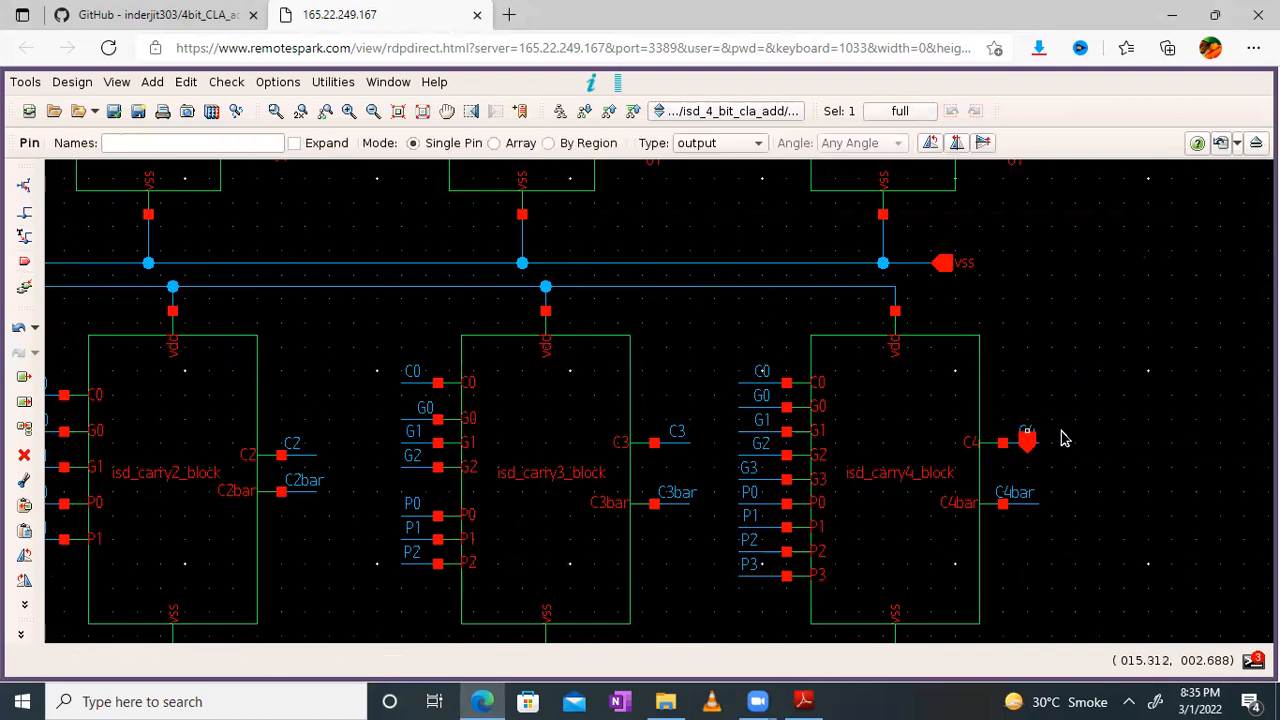
click(219, 142)
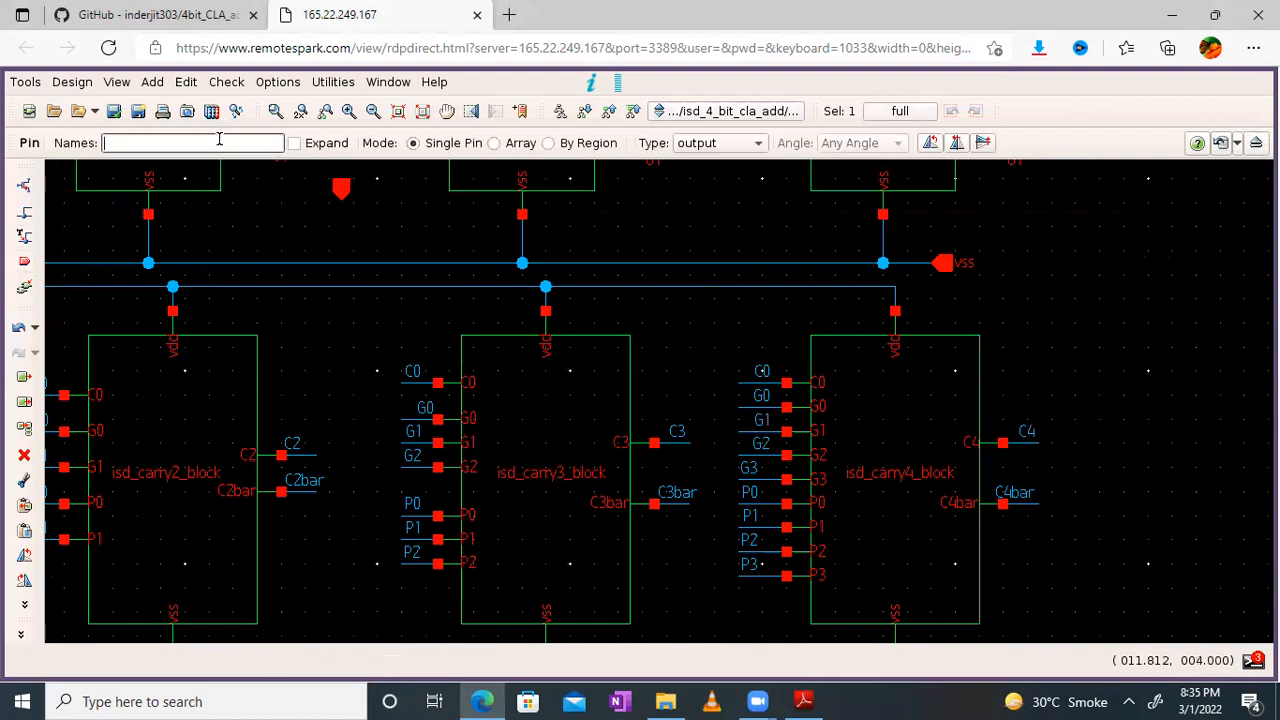
text(C4)
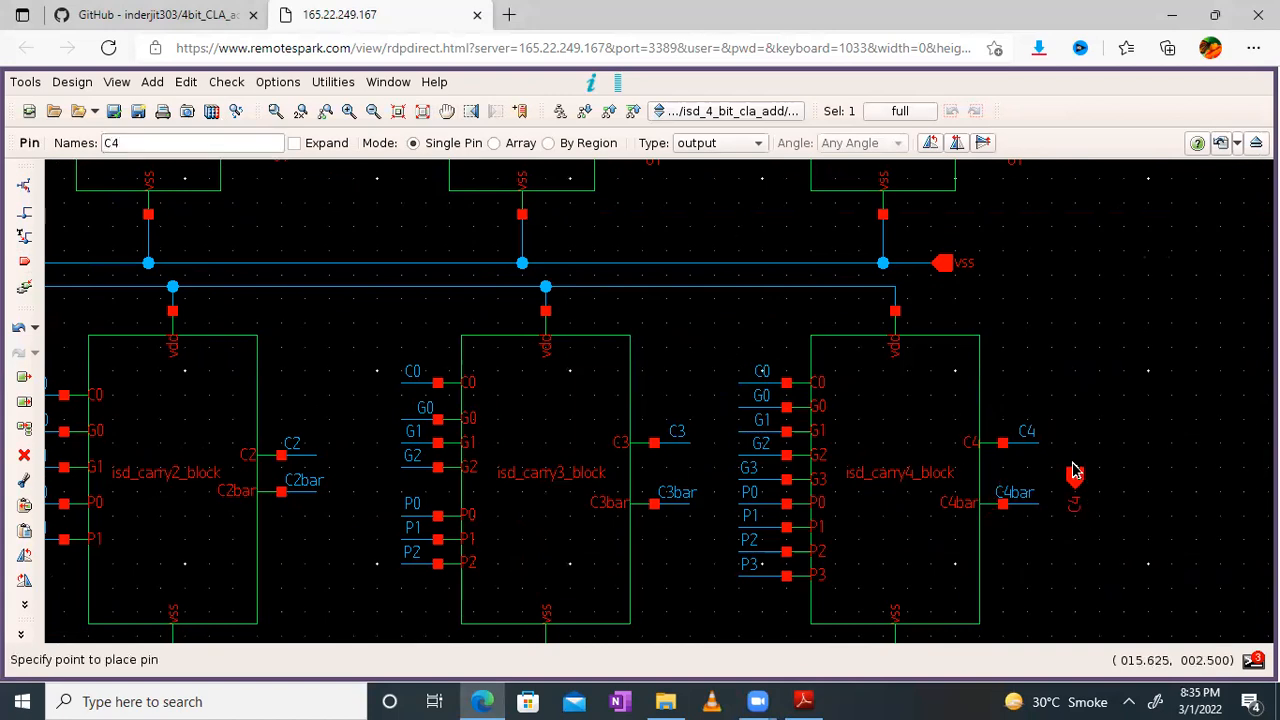
click(1075, 472)
key(Escape)
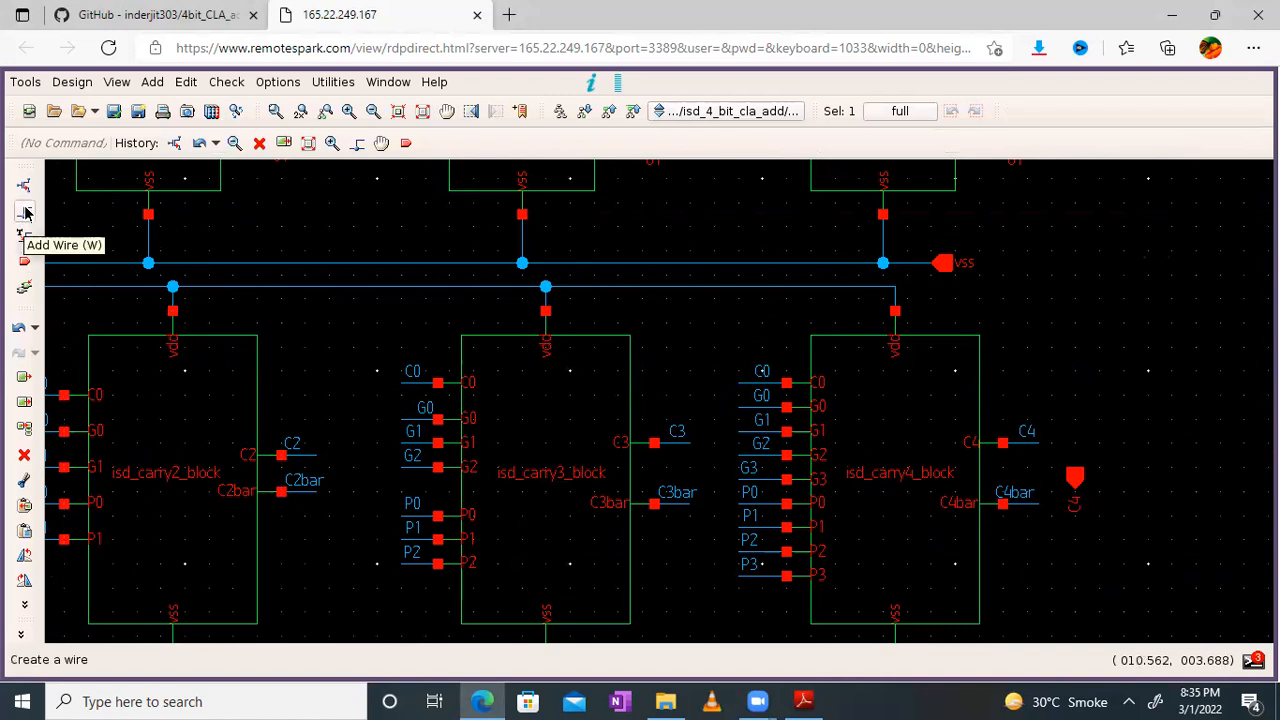
Wire the isd_carry4_block's C4 output to the C4 pin and save the design
key(w)
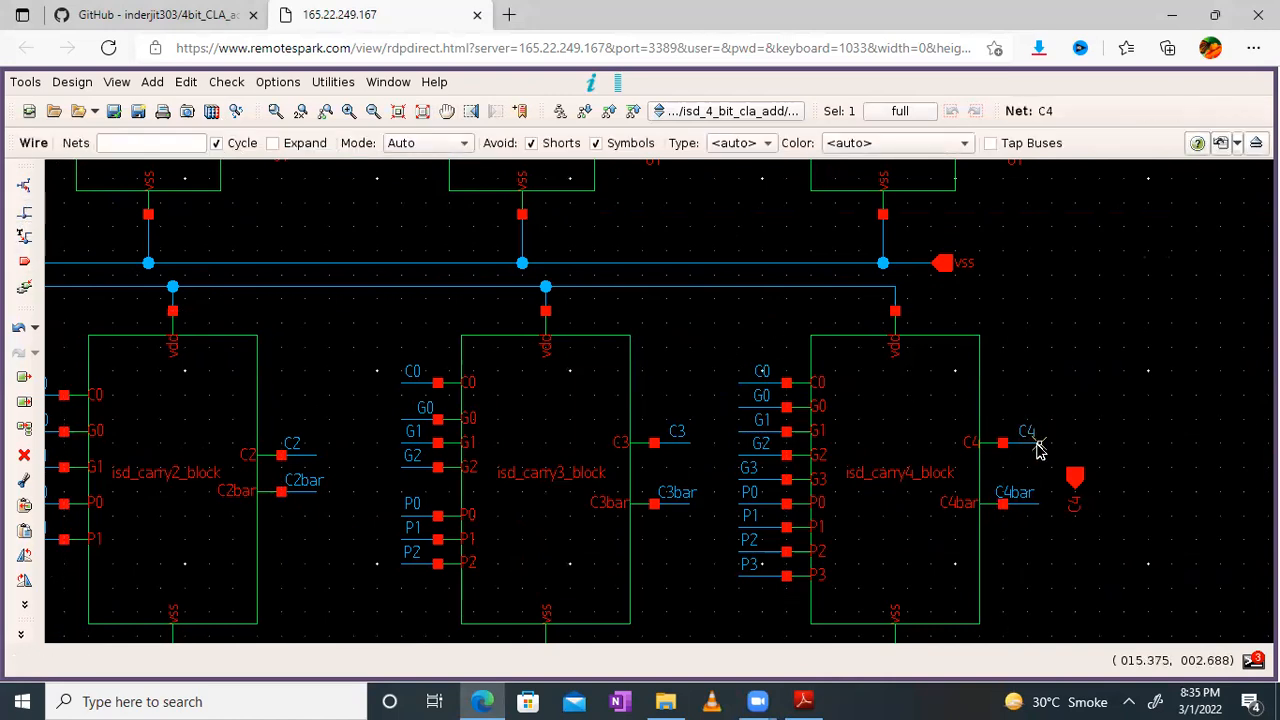
click(1040, 443)
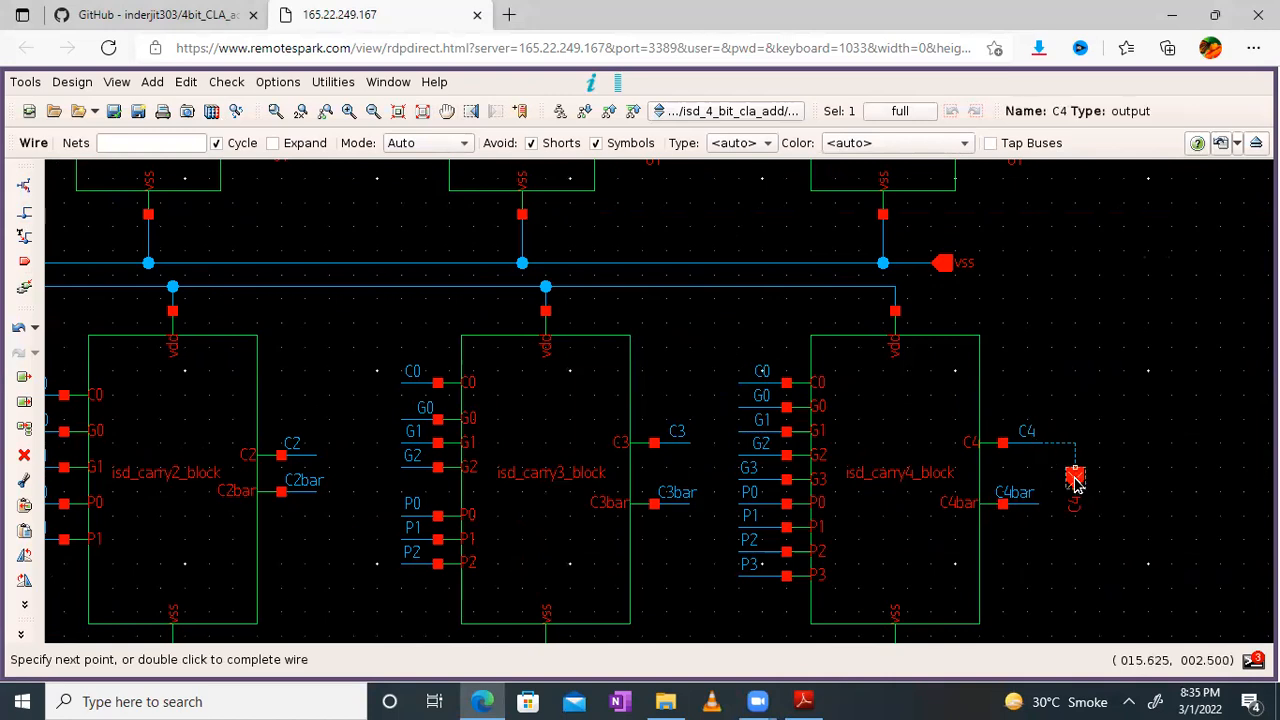
click(1075, 478)
key(Escape)
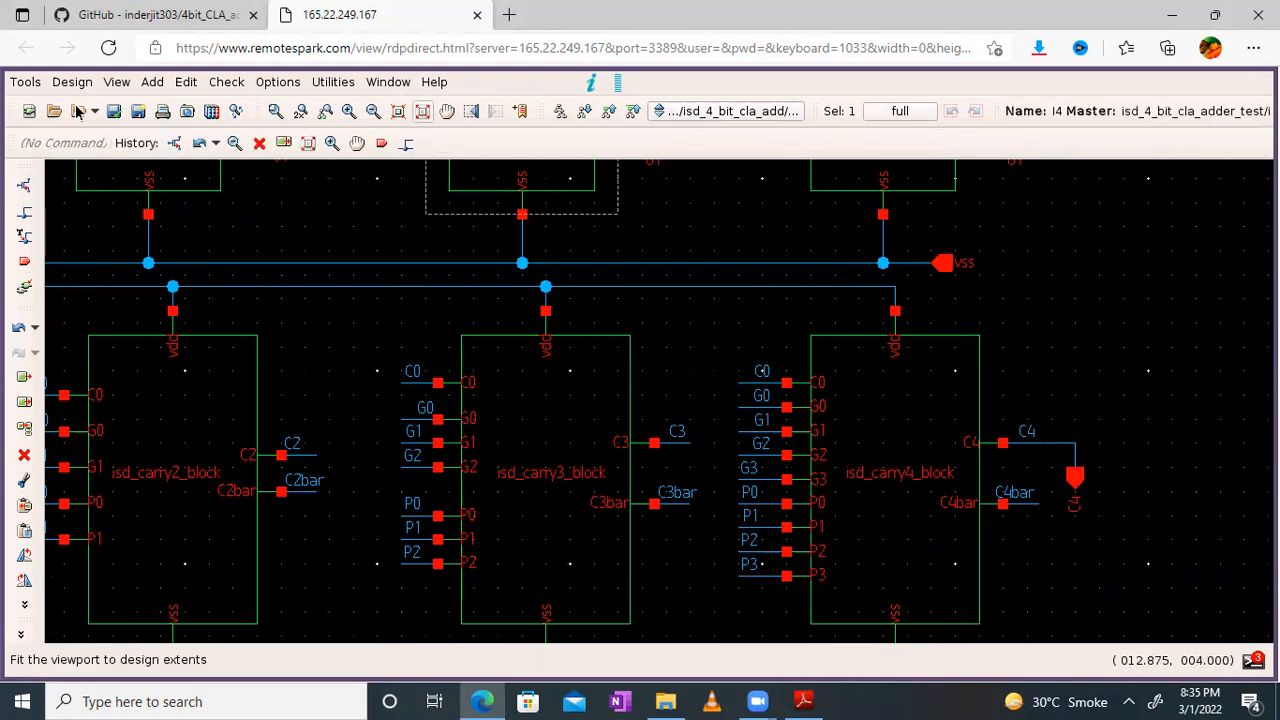
click(138, 111)
click(422, 111)
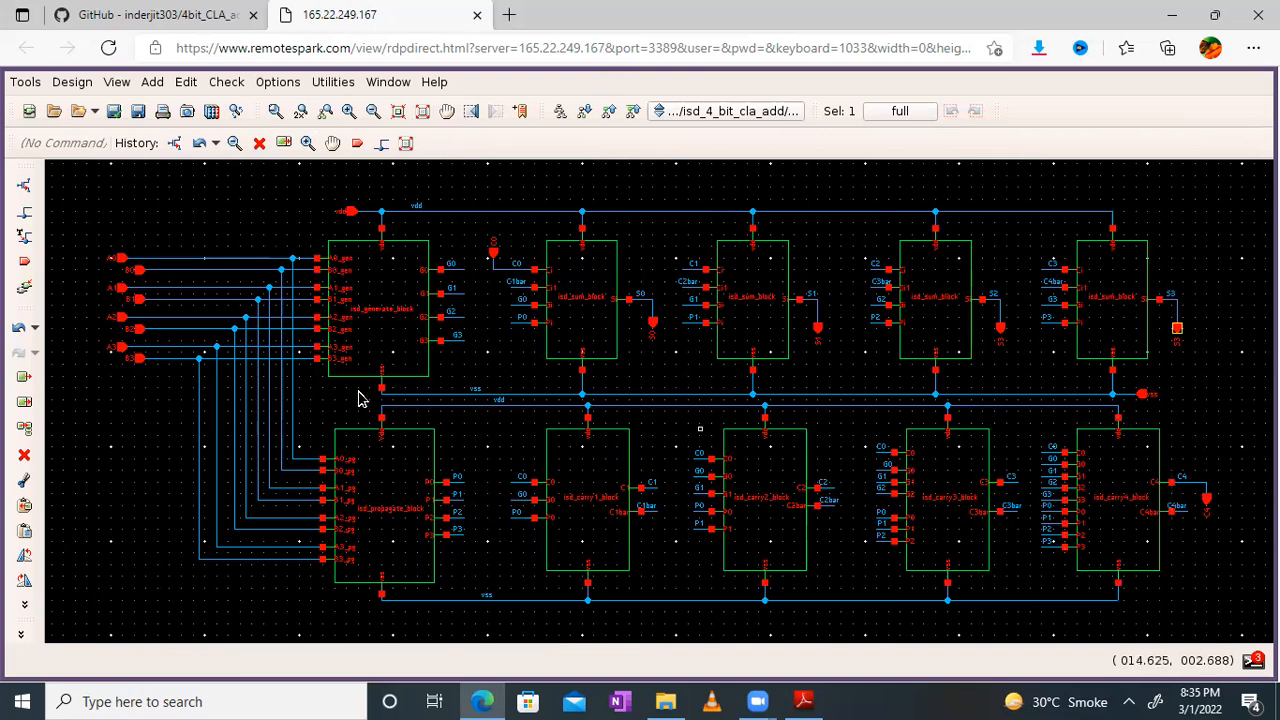
Run the rule checks, confirm saving the design, and read the check messages in the console
click(136, 113)
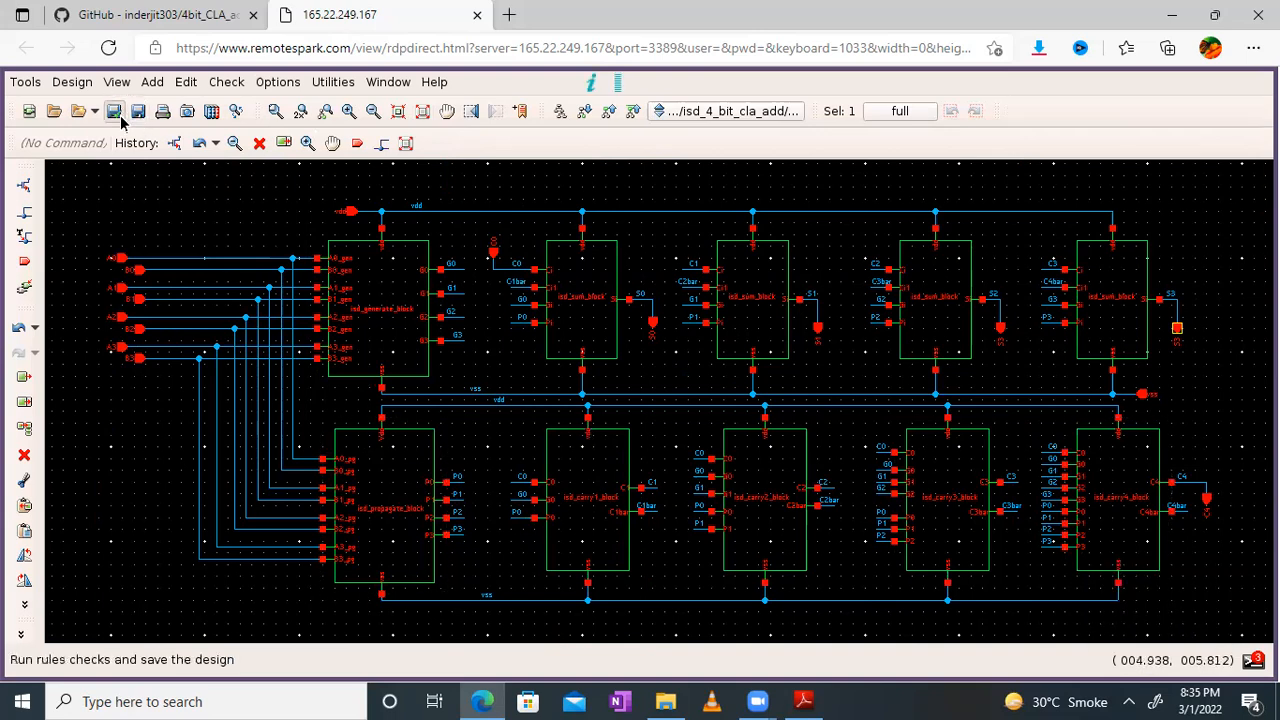
click(119, 115)
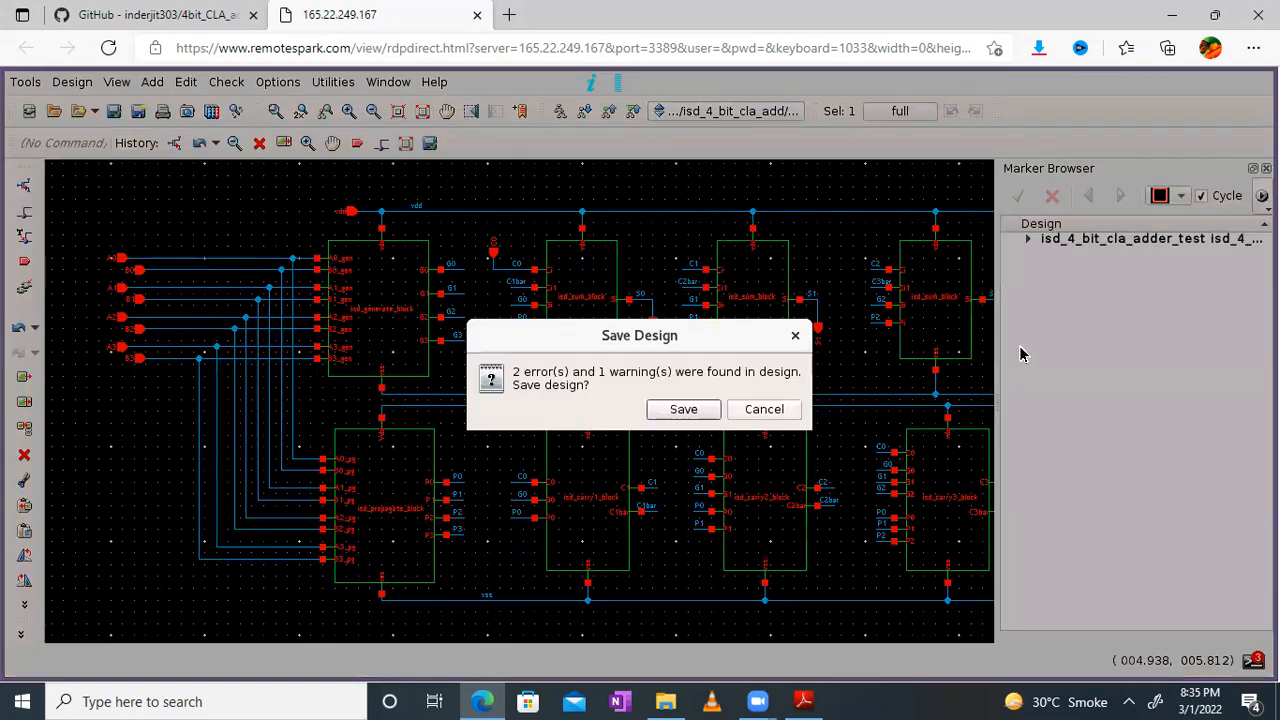
click(698, 415)
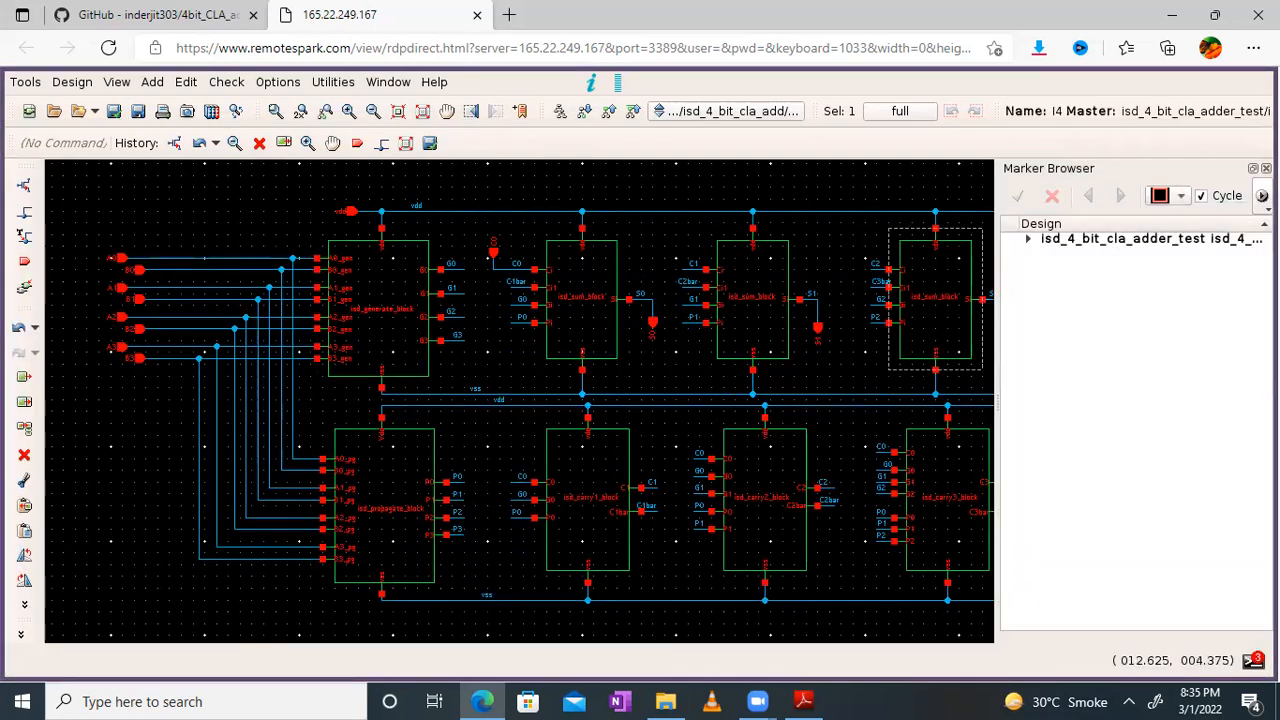
click(1265, 168)
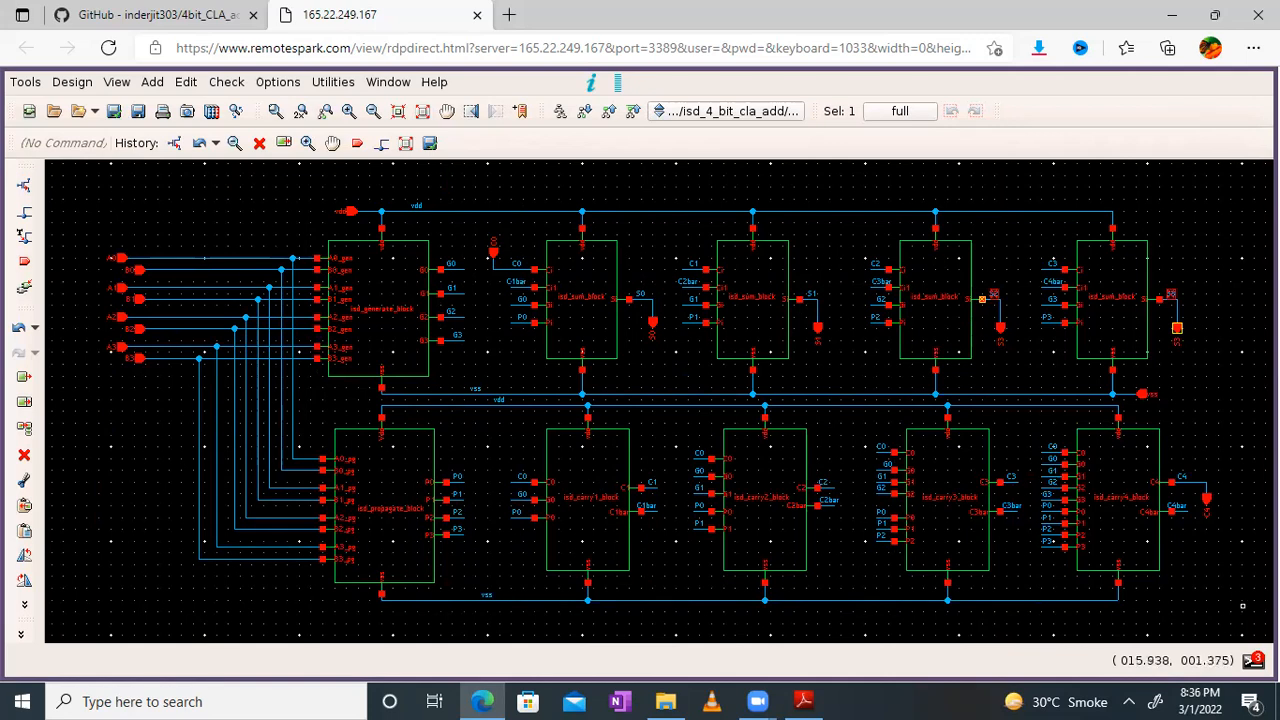
key(shift+x)
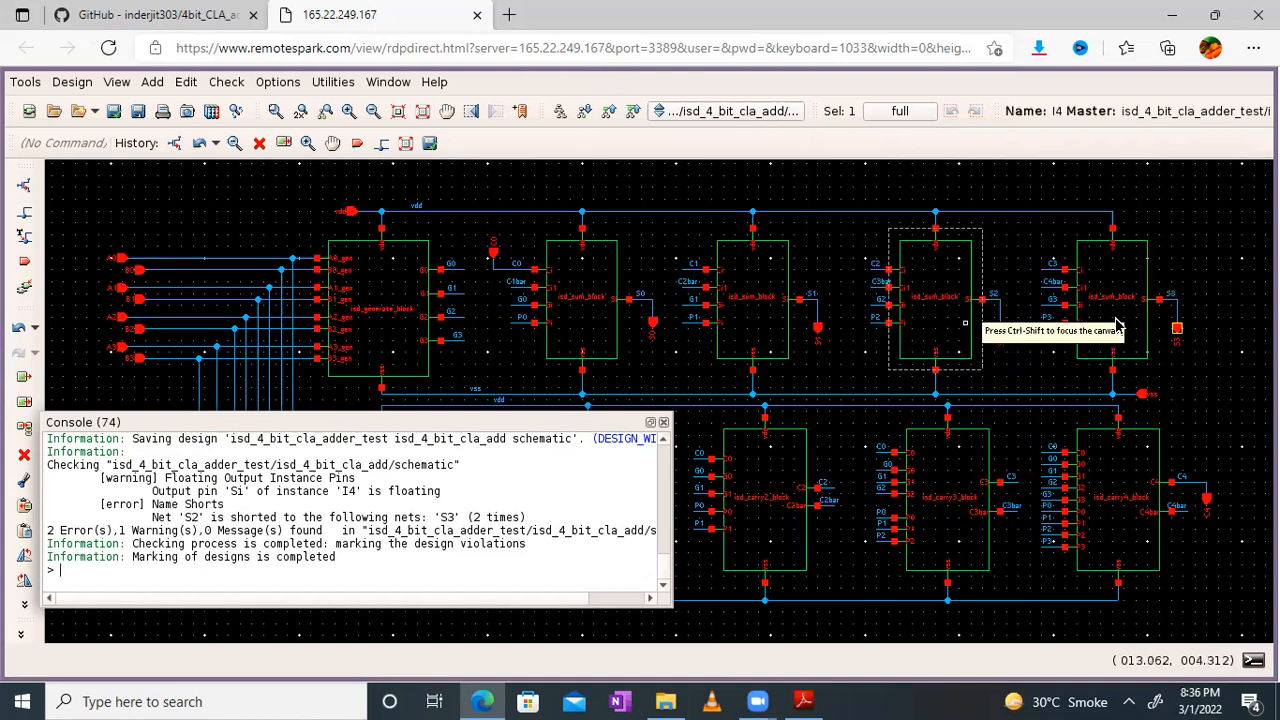
click(664, 424)
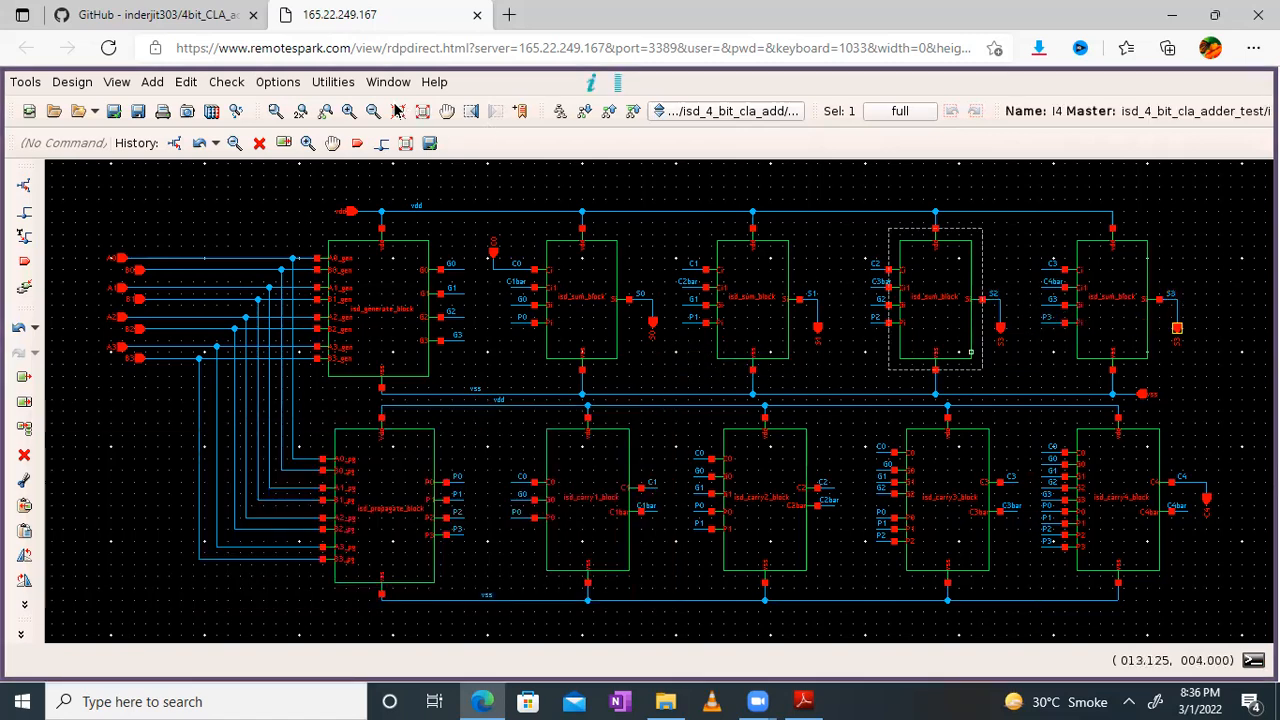
Rename the output pin on the third sum block's S2 wire to S2
click(349, 112)
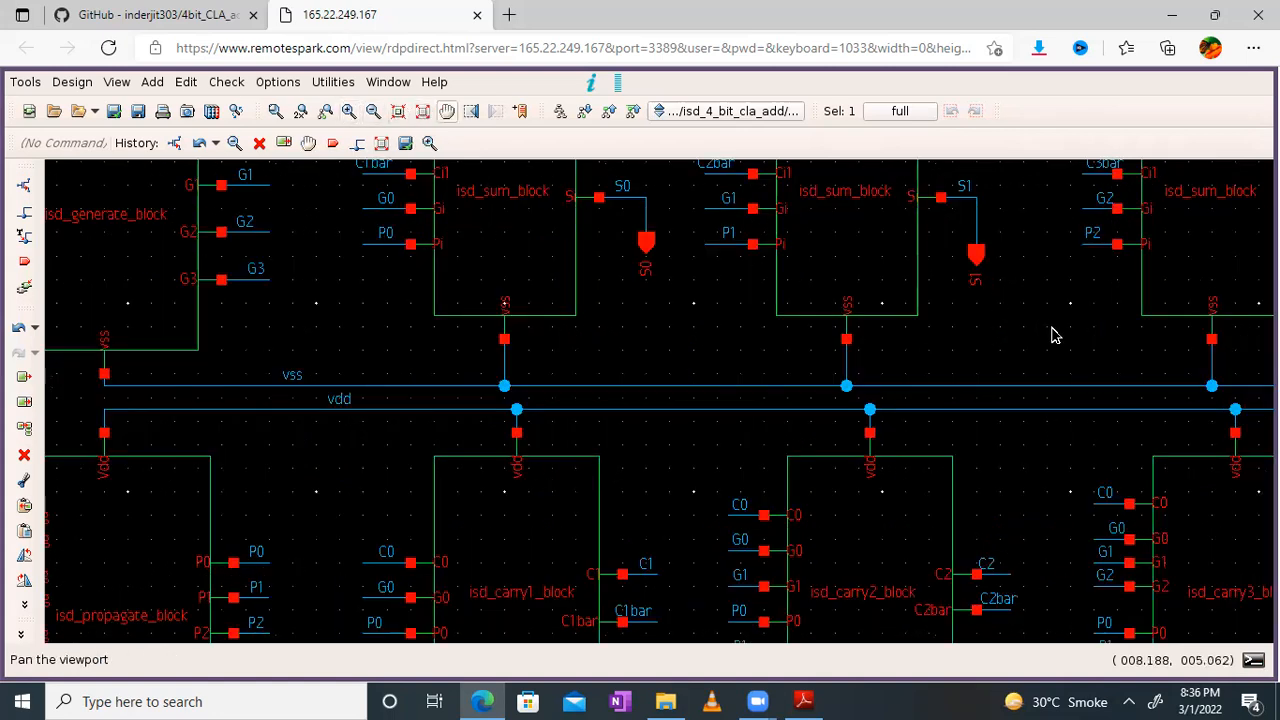
drag(486, 459, 381, 477)
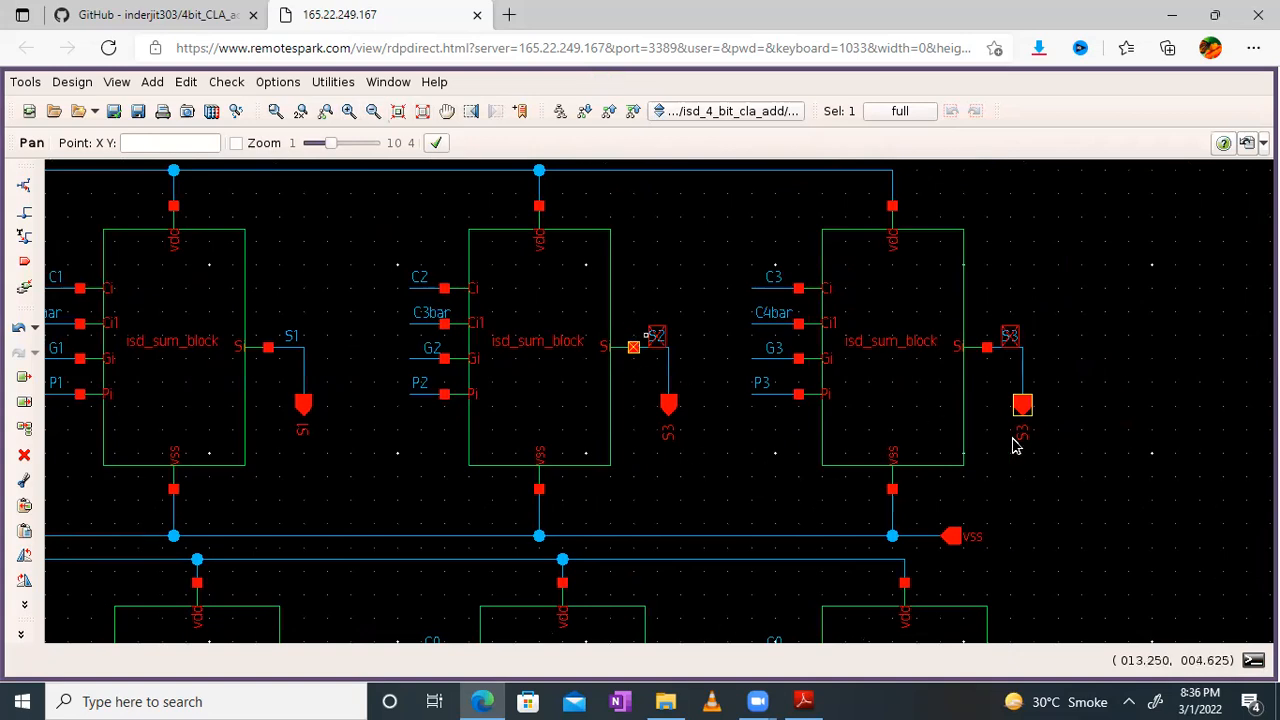
click(671, 412)
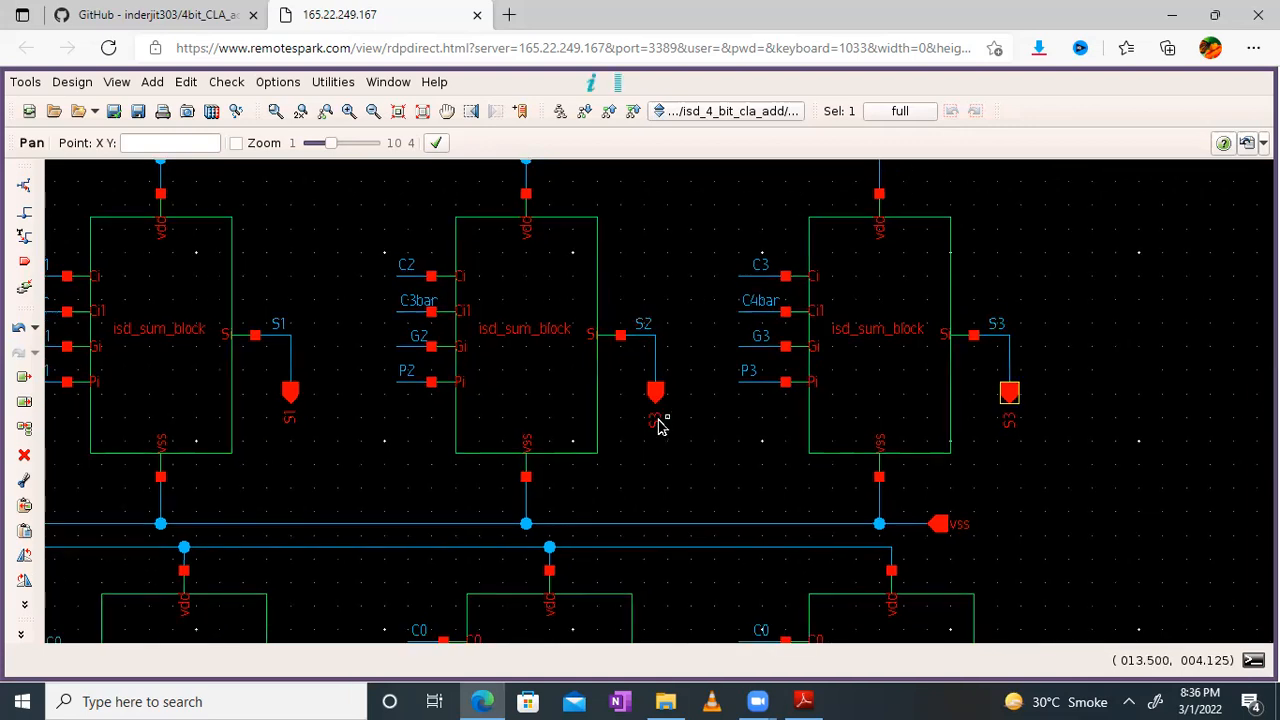
click(651, 420)
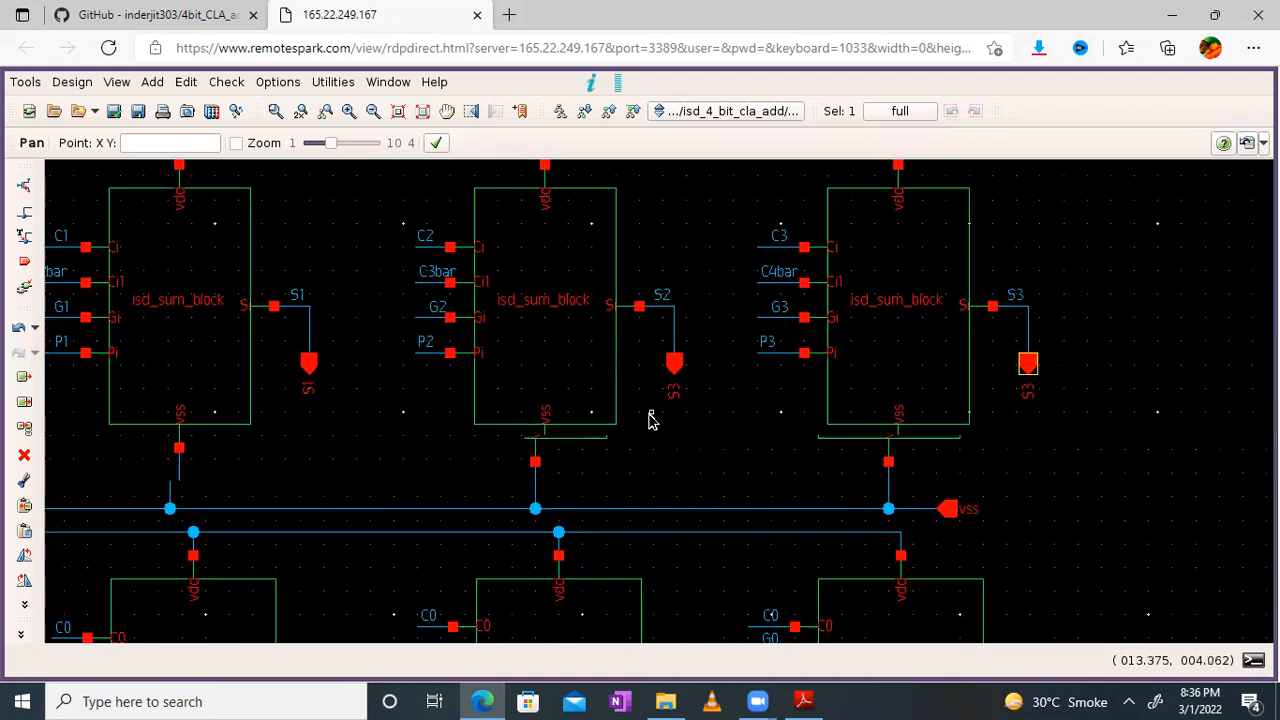
key(Escape)
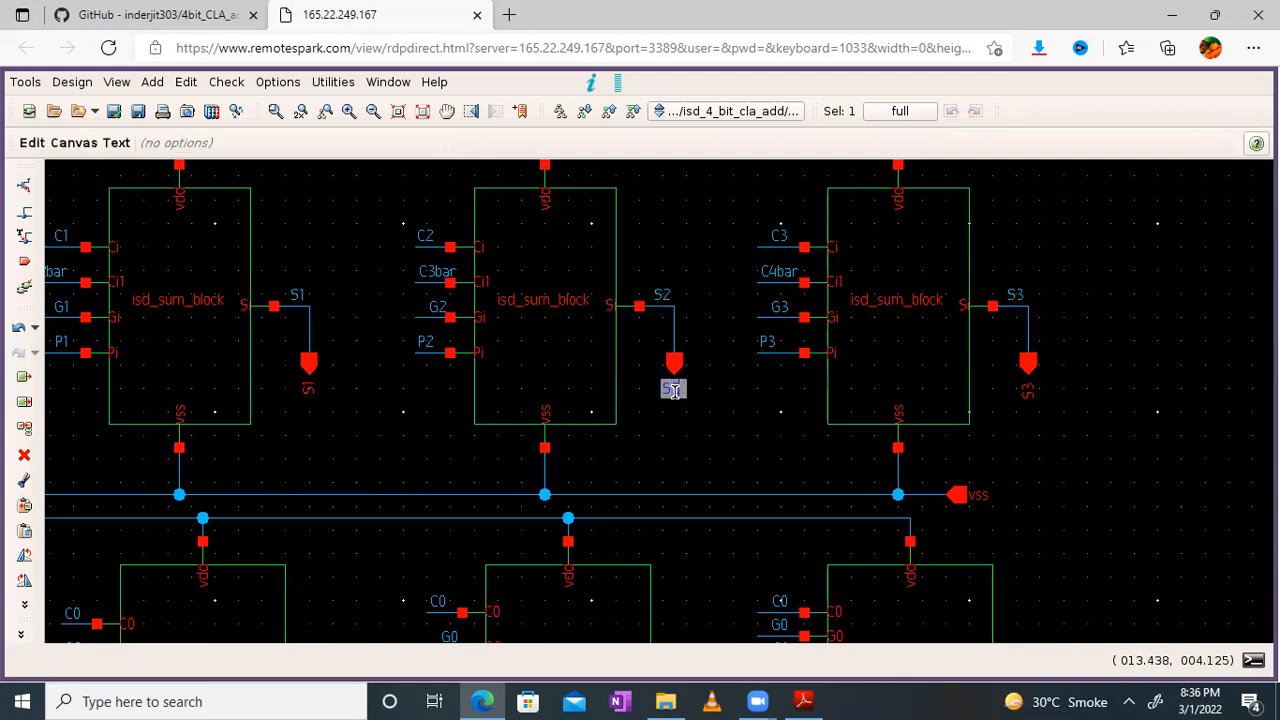
key(Return)
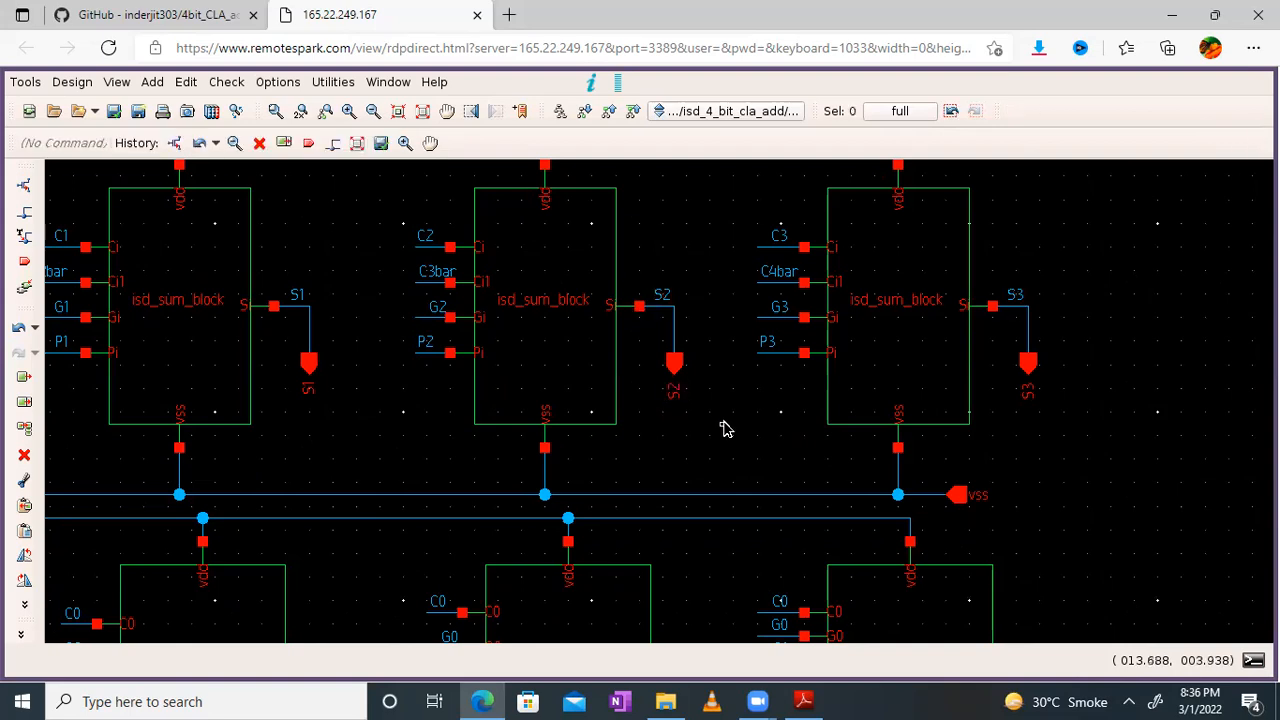
Check and save the whole schematic again and read the new rule check messages in the console
click(397, 111)
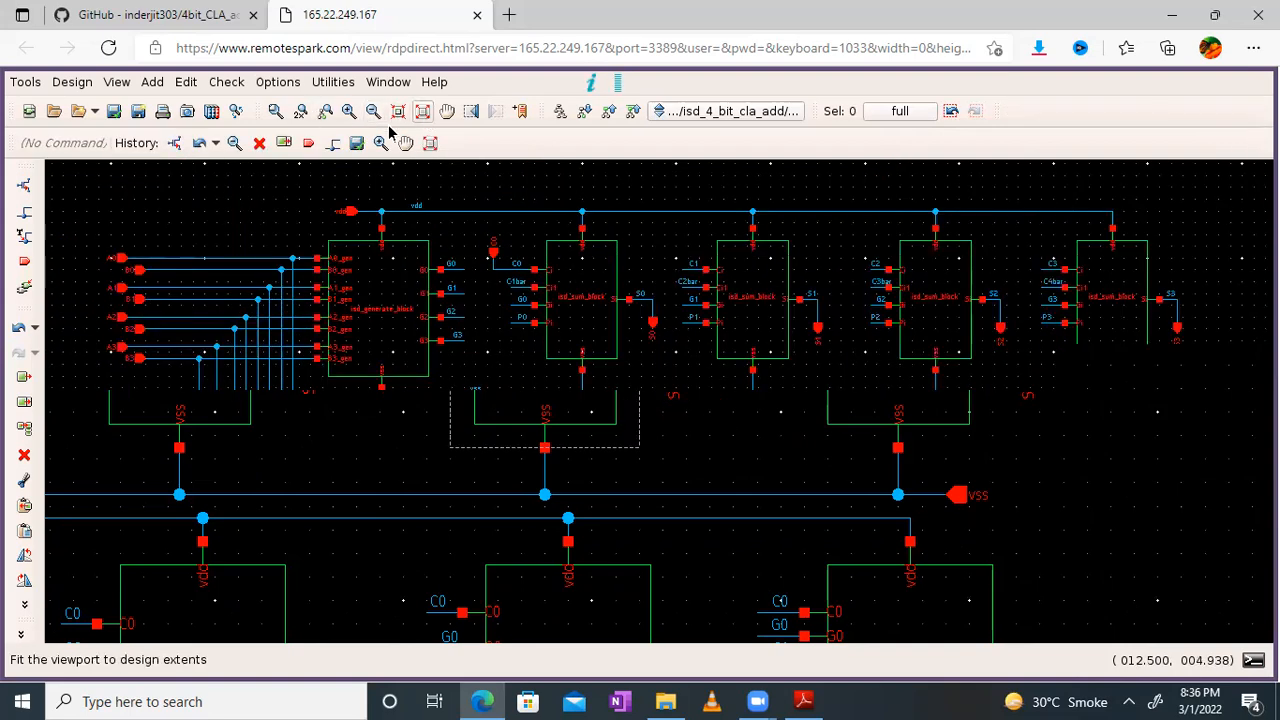
click(127, 116)
click(123, 116)
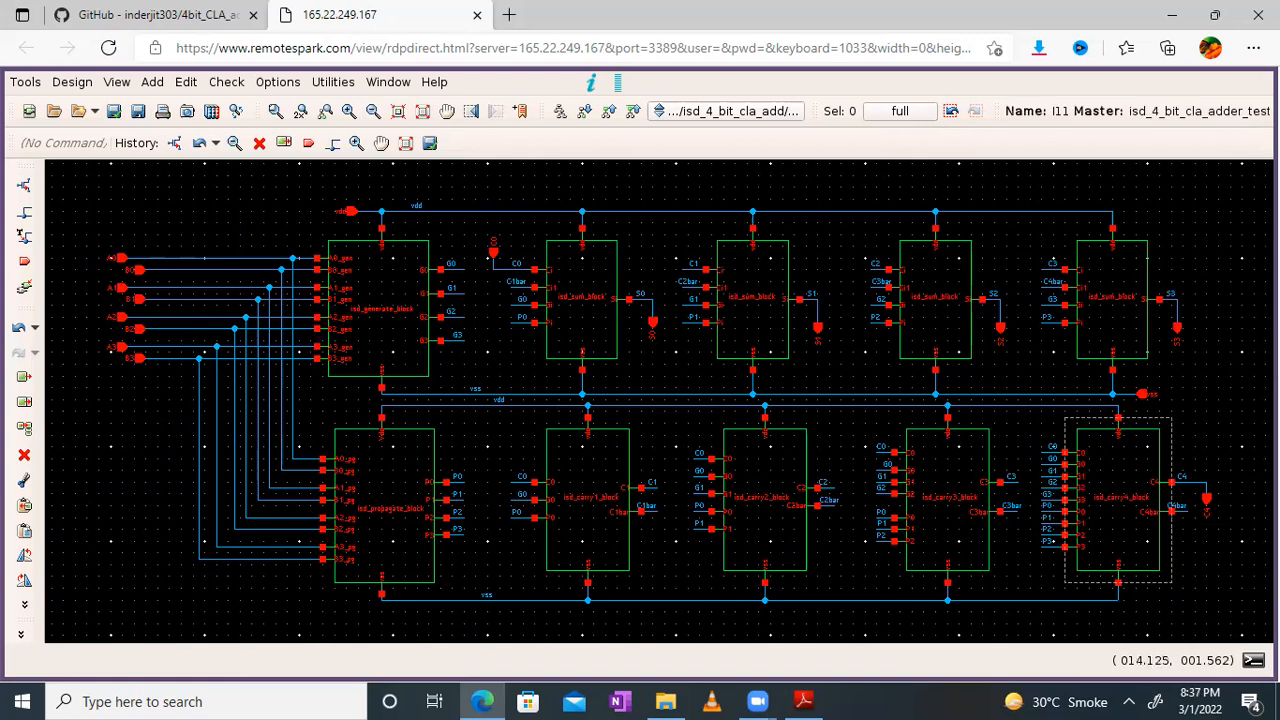
click(1253, 660)
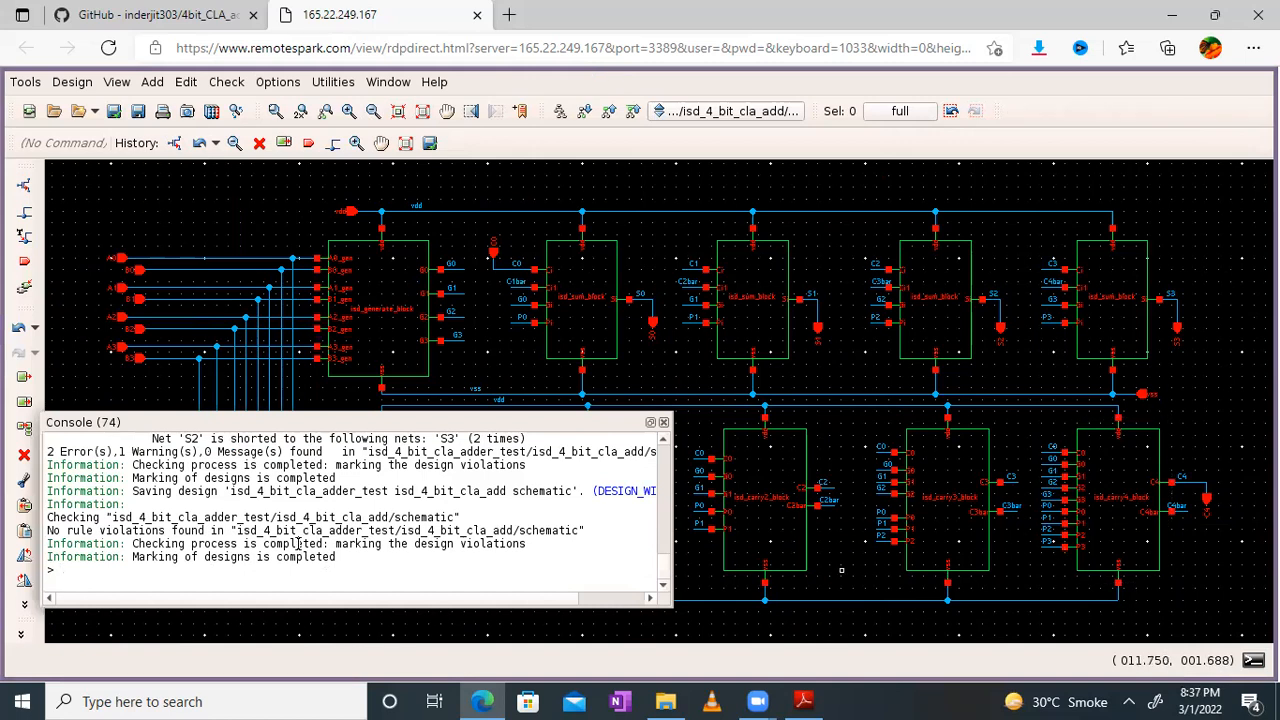
click(663, 423)
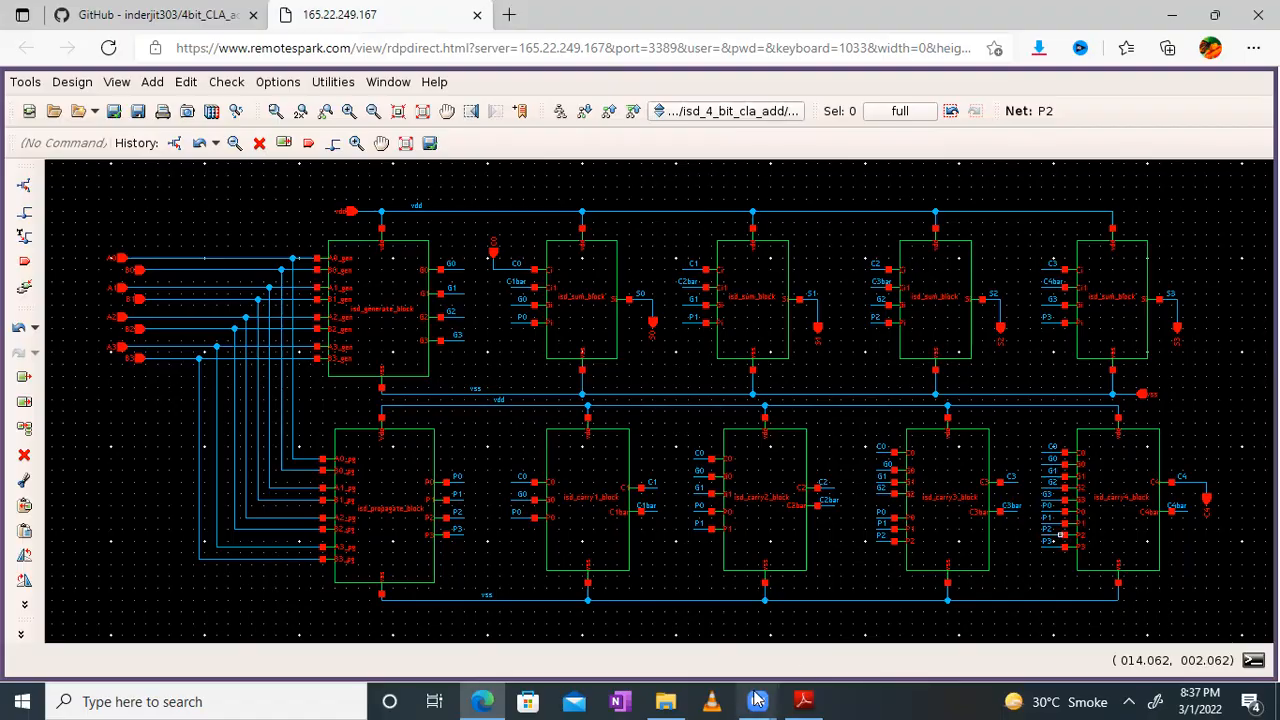
Switch to Adobe Reader and review the adder's sub-circuits and its block diagram pins in the design PDF
click(803, 701)
scroll(703, 277, right, 10)
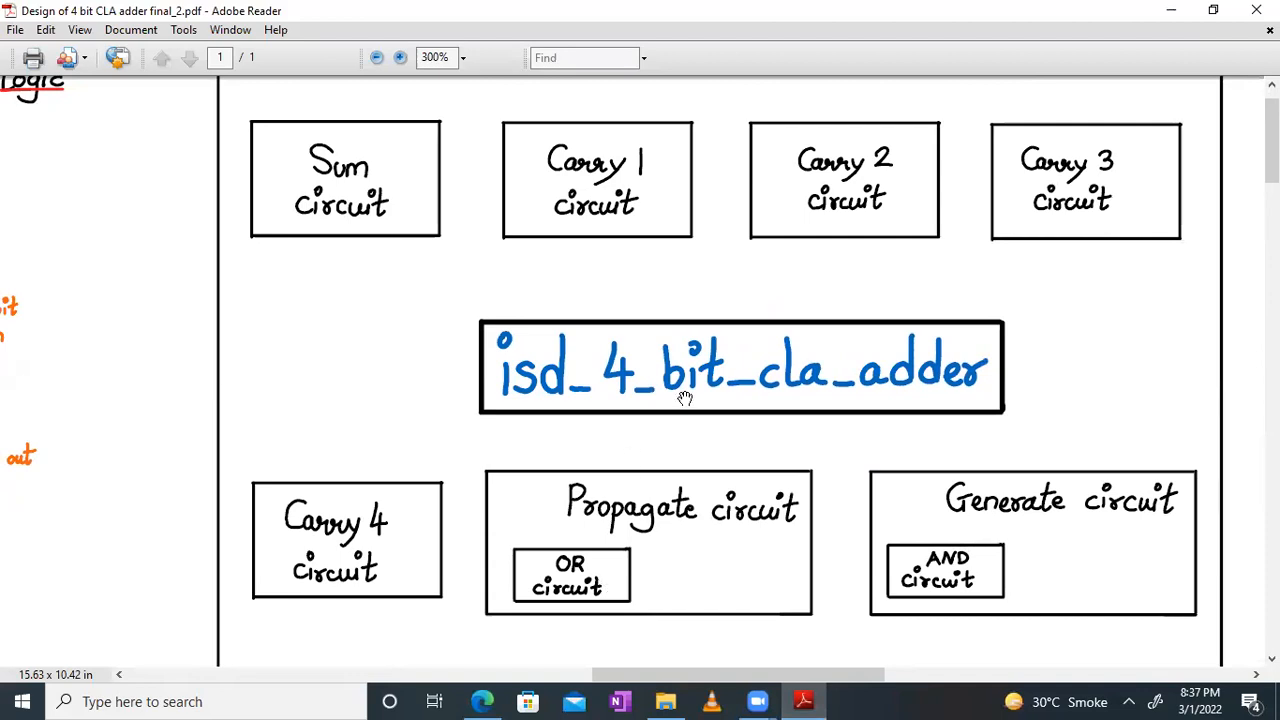
drag(217, 359, 860, 343)
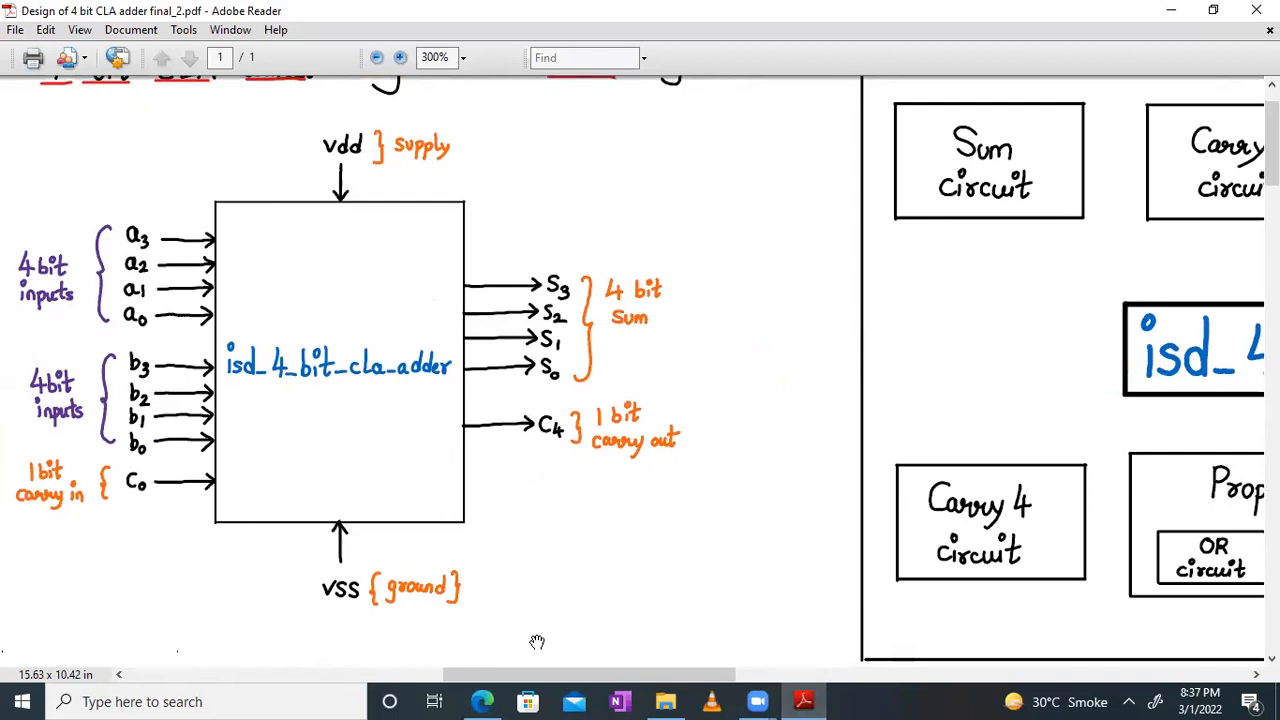
Switch to Custom Compiler and generate a symbol cellview from the isd_4_bit_cla_add schematic, opening it in the Symbol Editor
click(482, 701)
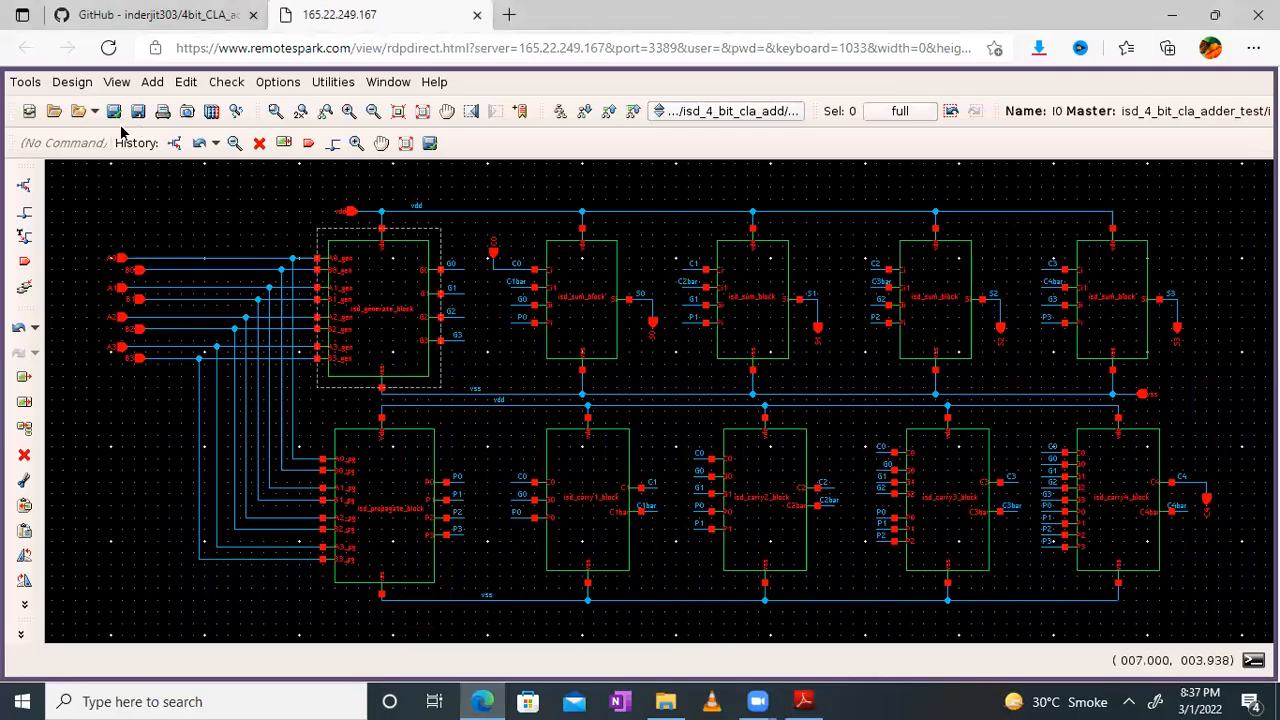
click(70, 83)
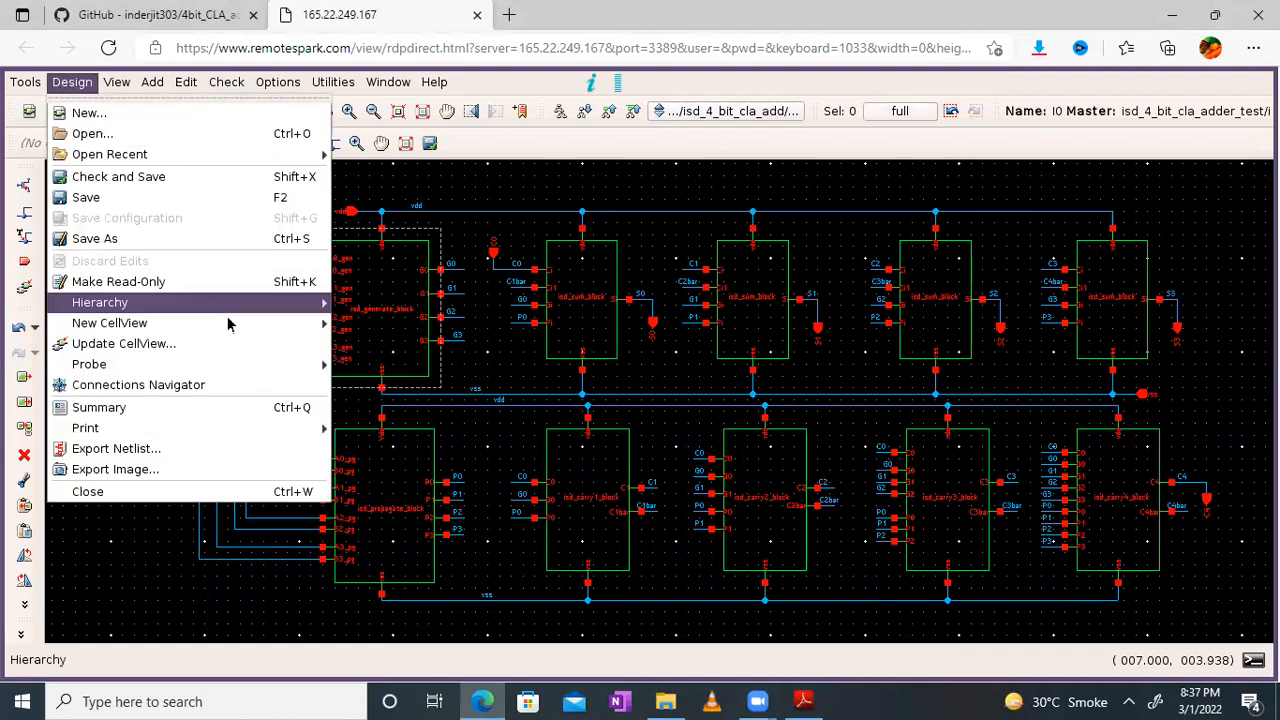
mouse_move(238, 324)
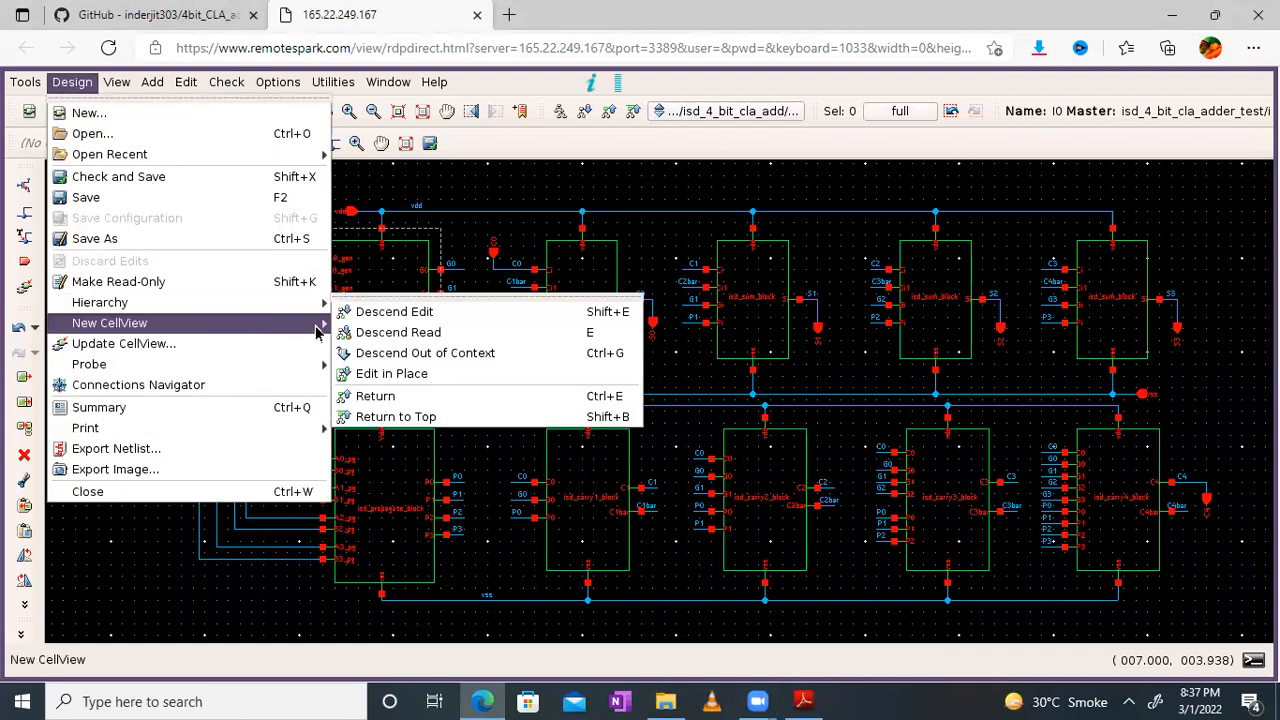
mouse_move(316, 332)
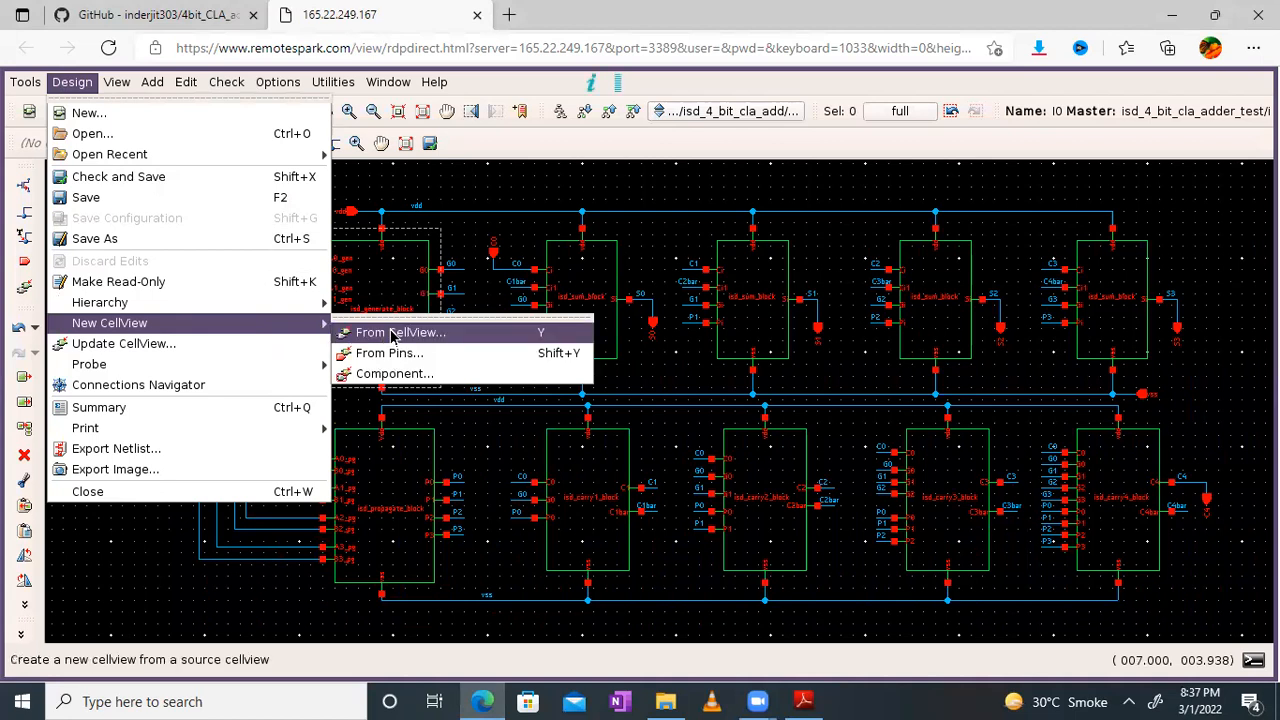
click(393, 334)
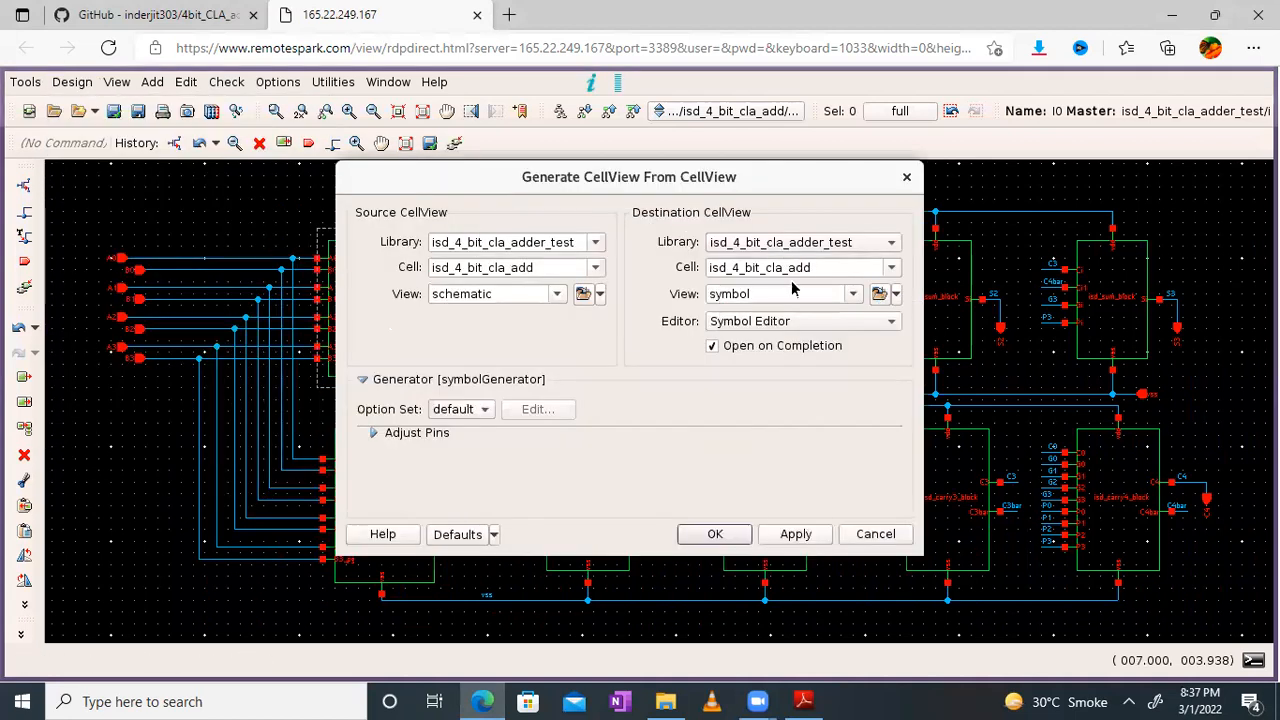
click(714, 534)
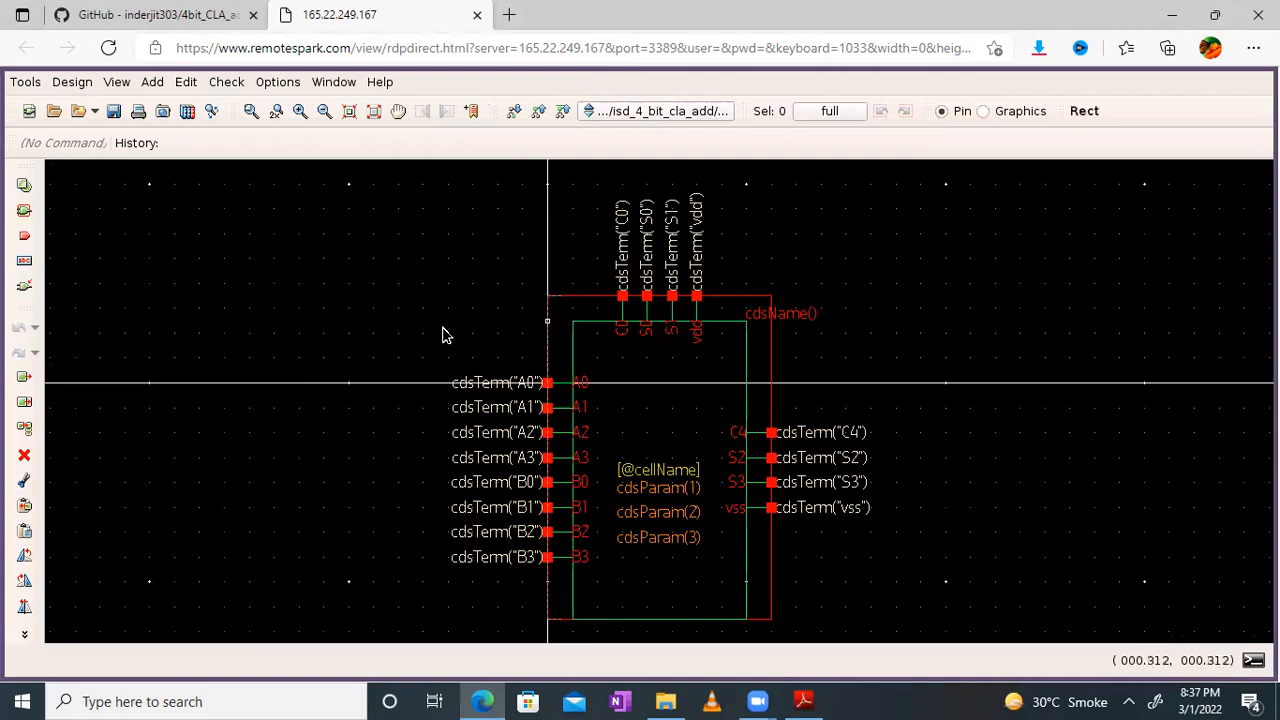
Move the entire adder symbol, with all its pins and labels, up and to the right of the origin
click(323, 111)
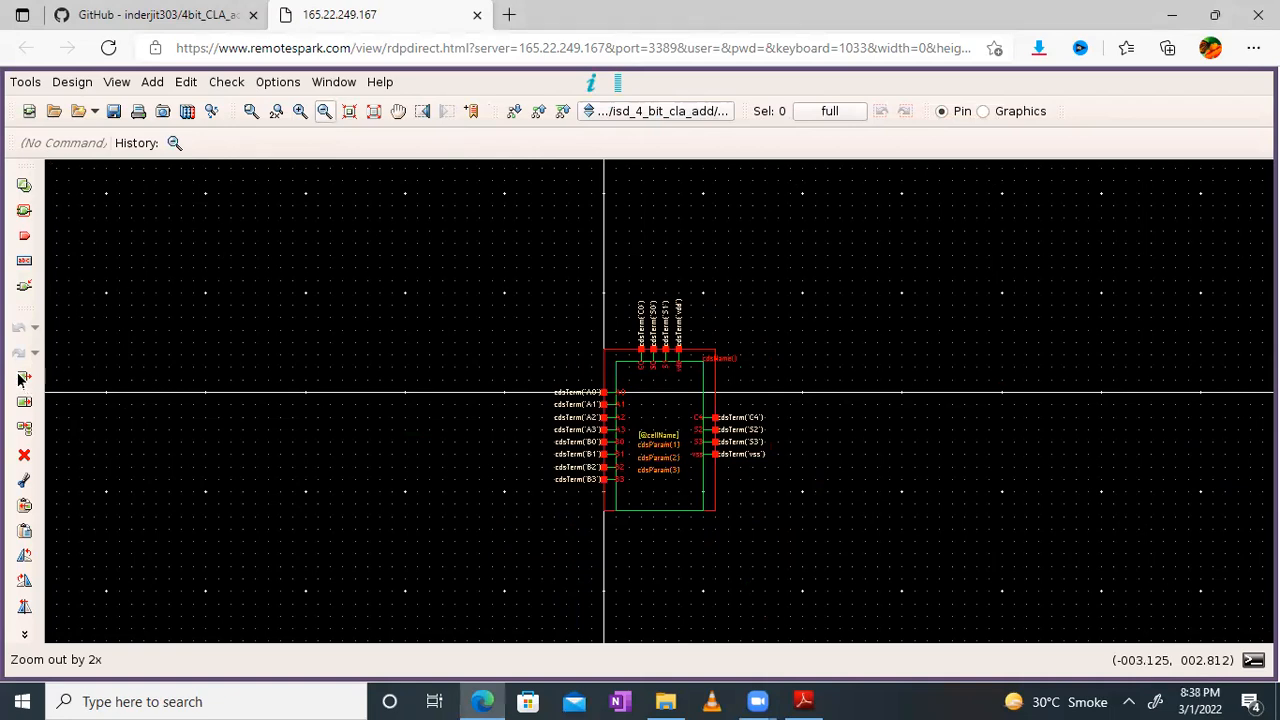
key(m)
drag(826, 602, 829, 601)
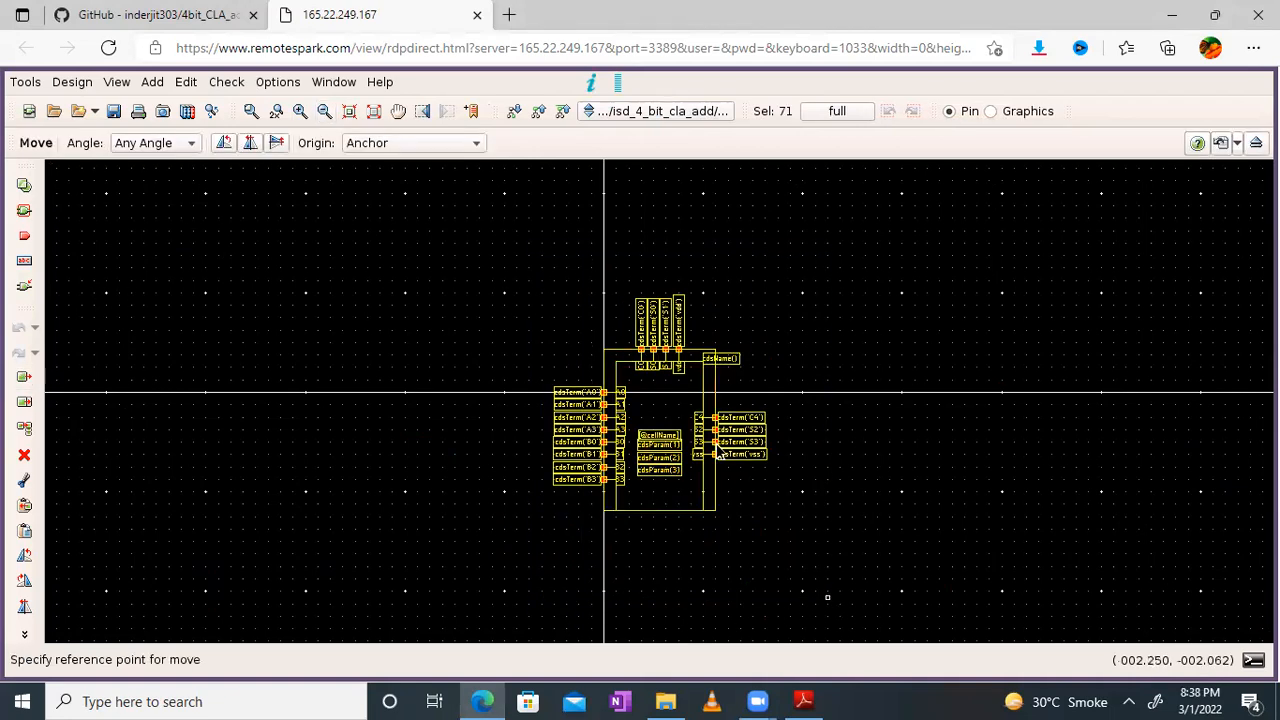
click(872, 217)
click(872, 217)
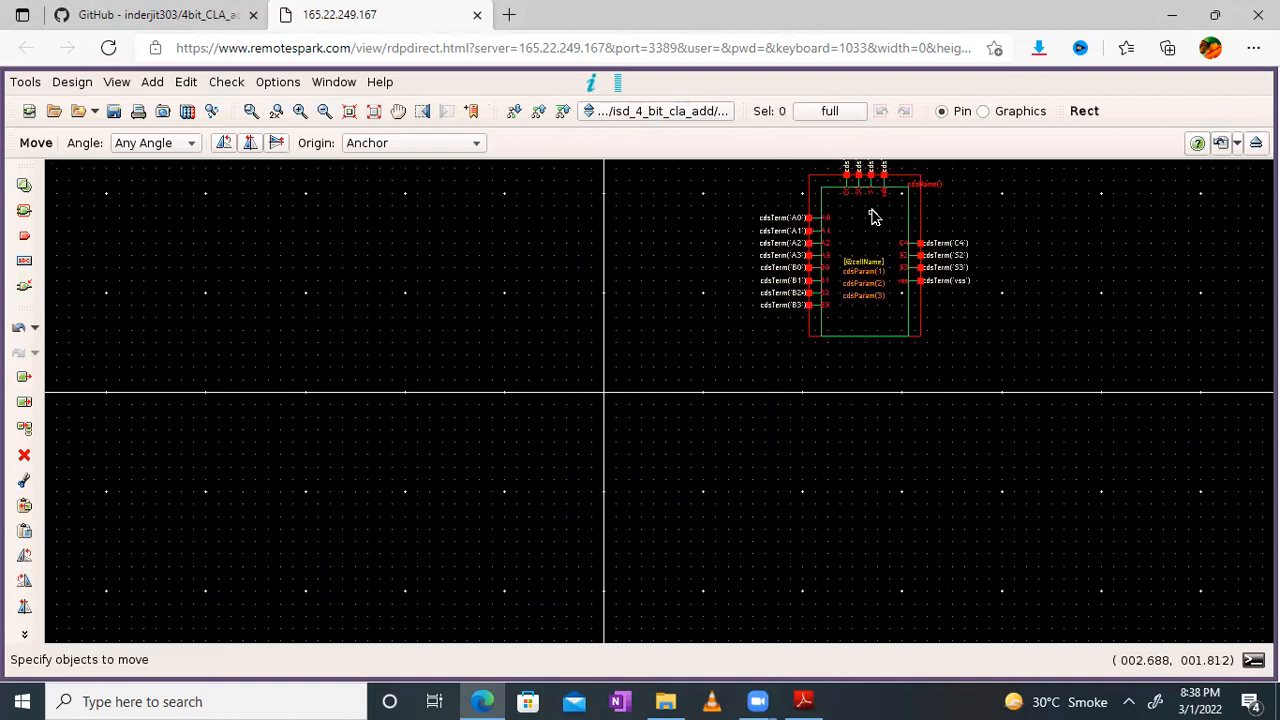
key(Escape)
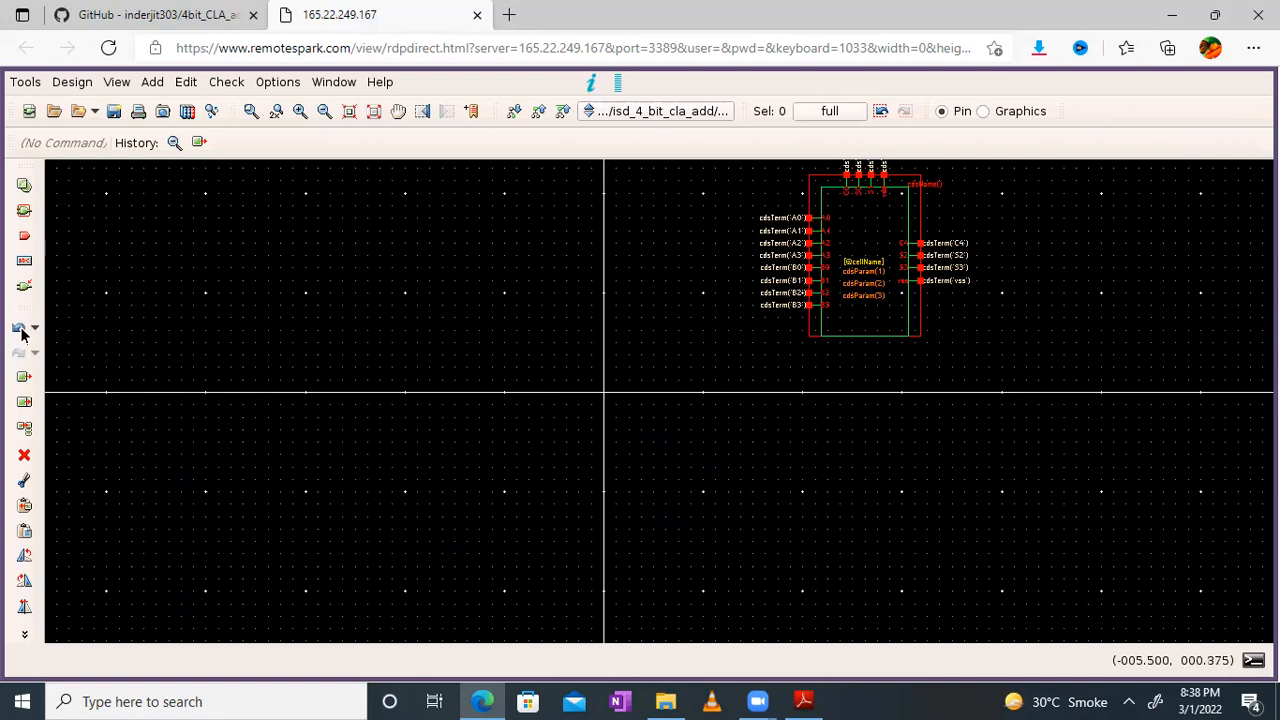
Undo the whole-symbol move, redo it and clear the selection
click(21, 333)
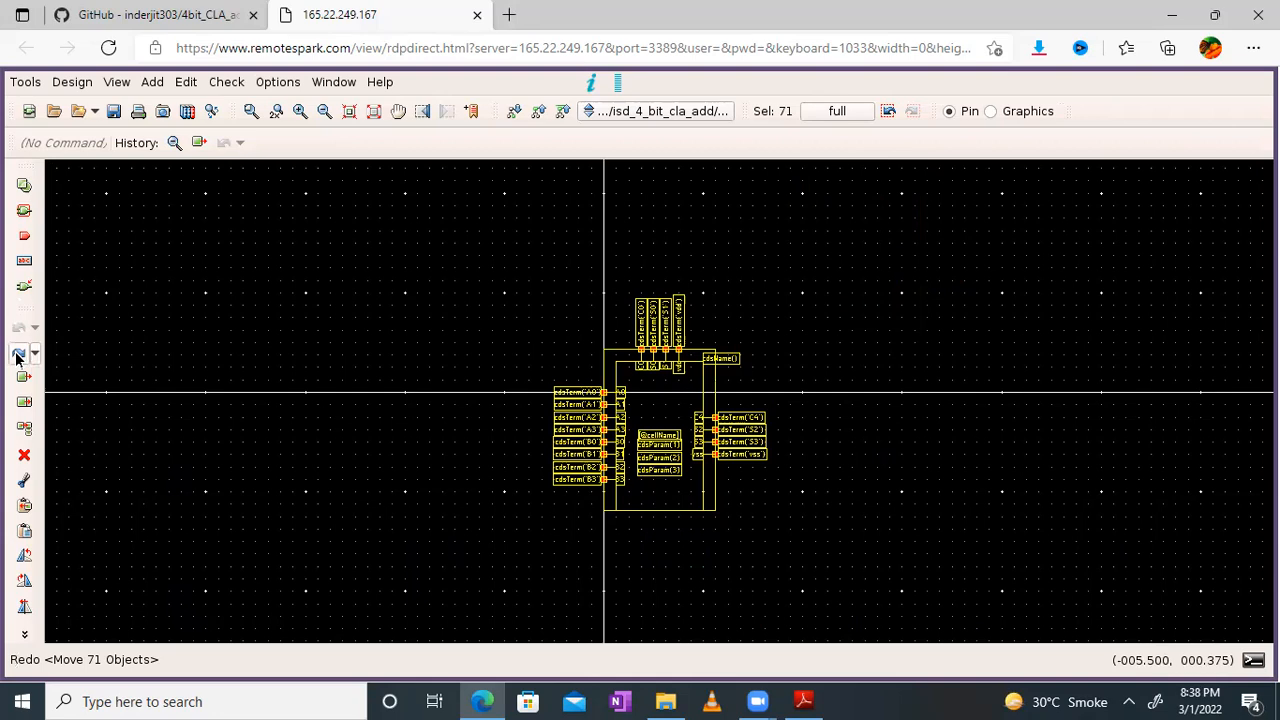
click(16, 355)
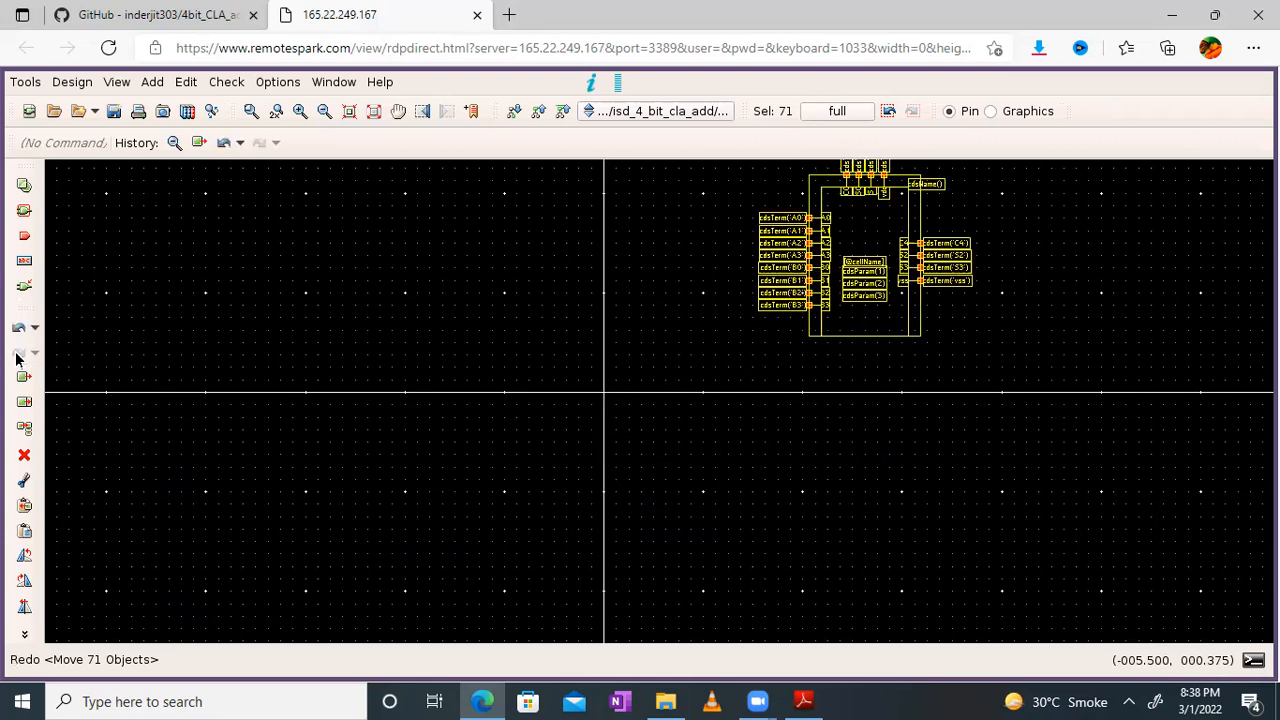
click(655, 245)
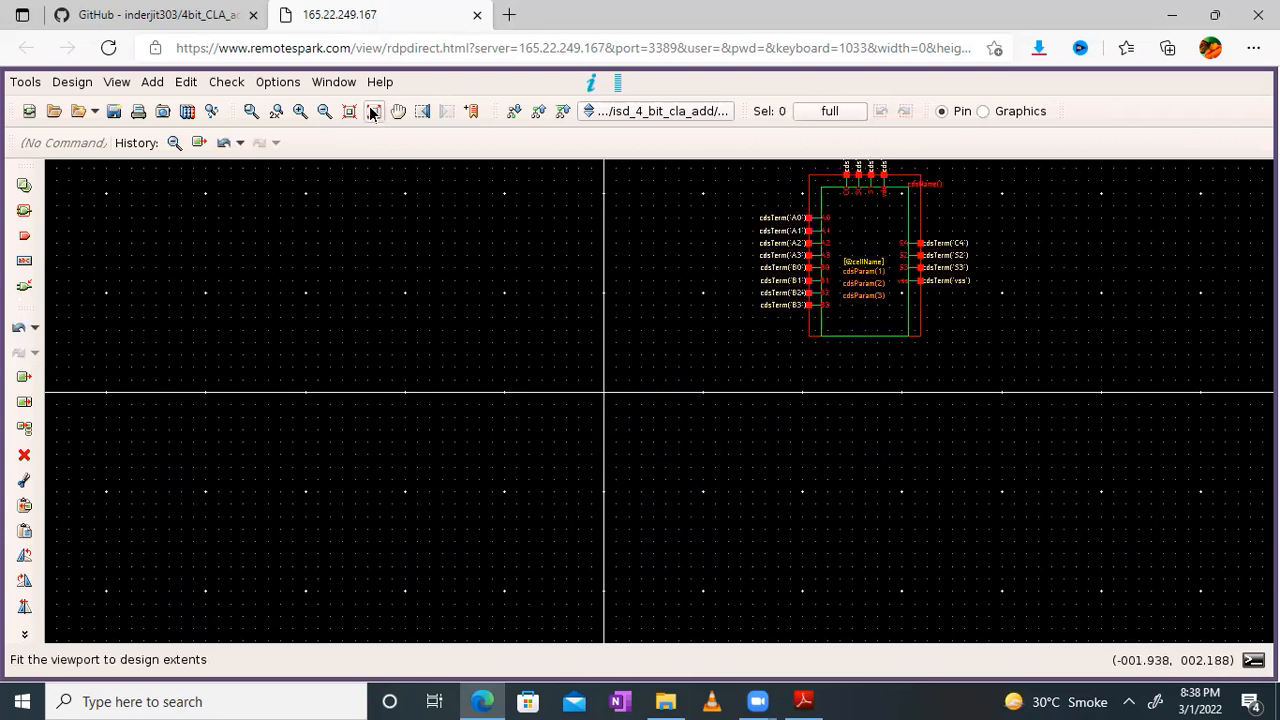
Delete the cdsTerm labels of the C0, S0, S1 and vdd pins along the symbol's top edge
click(372, 111)
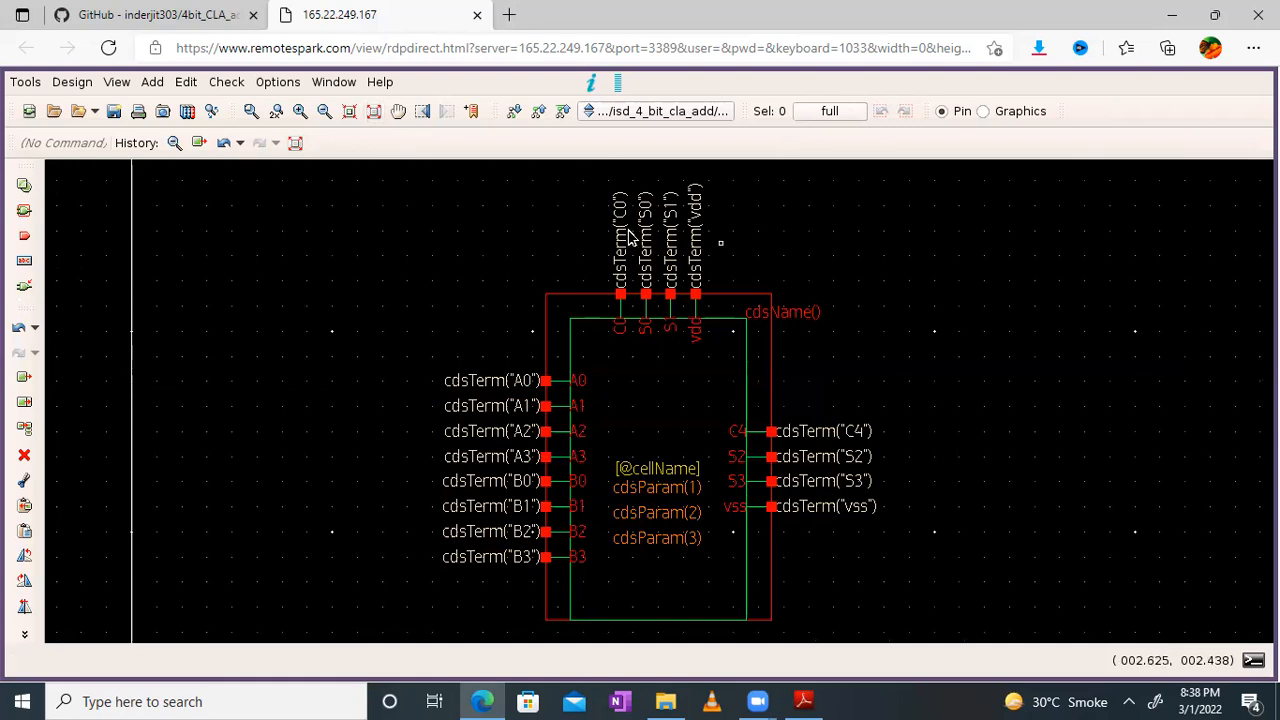
key(Delete)
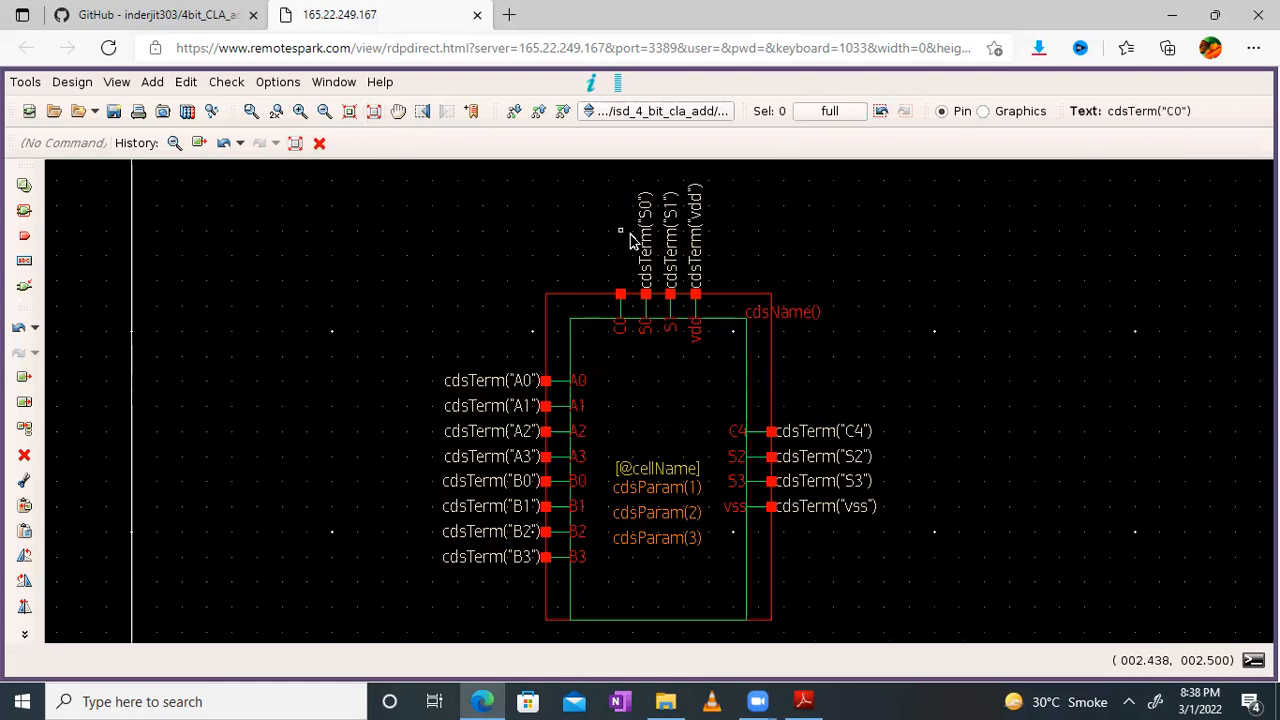
key(Delete)
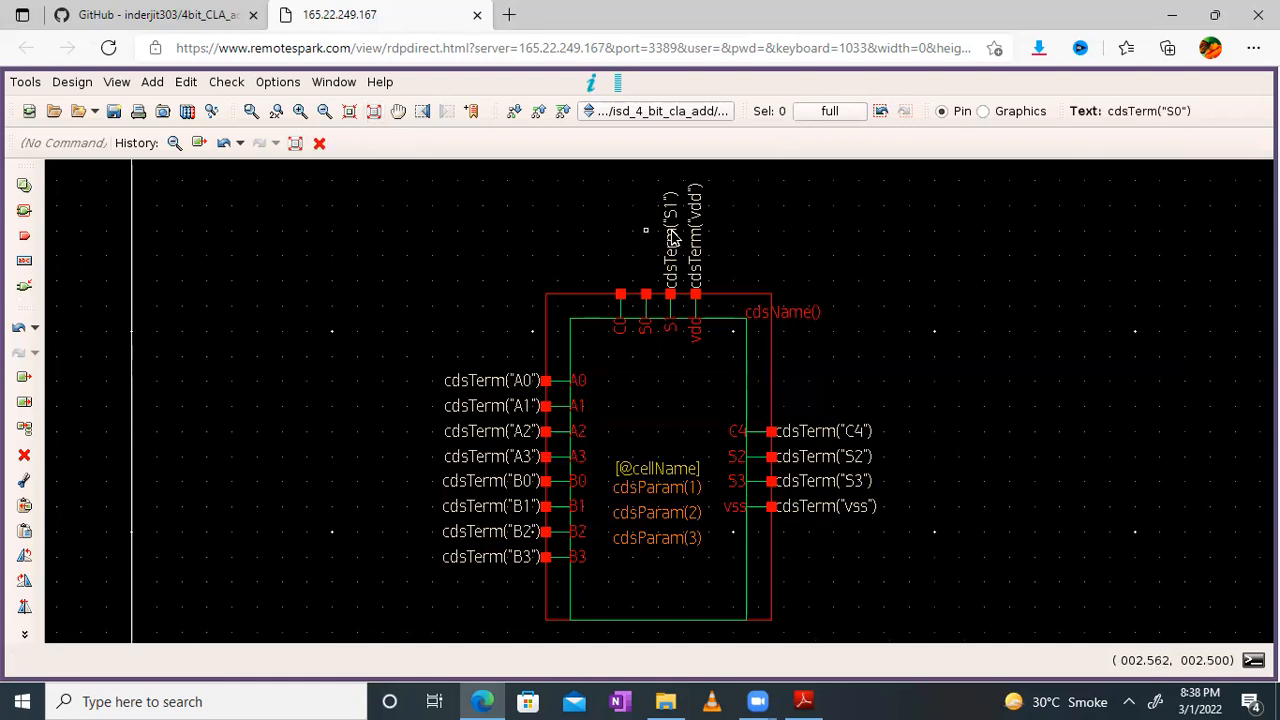
click(672, 238)
key(Delete)
click(697, 240)
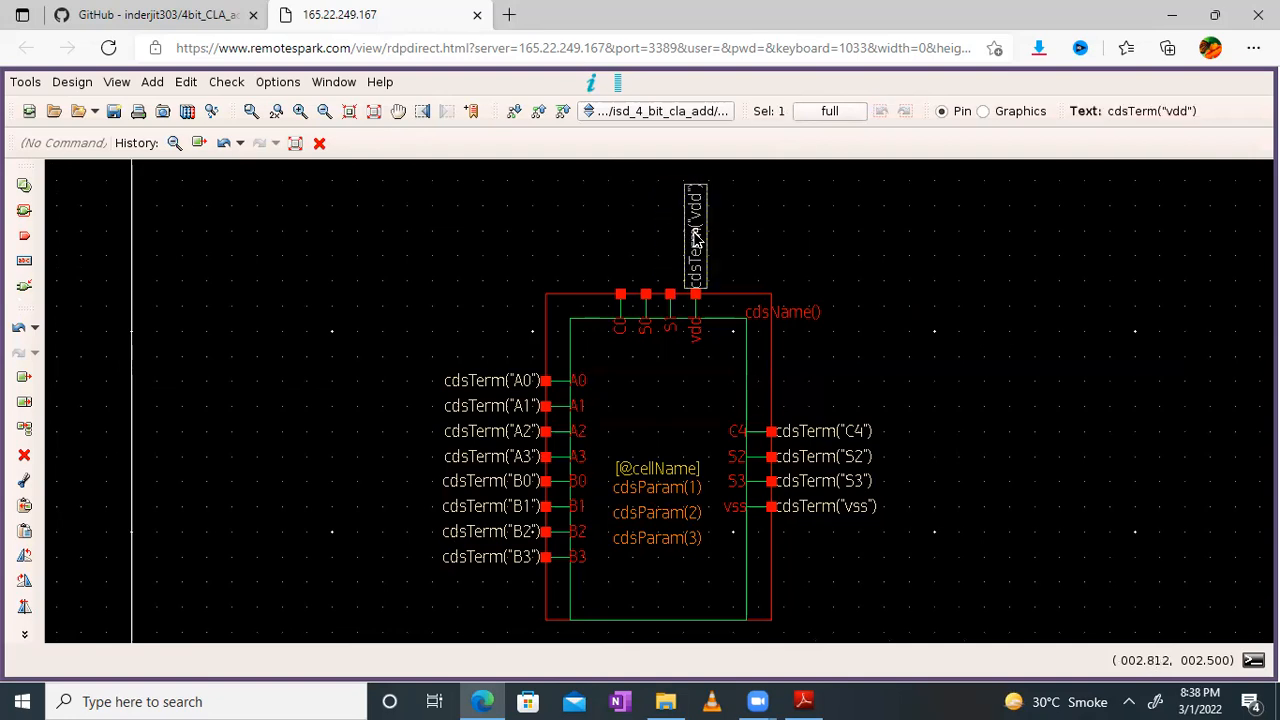
key(Delete)
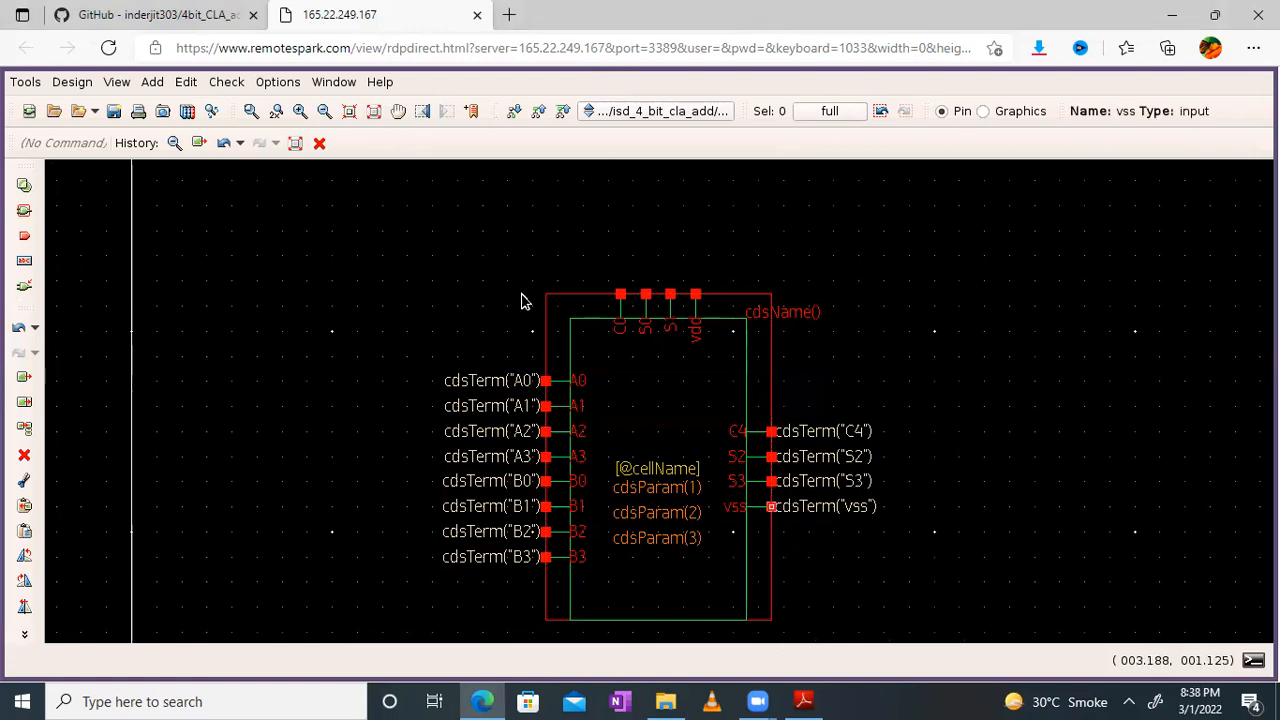
Leave full-screen mode and check the vss pin in the isd_4_bit_cla_add schematic before returning to the symbol
click(334, 84)
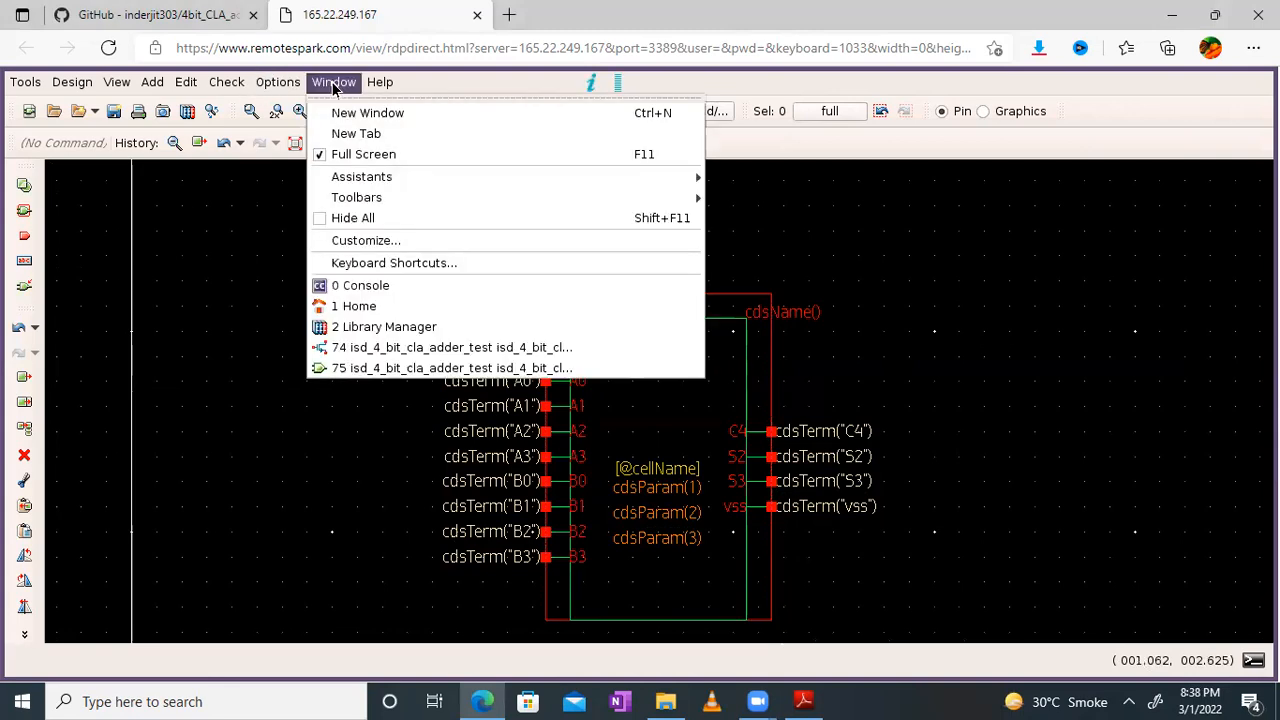
click(345, 155)
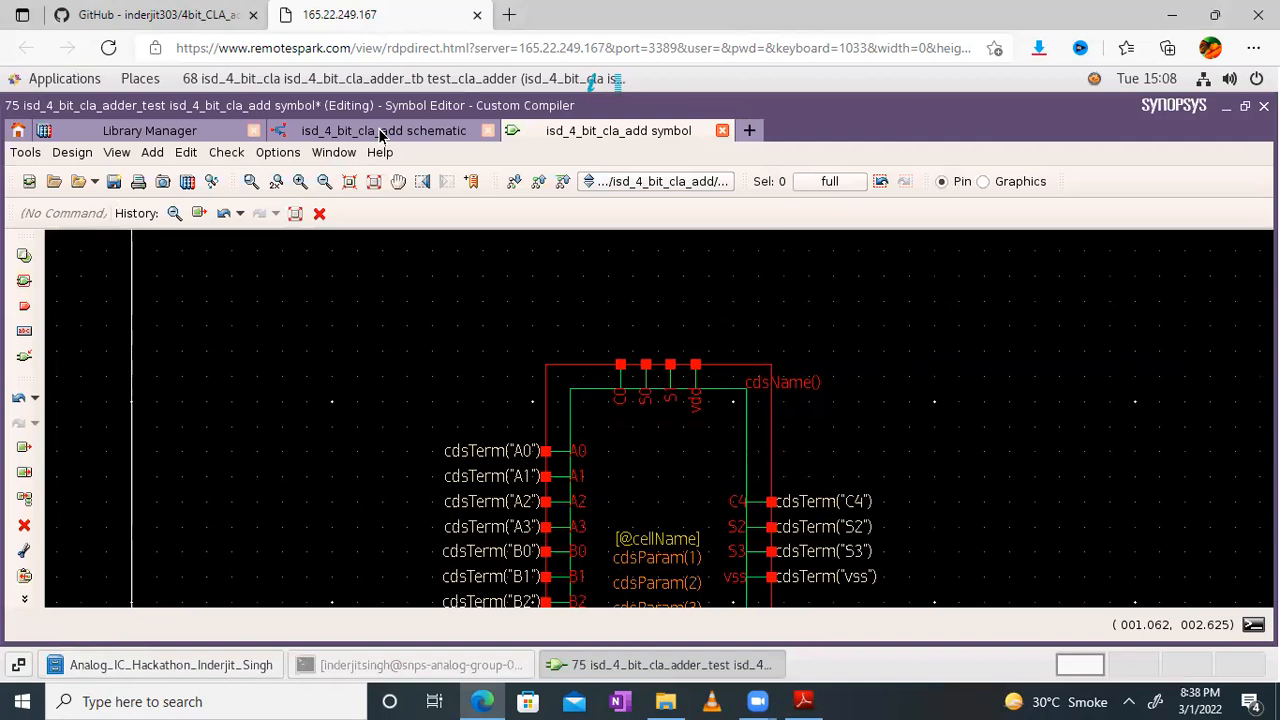
click(381, 135)
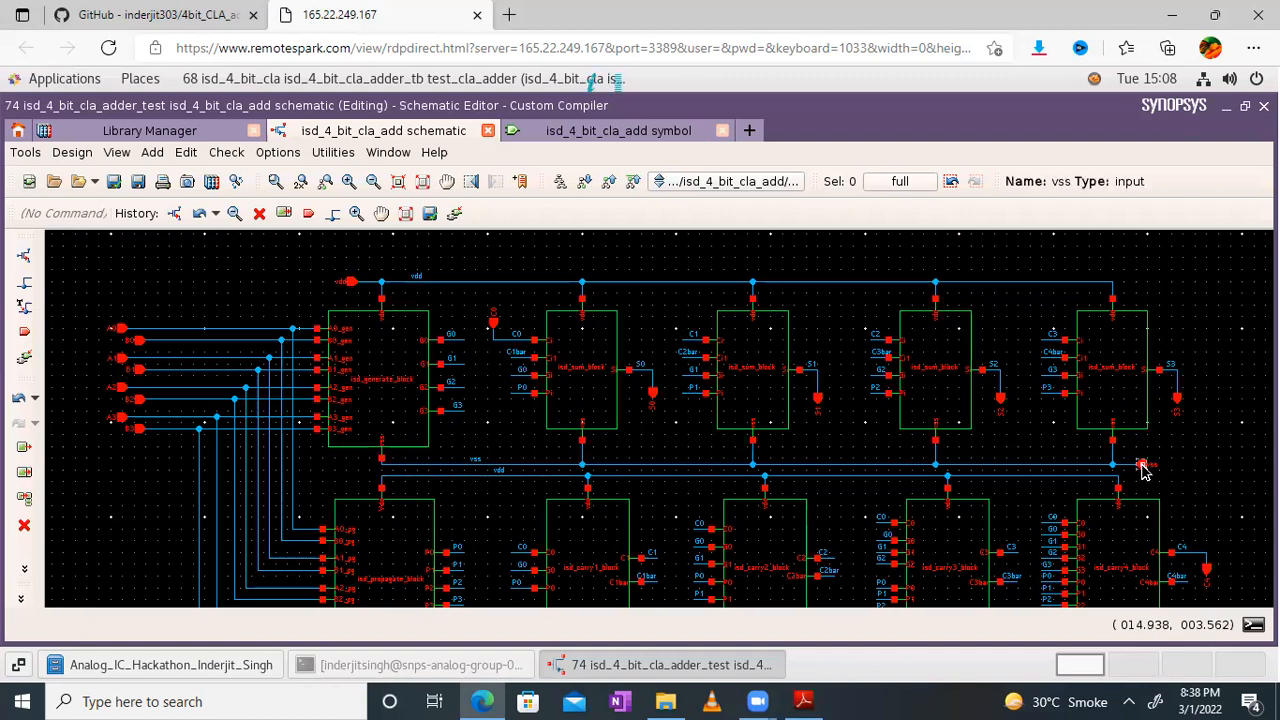
click(563, 135)
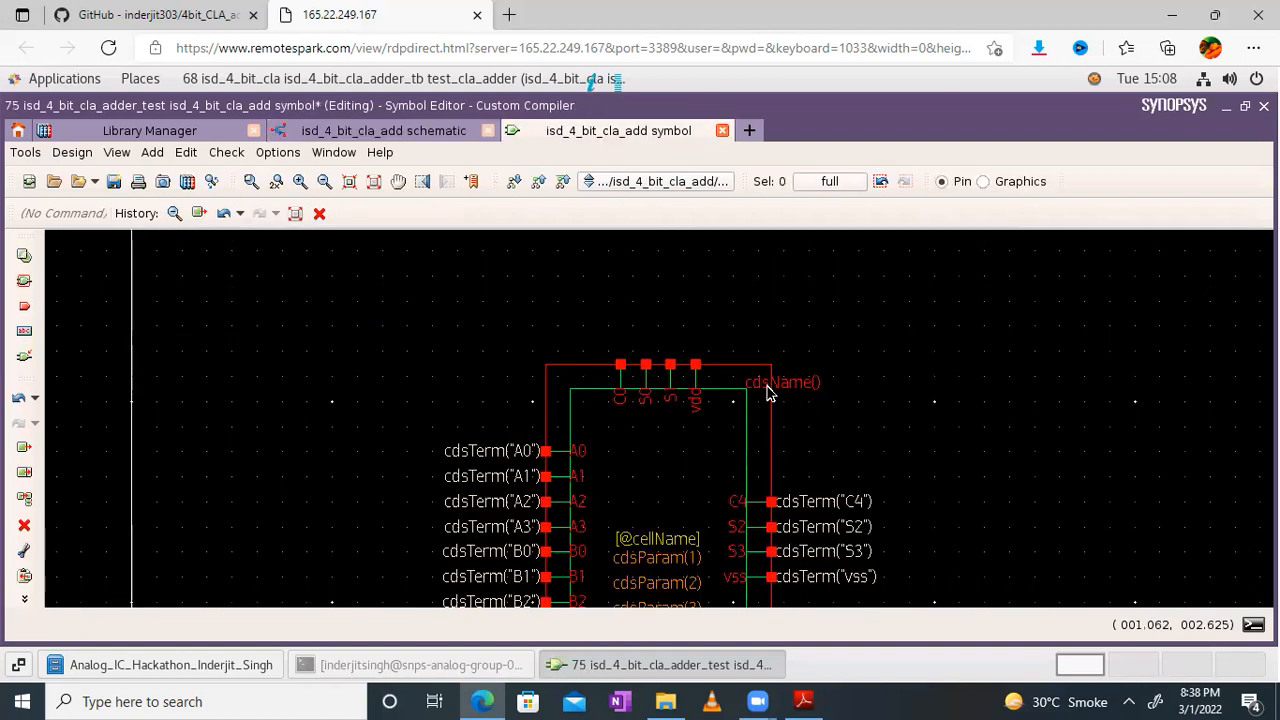
click(371, 186)
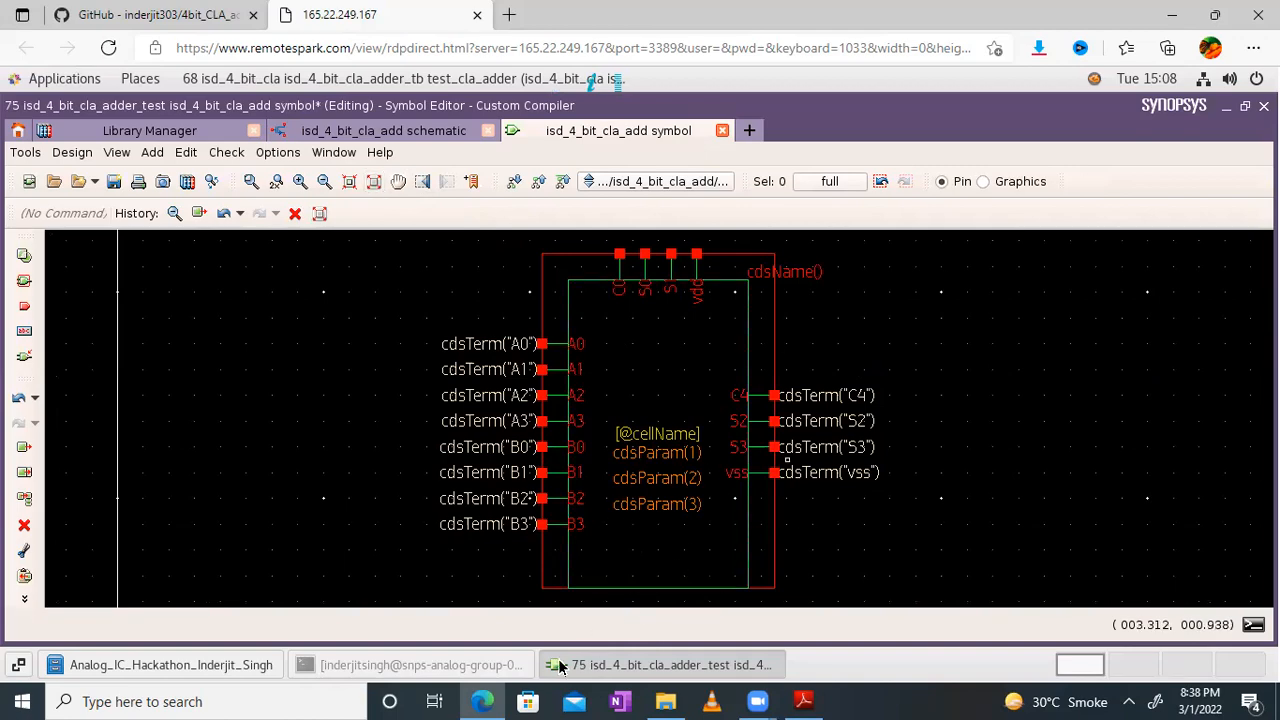
Compare the symbol's pins with the adder block diagram in the design PDF in Adobe Reader, returning to Custom Compiler
click(803, 700)
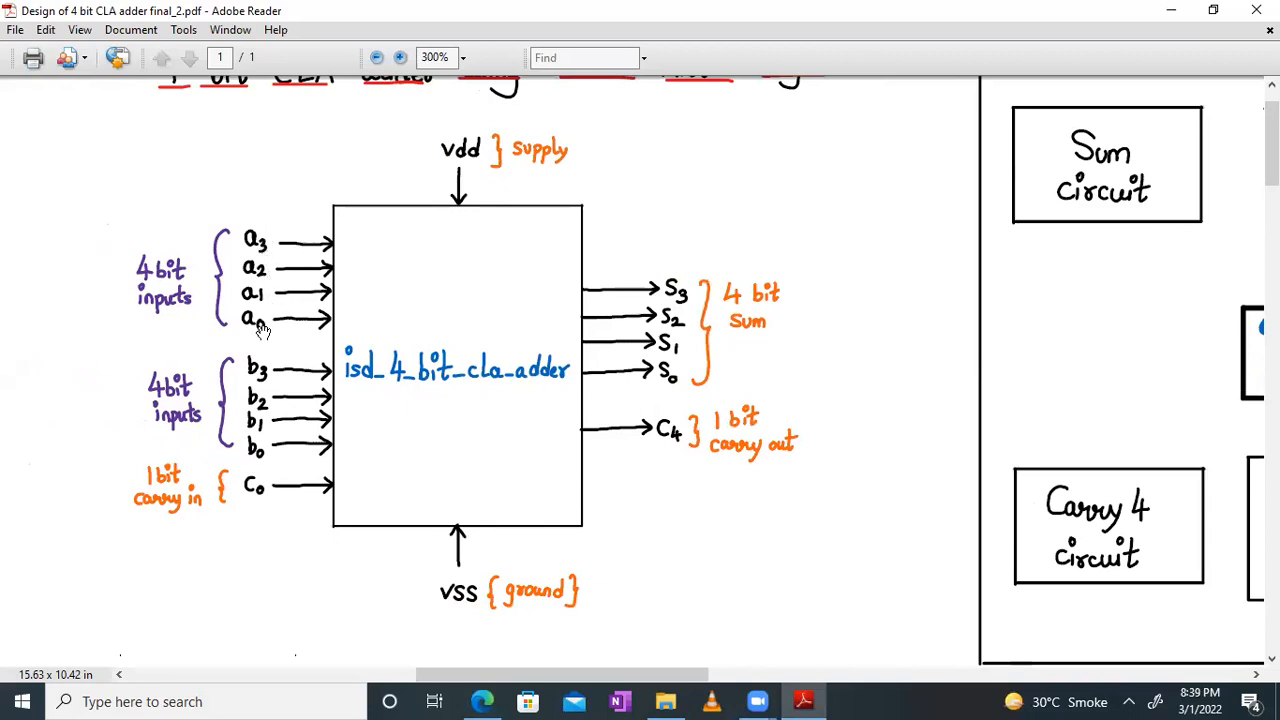
click(806, 700)
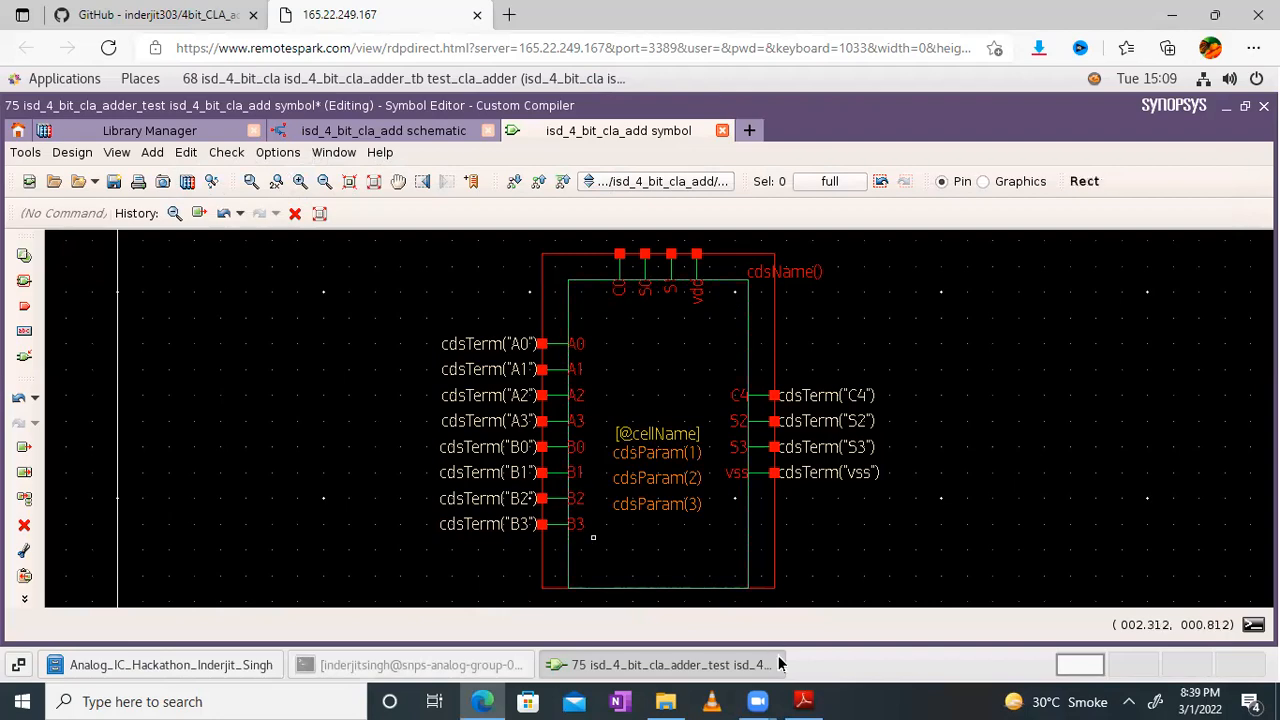
click(803, 701)
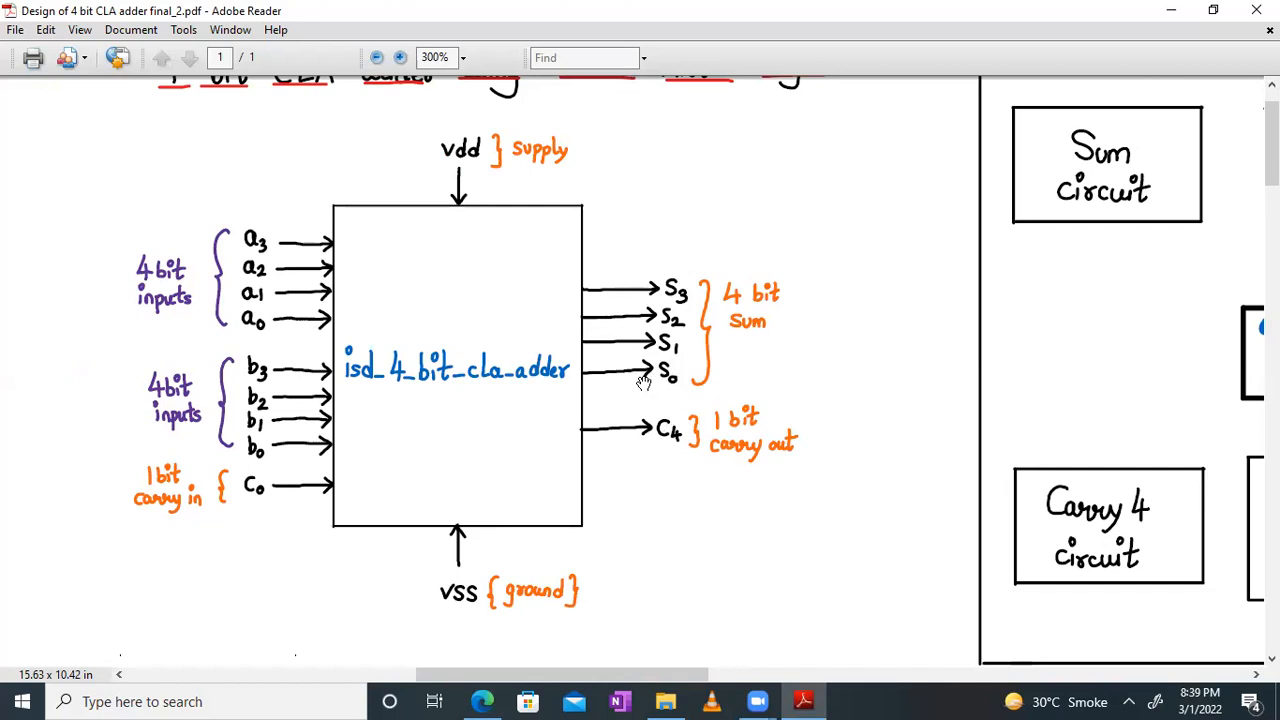
click(803, 701)
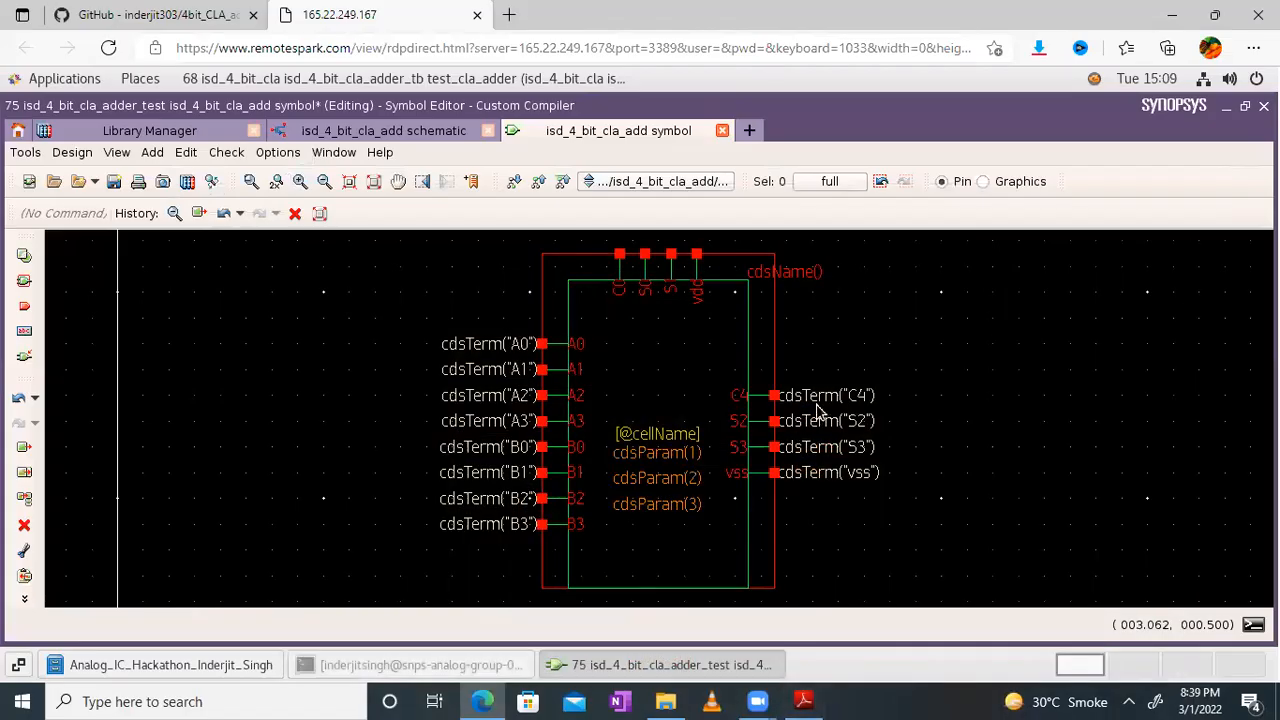
Delete the cdsTerm labels of the C4, S2, S3 and vss pins on the symbol's right side
key(Delete)
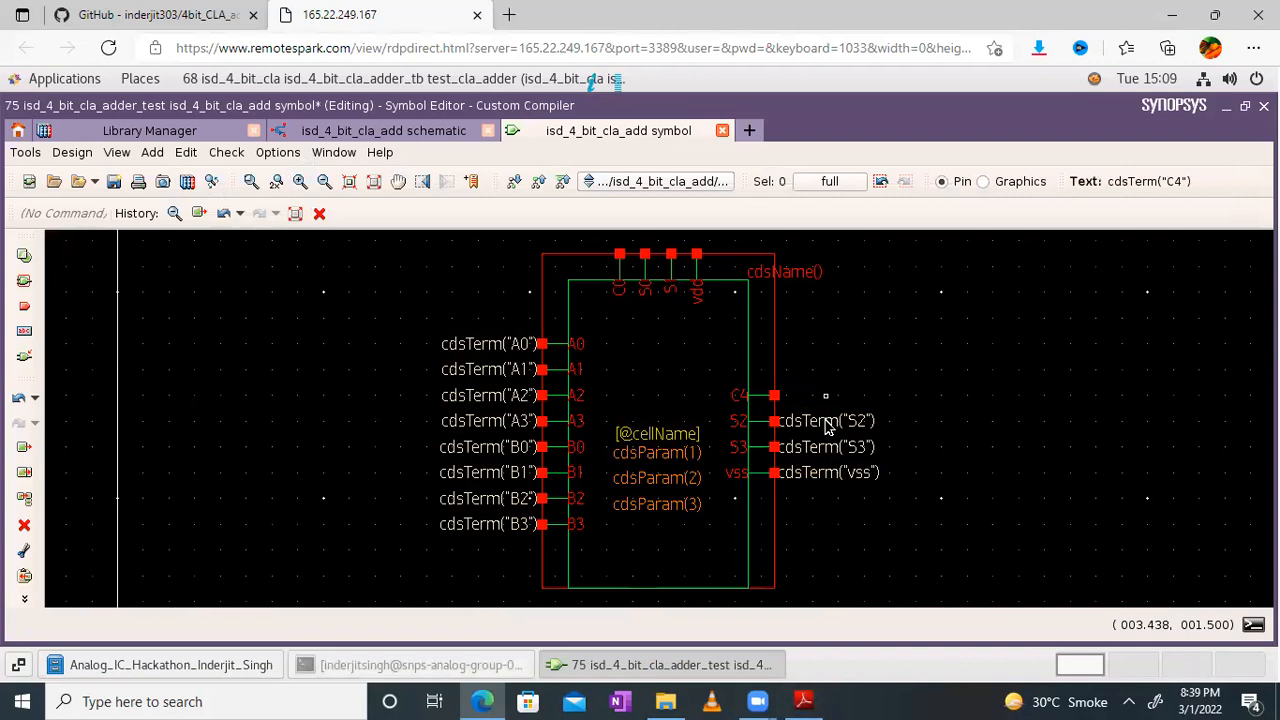
key(Delete)
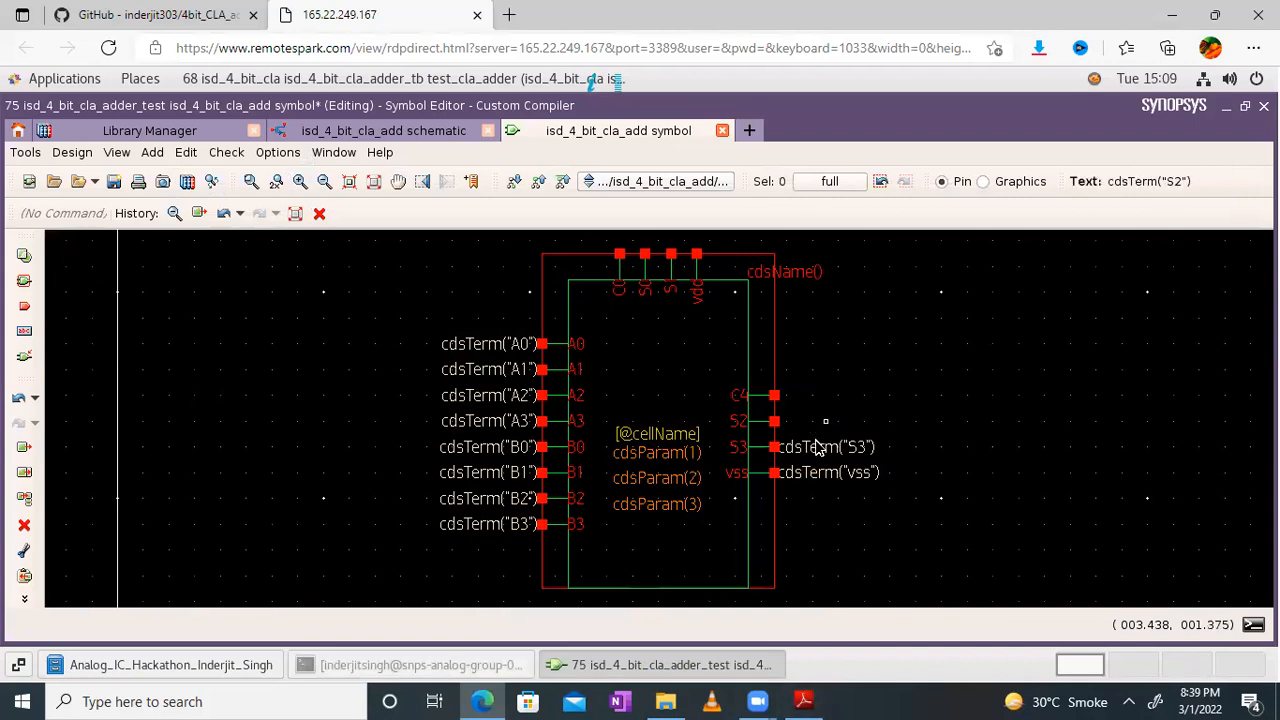
key(Delete)
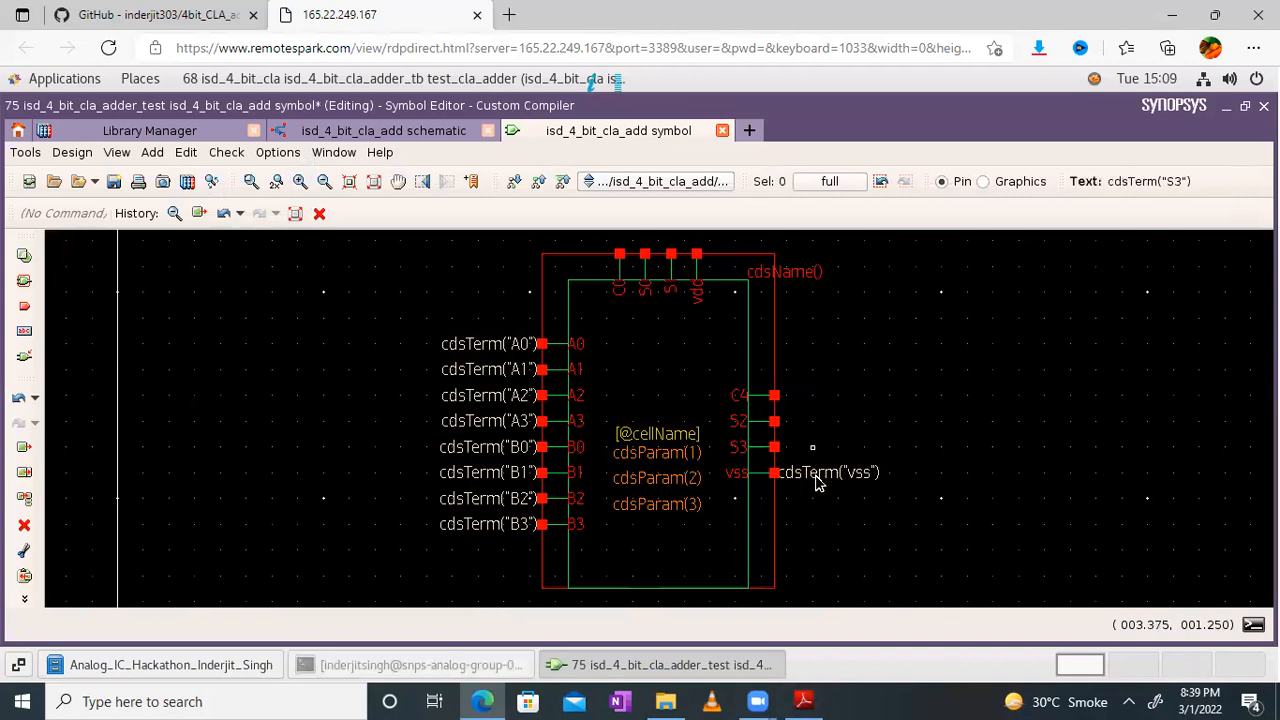
key(Delete)
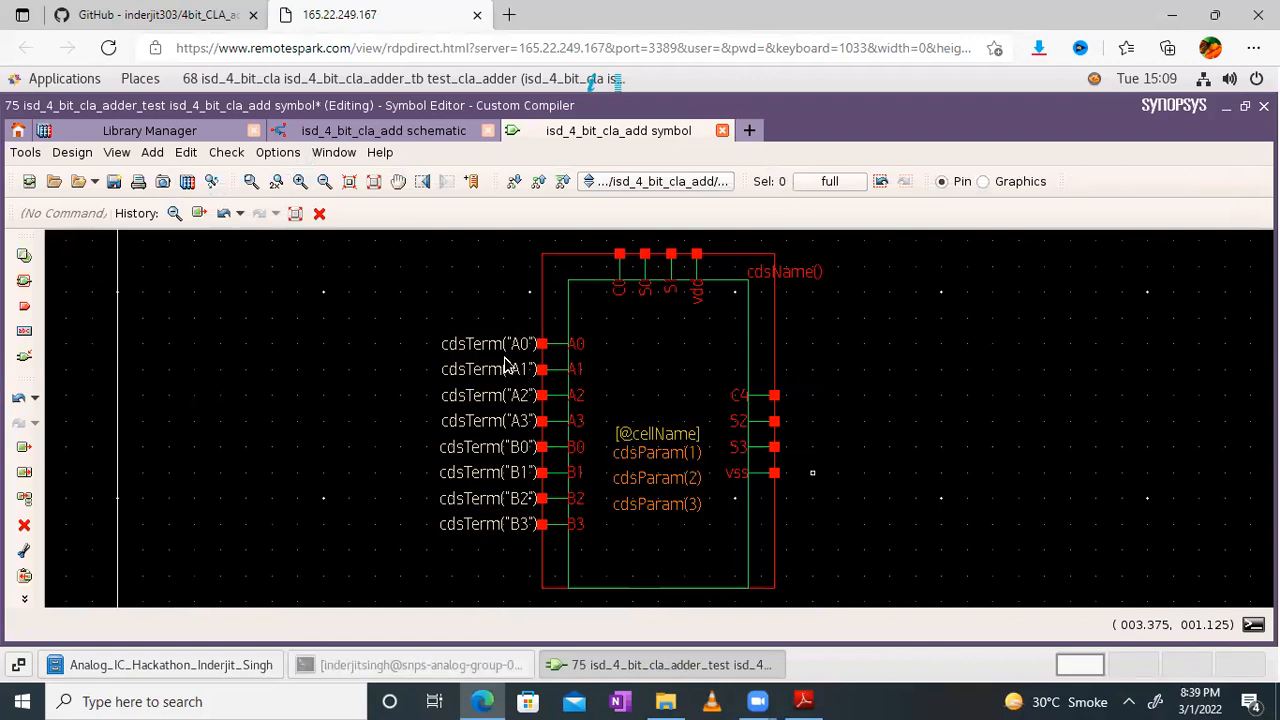
Delete the cdsTerm labels of the A0 to A3 and B0 to B3 input pins on the symbol
key(Delete)
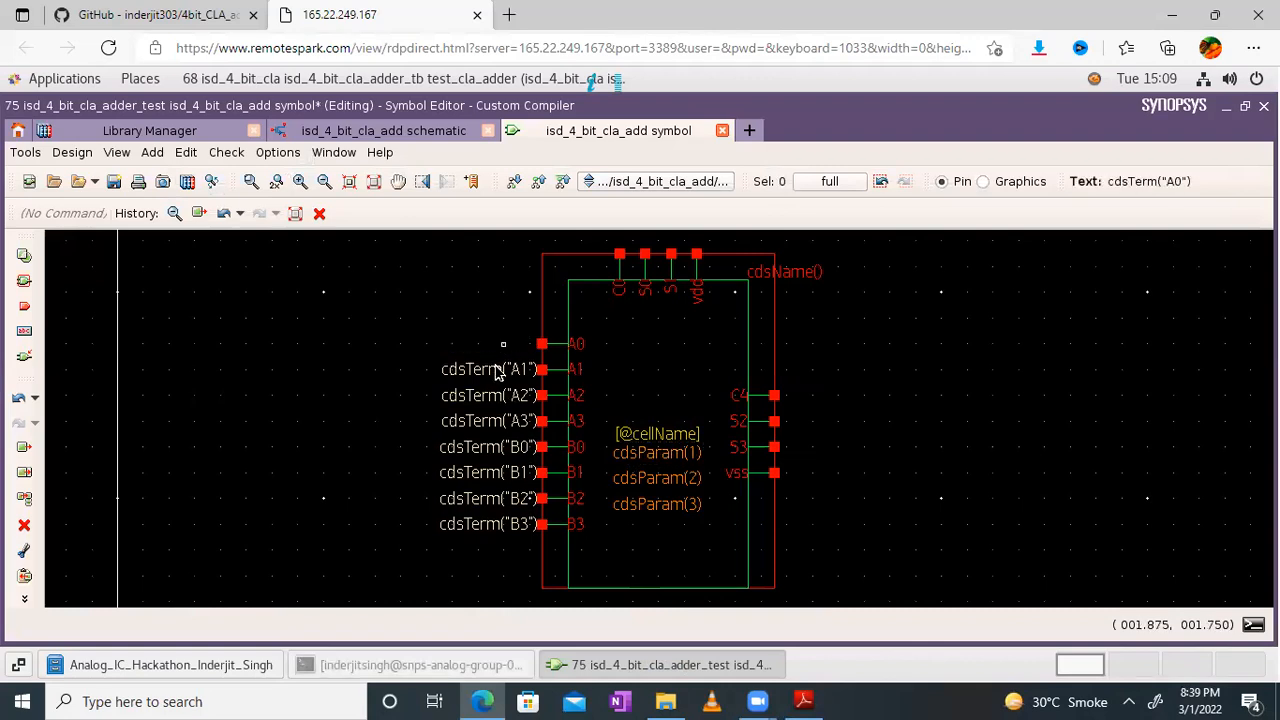
key(Delete)
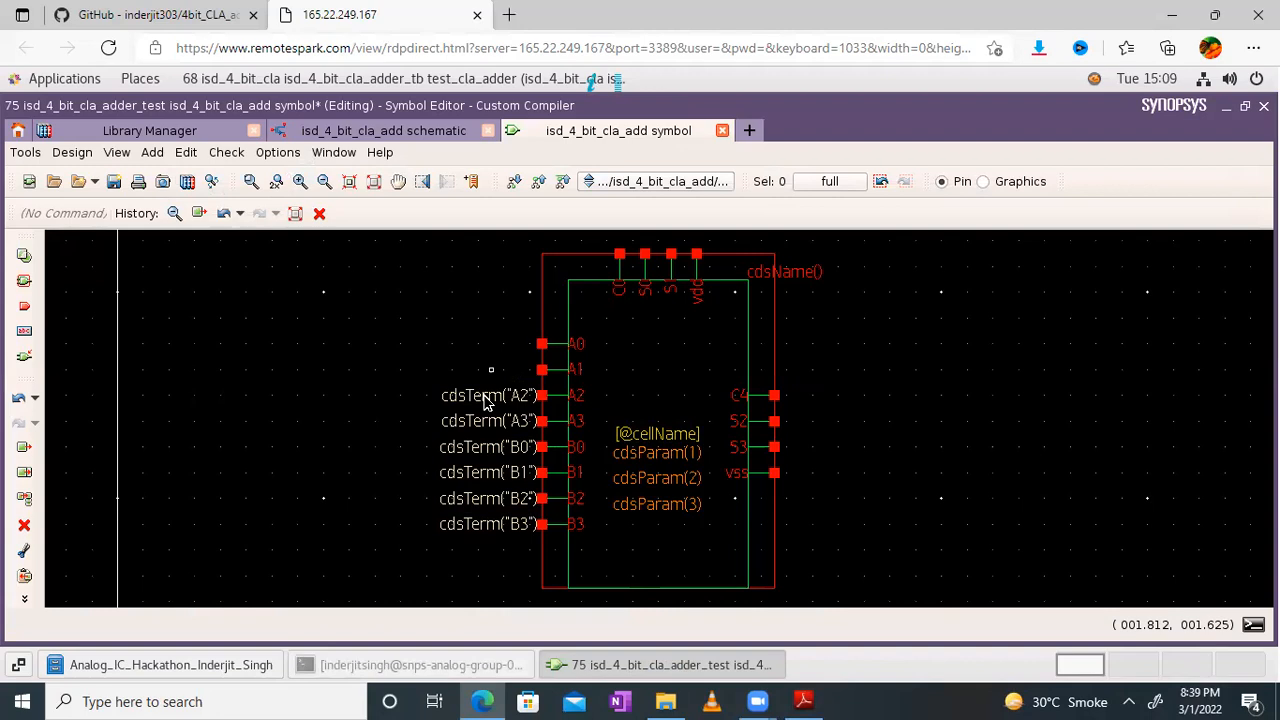
key(Delete)
click(478, 424)
key(Delete)
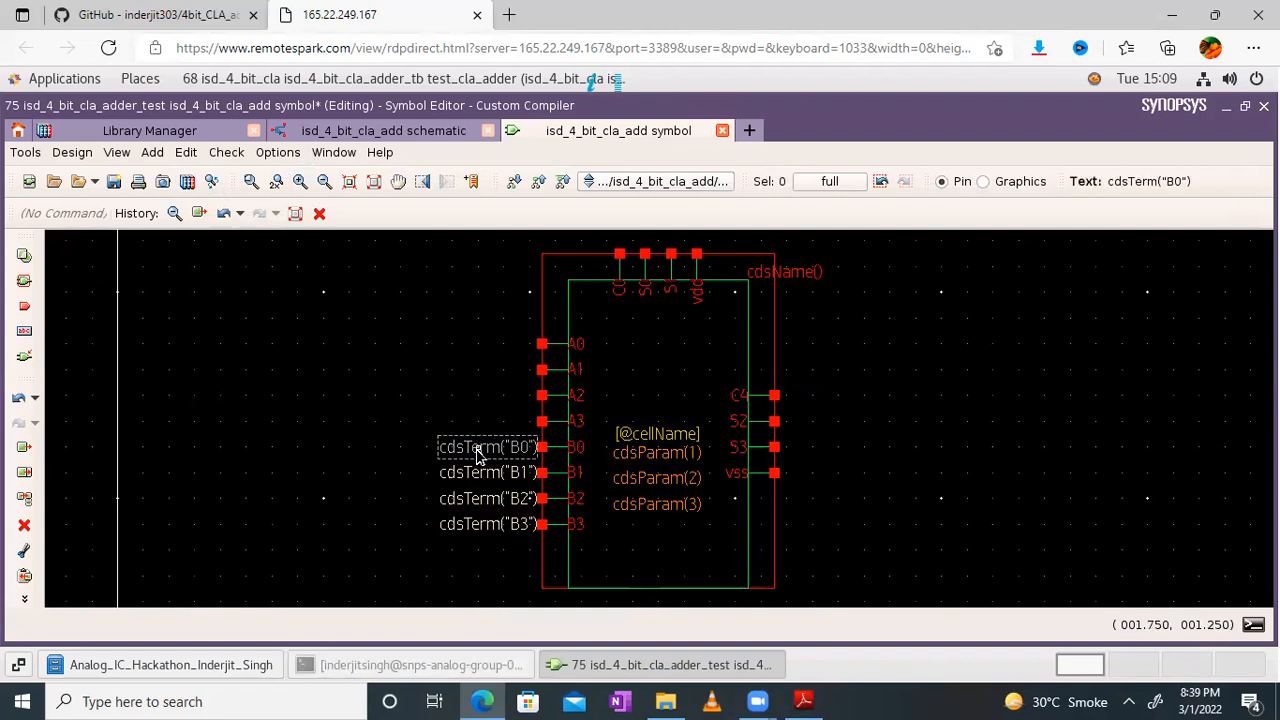
key(Delete)
key(Delete)
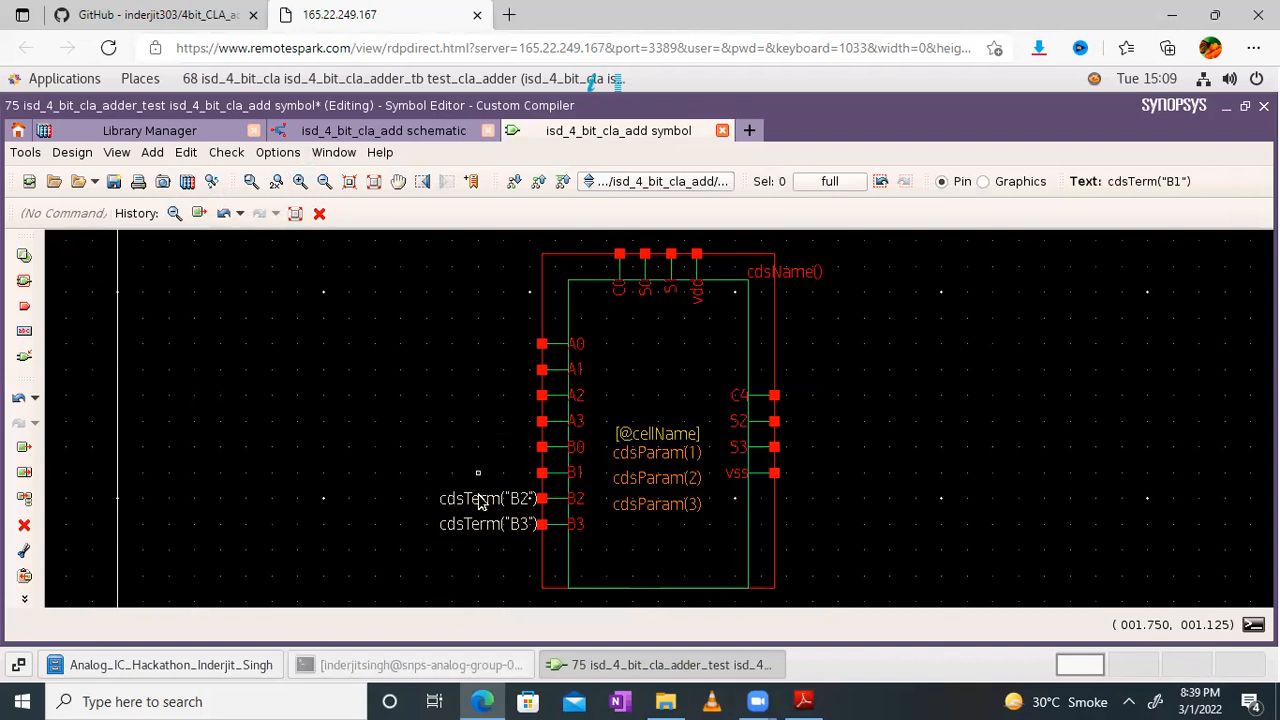
key(Delete)
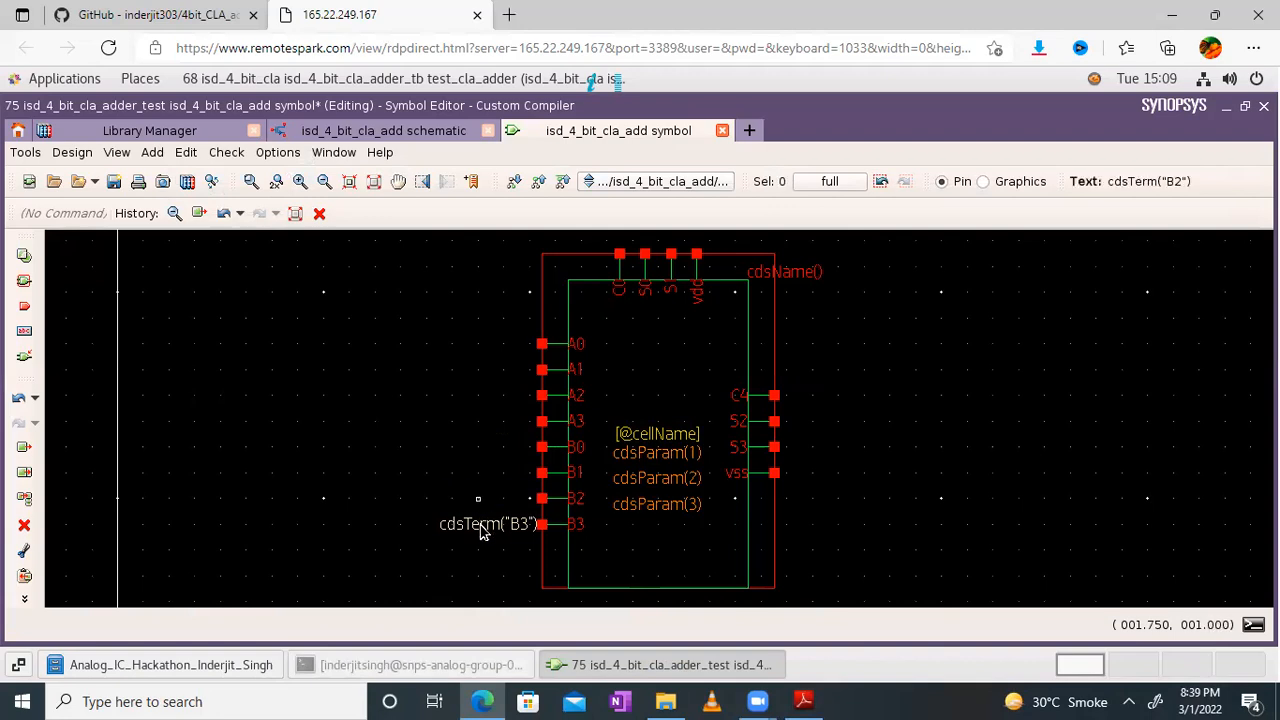
key(Delete)
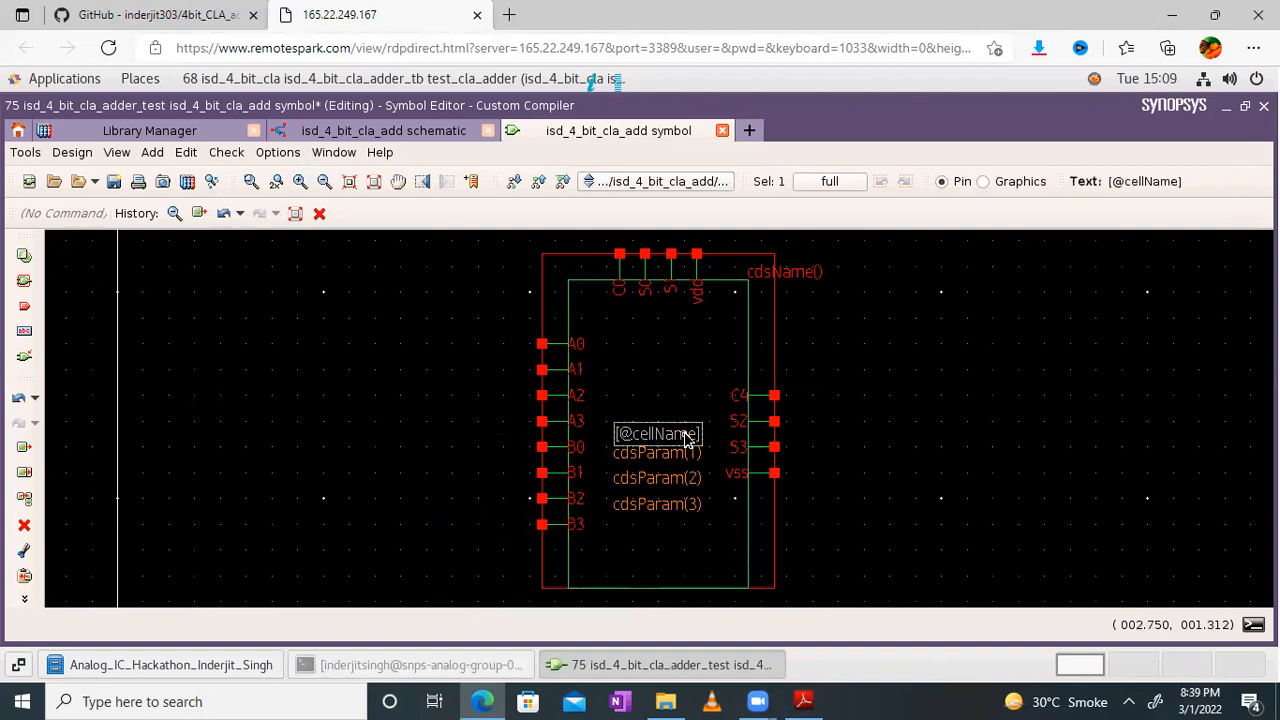
key(Delete)
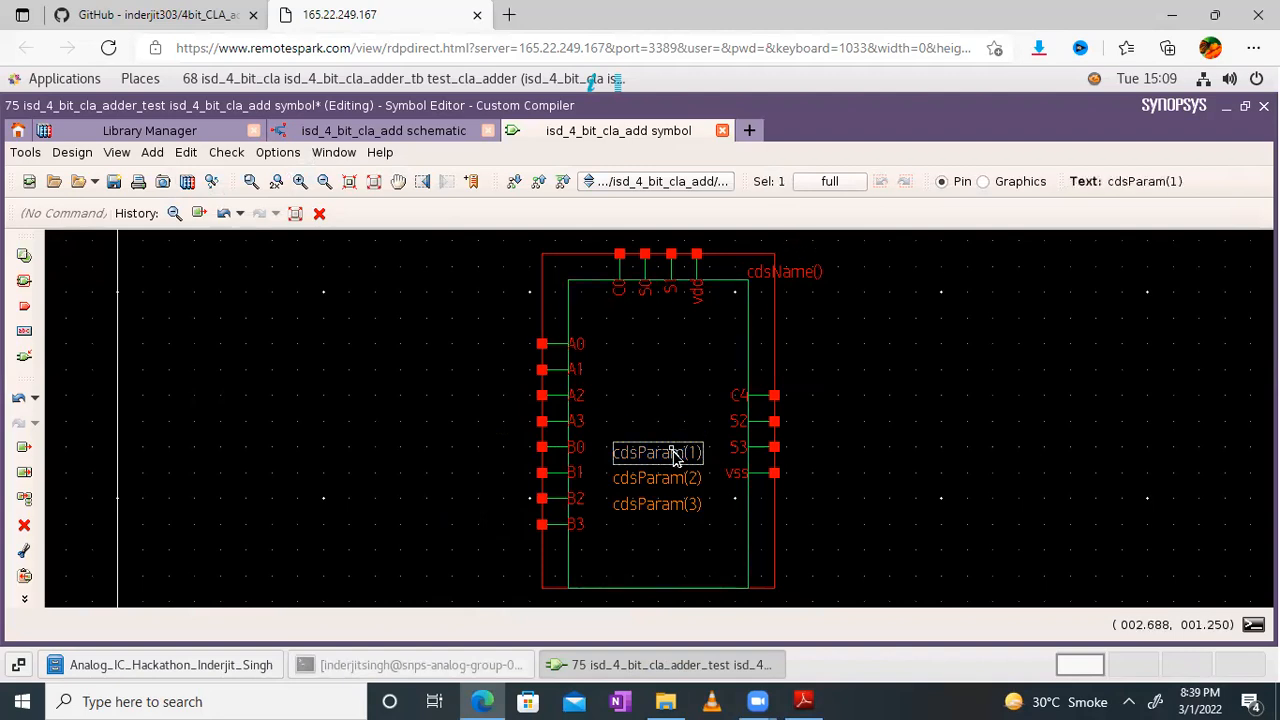
key(Delete)
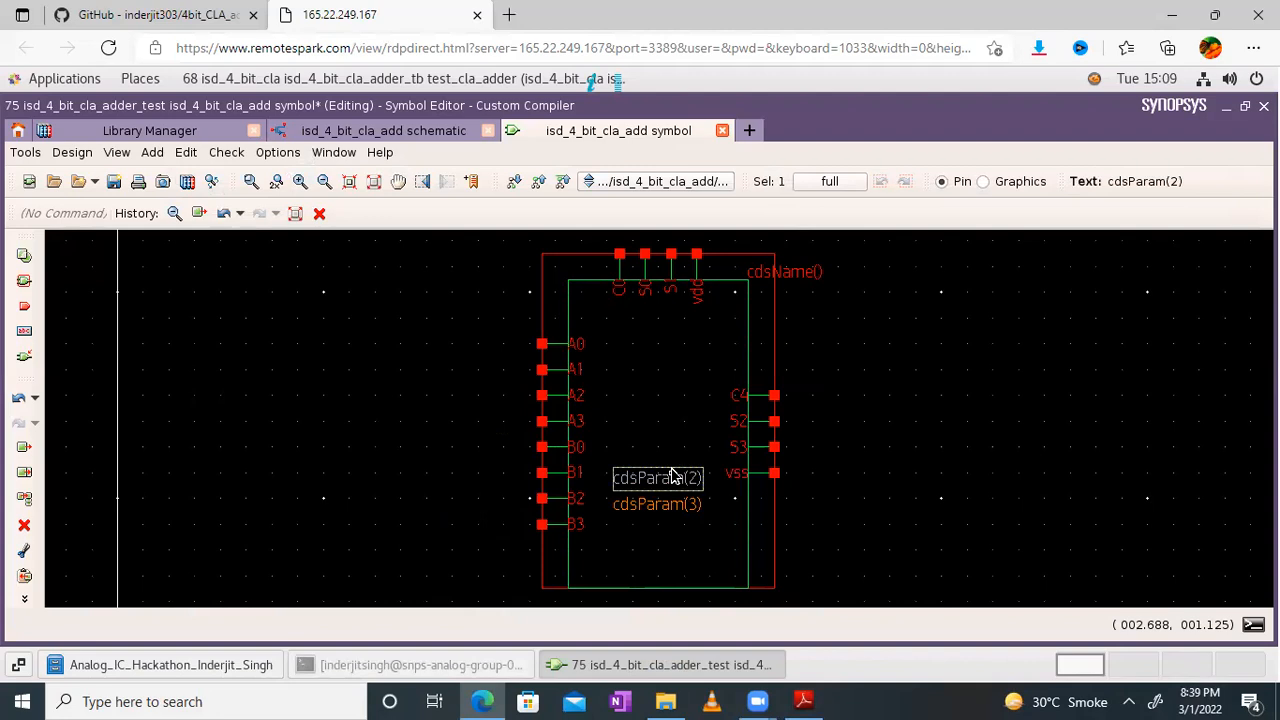
key(Delete)
key(Delete)
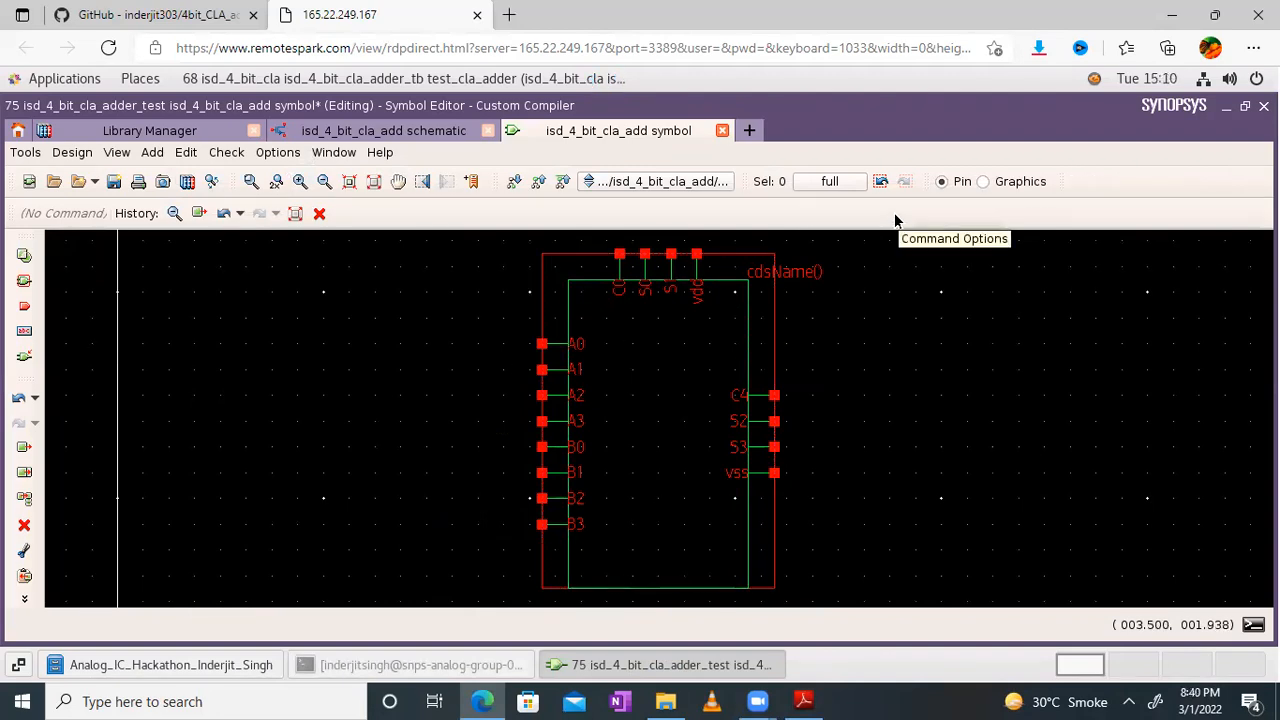
Check the required pin arrangement on the adder block diagram in Adobe Reader, returning to Custom Compiler
click(803, 701)
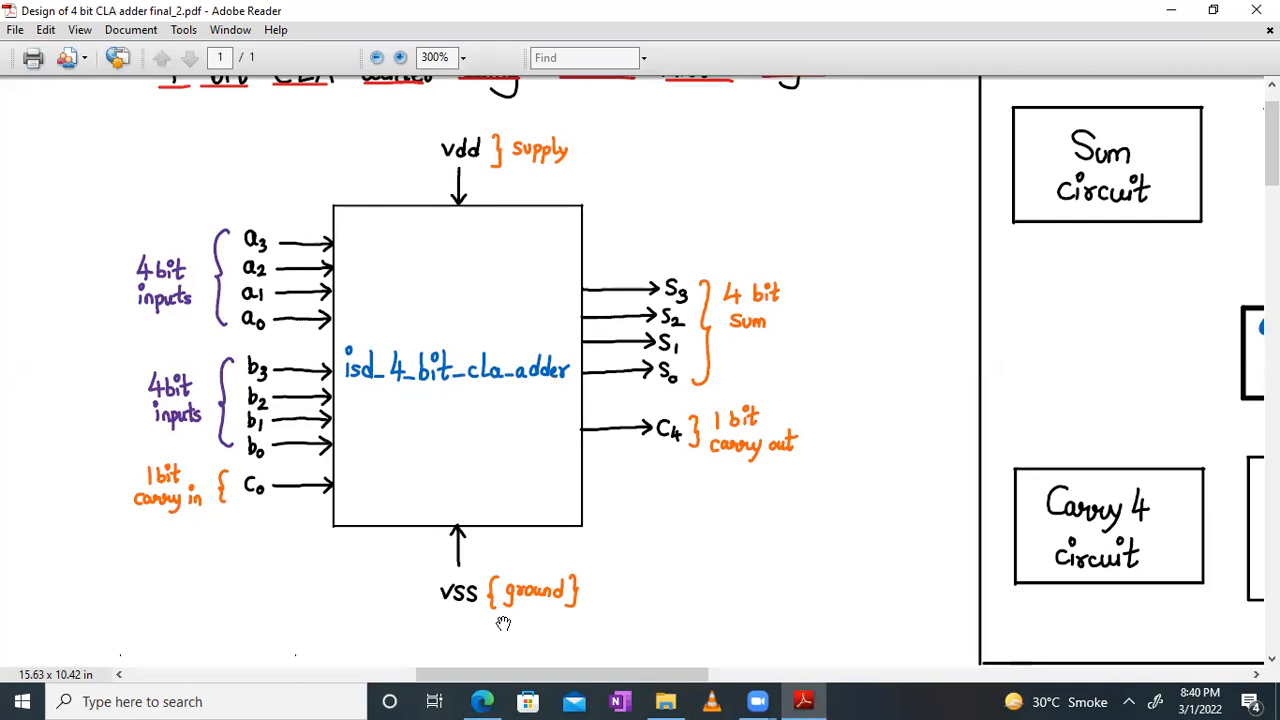
click(484, 701)
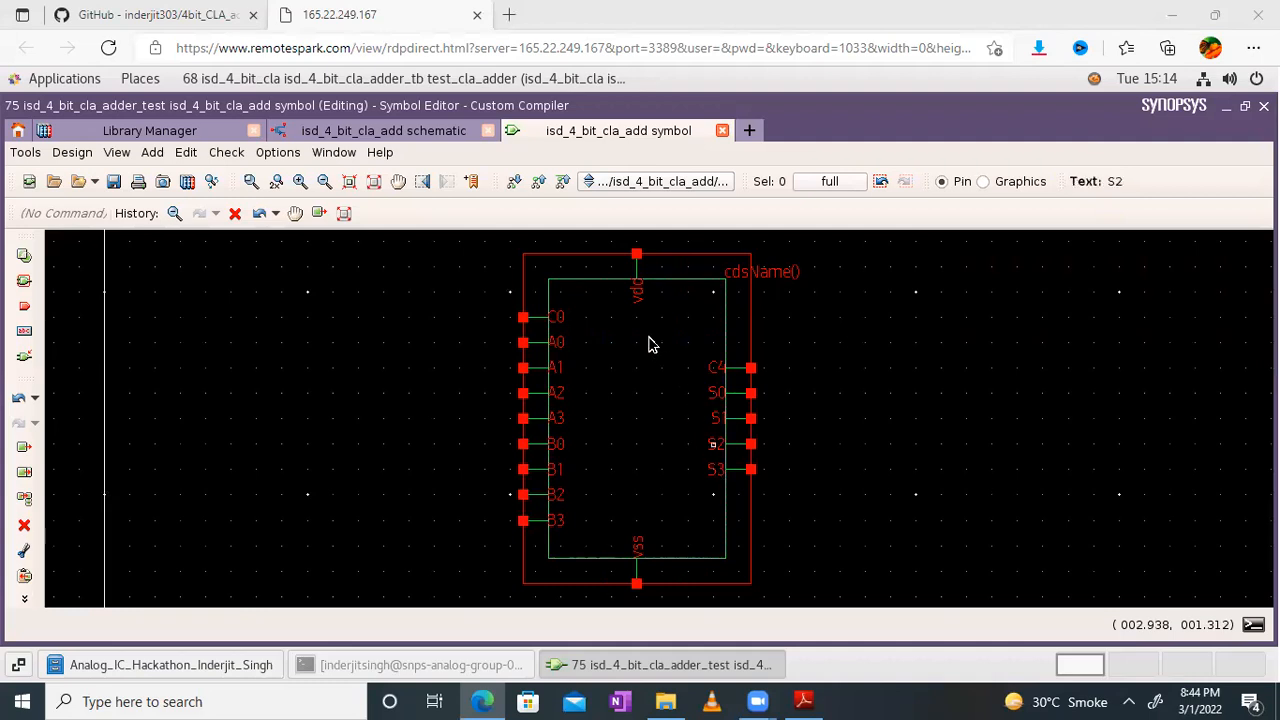
Move the cdsName() label outside the symbol's right edge
click(778, 276)
double_click(778, 276)
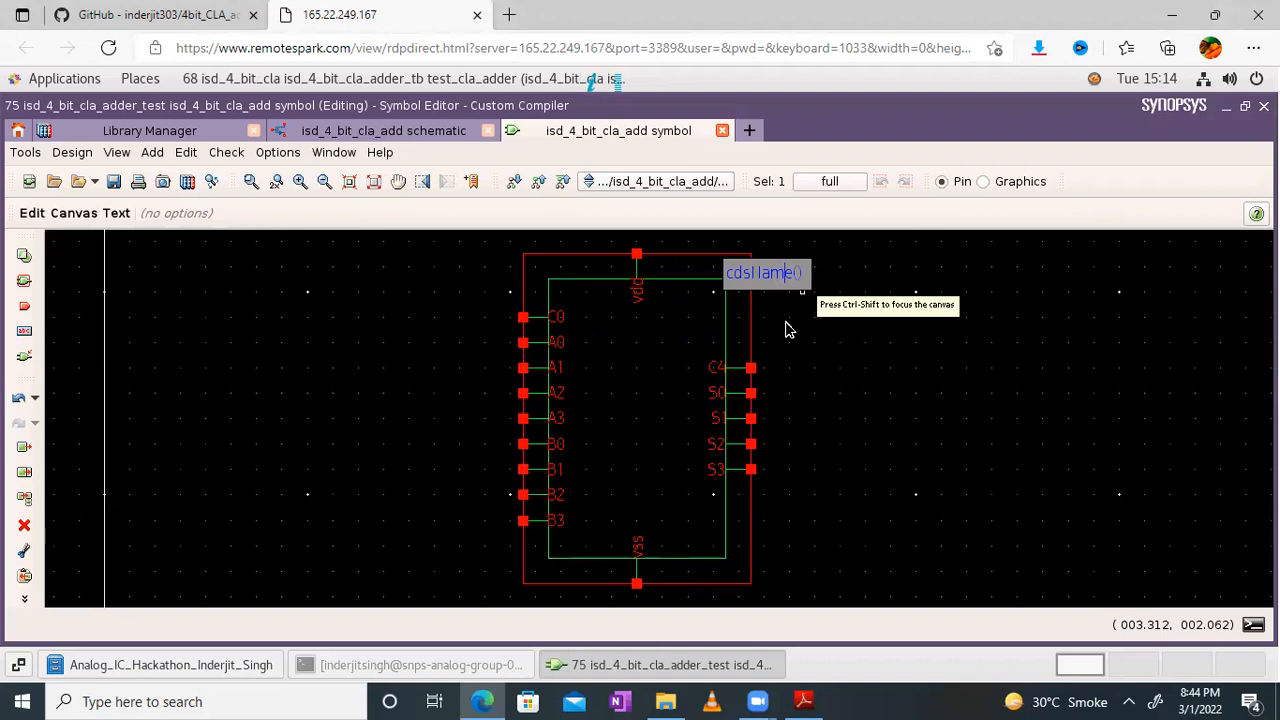
click(786, 322)
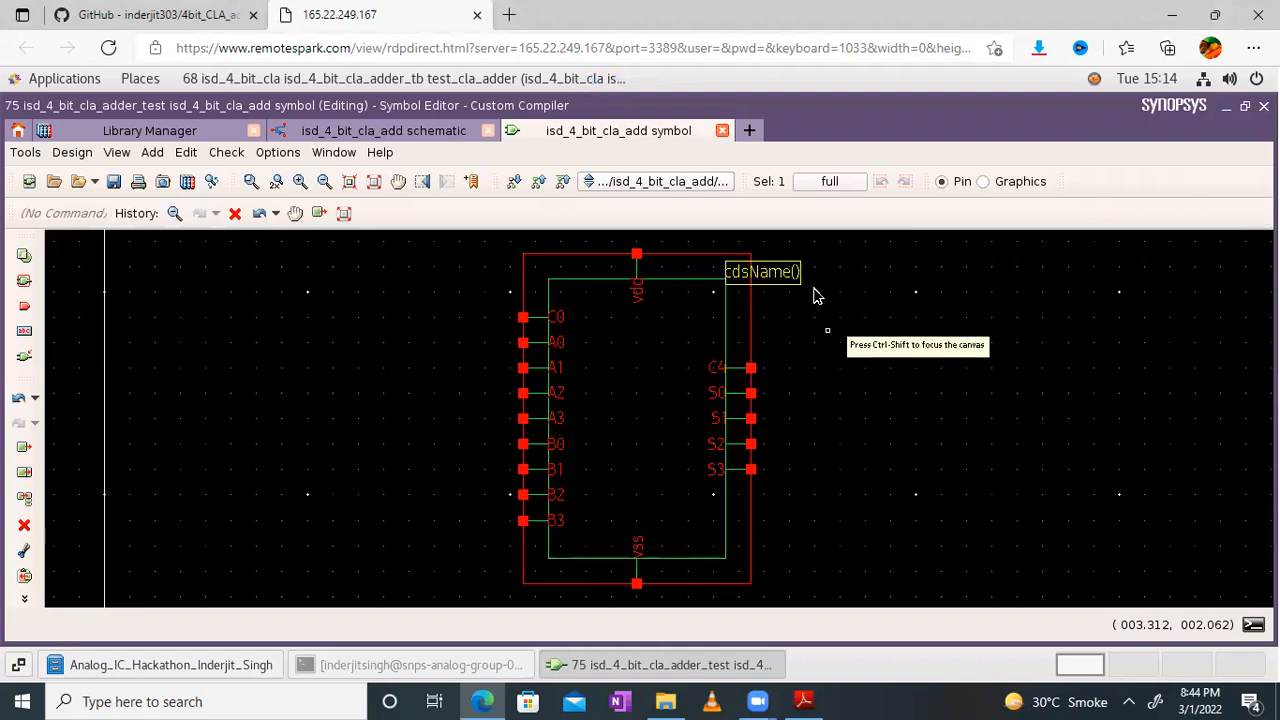
drag(764, 272, 817, 295)
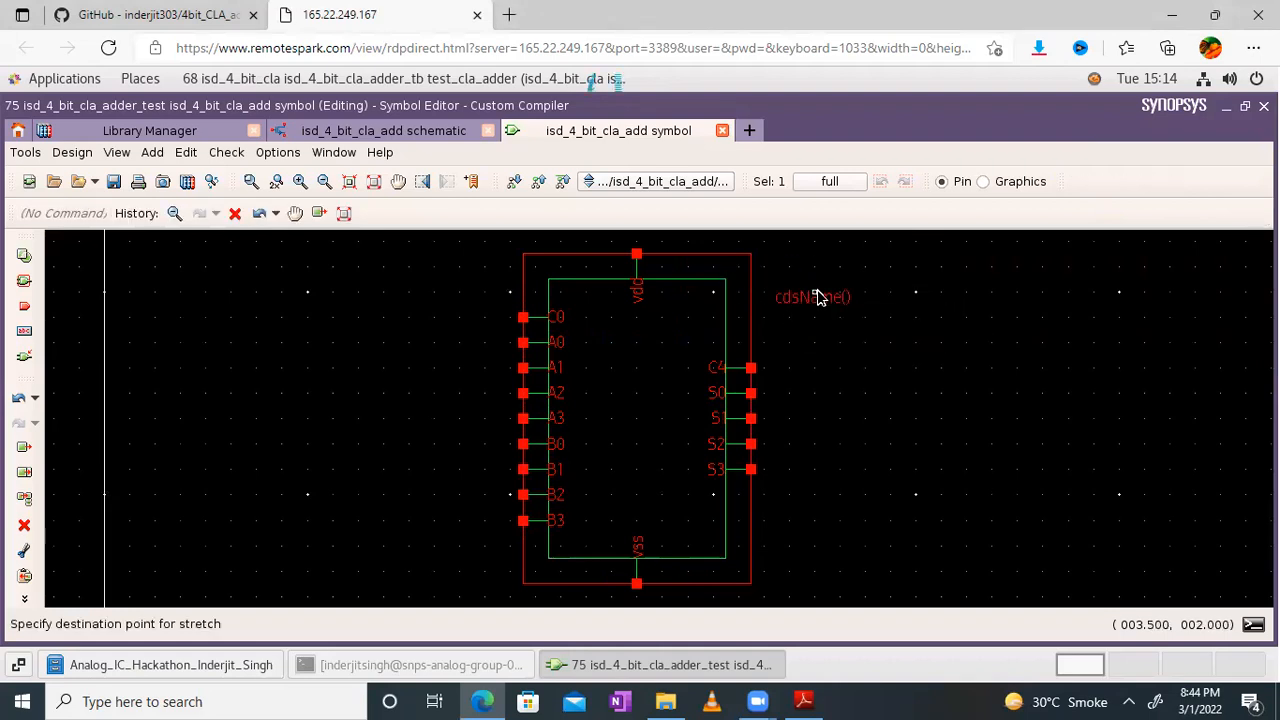
Replace the cdsName() label text with isd_4_bit_cla_add, checking the name in the design PDF, and move the label to the symbol's centre
click(812, 298)
double_click(812, 295)
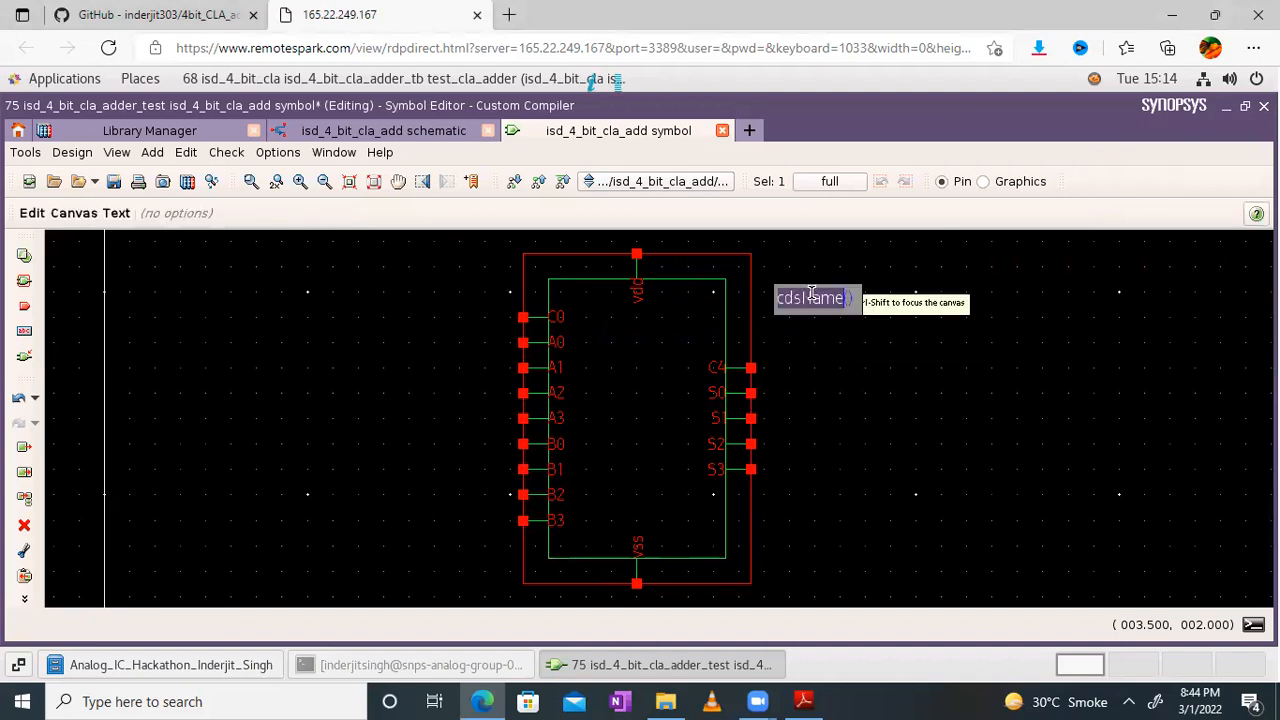
key(BackSpace)
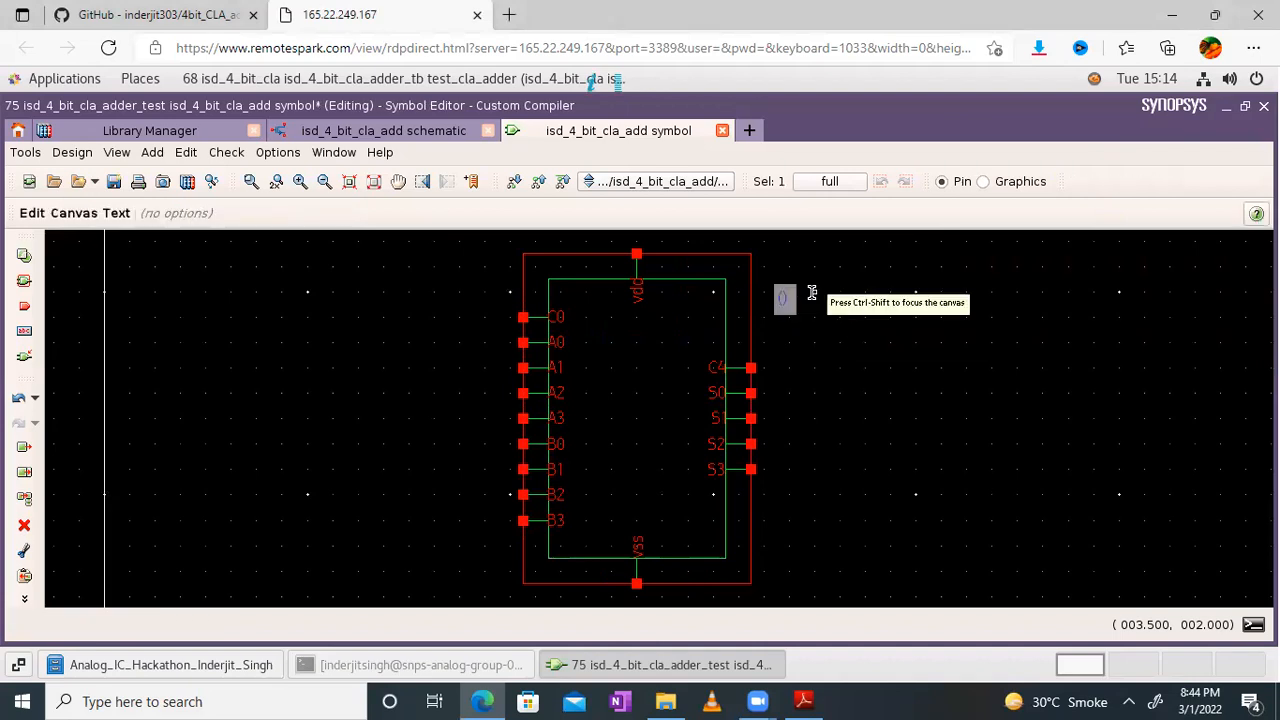
text(isd_4_bit_)
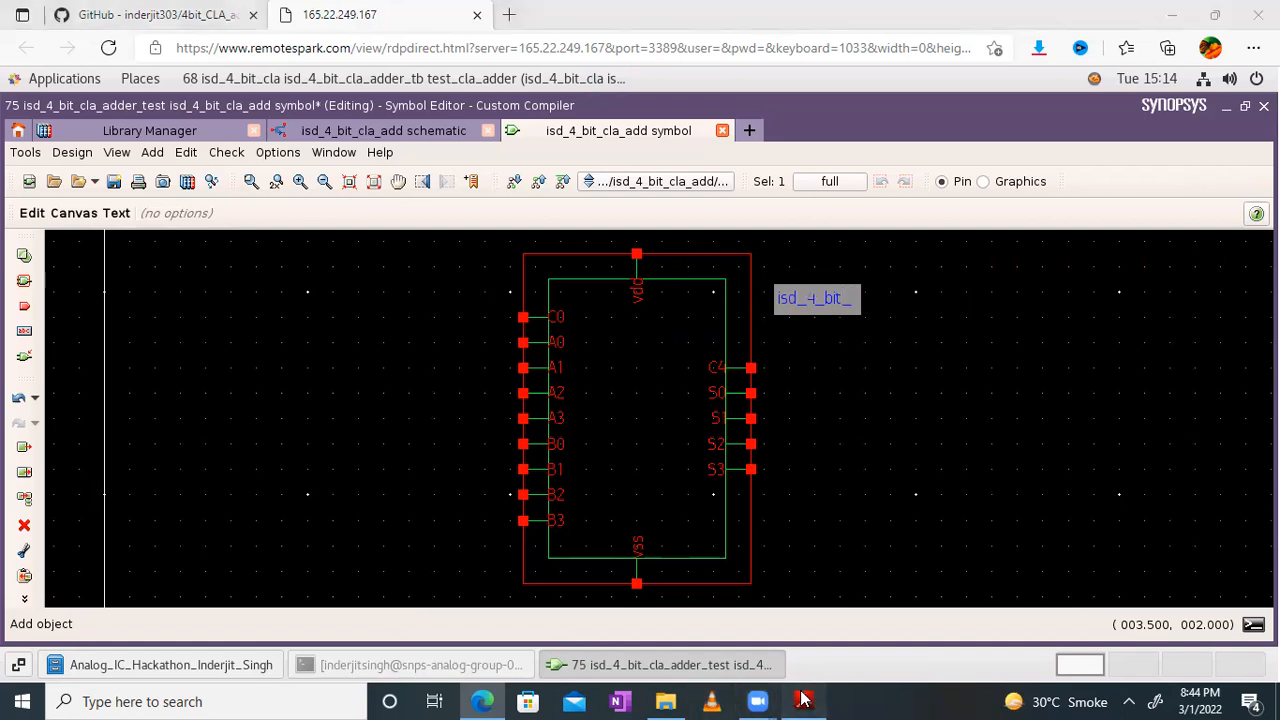
click(803, 700)
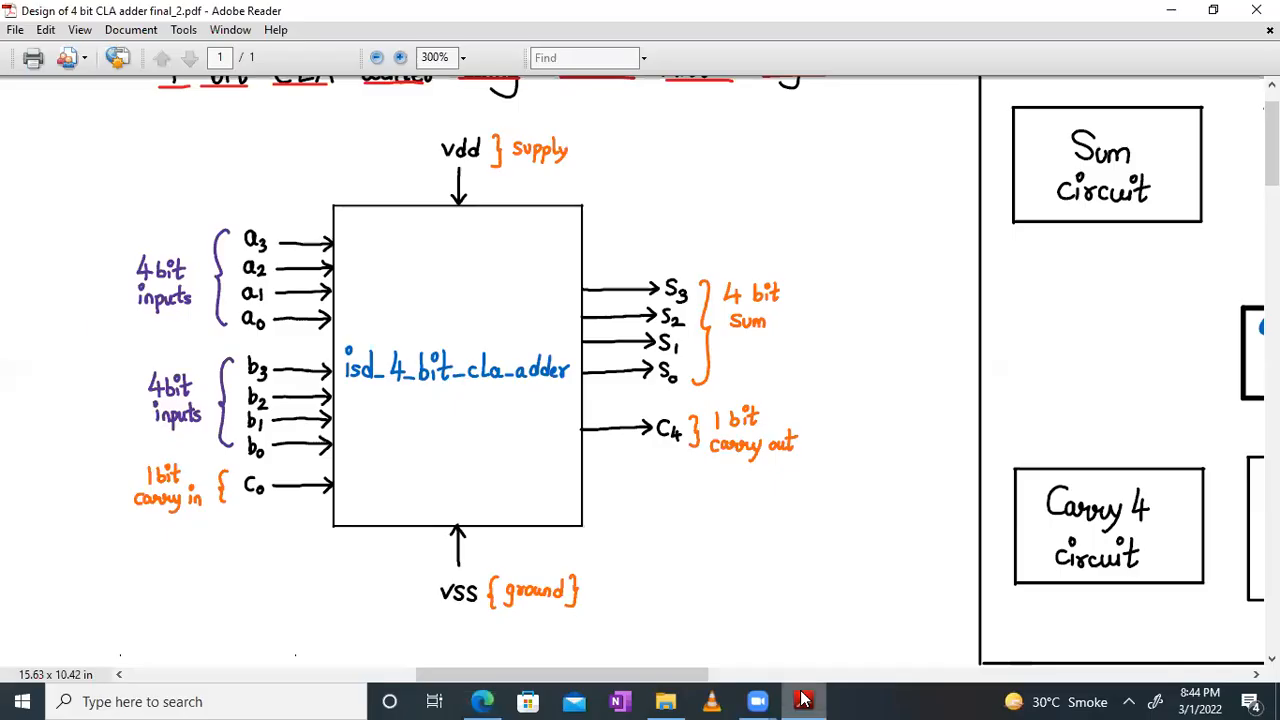
click(803, 700)
text(_clad)
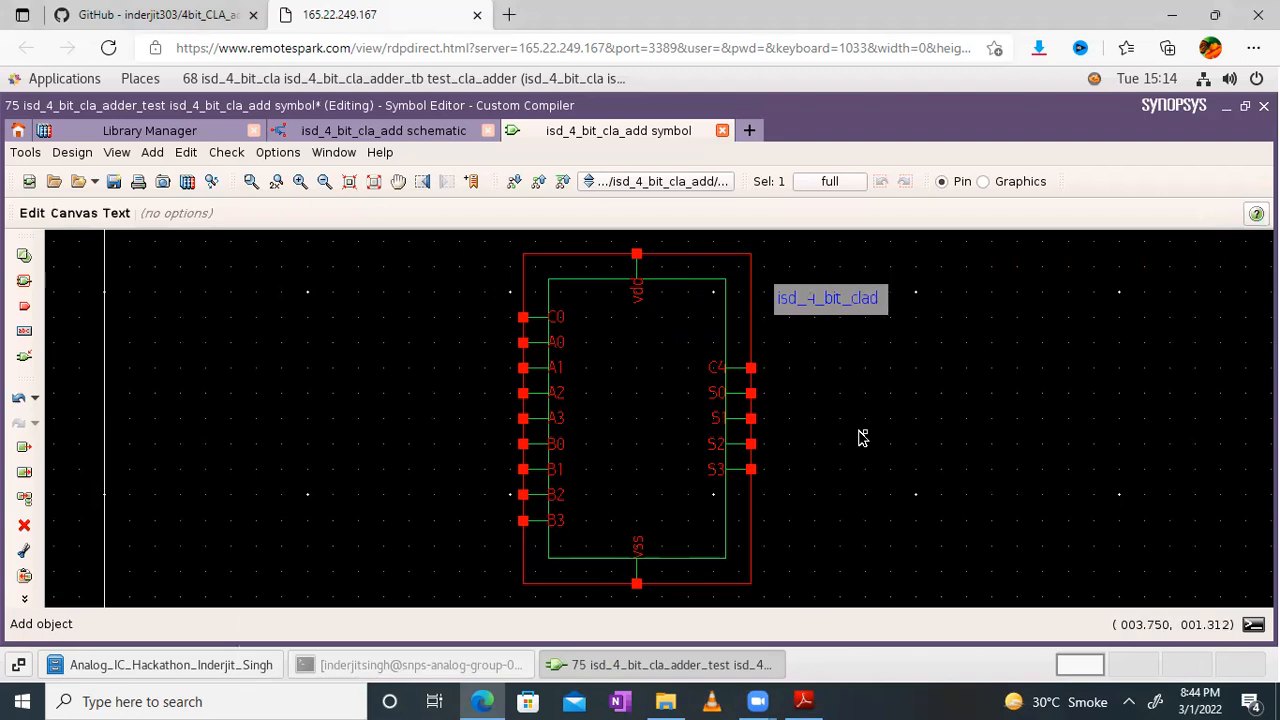
text(_)
key(BackSpace)
key(BackSpace)
key(BackSpace)
text(a_add)
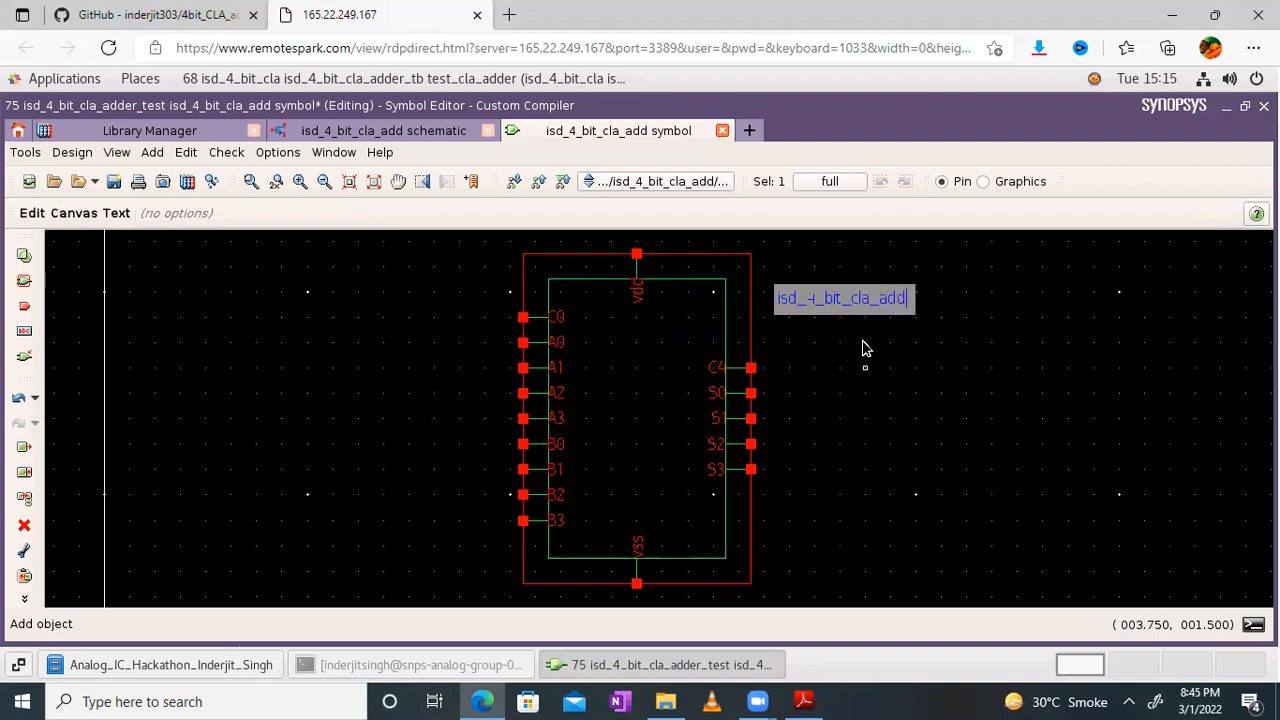
key(Return)
drag(839, 302, 637, 415)
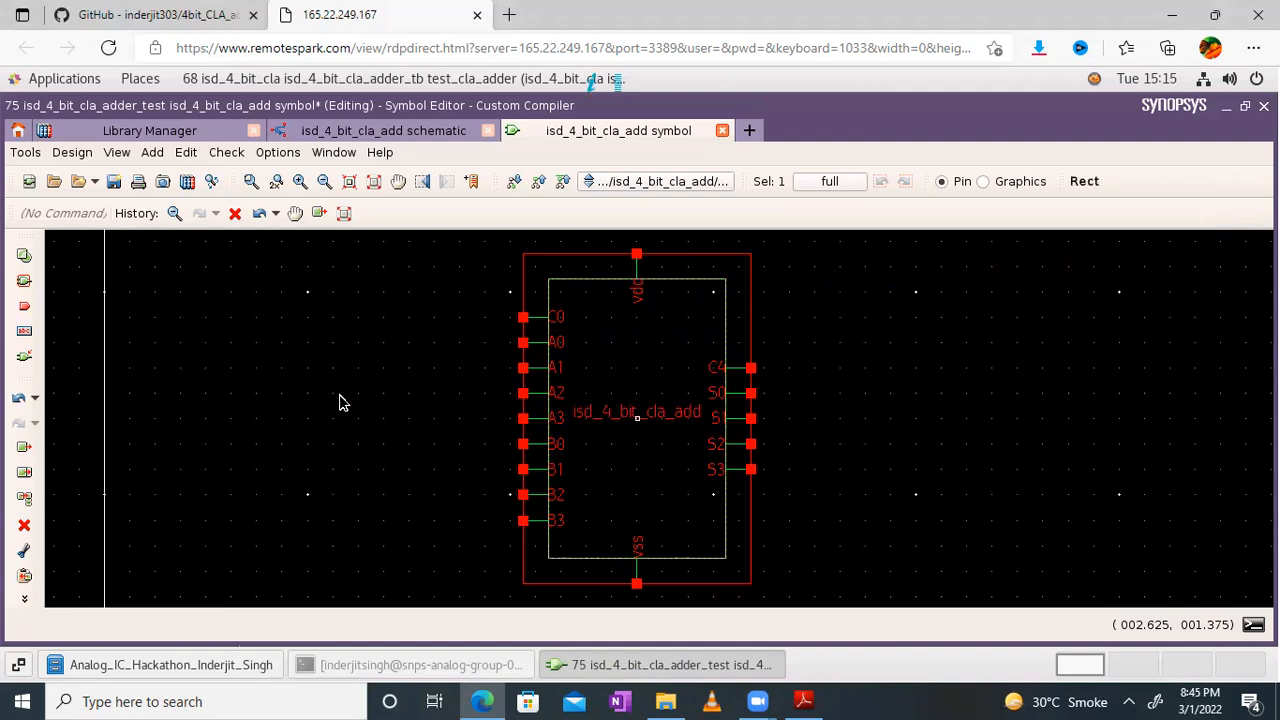
Compare the relabelled symbol with the isd_4_bit_cla_adder block diagram in Adobe Reader, returning to Custom Compiler
click(805, 698)
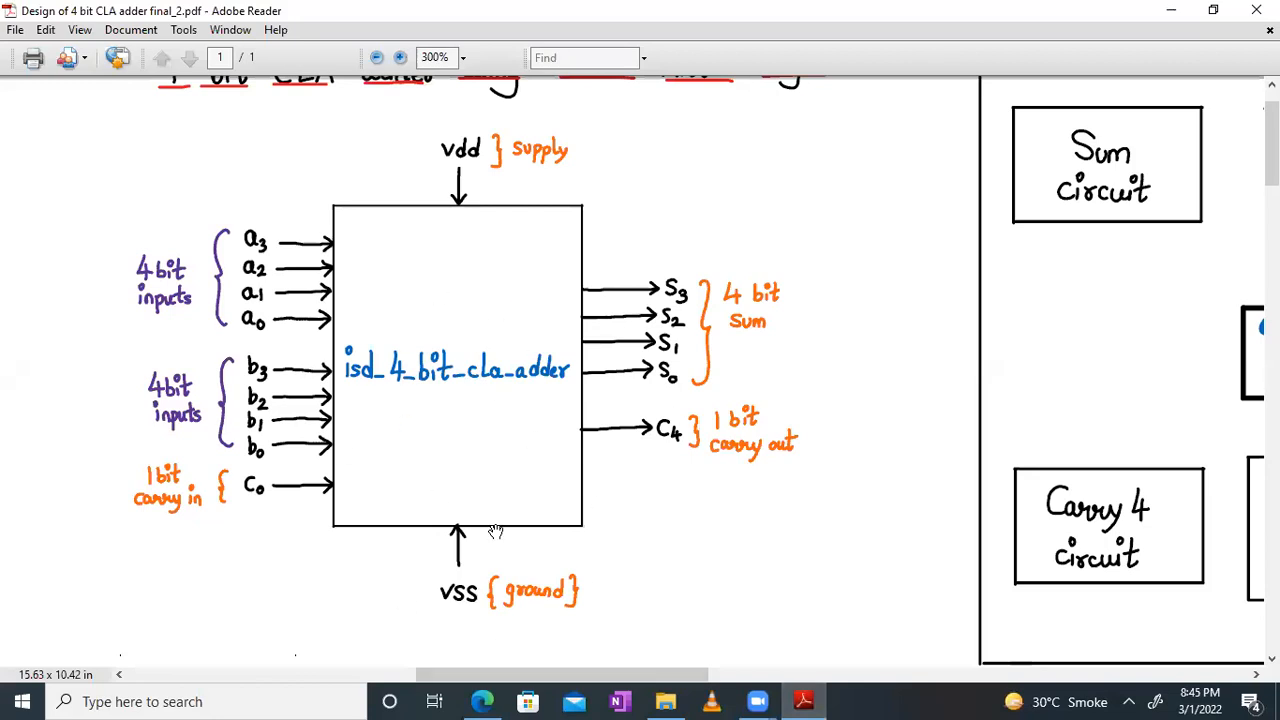
click(1168, 18)
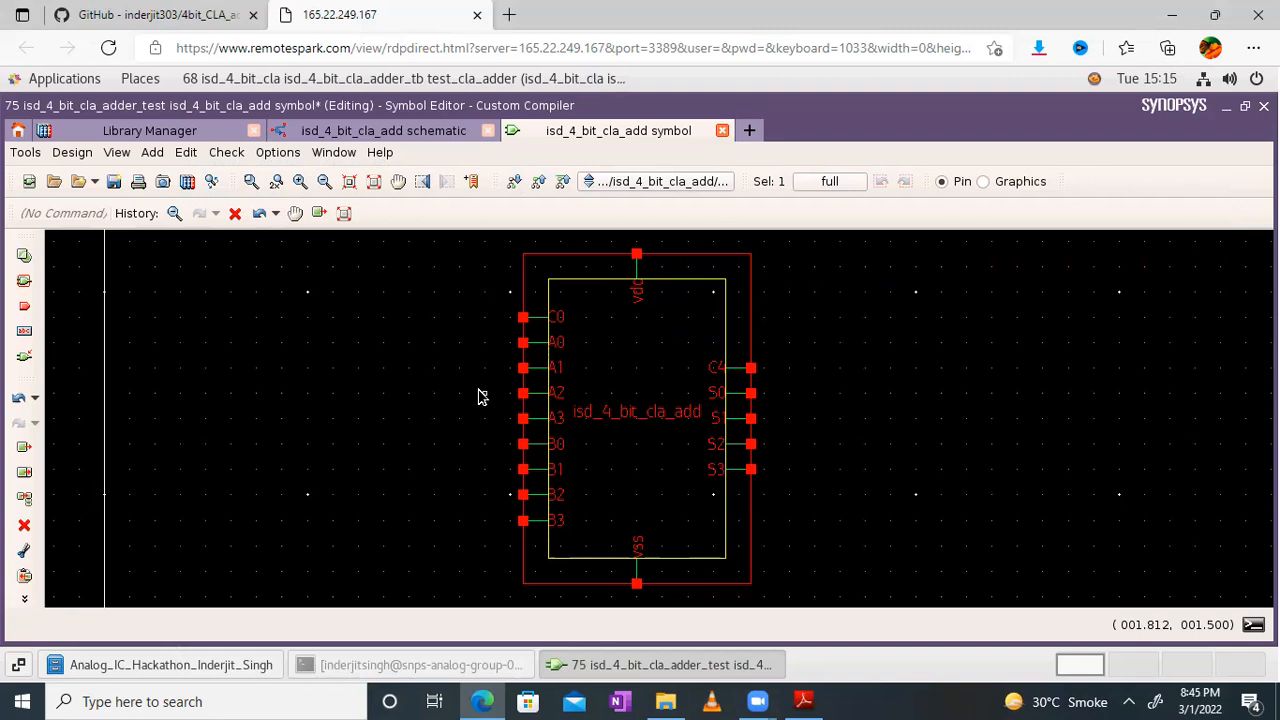
Save the isd_4_bit_cla_add symbol and close both its symbol and schematic views
click(115, 182)
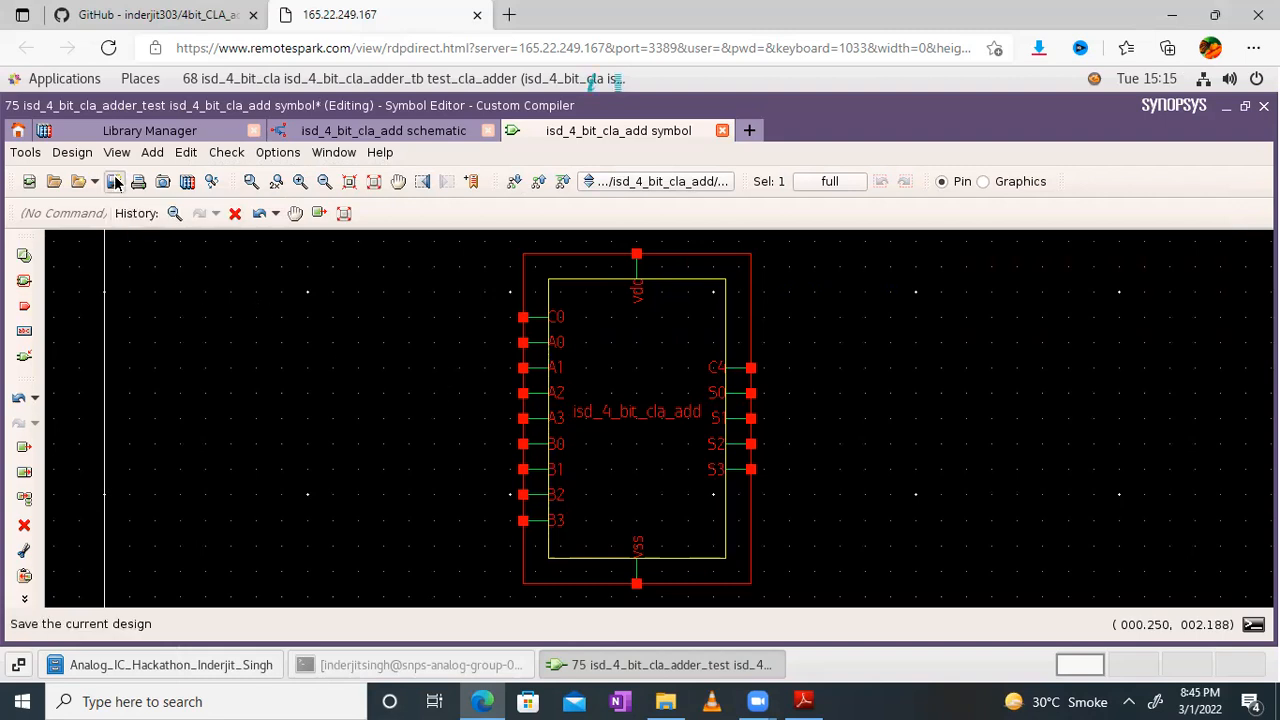
click(310, 370)
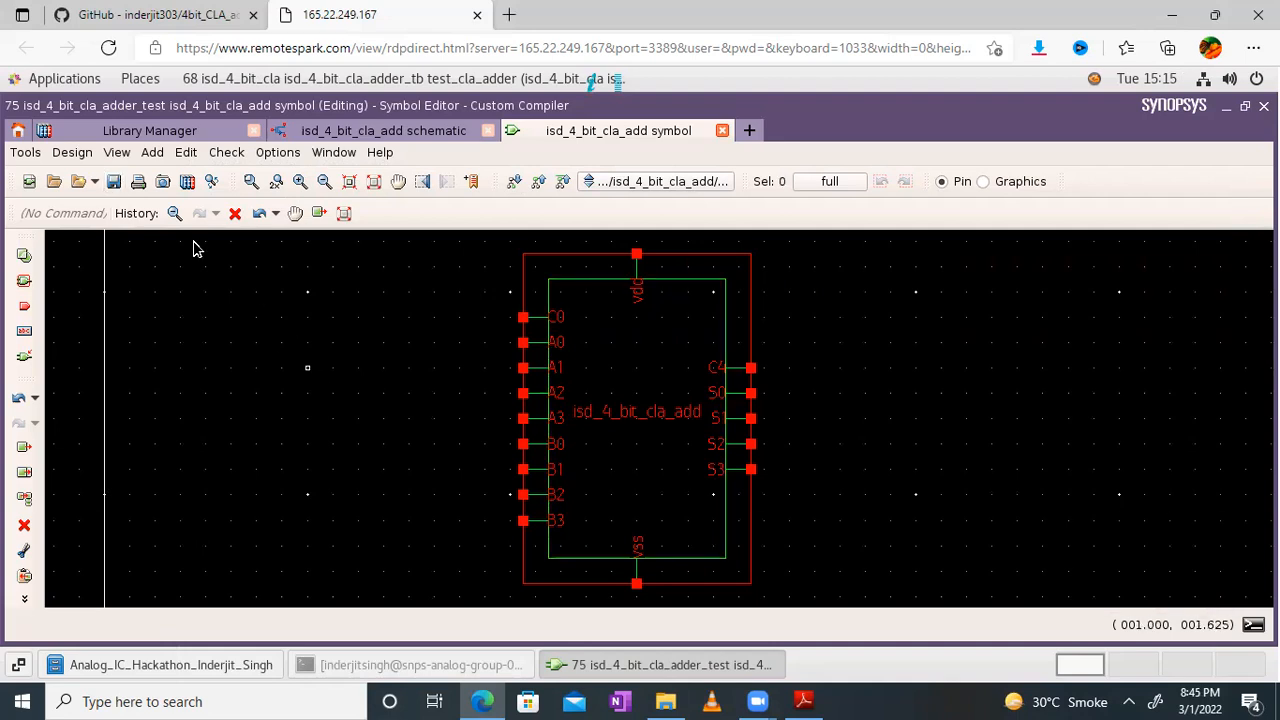
click(113, 183)
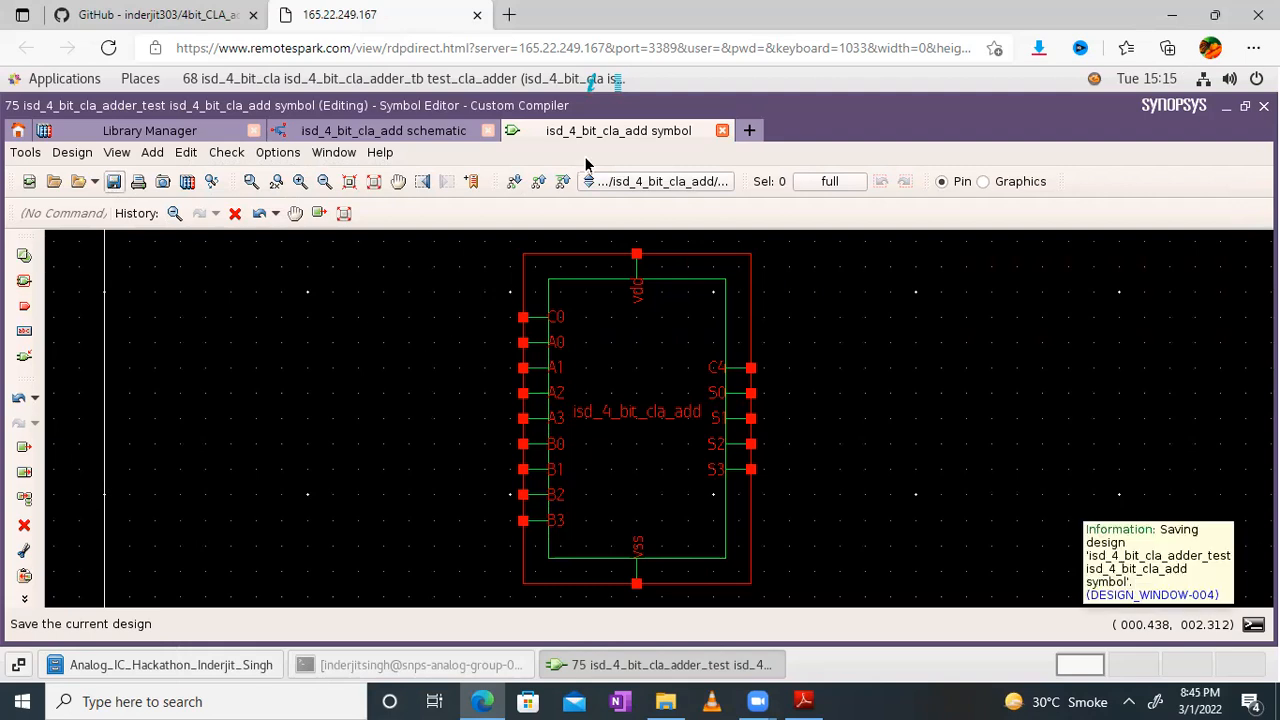
click(723, 132)
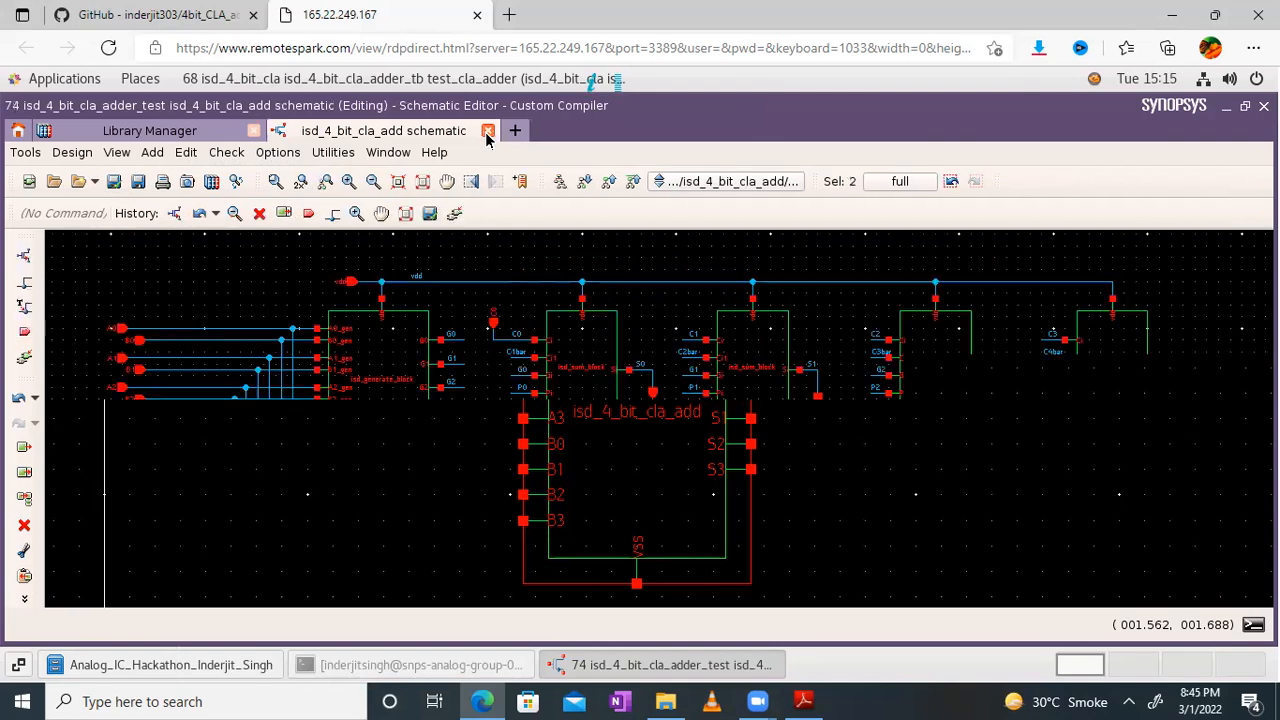
click(487, 132)
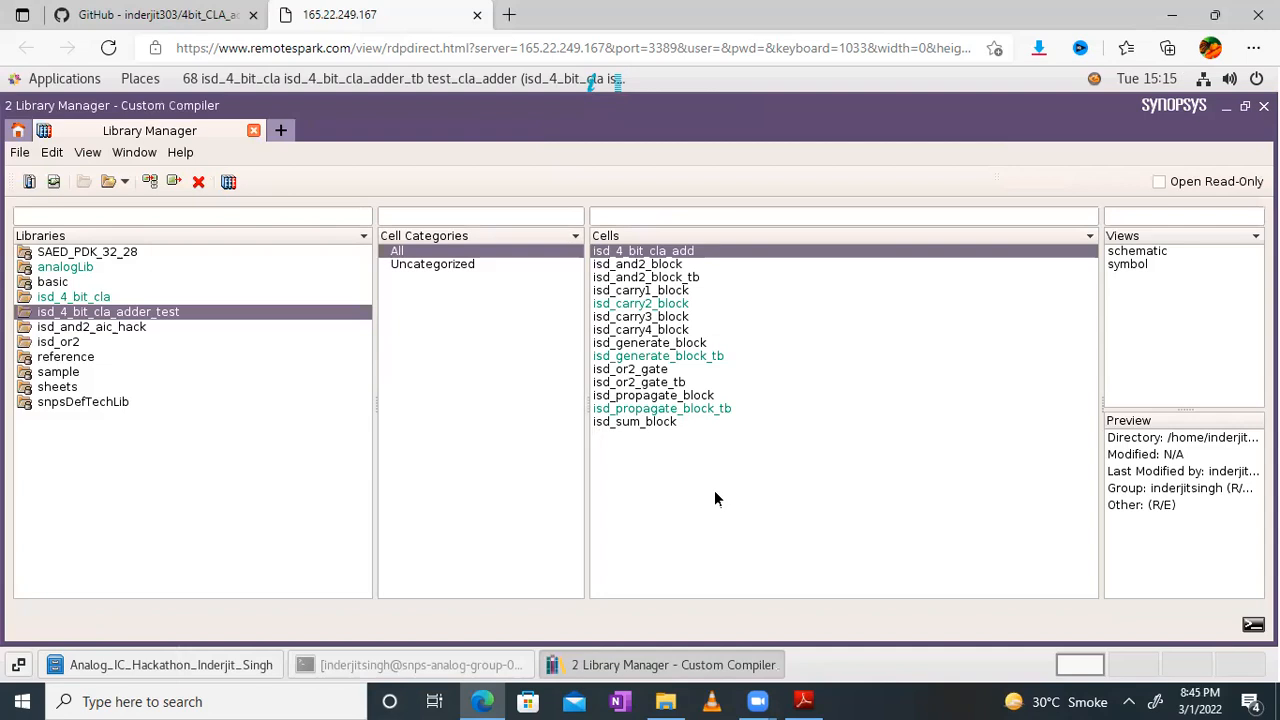
Create a new cell named isd_4_bit_cla_add_tb in the isd_4_bit_cla_adder_test library
right_click(714, 498)
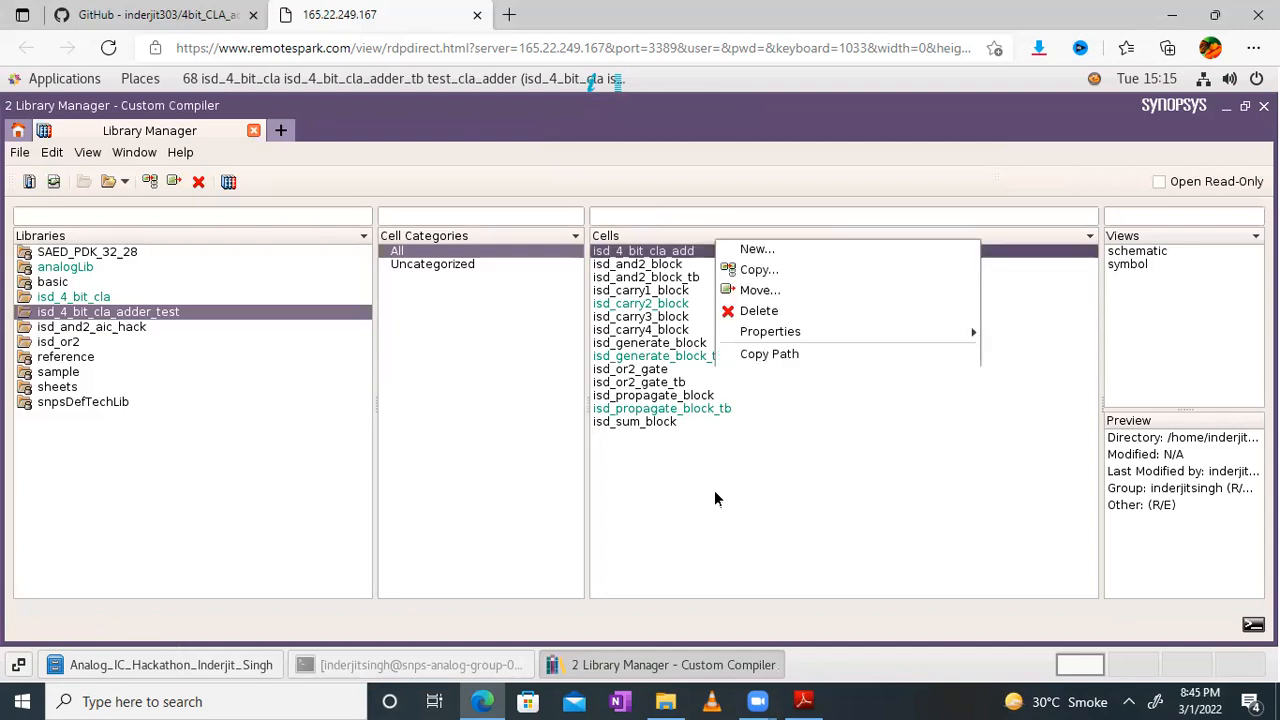
click(757, 250)
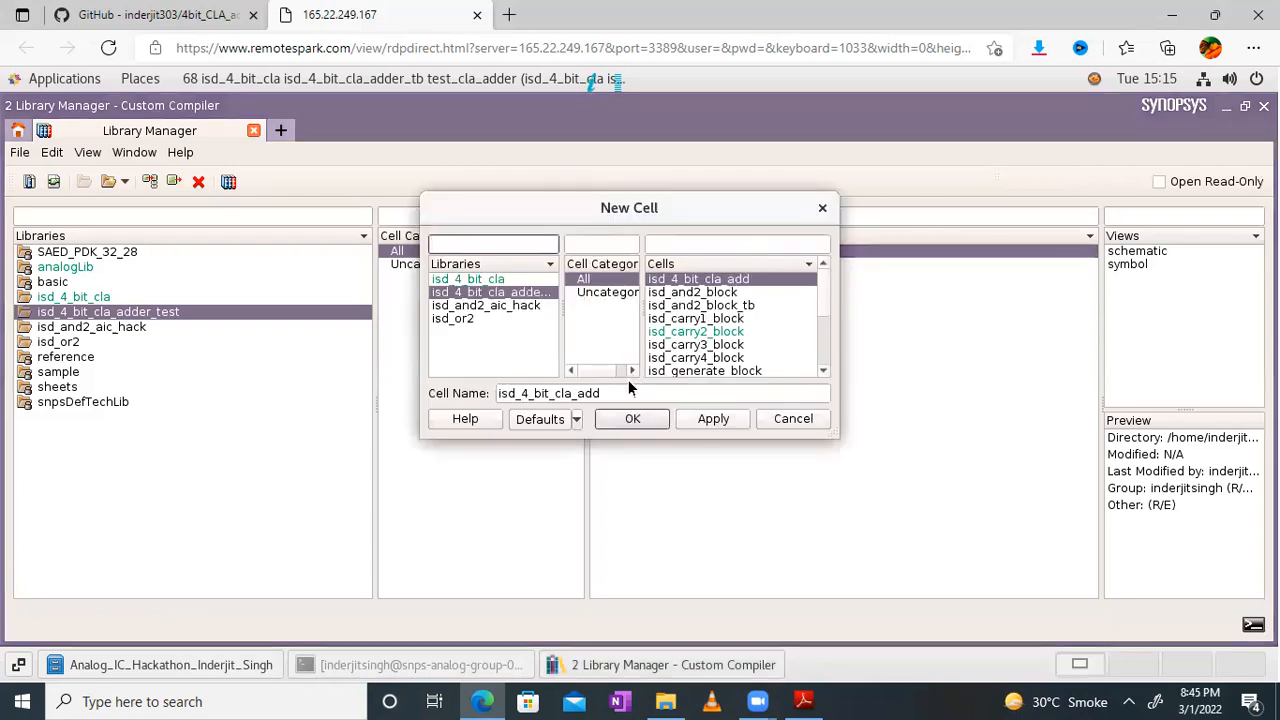
click(621, 394)
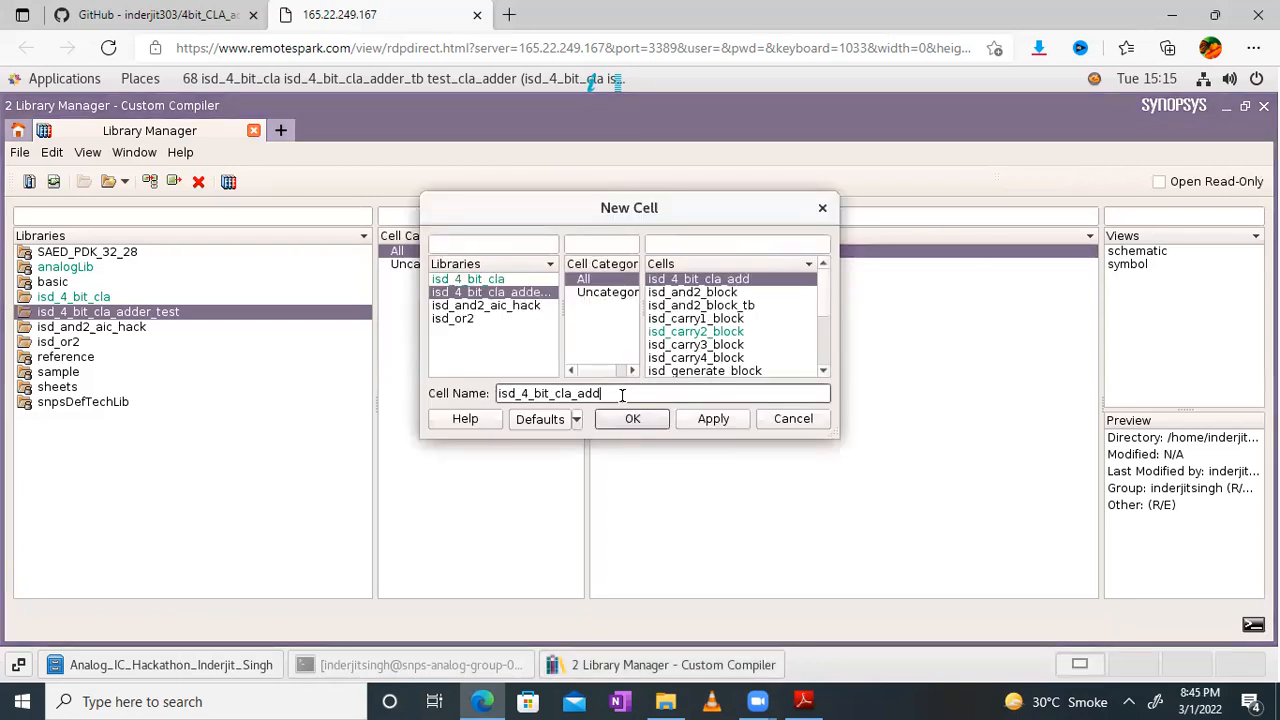
triple_click(621, 394)
key(BackSpace)
text(_tb)
key(BackSpace)
key(BackSpace)
key(BackSpace)
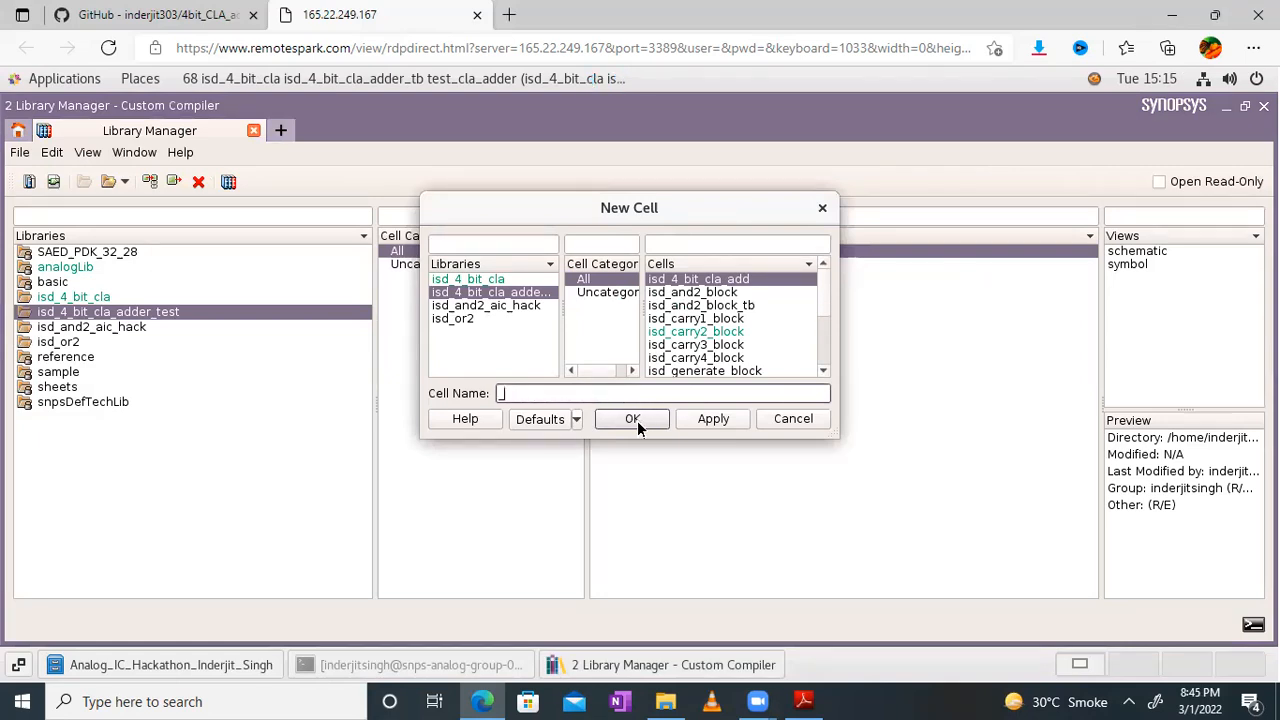
click(701, 281)
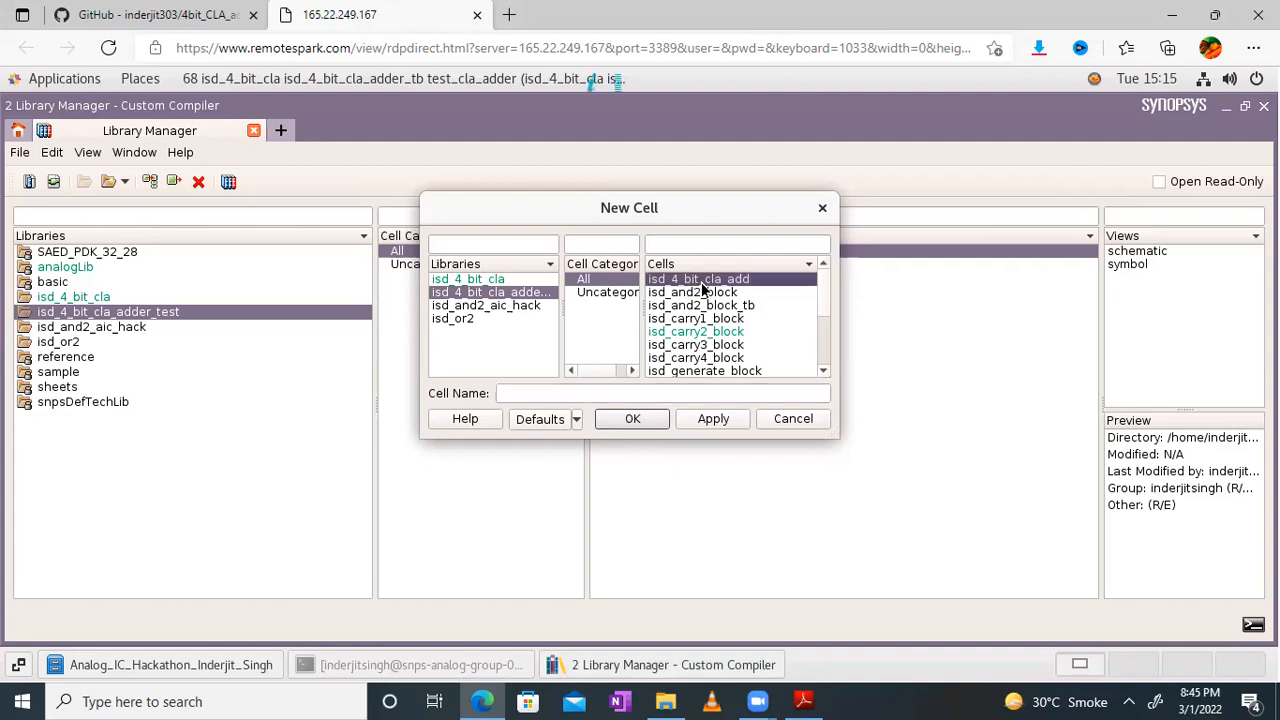
click(566, 394)
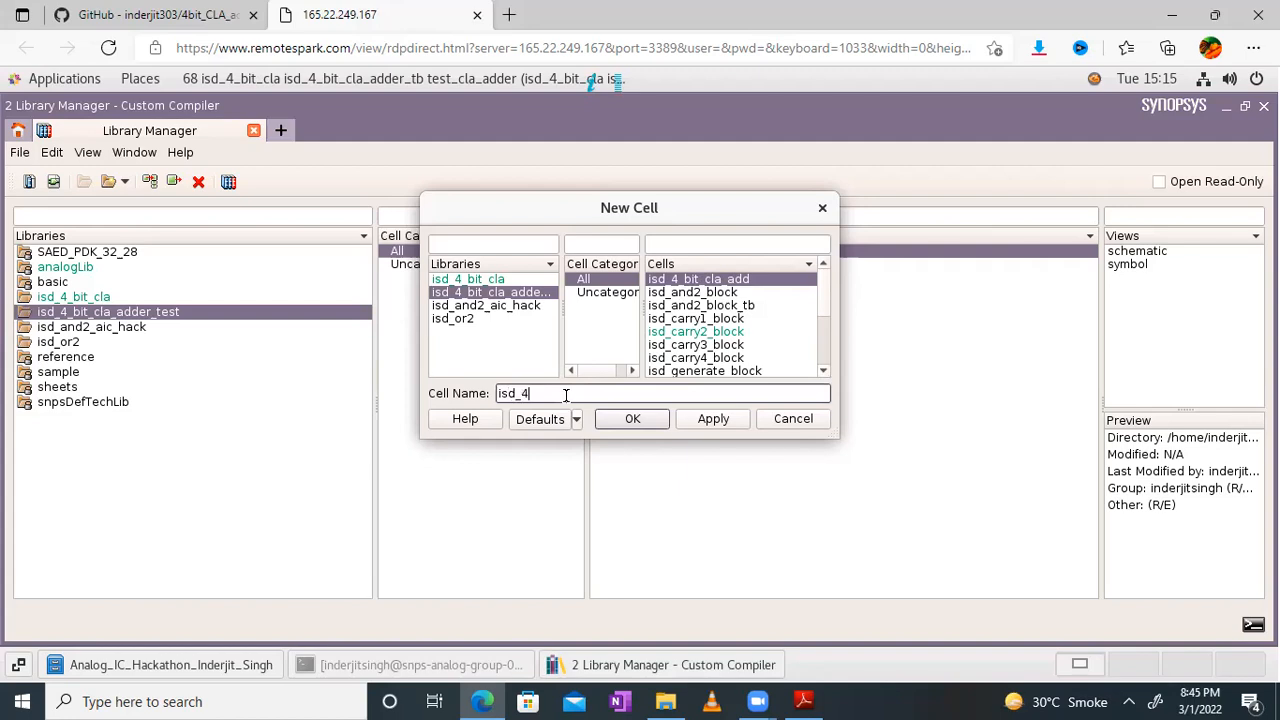
text(isd_4_bit_cla_add_tb)
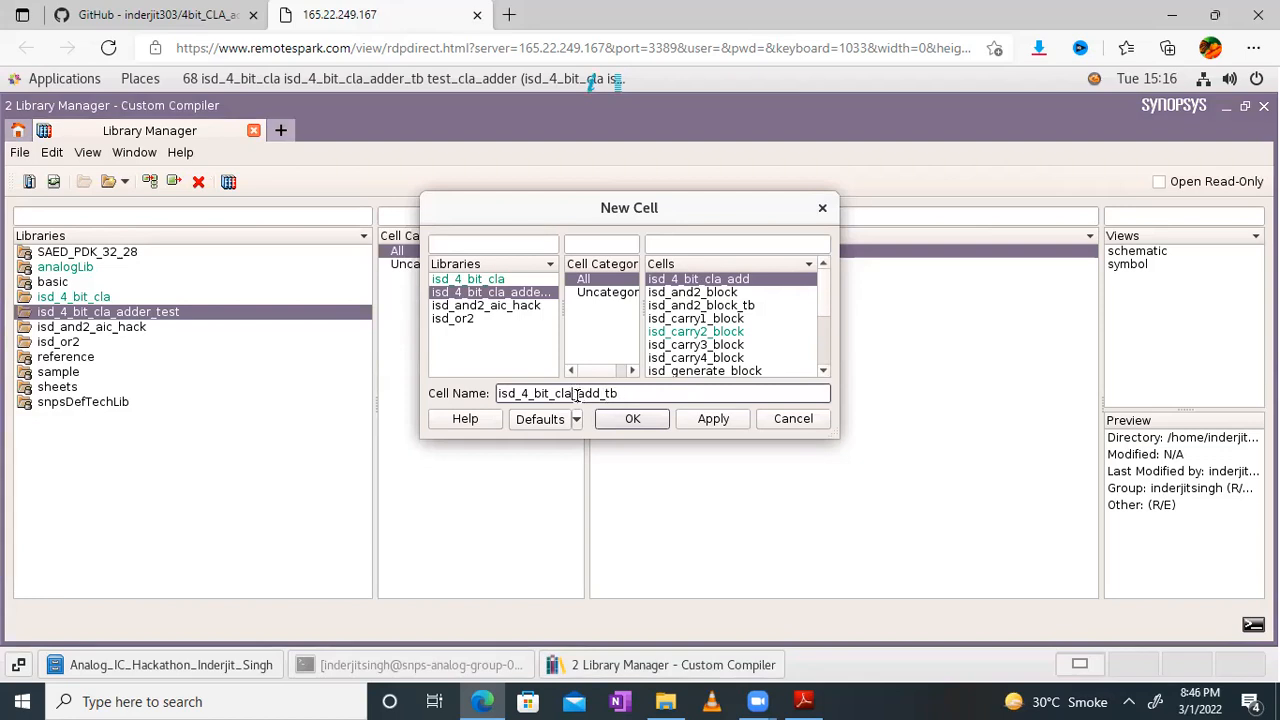
click(632, 420)
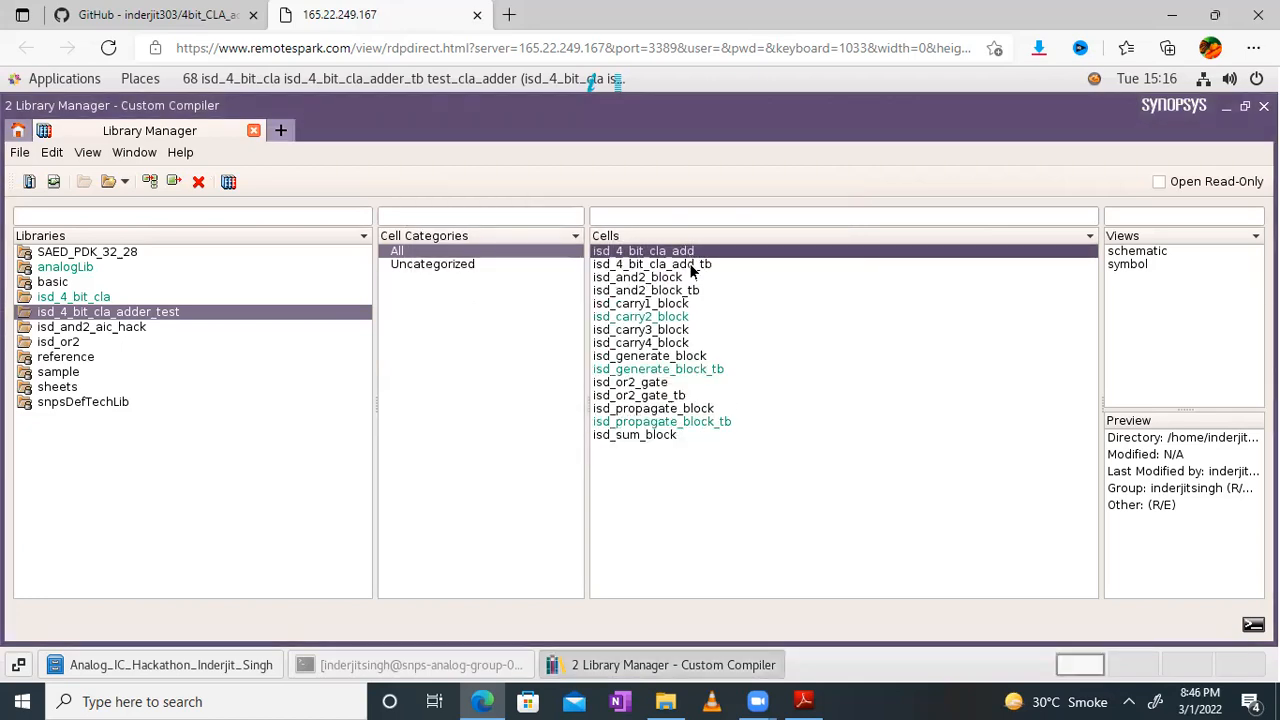
Create a schematic view for the isd_4_bit_cla_add_tb cell and open it for editing
click(689, 263)
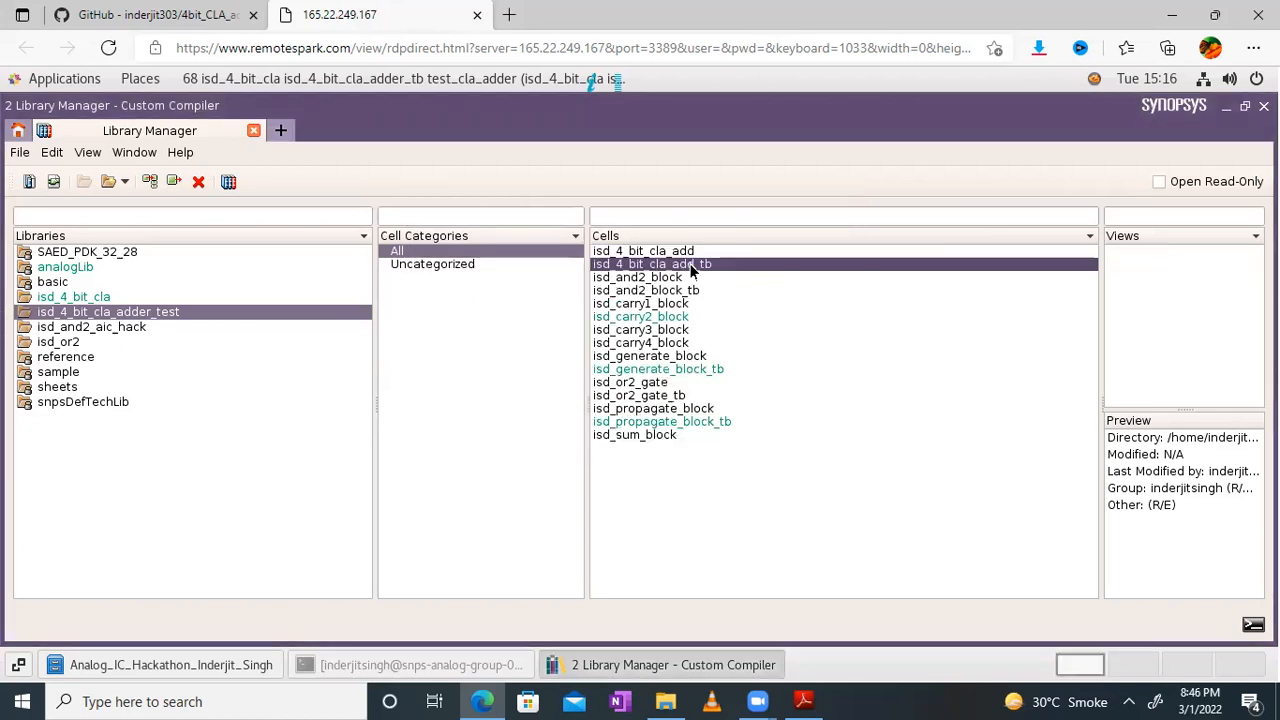
right_click(1147, 263)
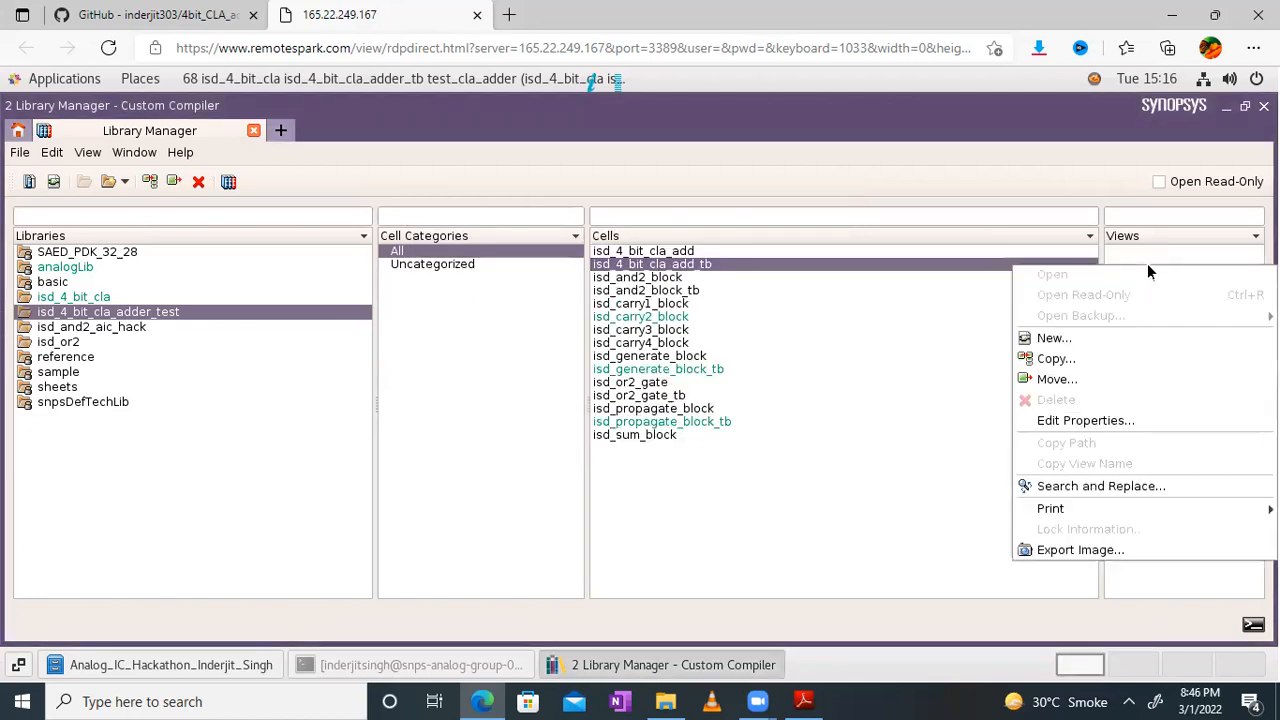
click(1040, 342)
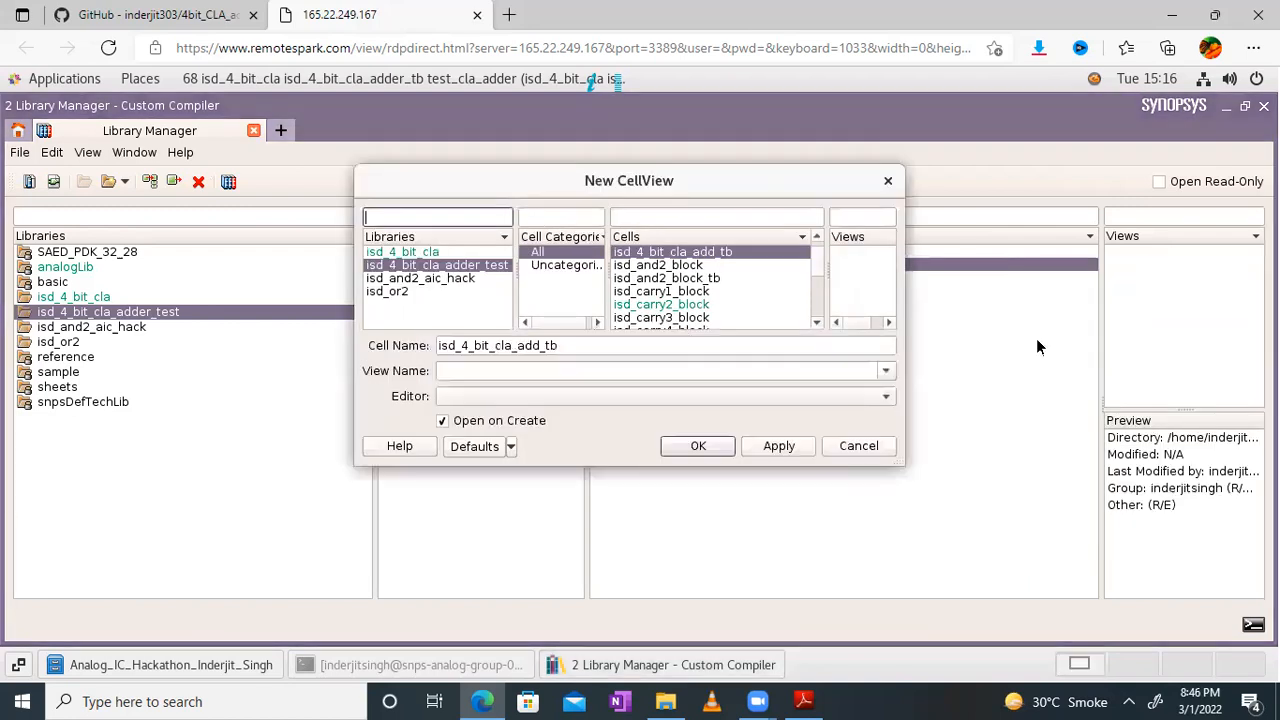
click(887, 371)
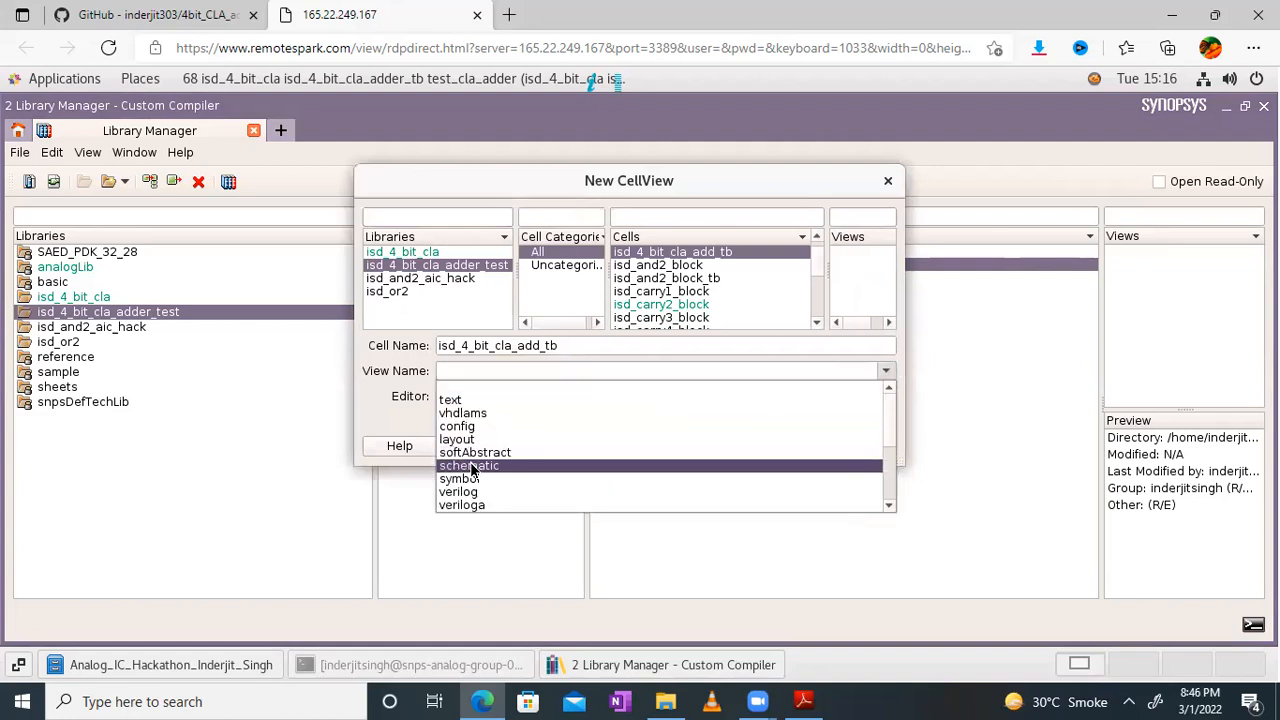
click(766, 462)
click(700, 446)
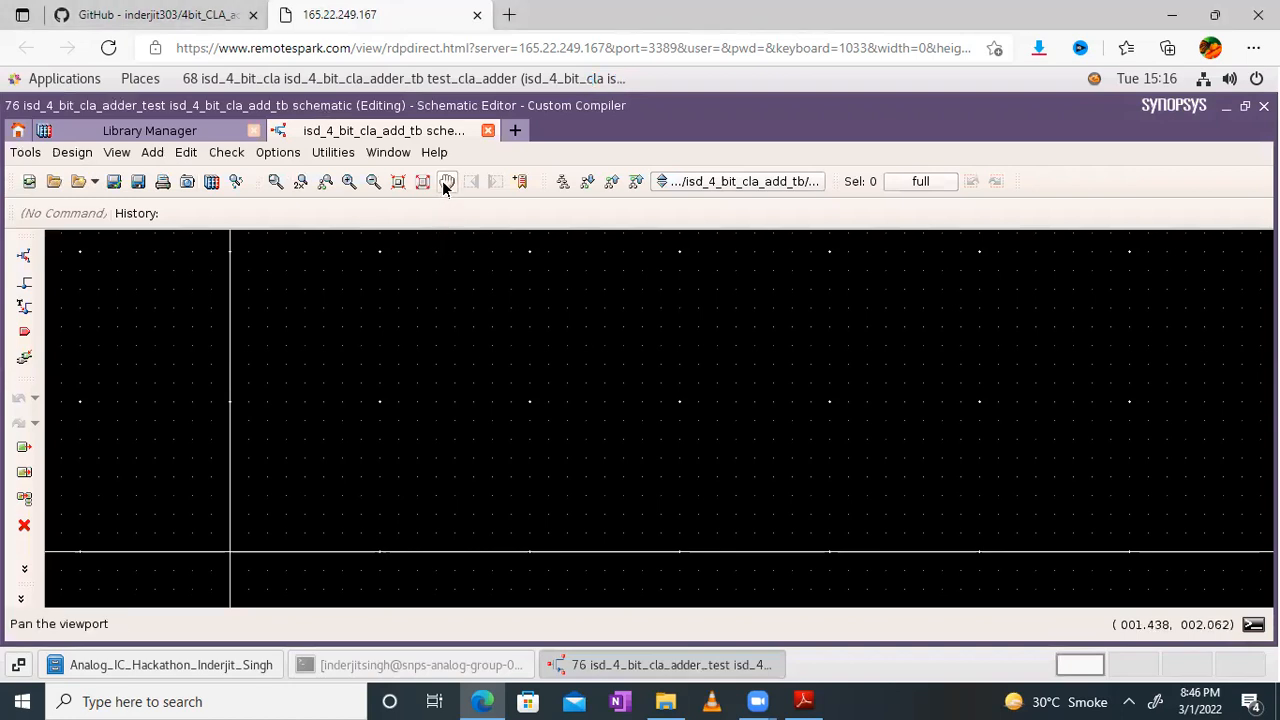
Check the adder's block diagram in the design PDF in Adobe Reader, returning to the testbench schematic
click(445, 183)
drag(546, 278, 258, 414)
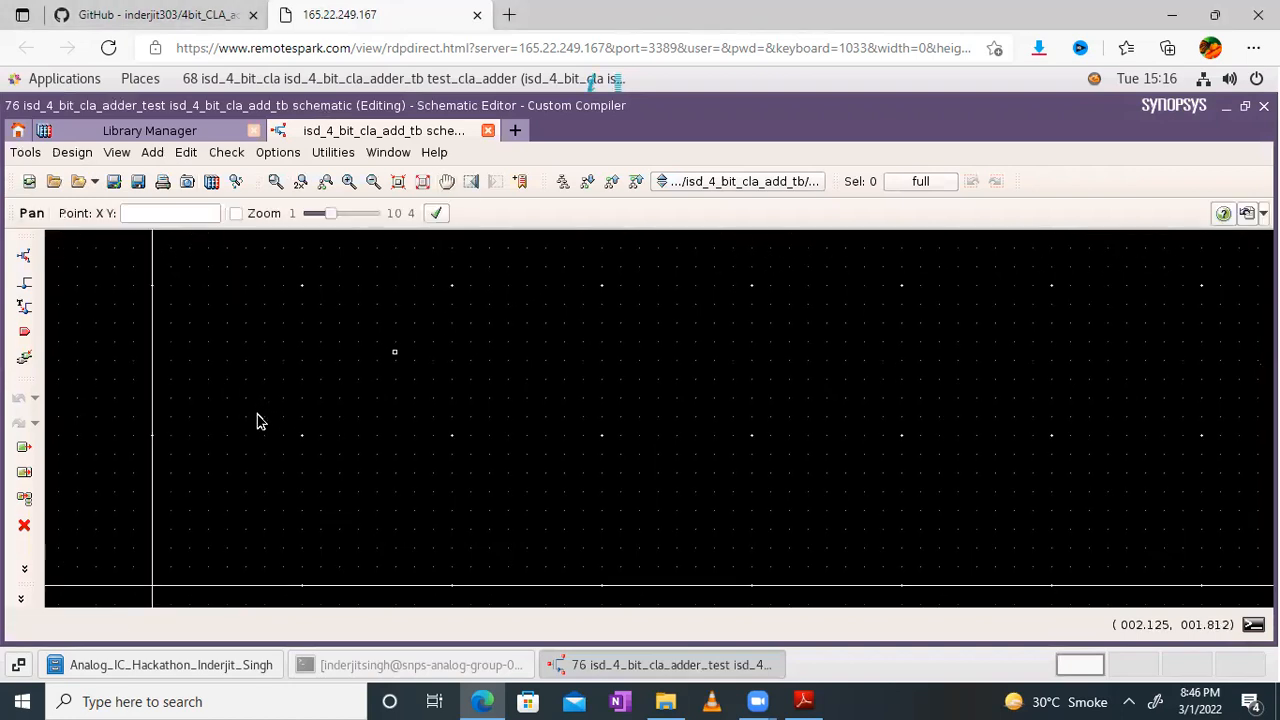
click(803, 701)
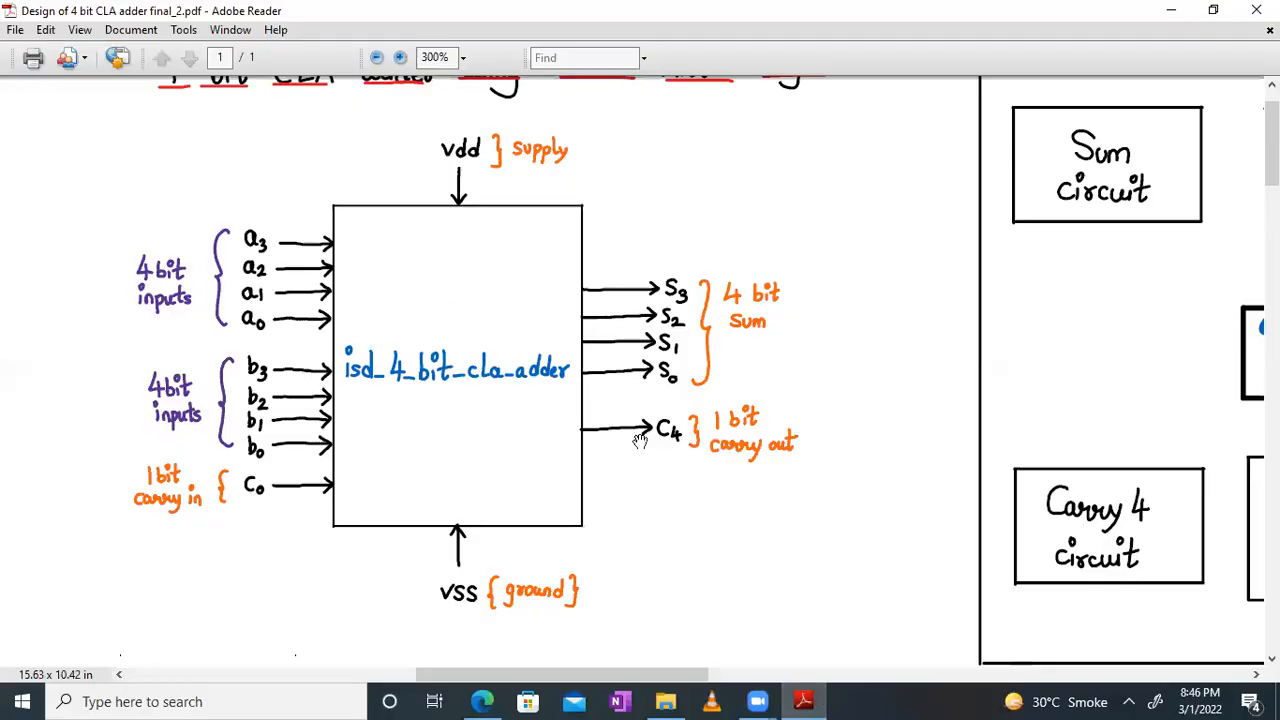
click(1169, 9)
Place one isd_4_bit_cla_add symbol instance from the isd_4_bit_cla_adder_test library in the testbench schematic and fit it in view
drag(676, 369, 528, 355)
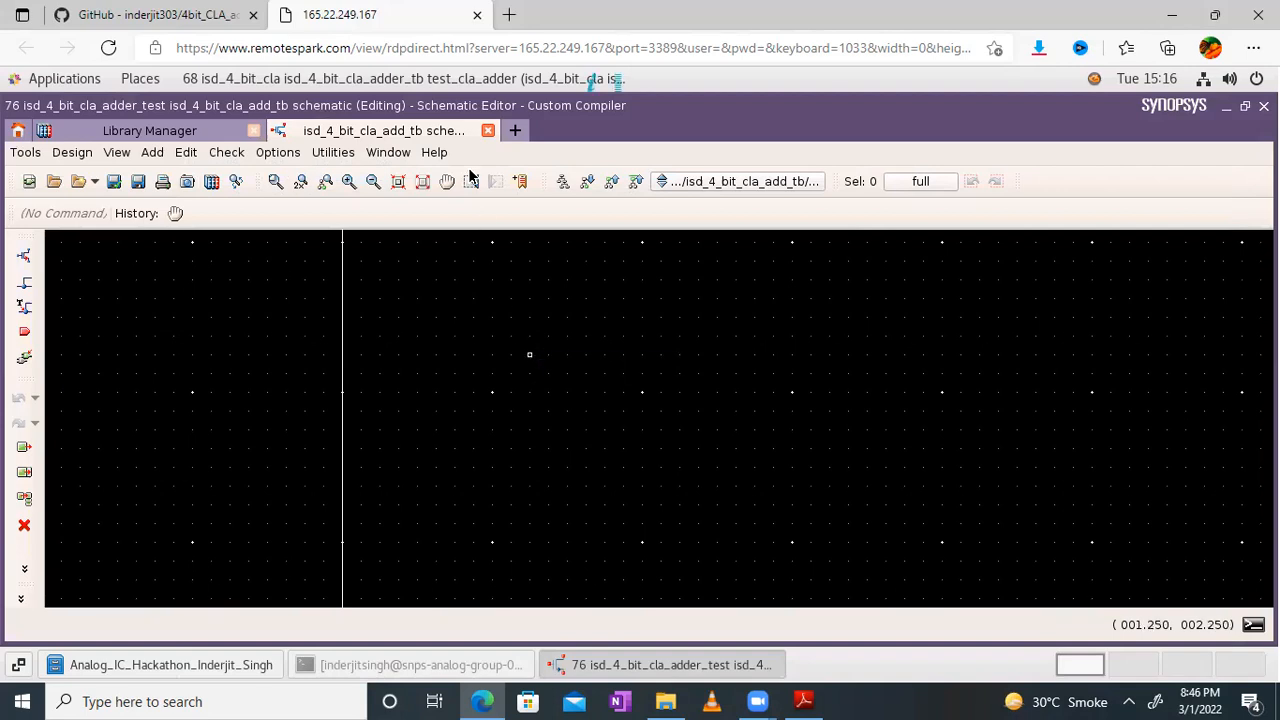
click(446, 181)
drag(817, 389, 306, 434)
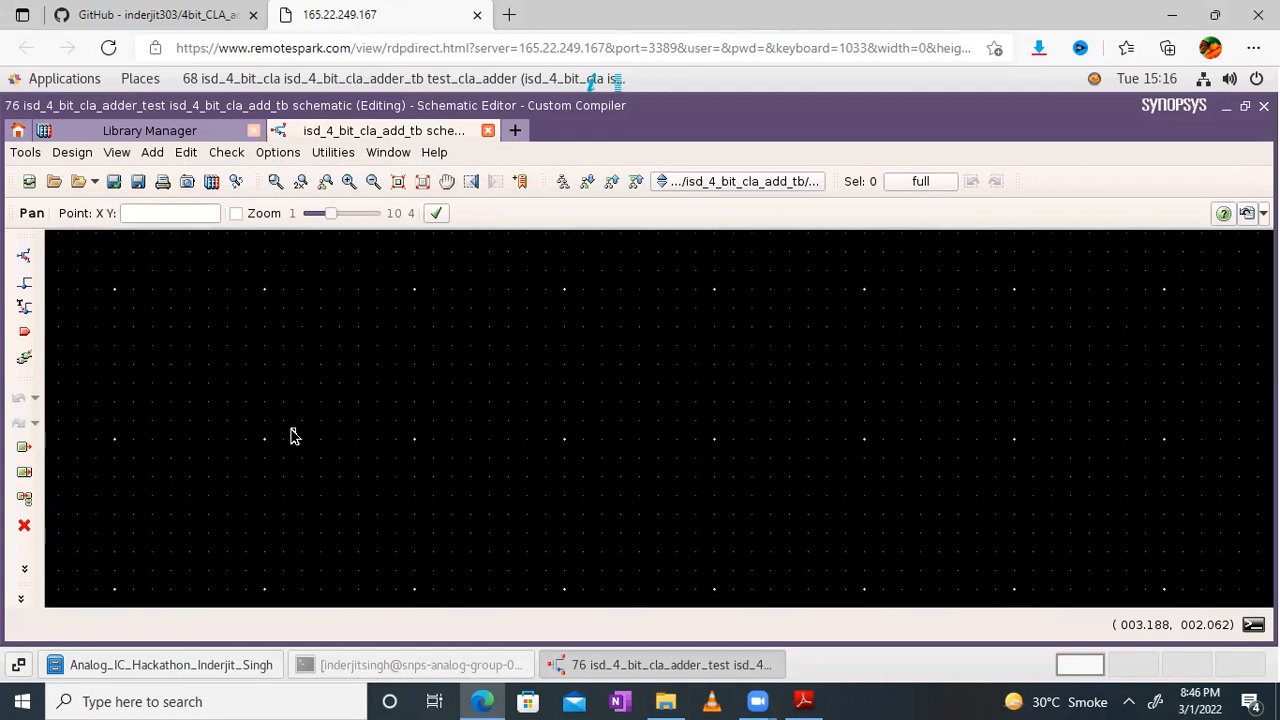
click(294, 436)
click(28, 257)
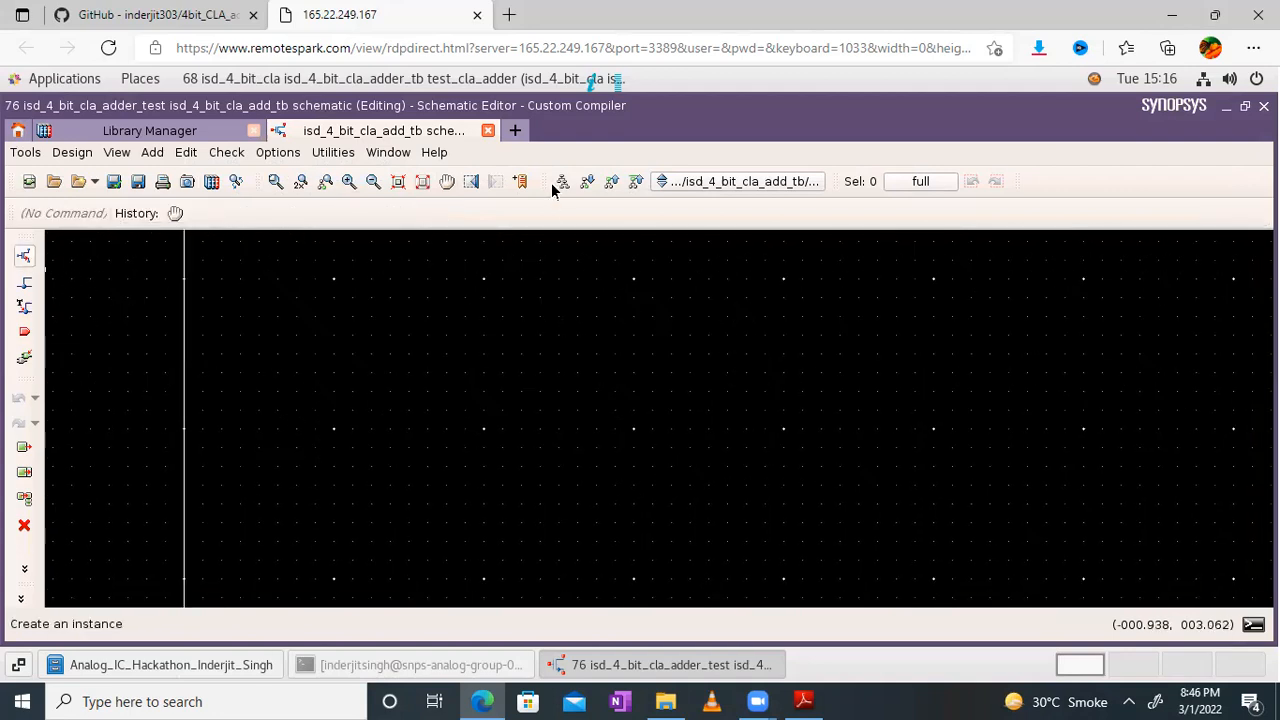
click(446, 181)
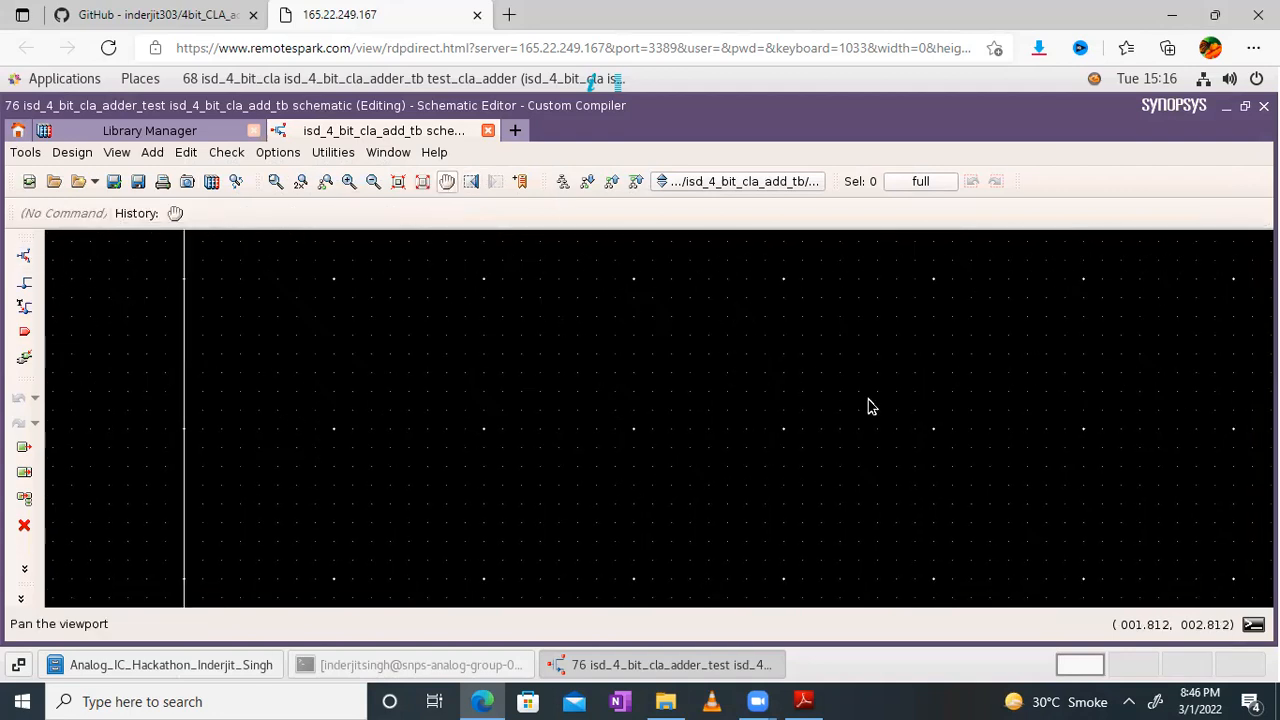
click(250, 513)
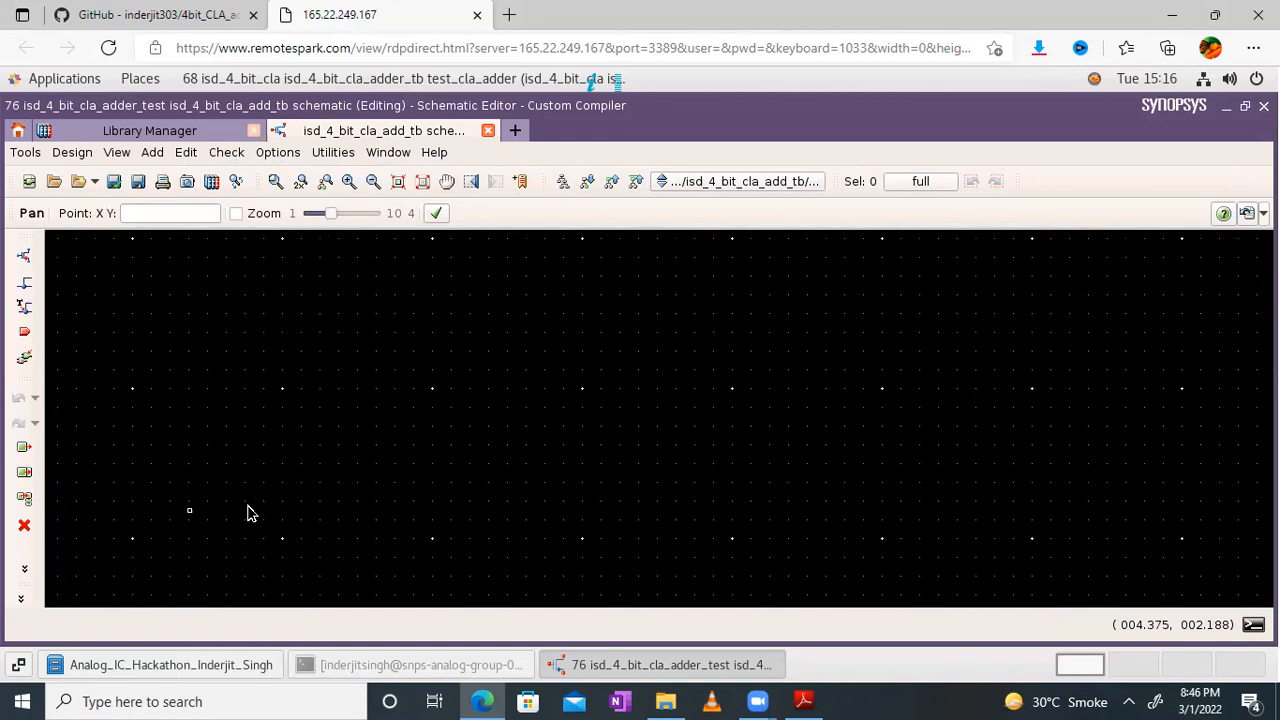
click(334, 315)
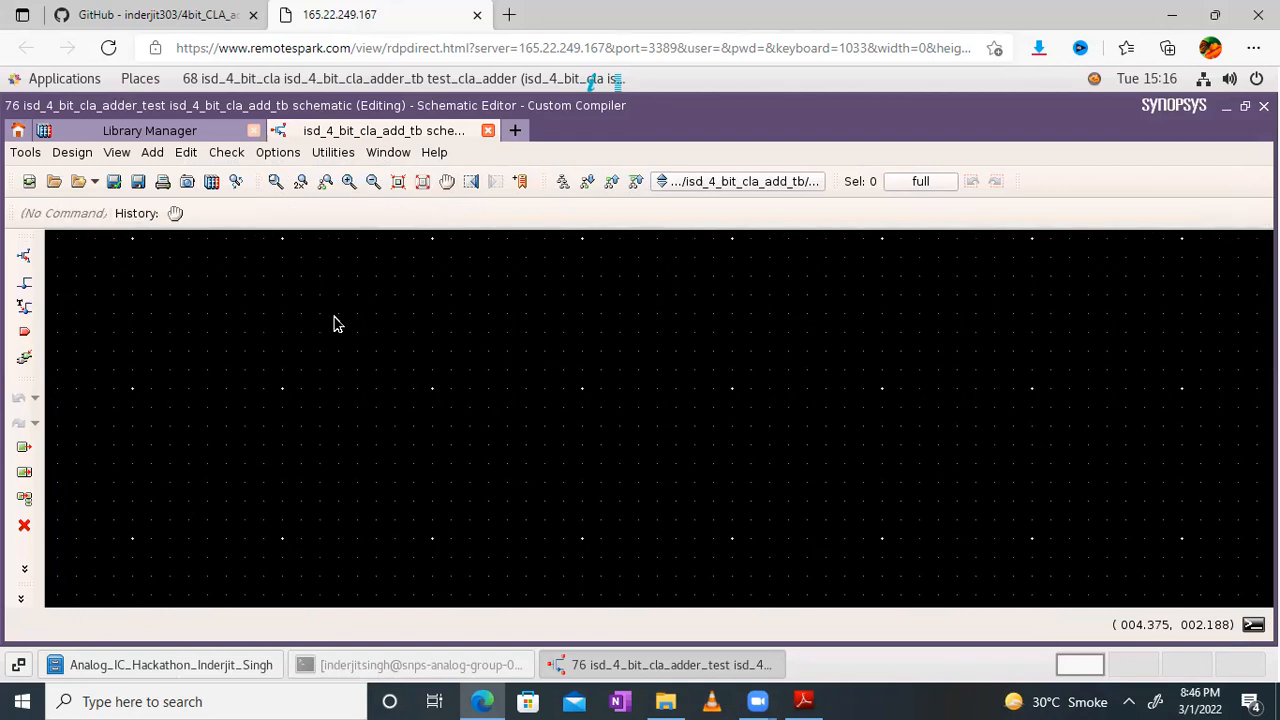
click(25, 257)
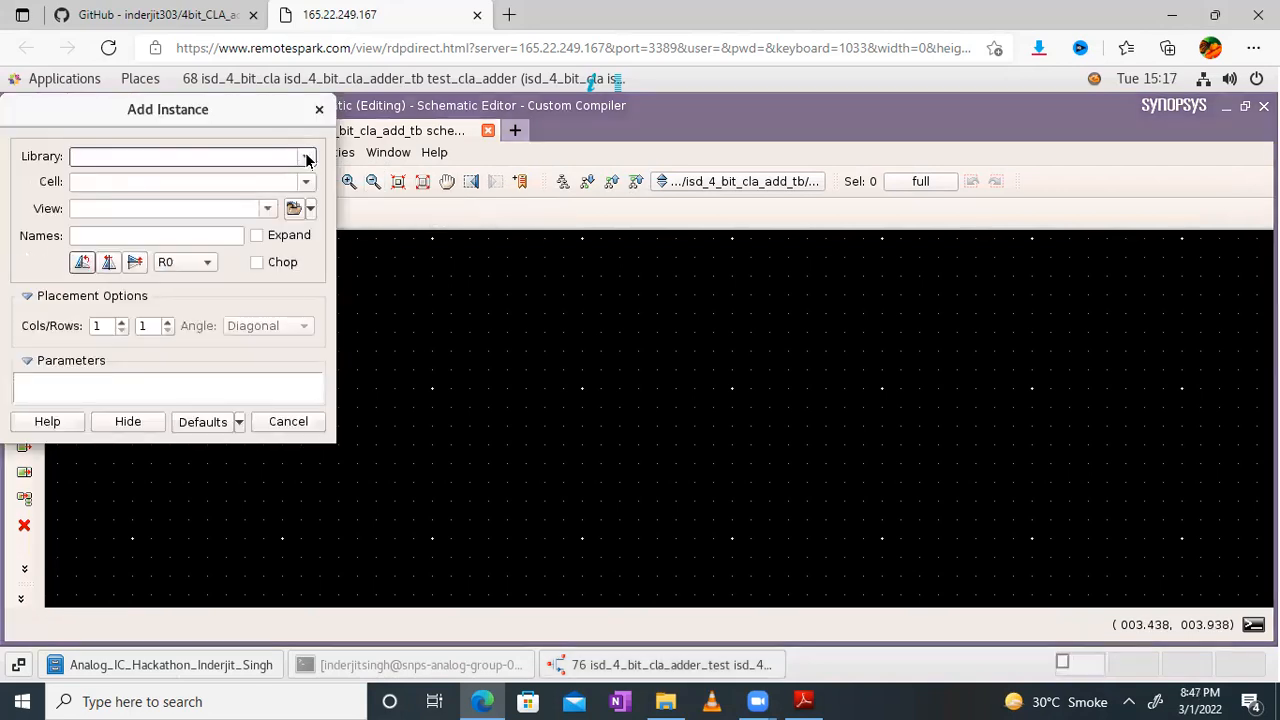
click(307, 158)
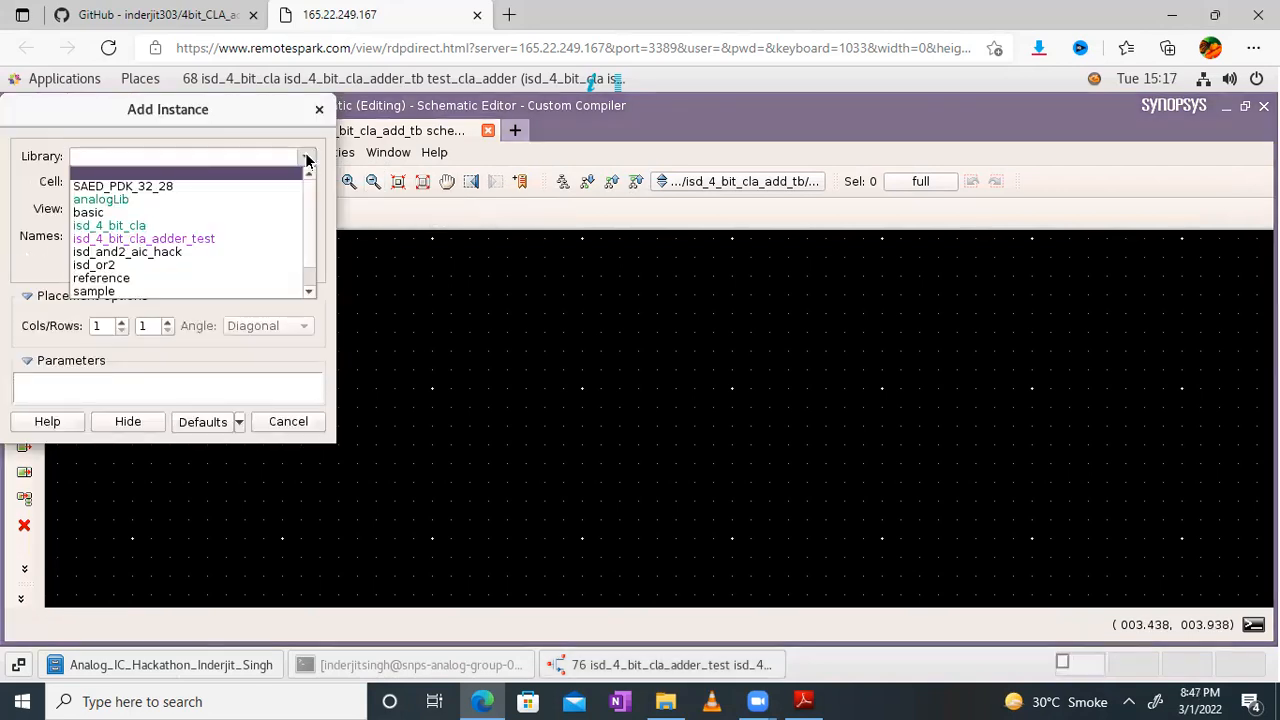
click(157, 241)
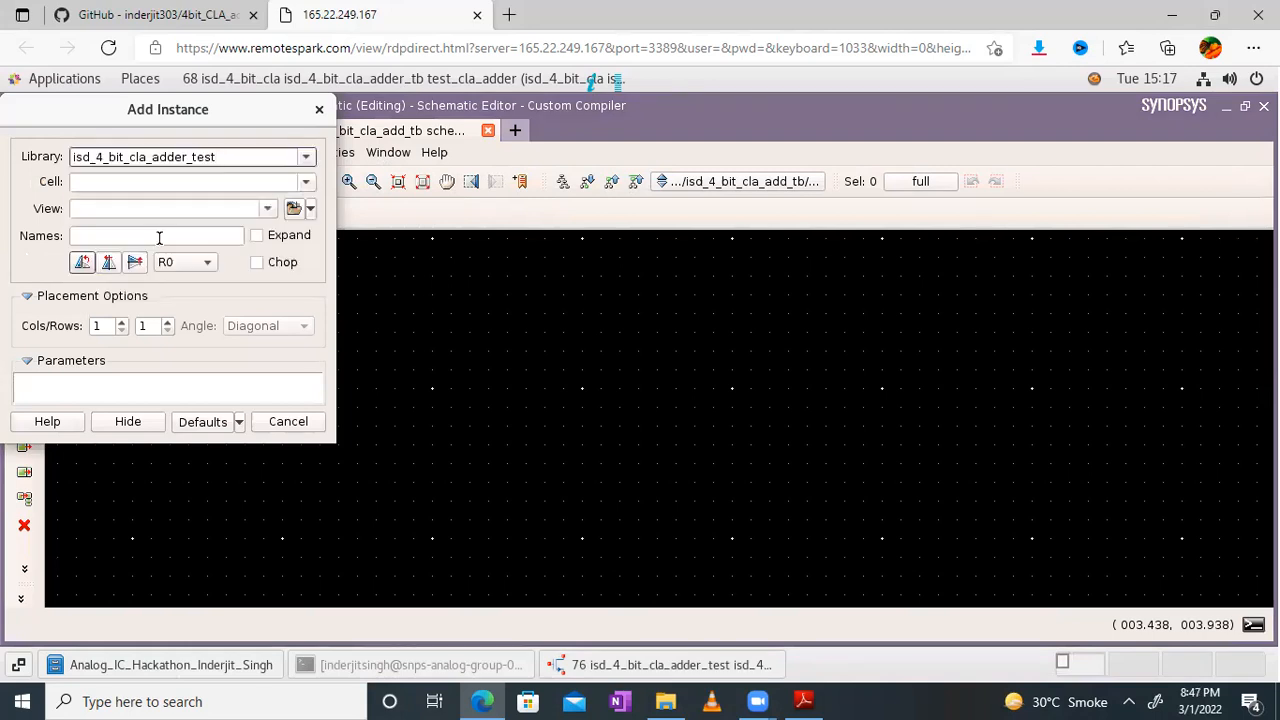
click(307, 183)
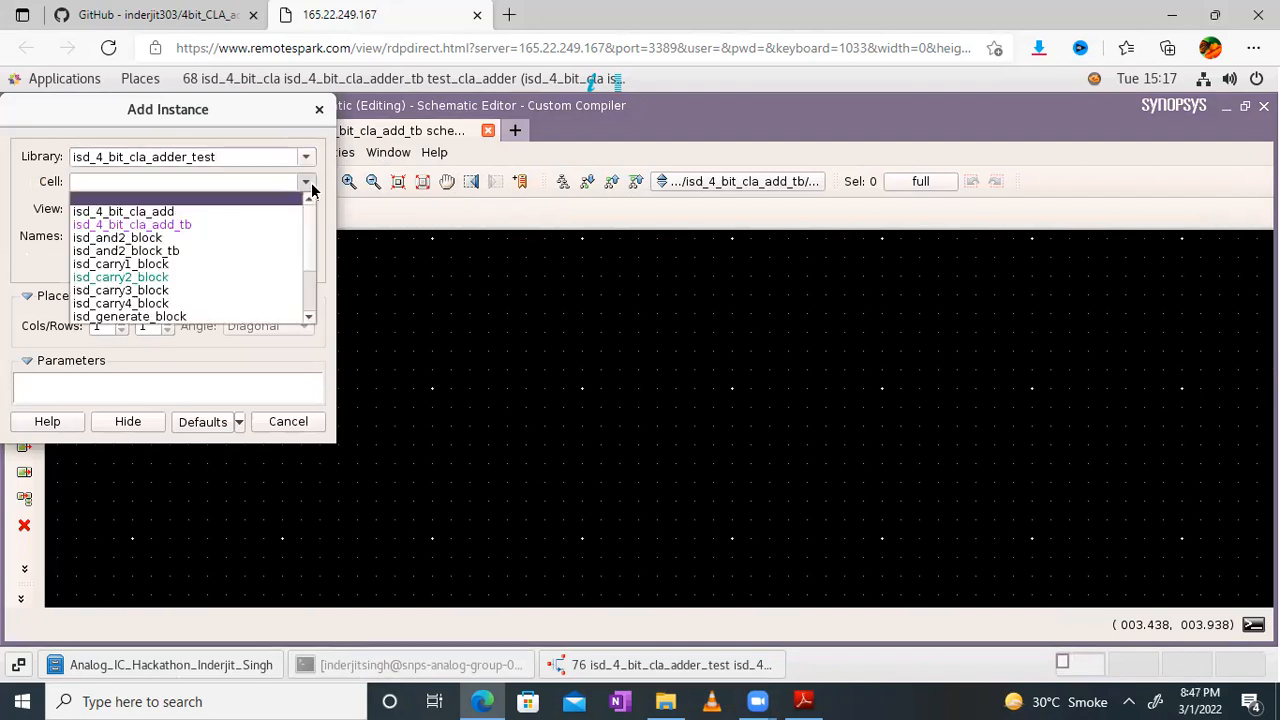
click(162, 211)
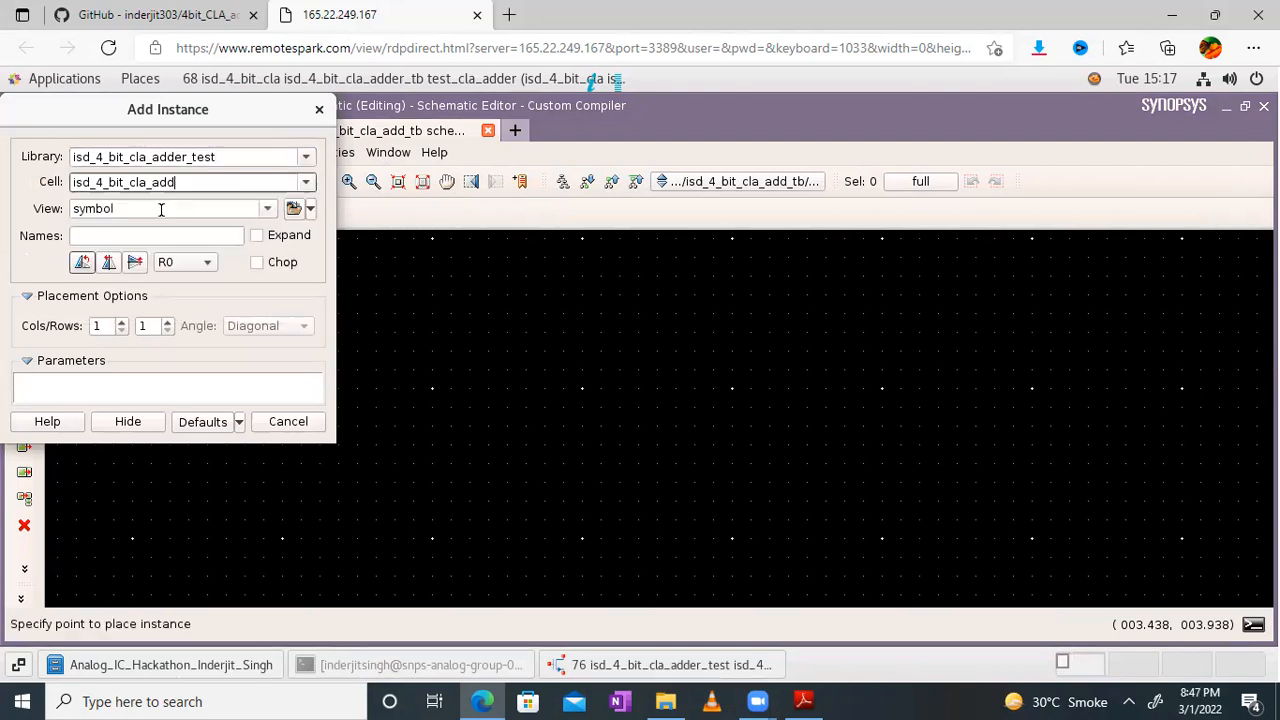
click(181, 543)
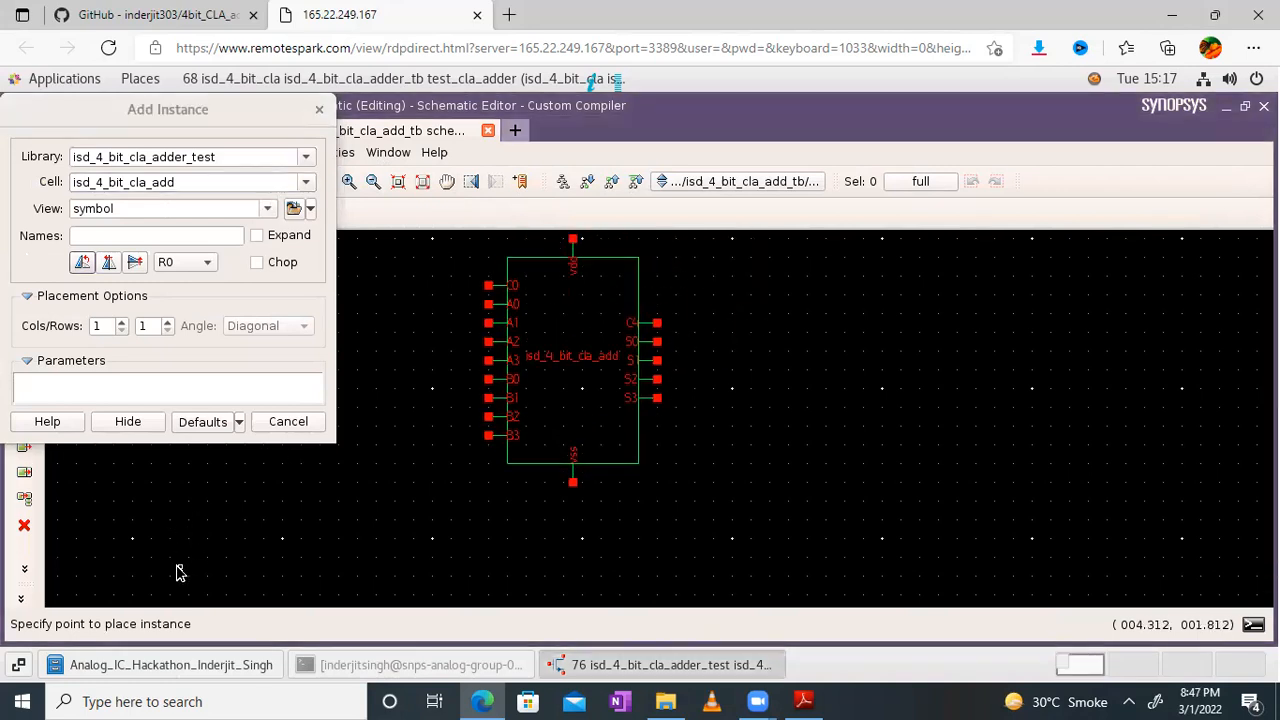
key(Escape)
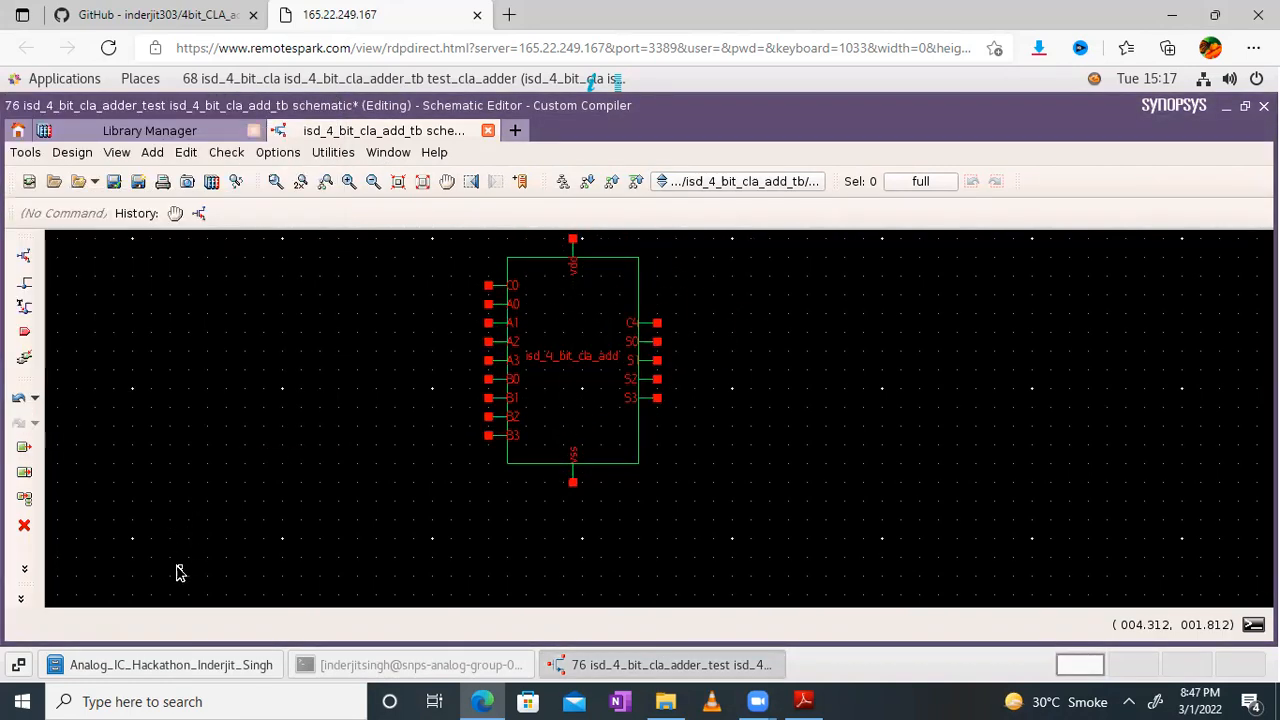
click(422, 183)
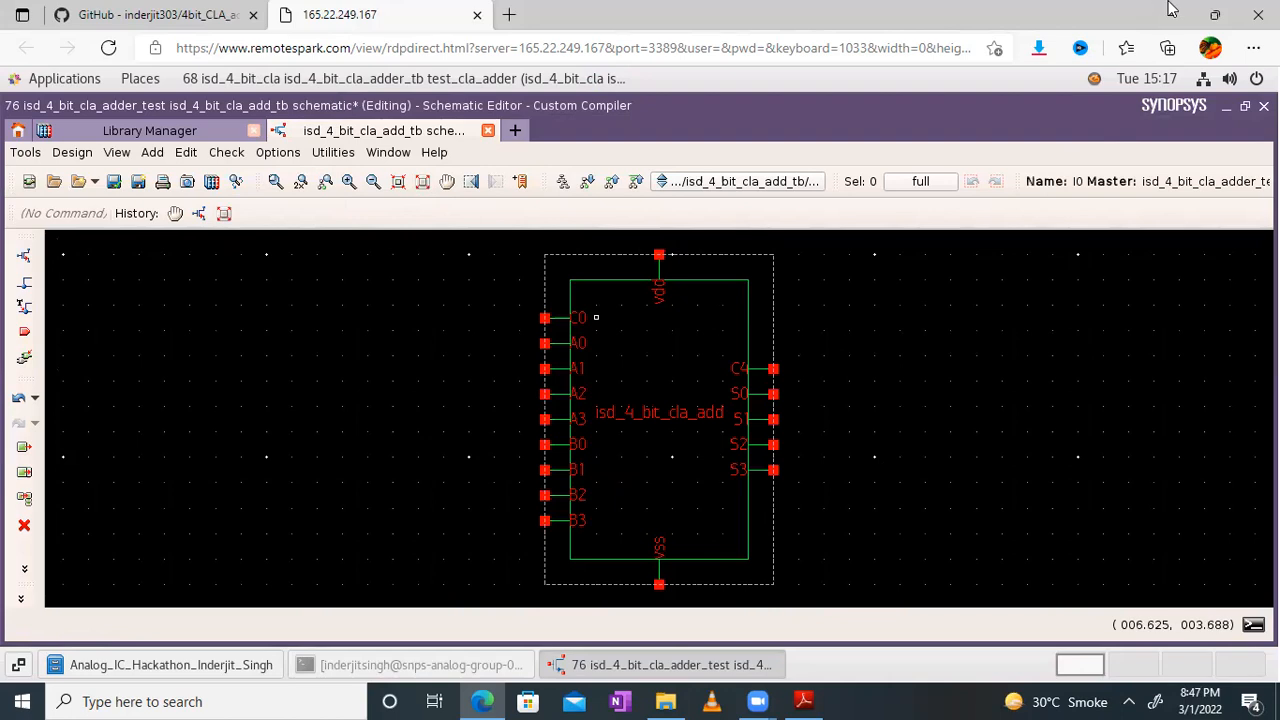
Restore the browser and Adobe Reader windows to a smaller size so the schematic and the design PDF sit side by side
click(1214, 12)
drag(980, 14, 1040, 20)
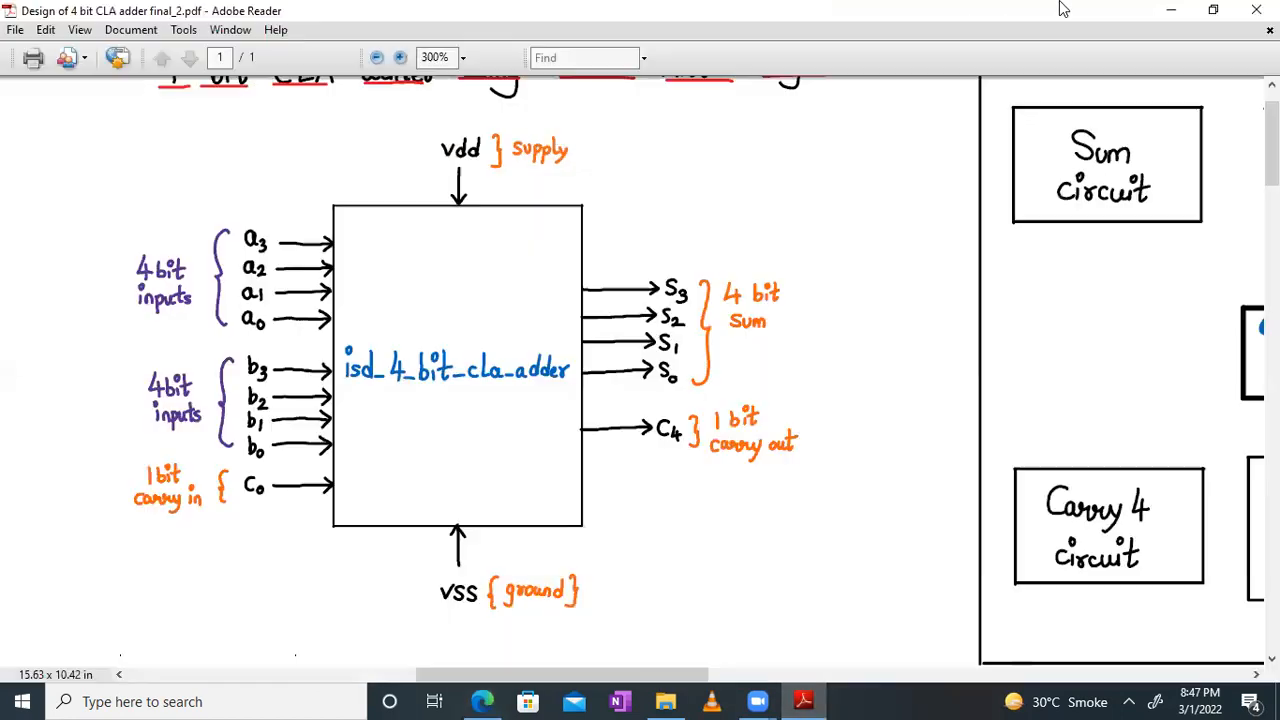
click(1213, 9)
drag(1120, 252, 980, 246)
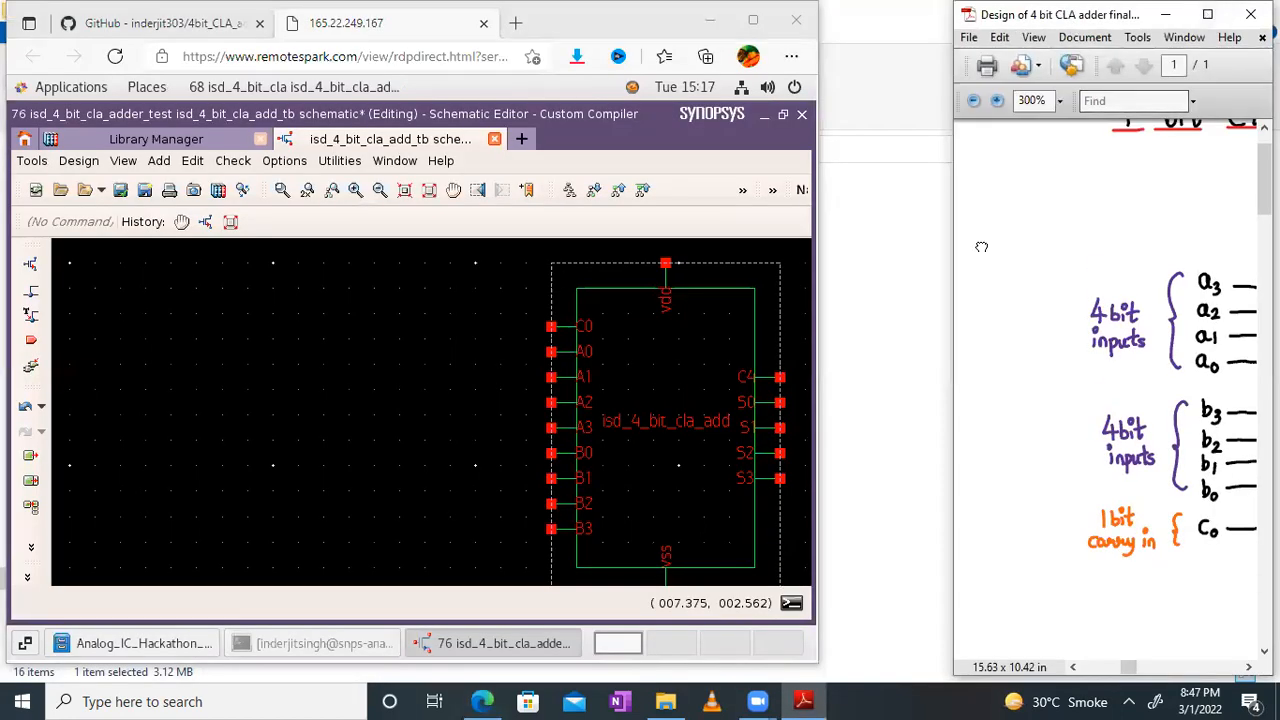
drag(1160, 303, 970, 340)
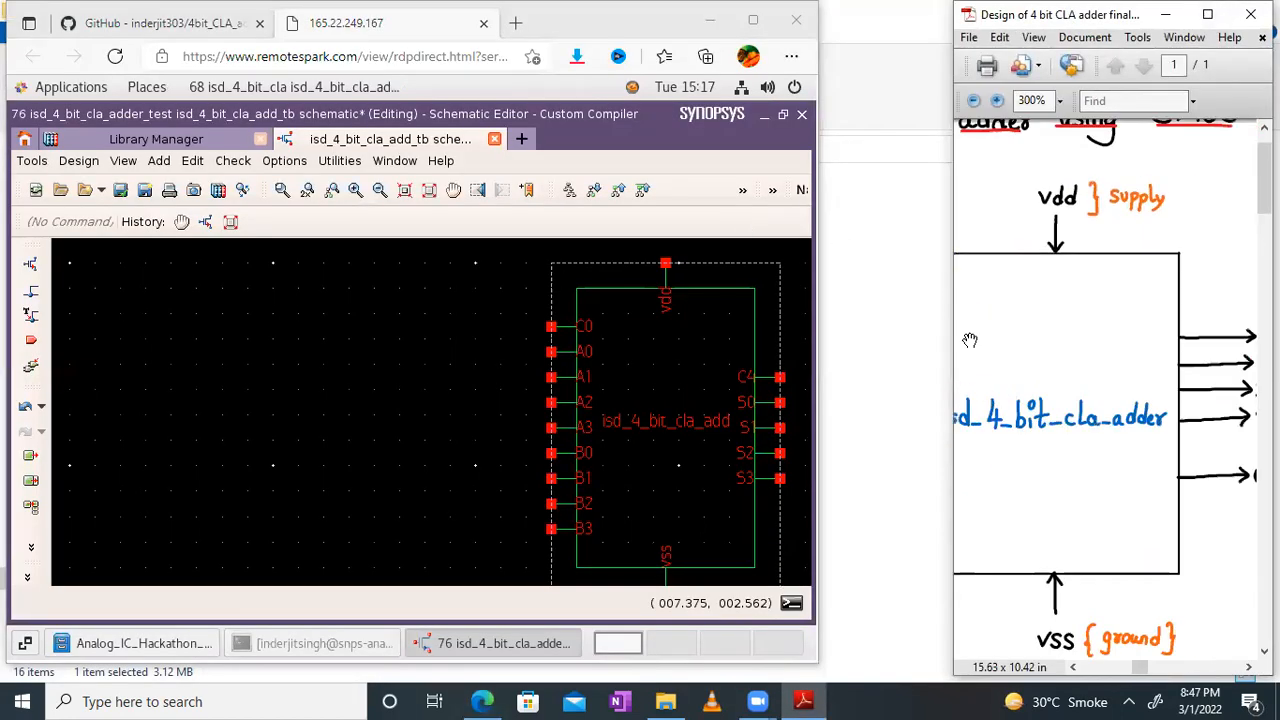
Find the input pulse definitions in the design PDF and display them at 125% zoom beside the testbench schematic
click(1207, 14)
scroll(893, 416, right, 10)
drag(893, 416, 143, 360)
drag(352, 452, 481, 355)
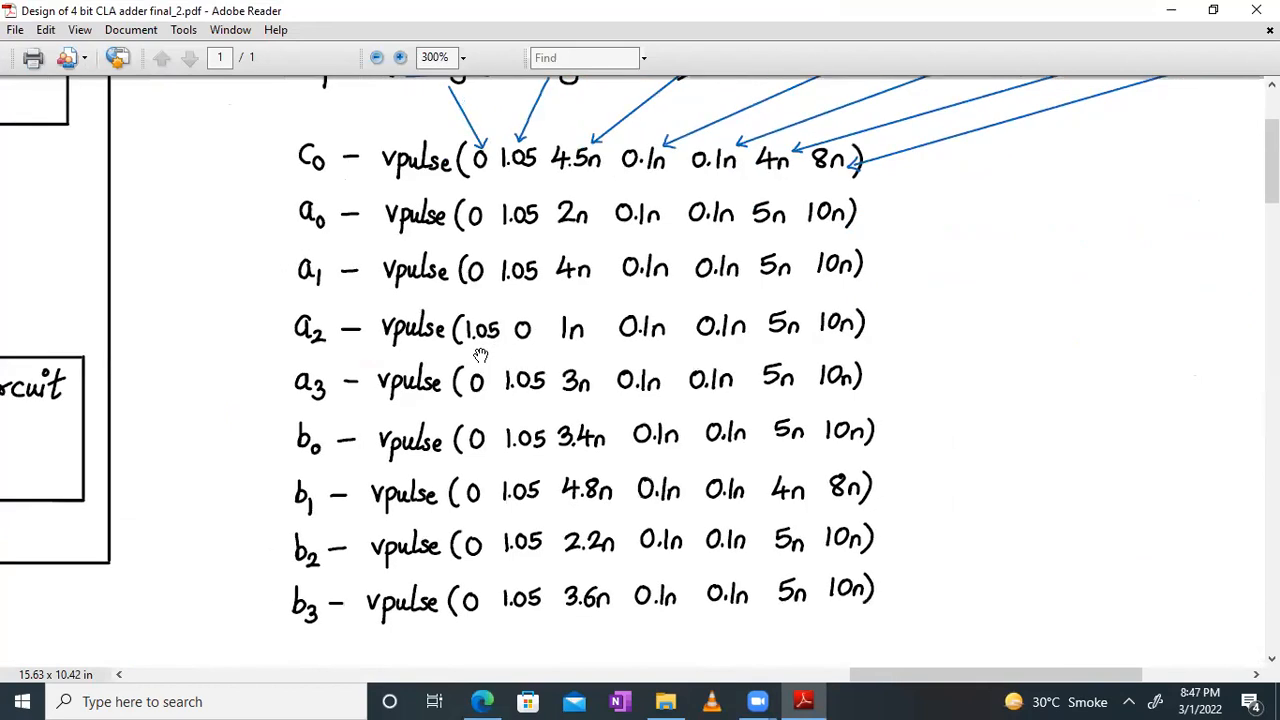
click(1213, 9)
drag(1215, 271, 1034, 286)
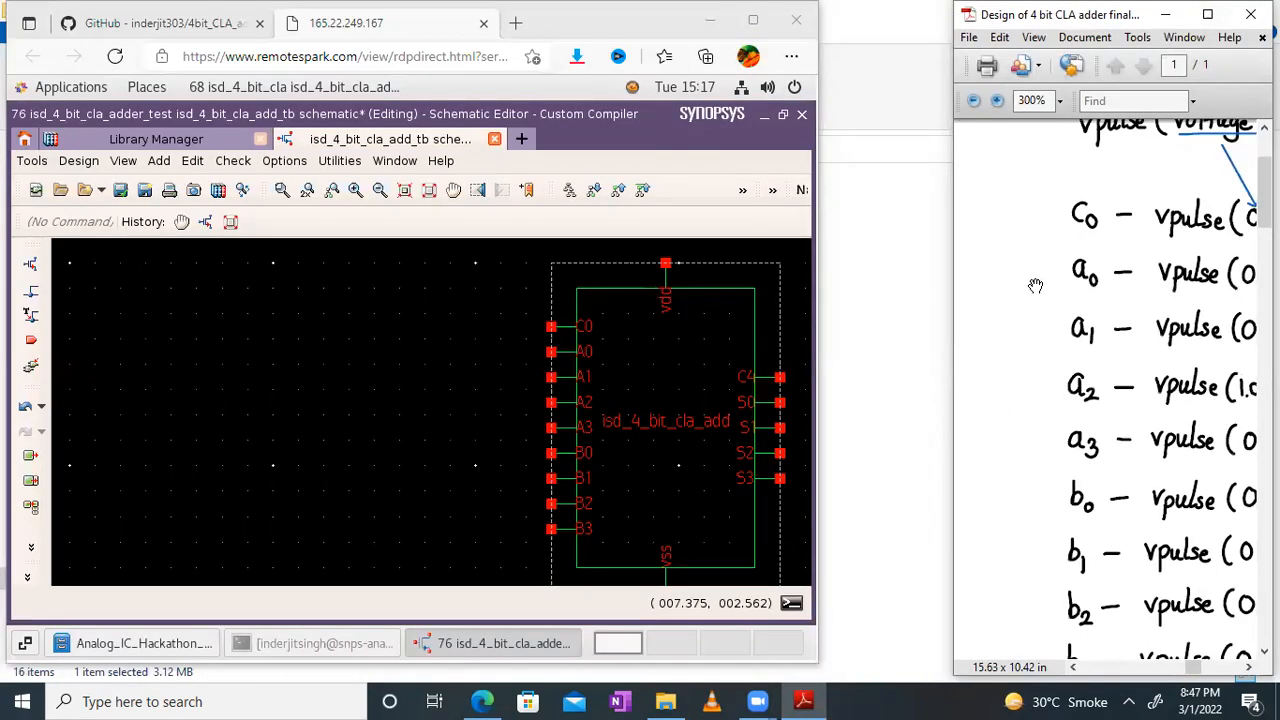
ctrl+scroll(1022, 291, down, 2)
drag(1188, 355, 1111, 352)
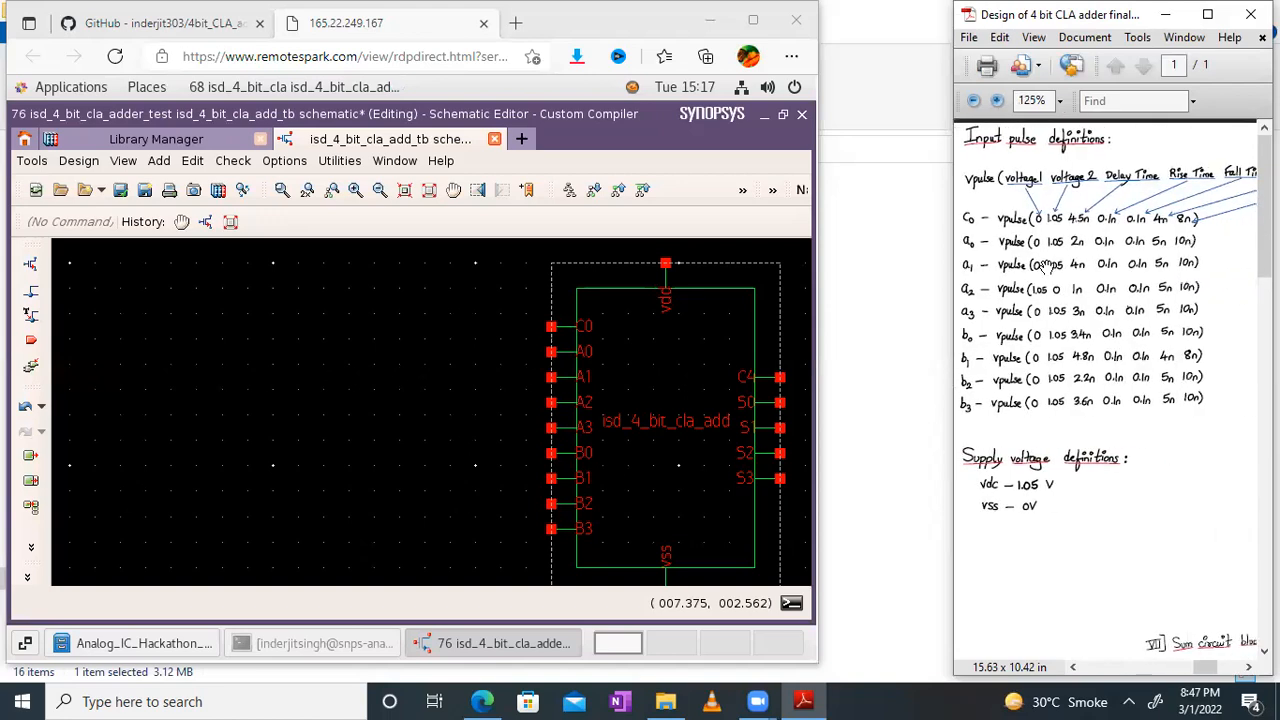
Enlarge the input pulse definitions in the design PDF to 150% and widen the schematic's browser window up to the PDF
ctrl+scroll(1046, 266, up, 1)
drag(1108, 230, 1138, 250)
click(818, 192)
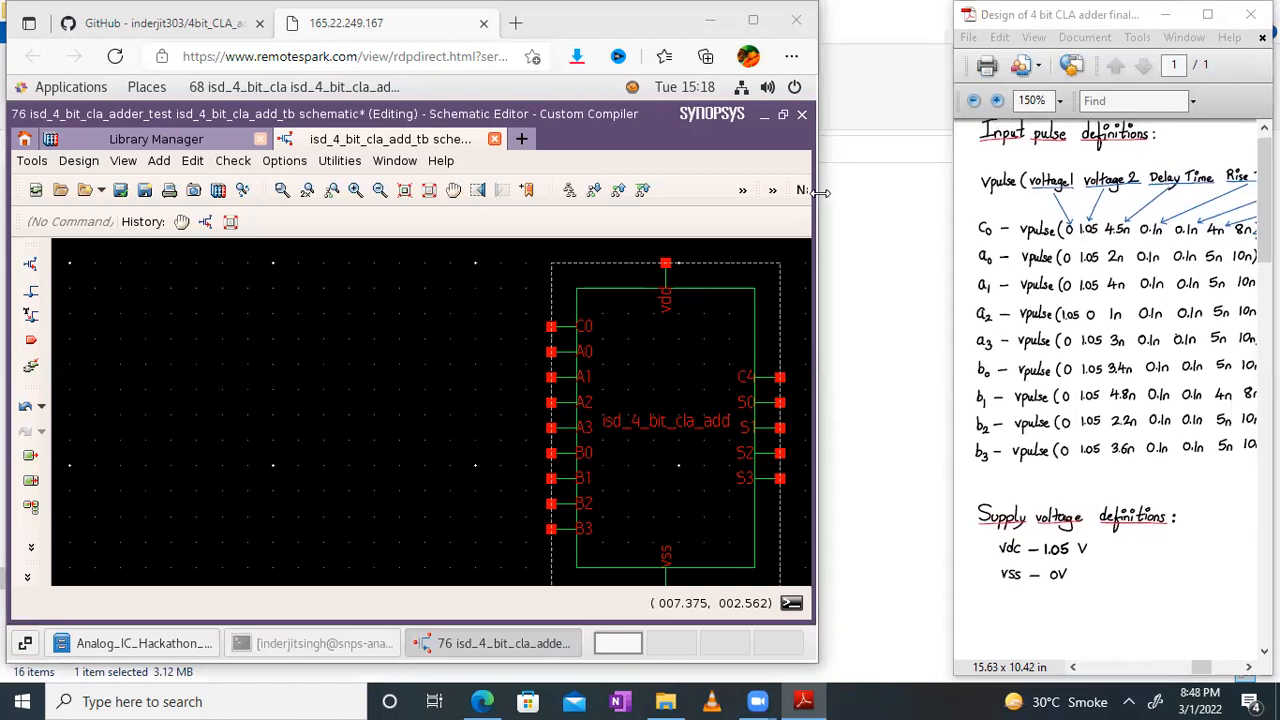
drag(818, 192, 957, 195)
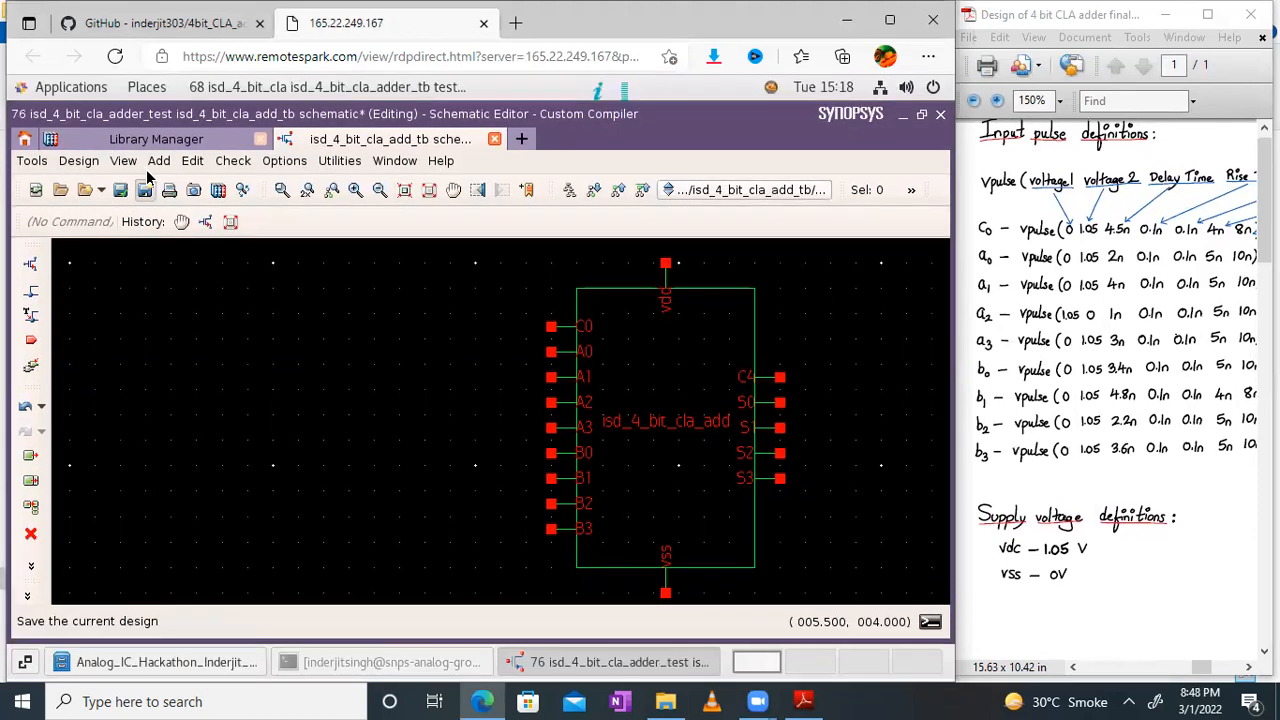
Save the isd_4_bit_cla_add_tb testbench schematic
click(146, 189)
click(146, 189)
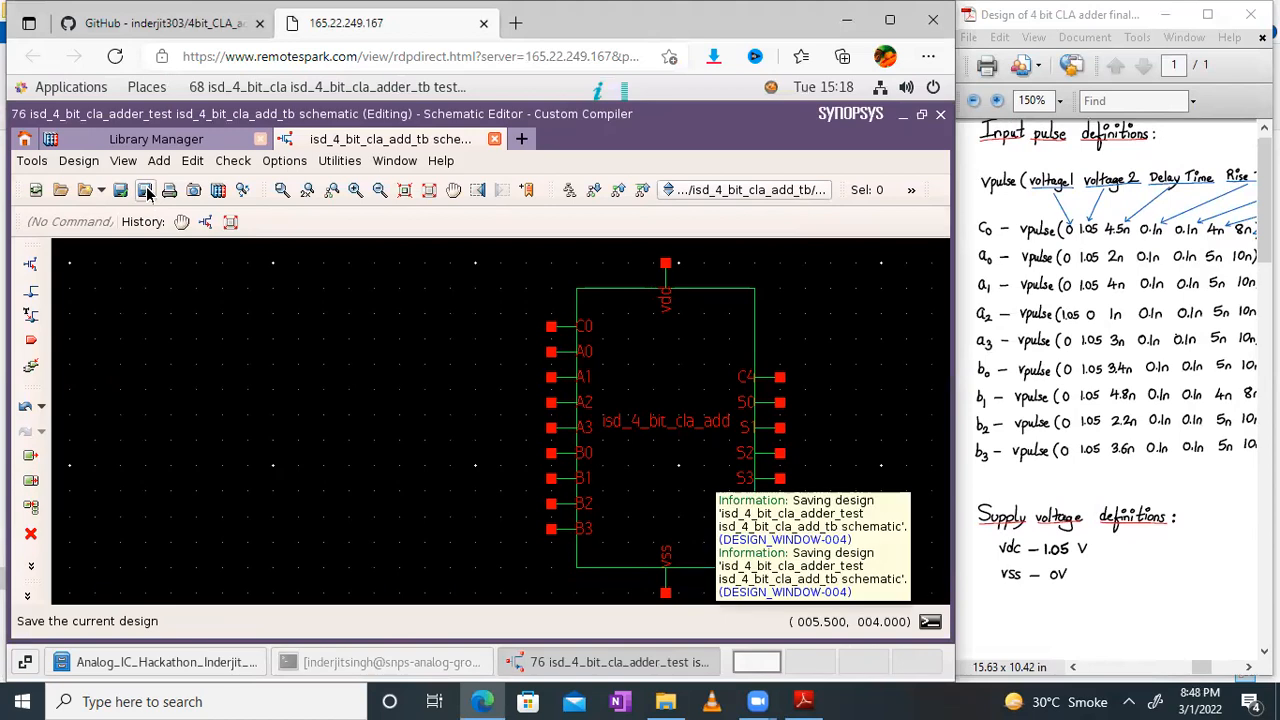
Try full-screen mode for the testbench schematic, restoring the normal window and fitting the design in view
click(397, 162)
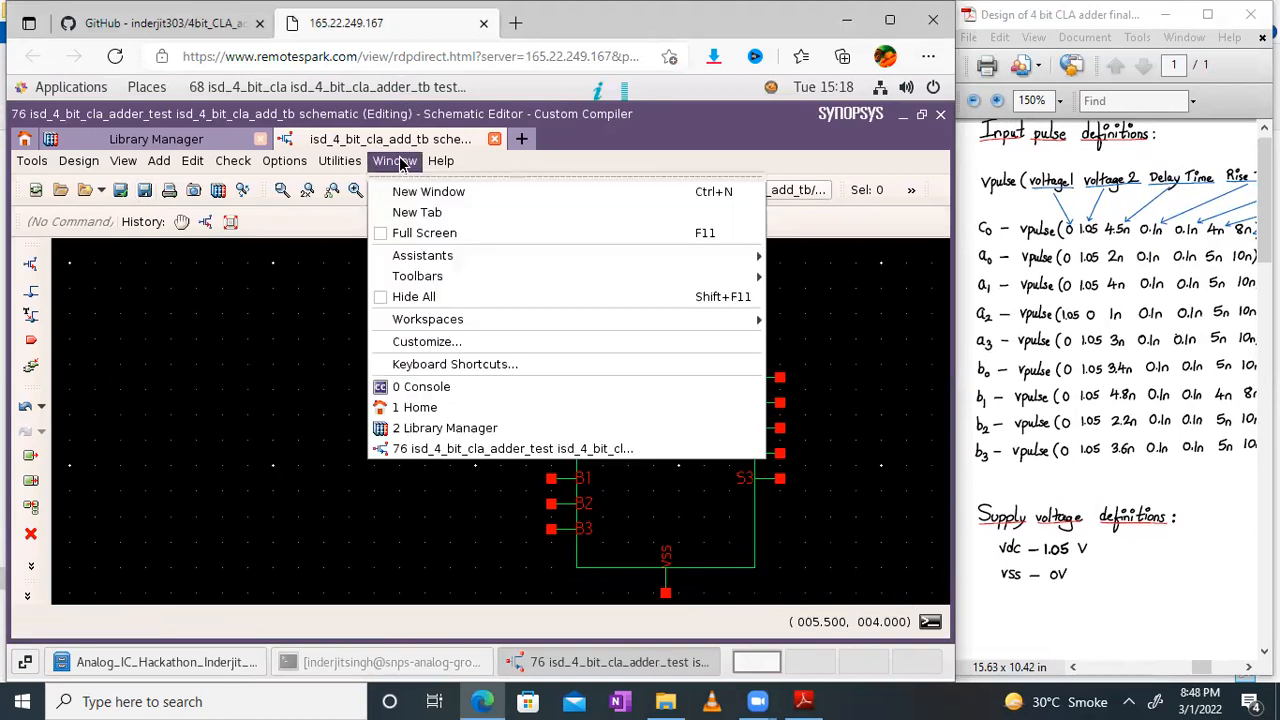
click(425, 233)
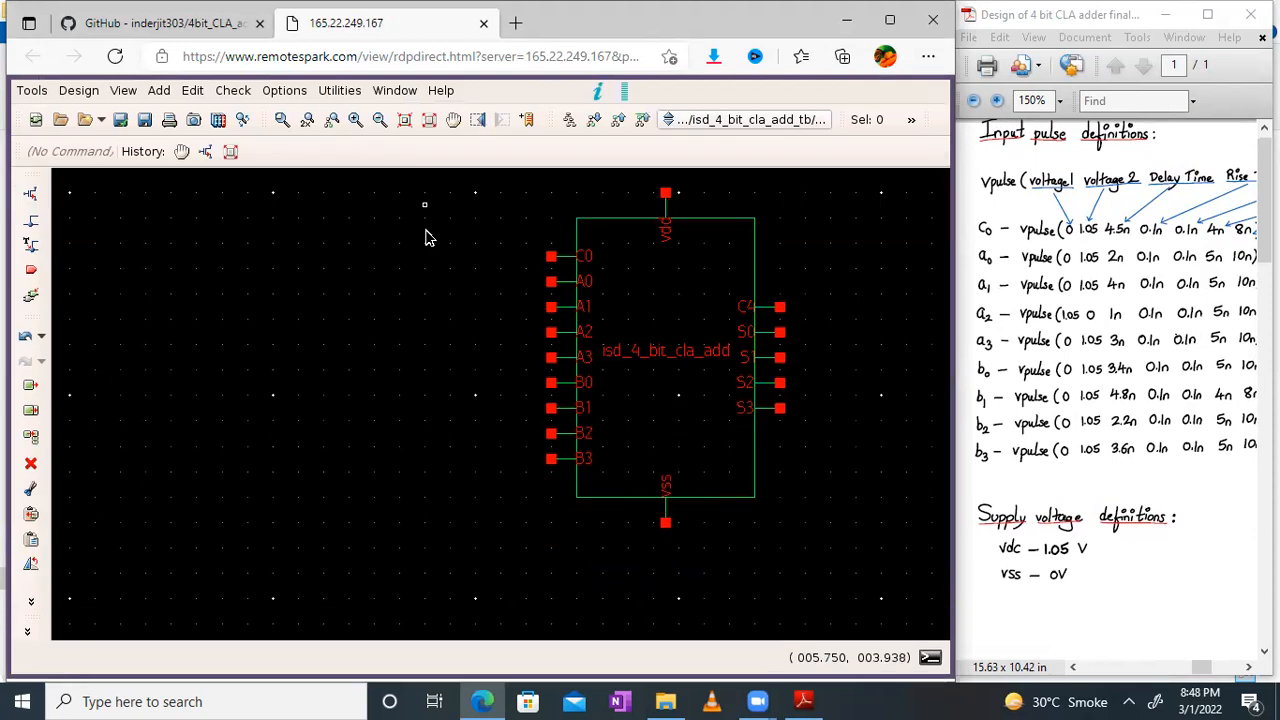
click(428, 121)
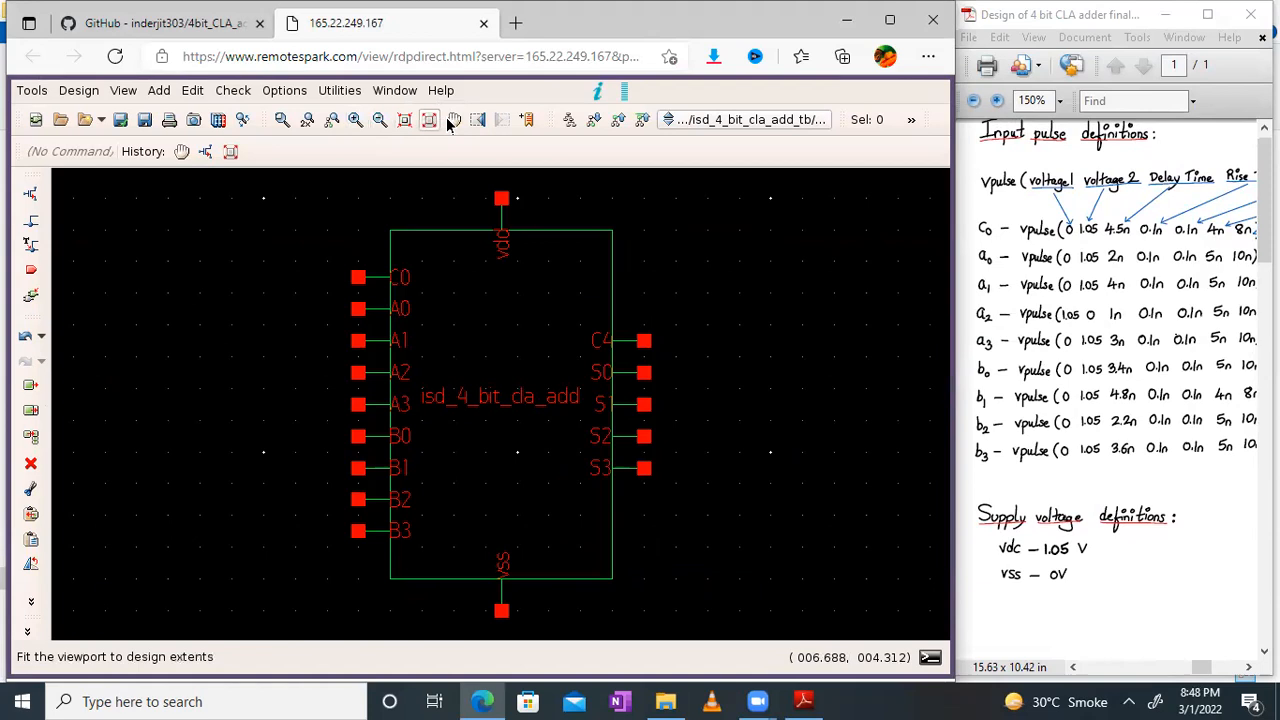
click(392, 91)
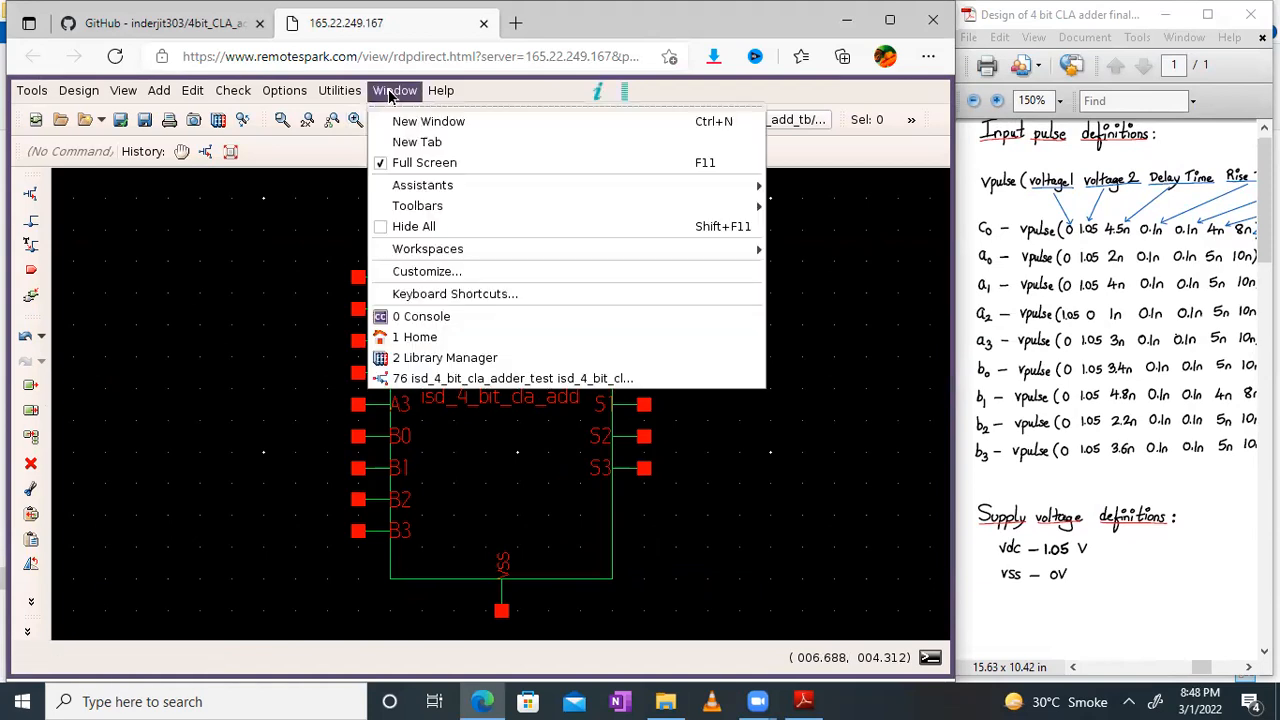
click(416, 163)
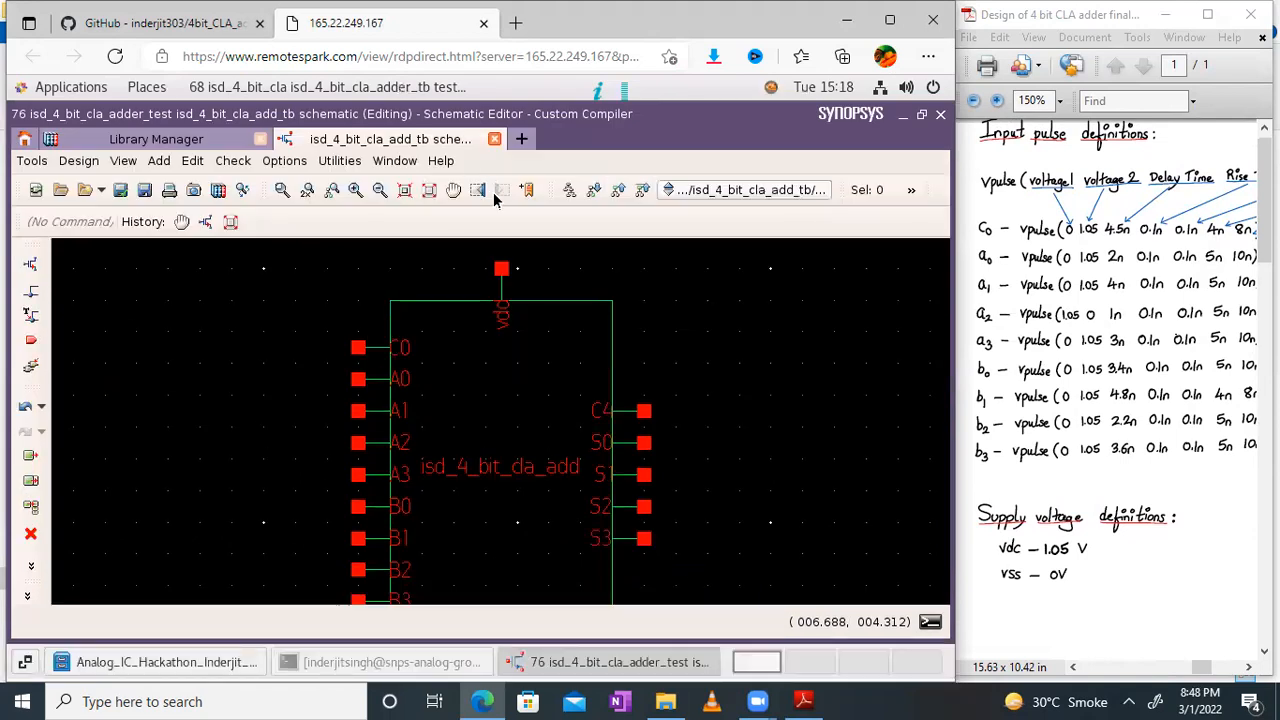
click(430, 190)
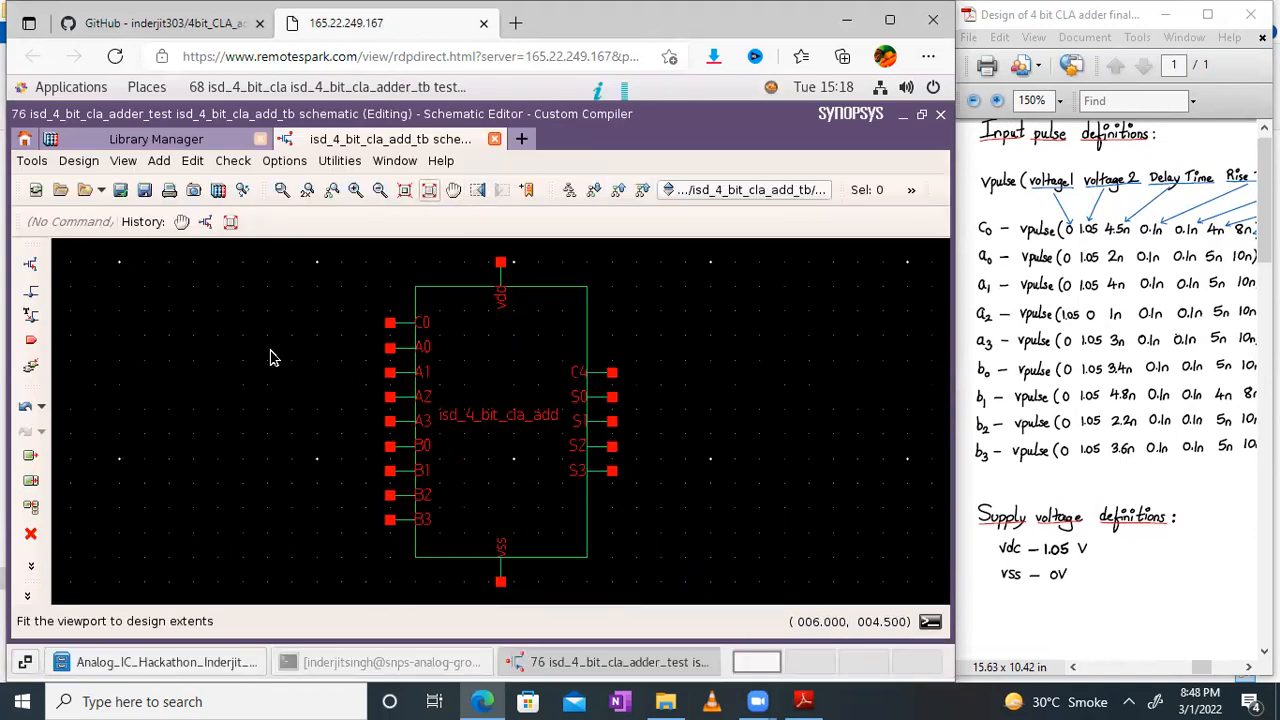
click(453, 192)
drag(292, 322, 615, 325)
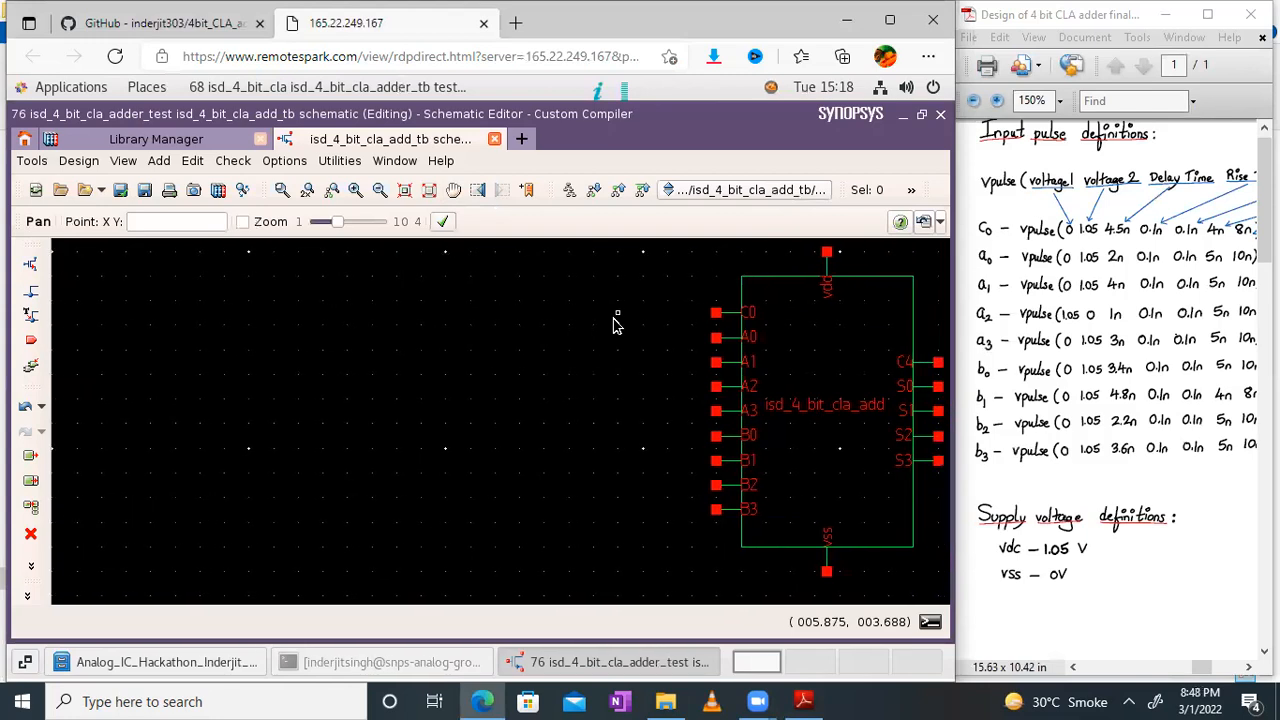
click(615, 322)
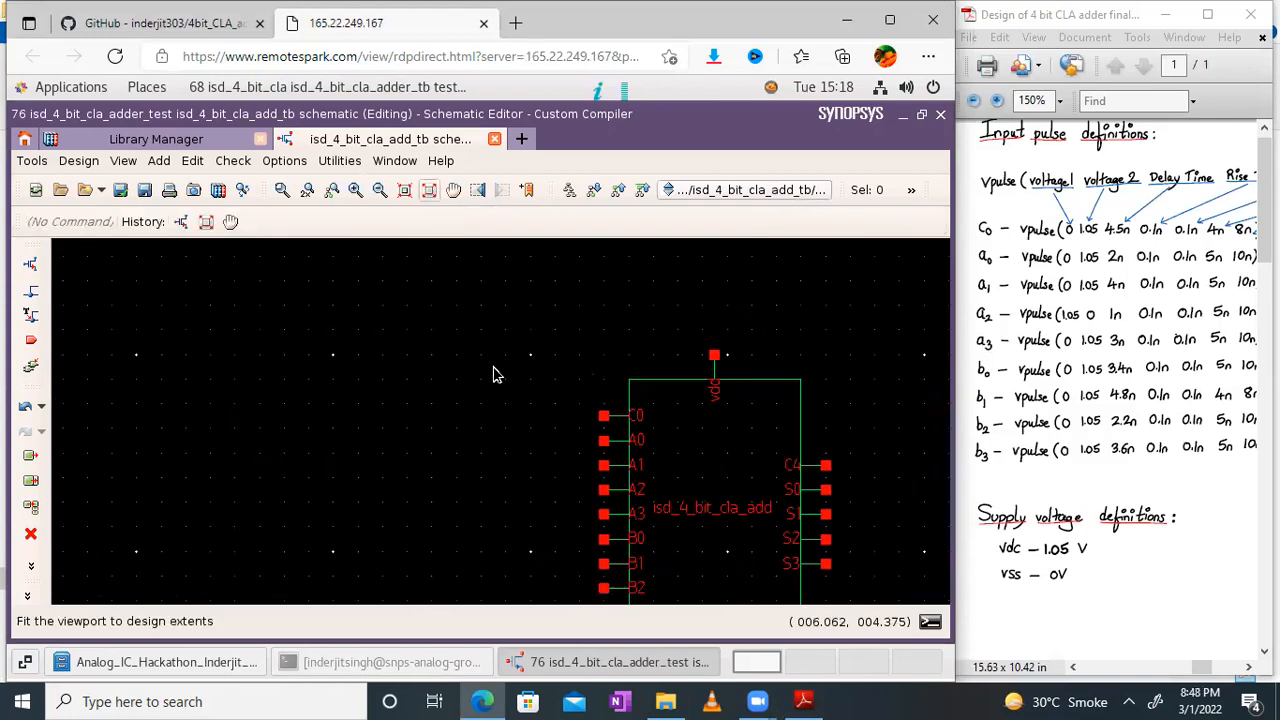
click(453, 190)
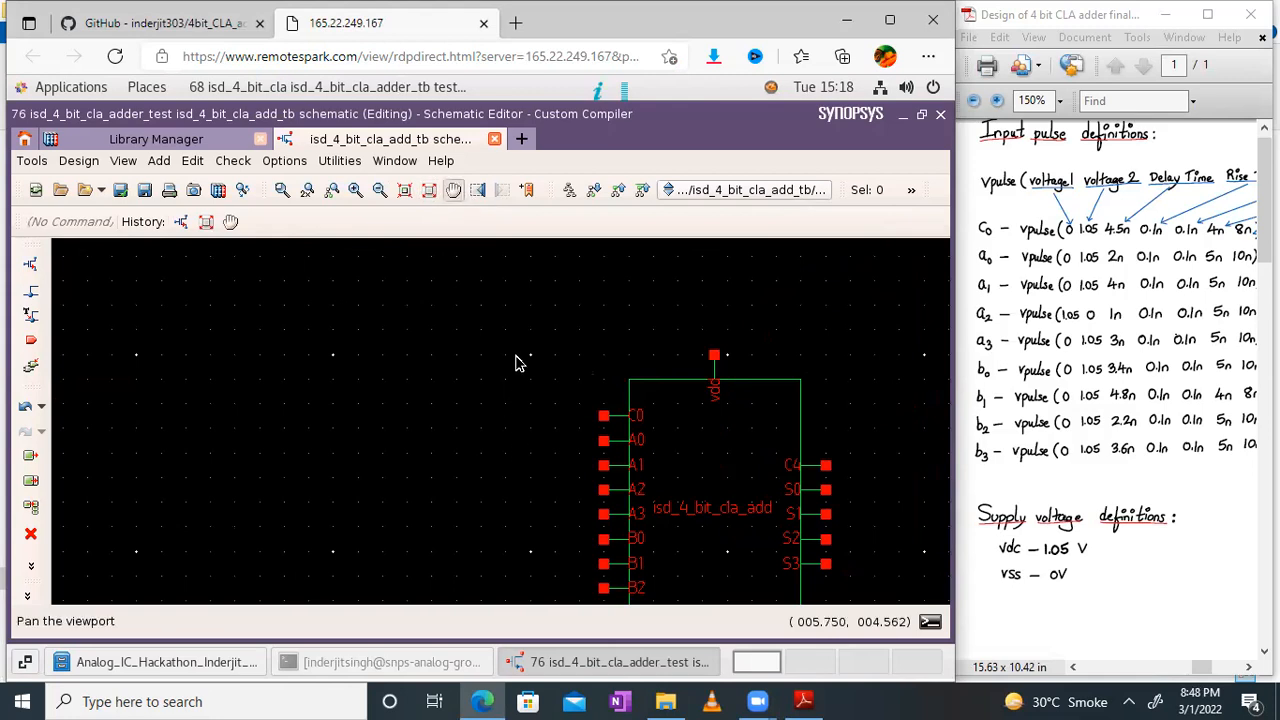
scroll(518, 357, down, 2)
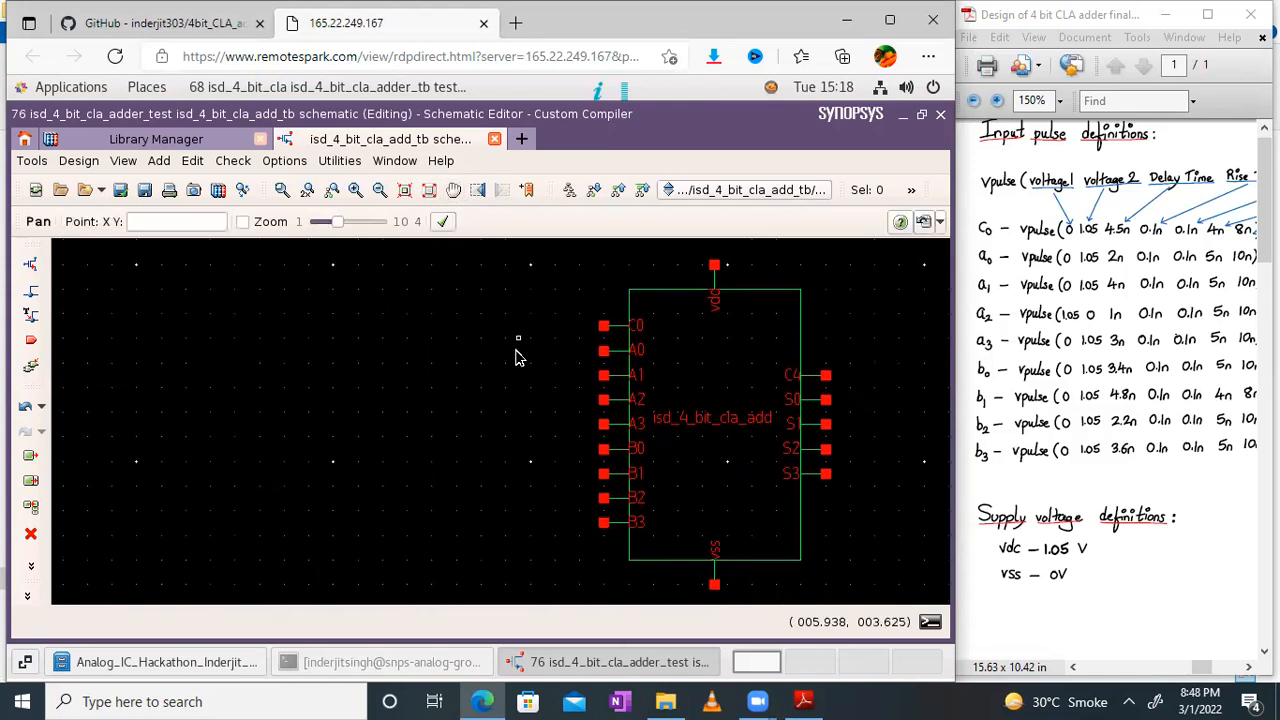
click(518, 357)
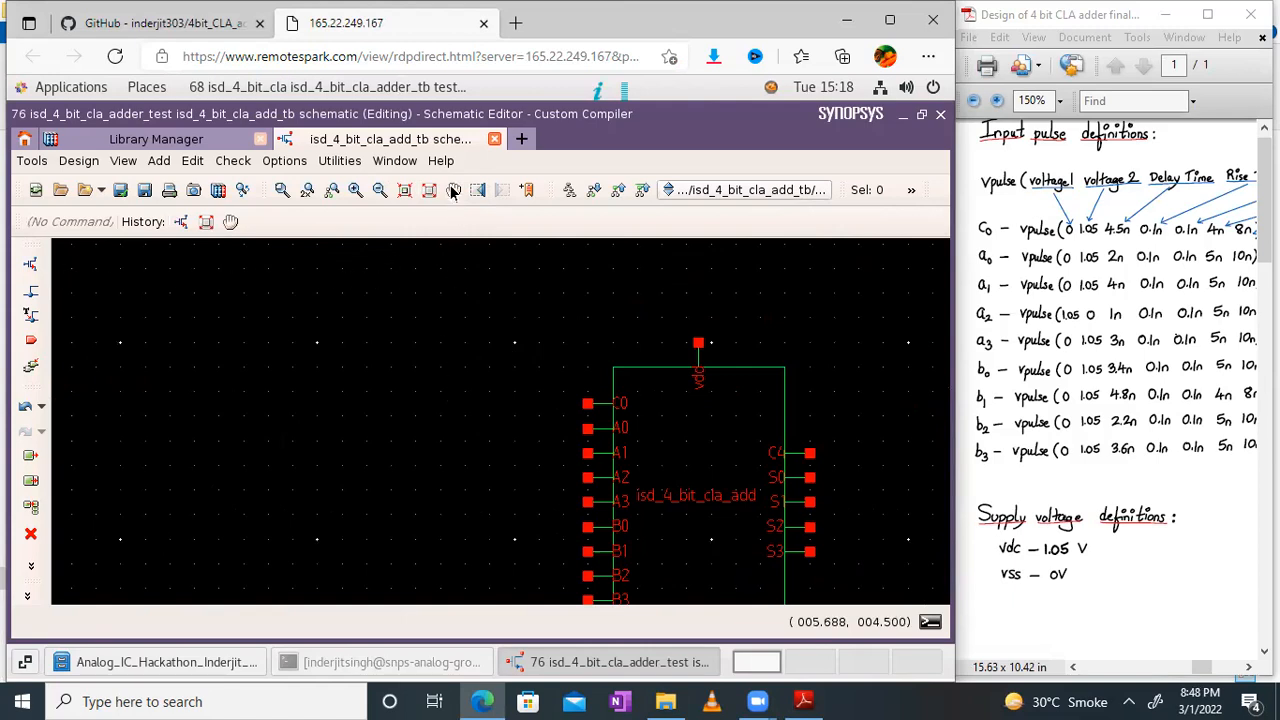
click(481, 384)
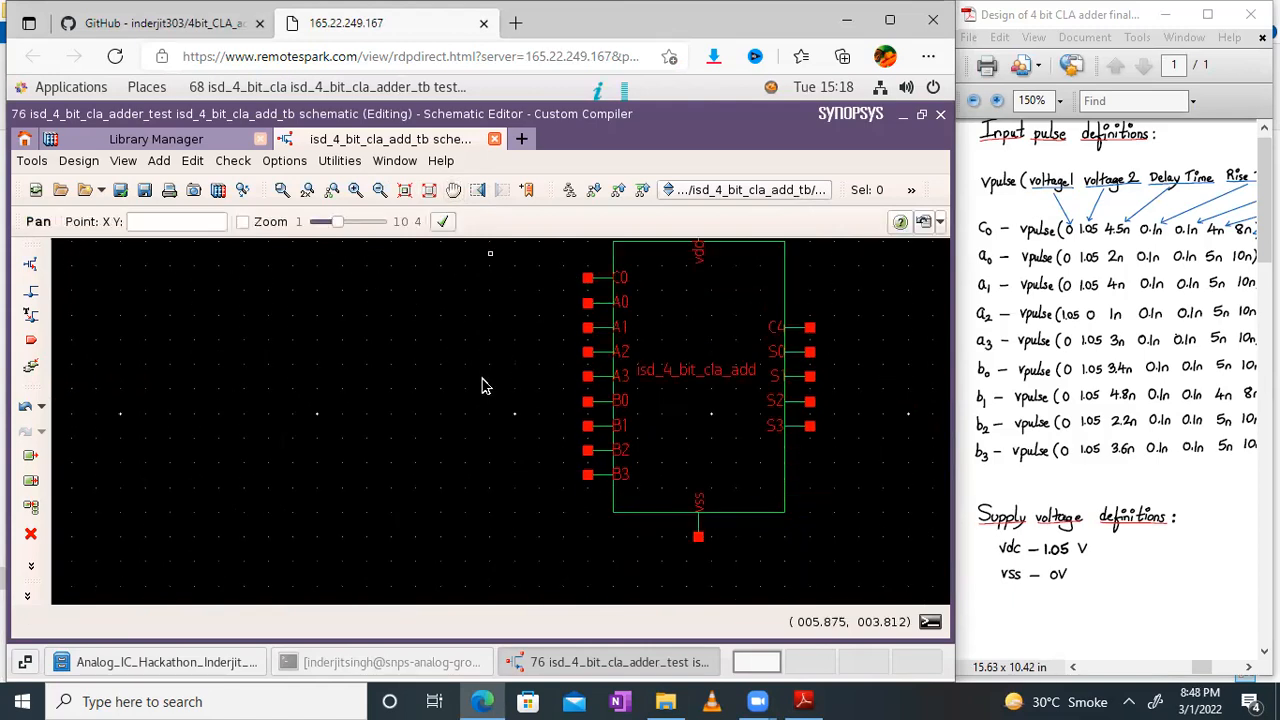
click(482, 401)
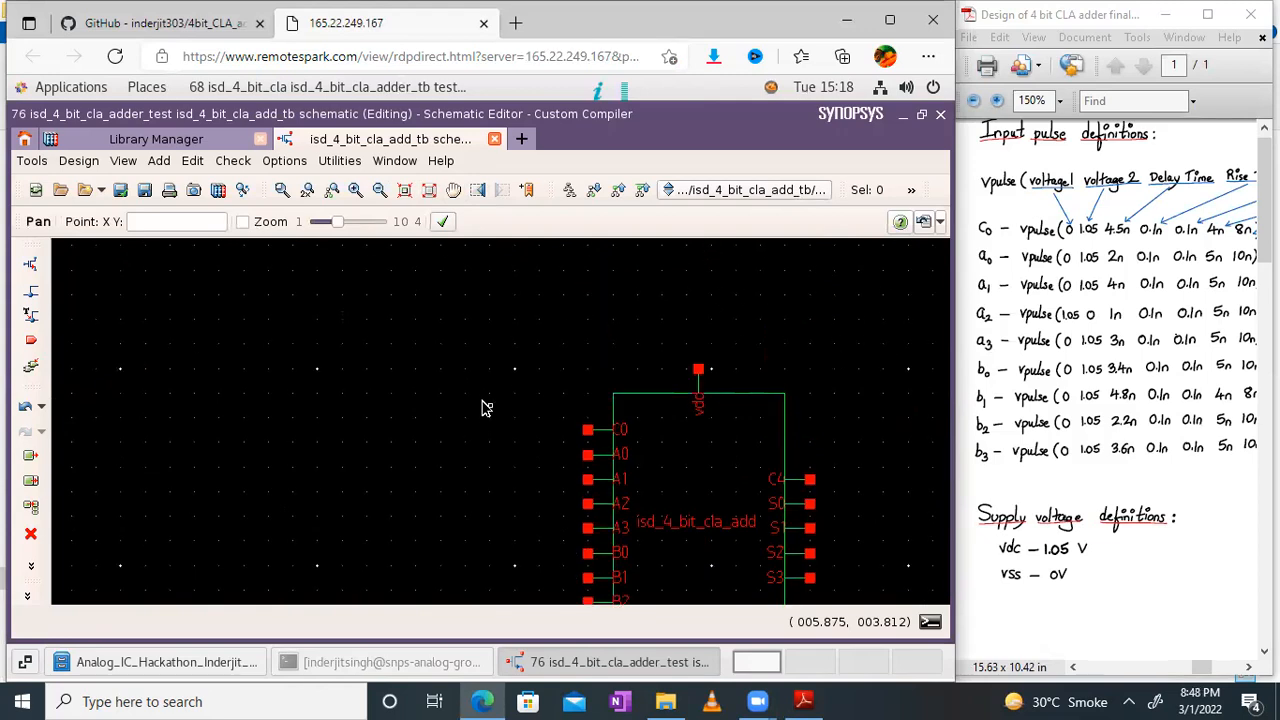
click(380, 192)
click(451, 194)
drag(514, 498, 523, 418)
Choose the vdc symbol from analogLib as the instance to add to the testbench schematic
click(428, 191)
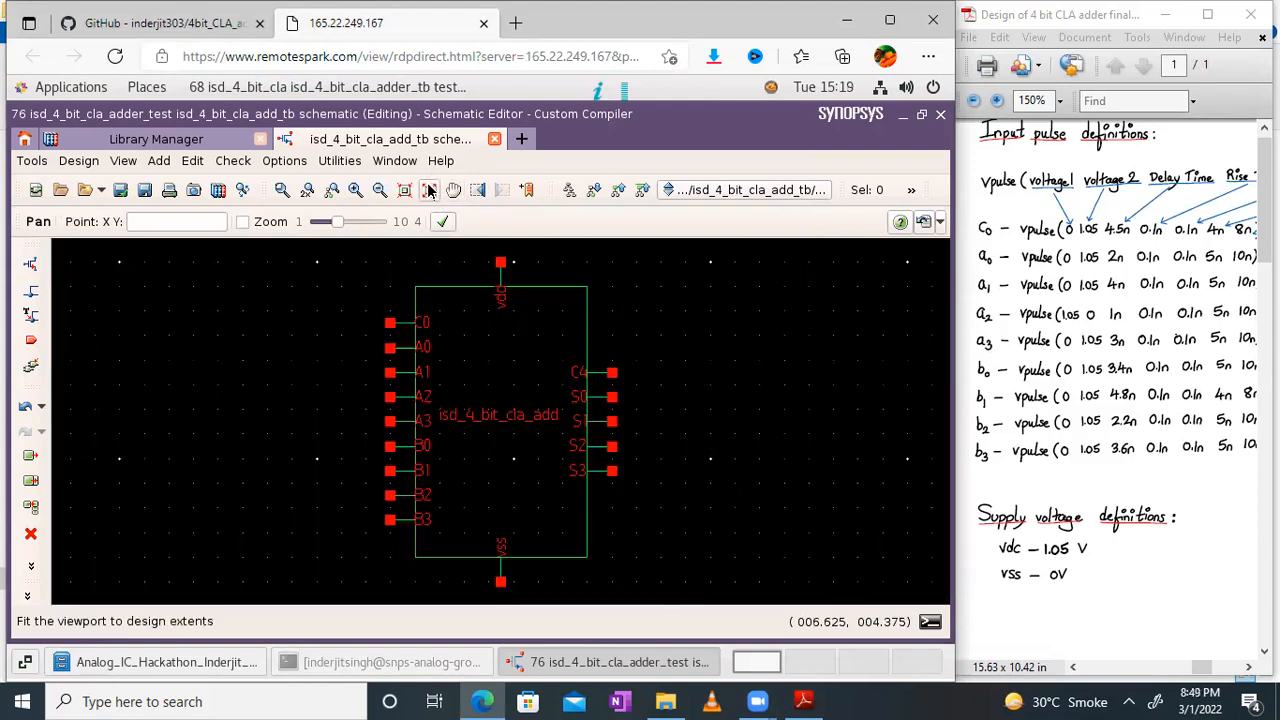
drag(714, 287, 869, 286)
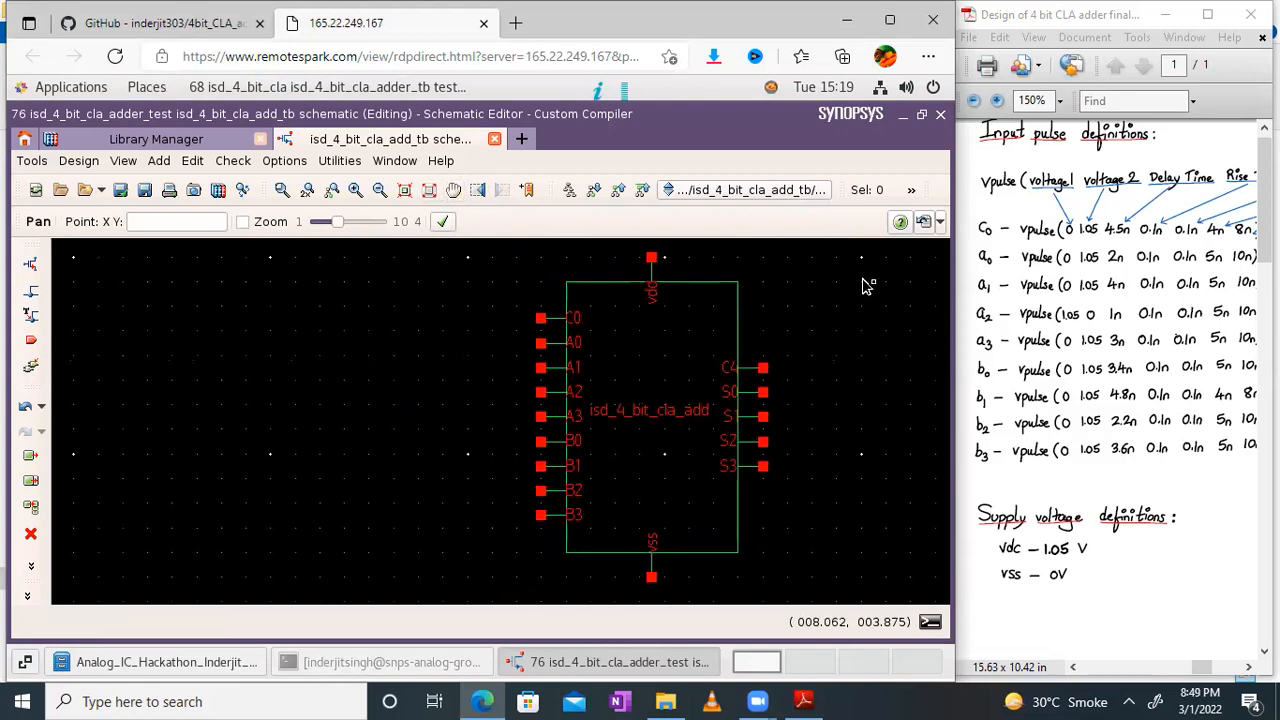
key(Escape)
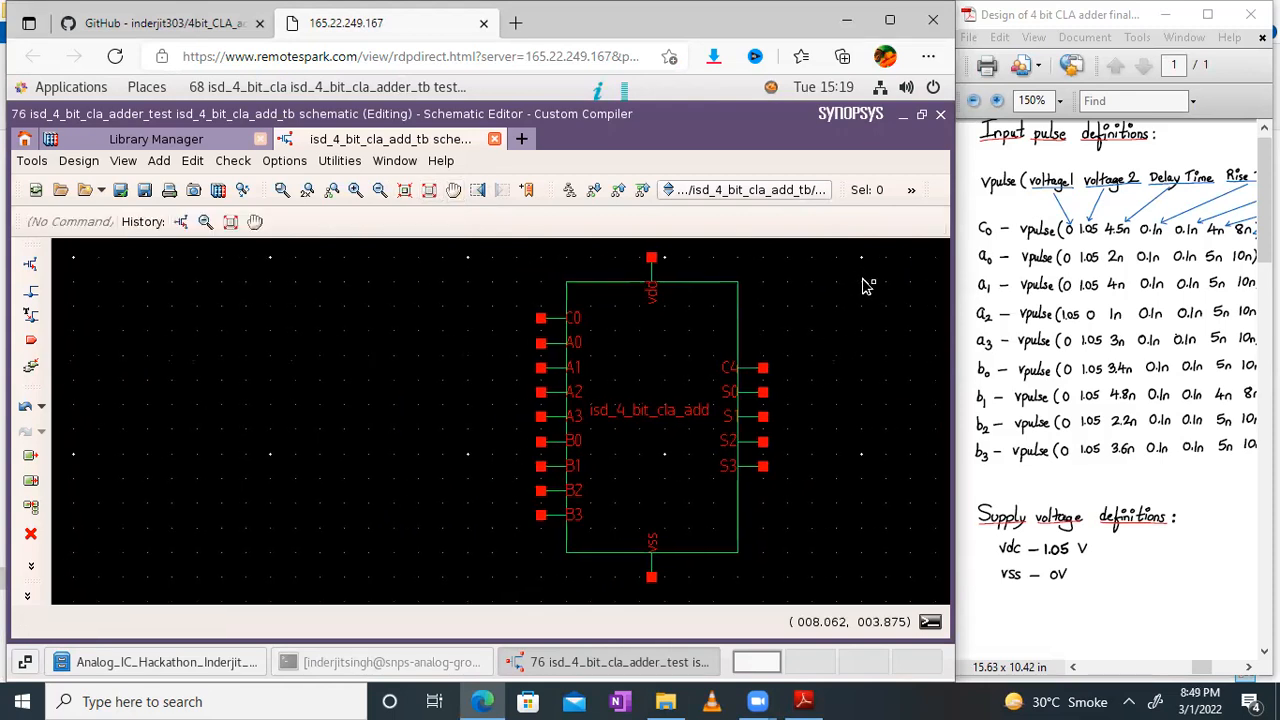
click(30, 266)
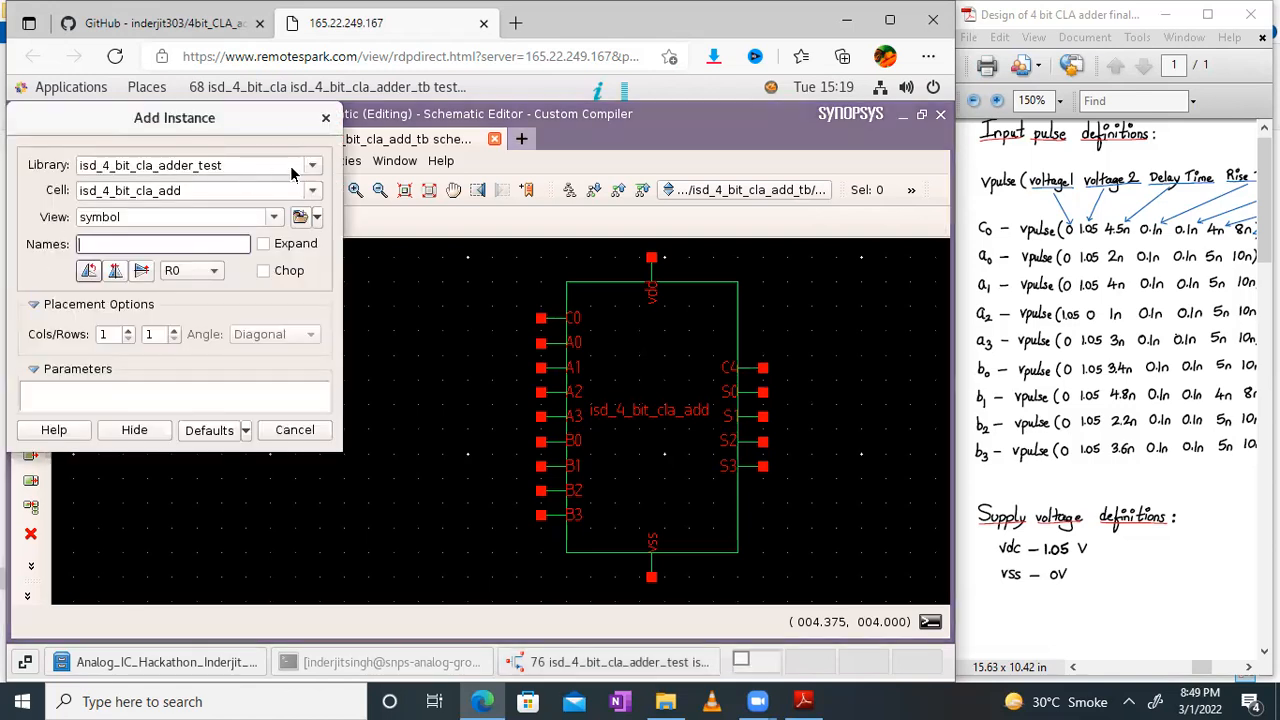
click(311, 165)
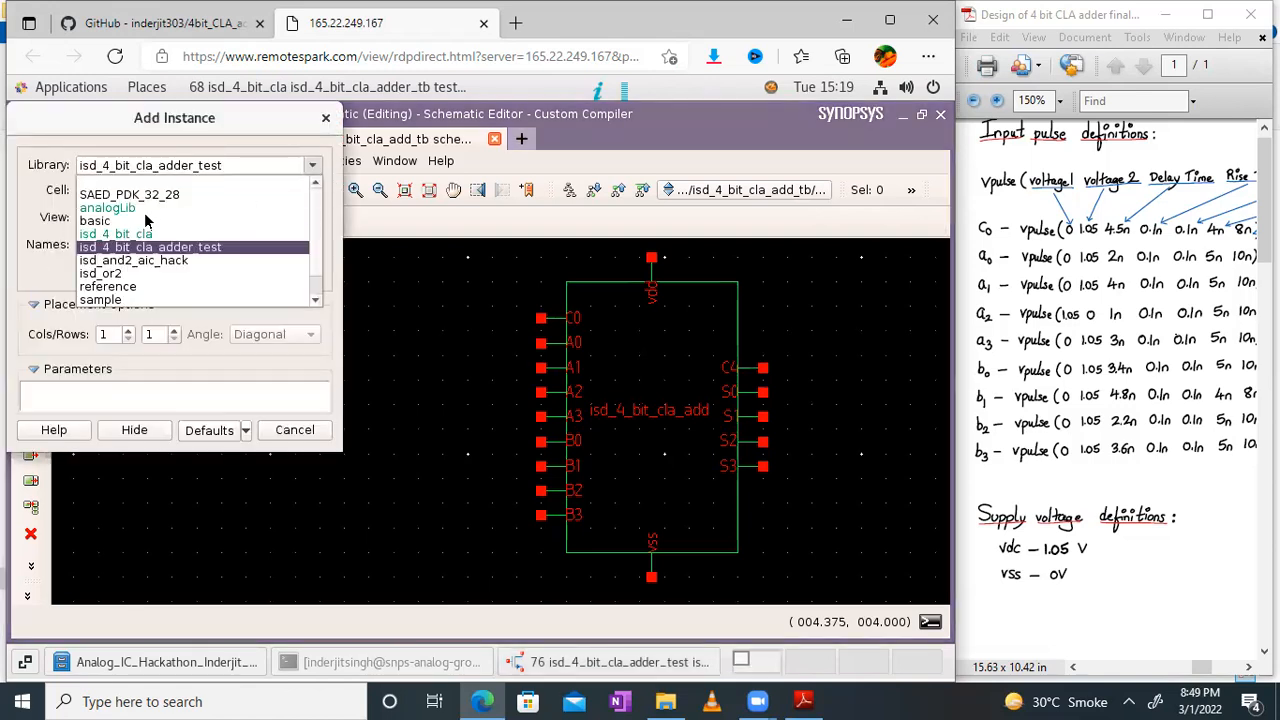
click(133, 205)
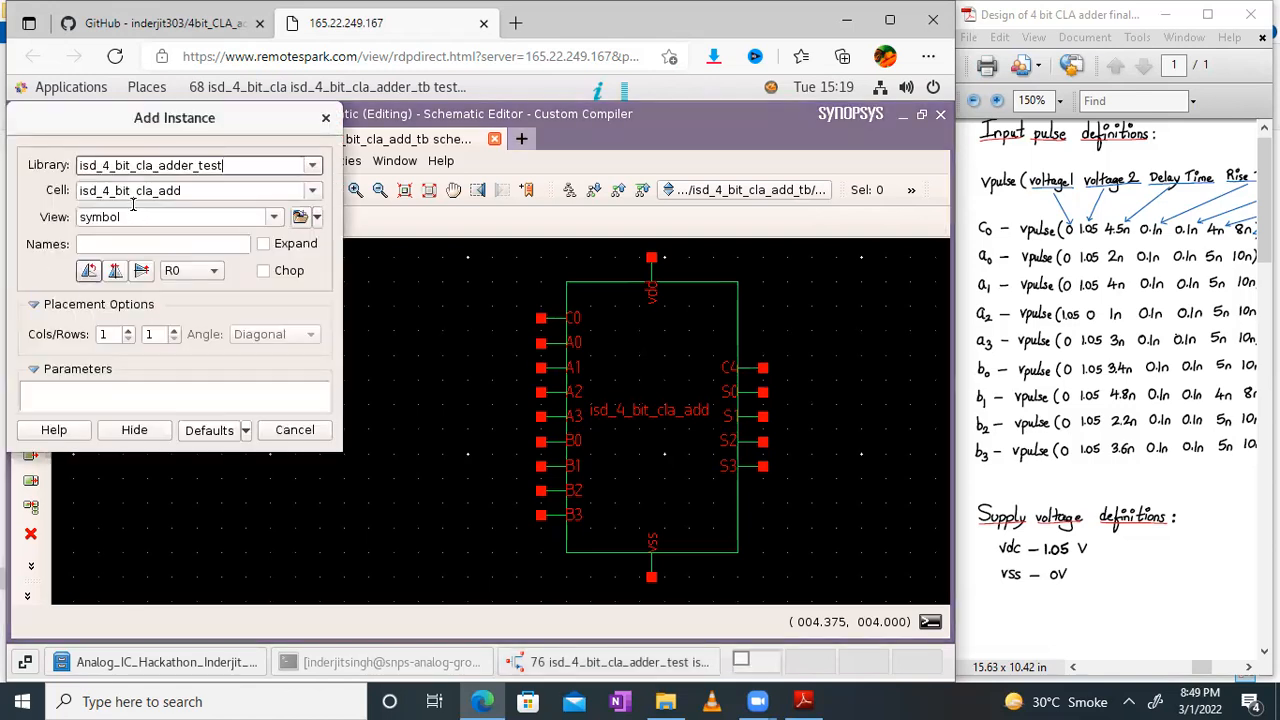
click(313, 165)
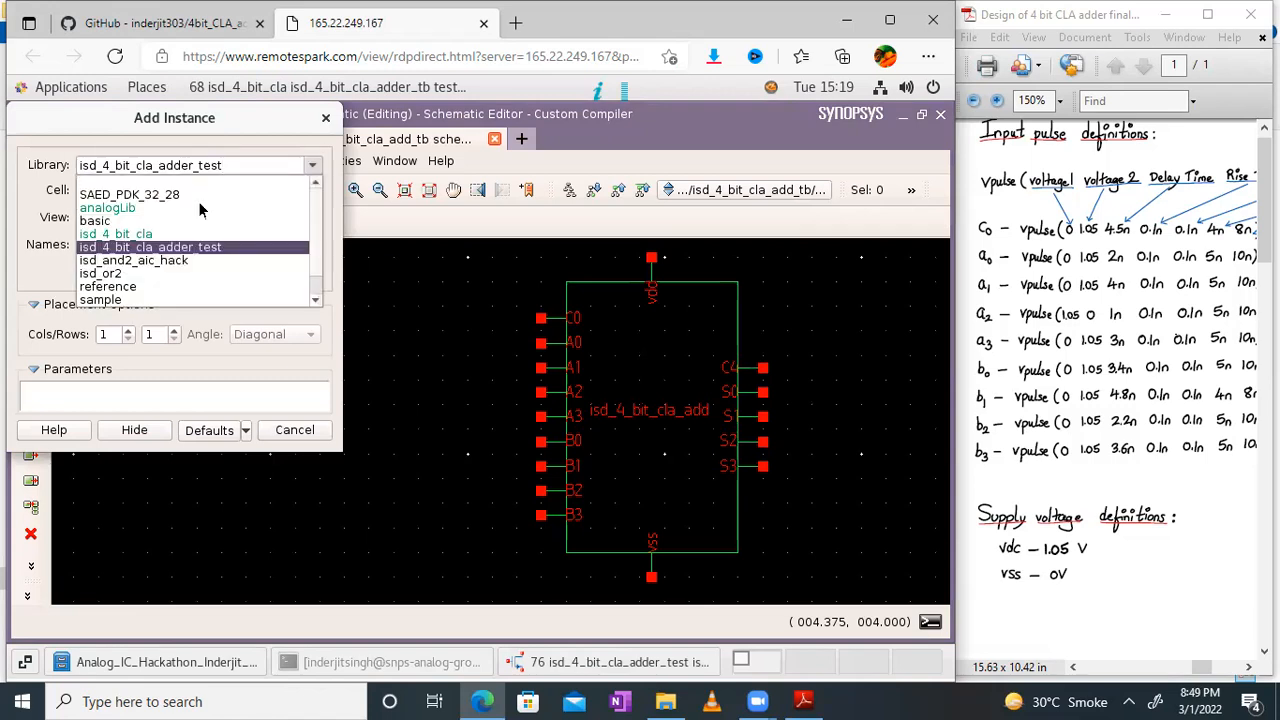
click(115, 208)
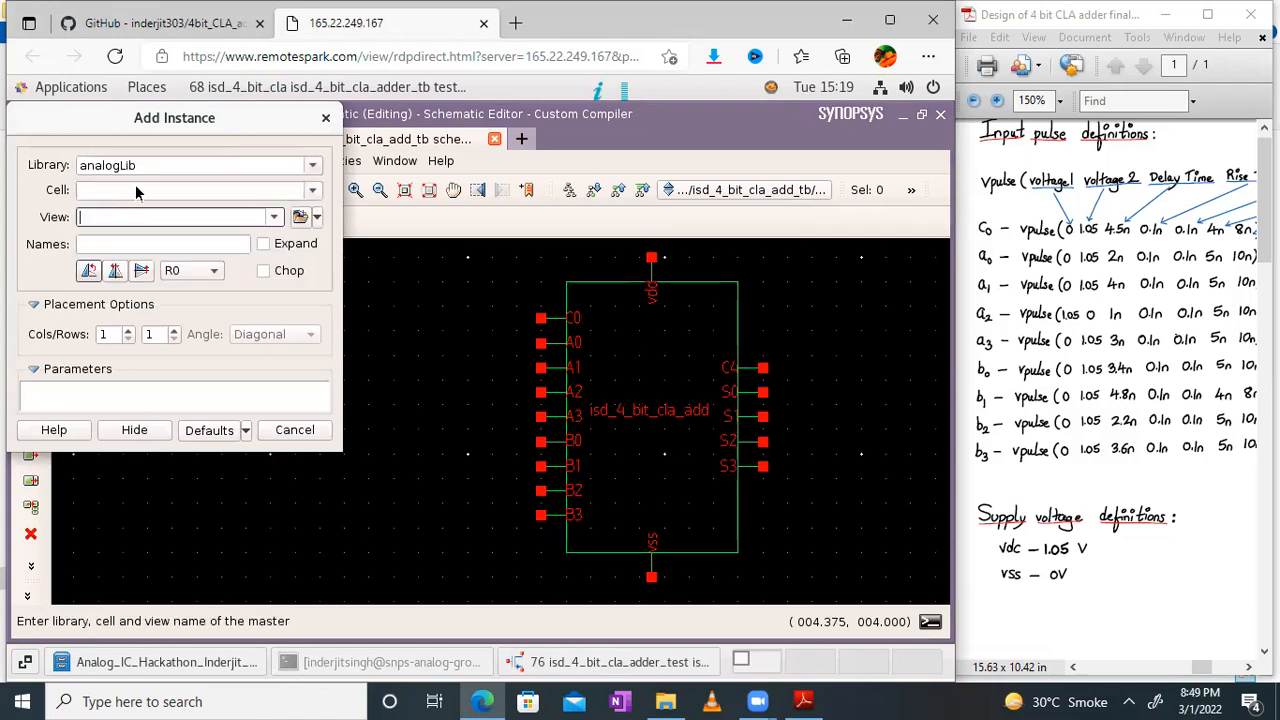
click(135, 189)
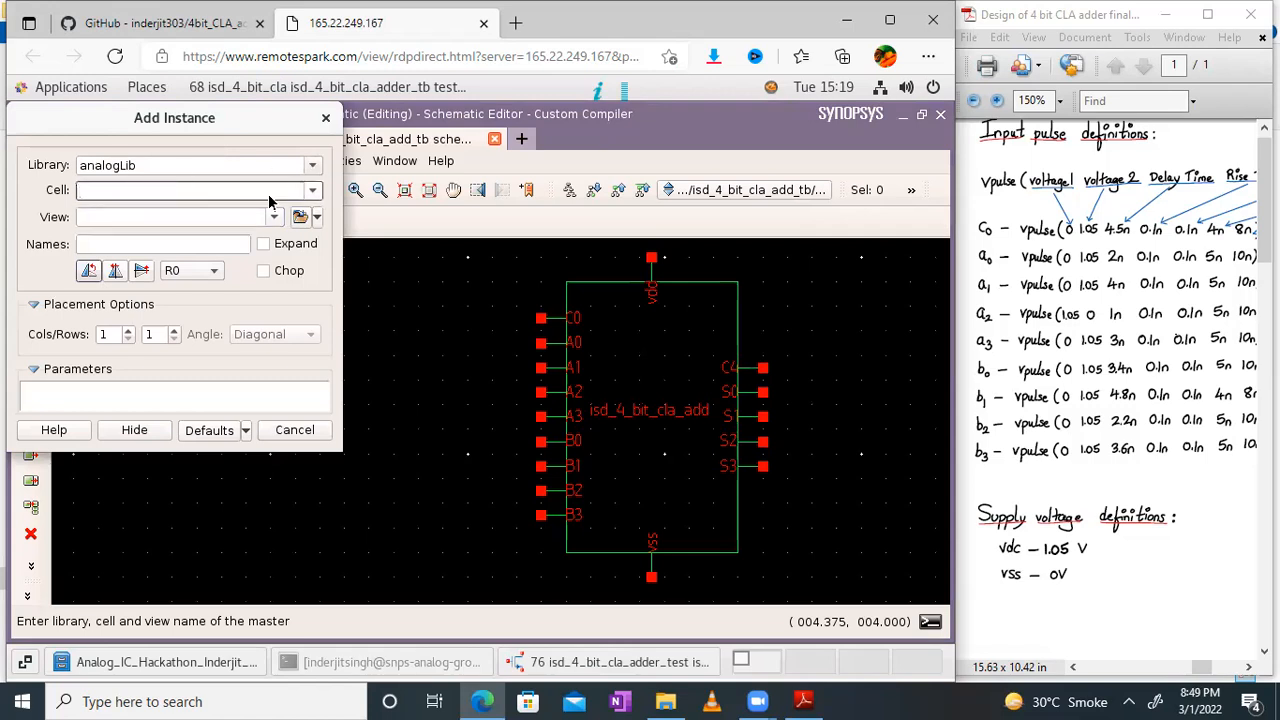
text(vdc)
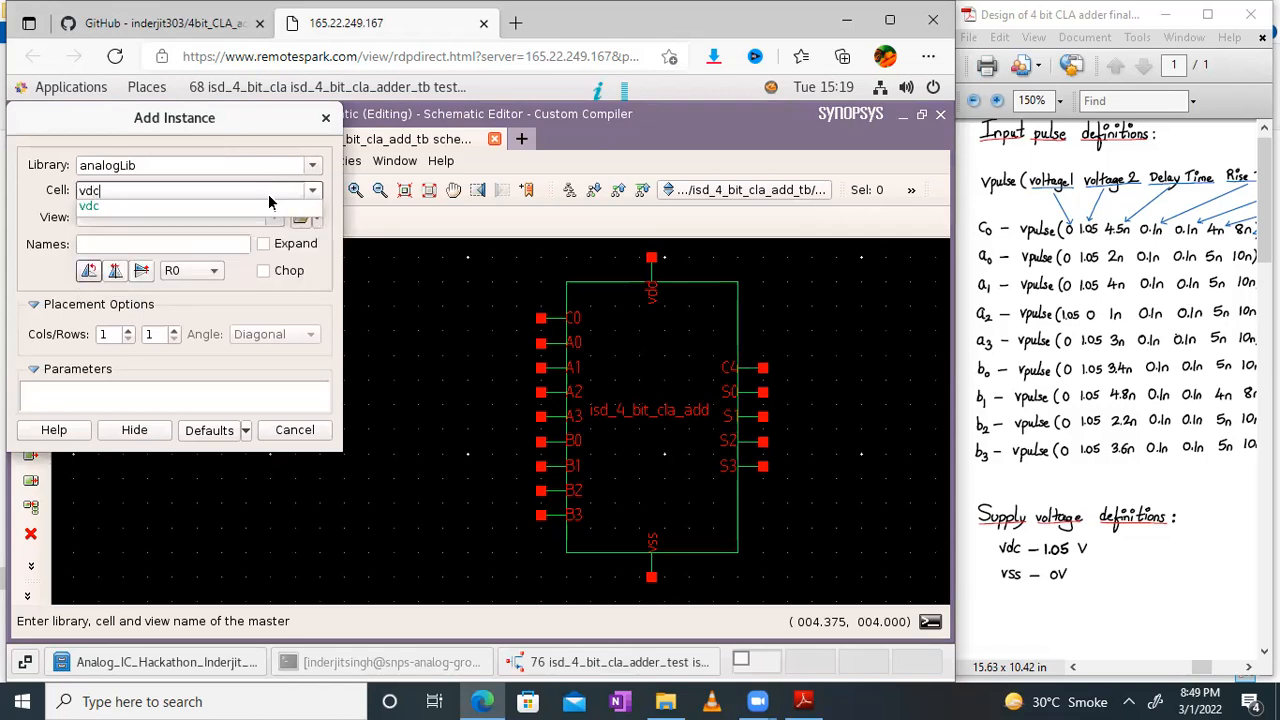
click(88, 207)
Set the source's DC voltage to 1.05 V and place one vdc instance to the lower left of the adder symbol
click(199, 409)
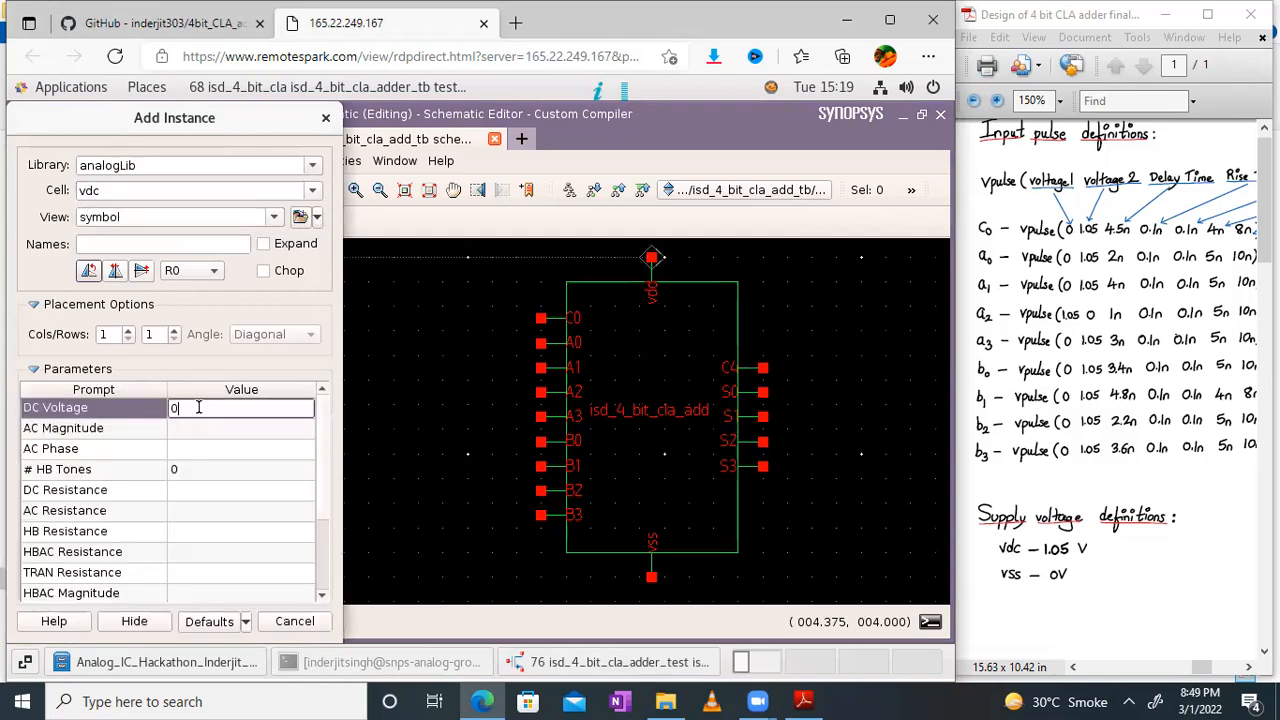
key(BackSpace)
text(1.02)
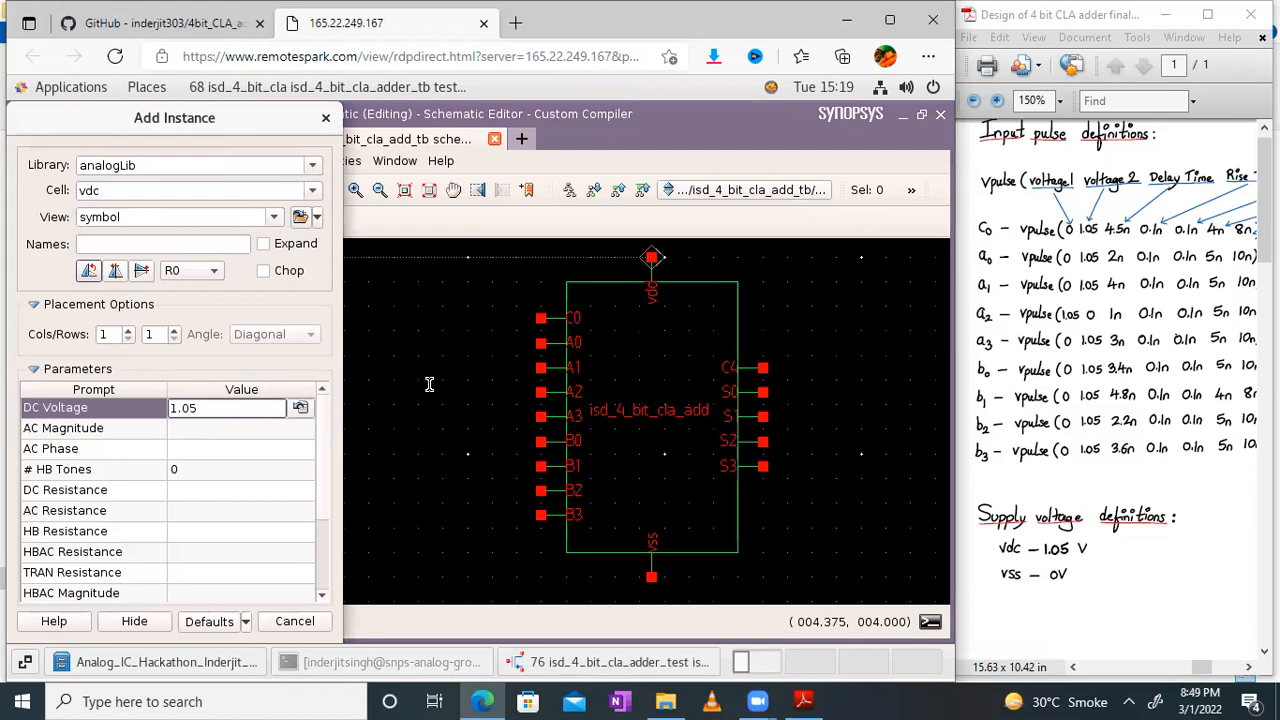
key(Return)
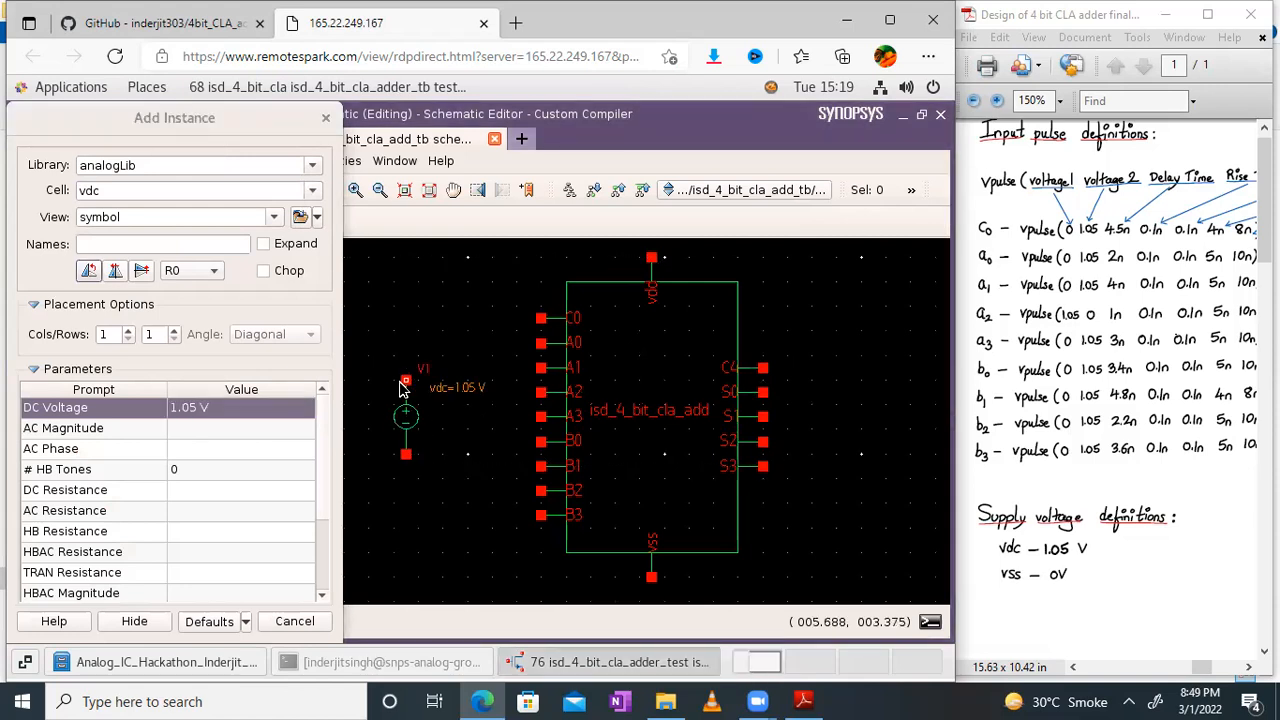
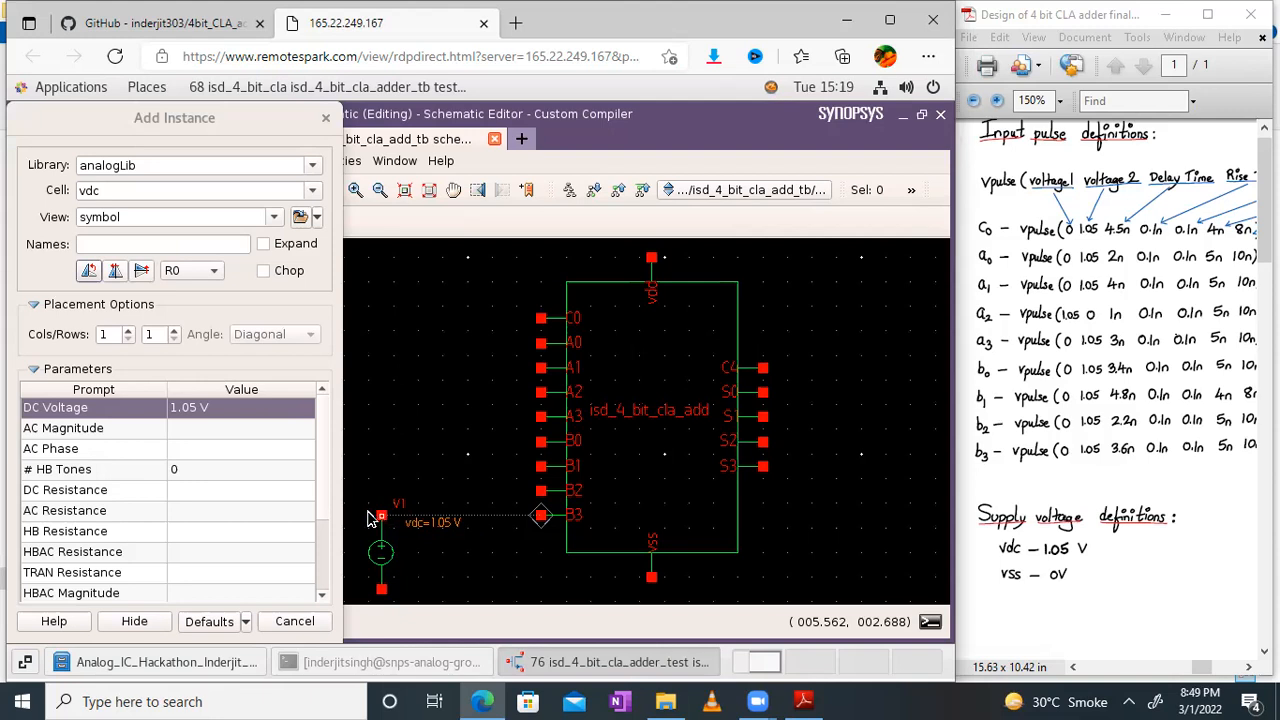
click(368, 518)
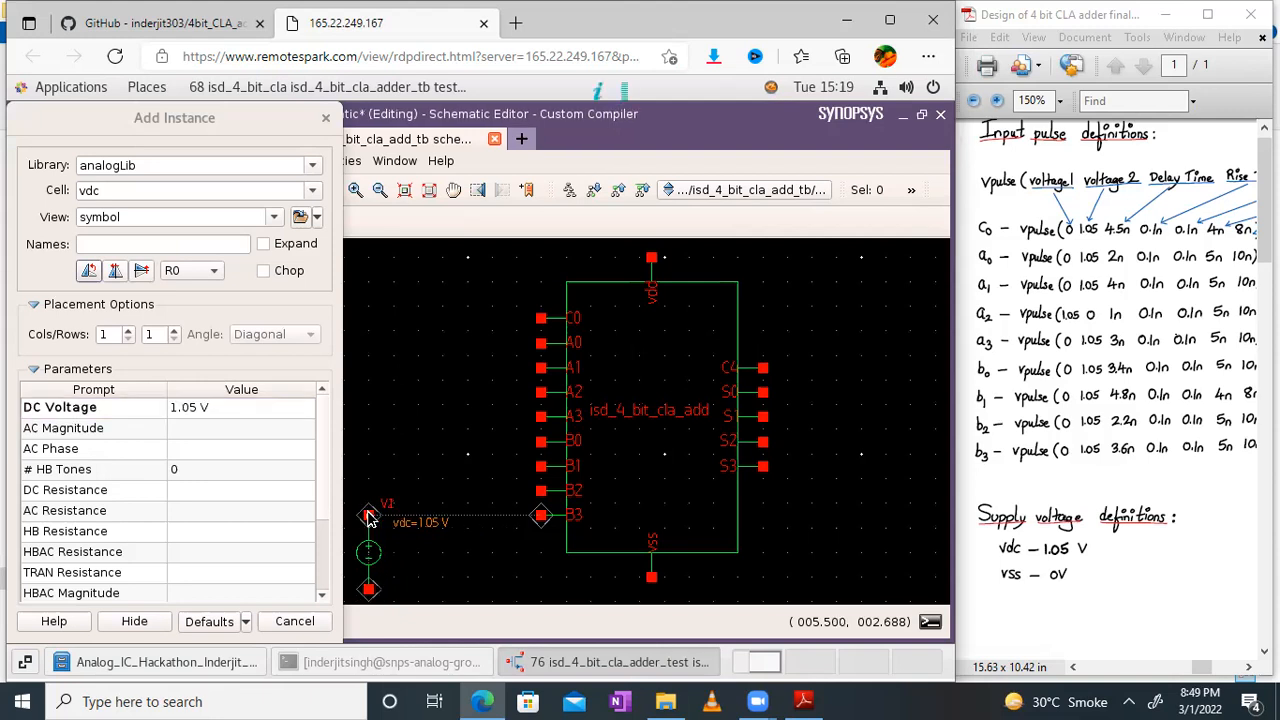
key(Escape)
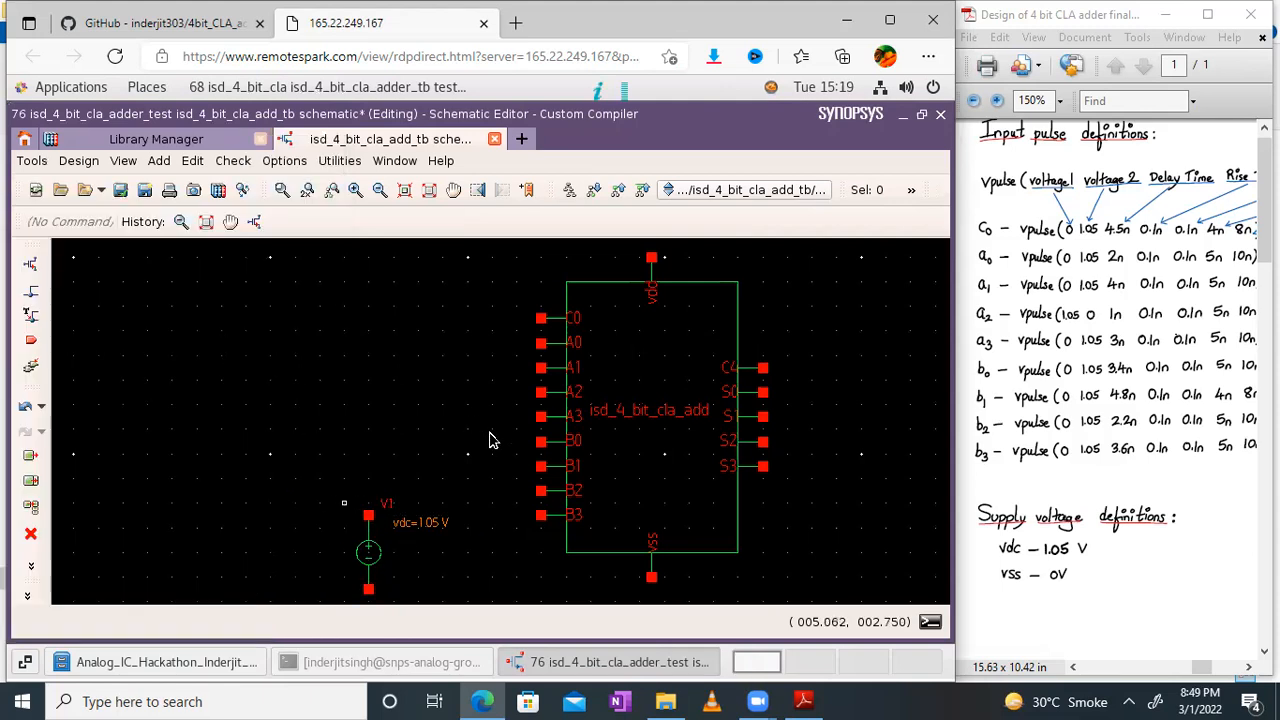
Draw a short horizontal wire stub leading to the adder symbol's C0 input pin
click(30, 291)
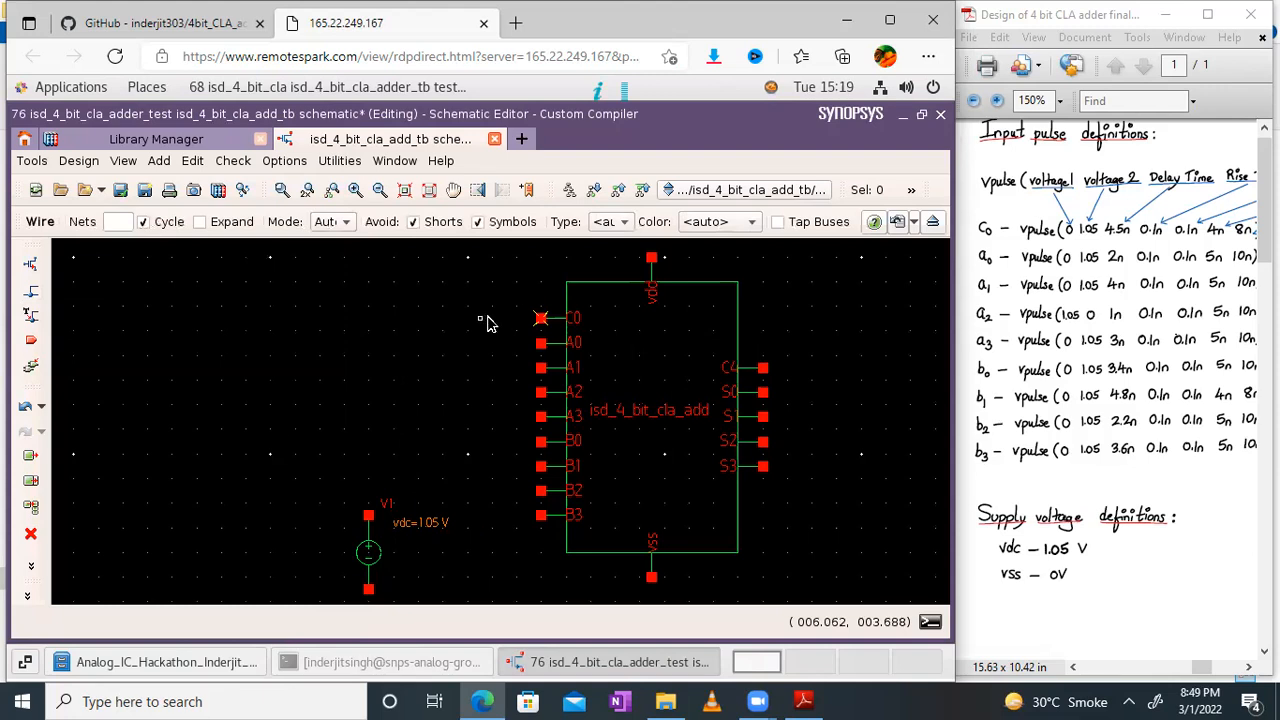
click(491, 319)
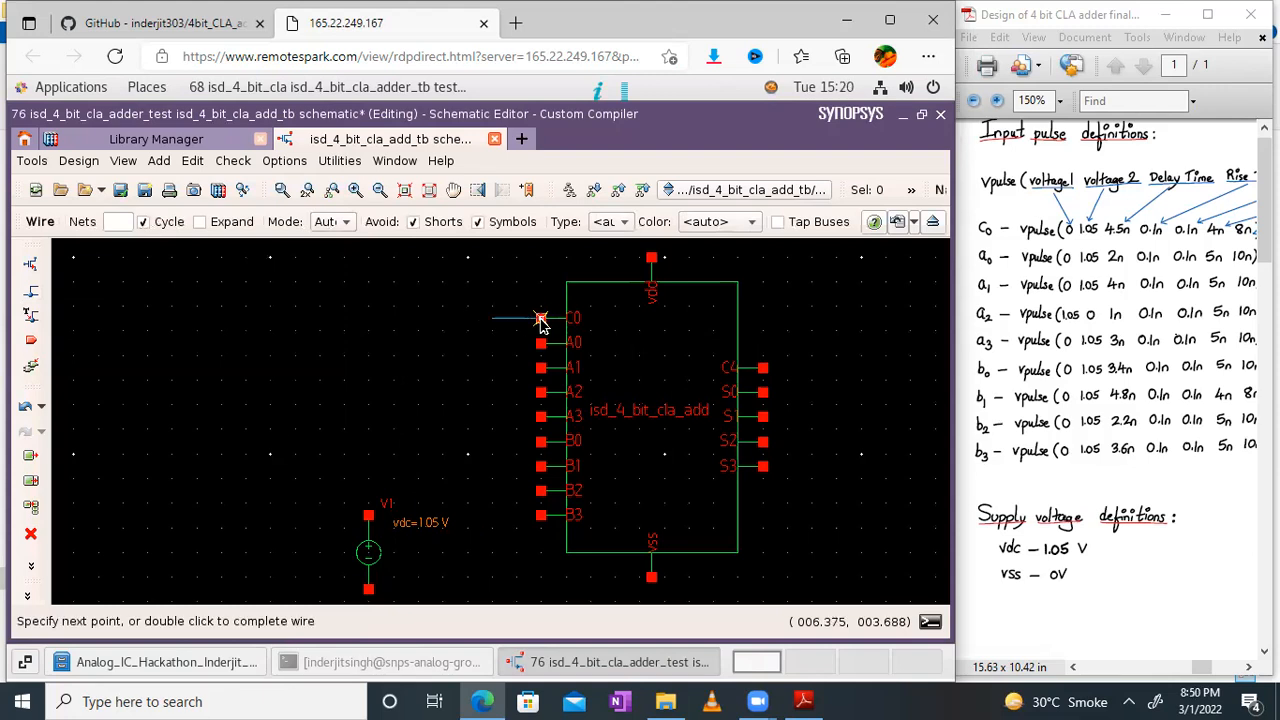
double_click(540, 320)
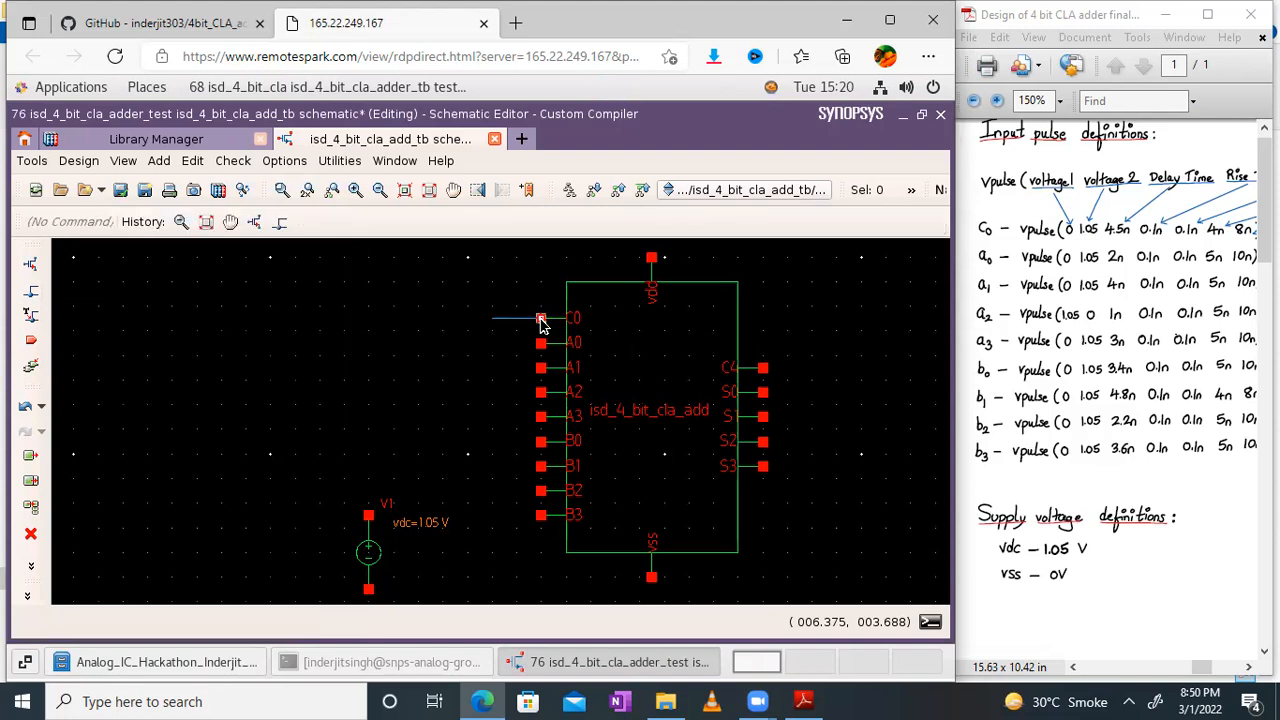
Draw short horizontal wire stubs leading to the adder symbol's A0 and A1 input pins
click(36, 292)
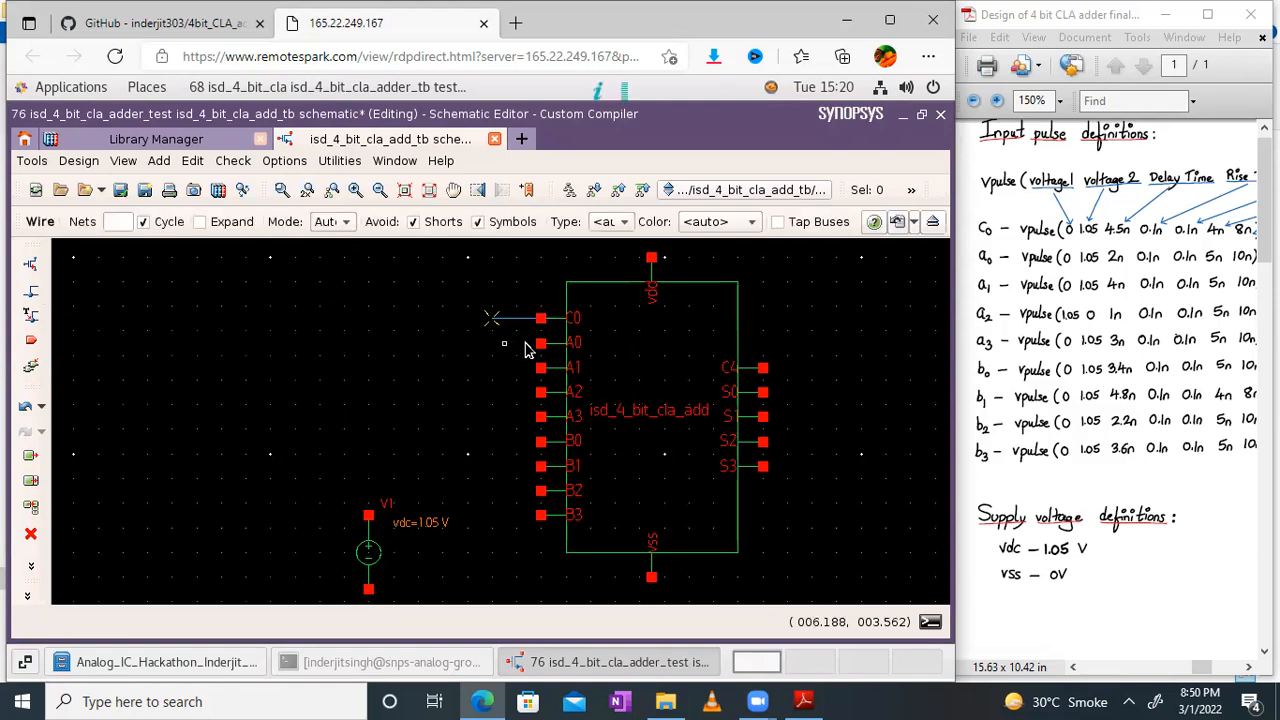
click(540, 345)
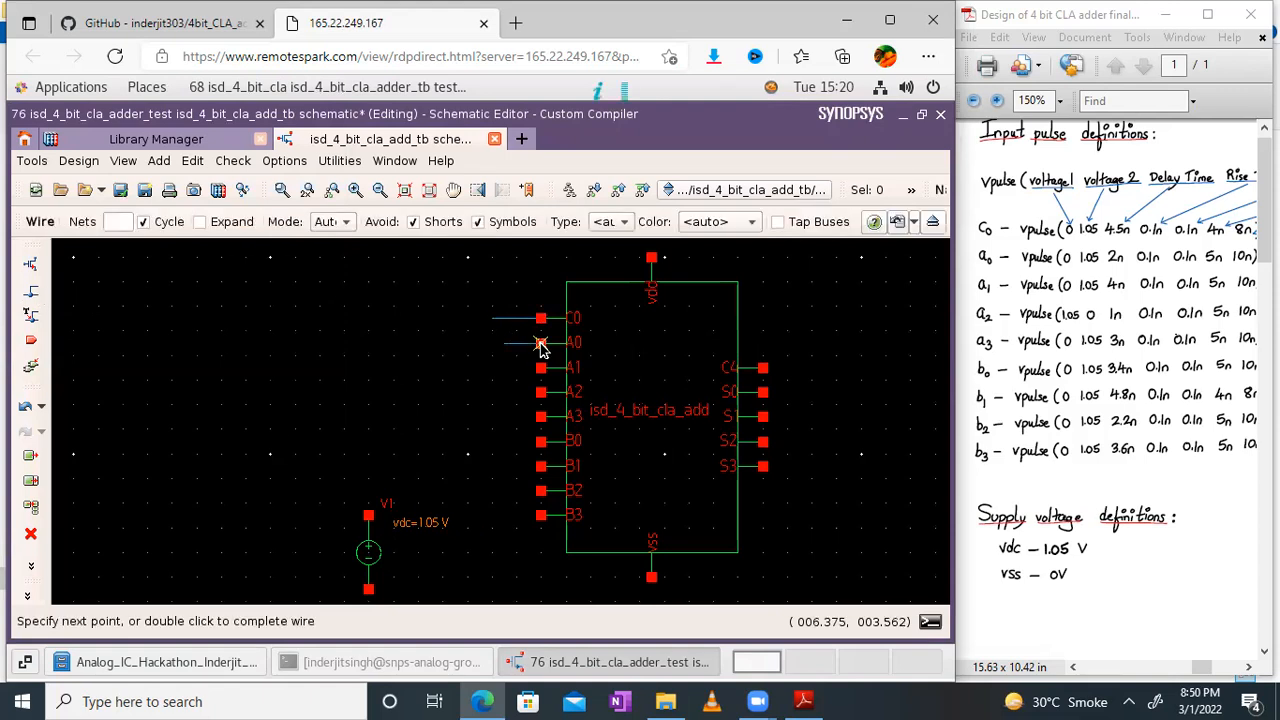
key(Escape)
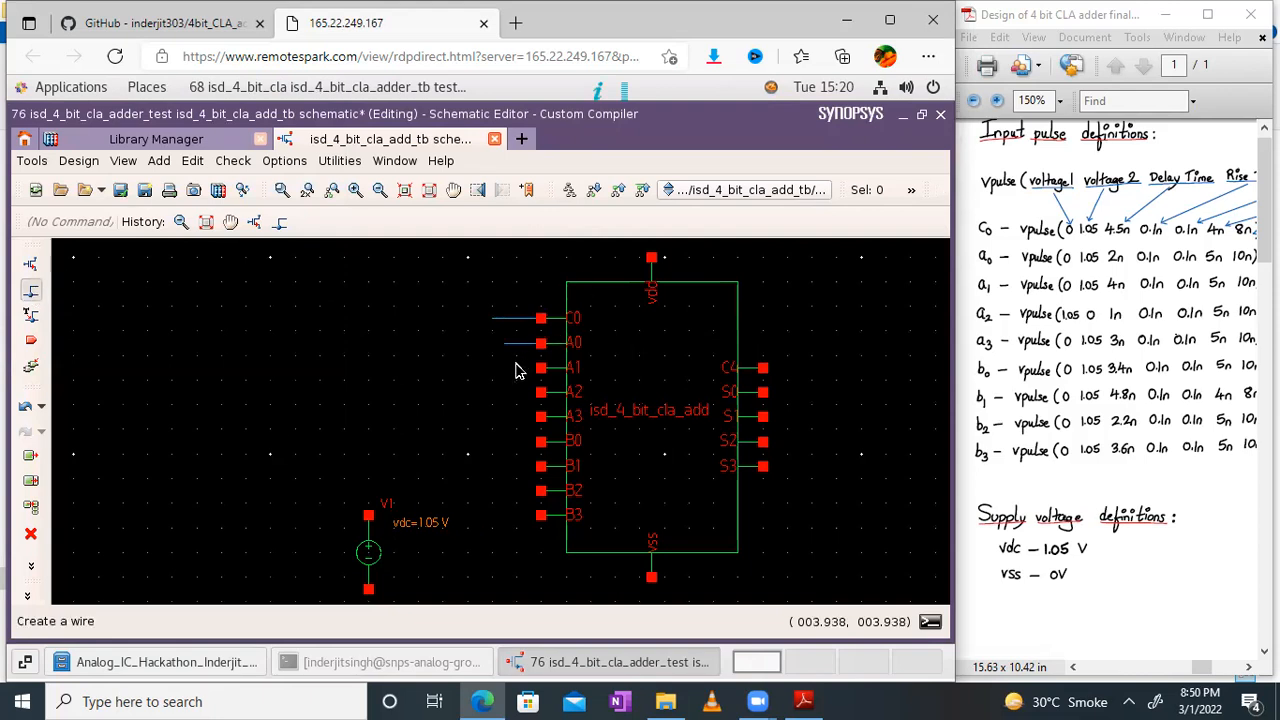
key(w)
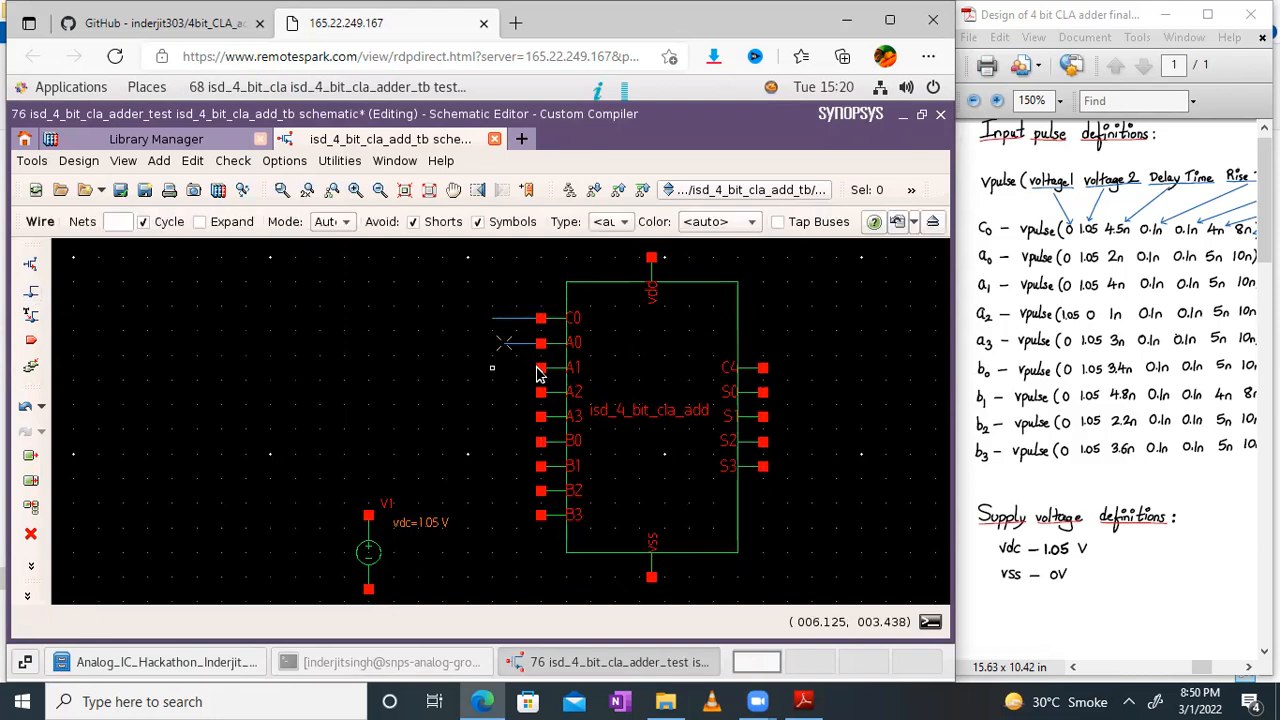
click(537, 369)
key(Escape)
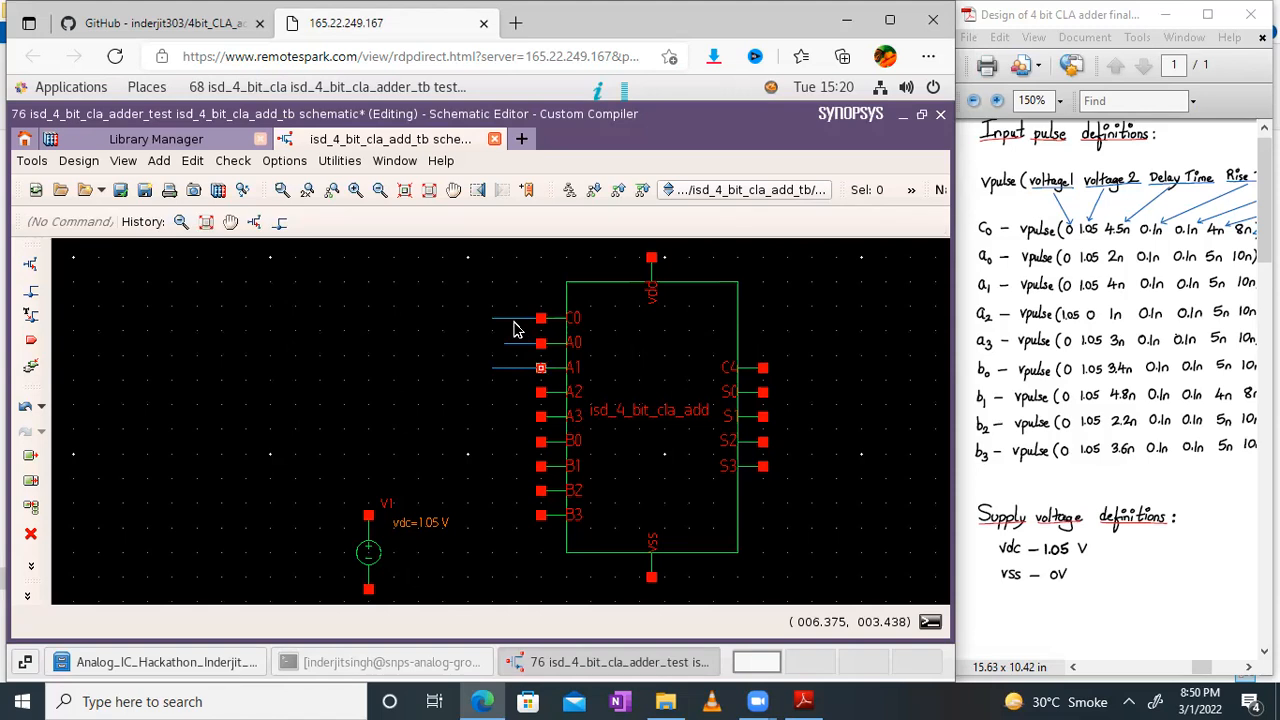
Name the wire stubs at the C0 and A0 input pins C0 and A0 respectively
right_click(507, 323)
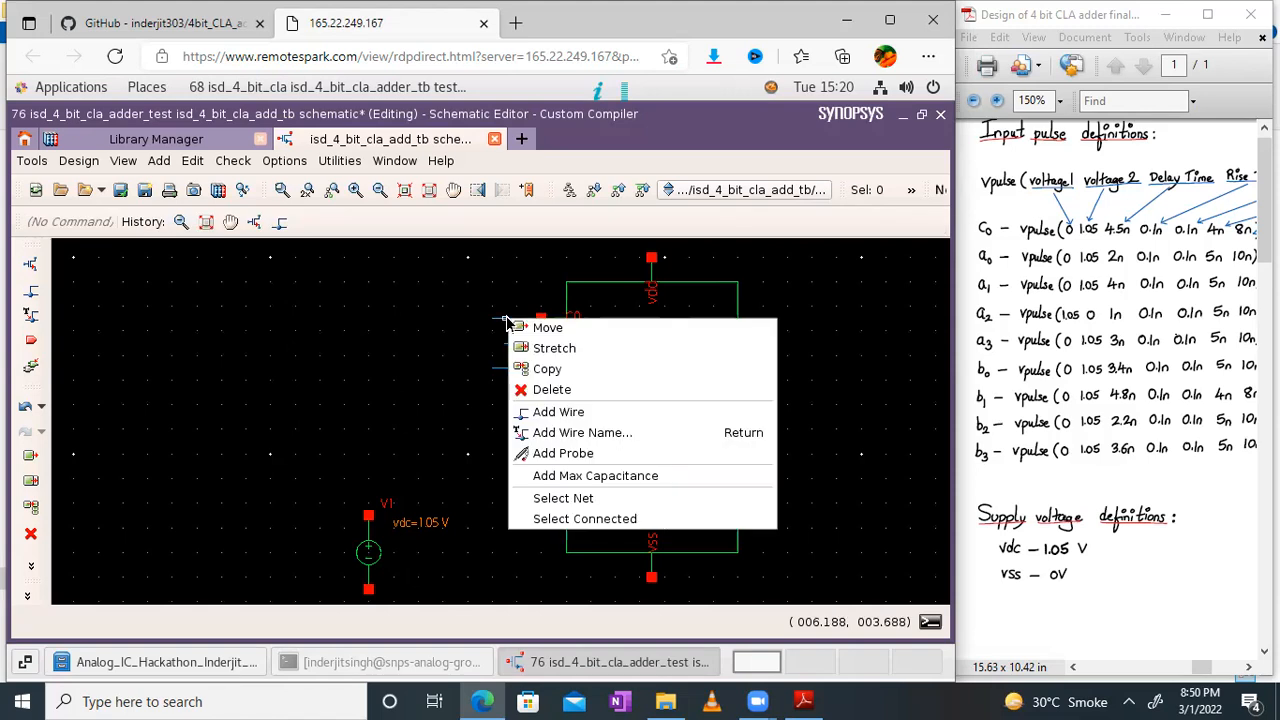
click(551, 433)
text(C0)
key(Return)
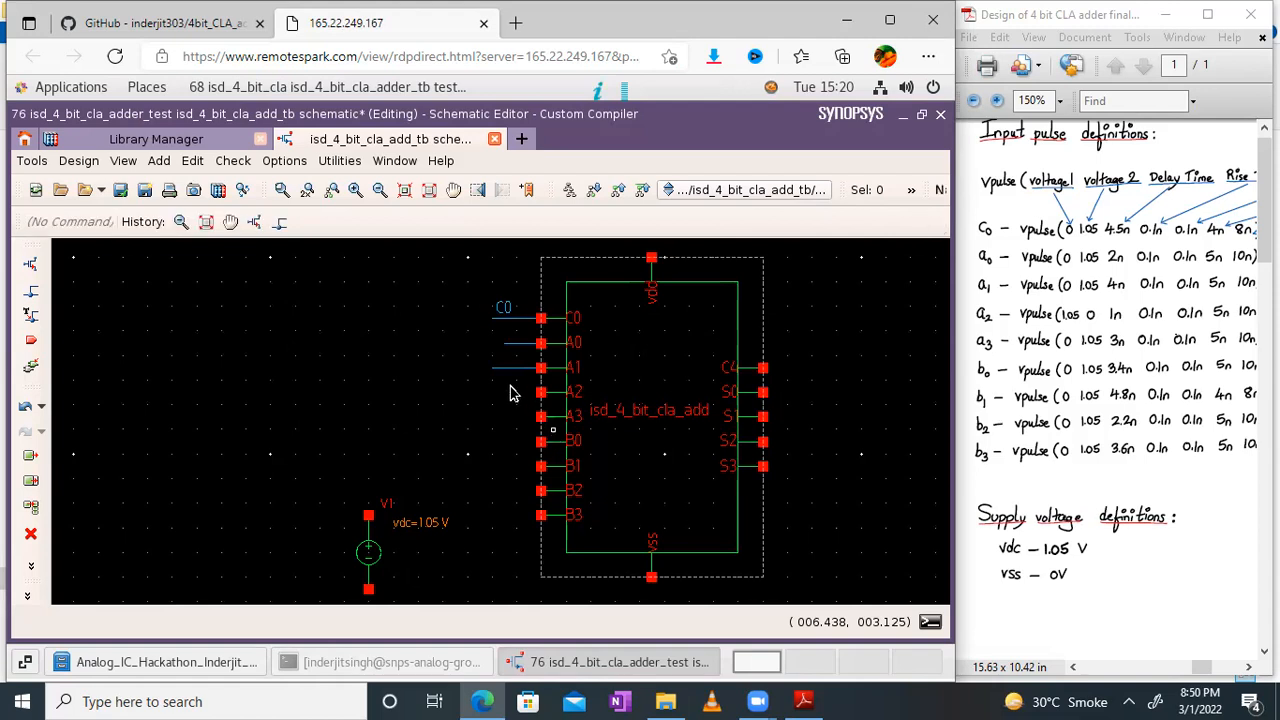
right_click(517, 348)
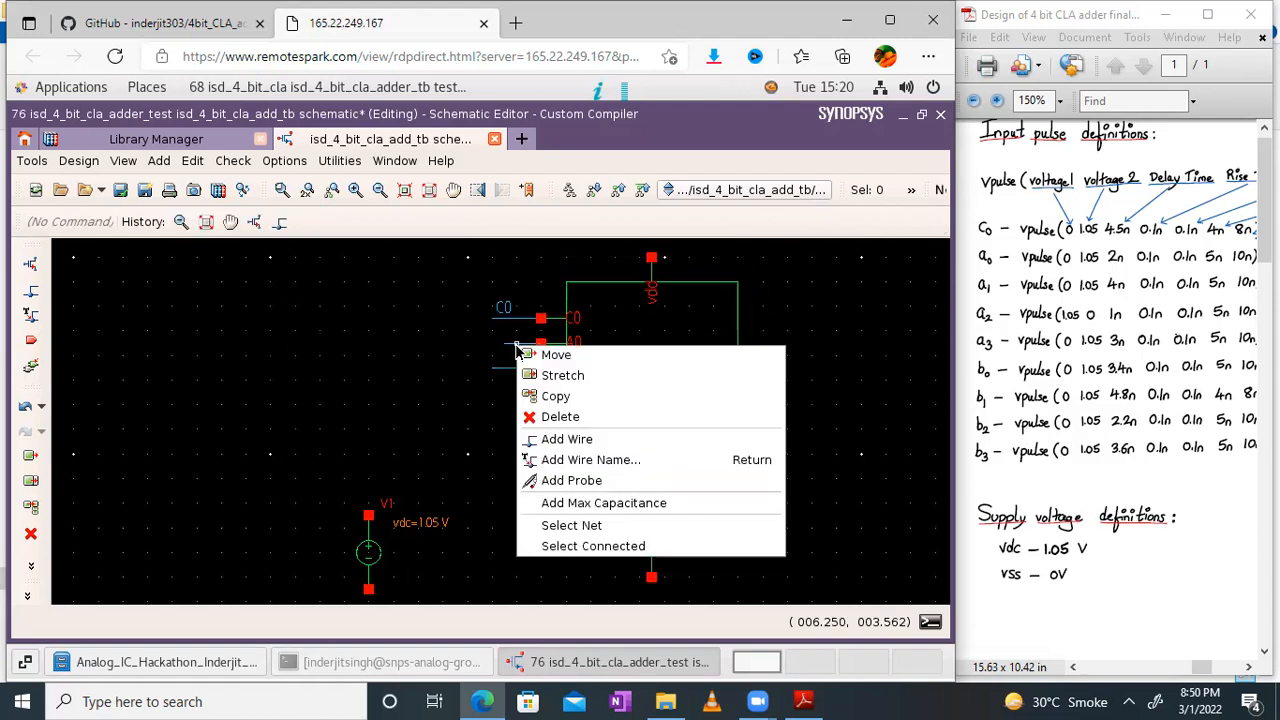
click(551, 461)
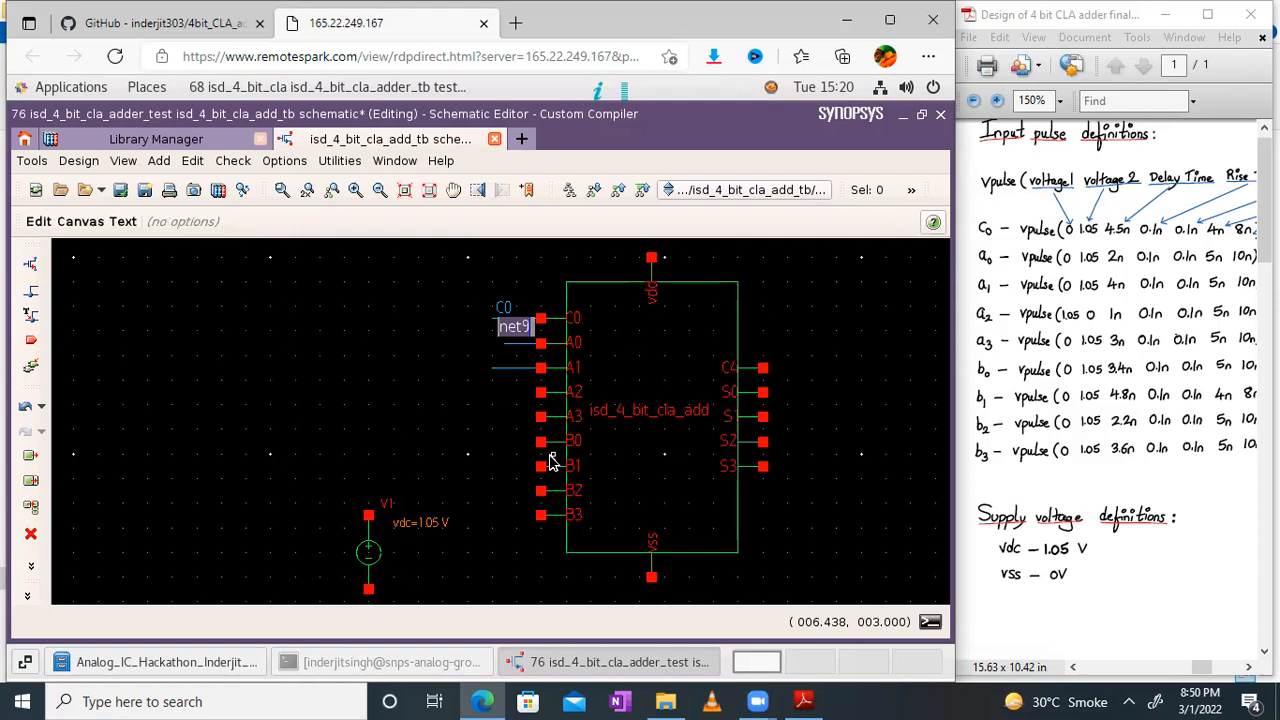
key(Return)
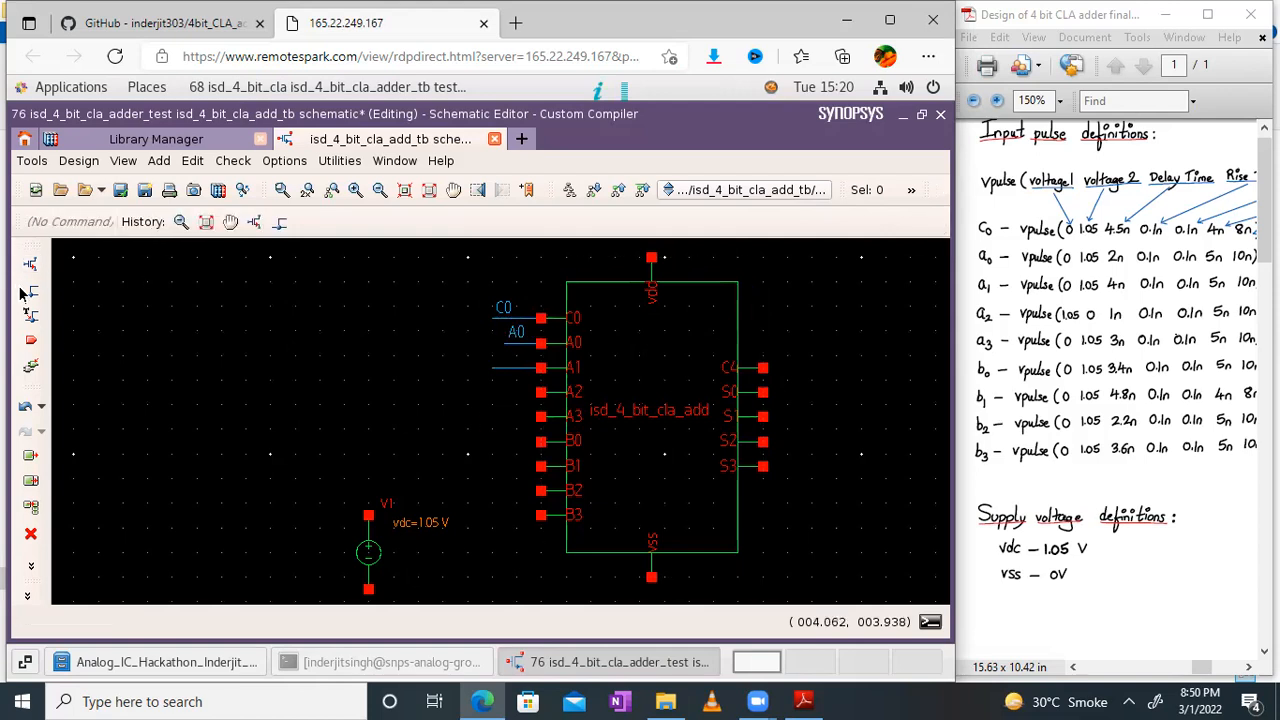
Draw short horizontal wire stubs leading to the adder symbol's A2 and A3 input pins
click(28, 292)
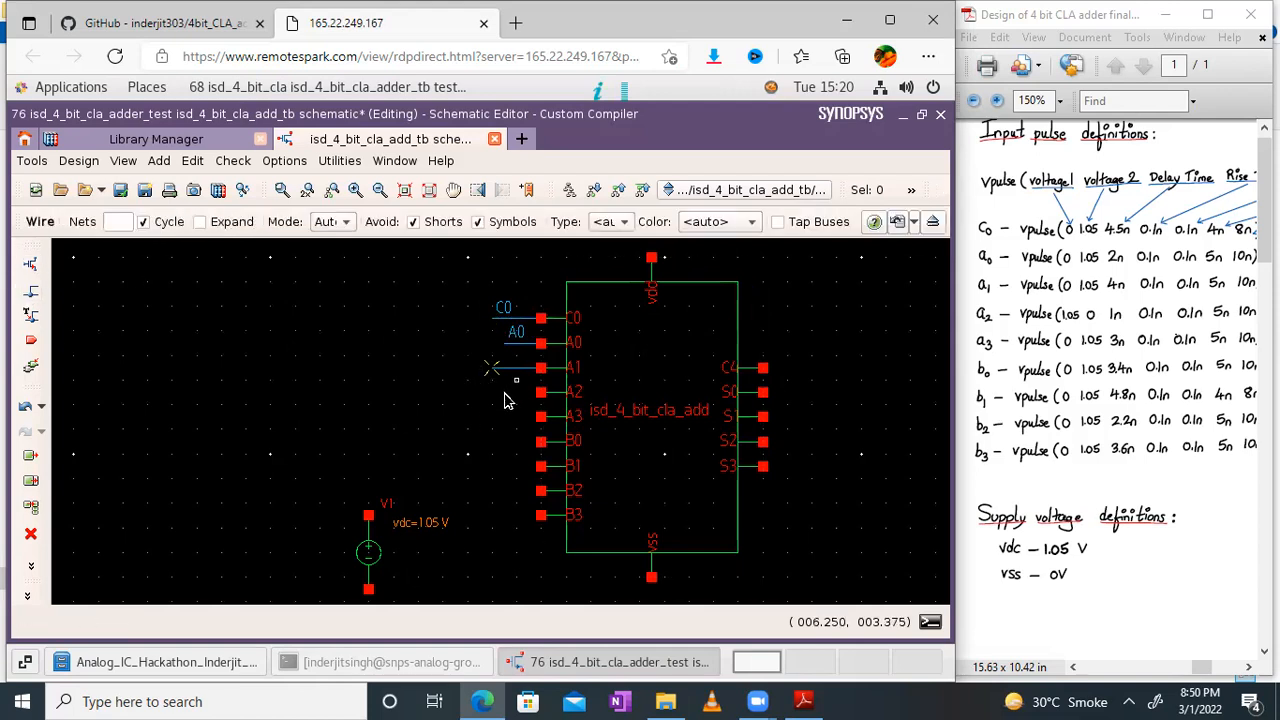
click(505, 392)
click(540, 417)
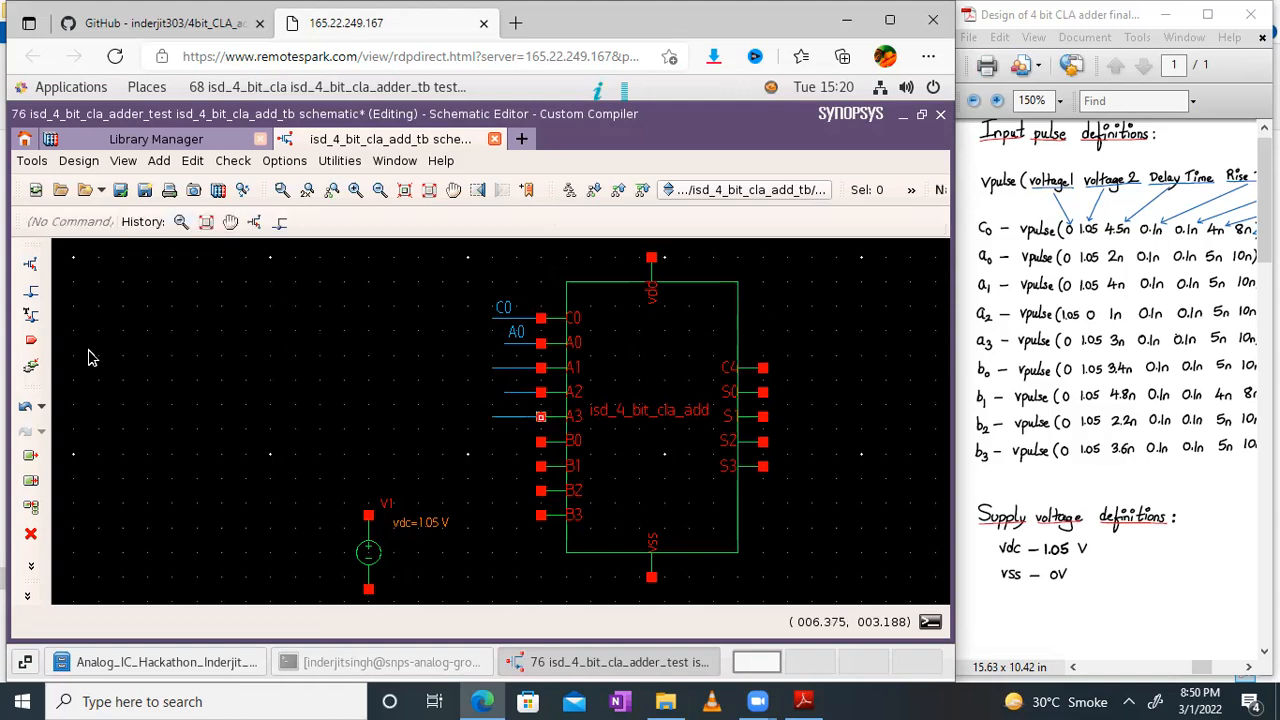
Draw short horizontal wire stubs leading to the adder symbol's B0 and B1 input pins
click(31, 291)
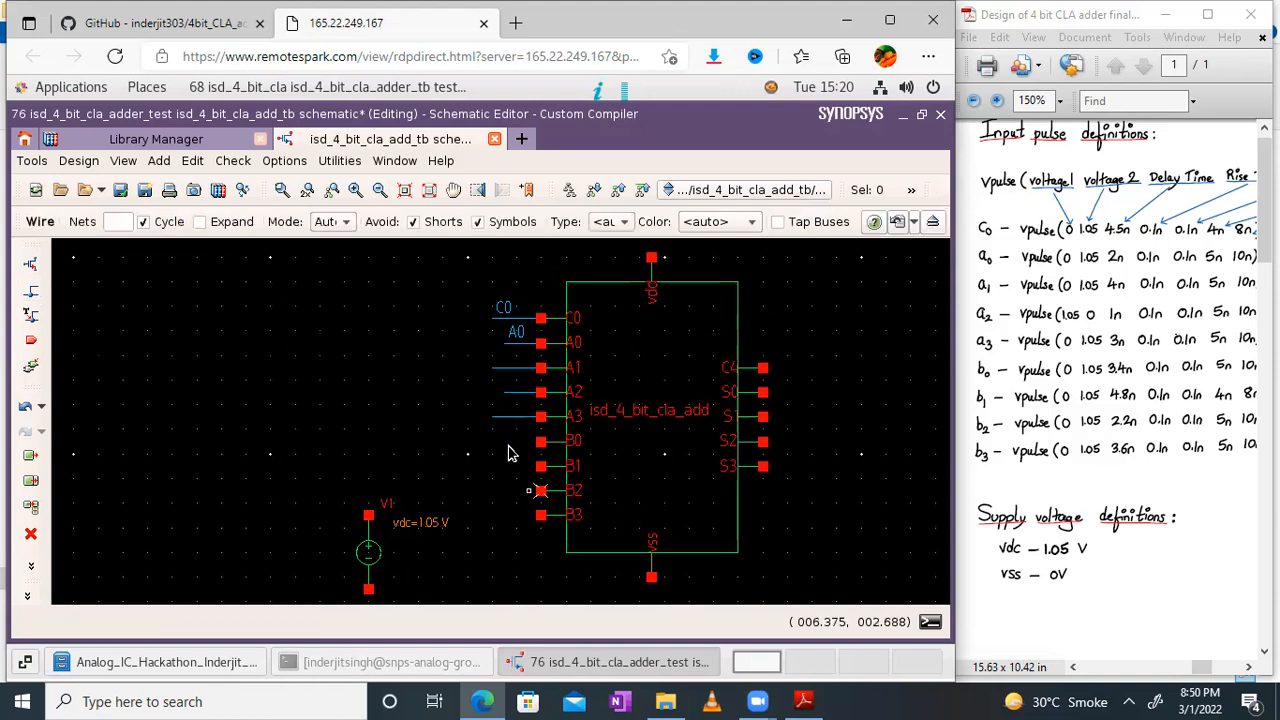
click(505, 441)
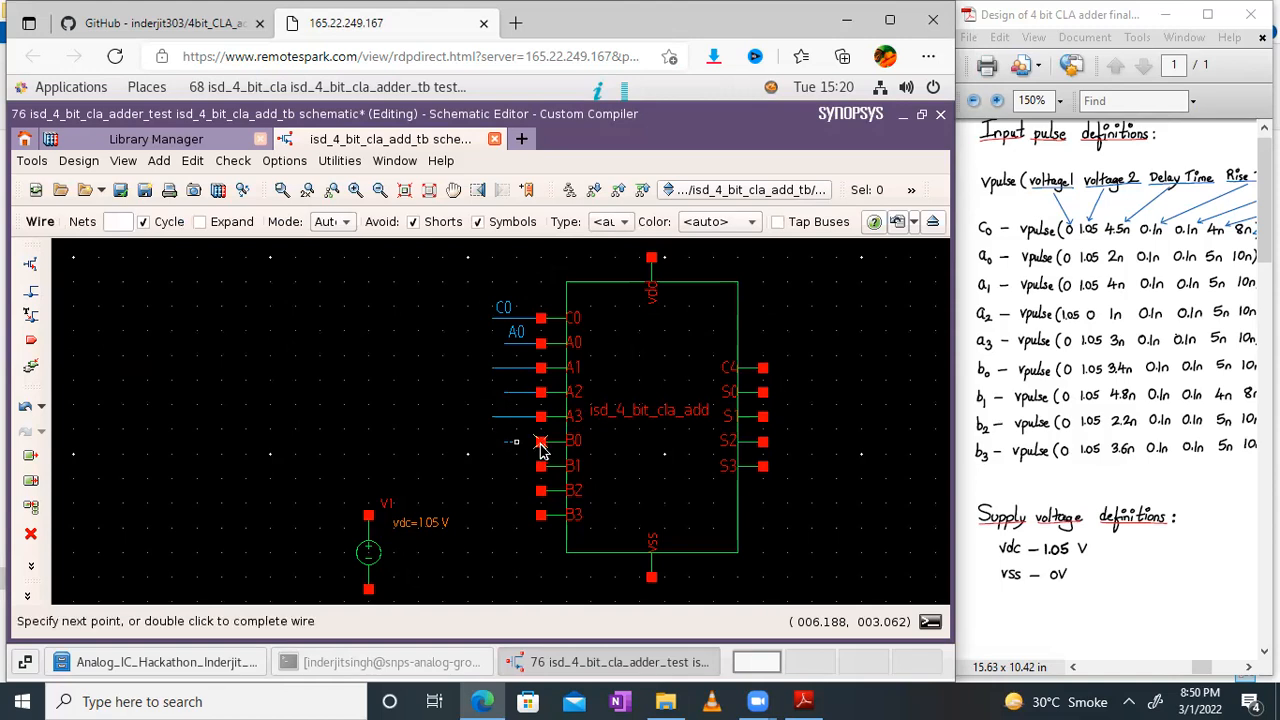
click(540, 441)
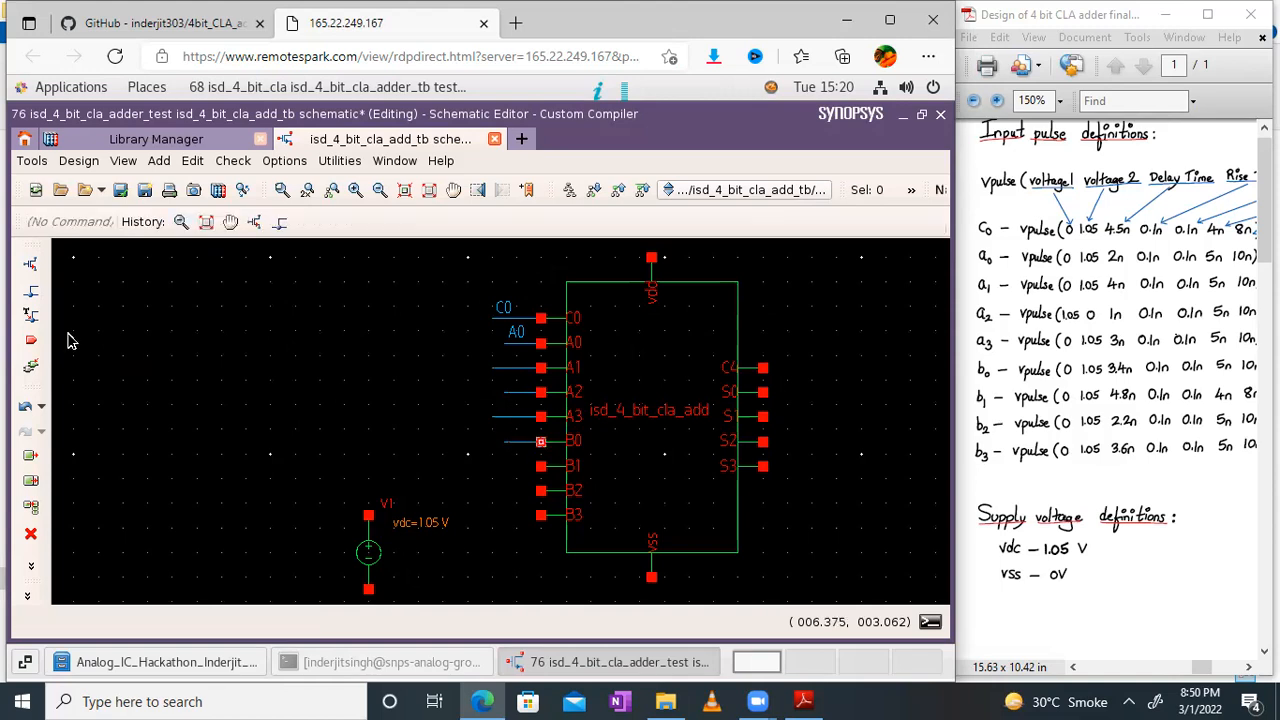
click(31, 291)
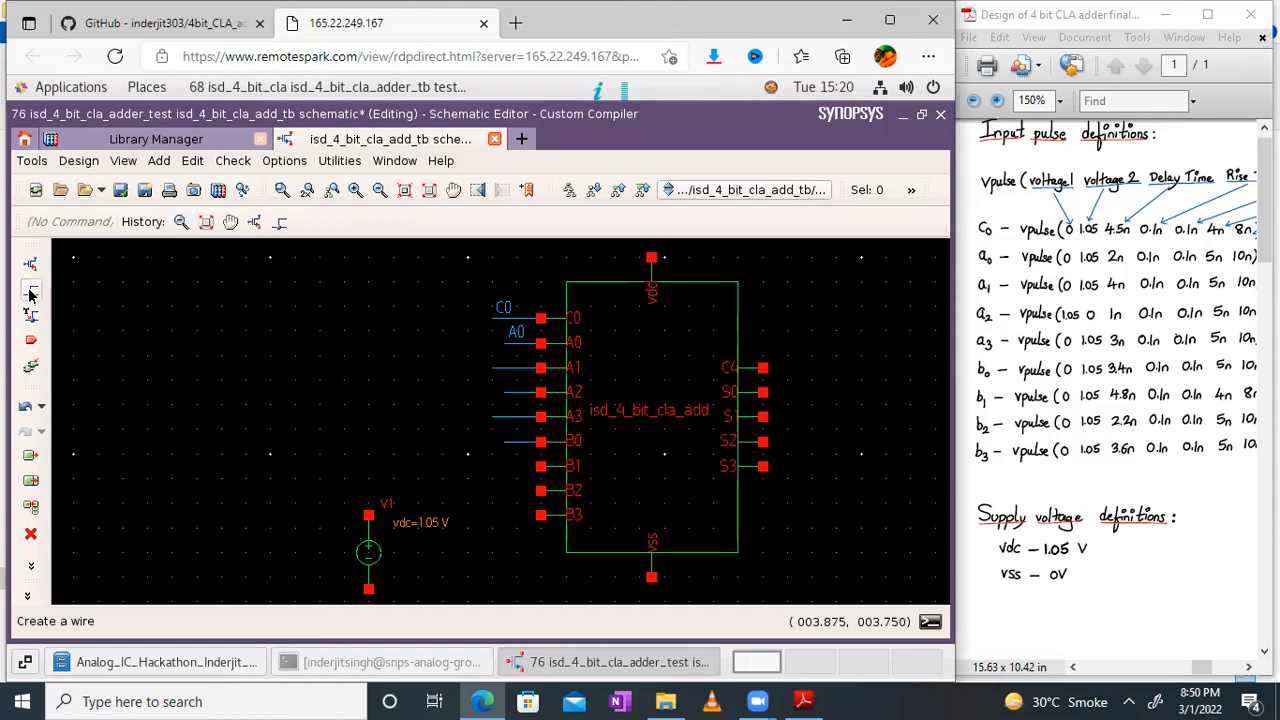
click(492, 466)
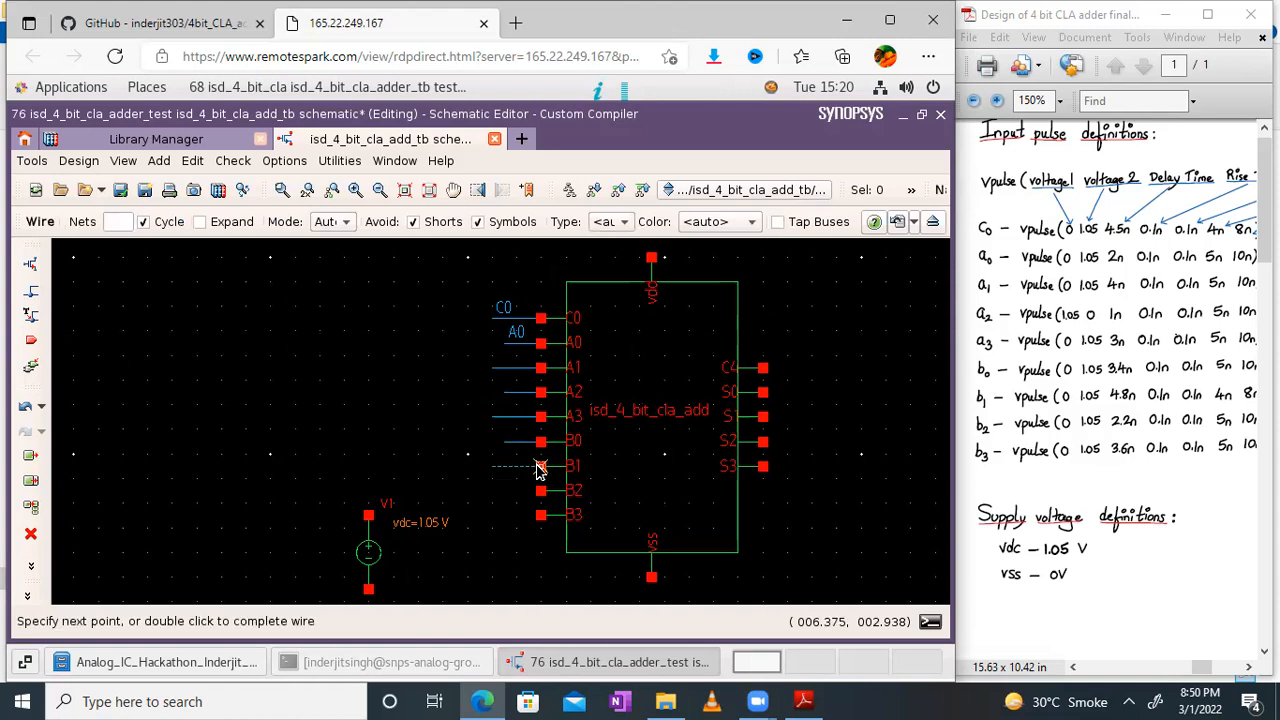
click(540, 466)
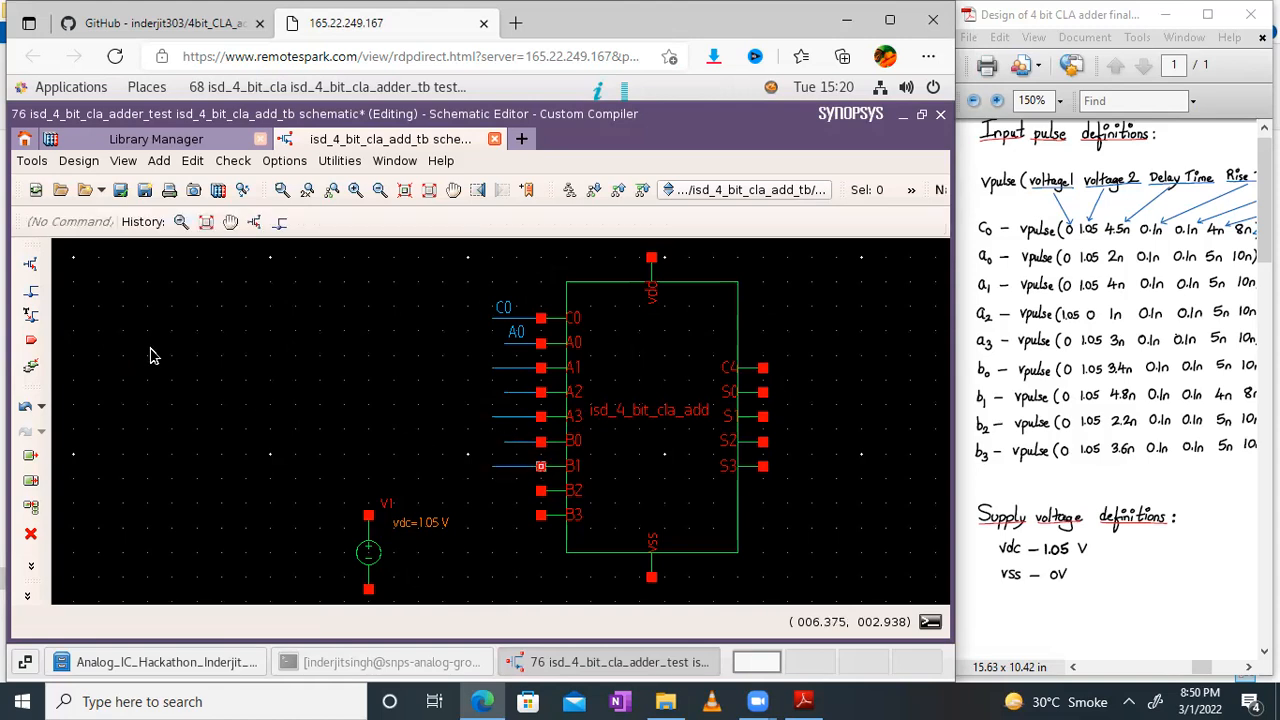
Draw short horizontal wire stubs leading to the adder symbol's B2 and B3 input pins
click(31, 291)
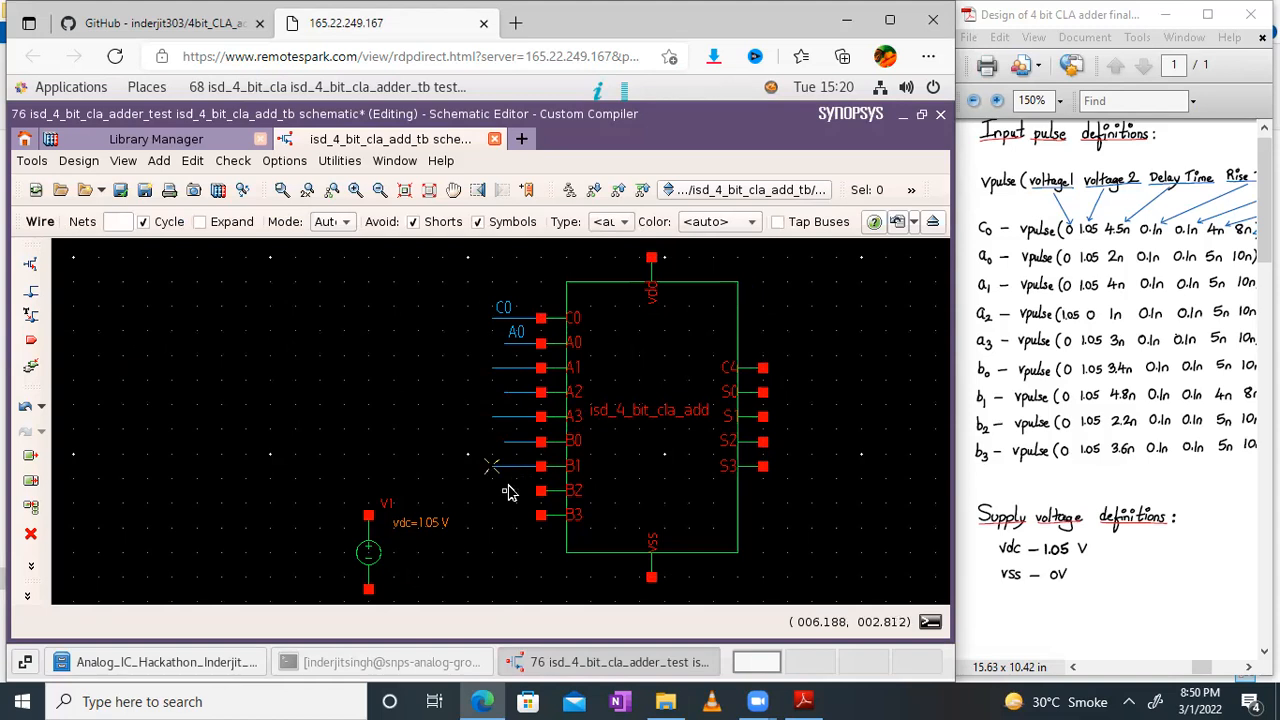
click(504, 490)
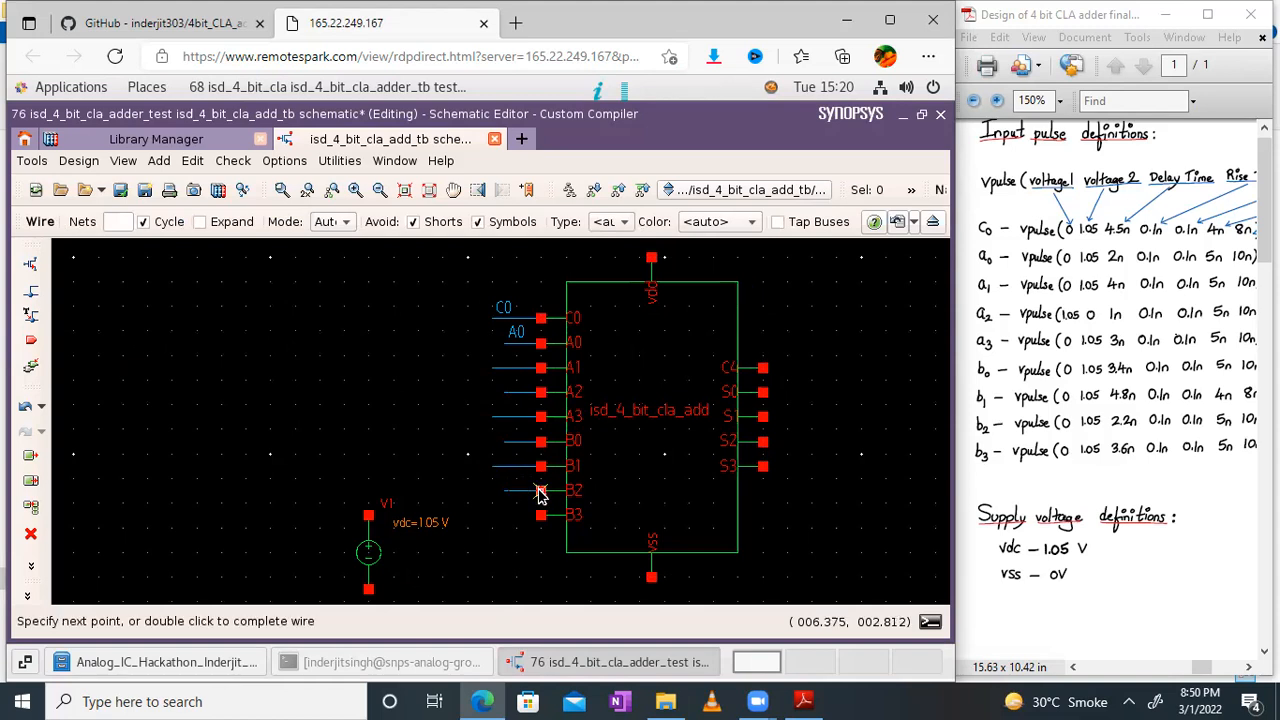
click(540, 491)
click(31, 291)
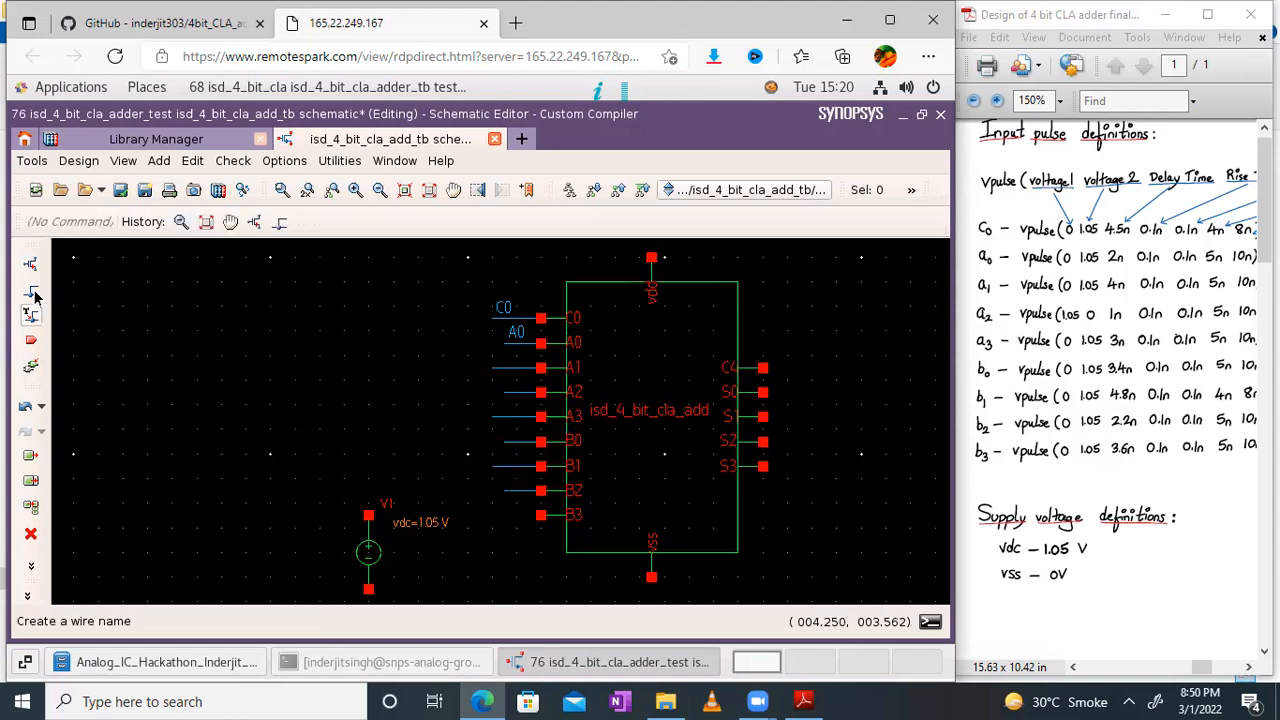
click(492, 517)
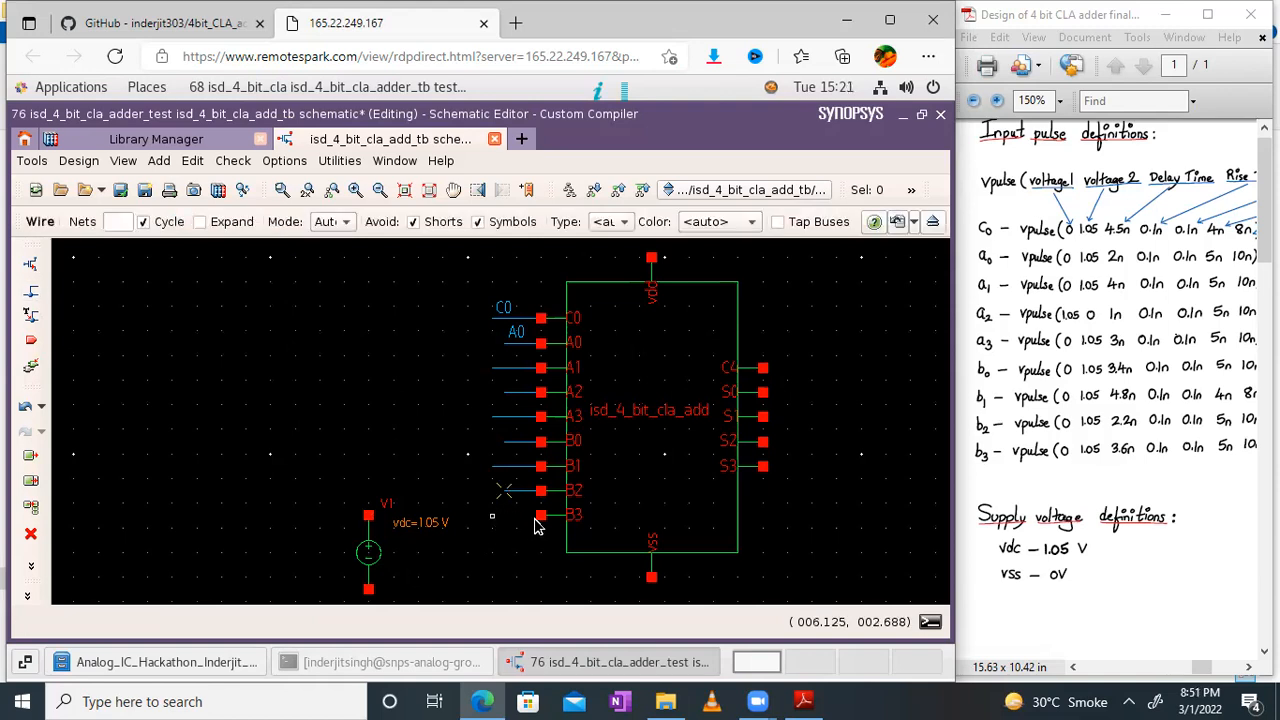
click(540, 517)
key(Escape)
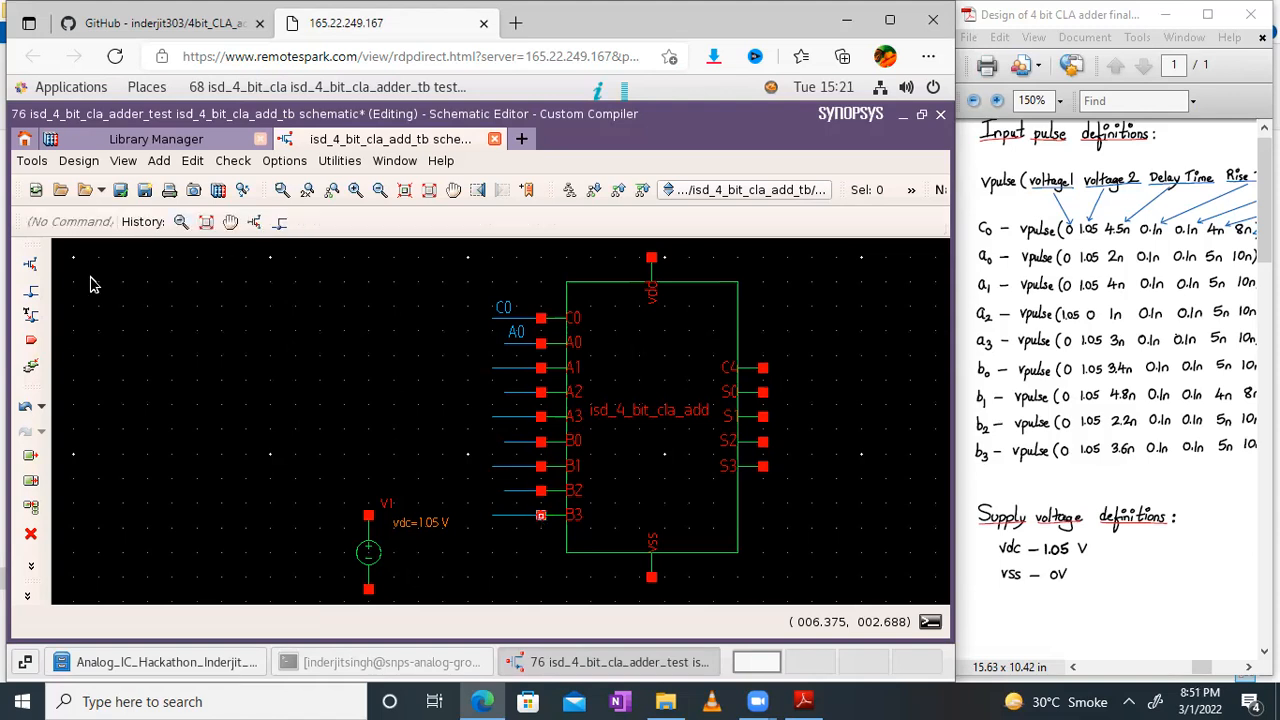
Draw short horizontal wire stubs outward from the adder symbol's C4 and S0 output pins
click(31, 290)
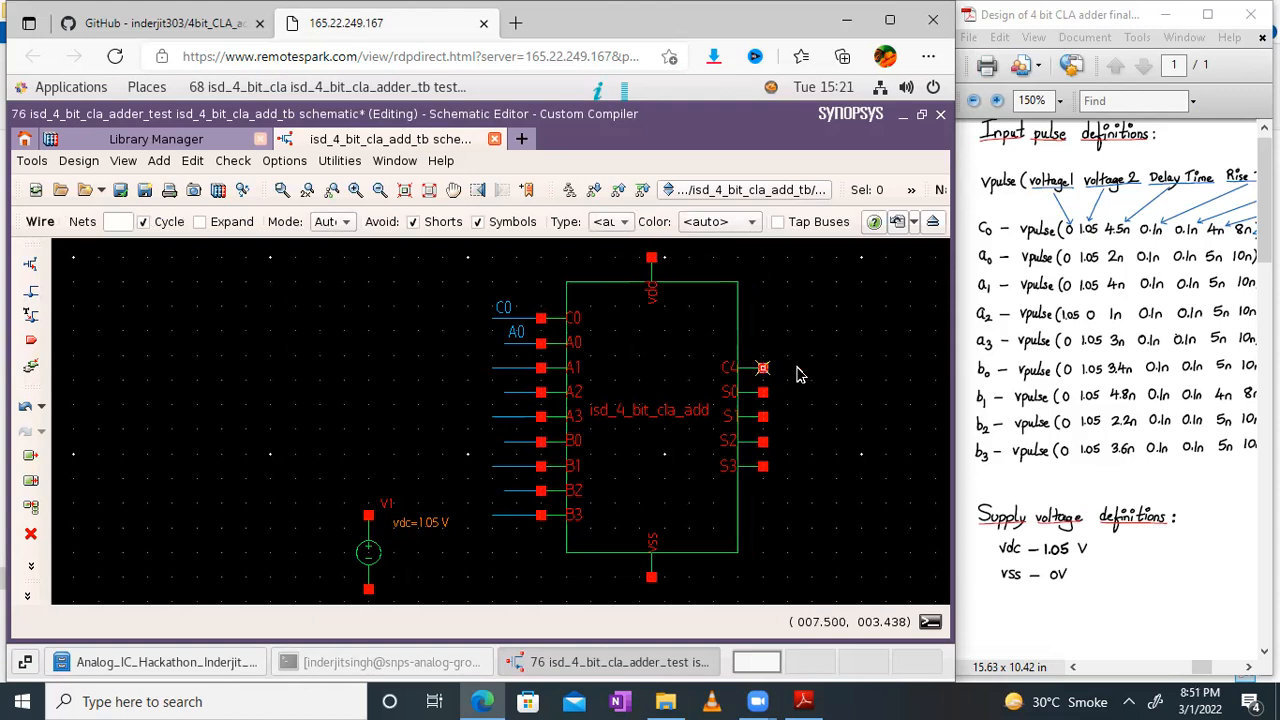
click(763, 368)
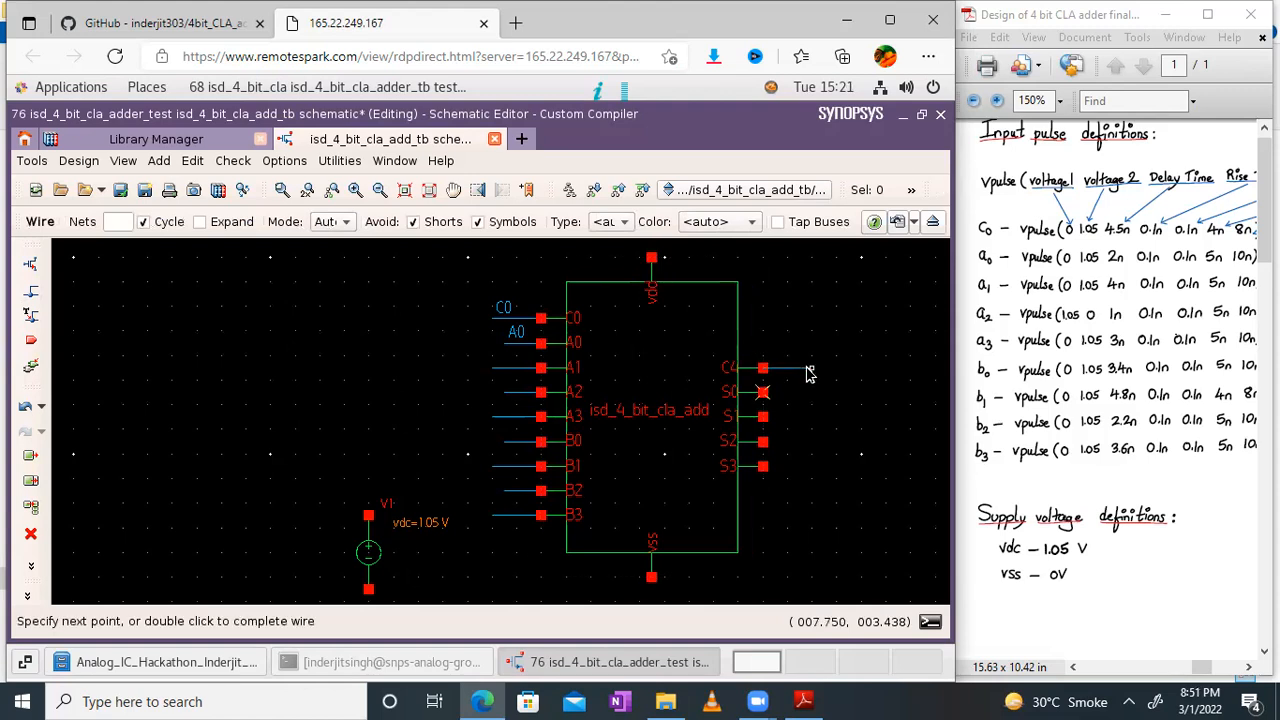
double_click(810, 370)
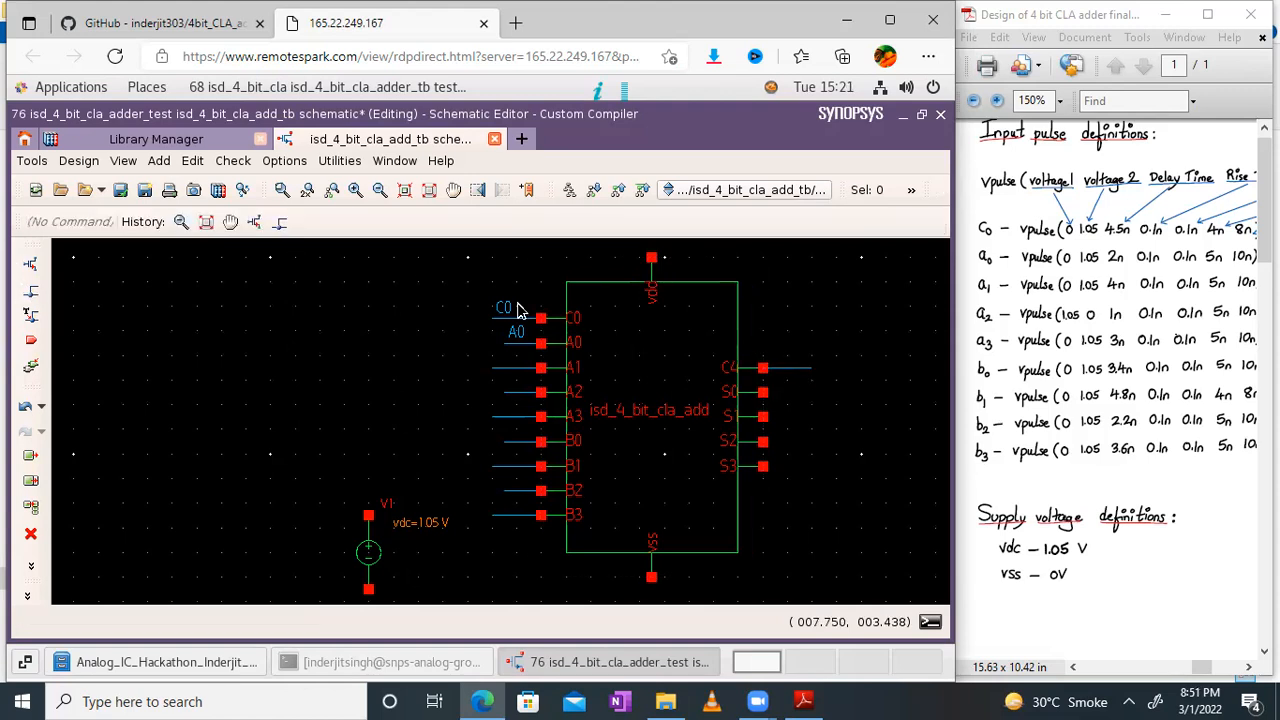
click(810, 402)
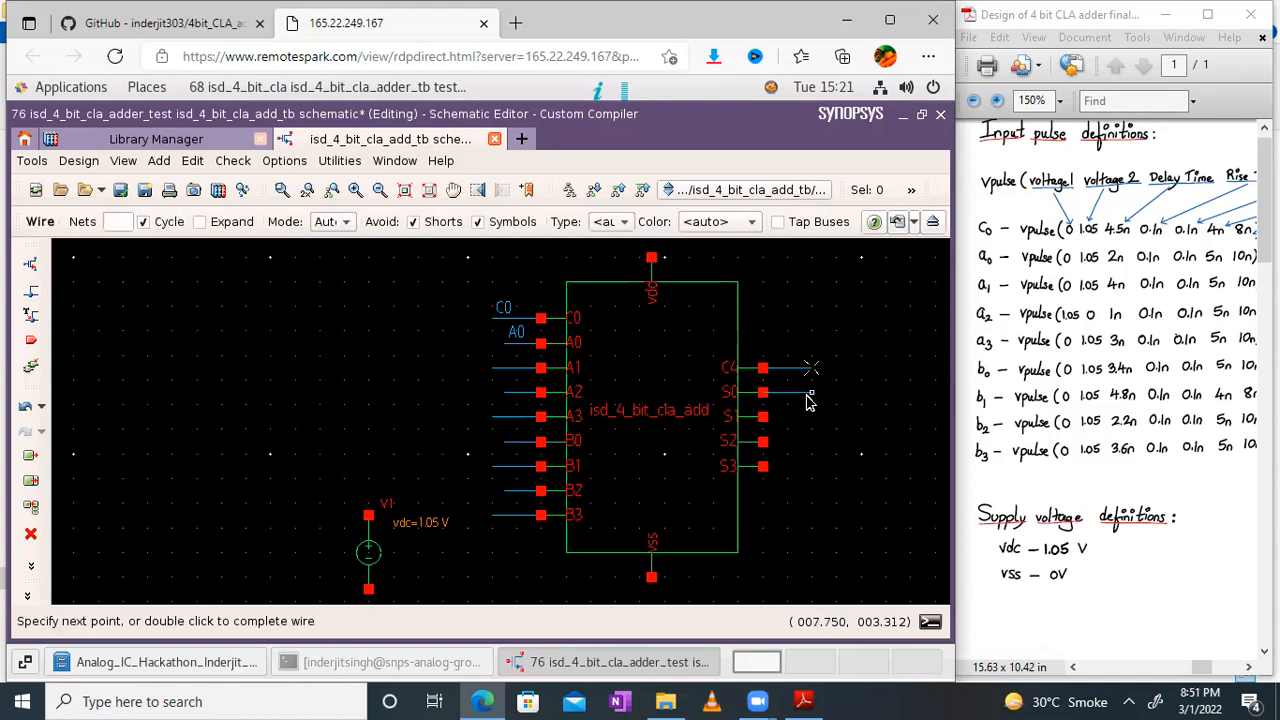
double_click(810, 400)
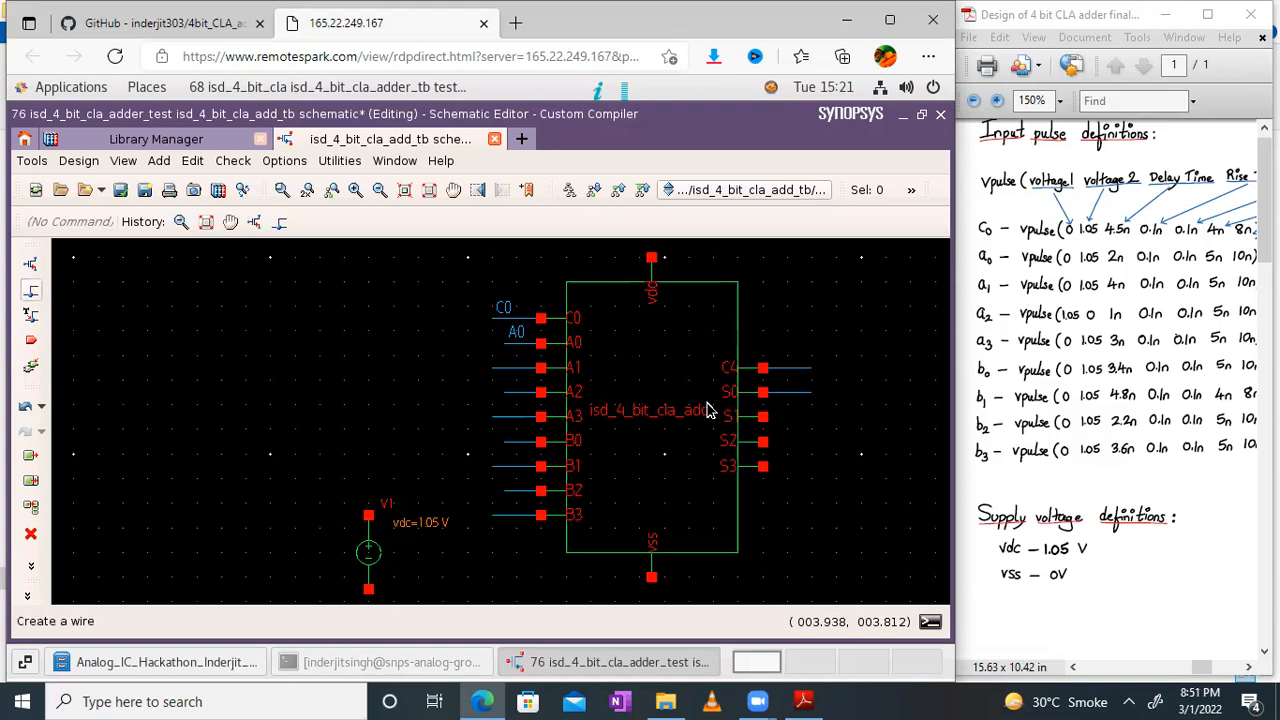
Draw short horizontal wire stubs outward from the adder symbol's S1, S2 and S3 output pins
click(765, 418)
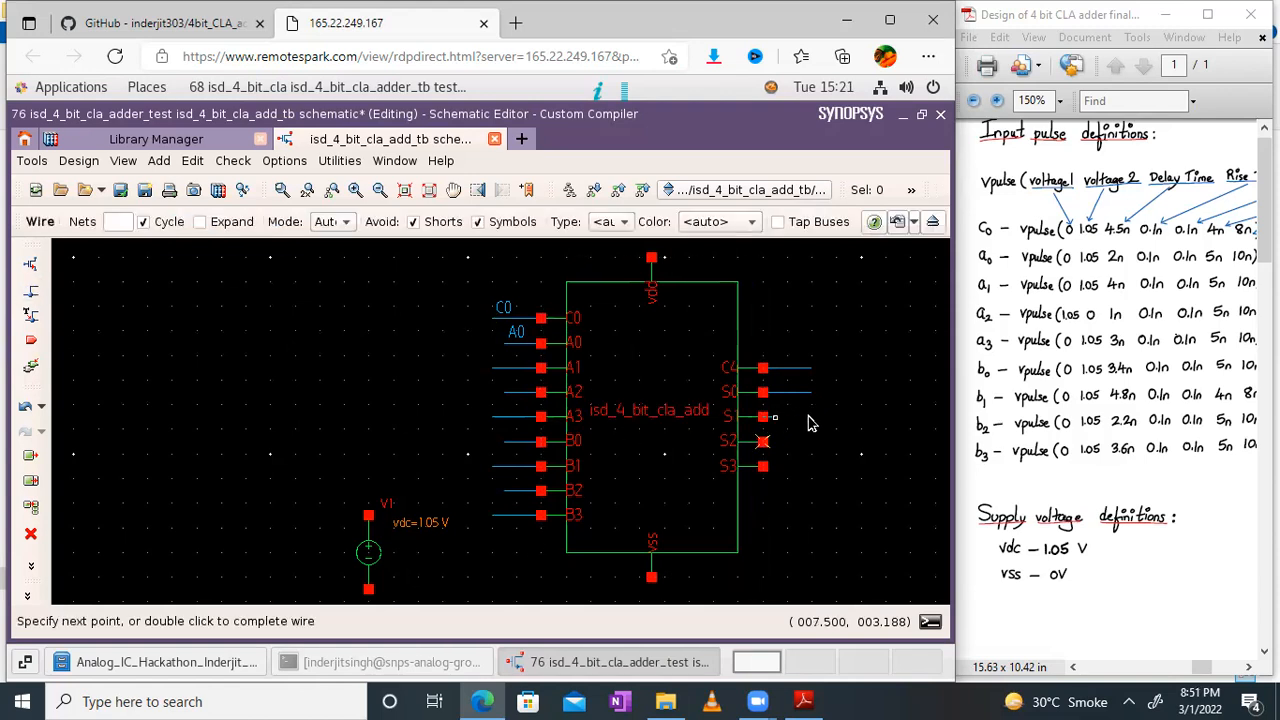
double_click(810, 418)
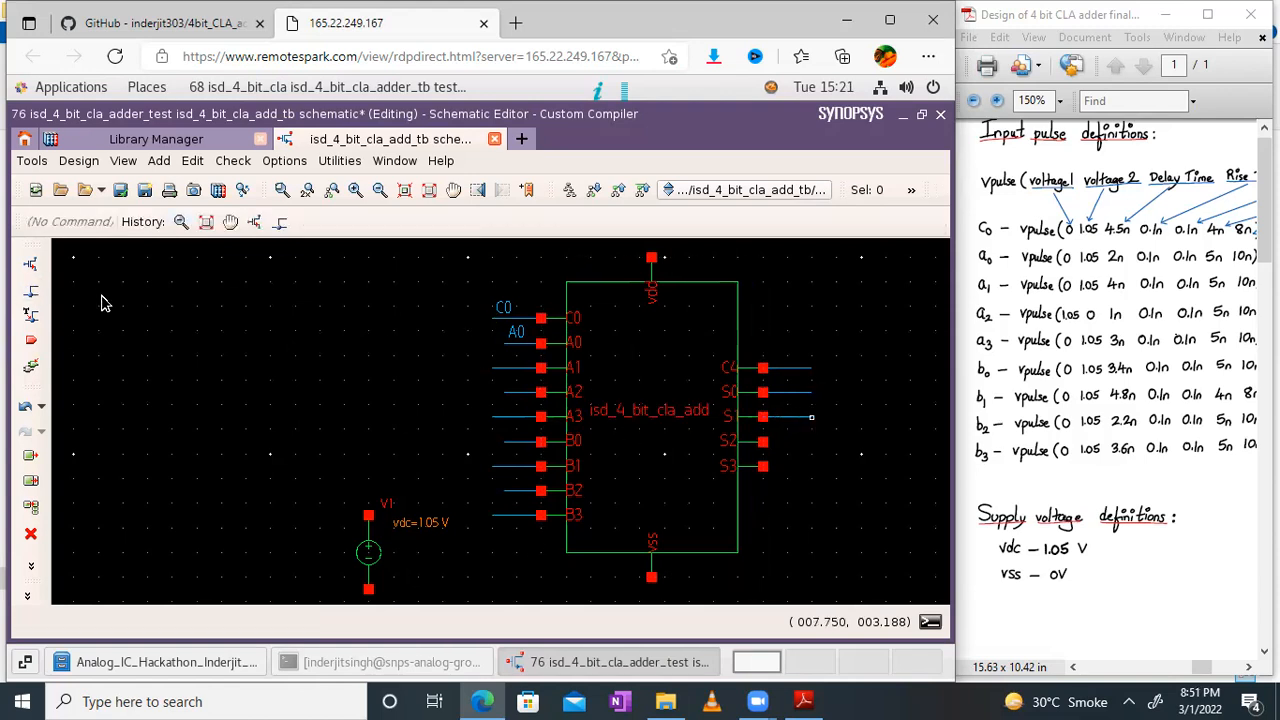
click(31, 290)
click(763, 441)
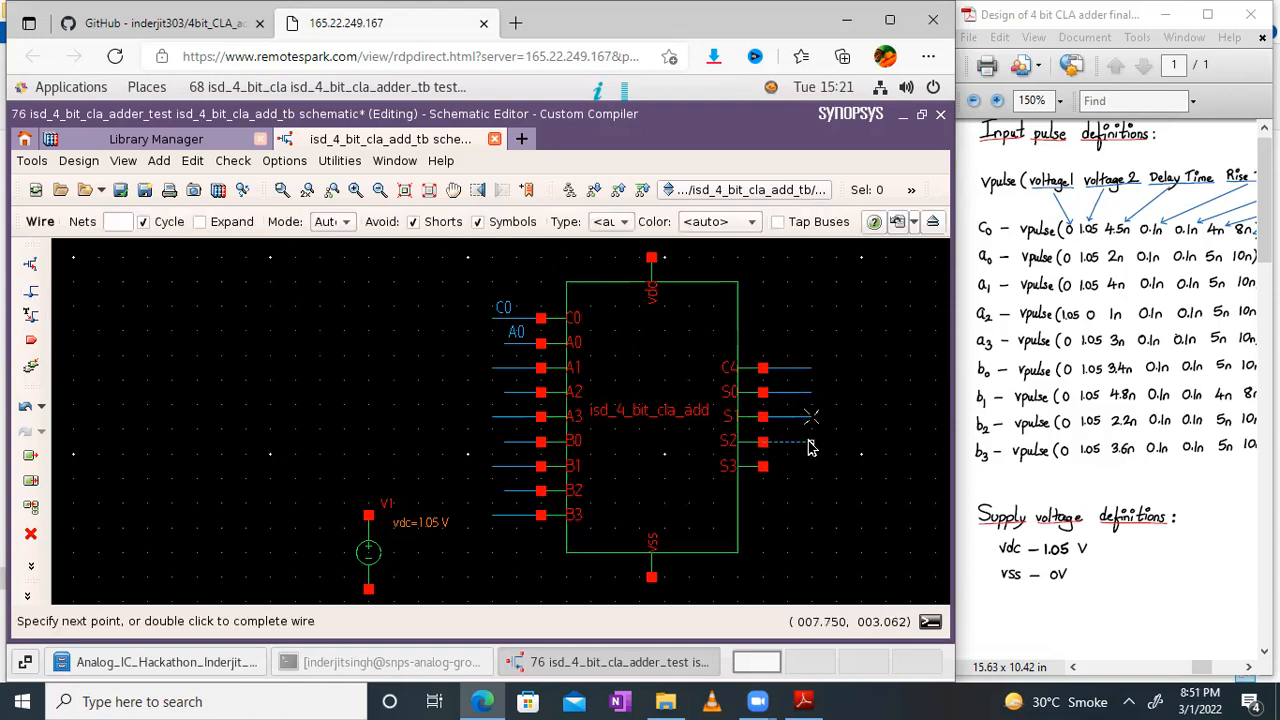
double_click(811, 444)
click(31, 290)
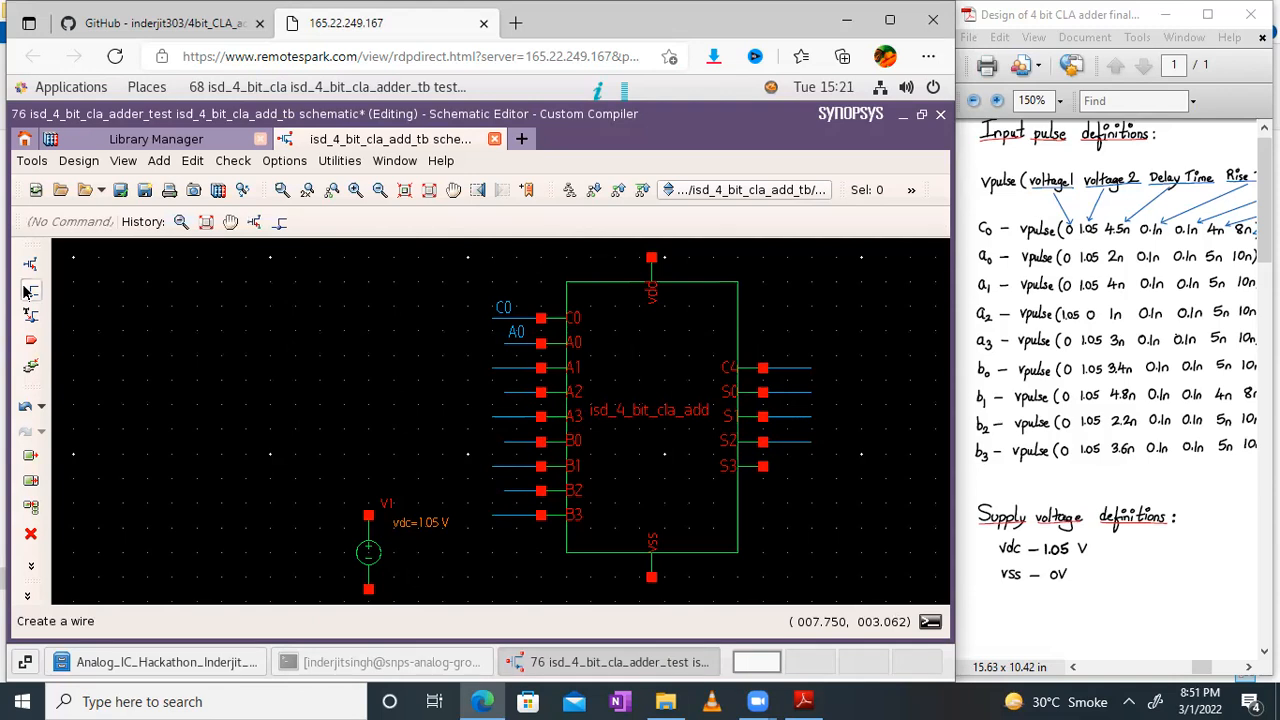
click(811, 476)
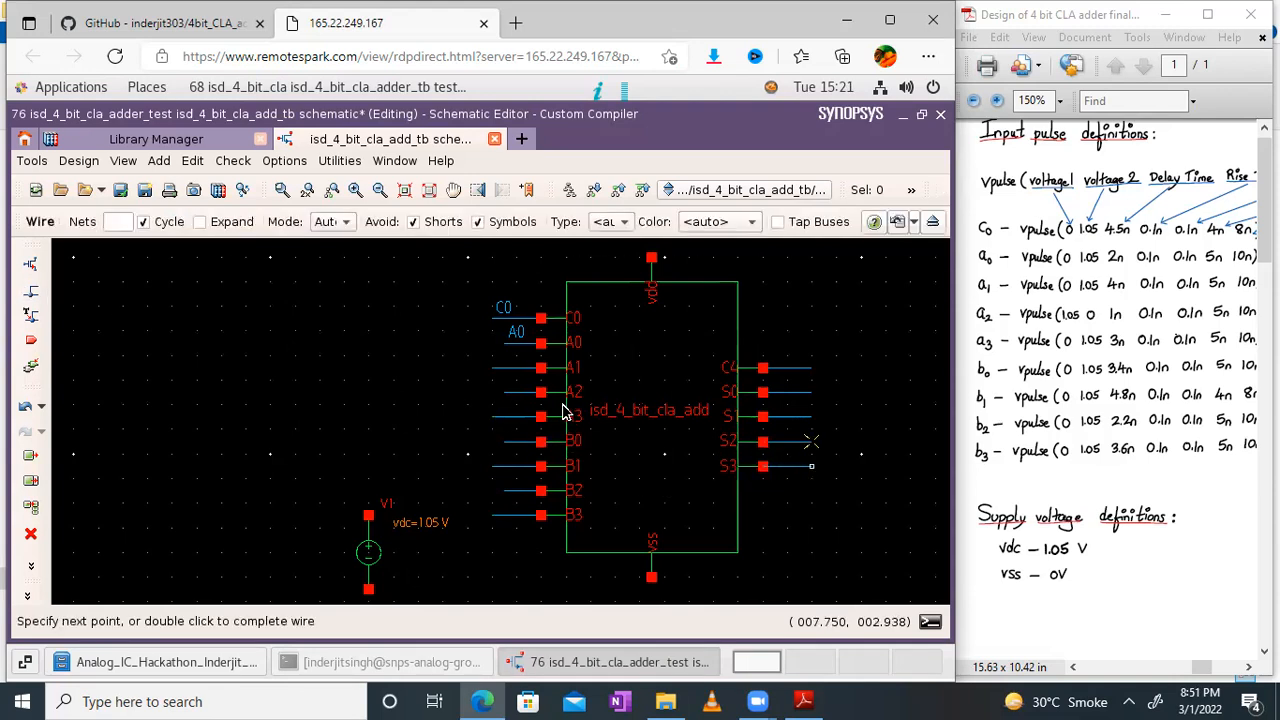
key(Escape)
Name the wire stub at the adder symbol's A1 input pin A1
right_click(505, 370)
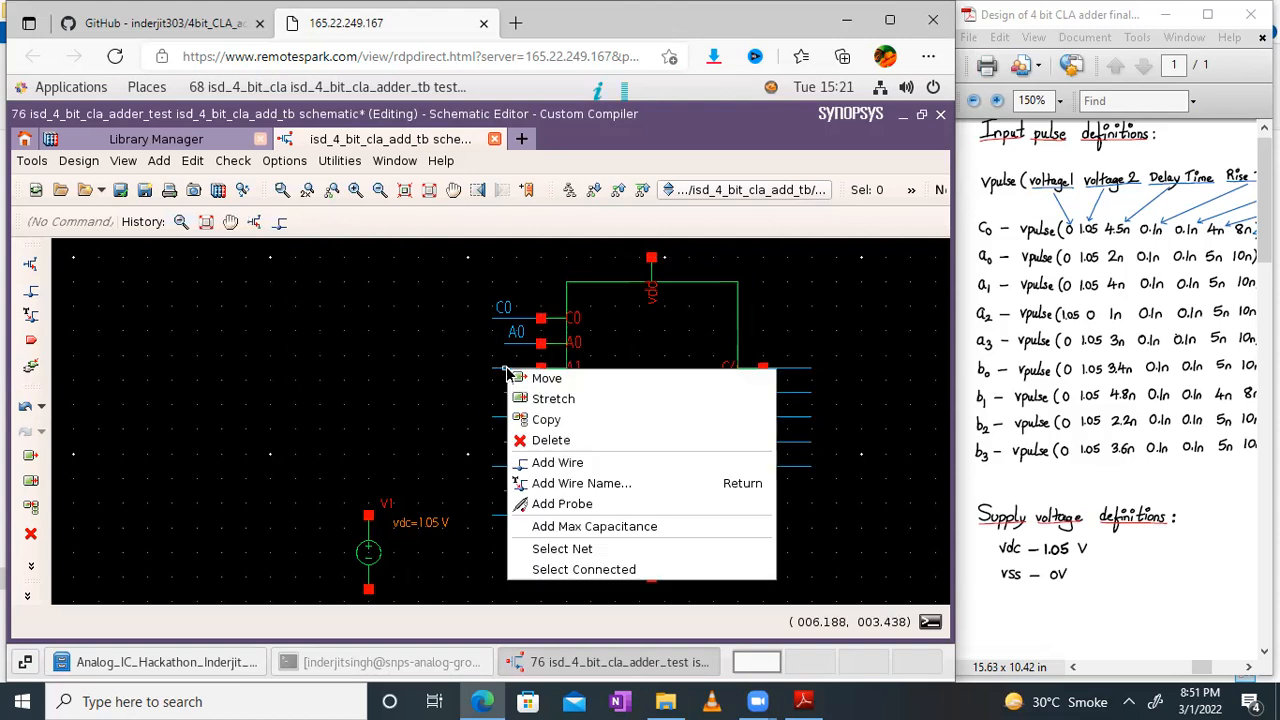
click(575, 490)
key(Return)
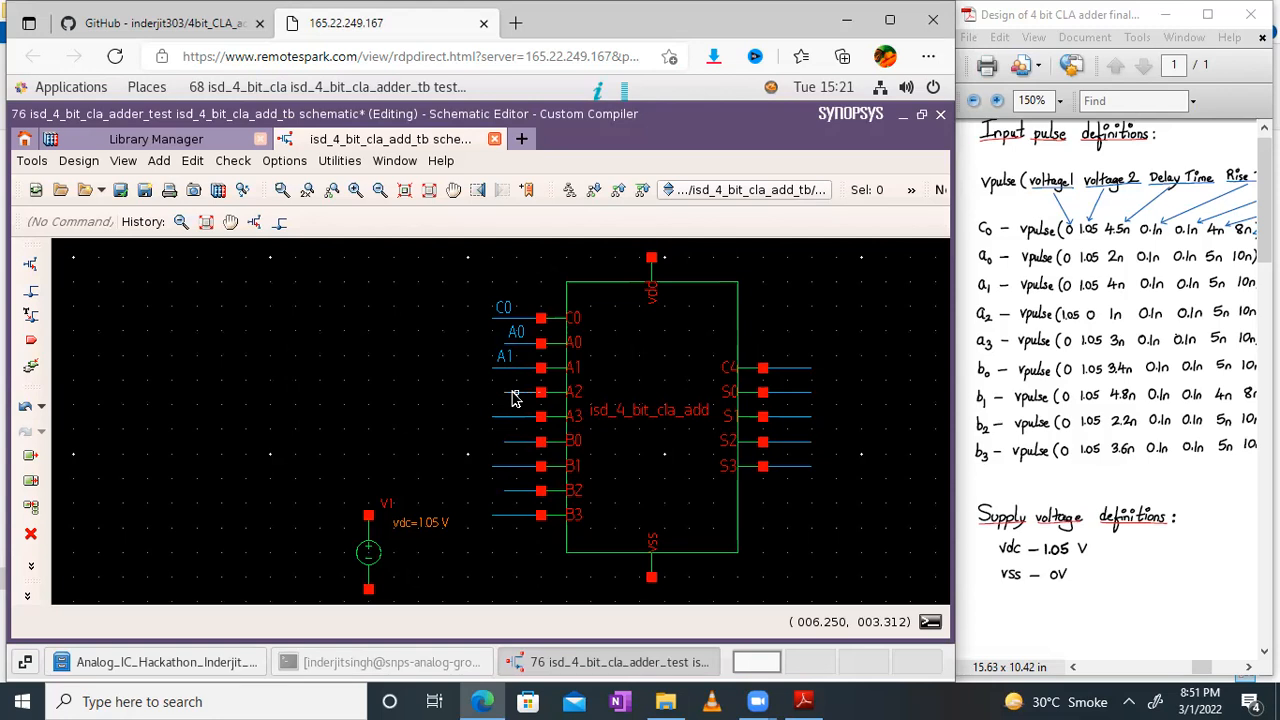
Name the wire stubs at the adder symbol's A2 and A3 input pins A2 and A3
right_click(513, 397)
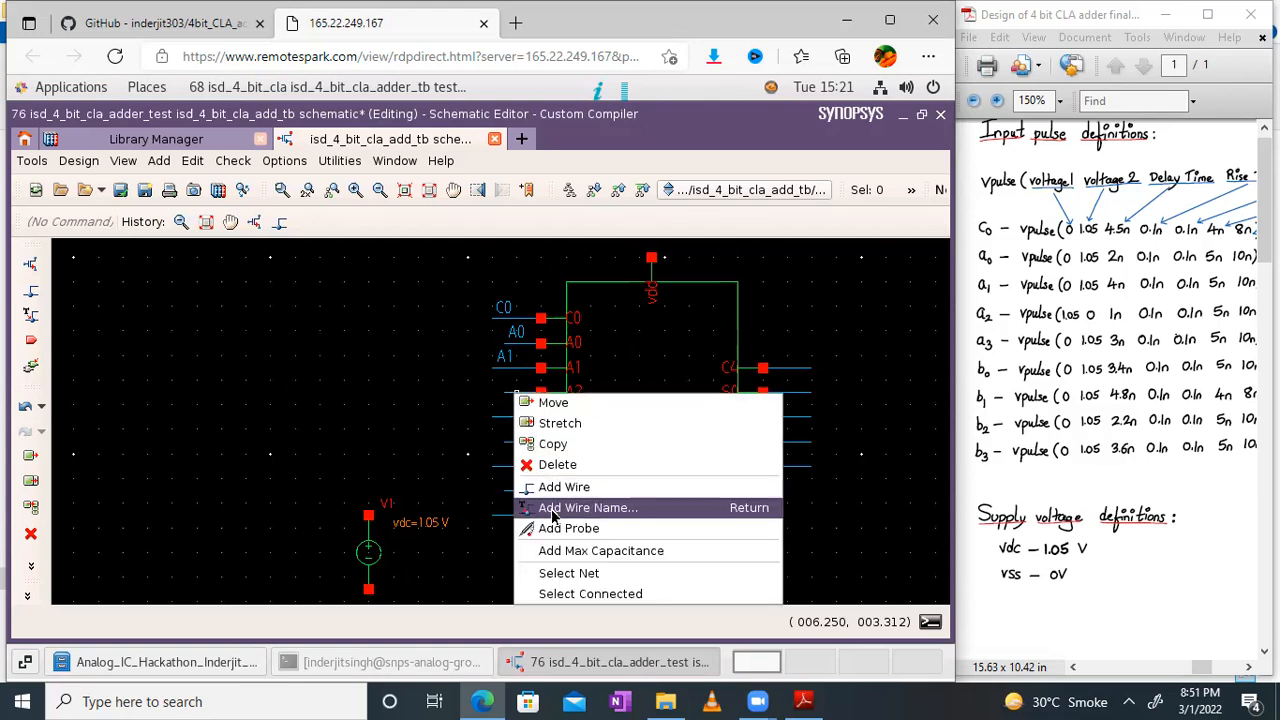
click(560, 507)
key(Return)
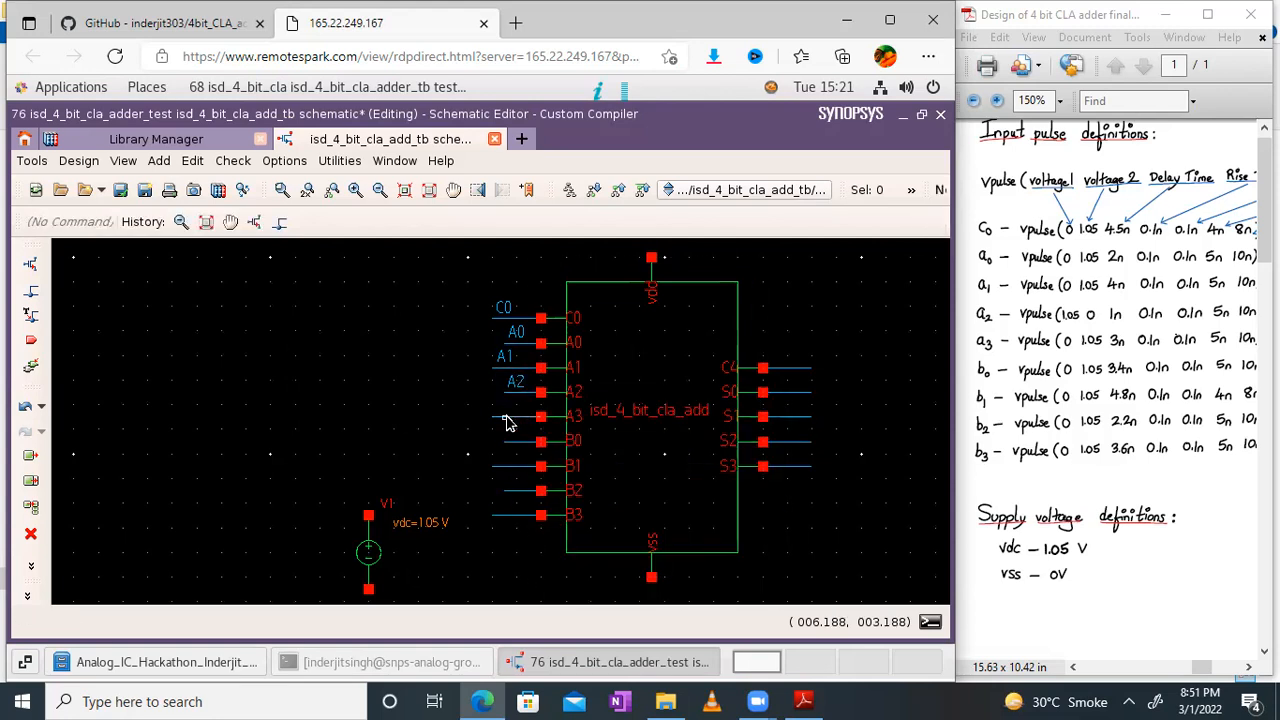
right_click(506, 421)
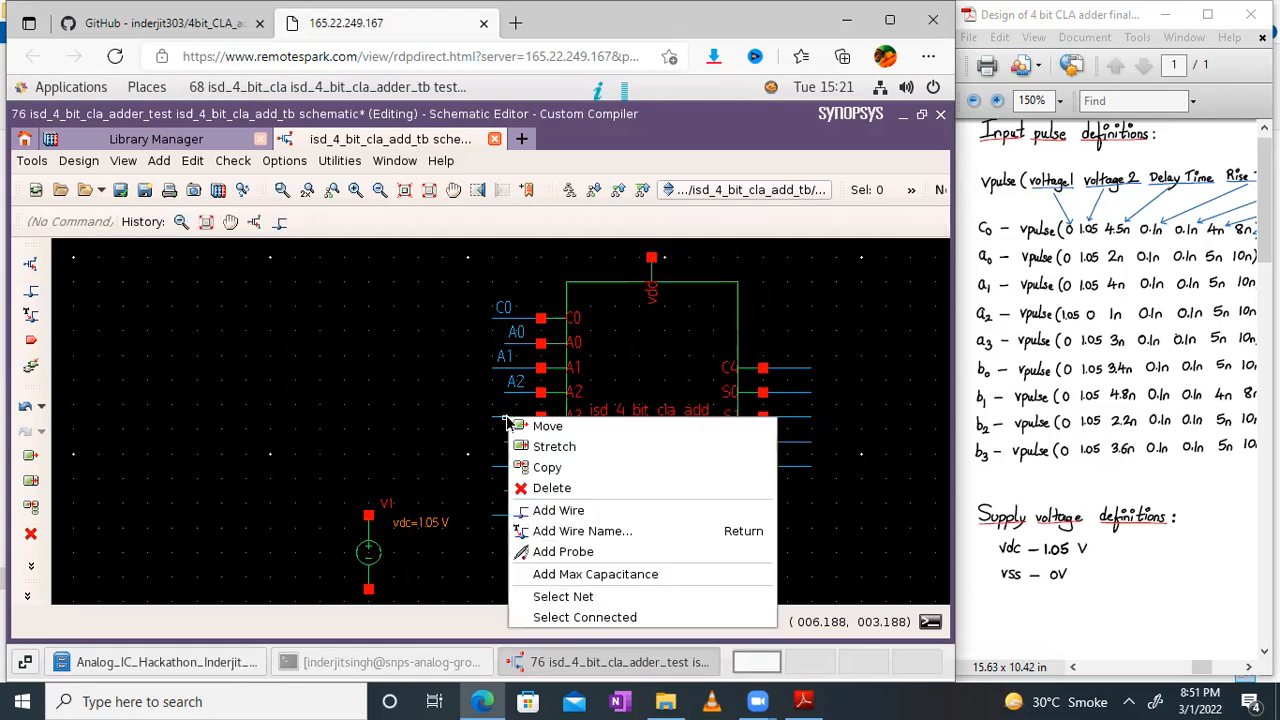
click(560, 531)
key(Return)
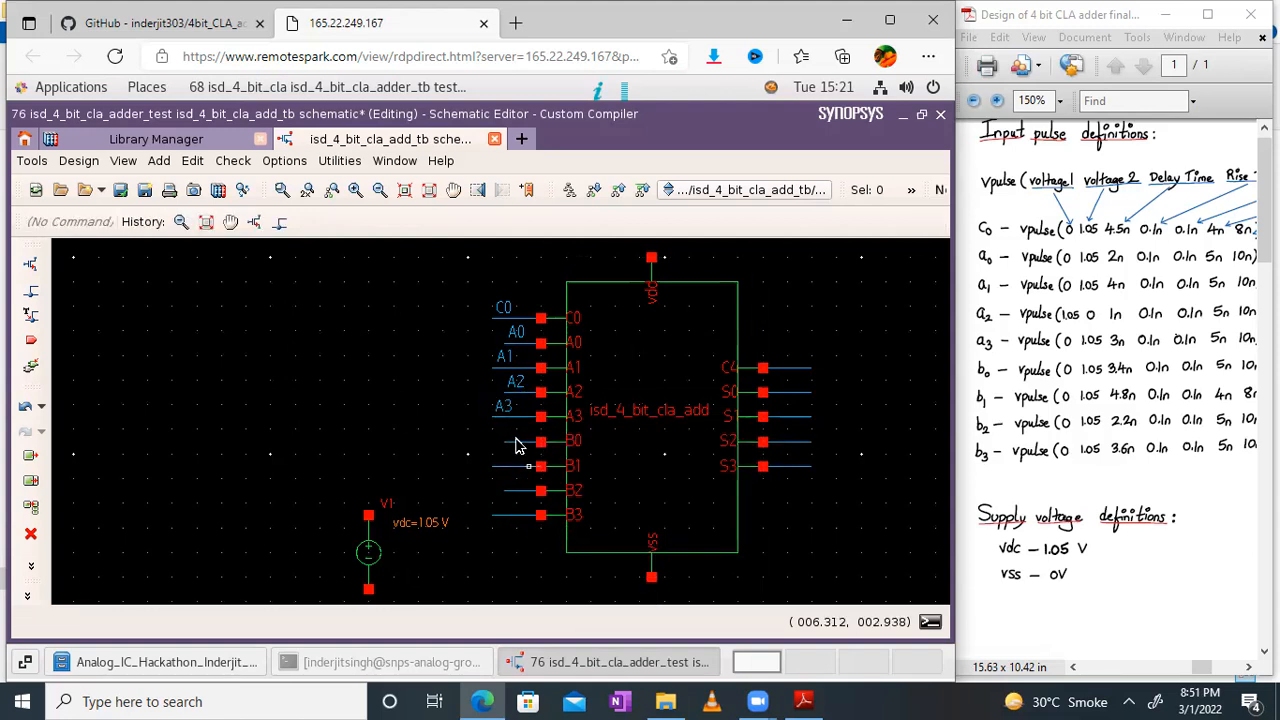
Name the wire stubs at the adder symbol's B0 and B1 input pins B0 and B1
right_click(516, 446)
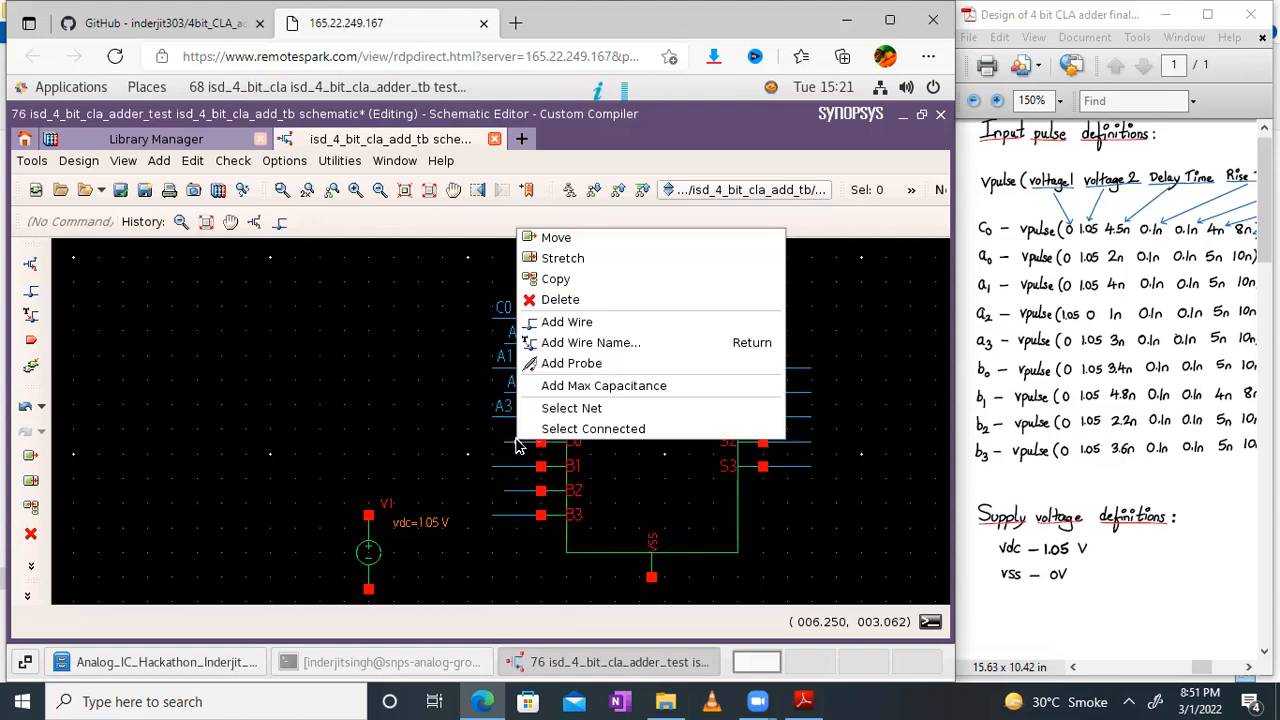
click(578, 343)
text(B)
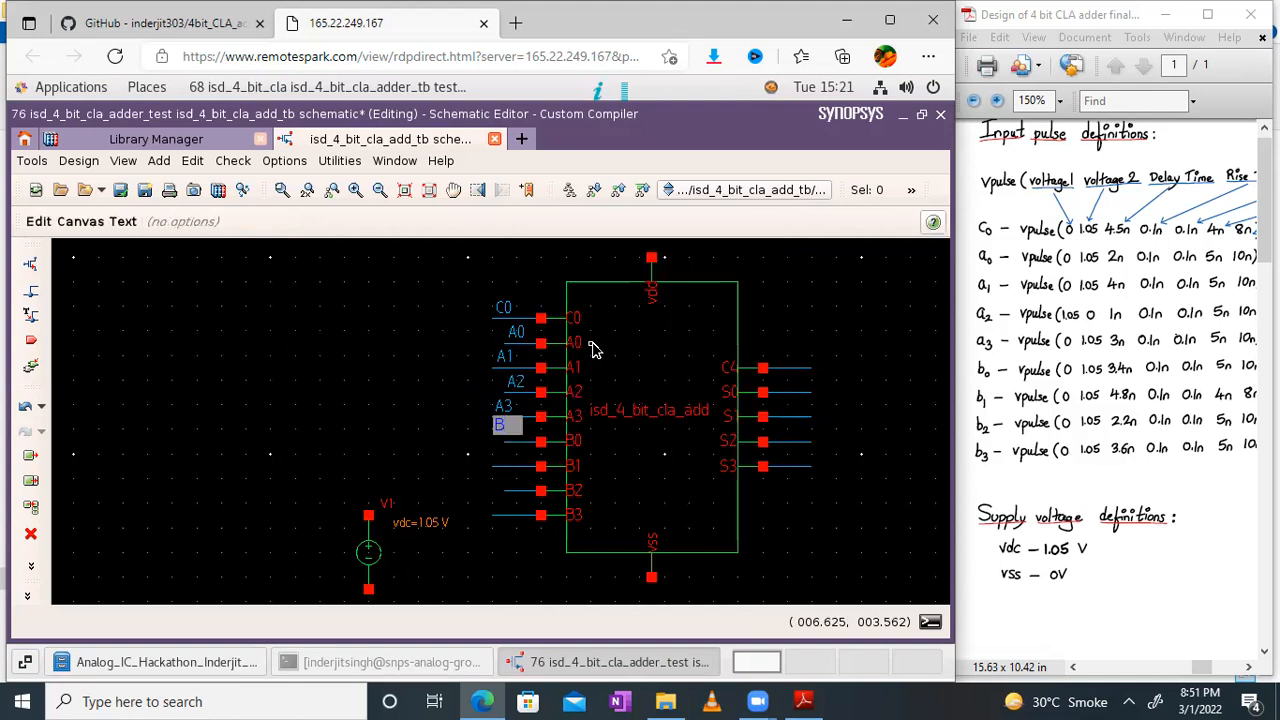
text(0)
key(Return)
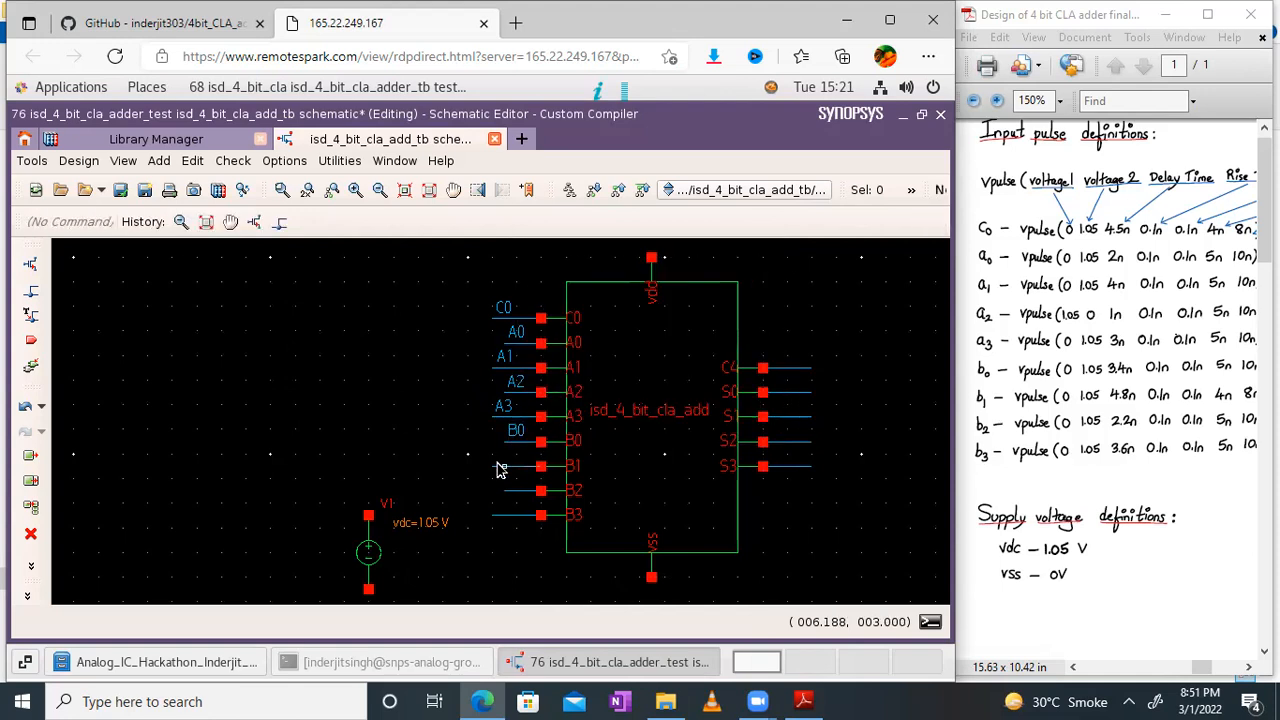
right_click(502, 466)
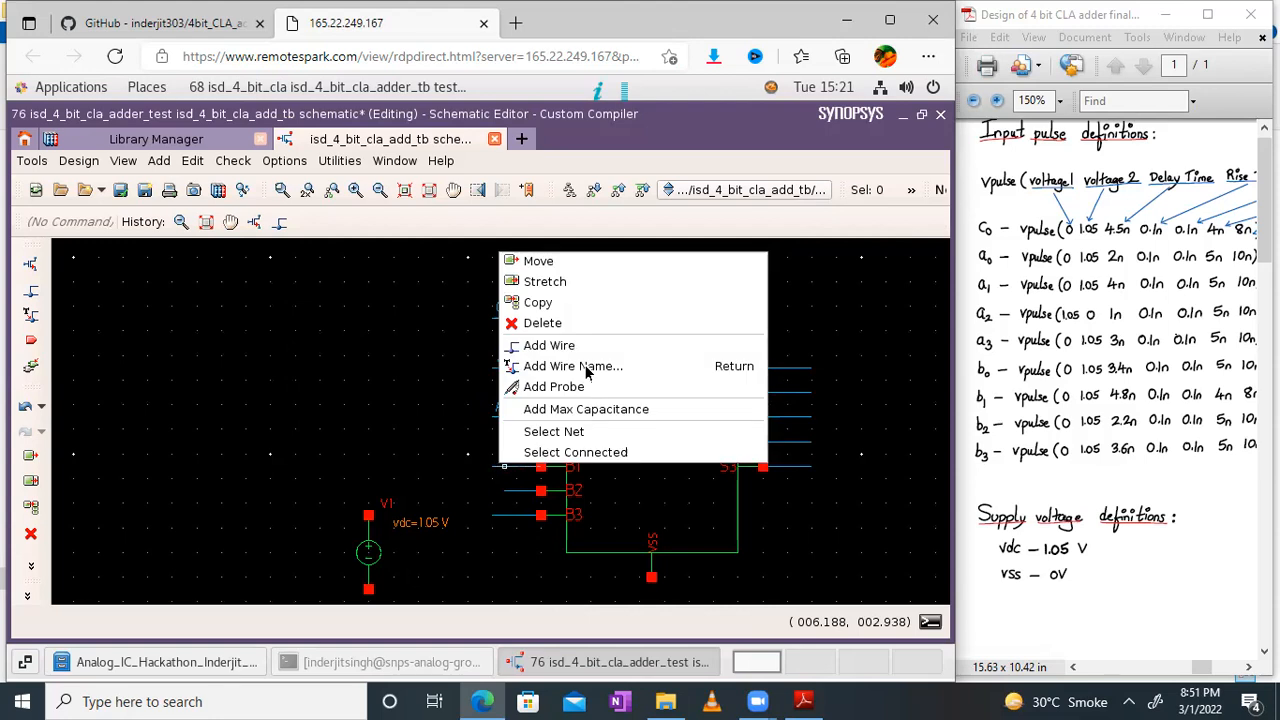
click(588, 369)
text(B1)
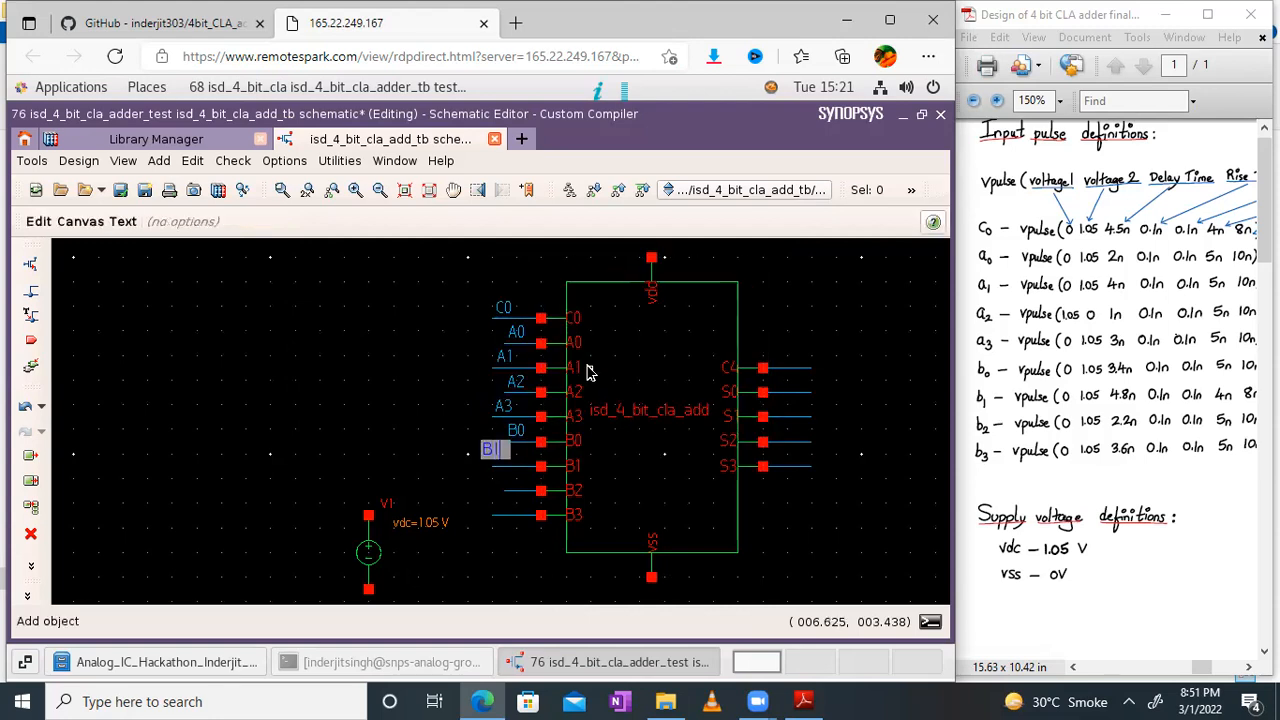
key(Return)
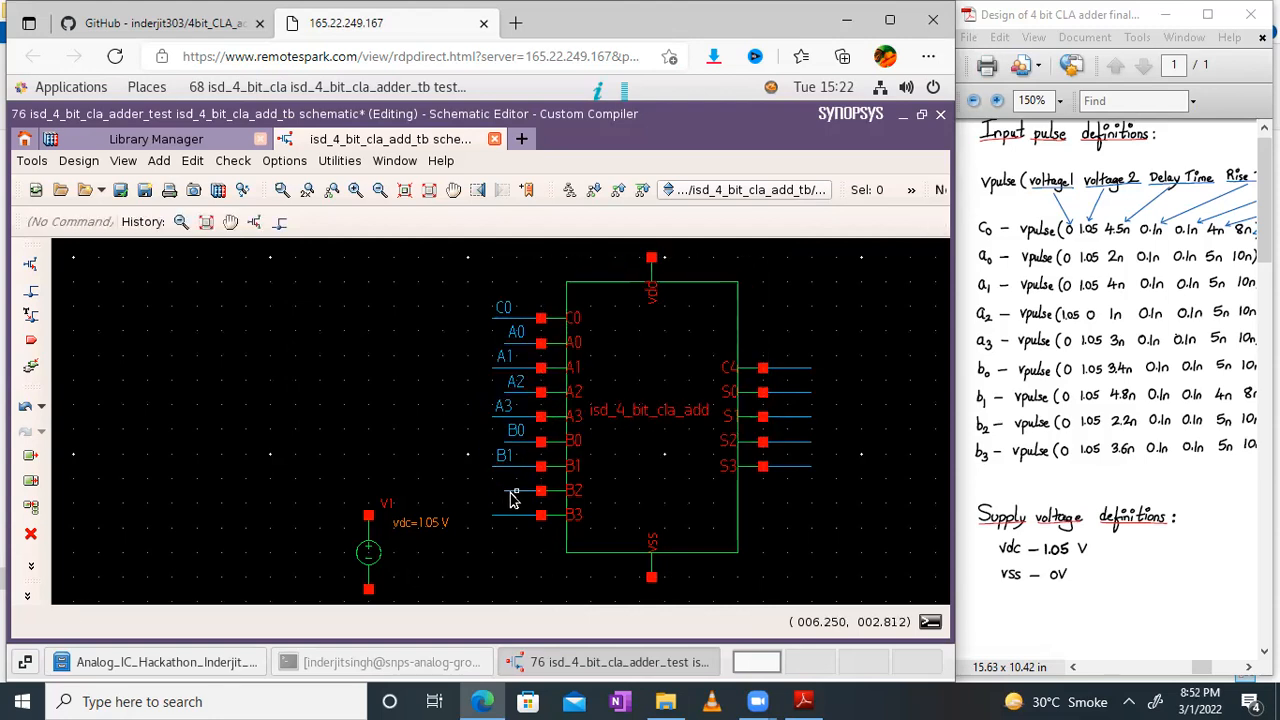
Name the wire stubs at the adder symbol's B2 and B3 input pins B2 and B3
right_click(510, 497)
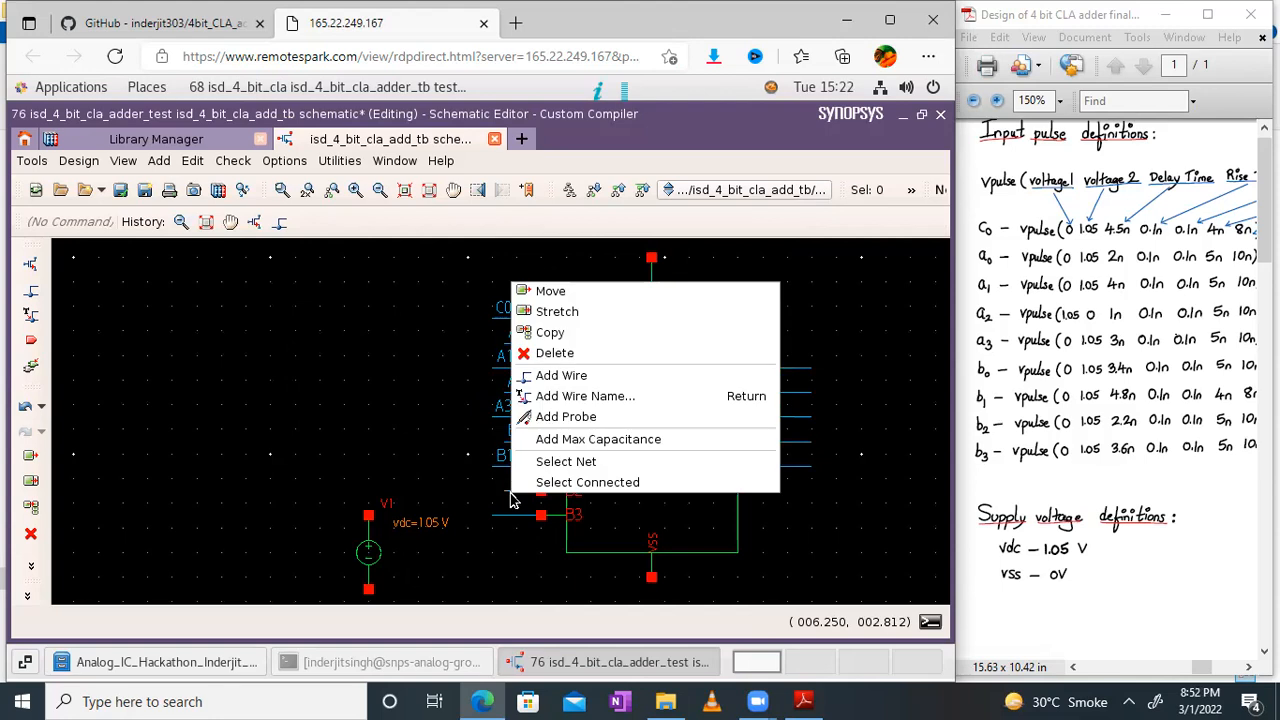
click(585, 397)
text(B2)
key(Return)
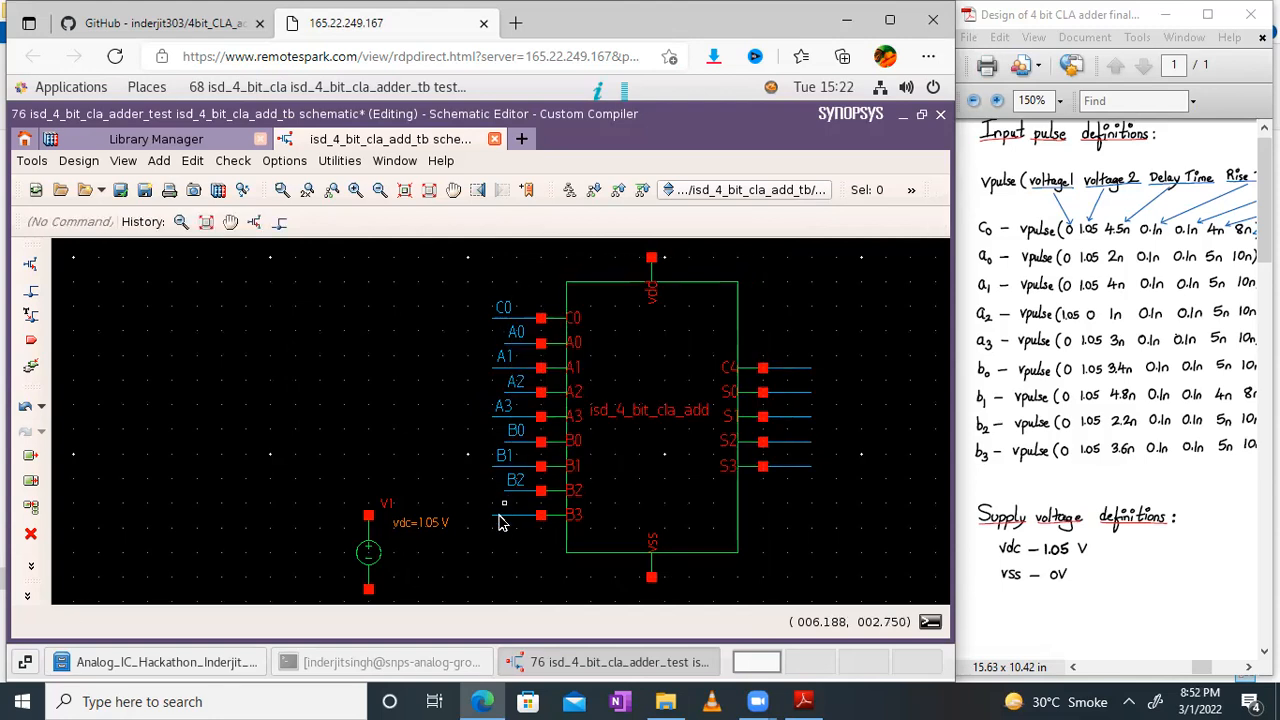
right_click(502, 519)
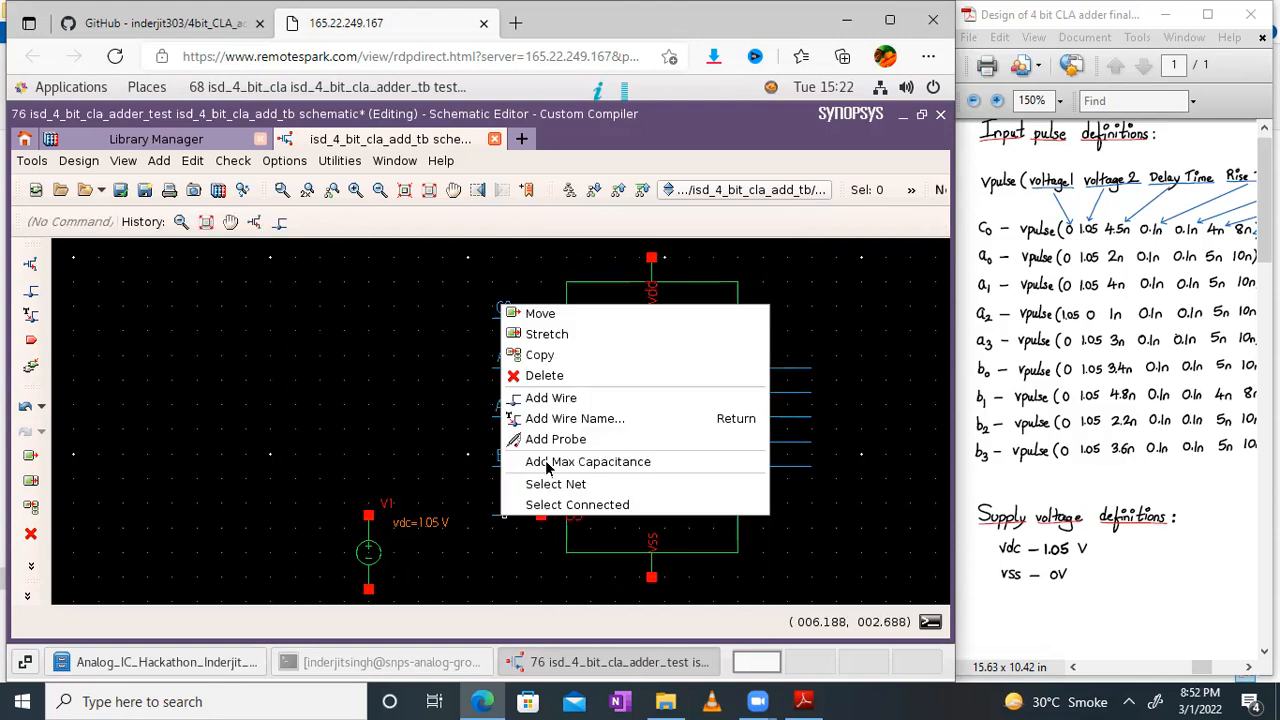
click(580, 418)
text(B3)
key(Return)
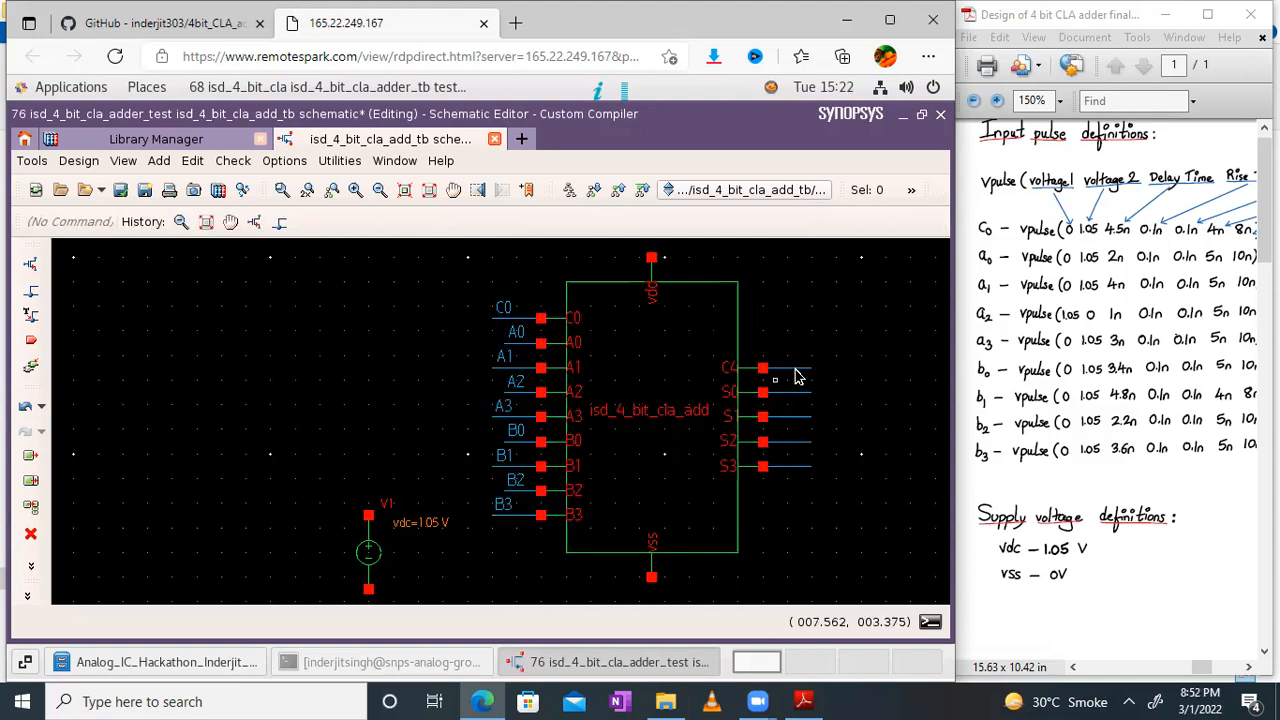
Name the wire stubs at the adder symbol's C4 and S0 output pins C4 and S0
right_click(799, 370)
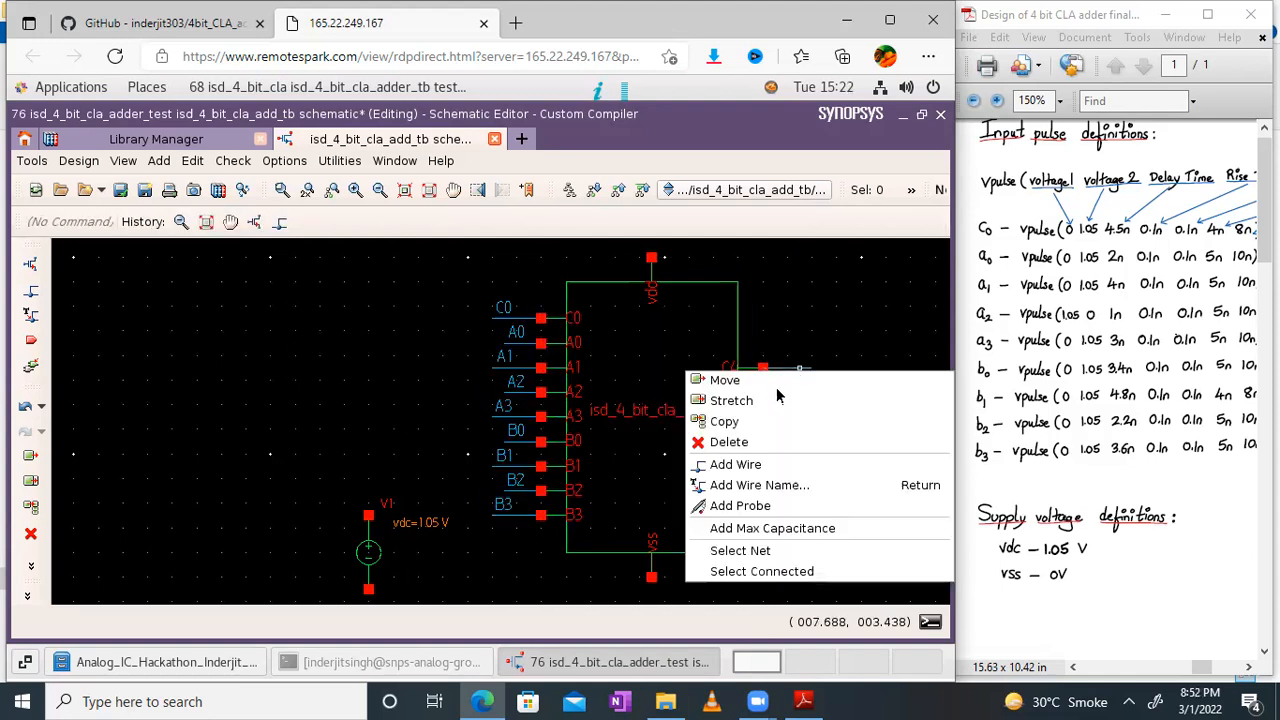
click(740, 485)
text(C4)
key(Return)
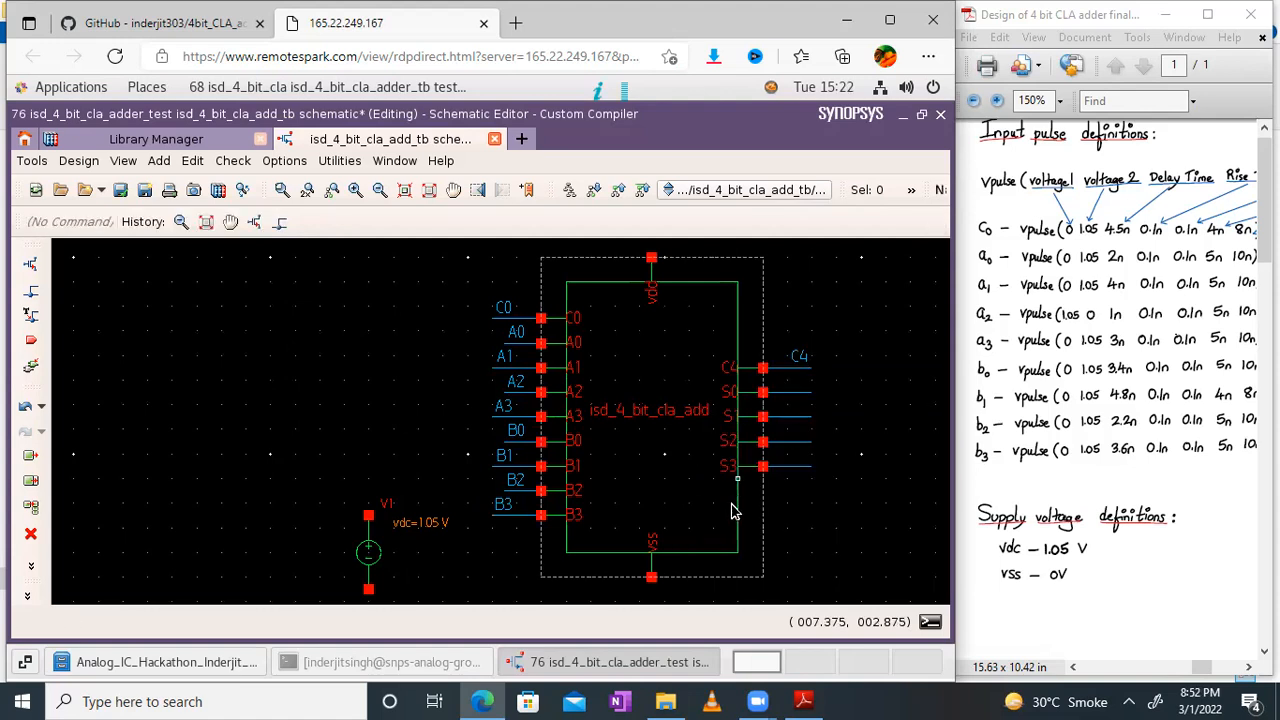
right_click(795, 397)
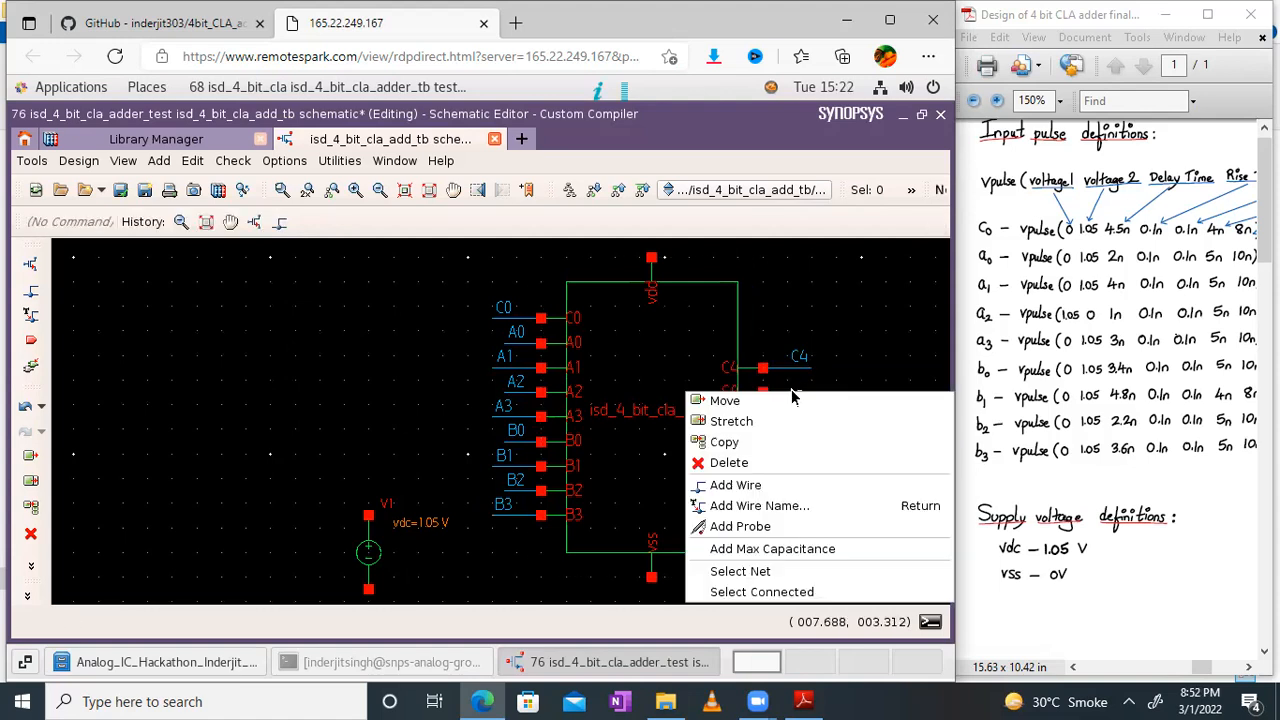
click(757, 506)
text(S0)
key(Return)
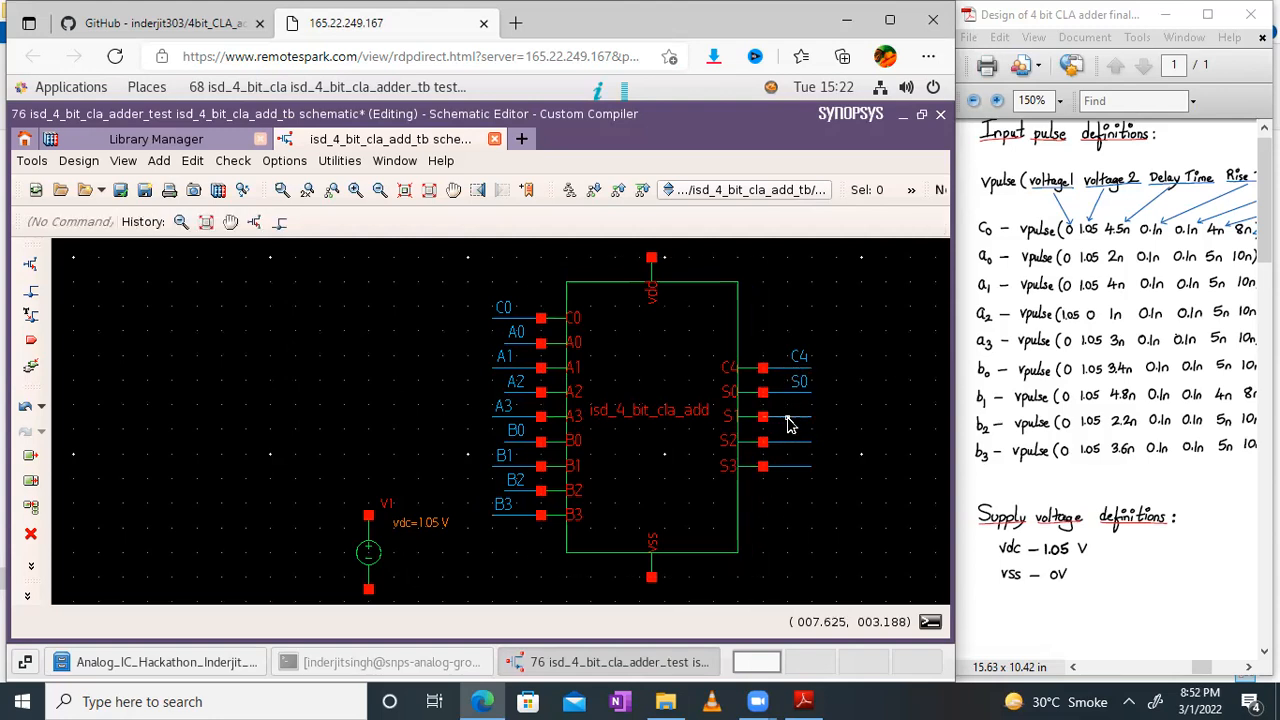
Name the wire stubs at the adder symbol's S1, S2 and S3 output pins S1, S2 and S3
right_click(788, 421)
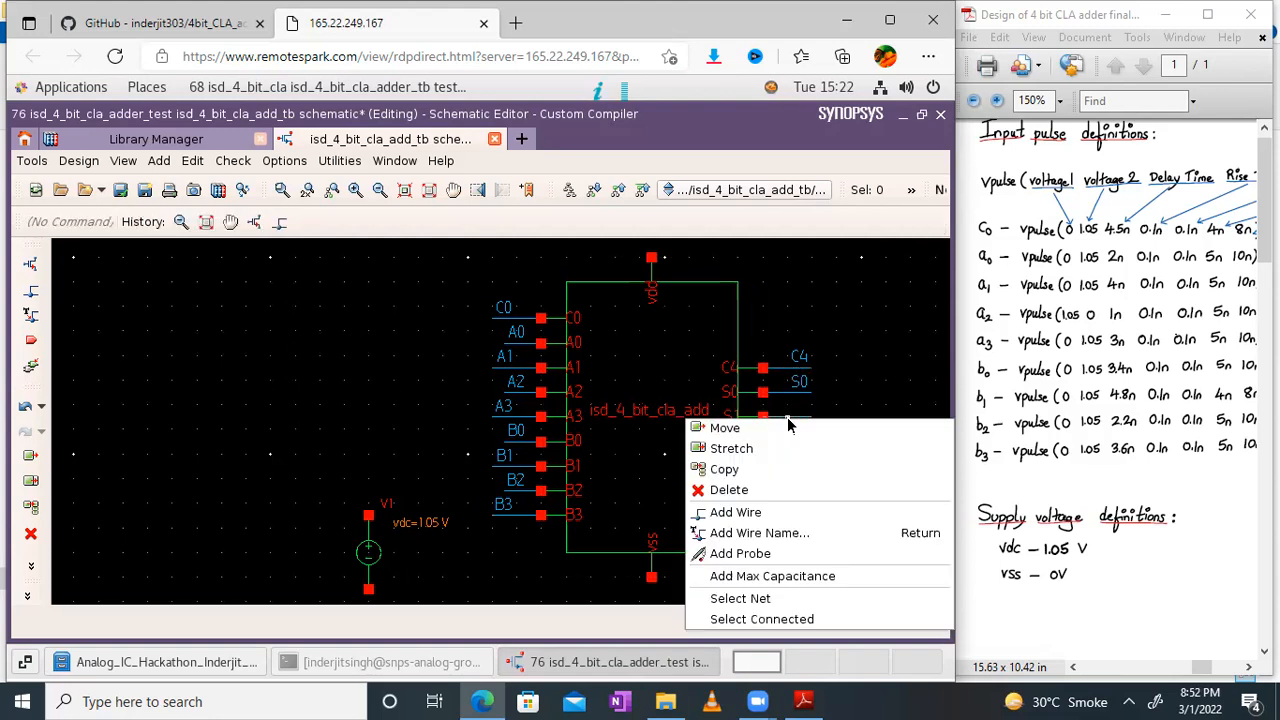
click(745, 533)
text(S1)
key(Return)
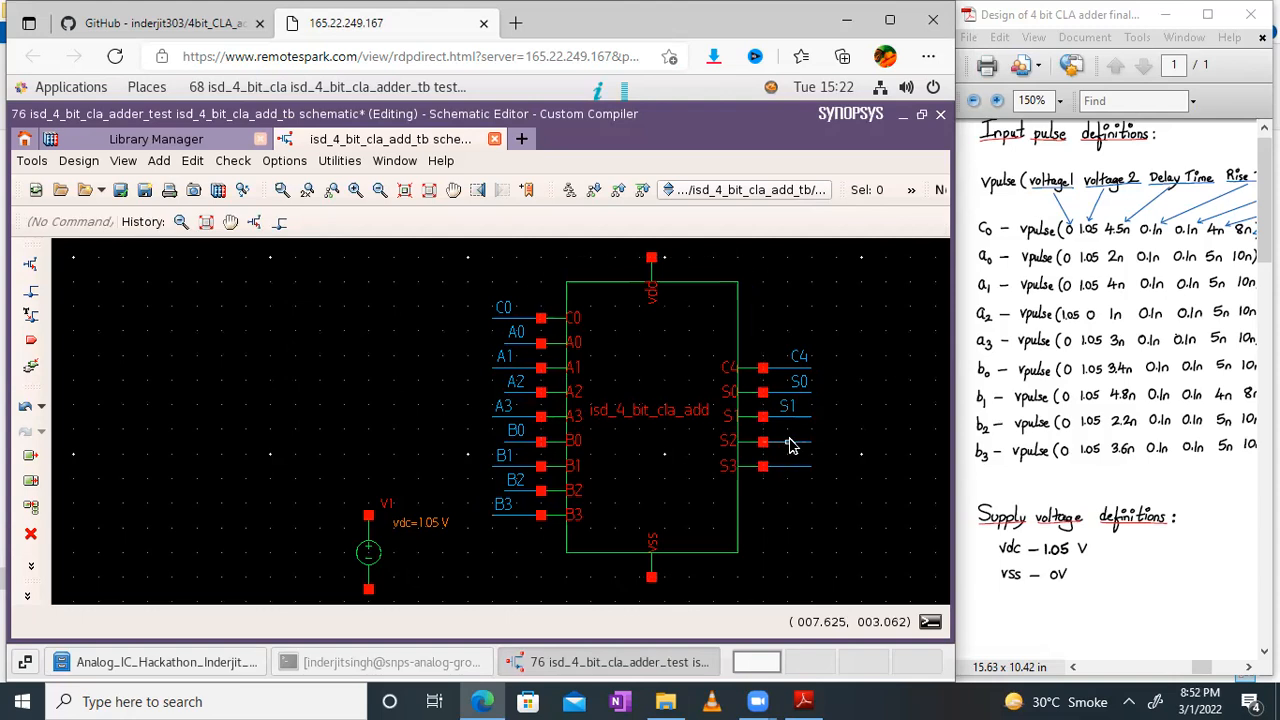
right_click(789, 446)
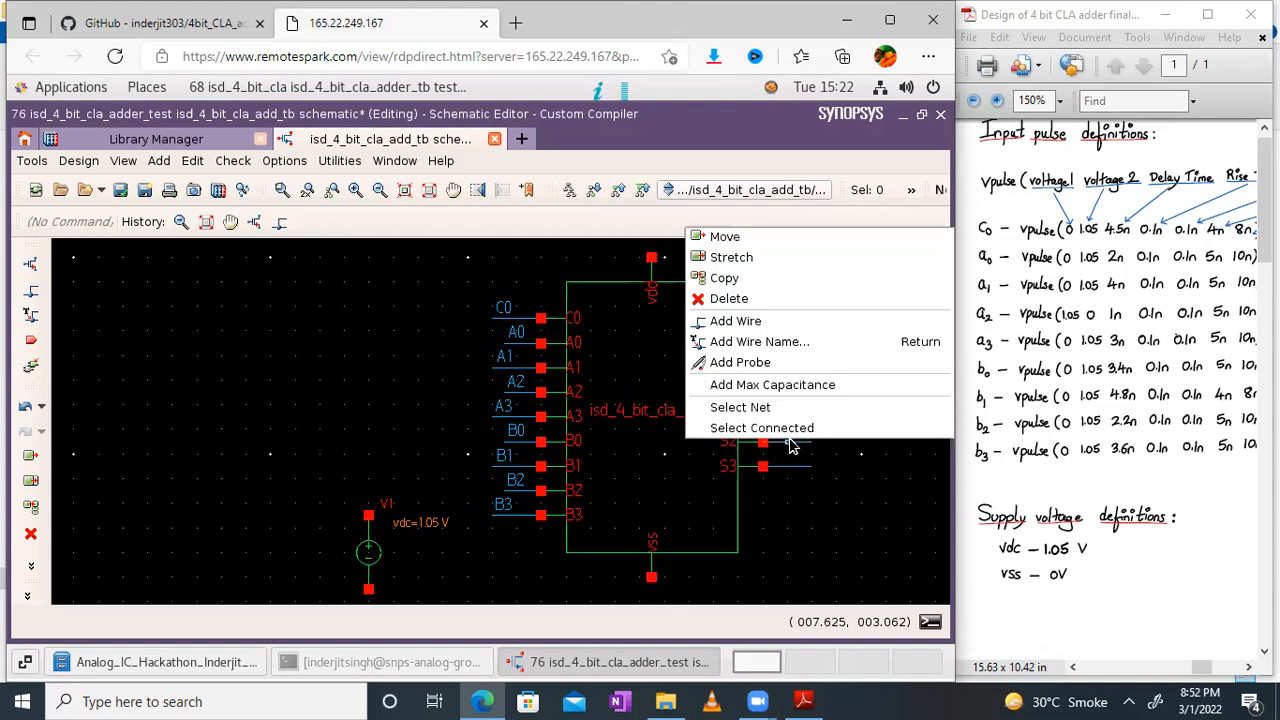
click(783, 342)
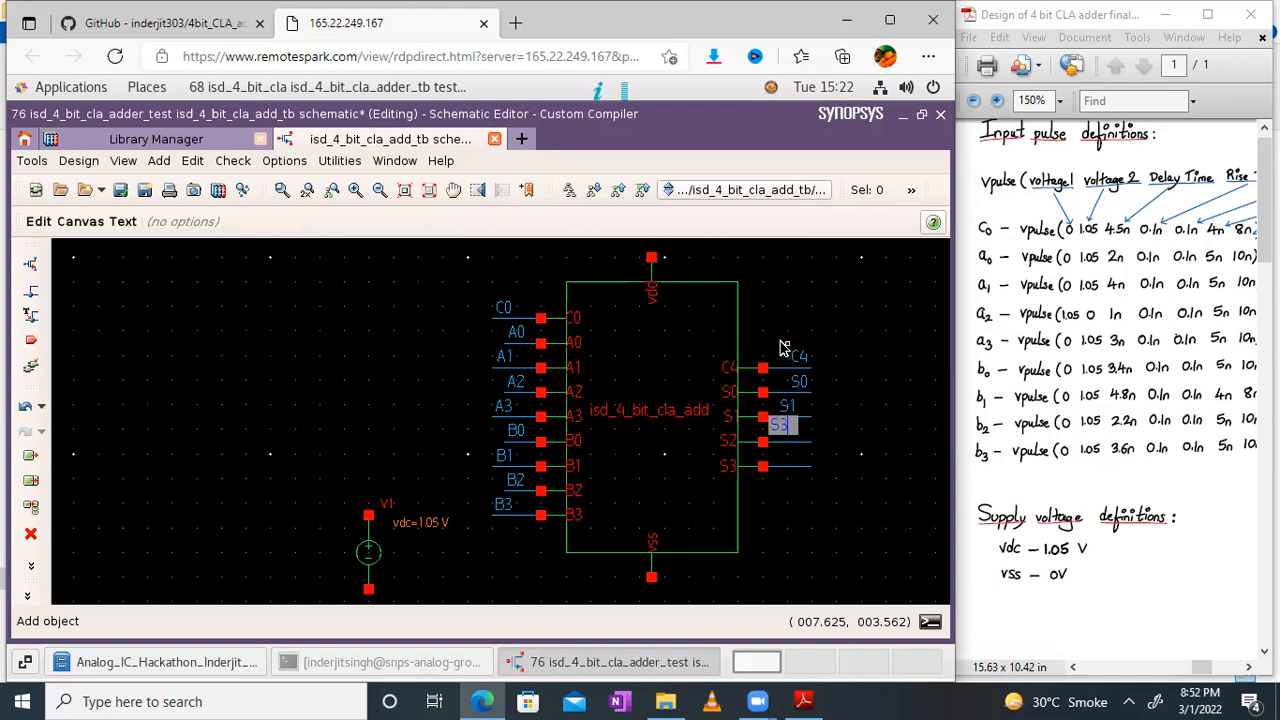
key(Return)
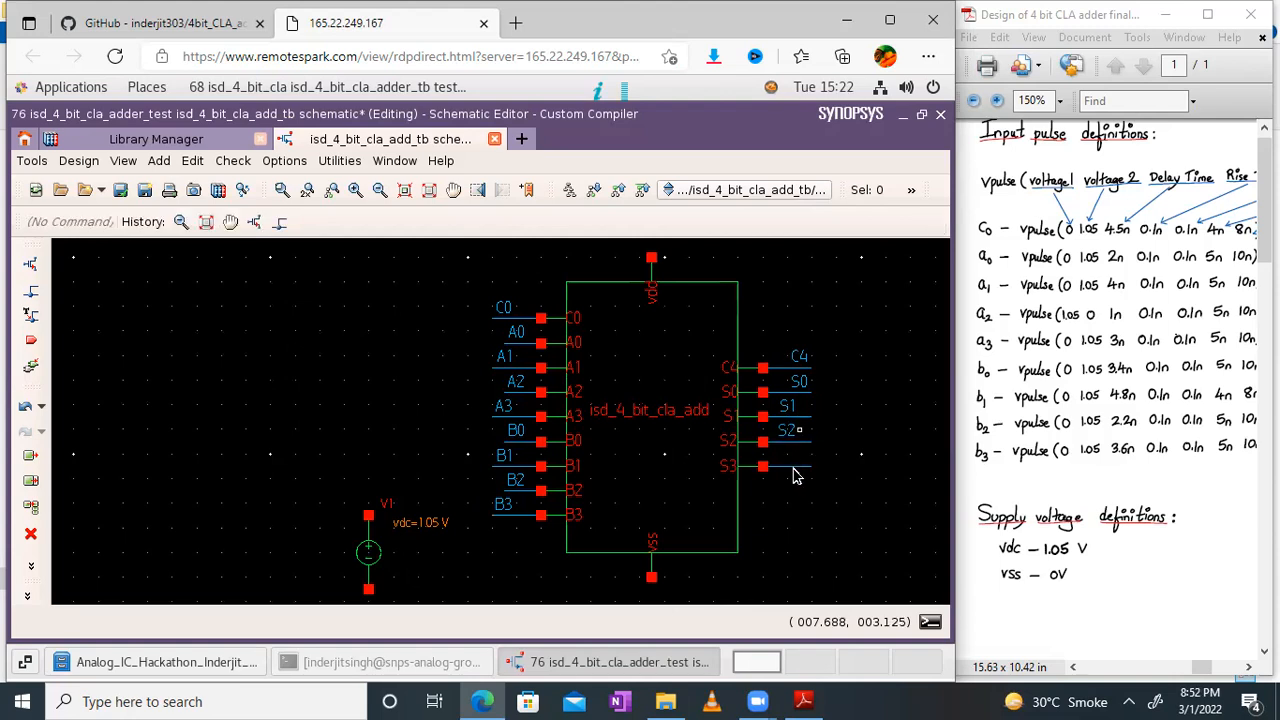
right_click(796, 474)
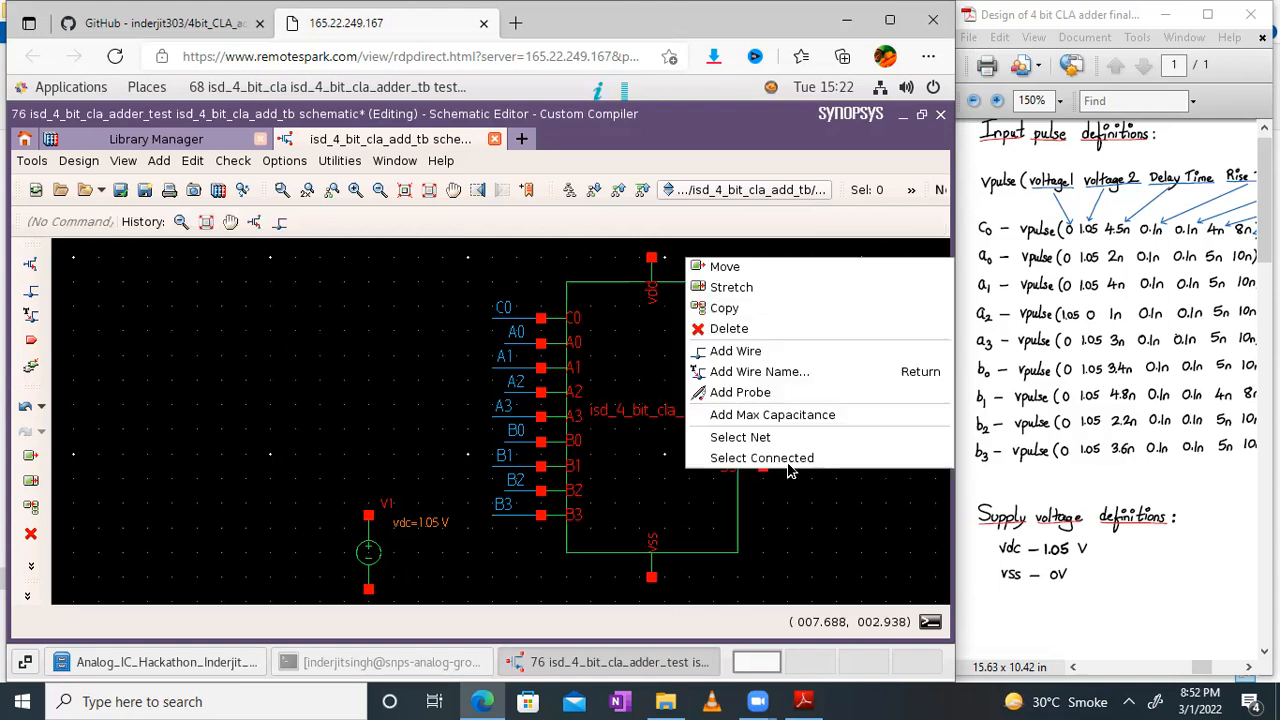
click(767, 372)
key(Return)
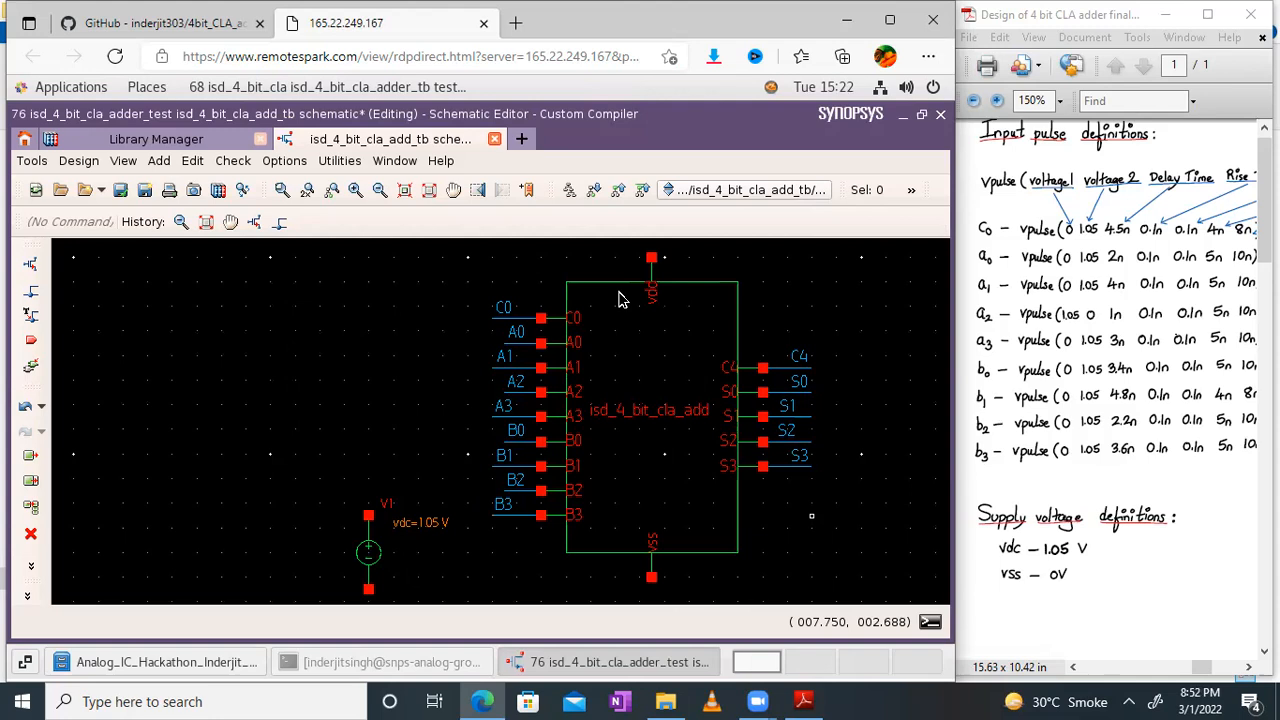
Draw a short L-shaped wire from the adder symbol's upper supply pin and name it vdd
click(454, 190)
drag(443, 309, 437, 316)
click(437, 323)
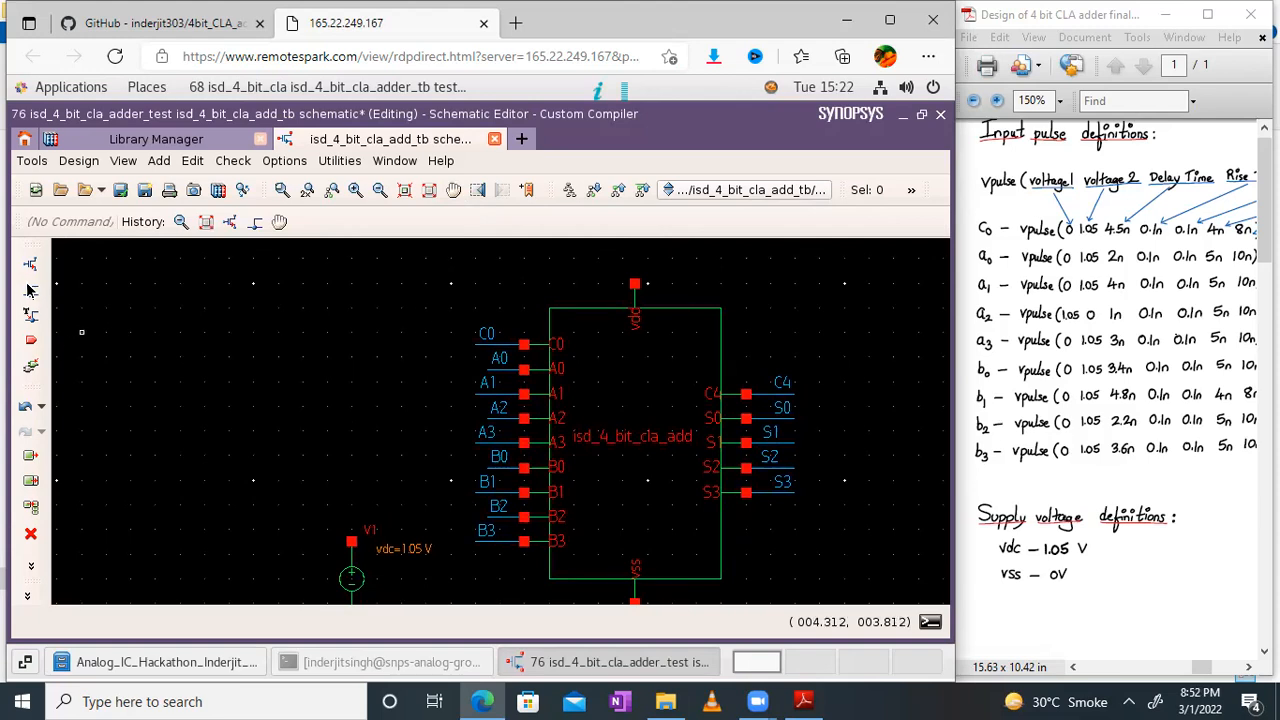
key(w)
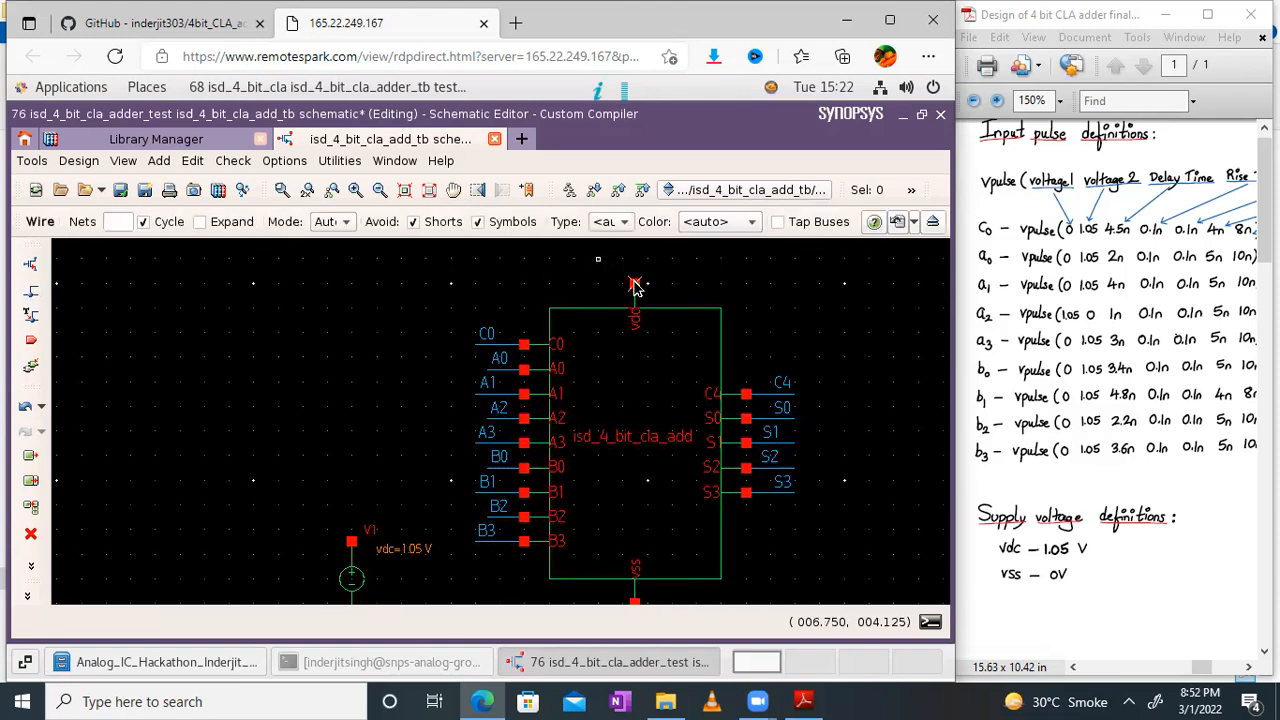
click(634, 285)
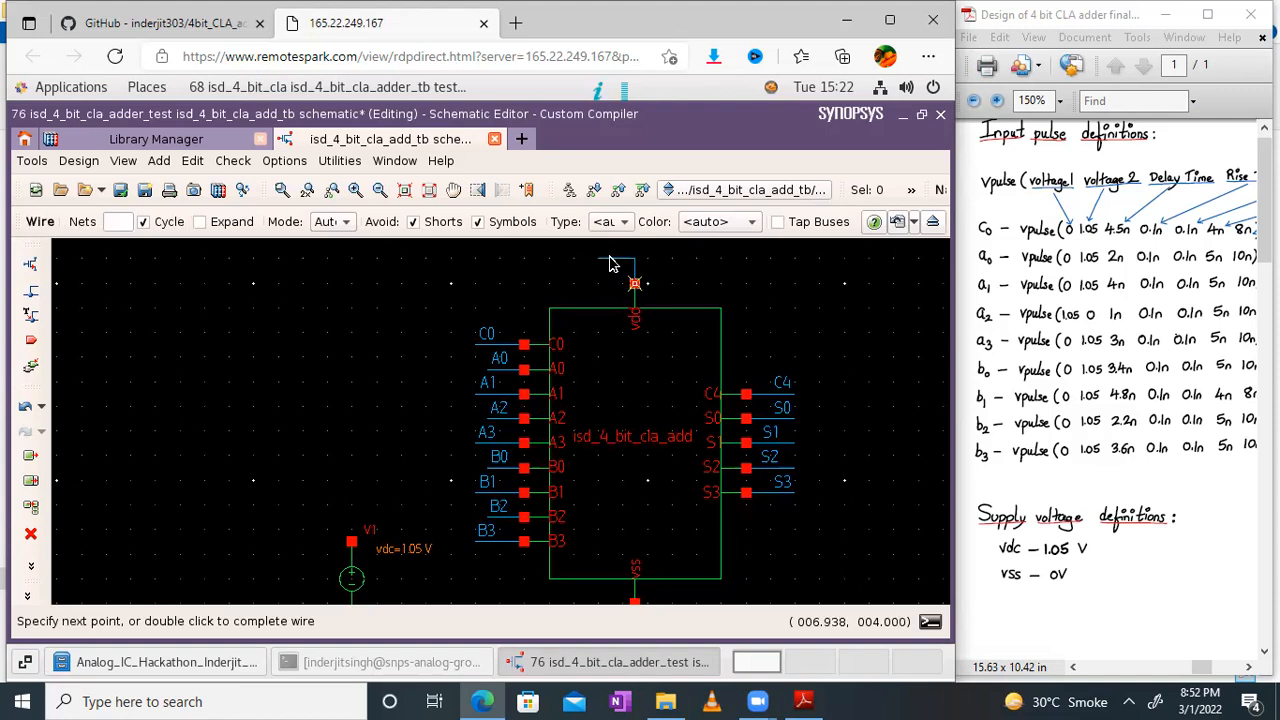
double_click(610, 262)
right_click(610, 263)
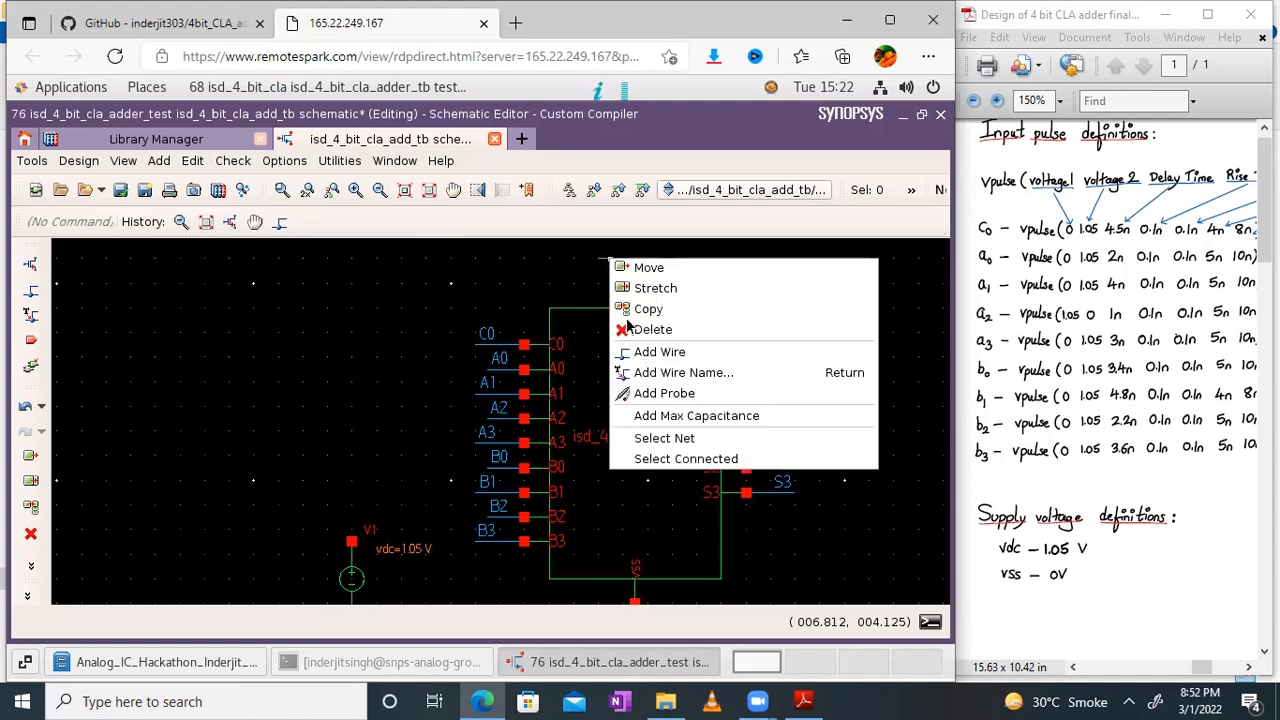
click(640, 376)
click(380, 364)
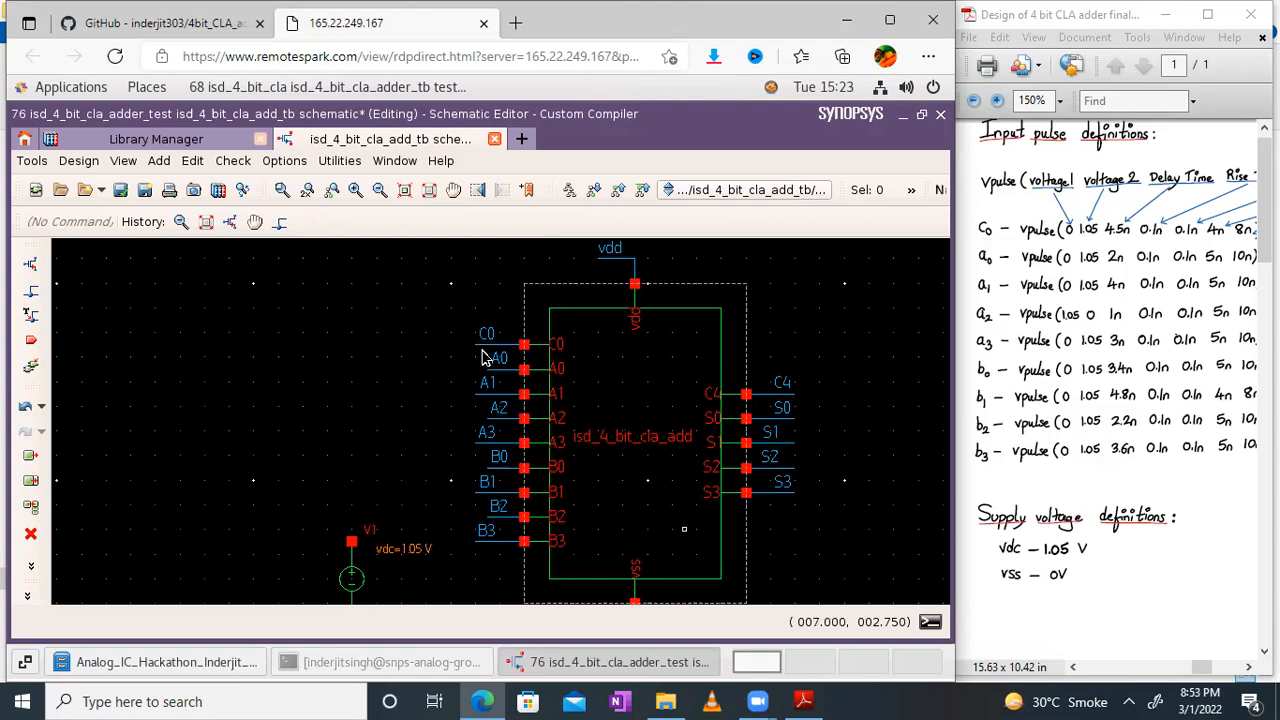
click(430, 194)
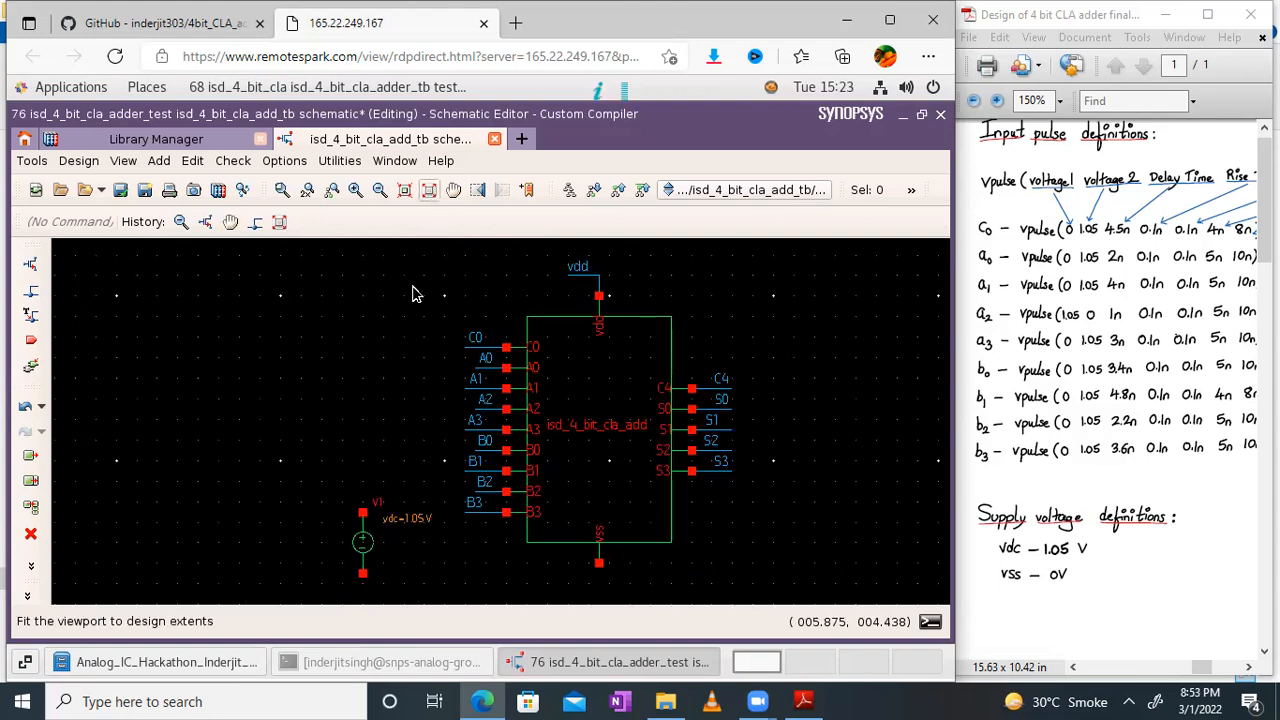
click(453, 190)
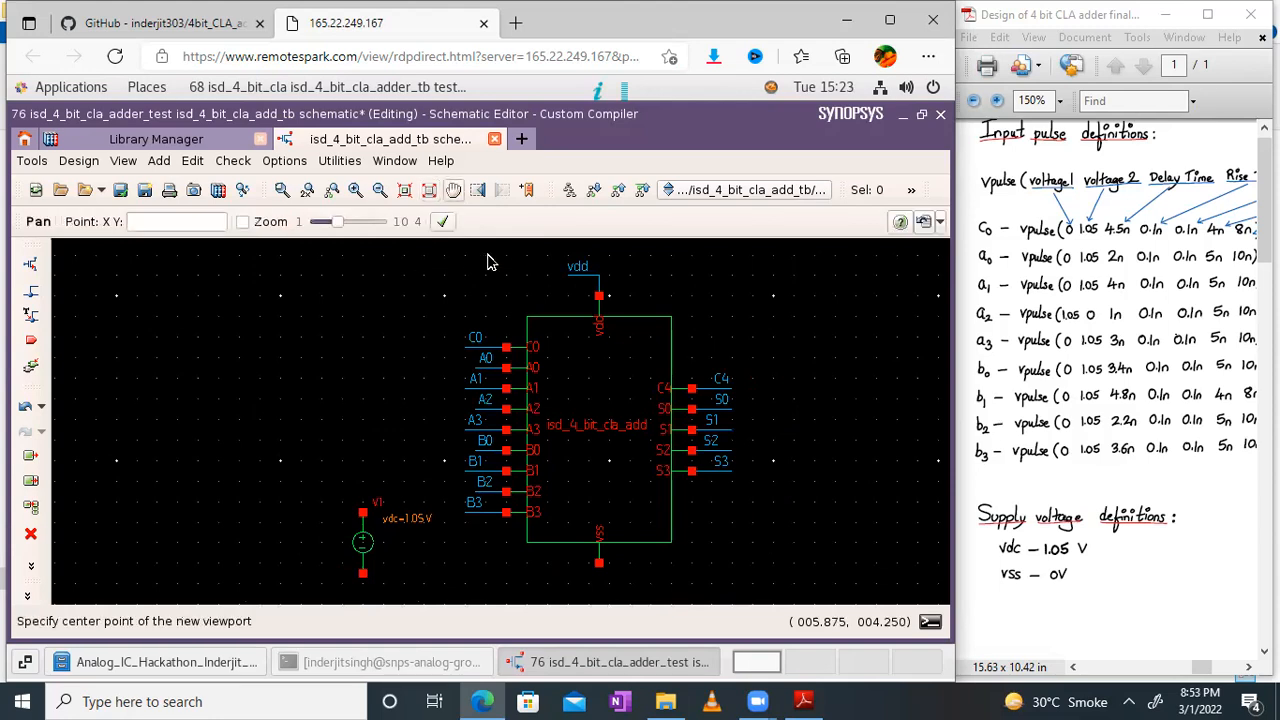
drag(592, 262, 641, 268)
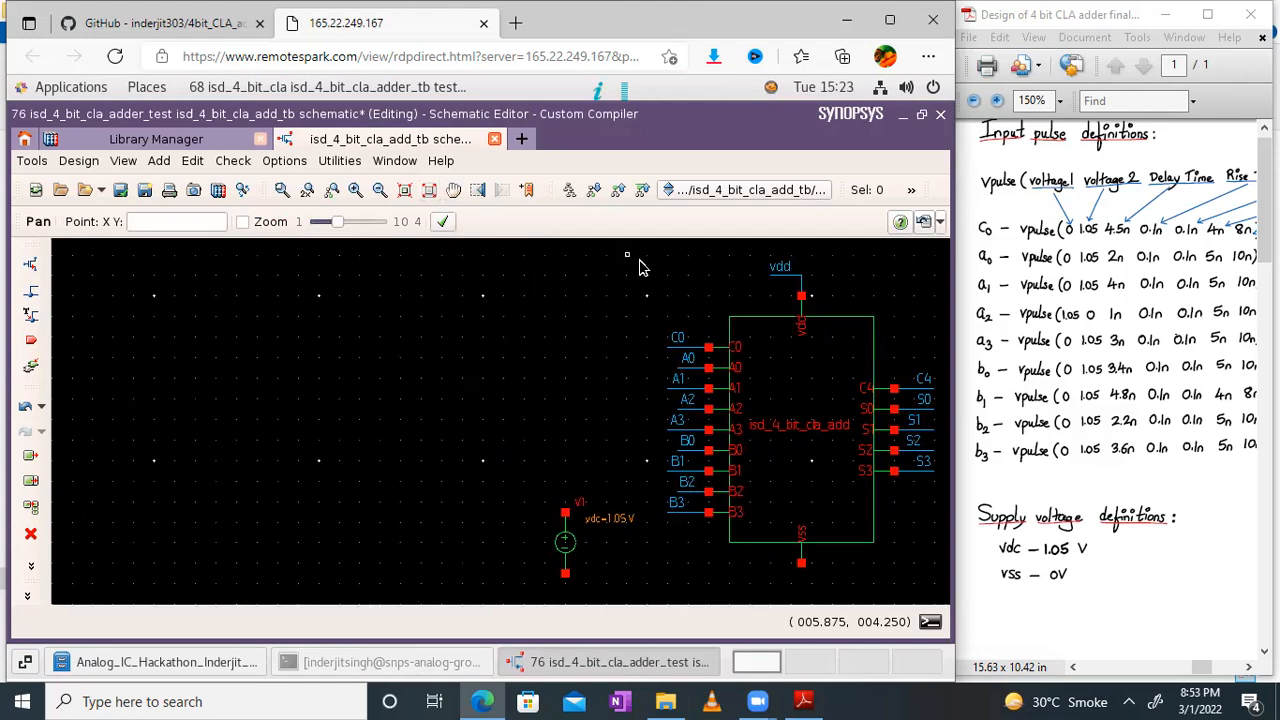
click(641, 267)
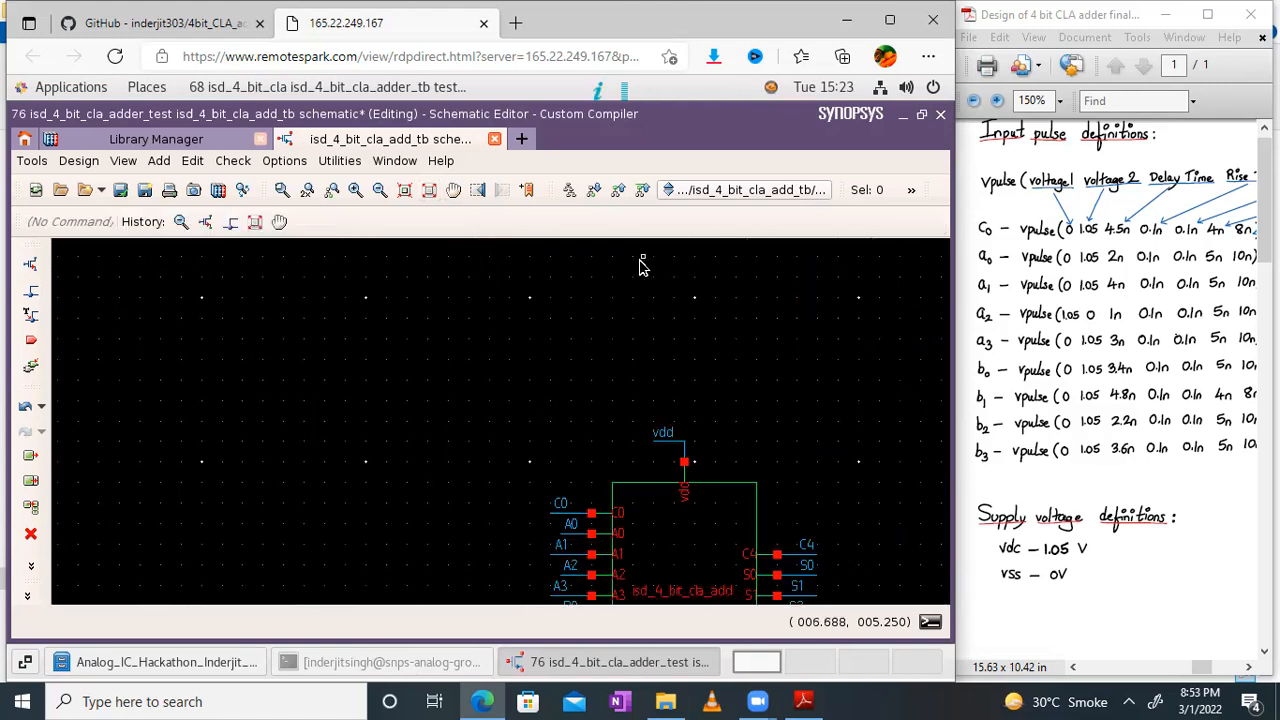
drag(439, 452, 498, 308)
click(455, 190)
drag(475, 501, 546, 358)
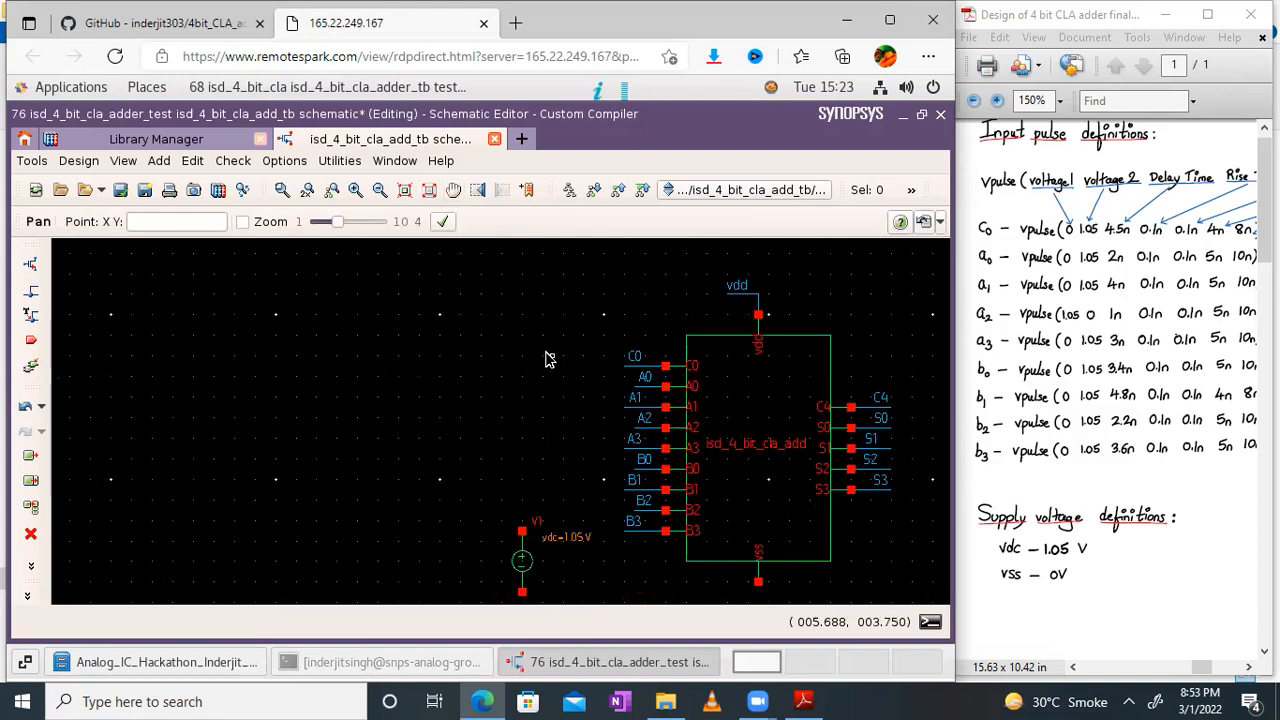
click(546, 353)
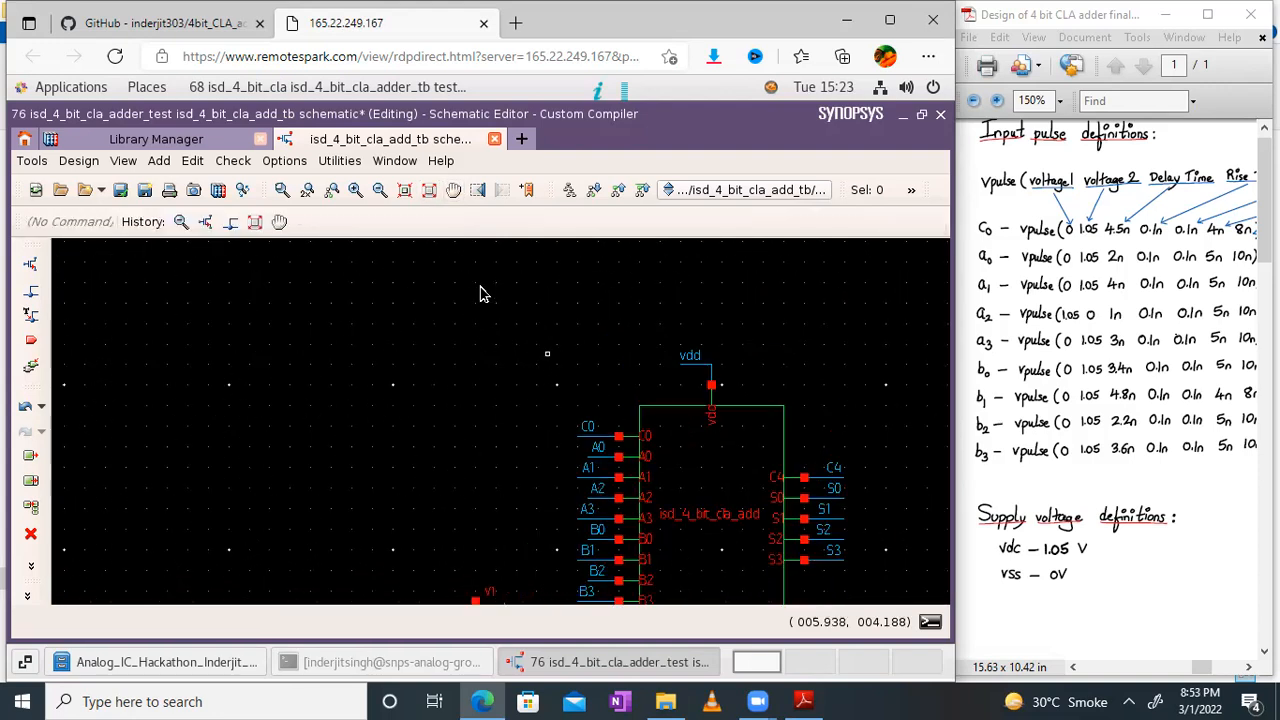
click(451, 190)
click(486, 407)
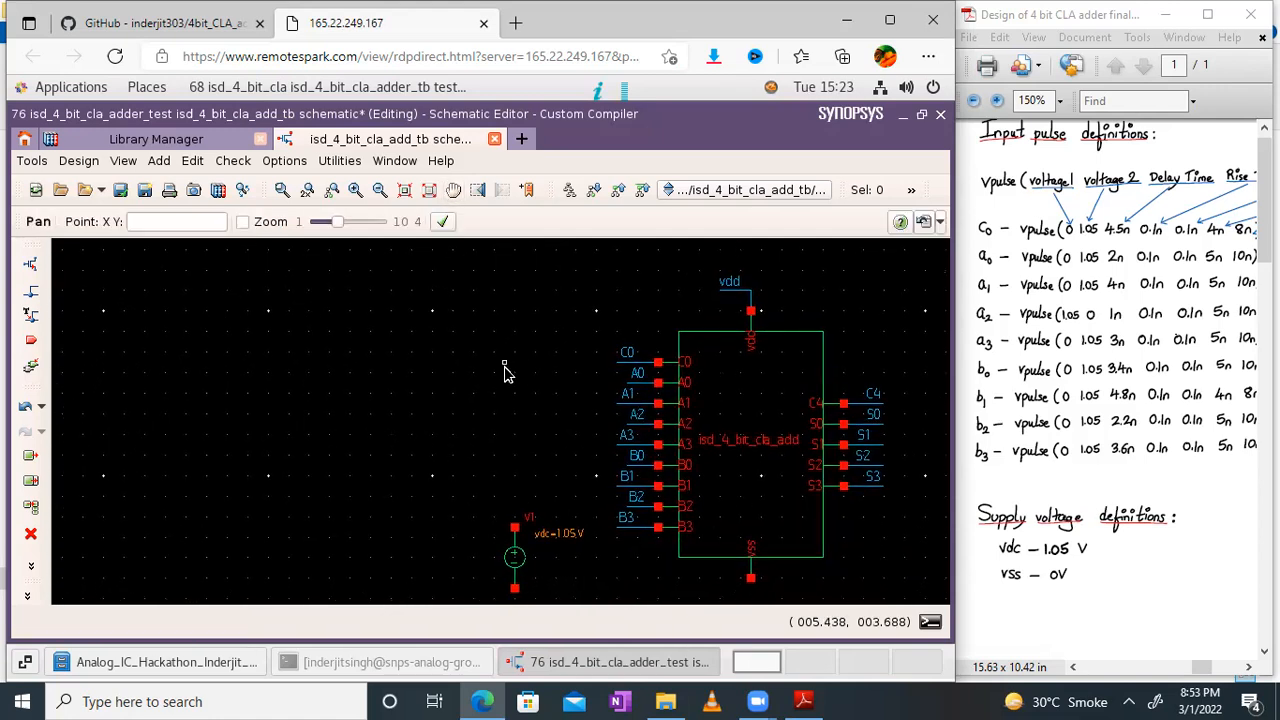
click(505, 372)
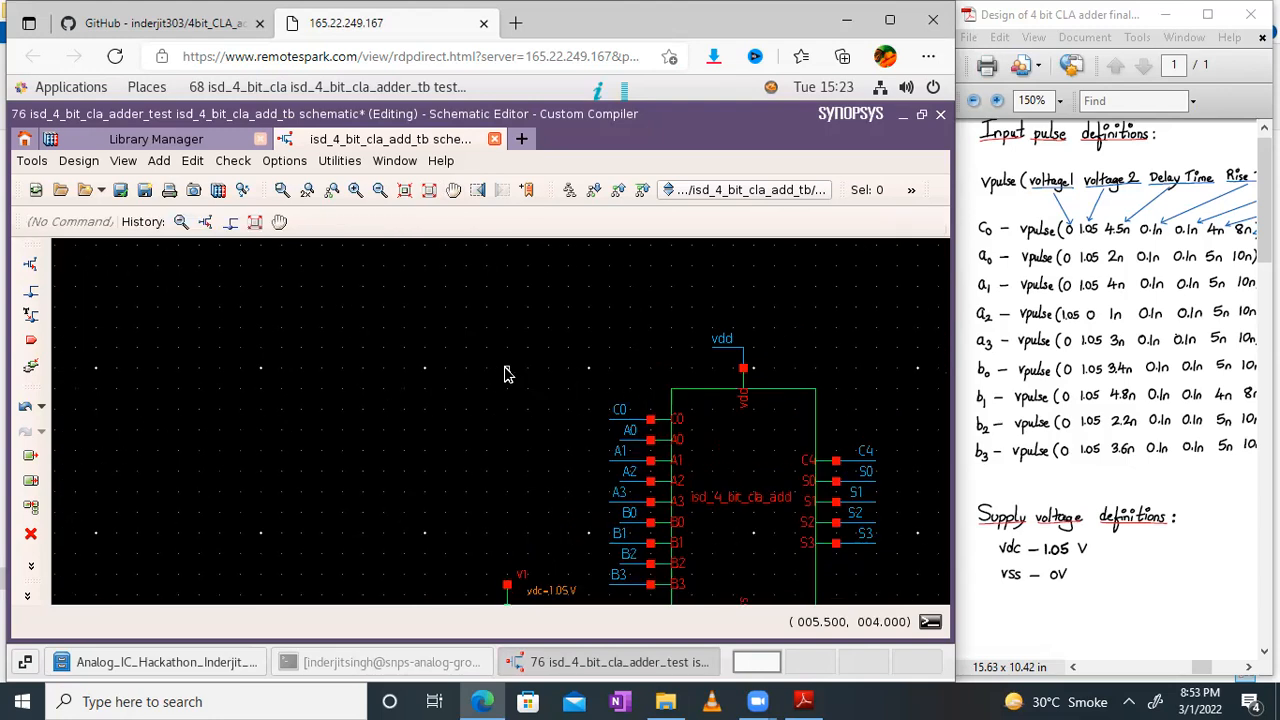
click(453, 190)
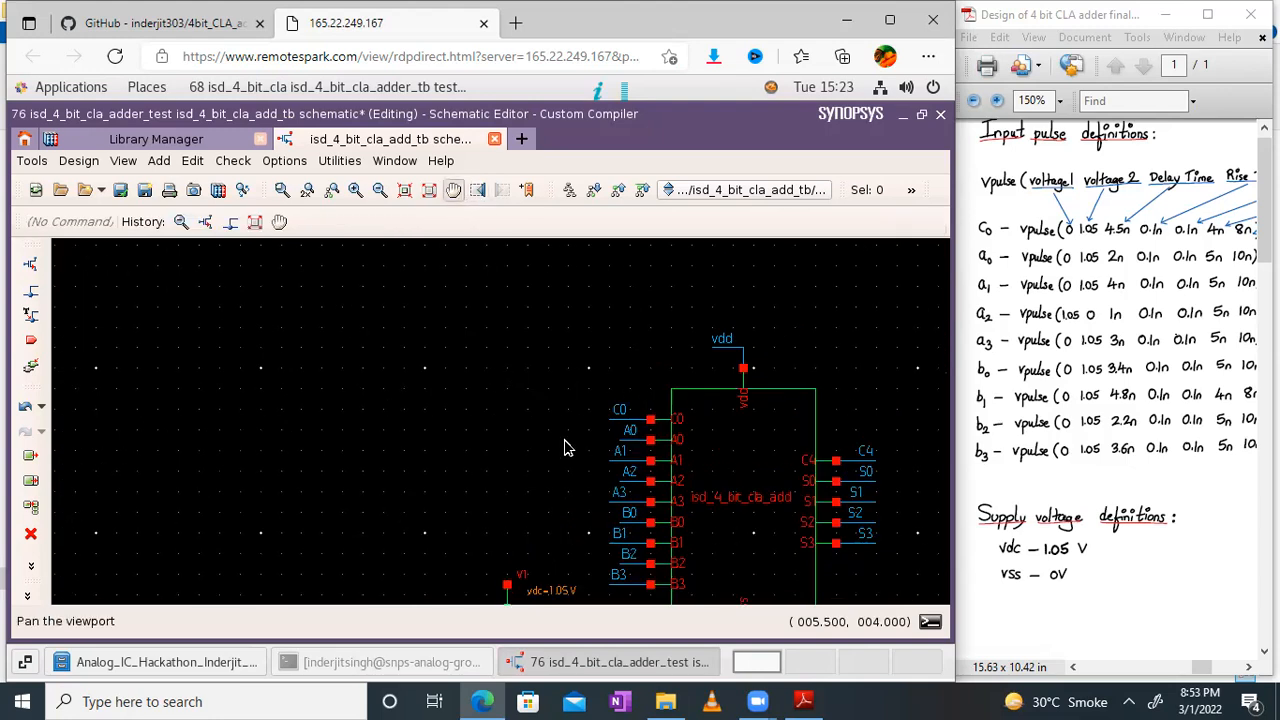
click(566, 385)
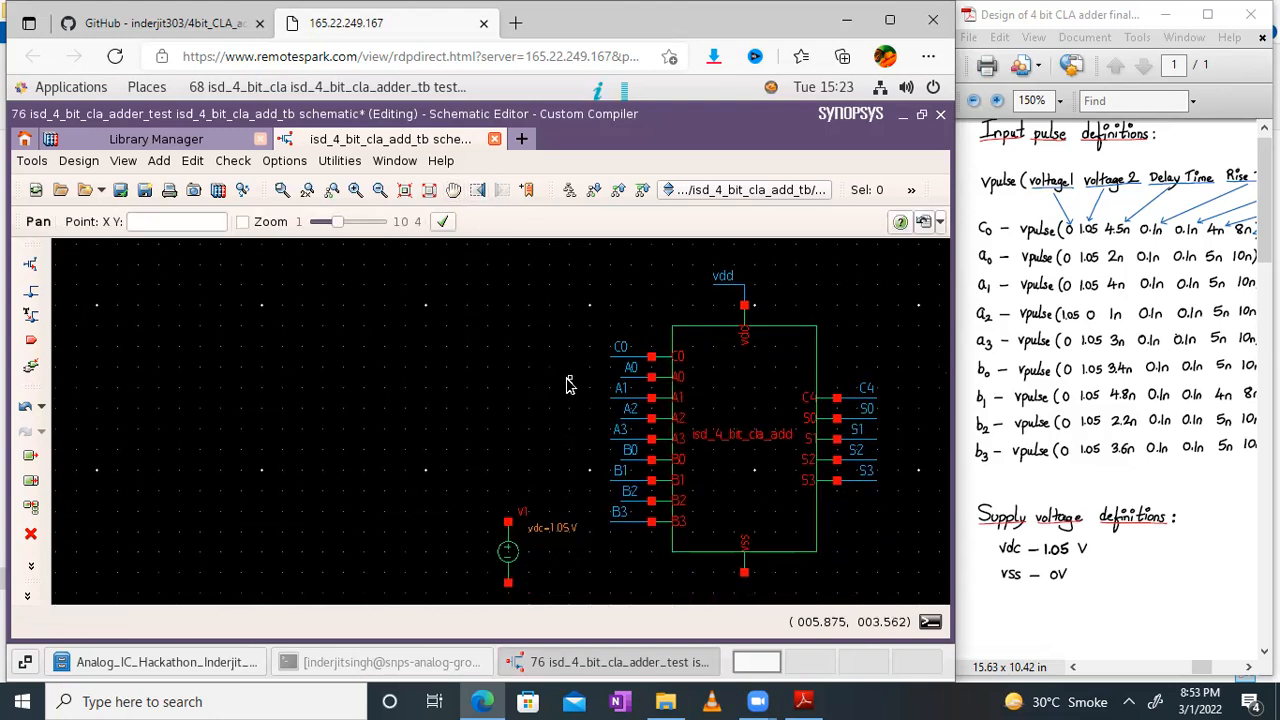
click(566, 385)
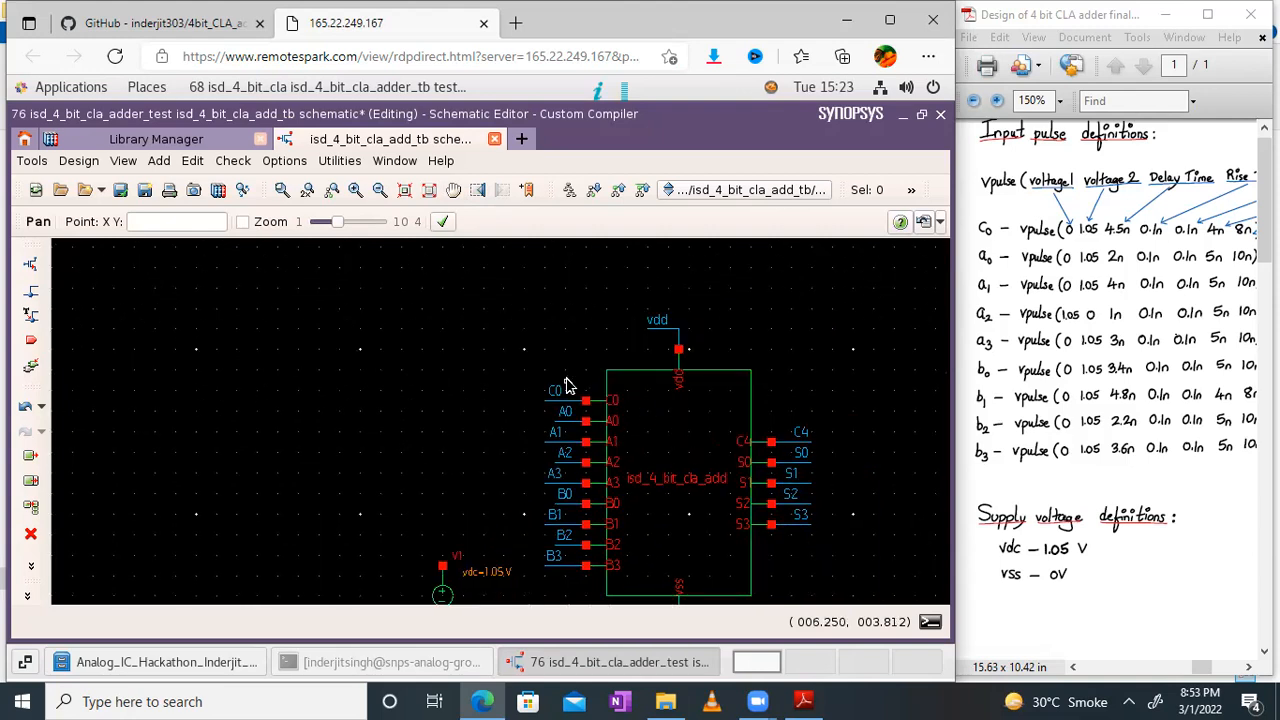
click(484, 370)
click(538, 337)
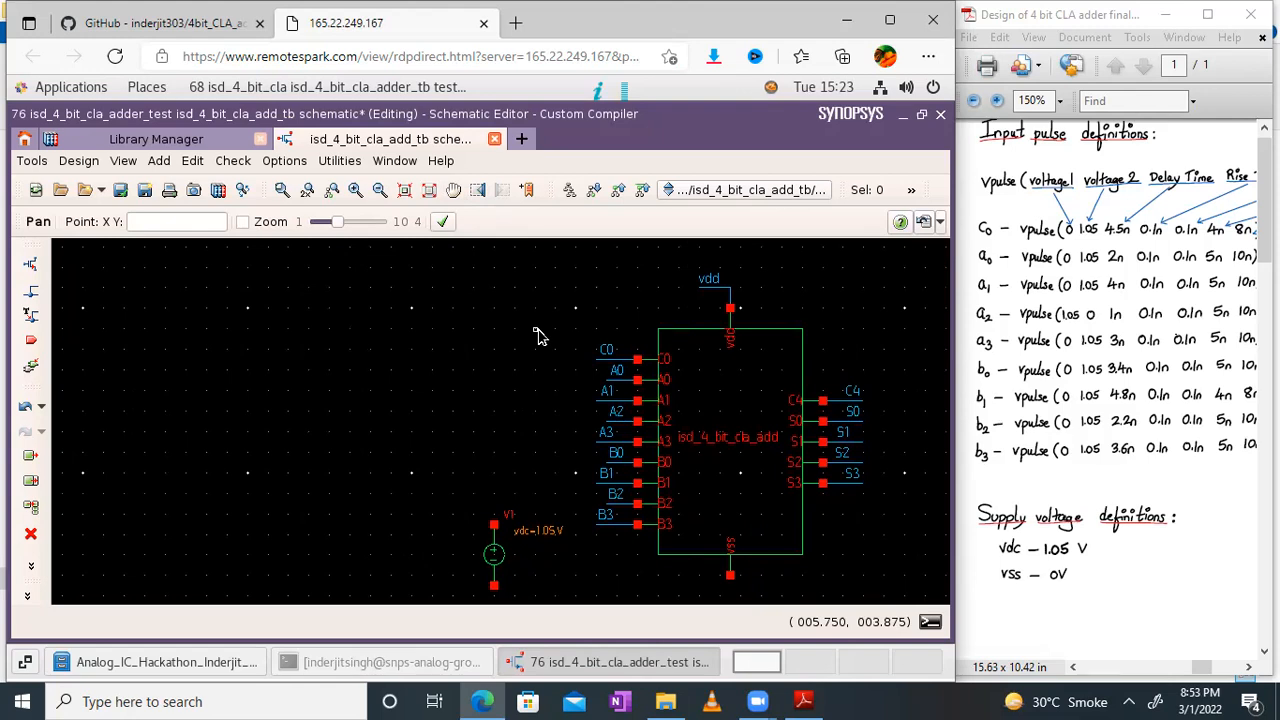
key(Escape)
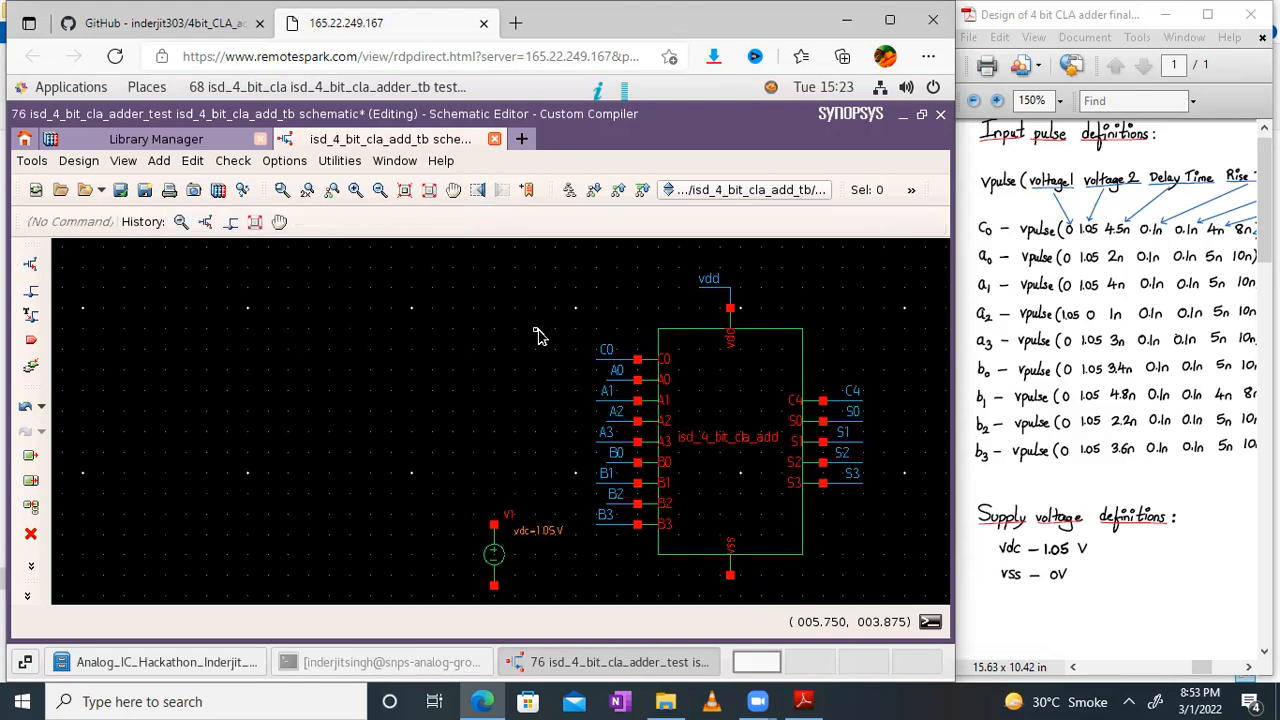
Start adding a new instance using the vpulse cell's symbol view from analogLib
click(30, 266)
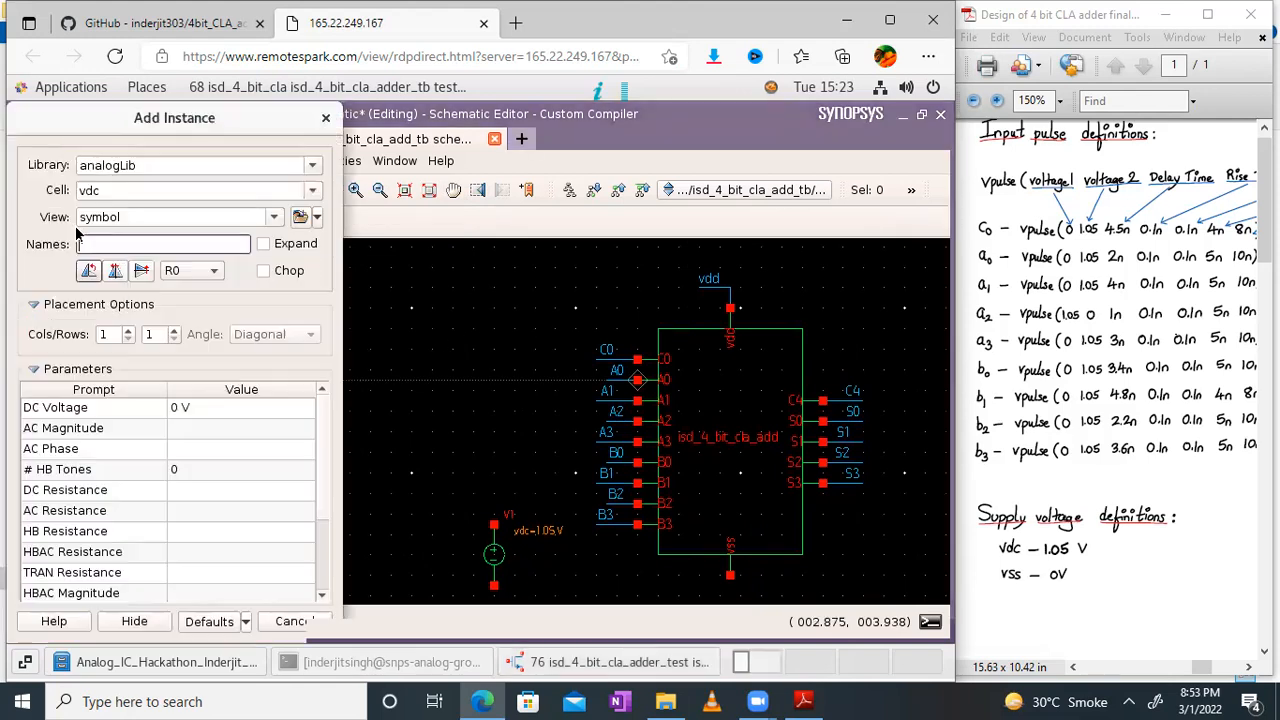
click(313, 191)
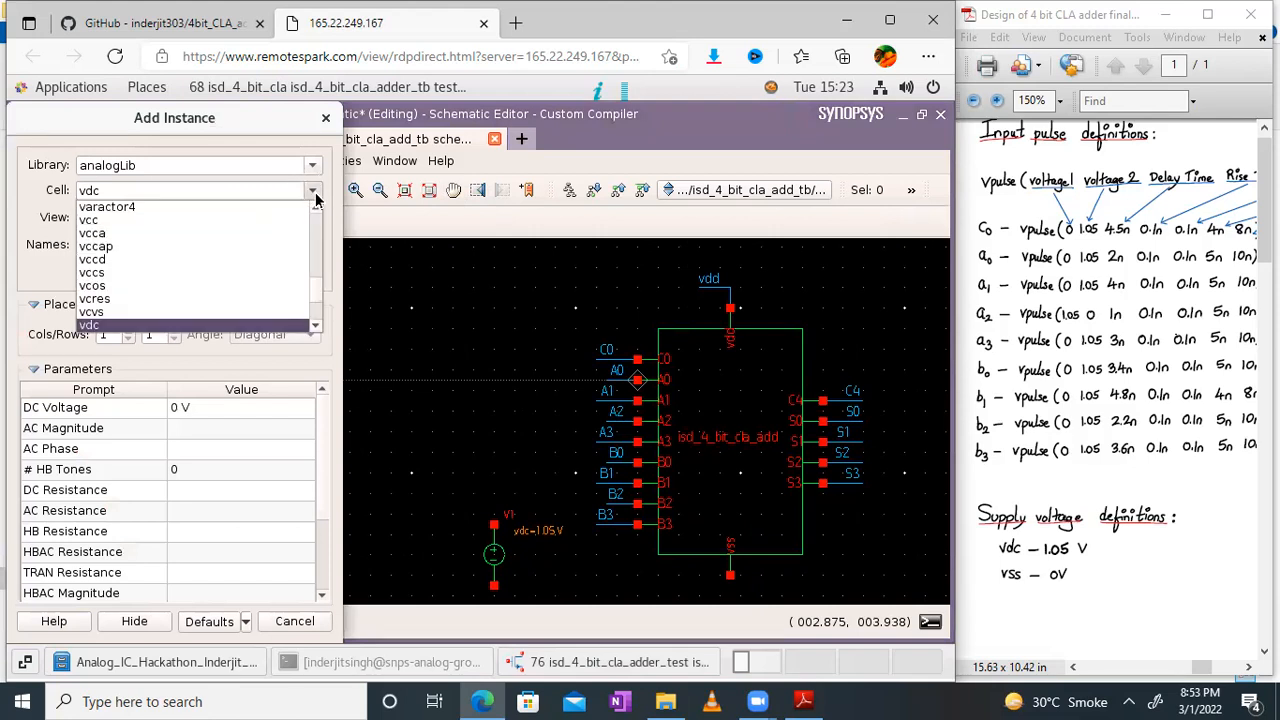
click(253, 181)
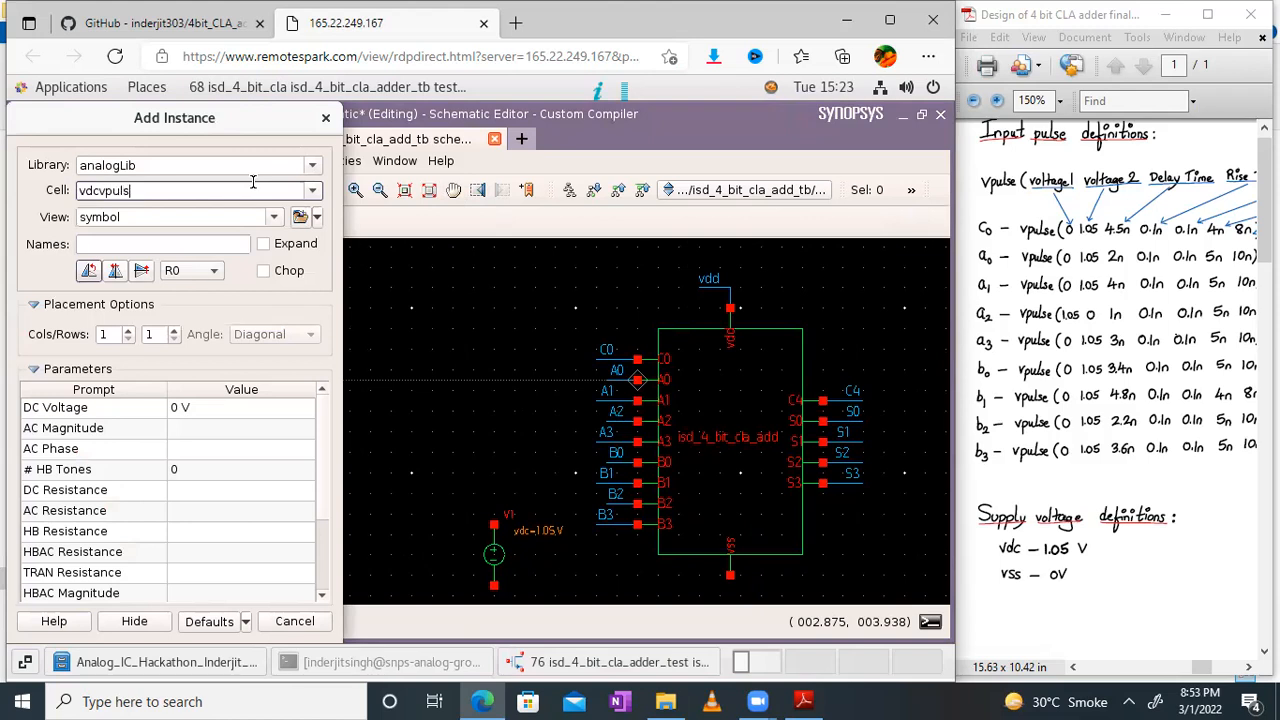
key(BackSpace)
key(BackSpace)
key(BackSpace)
key(BackSpace)
text(vpulse)
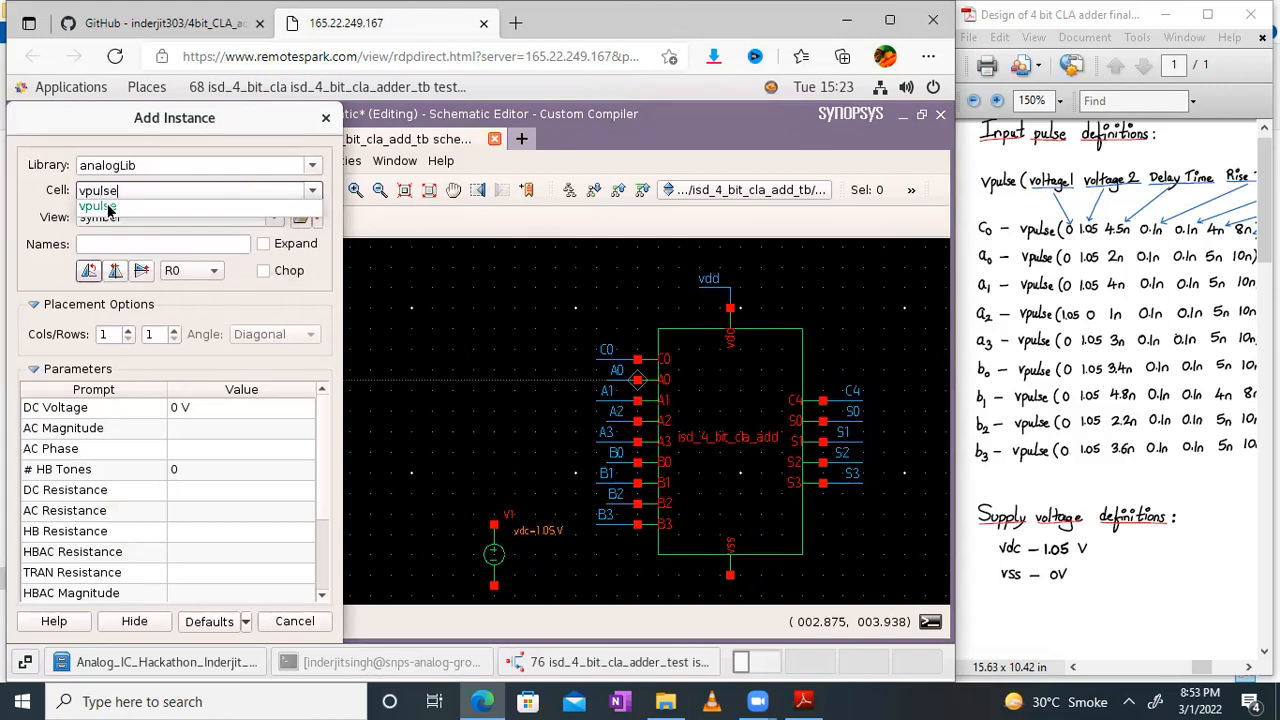
click(108, 207)
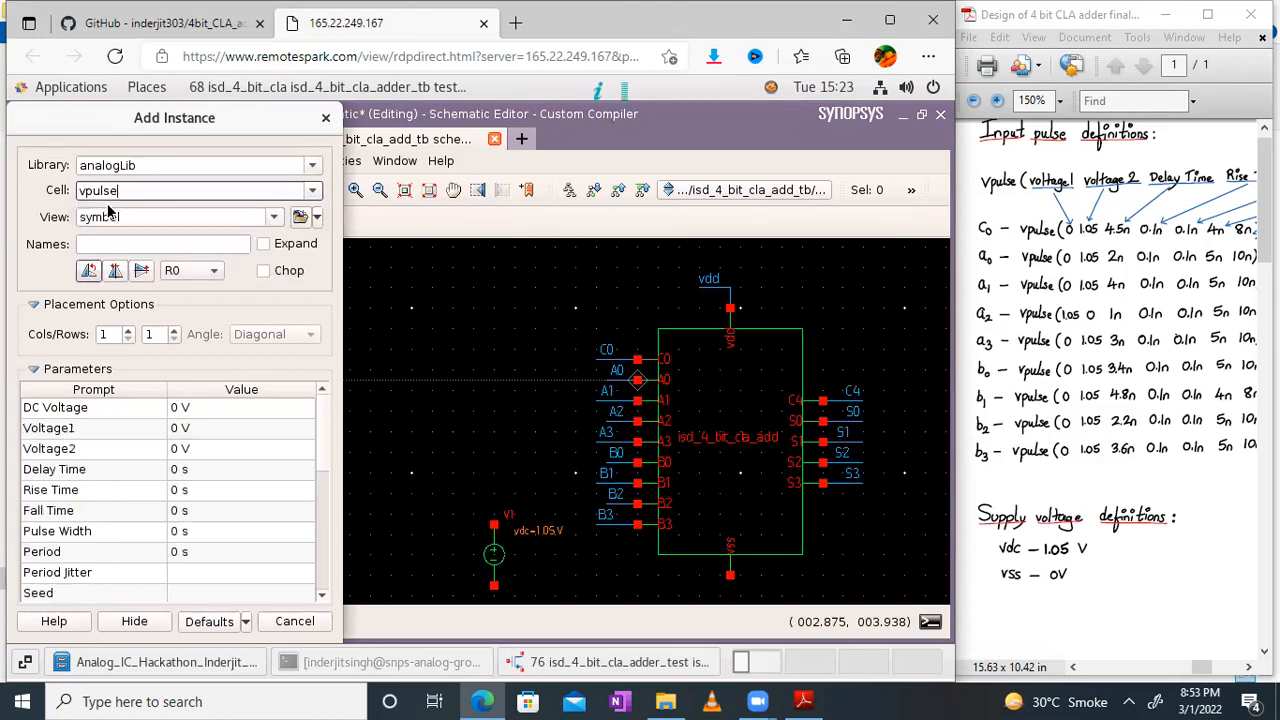
Set the new vpulse source's Voltage2 to 1.05 V and its delay time to 4.5n s, following the PDF's C0 definition
drag(1125, 257, 1090, 266)
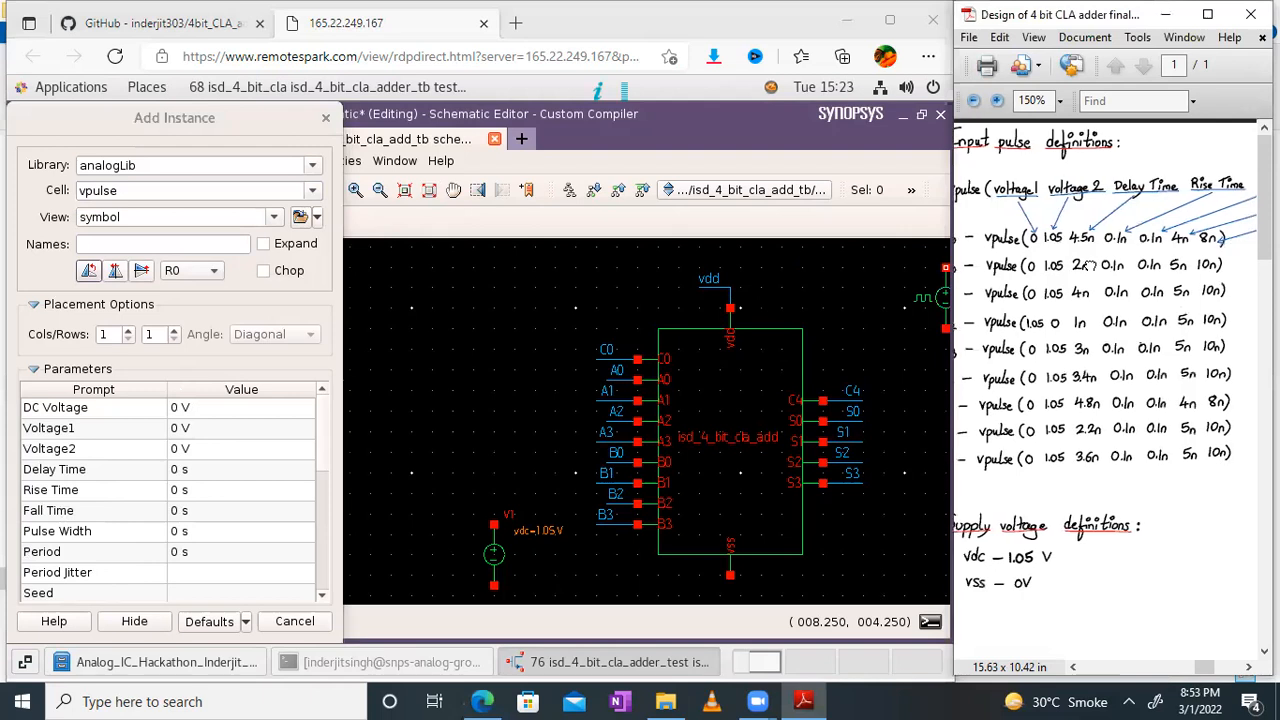
click(181, 428)
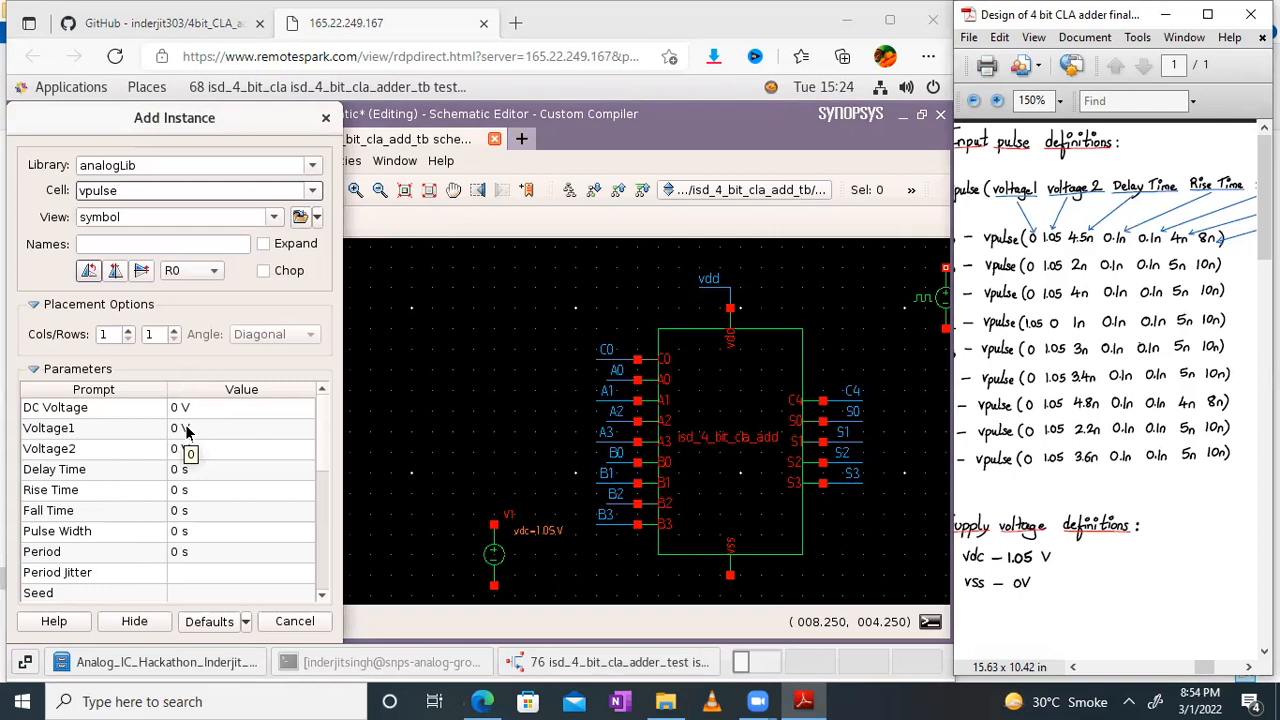
drag(993, 292, 1011, 322)
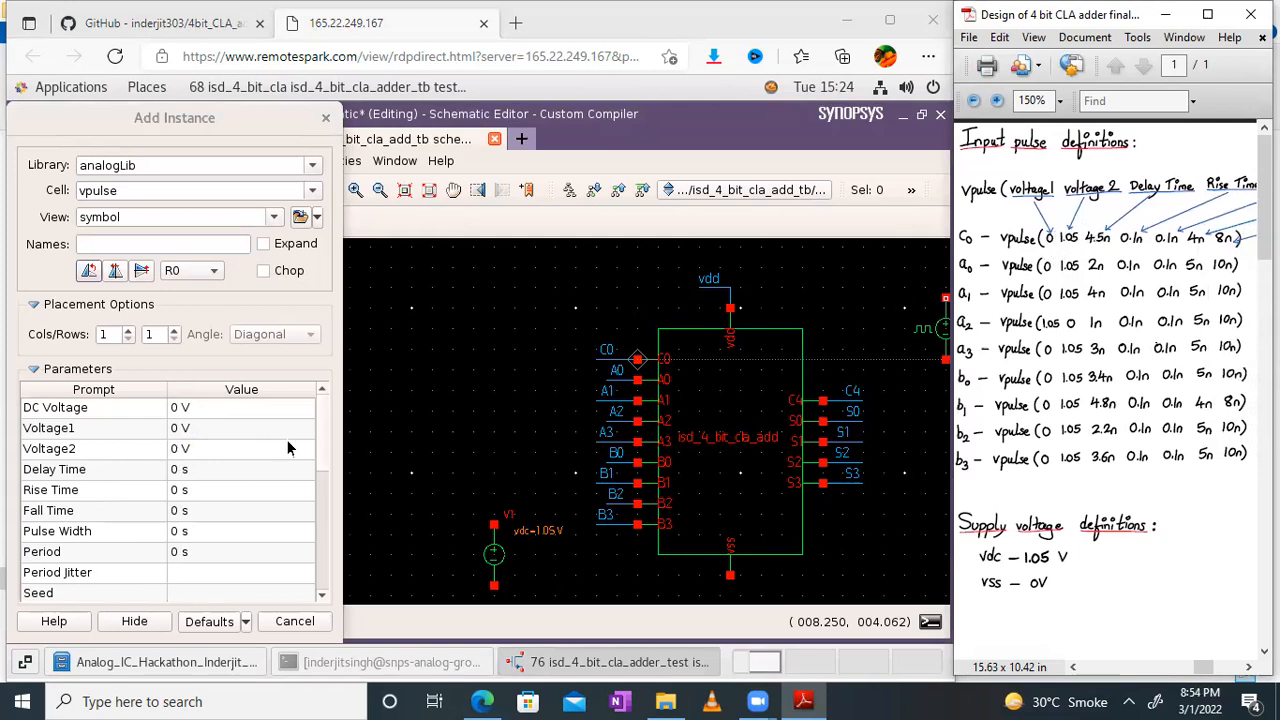
click(199, 422)
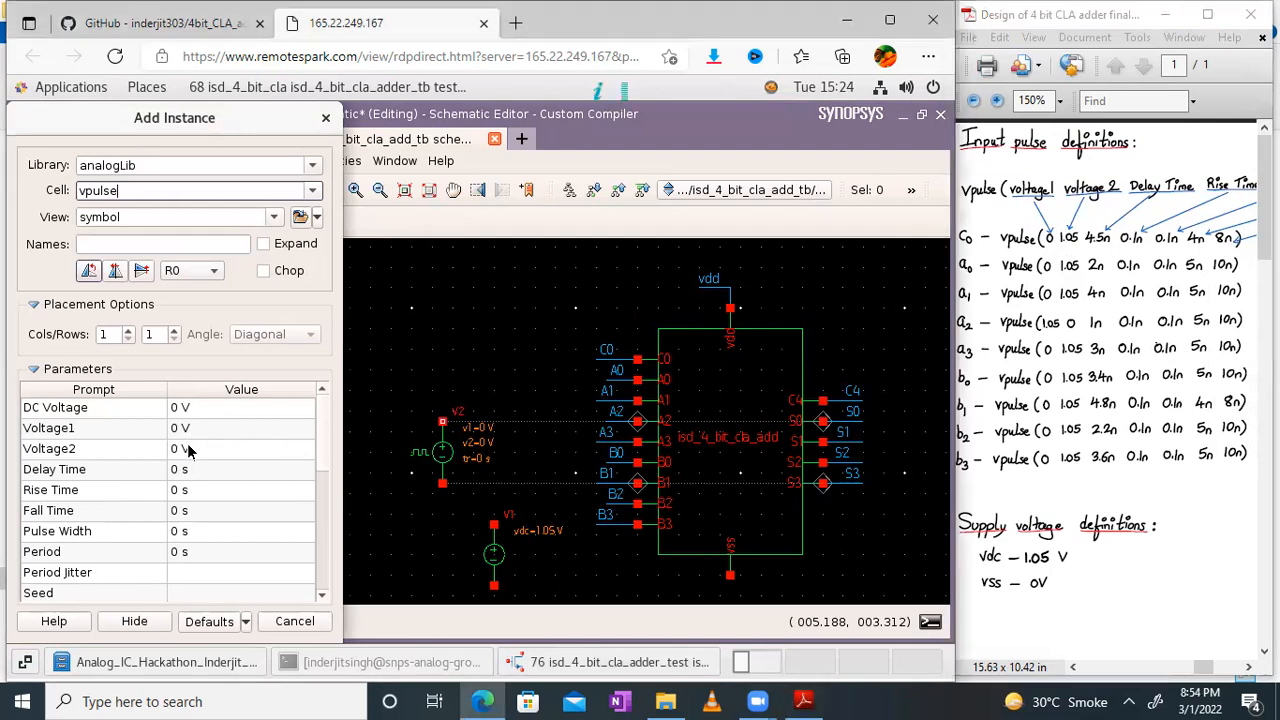
click(187, 448)
key(BackSpace)
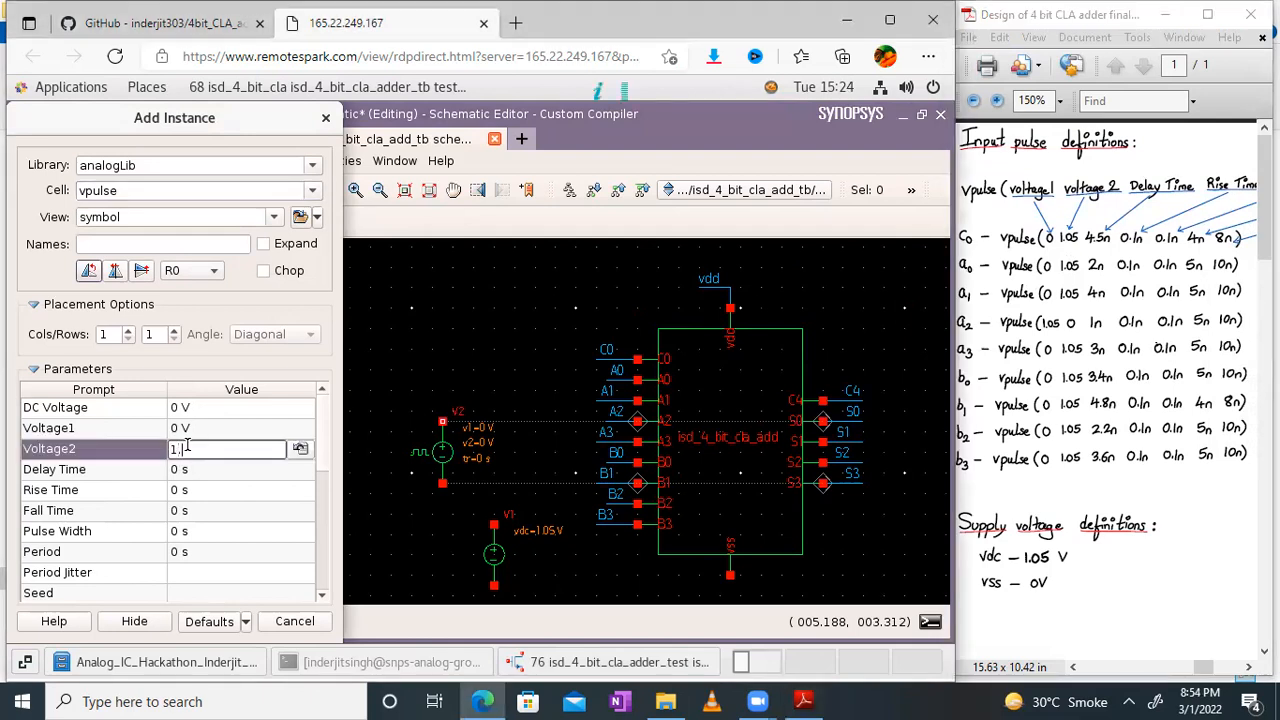
key(Tab)
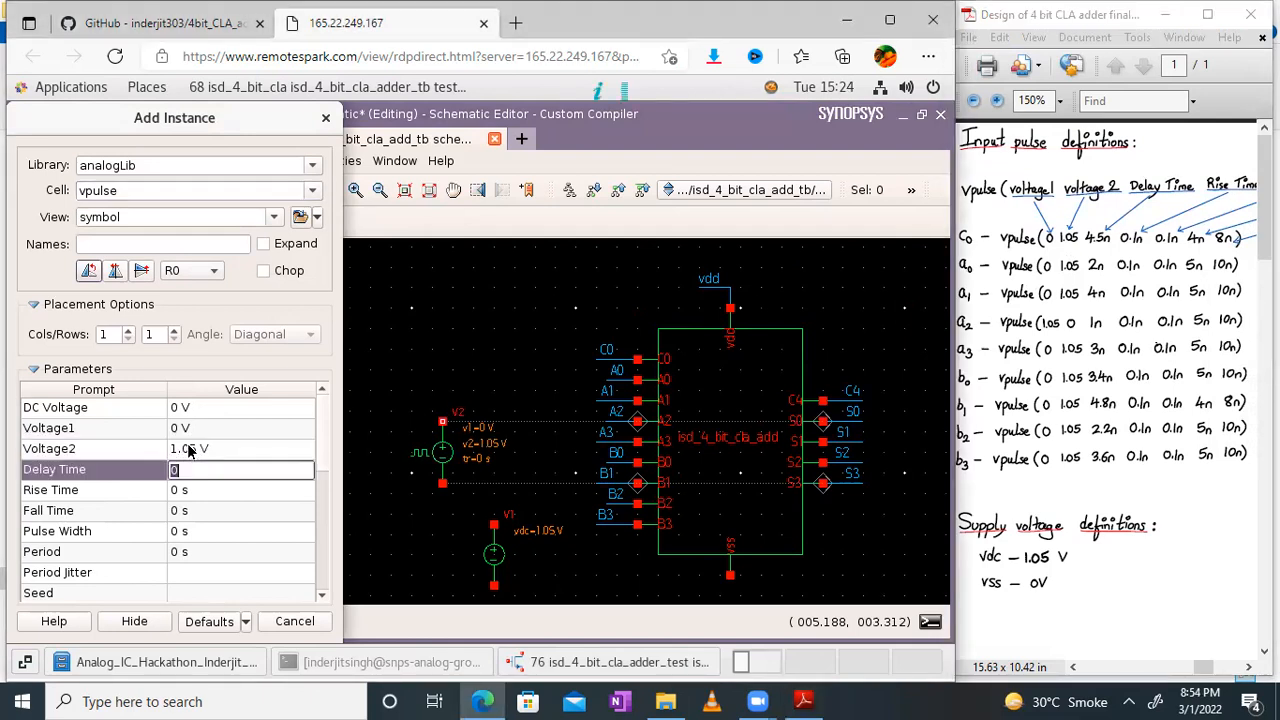
text(4.5)
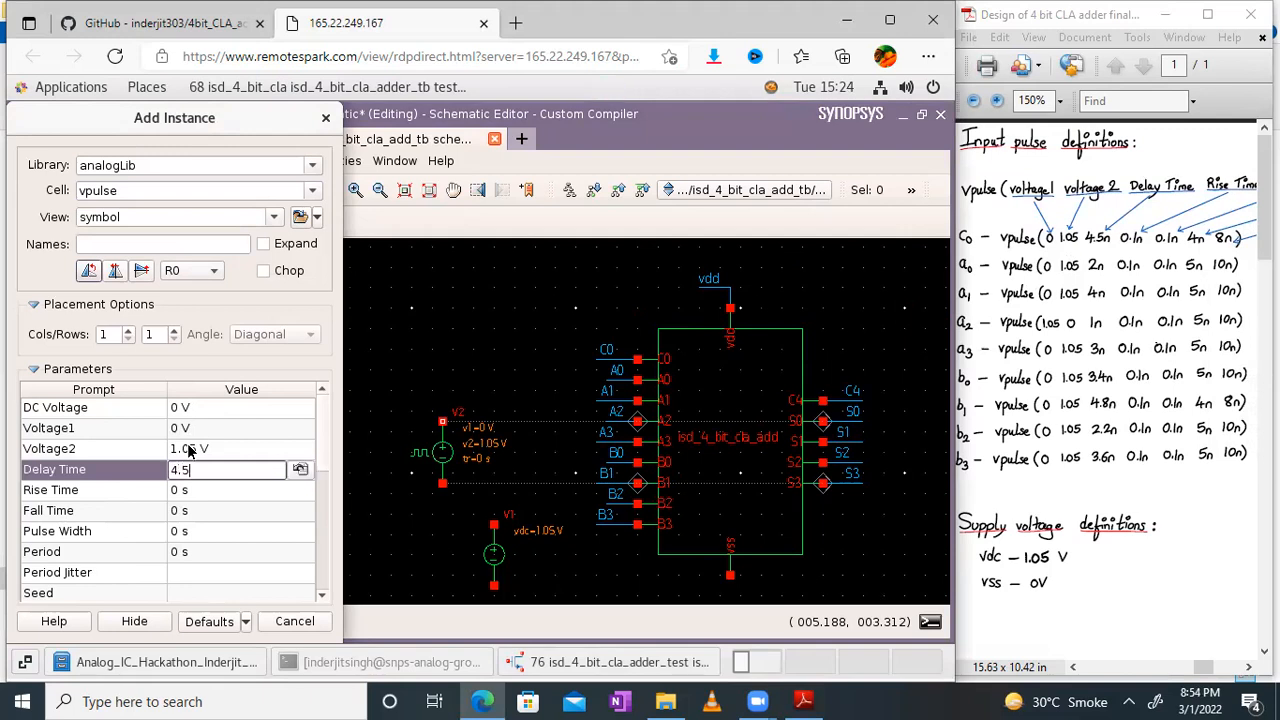
text(n)
key(Tab)
Set both the rise time and the fall time of the C0 pulse source to 0.1n s
text(0.)
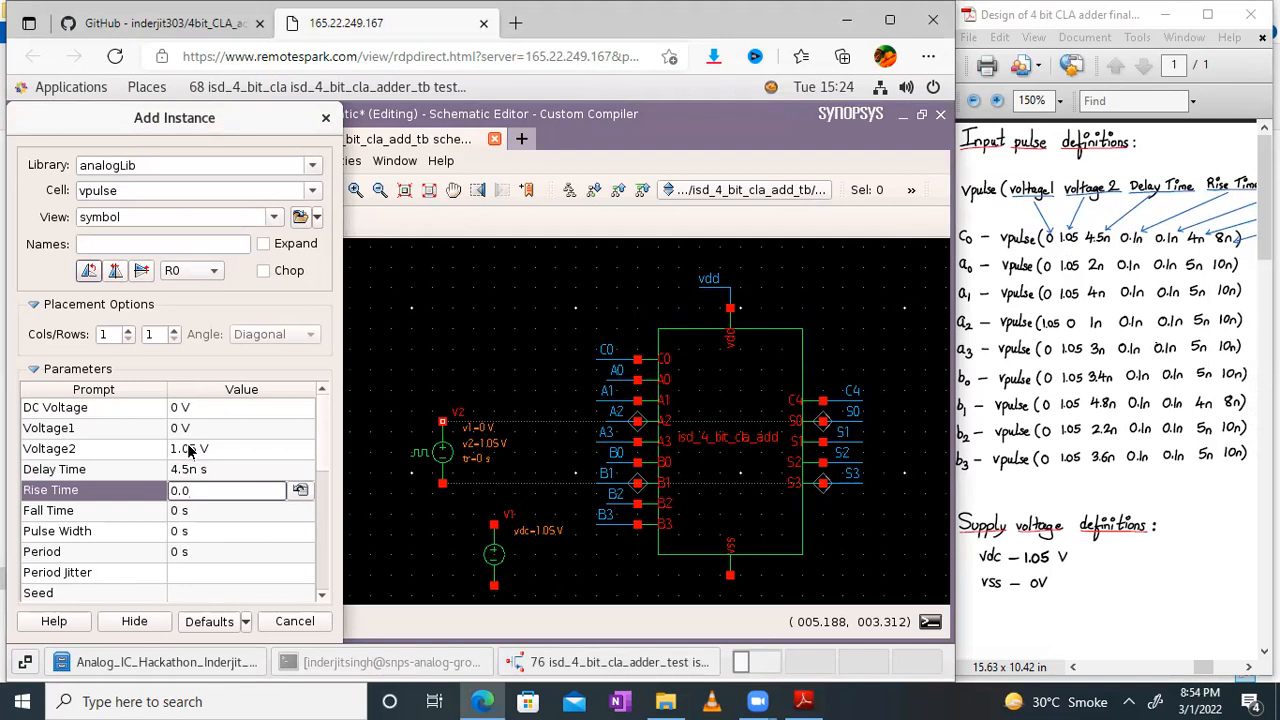
text(1n)
key(Tab)
text(0.1)
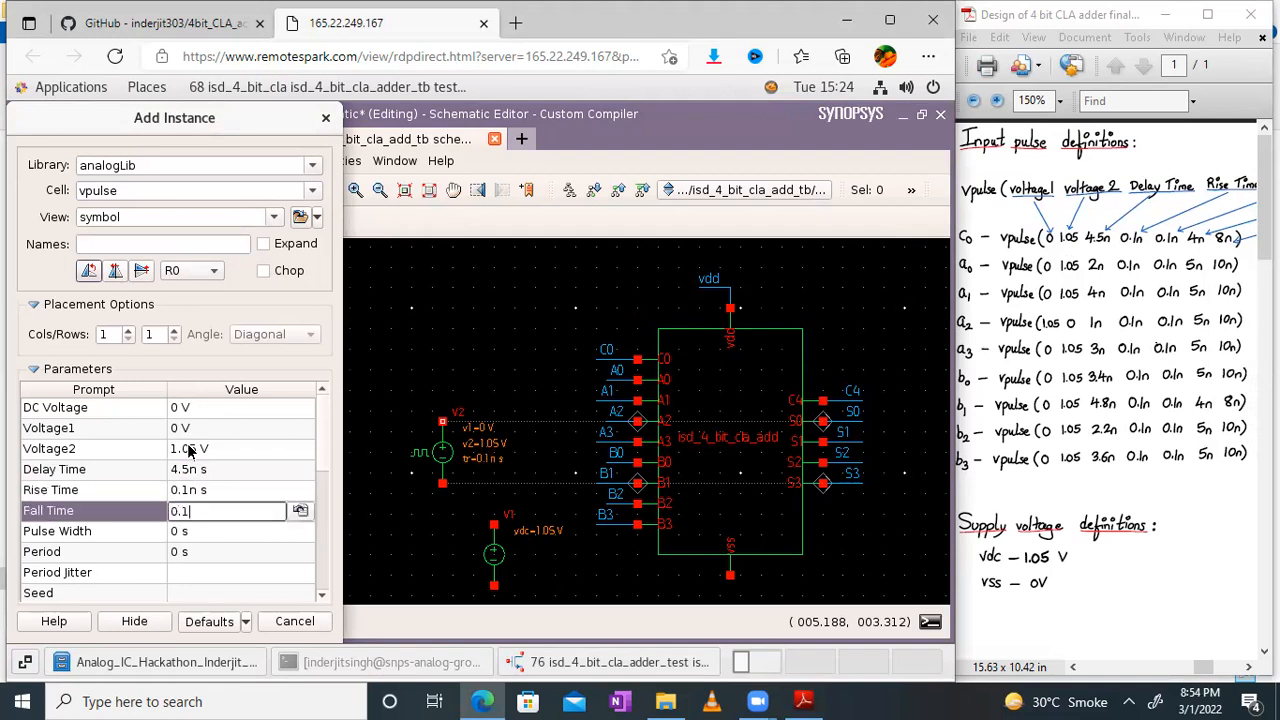
text(n)
key(Tab)
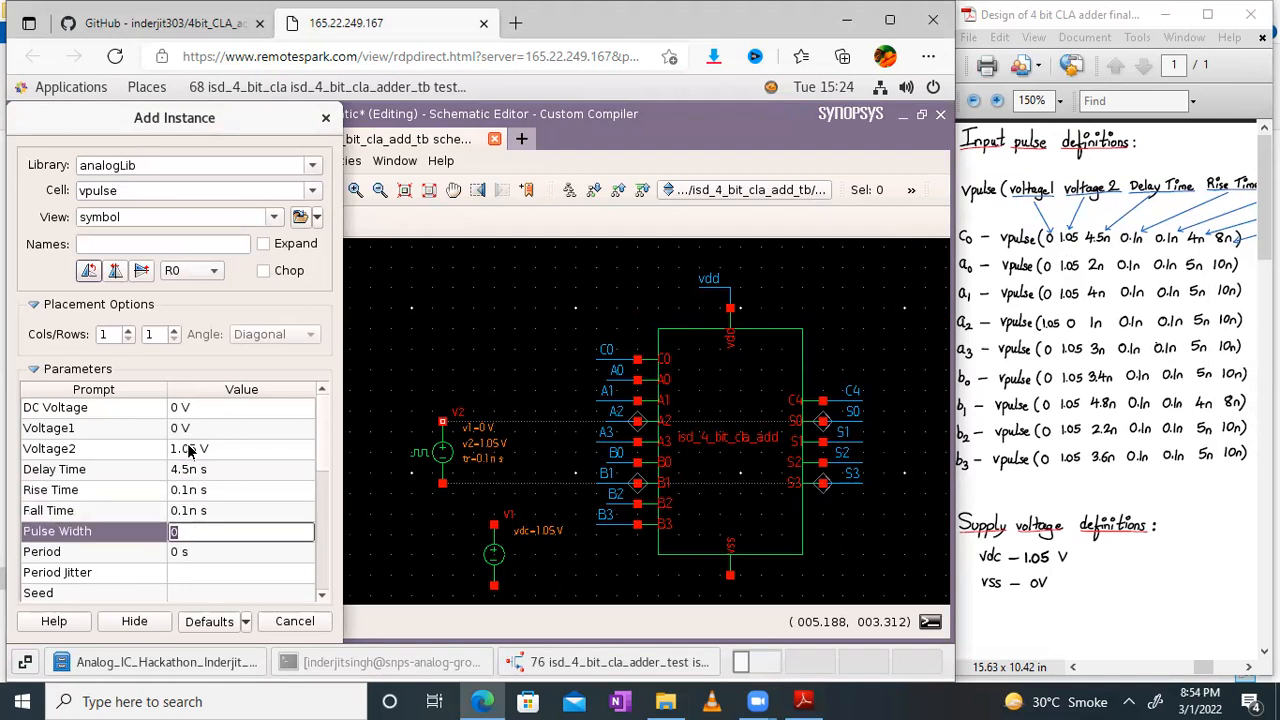
Set the C0 pulse source's pulse width to 4n s and its period to 8n s
text(4n)
key(Tab)
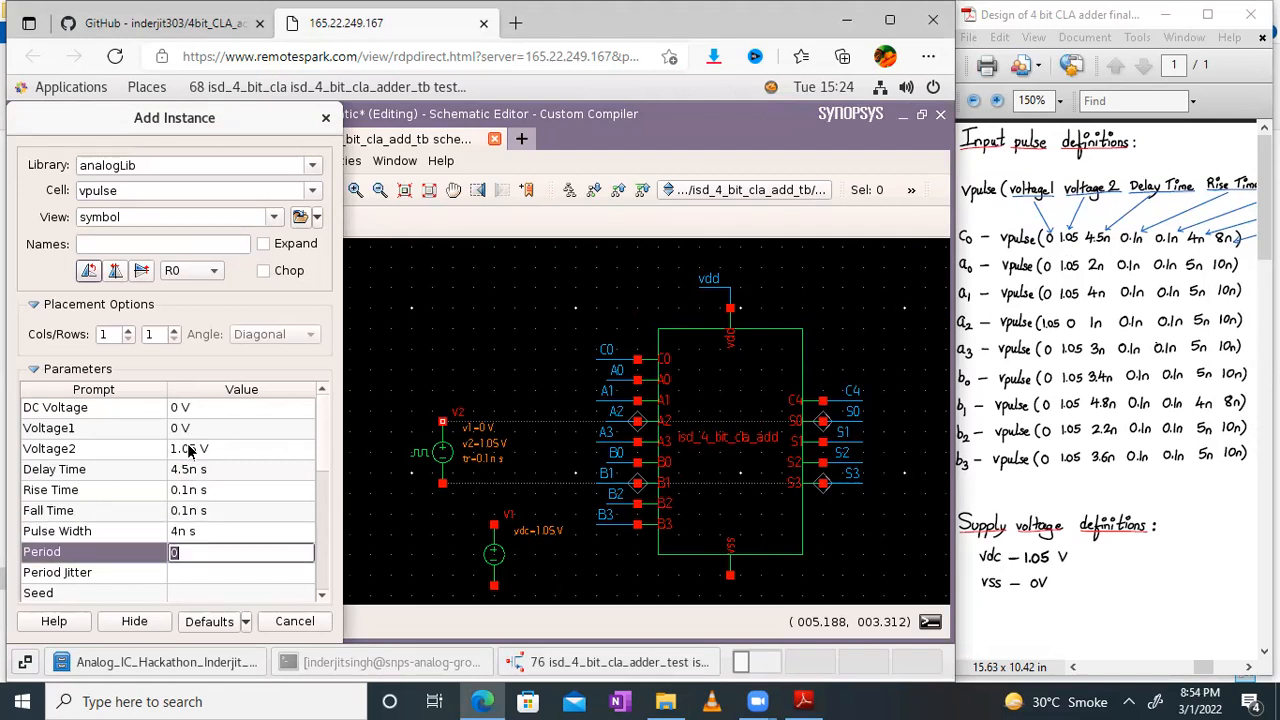
text(8n s)
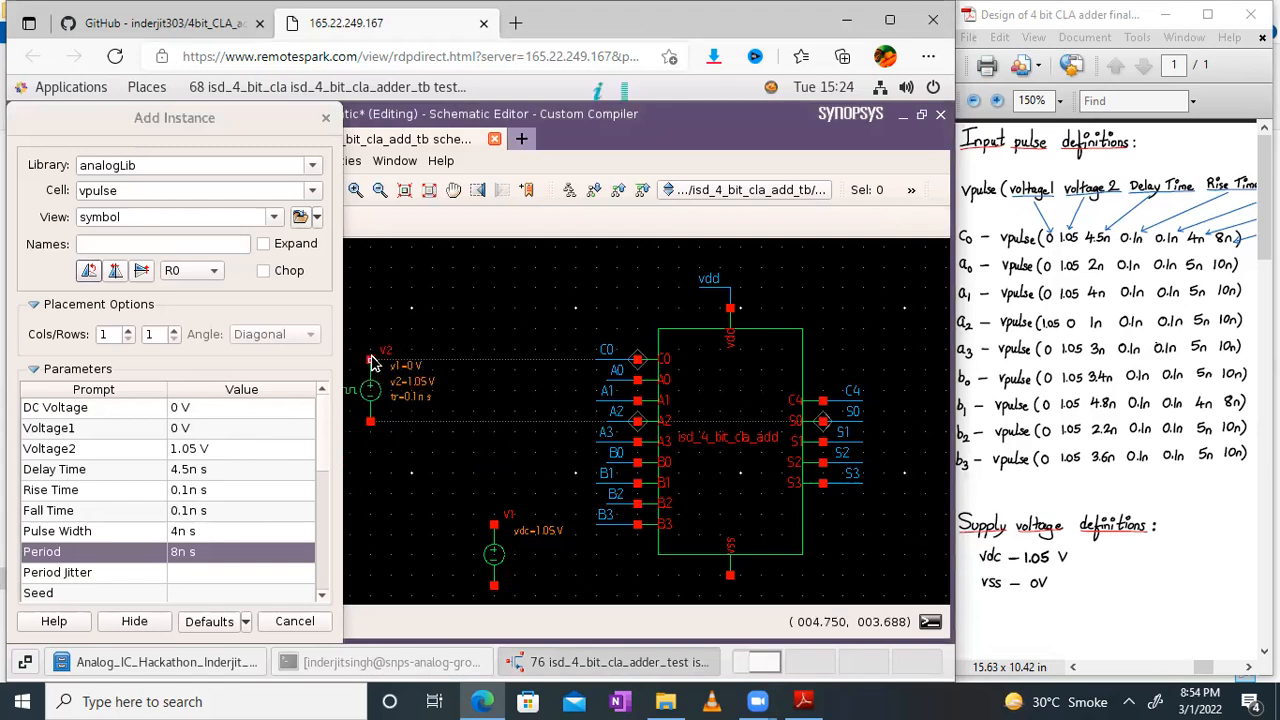
Place the vpulse source in the schematic and stretch it to a free spot far to the left of the adder symbol
click(370, 362)
key(Escape)
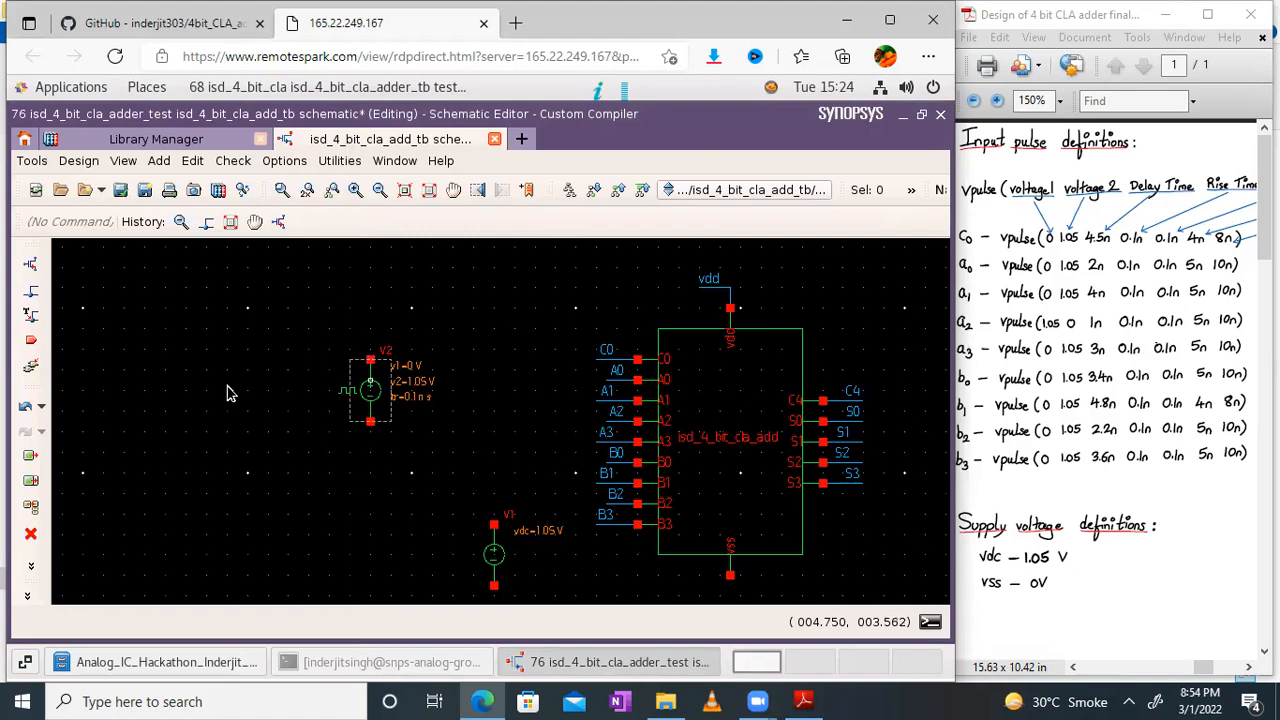
key(s)
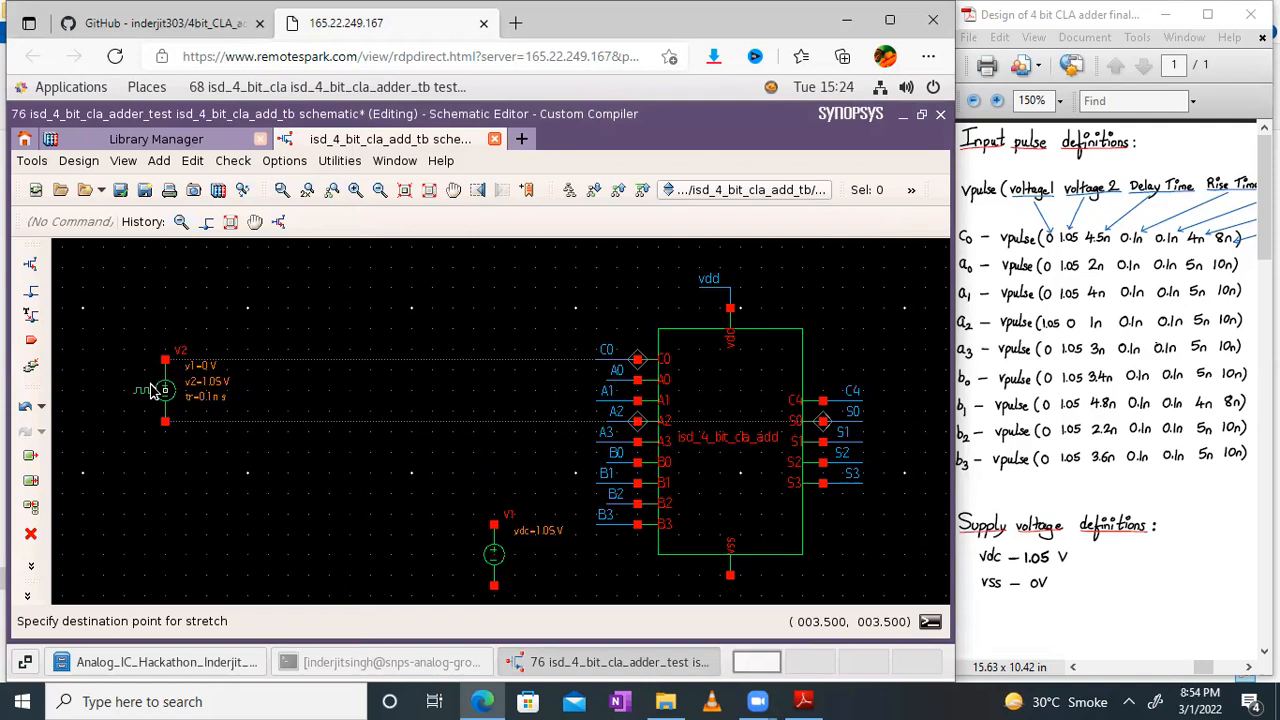
click(152, 390)
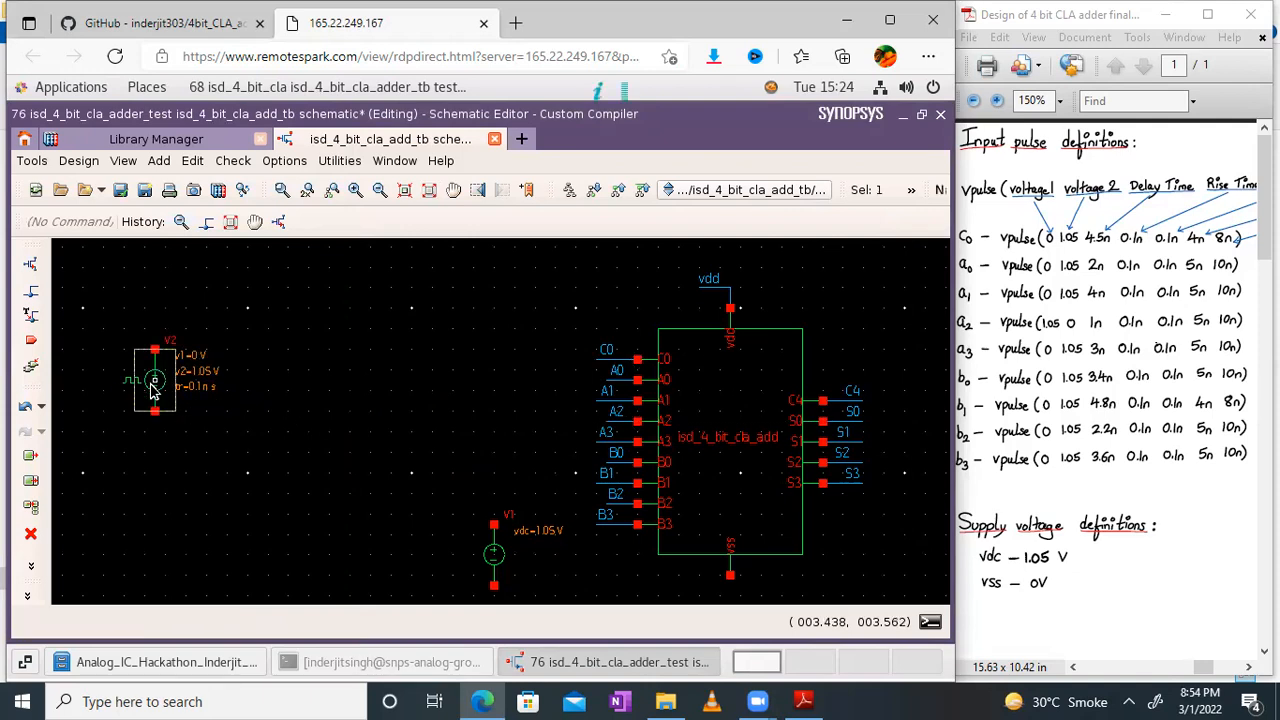
Draw a short L-shaped wire from the pulse source's upper terminal and name it C0
click(31, 292)
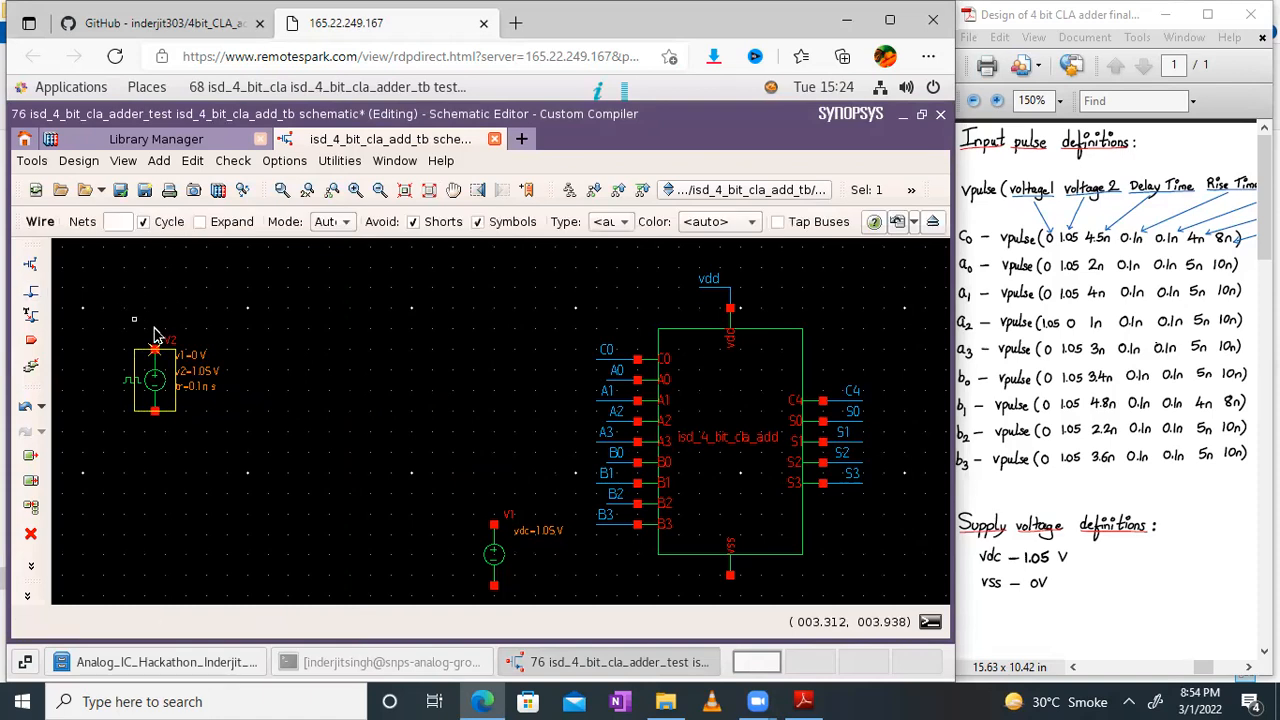
click(154, 349)
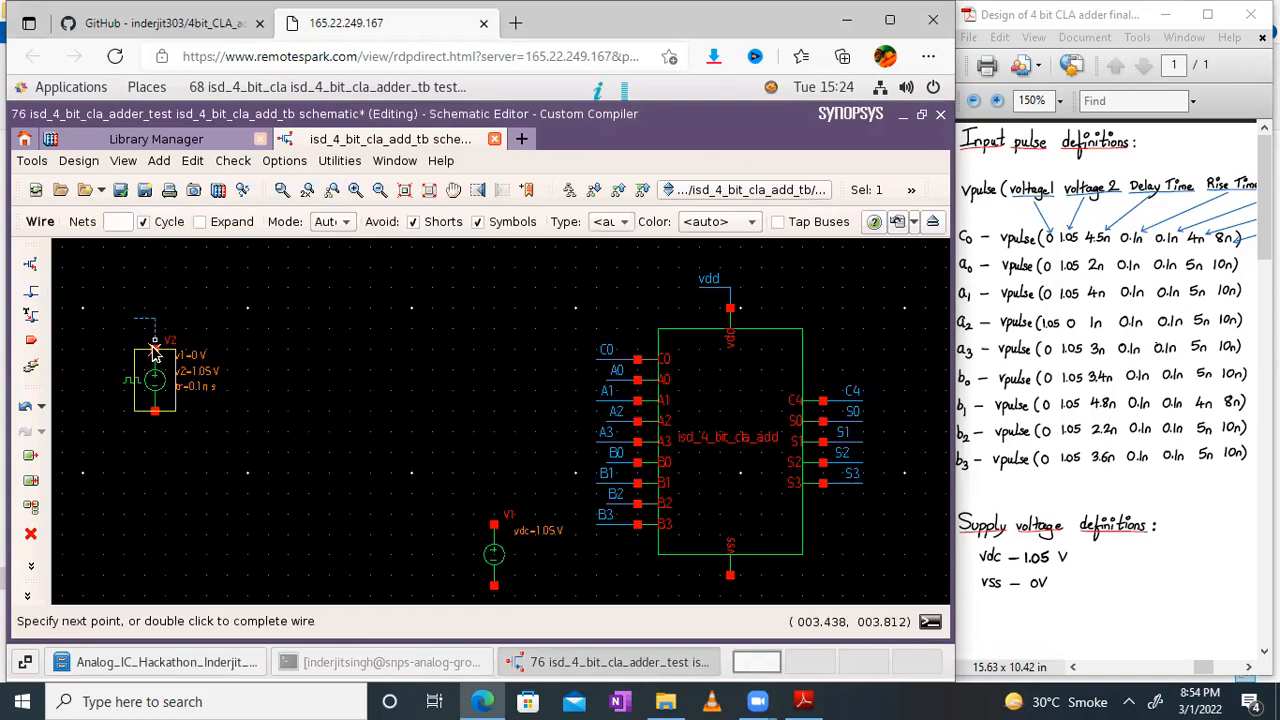
key(Escape)
right_click(138, 322)
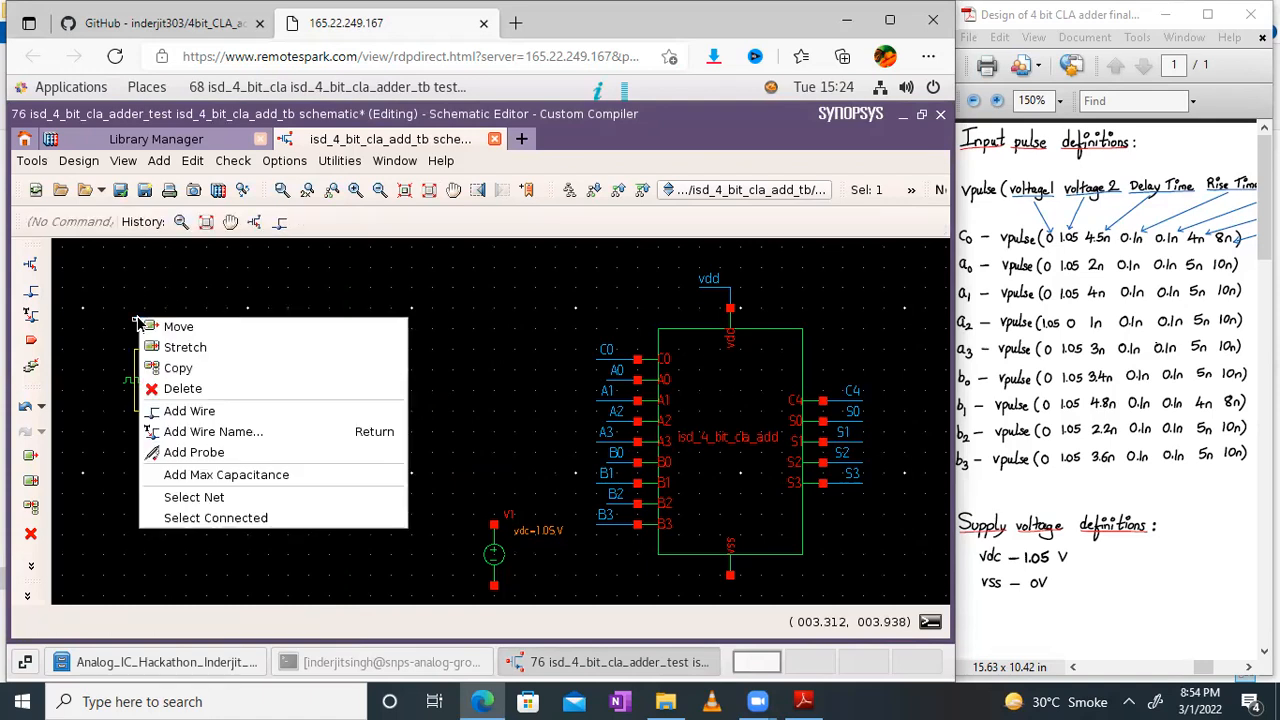
click(183, 432)
text(C0)
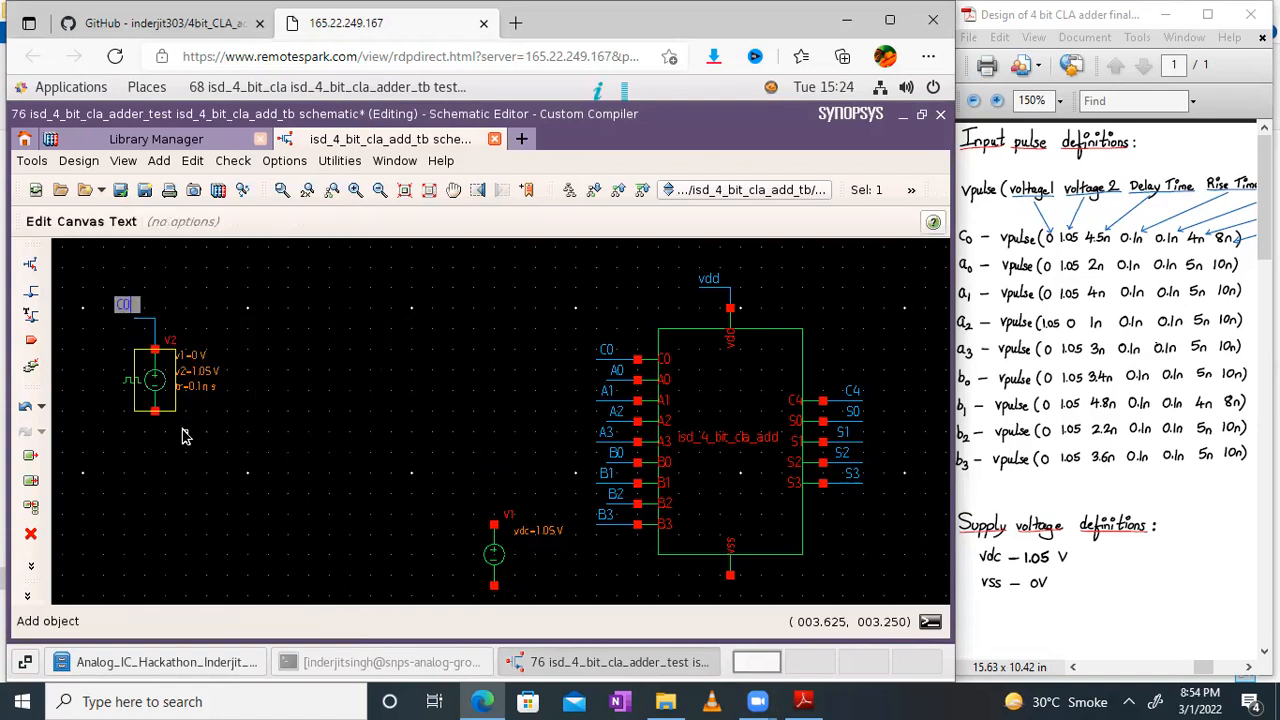
key(Return)
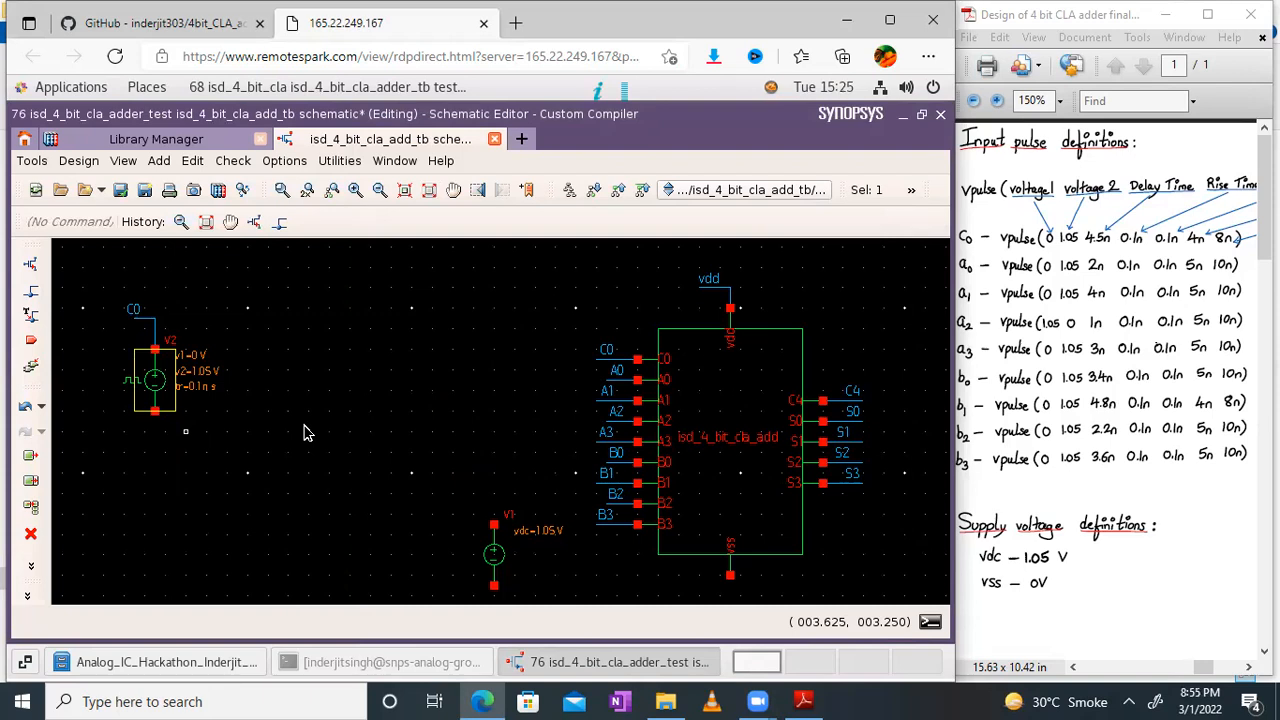
Check the PDF's a0 pulse definition and start adding another vpulse instance with Voltage2 set to 1.05 V
click(1060, 252)
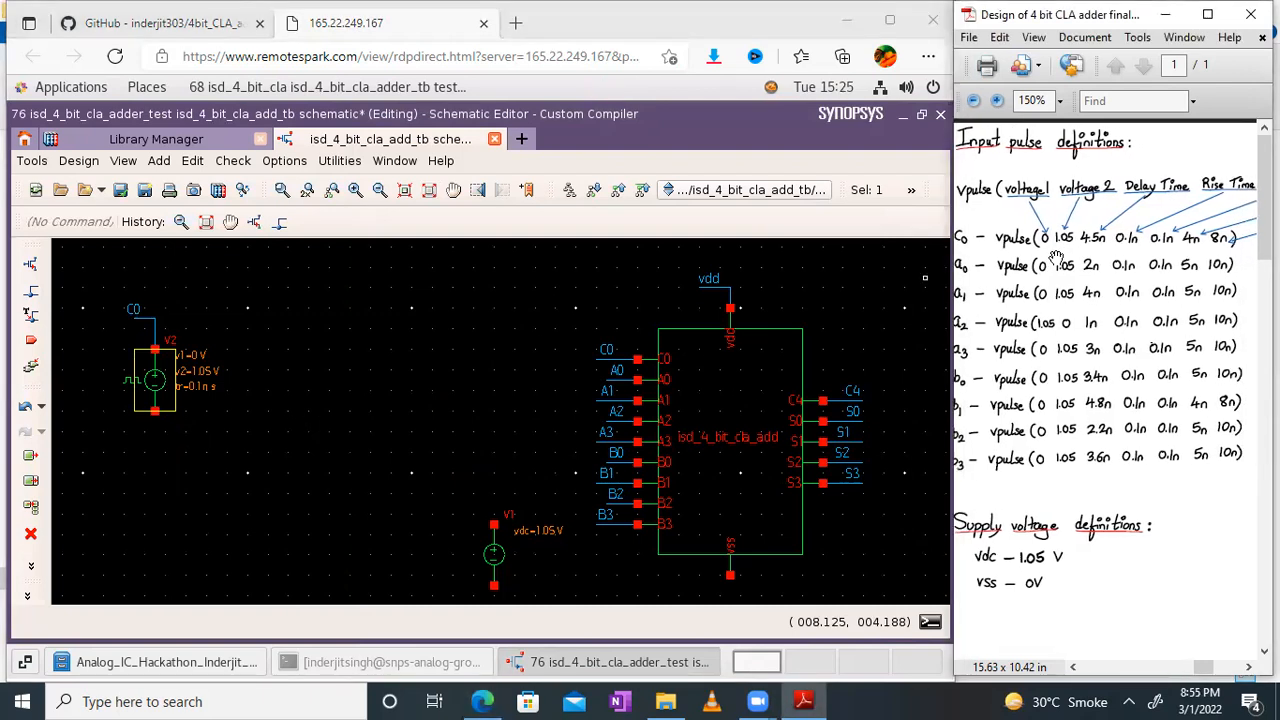
ctrl+scroll(1118, 258, up, 2)
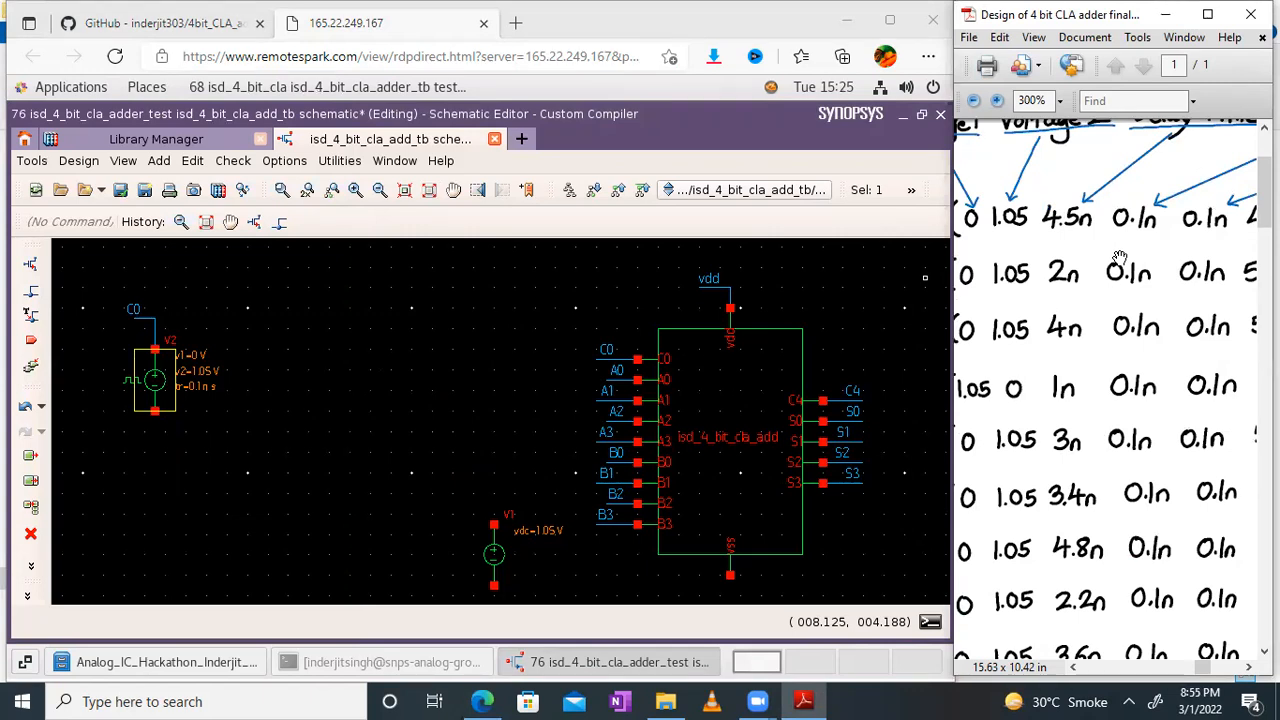
ctrl+scroll(1118, 258, down, 2)
drag(1099, 328, 1189, 324)
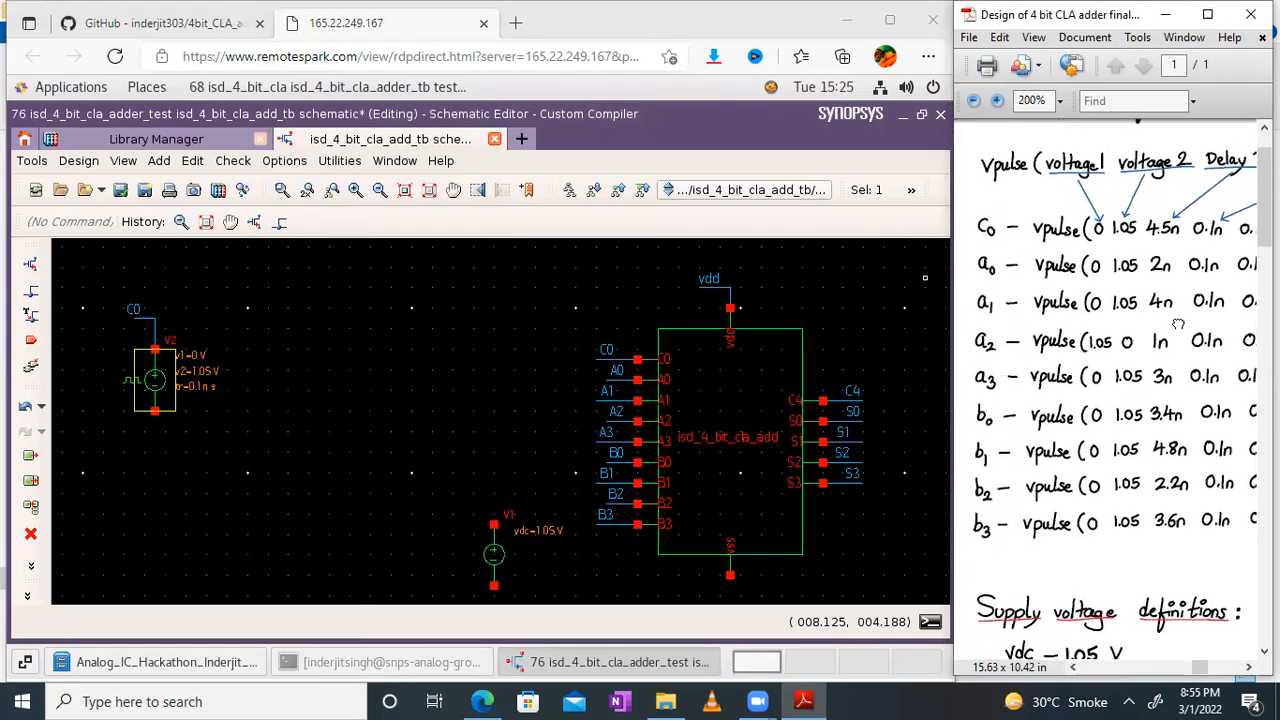
click(30, 263)
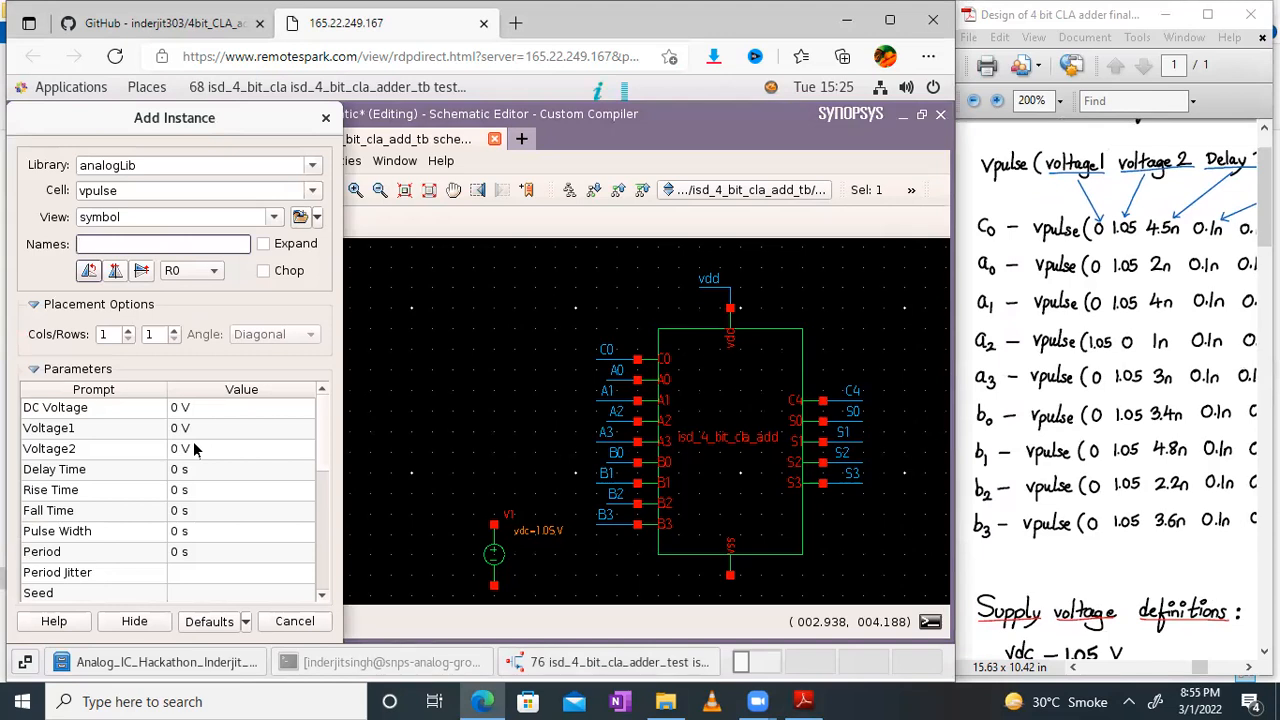
click(195, 449)
key(BackSpace)
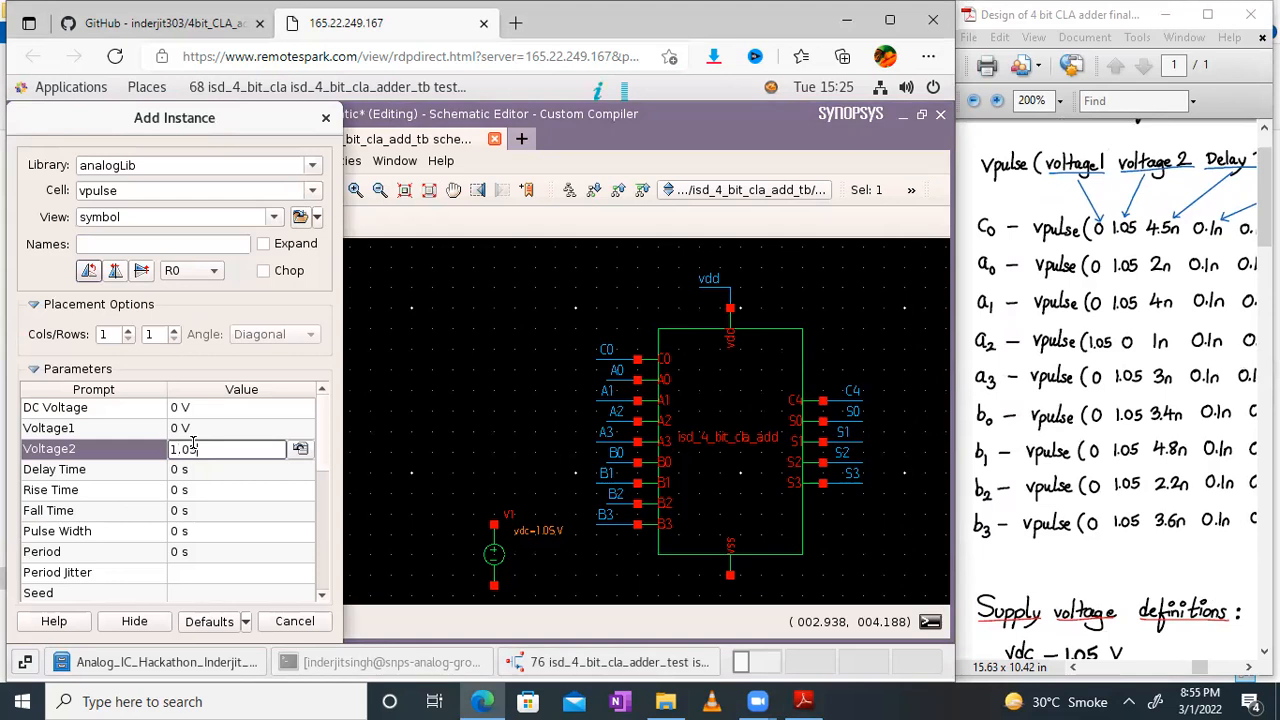
key(Tab)
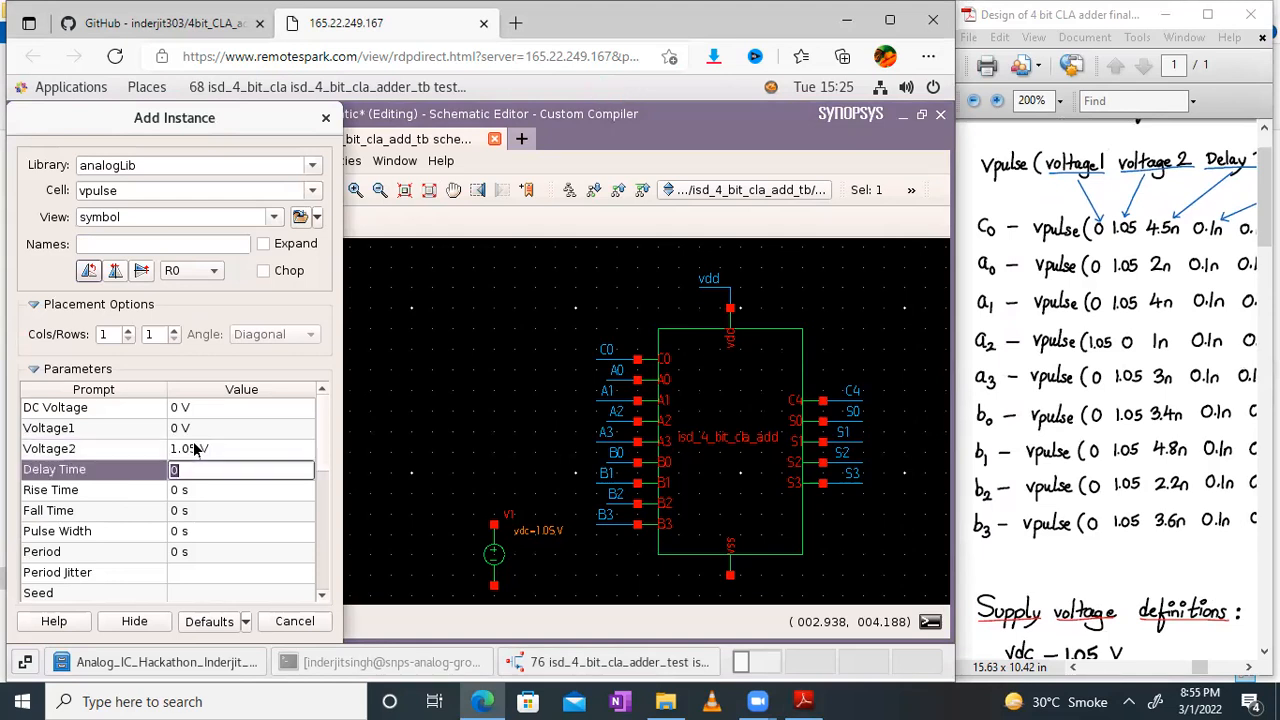
Set the new vpulse source's delay time to 2n, rise time to 0.1n and fall time to 0.1n
text(2n)
key(Tab)
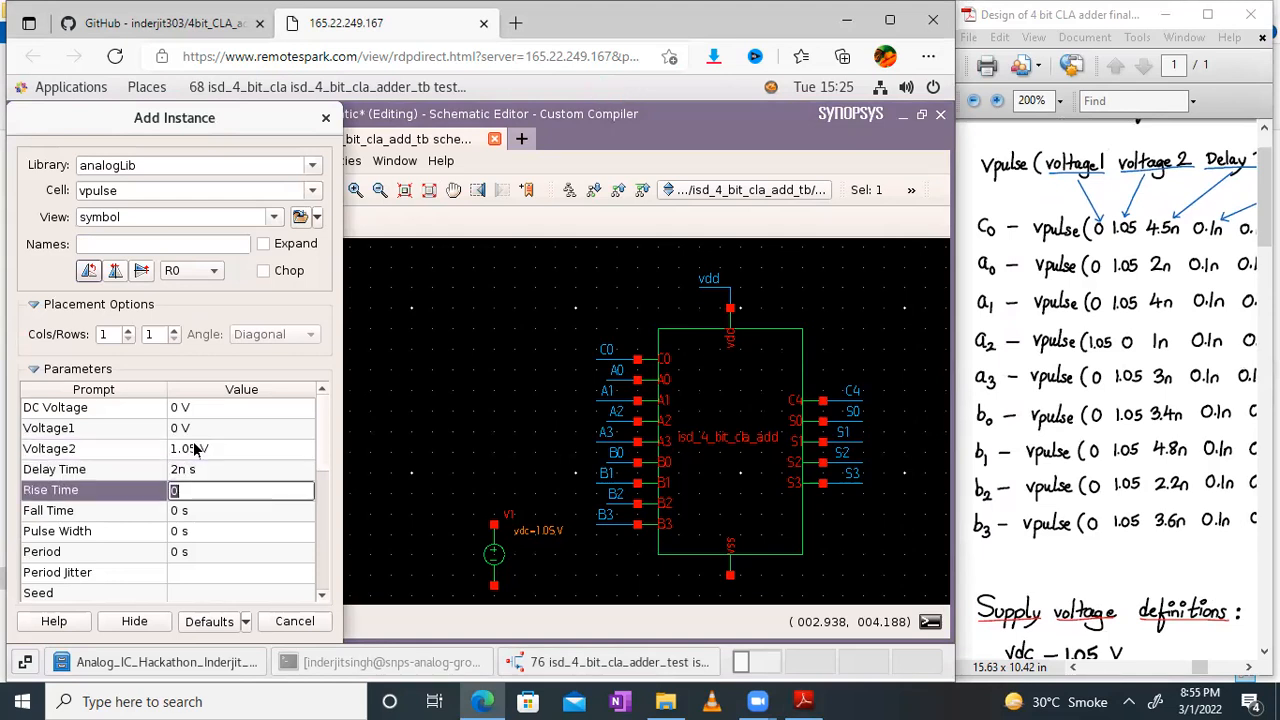
text(0.1n s)
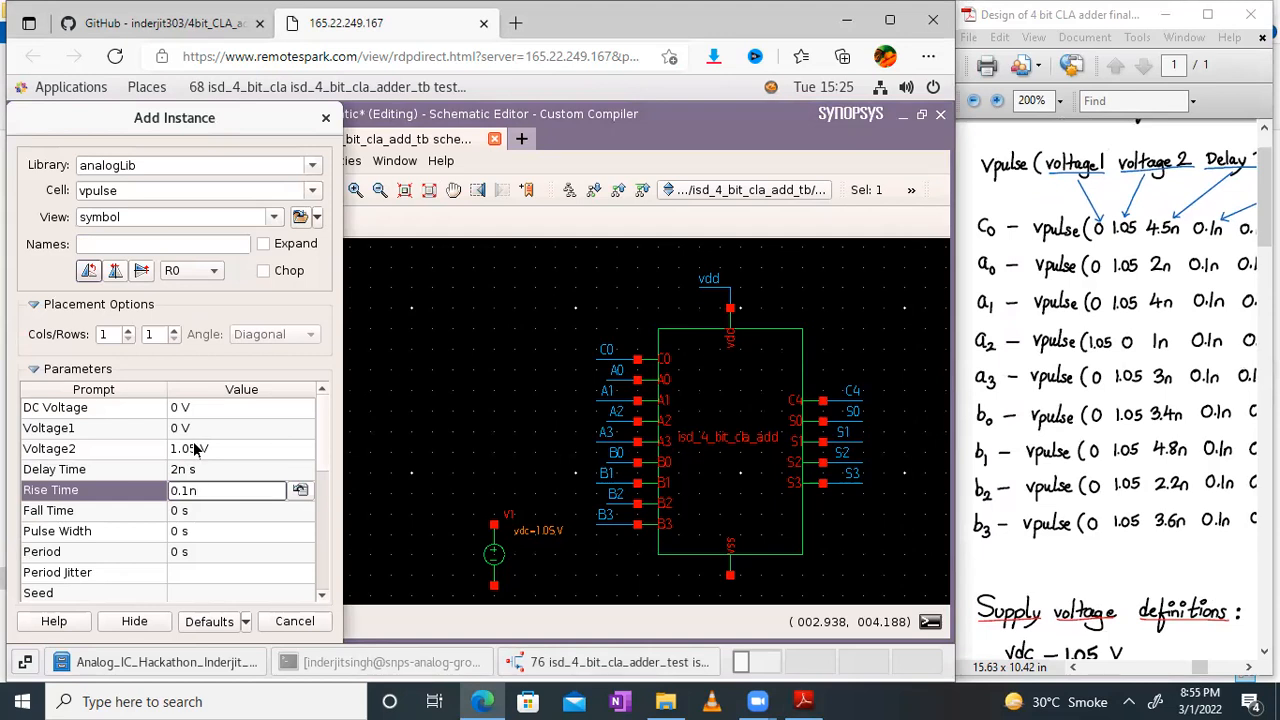
key(Tab)
text(0.)
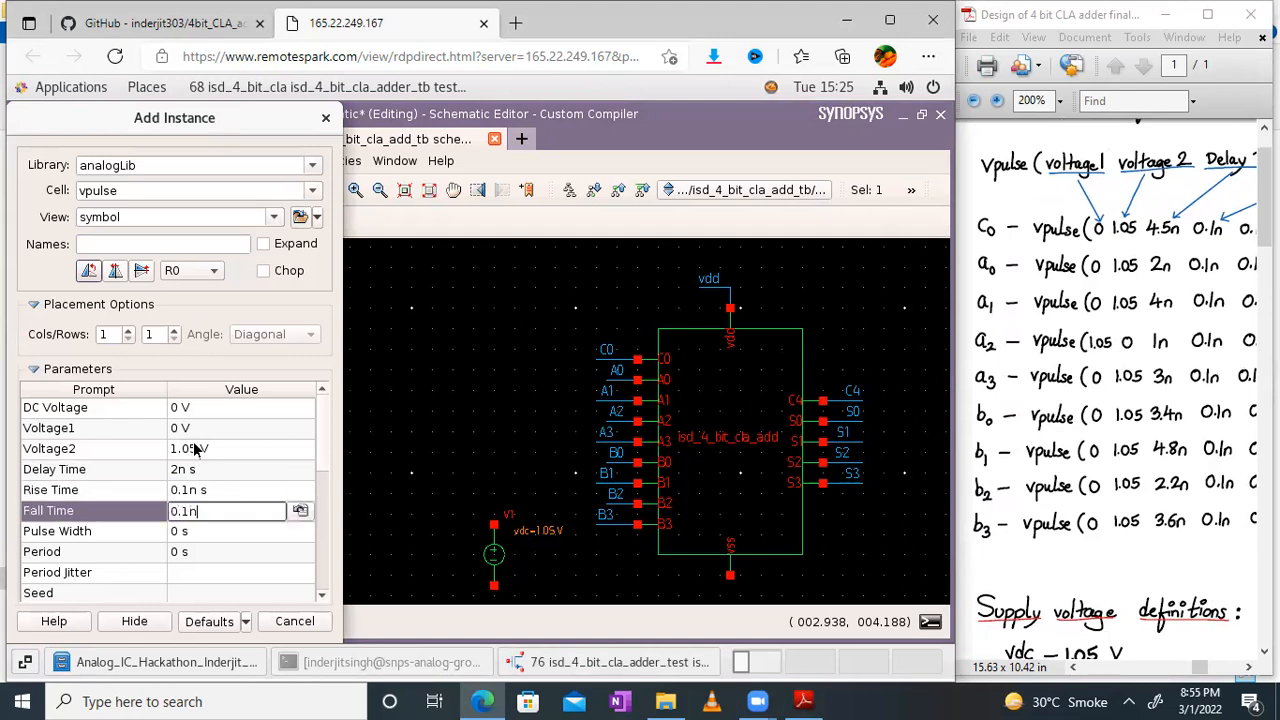
text(1n)
key(Tab)
Set the vpulse source's pulse width to 5n and its period to 10n, following the reference sheet
drag(1238, 376, 1129, 378)
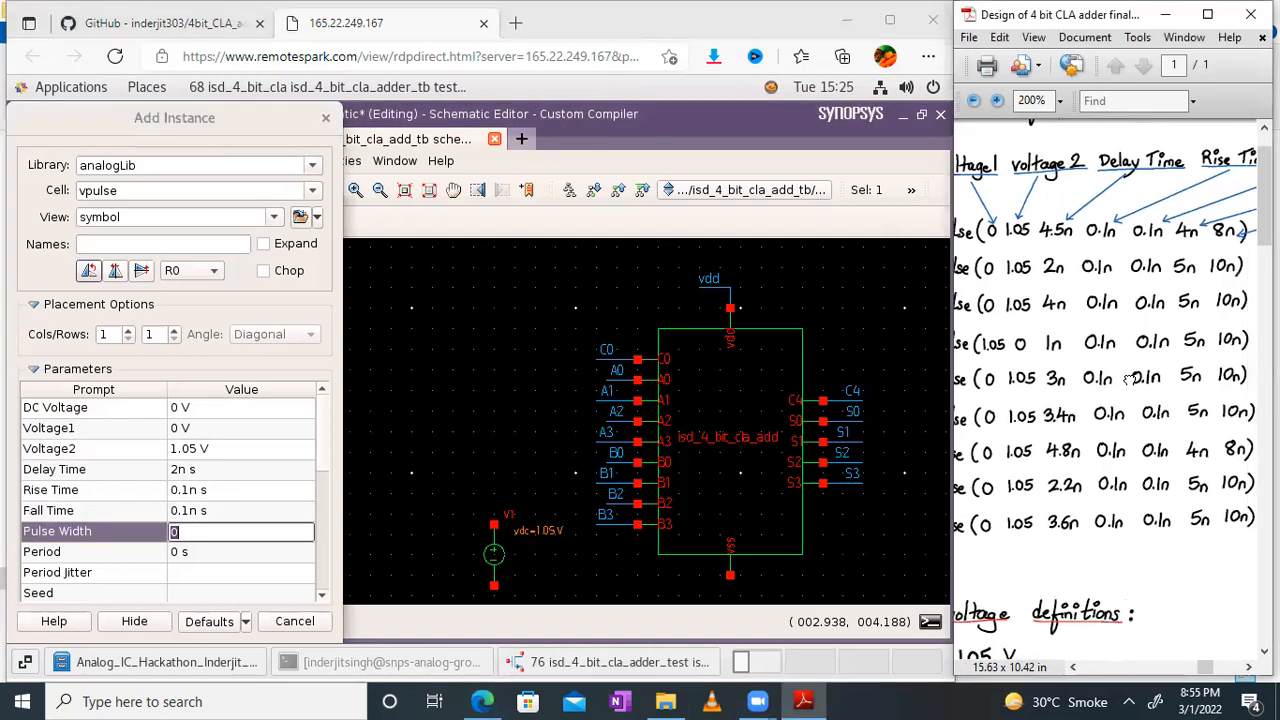
click(186, 533)
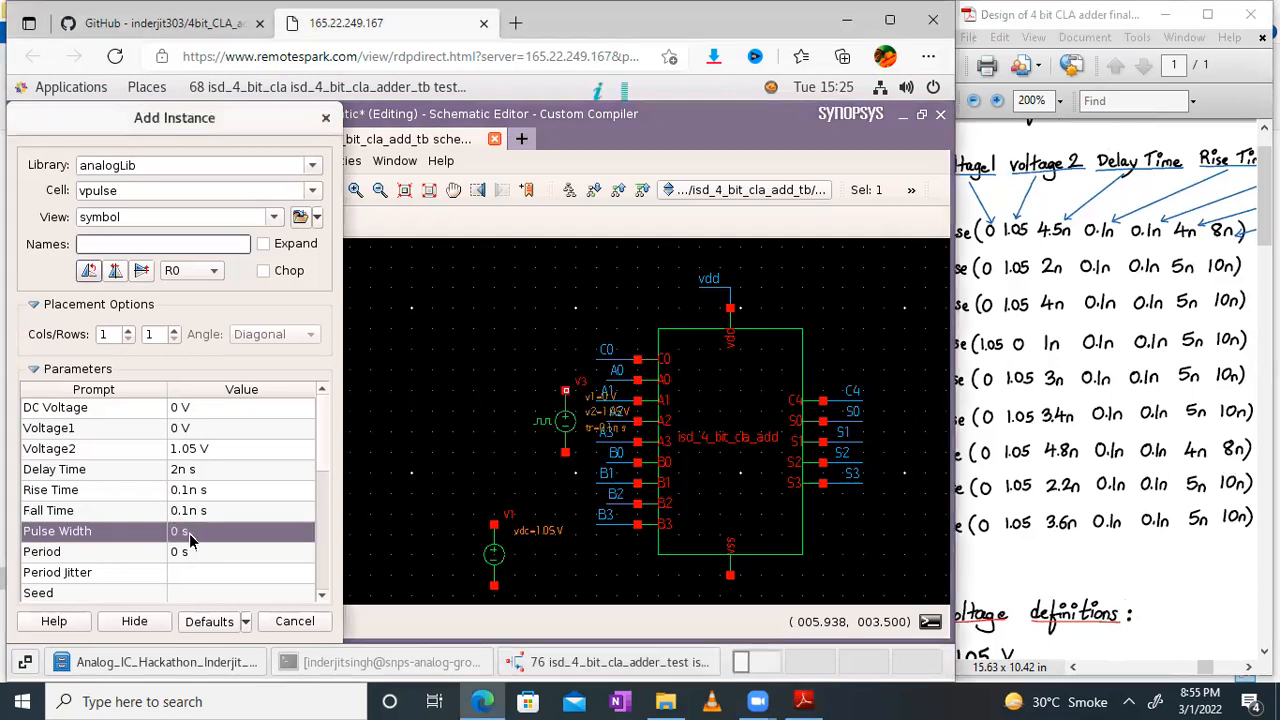
click(187, 533)
text(5n)
key(Tab)
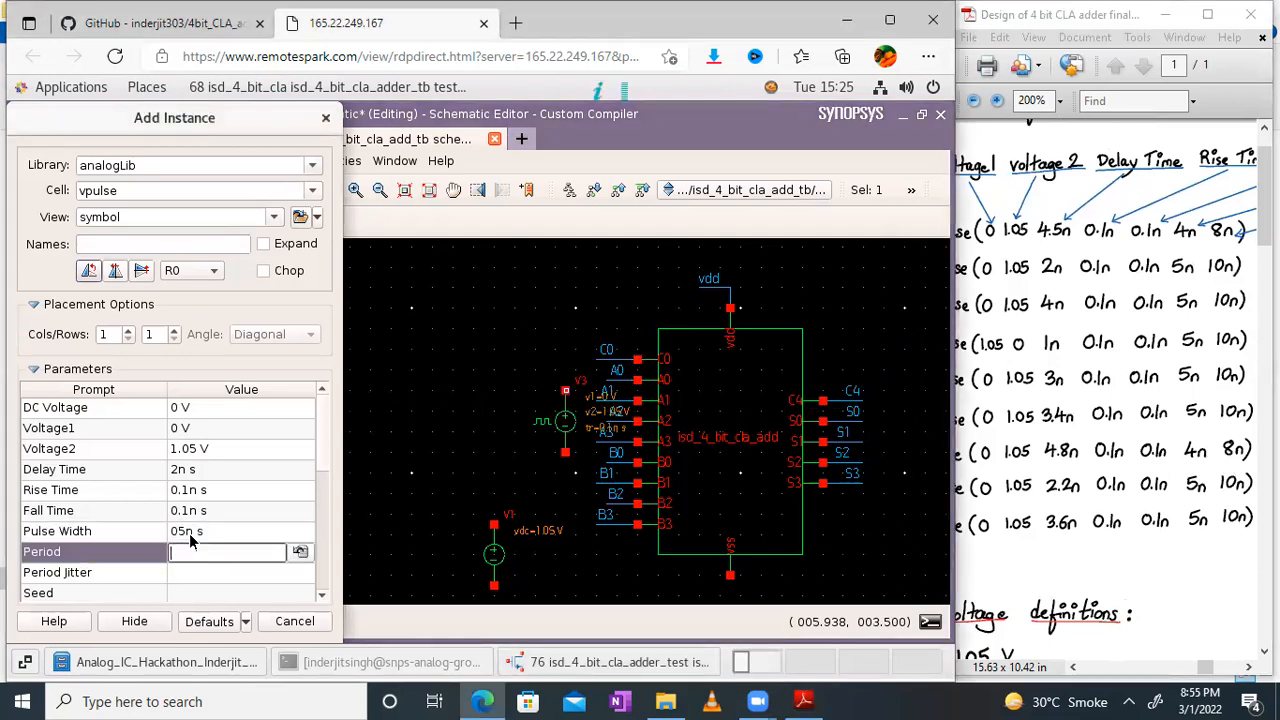
text(10n)
click(201, 533)
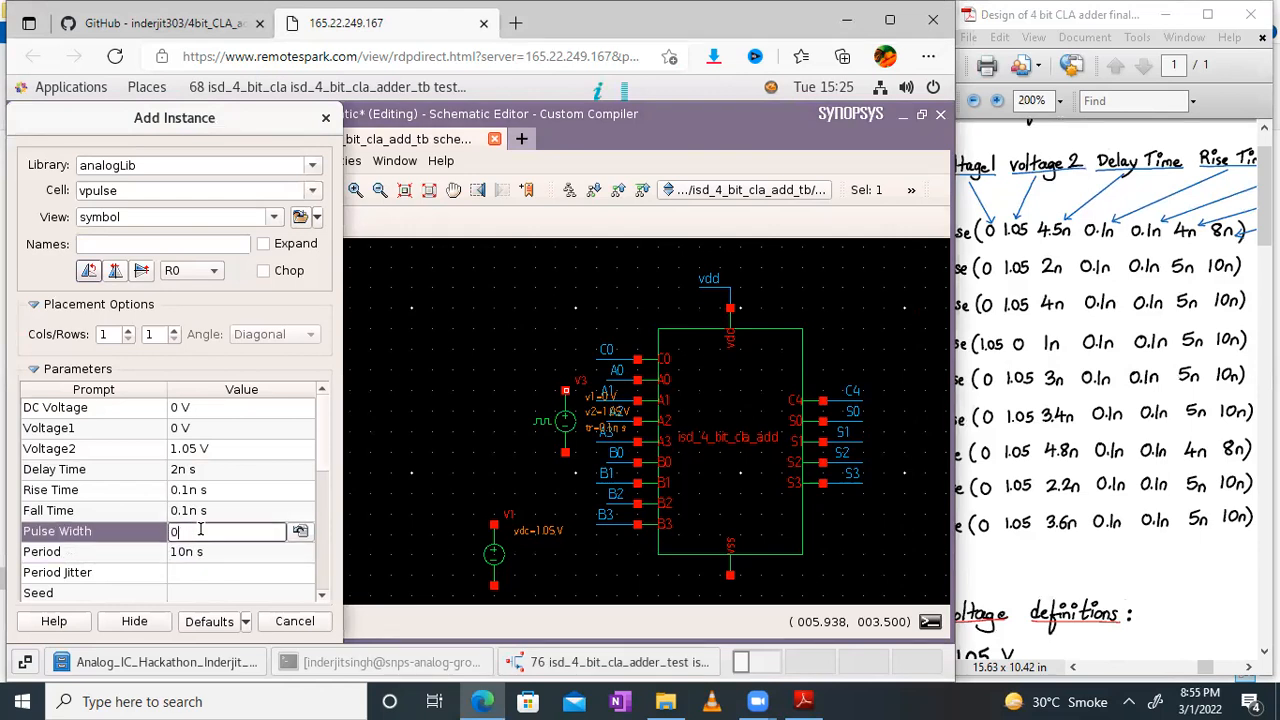
text(5n s)
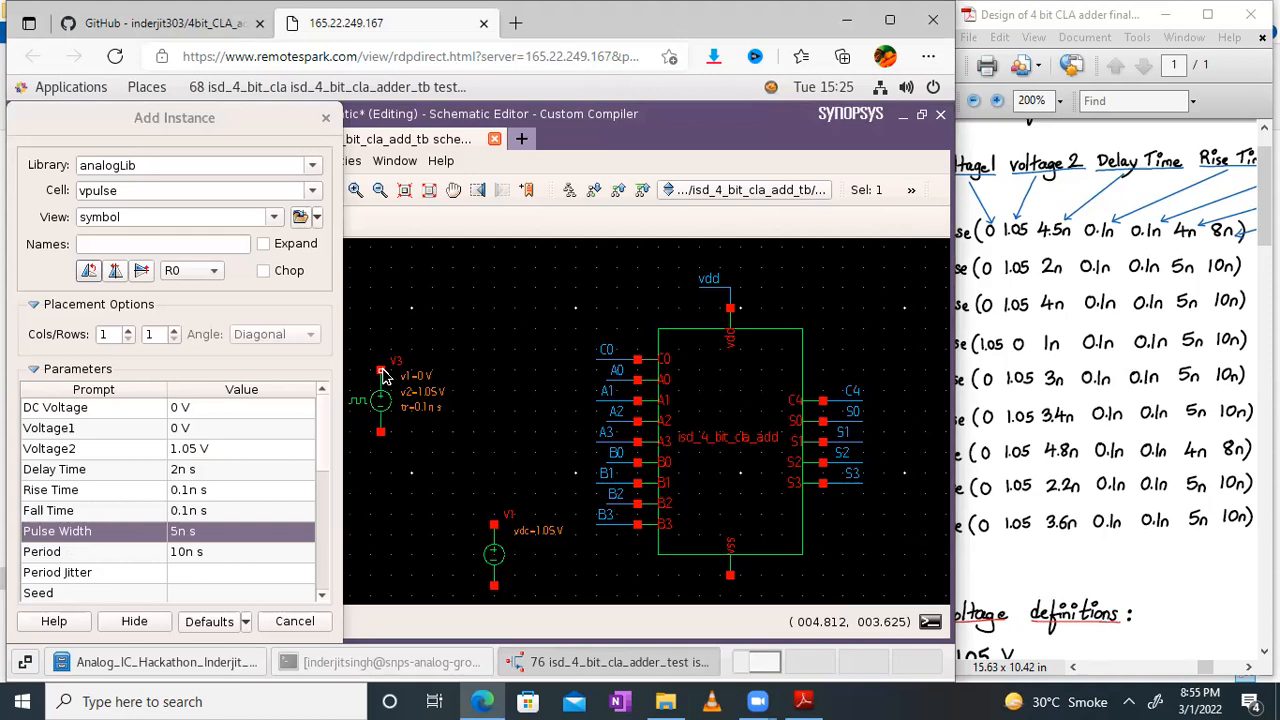
Place the vpulse source in the schematic and move it level with the C0 pulse source, just beside it
click(383, 375)
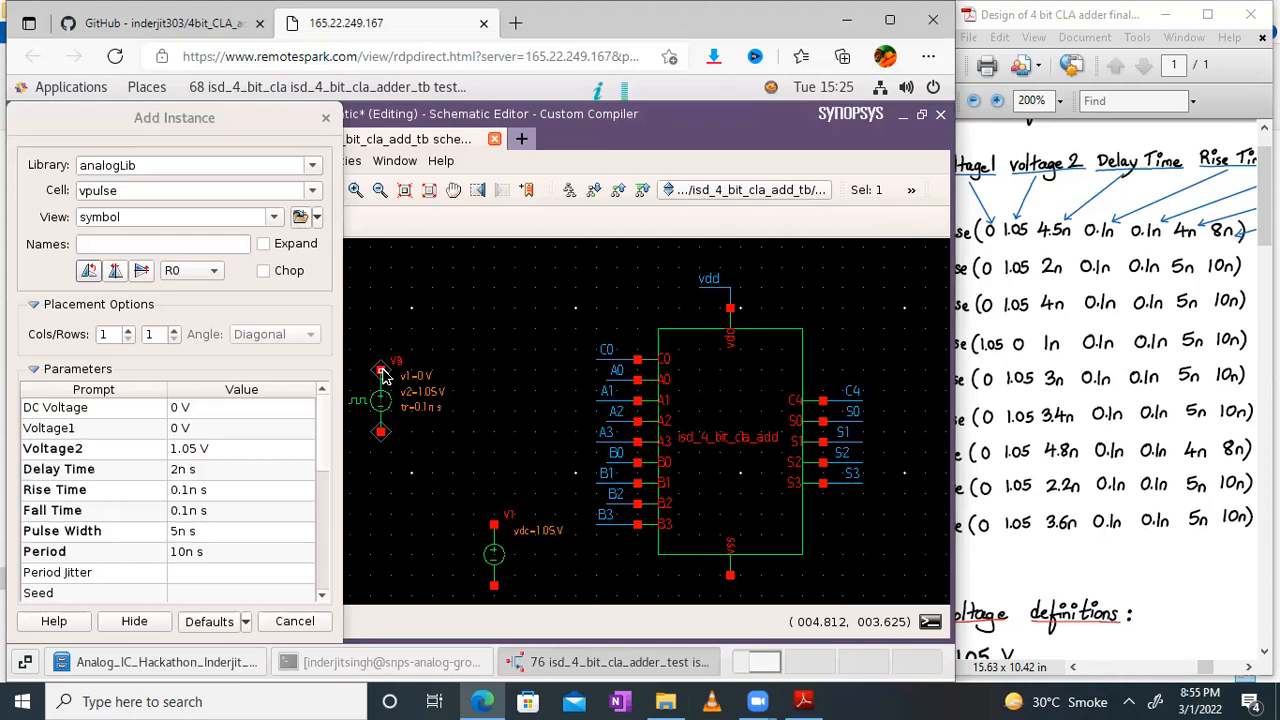
key(Escape)
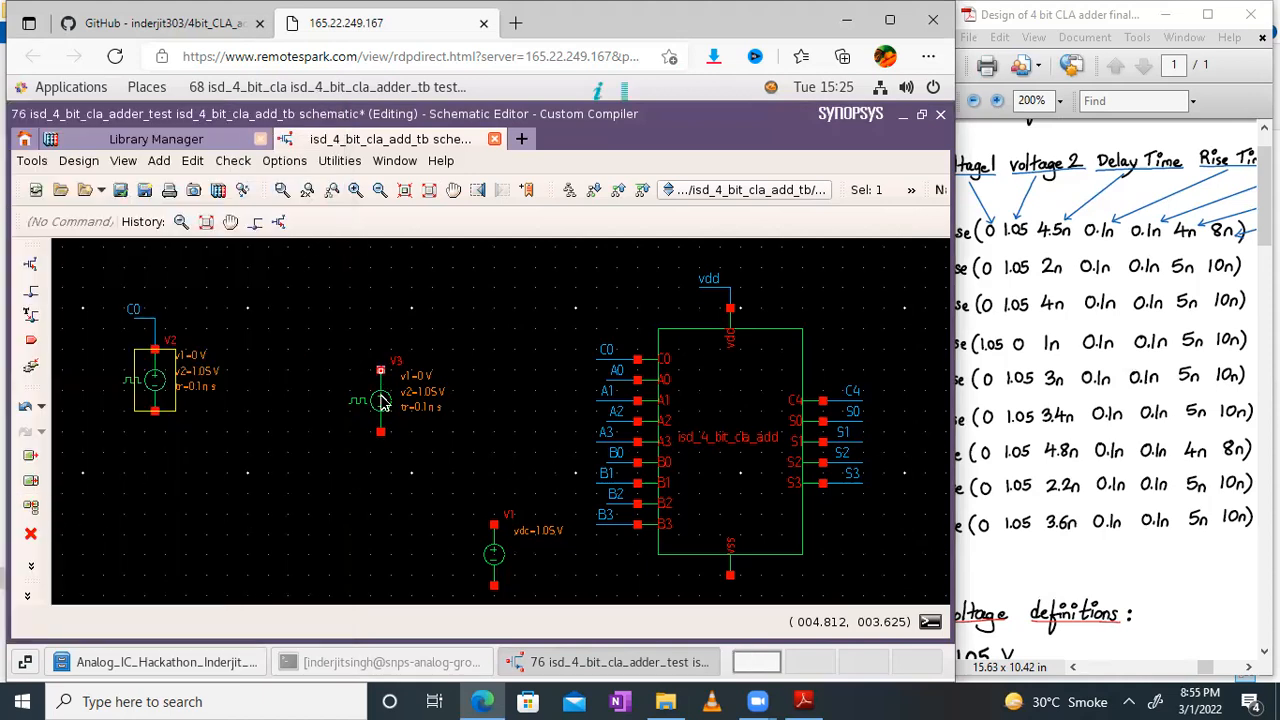
key(s)
click(287, 380)
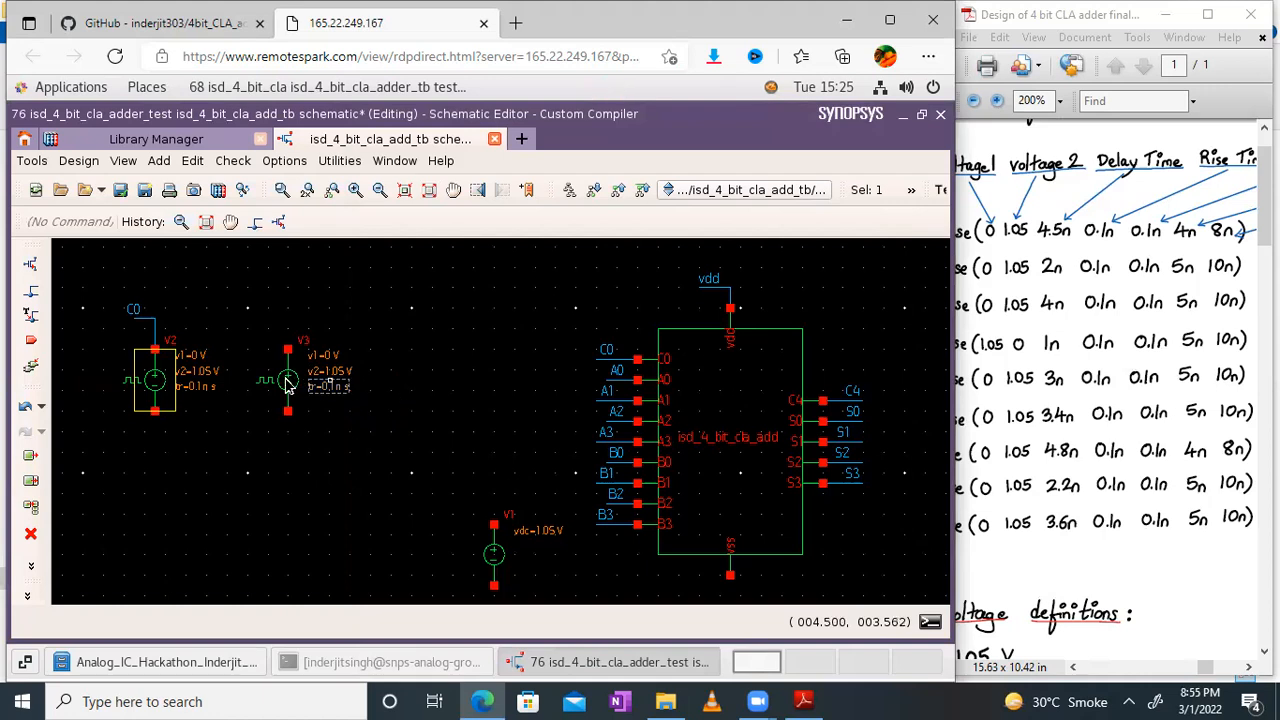
key(s)
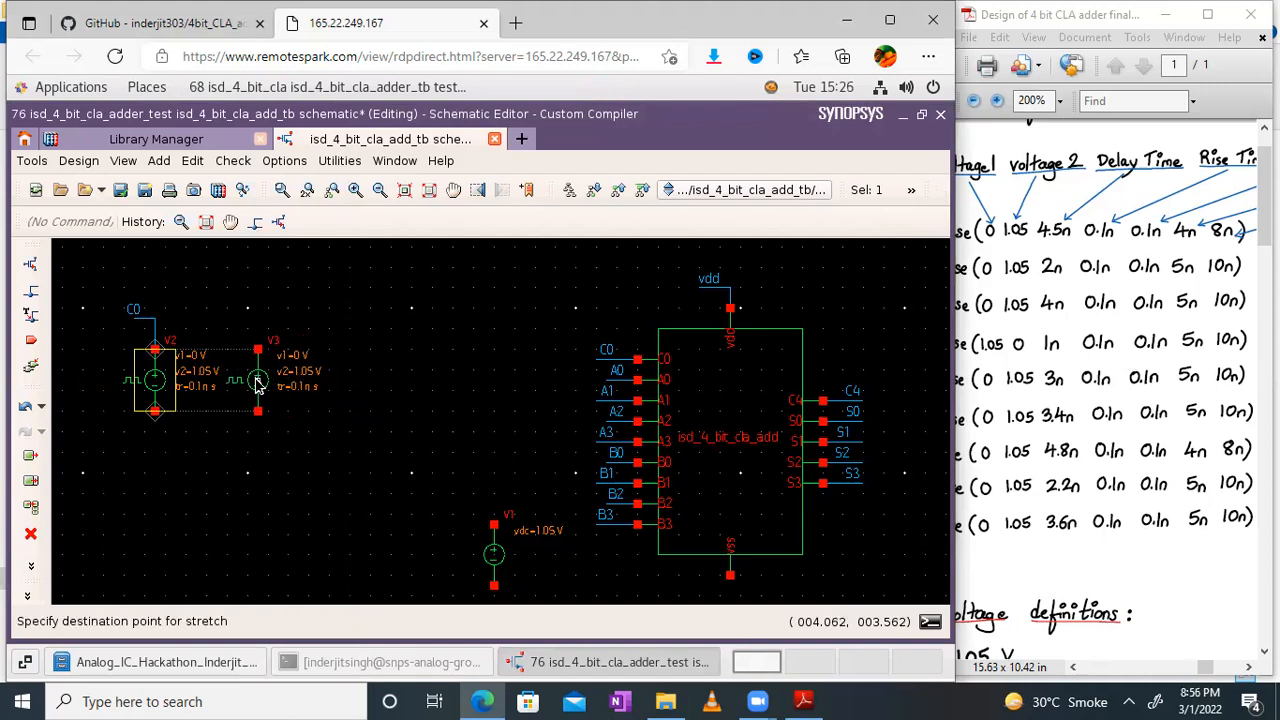
click(258, 382)
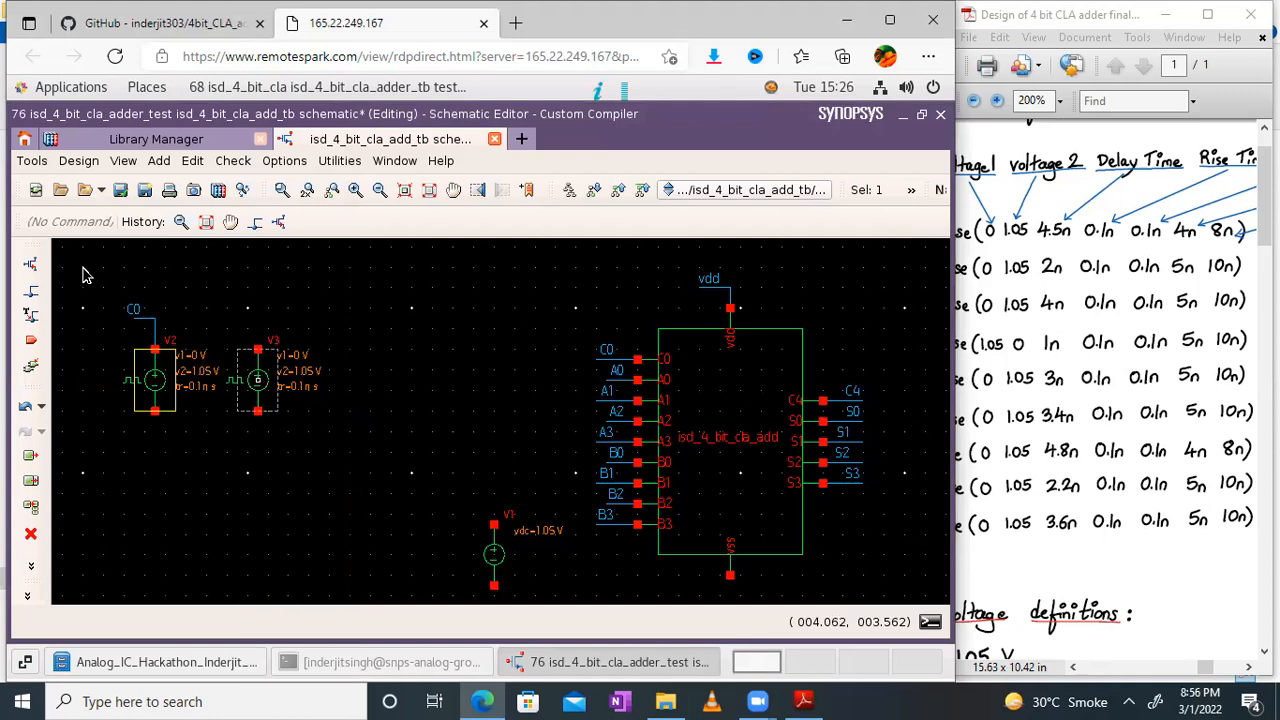
Draw a short bent wire stub from the upper terminal of the new pulse source
click(30, 290)
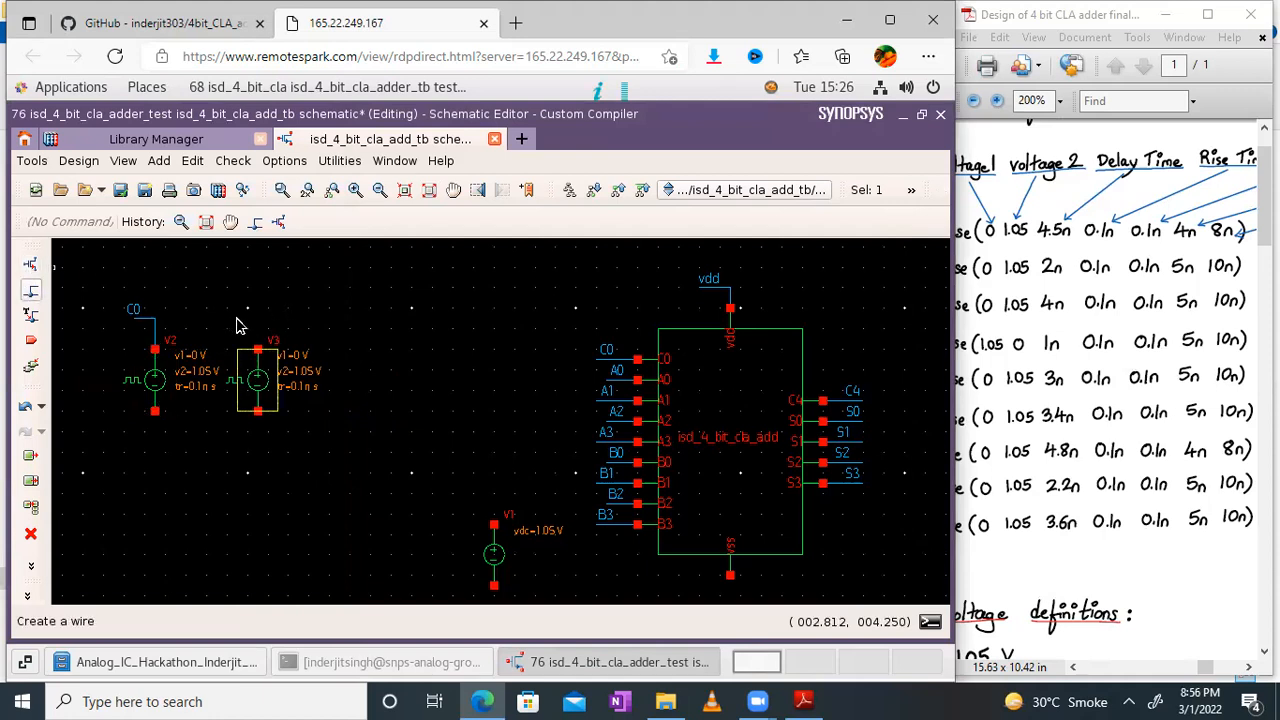
drag(237, 319, 255, 349)
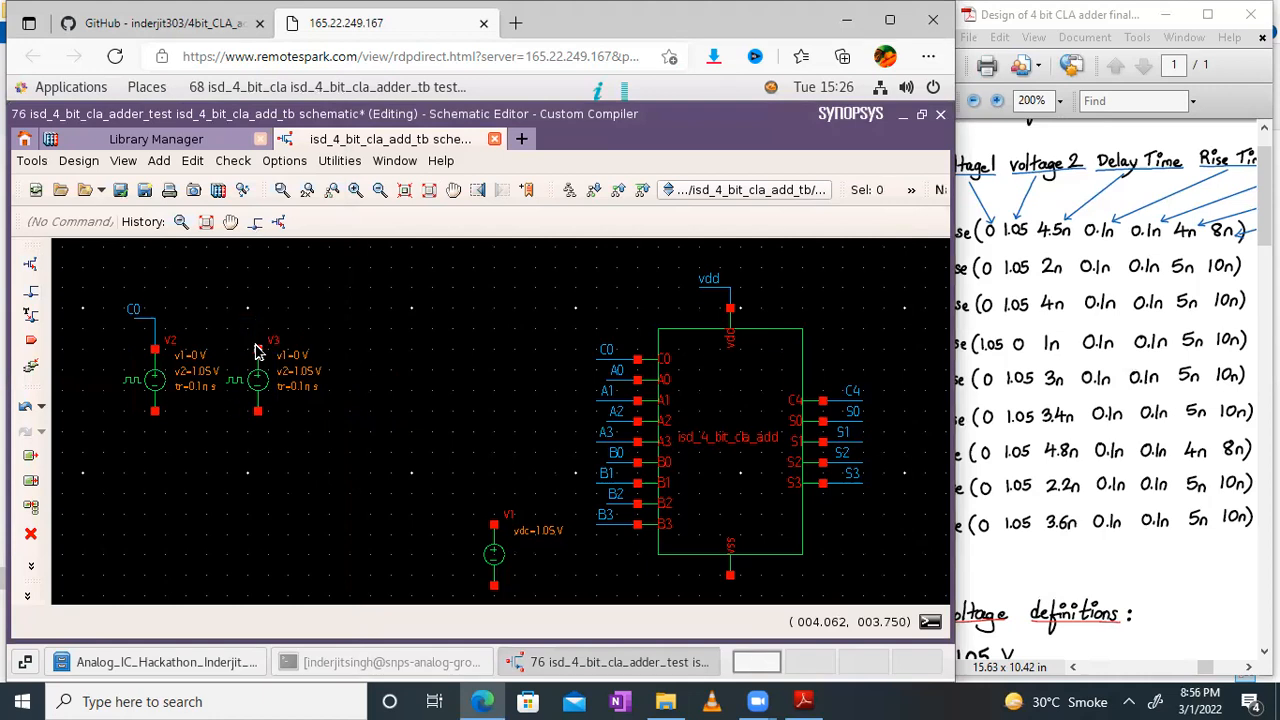
click(31, 292)
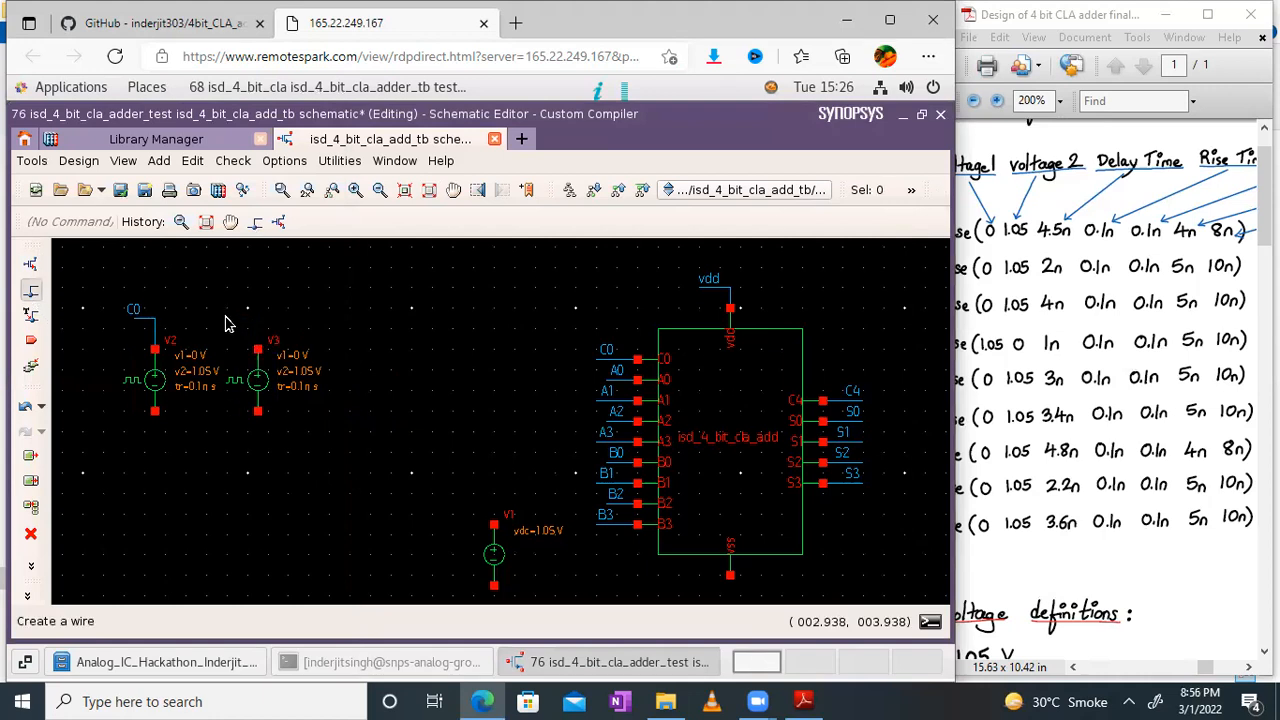
click(258, 344)
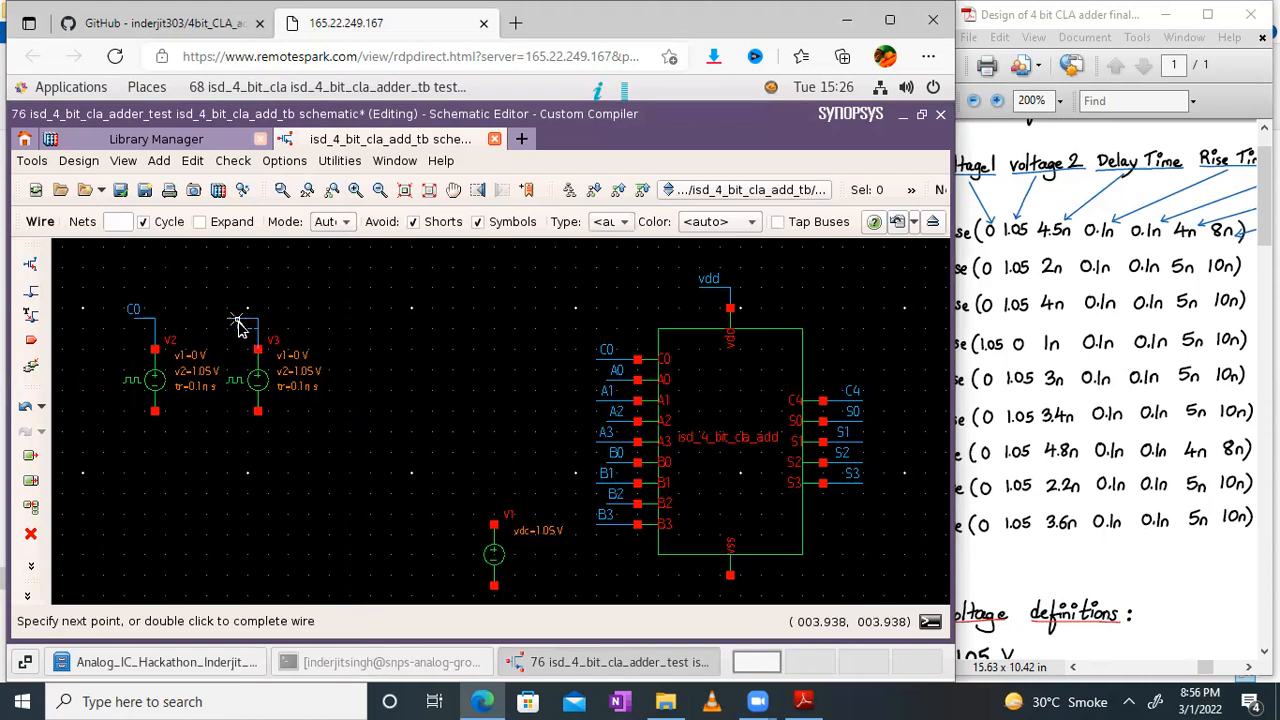
double_click(238, 322)
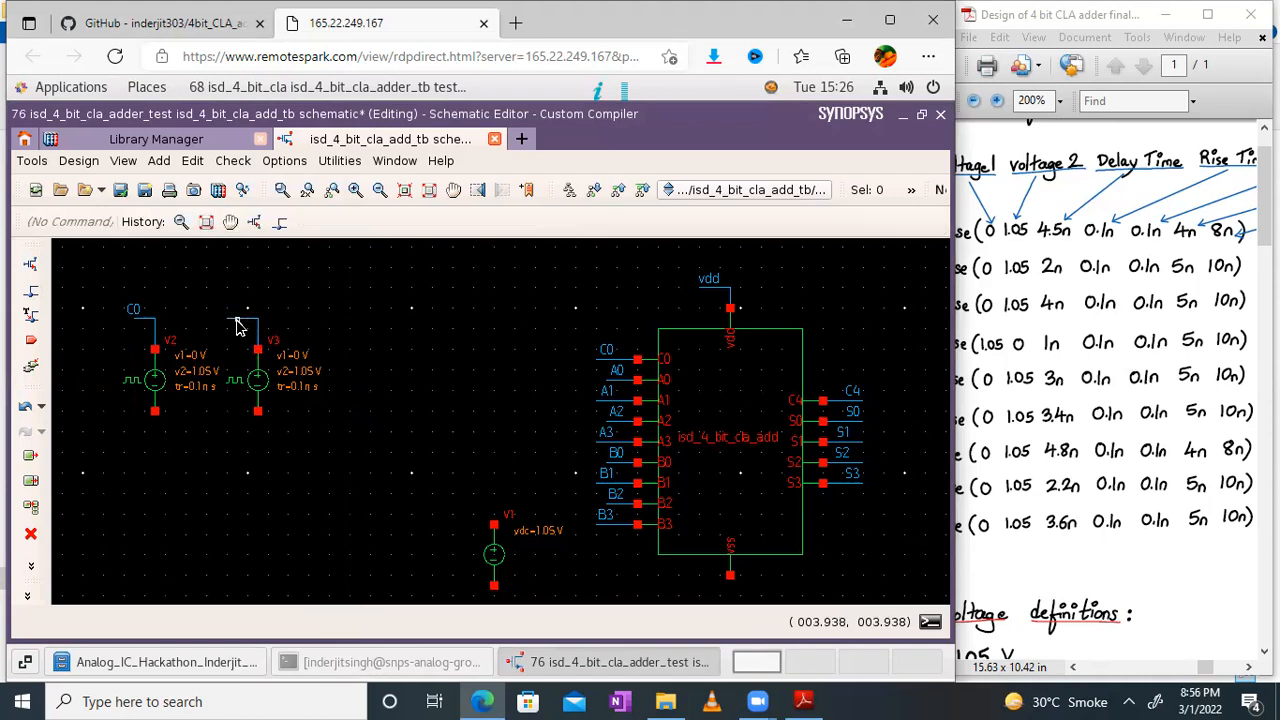
Name the new pulse source's wire stub A0
right_click(238, 320)
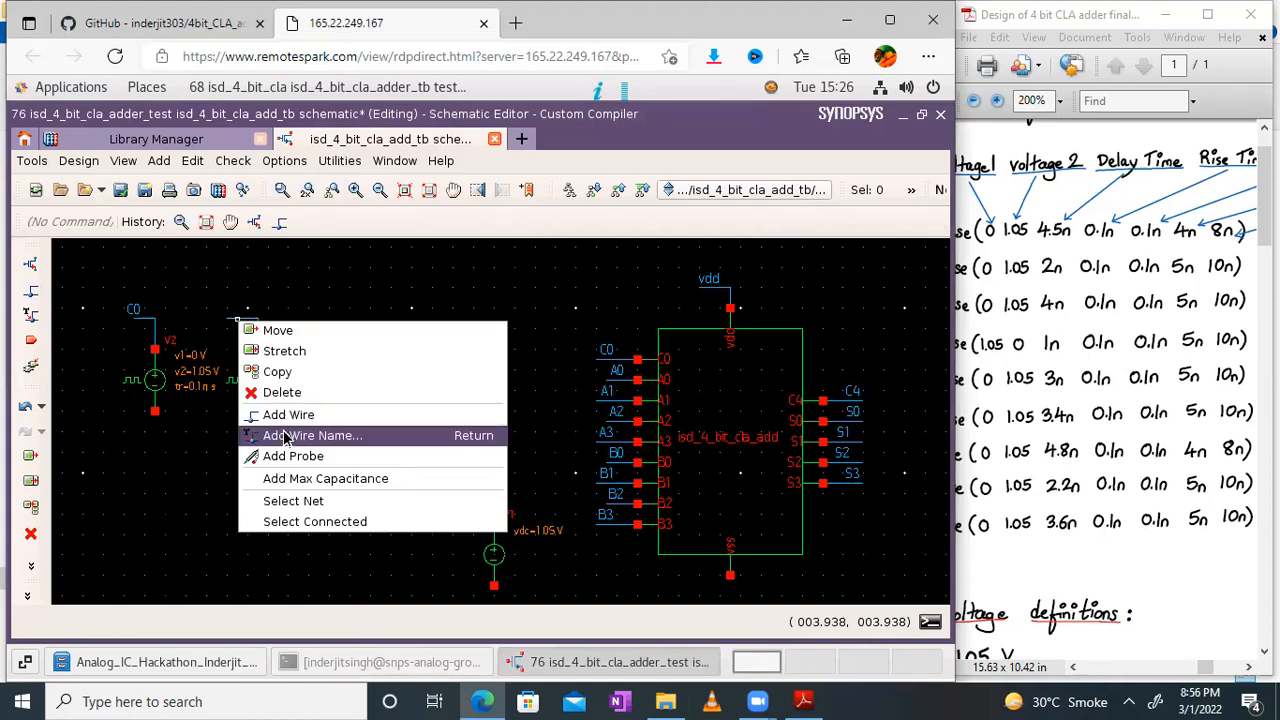
click(286, 436)
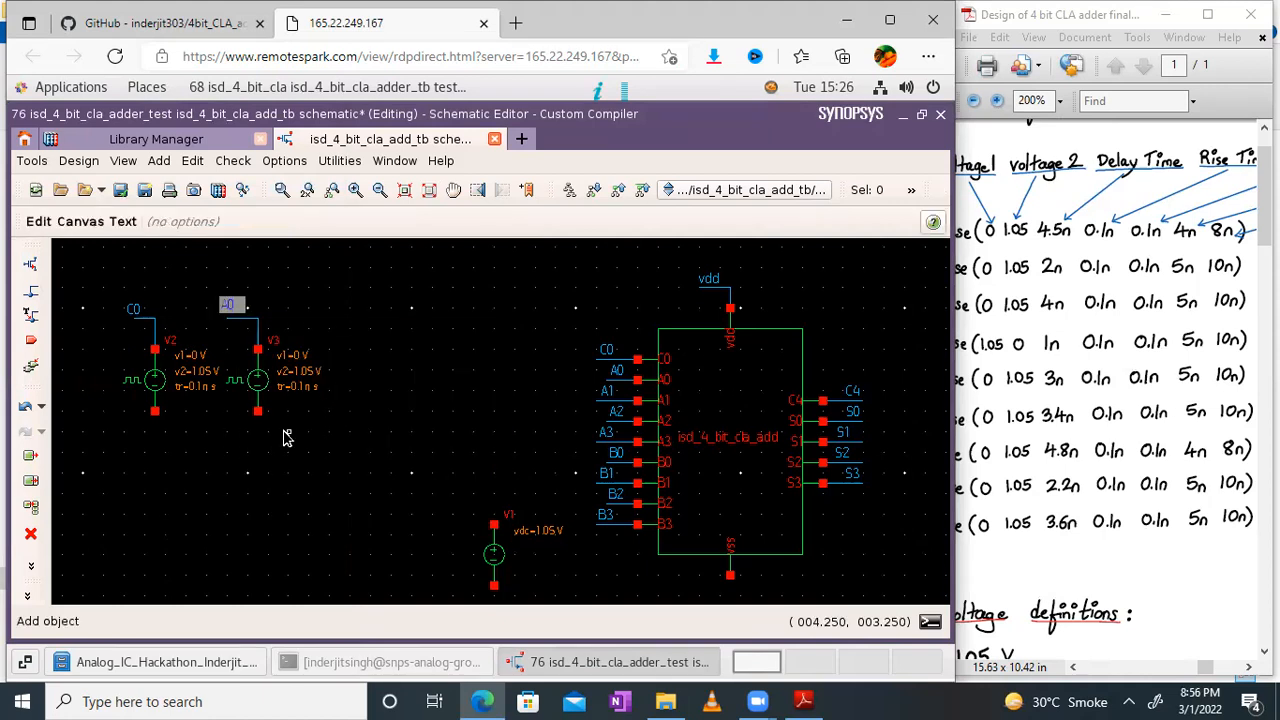
text(A0)
key(Return)
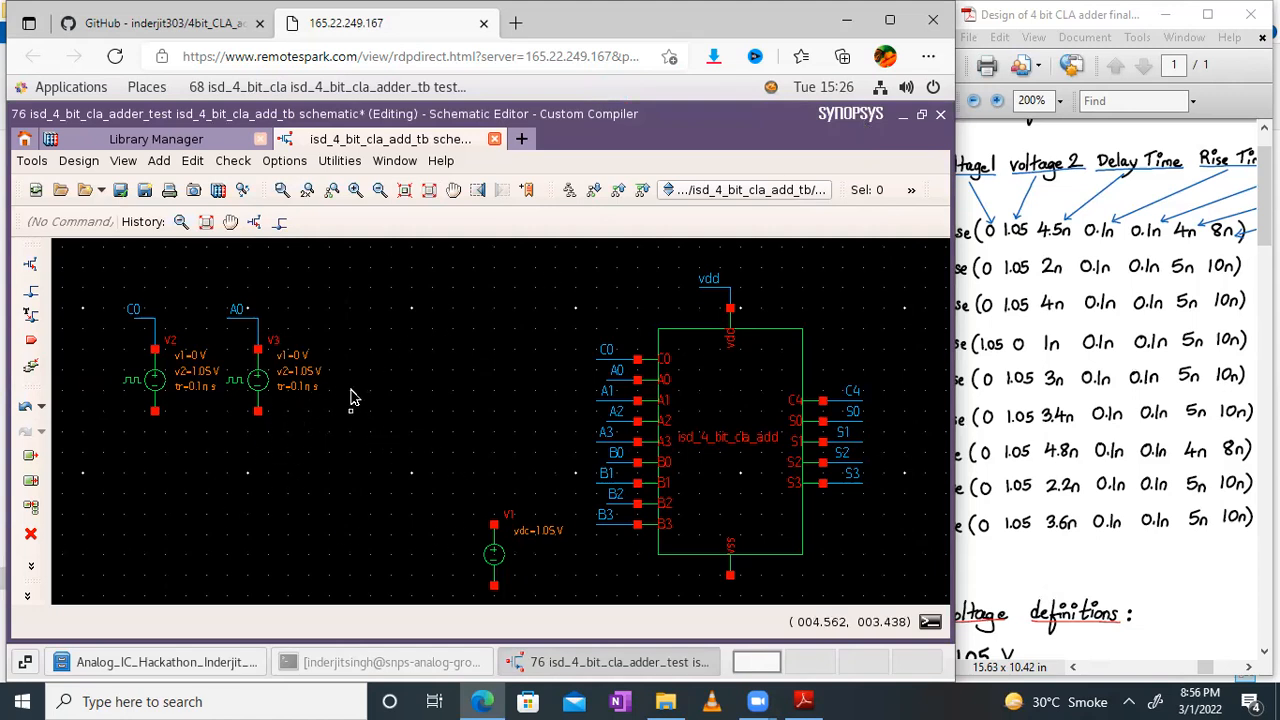
drag(1133, 268, 1236, 246)
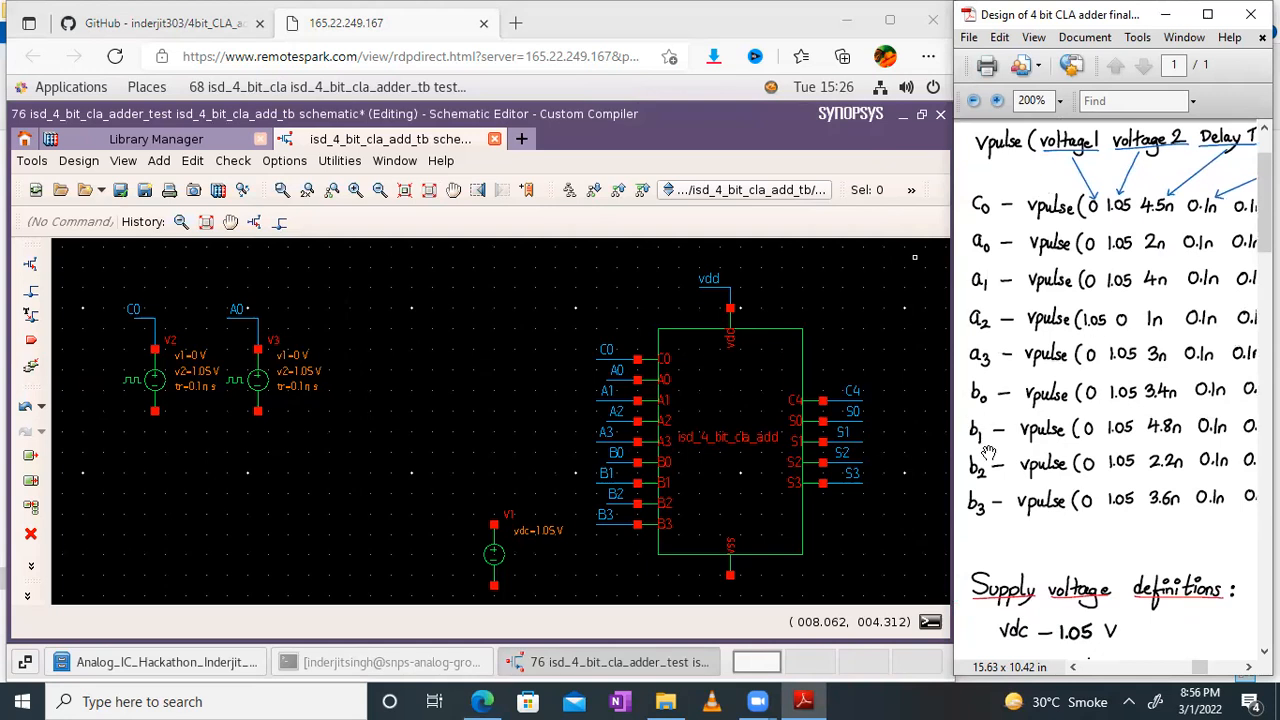
drag(1168, 372, 1102, 392)
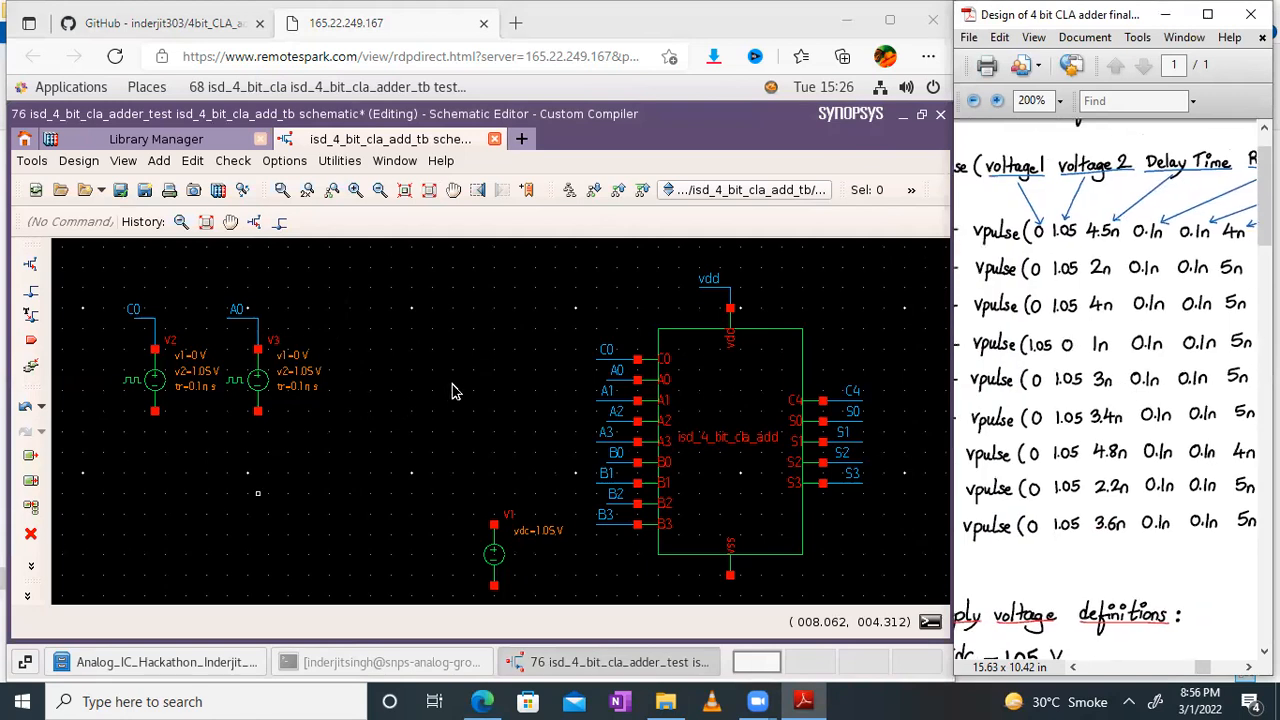
click(673, 143)
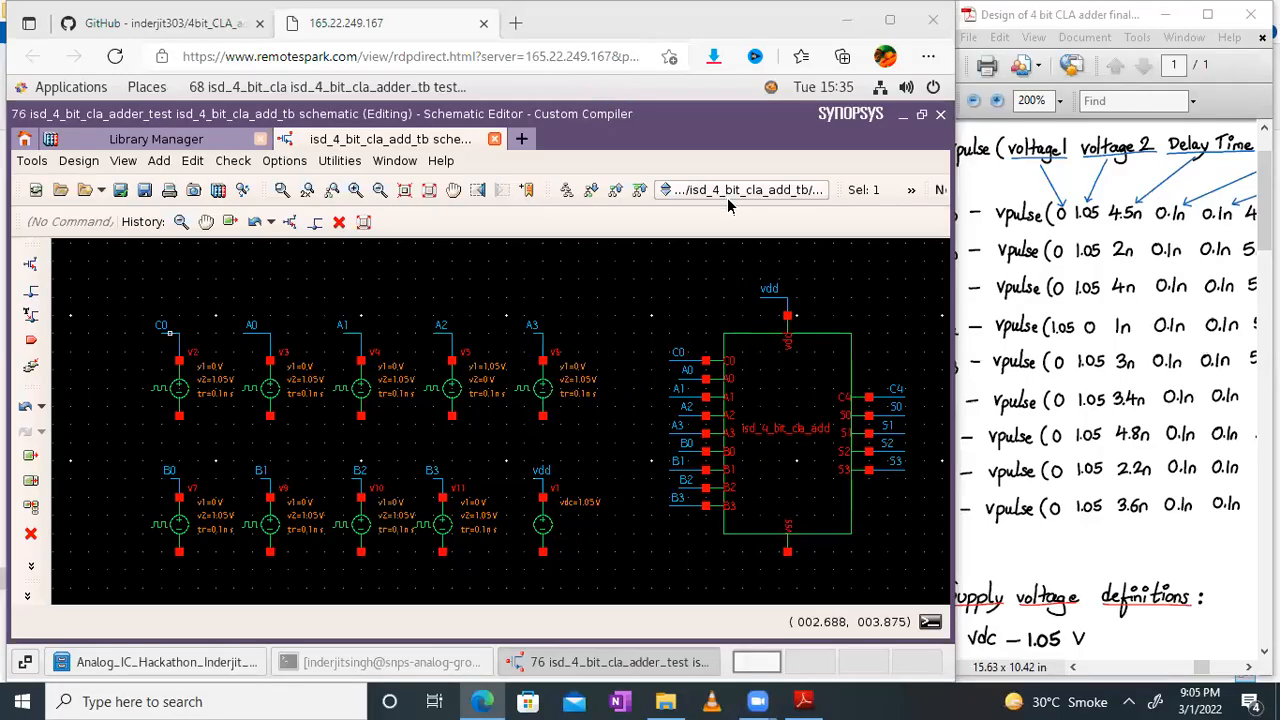
Maximize the remote desktop window and fit the whole testbench schematic in view
click(889, 20)
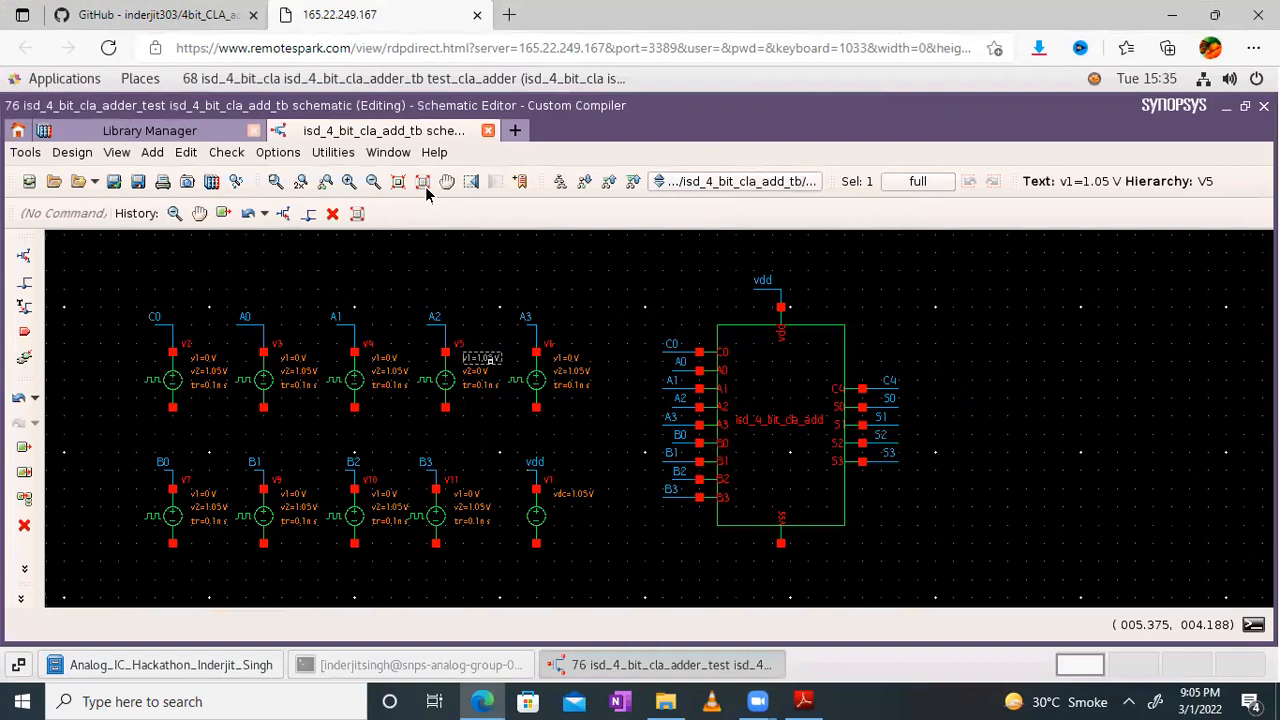
click(423, 181)
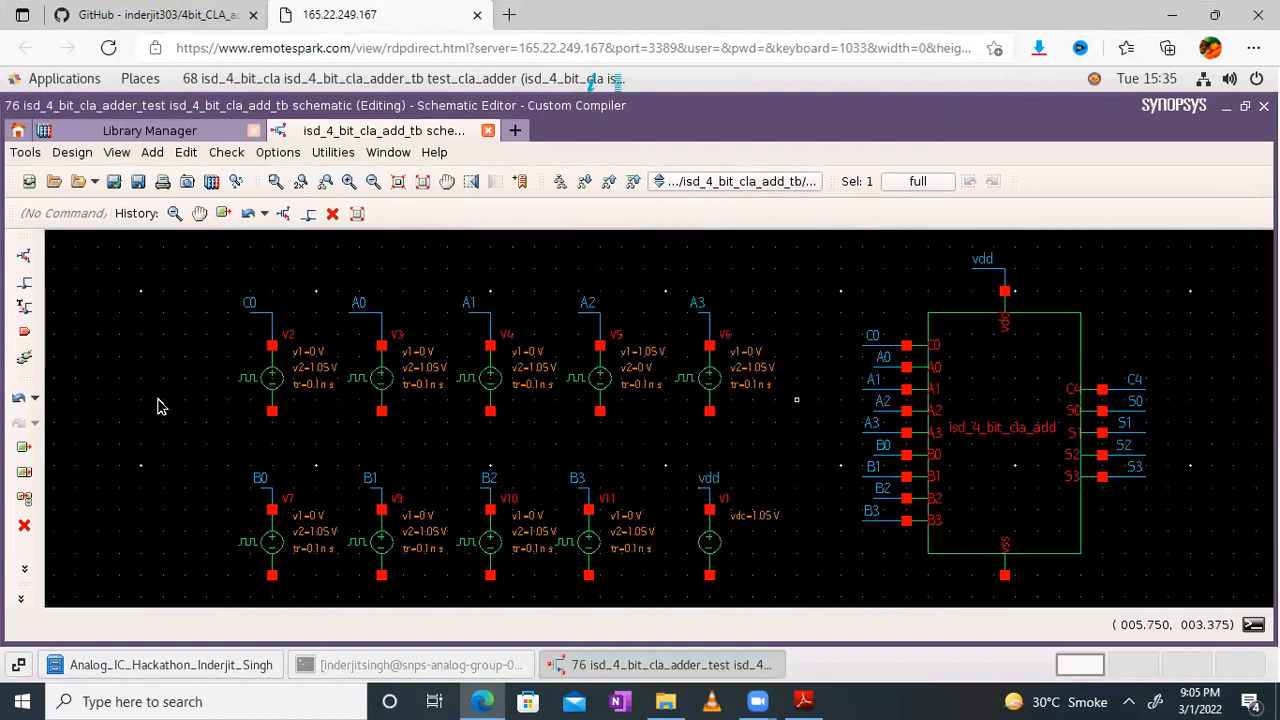
click(25, 256)
click(172, 180)
click(172, 180)
text(gnd)
key(BackSpace)
key(BackSpace)
key(BackSpace)
key(BackSpace)
key(BackSpace)
key(BackSpace)
key(BackSpace)
key(BackSpace)
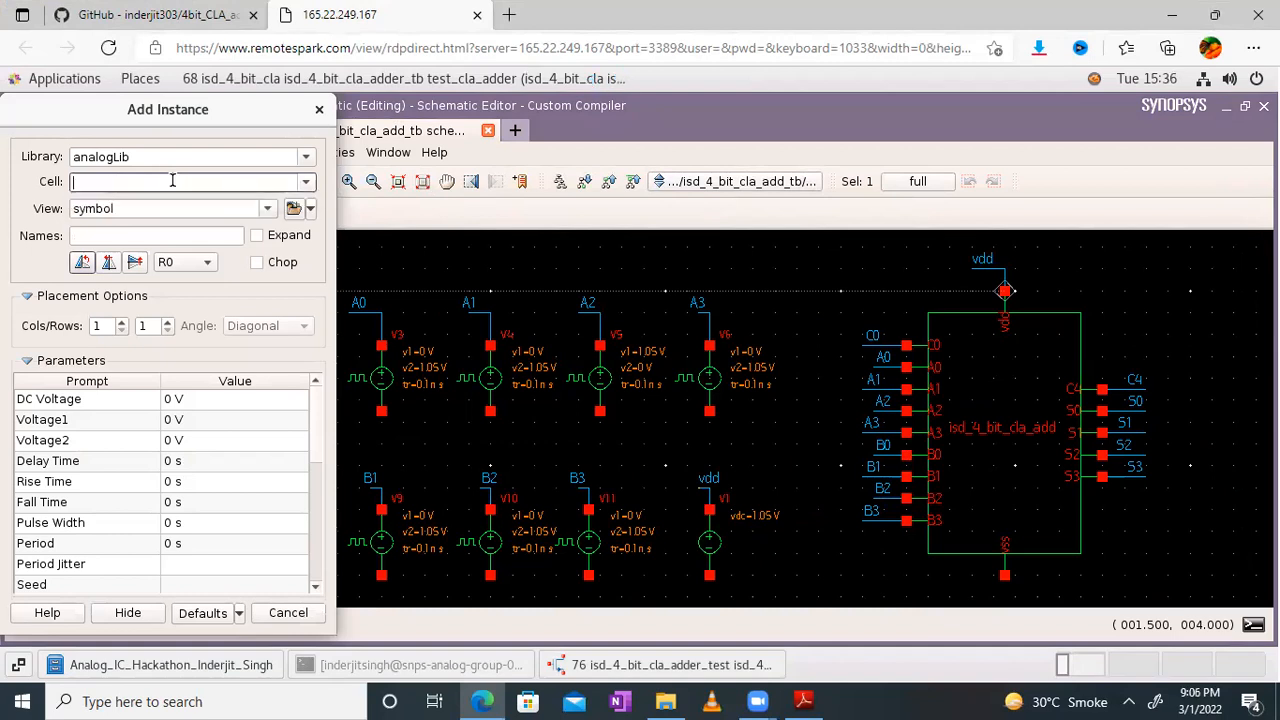
text(gnd)
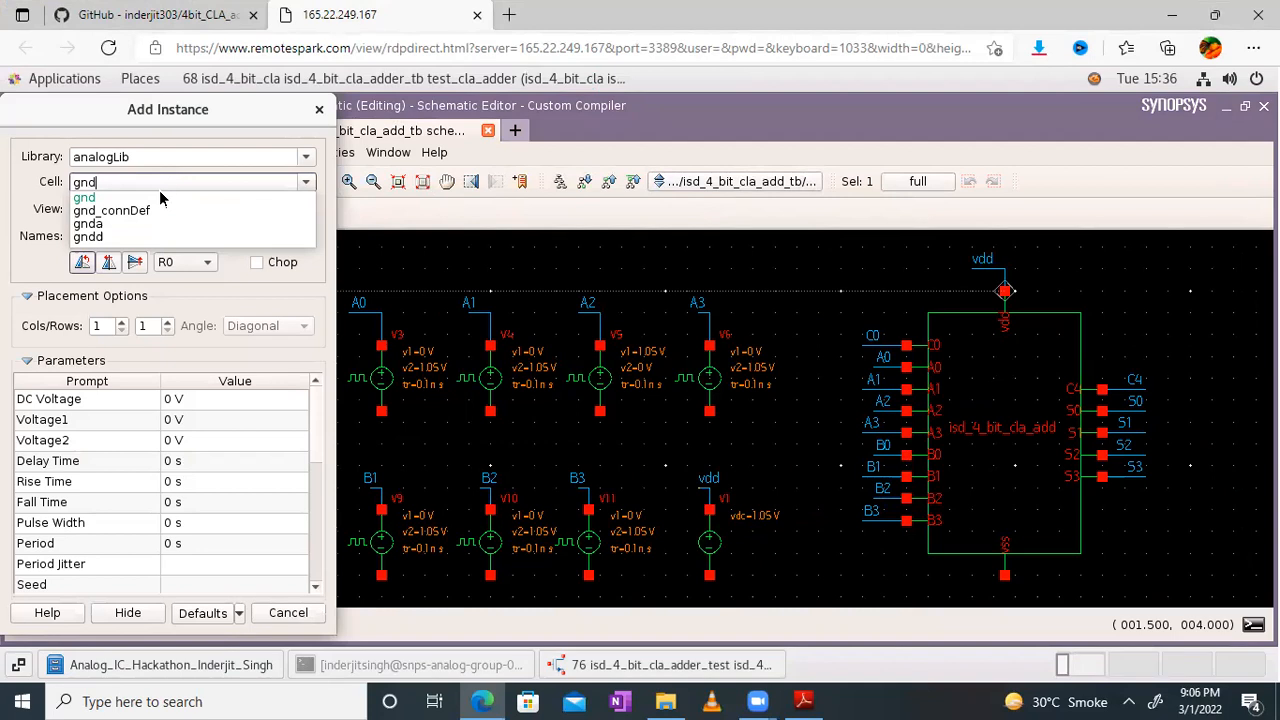
key(Return)
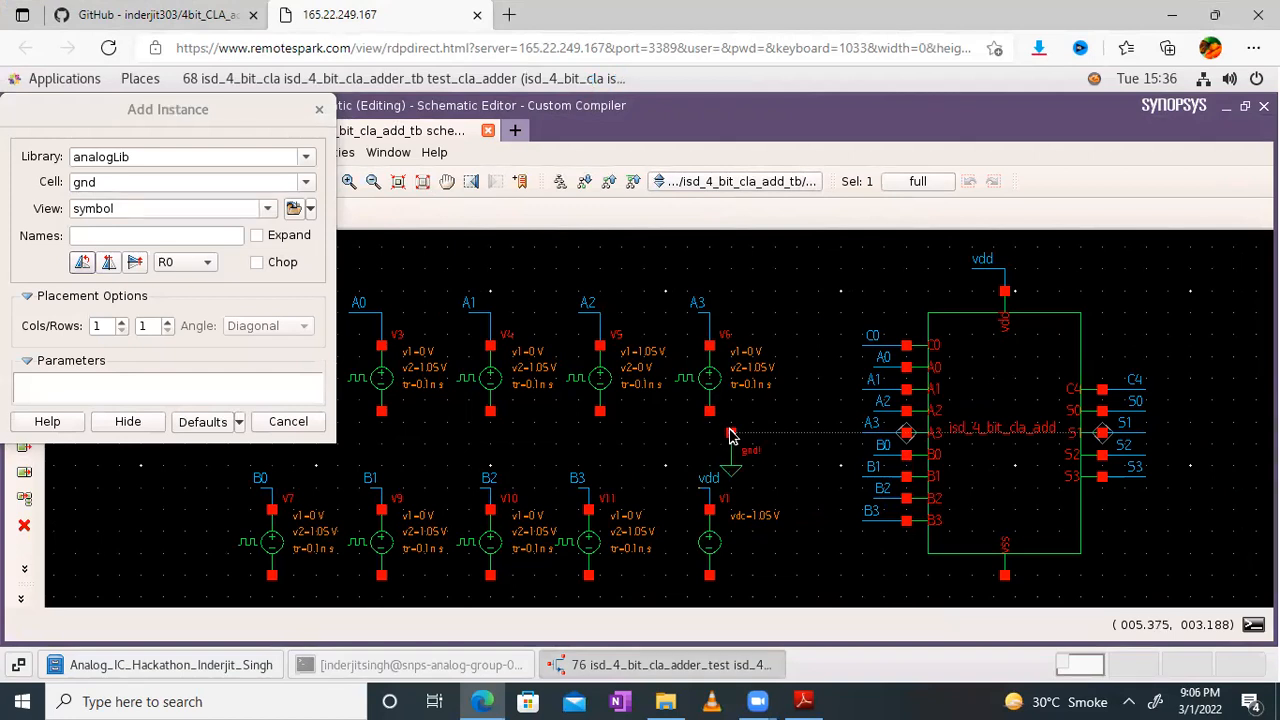
key(Escape)
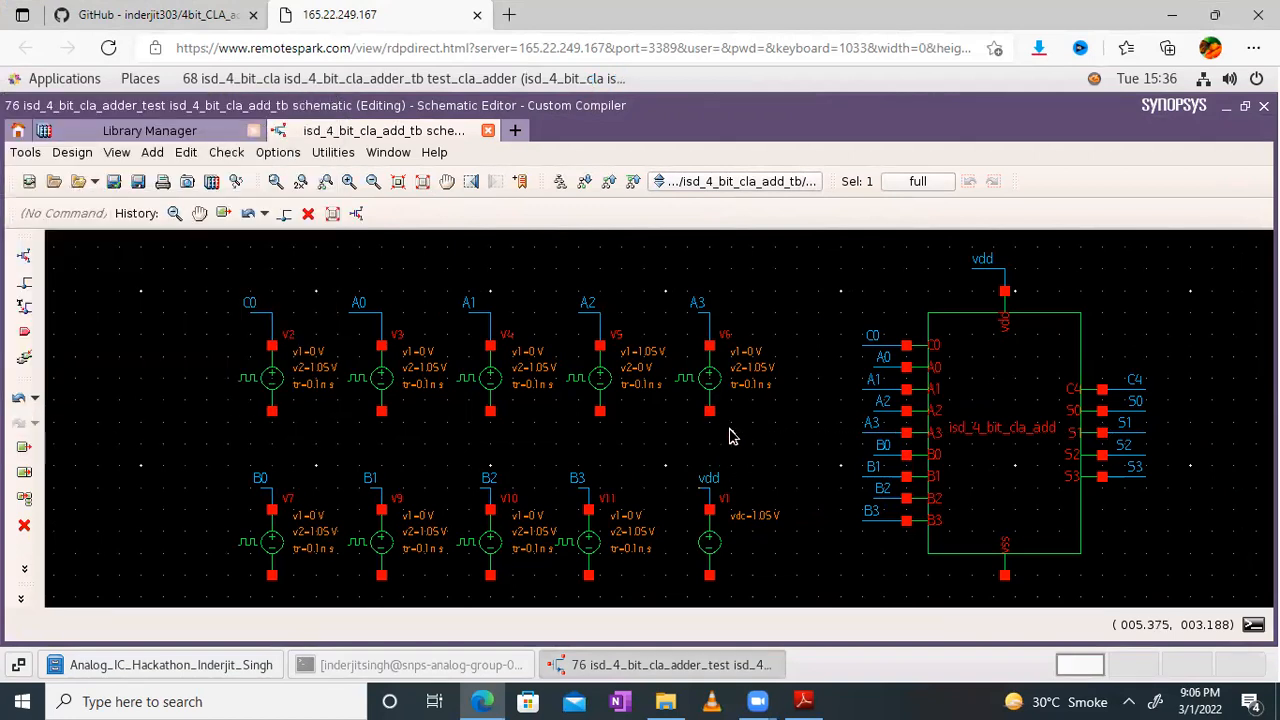
Try to move the vdd wire label at the DC source, and undo the move
click(372, 182)
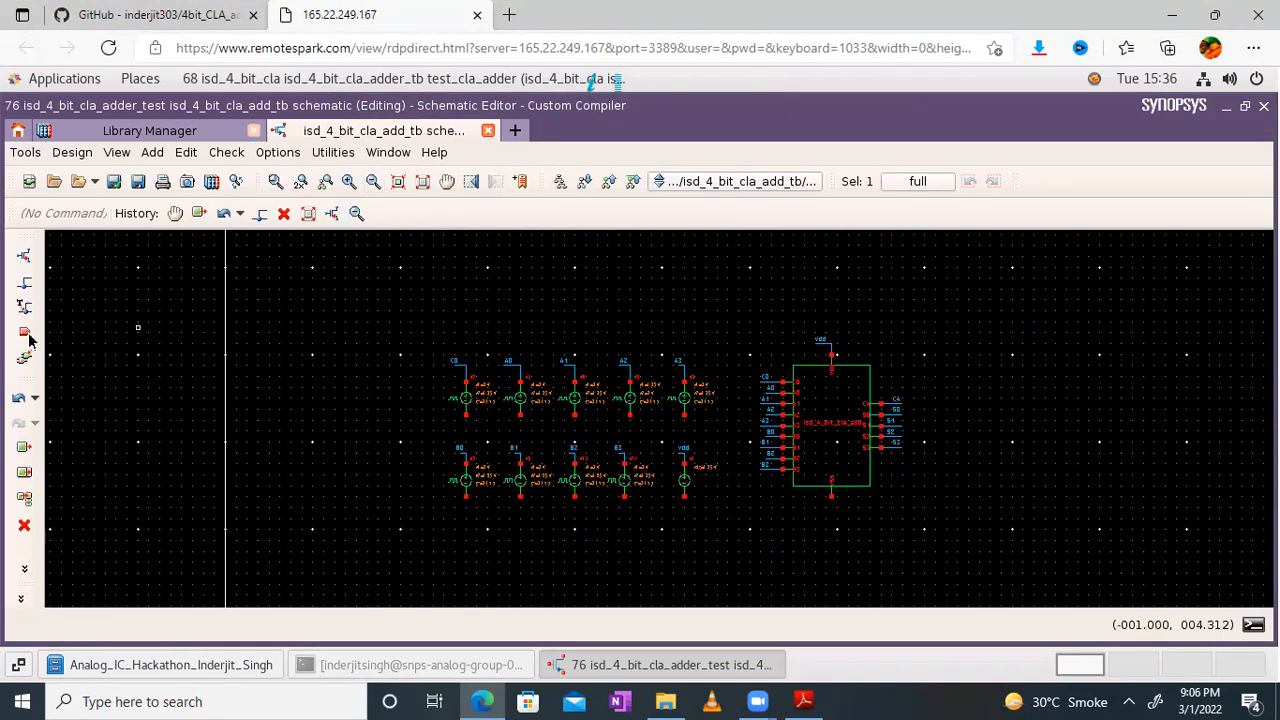
click(24, 449)
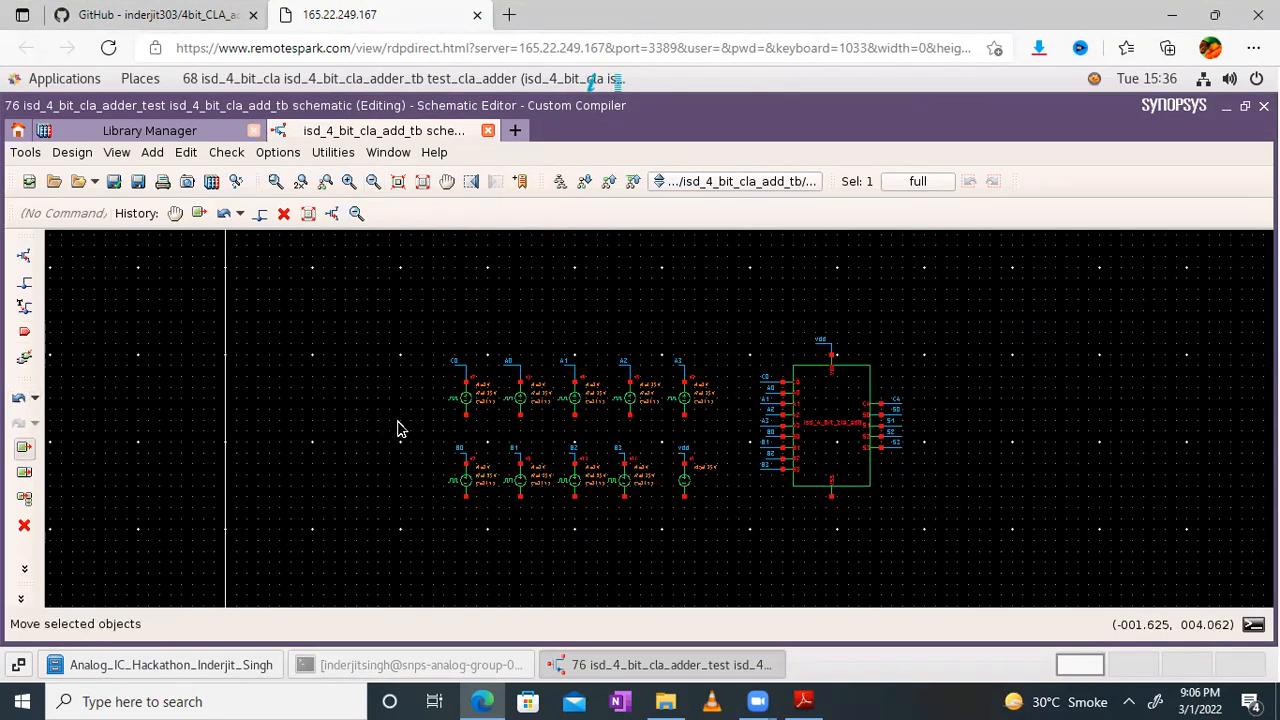
click(727, 530)
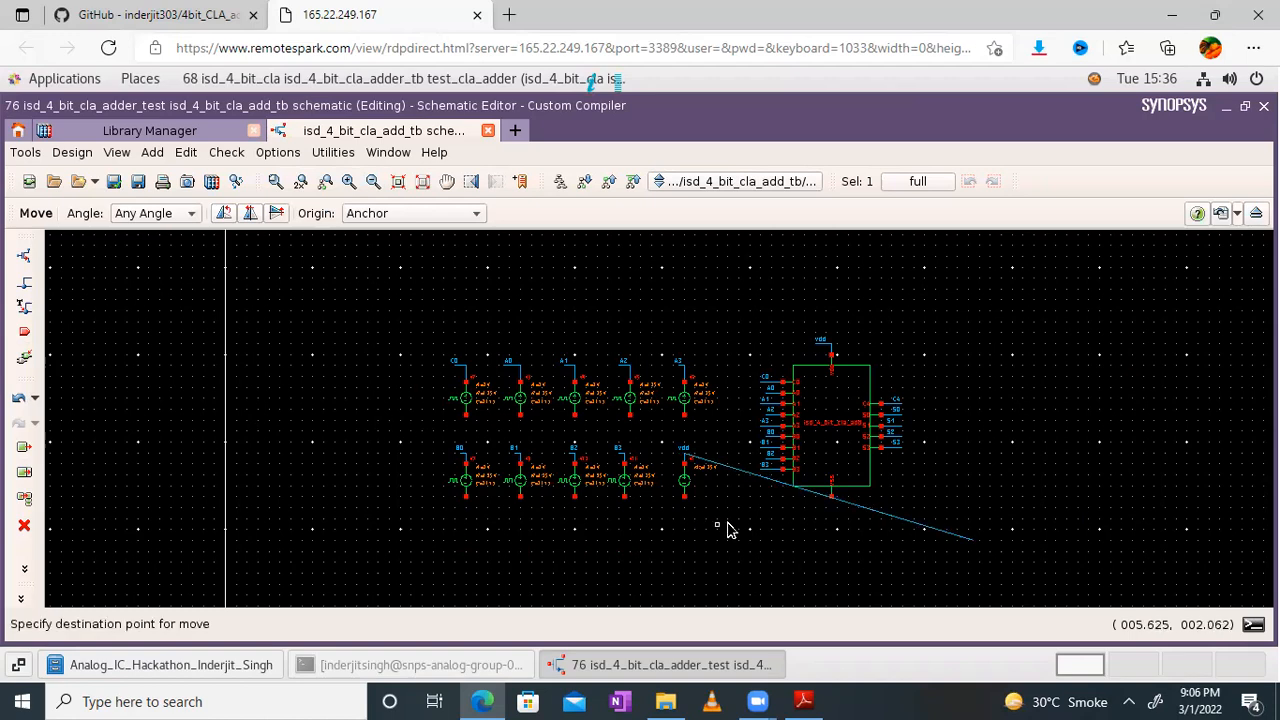
click(727, 530)
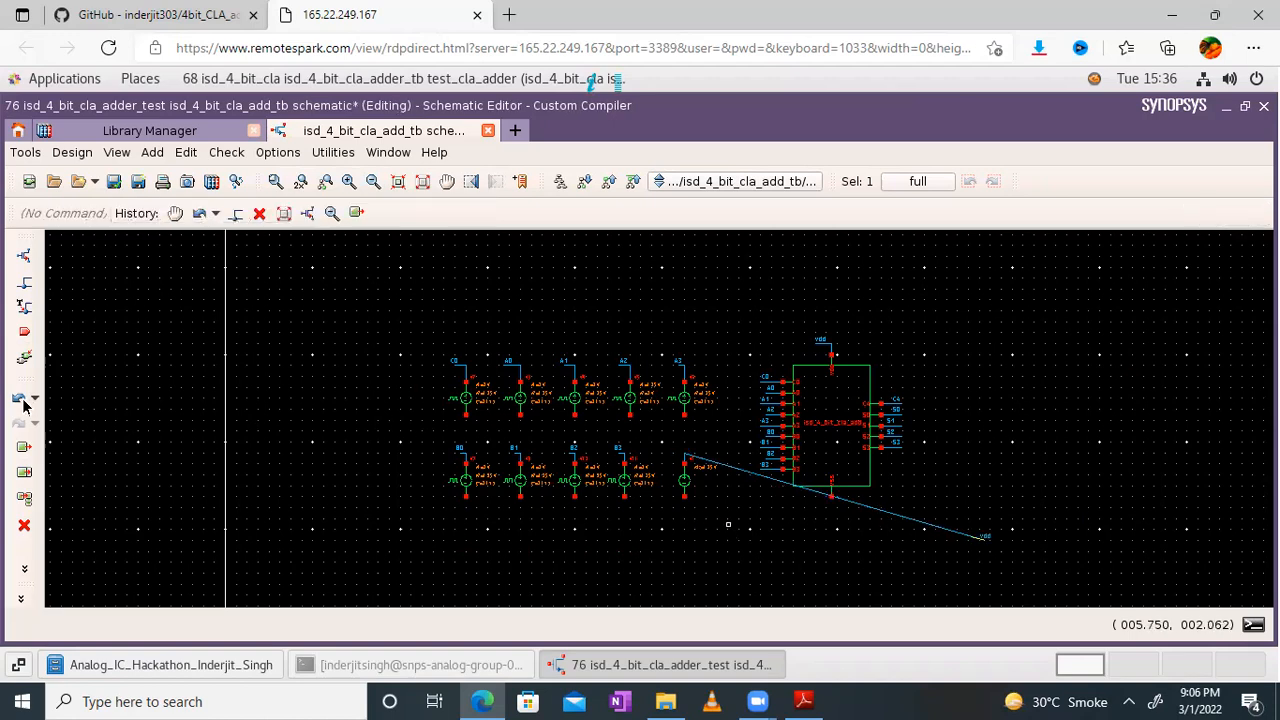
click(24, 403)
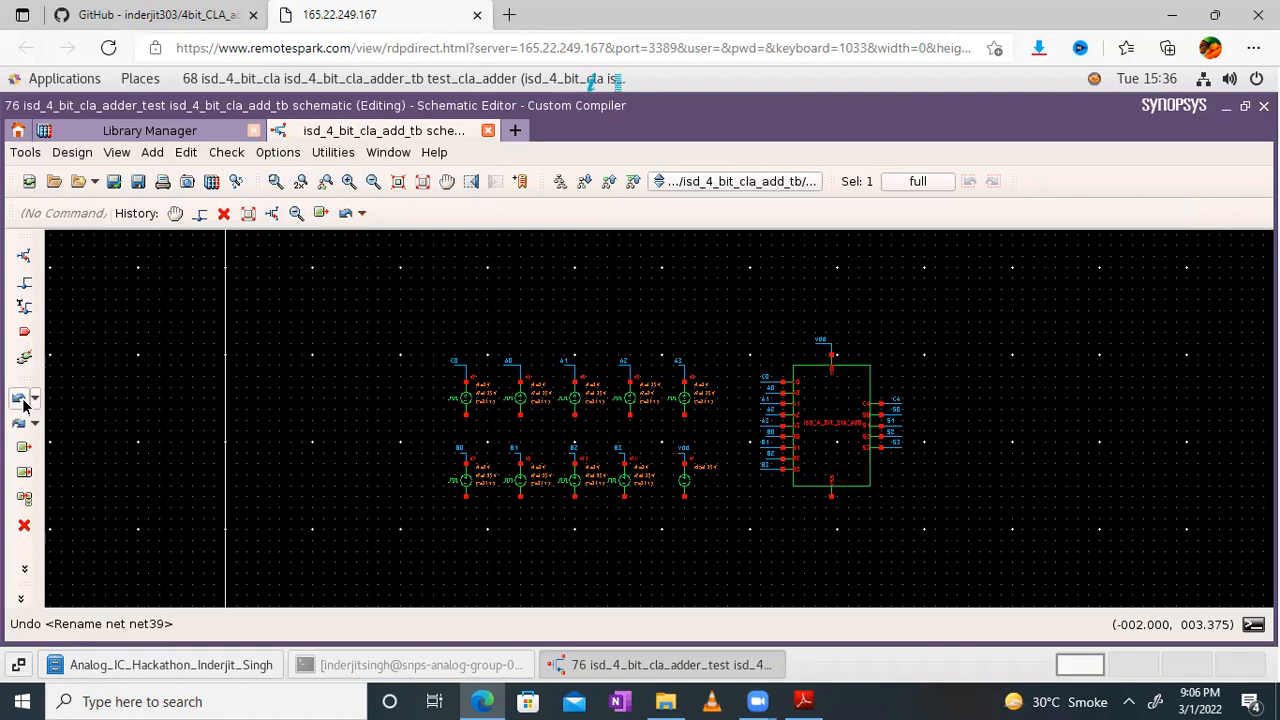
click(24, 449)
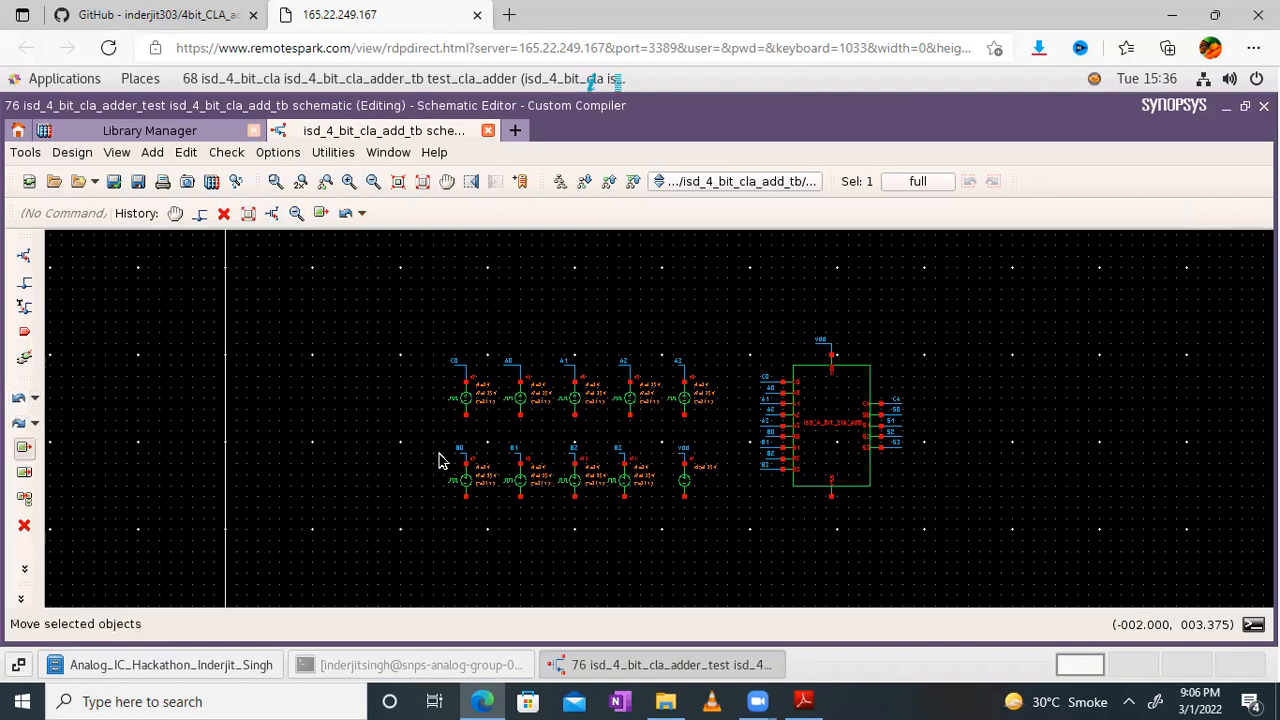
click(731, 515)
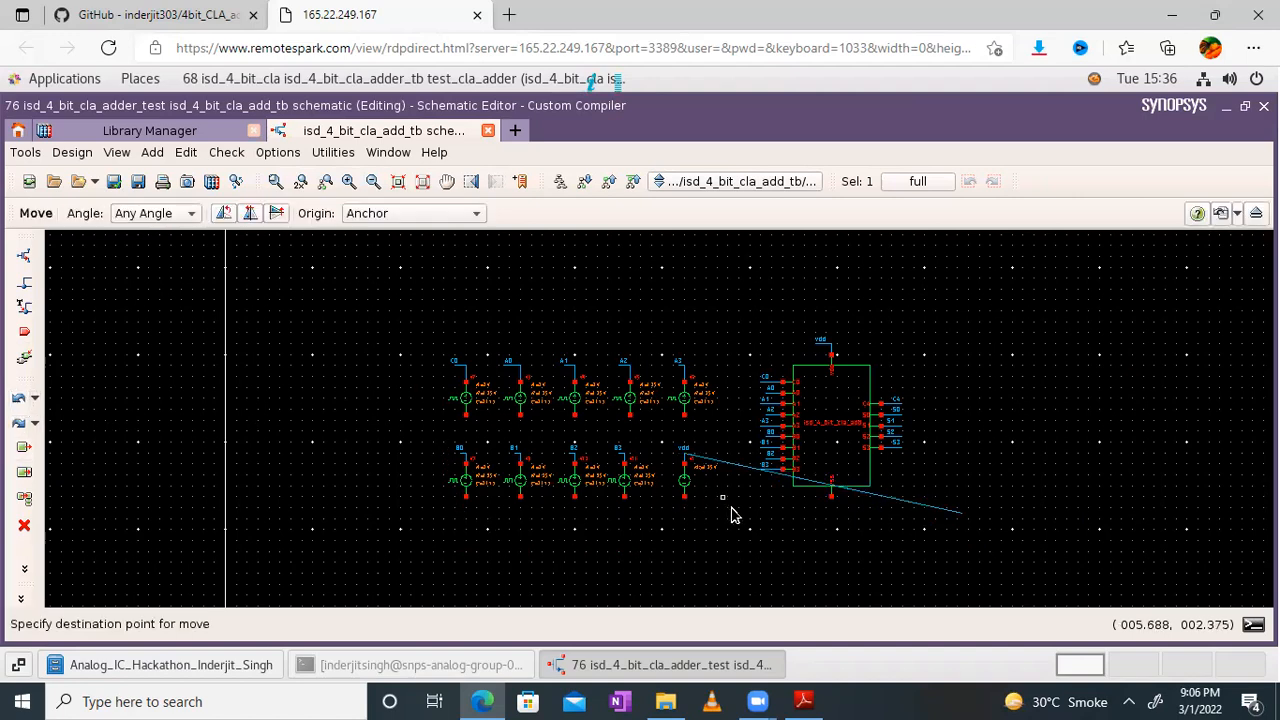
key(Escape)
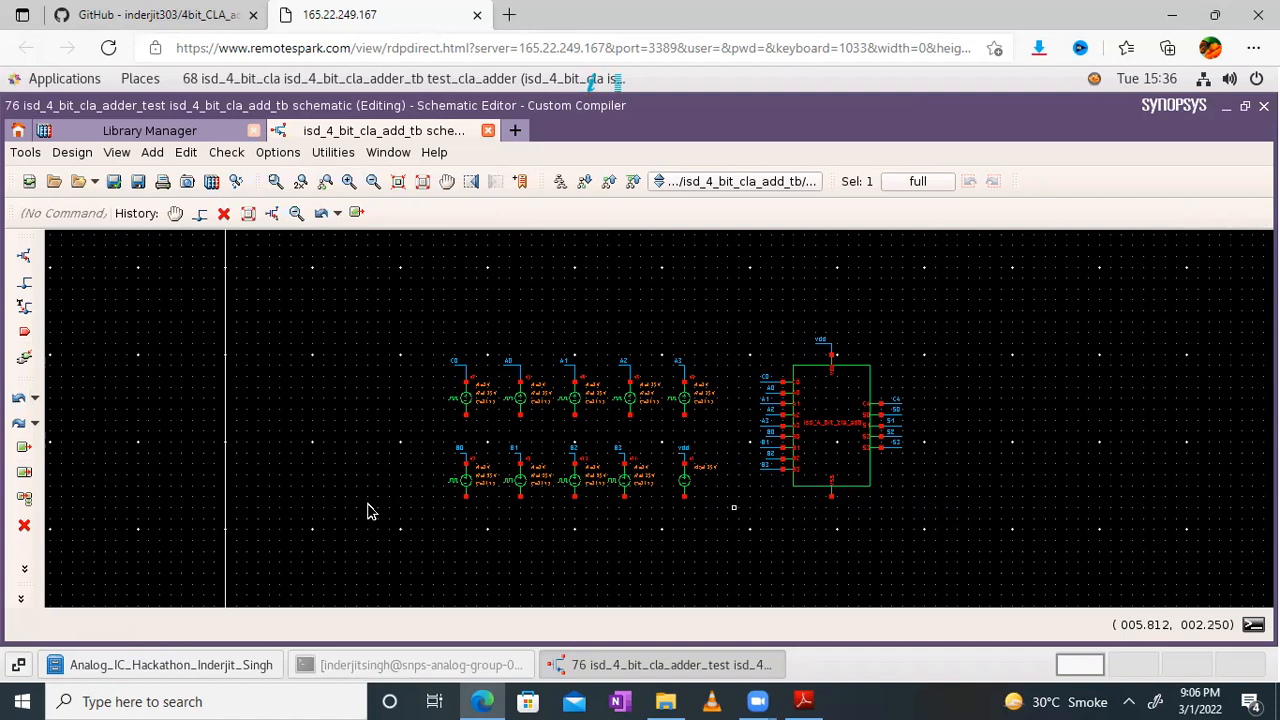
click(22, 400)
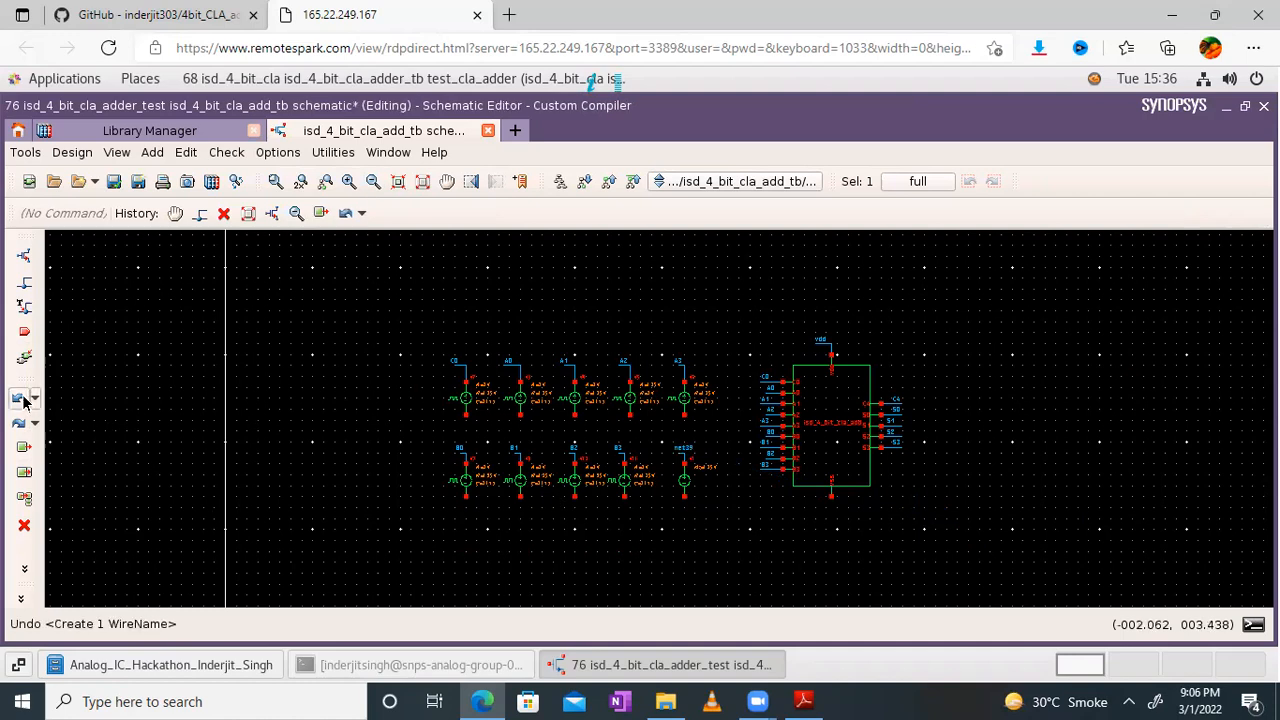
click(22, 422)
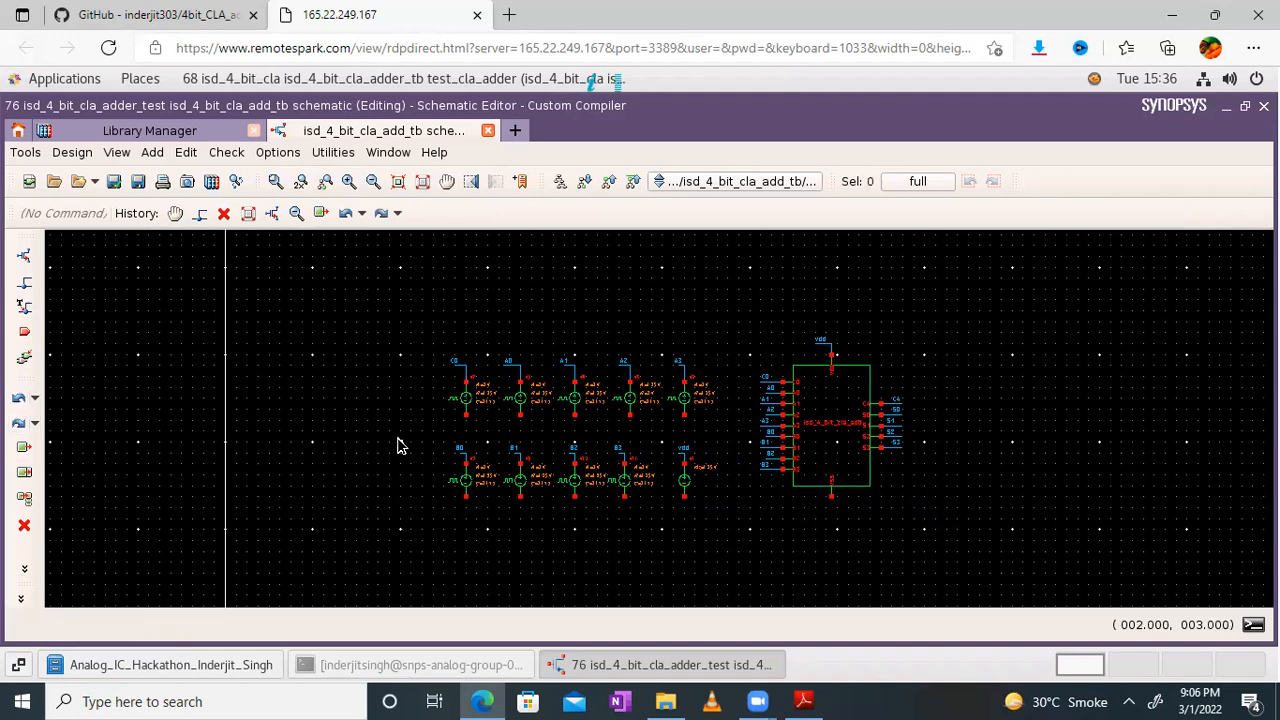
click(24, 447)
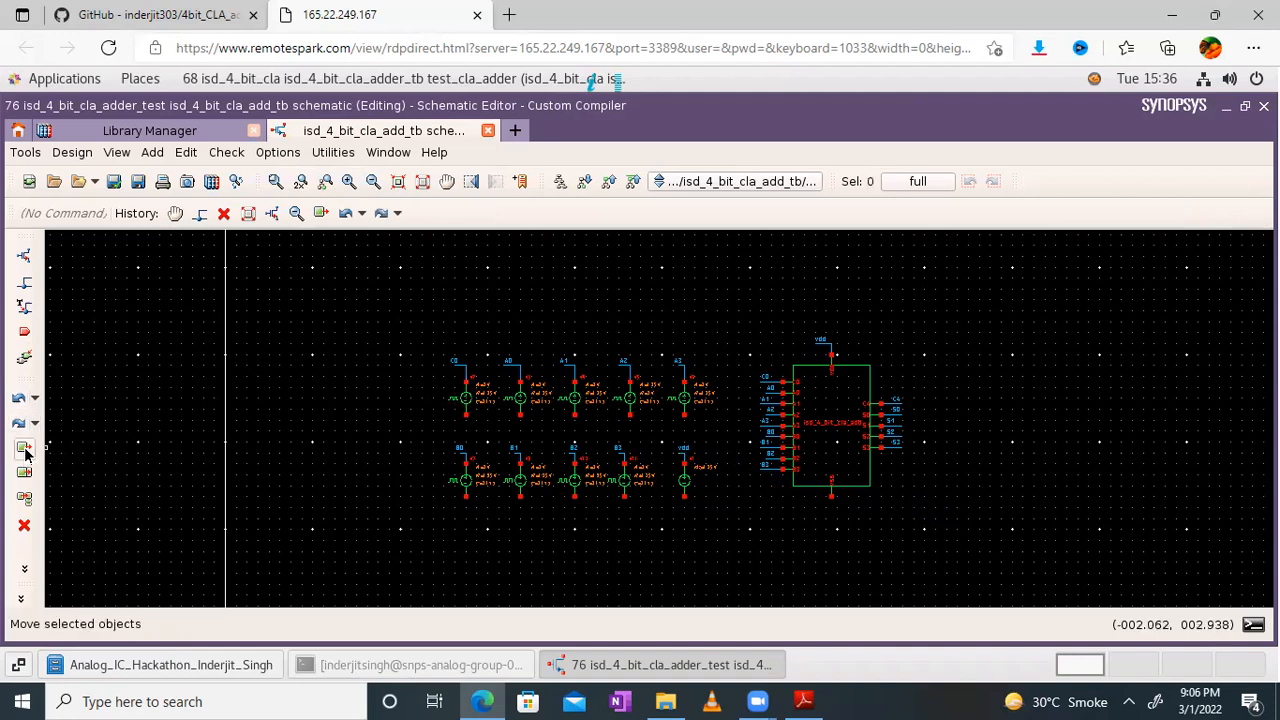
drag(436, 434, 738, 518)
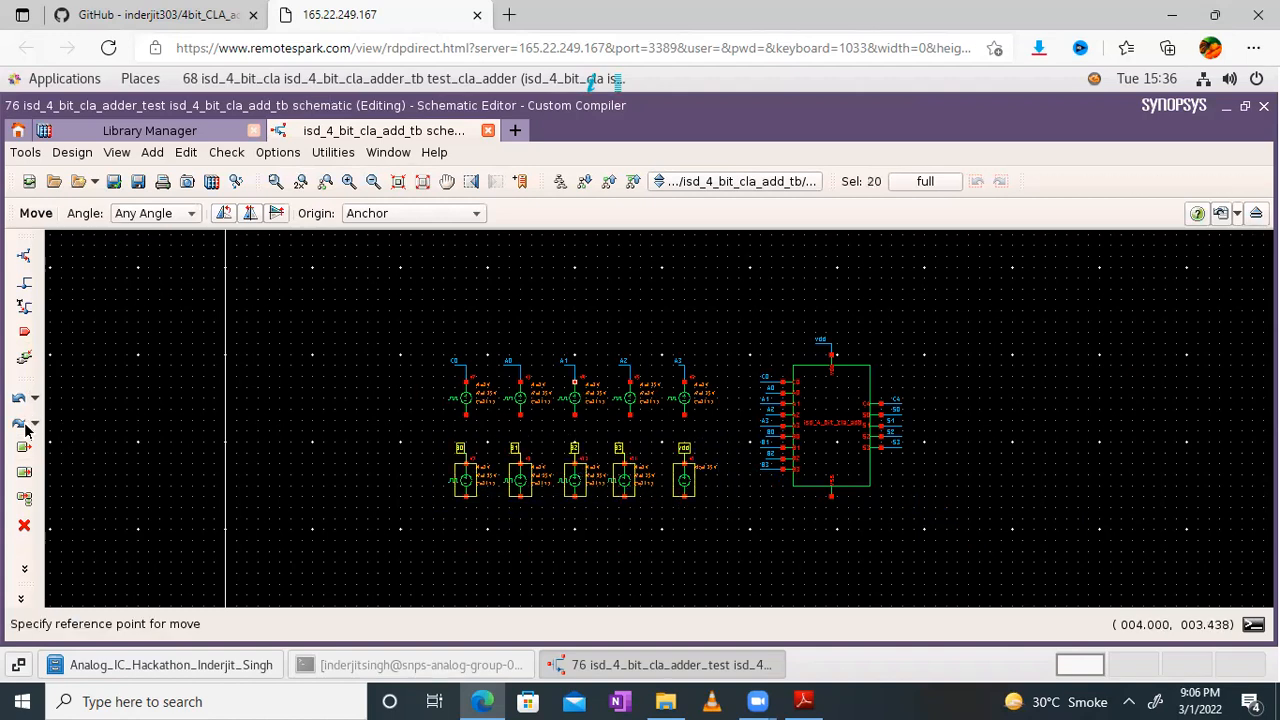
key(Escape)
Move the upper row of pulse sources C0 and A0 to A3, with their wire labels, slightly upward to widen the gap between rows
key(m)
drag(428, 341, 731, 437)
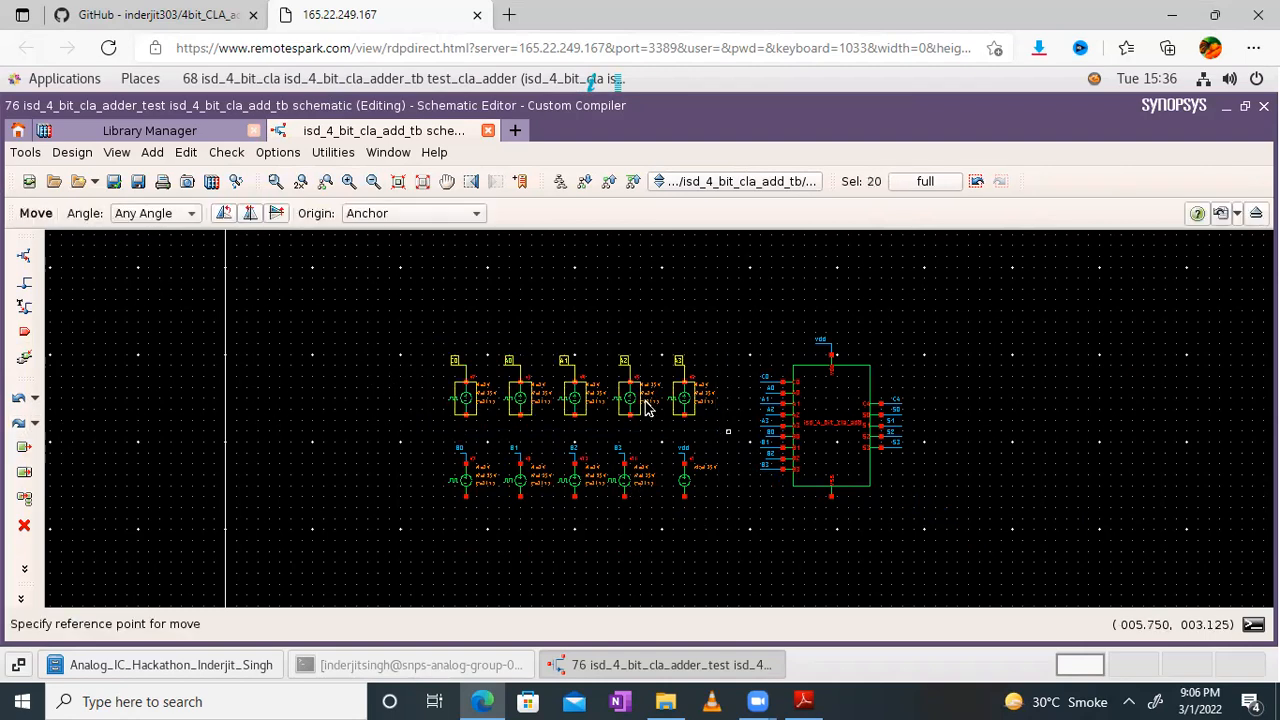
click(628, 378)
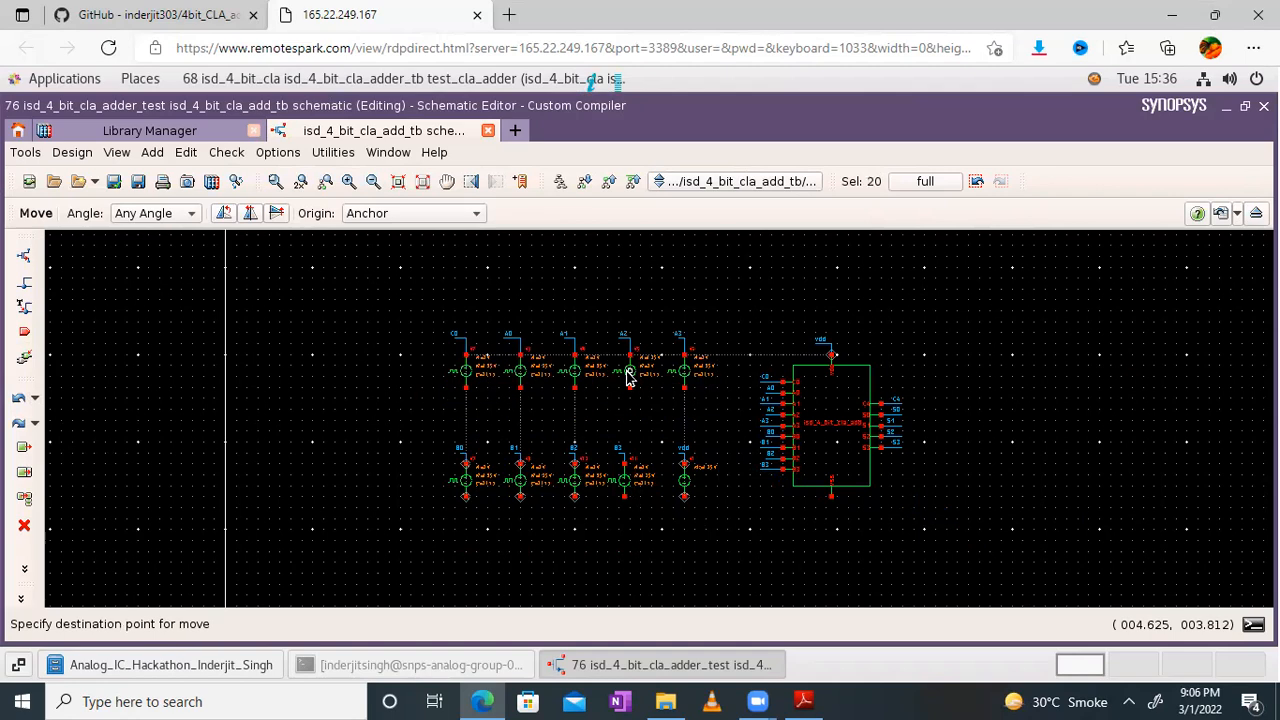
click(628, 378)
key(Escape)
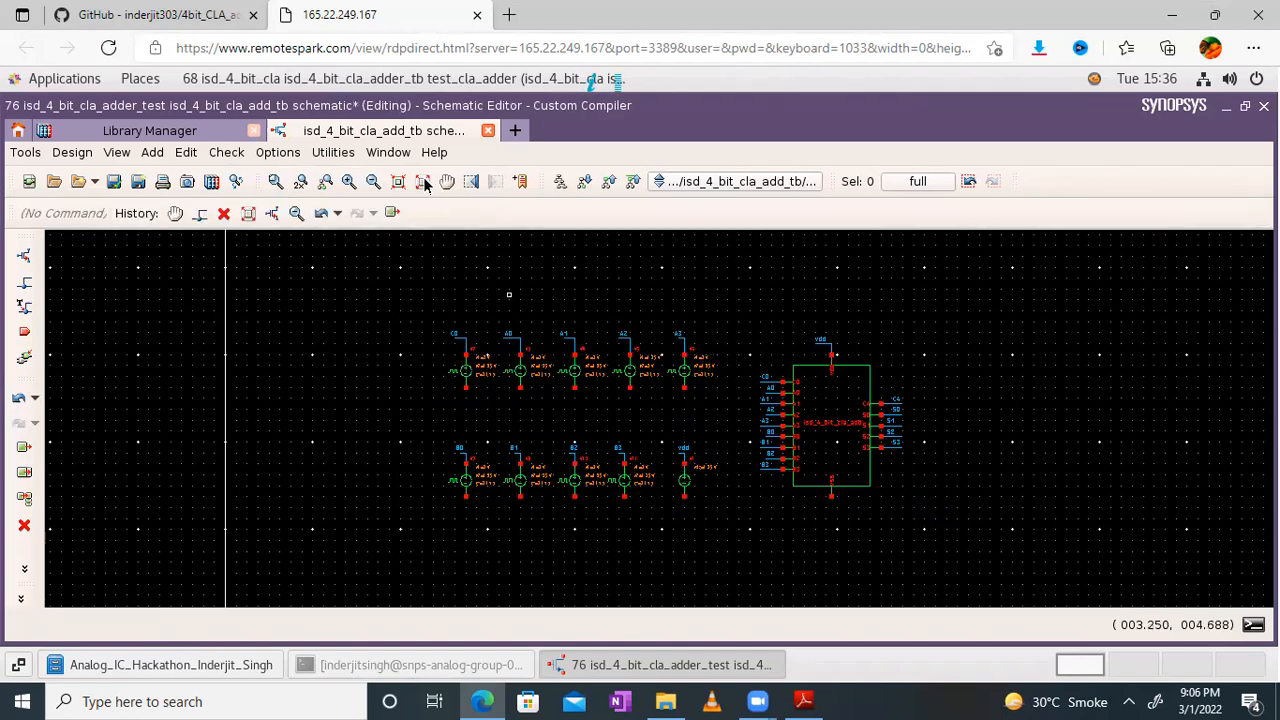
Place five analogLib gnd symbols in a row between the upper and lower rows of voltage sources
click(424, 182)
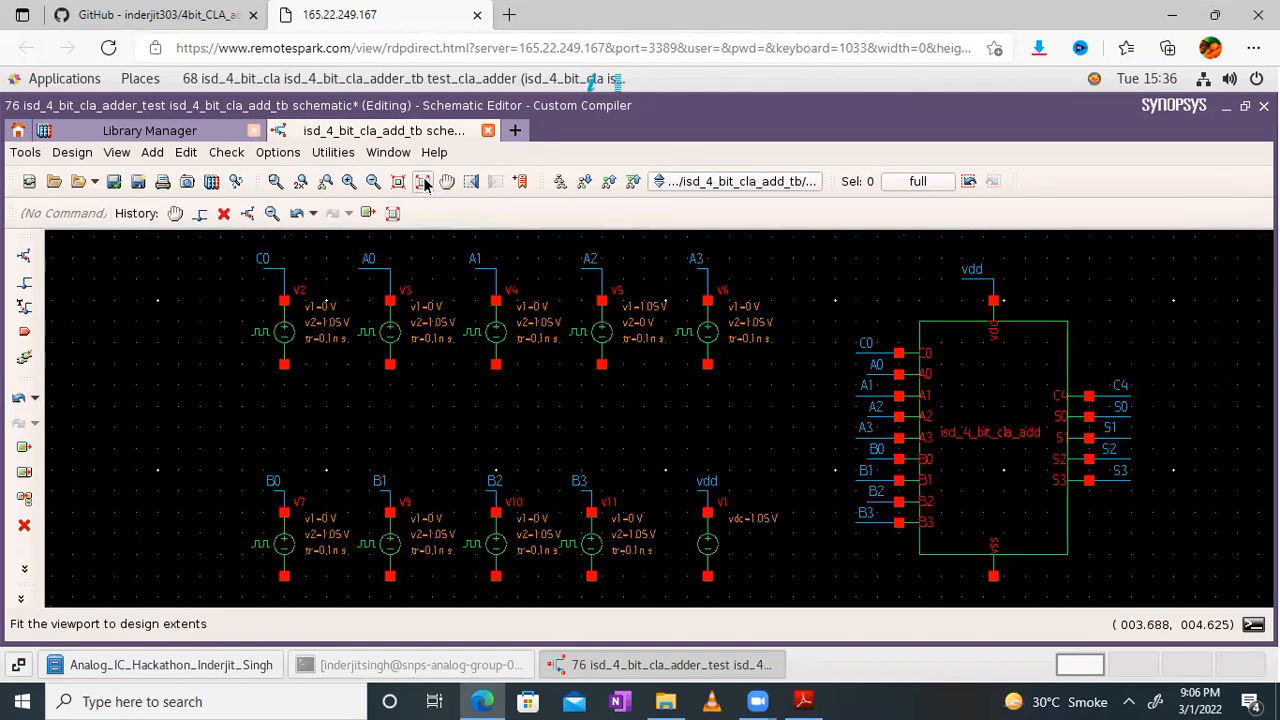
click(24, 256)
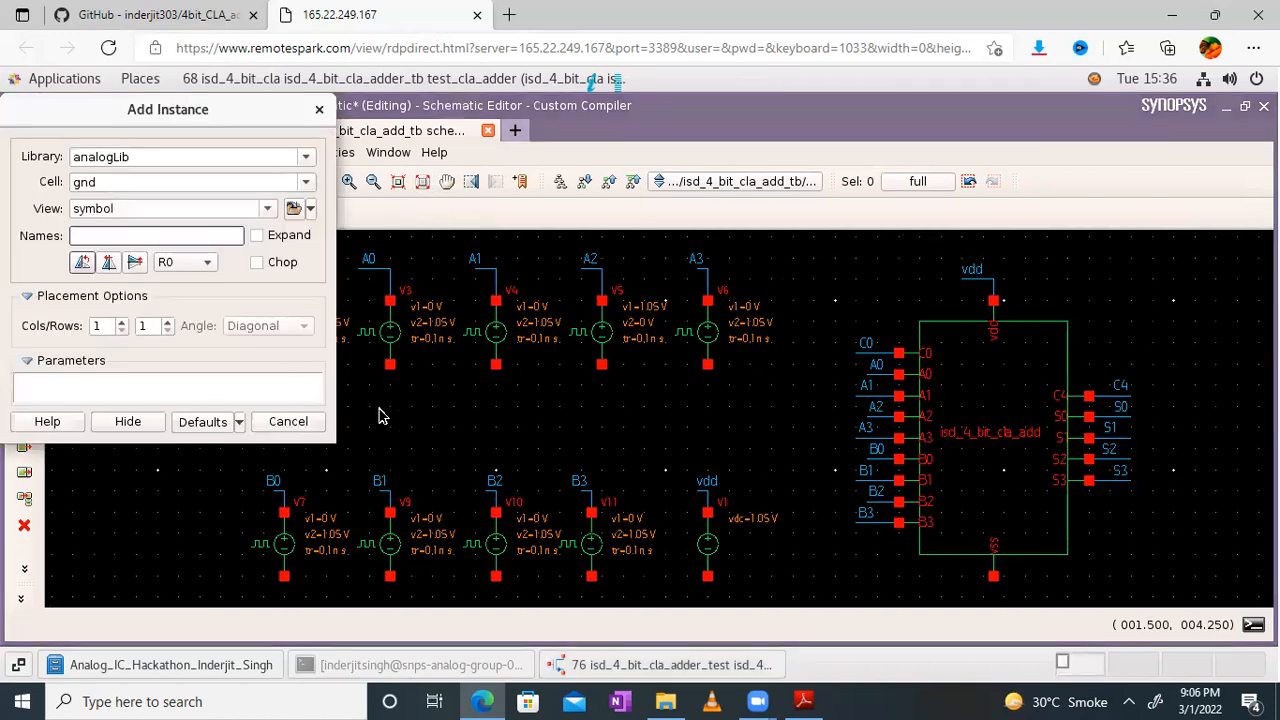
click(367, 412)
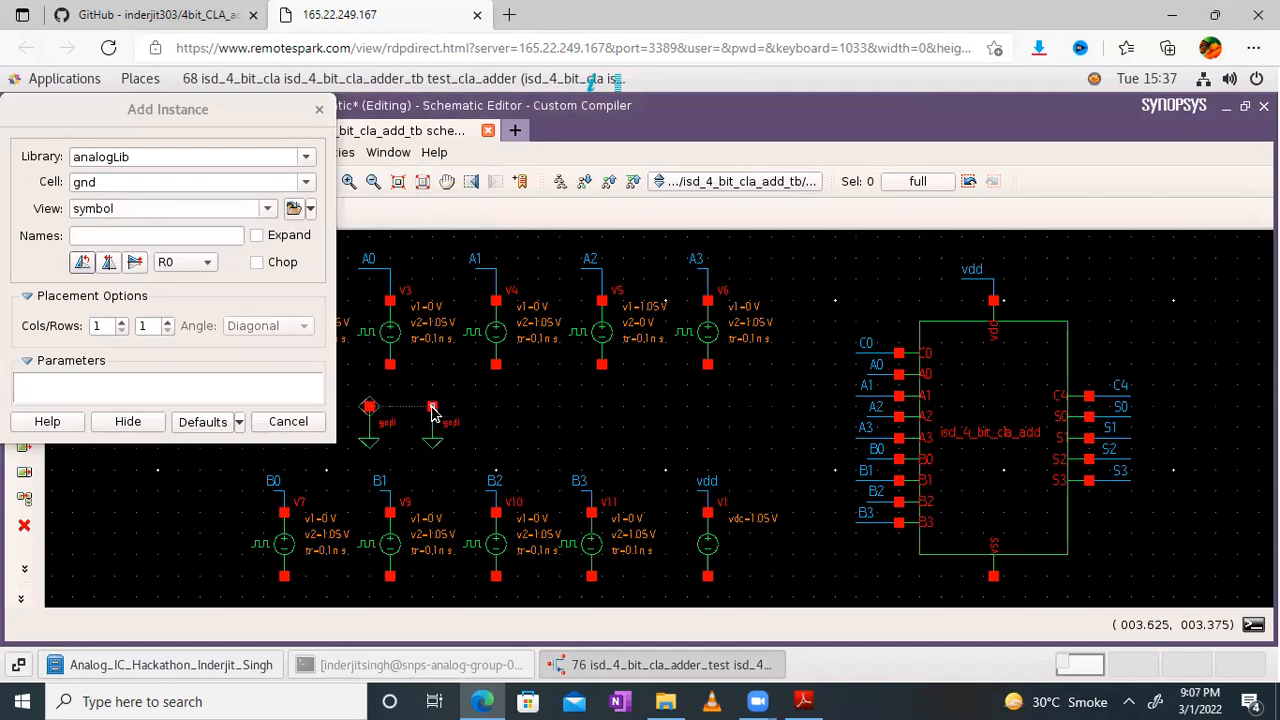
click(529, 408)
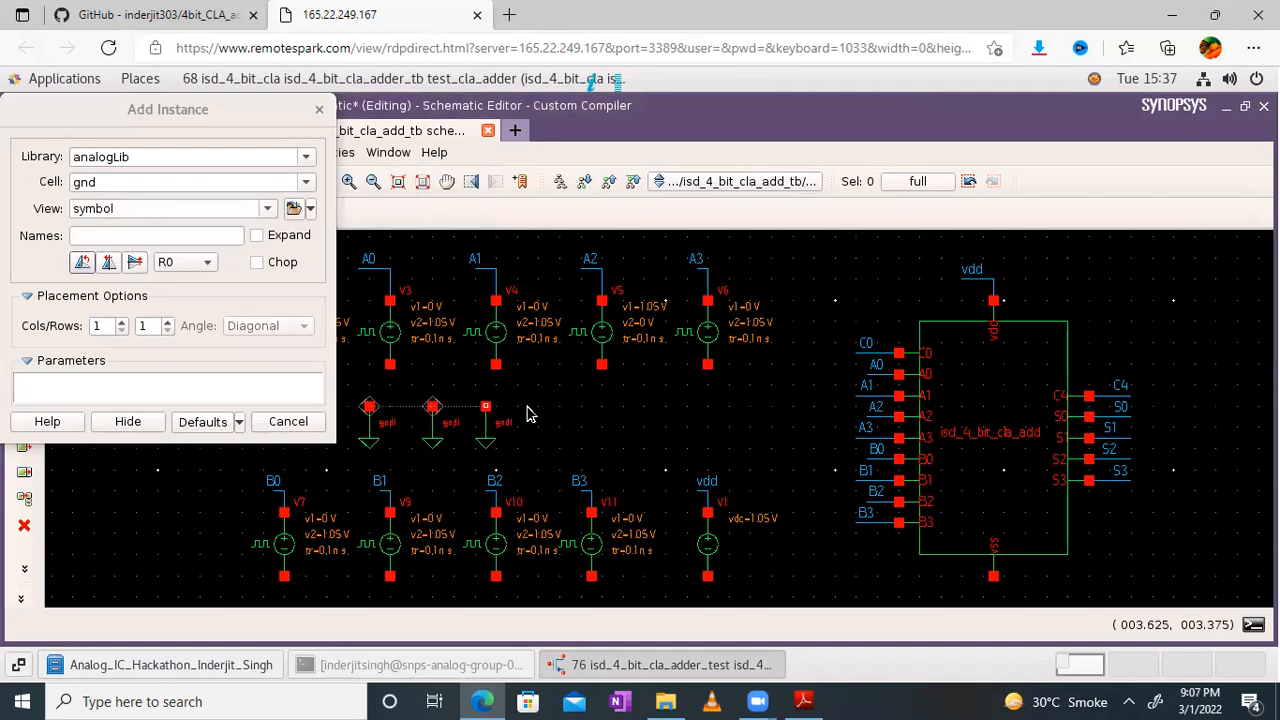
click(644, 409)
click(746, 413)
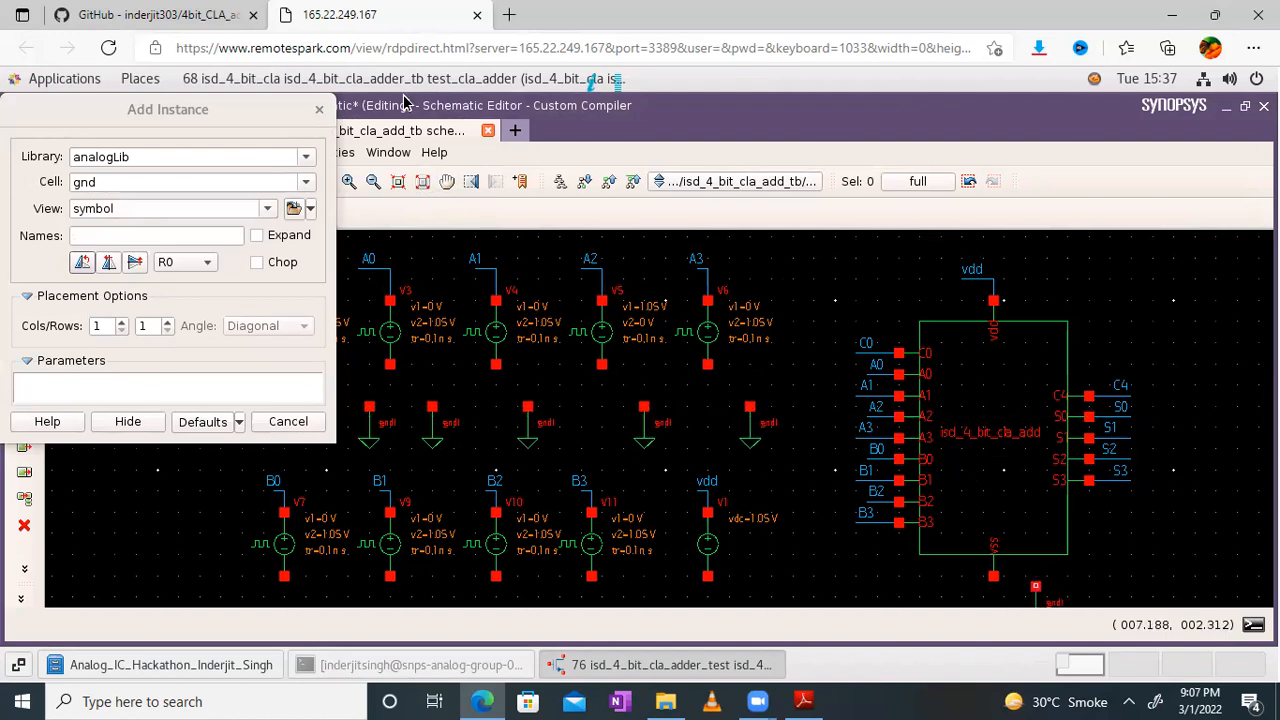
Place gnd symbols below the B0 to B3 pulse sources, the vdd source and the adder's vss pin
click(378, 181)
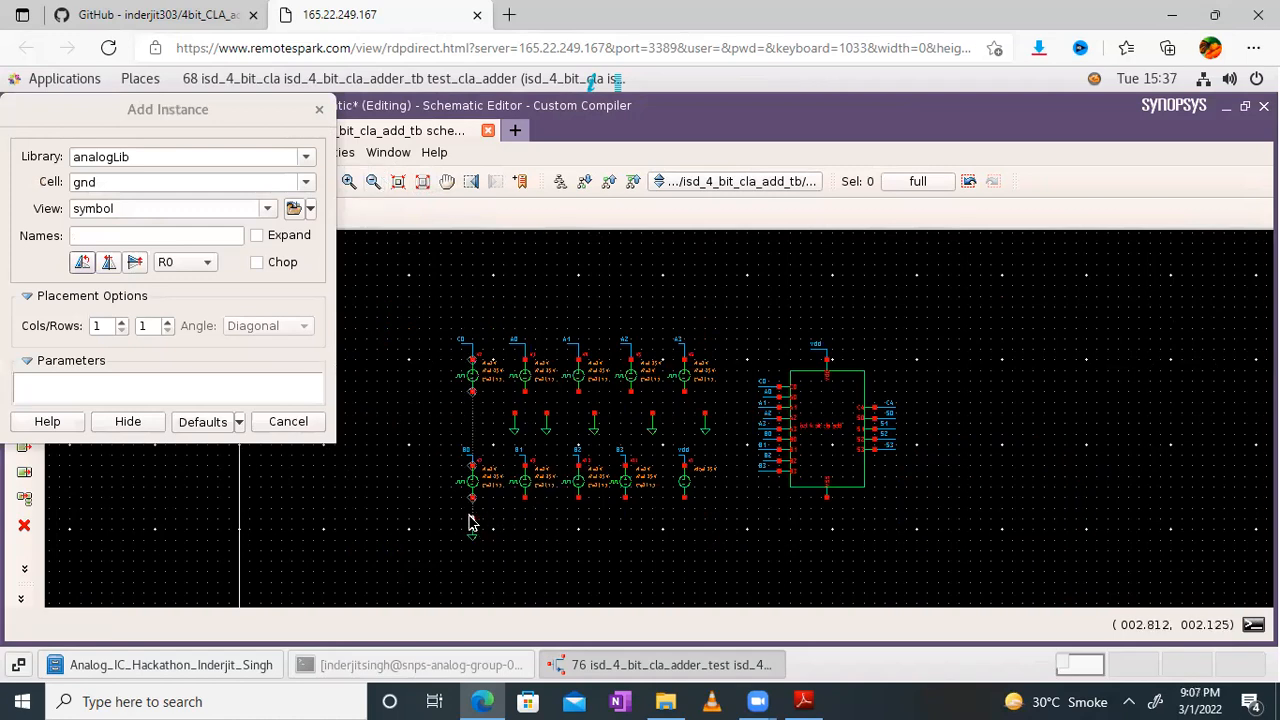
click(510, 525)
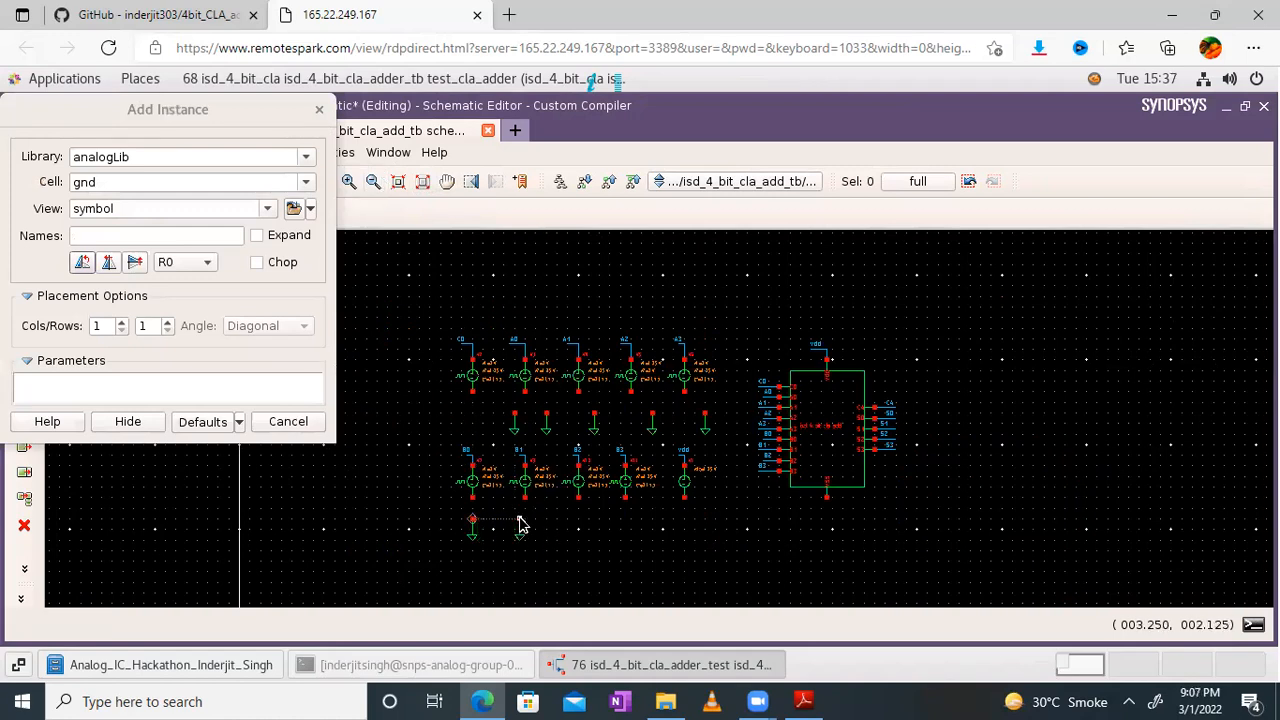
click(564, 522)
click(577, 522)
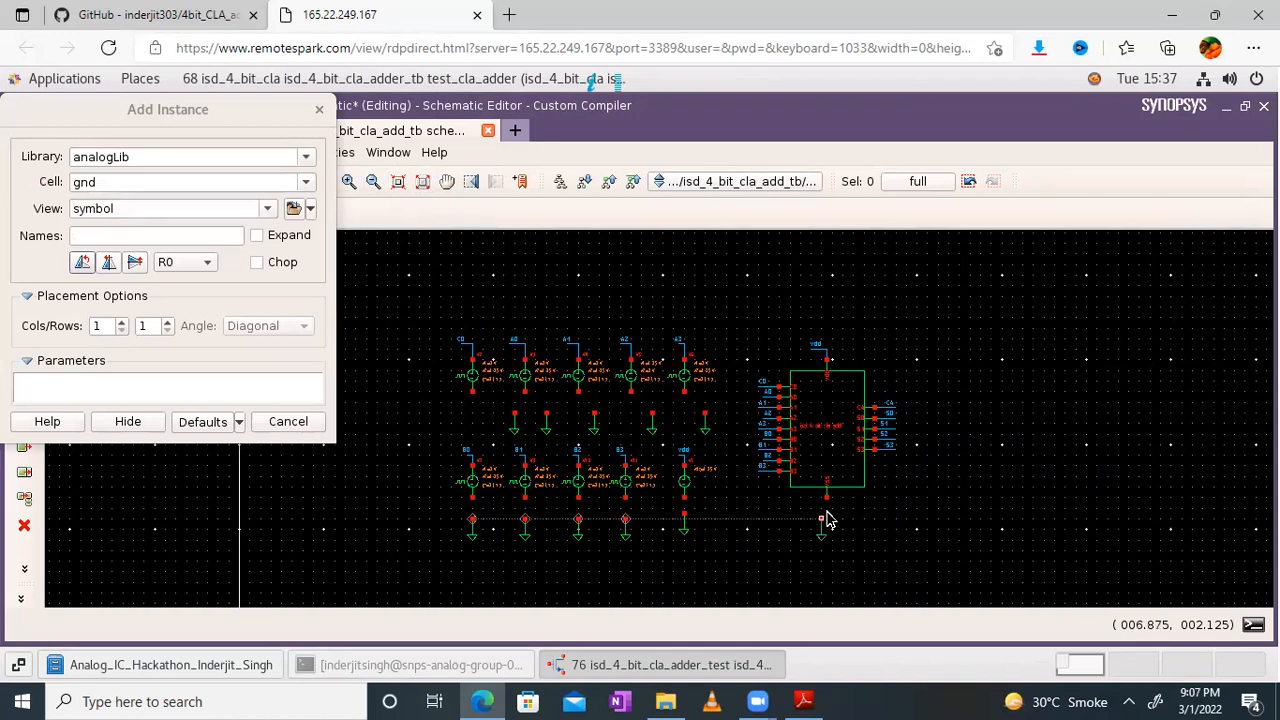
click(827, 515)
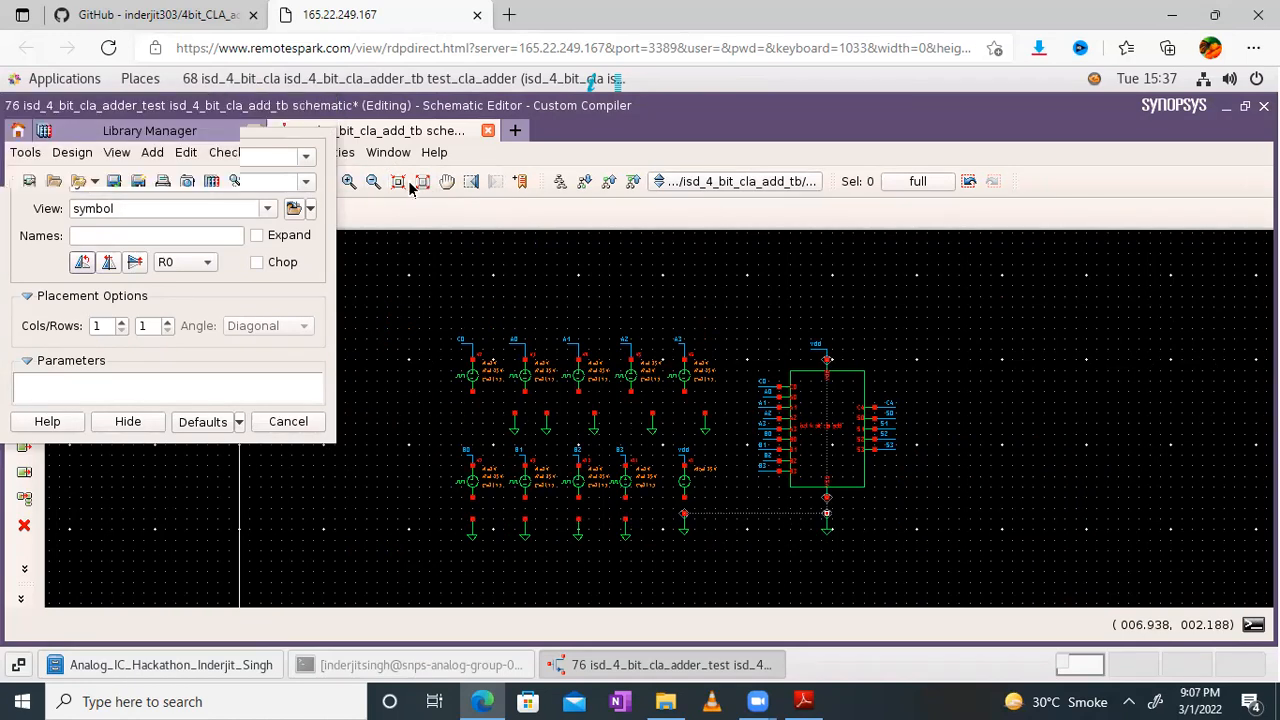
key(Escape)
Try to wire the first ground symbol of the middle row toward the C0 source's lower terminal, and undo the wire
click(421, 182)
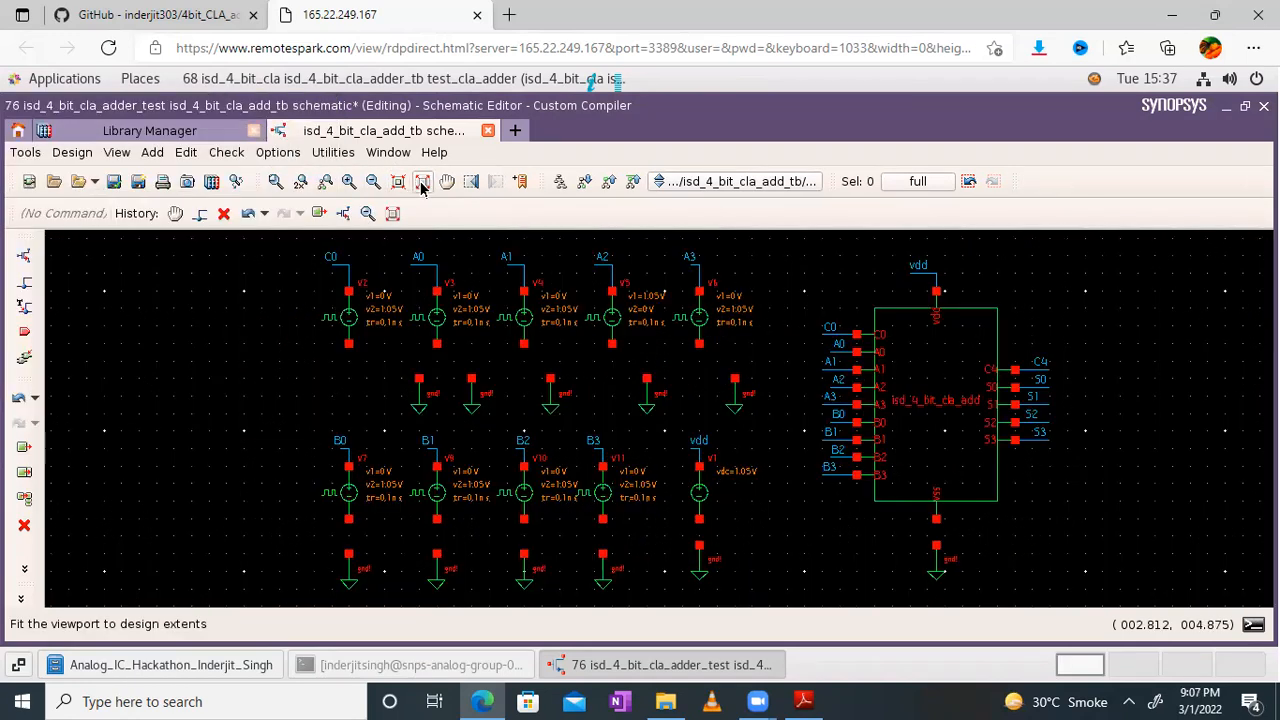
key(w)
click(419, 379)
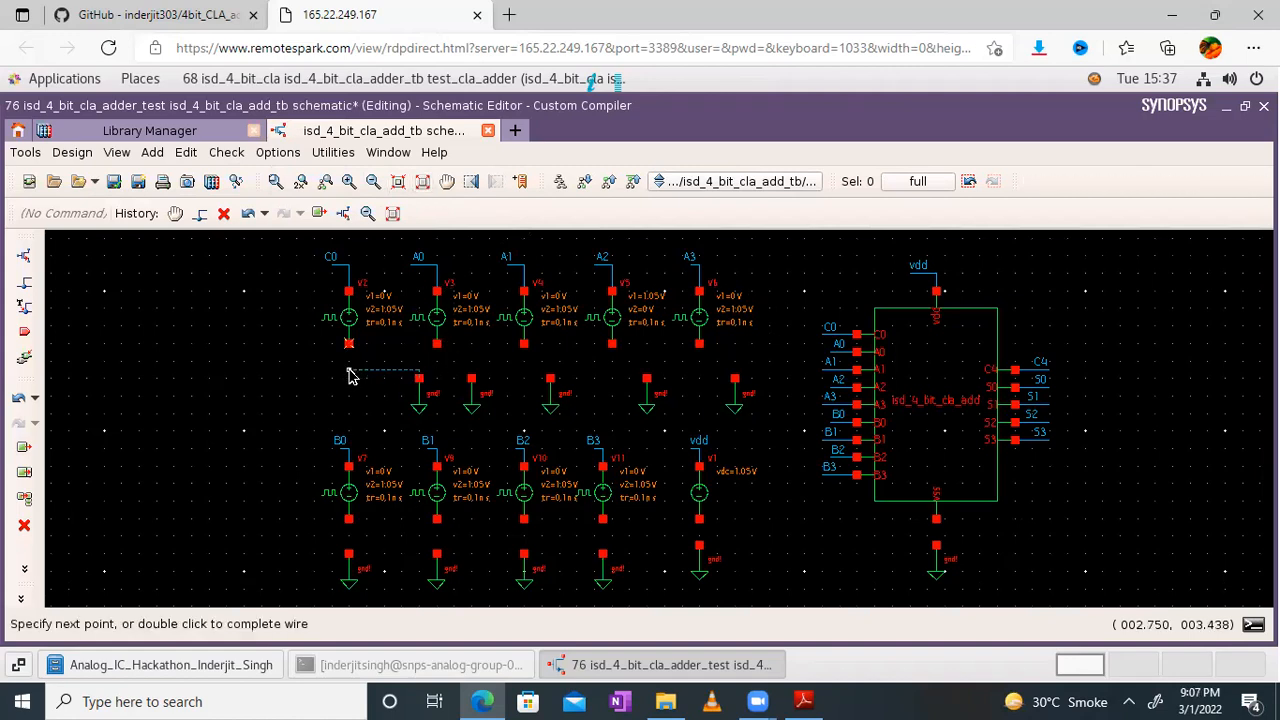
double_click(349, 371)
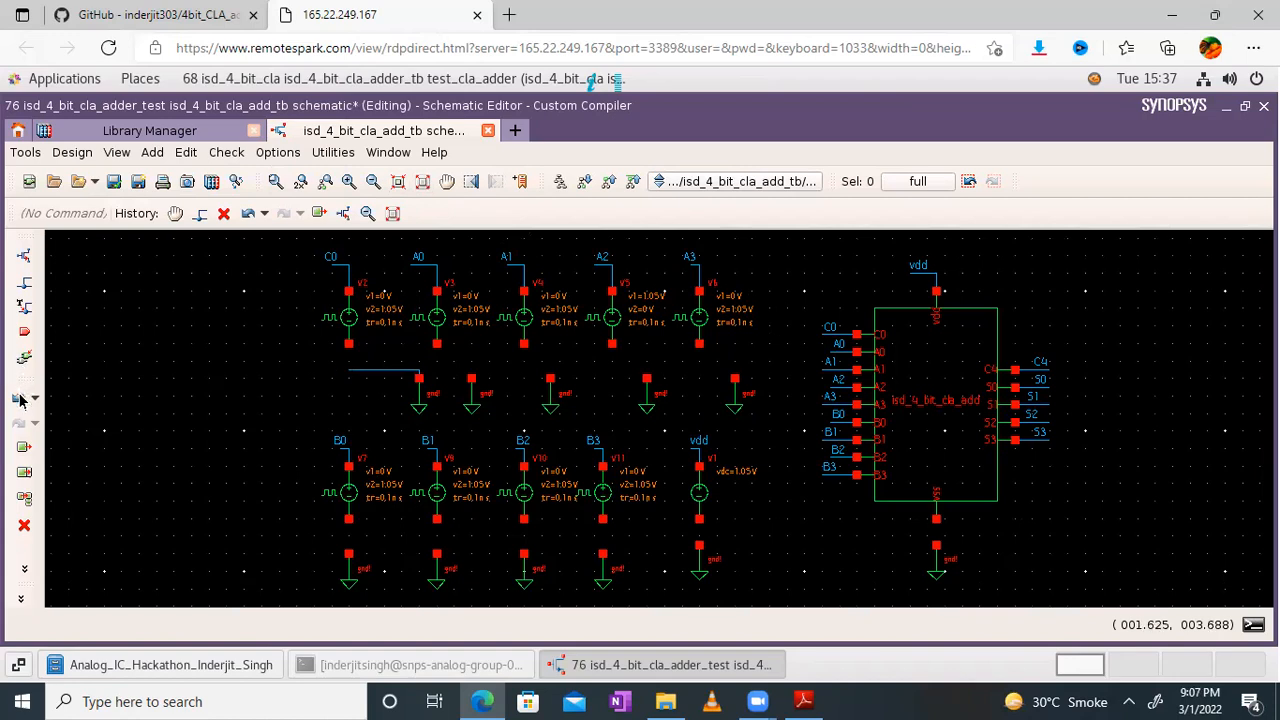
click(20, 398)
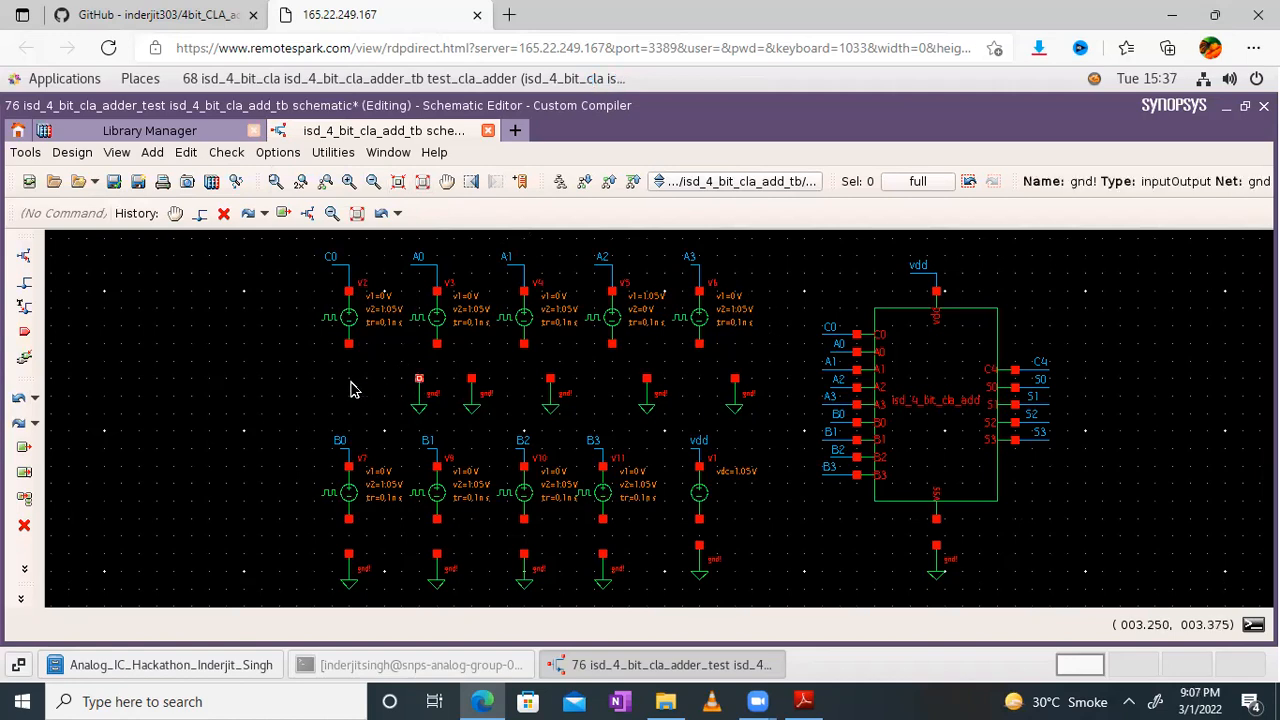
key(Escape)
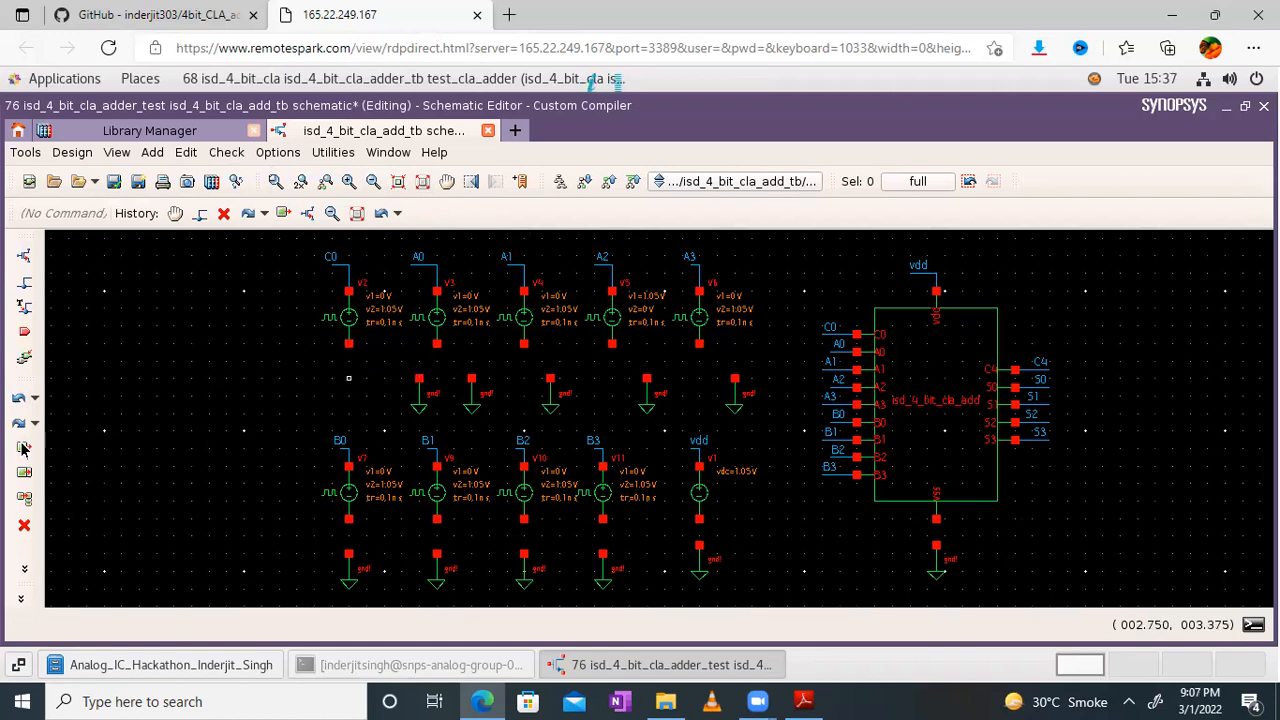
Move the first ground symbol of the middle row directly below the C0 source's lower terminal
click(24, 449)
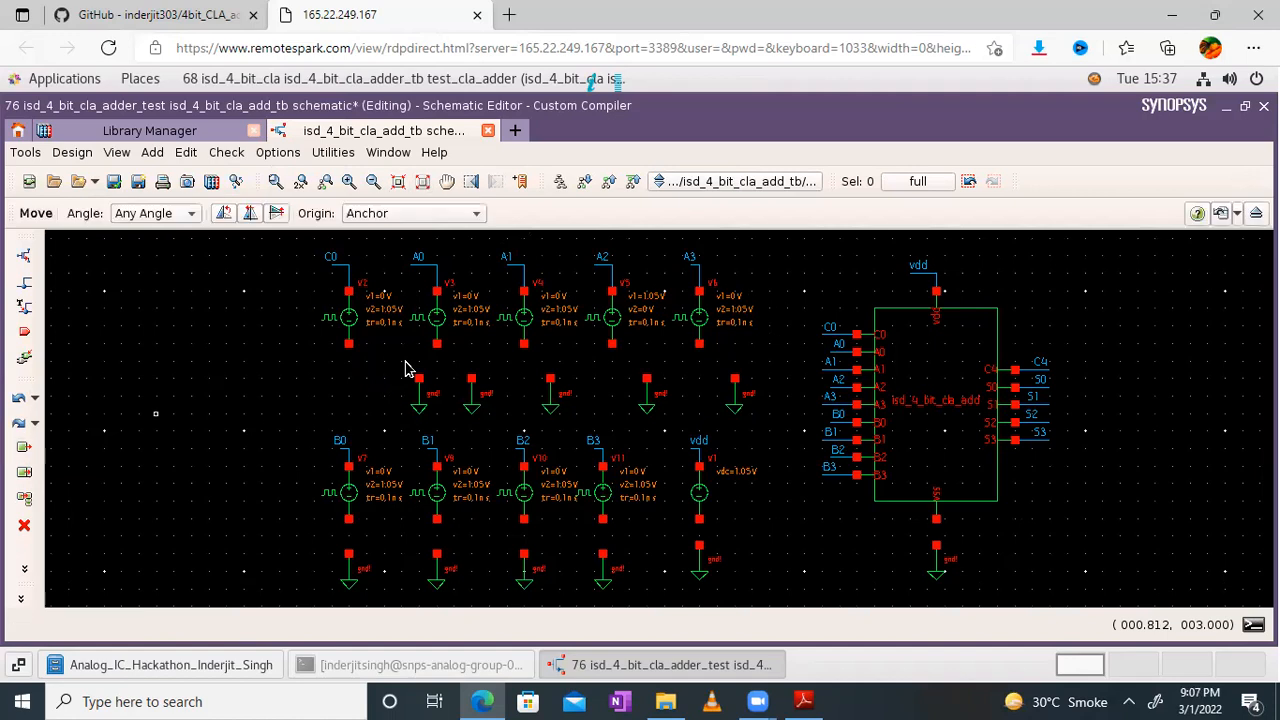
drag(437, 424, 447, 423)
click(420, 379)
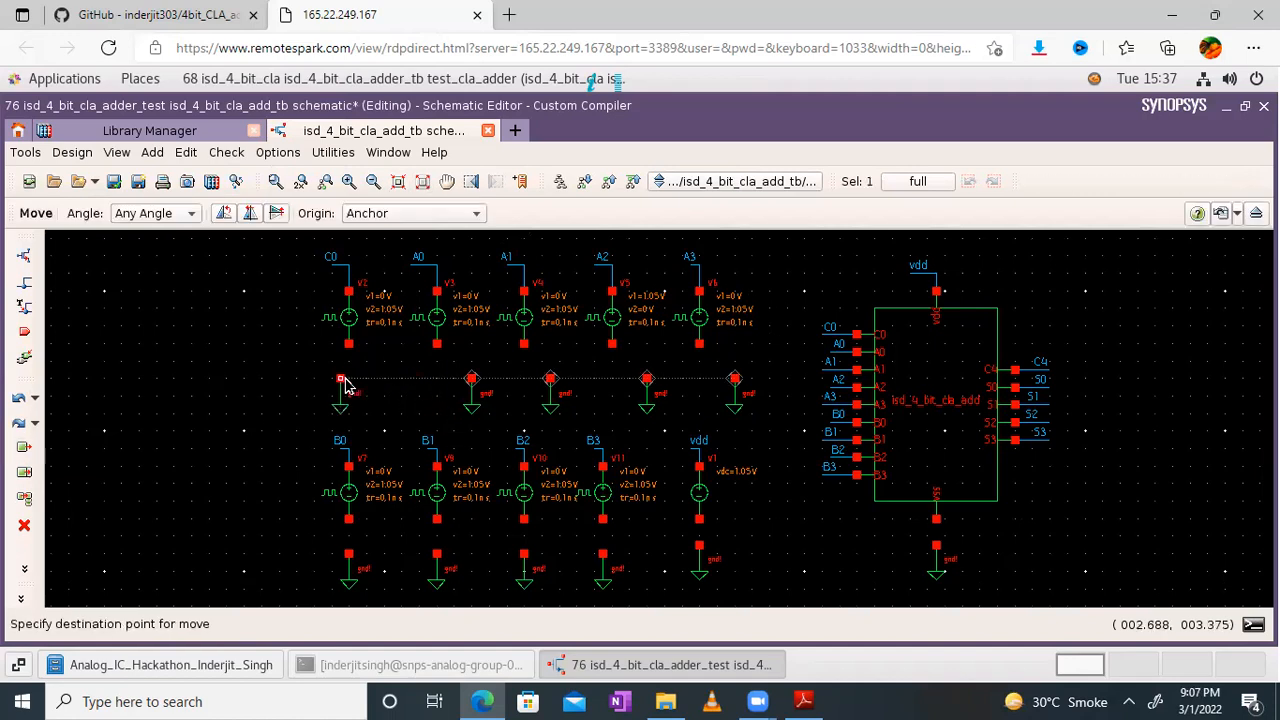
click(349, 380)
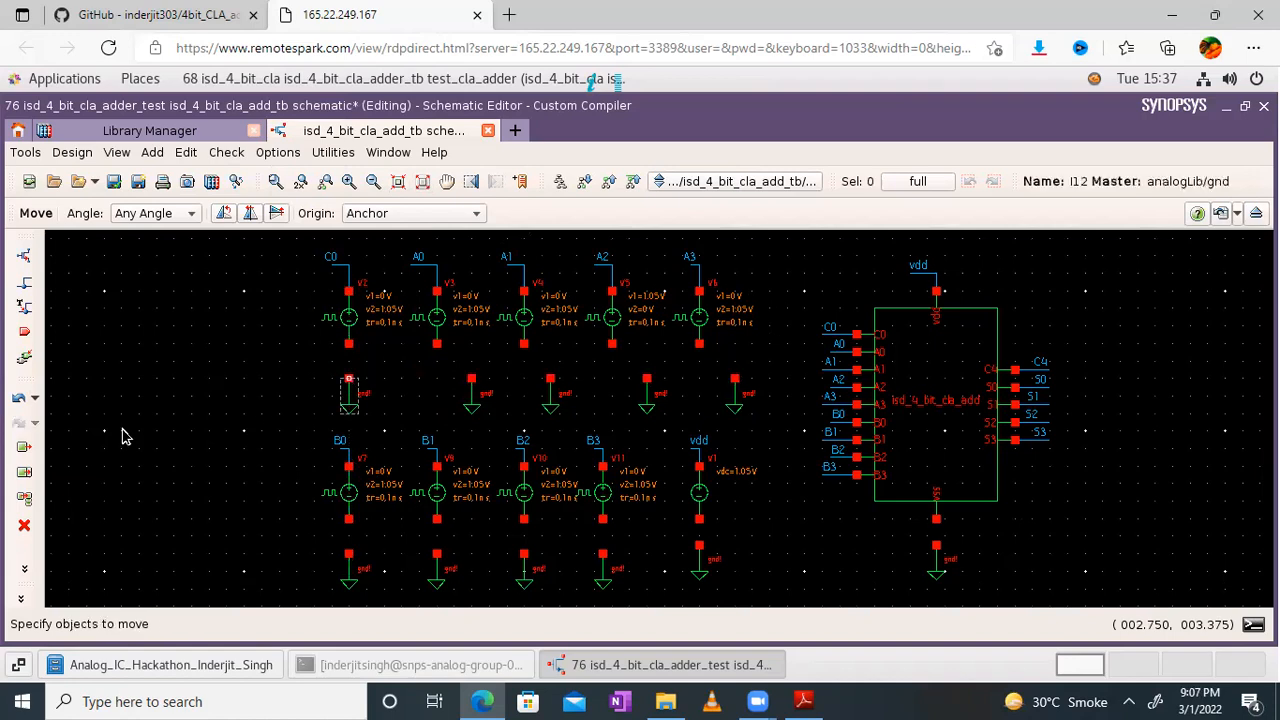
key(Escape)
Move the second ground symbol of the middle row directly below the A0 source's lower terminal
key(m)
drag(444, 366, 502, 421)
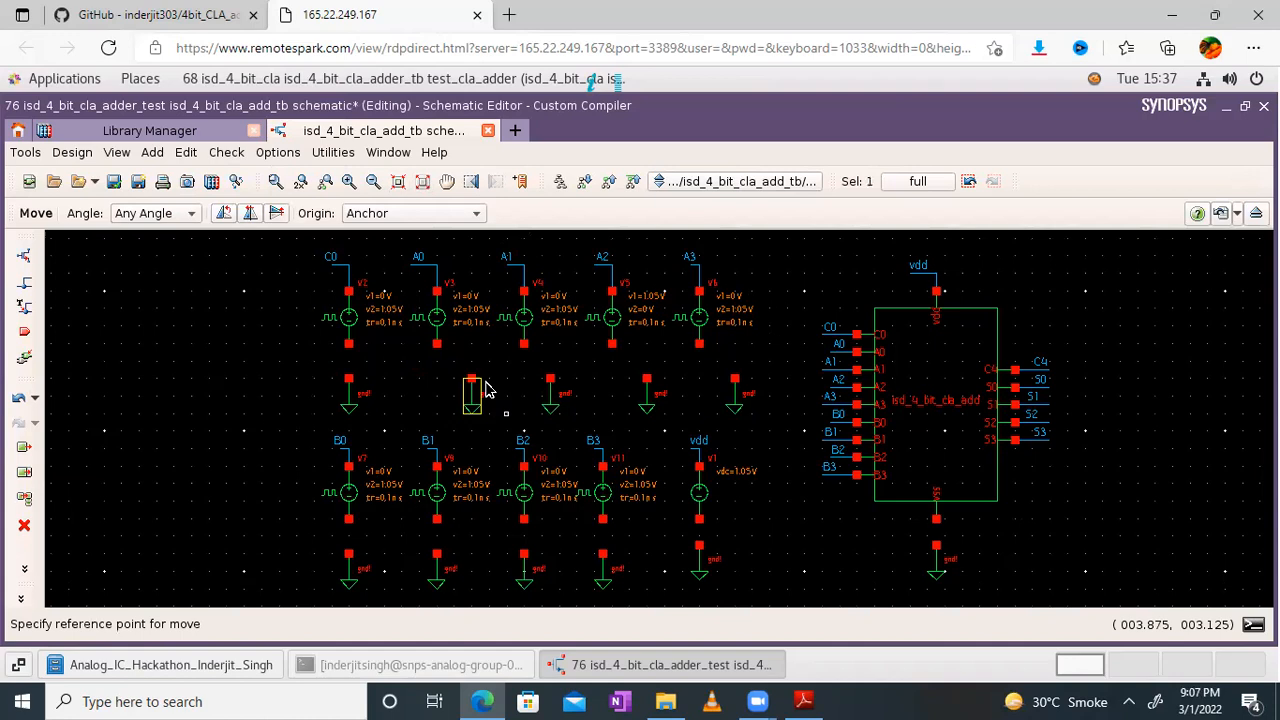
click(473, 382)
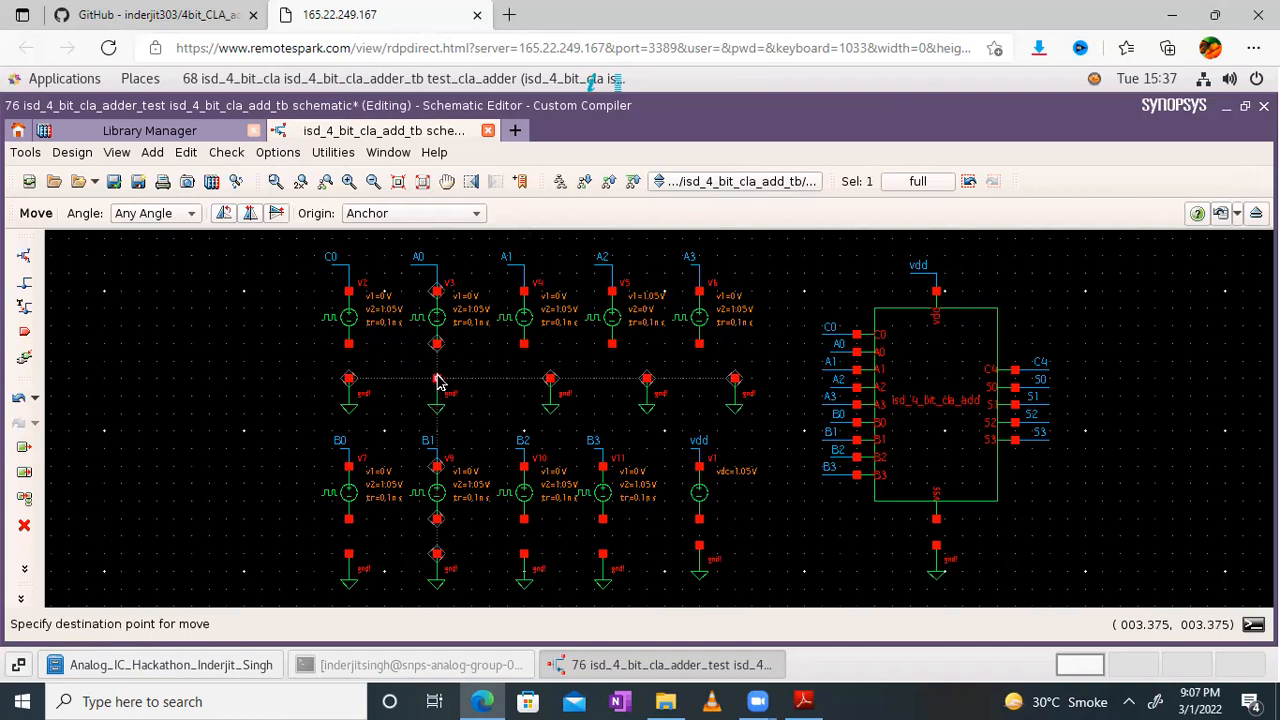
click(438, 380)
key(Escape)
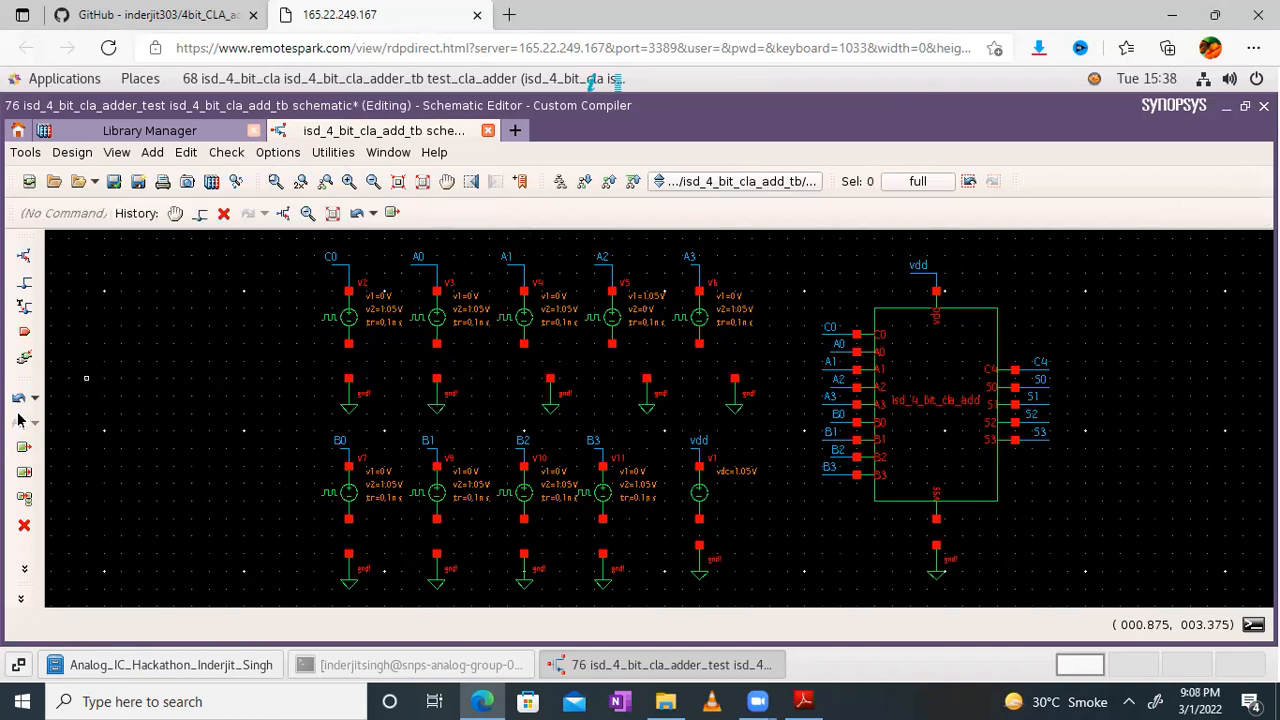
Move the third ground symbol of the middle row directly below the A1 source's lower terminal
key(m)
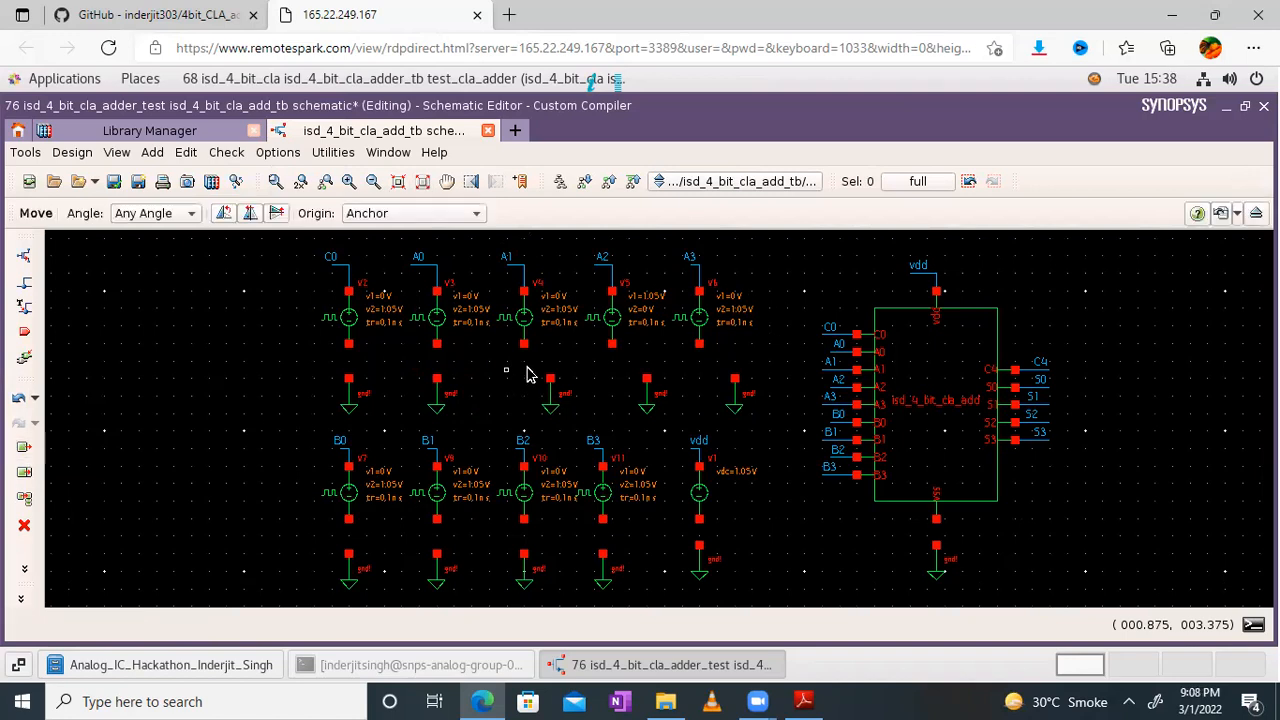
click(551, 381)
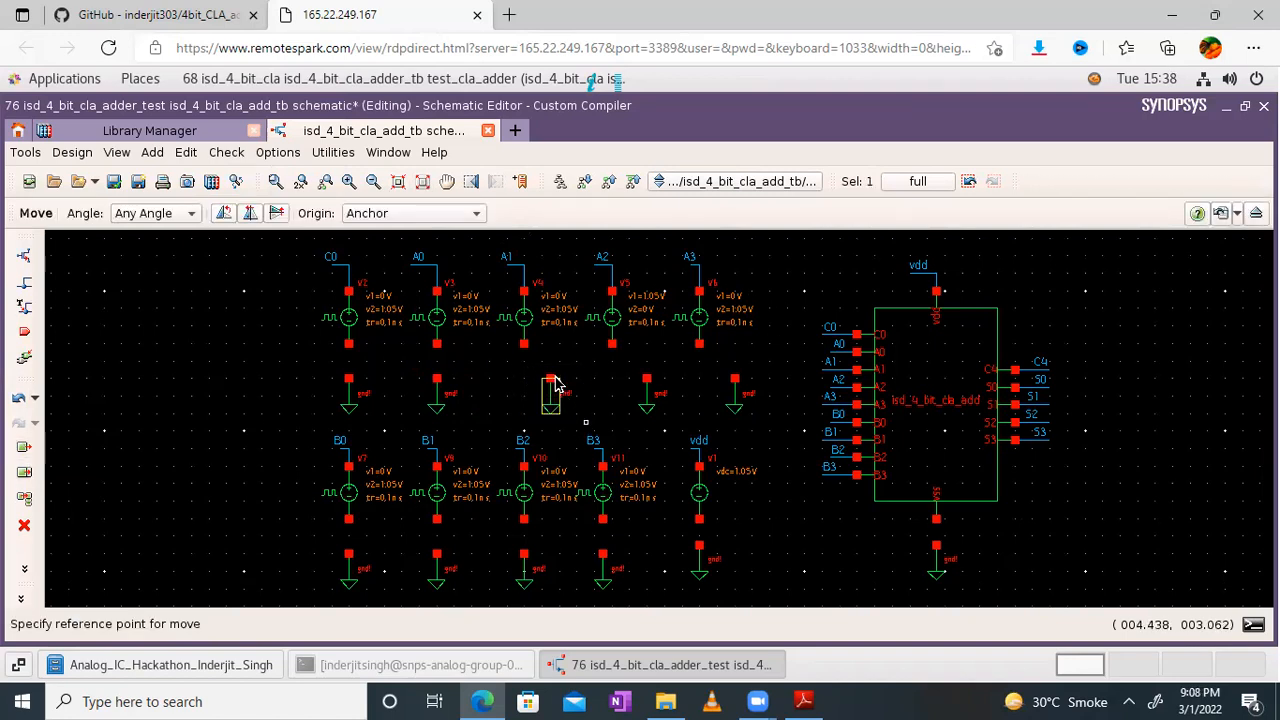
click(526, 381)
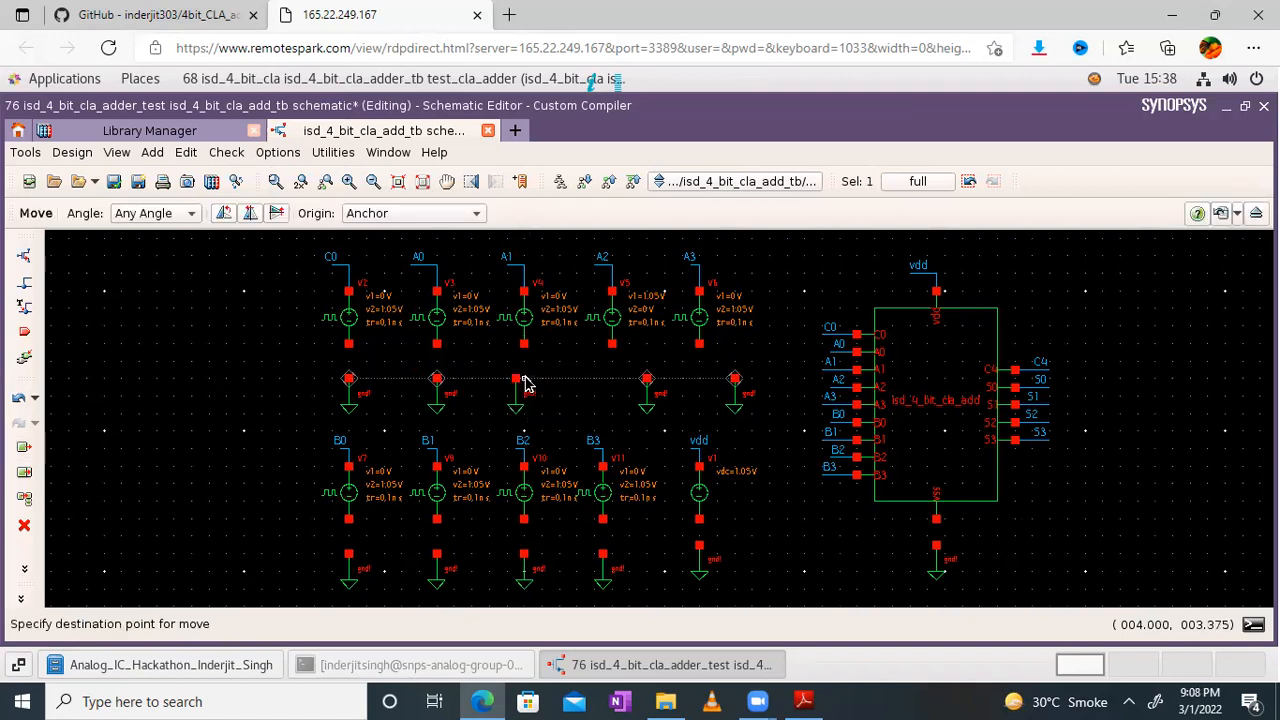
click(526, 383)
click(515, 382)
click(528, 381)
key(Escape)
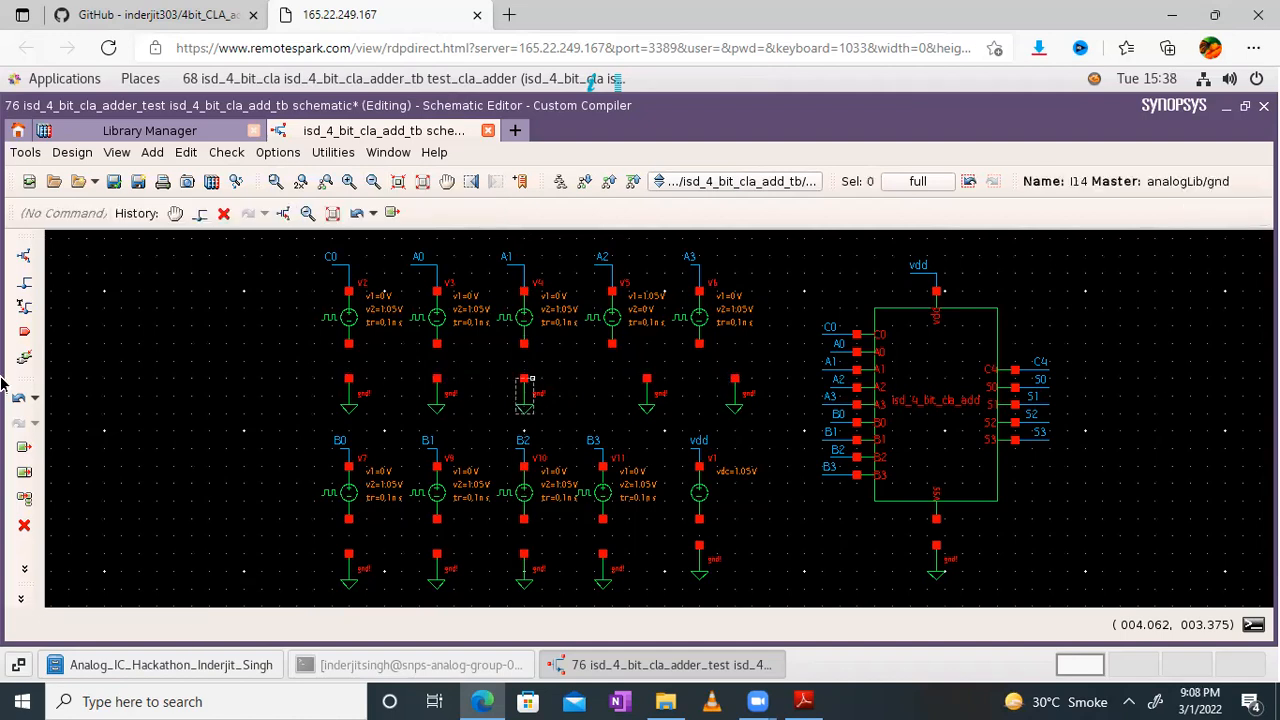
Move the fourth ground symbol of the middle row directly below the A2 source's lower terminal
click(23, 449)
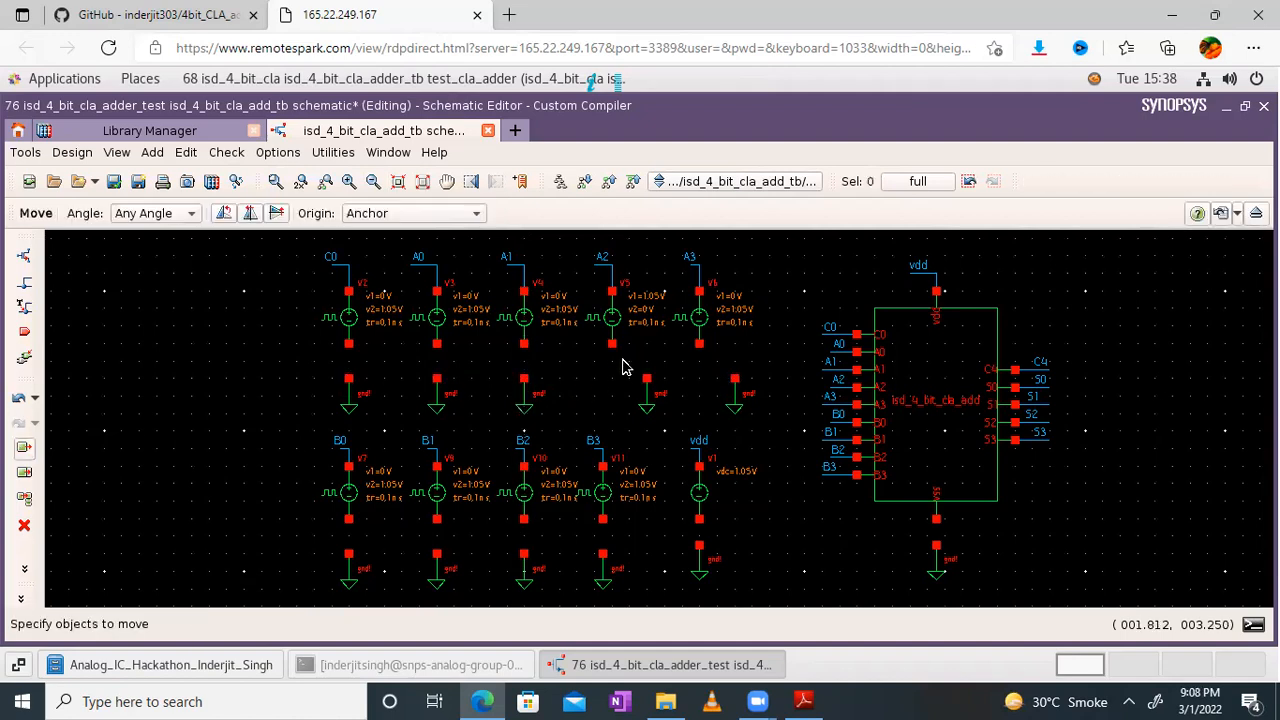
drag(624, 360, 682, 420)
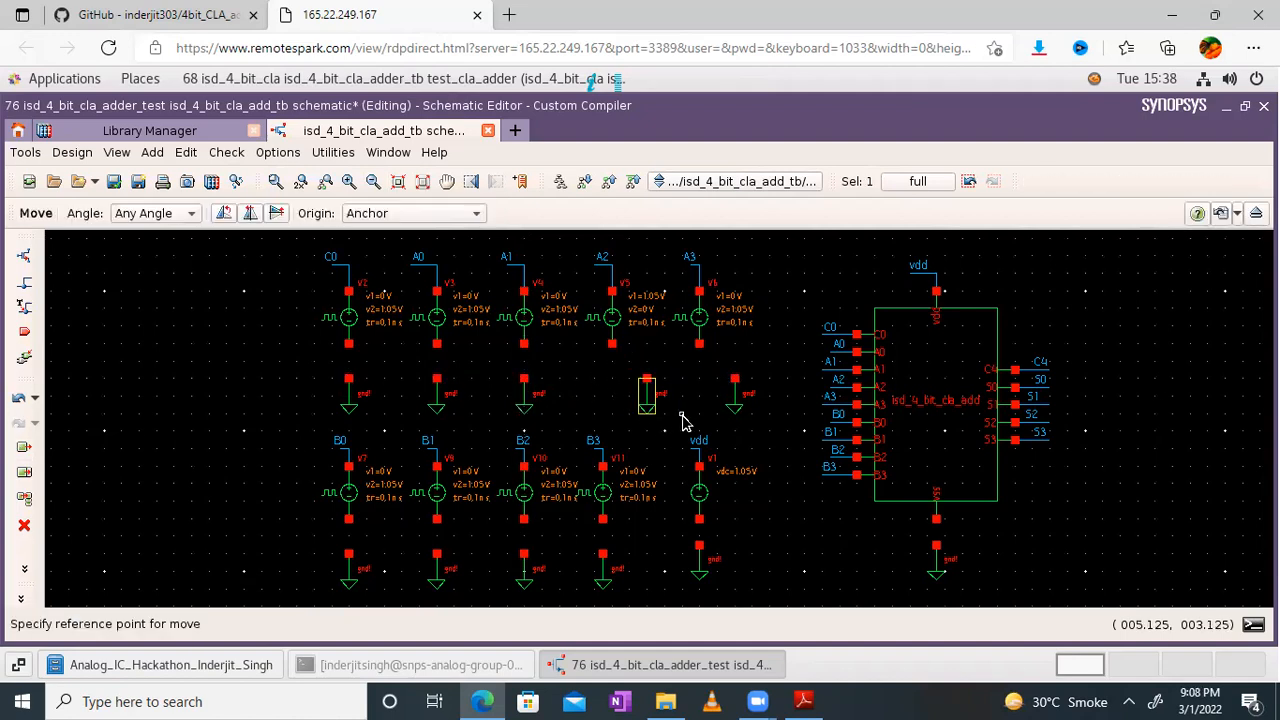
click(615, 386)
click(615, 386)
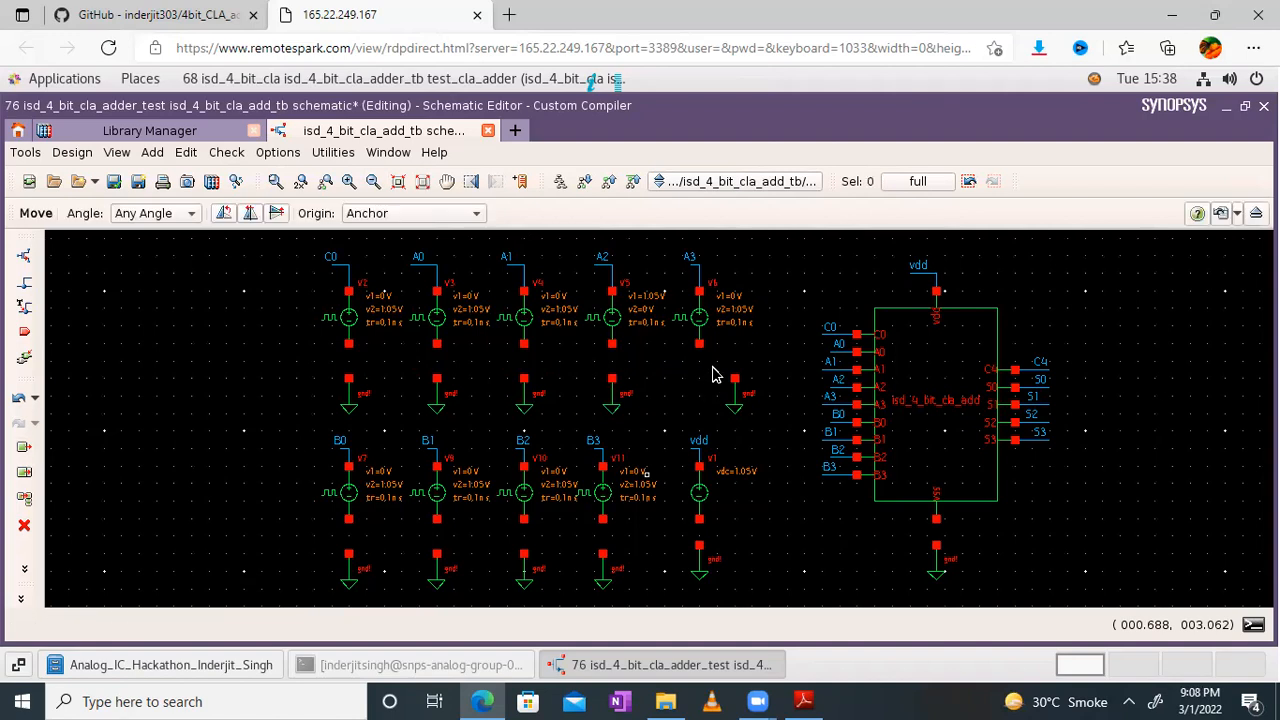
Move the fifth ground symbol of the middle row directly below the A3 source's lower terminal
click(762, 412)
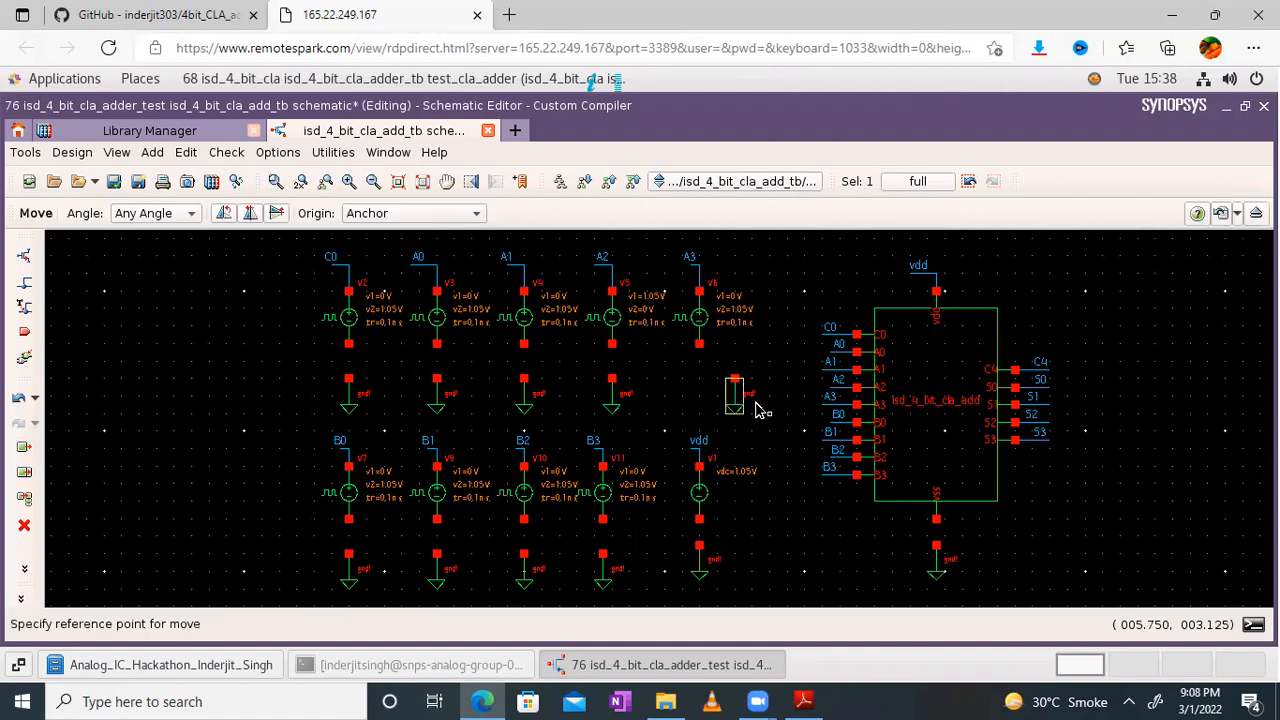
click(700, 382)
click(699, 381)
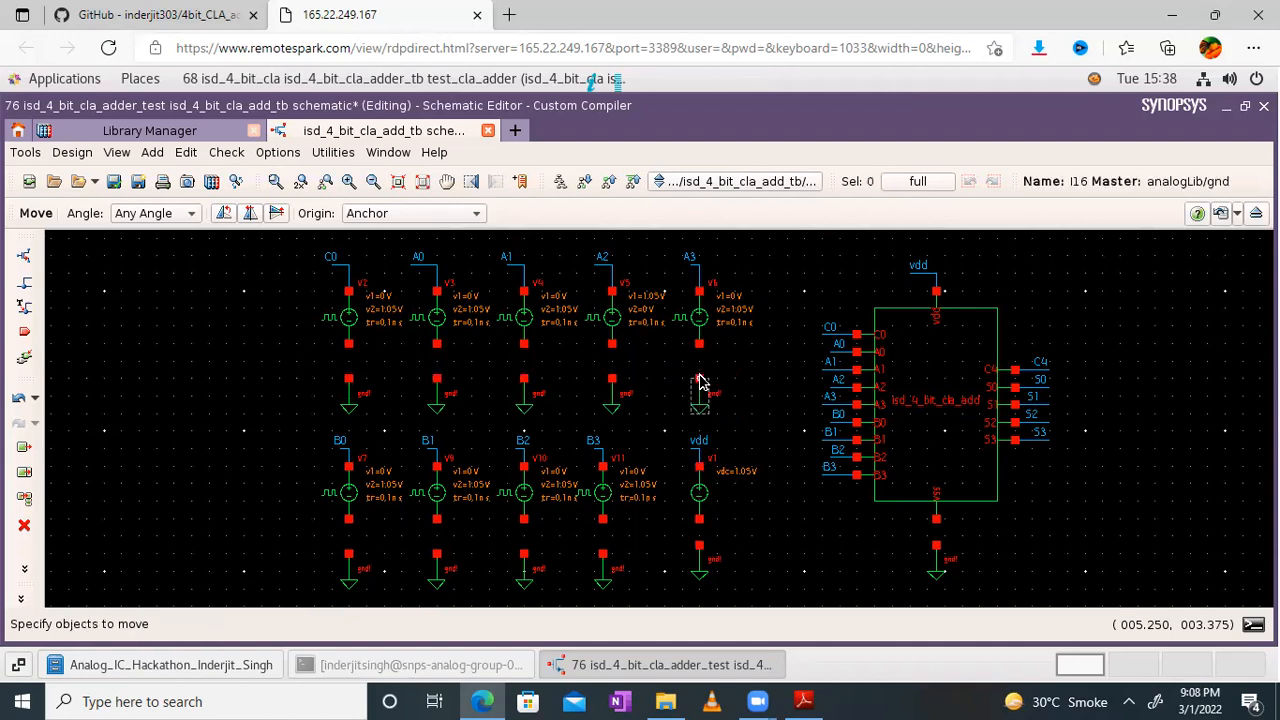
key(Escape)
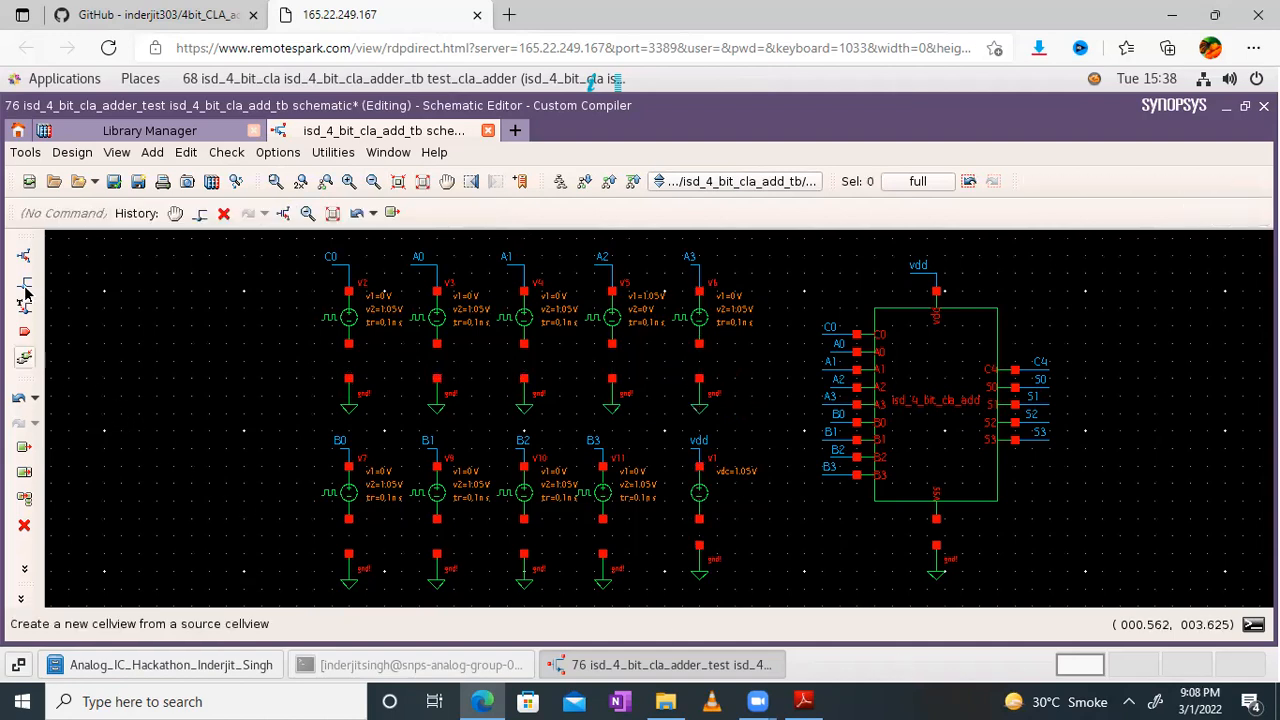
Wire every ground symbol to the lower terminal above it, for all pulse sources, the vdd source and the adder's vss pin
key(w)
click(346, 378)
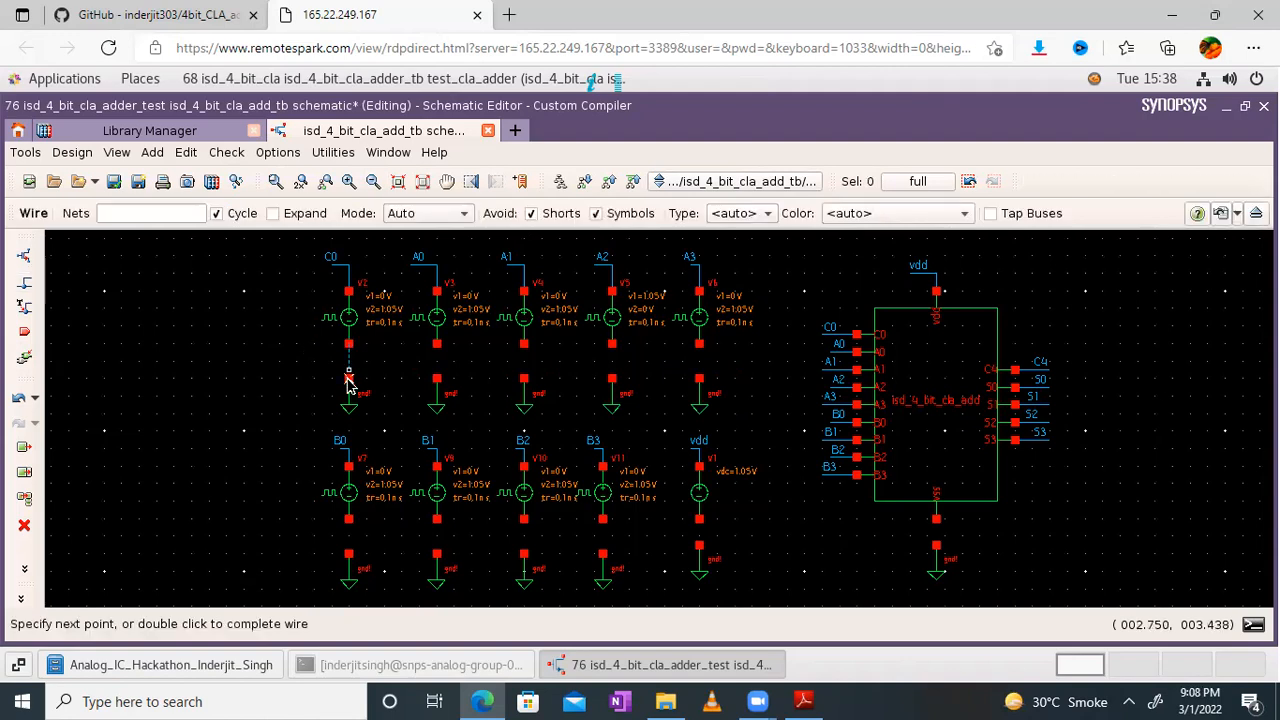
key(Escape)
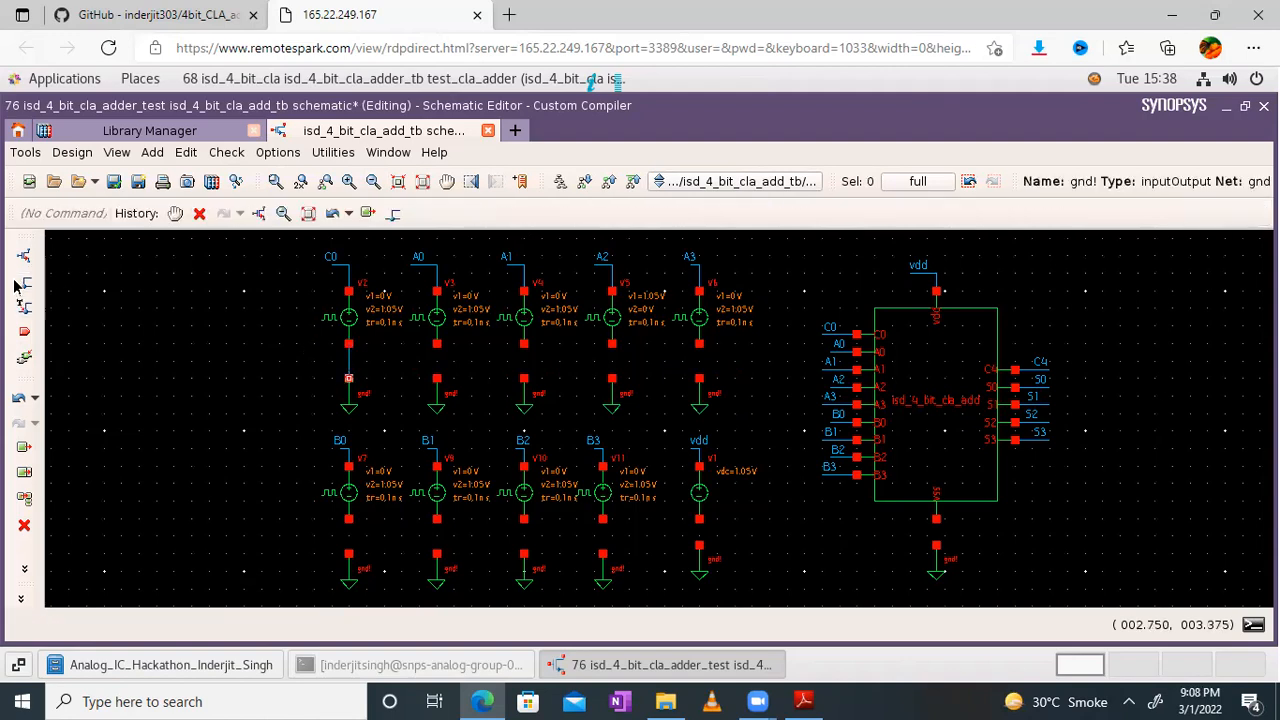
key(w)
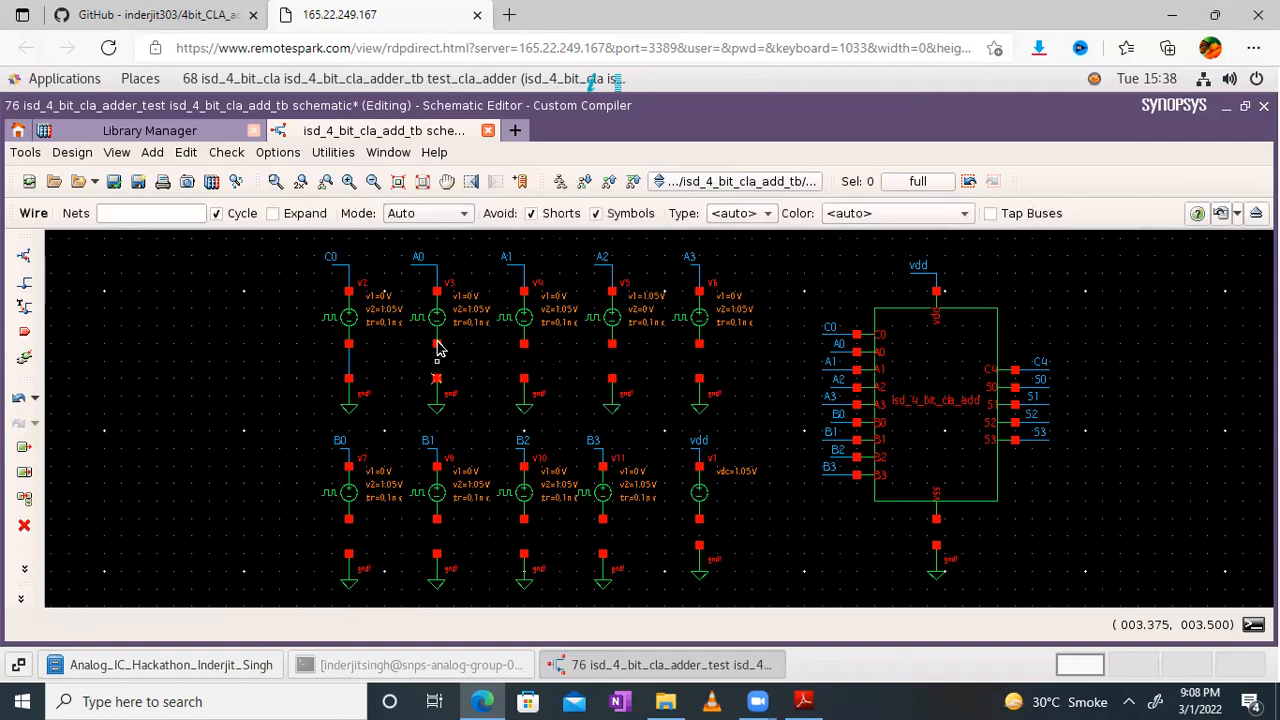
click(436, 380)
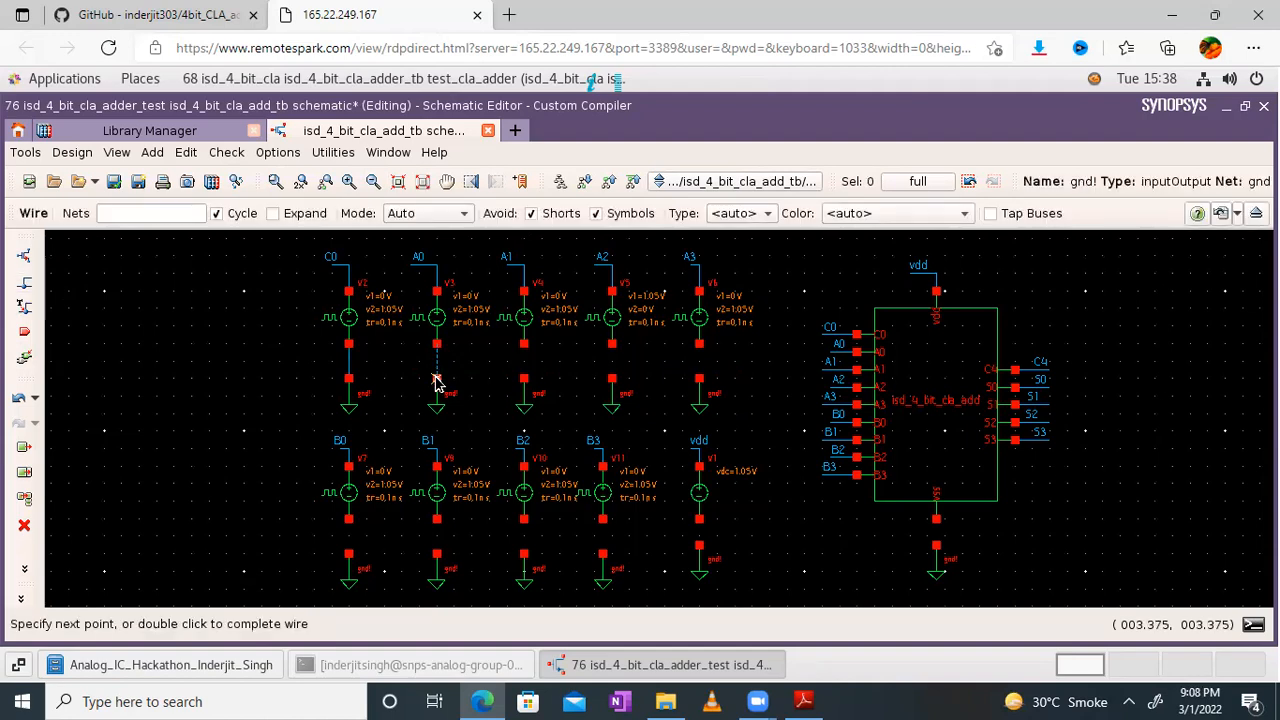
key(Escape)
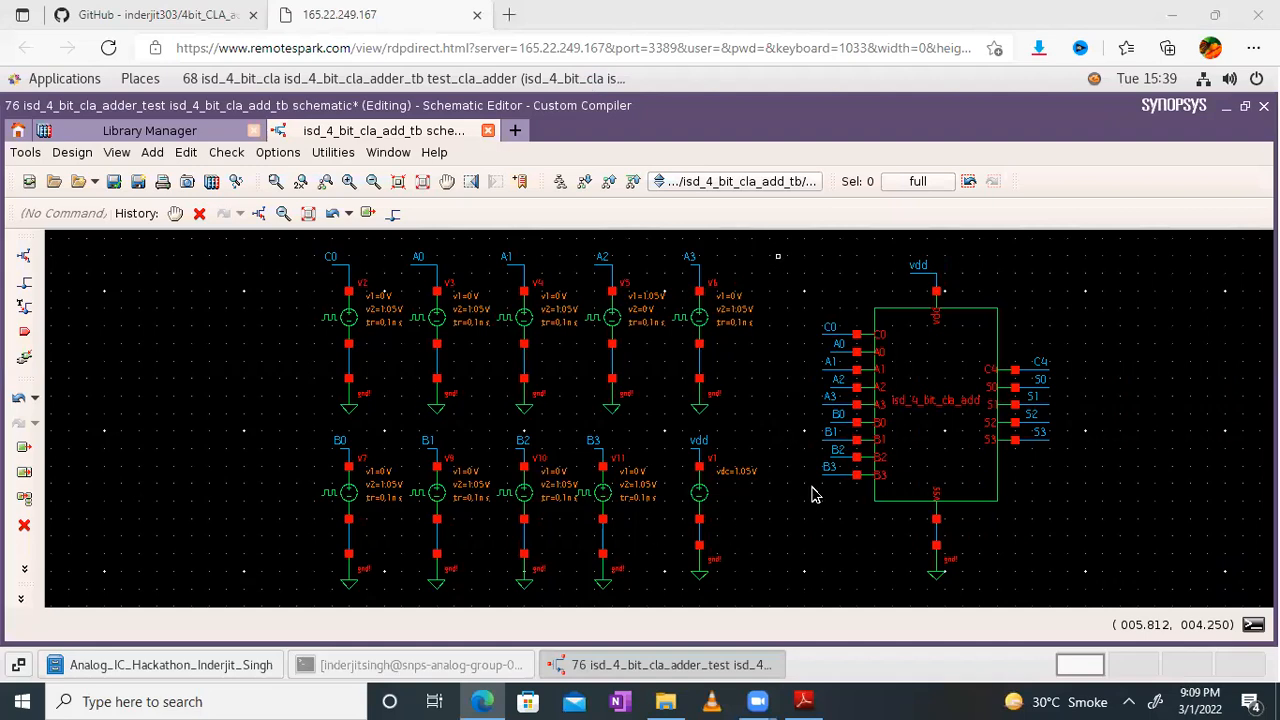
Switch the schematic editor to full-screen mode and fit the whole testbench in view
click(424, 183)
click(393, 157)
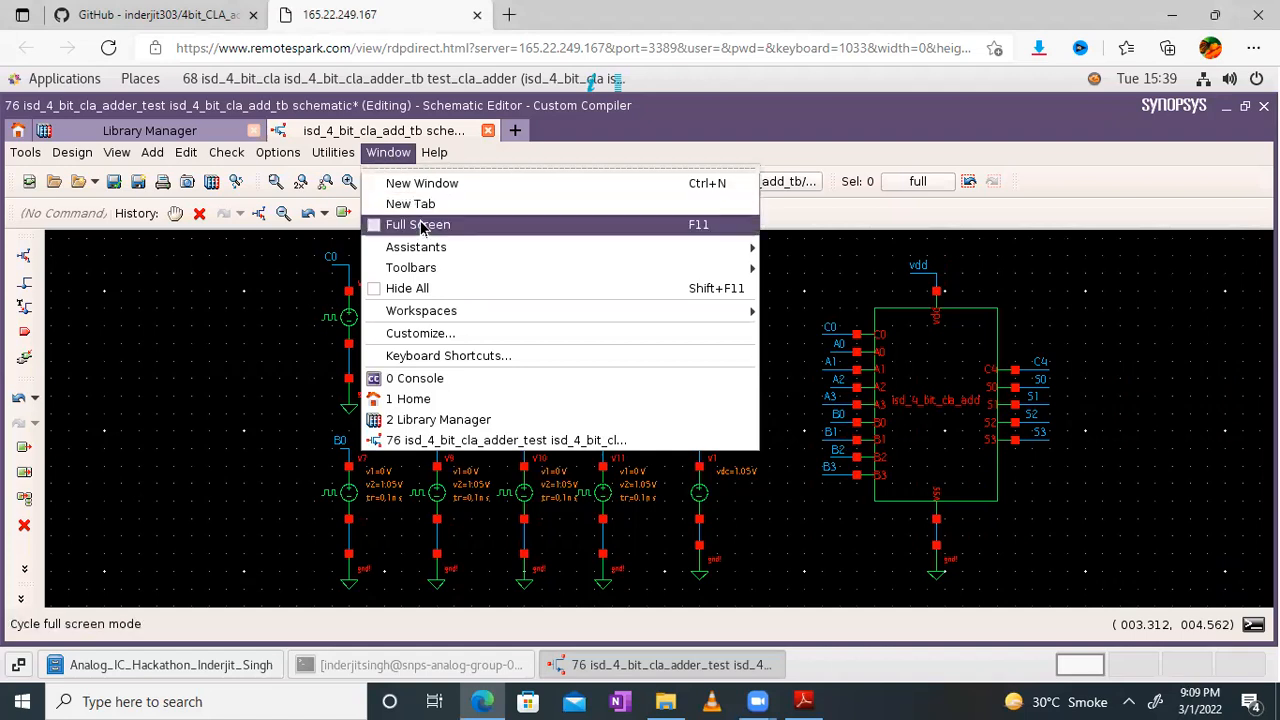
click(419, 225)
click(424, 112)
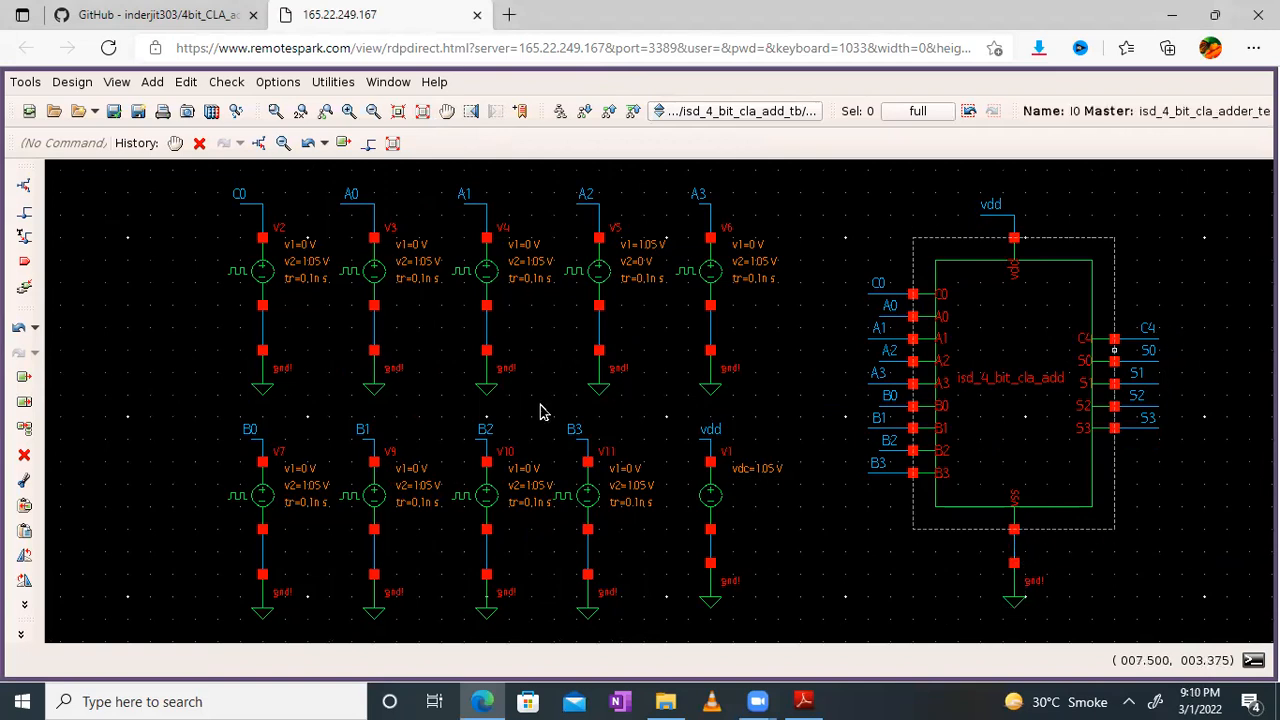
Run the rules check and save the schematic, and review the check results in the console
click(138, 112)
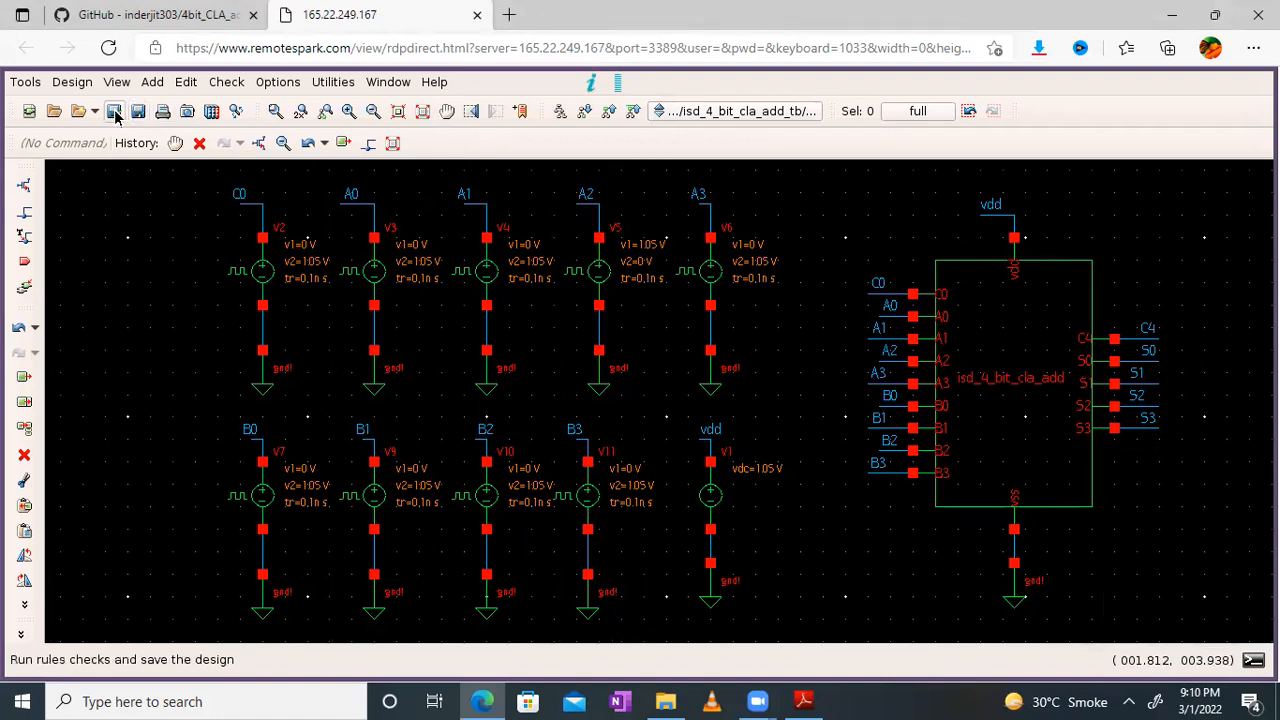
click(114, 112)
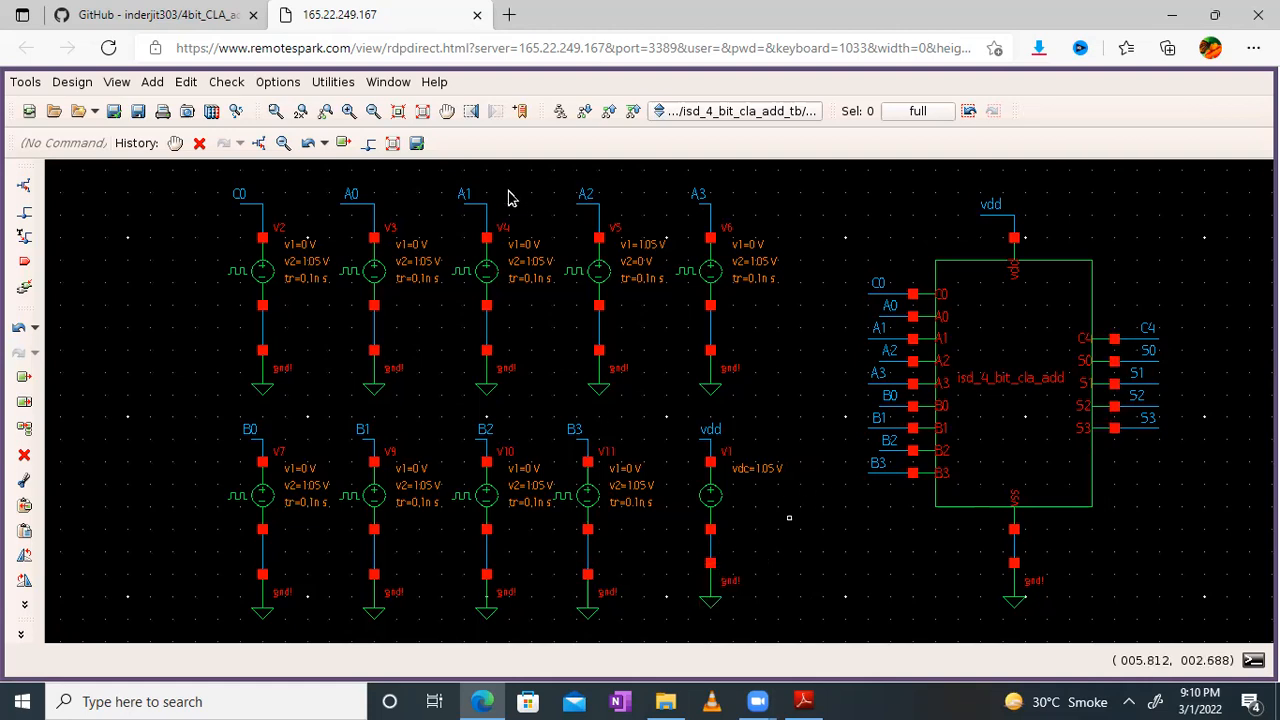
click(349, 111)
click(447, 111)
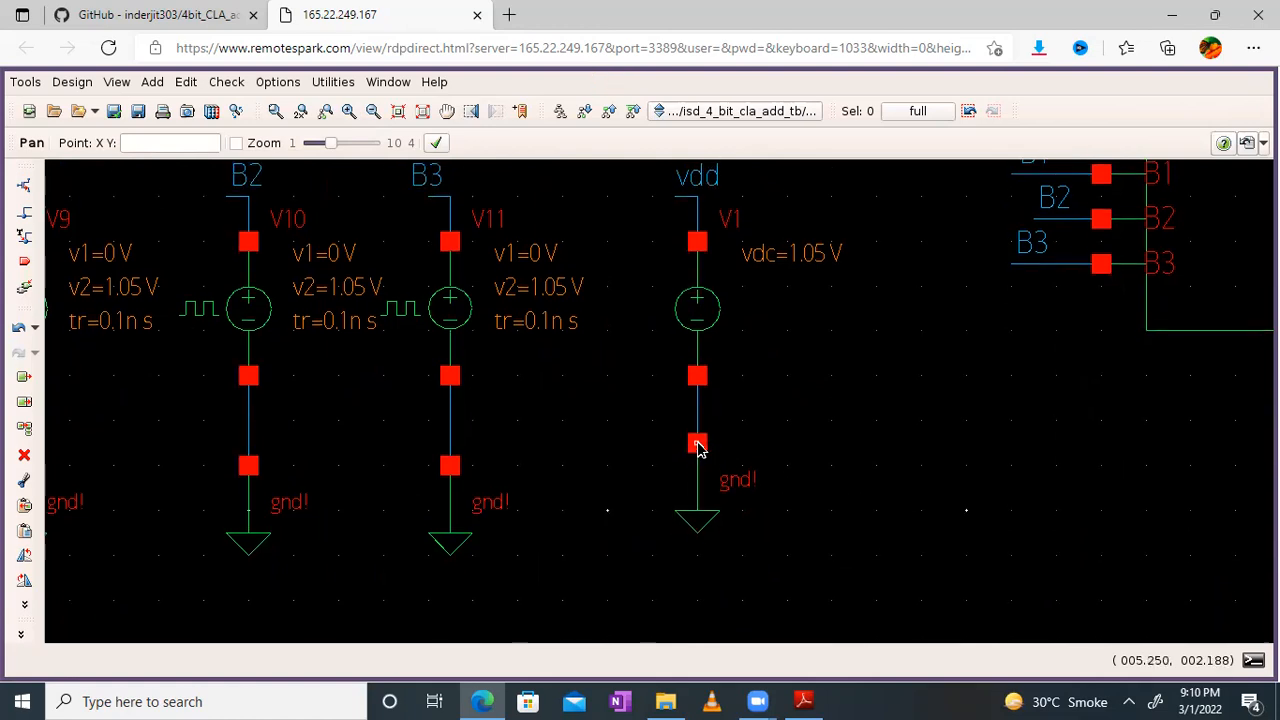
click(424, 111)
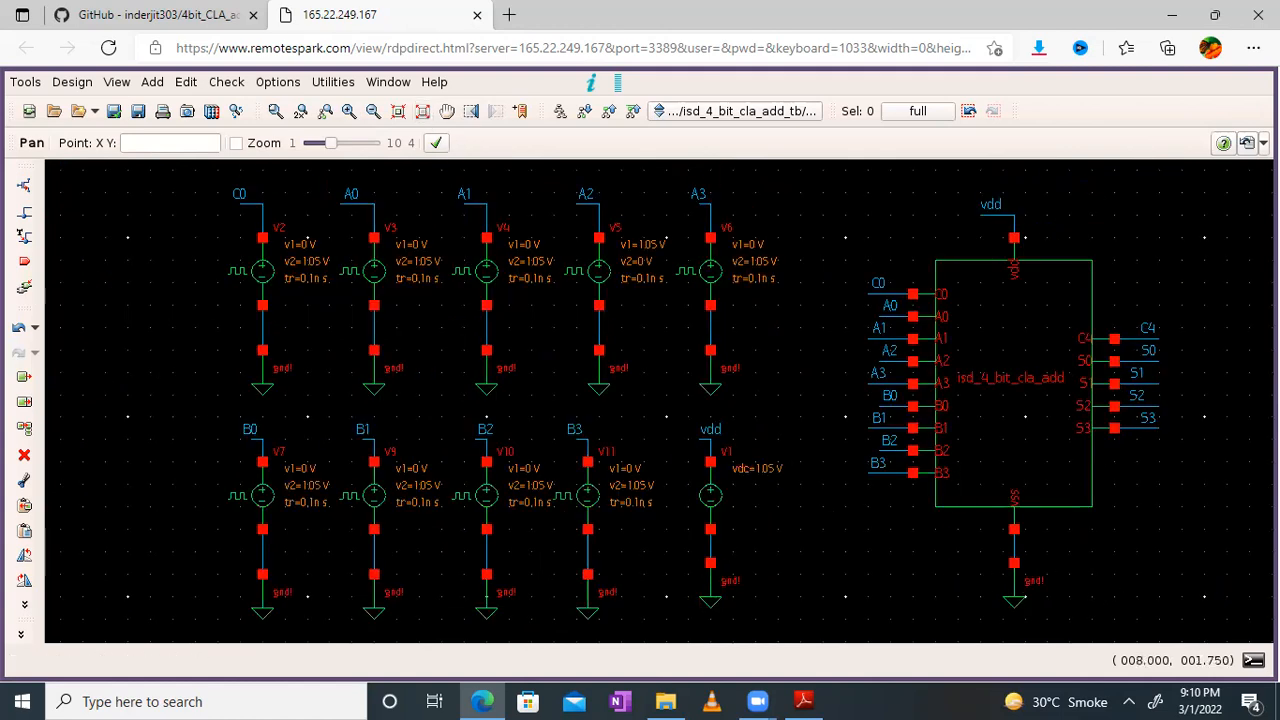
click(1253, 660)
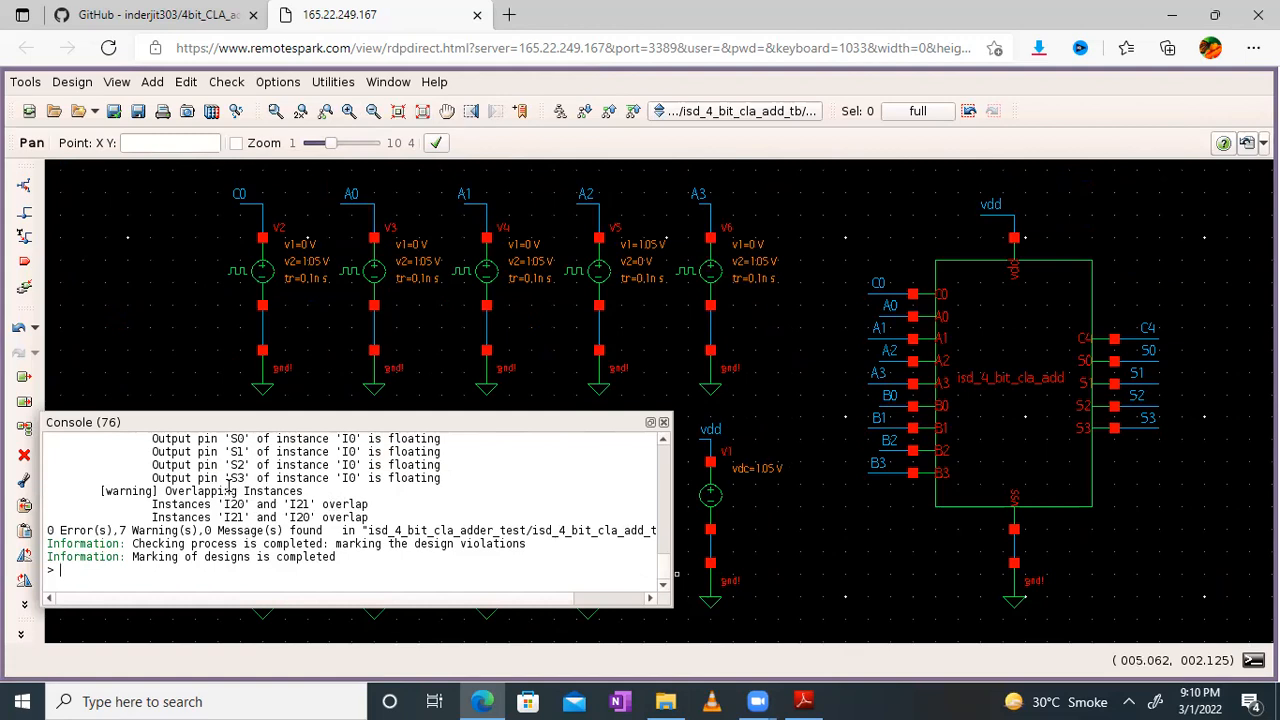
click(663, 422)
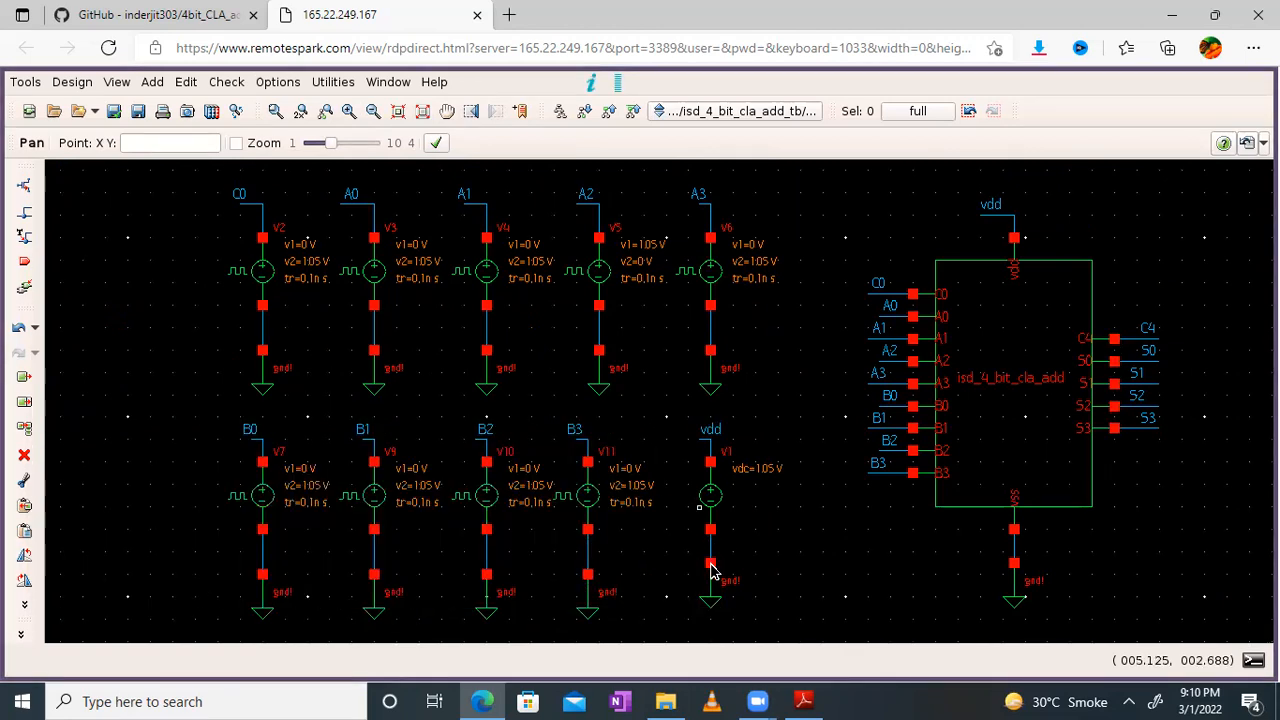
Delete both overlapping ground symbols below the vdd source
click(710, 570)
key(Delete)
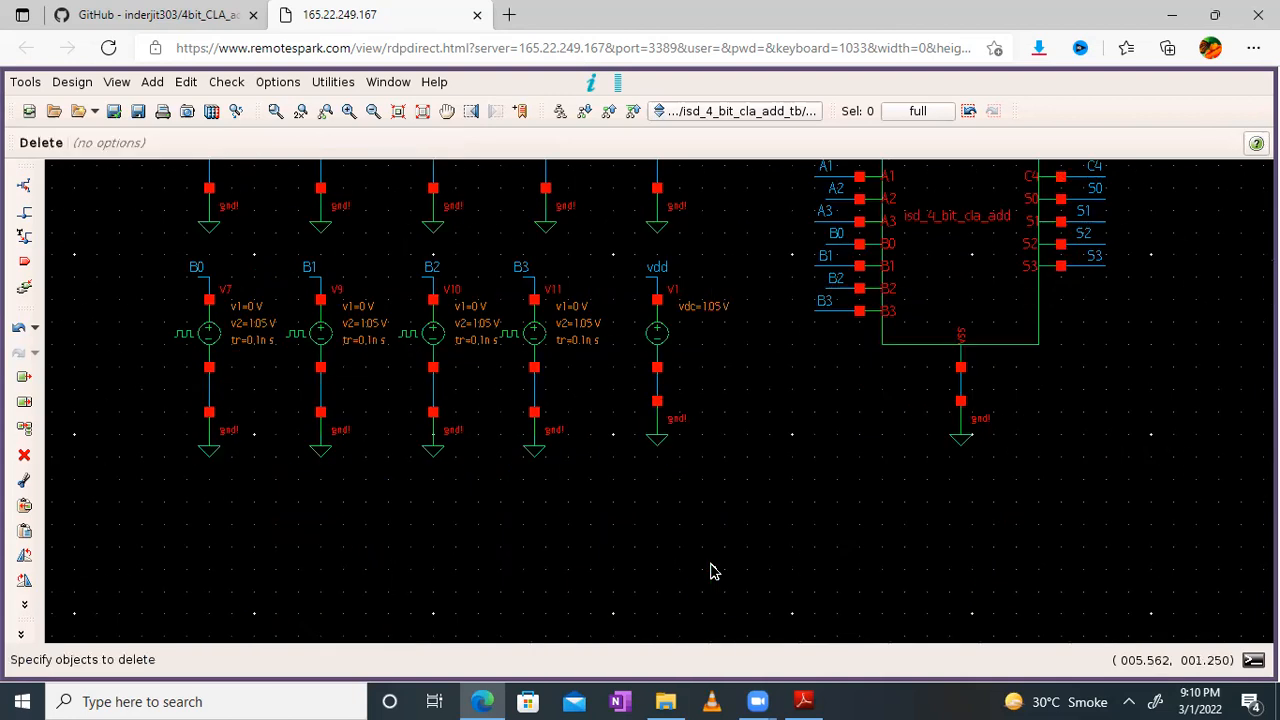
click(656, 401)
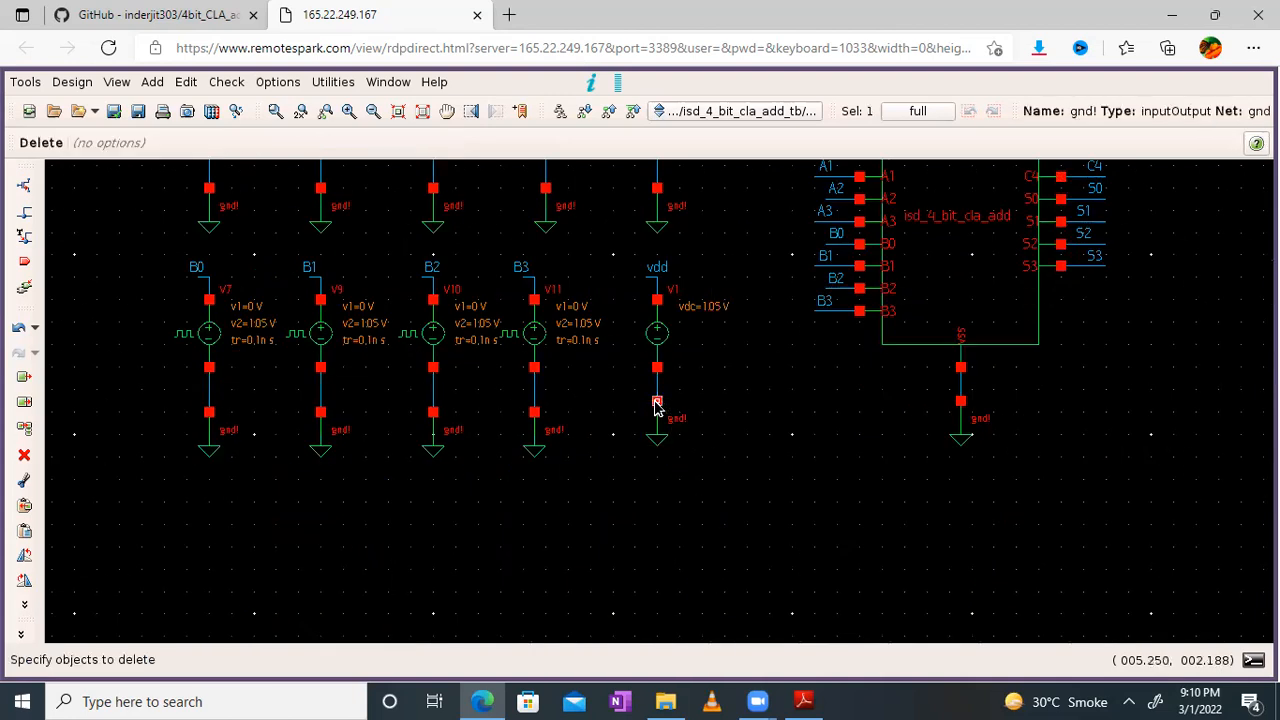
click(728, 485)
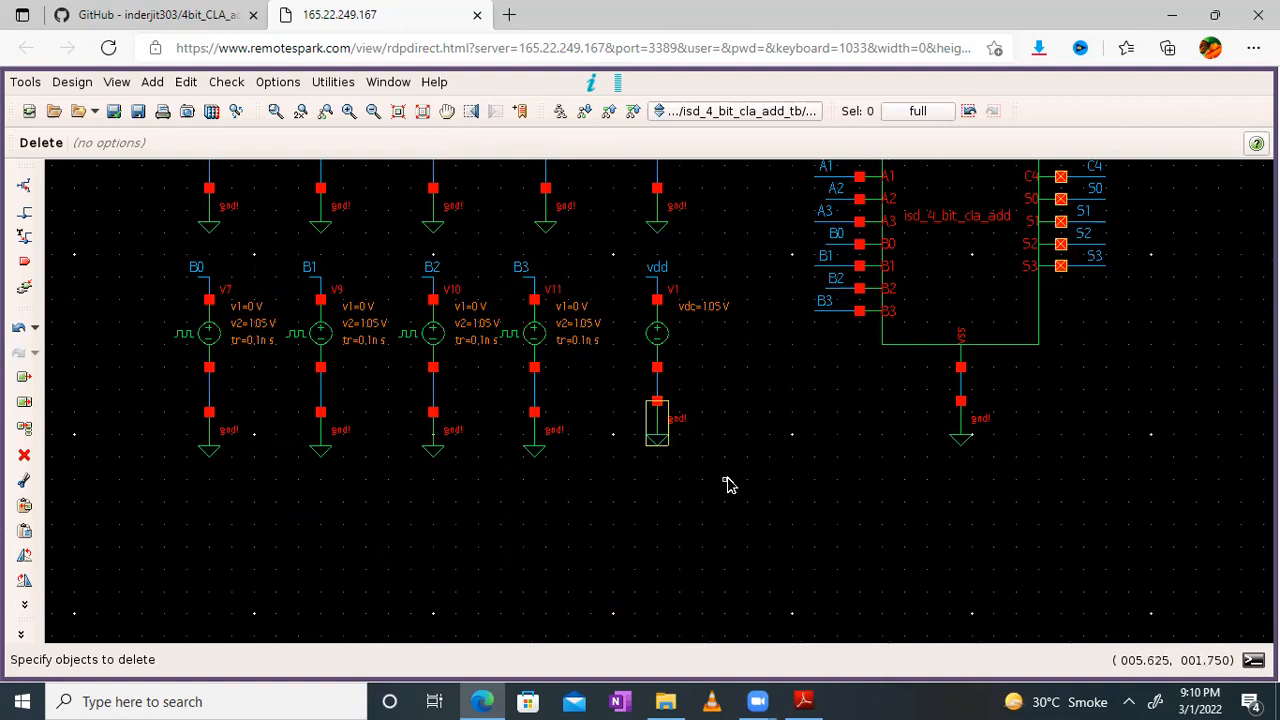
click(657, 436)
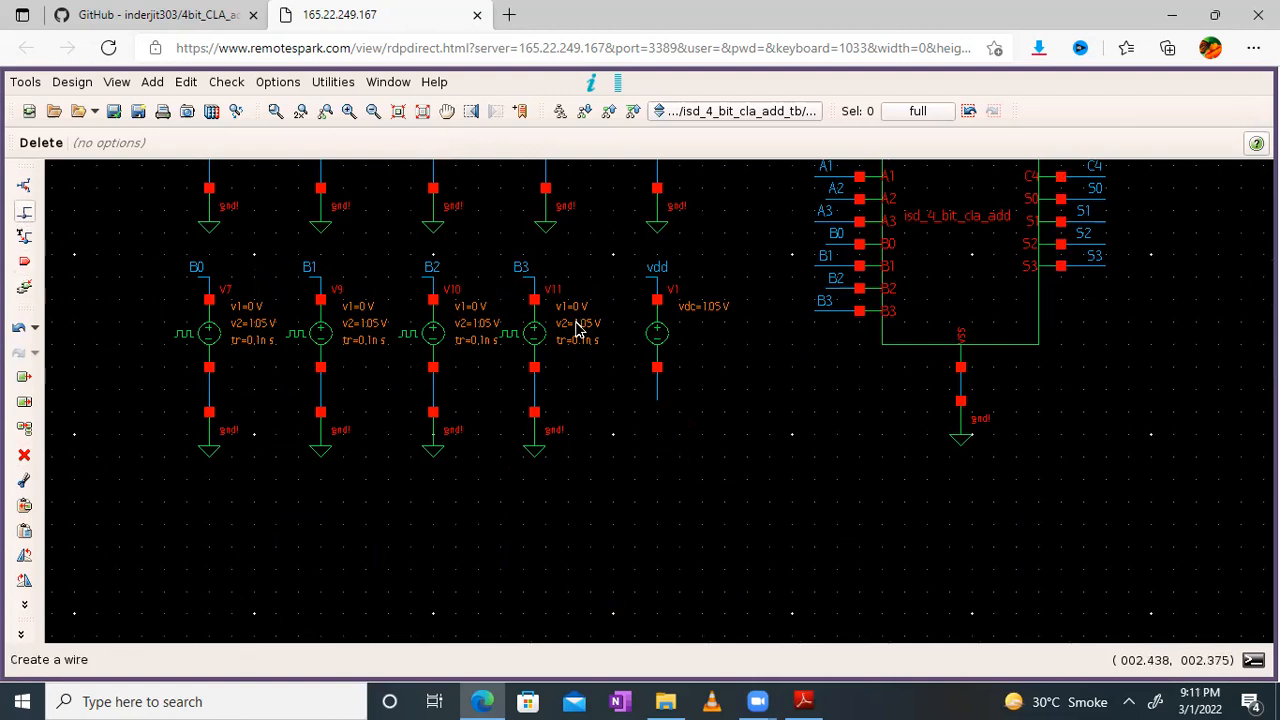
Wire the vdd source's lower terminal to the ground wire of the B3 source
key(w)
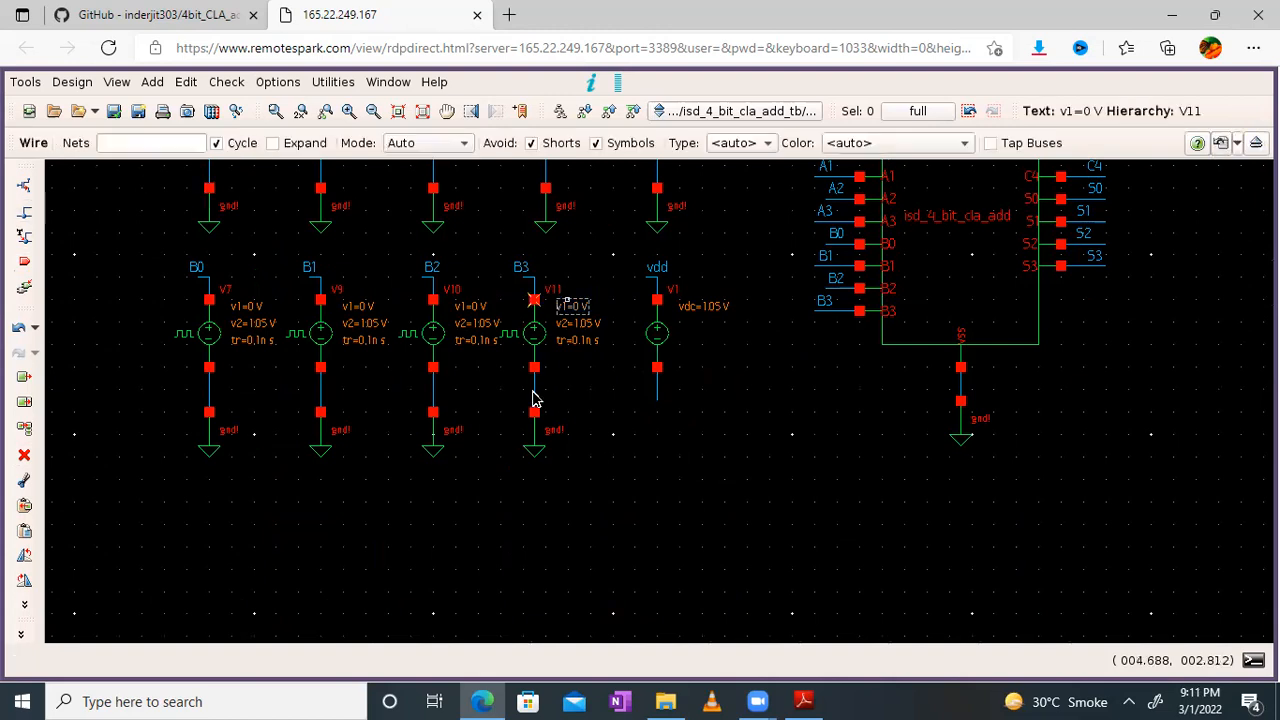
click(534, 401)
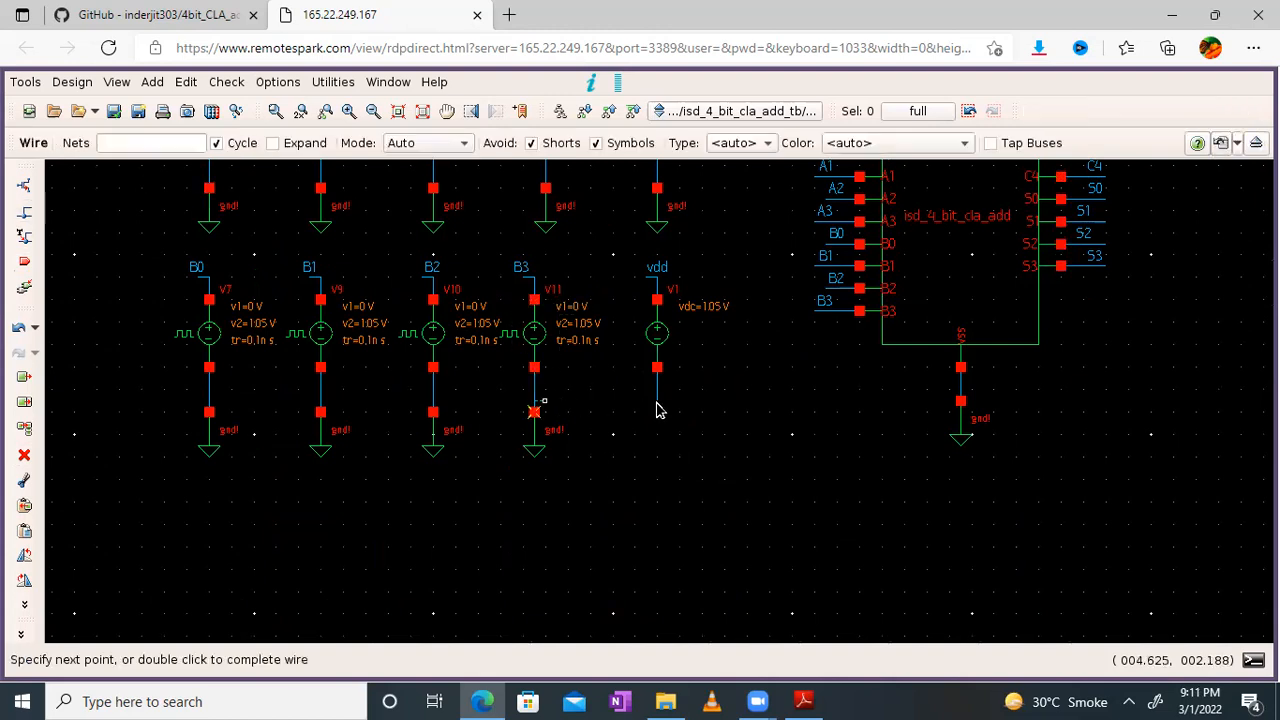
click(657, 403)
key(Escape)
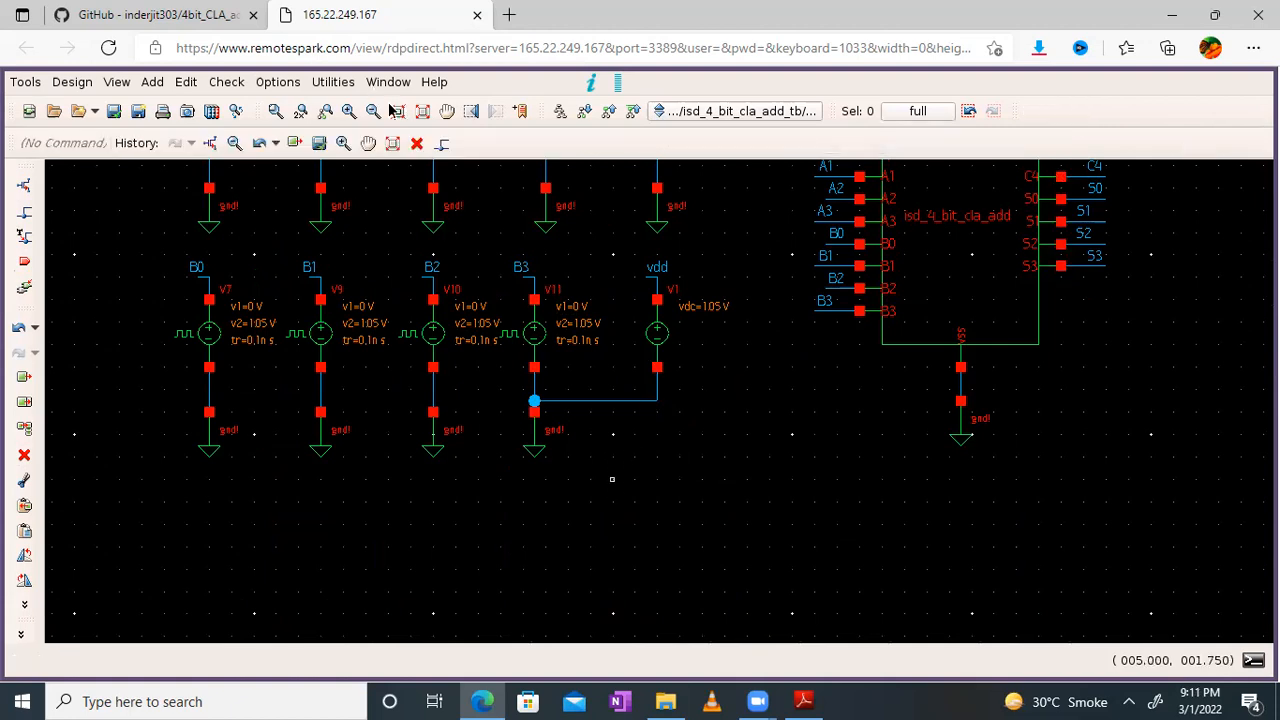
Check and save the rewired schematic again and read the new check results in the console
key(f)
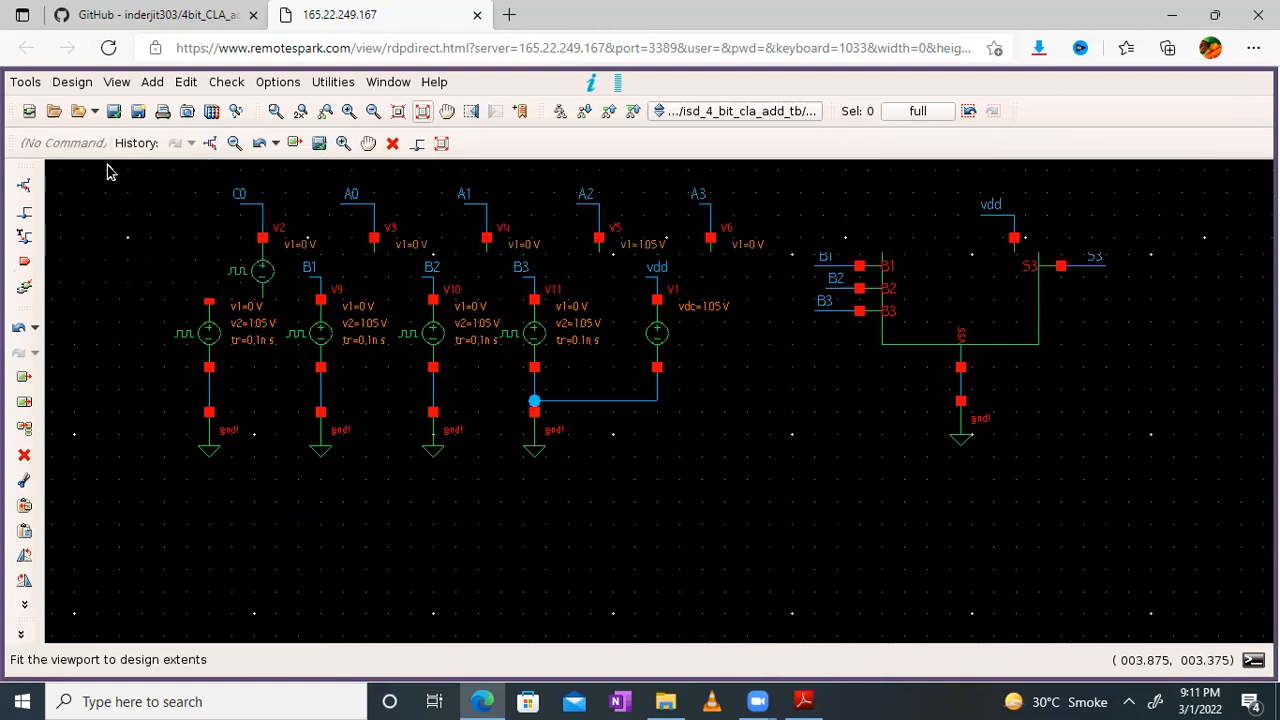
click(139, 112)
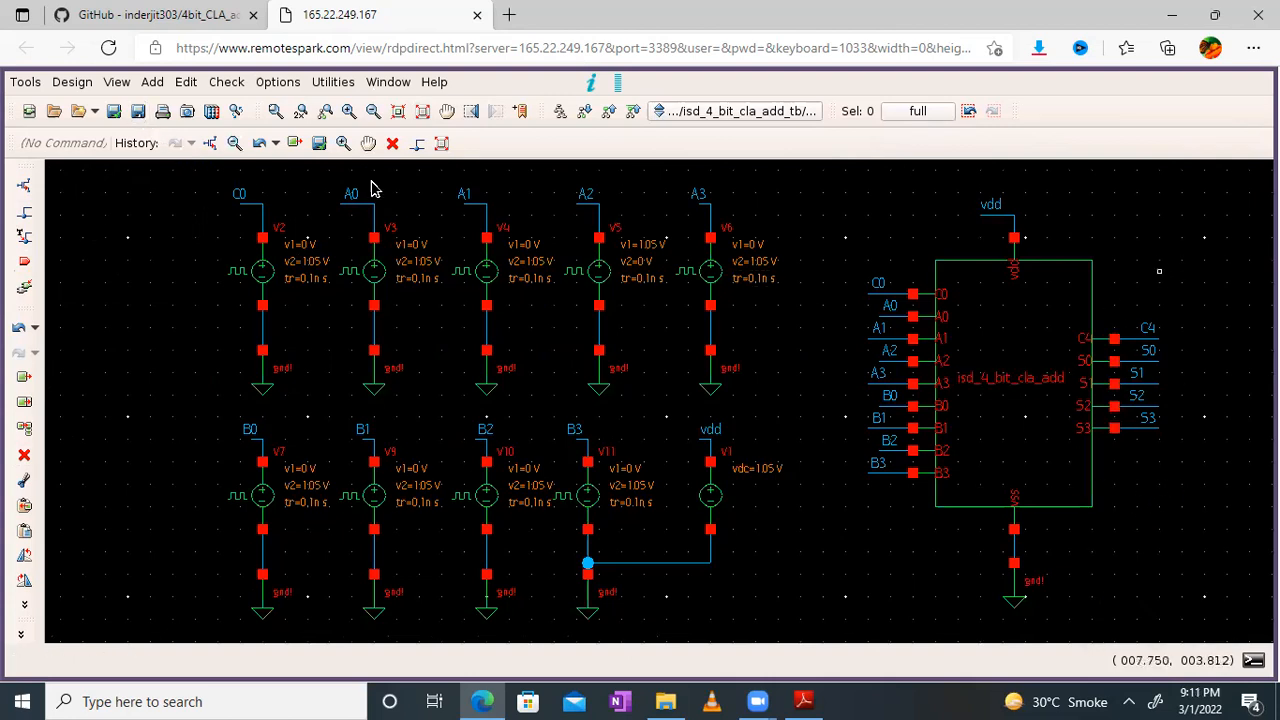
click(113, 111)
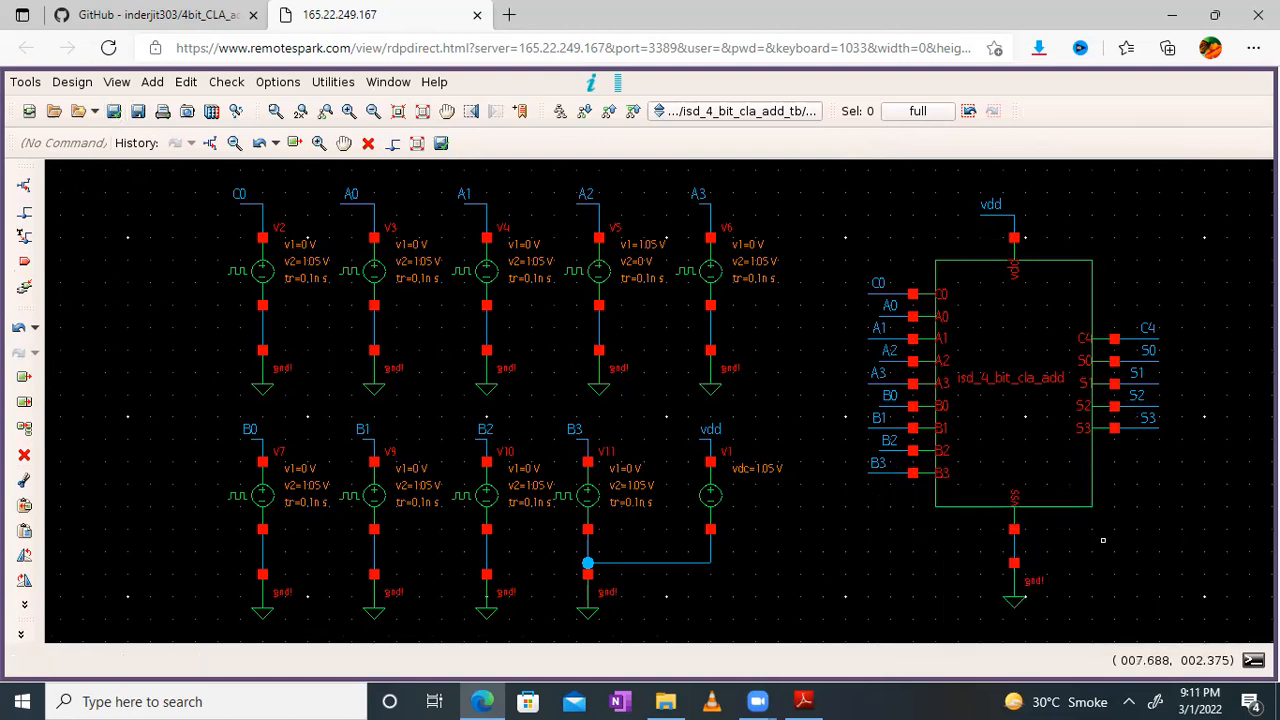
click(1253, 660)
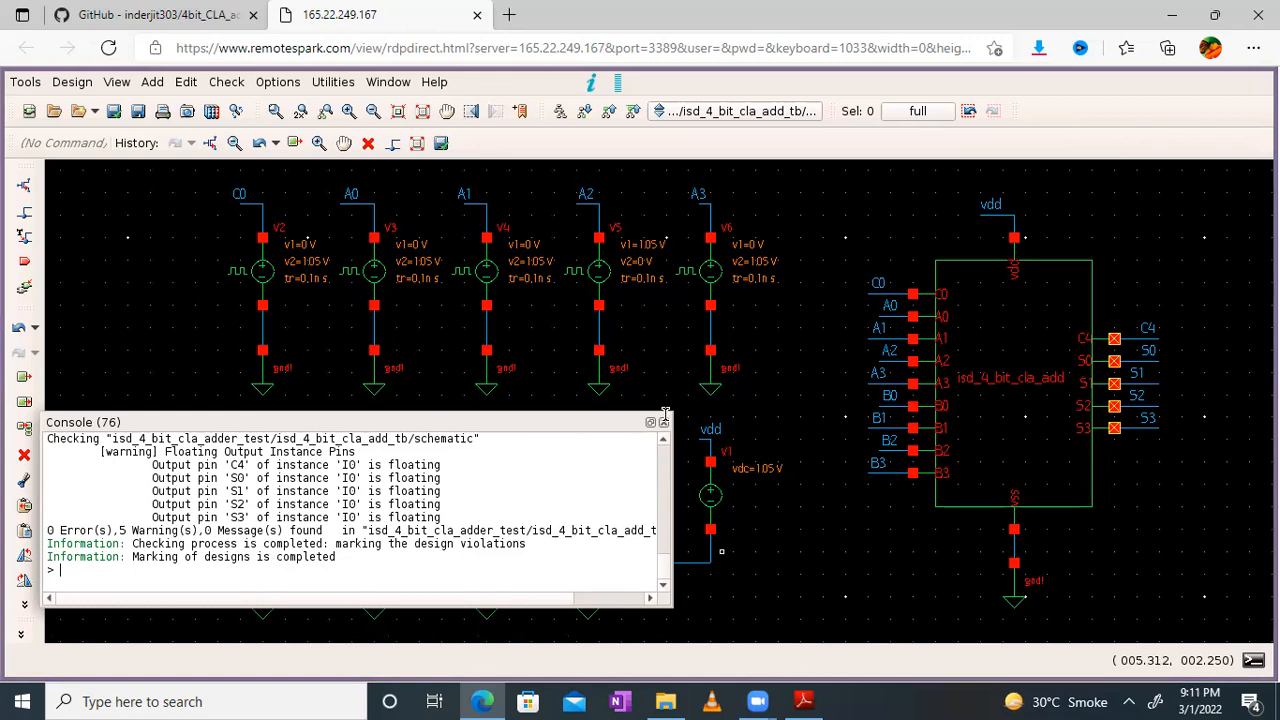
click(424, 118)
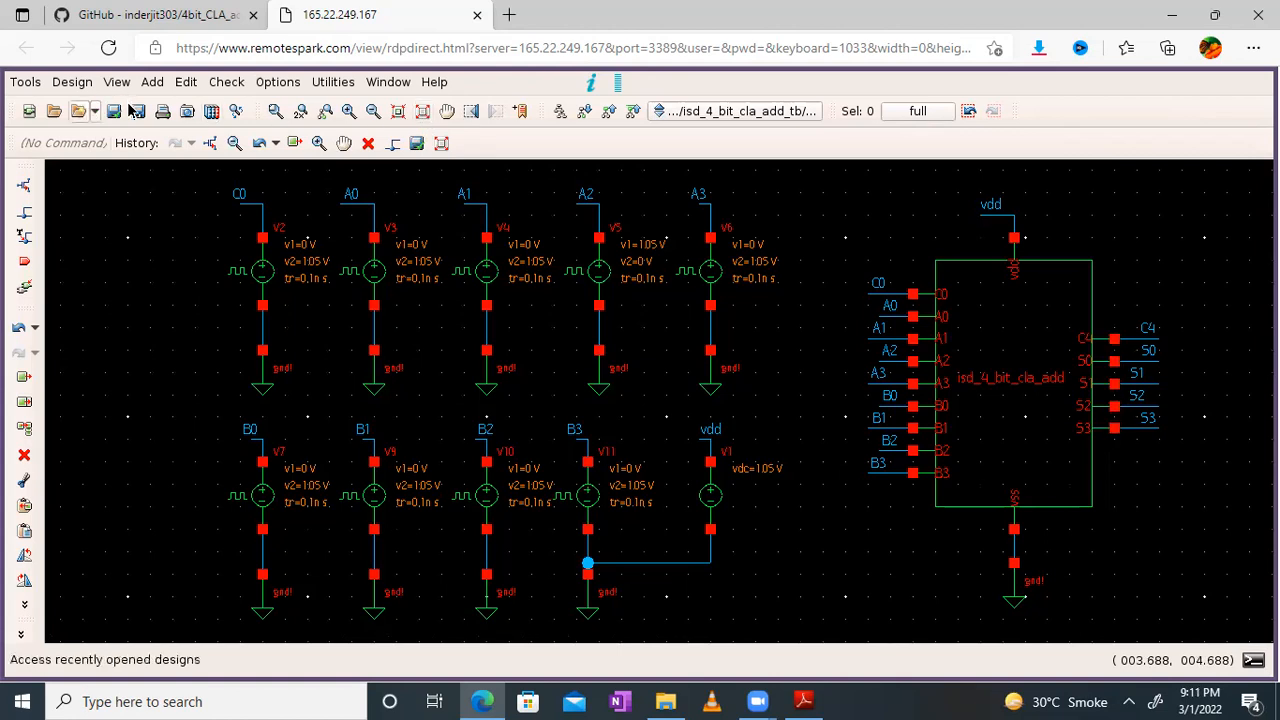
Open the PrimeWave design environment for the testbench schematic and look at the model files settings of Testbench1
click(25, 83)
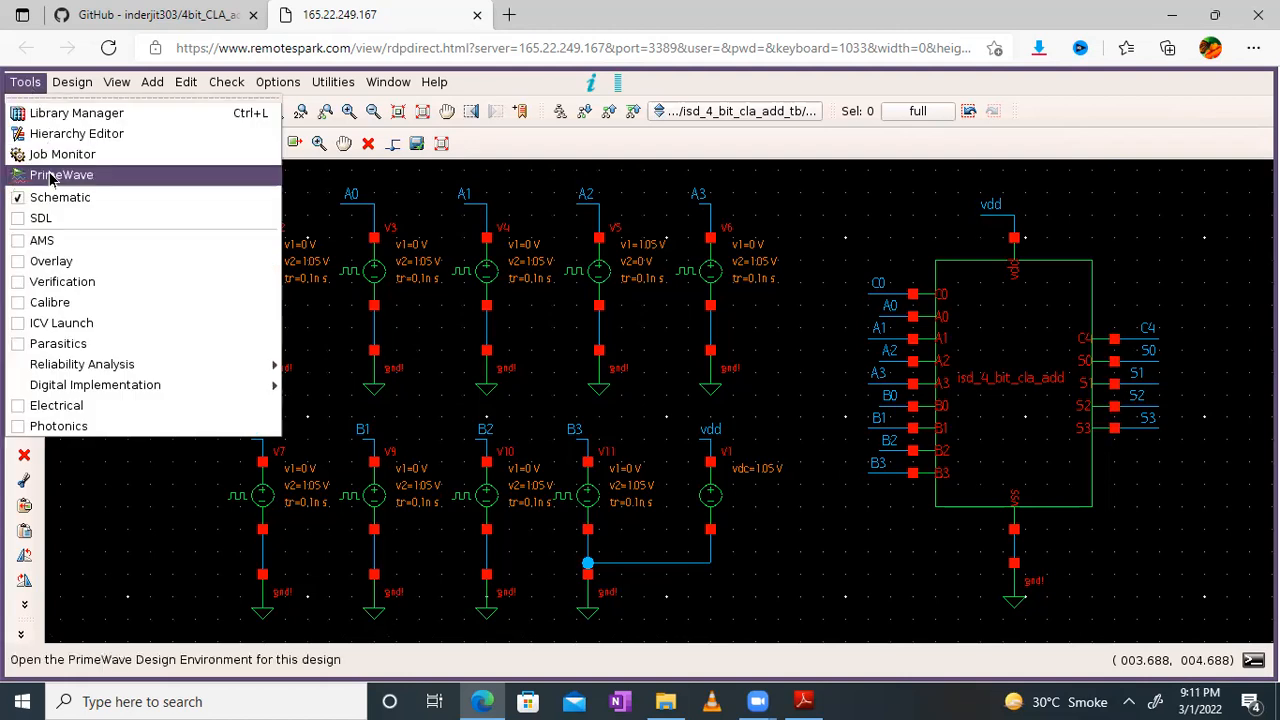
click(50, 176)
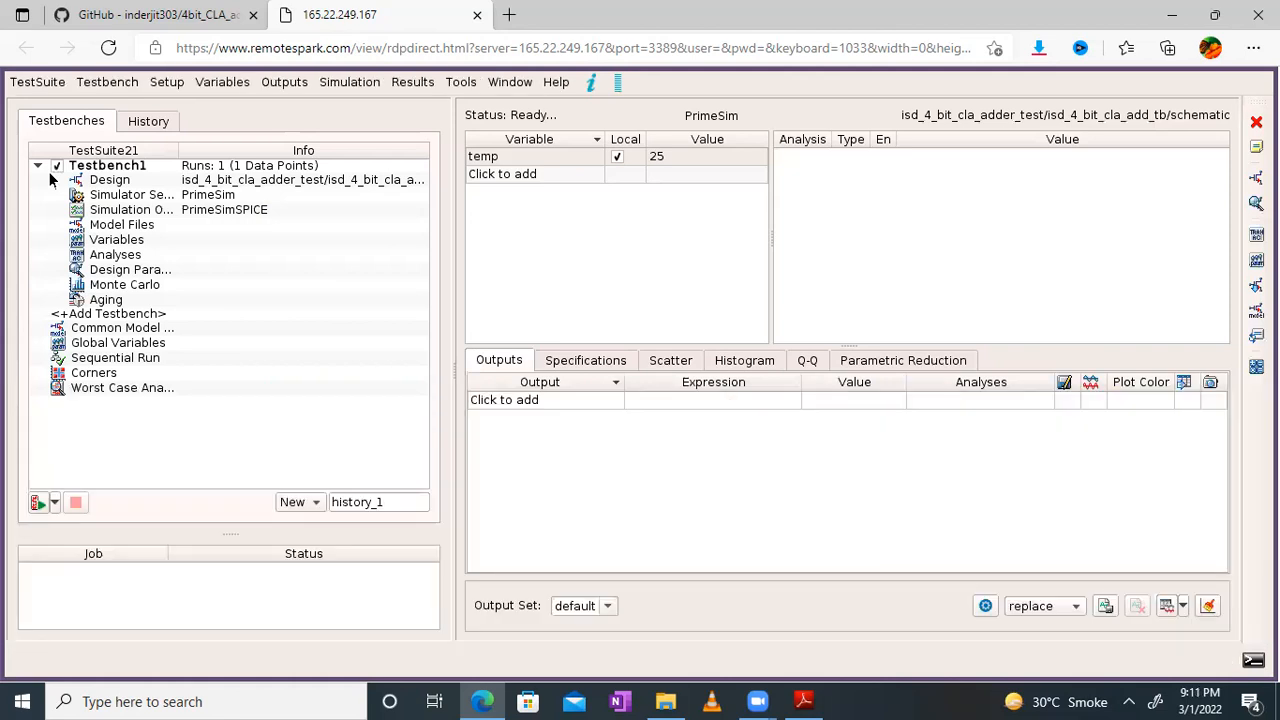
double_click(146, 227)
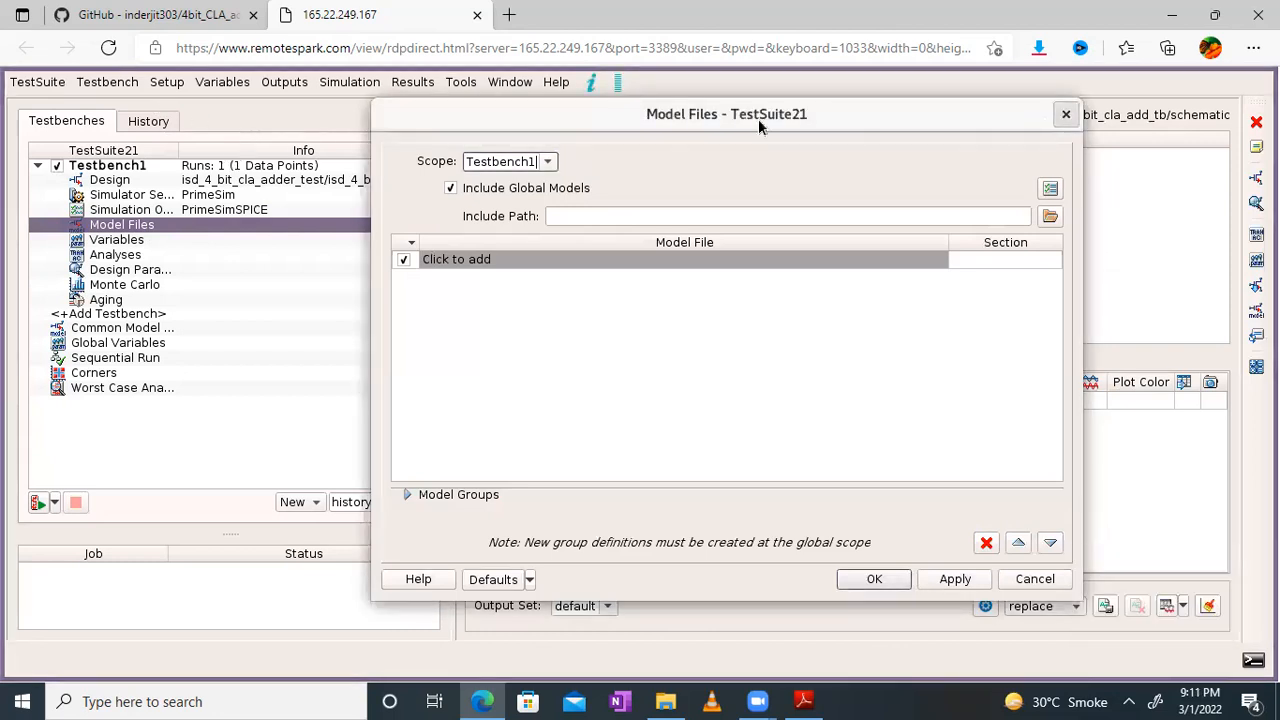
click(1065, 115)
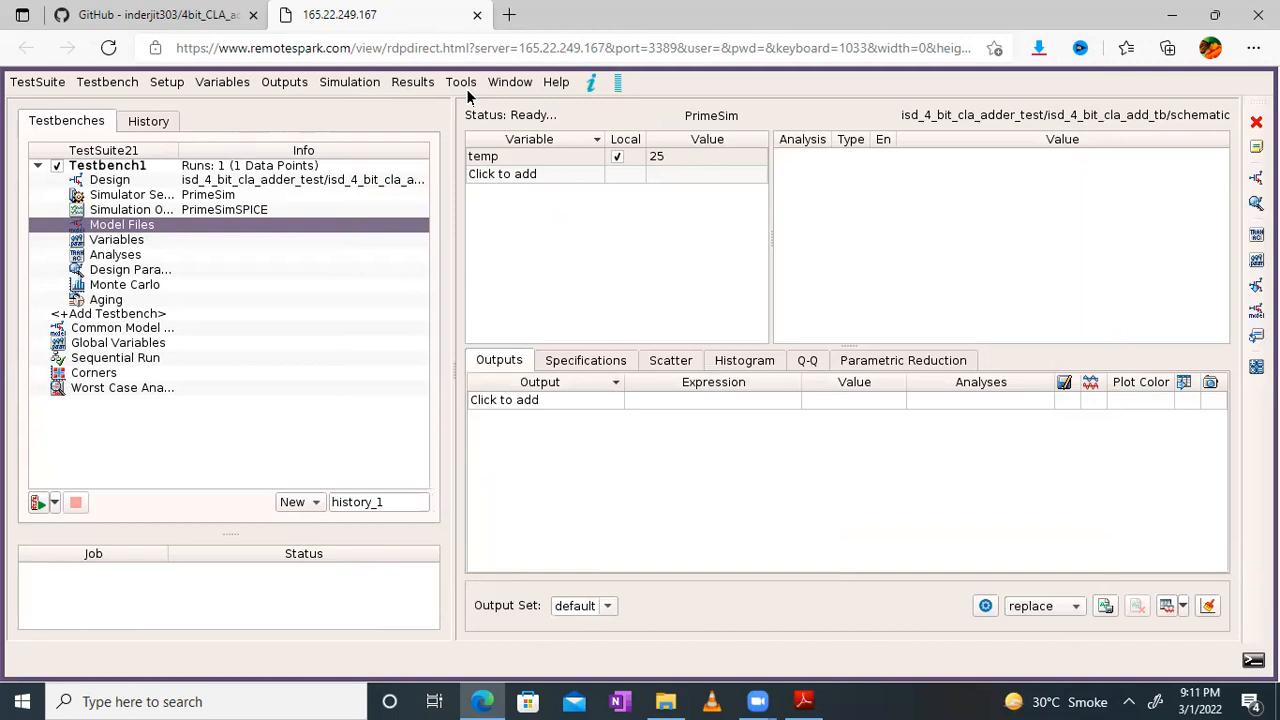
Leave the full-screen view and copy the path of the SAED_PDK_32_28 library
click(500, 84)
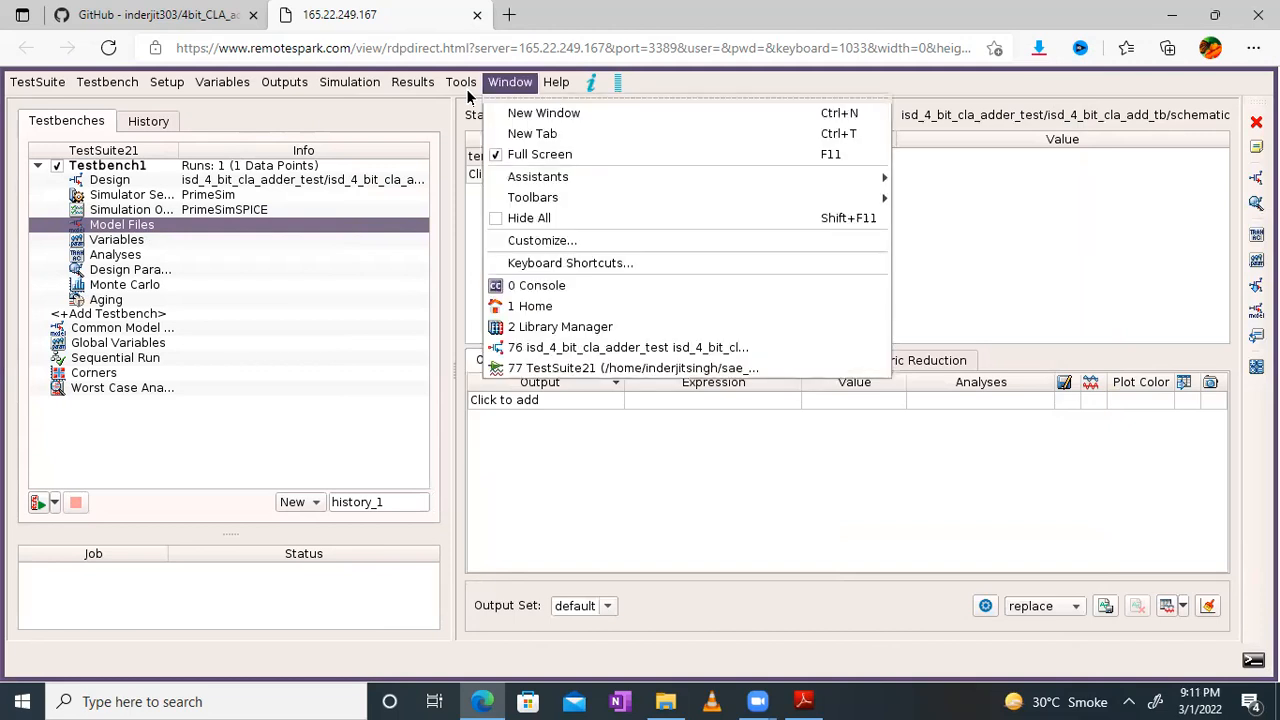
click(549, 155)
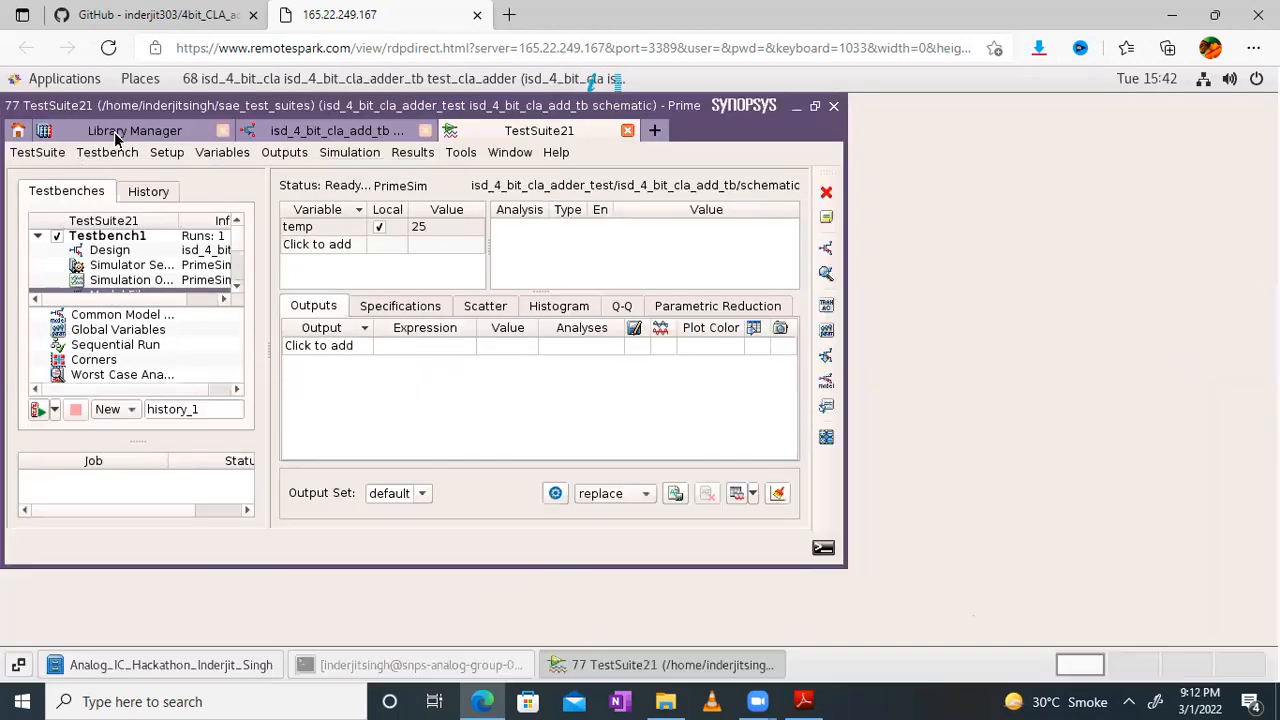
click(118, 136)
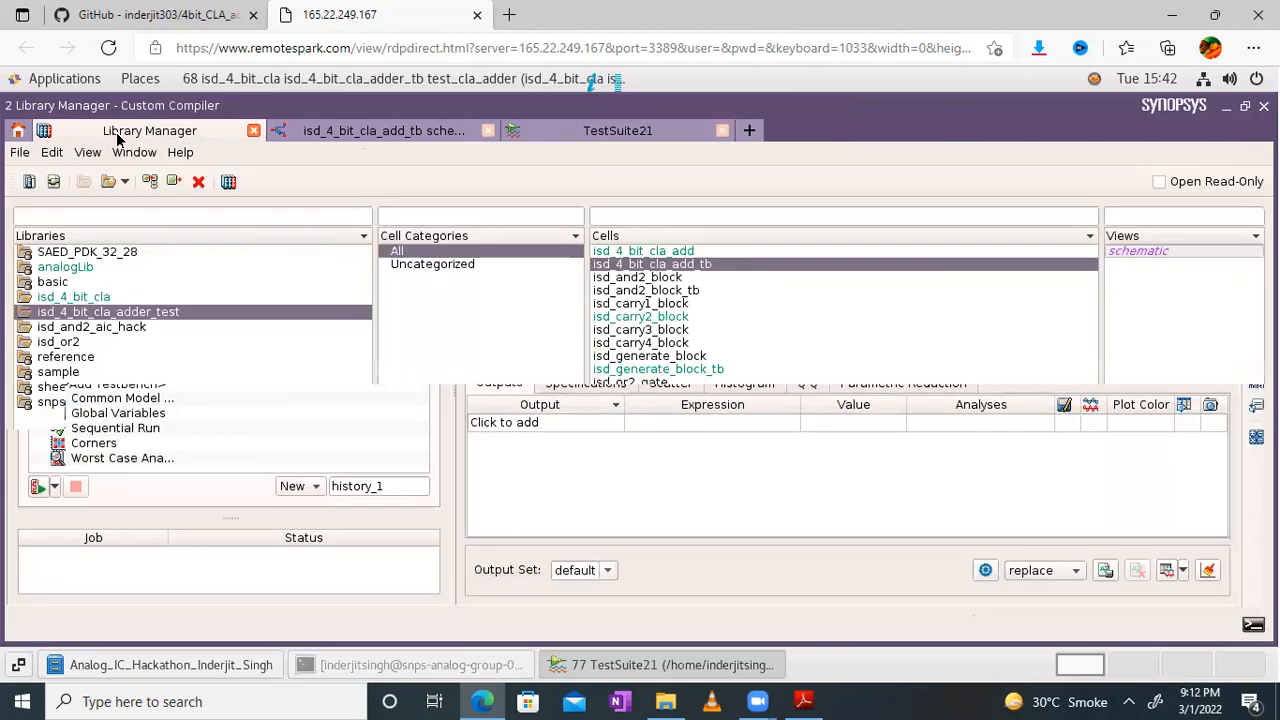
right_click(104, 256)
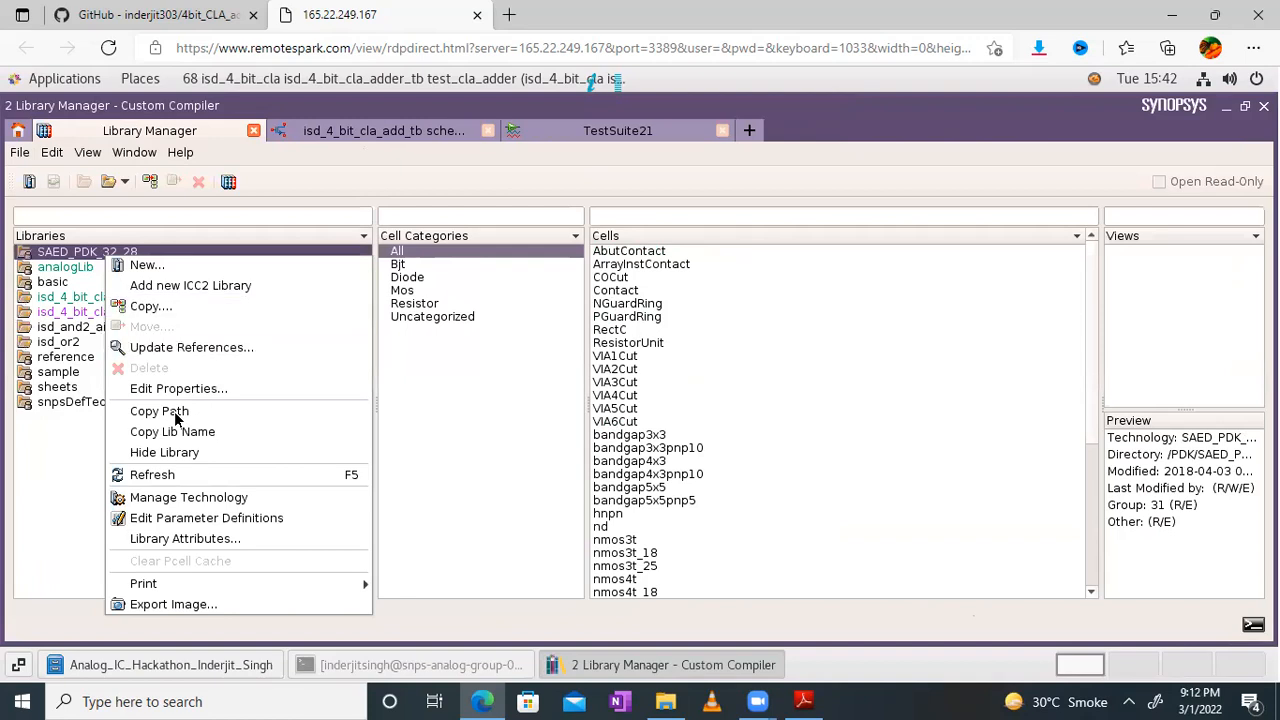
click(175, 416)
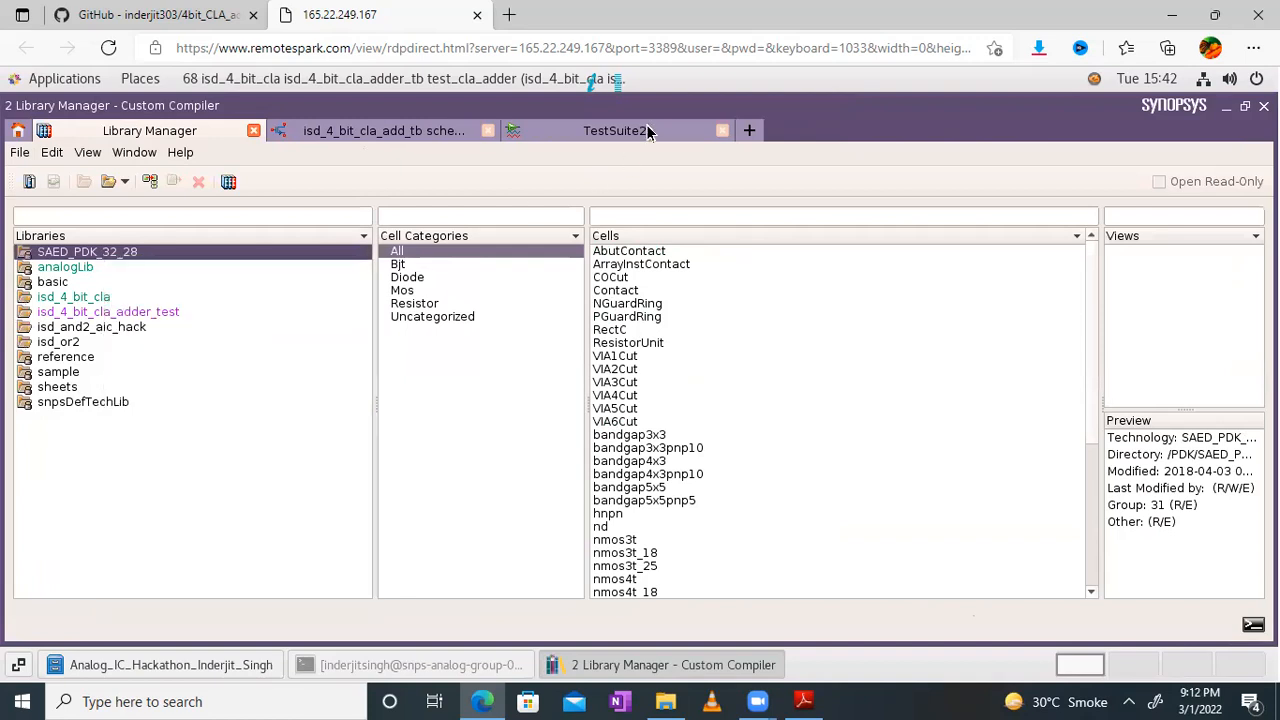
Set the model include path of Testbench1 to /PDK/SAED_PDK32nm/SAED_PDK_32_28
click(647, 132)
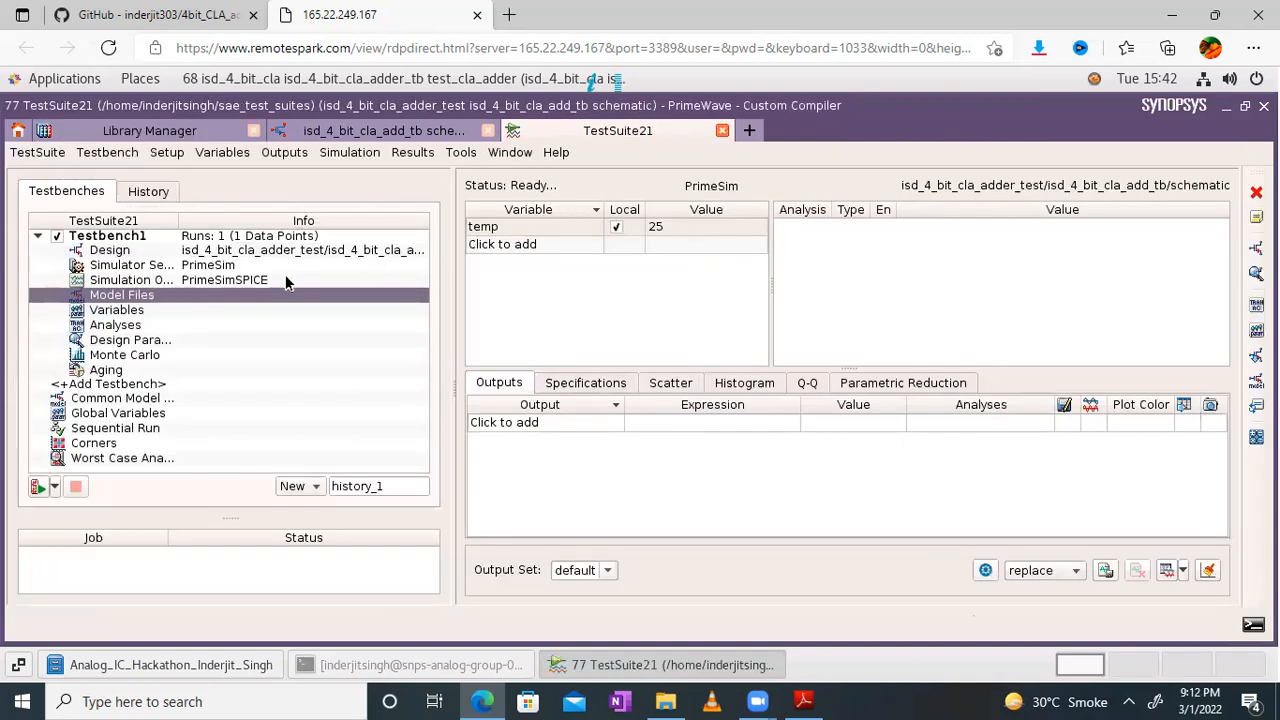
double_click(258, 292)
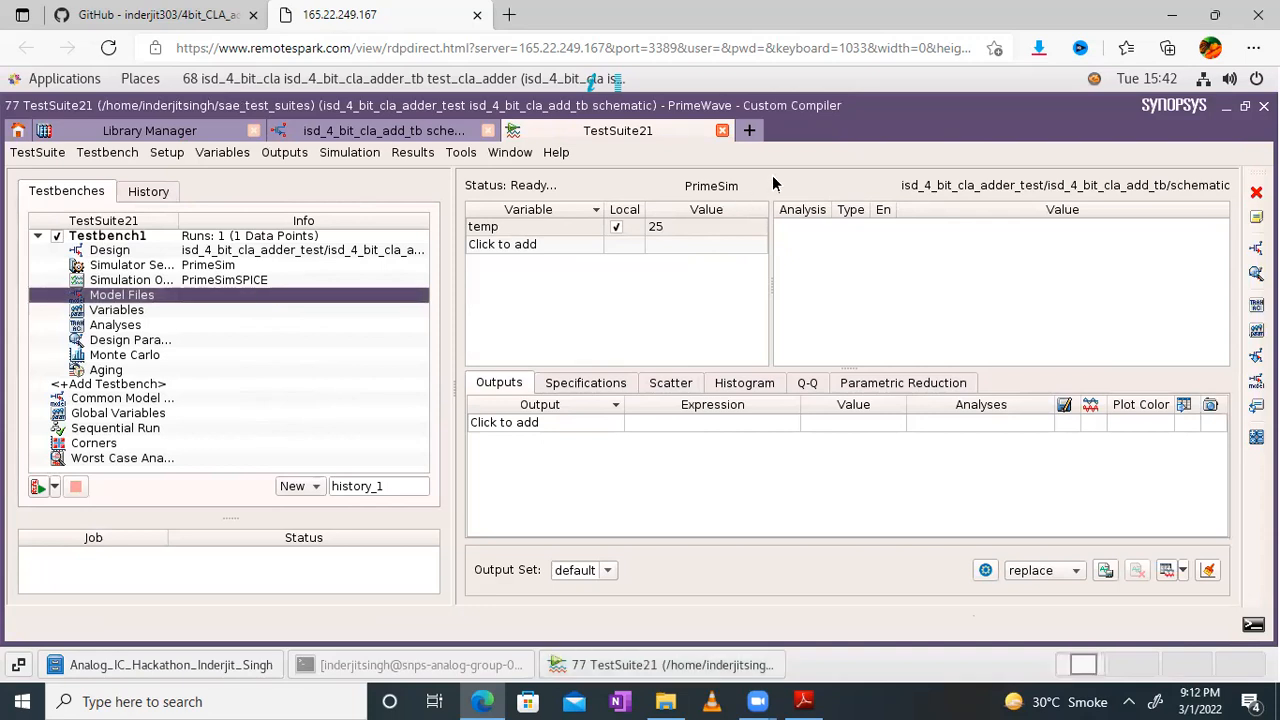
click(603, 218)
key(ctrl+v)
click(785, 236)
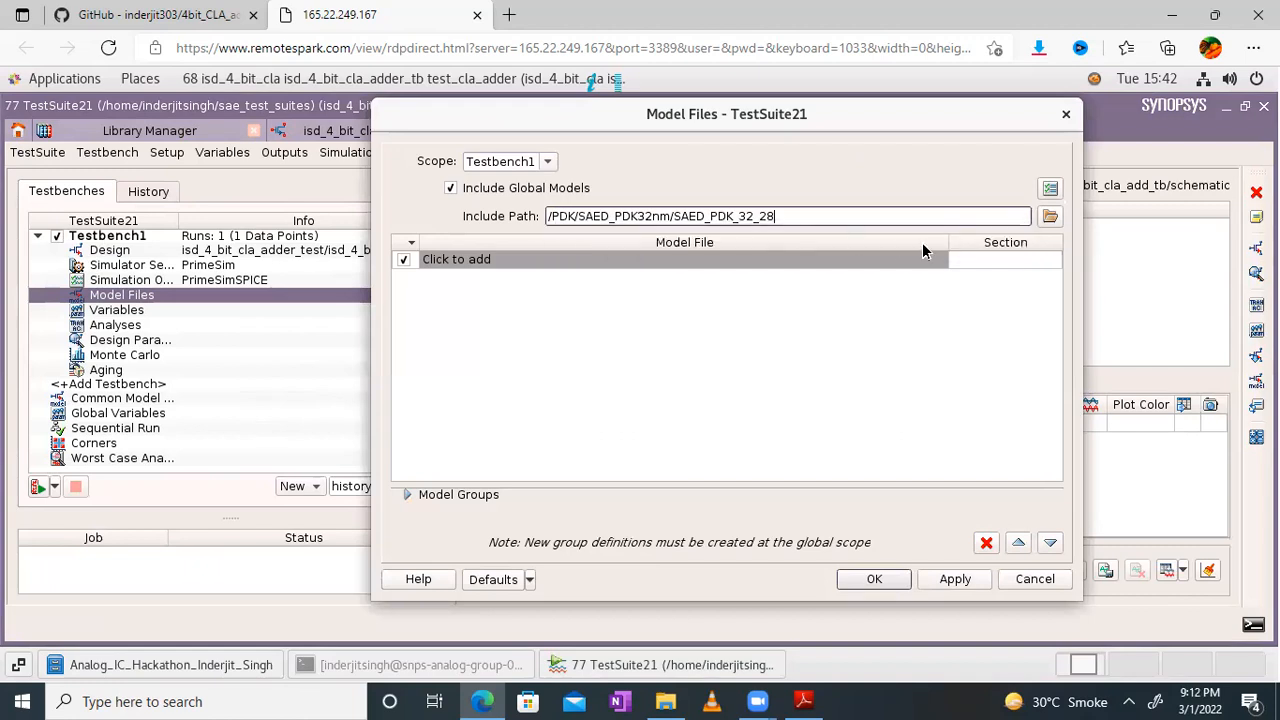
Add the model file saed32nm.lib from the /PDK/SAED_PDK32nm/hspice folder to Testbench1
click(929, 263)
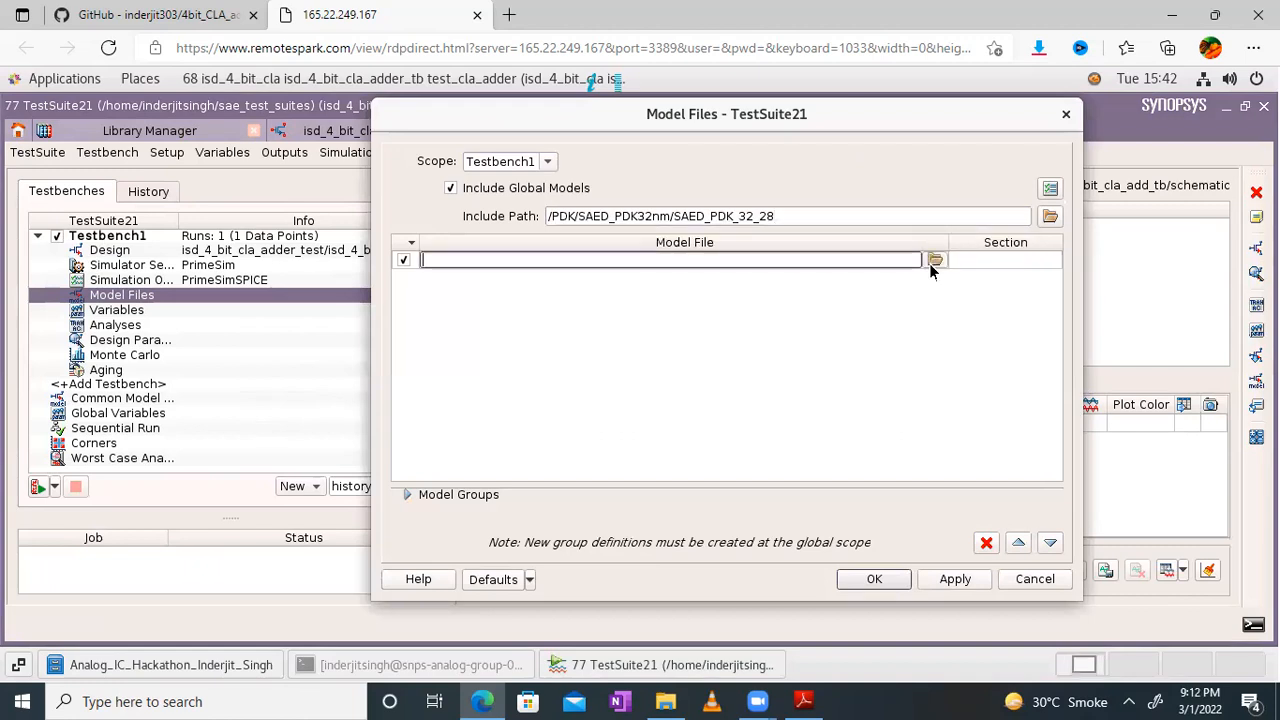
click(933, 261)
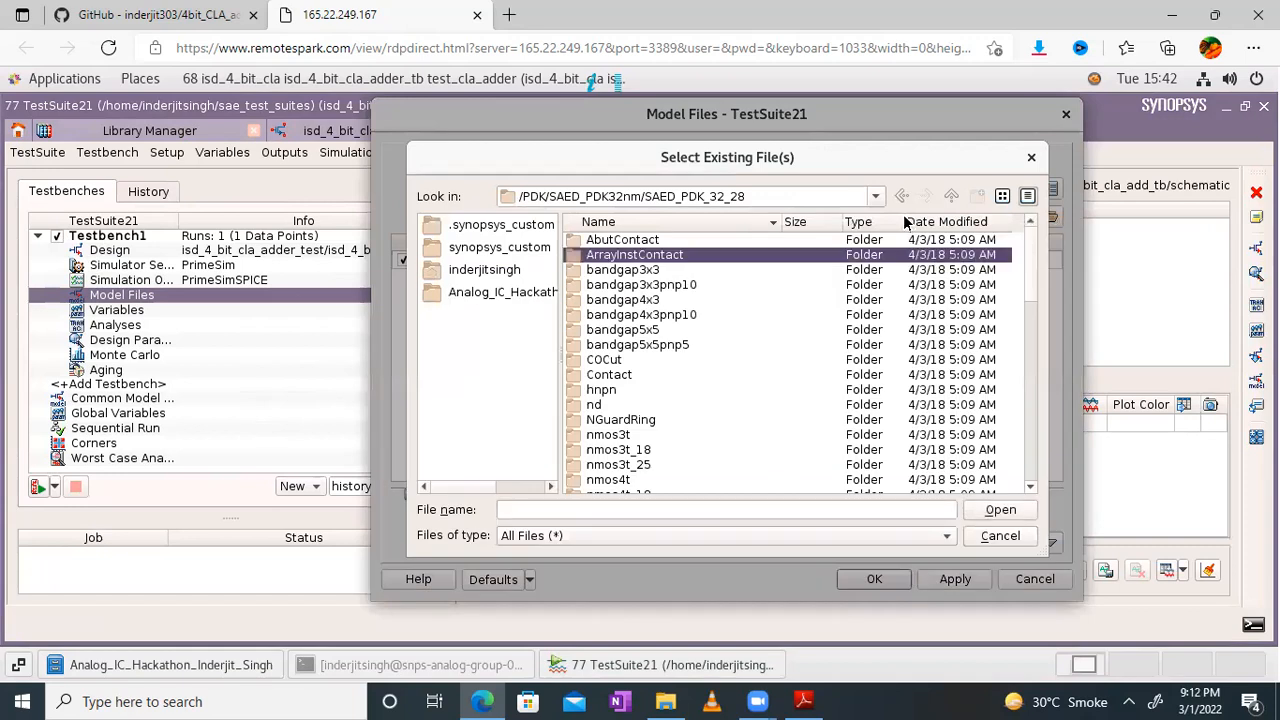
click(950, 197)
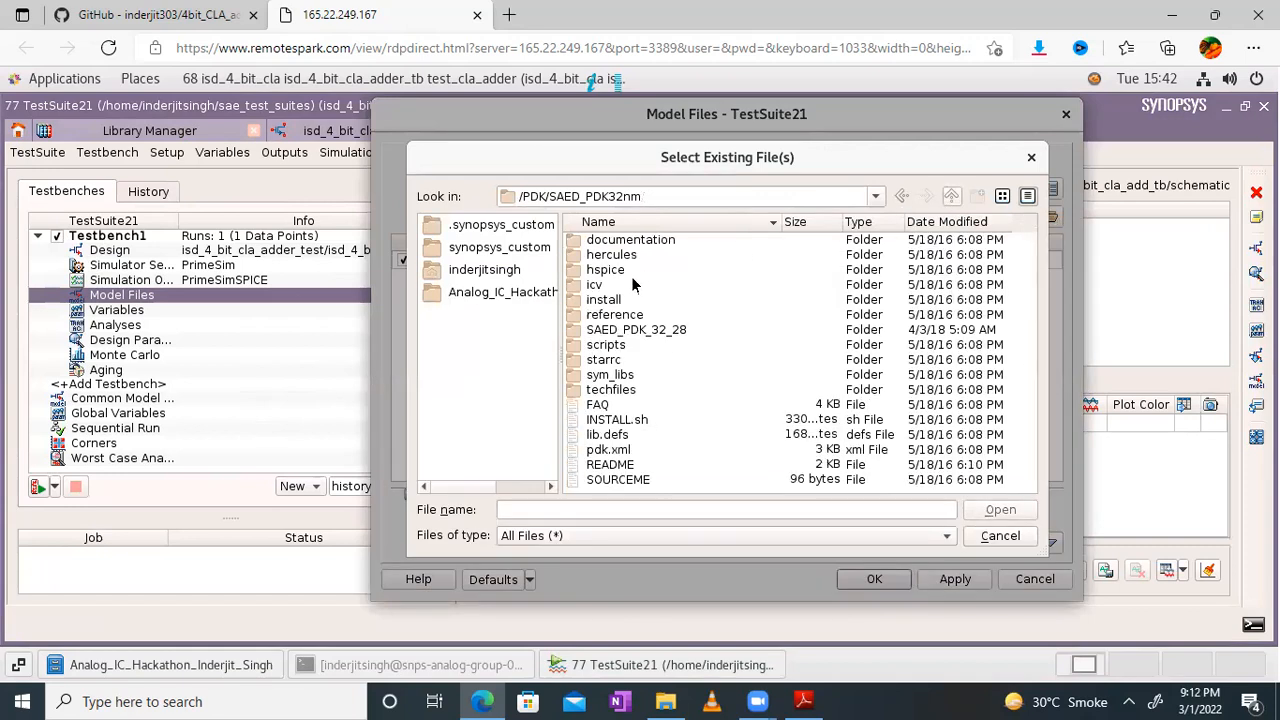
double_click(606, 270)
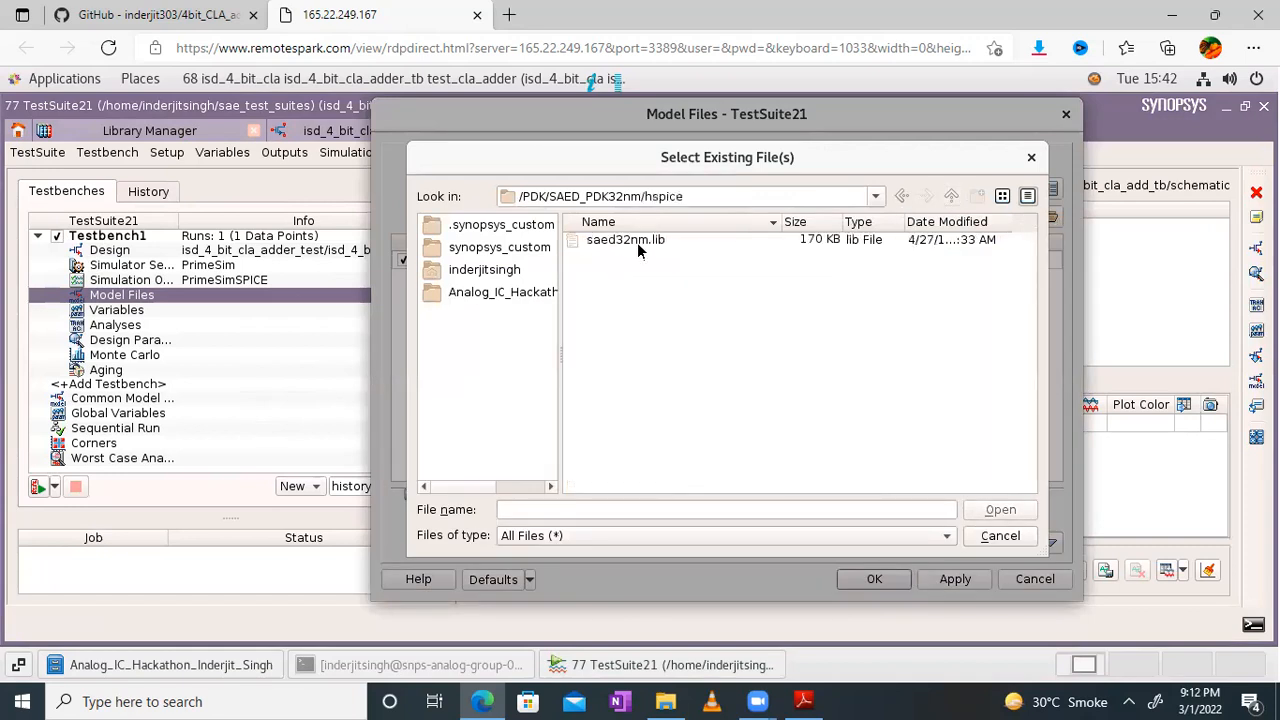
click(647, 239)
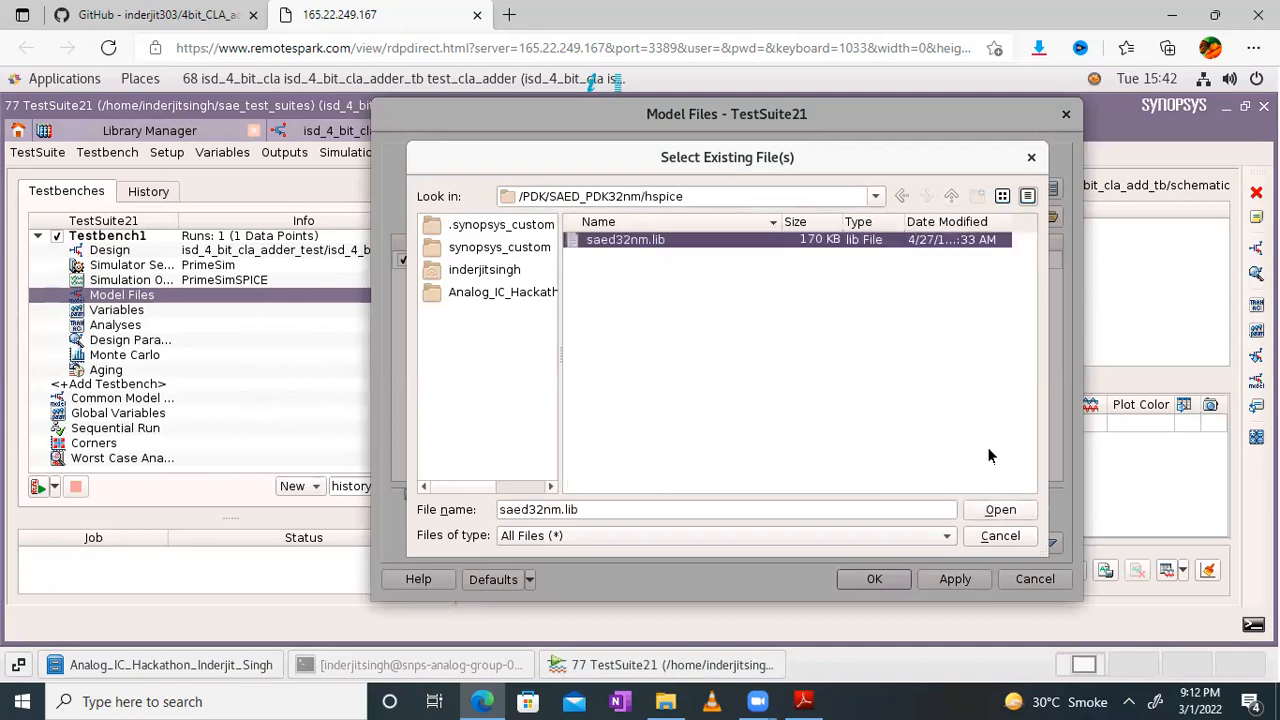
click(998, 510)
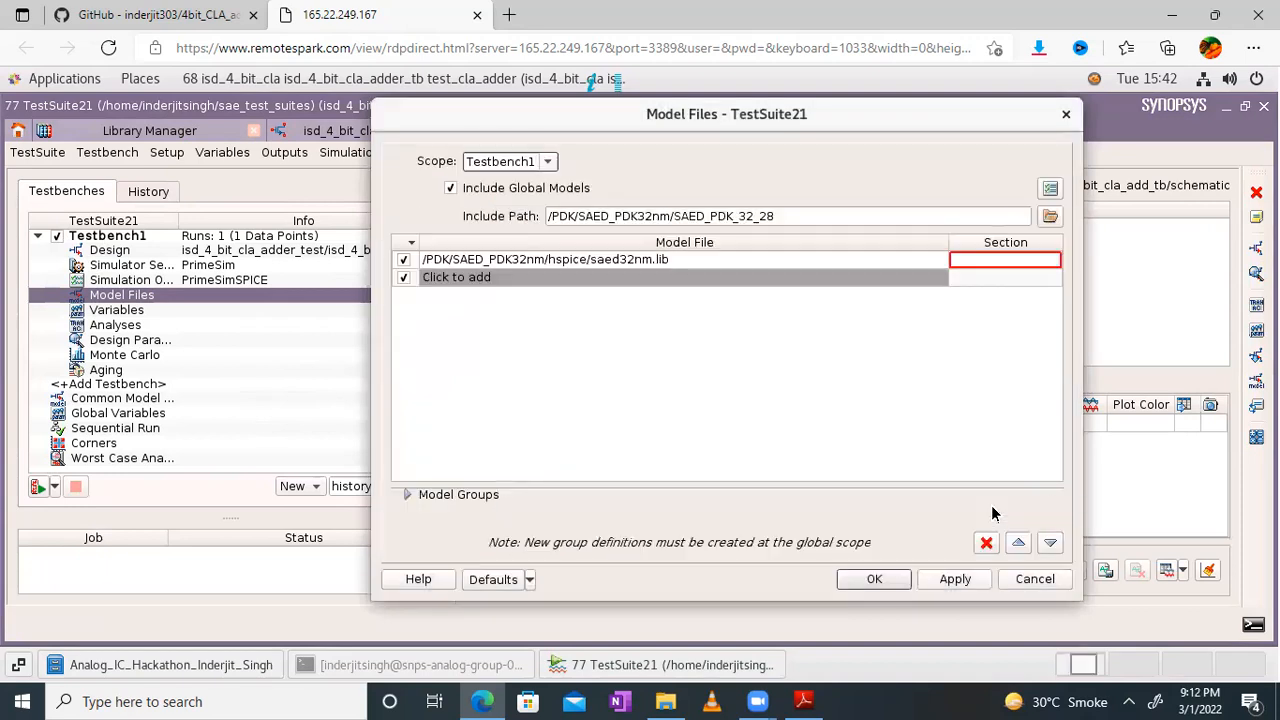
Set the section of the saed32nm.lib model file to TT and accept the model file settings
click(1014, 258)
text(tt)
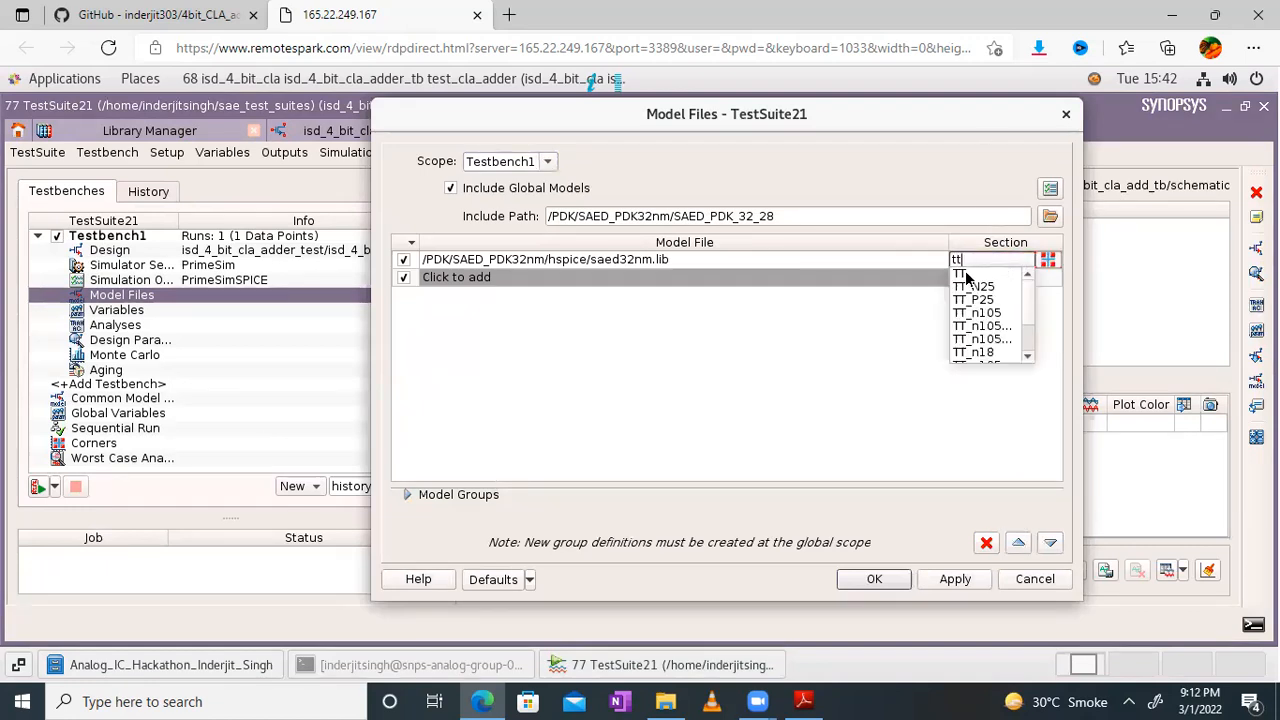
click(964, 274)
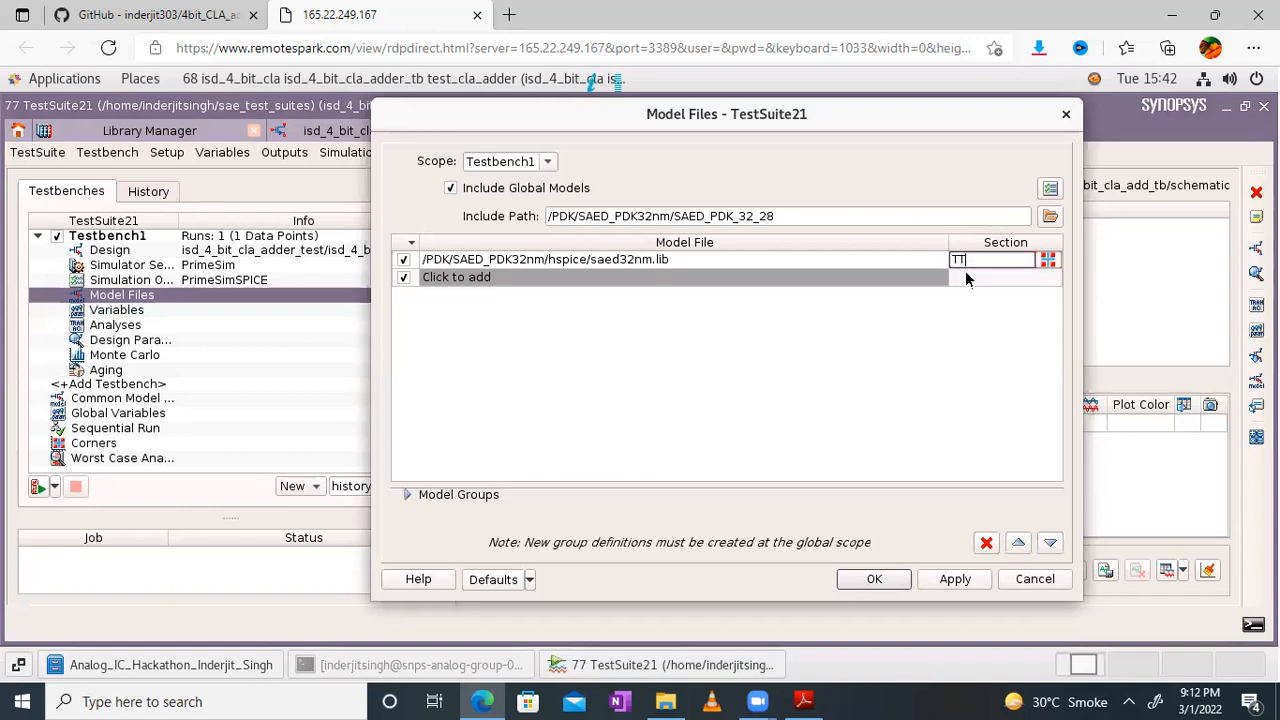
click(876, 580)
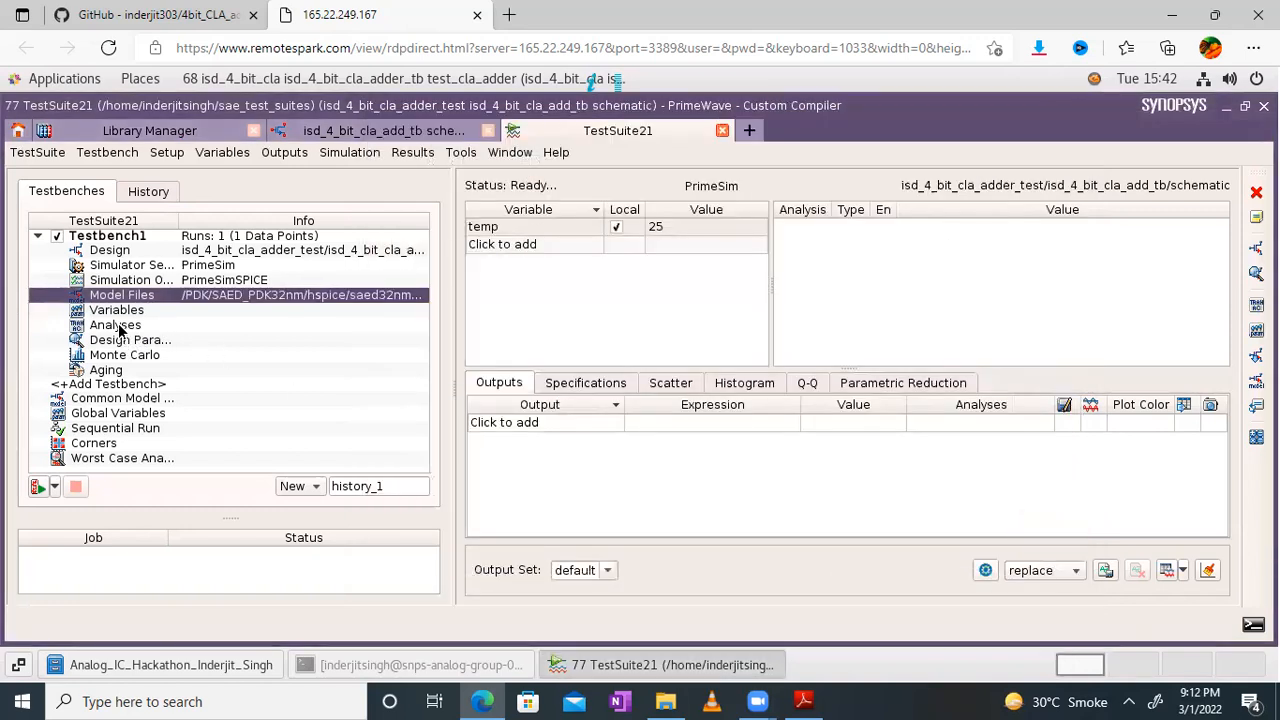
Create a transient analysis for Testbench1 with a time step of 0.1n and a stop time of 6n
double_click(118, 326)
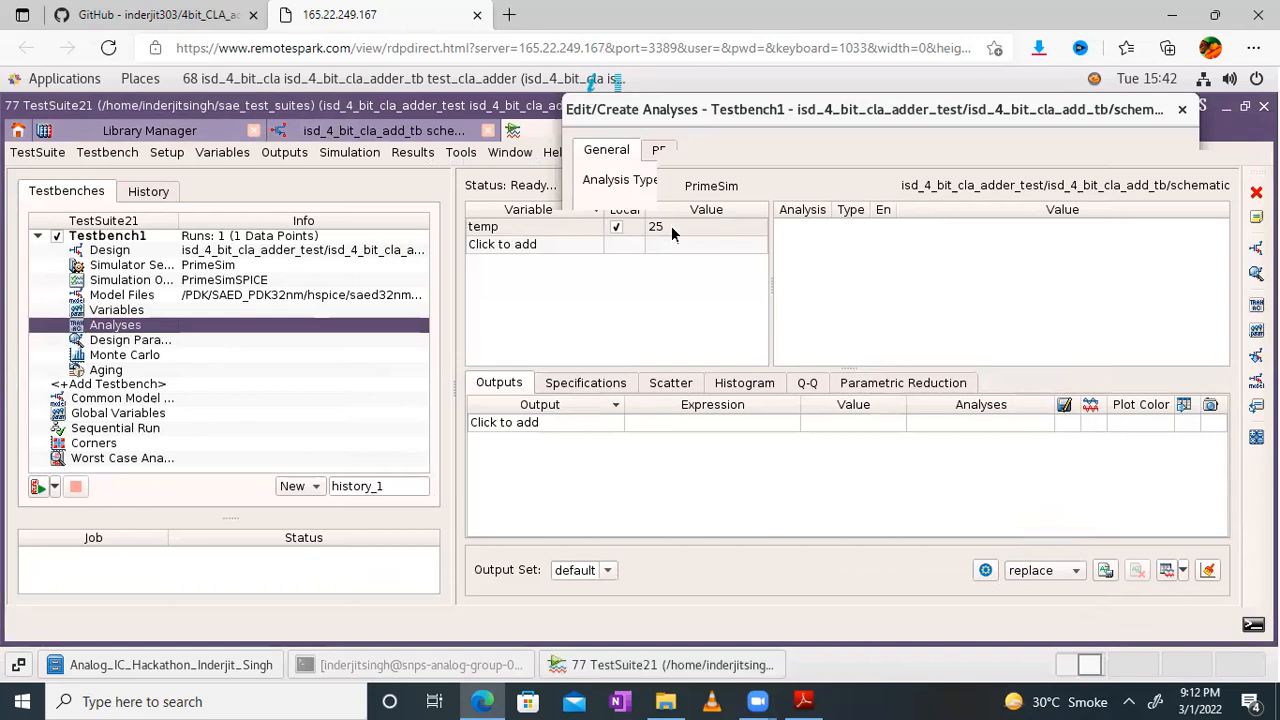
click(681, 307)
text(0.1n)
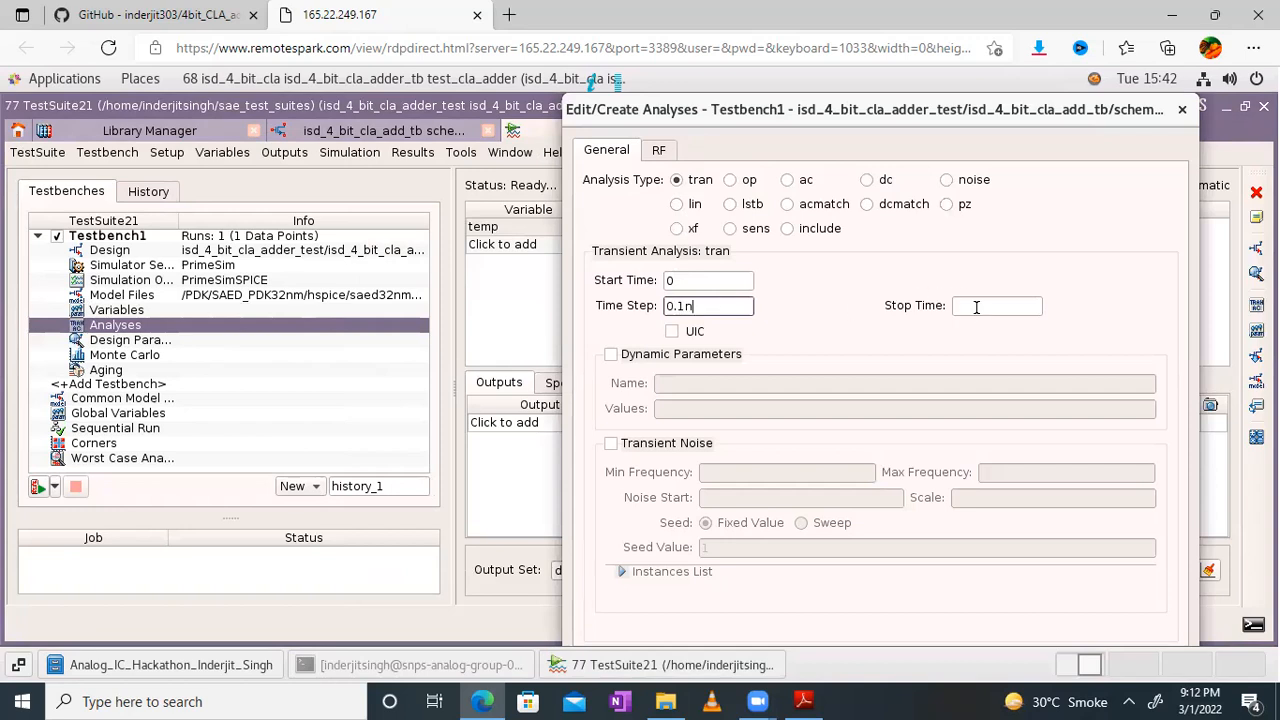
click(976, 307)
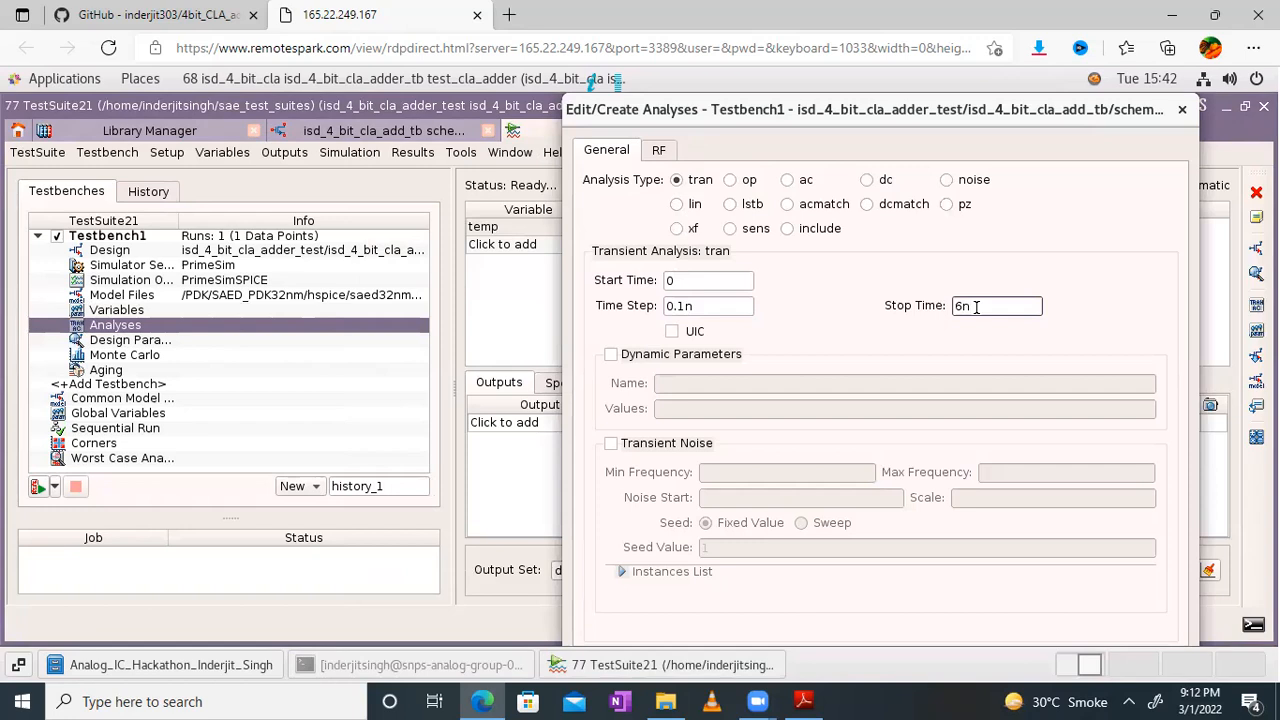
text(6n)
key(Return)
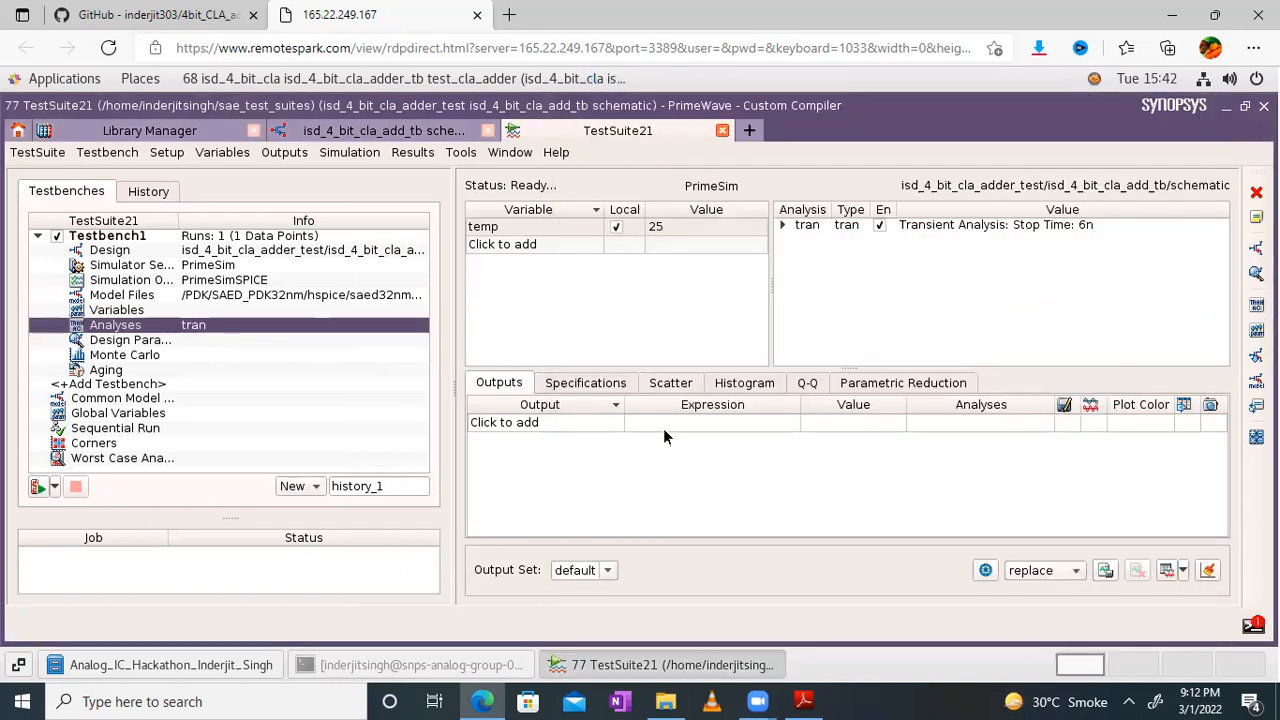
Add the voltages of the adder's input nets C0 and A3 as outputs by picking the nets in the schematic
click(673, 423)
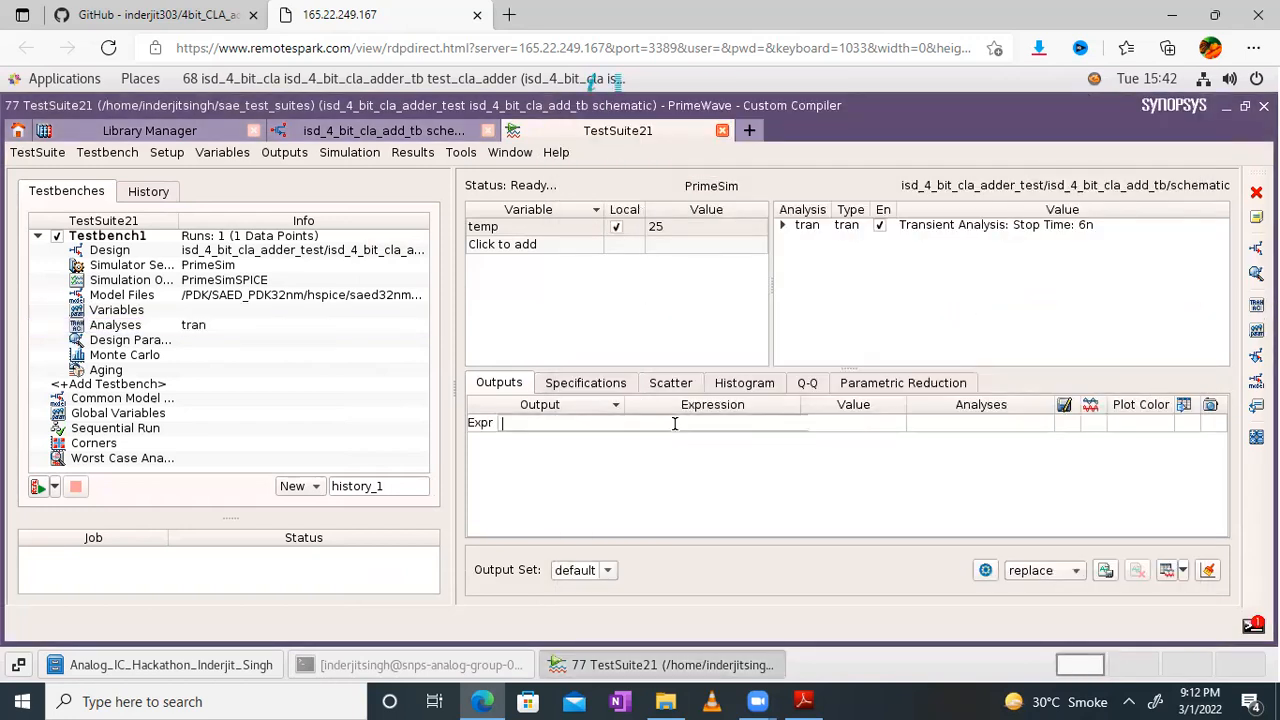
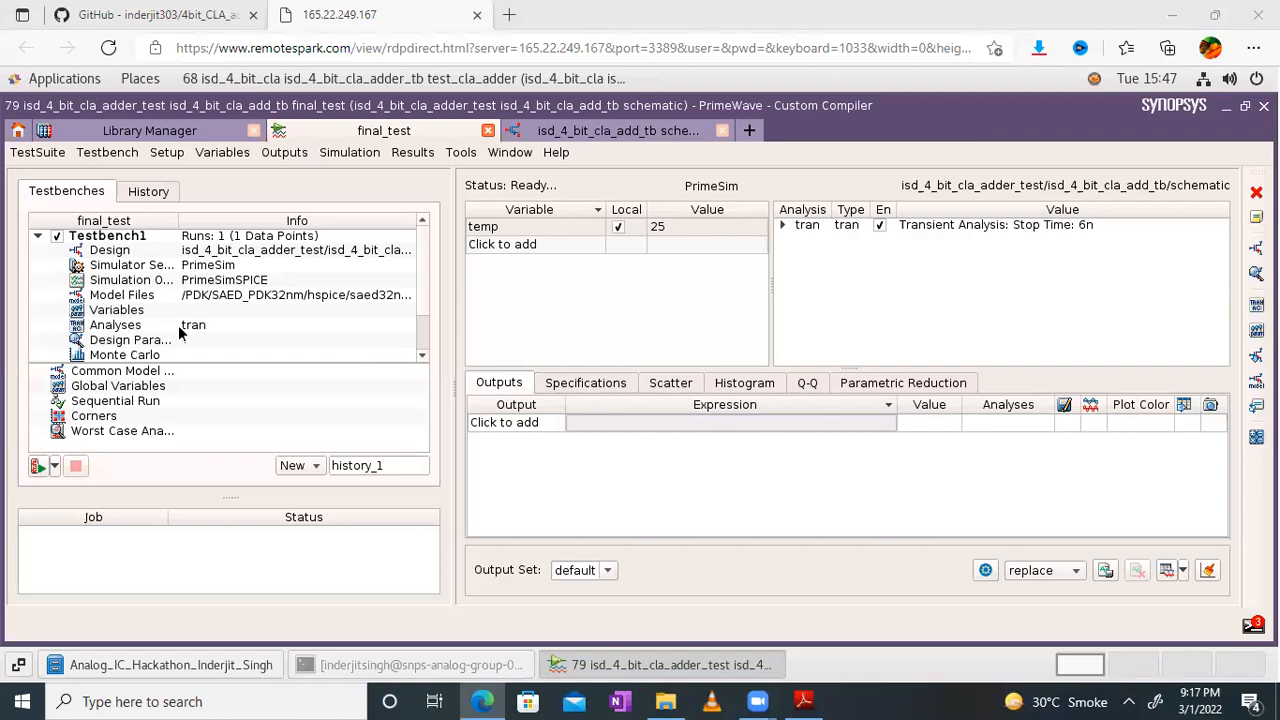
click(664, 423)
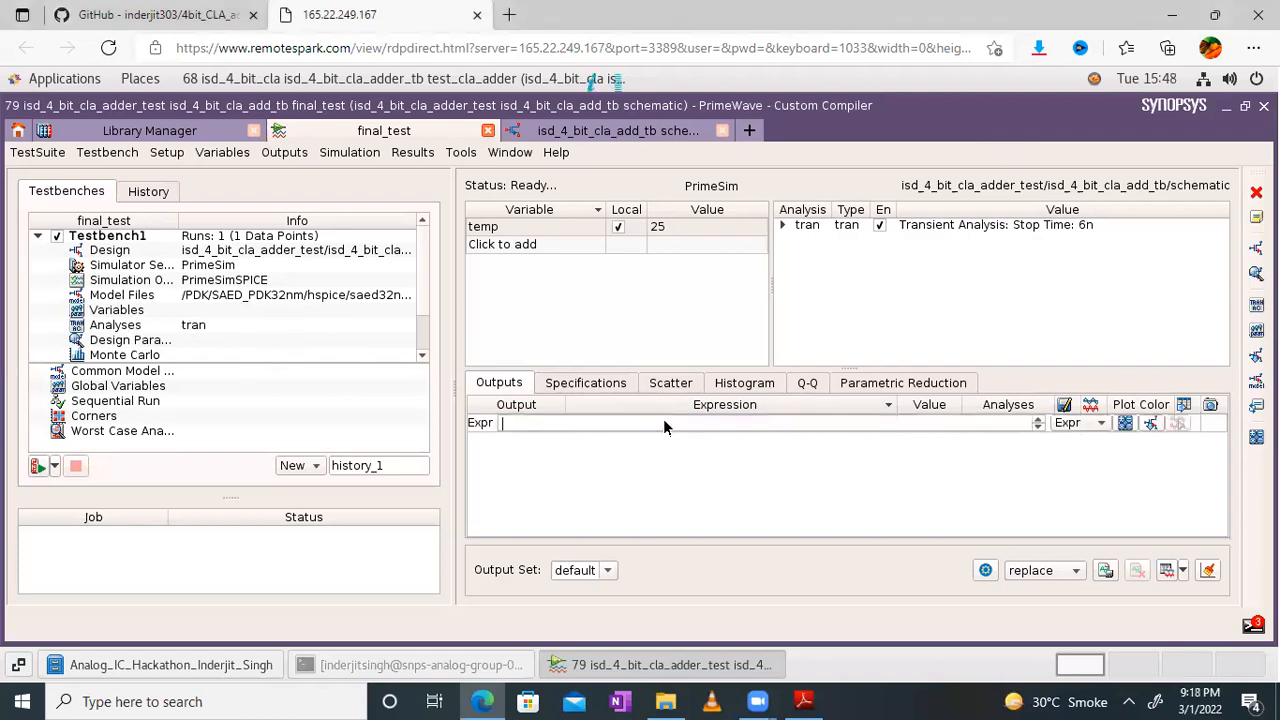
click(1150, 423)
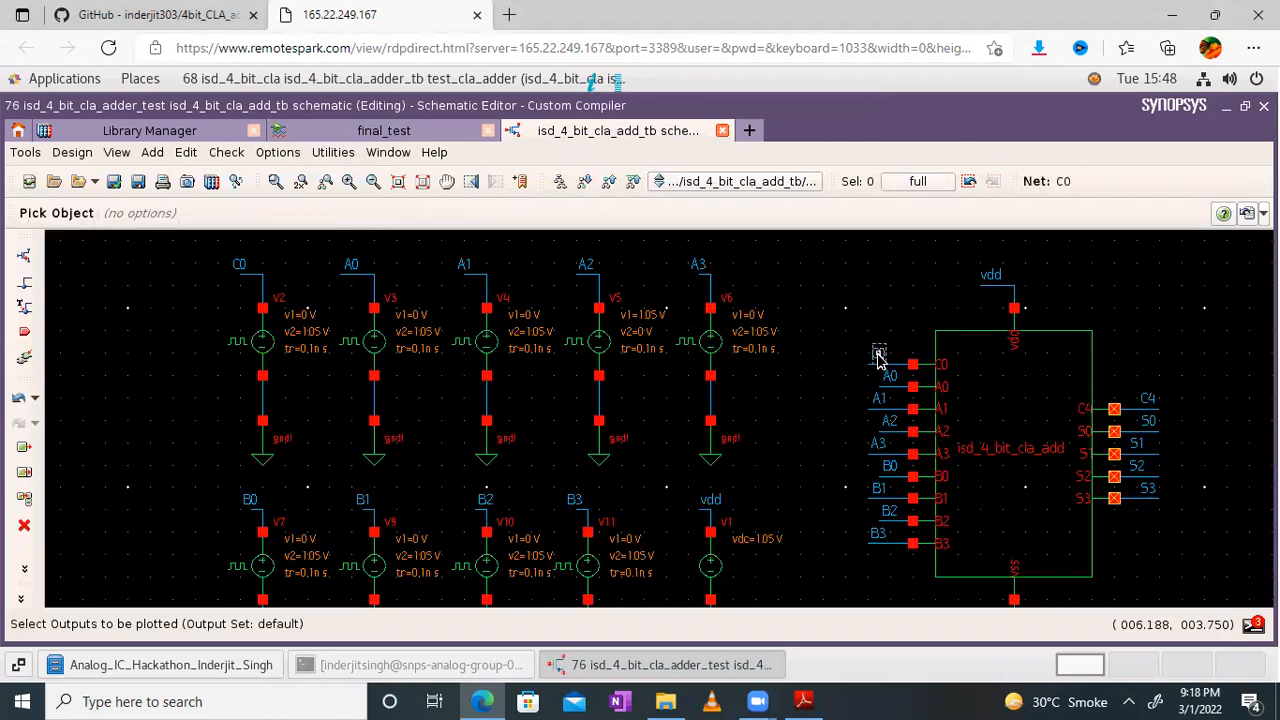
click(878, 358)
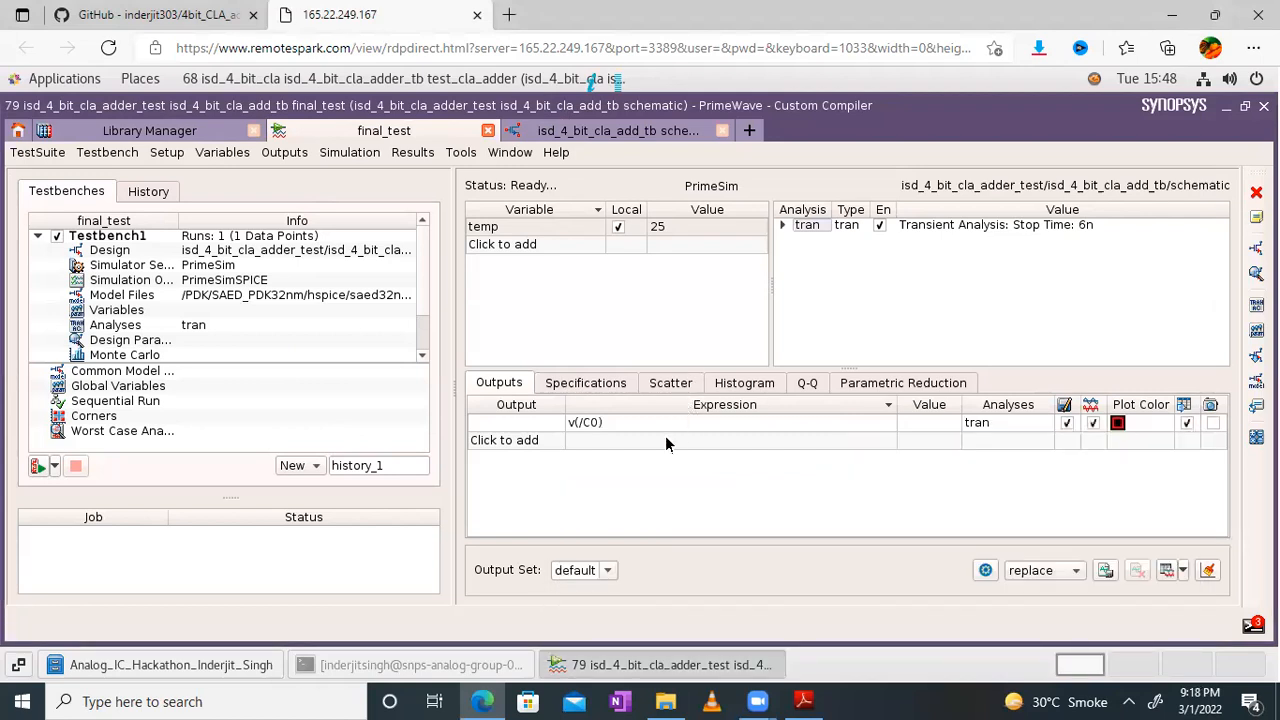
click(666, 443)
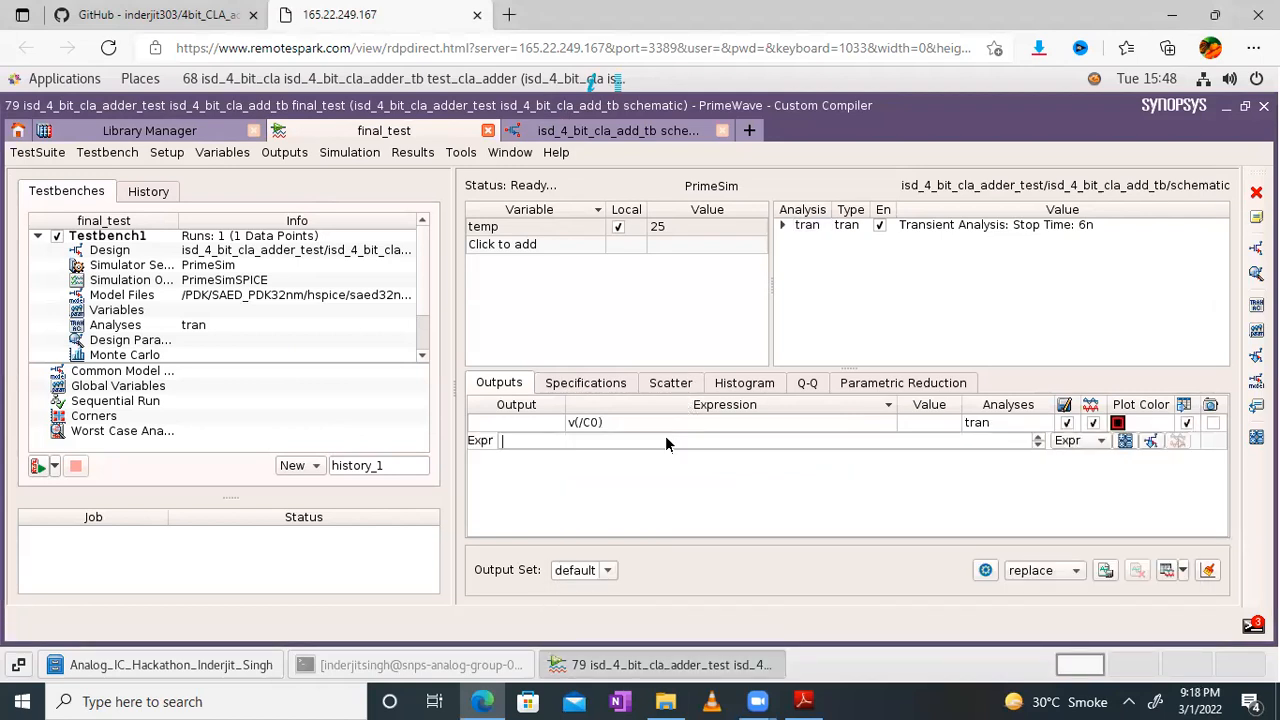
click(1150, 443)
click(880, 448)
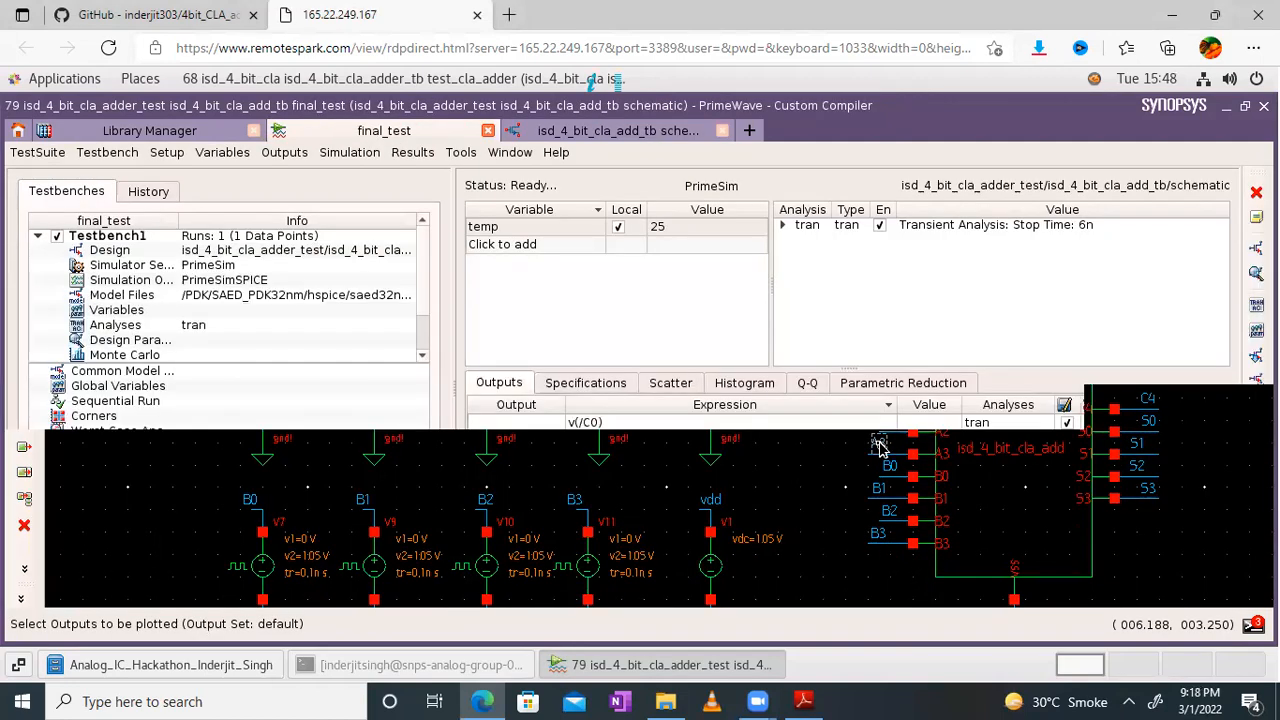
Add the voltages of the input nets A2 and A1 to the outputs by picking them in the schematic
click(661, 456)
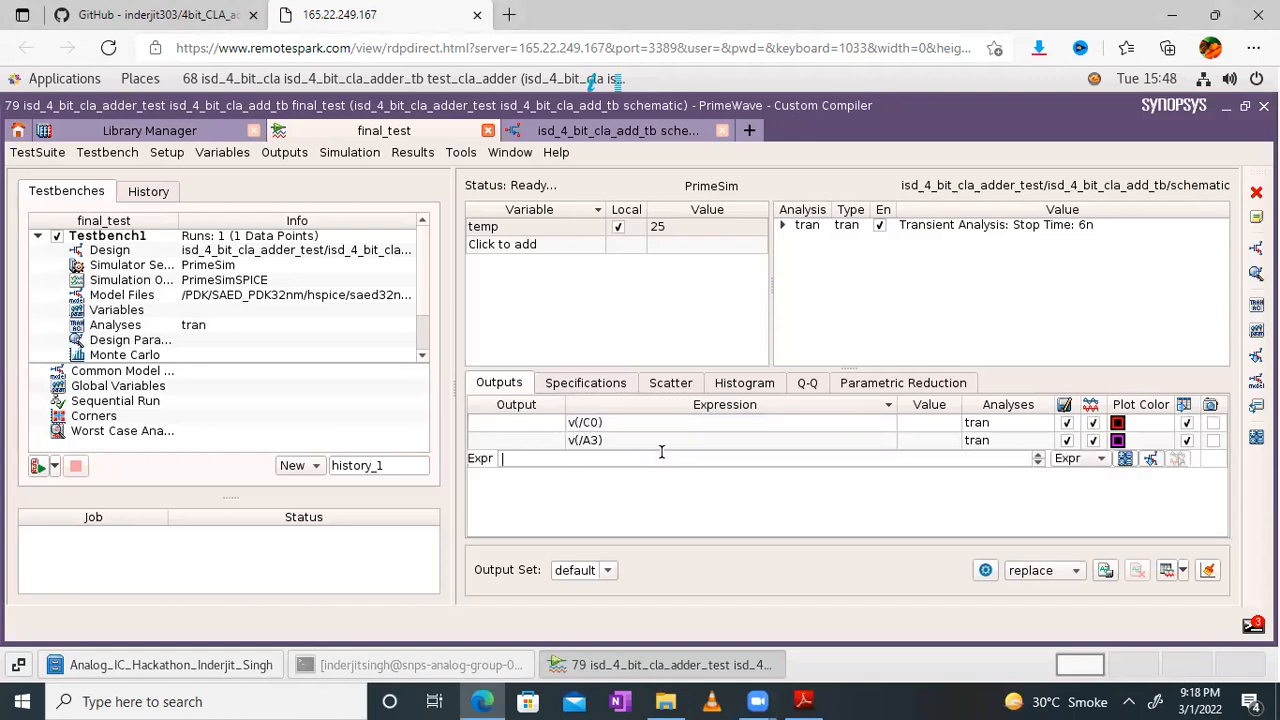
click(1152, 458)
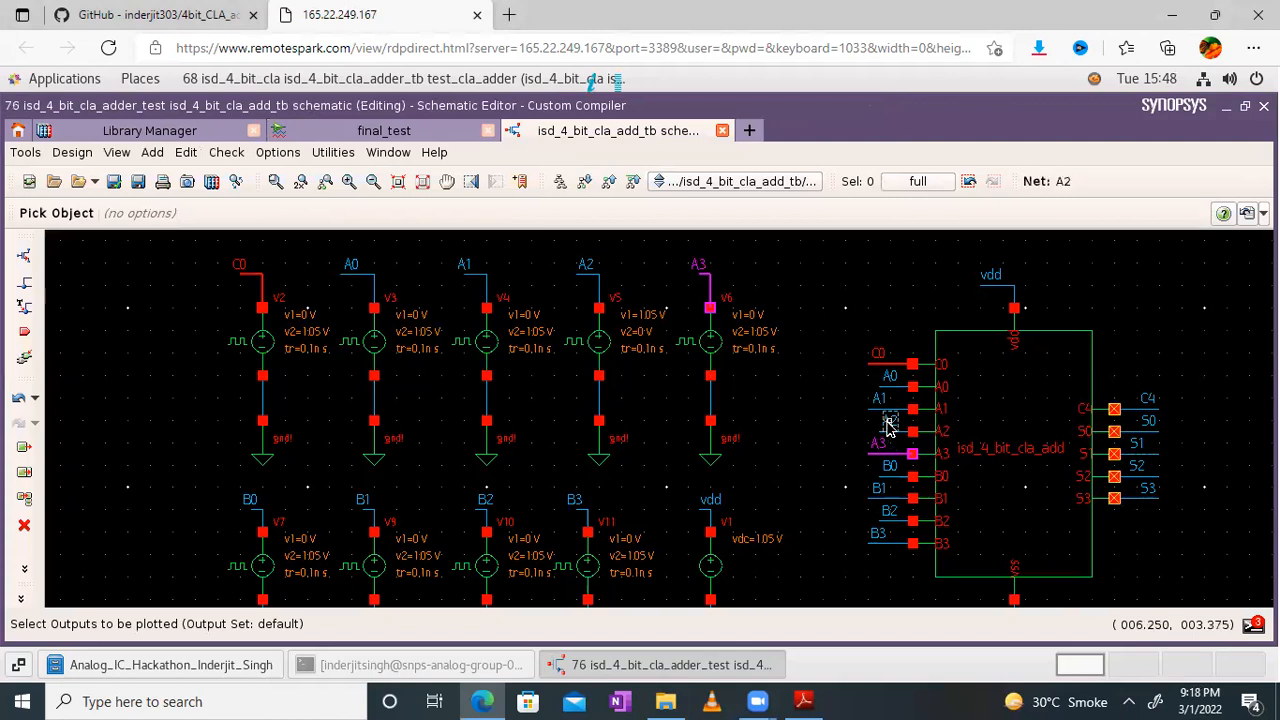
click(887, 421)
key(Escape)
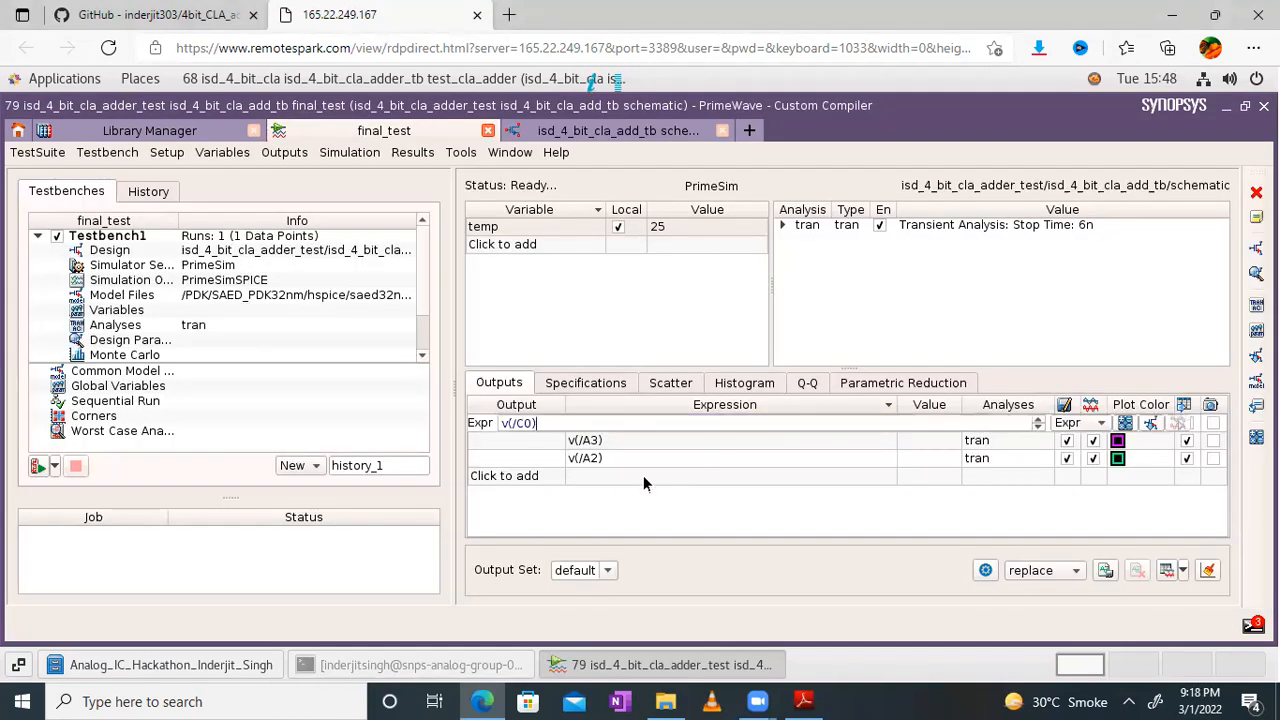
click(643, 475)
click(1150, 477)
click(883, 396)
key(Escape)
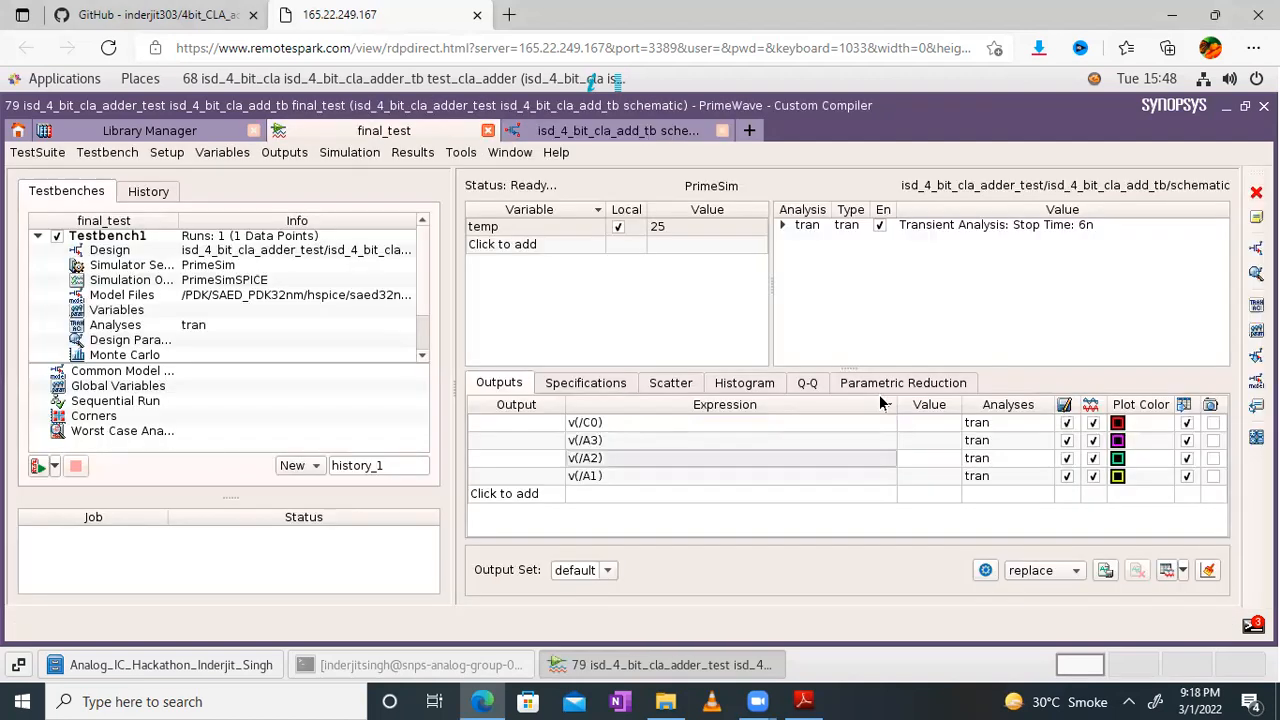
Add the voltage of the adder's input net A0 to the outputs by picking it in the schematic
click(613, 493)
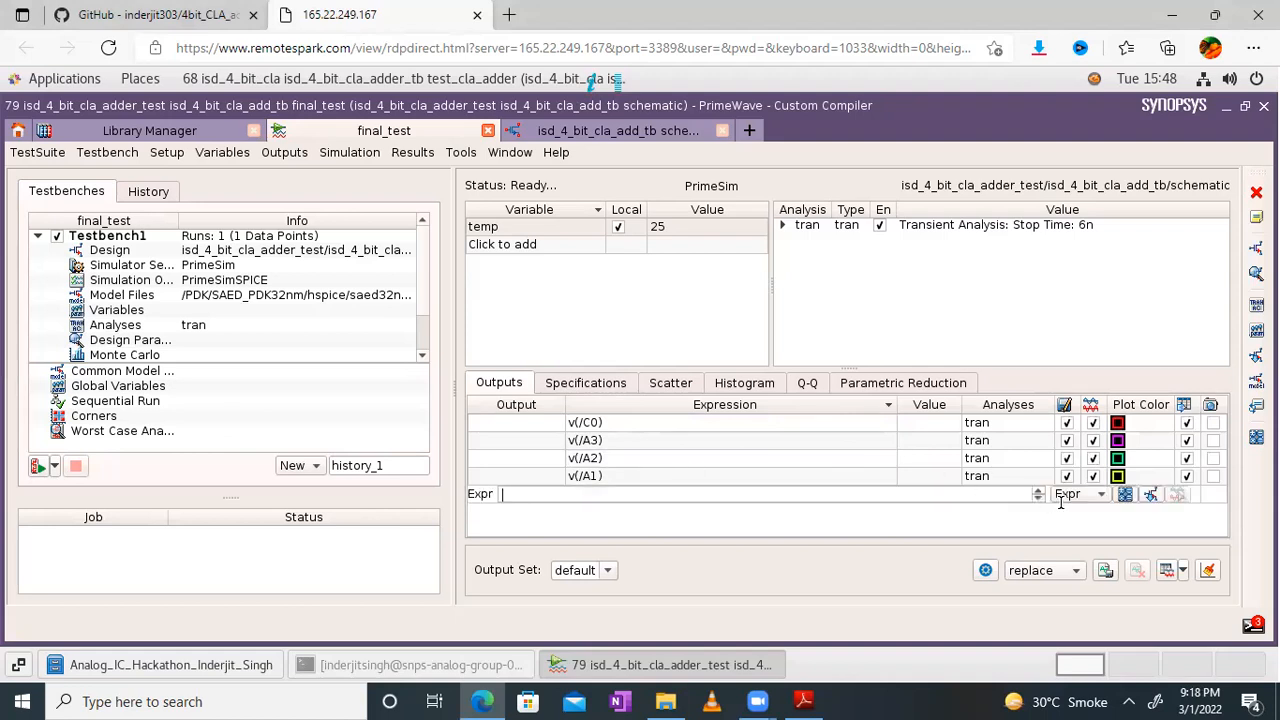
click(1150, 494)
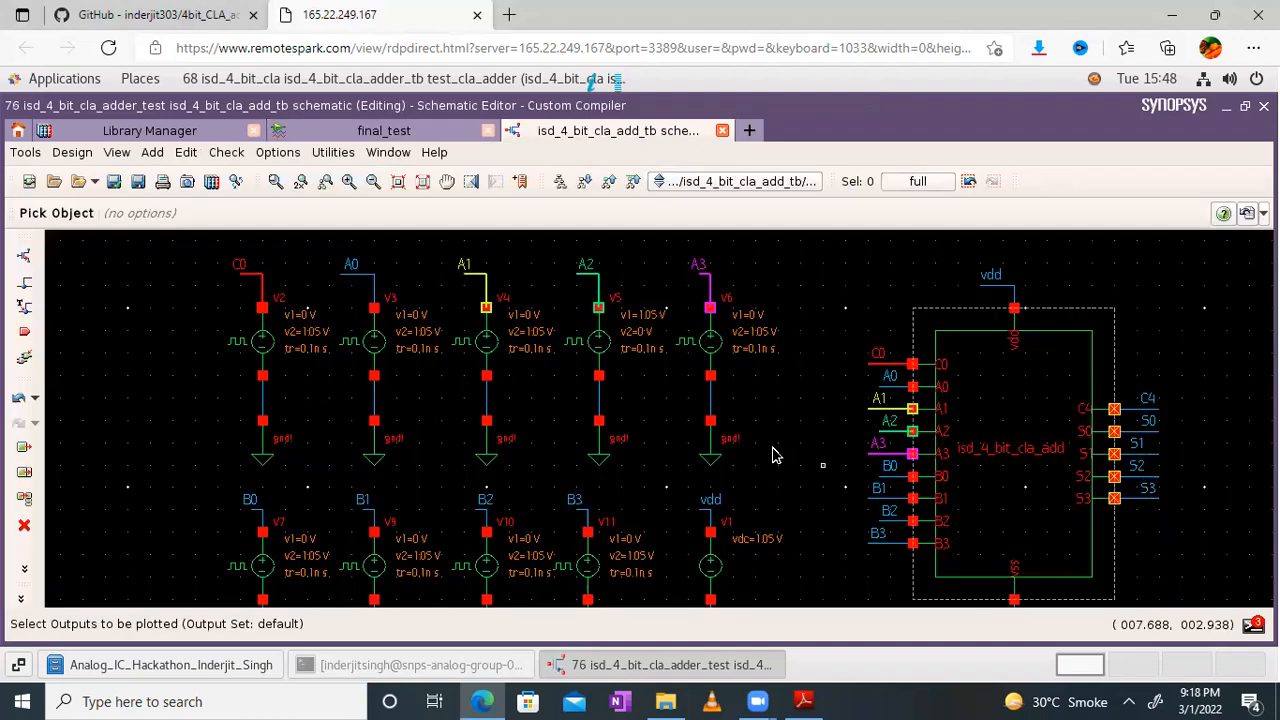
click(890, 380)
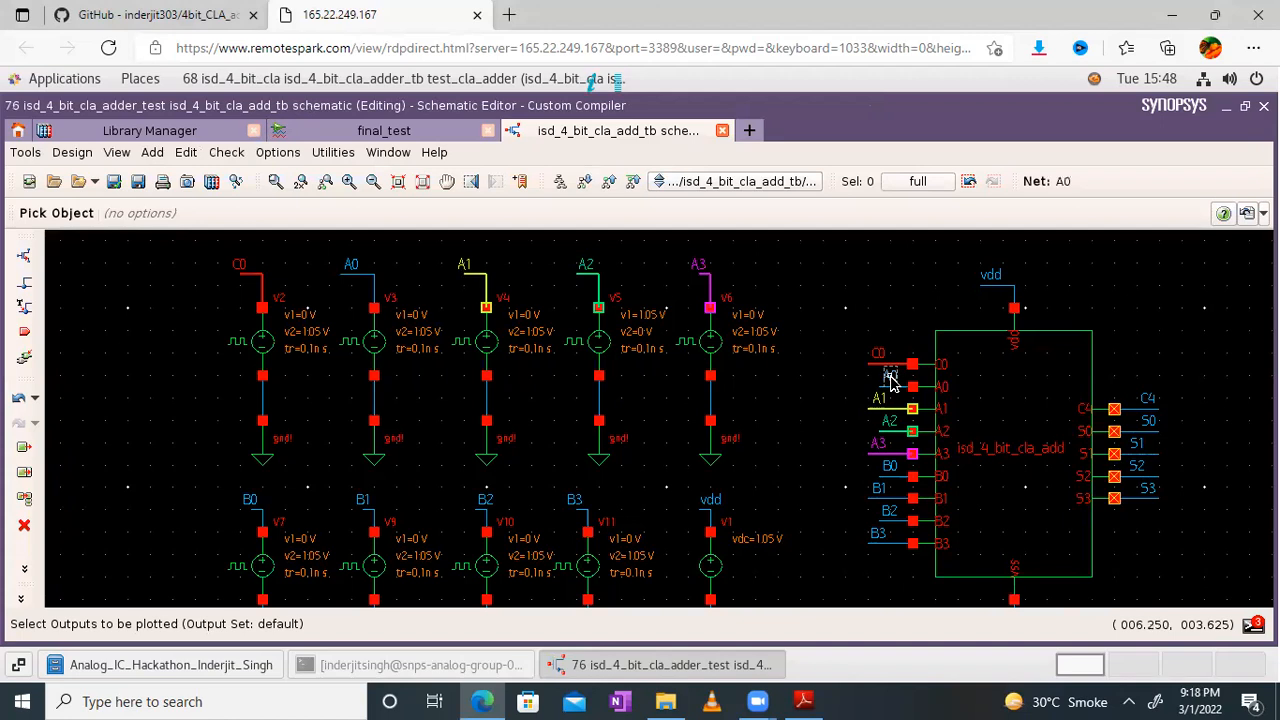
key(Escape)
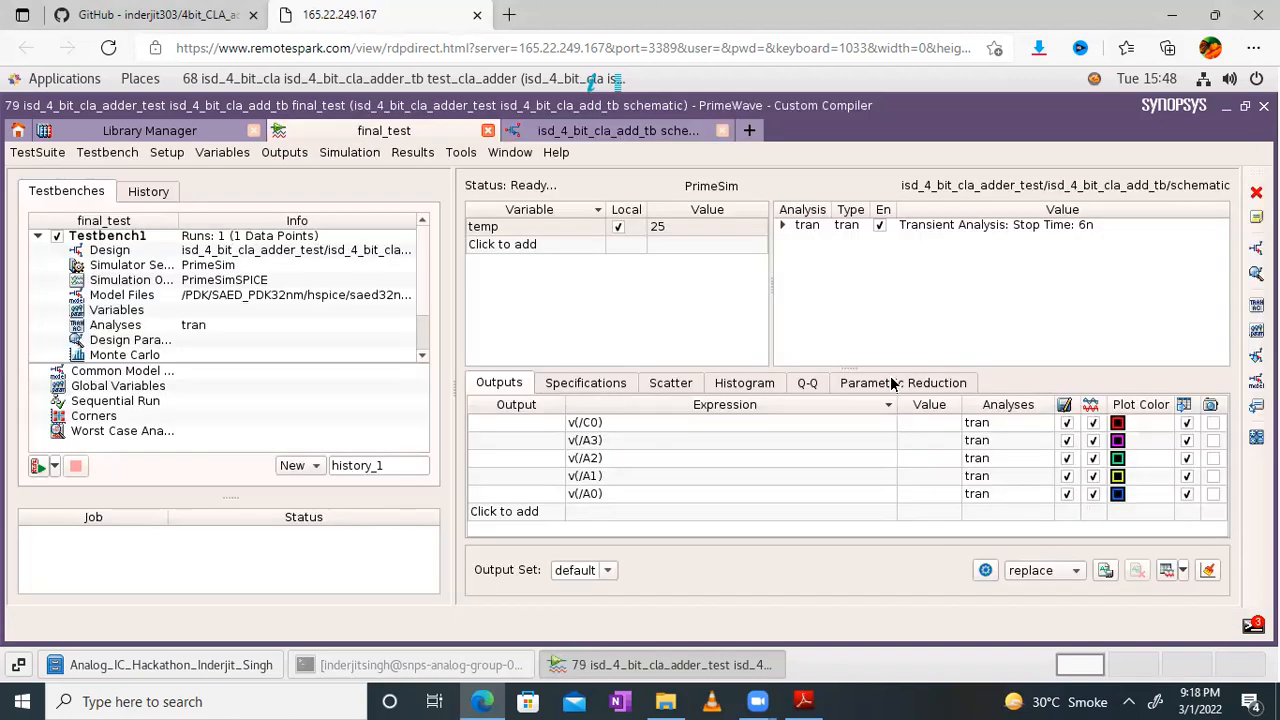
Add the voltages of the input nets B3 and B2 to the outputs by picking them in the schematic
click(613, 511)
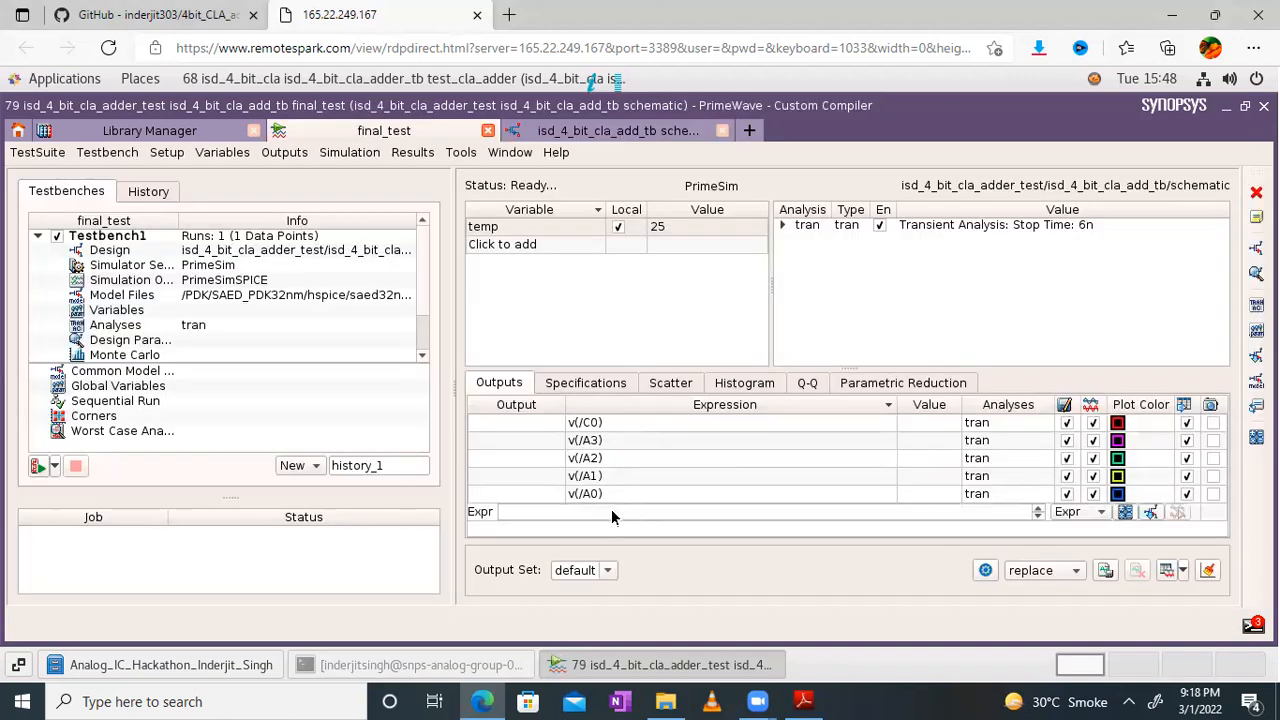
click(1150, 512)
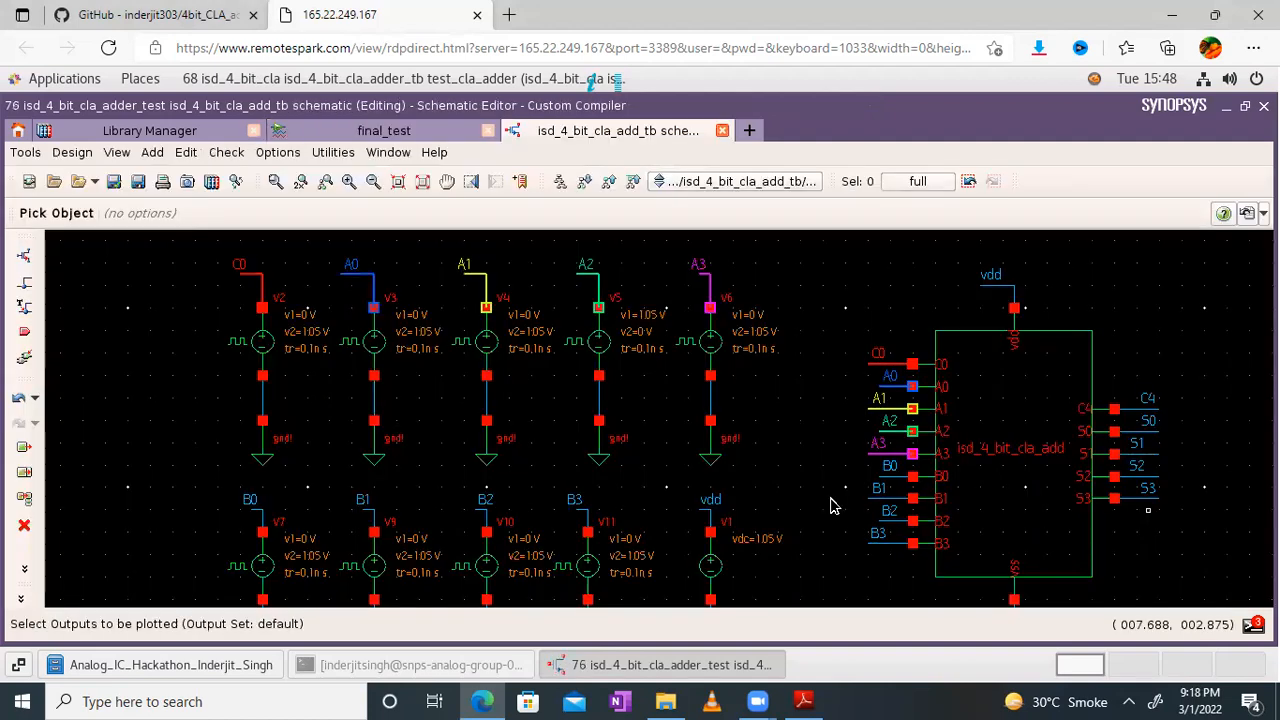
click(877, 540)
key(Escape)
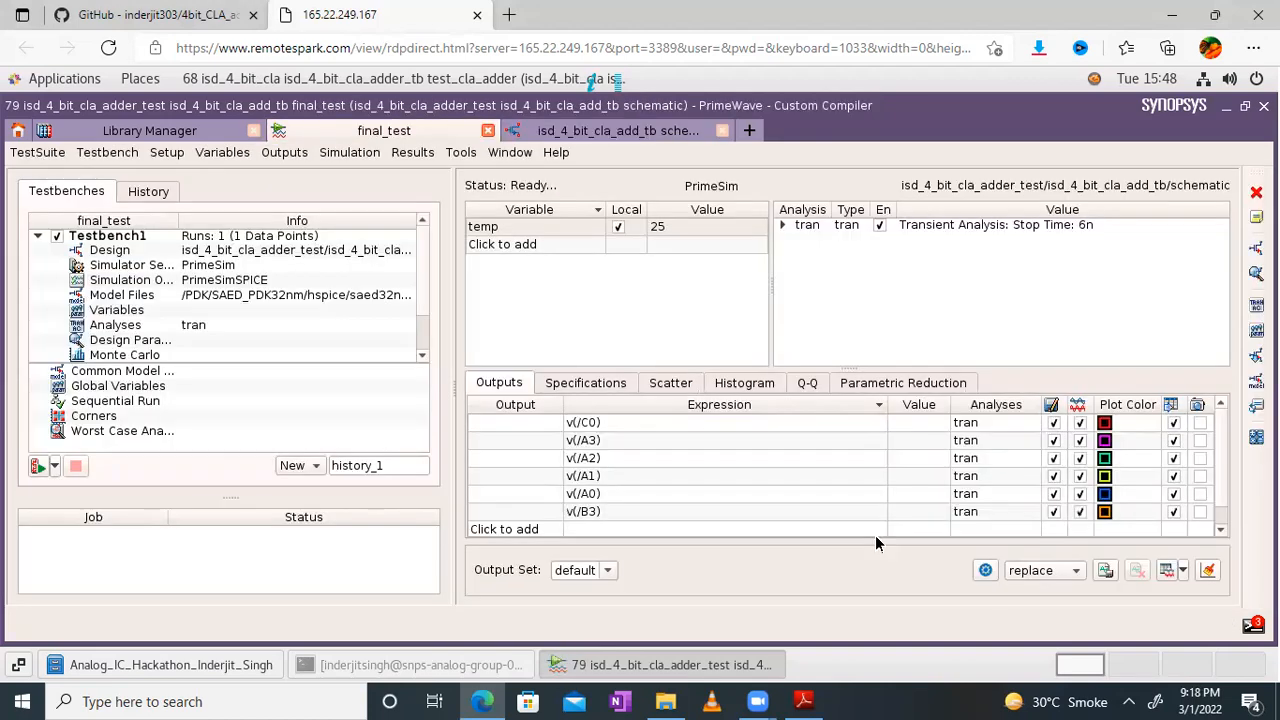
click(632, 532)
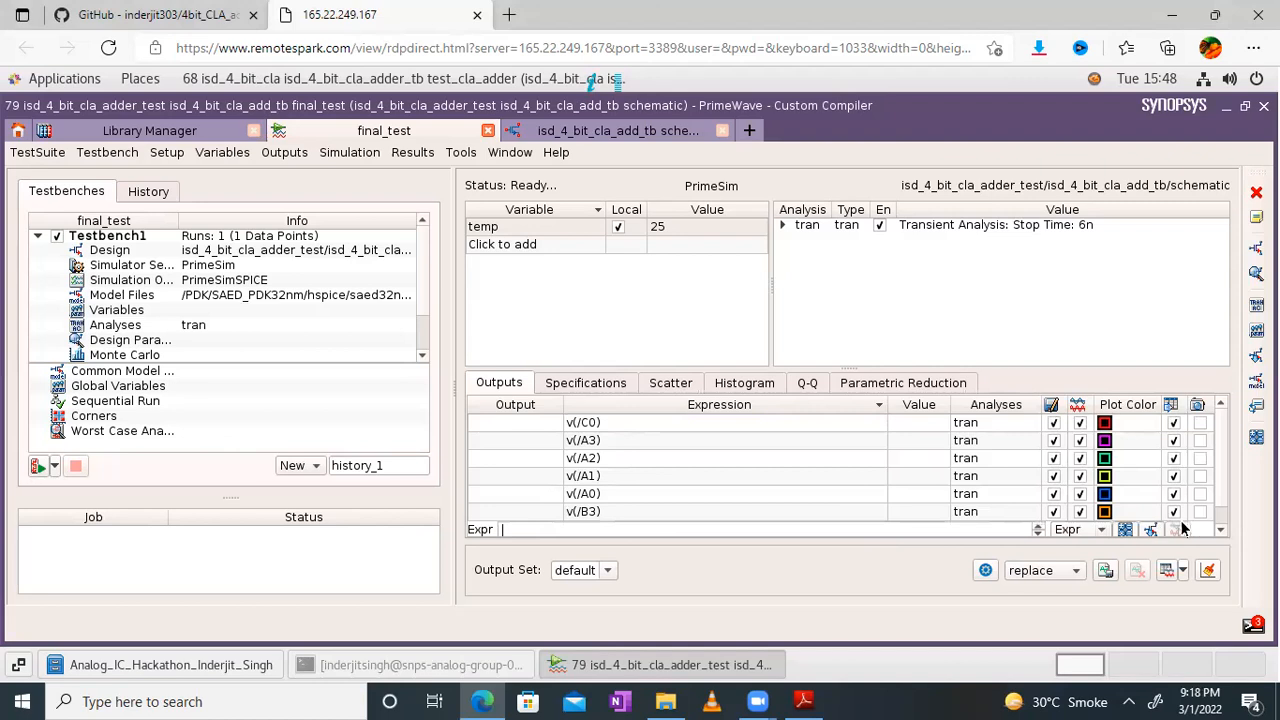
click(1150, 528)
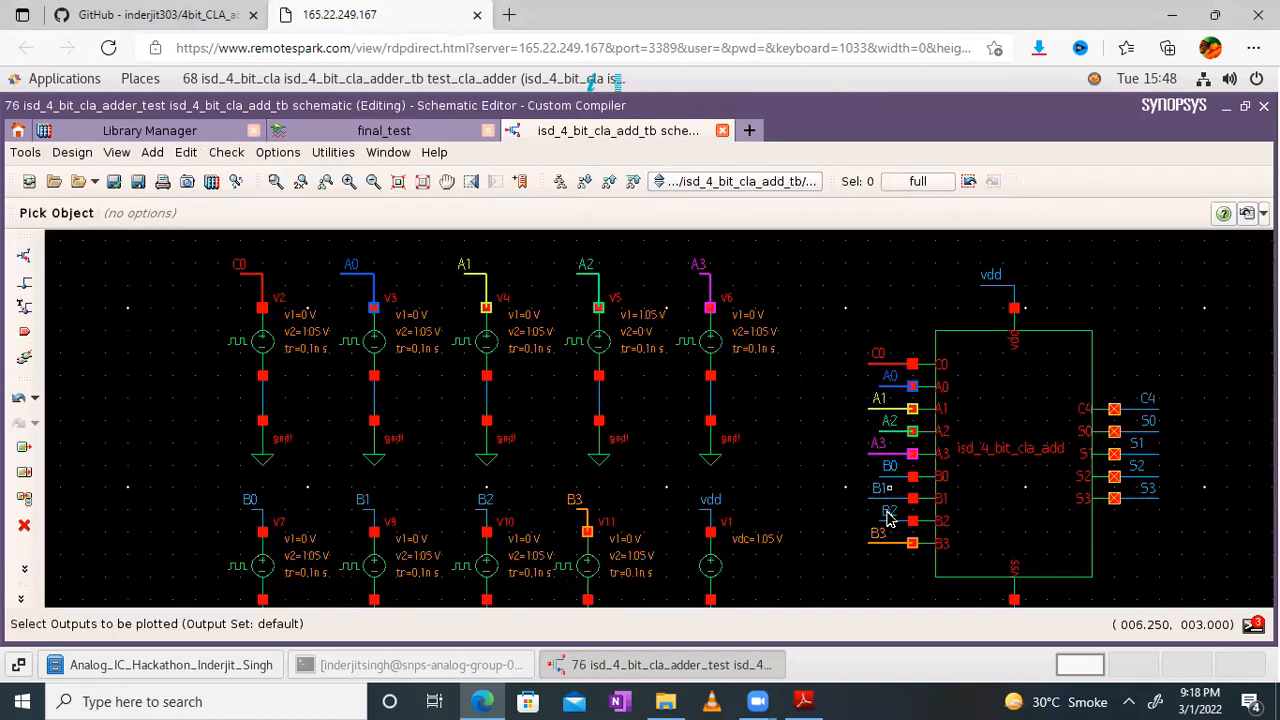
click(888, 518)
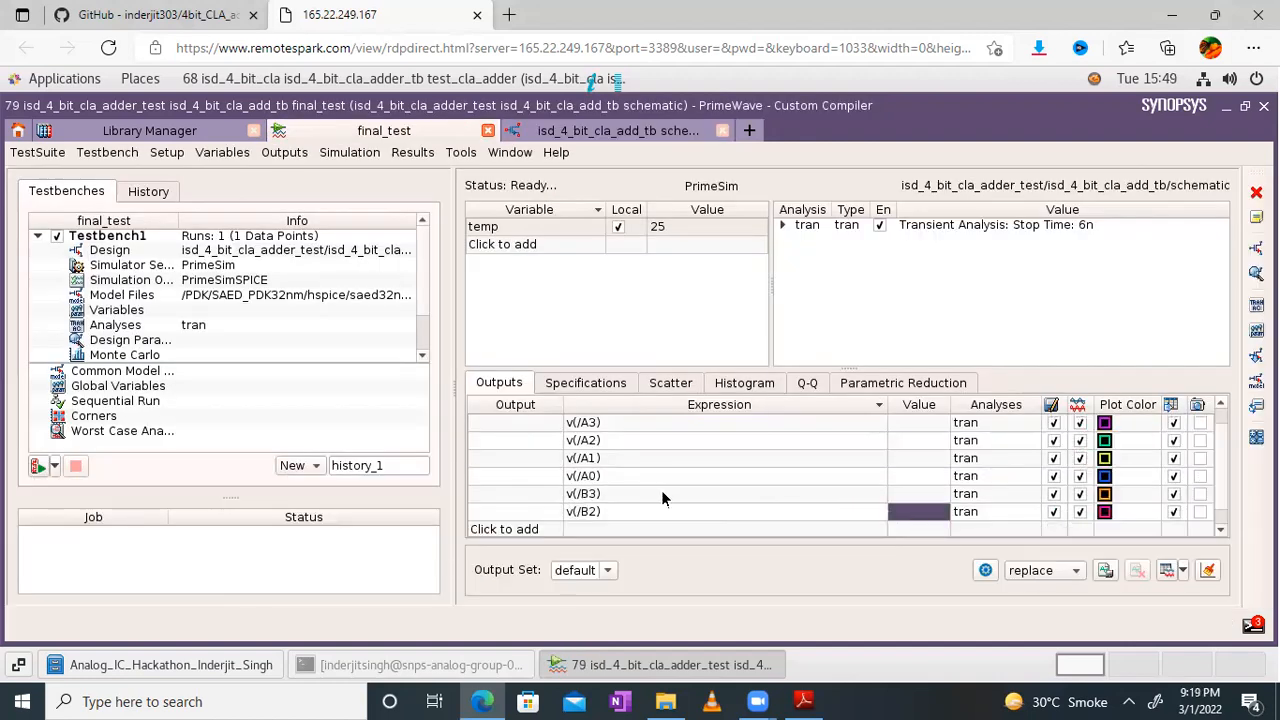
Add the voltages of the input nets B1 and B0 to the outputs by picking them in the schematic
click(617, 532)
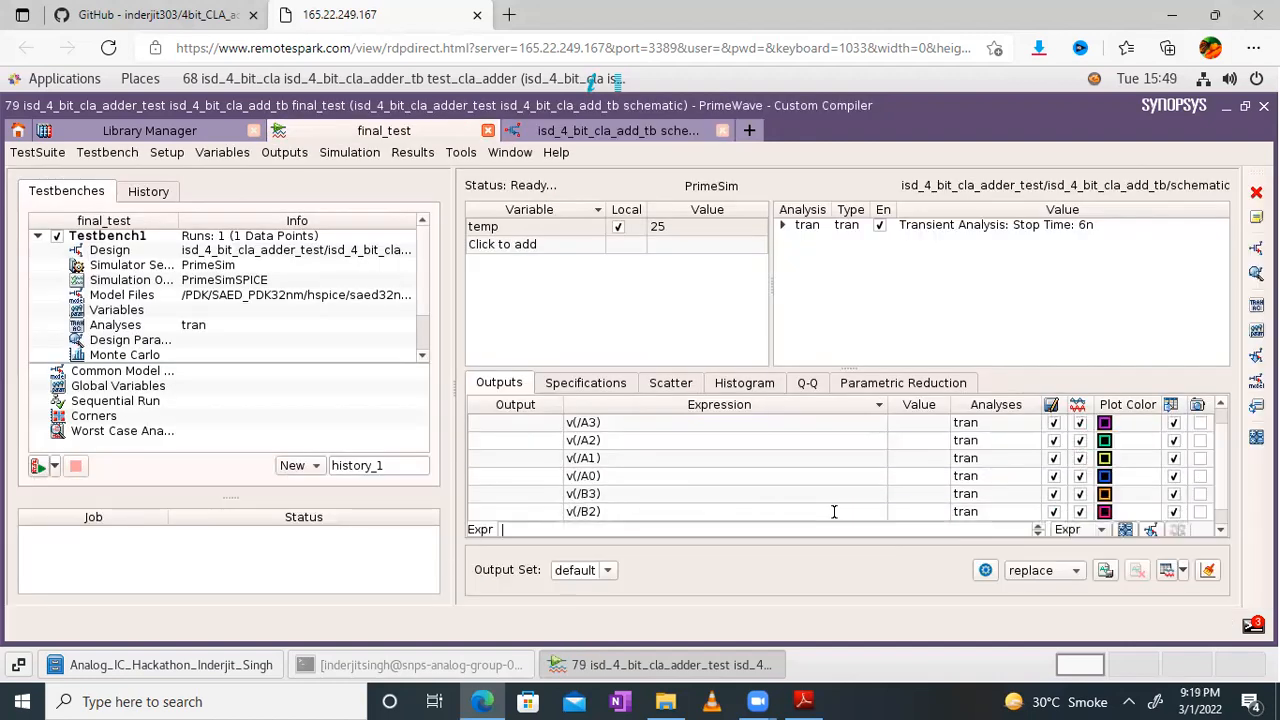
click(1150, 529)
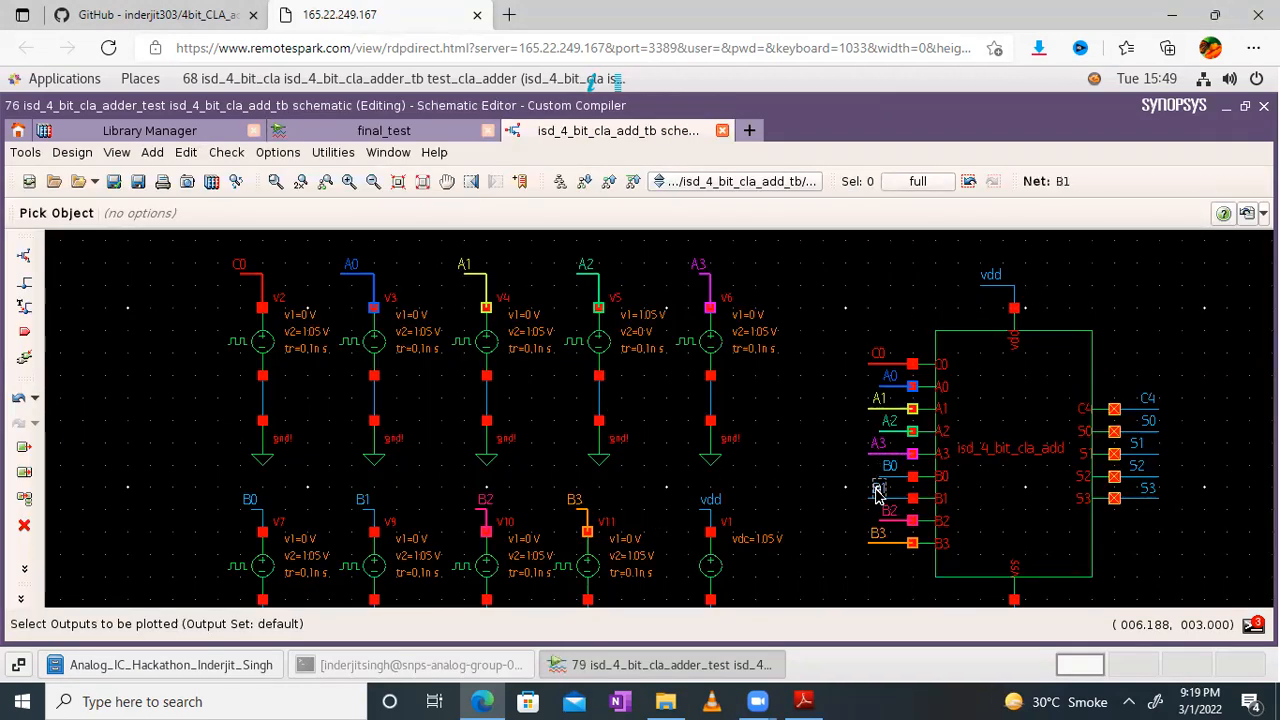
click(876, 494)
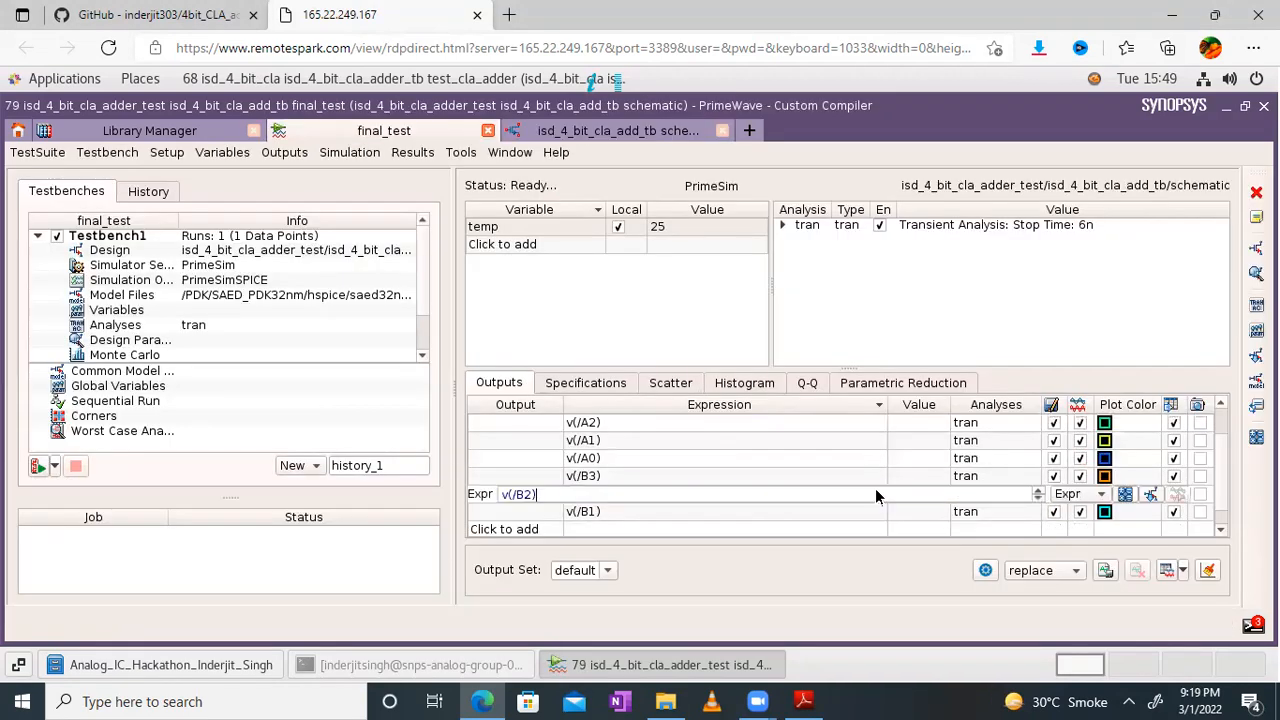
click(631, 529)
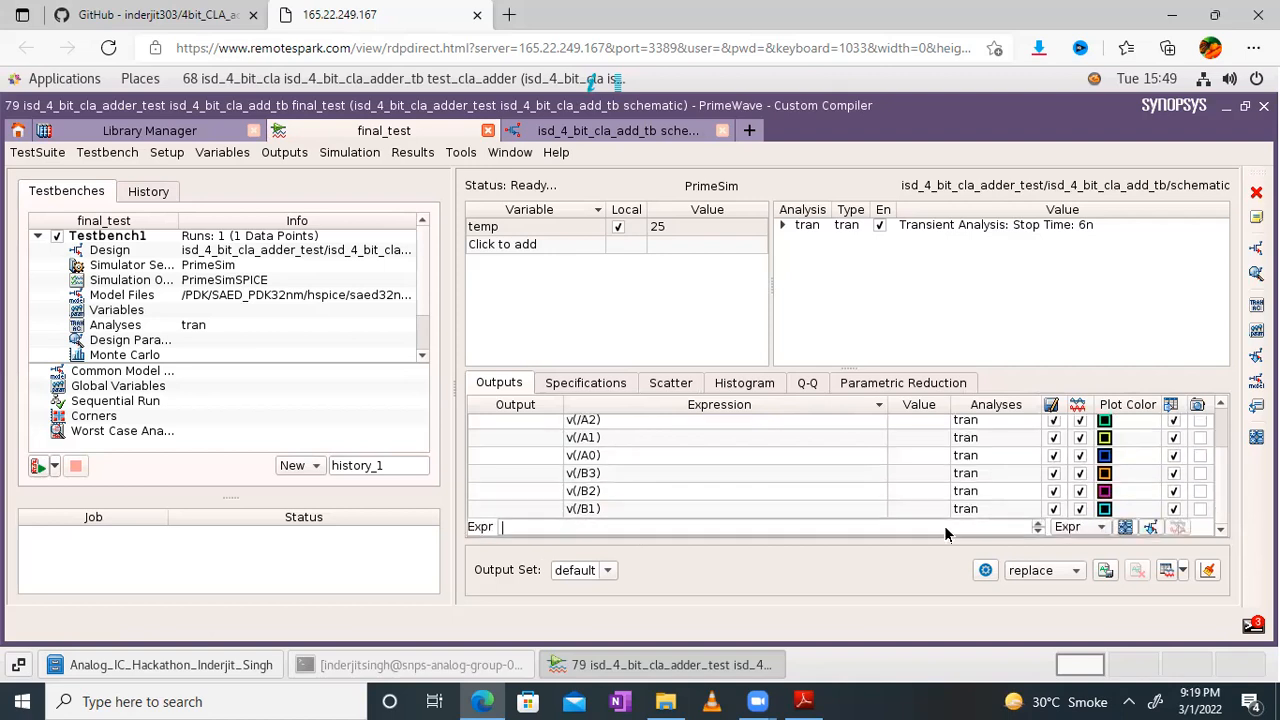
click(1150, 528)
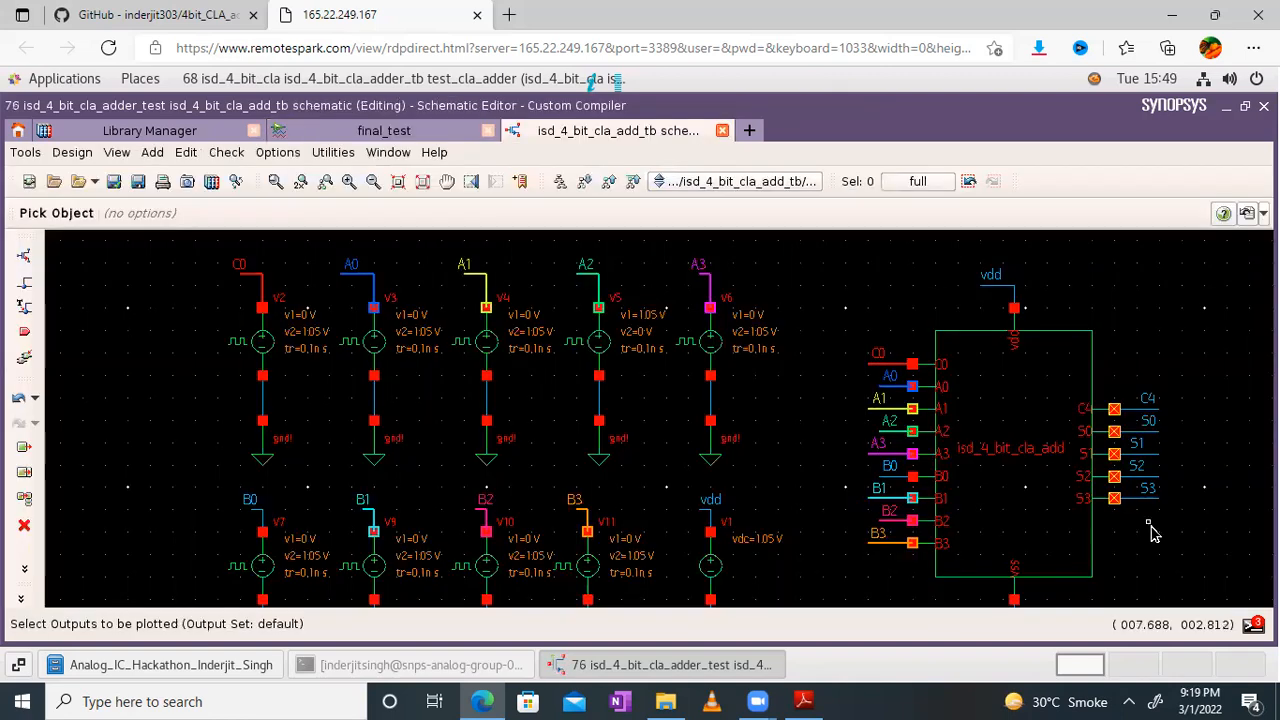
click(893, 470)
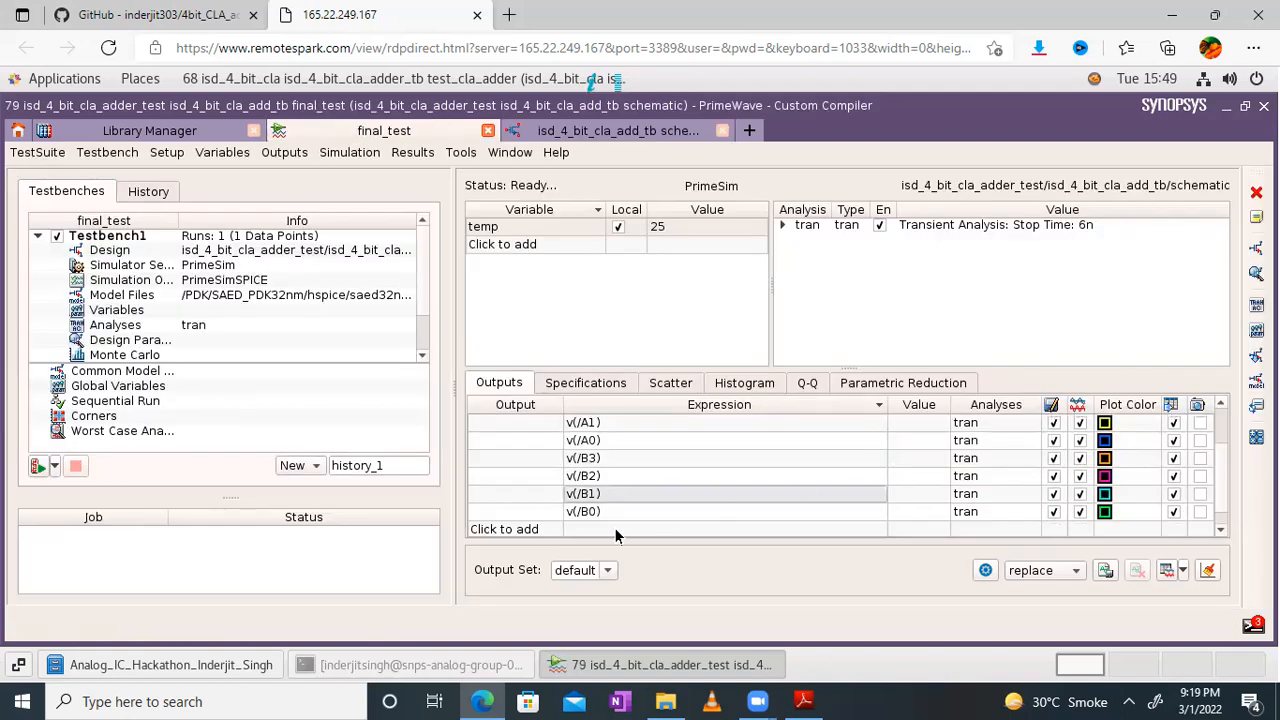
Add the voltages of the adder's sum nets S3 and S2 to the outputs by picking them in the schematic
click(609, 529)
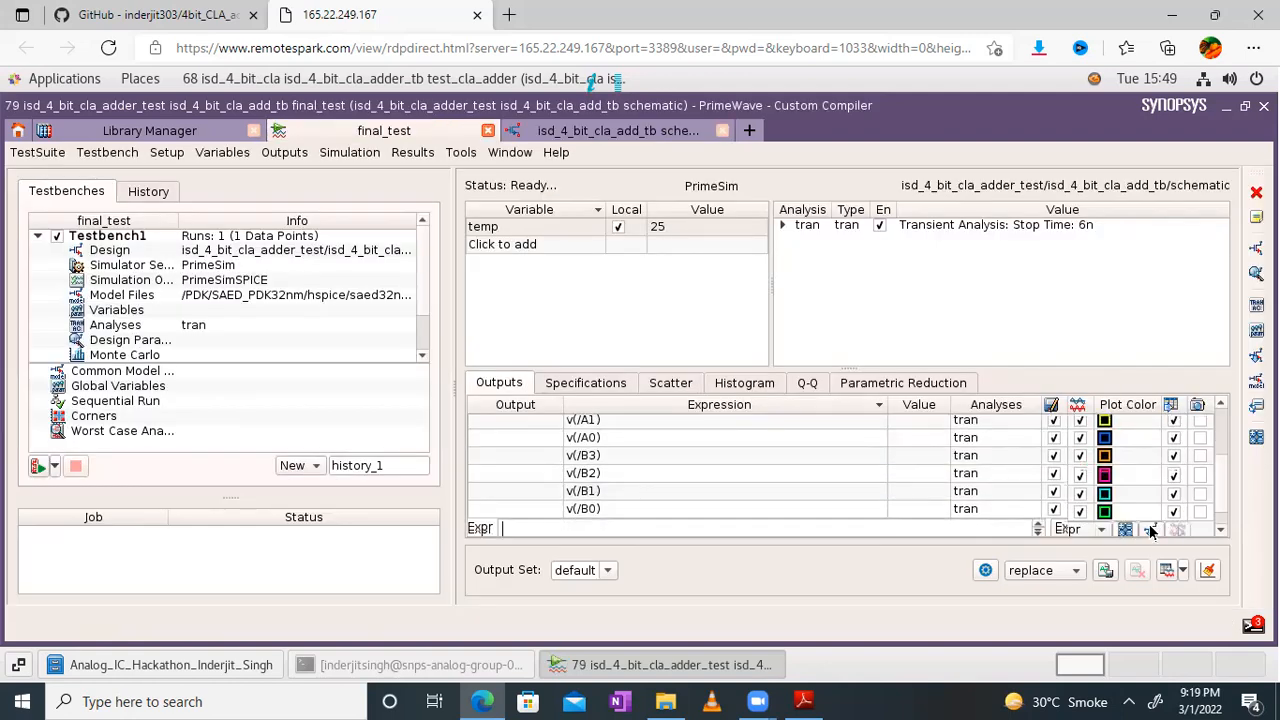
click(1150, 528)
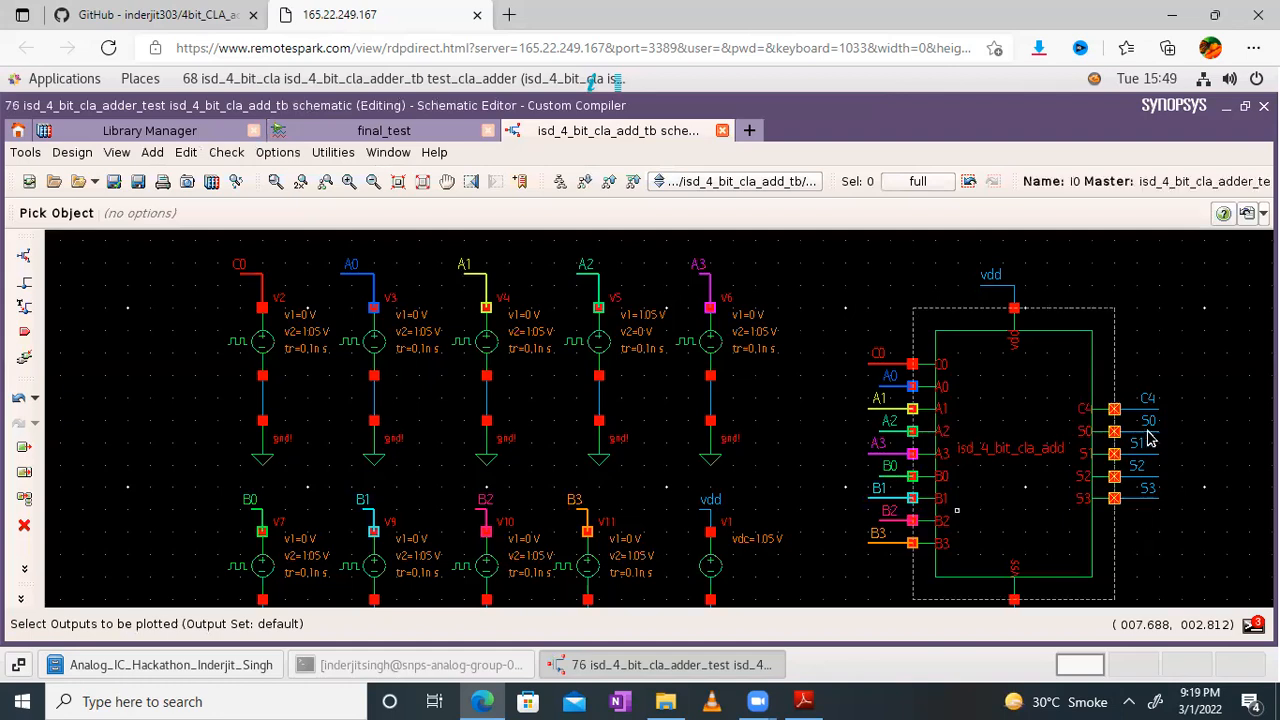
click(1149, 499)
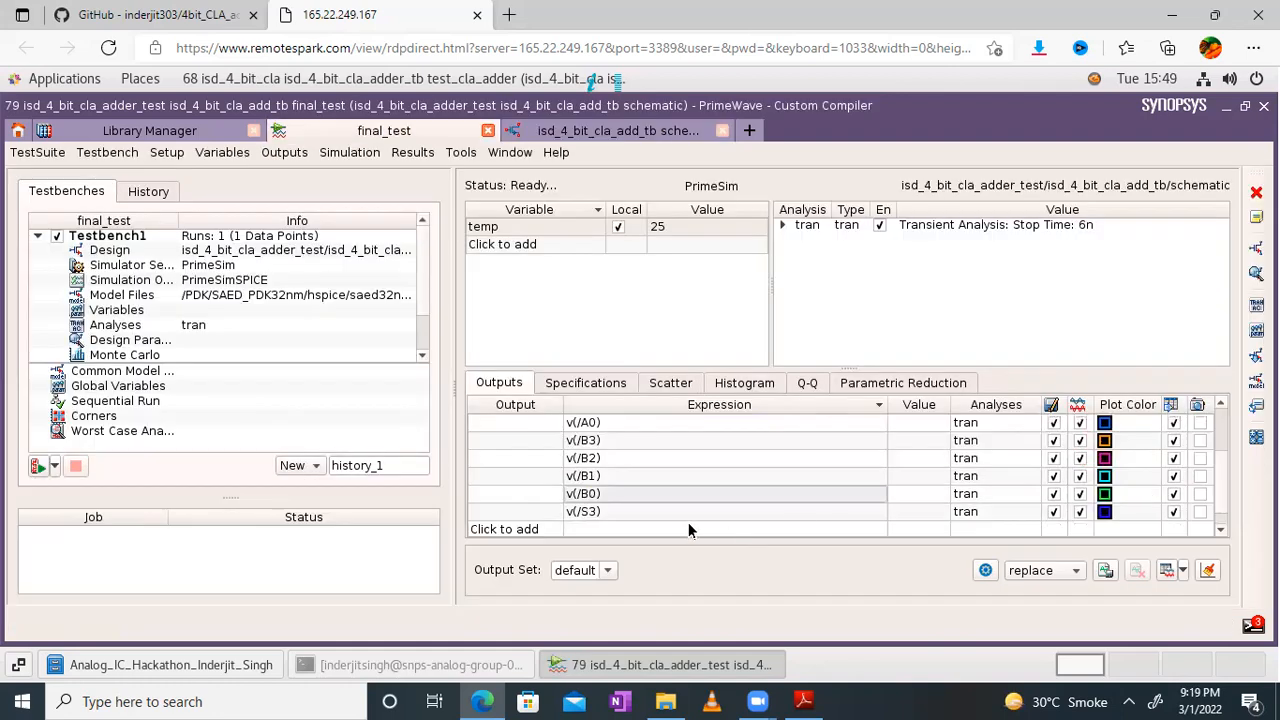
click(730, 527)
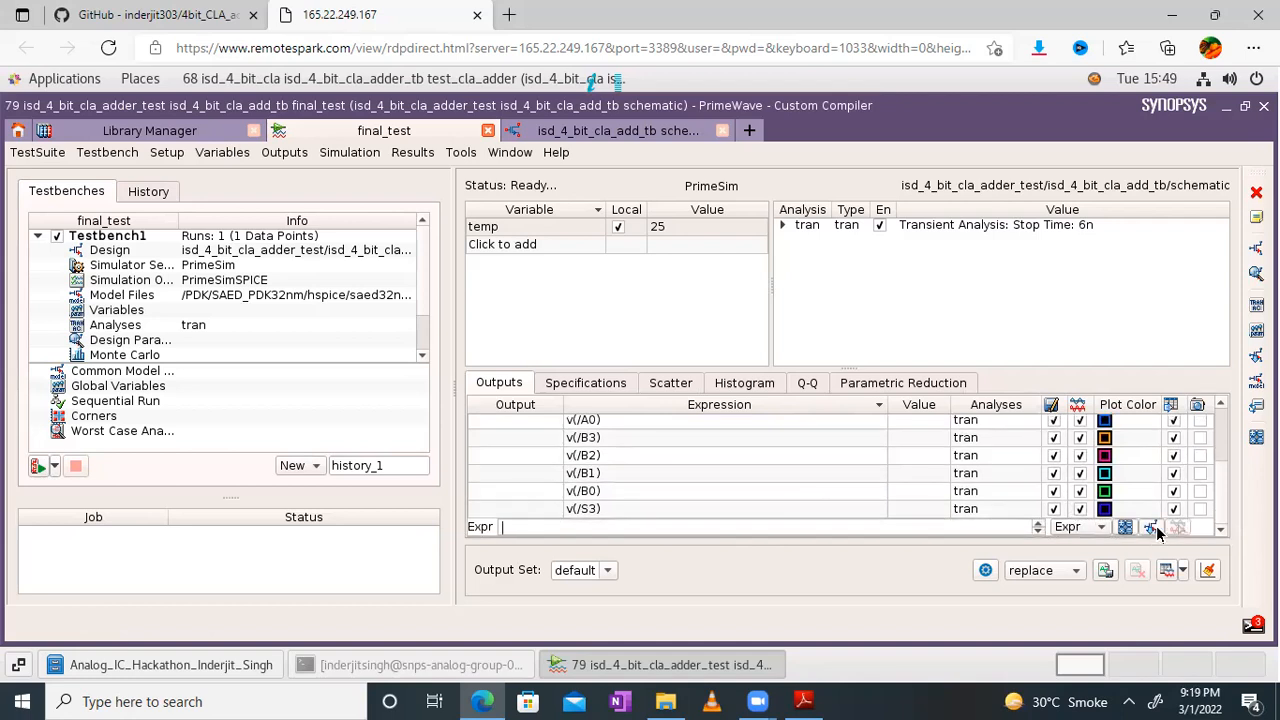
click(1150, 528)
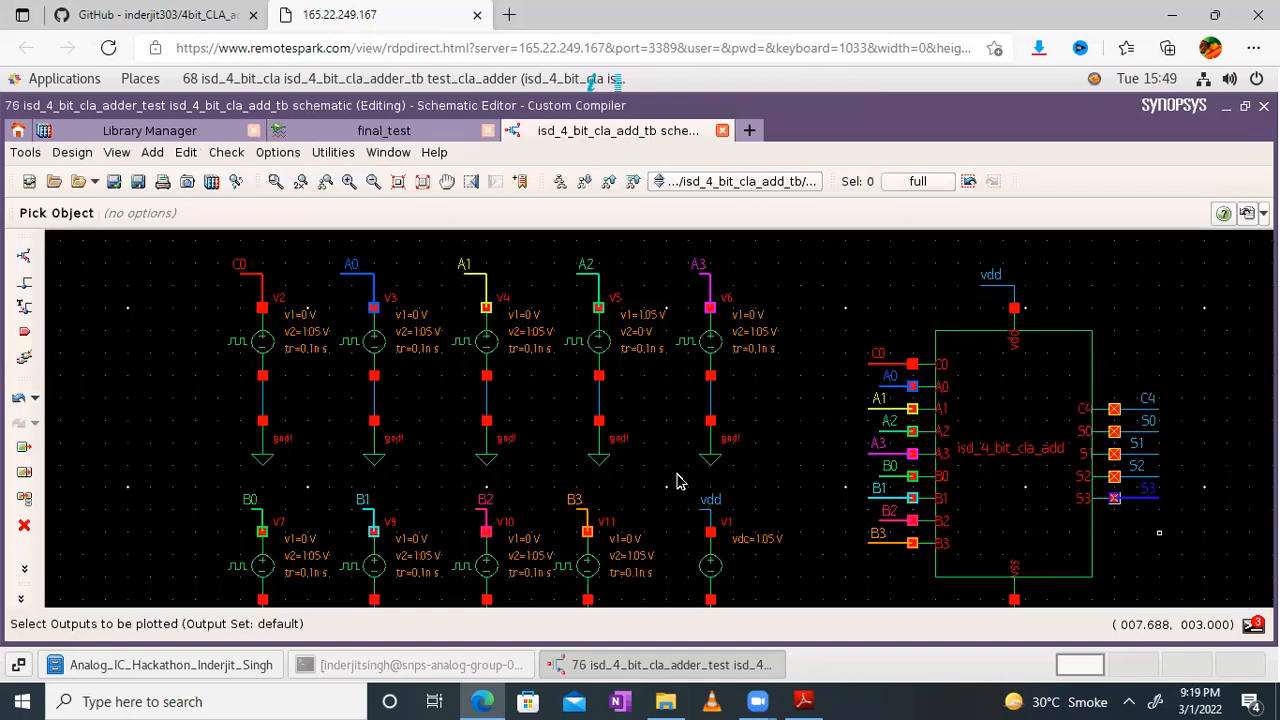
click(1137, 473)
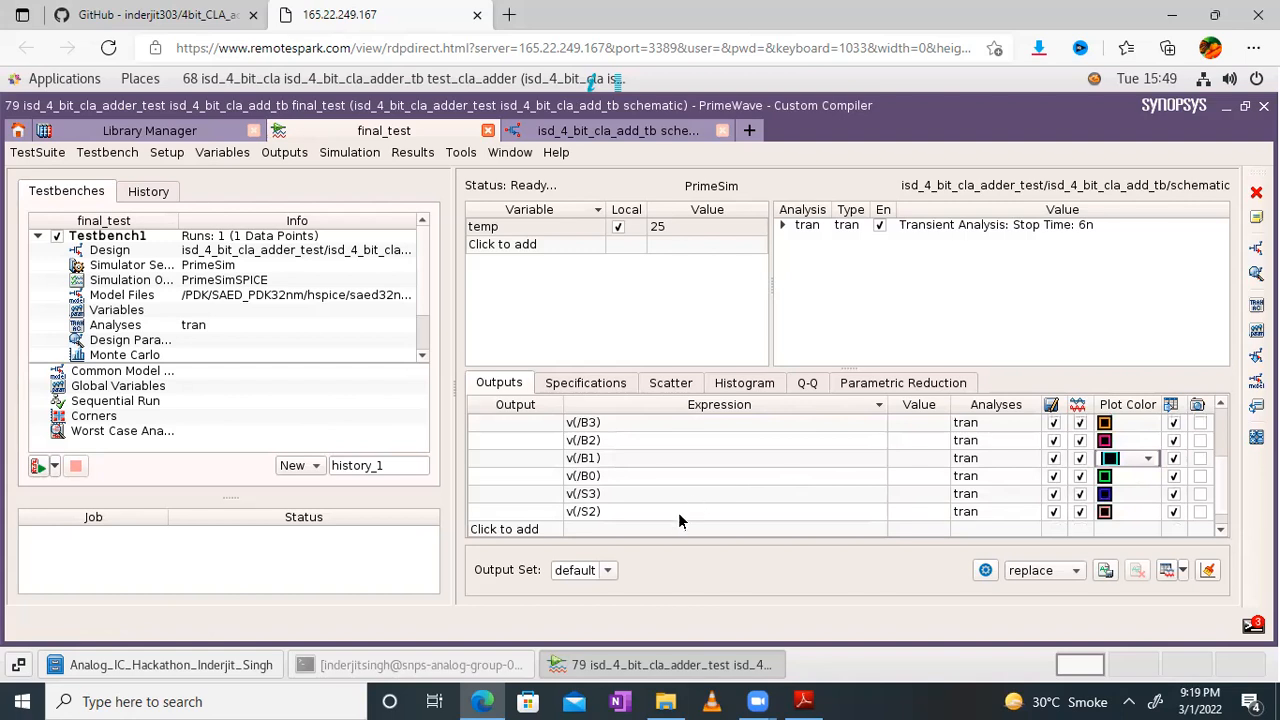
Add the voltages of the sum nets S1 and S0 to the outputs by picking them in the schematic
click(669, 528)
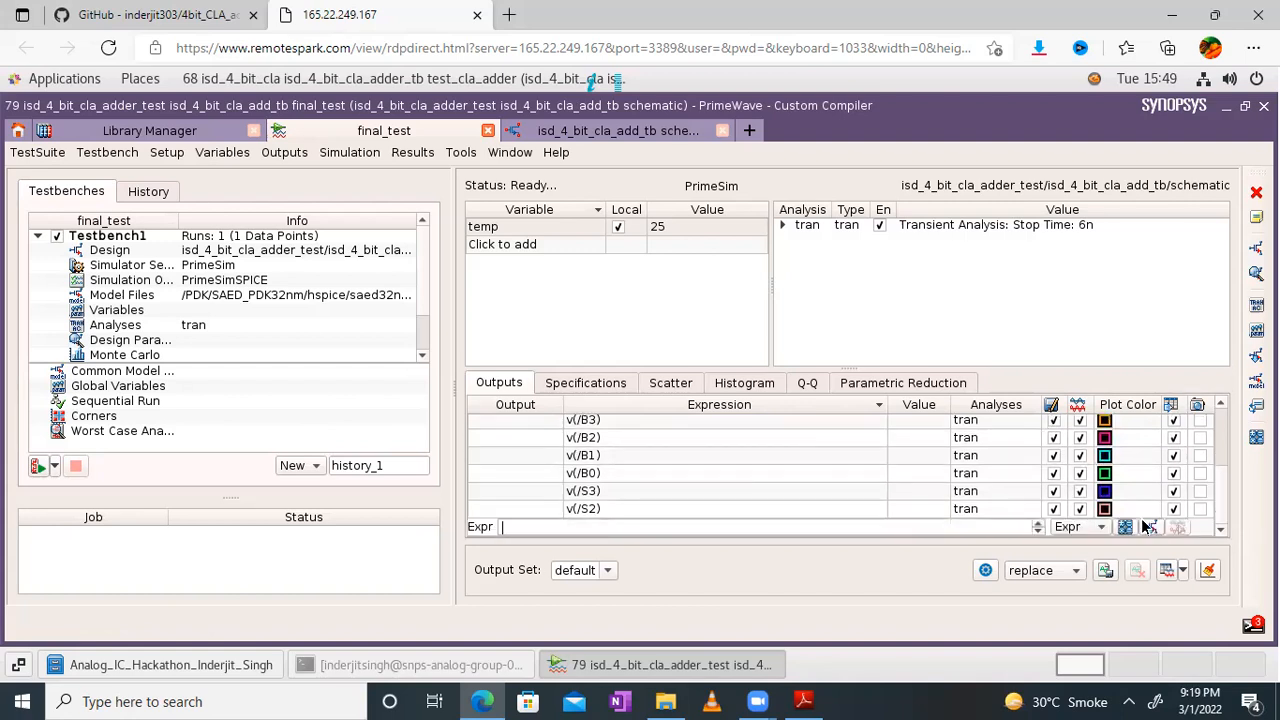
click(1150, 528)
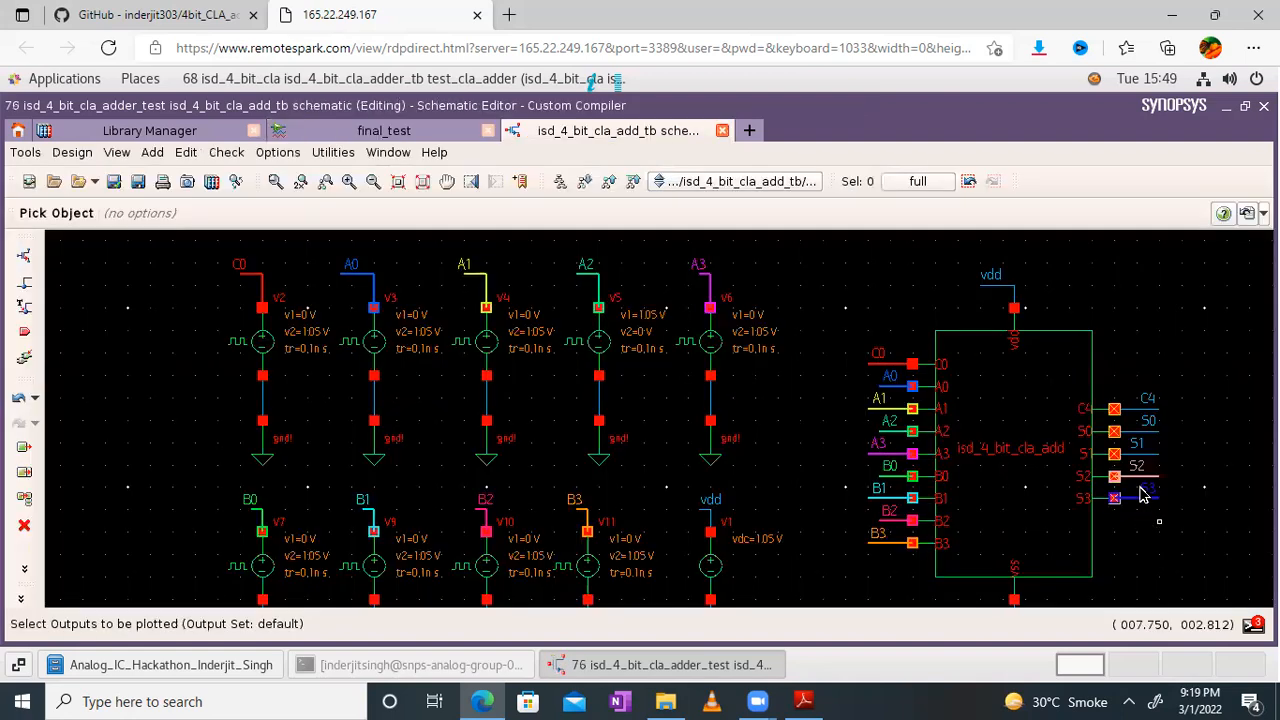
click(1137, 449)
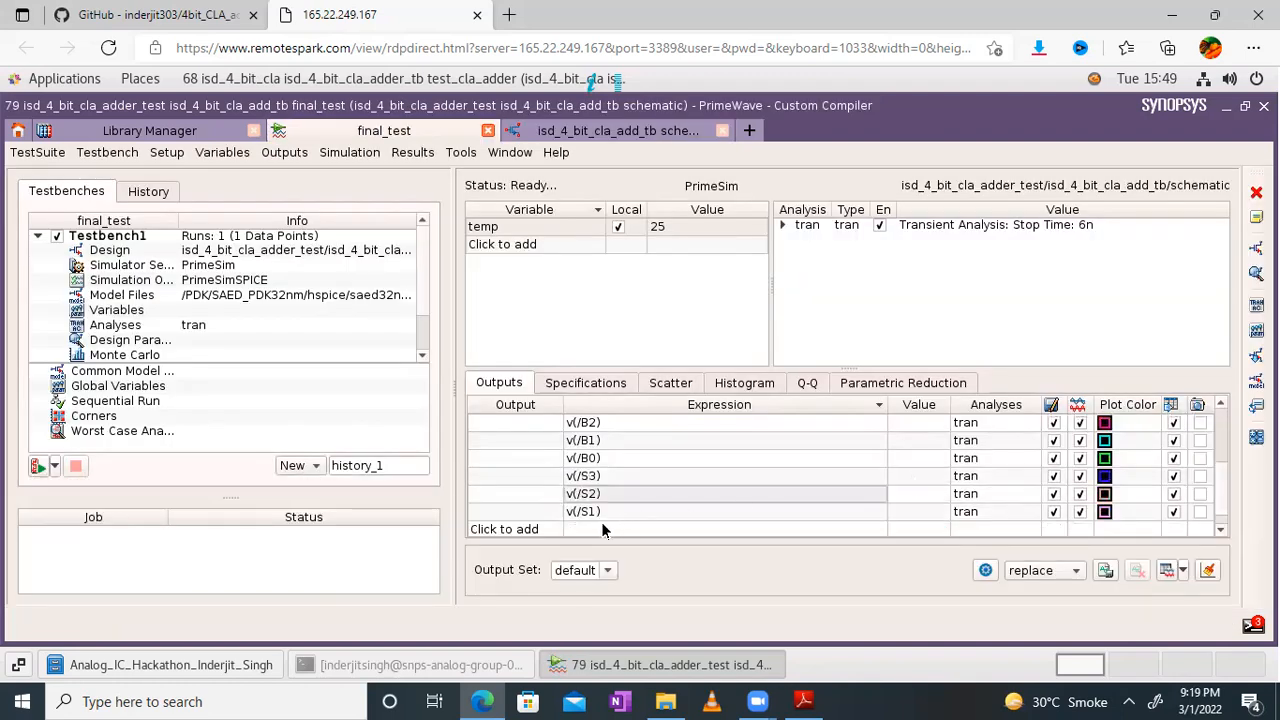
click(602, 528)
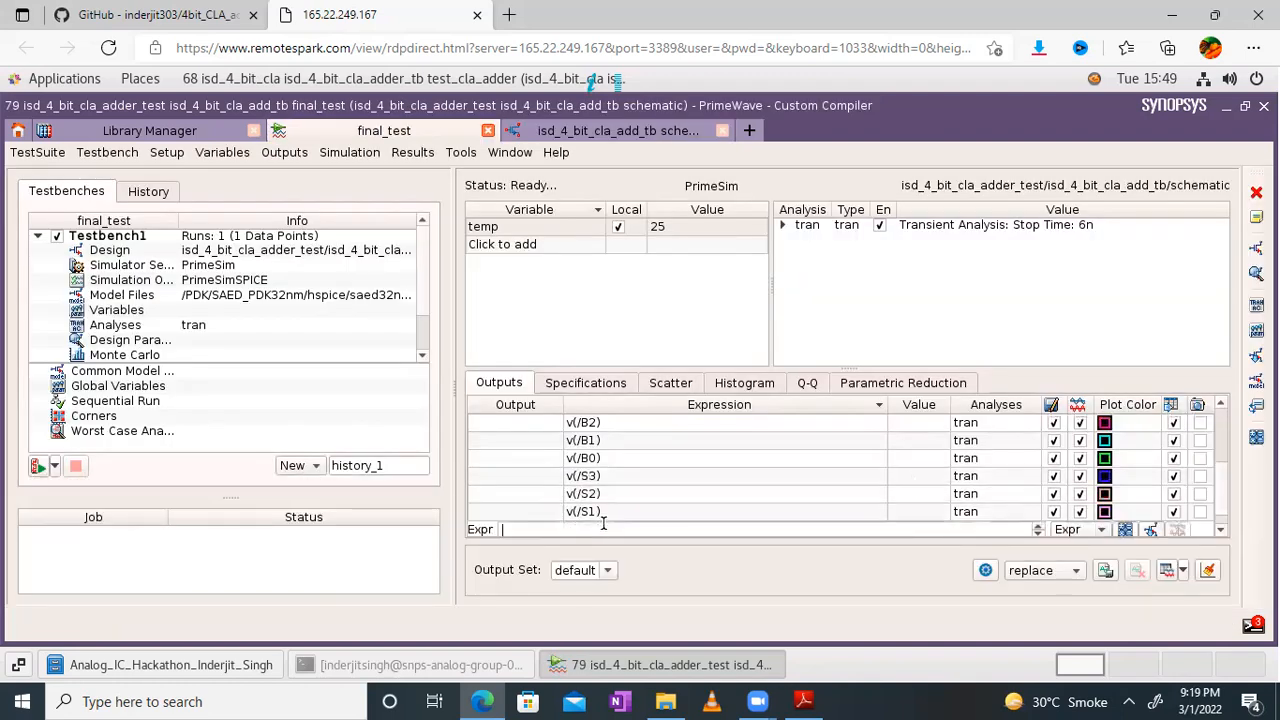
click(1151, 527)
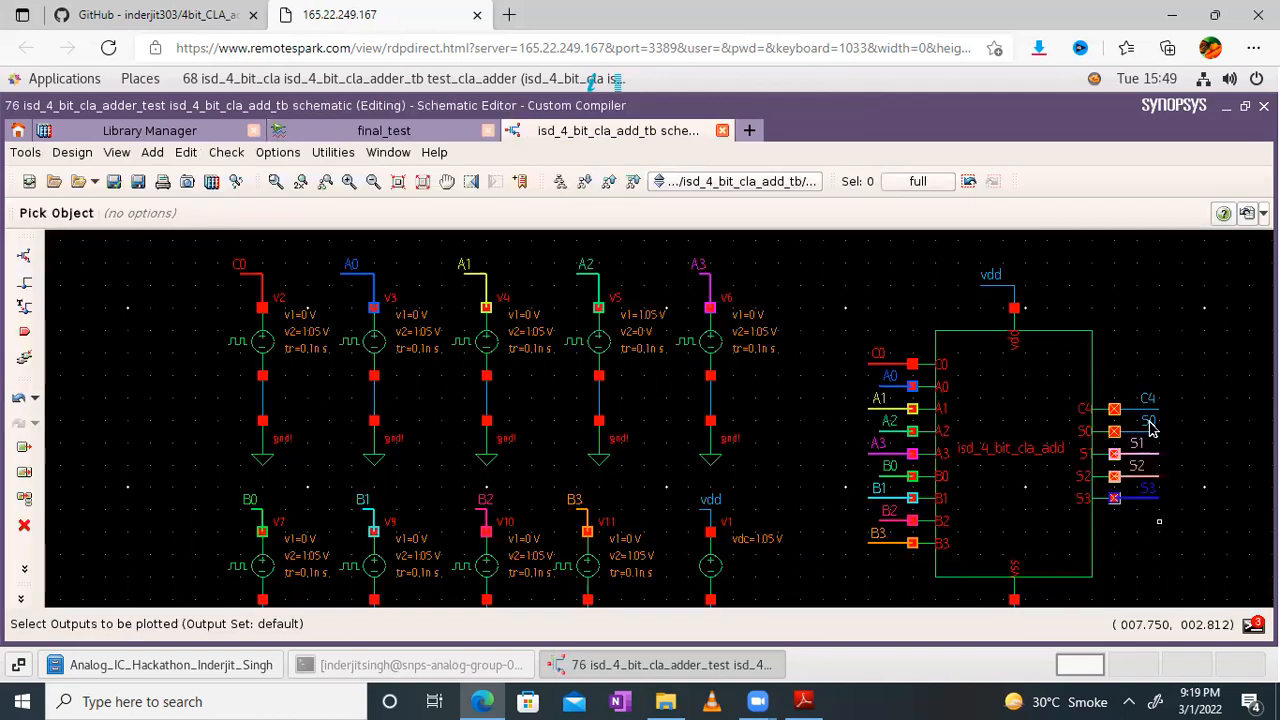
click(1150, 425)
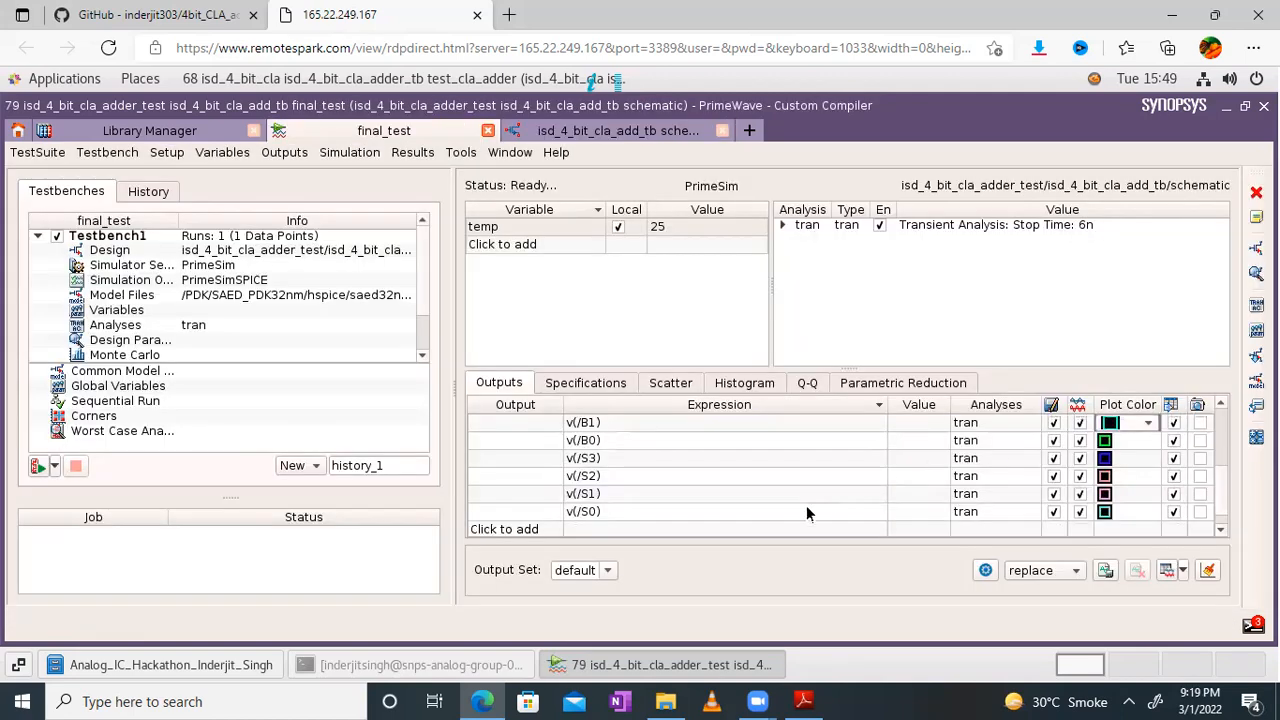
Add the voltage of the adder's carry-out net C4 to the outputs by picking it in the schematic
click(764, 531)
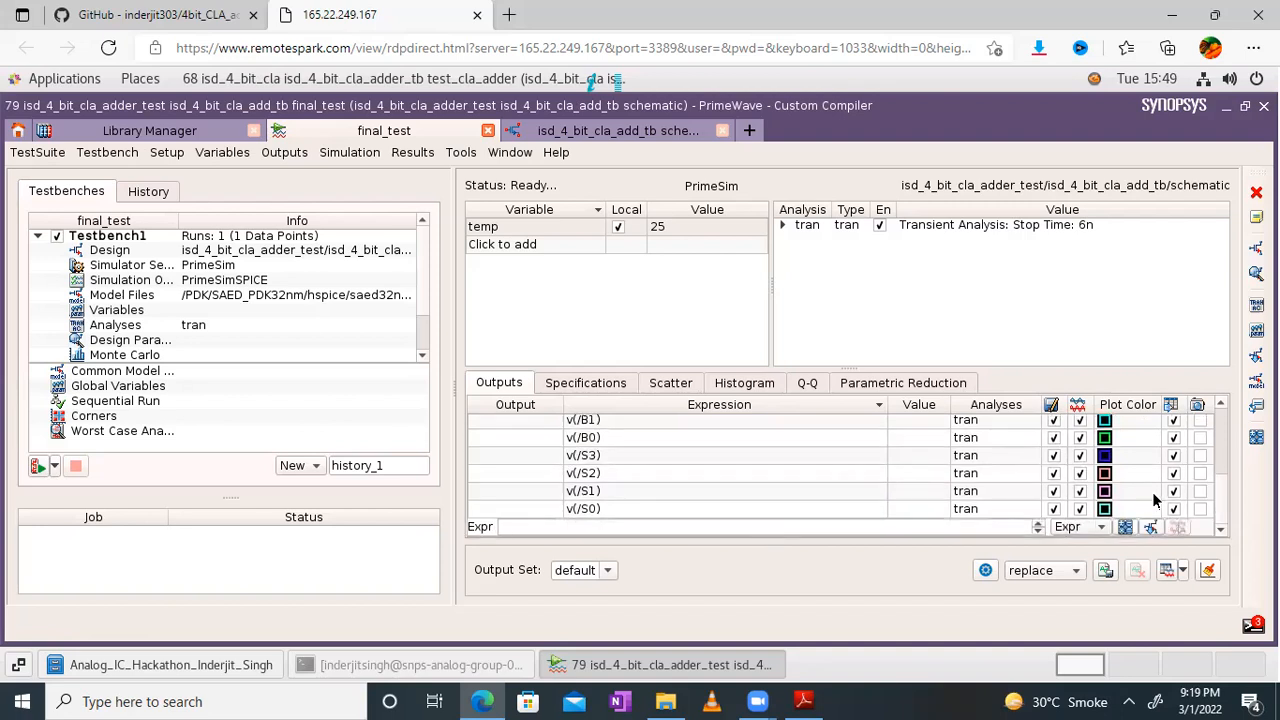
click(1150, 527)
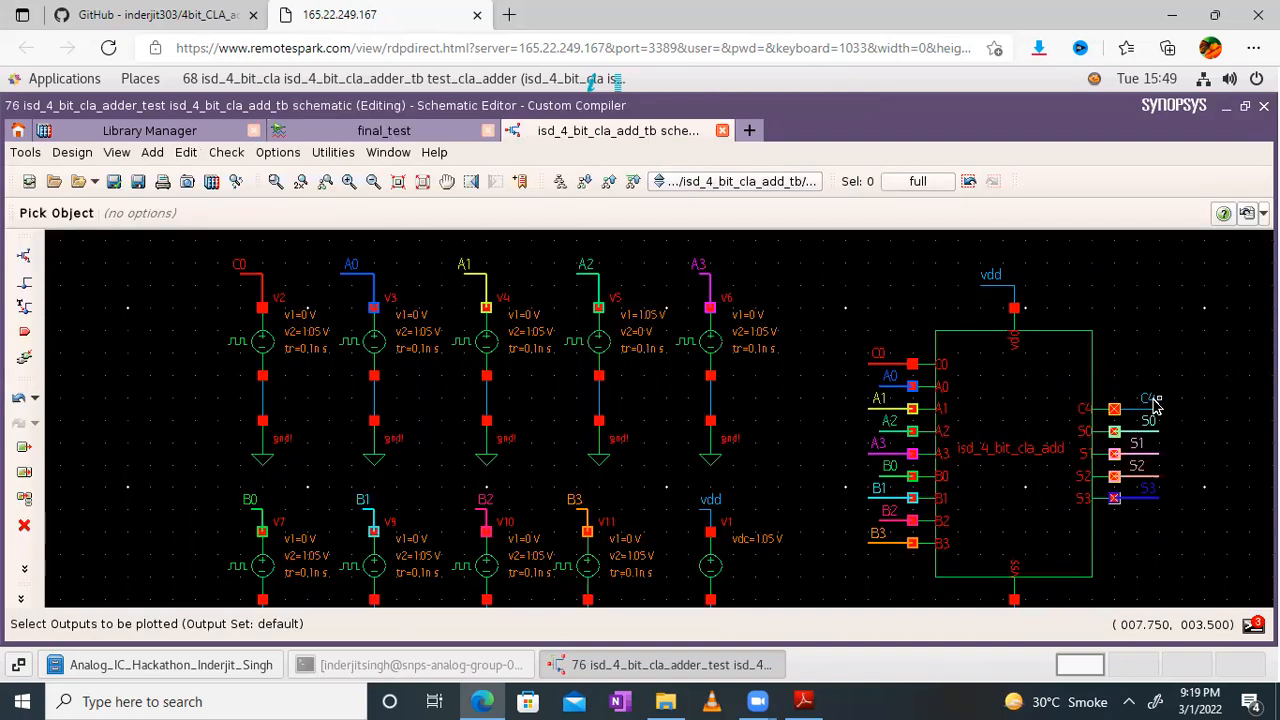
click(1148, 400)
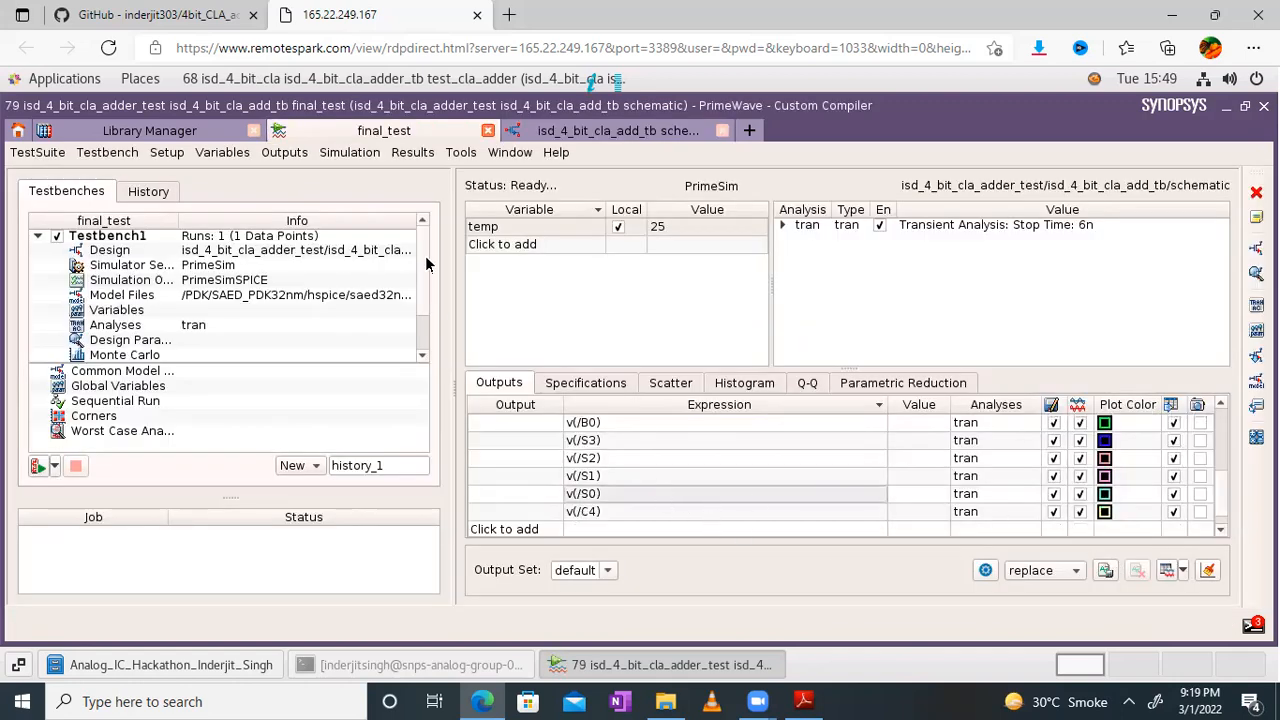
Netlist and run the transient simulation of Testbench1, and maximize the WaveView window with the plotted waveforms
click(355, 153)
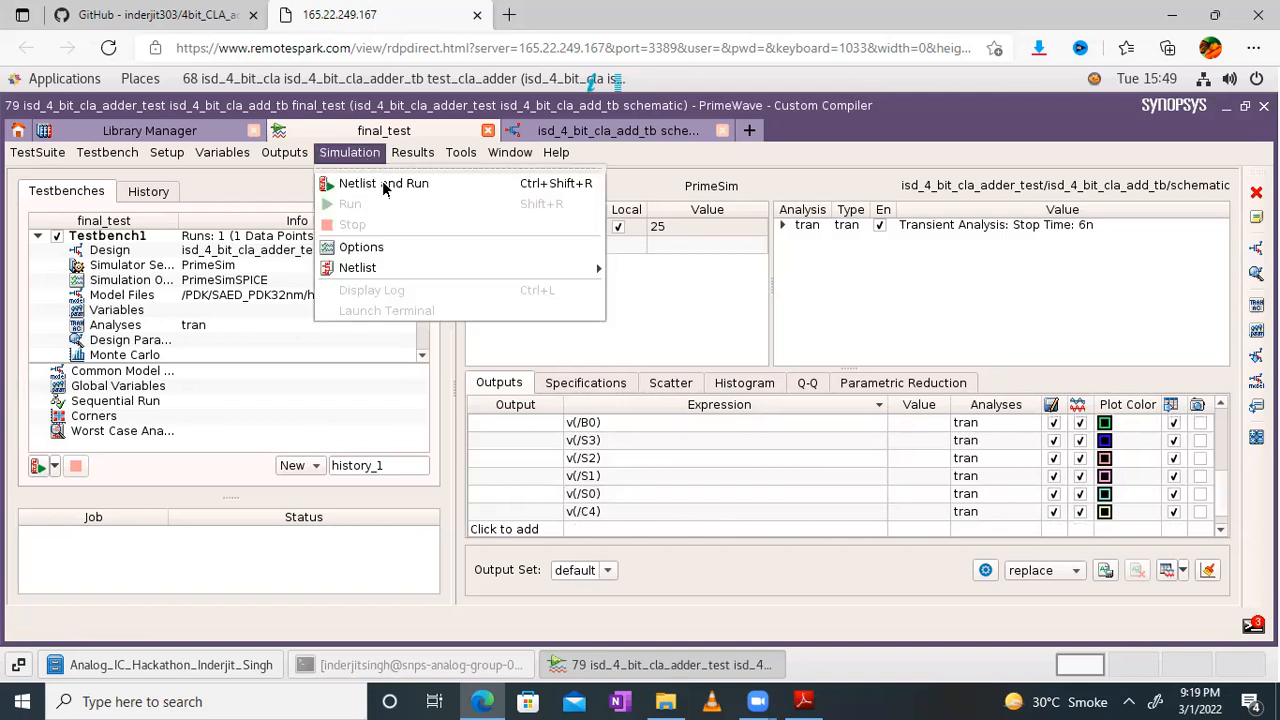
click(384, 184)
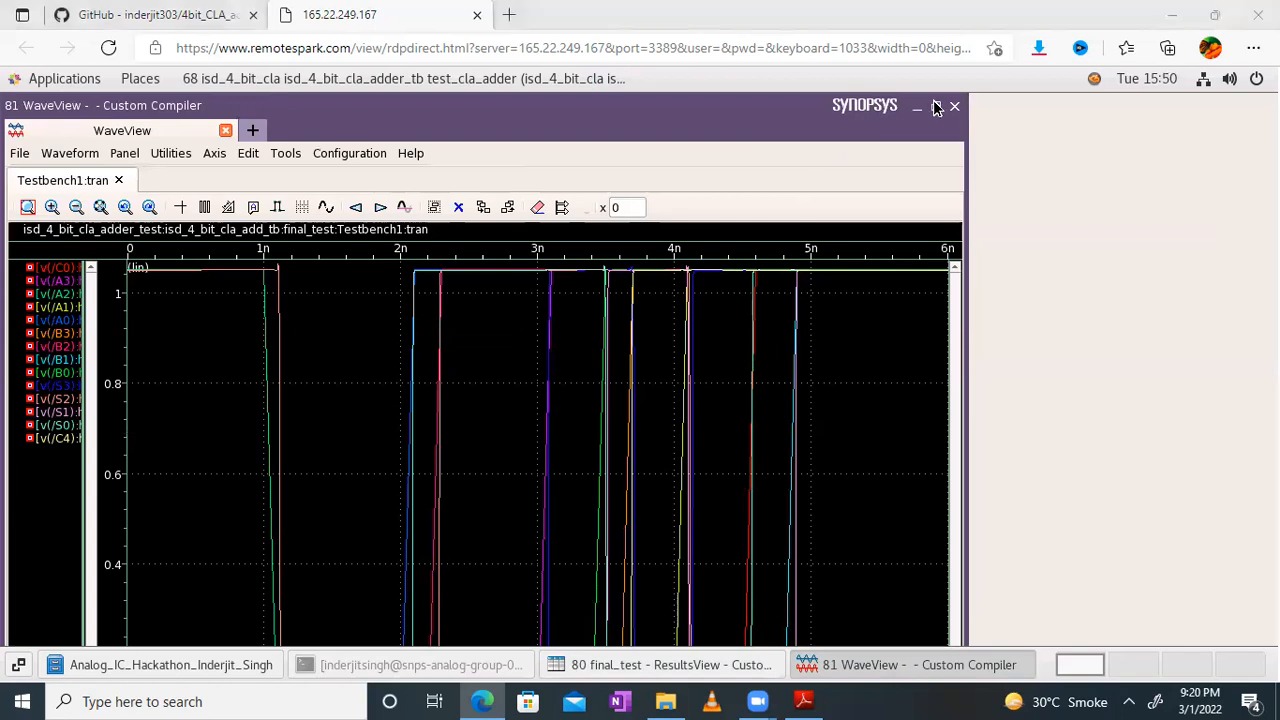
click(936, 107)
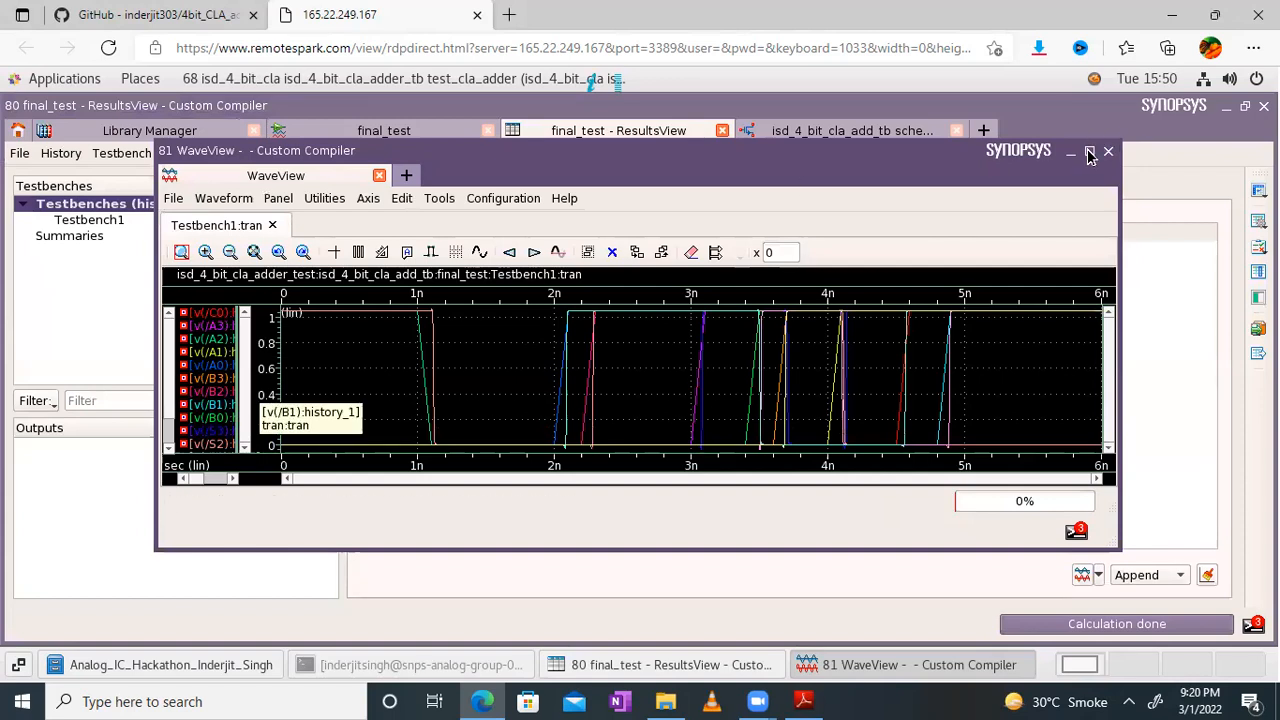
click(1088, 150)
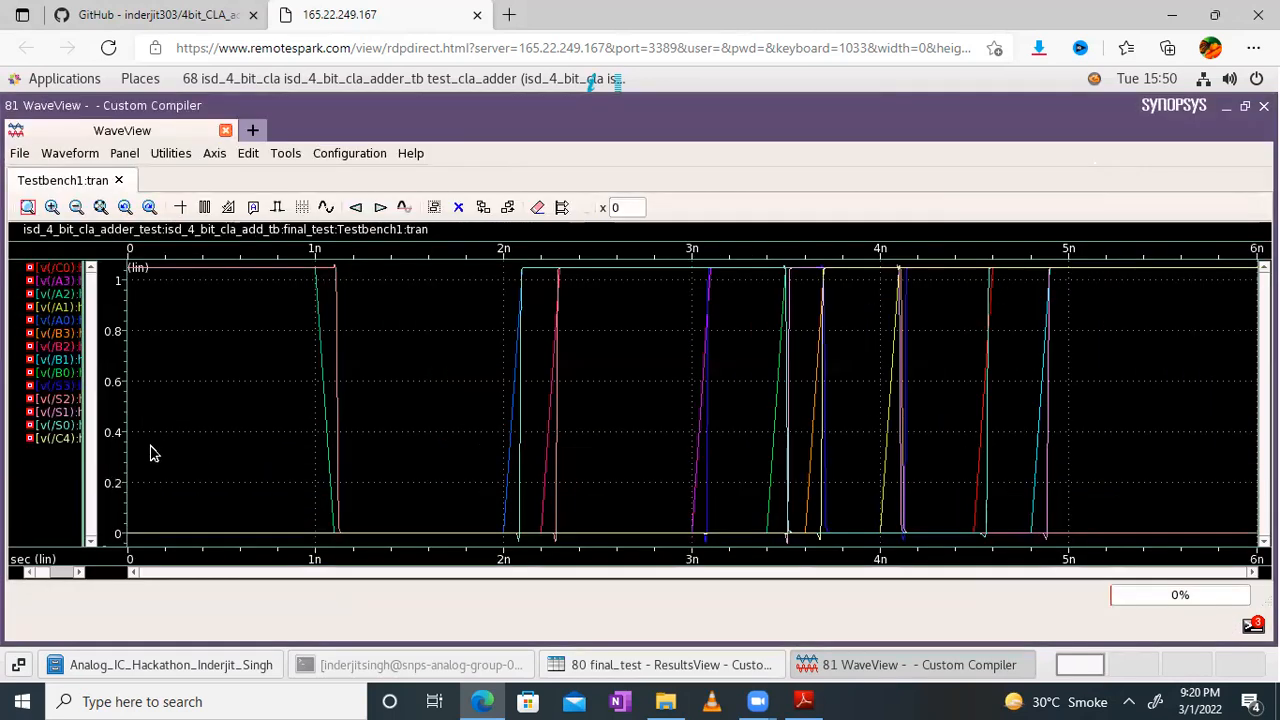
Ungroup all the plotted signals into separate panels and turn off the dense grid in the waveform view
click(55, 467)
right_click(55, 467)
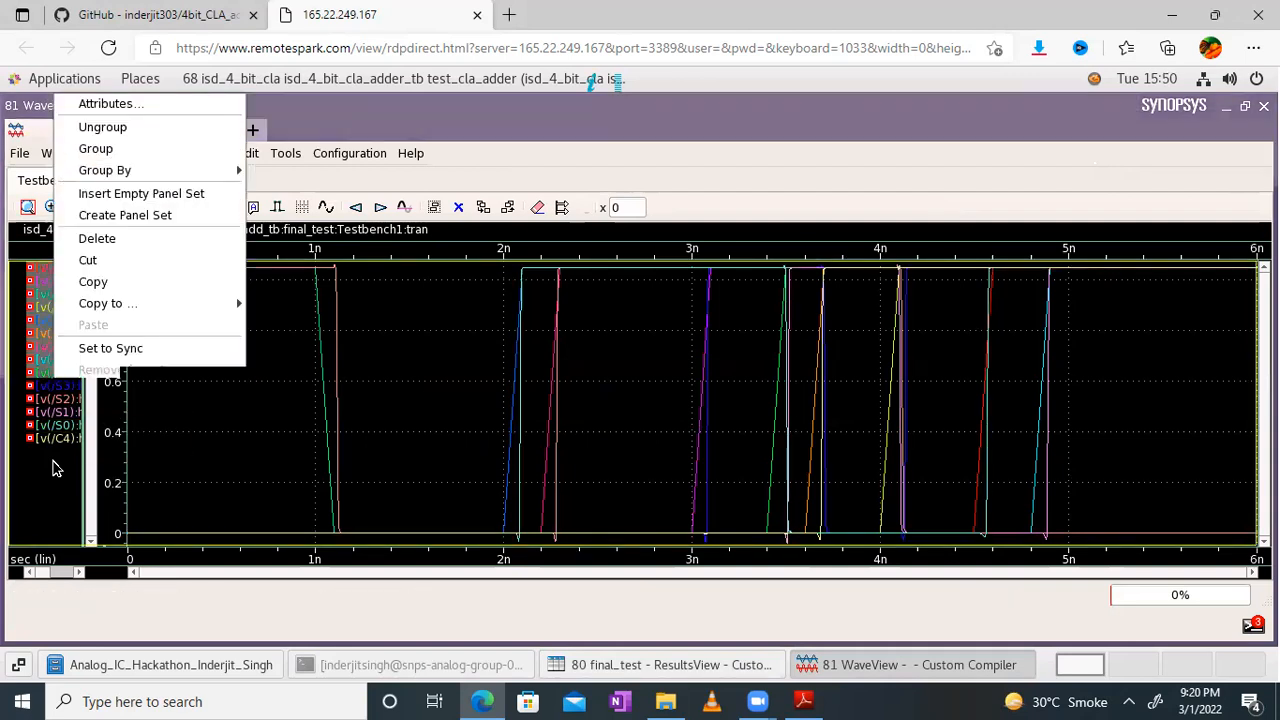
click(117, 127)
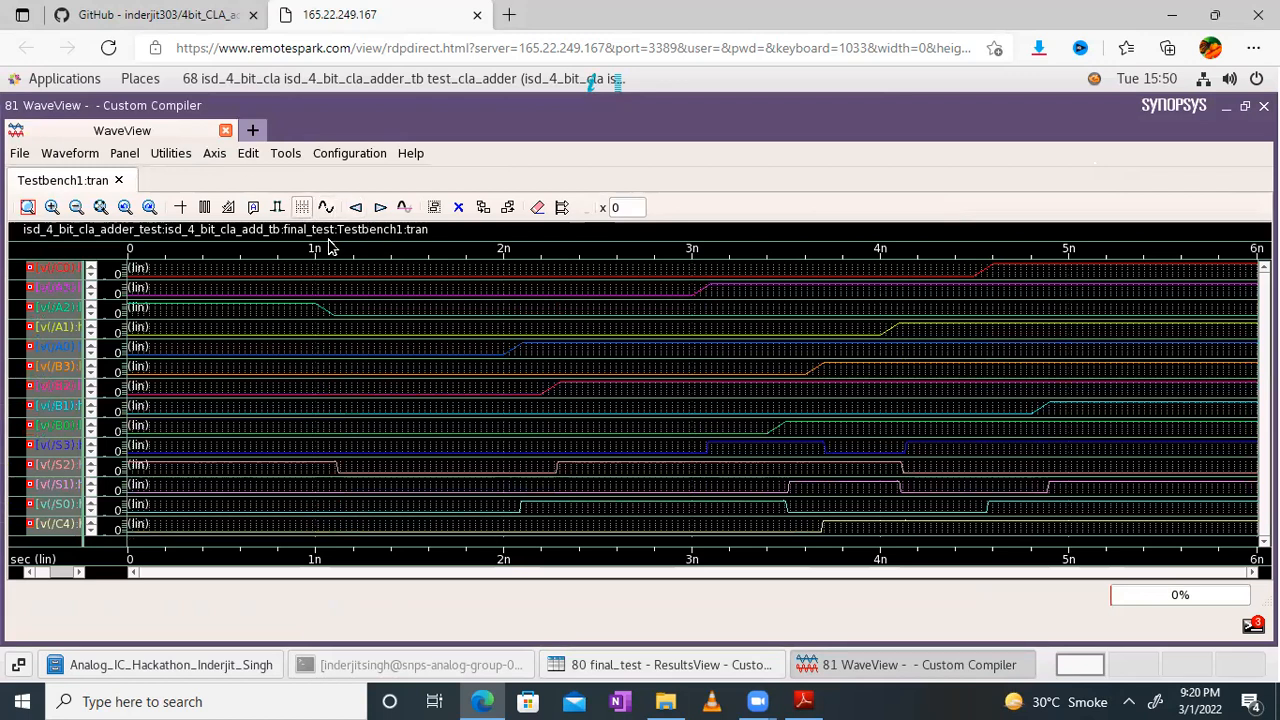
click(301, 207)
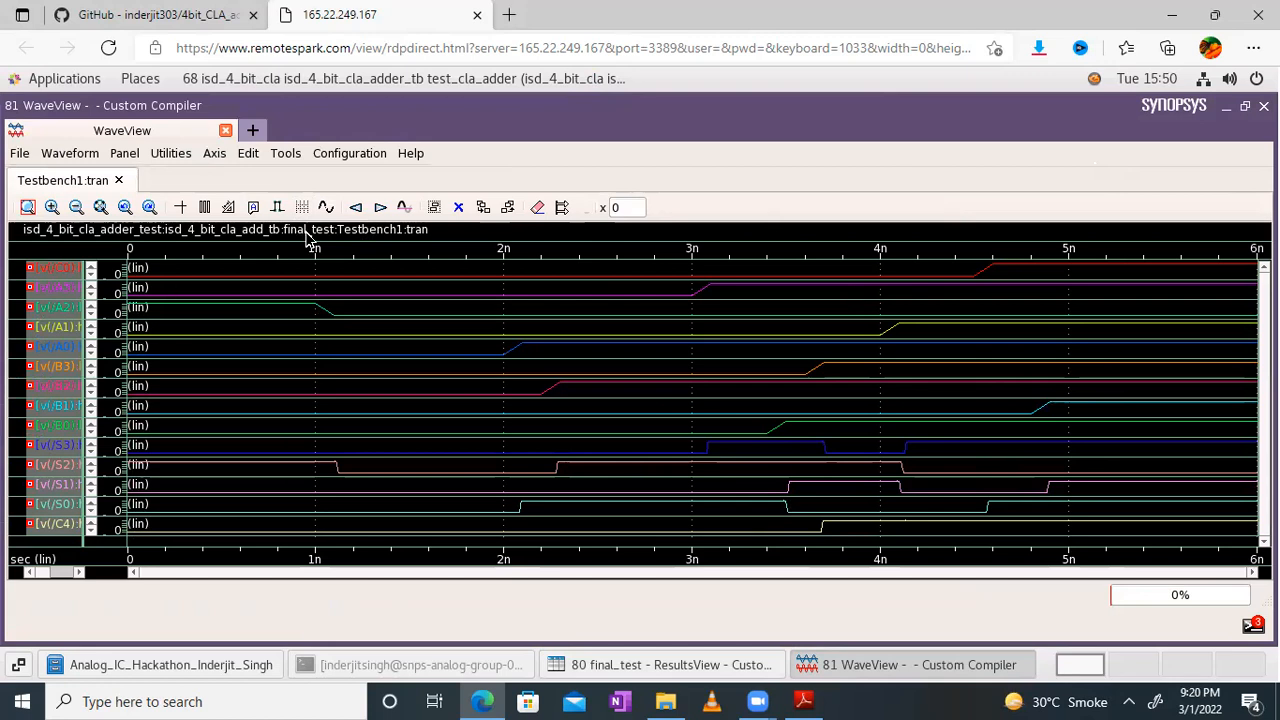
Restore down the browser window and resize it and the design PDF so that they sit side by side
click(1214, 15)
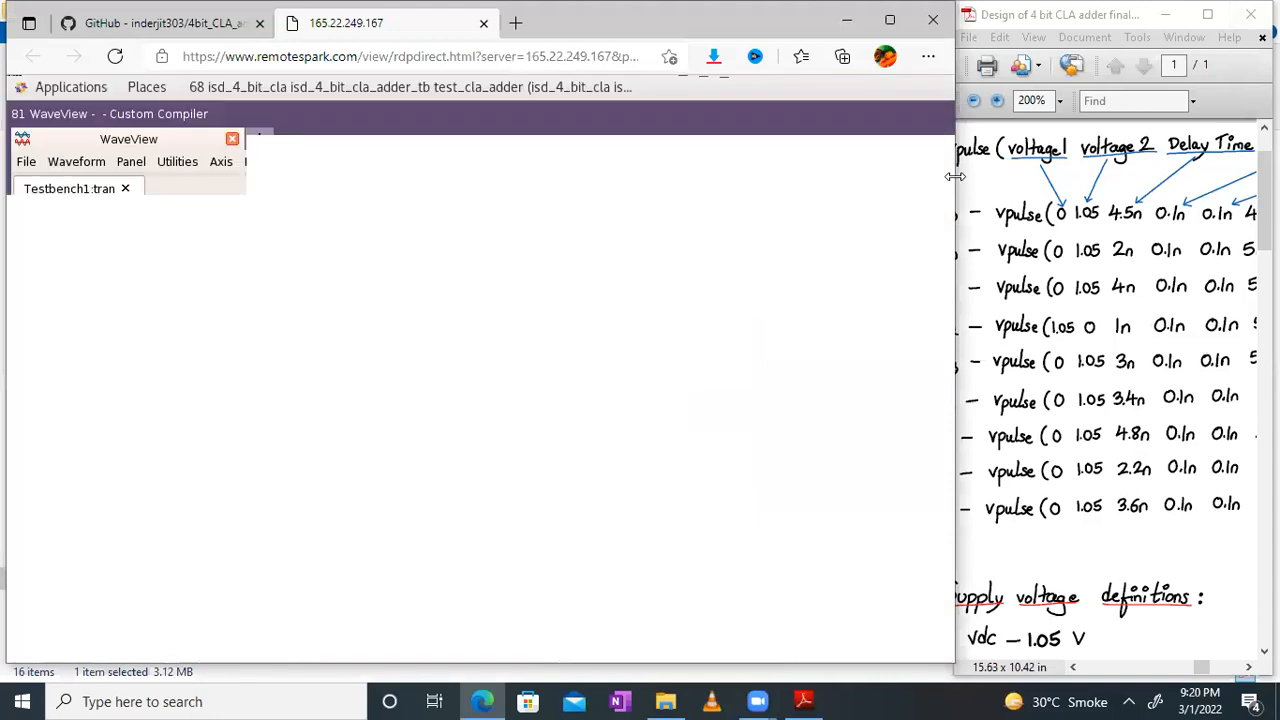
drag(955, 177, 880, 182)
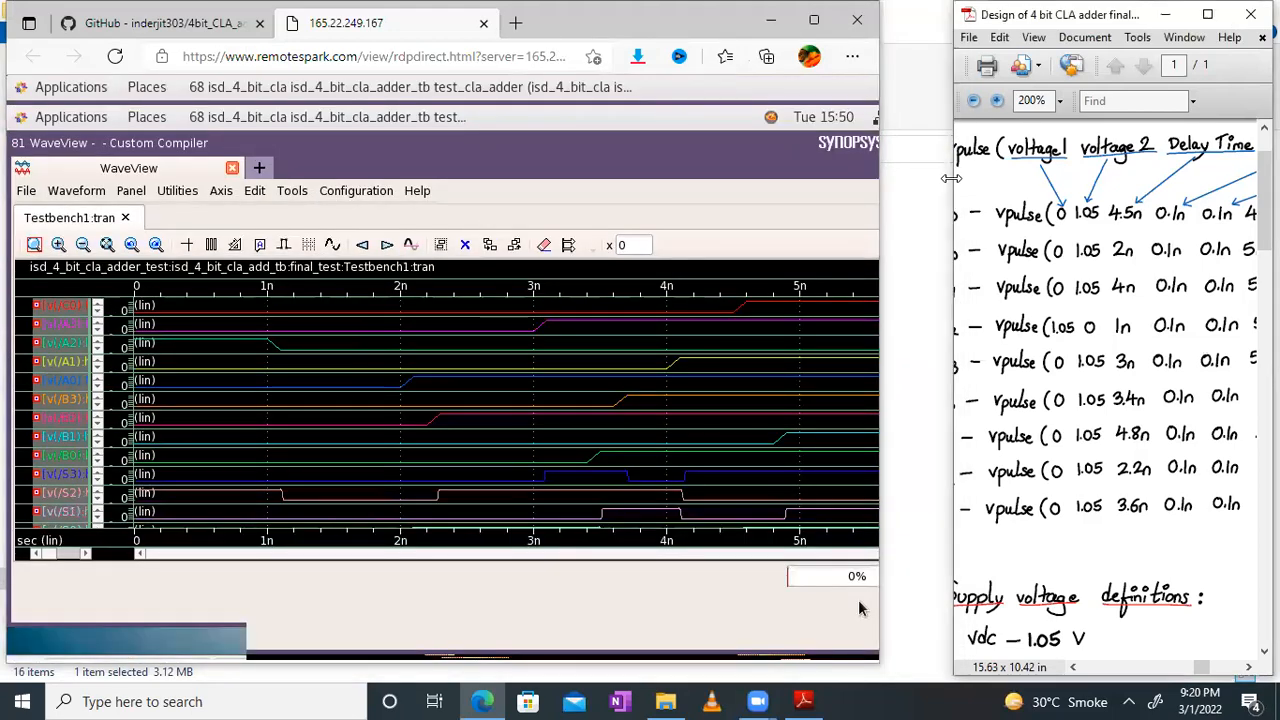
drag(951, 177, 876, 177)
Find the Input-Output waveforms inspection section in the design PDF at 125% zoom
drag(1049, 213, 1172, 41)
drag(1108, 491, 1139, 130)
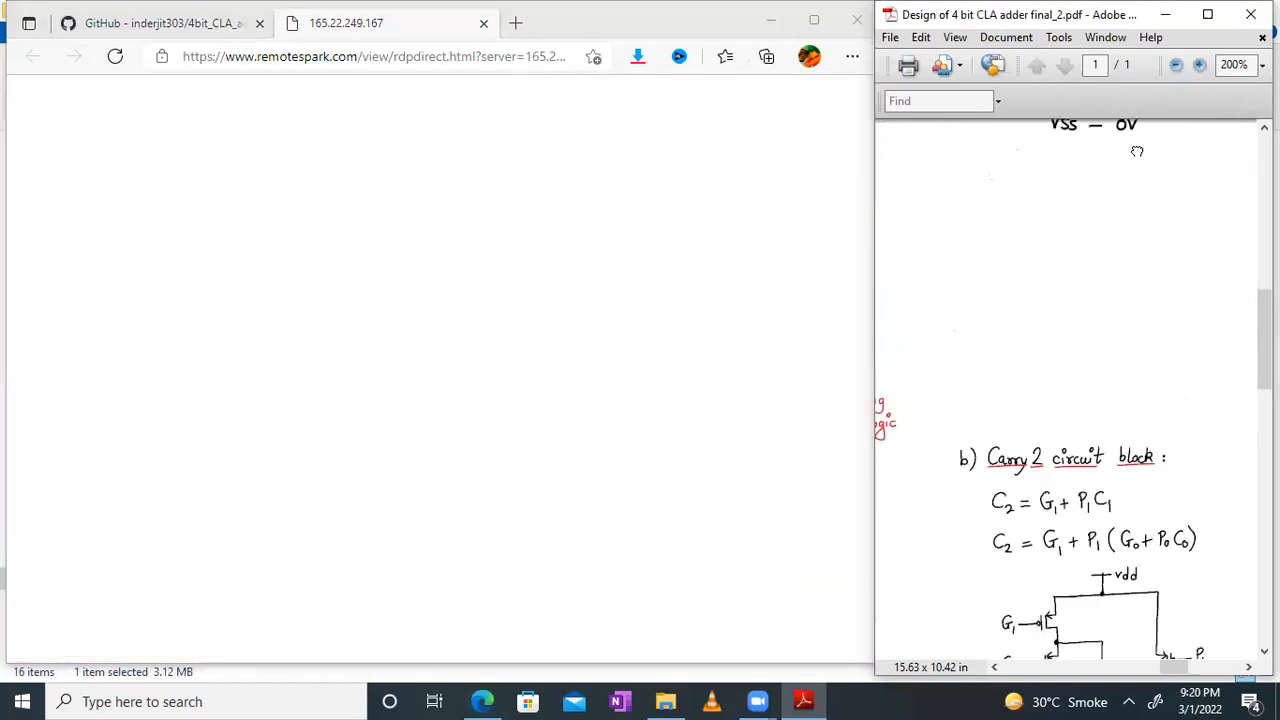
drag(1057, 440, 1187, 151)
drag(1019, 391, 1262, 137)
drag(1069, 351, 1256, 120)
drag(1015, 387, 1206, 374)
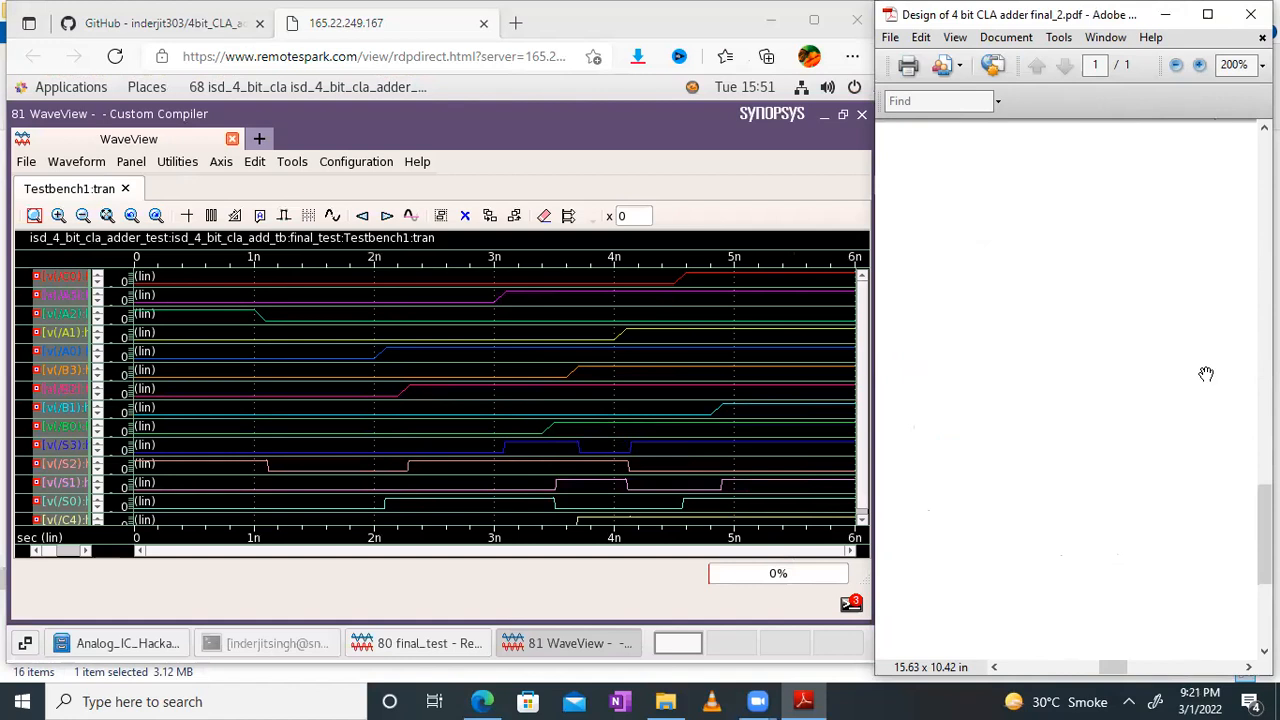
ctrl+scroll(1000, 342, down, 2)
drag(1210, 326, 915, 340)
mouse_move(1110, 185)
mouse_down()
mouse_move(918, 372)
mouse_move(1023, 606)
mouse_up()
drag(1028, 251, 1250, 598)
drag(940, 376, 950, 716)
mouse_move(940, 404)
mouse_down()
mouse_move(1240, 338)
mouse_move(1205, 620)
mouse_move(1262, 688)
mouse_up()
drag(1037, 442, 1255, 138)
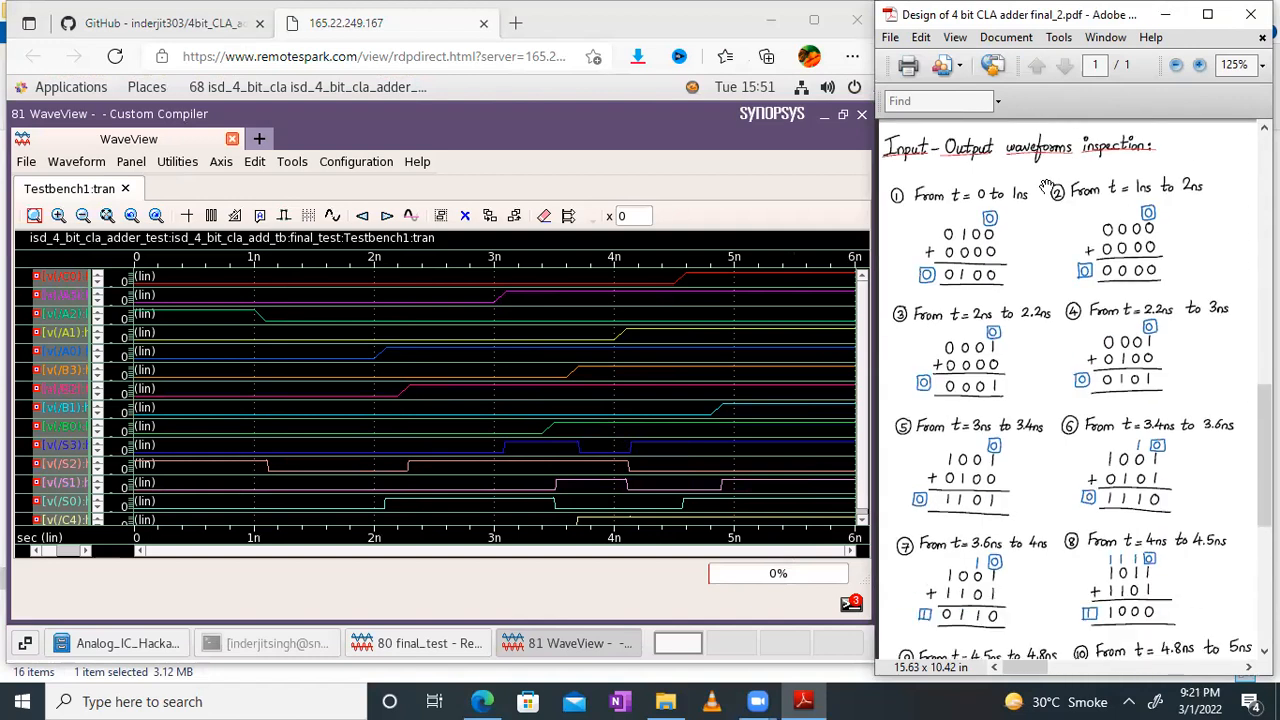
Examine the ten worked addition cases and their time intervals in the PDF's waveform inspection section
ctrl+scroll(975, 233, up, 4)
ctrl+scroll(975, 233, down, 4)
ctrl+scroll(977, 293, up, 2)
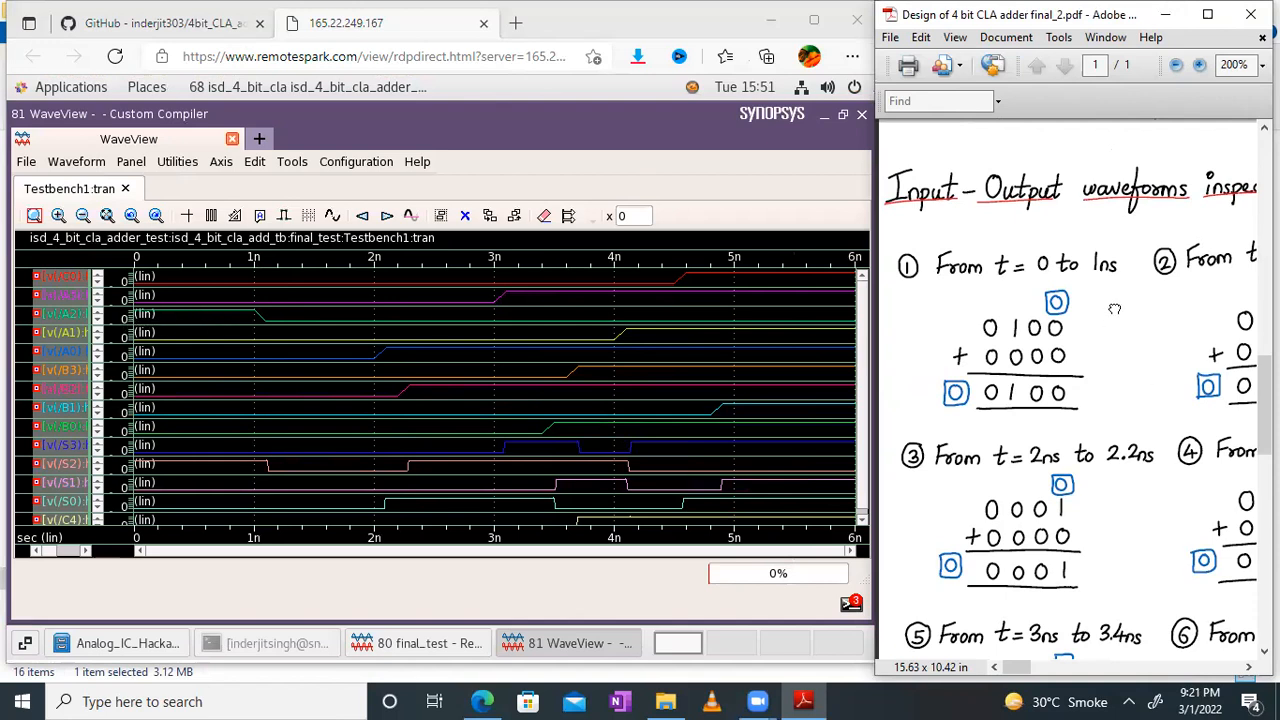
drag(1109, 296, 1092, 590)
drag(1178, 256, 933, 178)
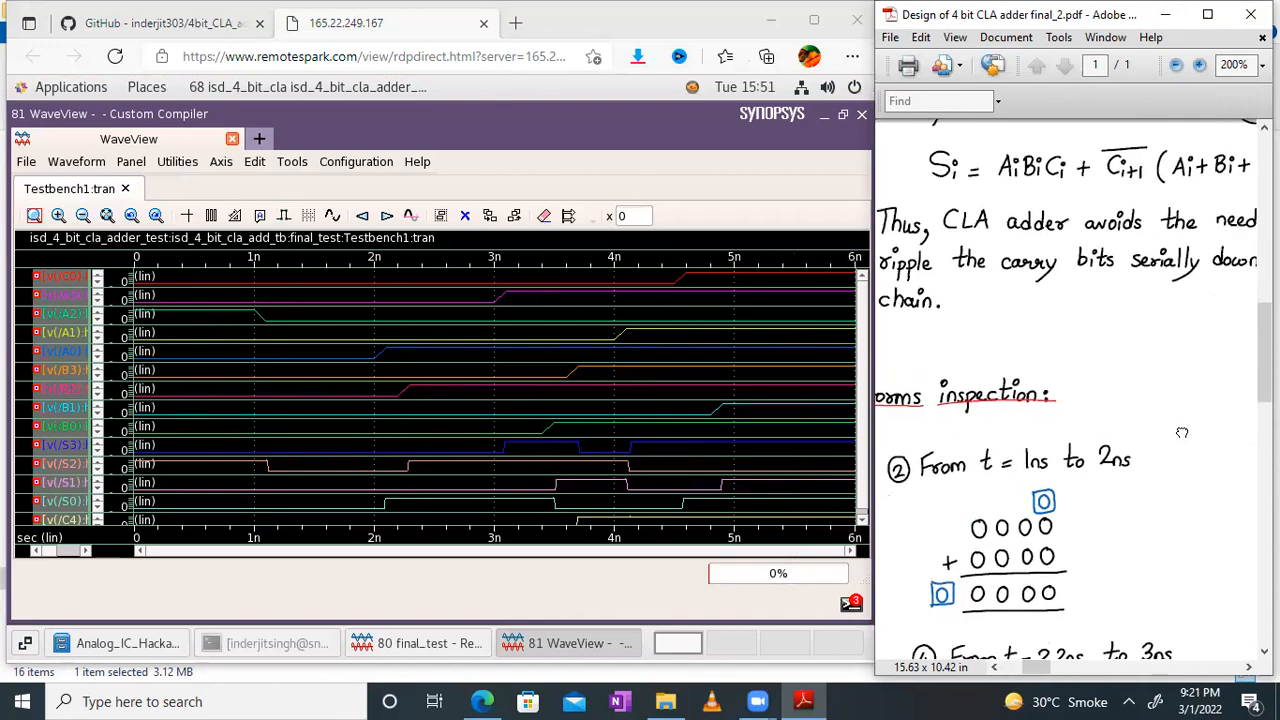
ctrl+scroll(1086, 474, down, 3)
scroll(1038, 513, down, 5)
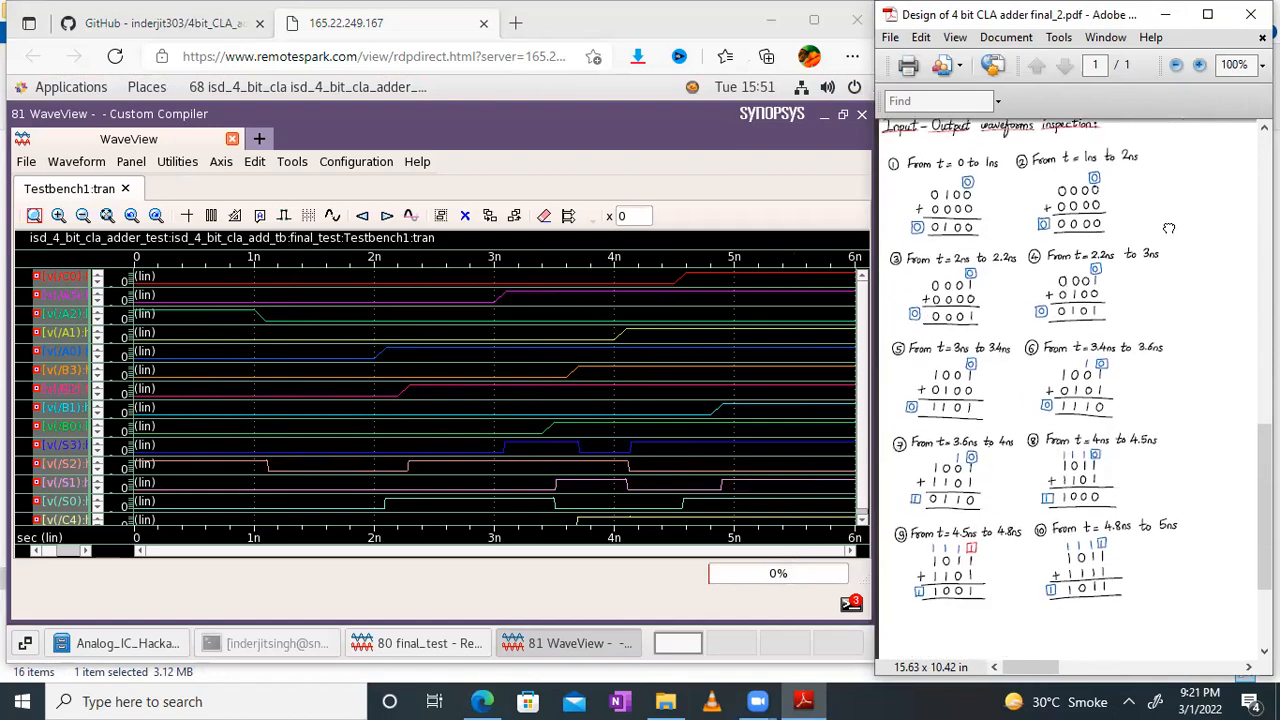
scroll(1076, 404, up, 5)
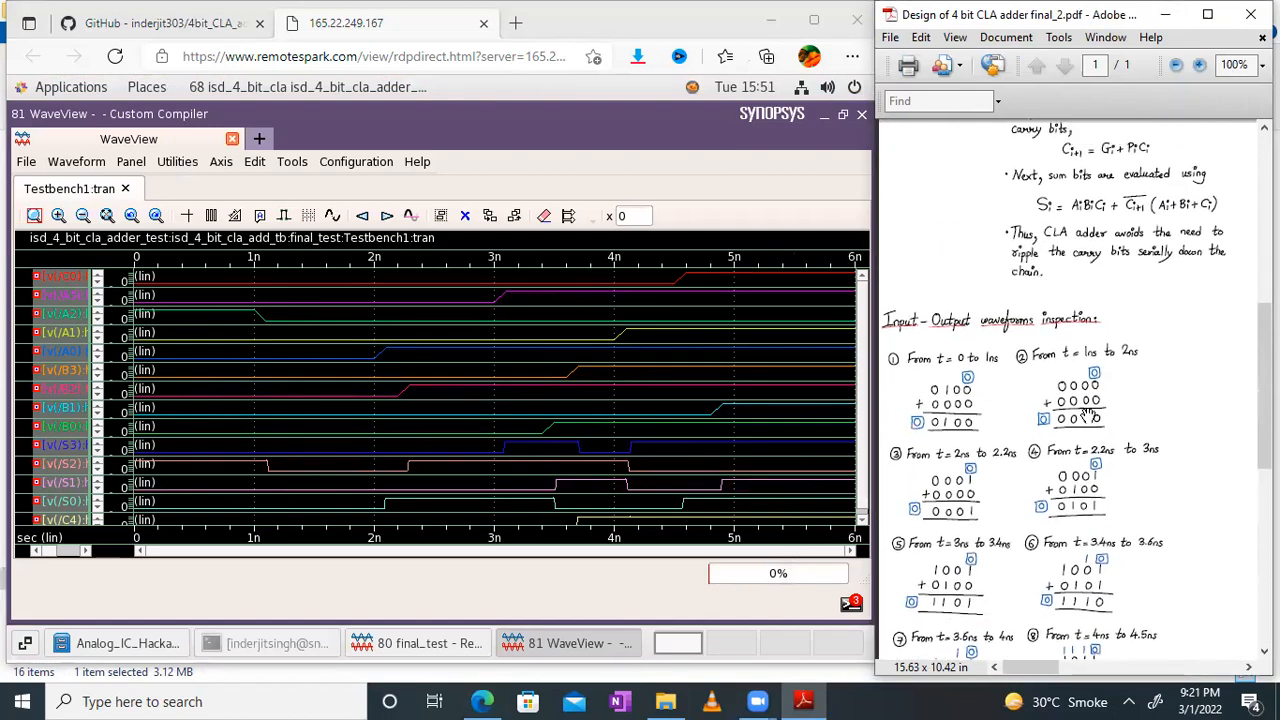
Look through the carry circuit and gate implementation sections of the design PDF
drag(1080, 461, 853, 316)
drag(1171, 376, 940, 372)
drag(1136, 350, 817, 247)
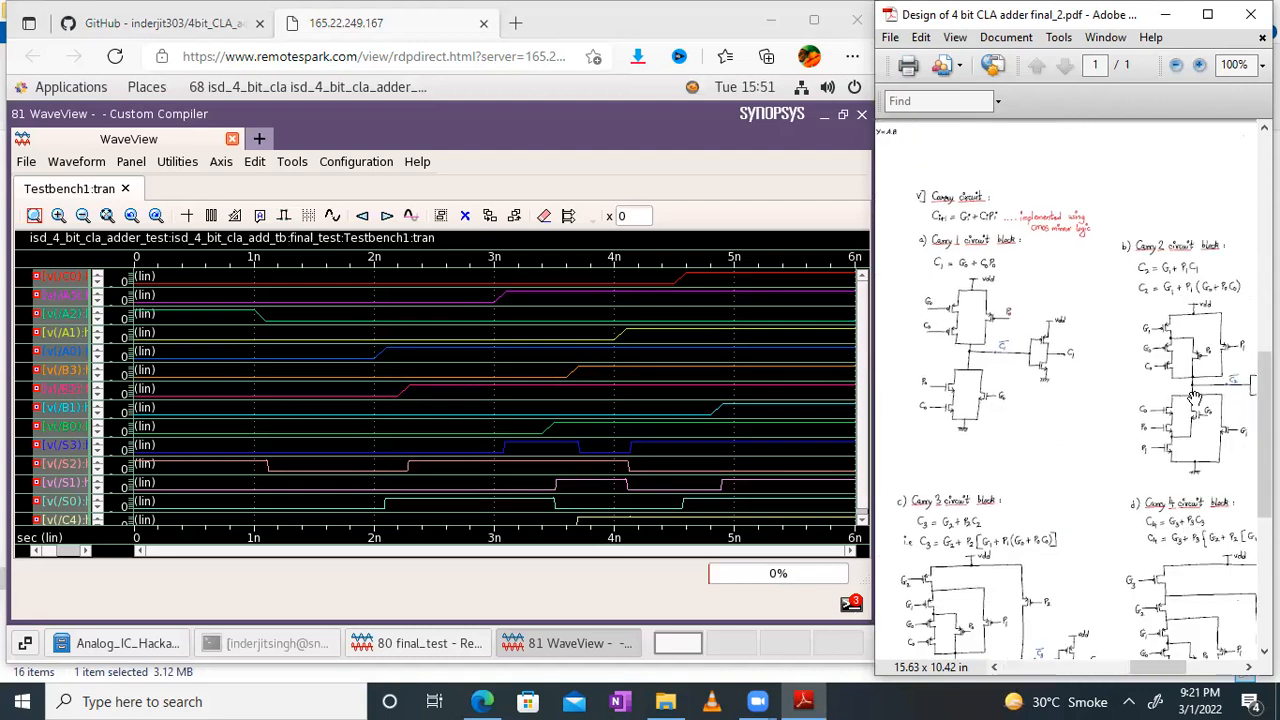
drag(1195, 397, 1005, 238)
drag(1176, 505, 979, 541)
drag(1111, 197, 1157, 560)
drag(1045, 270, 1262, 395)
drag(985, 370, 1215, 372)
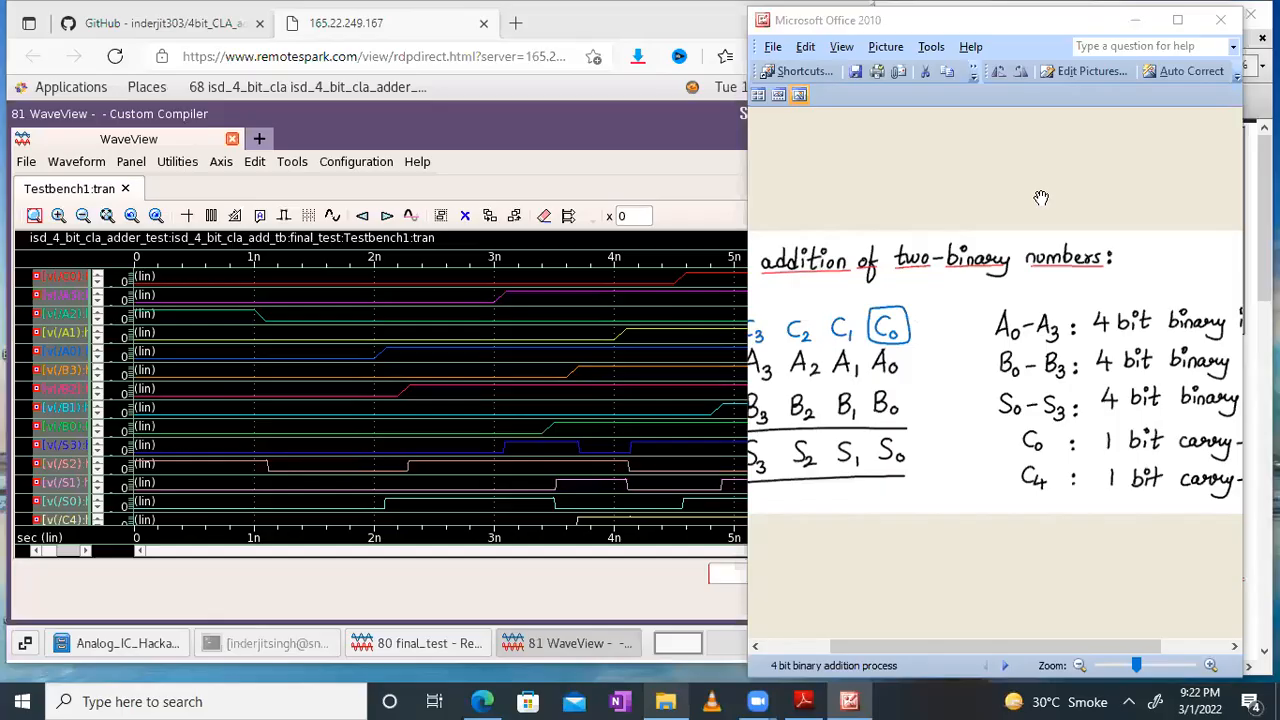
View the 4-bit binary addition picture full-screen at 100% zoom, and minimize it after reading the bit definitions
click(1177, 20)
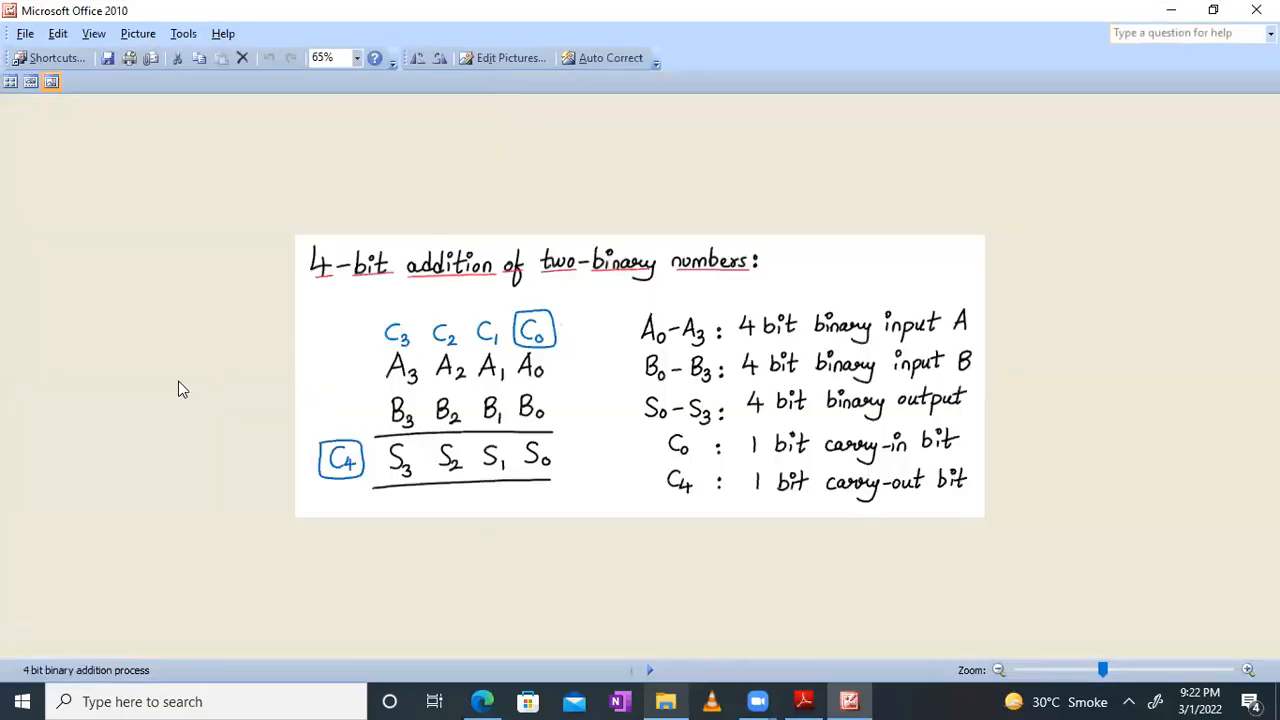
ctrl+scroll(178, 381, up, 3)
ctrl+scroll(178, 389, up, 1)
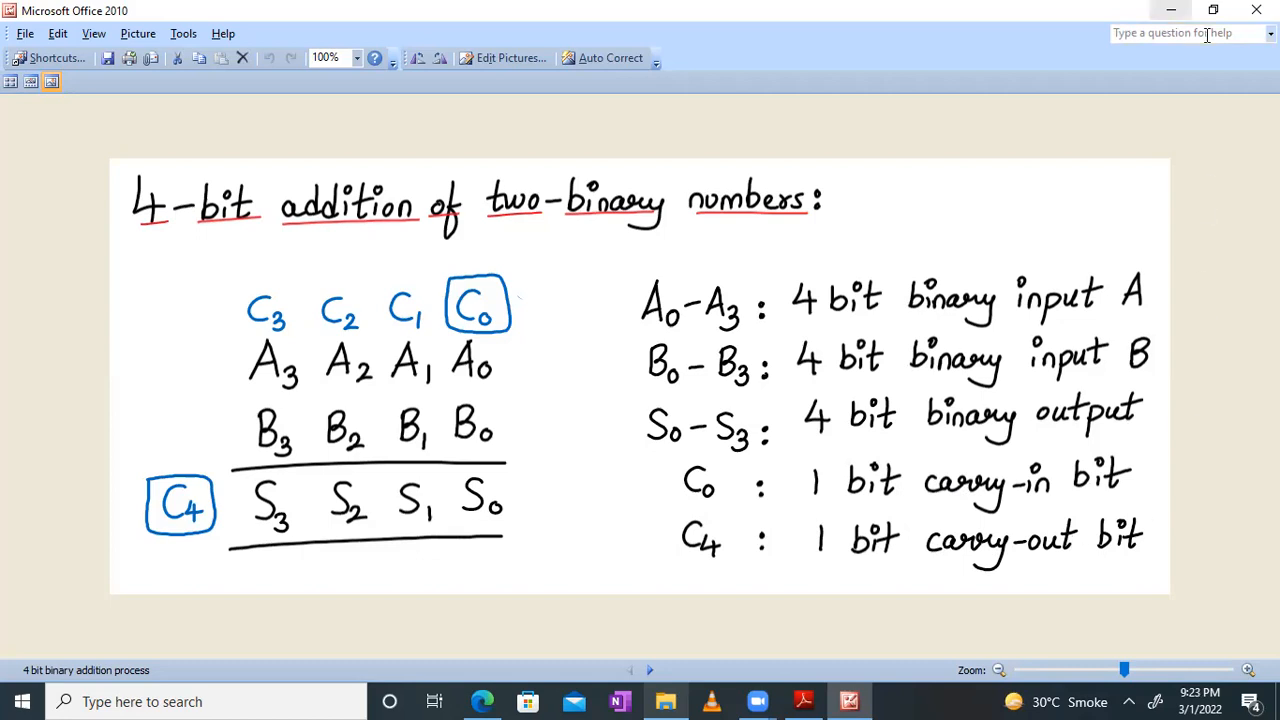
click(1171, 10)
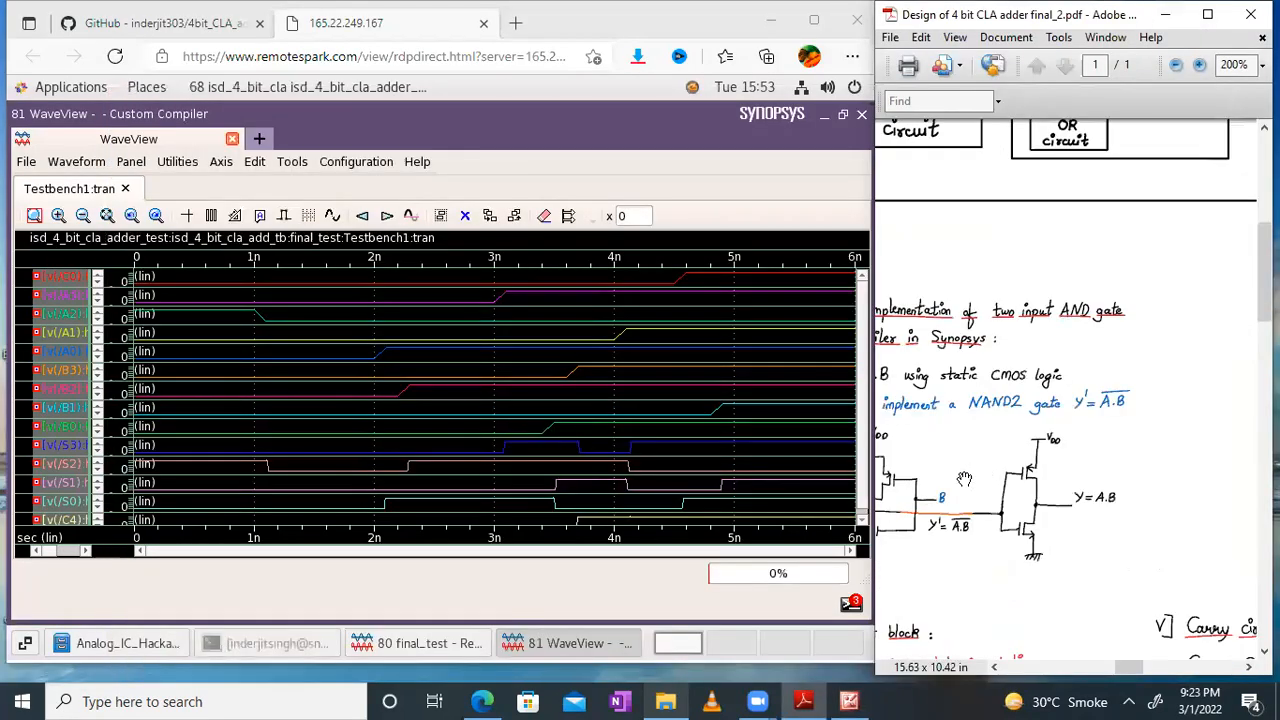
Compare the waveforms from 0 to 1 ns with the first addition case in the PDF at 300% zoom
scroll(964, 479, down, 10)
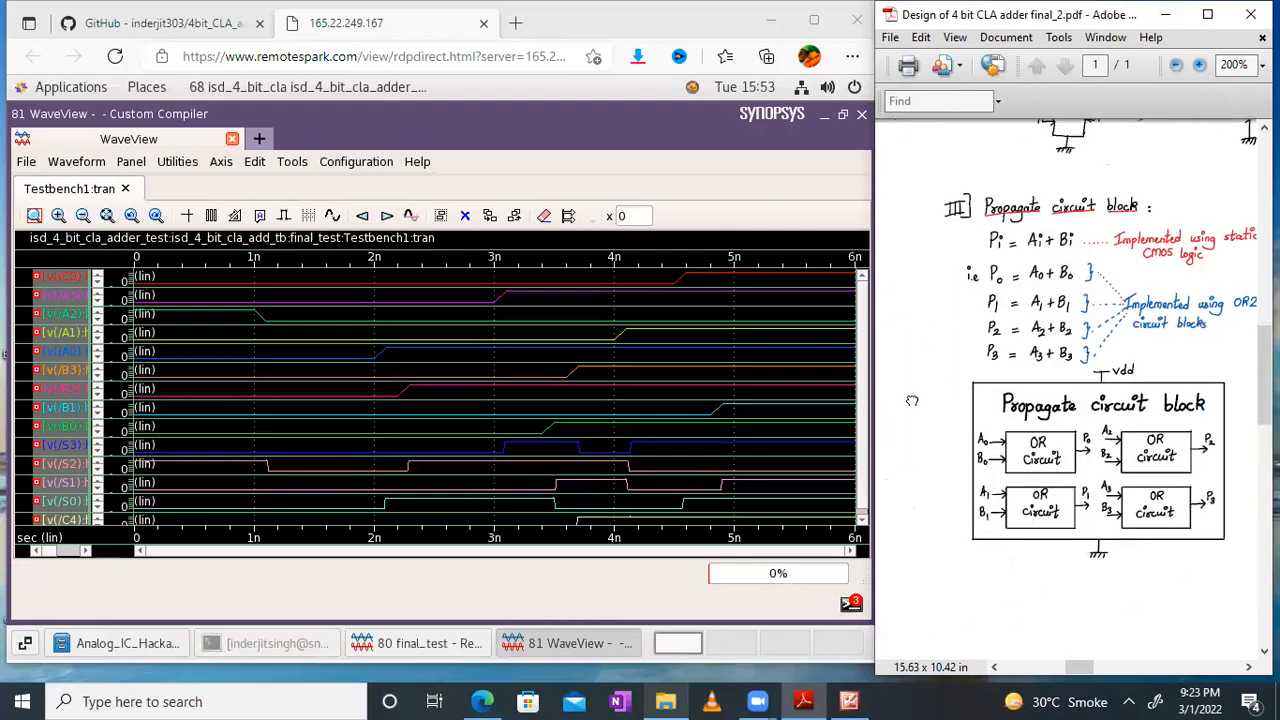
drag(912, 400, 1225, 230)
drag(928, 324, 1226, 298)
drag(1020, 291, 1195, 282)
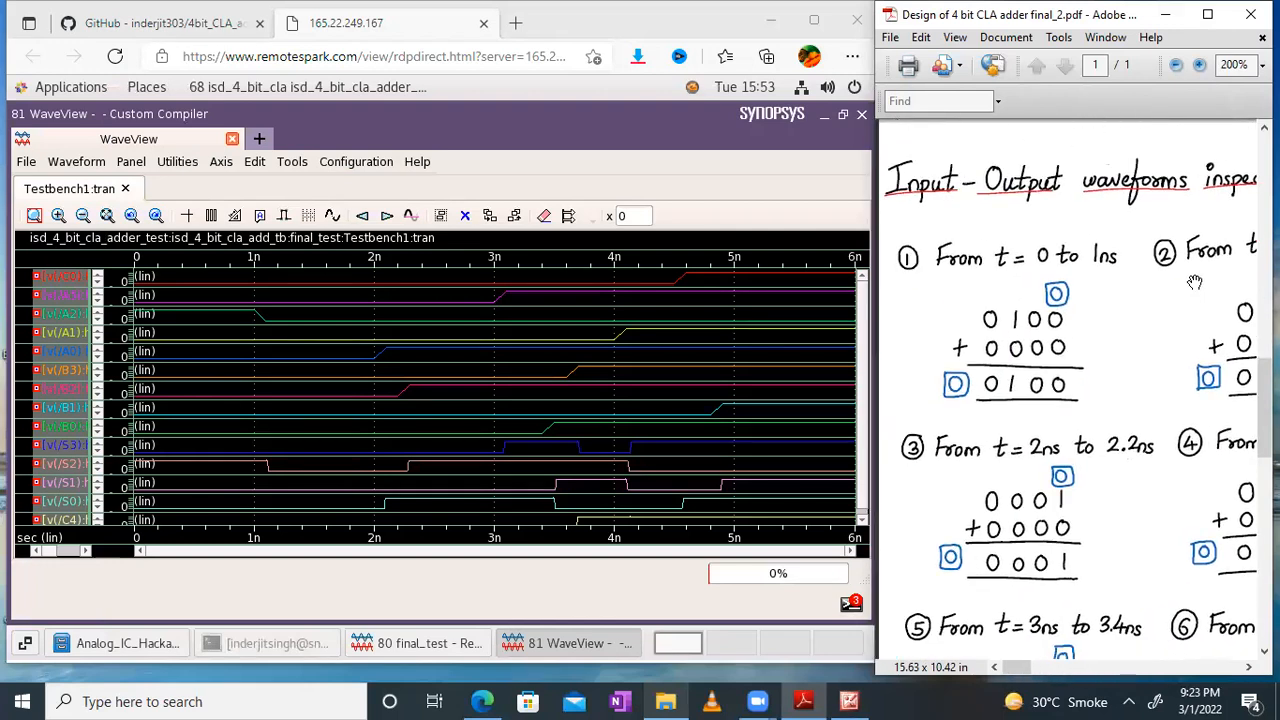
ctrl+scroll(998, 350, up, 1)
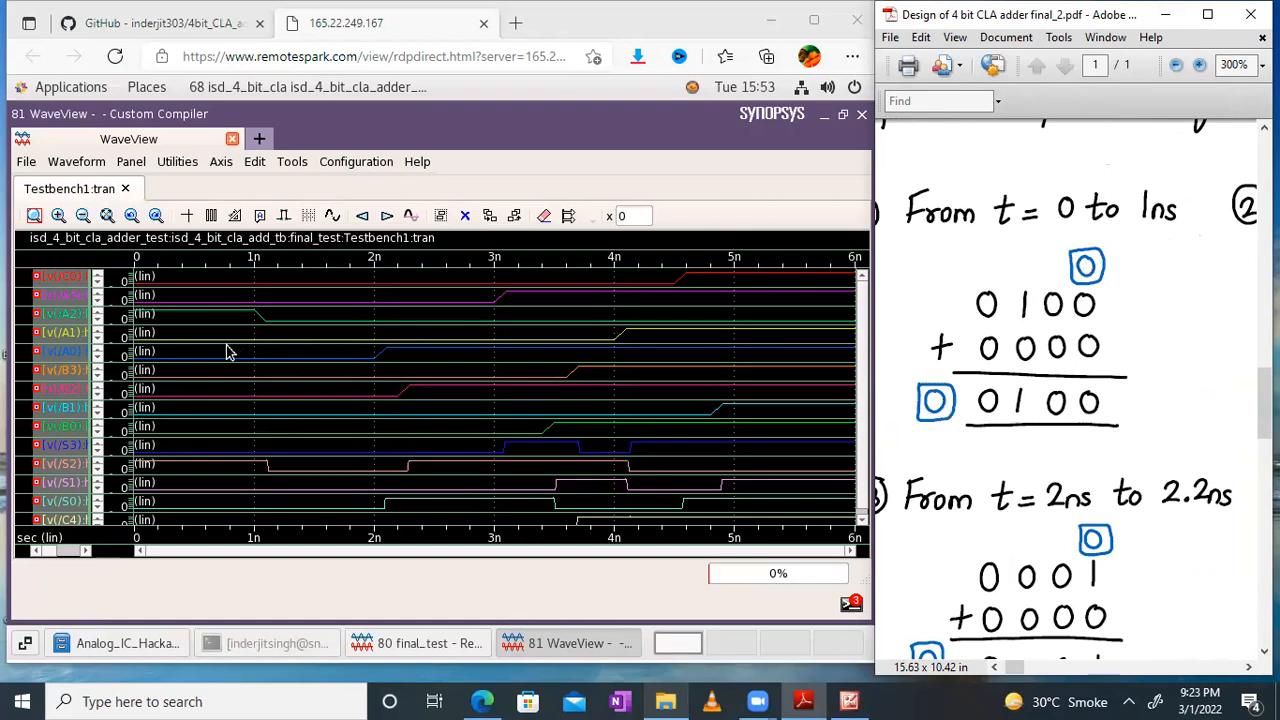
scroll(226, 352, down, 1)
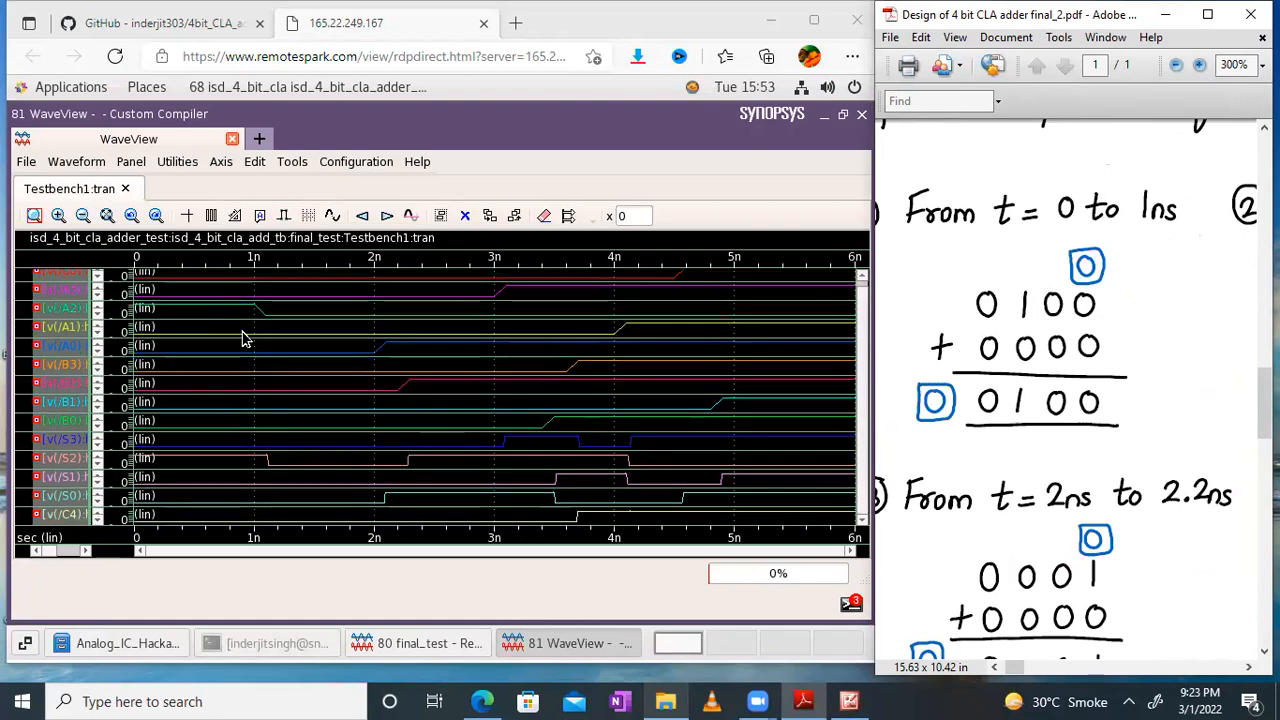
scroll(242, 338, up, 1)
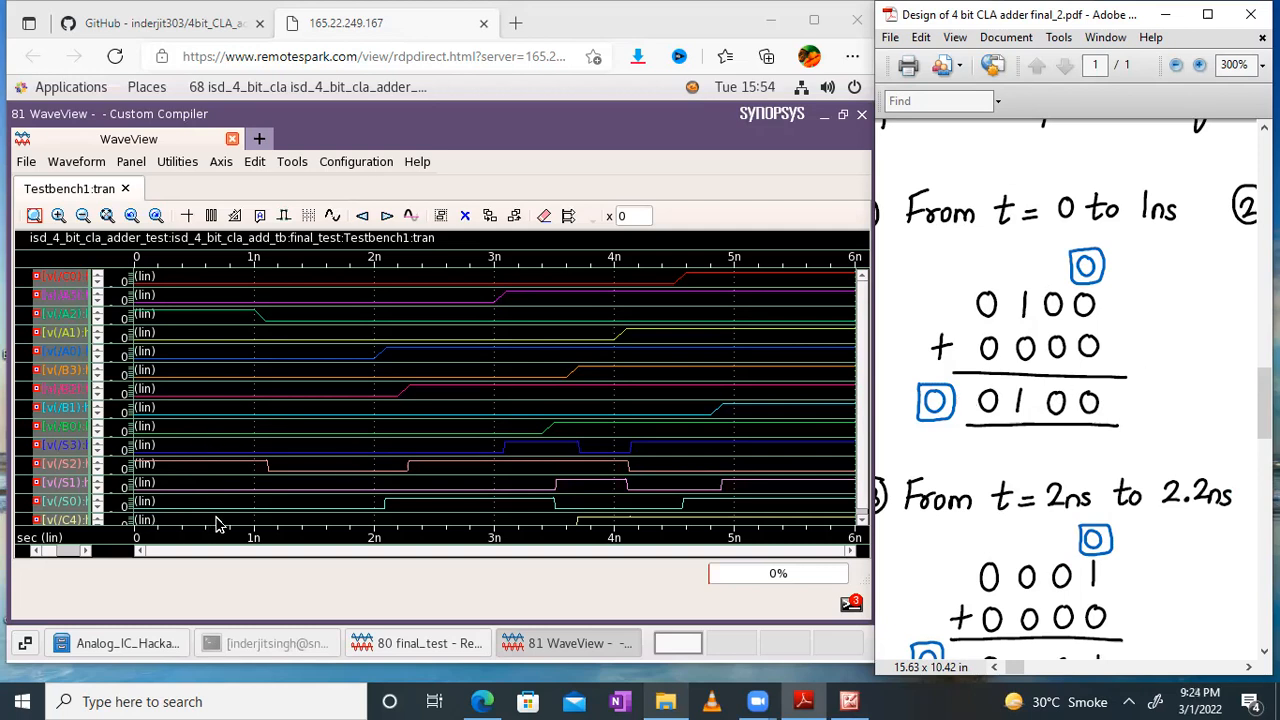
scroll(216, 524, down, 1)
scroll(218, 530, up, 1)
Compare the input, sum and carry waveforms from 1 to 2 ns with the second addition case
drag(1178, 519, 955, 548)
drag(1225, 318, 1131, 320)
drag(1075, 290, 1024, 297)
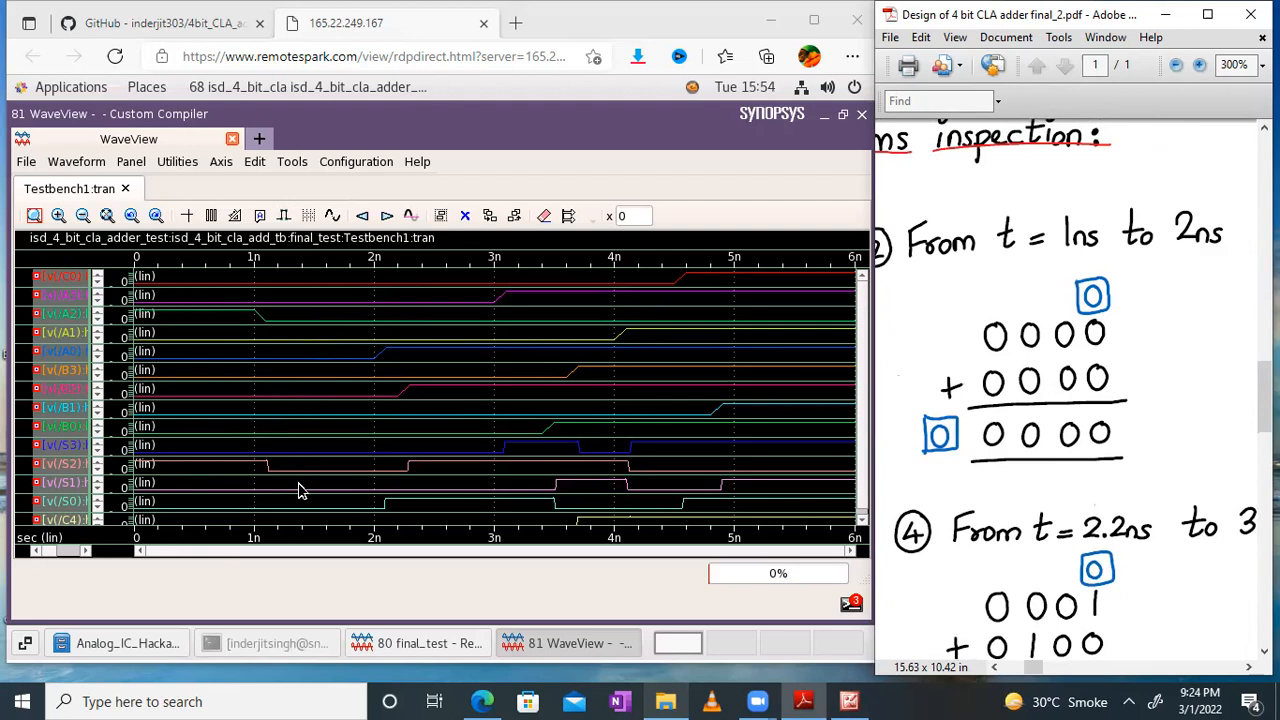
Compare the input, sum and carry waveforms from 2 to 2.2 ns with the third addition case
drag(994, 403, 1254, 245)
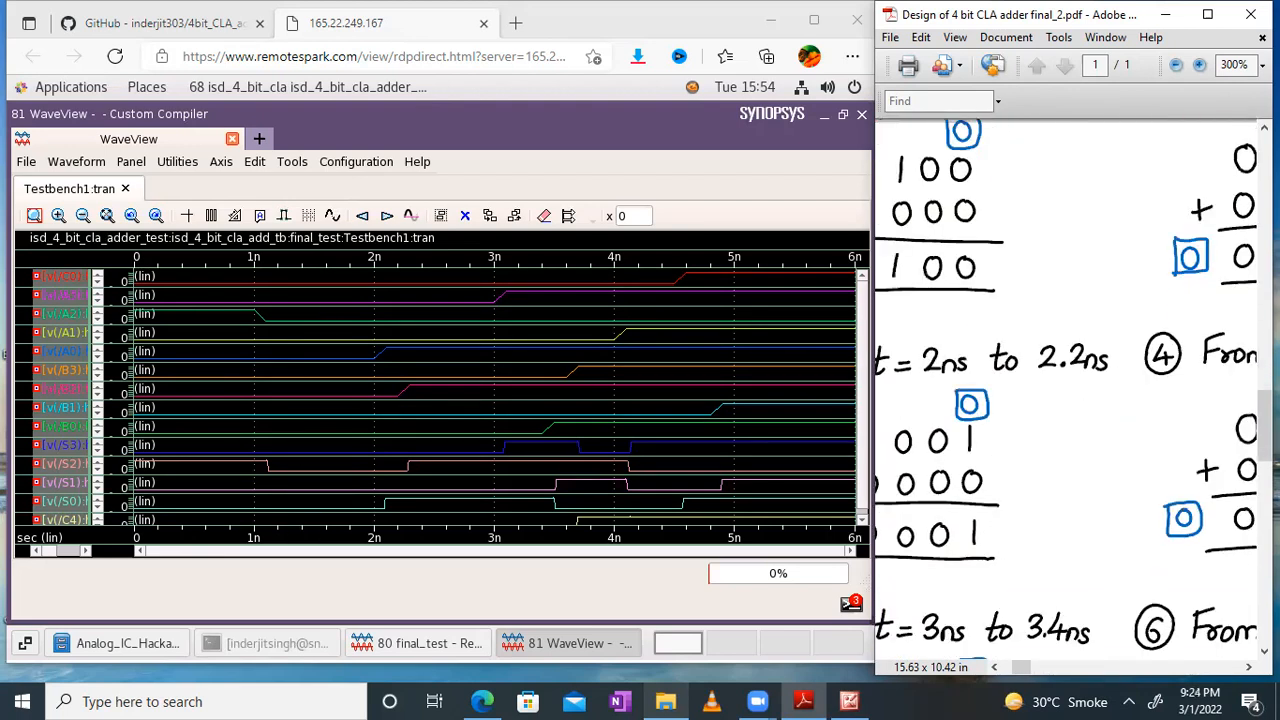
drag(1054, 380, 1186, 328)
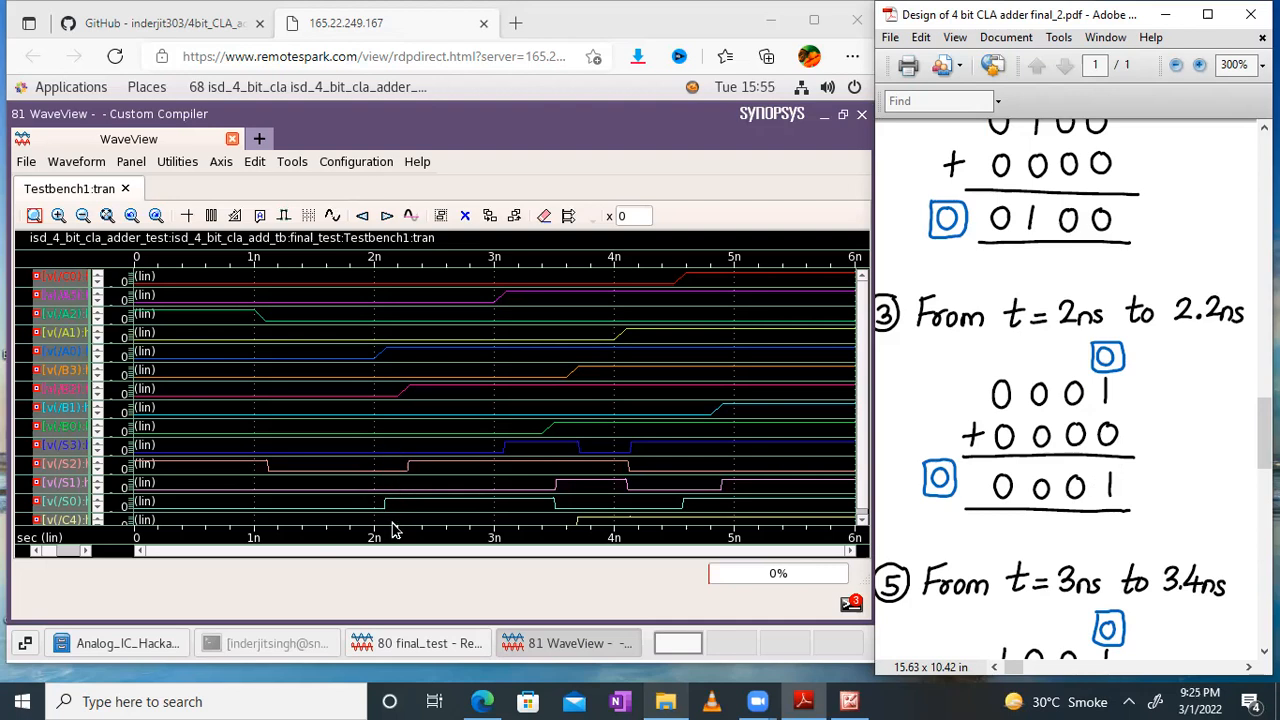
scroll(392, 530, down, 1)
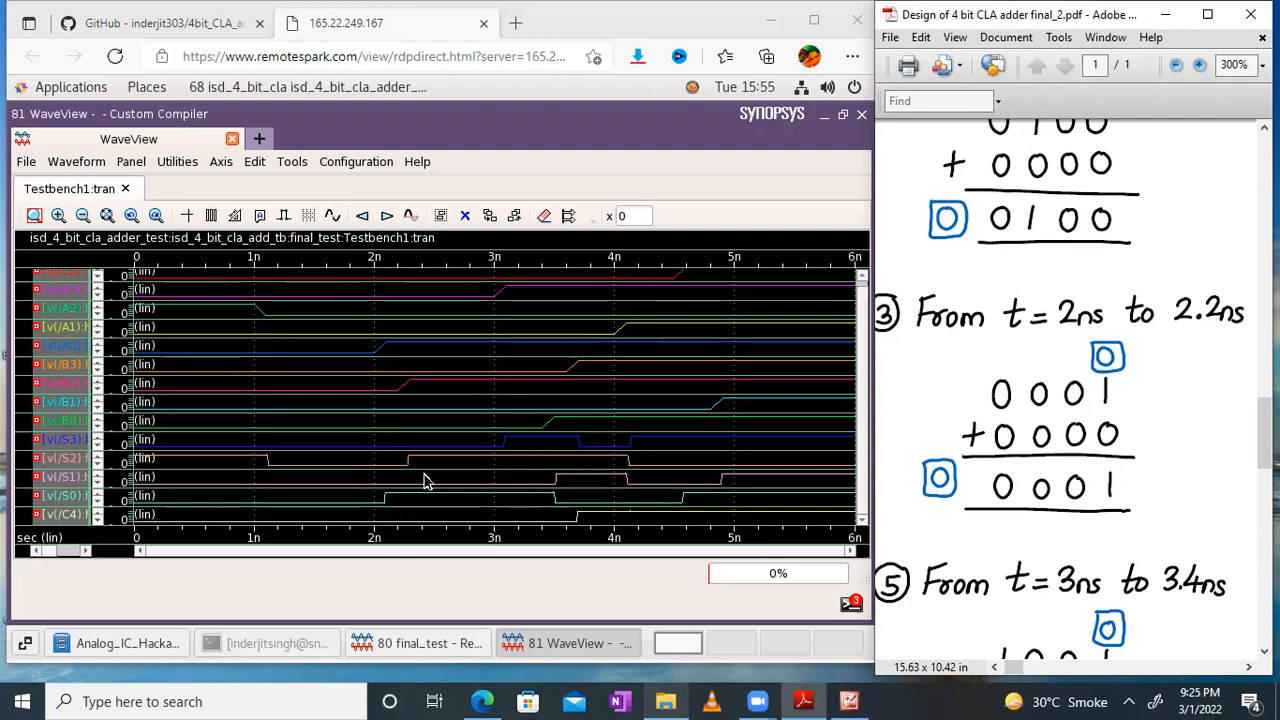
scroll(424, 481, up, 1)
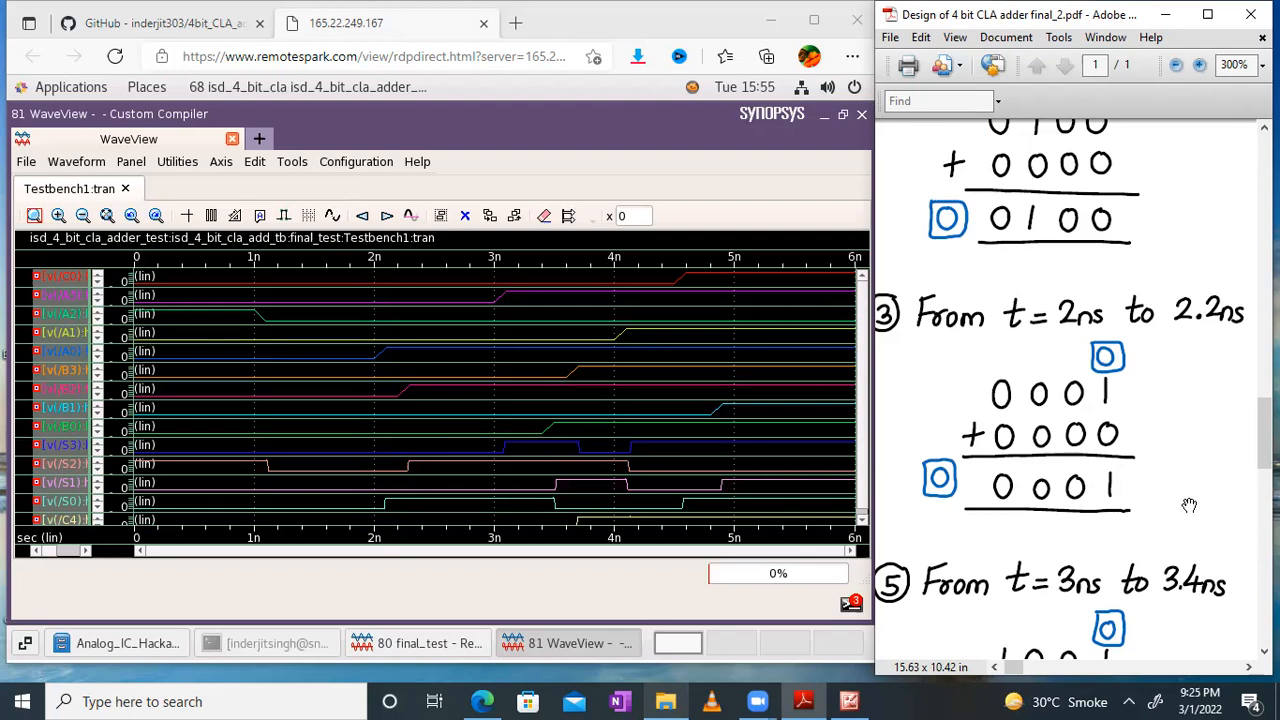
Compare the input, sum and carry waveforms from 2.2 to 3 ns with the fourth addition case
drag(1187, 366, 836, 331)
drag(1026, 306, 865, 354)
drag(835, 308, 868, 288)
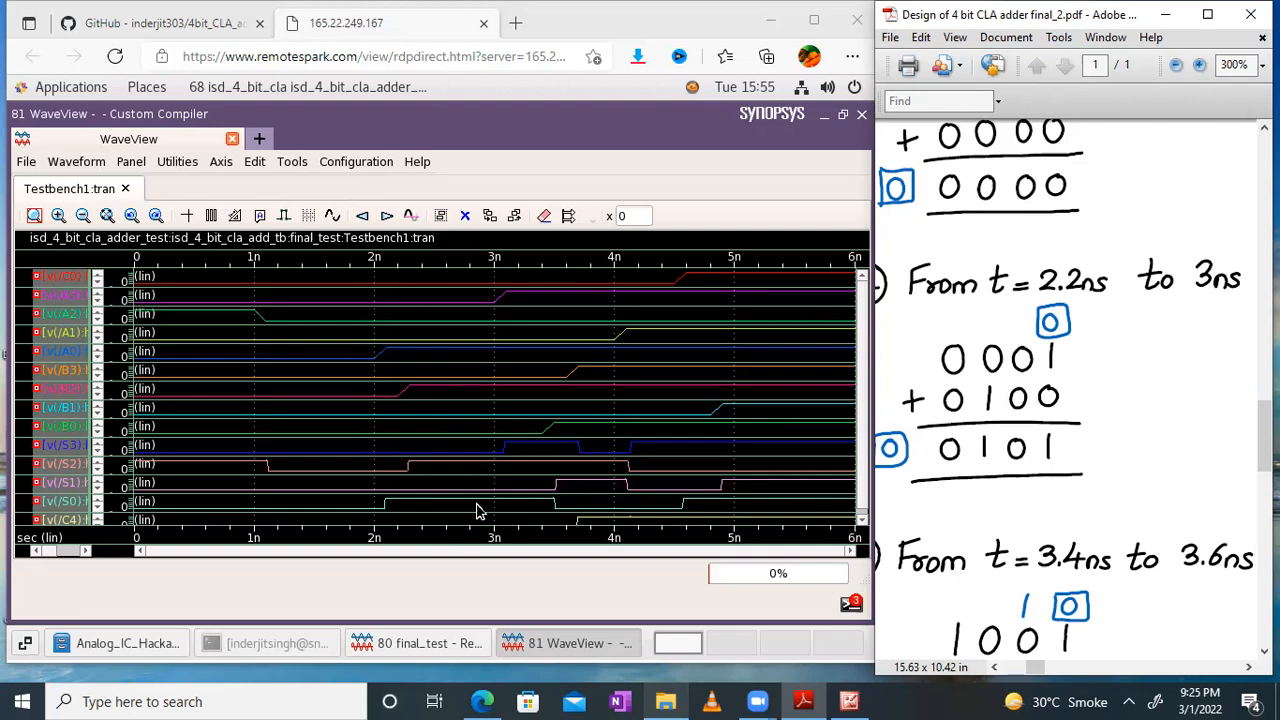
scroll(452, 515, down, 1)
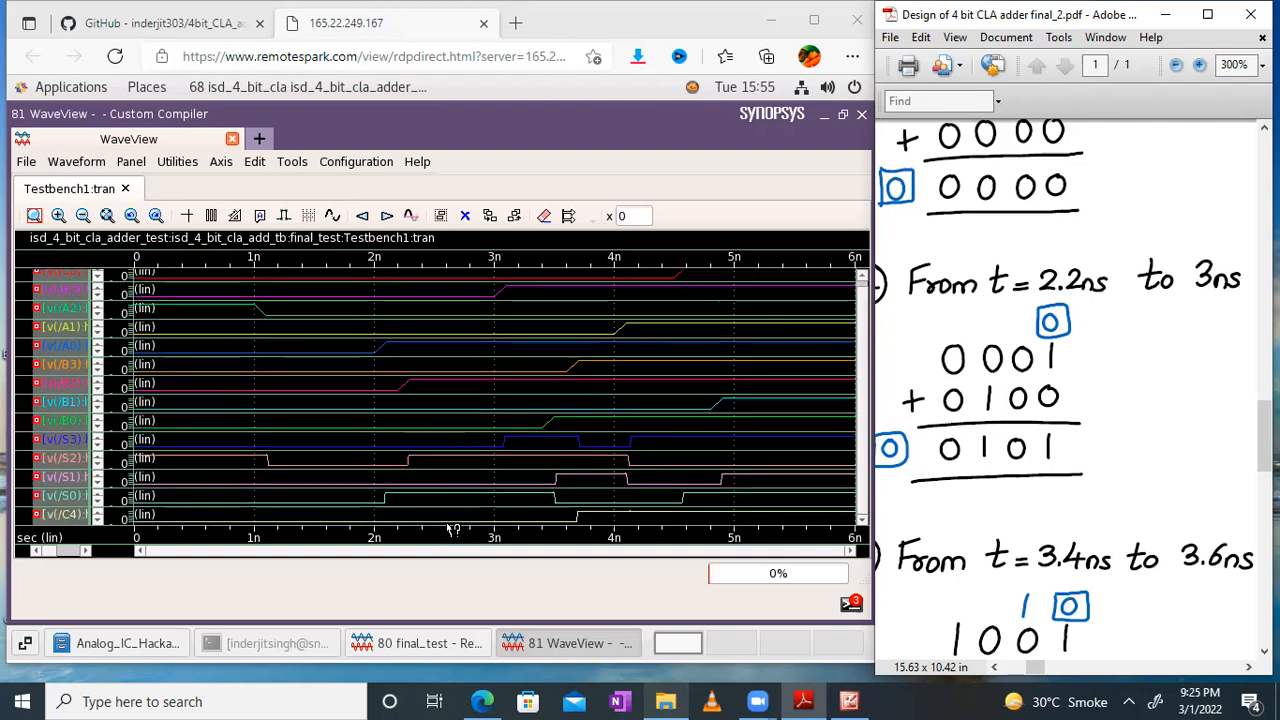
Move past the middle addition cases and compare the waveforms from 4.5 to 4.8 ns with the ninth case
drag(1117, 335, 964, 327)
drag(1109, 360, 1258, 262)
drag(1035, 350, 1262, 268)
drag(958, 437, 1131, 224)
drag(1060, 397, 955, 453)
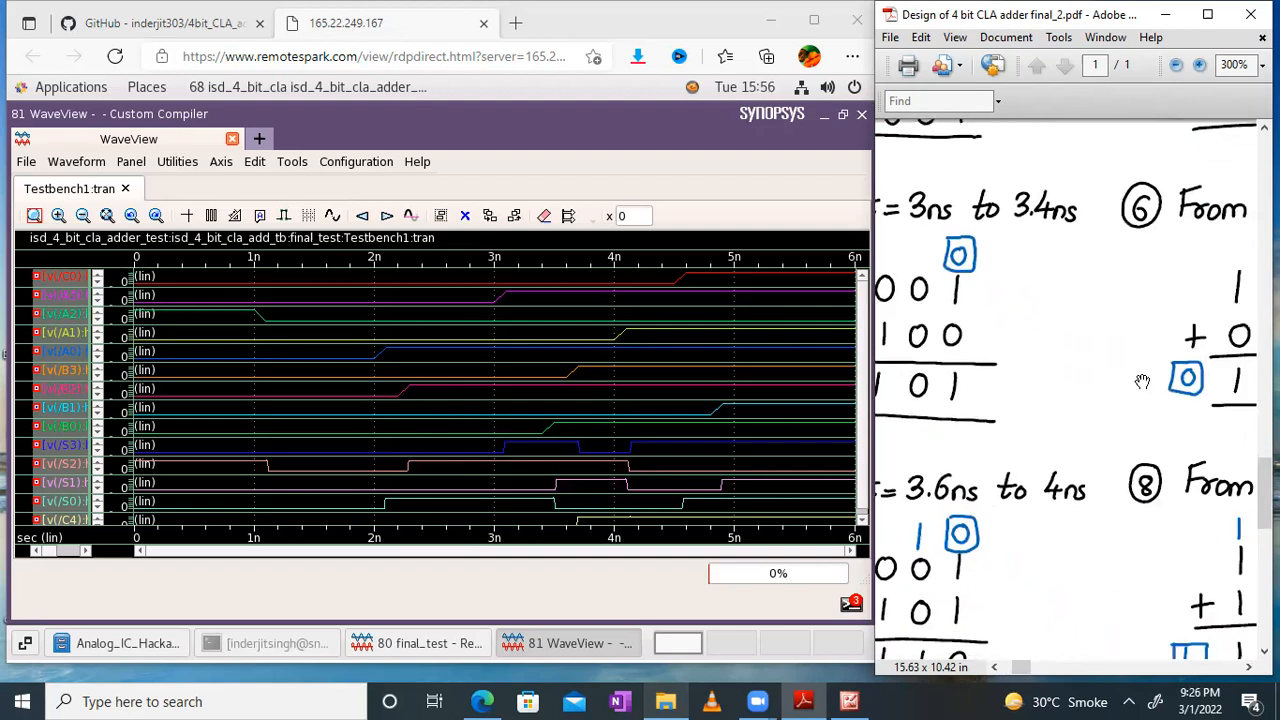
drag(1142, 381, 872, 443)
drag(1020, 450, 1256, 146)
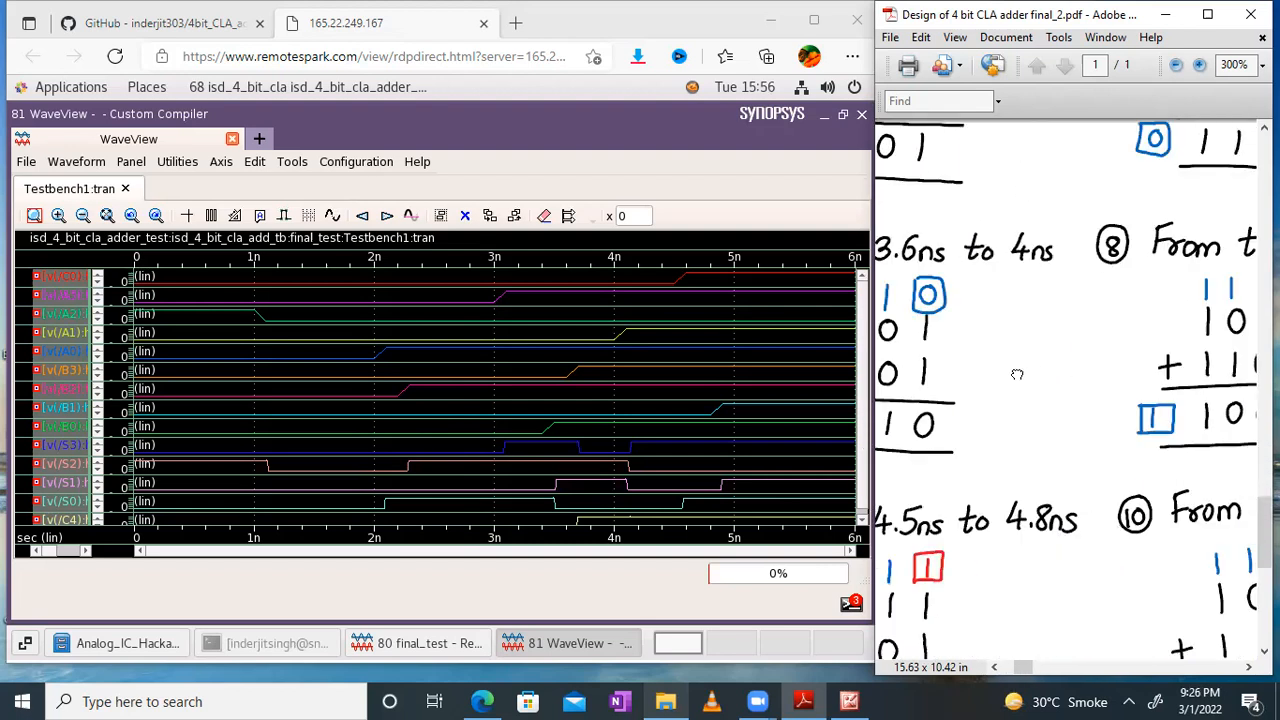
drag(1017, 374, 872, 374)
drag(1116, 368, 1199, 158)
drag(940, 423, 1126, 436)
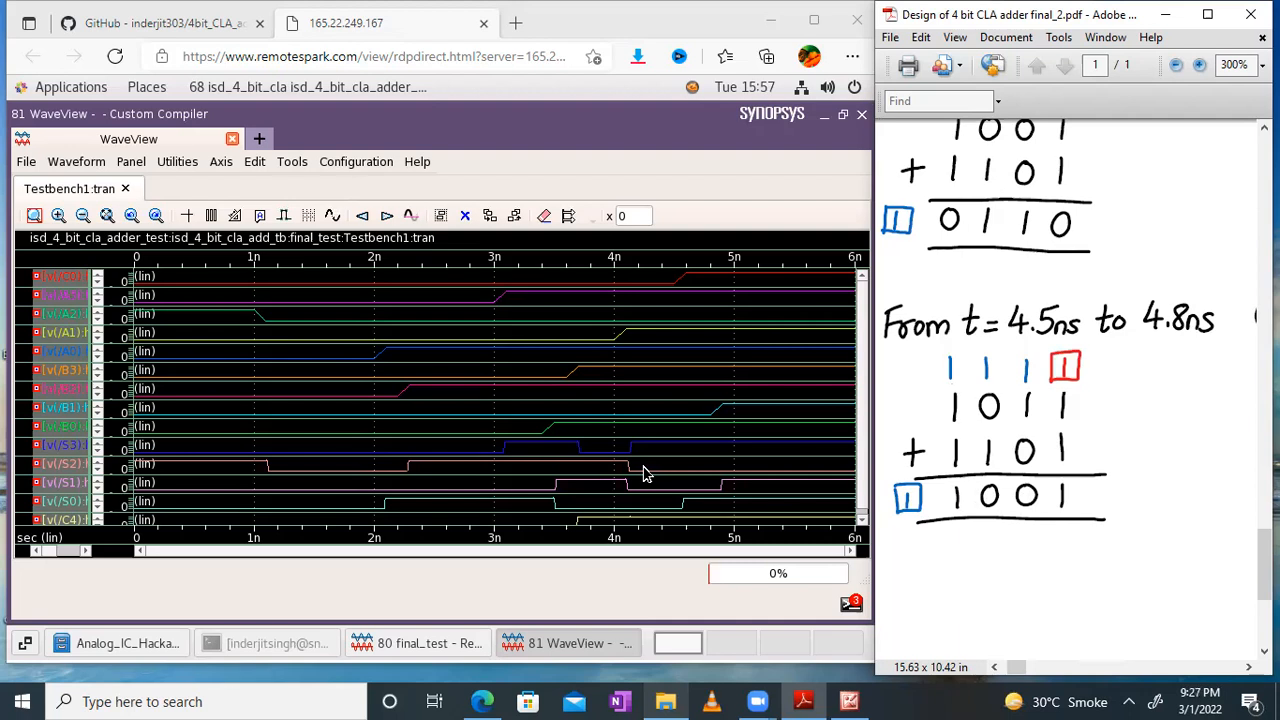
scroll(643, 473, down, 1)
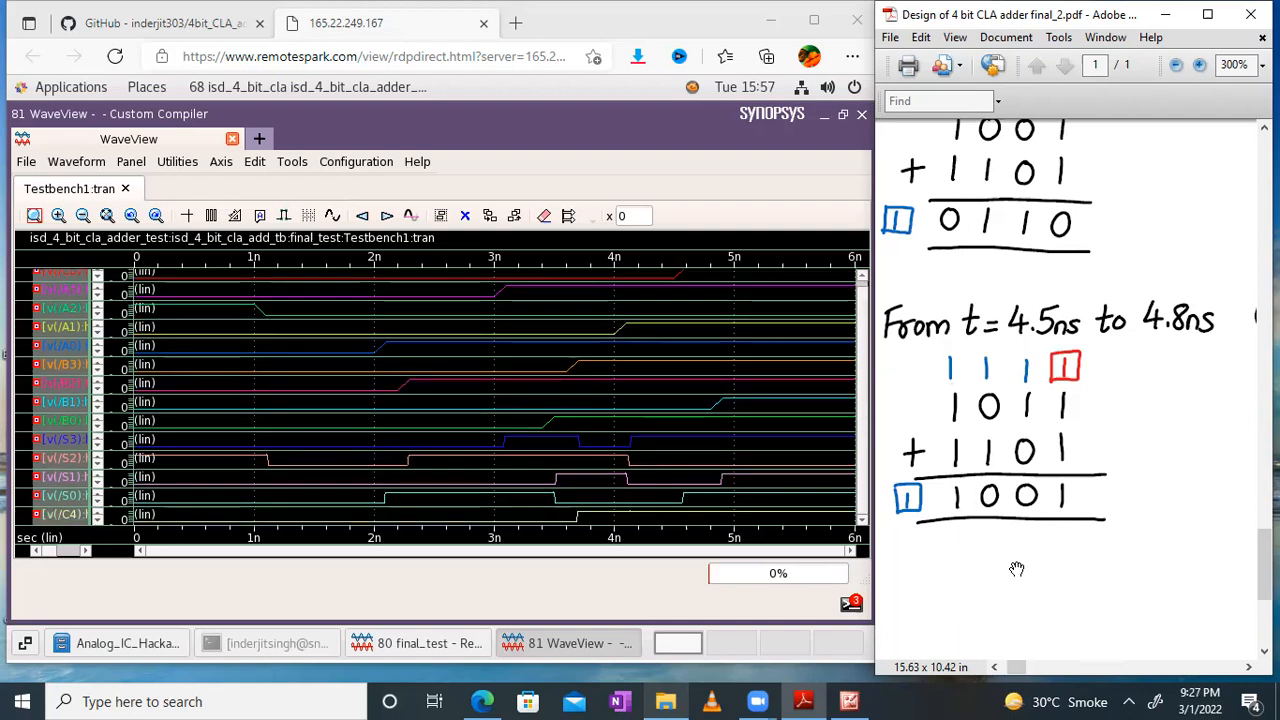
Compare the waveforms from 4.8 to 5 ns with the tenth addition case in the PDF
drag(1056, 436, 910, 423)
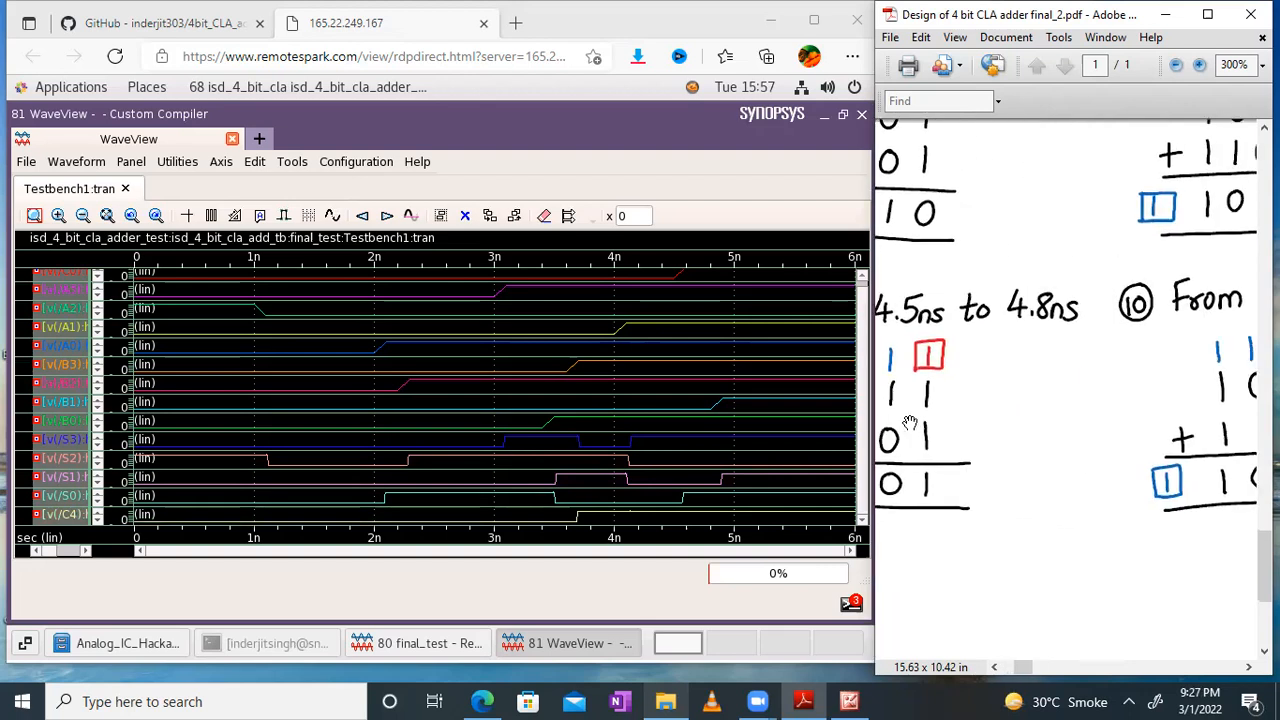
drag(1067, 446, 809, 418)
drag(1072, 412, 1040, 466)
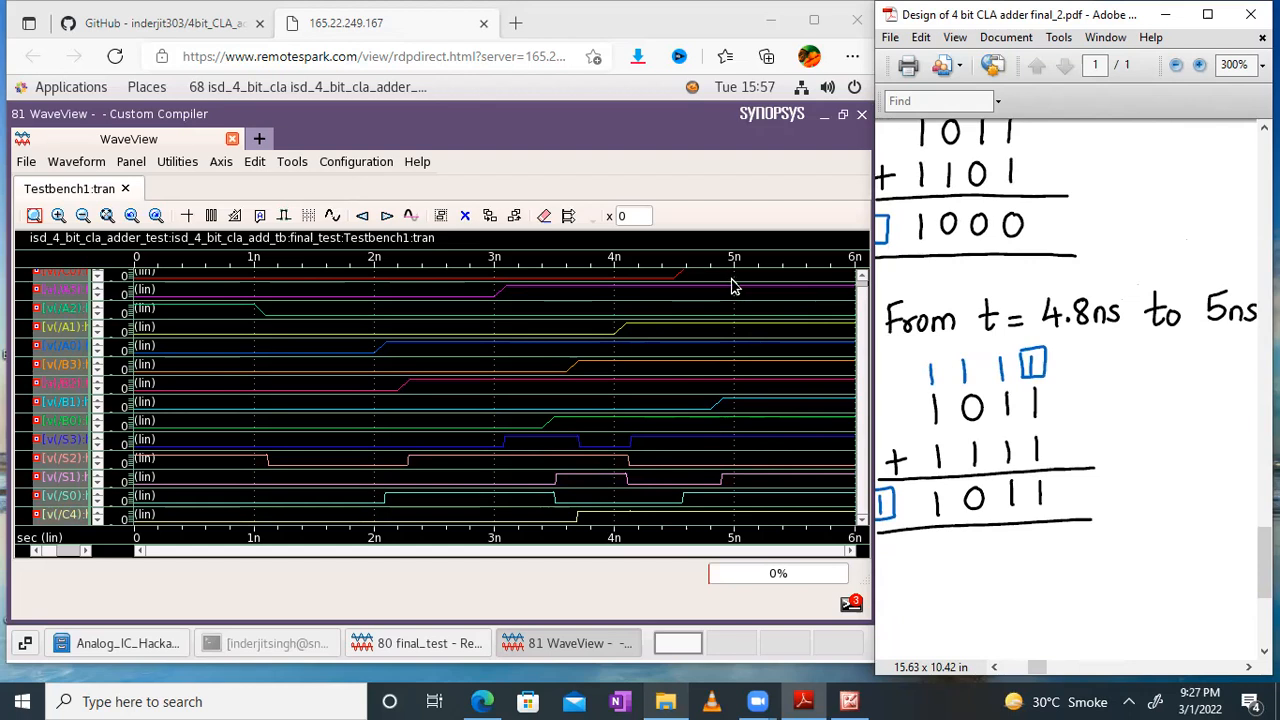
Check the input, sum and C4 carry-out waveforms after 4.8 ns against each bit of the tenth addition
scroll(724, 281, up, 1)
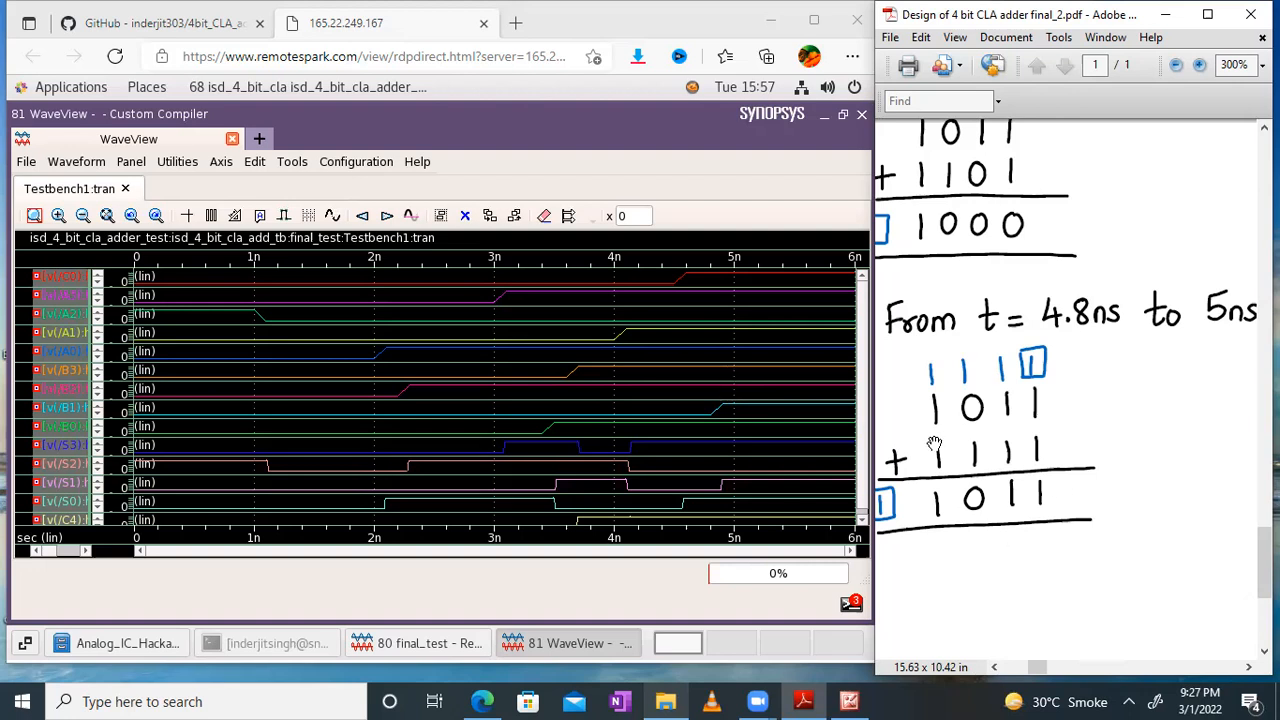
drag(1047, 428, 1094, 411)
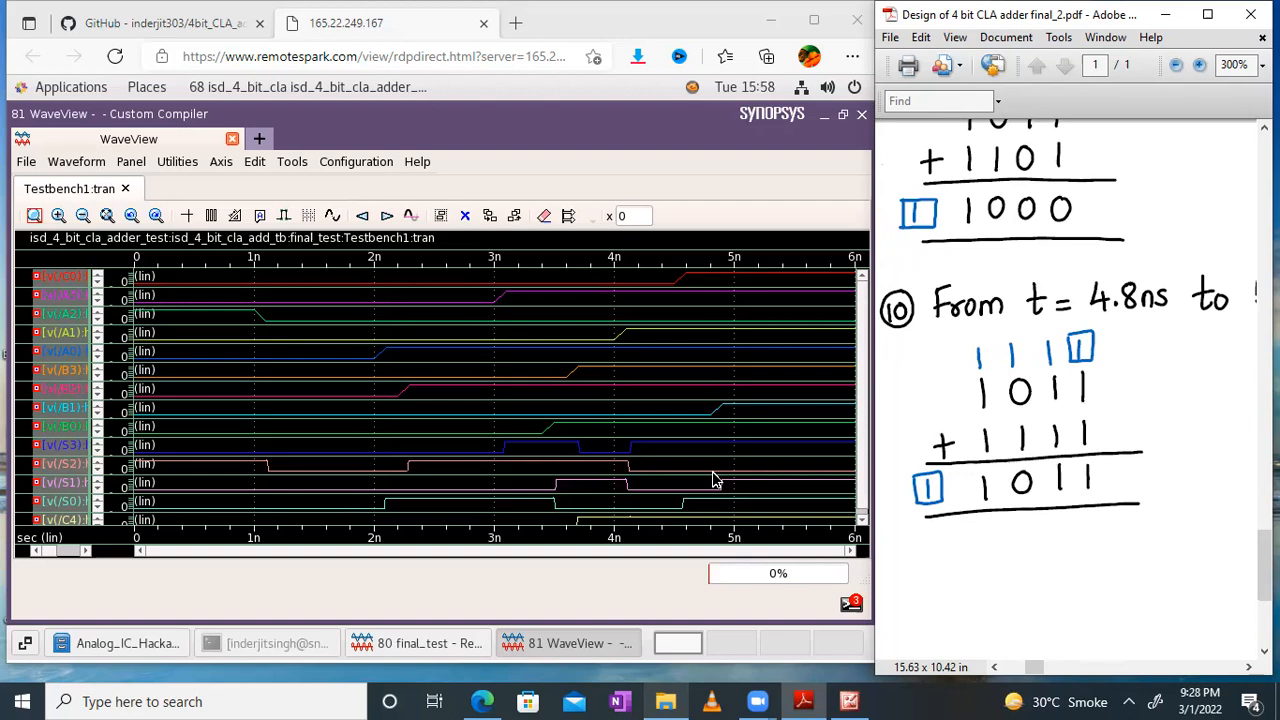
scroll(735, 495, down, 1)
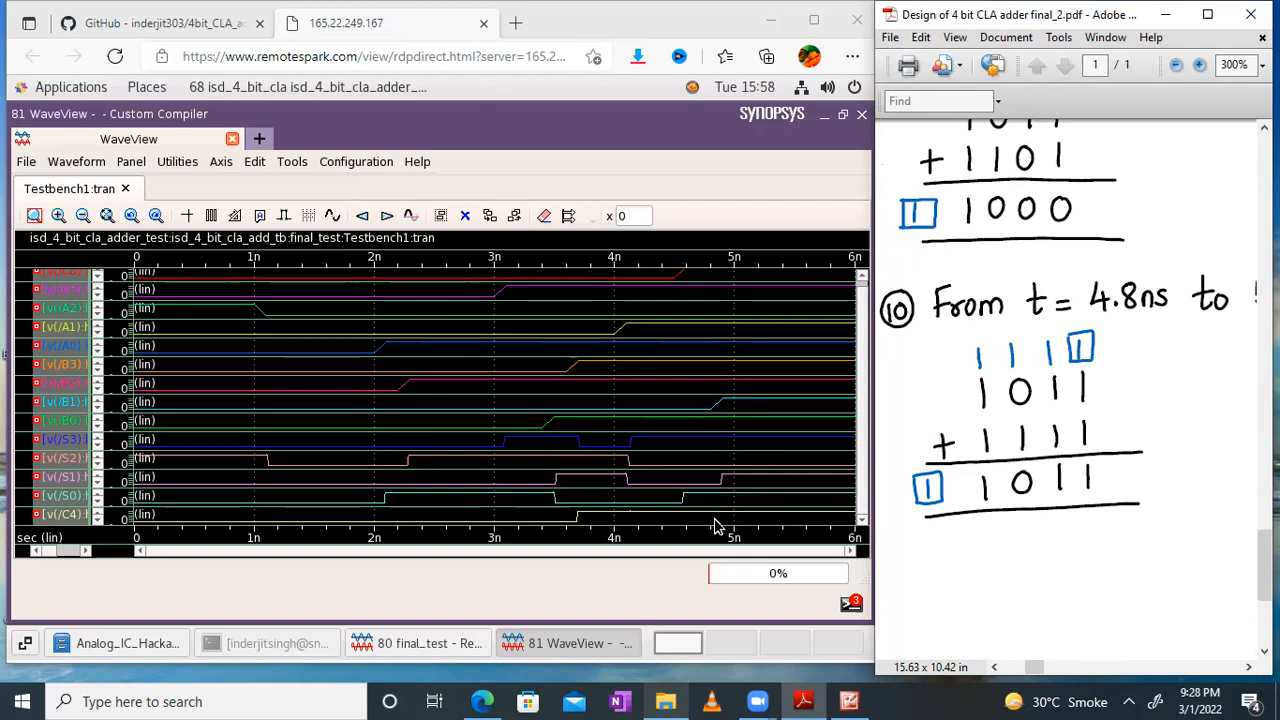
drag(1151, 333, 1110, 381)
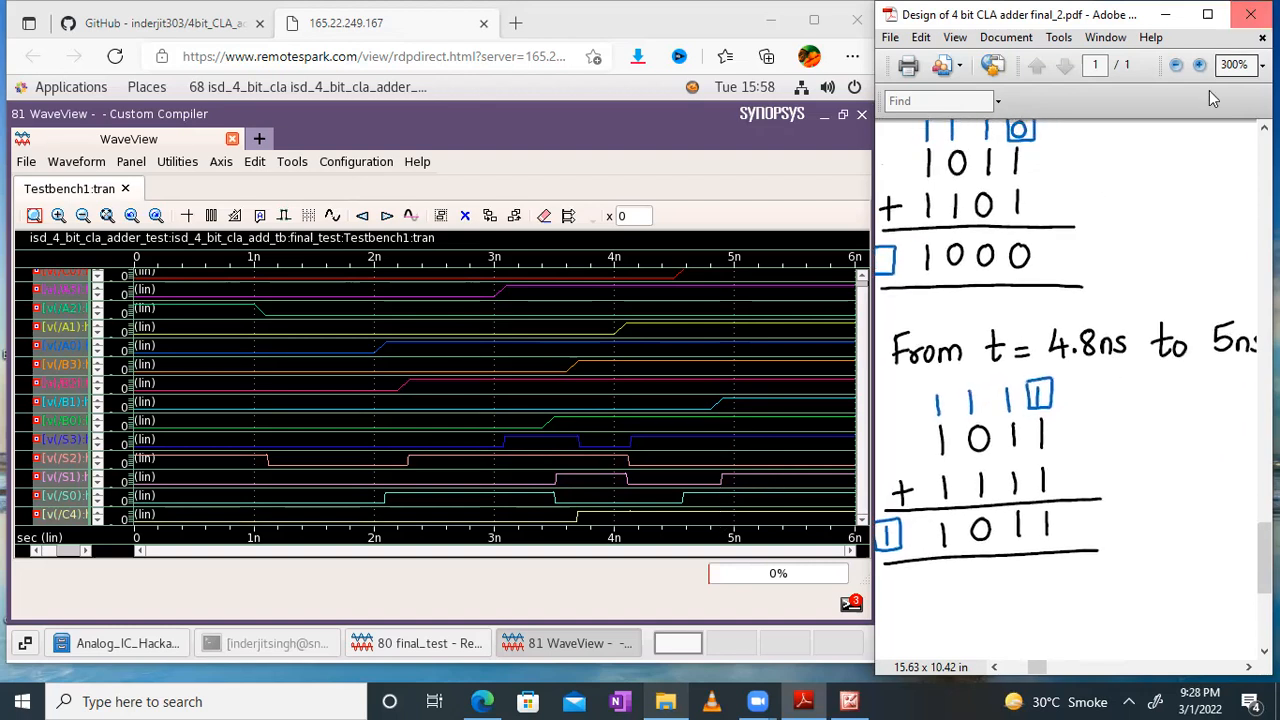
Enlarge the design PDF and look back over the worked additions up to the first case
click(1208, 14)
drag(394, 206, 1131, 458)
scroll(737, 540, up, 3)
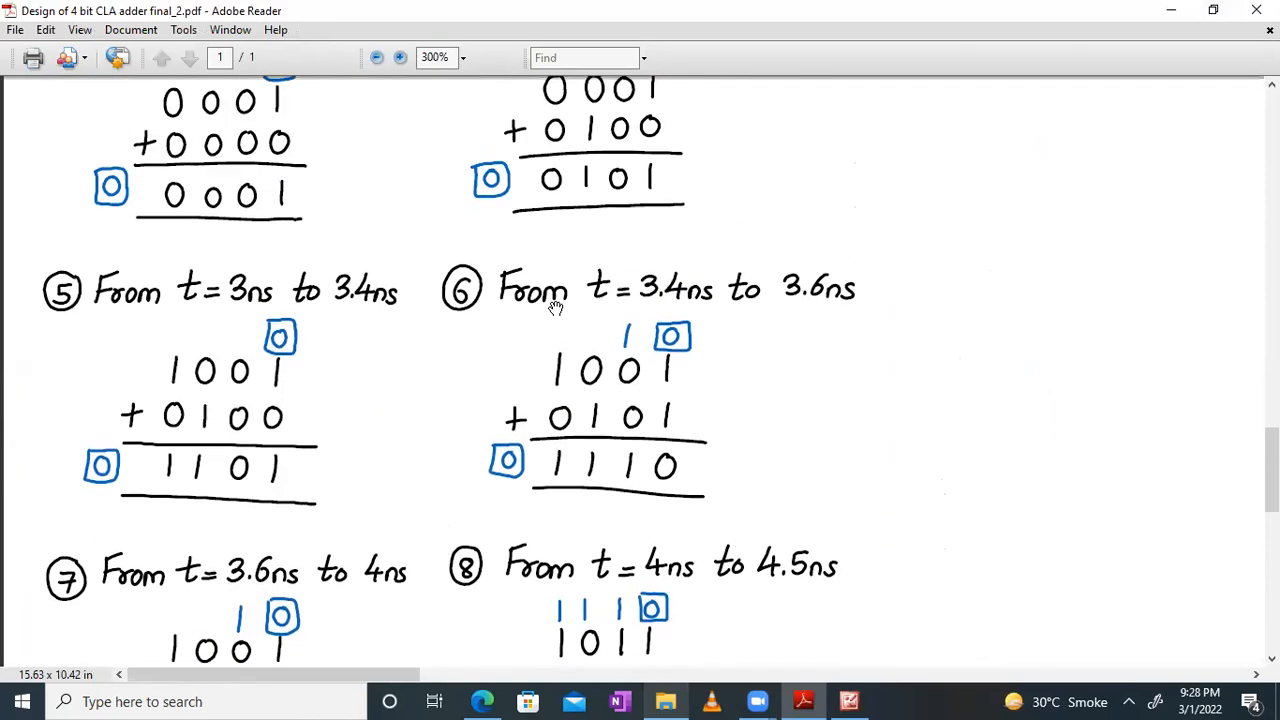
scroll(588, 540, up, 2)
scroll(588, 540, up, 5)
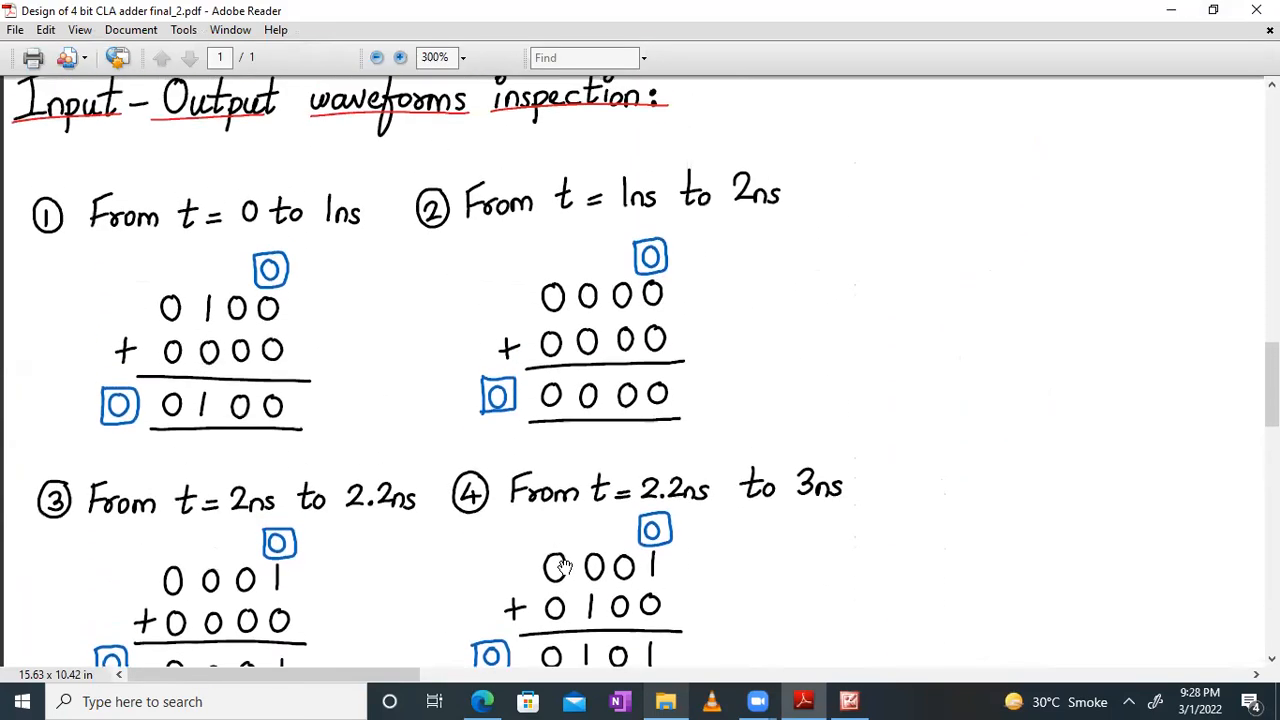
Return to the remote session at full size and close the waveform viewer and the final_test results view
click(1168, 12)
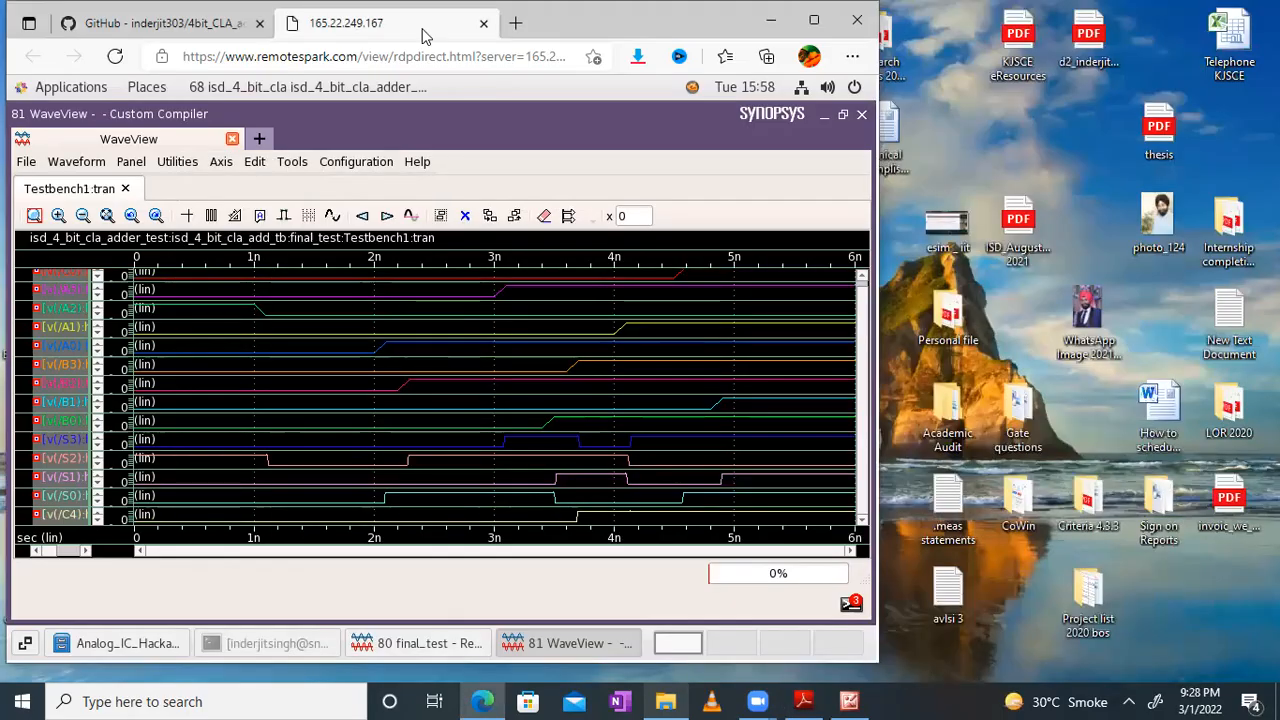
double_click(421, 36)
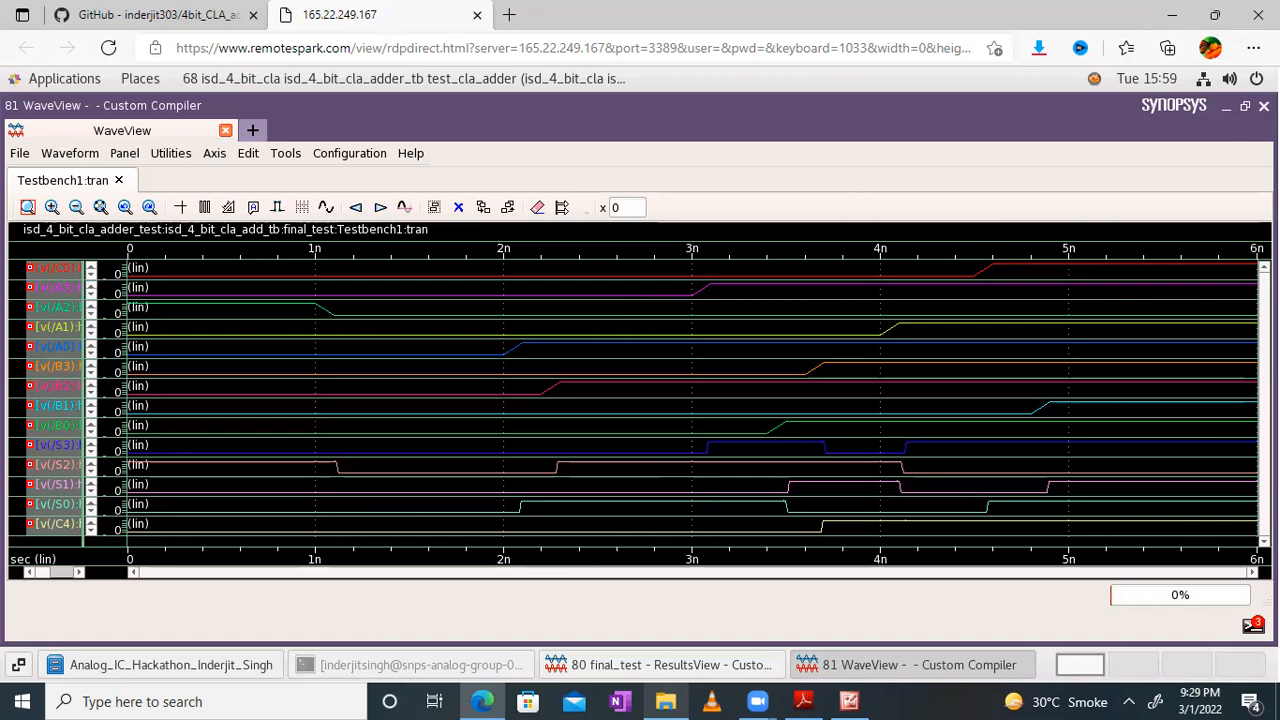
click(1264, 106)
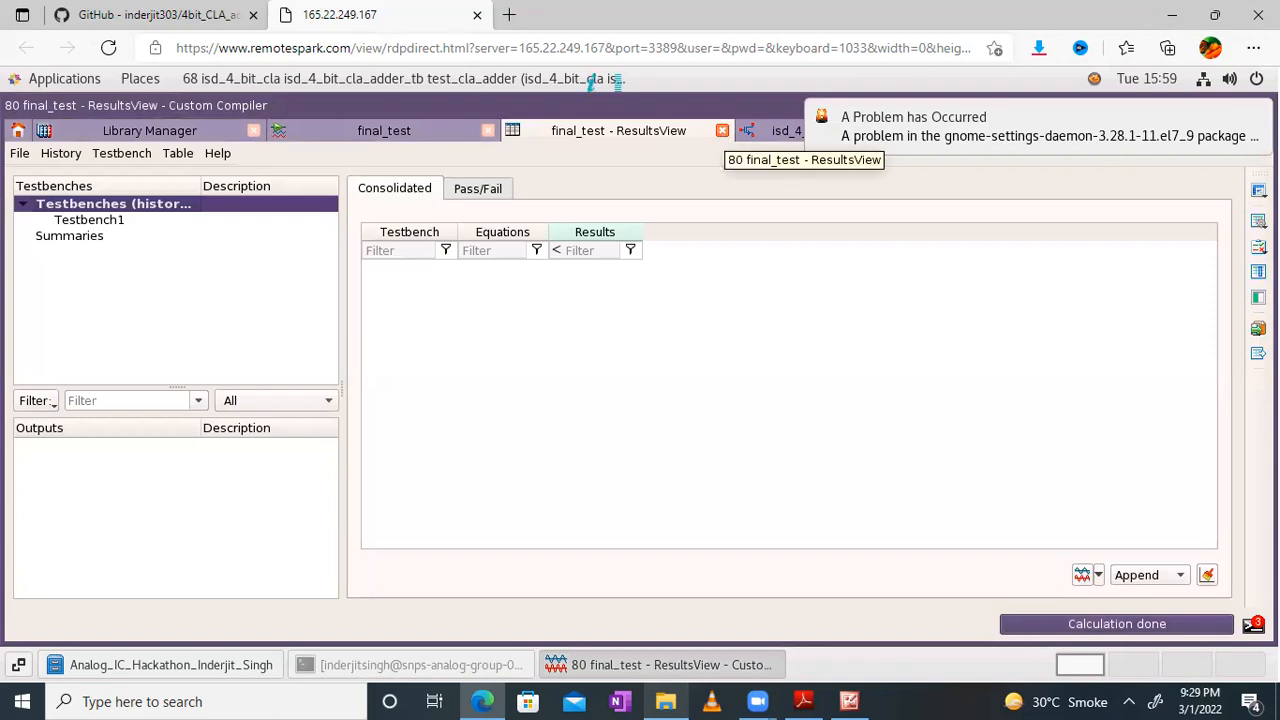
click(722, 133)
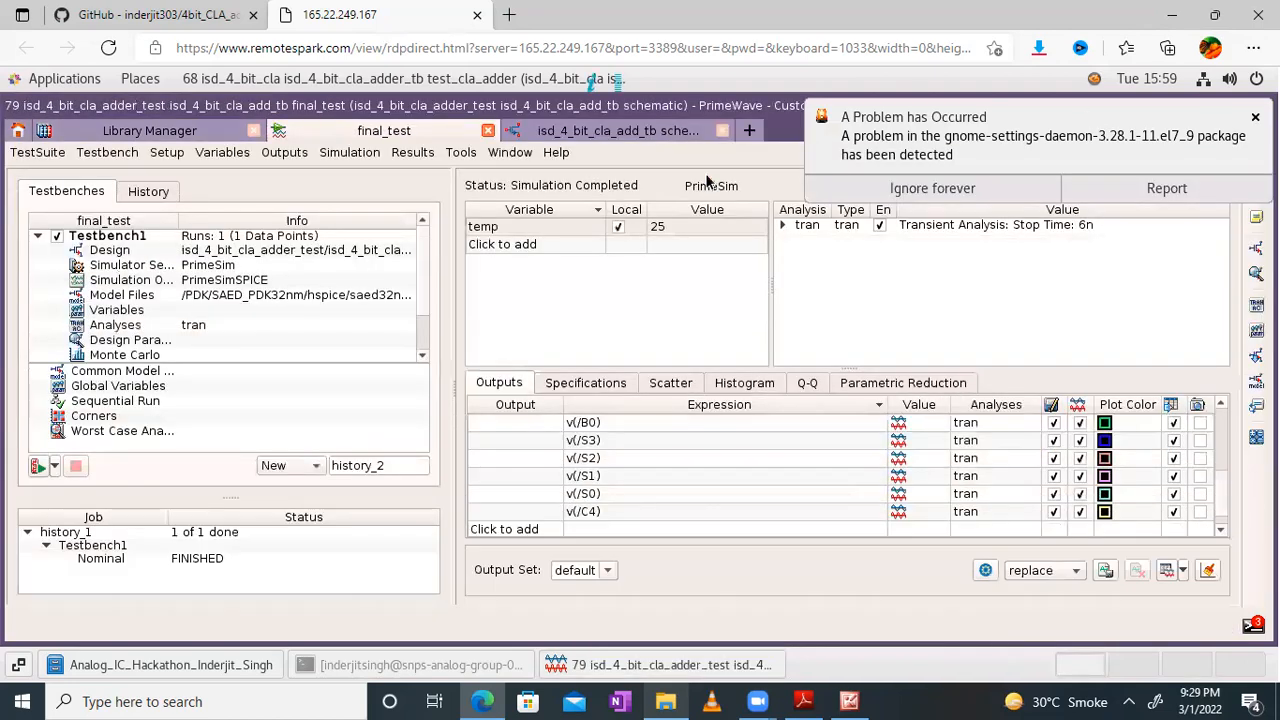
Display the simulation netlist and examine the isd_and2 and isd_generate_block subcircuits
click(350, 152)
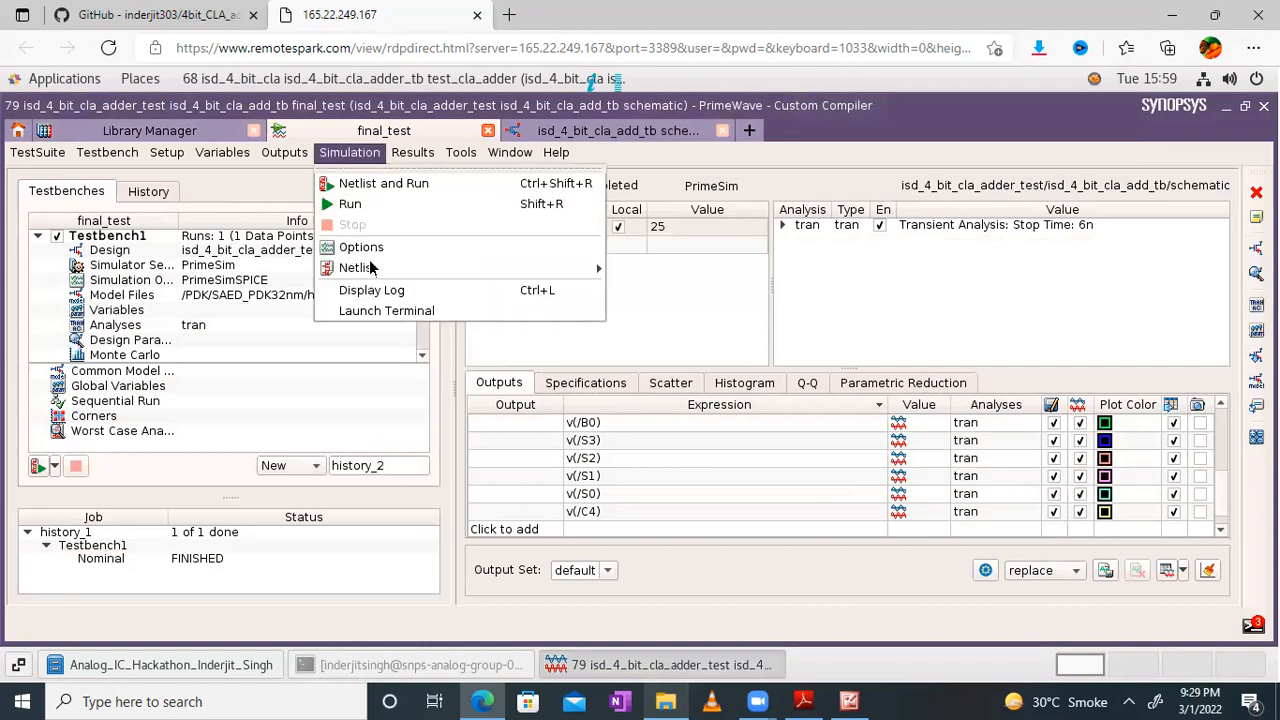
mouse_move(368, 270)
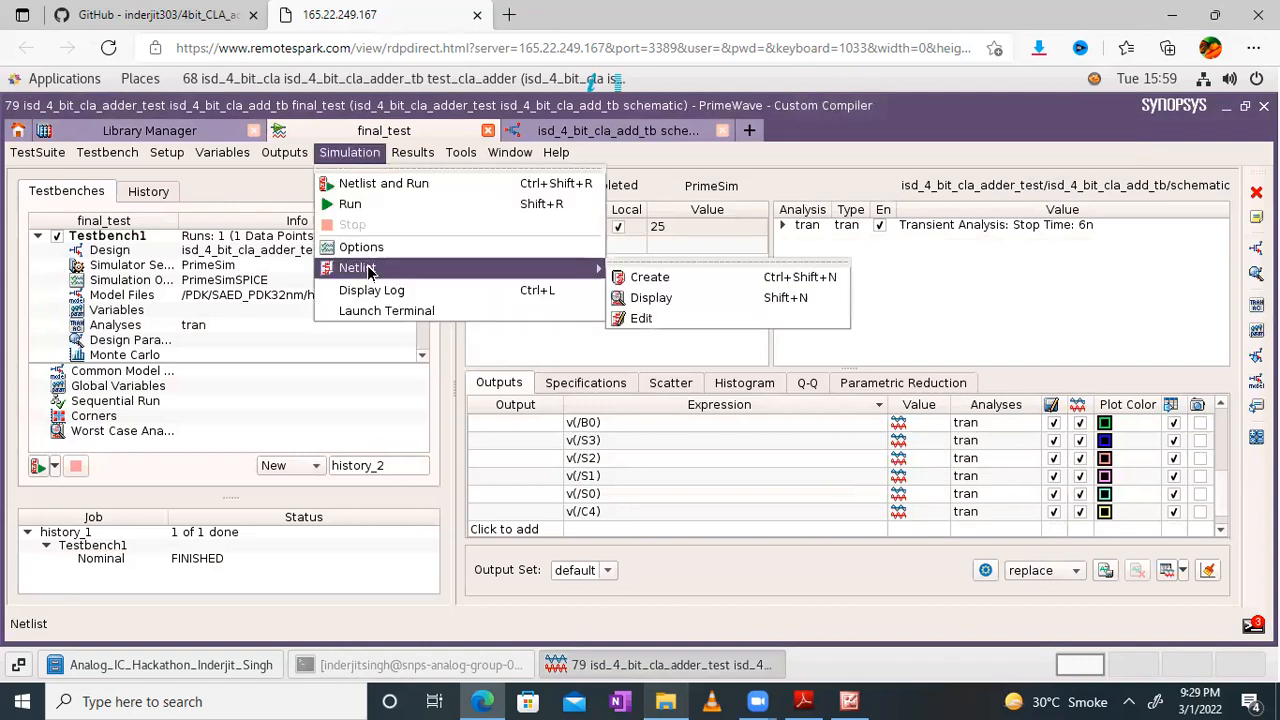
click(641, 298)
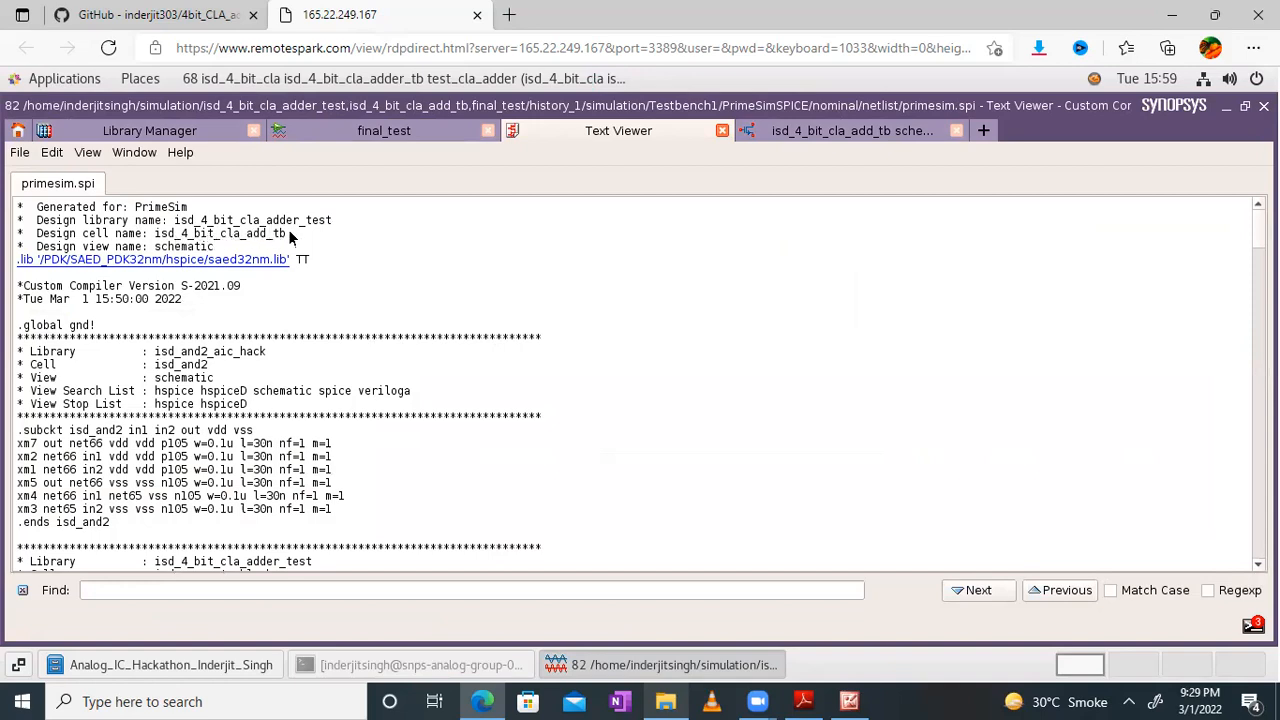
scroll(315, 325, down, 3)
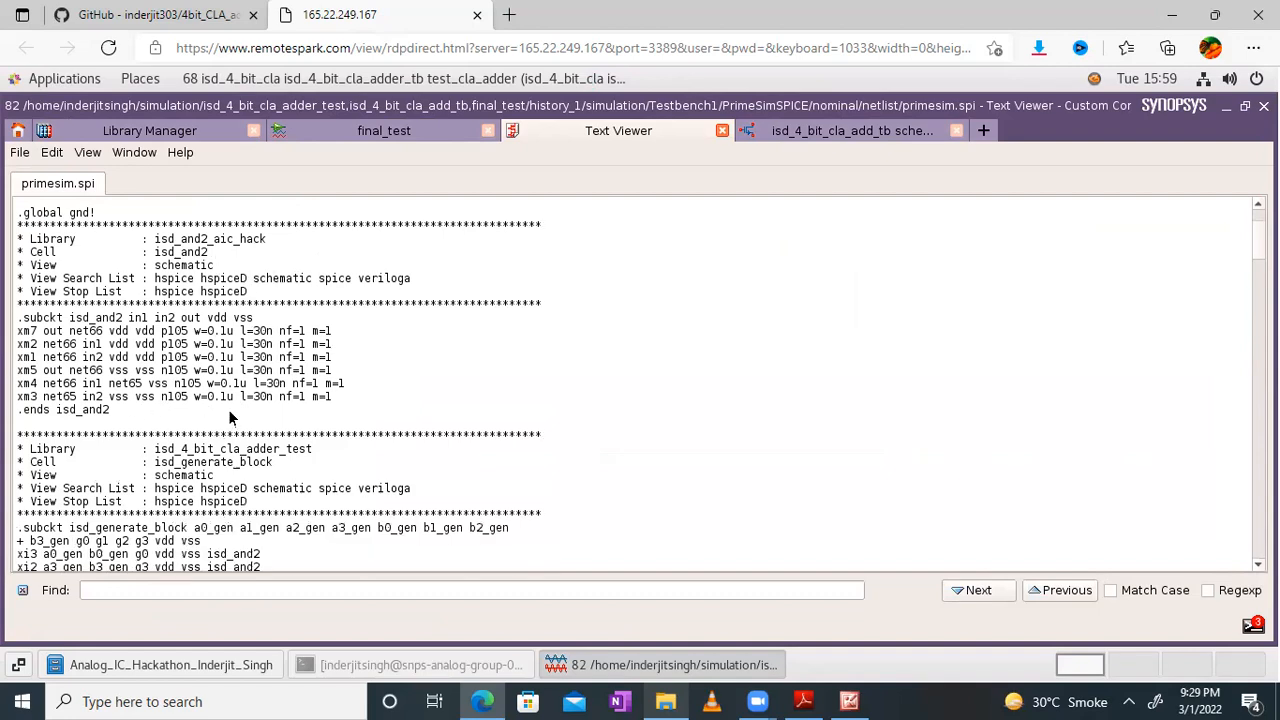
scroll(229, 418, down, 6)
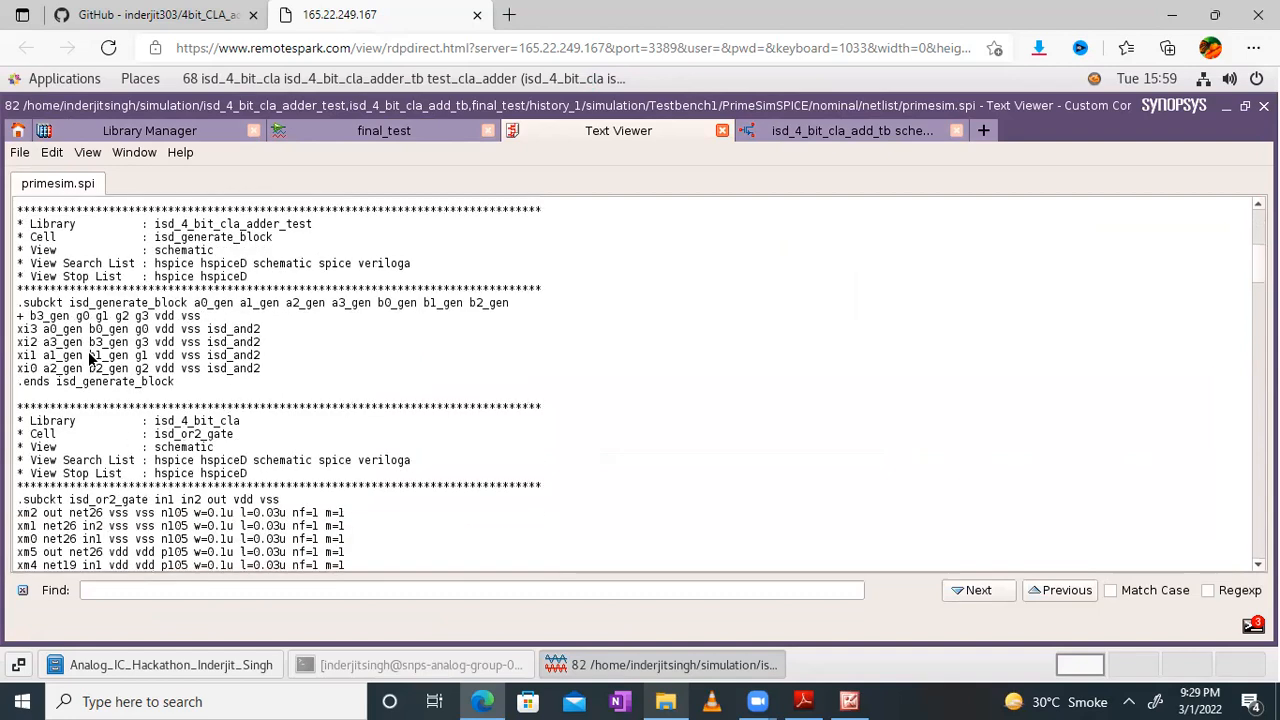
Review the block diagram of the adder's sum, carry, propagate and generate circuits in the PDF, then return to the netlist
click(803, 701)
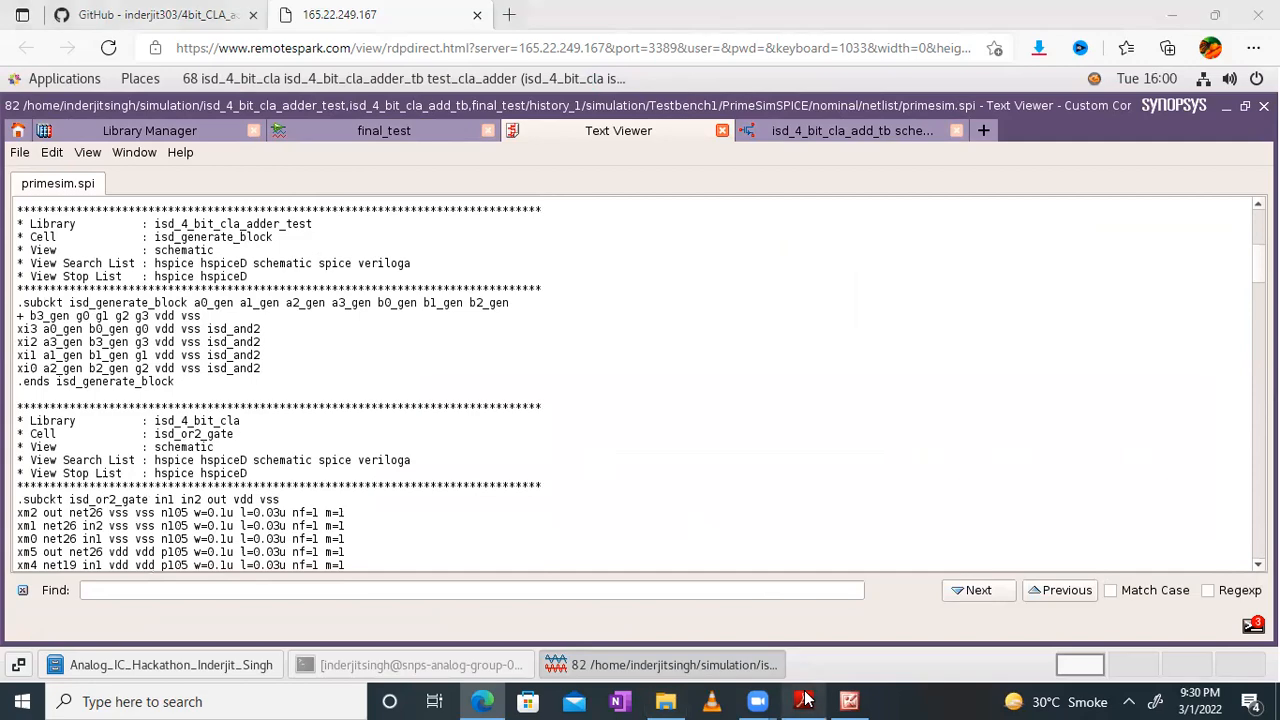
scroll(686, 363, up, 10)
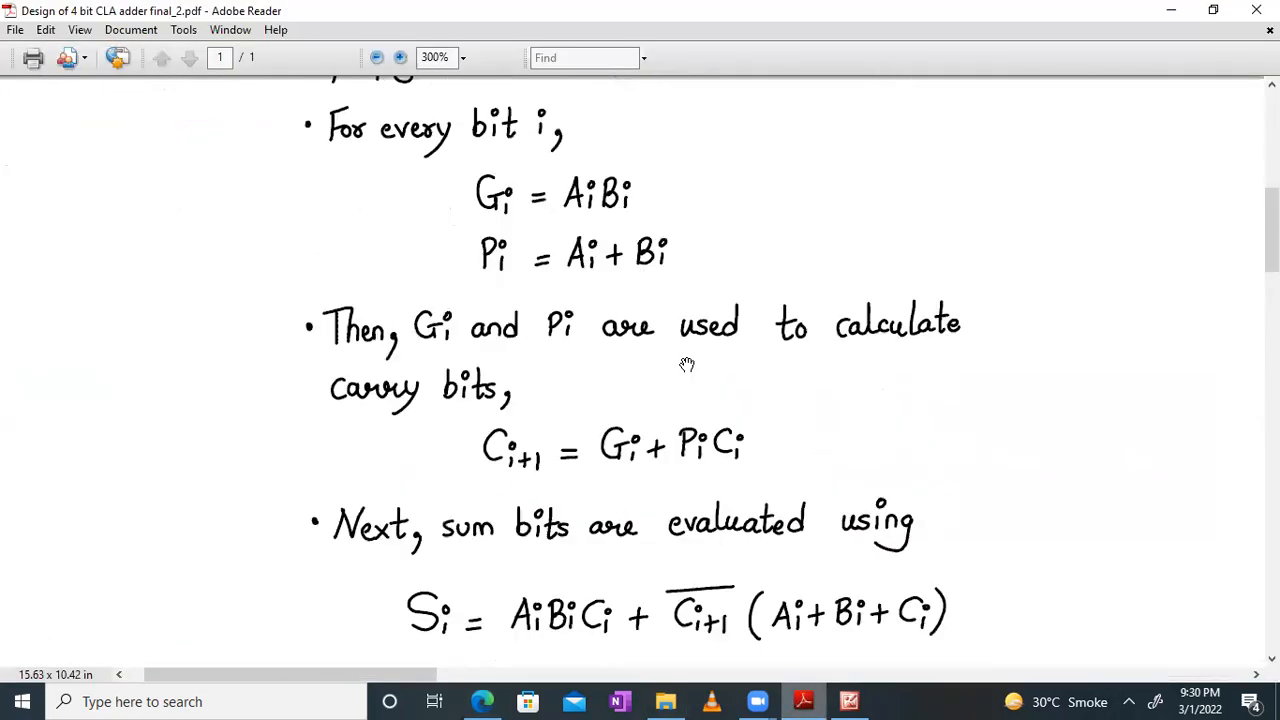
drag(704, 243, 671, 699)
drag(627, 322, 54, 490)
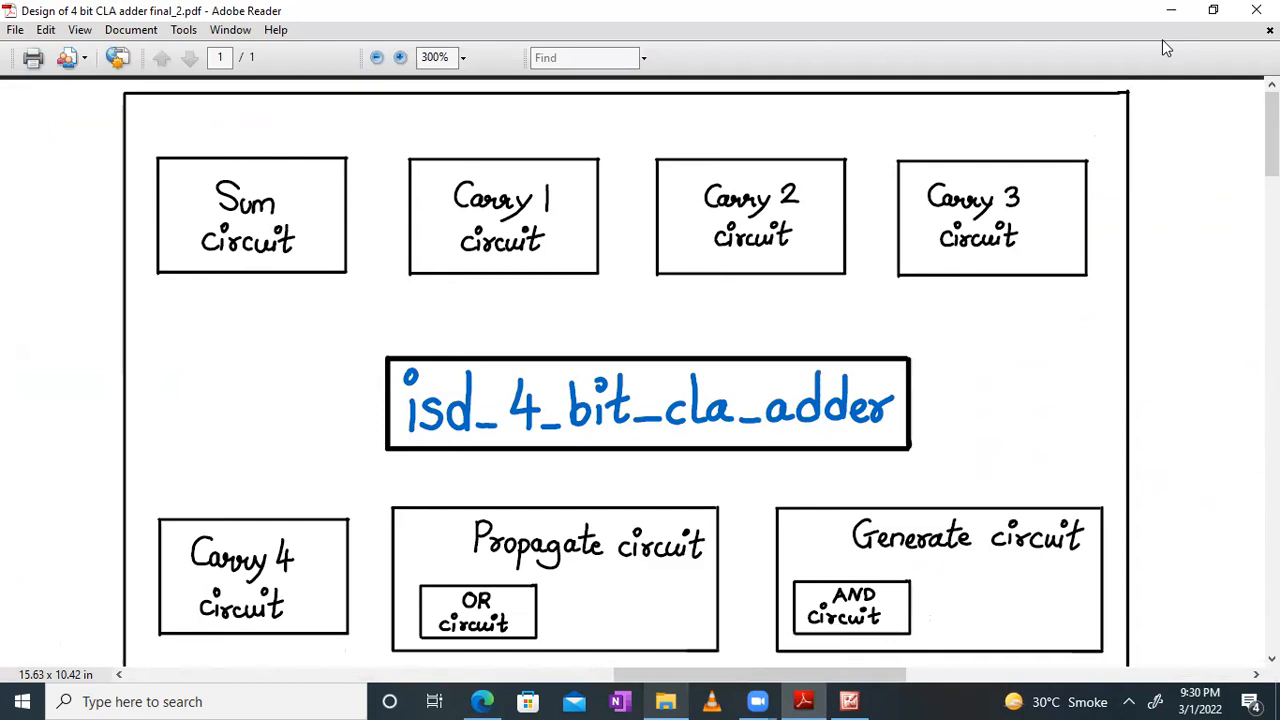
click(1170, 10)
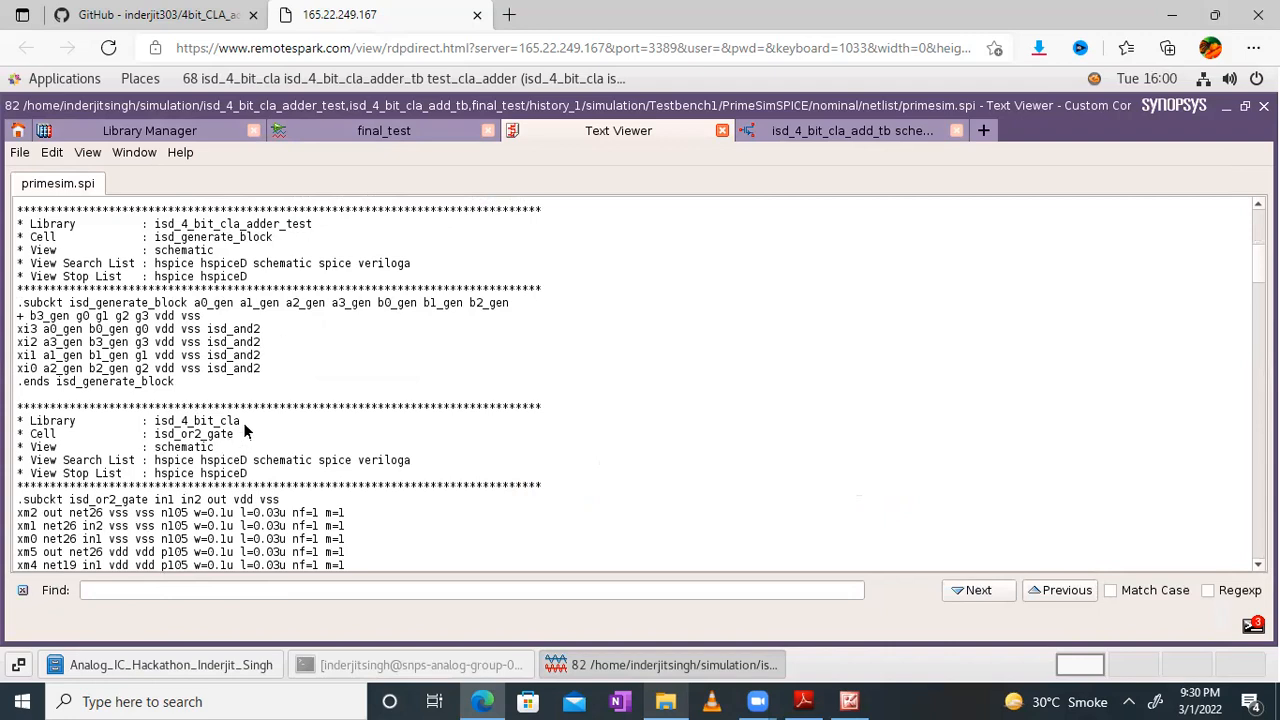
Read the remaining netlist subcircuits, from the OR gate through the propagate, sum and carry blocks to the adder and testbench
scroll(249, 422, down, 7)
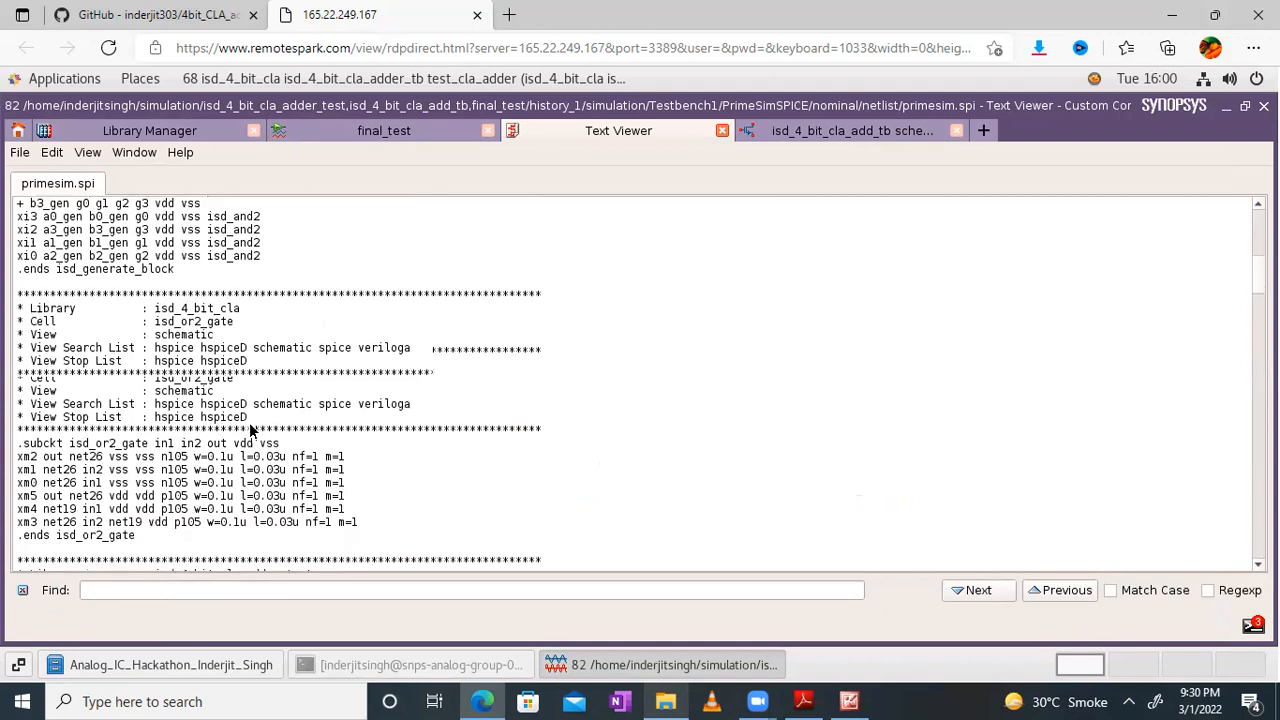
scroll(212, 425, down, 6)
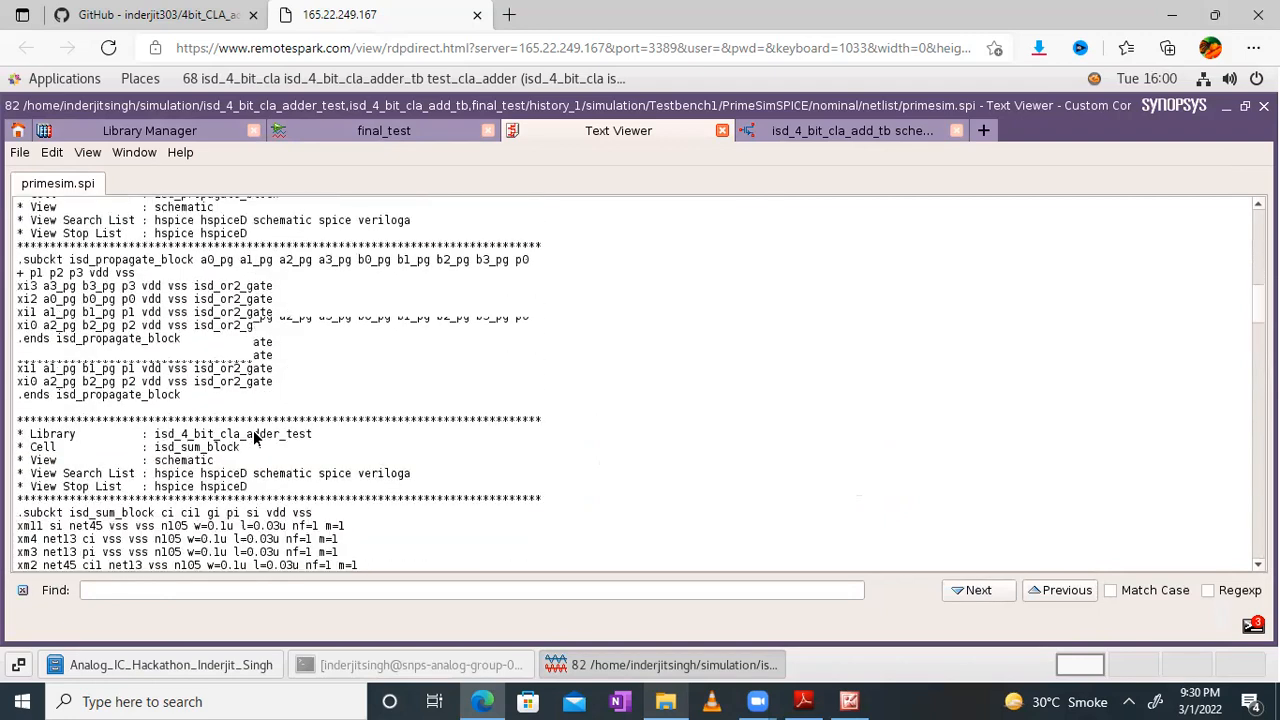
scroll(213, 383, down, 12)
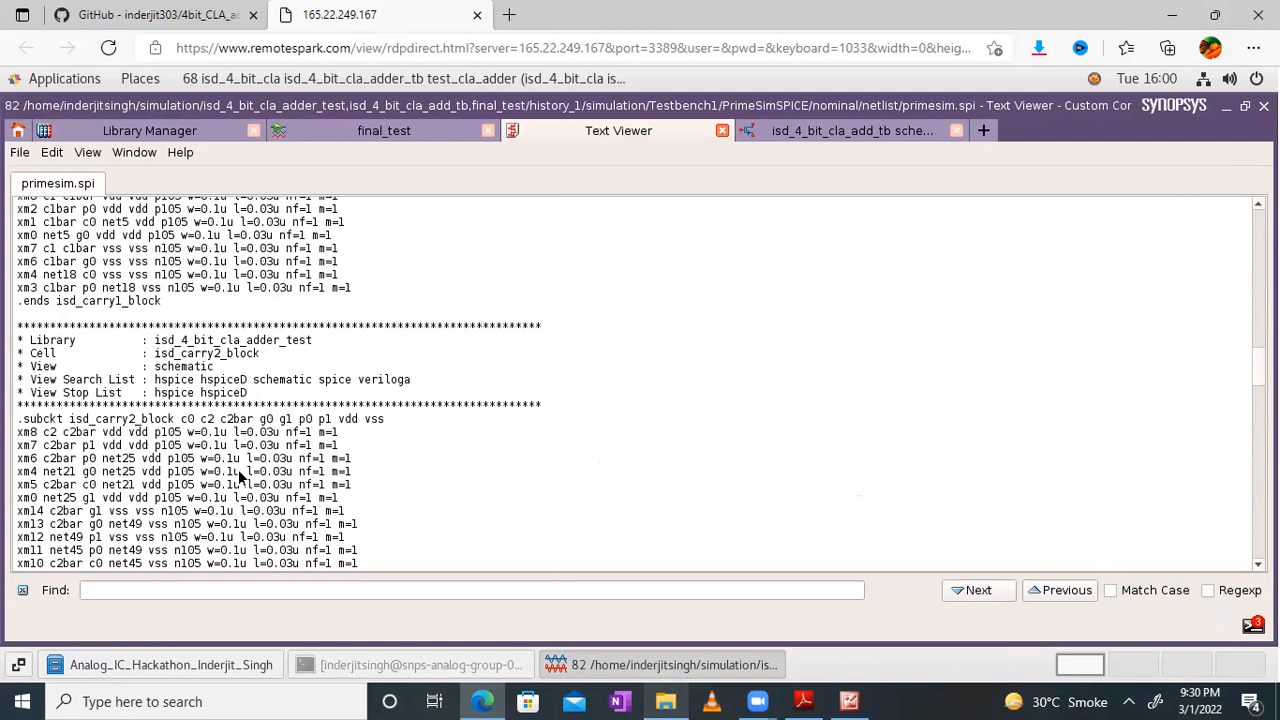
scroll(238, 469, down, 15)
scroll(238, 469, down, 15)
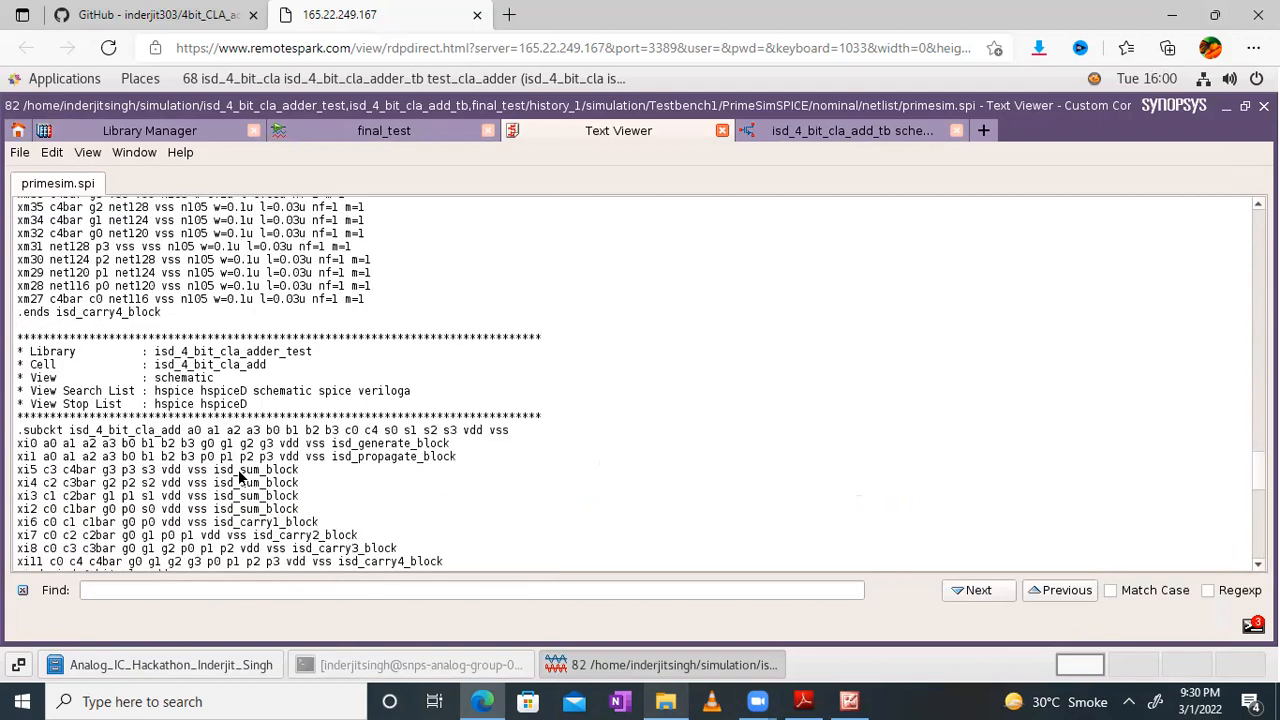
scroll(238, 472, down, 15)
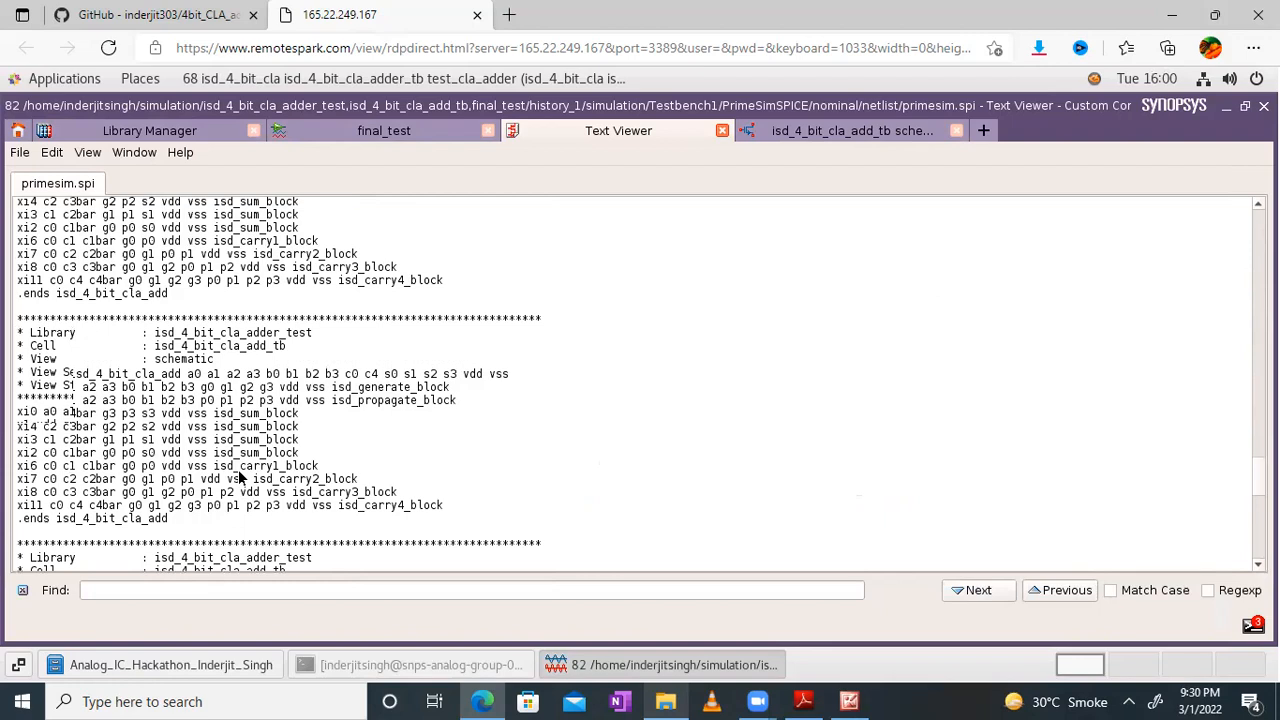
Close the netlist viewer and the final_test simulation session, saving the session's changes
click(722, 134)
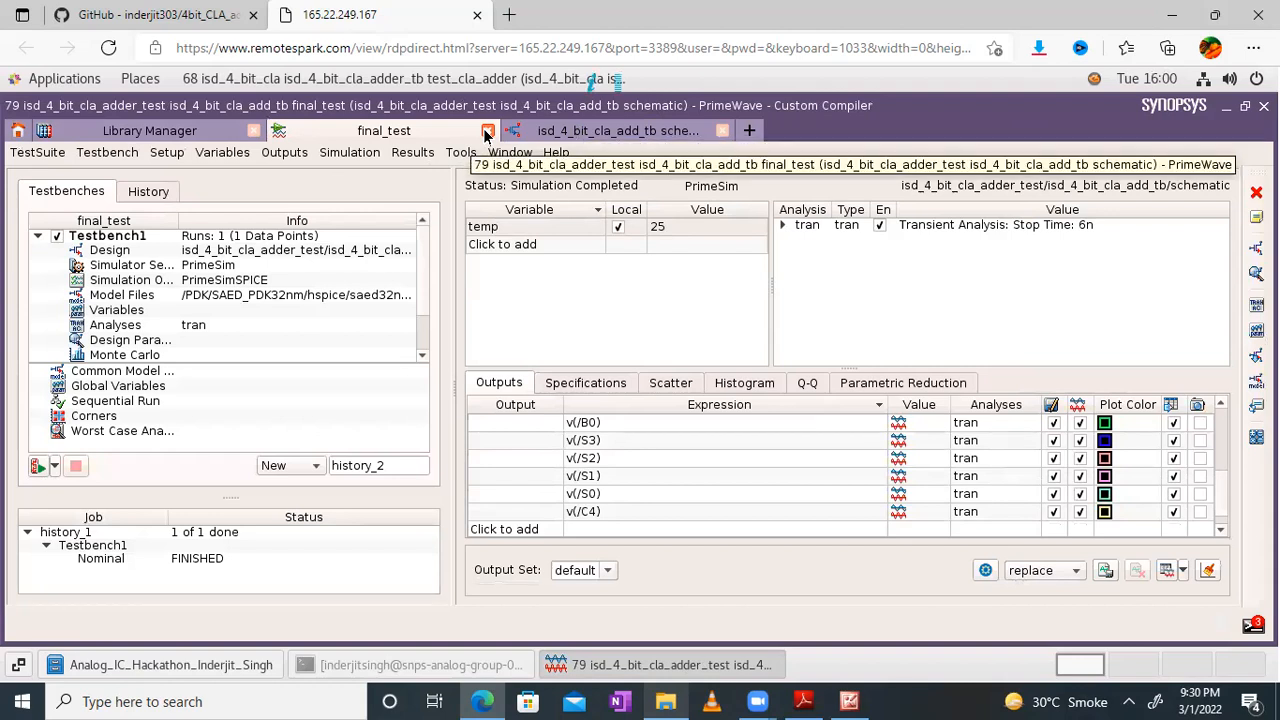
click(485, 133)
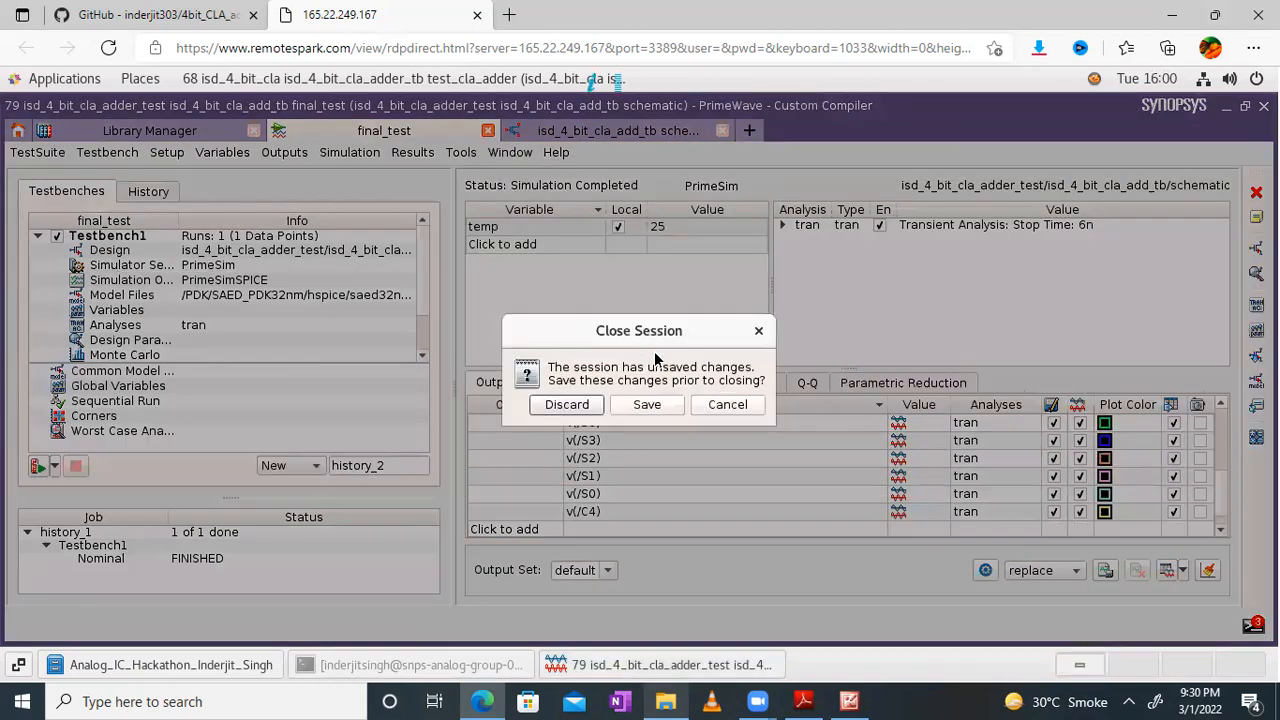
click(646, 404)
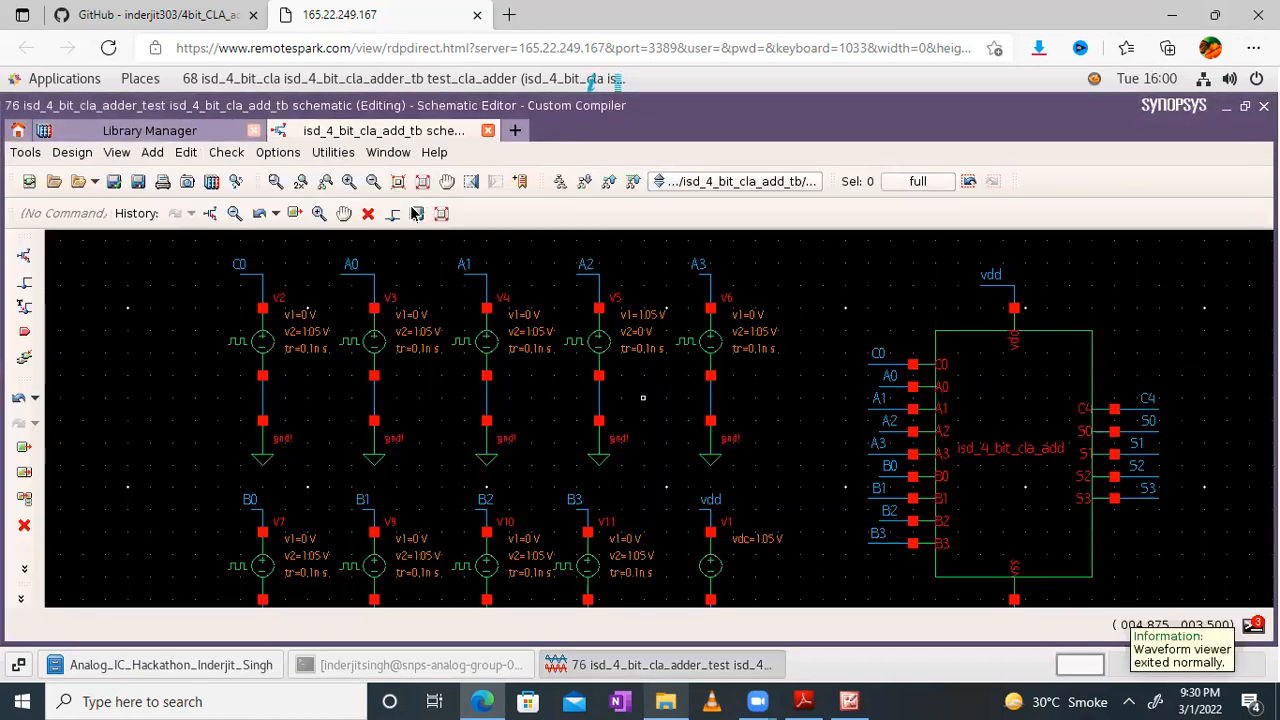
Fit the testbench schematic in view and compare its adder symbol with the input and output pin diagram in the PDF
click(424, 188)
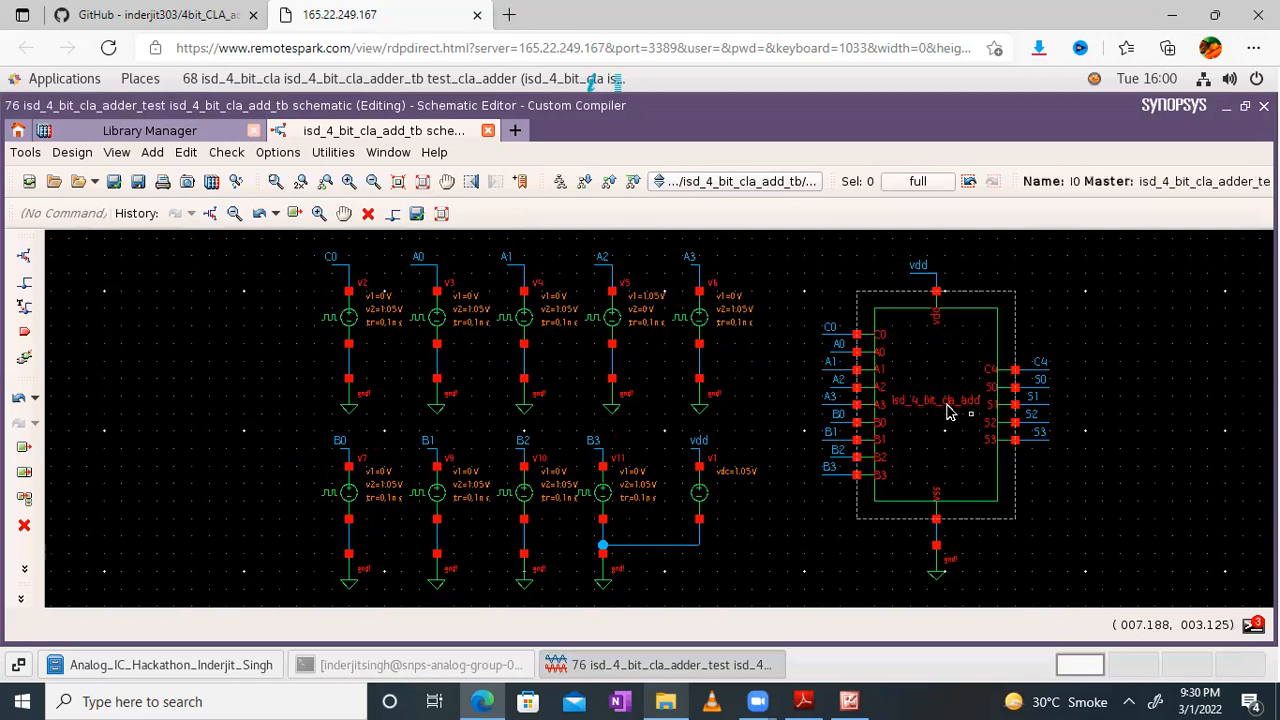
click(803, 701)
scroll(540, 306, left, 7)
scroll(705, 272, left, 5)
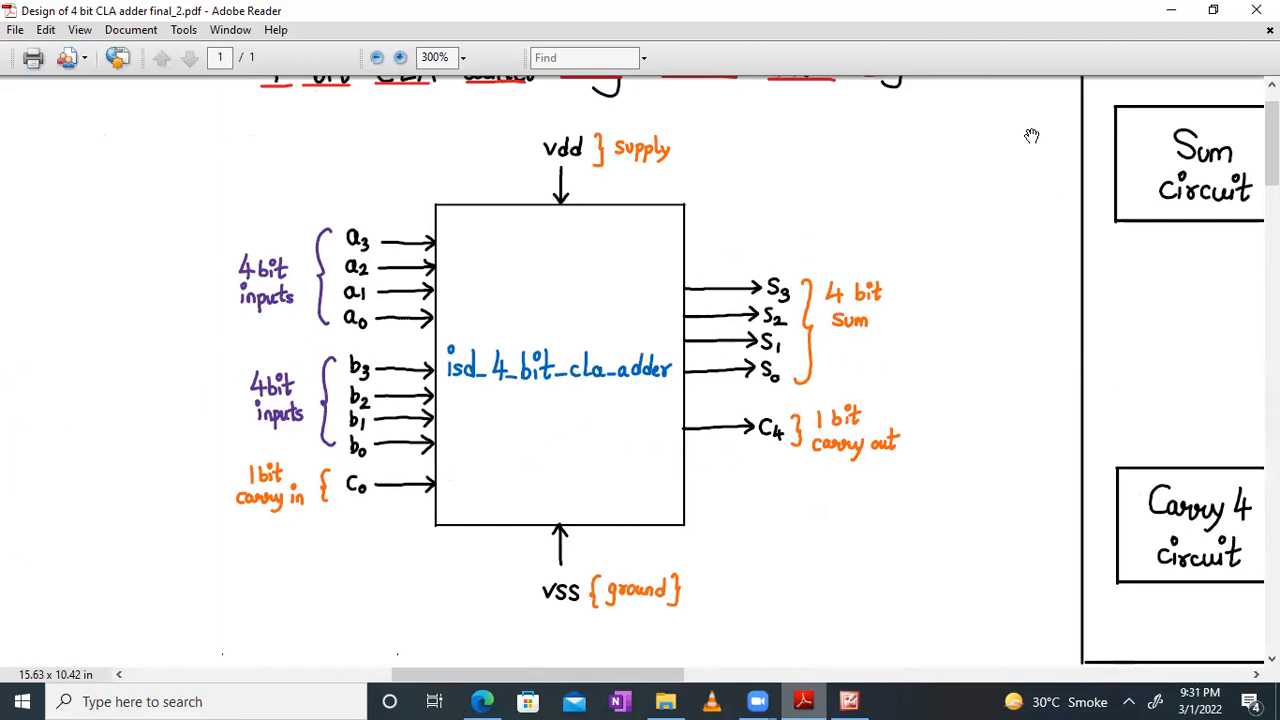
click(1171, 10)
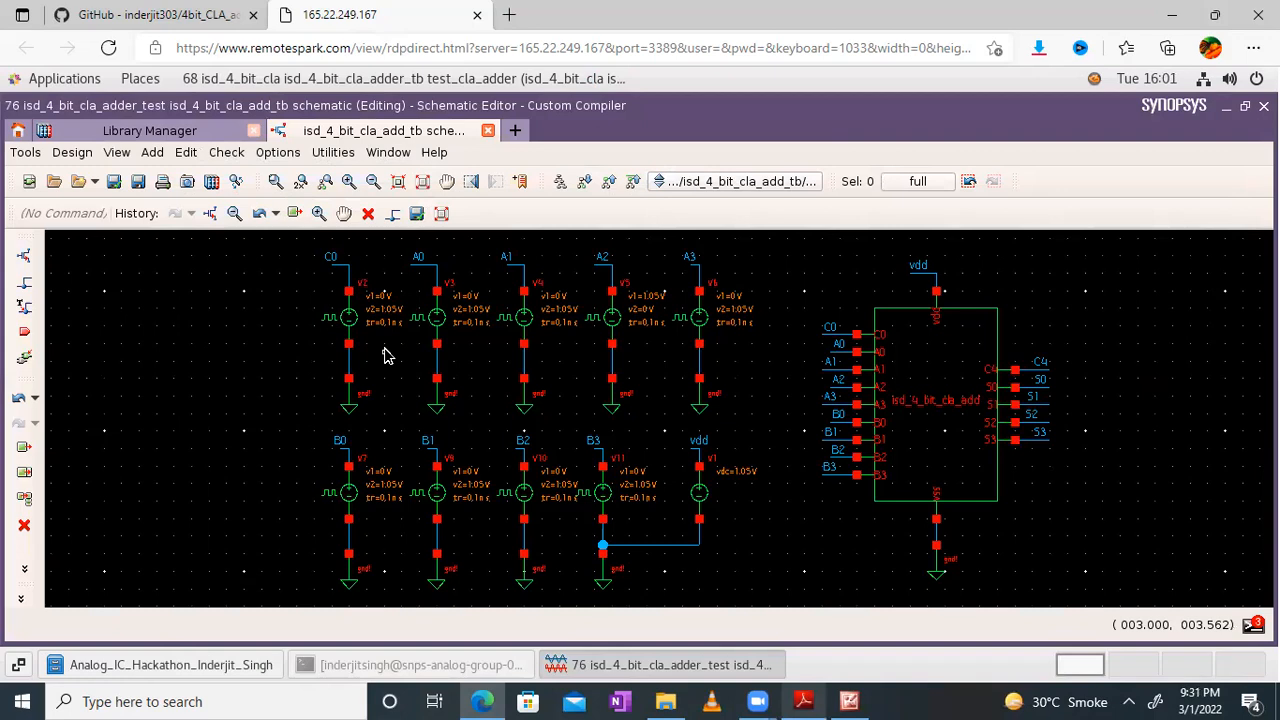
Review the first four worked addition cases in the PDF and return to the testbench schematic
click(804, 697)
drag(710, 426, 1021, 213)
drag(869, 238, 1026, 63)
drag(972, 370, 691, 164)
drag(906, 428, 980, 86)
drag(404, 466, 854, 172)
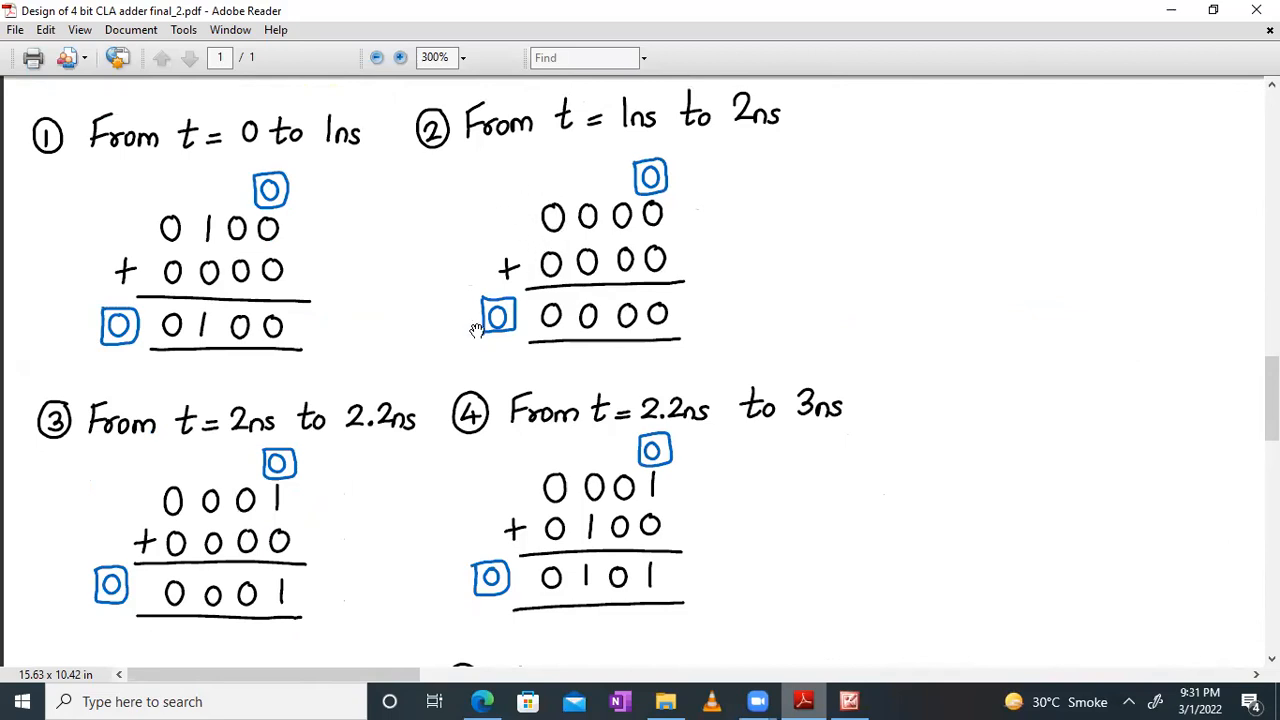
click(1068, 36)
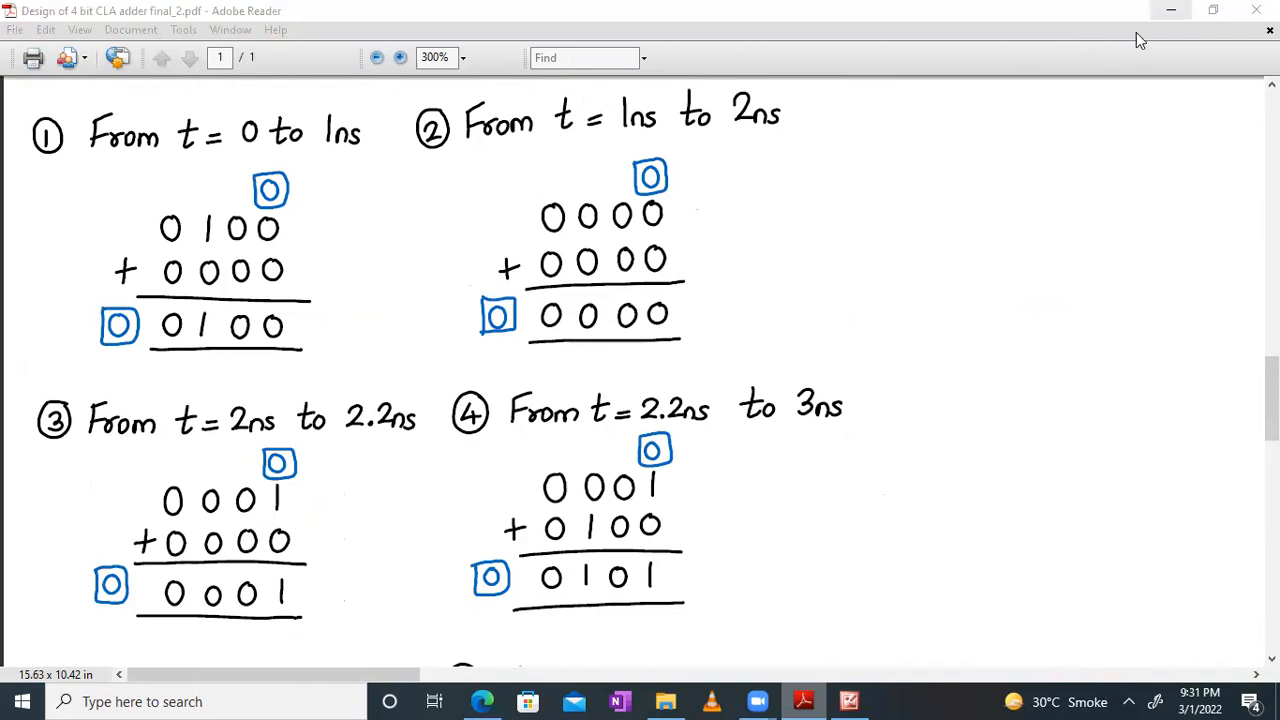
click(1172, 10)
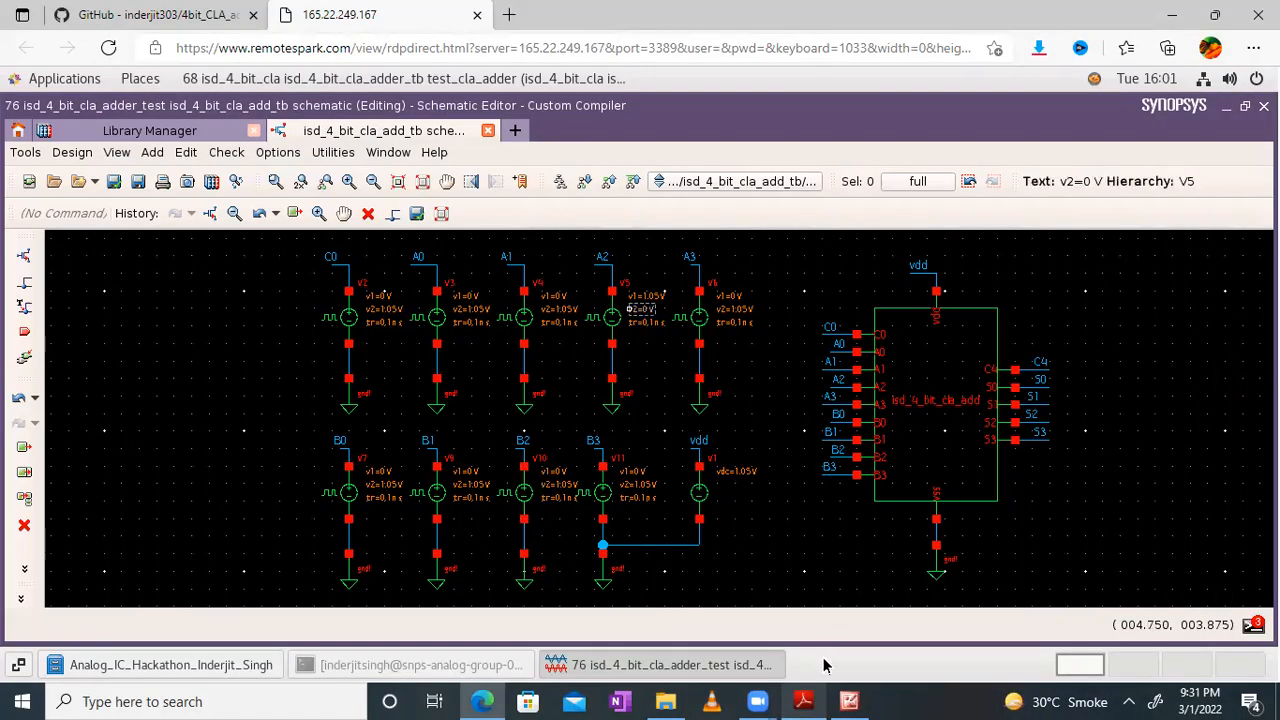
Descend into the isd_4_bit_cla_add instance and inspect its block-level schematic full screen, fitted in view, before restoring the normal window
click(925, 410)
double_click(925, 410)
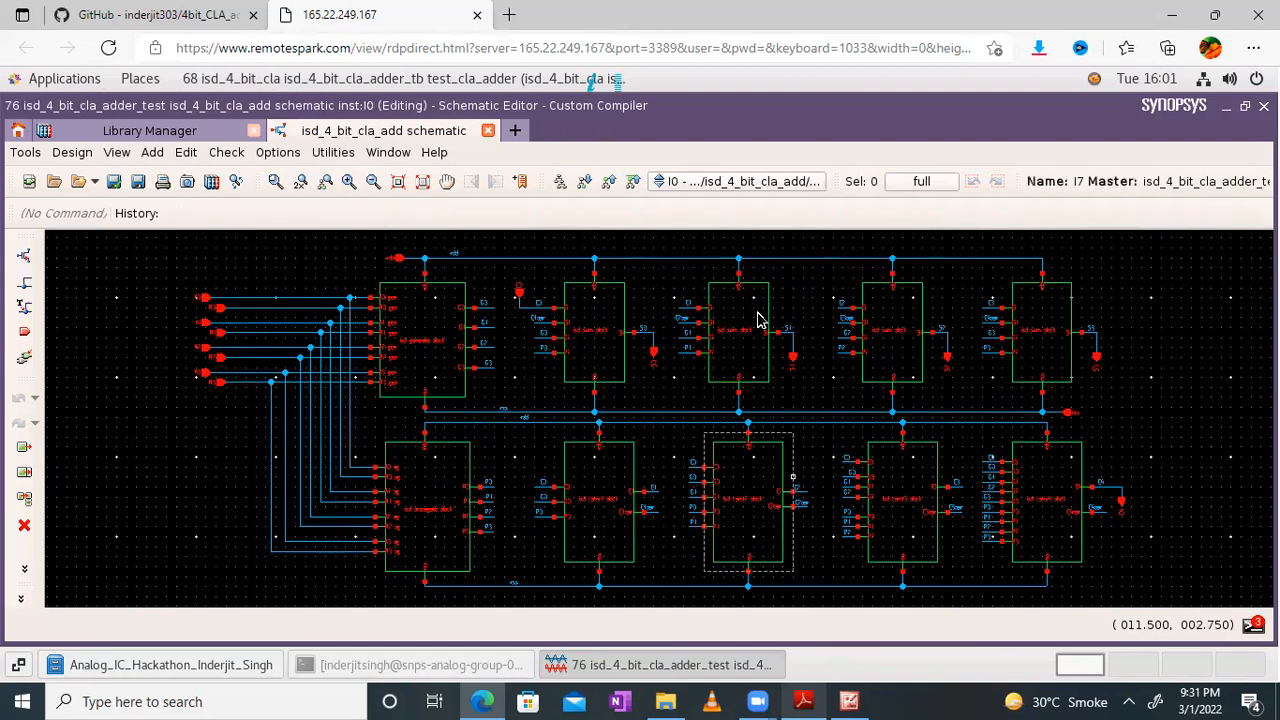
click(383, 154)
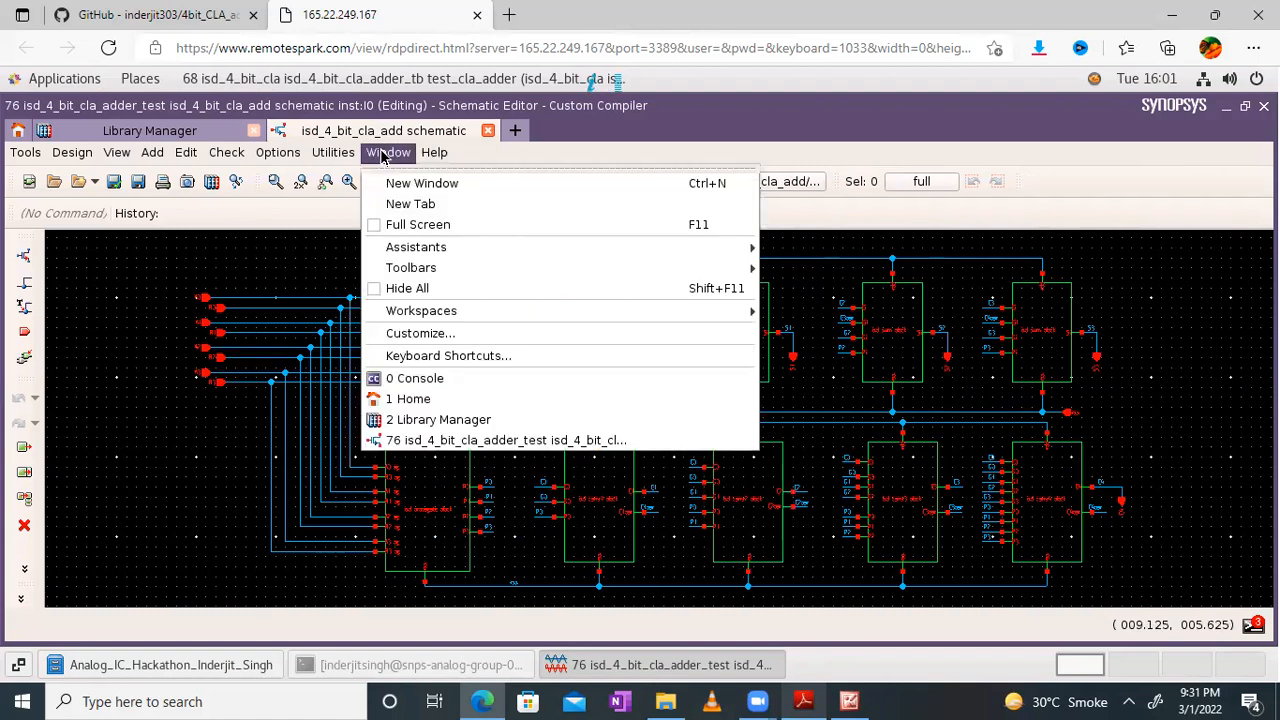
click(424, 226)
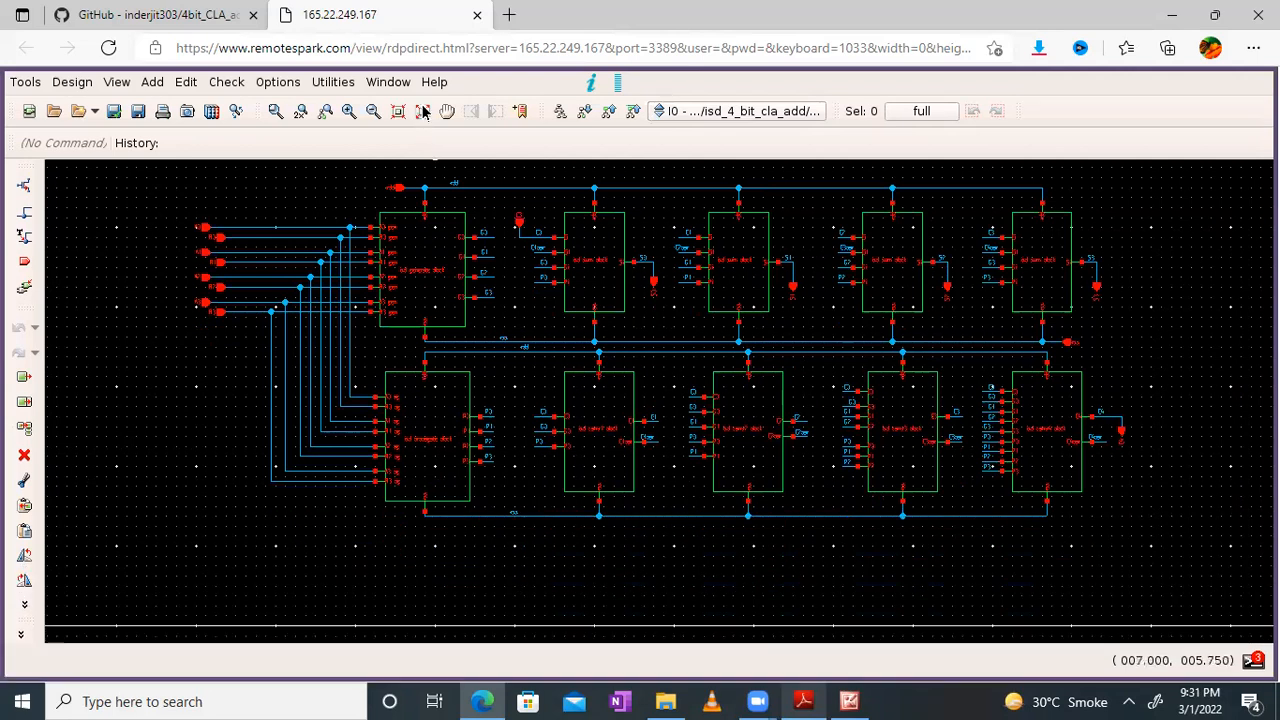
click(423, 112)
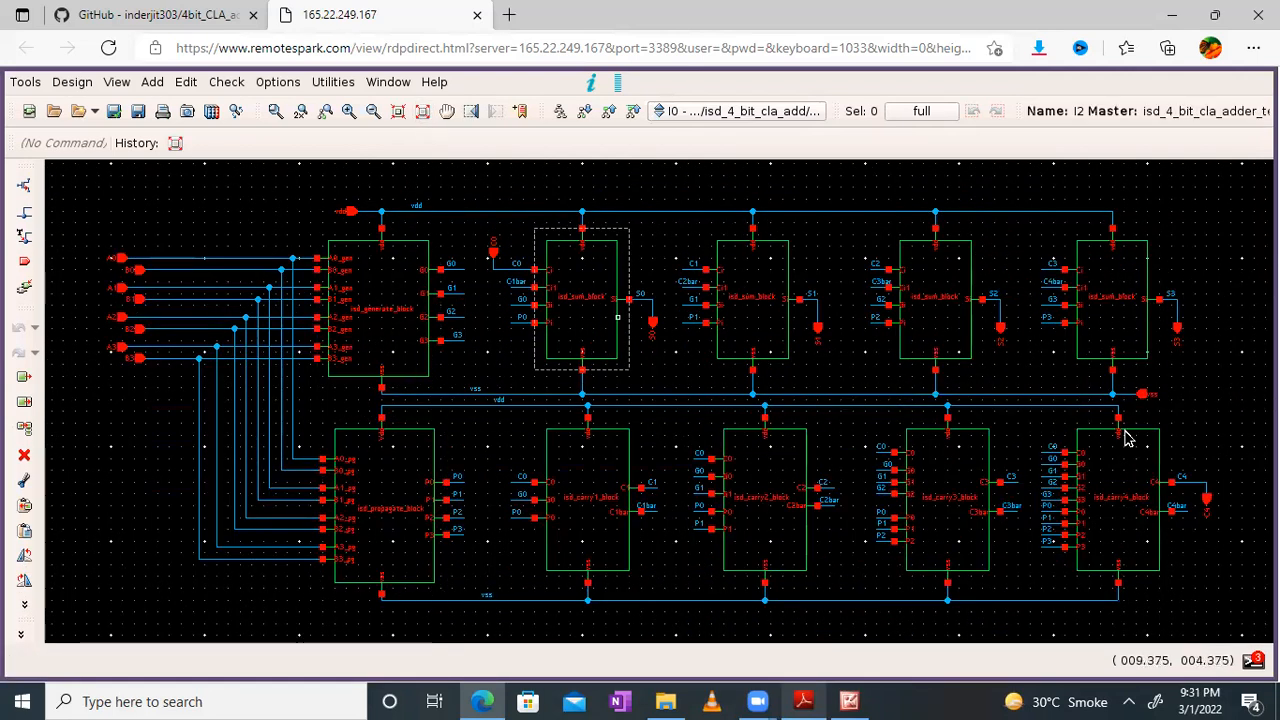
click(385, 82)
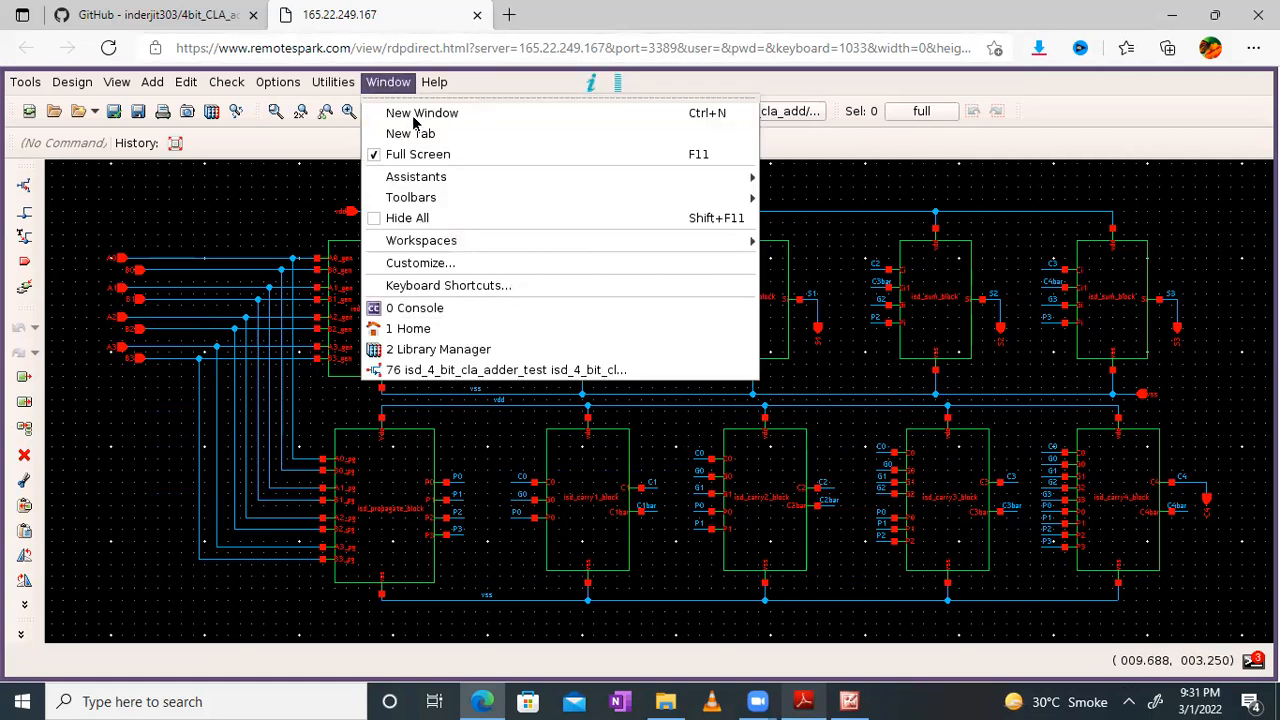
click(412, 155)
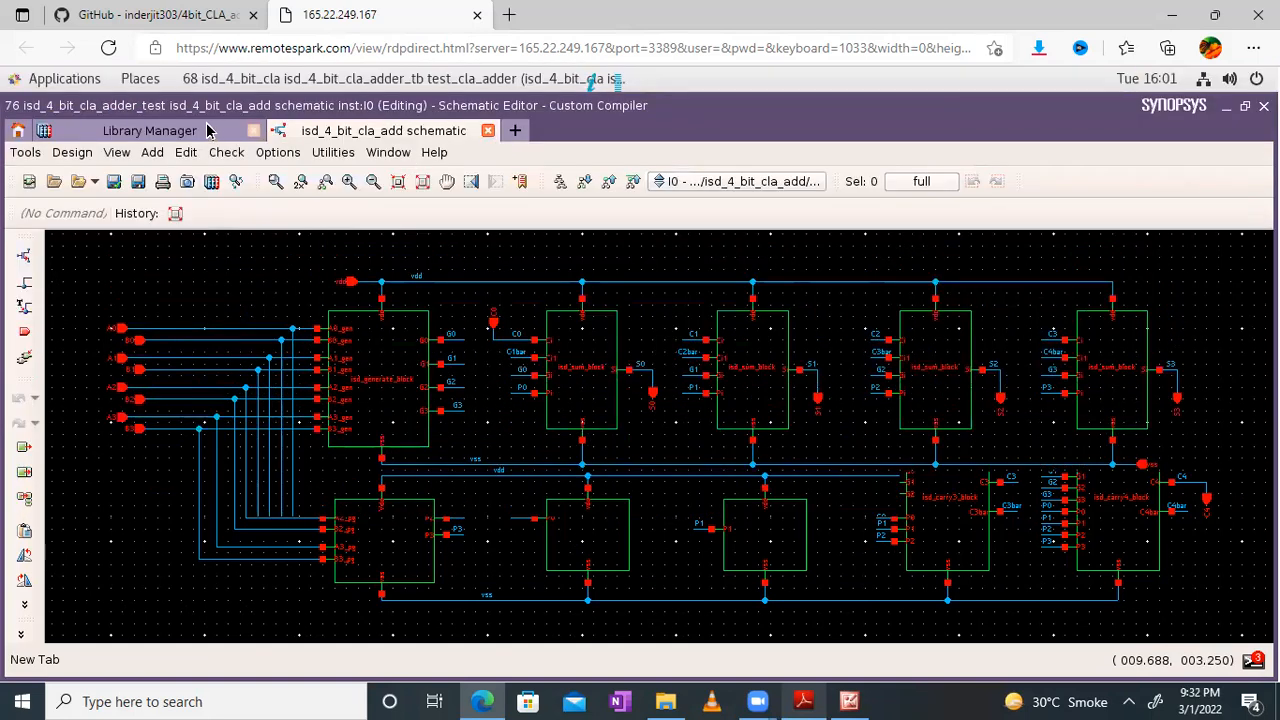
Open the schematic and symbol views of the isd_4_bit_cla_add cell from the isd_4_bit_cla_adder_test library
click(207, 130)
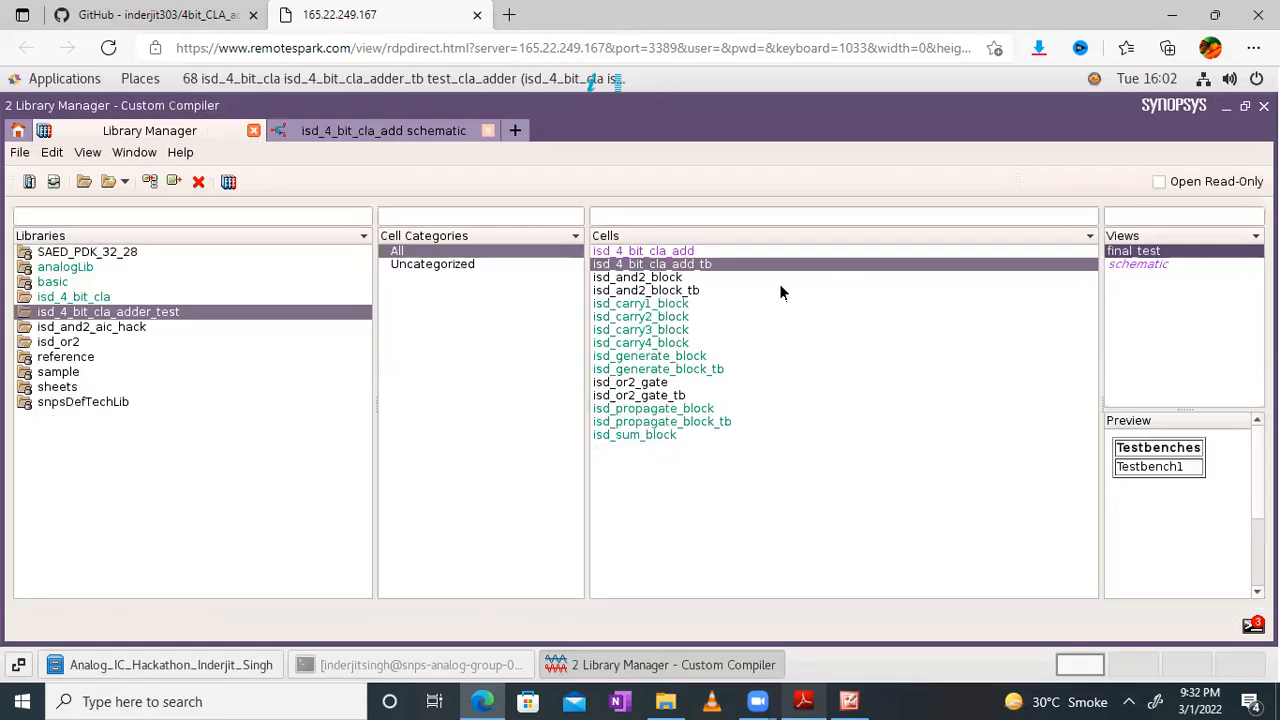
click(676, 251)
double_click(1140, 251)
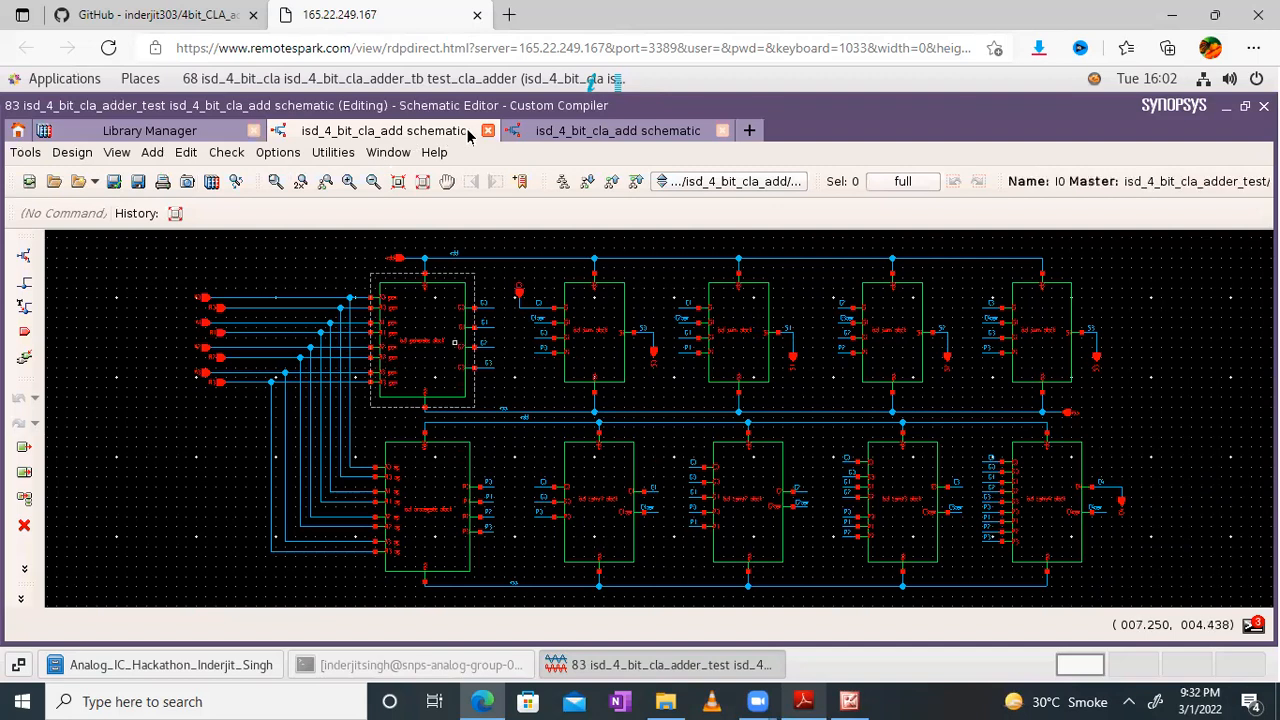
click(216, 138)
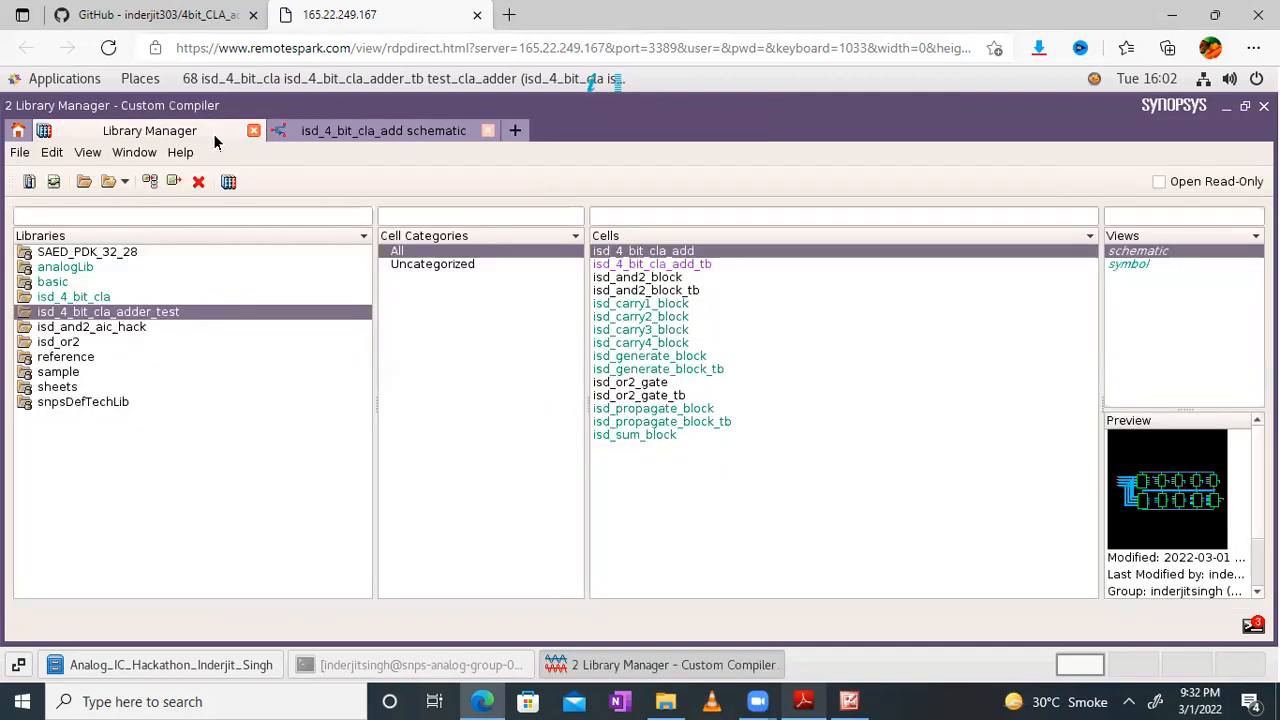
double_click(1131, 264)
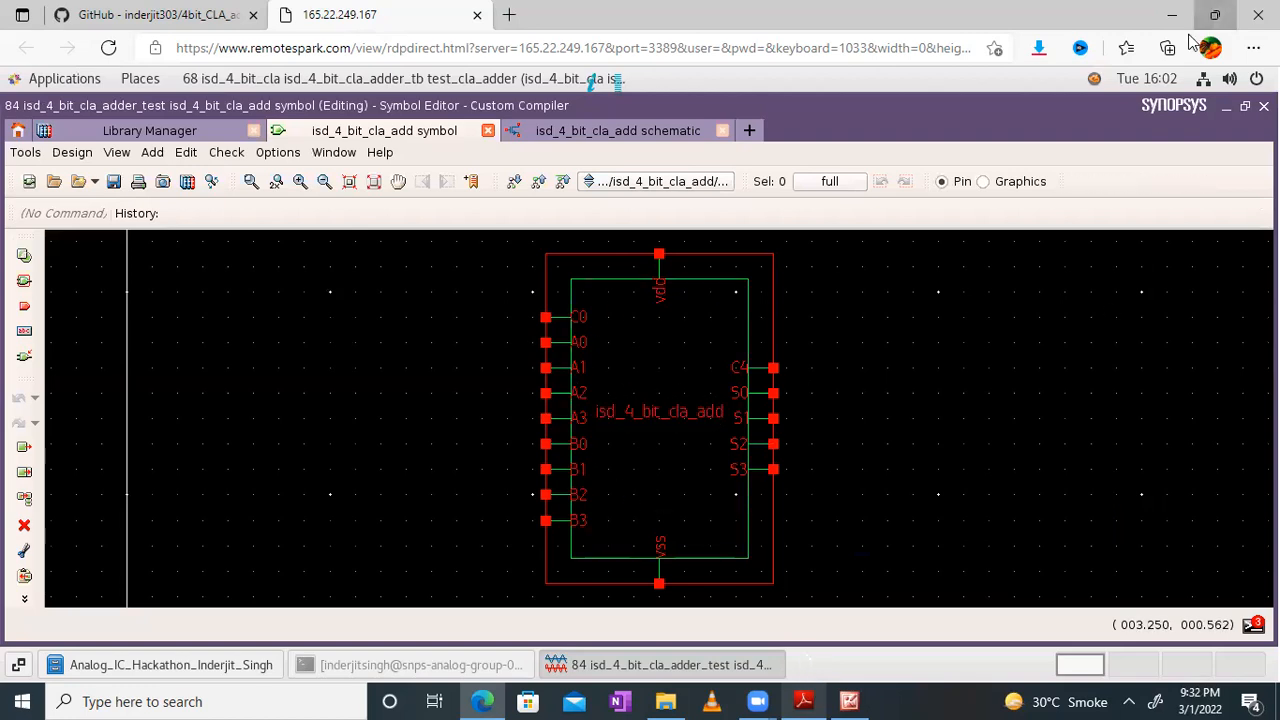
Shrink the browser window and place the CLA adder design PDF beside the adder symbol
click(1214, 14)
click(805, 700)
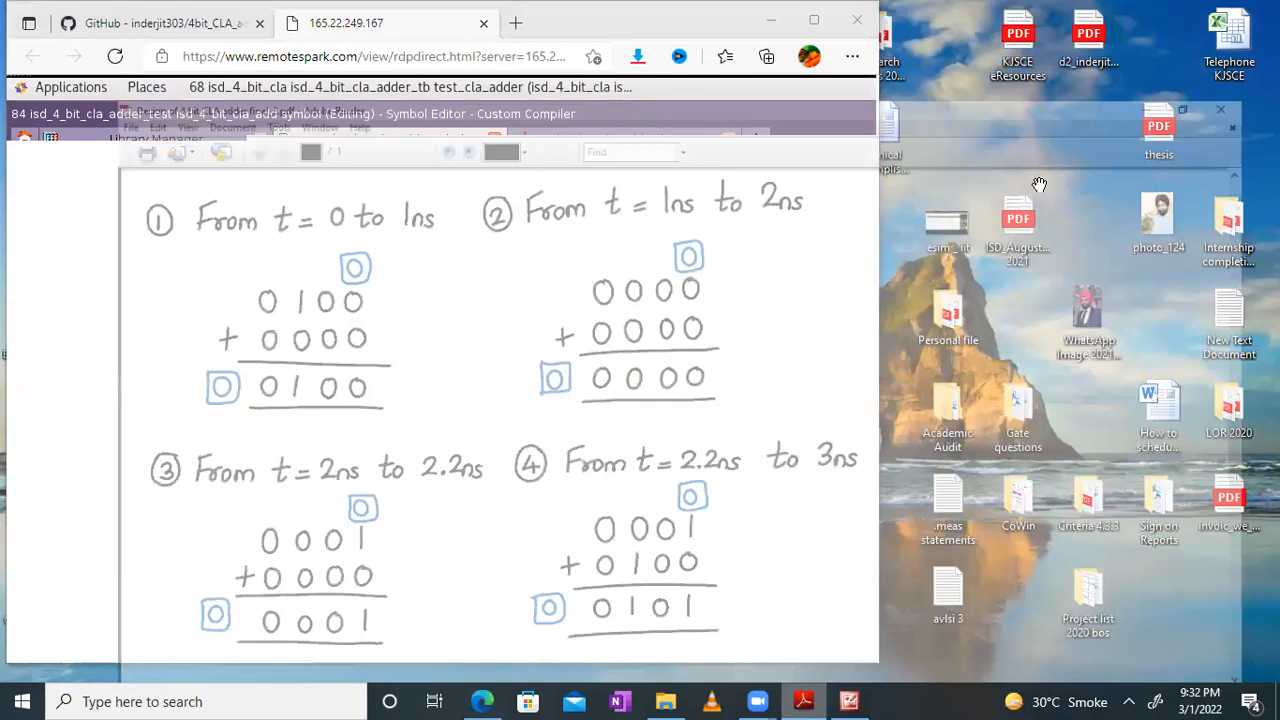
click(1210, 12)
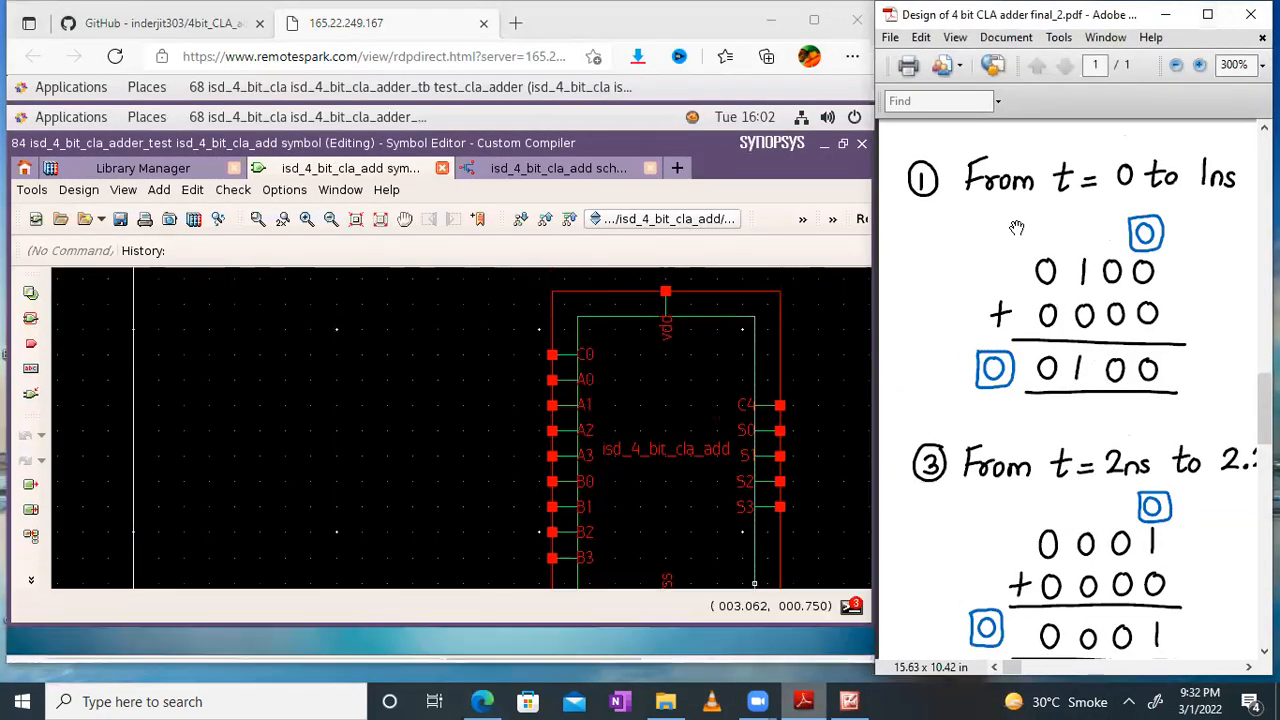
Find the isd_4_bit_cla_adder pin diagram in the PDF and show it at 200% zoom
scroll(1014, 223, up, 10)
drag(1197, 273, 1075, 424)
drag(1117, 331, 883, 298)
drag(1028, 247, 886, 304)
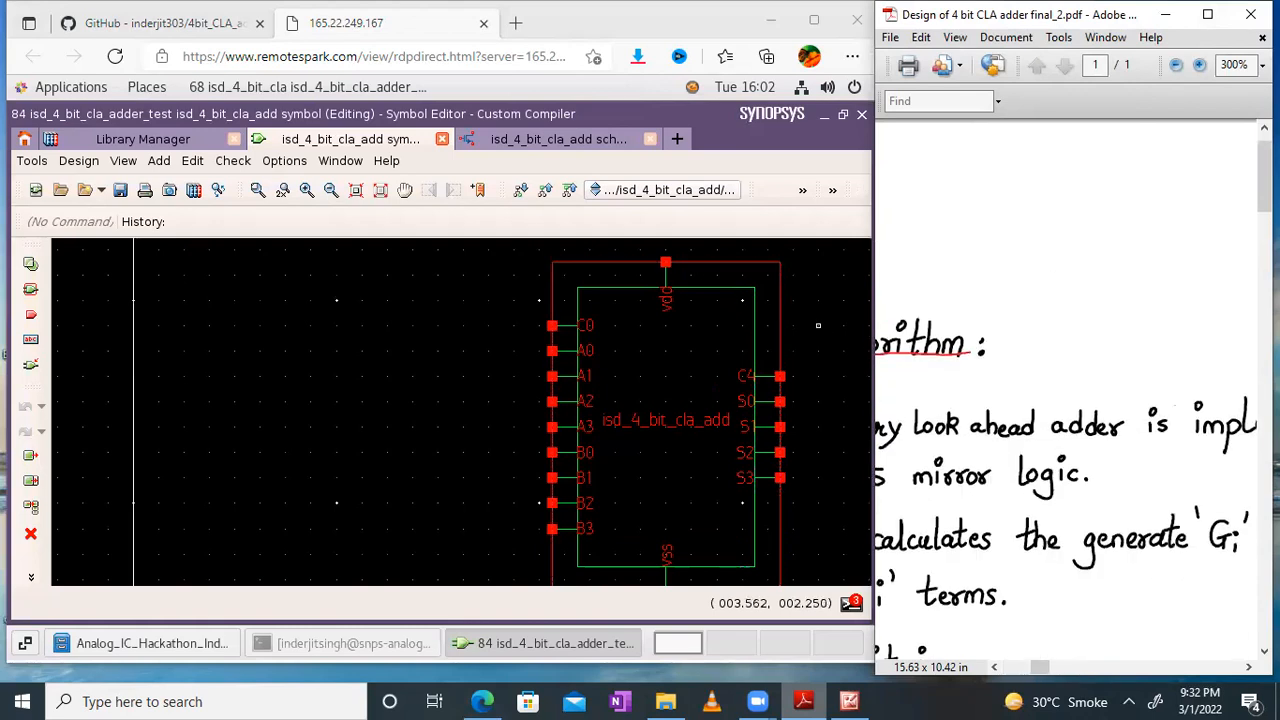
drag(1157, 285, 1272, 285)
drag(1094, 222, 780, 192)
drag(1047, 256, 810, 257)
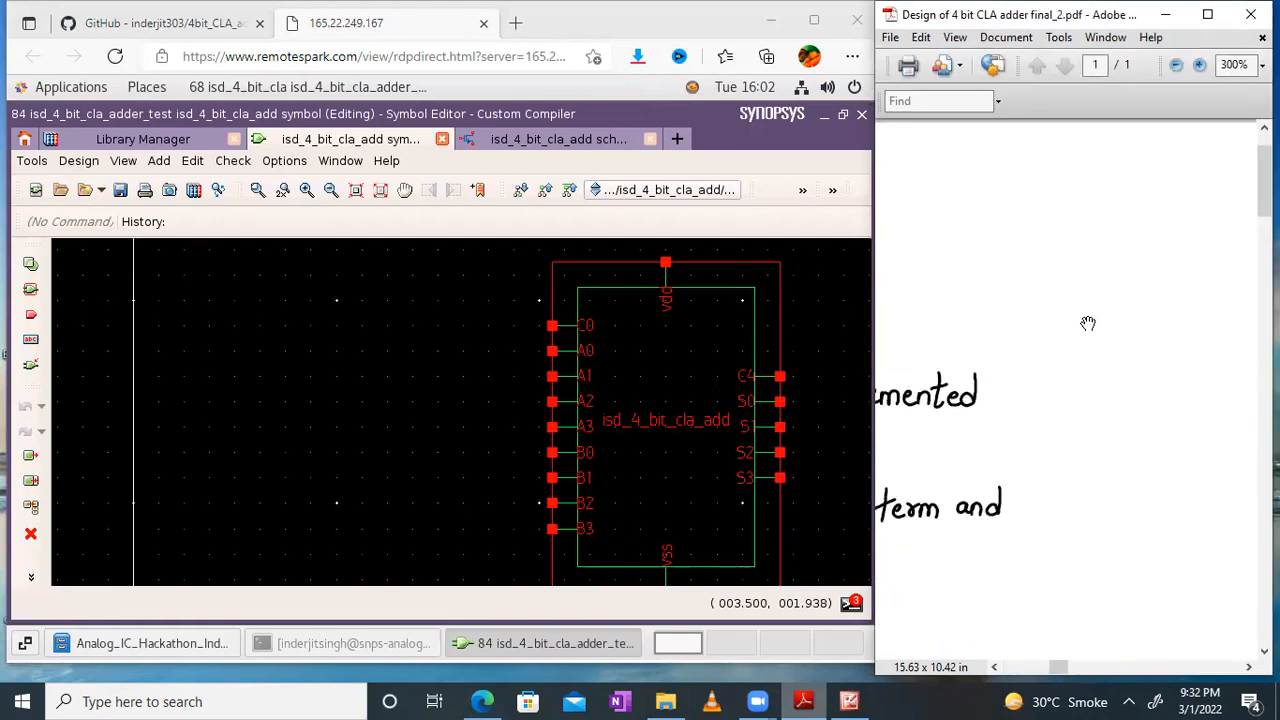
drag(1088, 323, 768, 353)
drag(1155, 343, 848, 362)
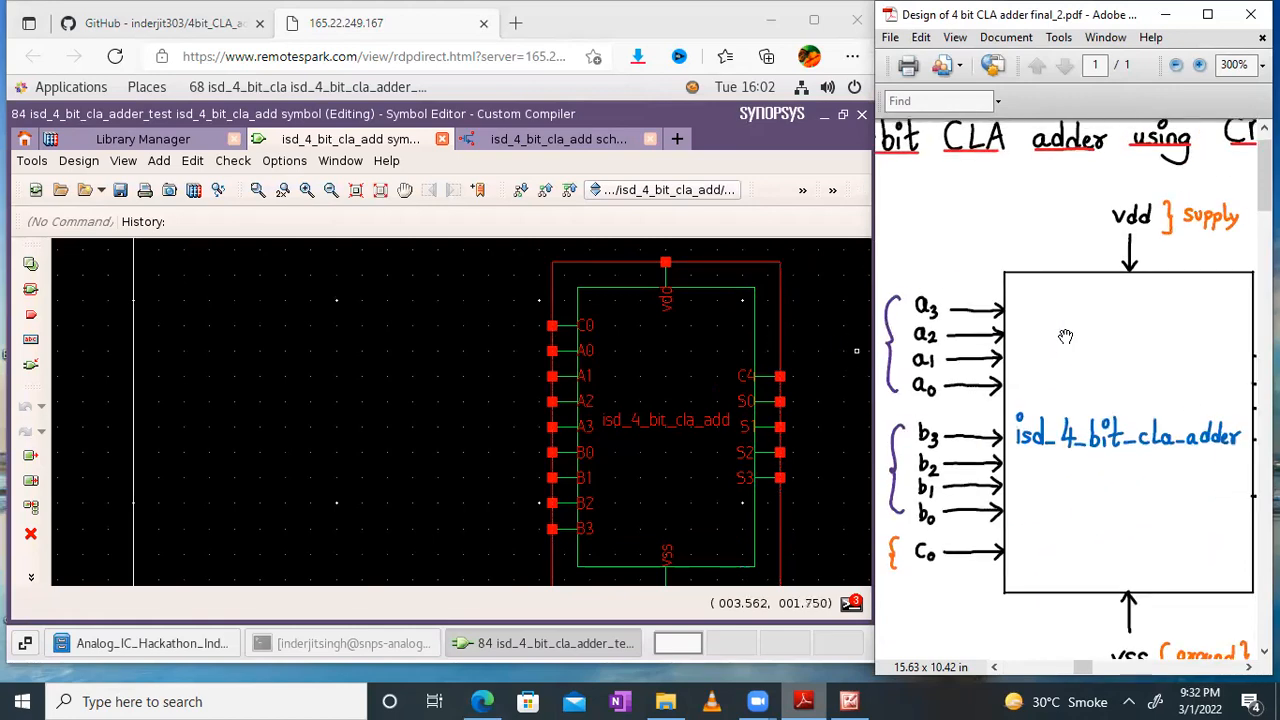
ctrl+scroll(1065, 336, down, 2)
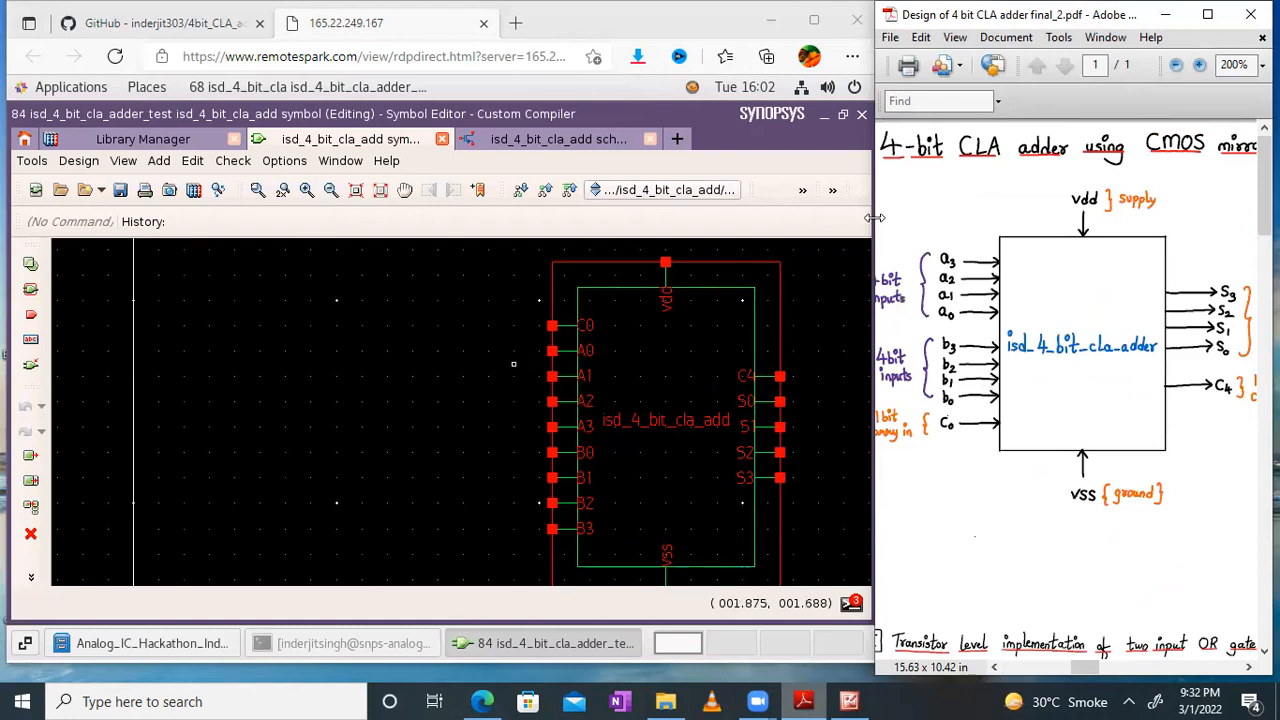
Resize both windows side by side and compare the adder symbol's pins with the PDF pin diagram at 300% zoom
drag(874, 217, 766, 218)
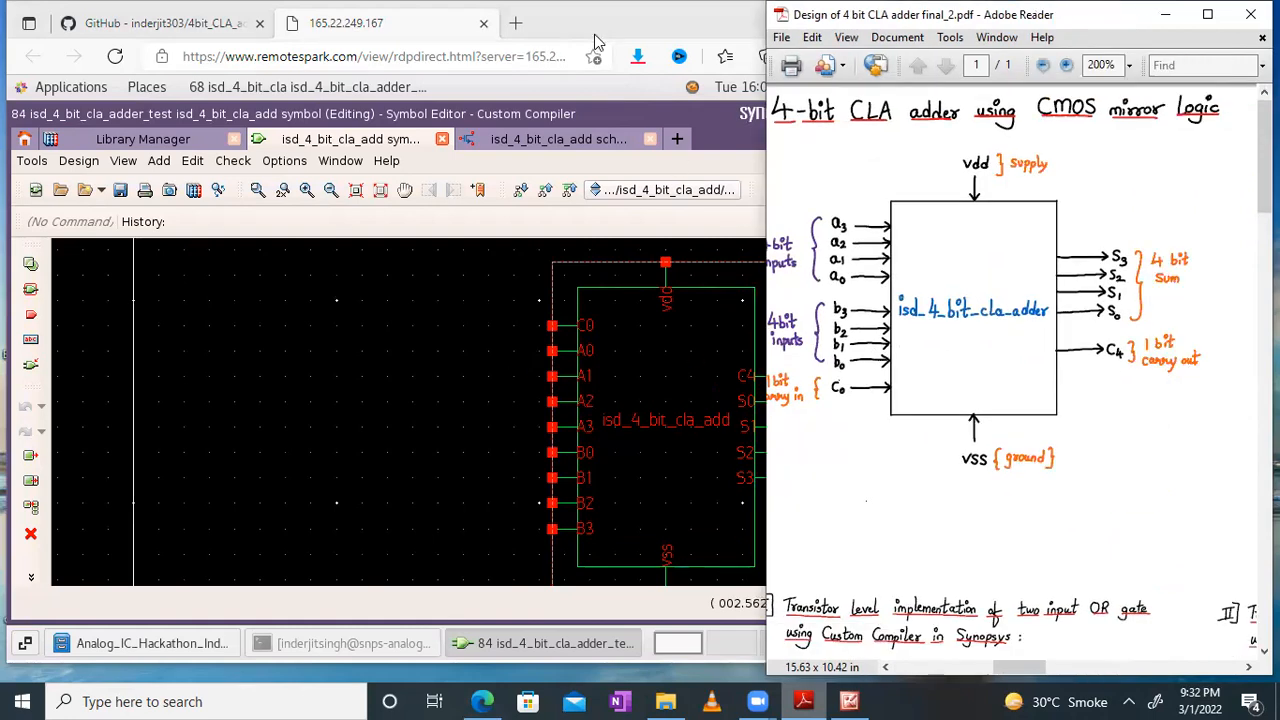
click(594, 42)
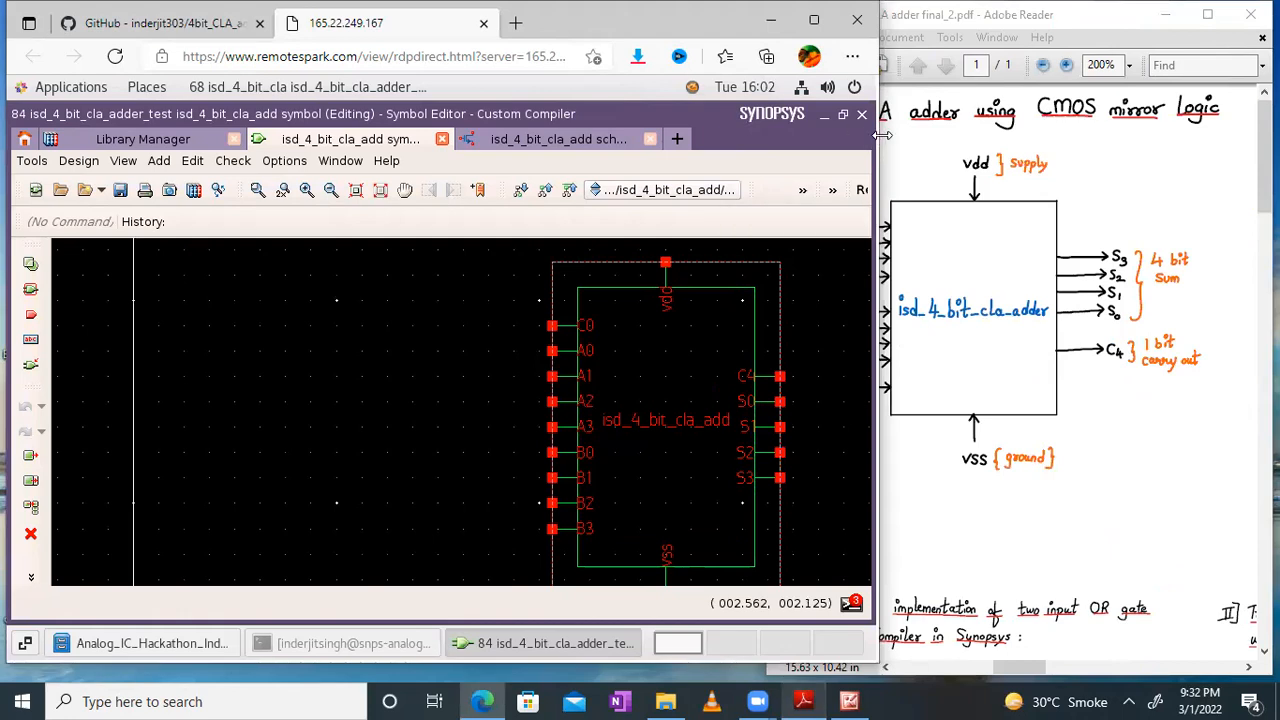
drag(880, 134, 766, 136)
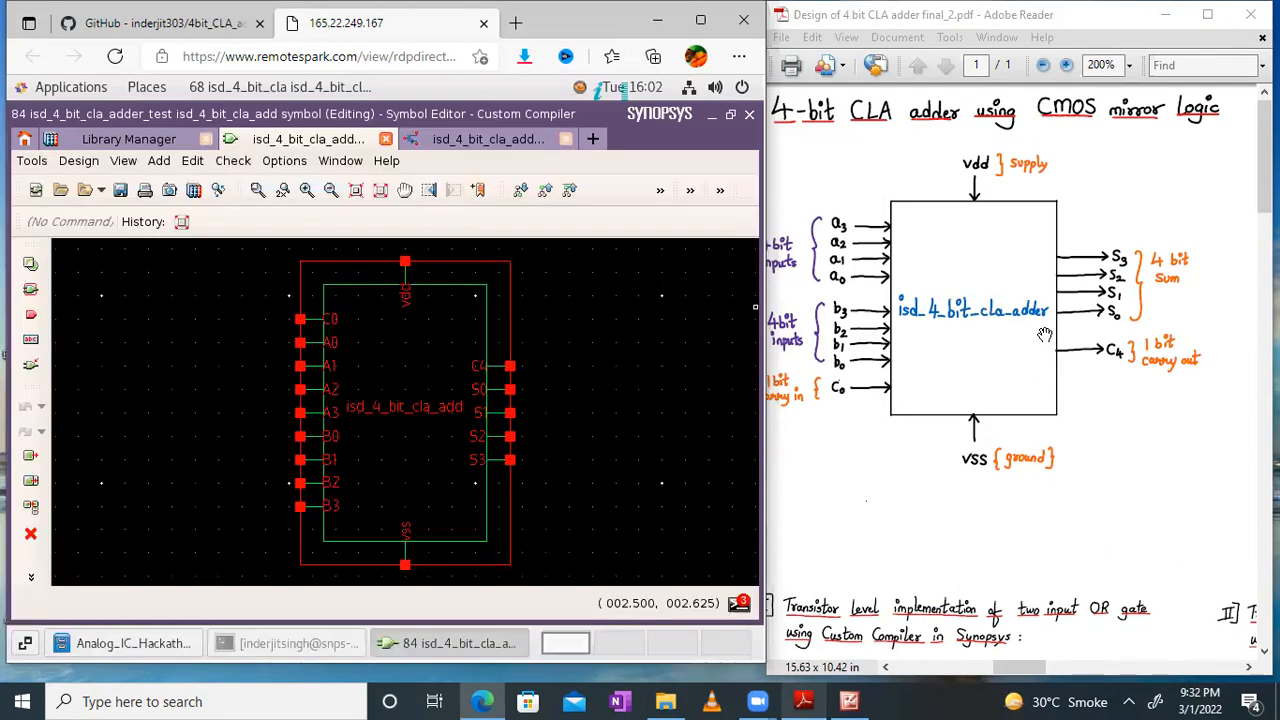
ctrl+scroll(922, 325, up, 2)
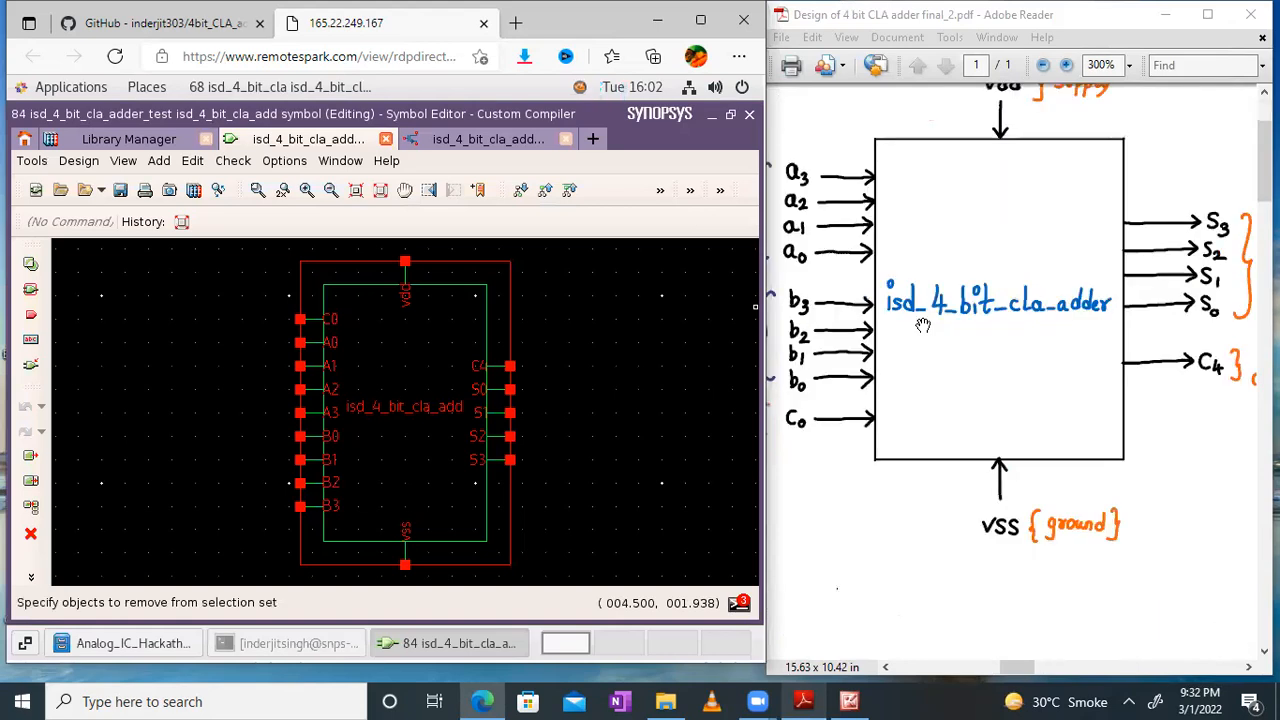
scroll(1010, 301, up, 1)
drag(1010, 301, 1050, 274)
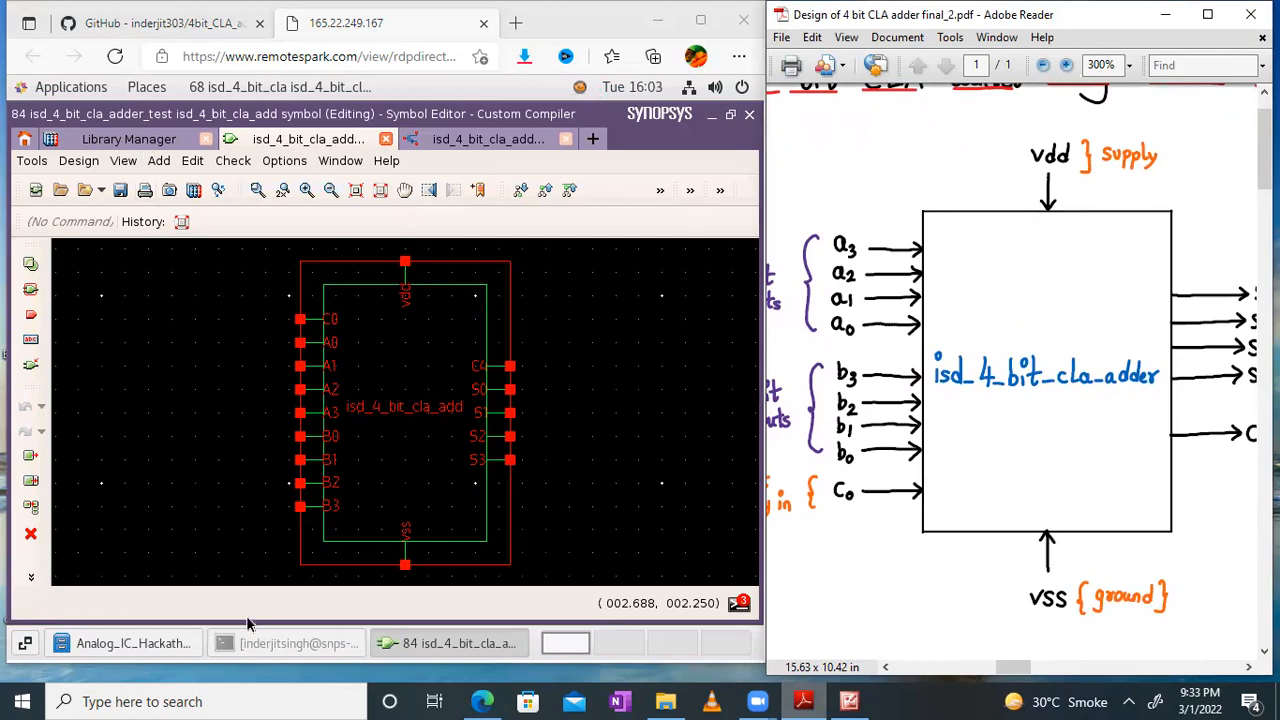
Switch to the 4bit_CLA_adder_IITH_Hackathon repository page on GitHub and maximize the window to show its README
click(215, 680)
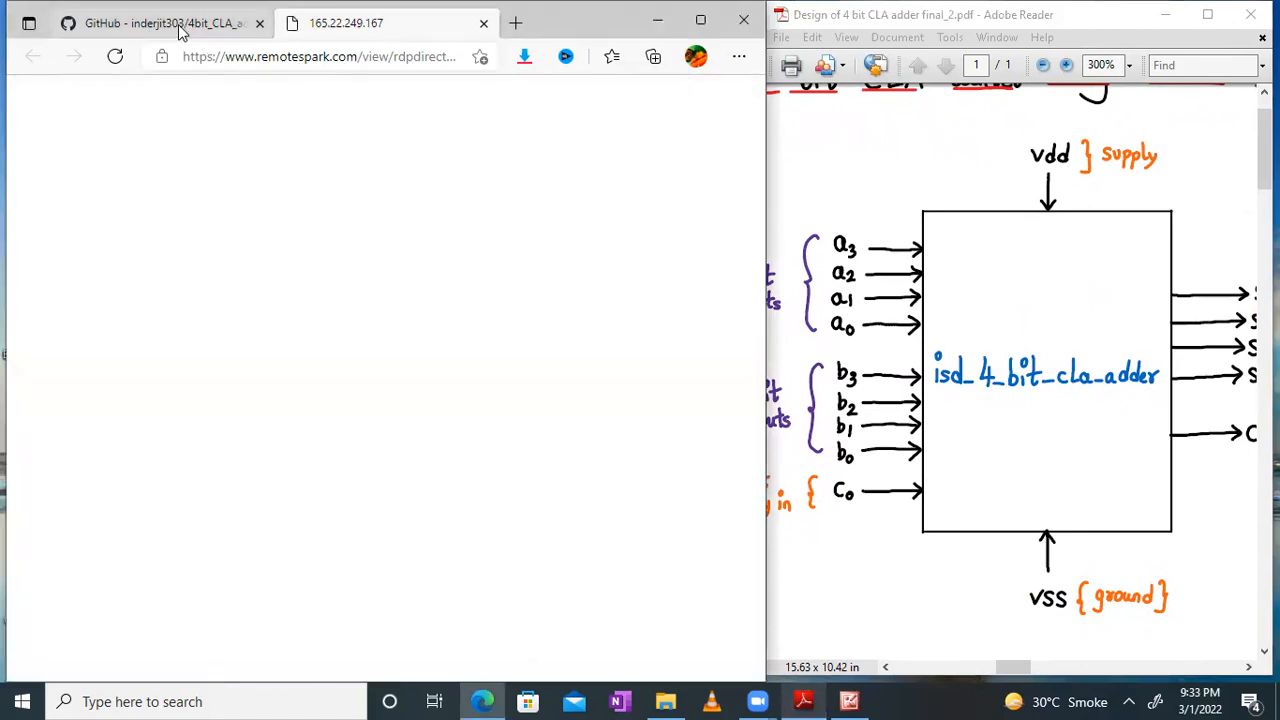
click(178, 28)
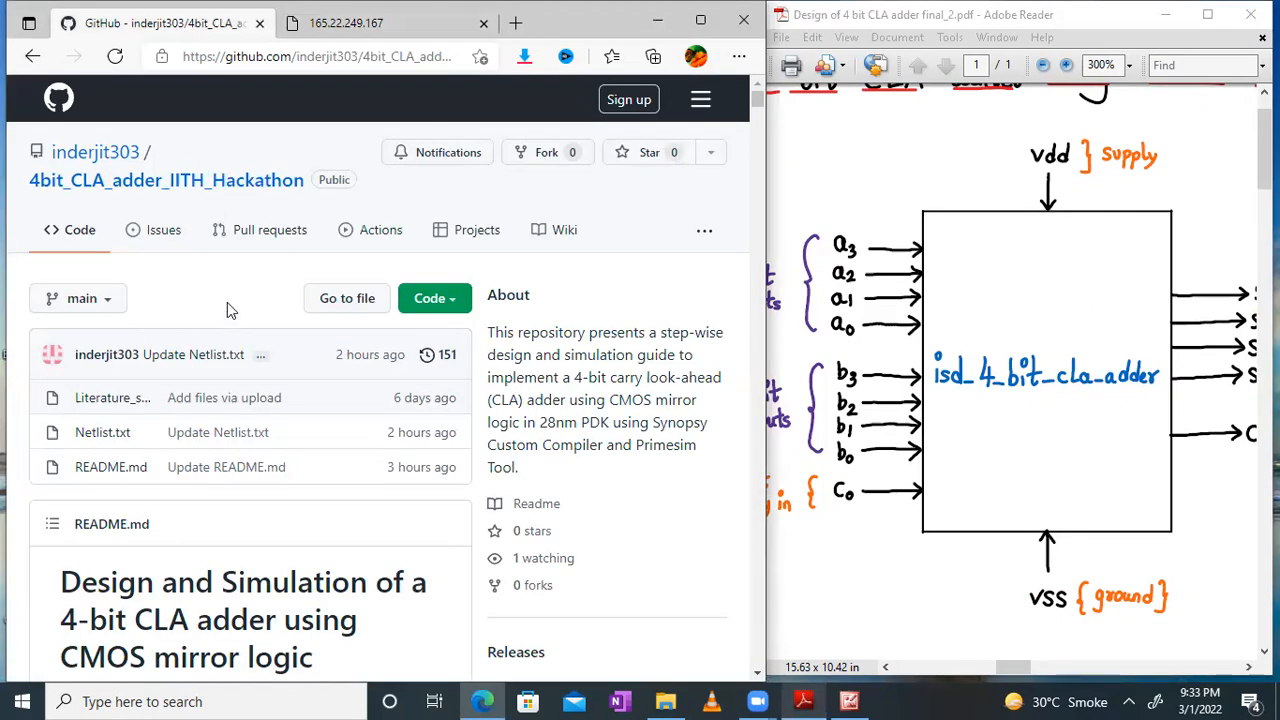
scroll(227, 305, down, 1)
scroll(227, 305, down, 6)
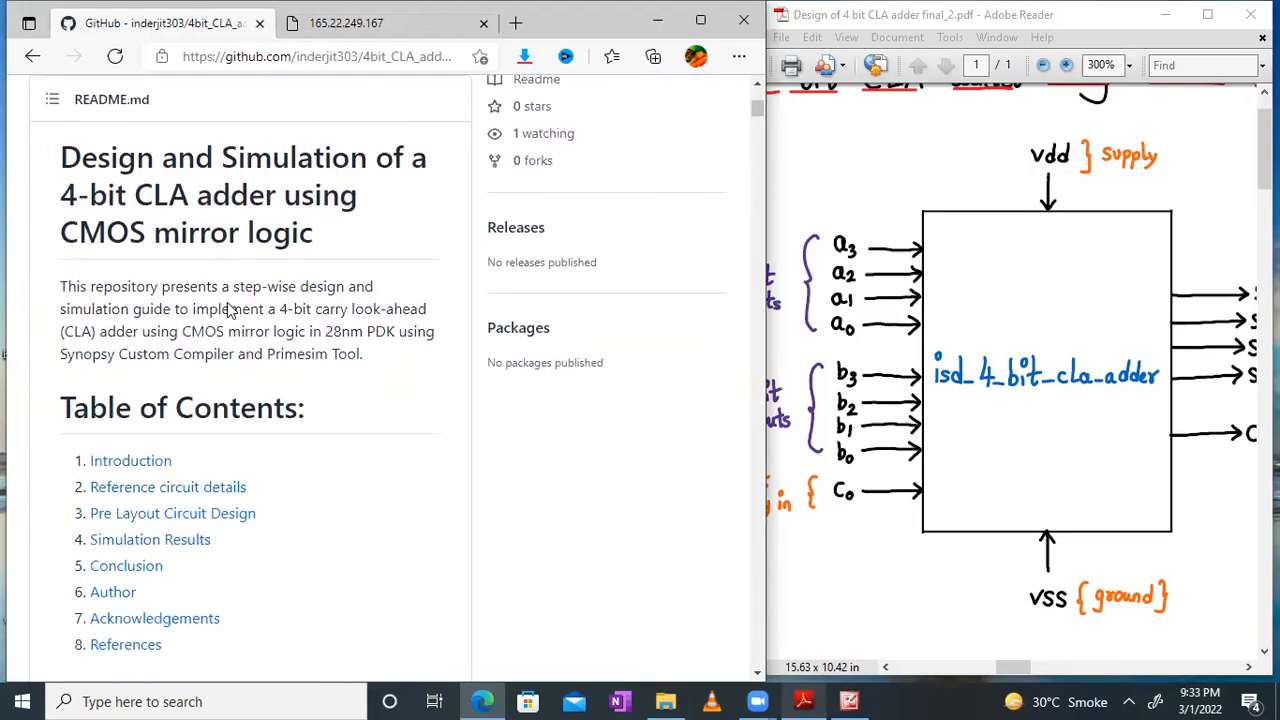
click(700, 20)
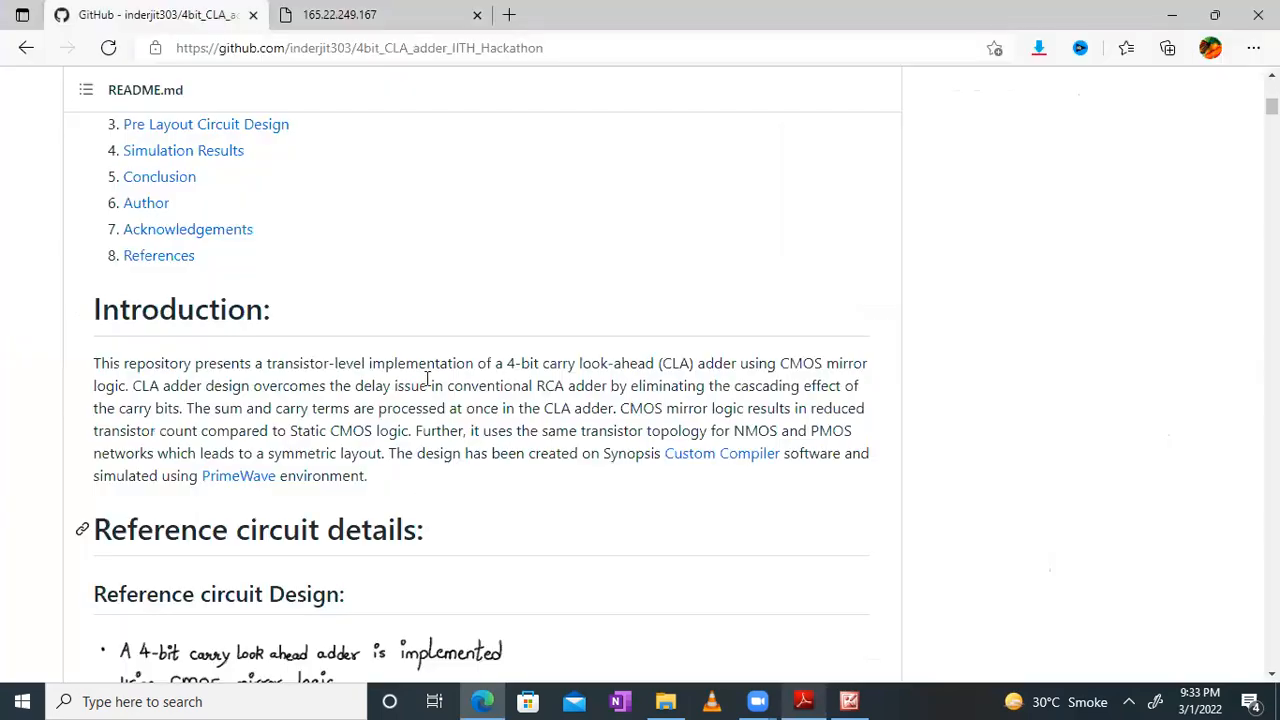
Review the README's introduction, reference circuit details and proposed modular design of the 4-bit CLA adder
scroll(428, 380, up, 4)
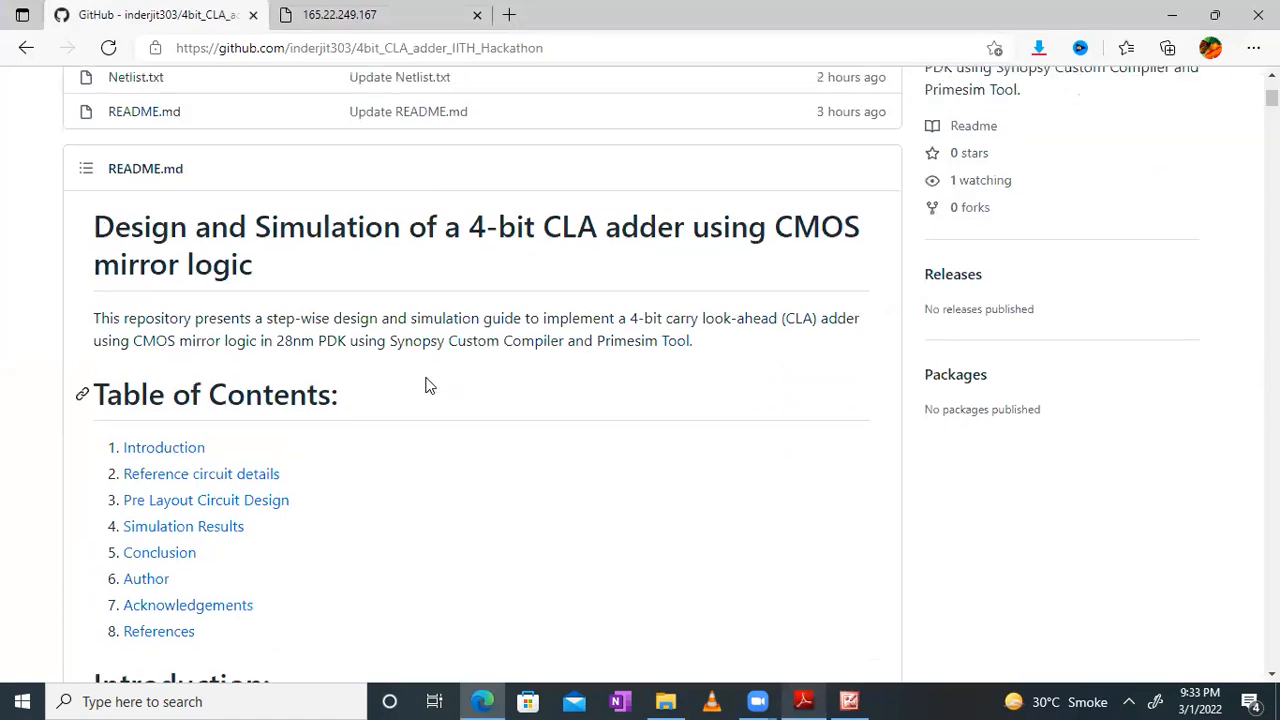
scroll(428, 383, down, 2)
scroll(428, 384, down, 12)
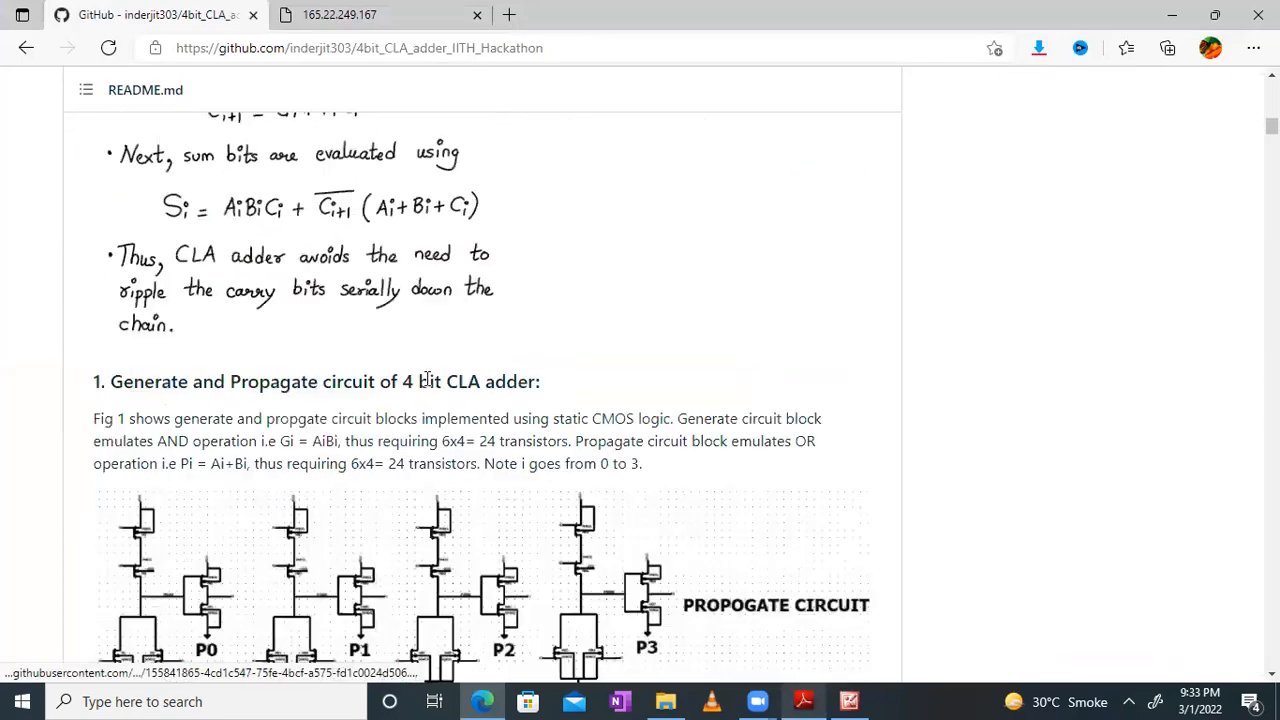
scroll(427, 380, down, 18)
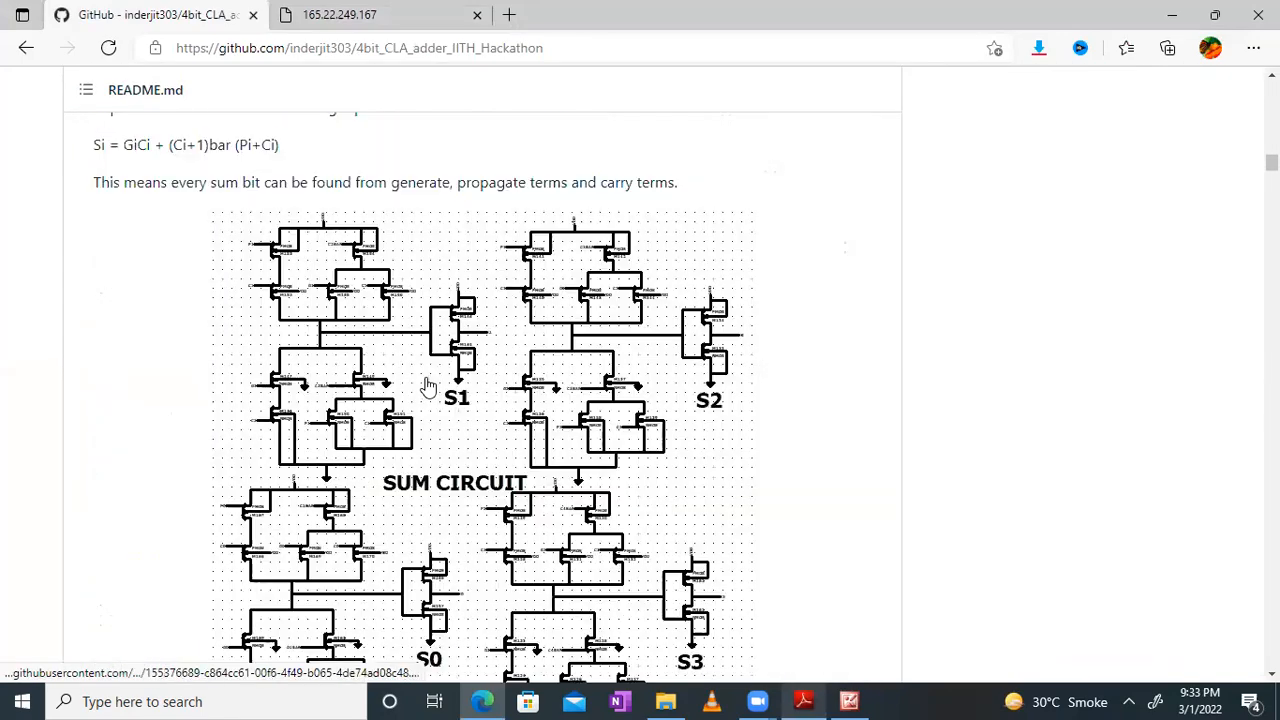
scroll(428, 386, down, 15)
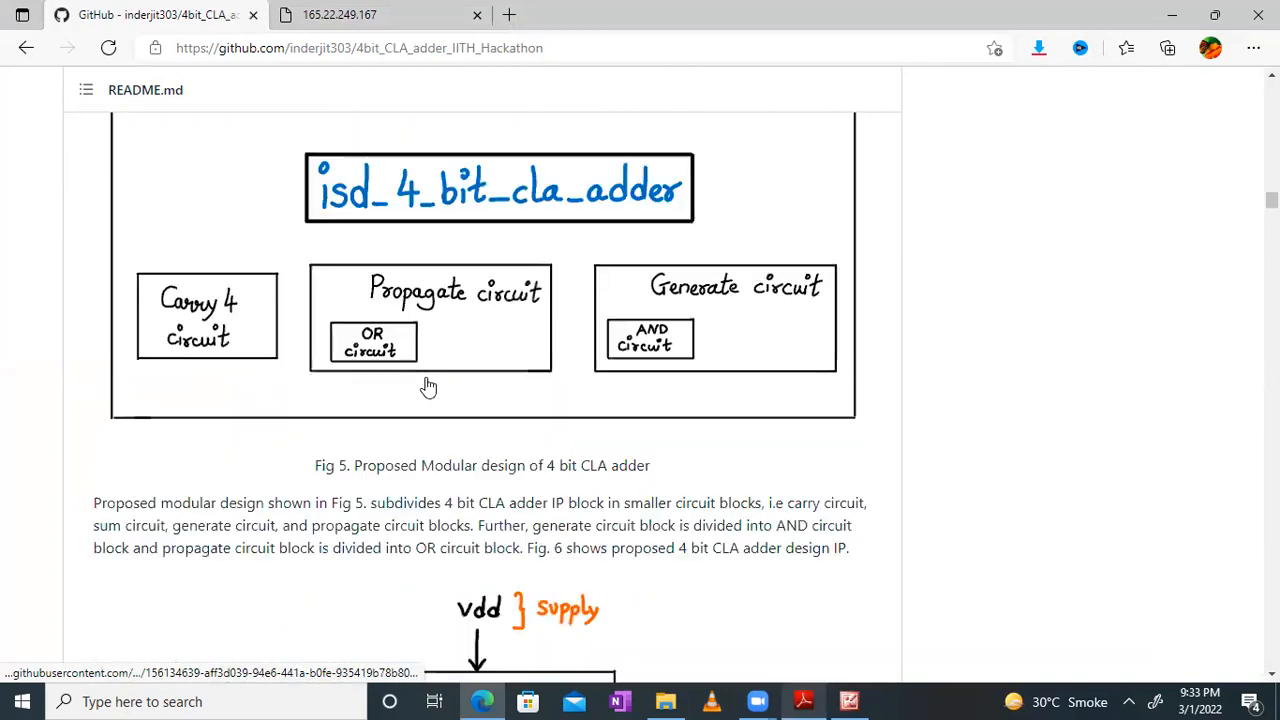
Review the README's block schematics and symbols, from the AND2 and OR2 gates through the carry circuits to the sum circuit
scroll(428, 386, down, 15)
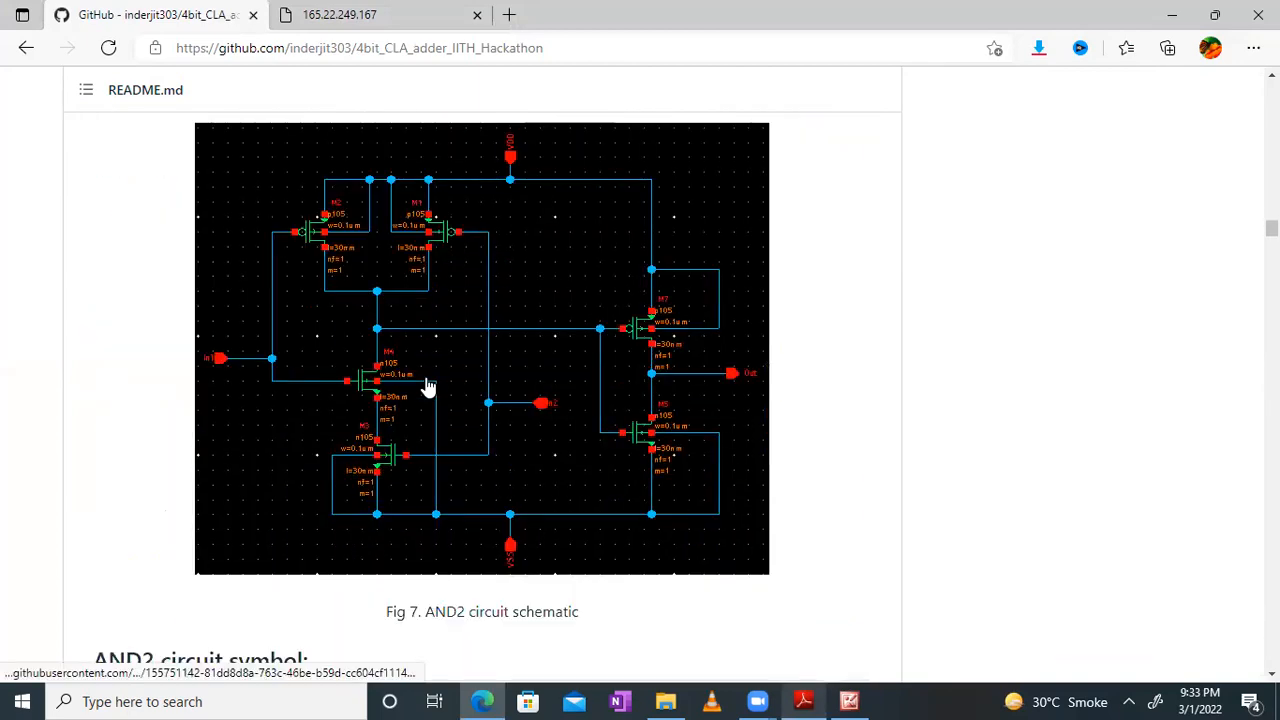
scroll(428, 386, down, 15)
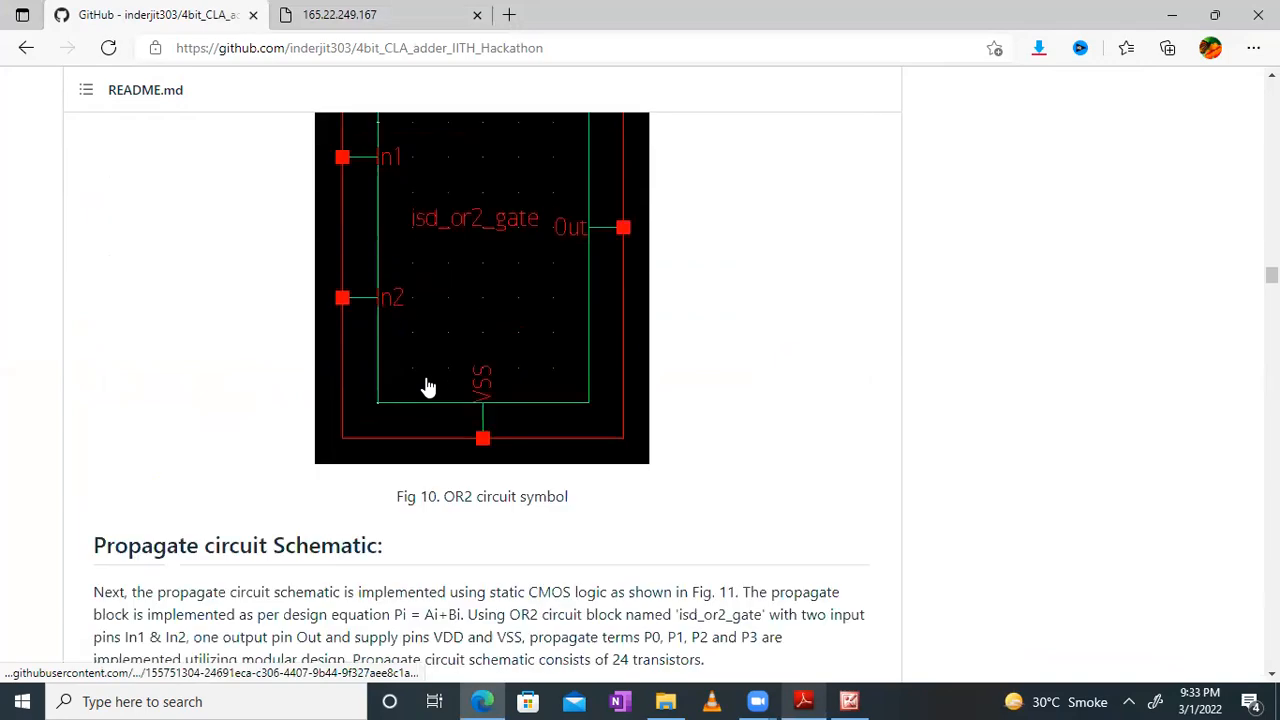
scroll(428, 386, down, 15)
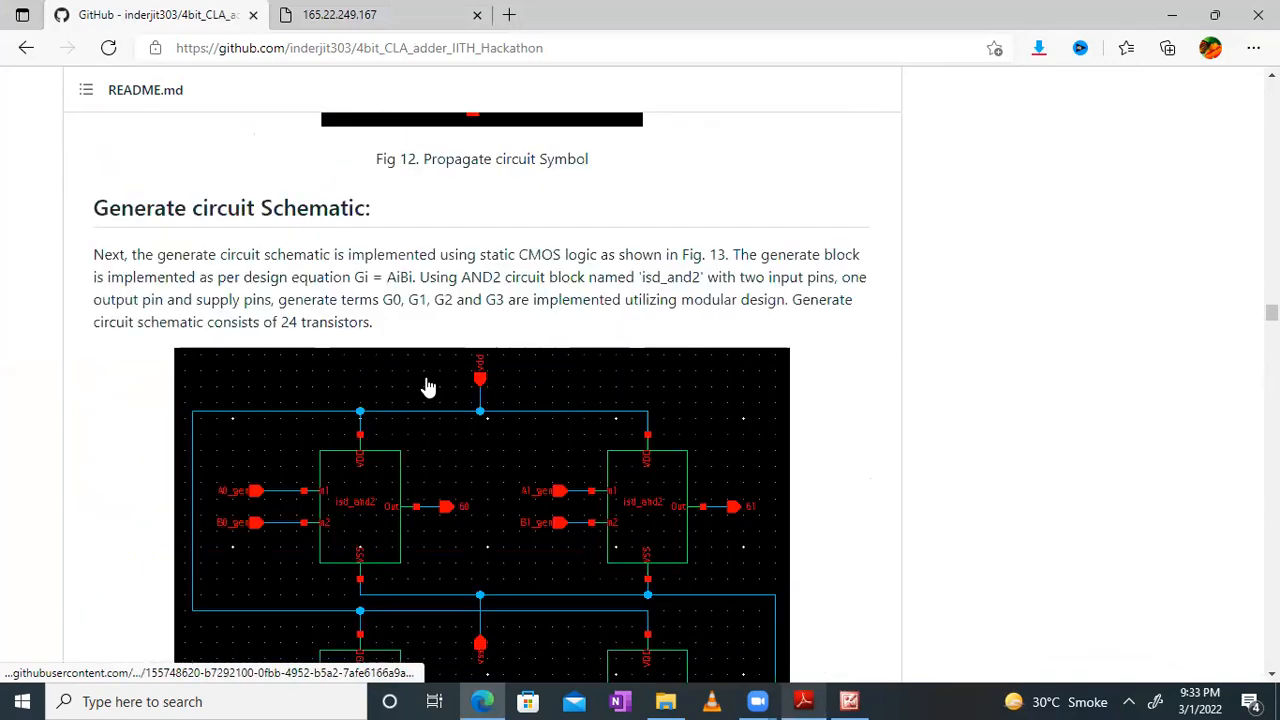
scroll(428, 386, down, 15)
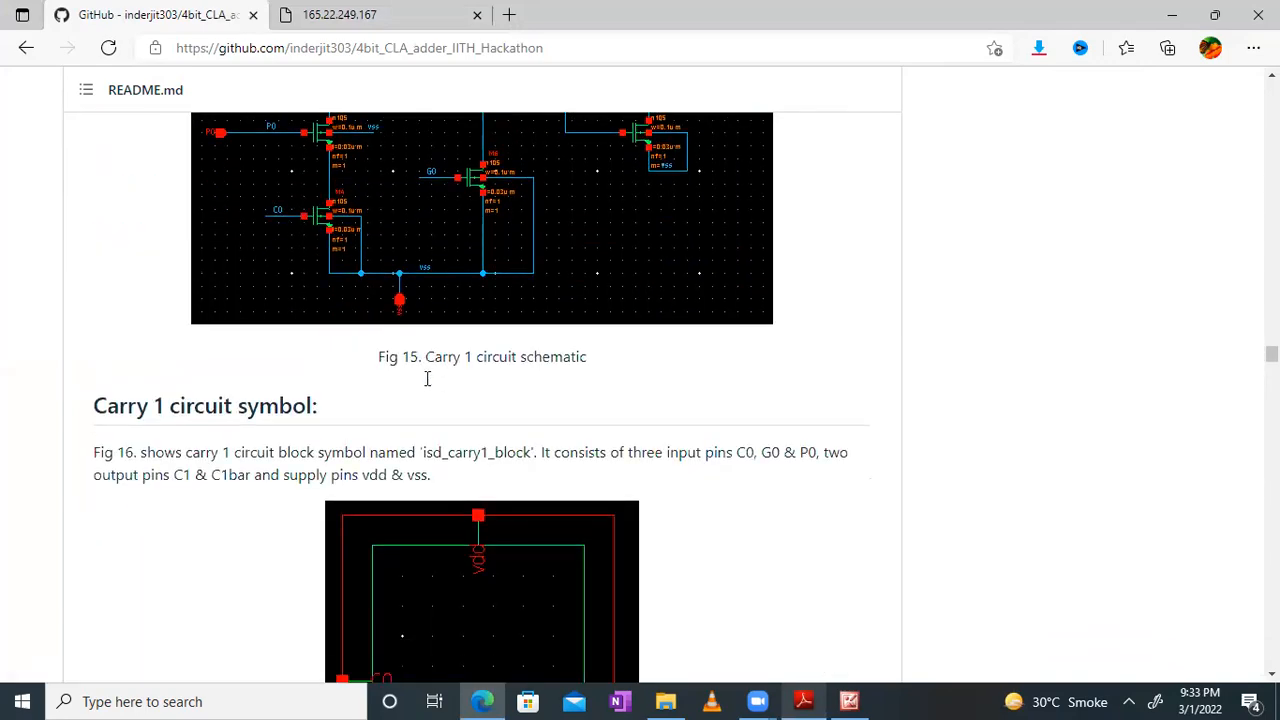
scroll(428, 386, down, 15)
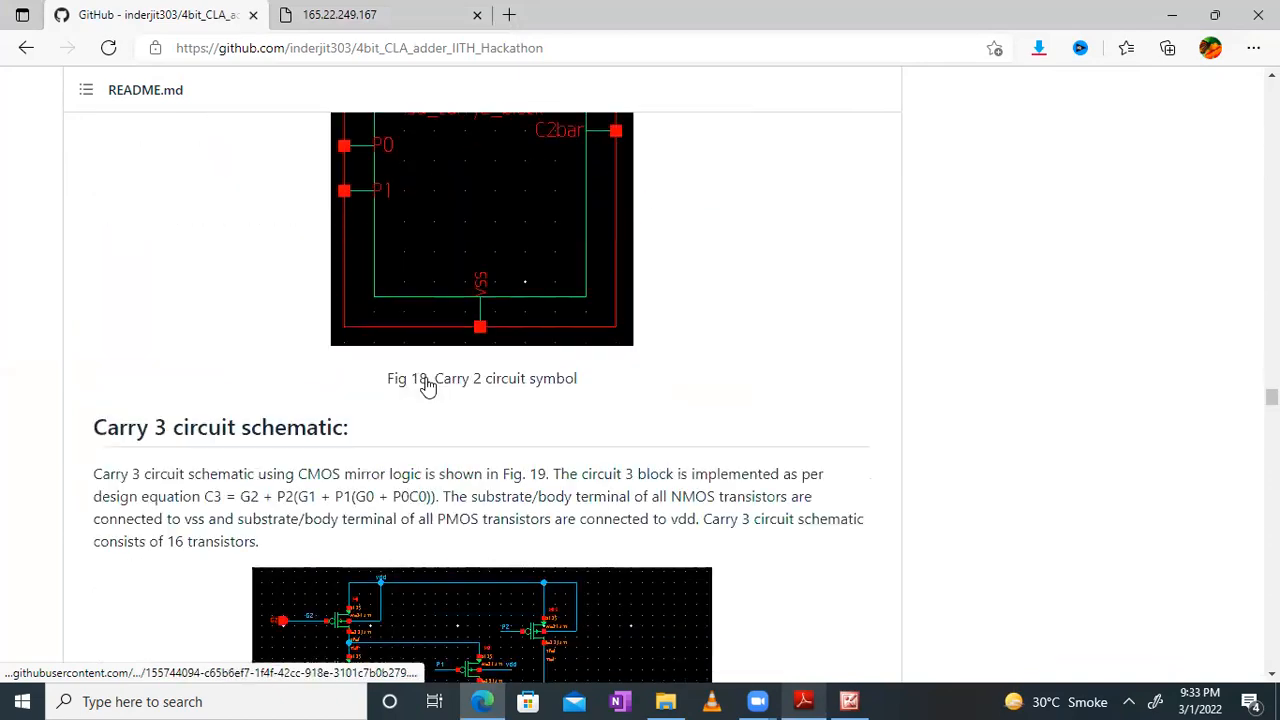
scroll(428, 386, down, 15)
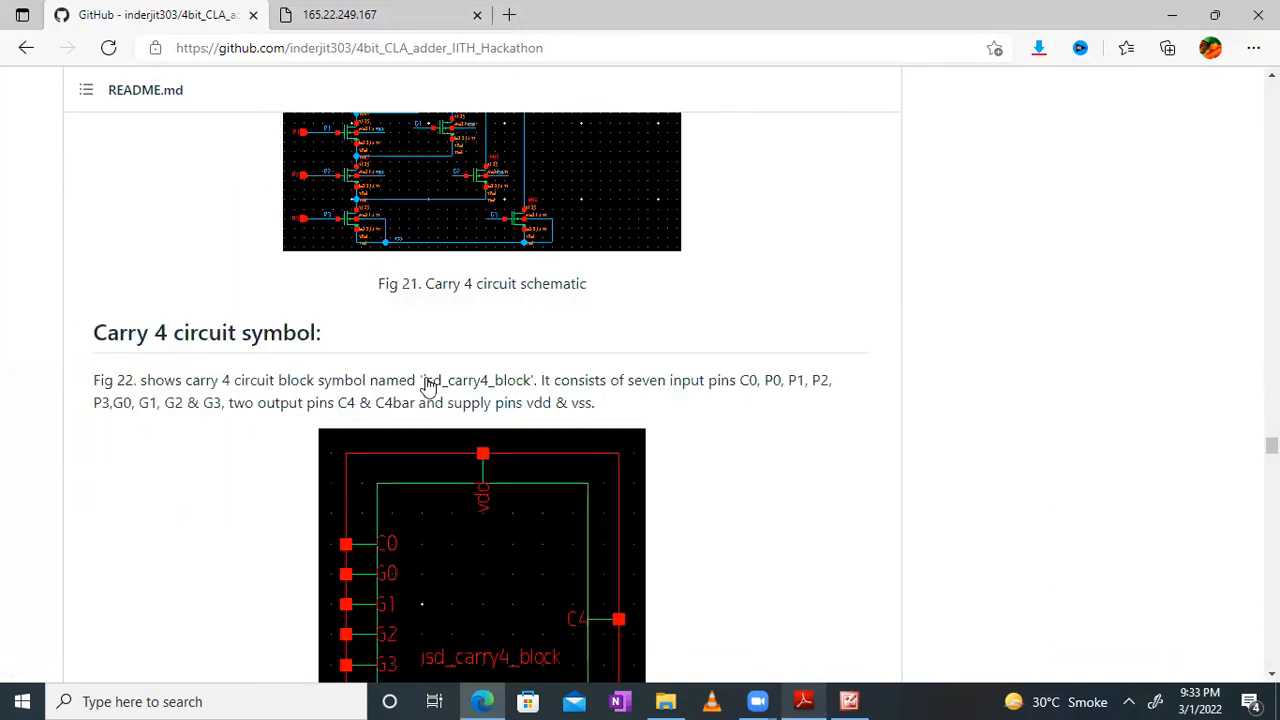
scroll(428, 386, down, 15)
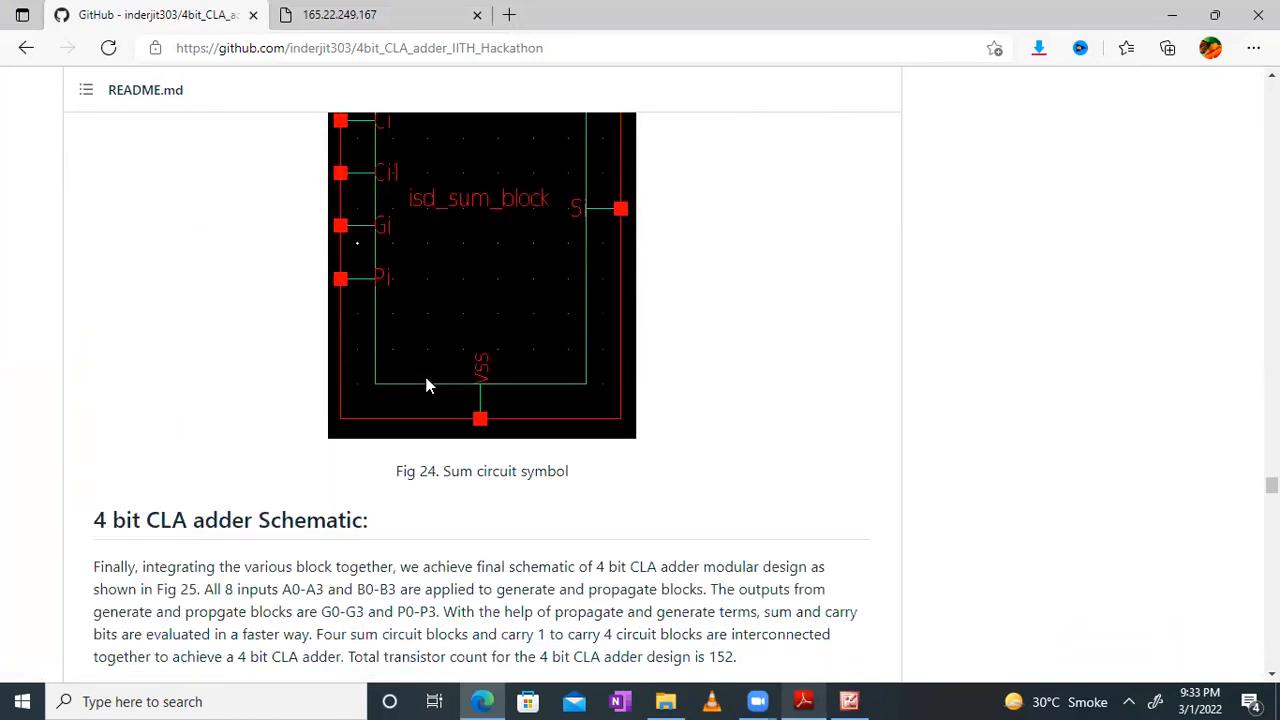
View the Fig 25 4-bit CLA adder schematic at full size and return to the README
scroll(428, 386, down, 1)
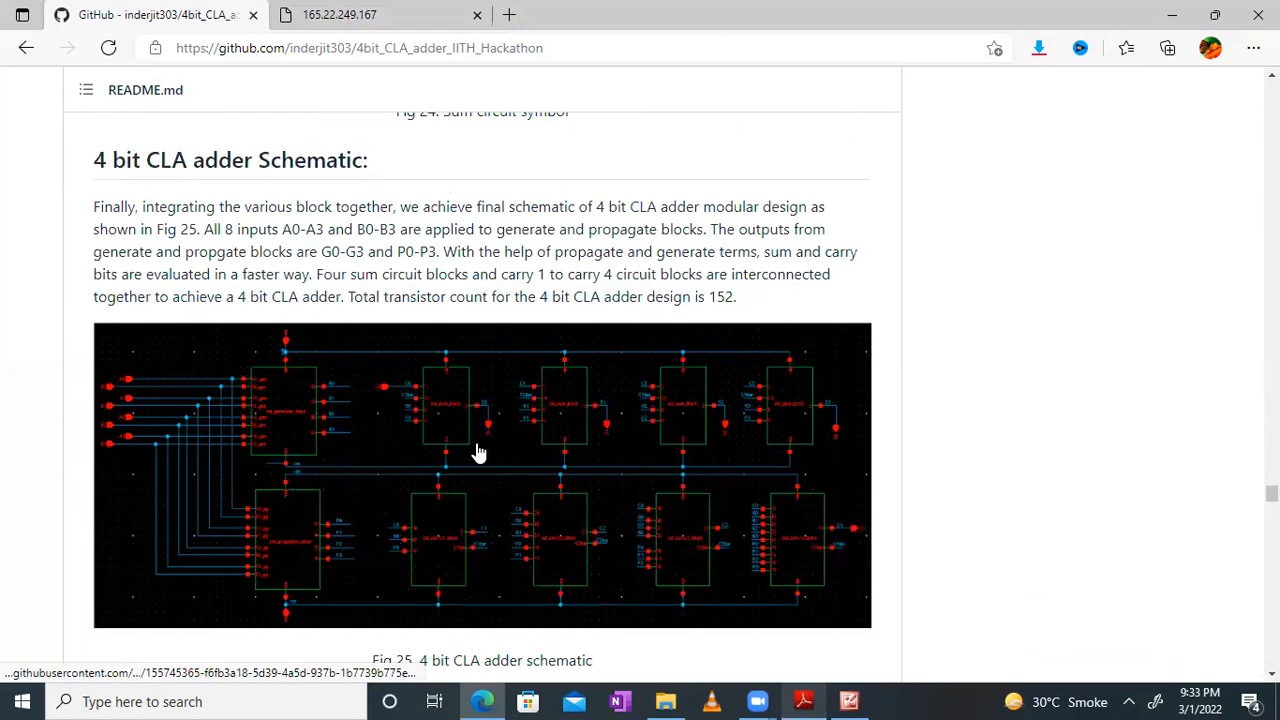
scroll(477, 451, down, 2)
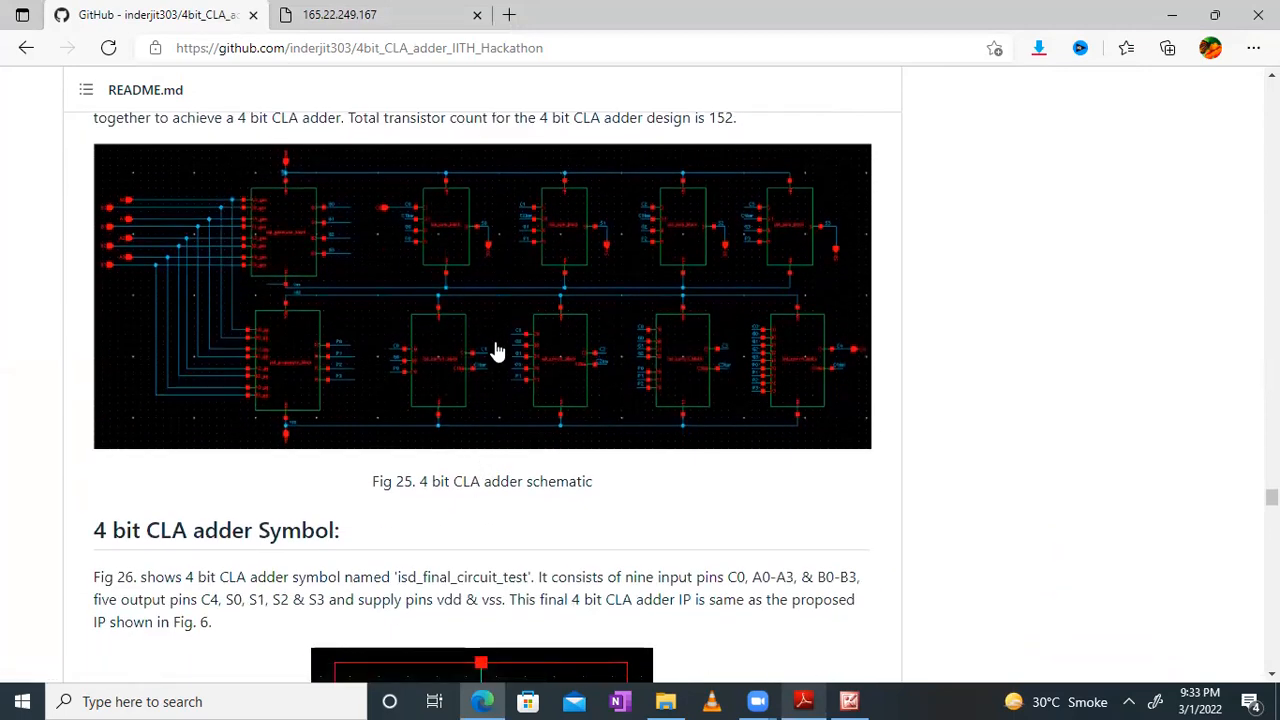
click(495, 345)
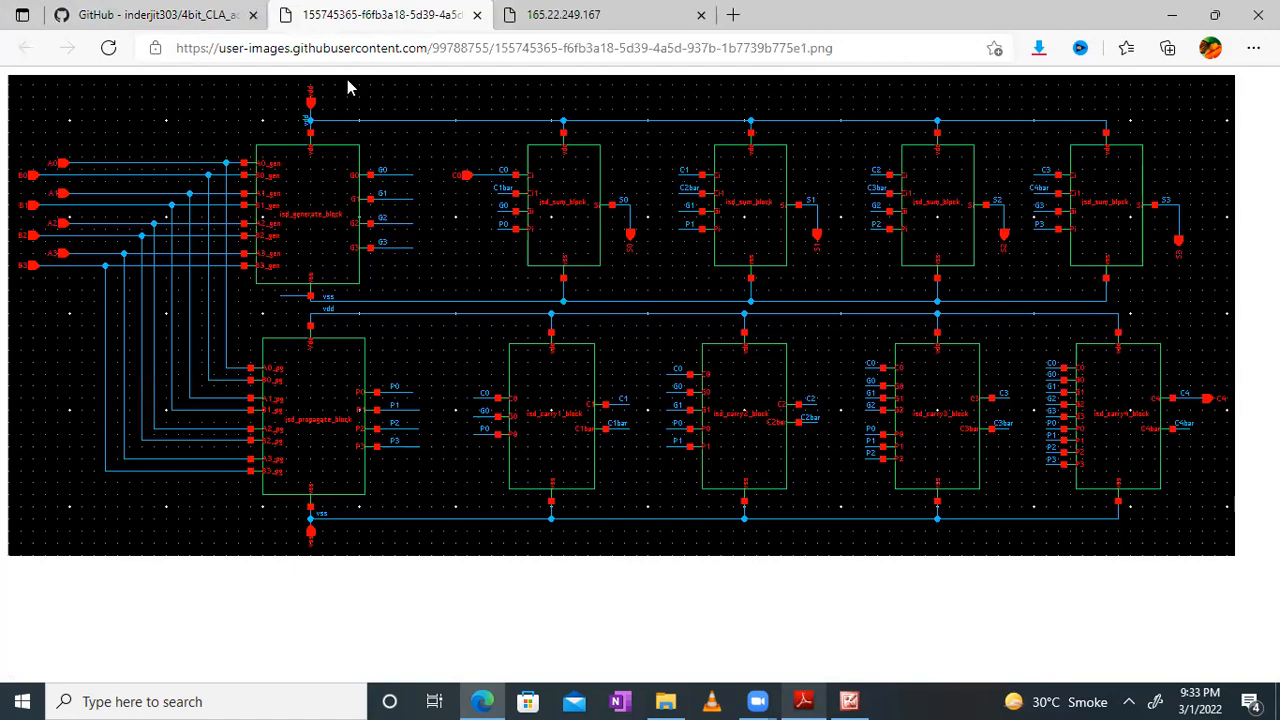
click(155, 14)
Review the README's adder symbol, testbench set-up with input pulse definitions, and transient analysis setting
scroll(450, 320, down, 5)
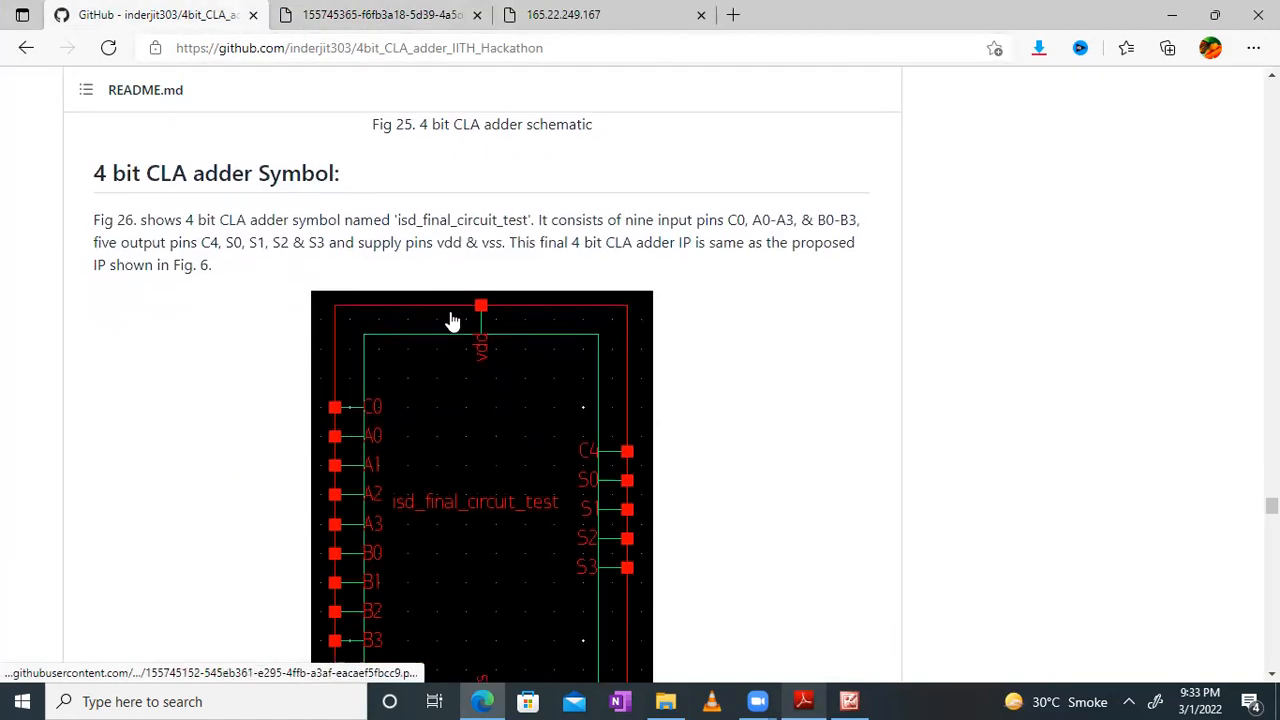
scroll(466, 316, down, 1)
scroll(406, 446, down, 6)
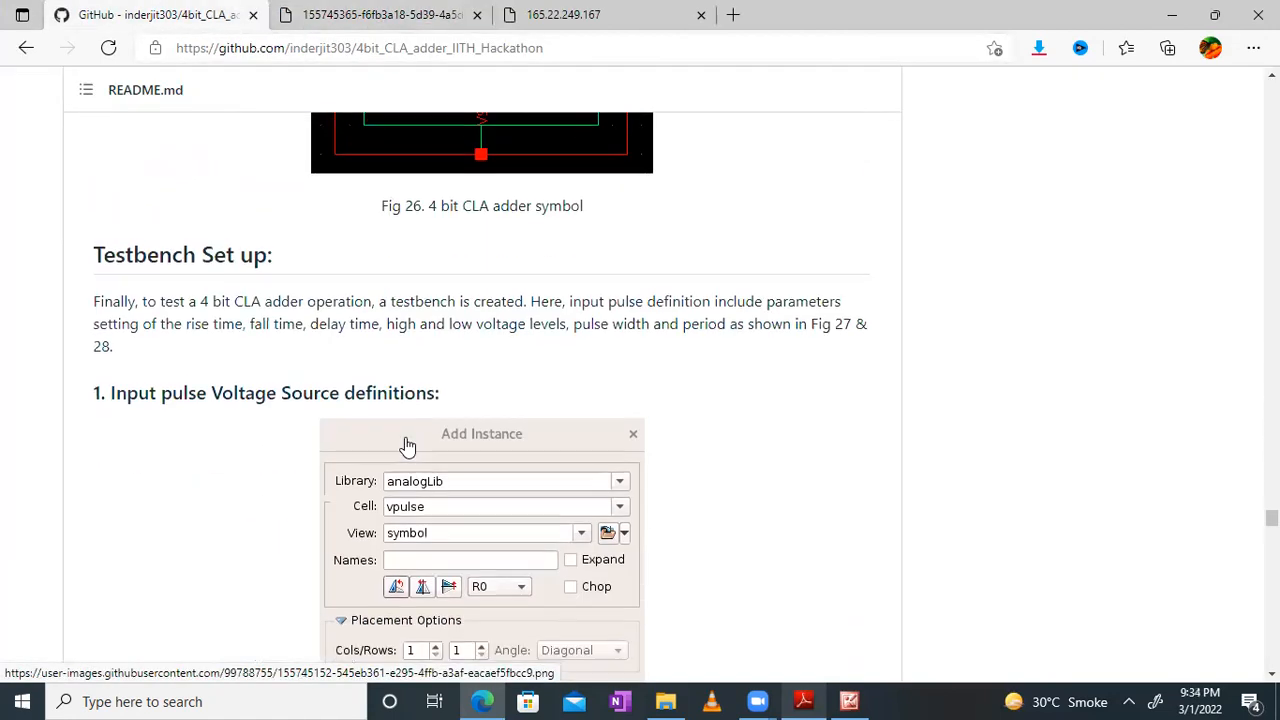
scroll(406, 446, down, 8)
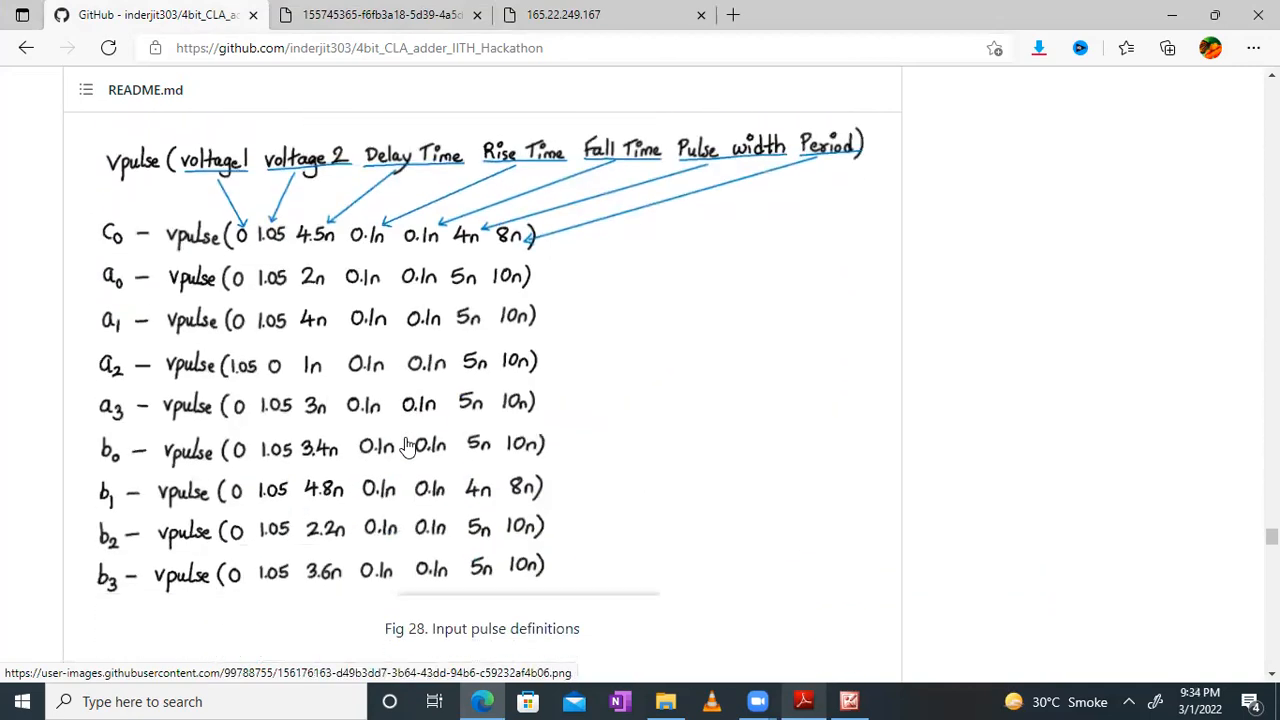
scroll(406, 440, down, 4)
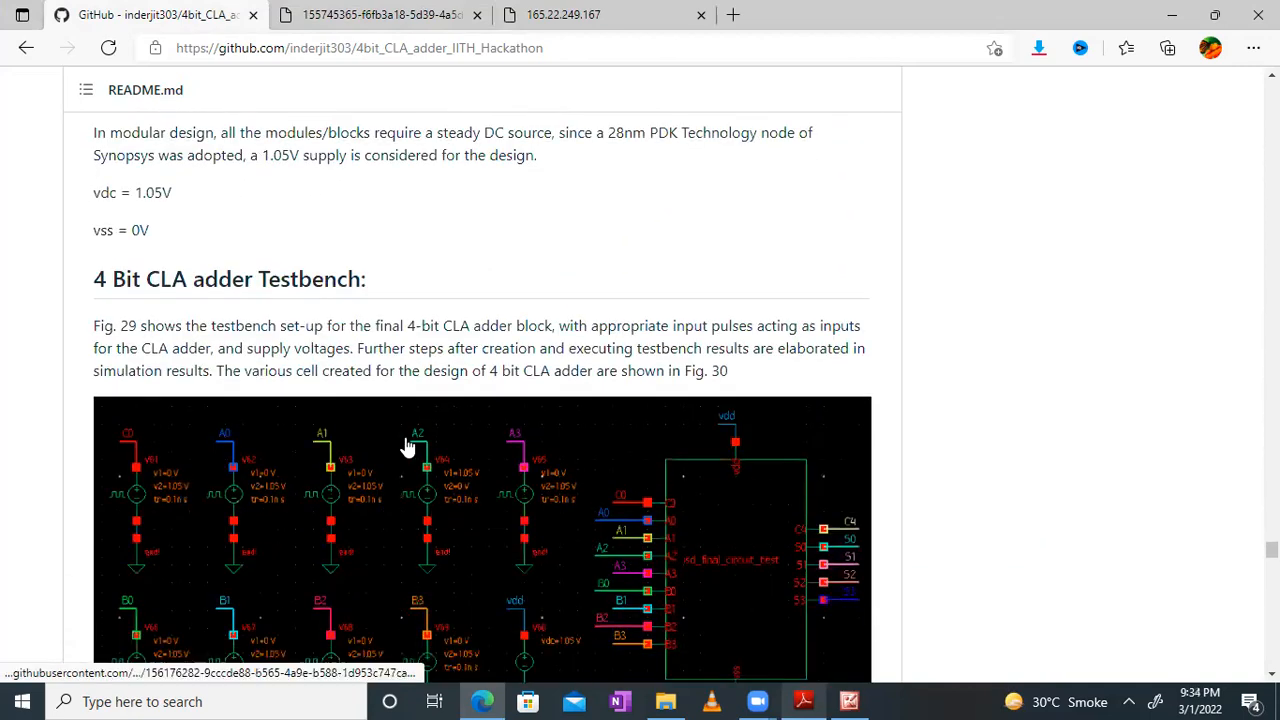
scroll(406, 446, up, 1)
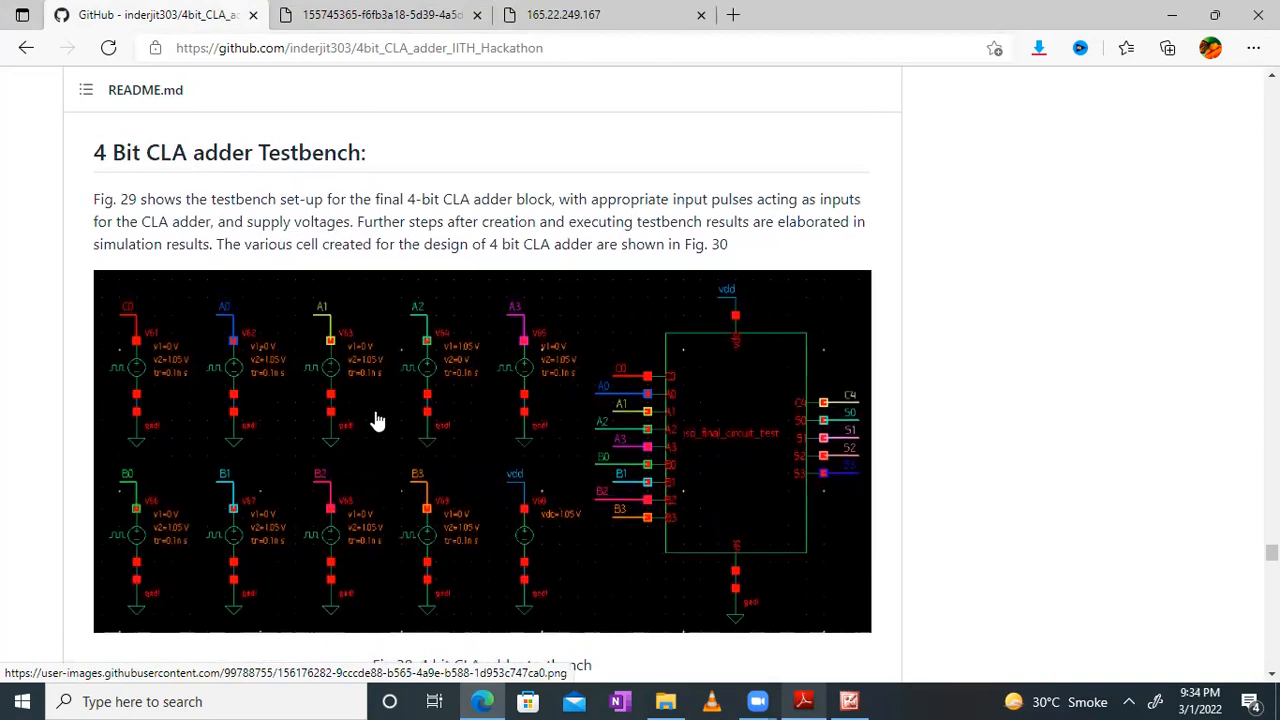
scroll(377, 425, down, 5)
scroll(450, 410, down, 15)
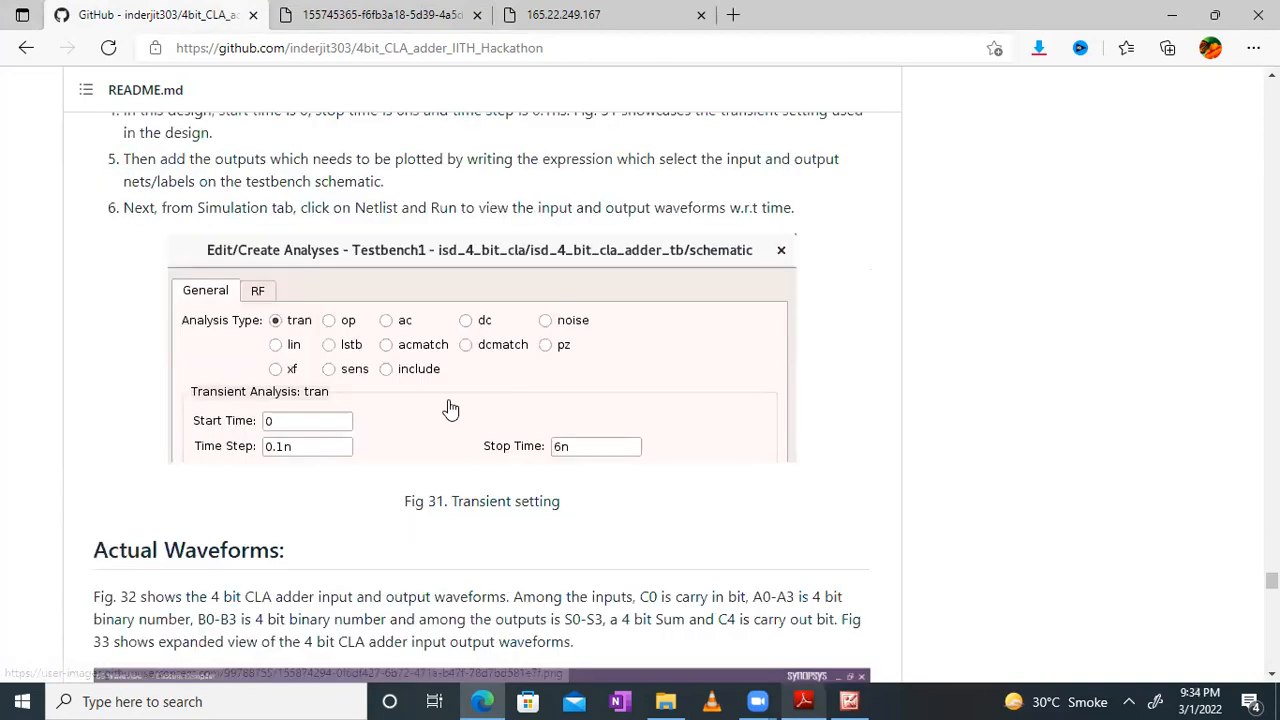
View the Fig 33 expanded input-output waveforms at full size and return to the README
scroll(450, 410, down, 3)
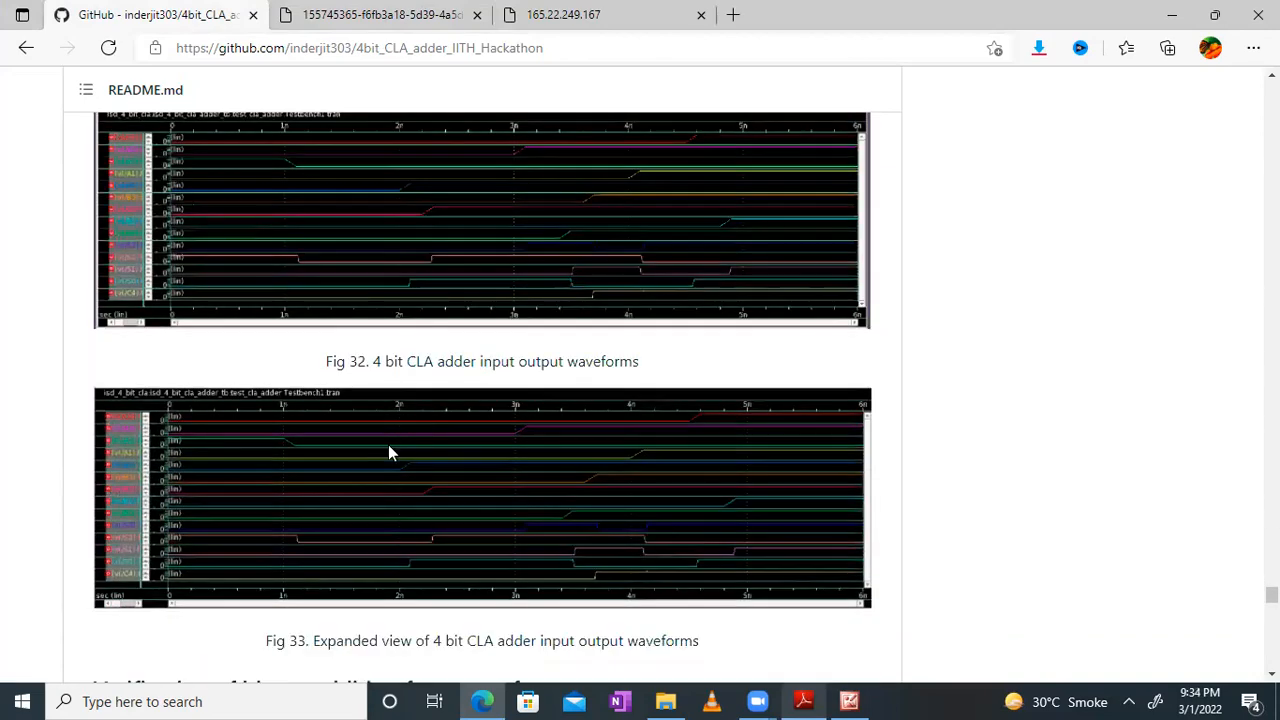
click(389, 447)
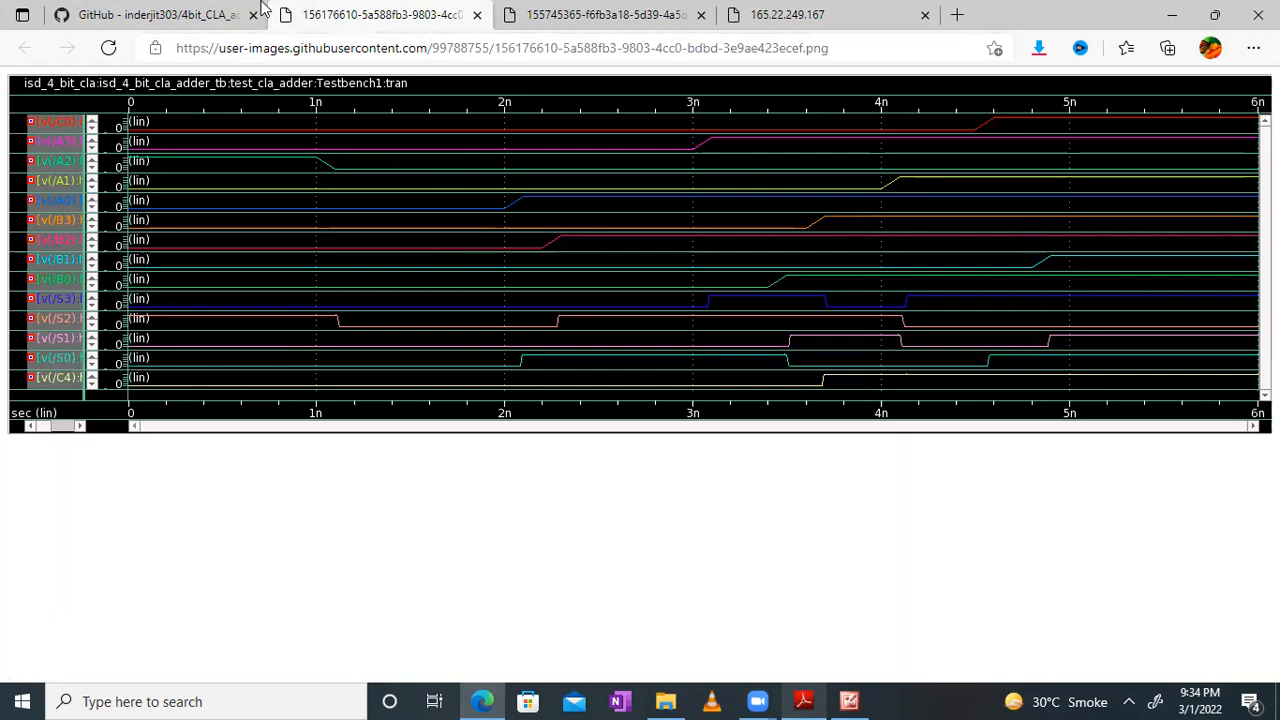
click(210, 14)
Review the README's verification of binary addition from the waveforms, including the additions by time frame
scroll(350, 387, down, 4)
scroll(350, 387, down, 5)
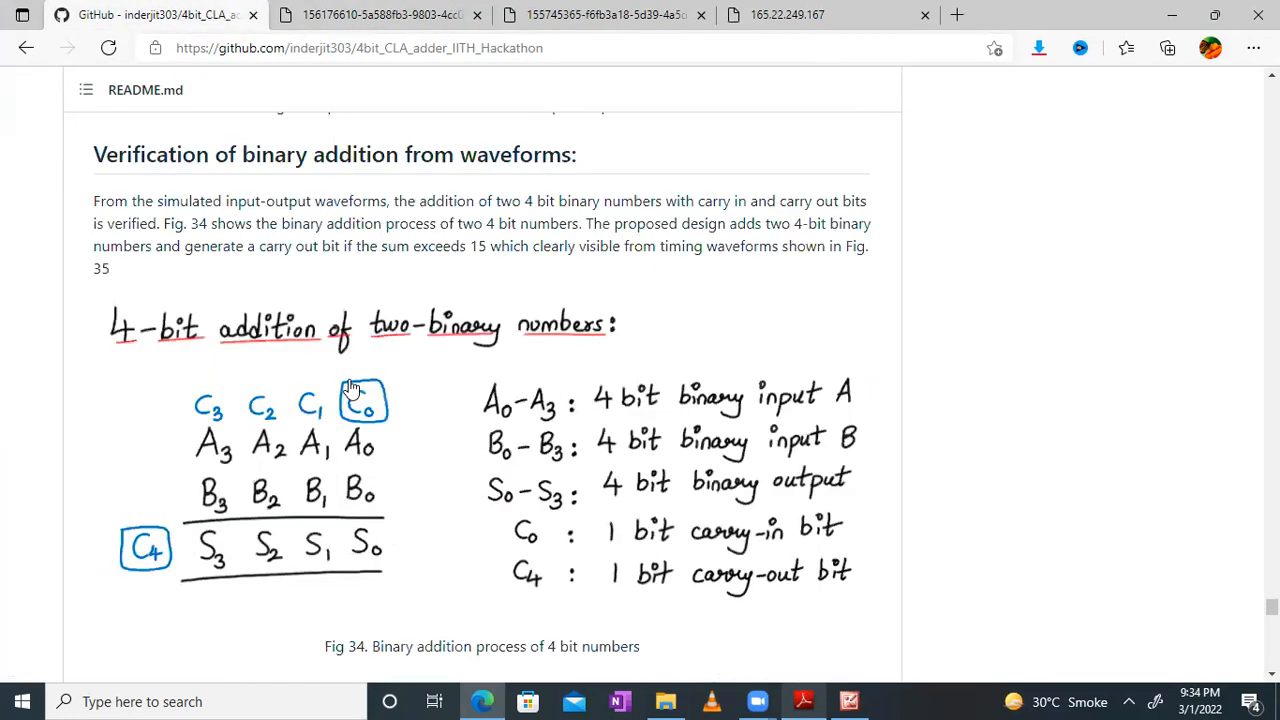
scroll(352, 388, up, 2)
scroll(352, 388, down, 7)
scroll(352, 388, down, 10)
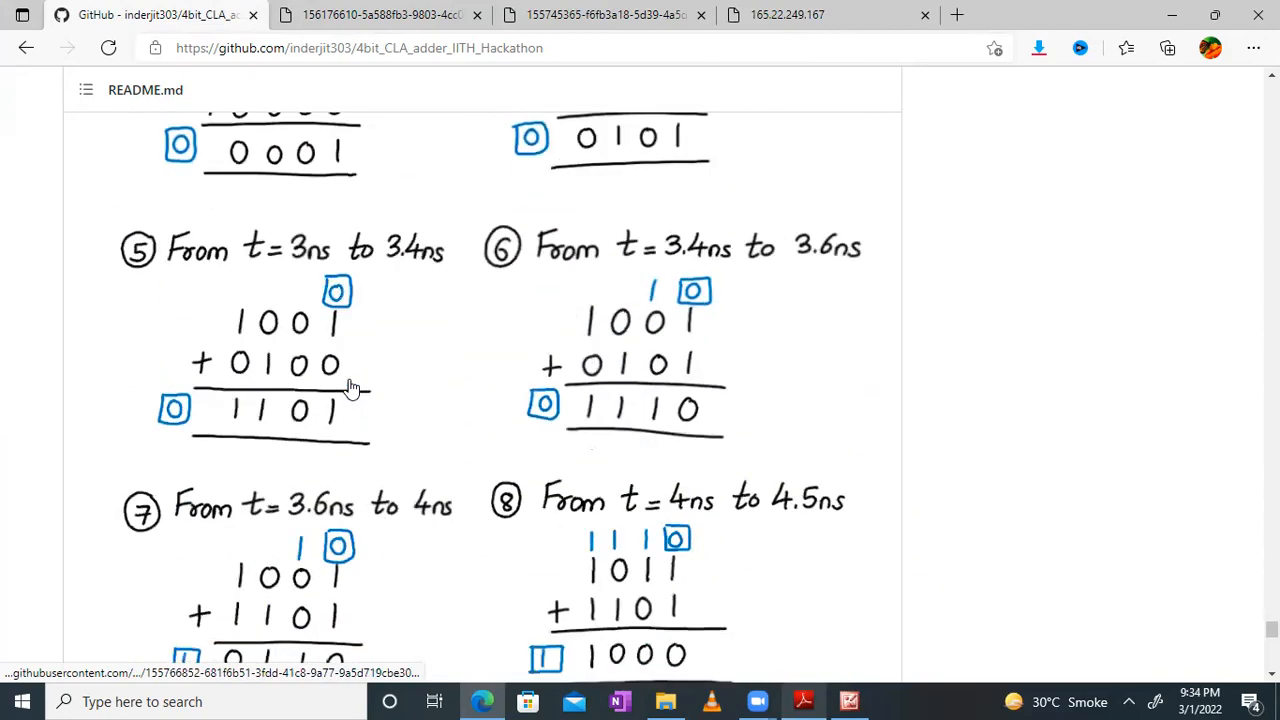
Read the README's conclusion, author, acknowledgements and references sections
scroll(350, 387, down, 4)
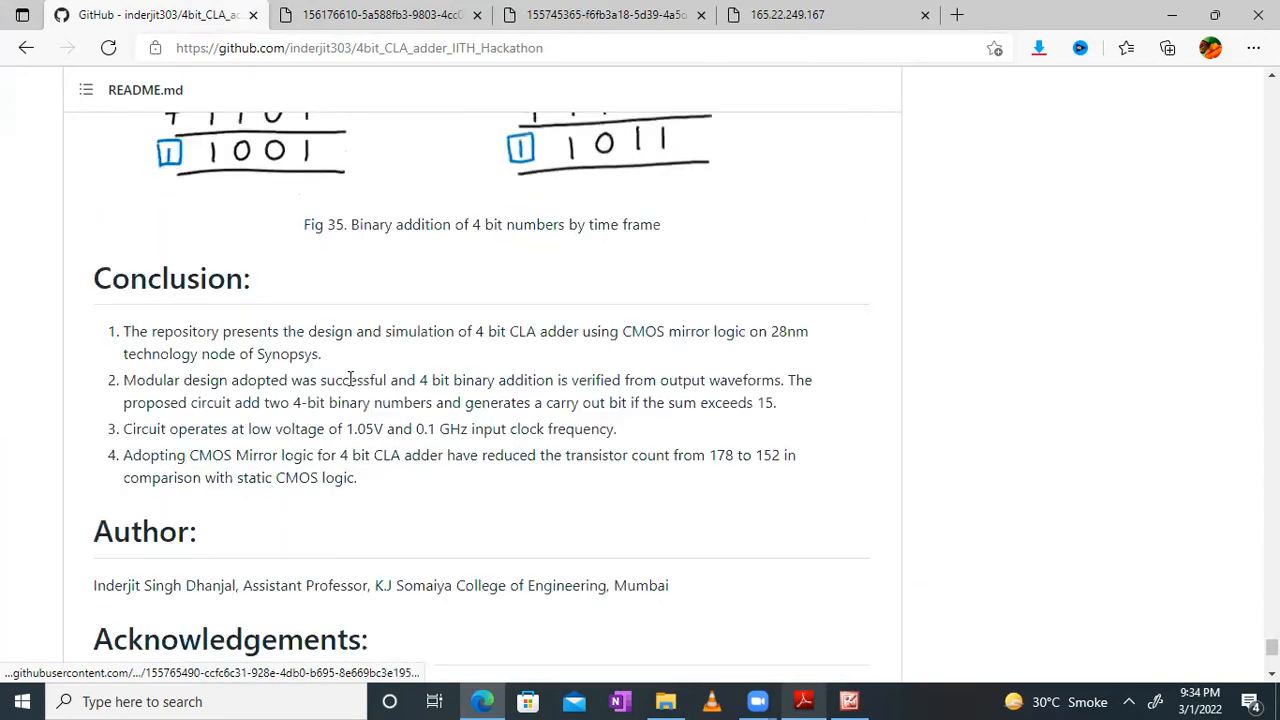
scroll(388, 404, down, 4)
scroll(388, 404, down, 1)
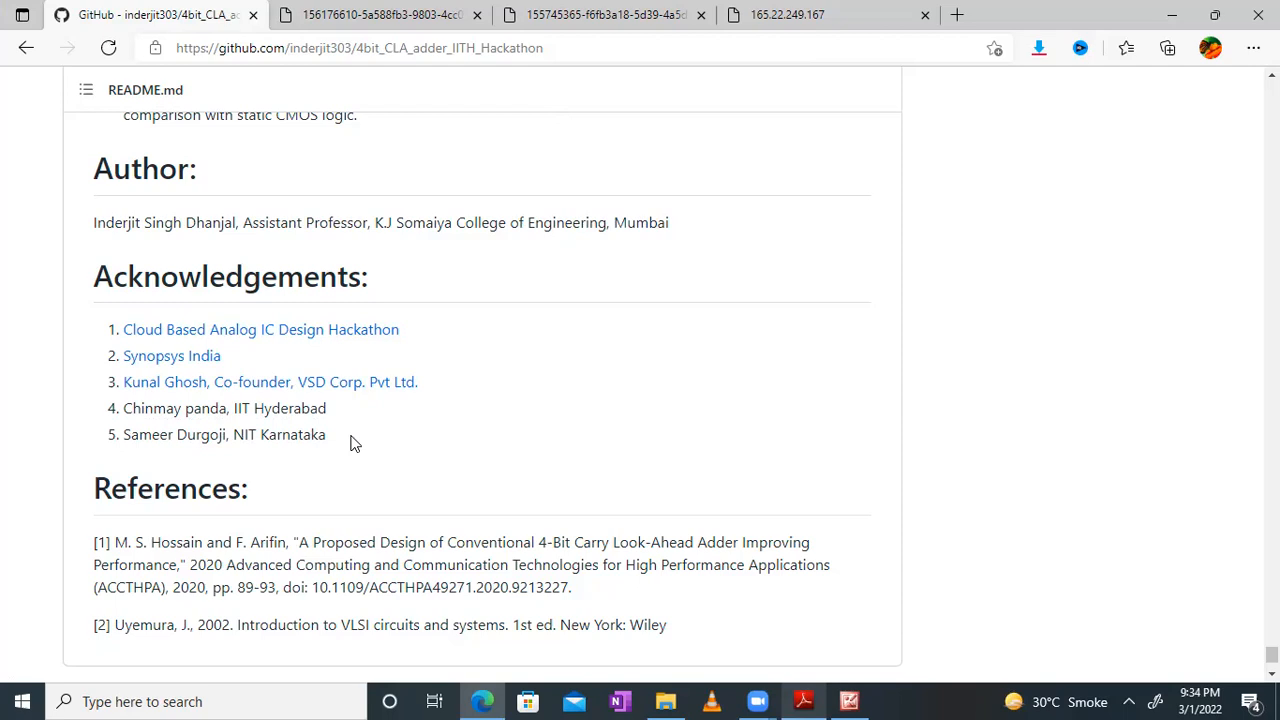
scroll(435, 466, down, 2)
scroll(490, 411, up, 2)
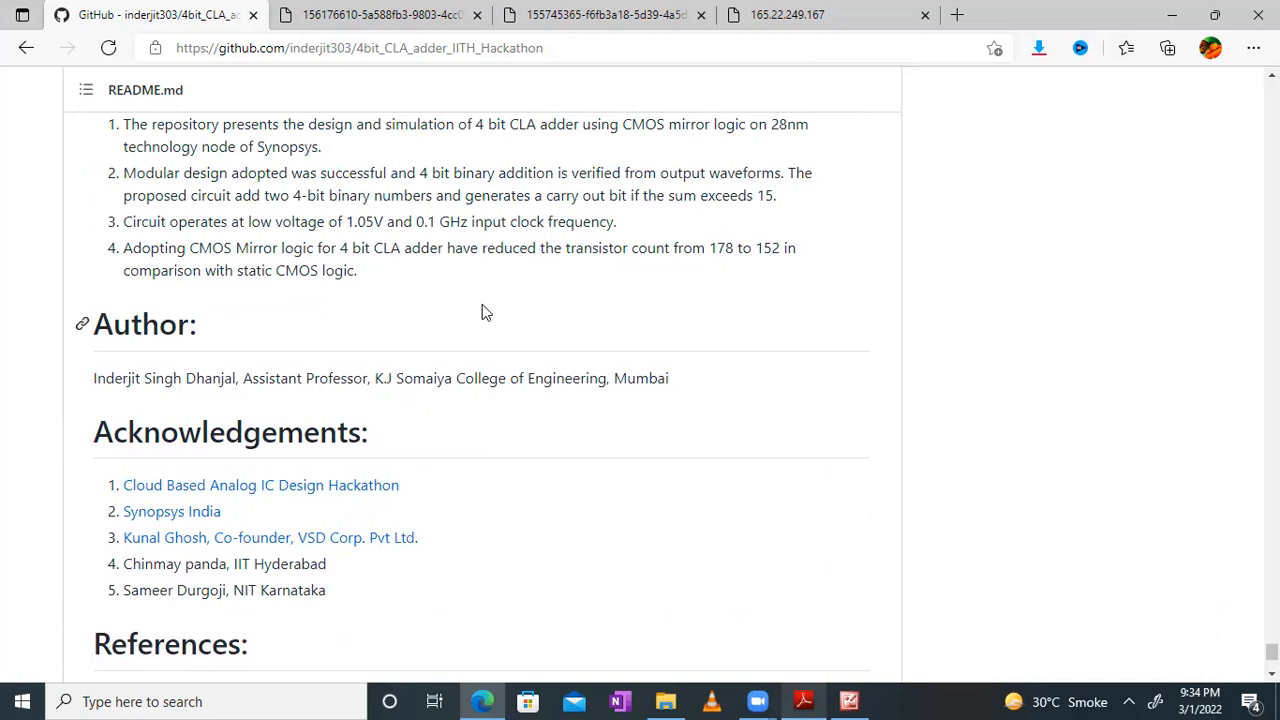
Go back to Fig 35 and open its image of the binary additions from 4.5 ns to 5 ns at full size
scroll(446, 306, up, 4)
scroll(447, 306, up, 4)
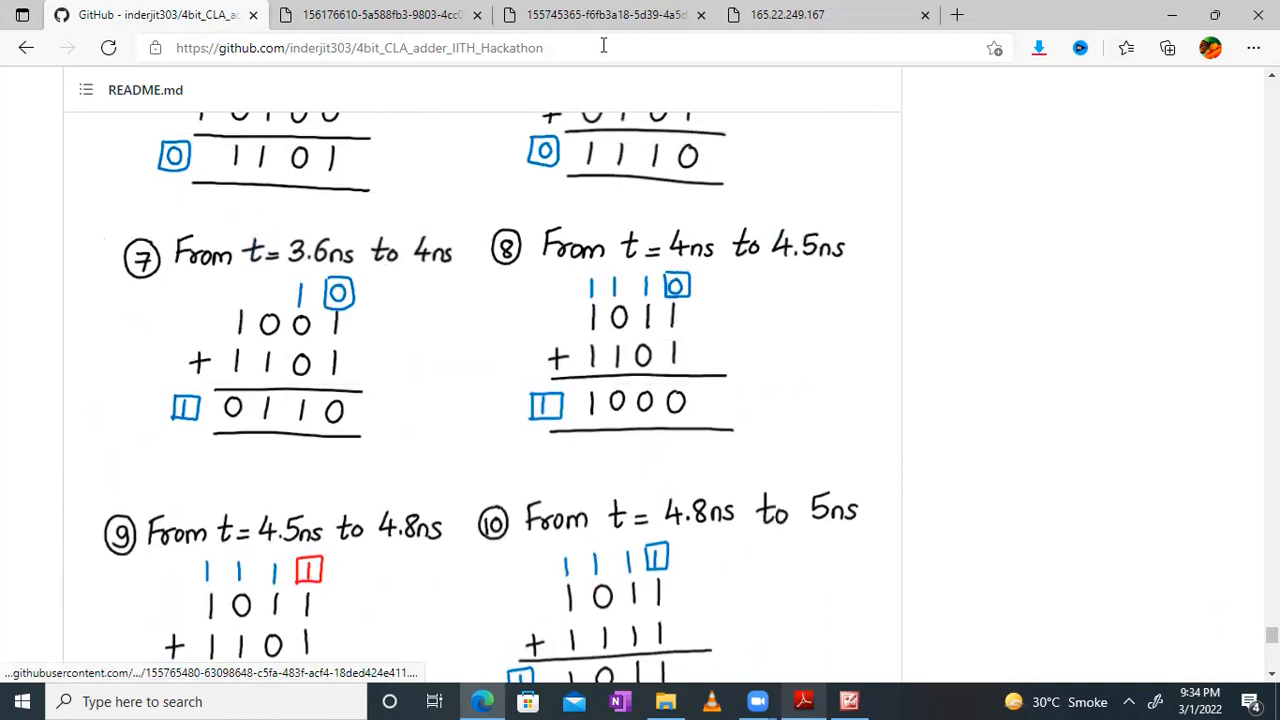
click(789, 606)
click(481, 700)
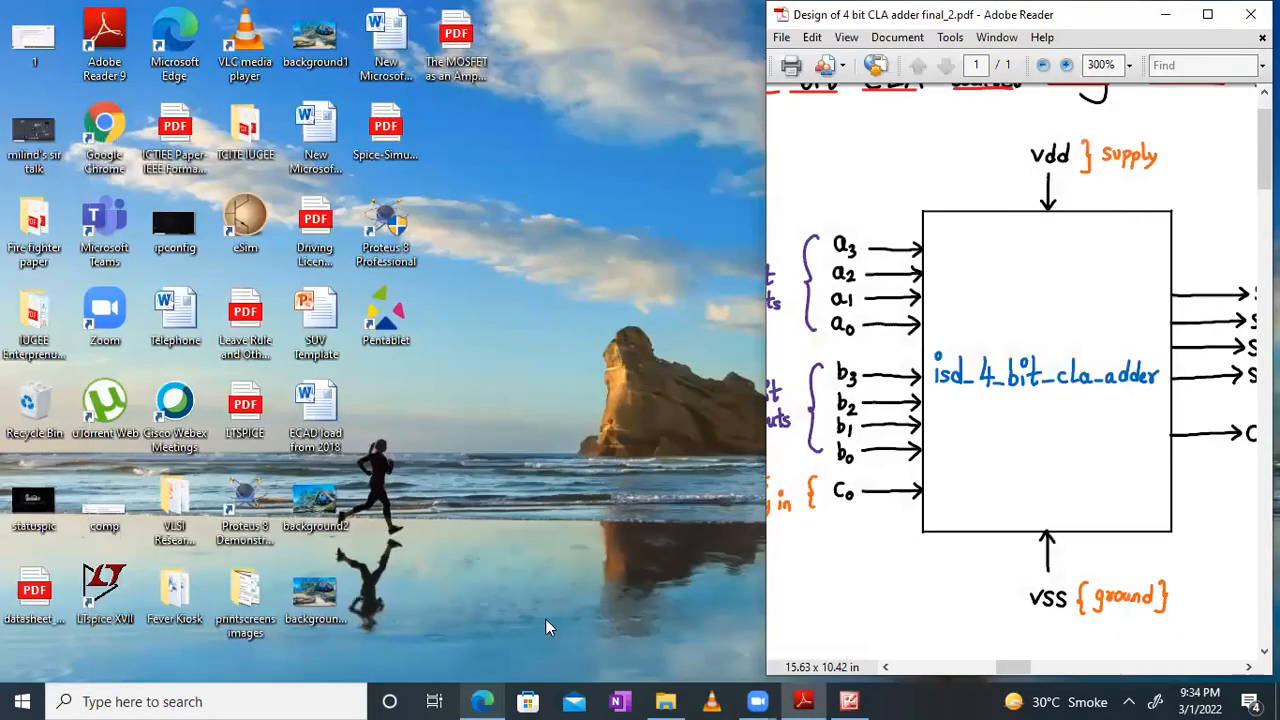
click(476, 696)
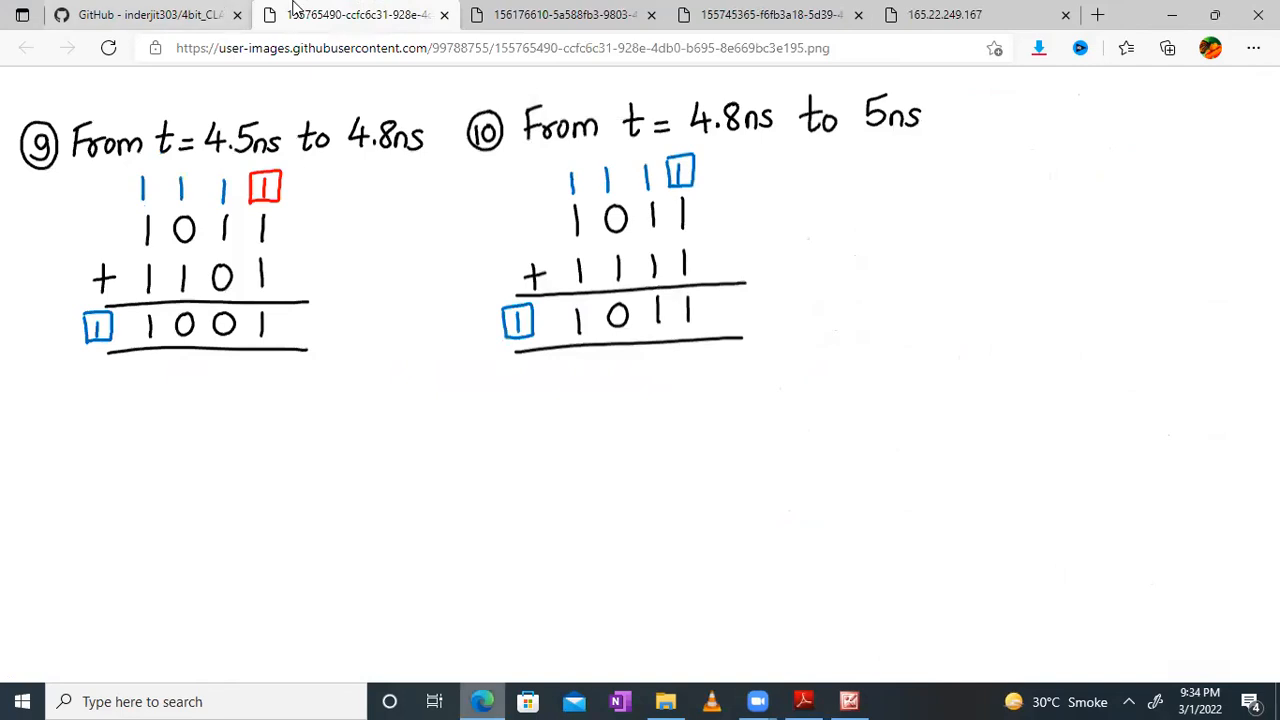
Switch to the remote Custom Compiler session and show the Library Manager, the isd_4_bit_cla_add schematic and its symbol
click(940, 14)
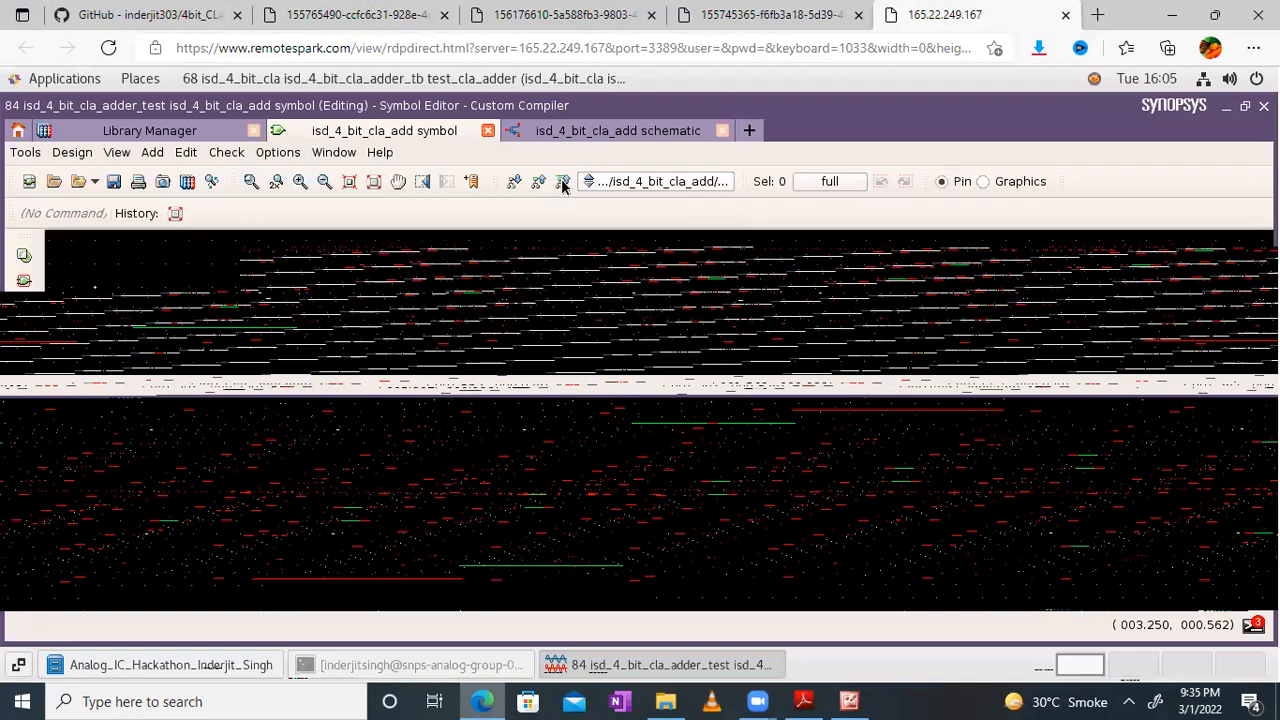
click(141, 137)
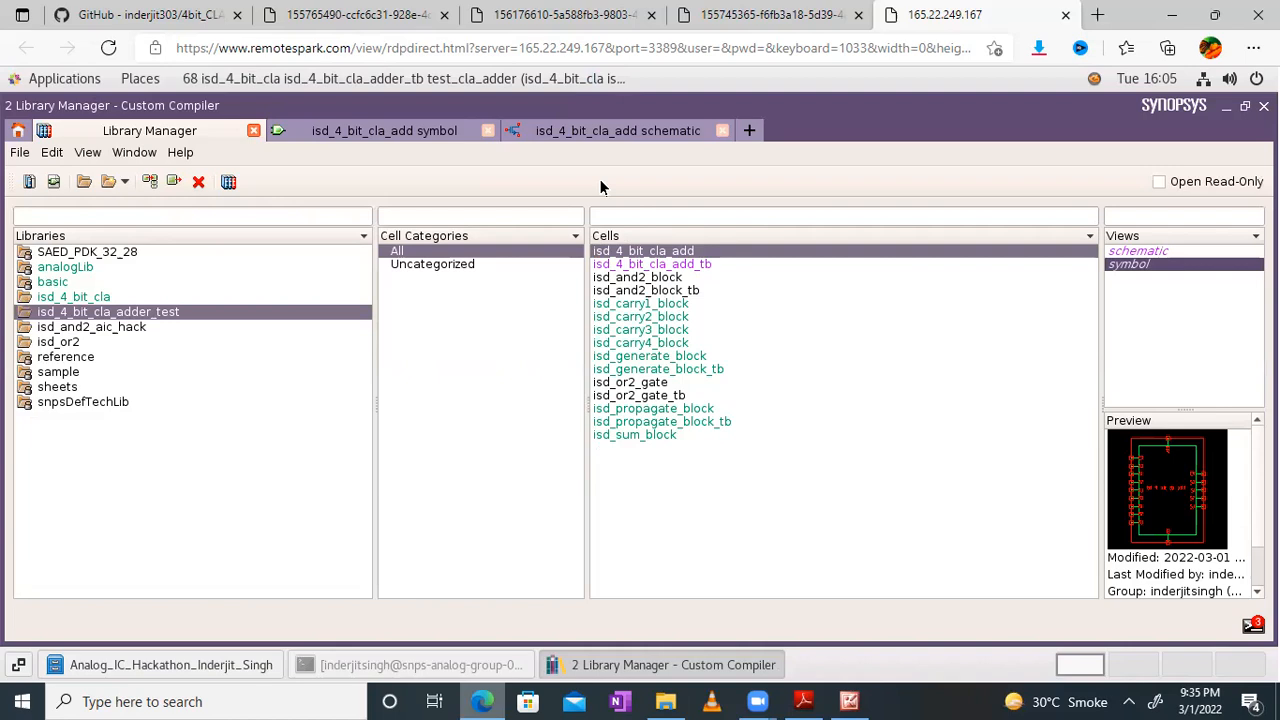
click(597, 131)
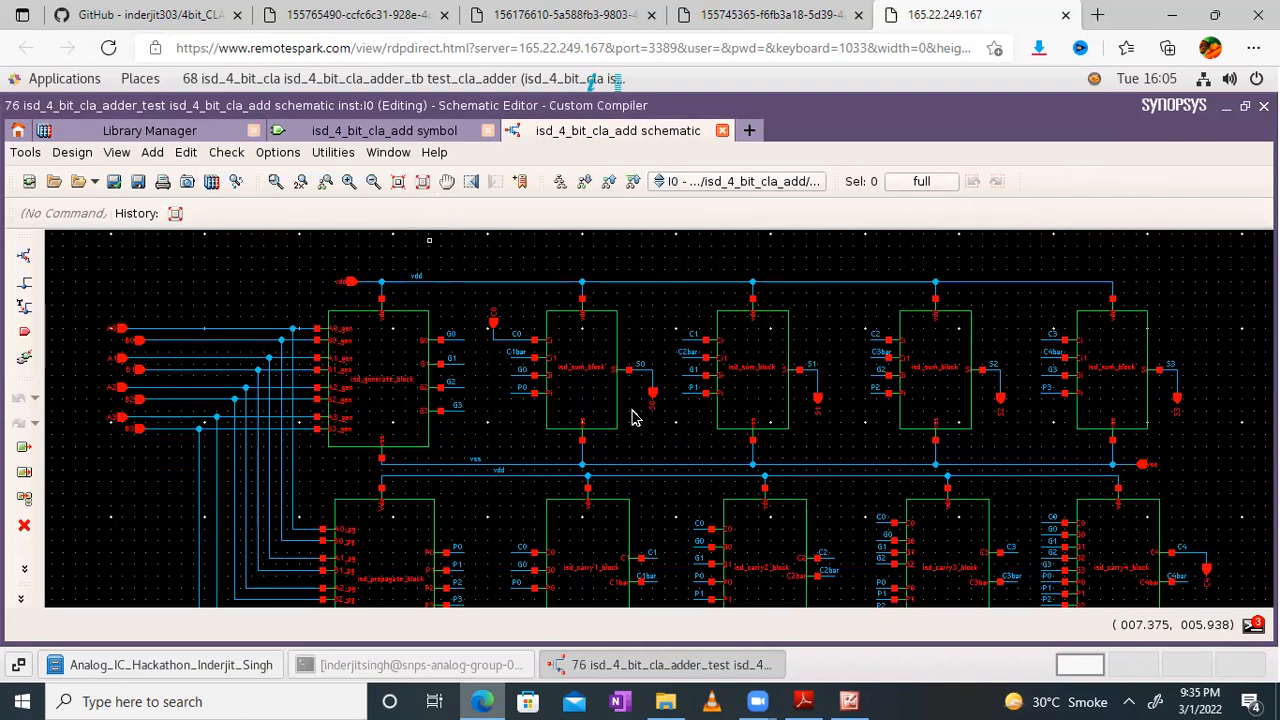
click(427, 132)
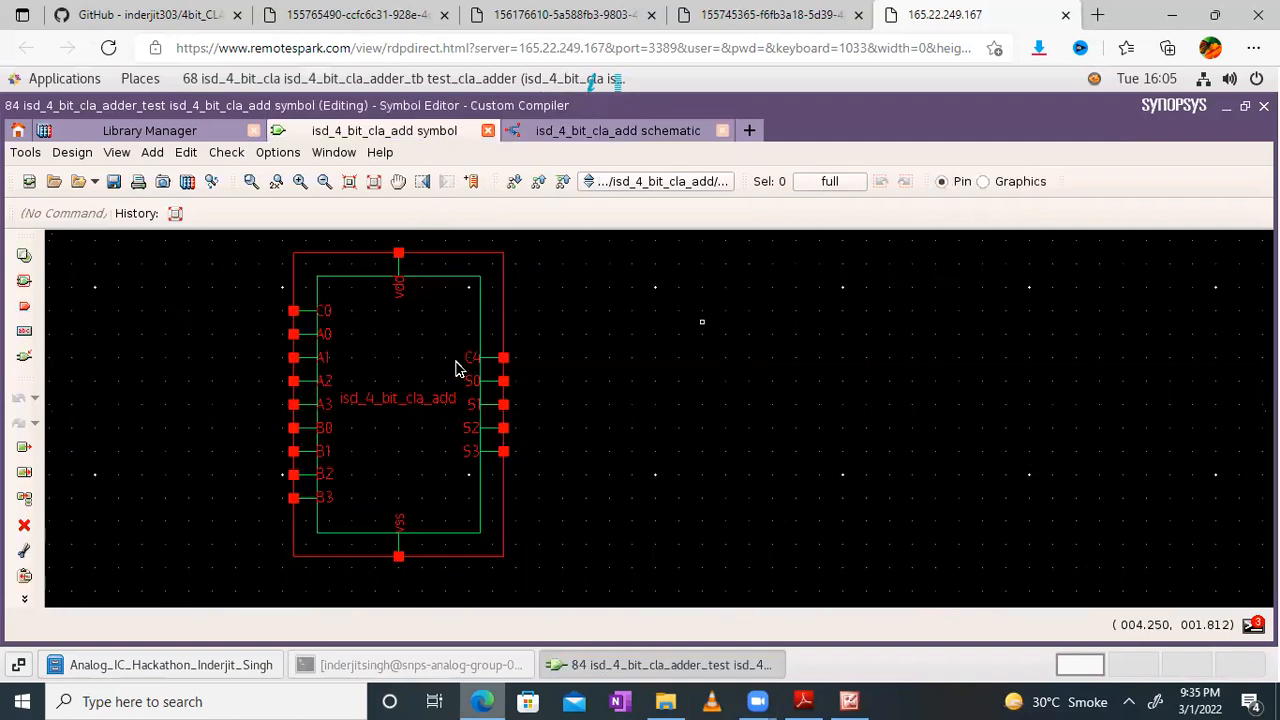